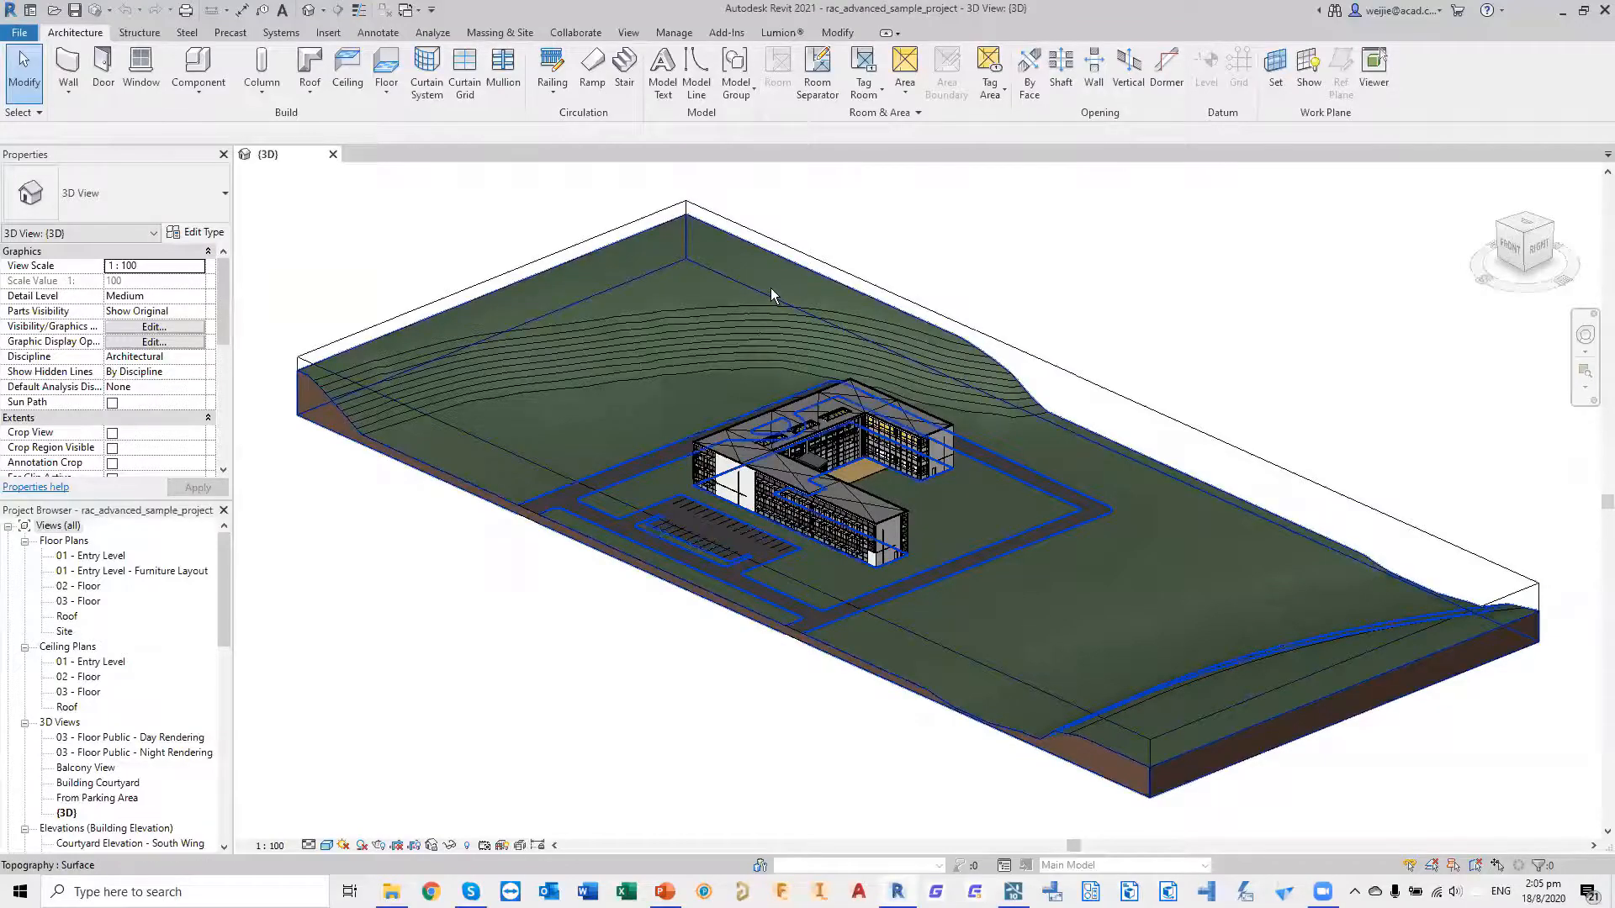
Select the entire building and site in the 3D view and open the selection filter
{"action": "scroll", "coordinate": [770, 288], "scroll_direction": "down", "scroll_amount": 1}
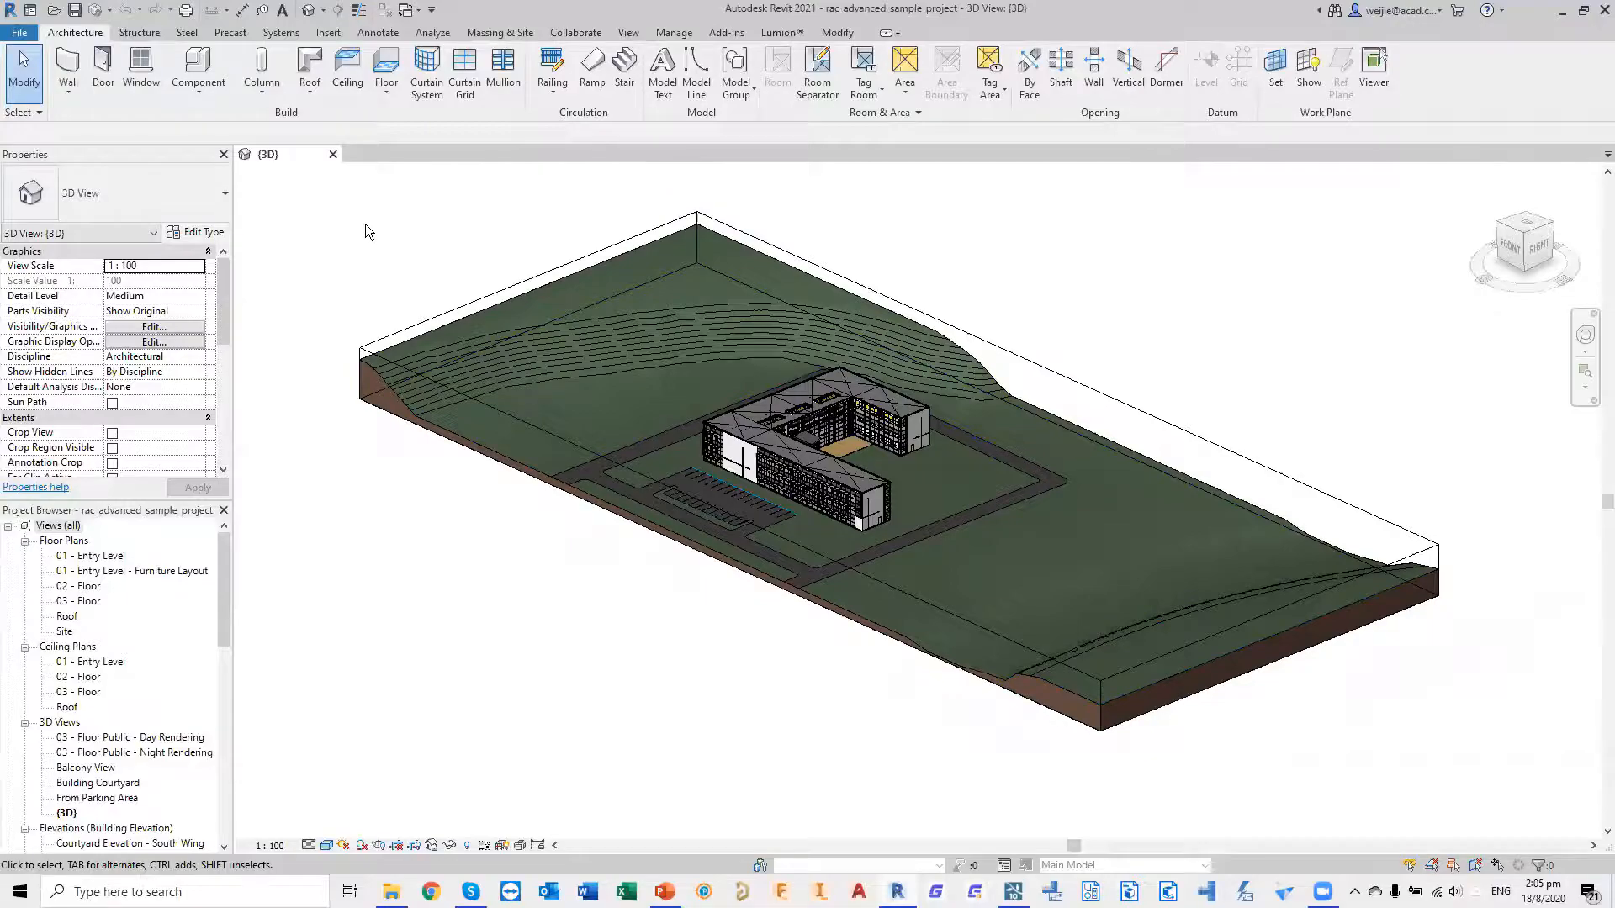
{"action": "left_click_drag", "start_coordinate": [315, 208], "coordinate": [1426, 784]}
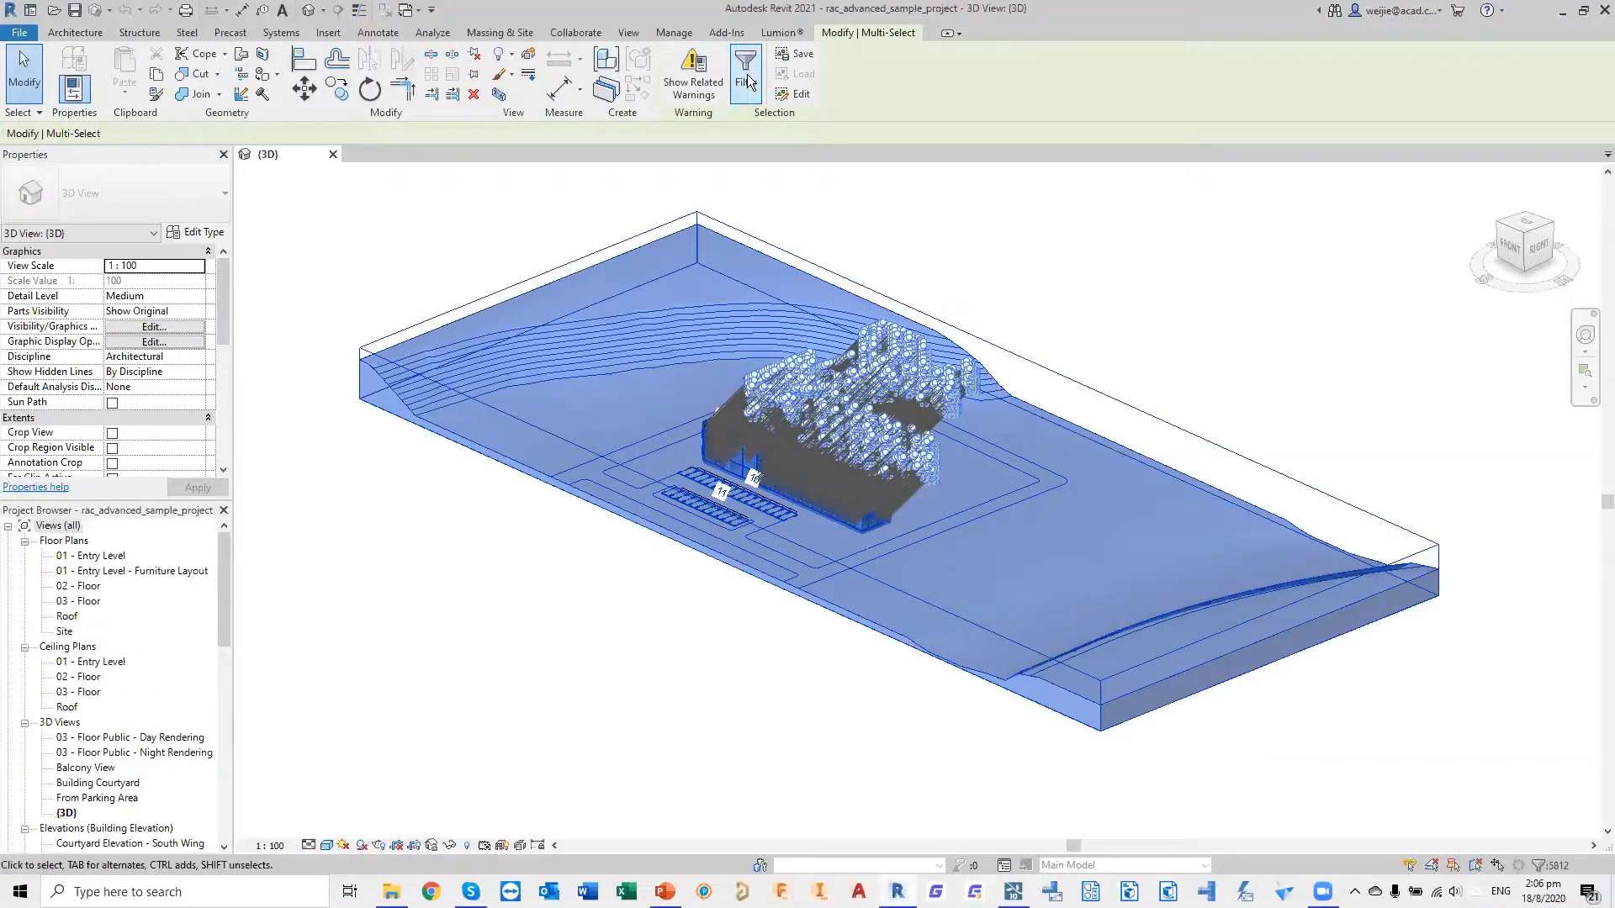
{"action": "left_click", "coordinate": [746, 82]}
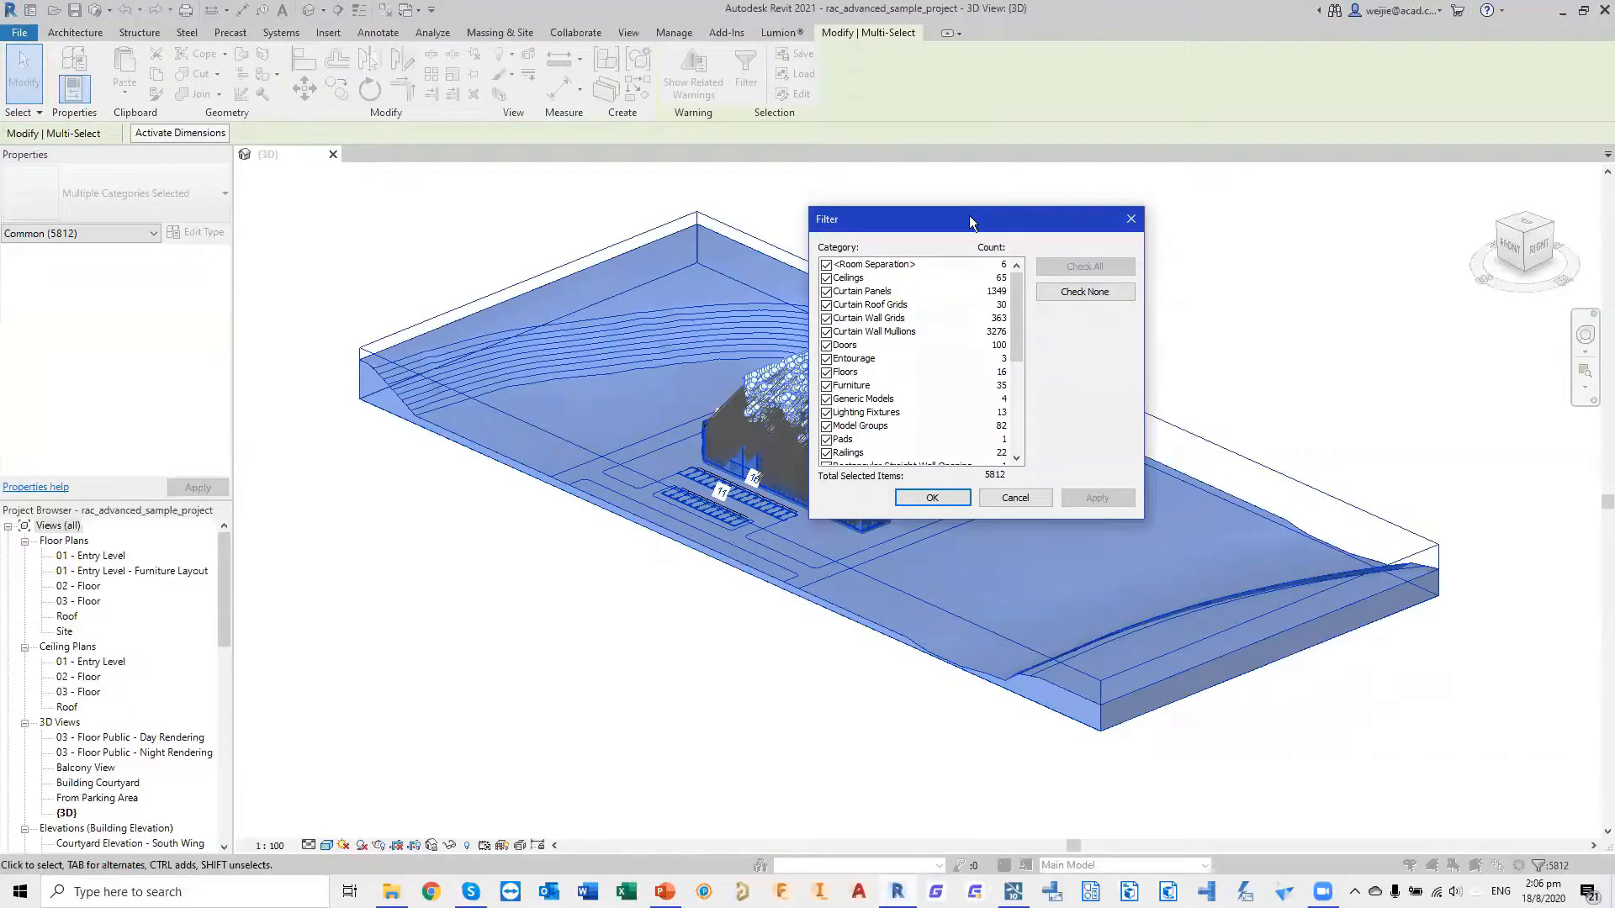
{"action": "left_click_drag", "start_coordinate": [964, 217], "coordinate": [467, 255]}
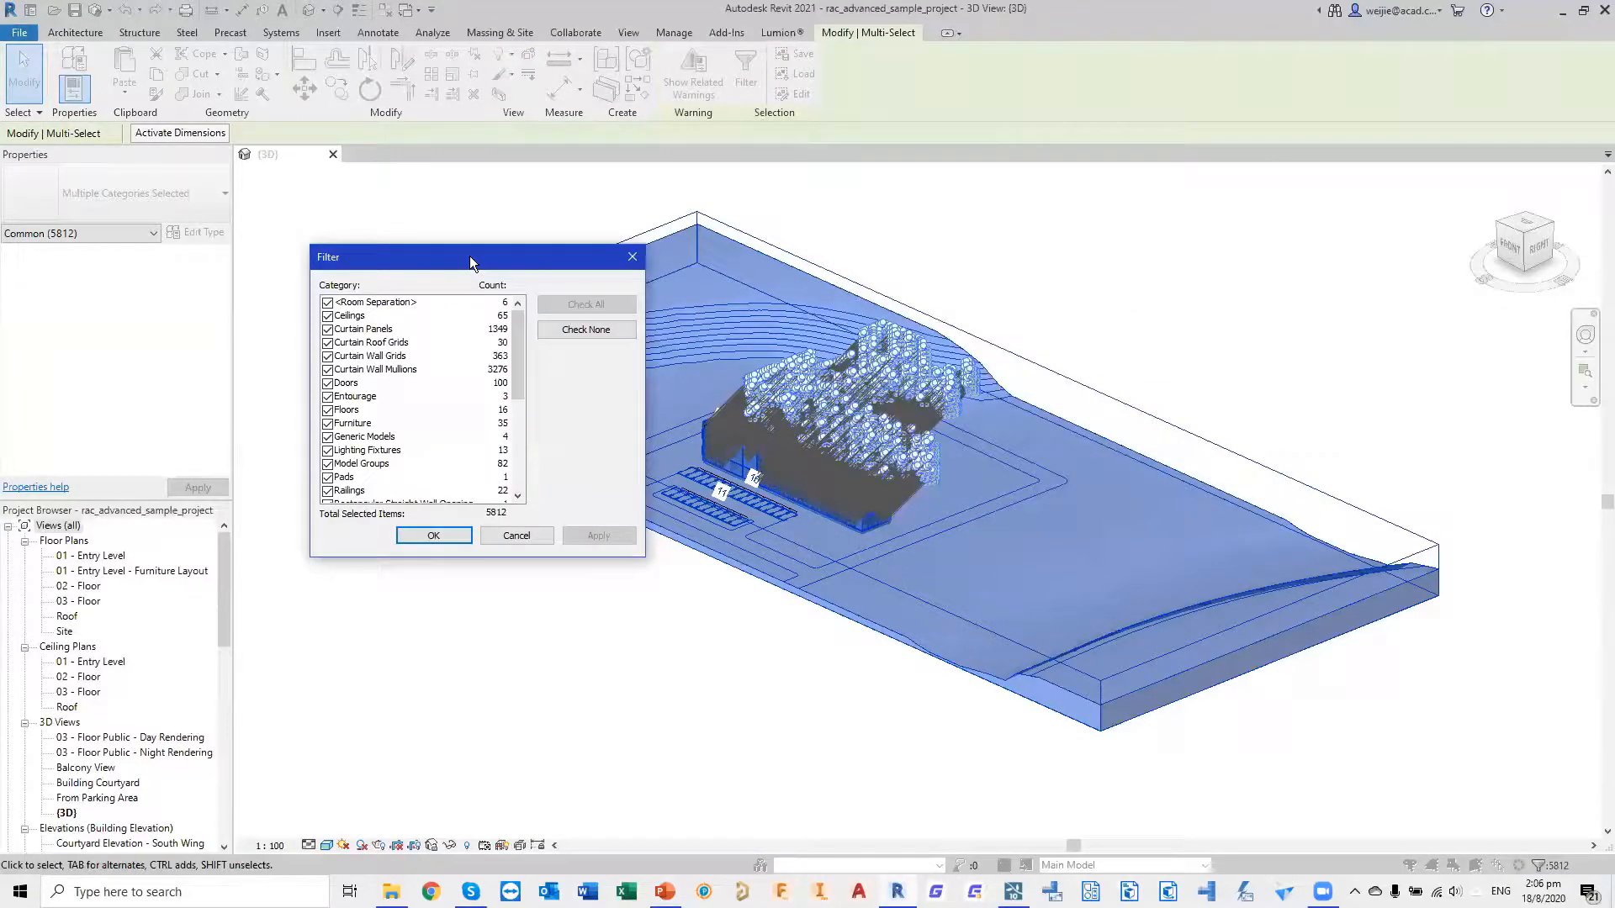
Exclude Doors, Entourage, Furniture, Generic Models, Lighting Fixtures and Model Groups from the filtered selection
{"action": "mouse_move", "coordinate": [522, 332]}
{"action": "left_mouse_down"}
{"action": "mouse_move", "coordinate": [511, 439]}
{"action": "mouse_move", "coordinate": [516, 326]}
{"action": "left_mouse_up"}
{"action": "left_click", "coordinate": [327, 383]}
{"action": "left_click", "coordinate": [327, 396]}
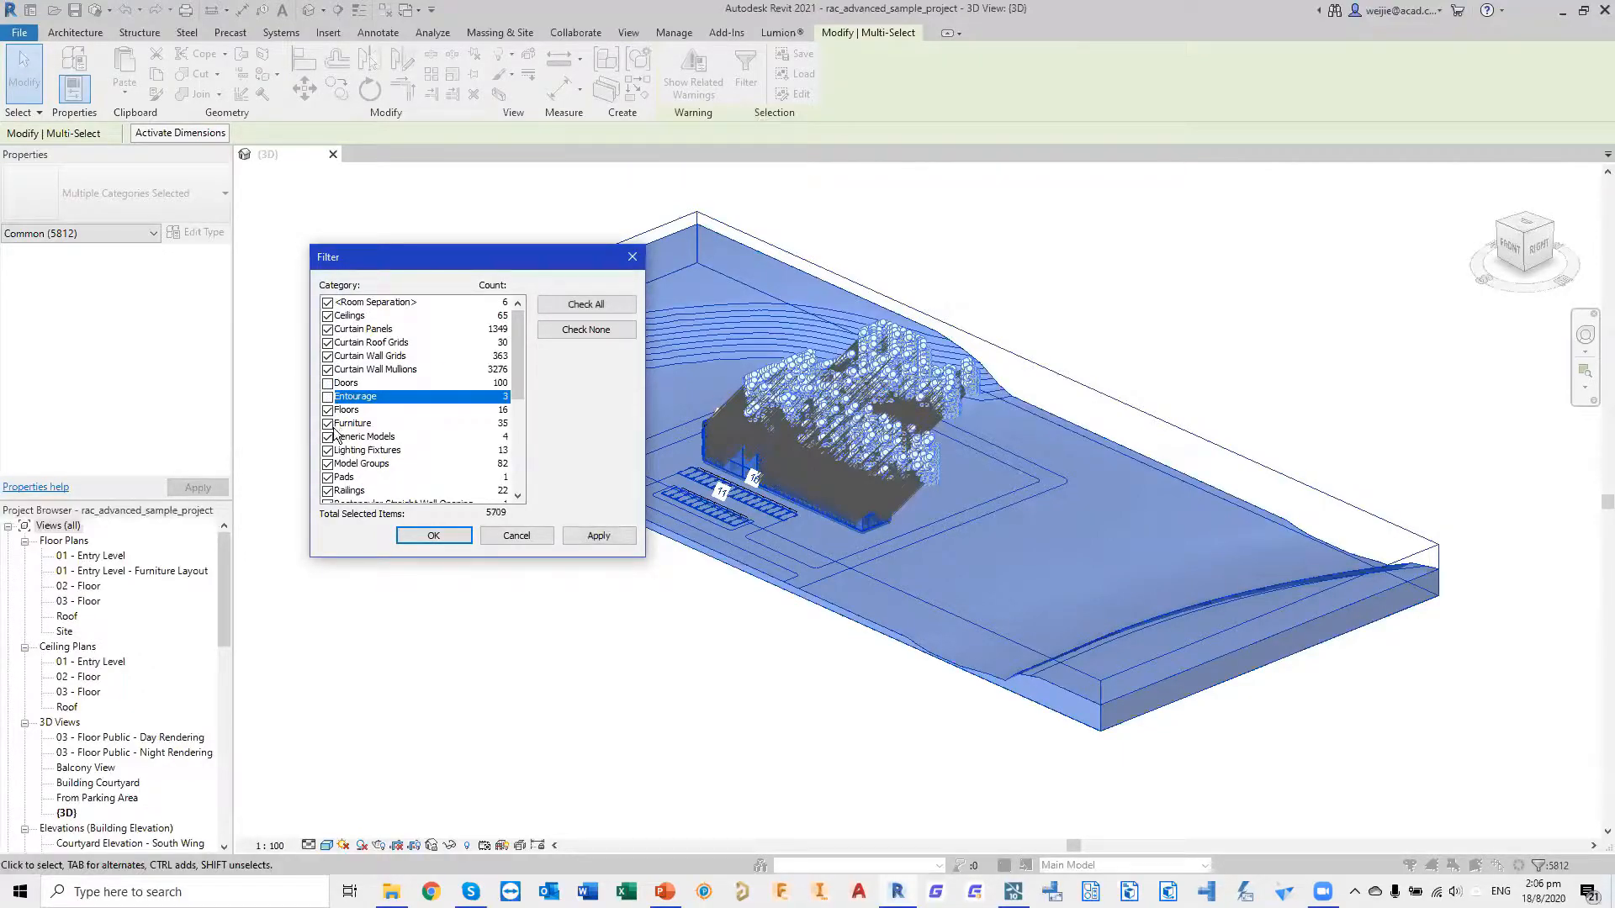
{"action": "left_click", "coordinate": [327, 423]}
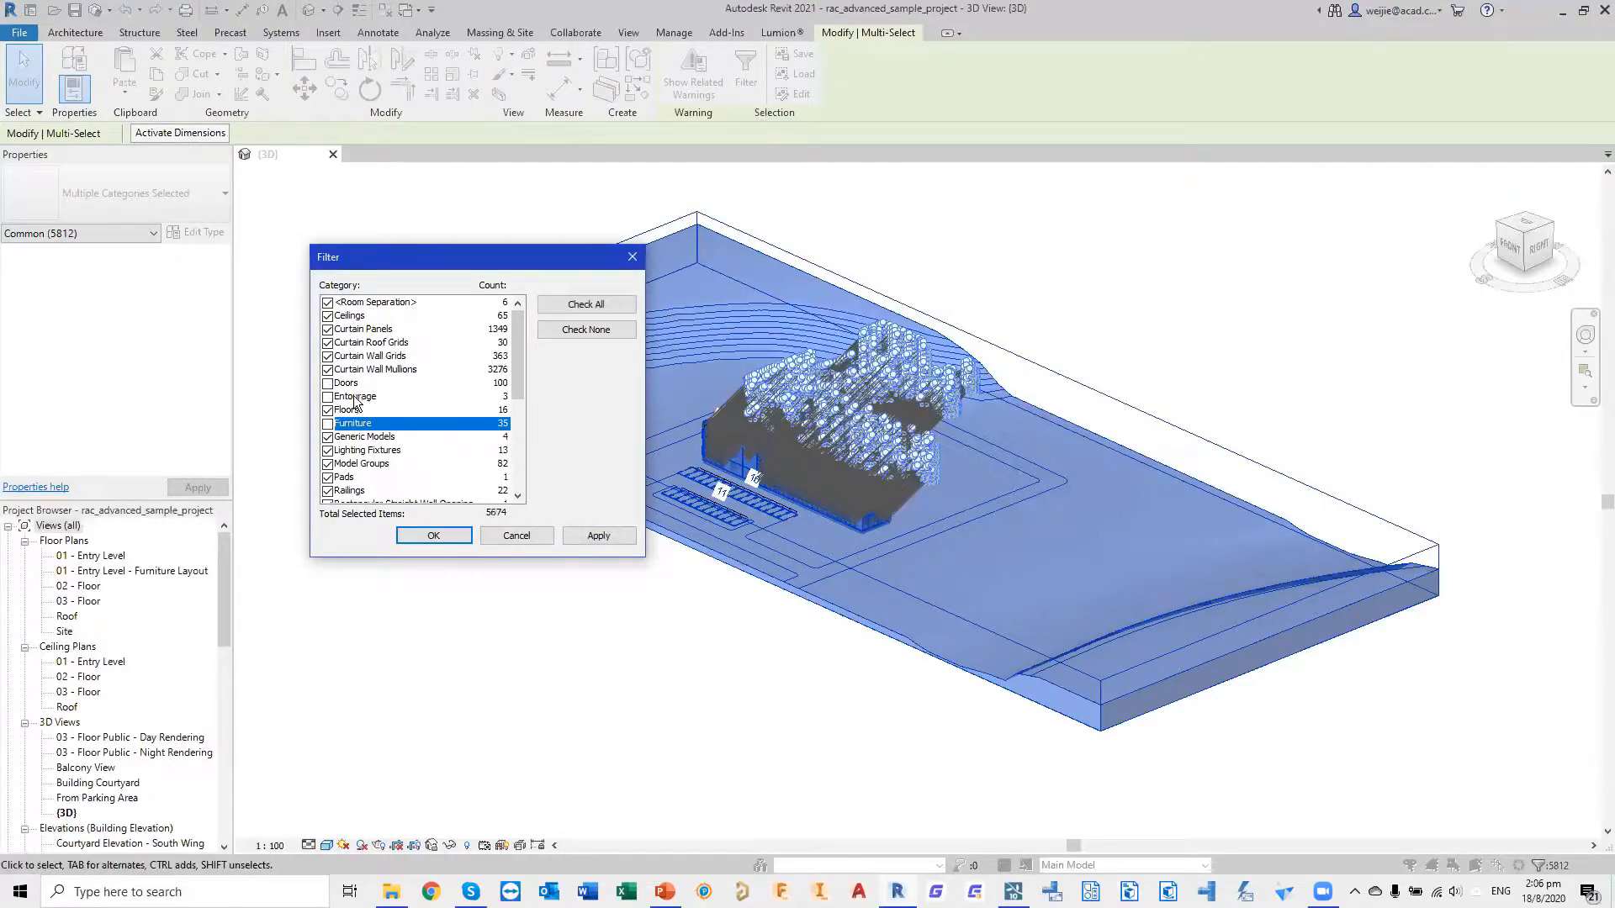
{"action": "left_click", "coordinate": [327, 436]}
{"action": "left_click", "coordinate": [327, 450]}
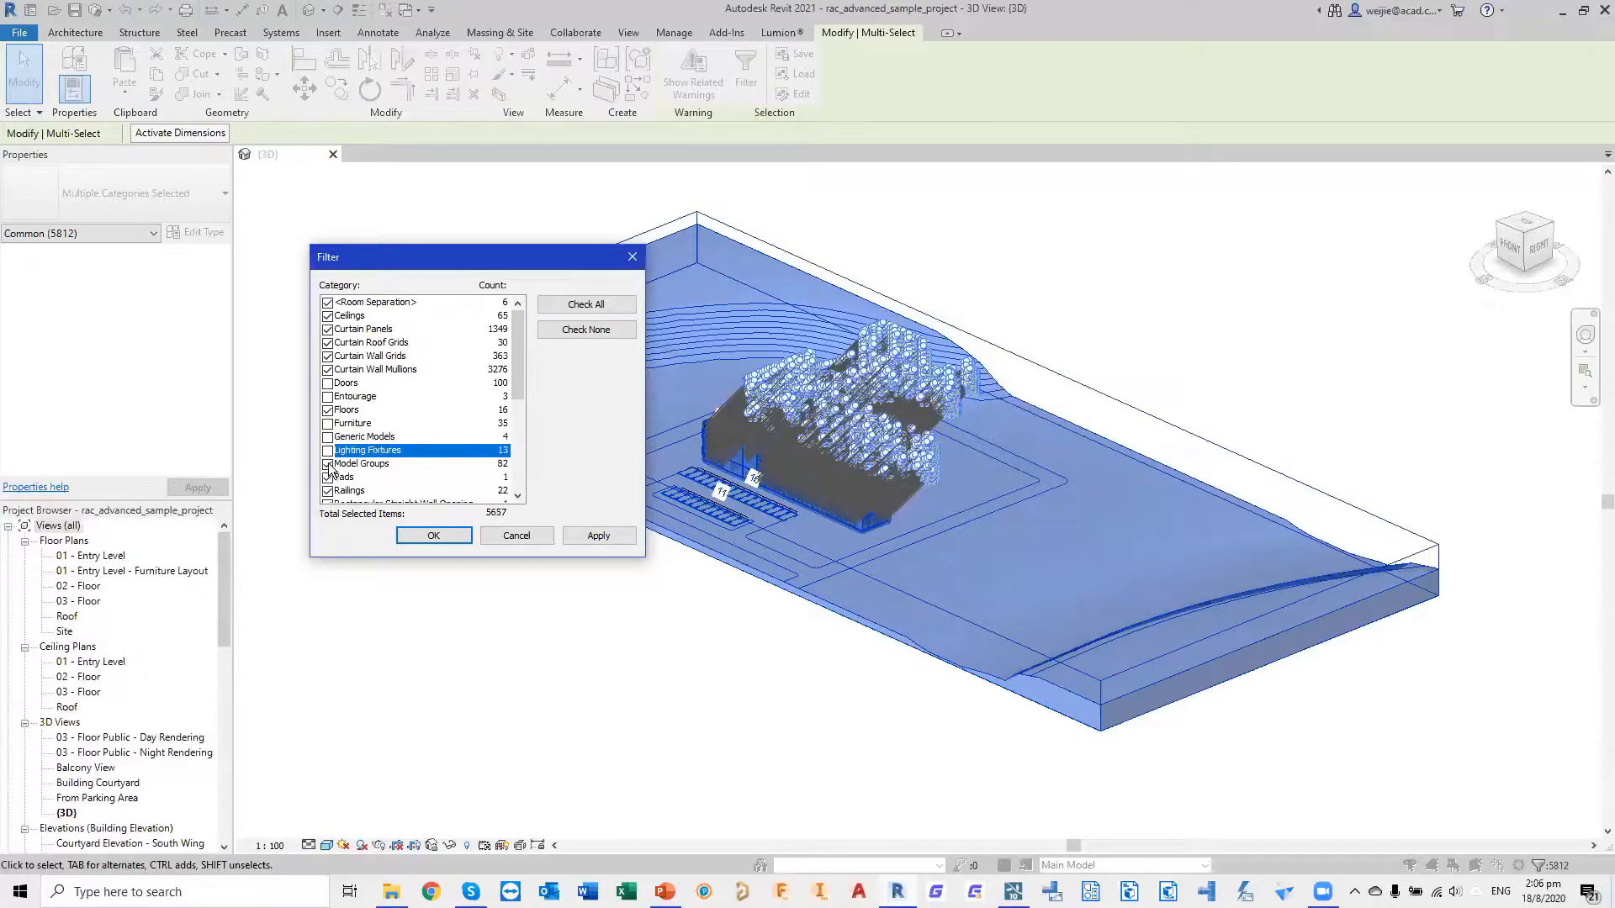
{"action": "left_click", "coordinate": [327, 463]}
{"action": "left_click_drag", "start_coordinate": [520, 365], "coordinate": [530, 327]}
{"action": "left_click", "coordinate": [327, 490]}
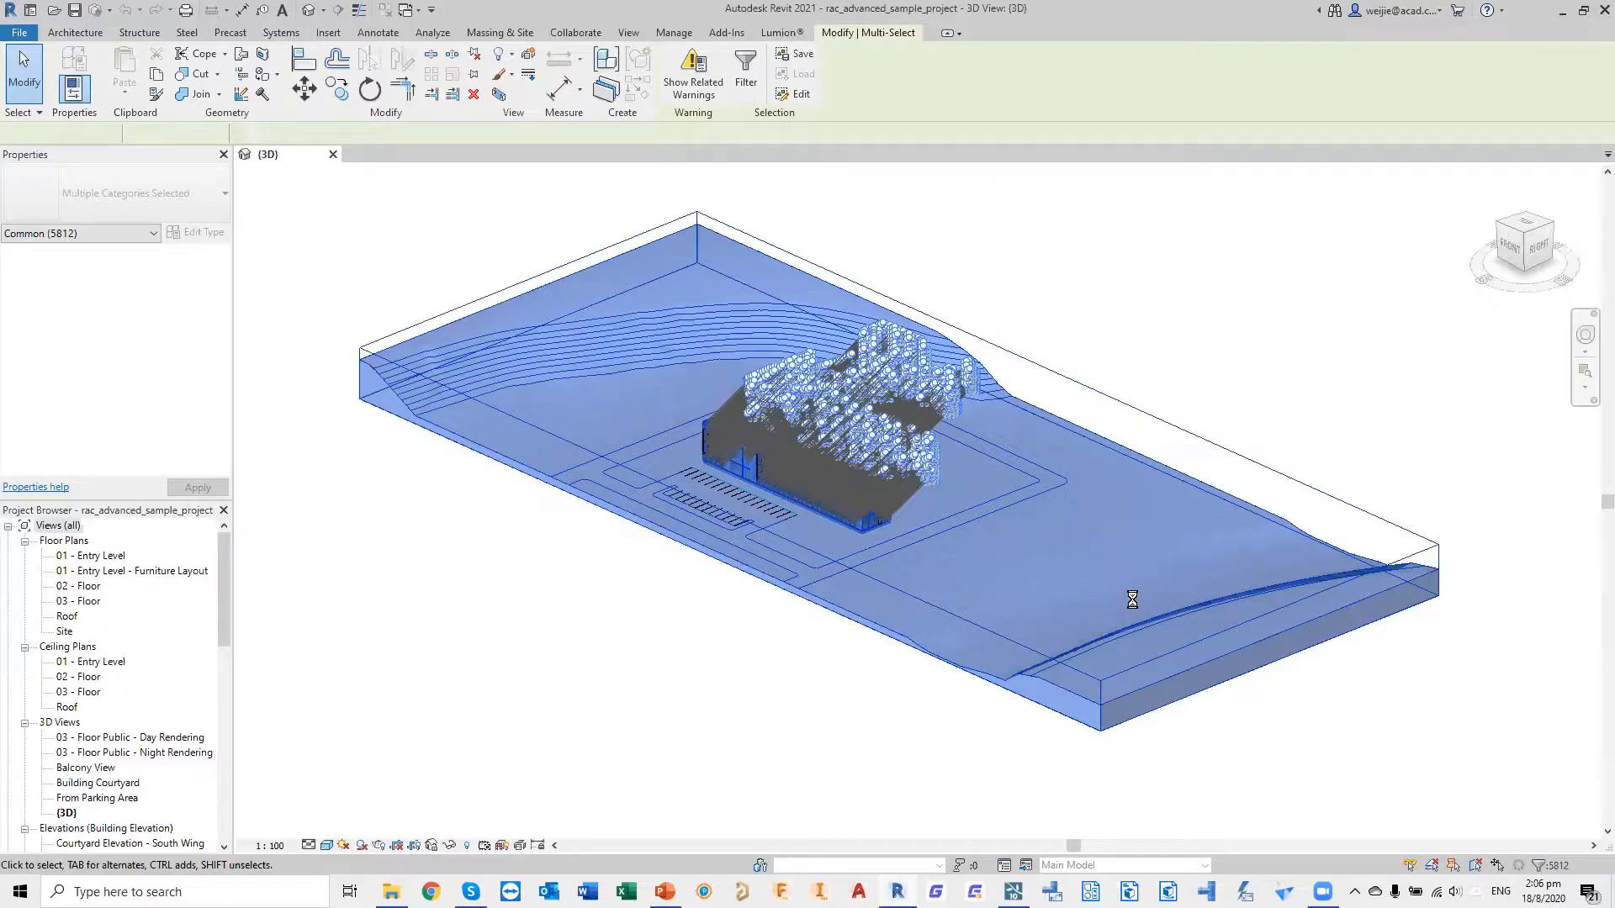
Hide the categories of the remaining selected elements in the 3D view
{"action": "right_click", "coordinate": [1132, 599]}
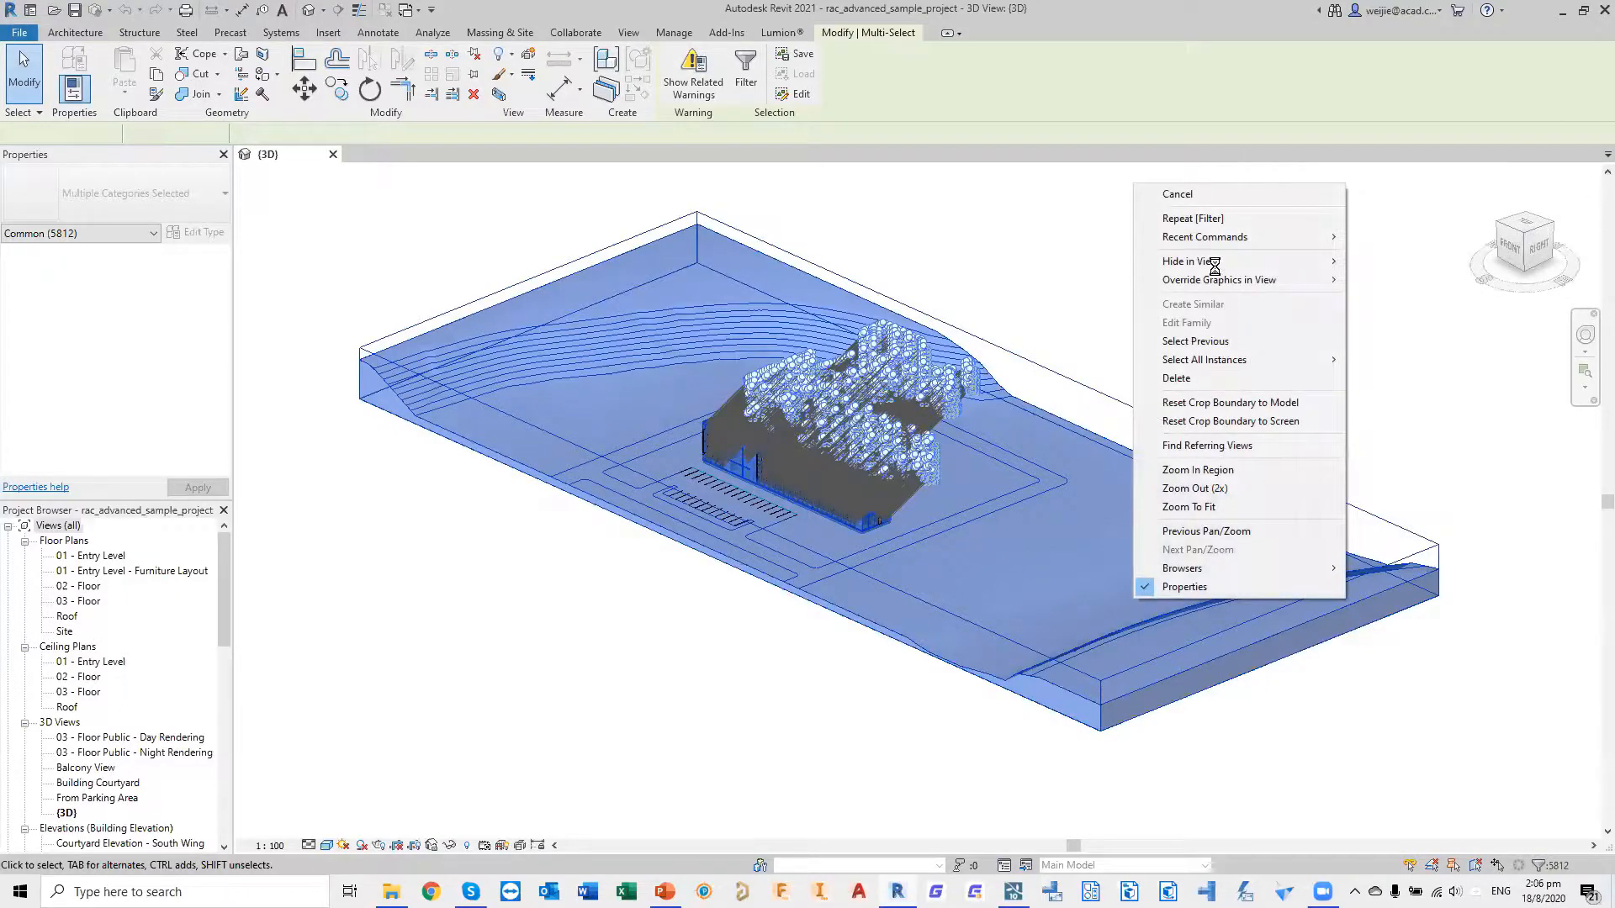
{"action": "mouse_move", "coordinate": [1211, 263]}
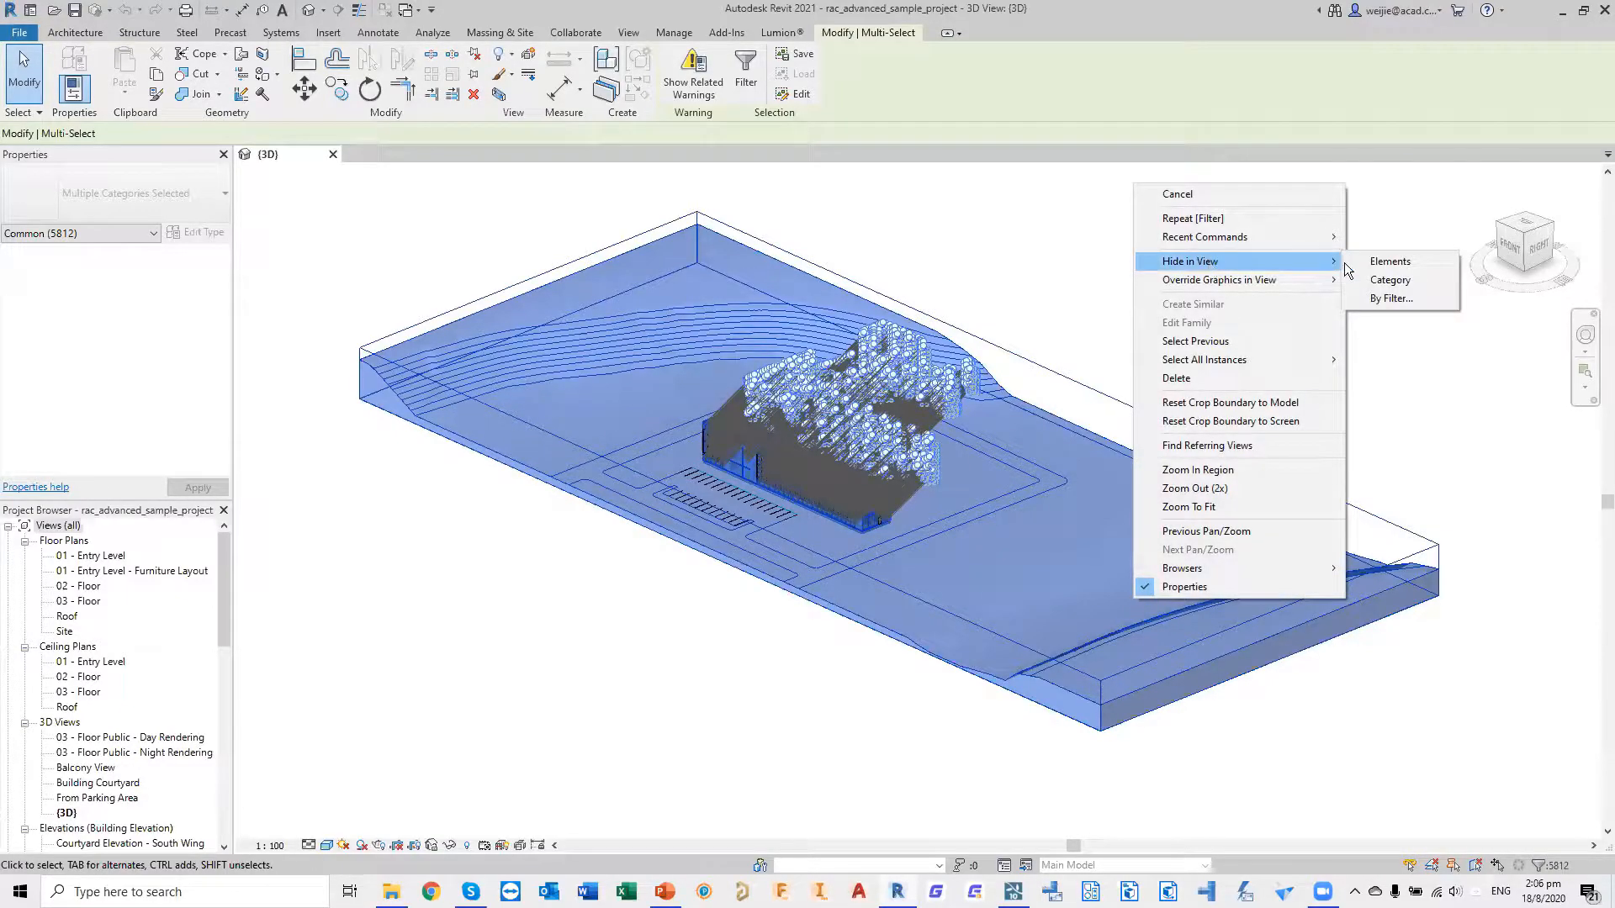
{"action": "left_click", "coordinate": [1407, 285]}
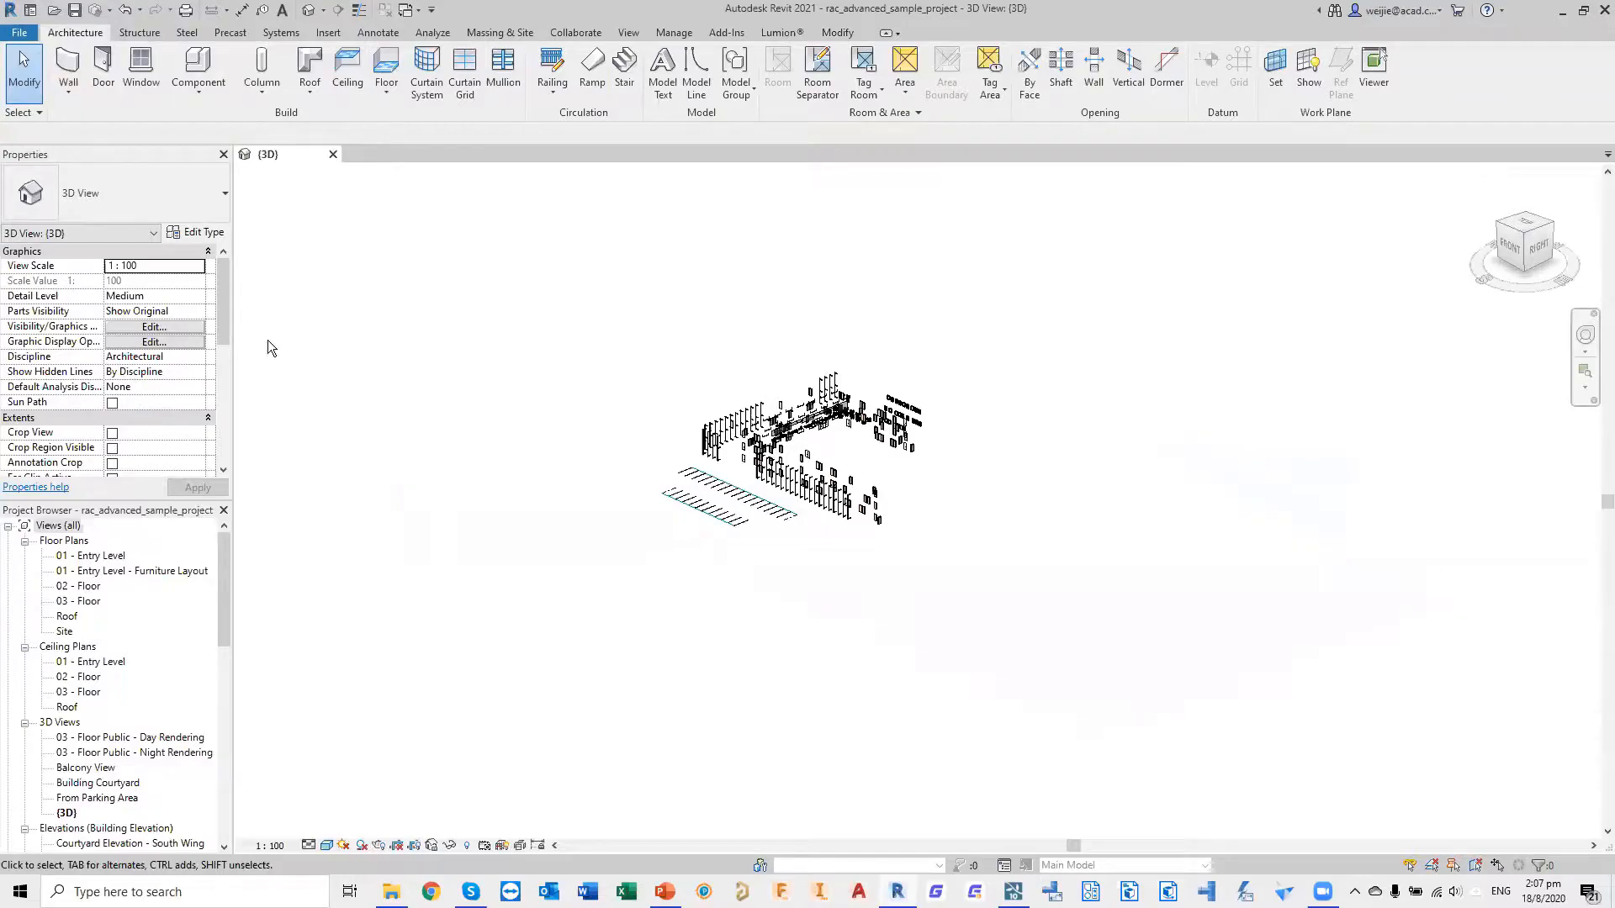
{"action": "scroll", "coordinate": [766, 437], "scroll_direction": "up", "scroll_amount": 4}
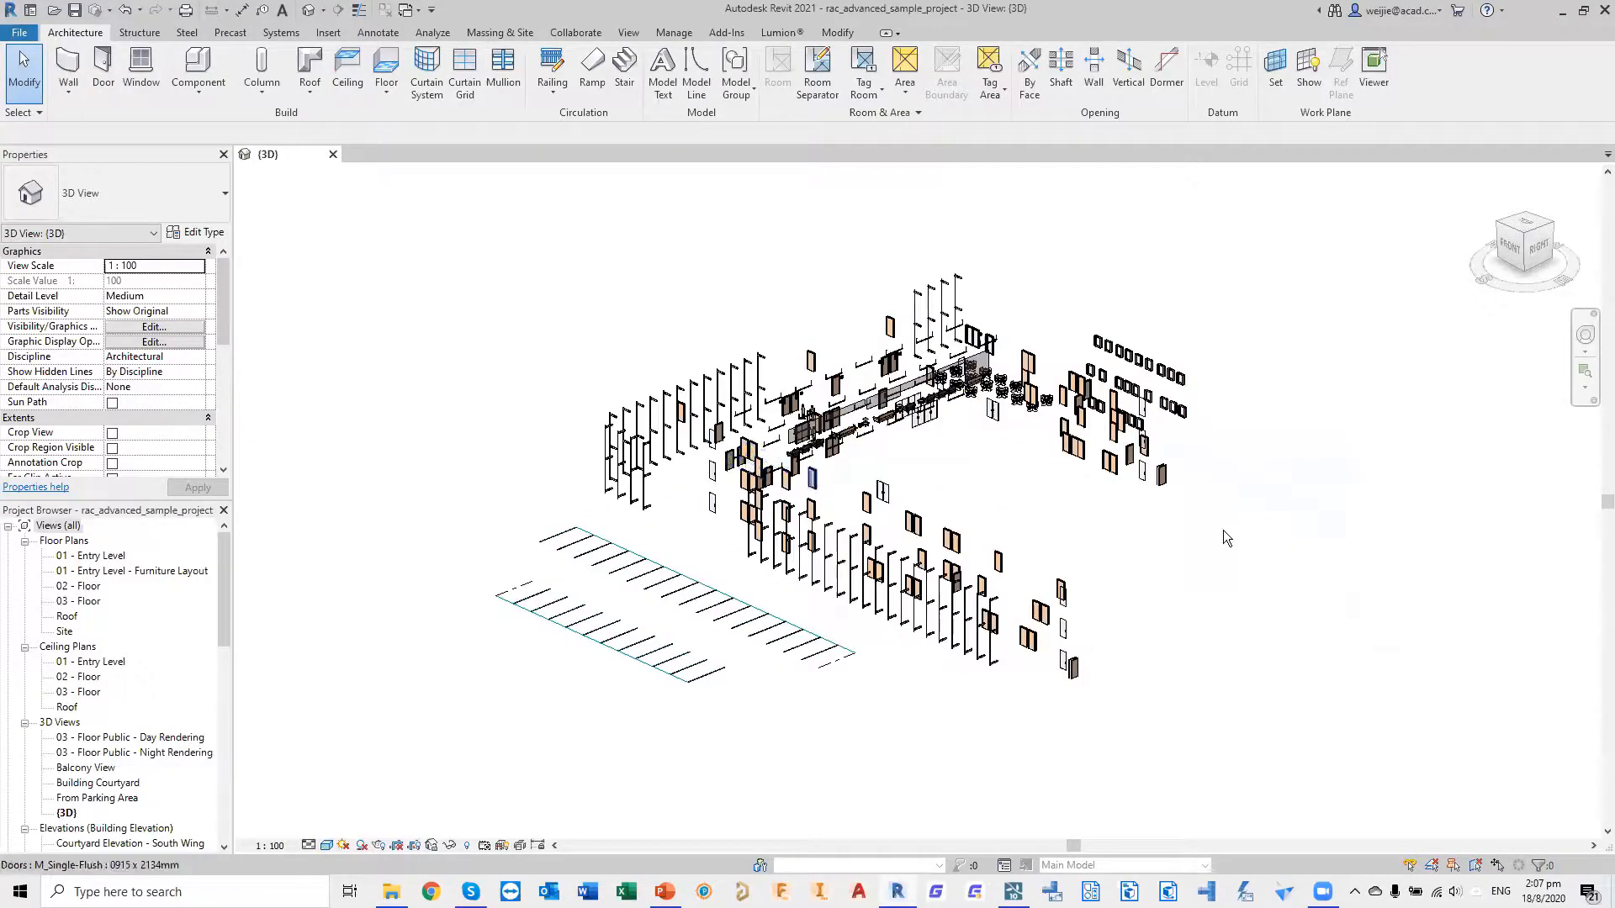
{"action": "scroll", "coordinate": [1086, 482], "scroll_direction": "up", "scroll_amount": 1}
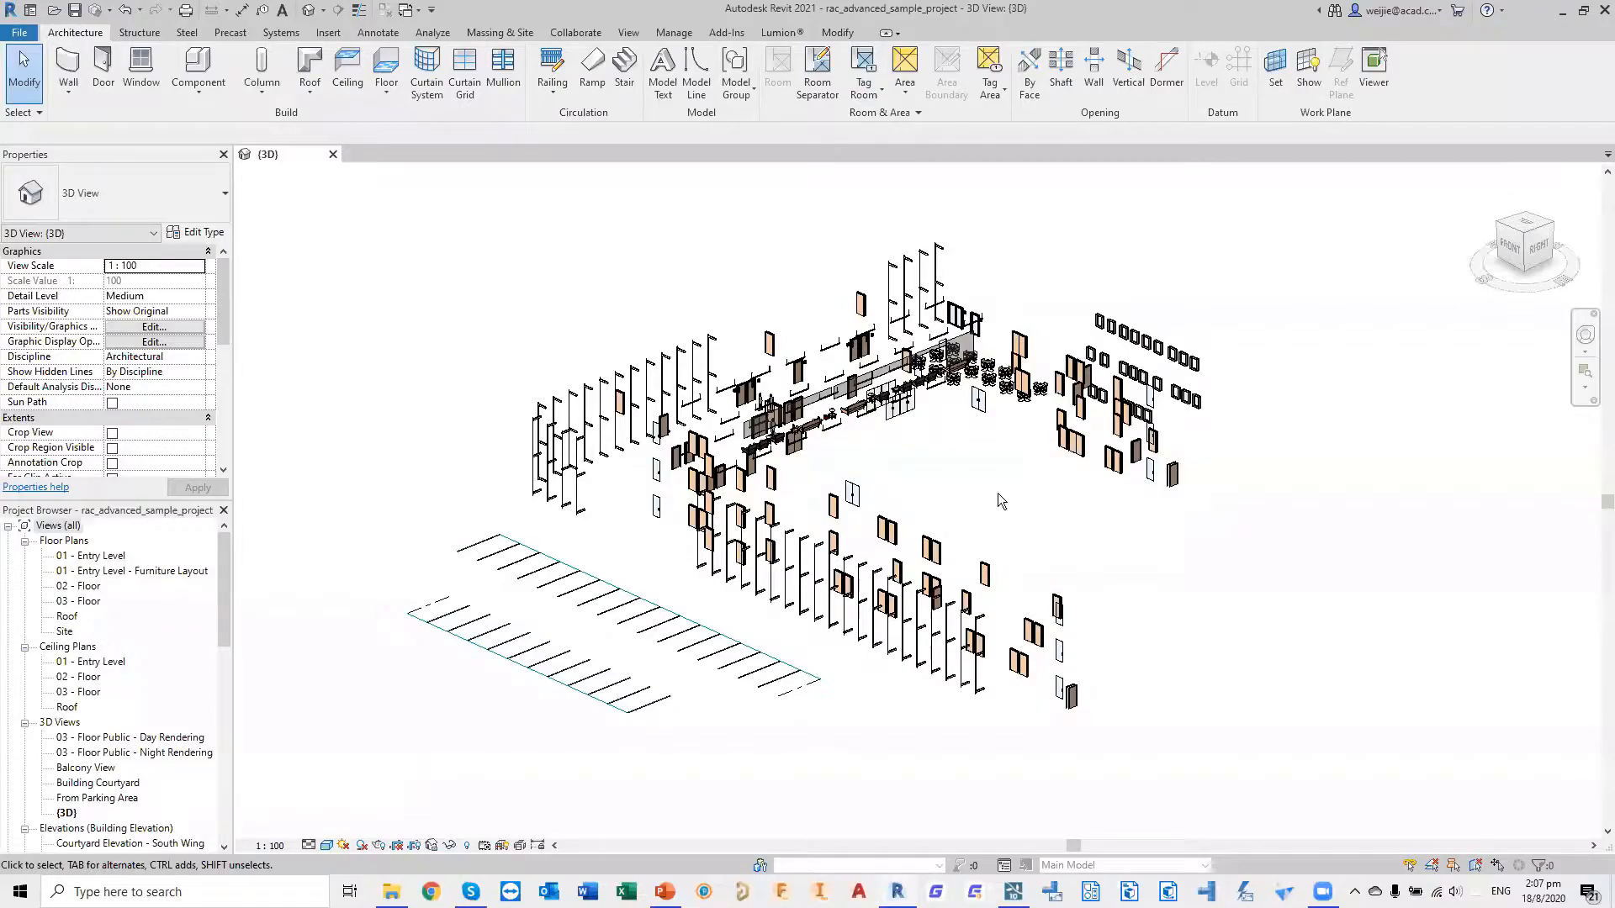
{"action": "scroll", "coordinate": [953, 457], "scroll_direction": "up", "scroll_amount": 1}
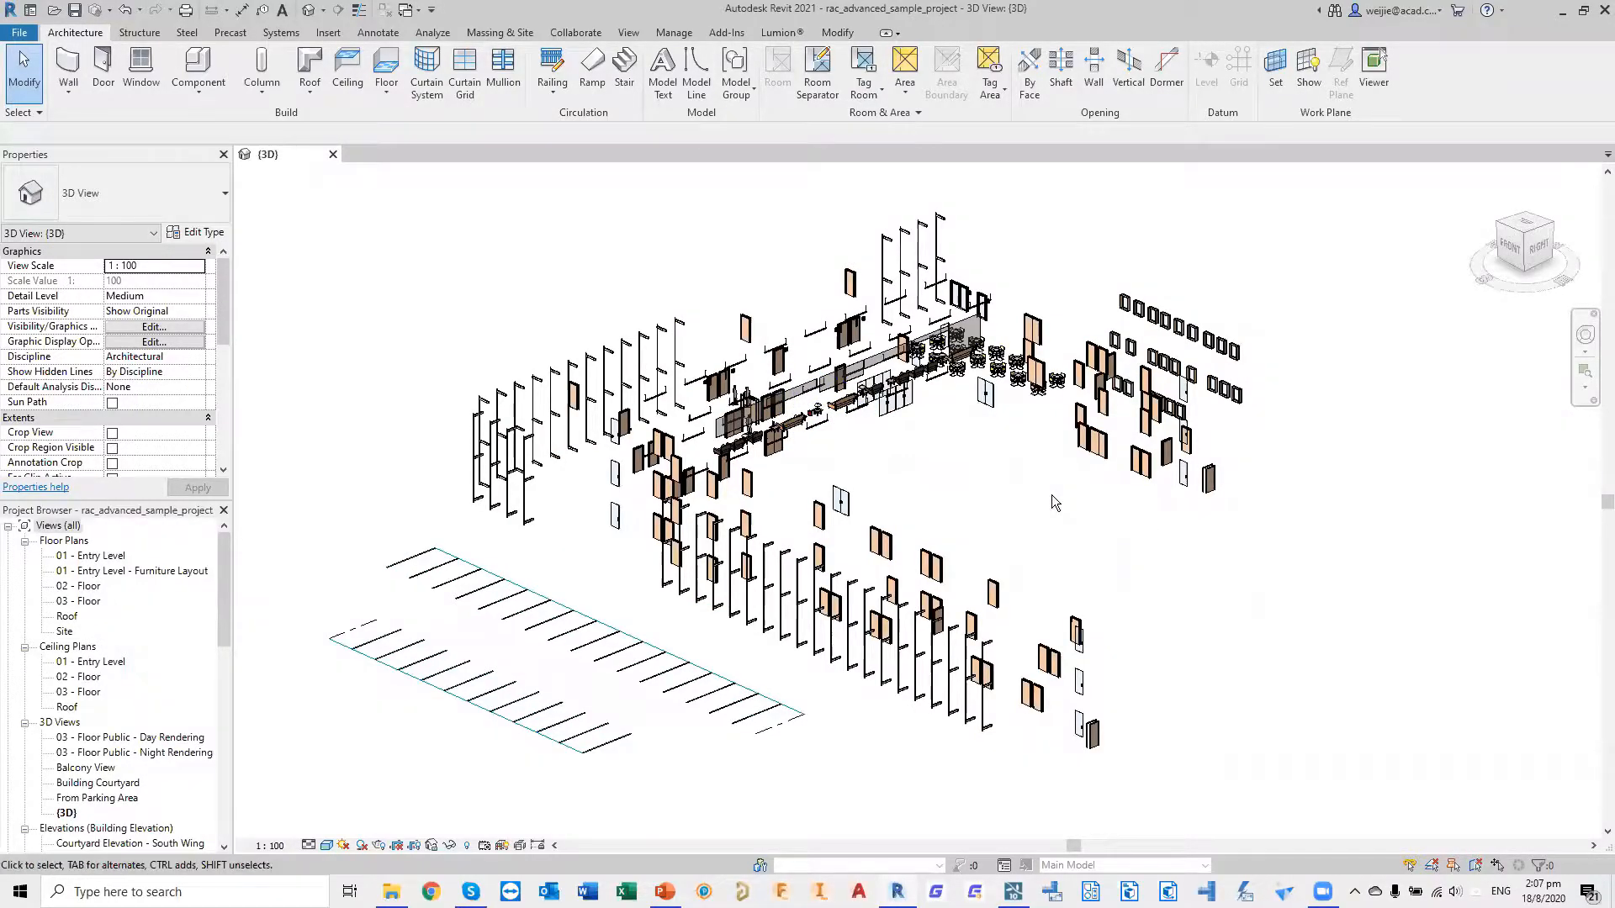
{"action": "scroll", "coordinate": [1051, 495], "scroll_direction": "down", "scroll_amount": 2}
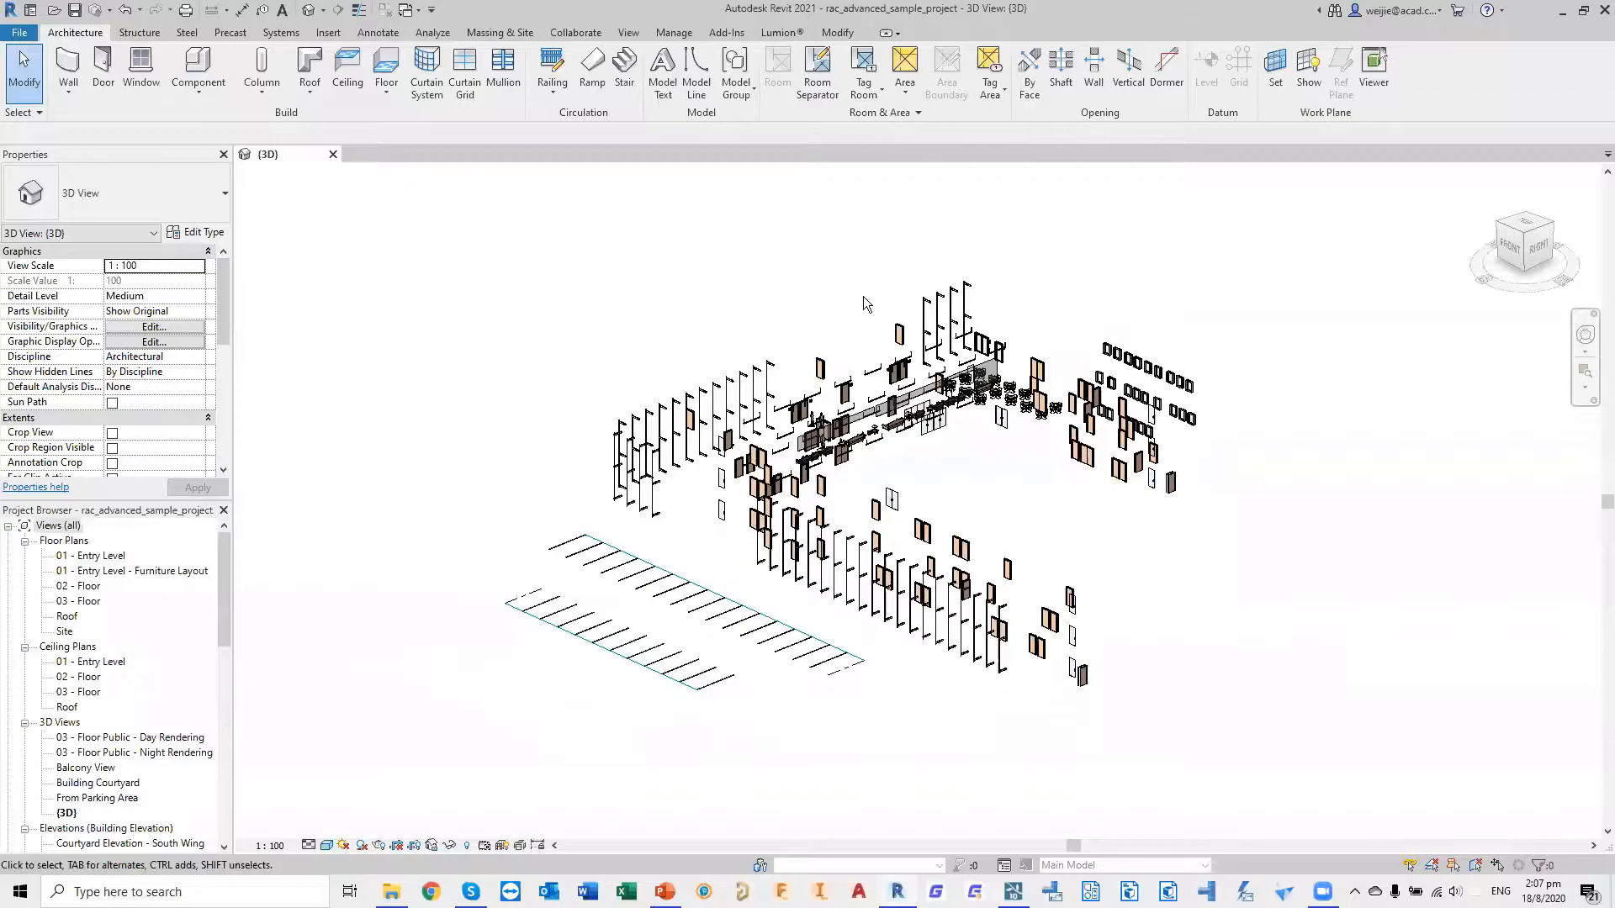
Start a Lumion export of the 3D view with insertion point Base Point (project north), collected textures and exported nodes
{"action": "left_click", "coordinate": [781, 32]}
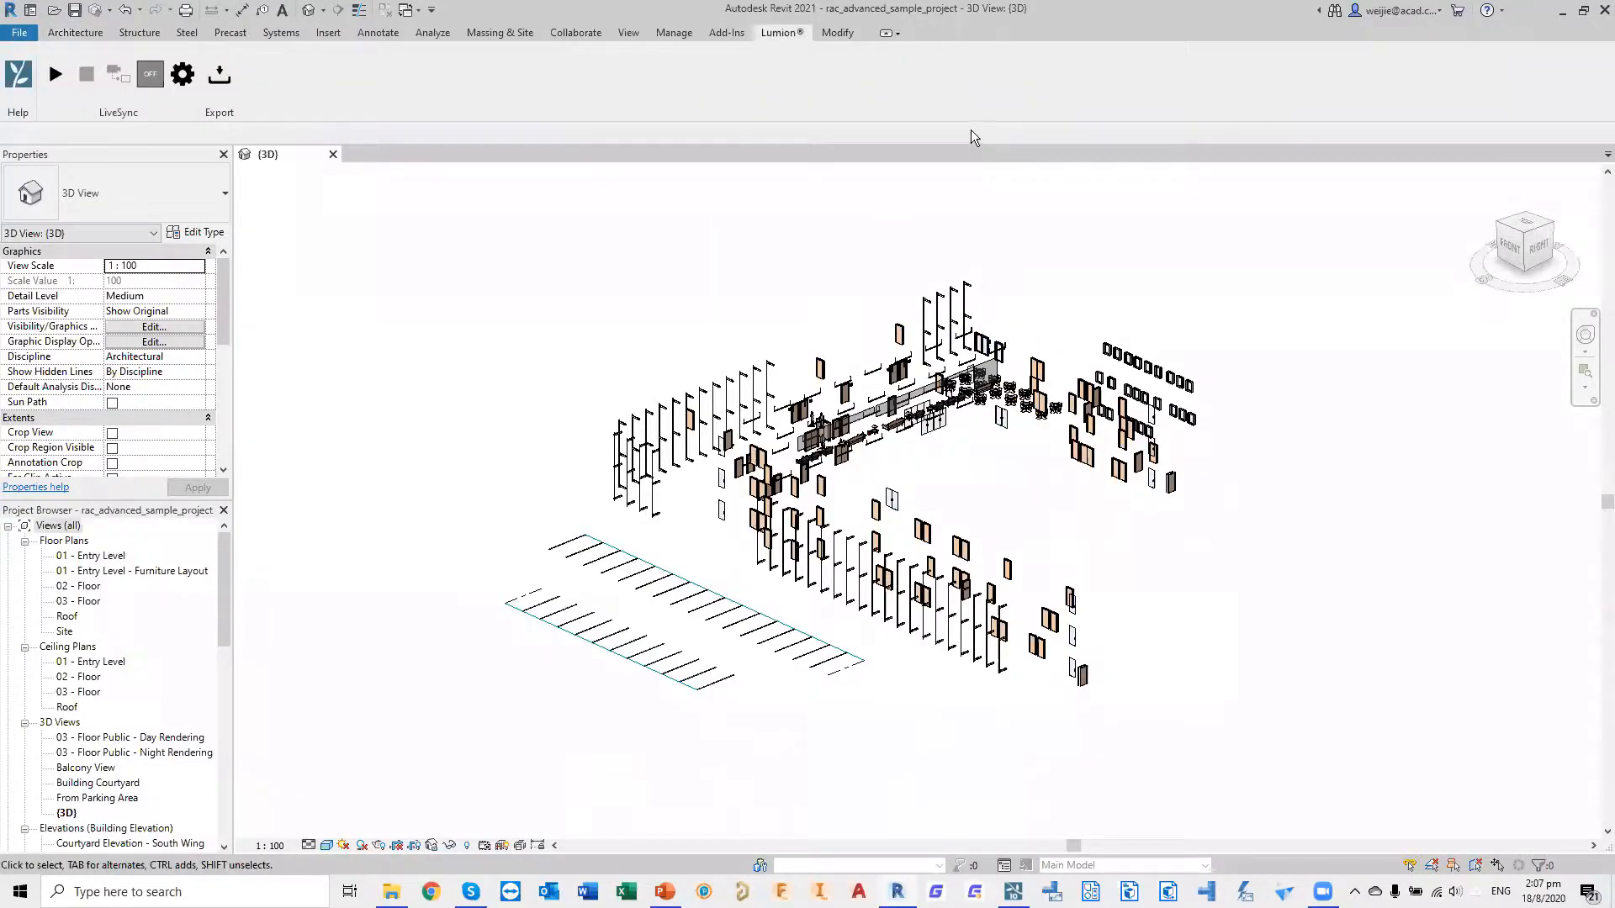
{"action": "left_click", "coordinate": [219, 74]}
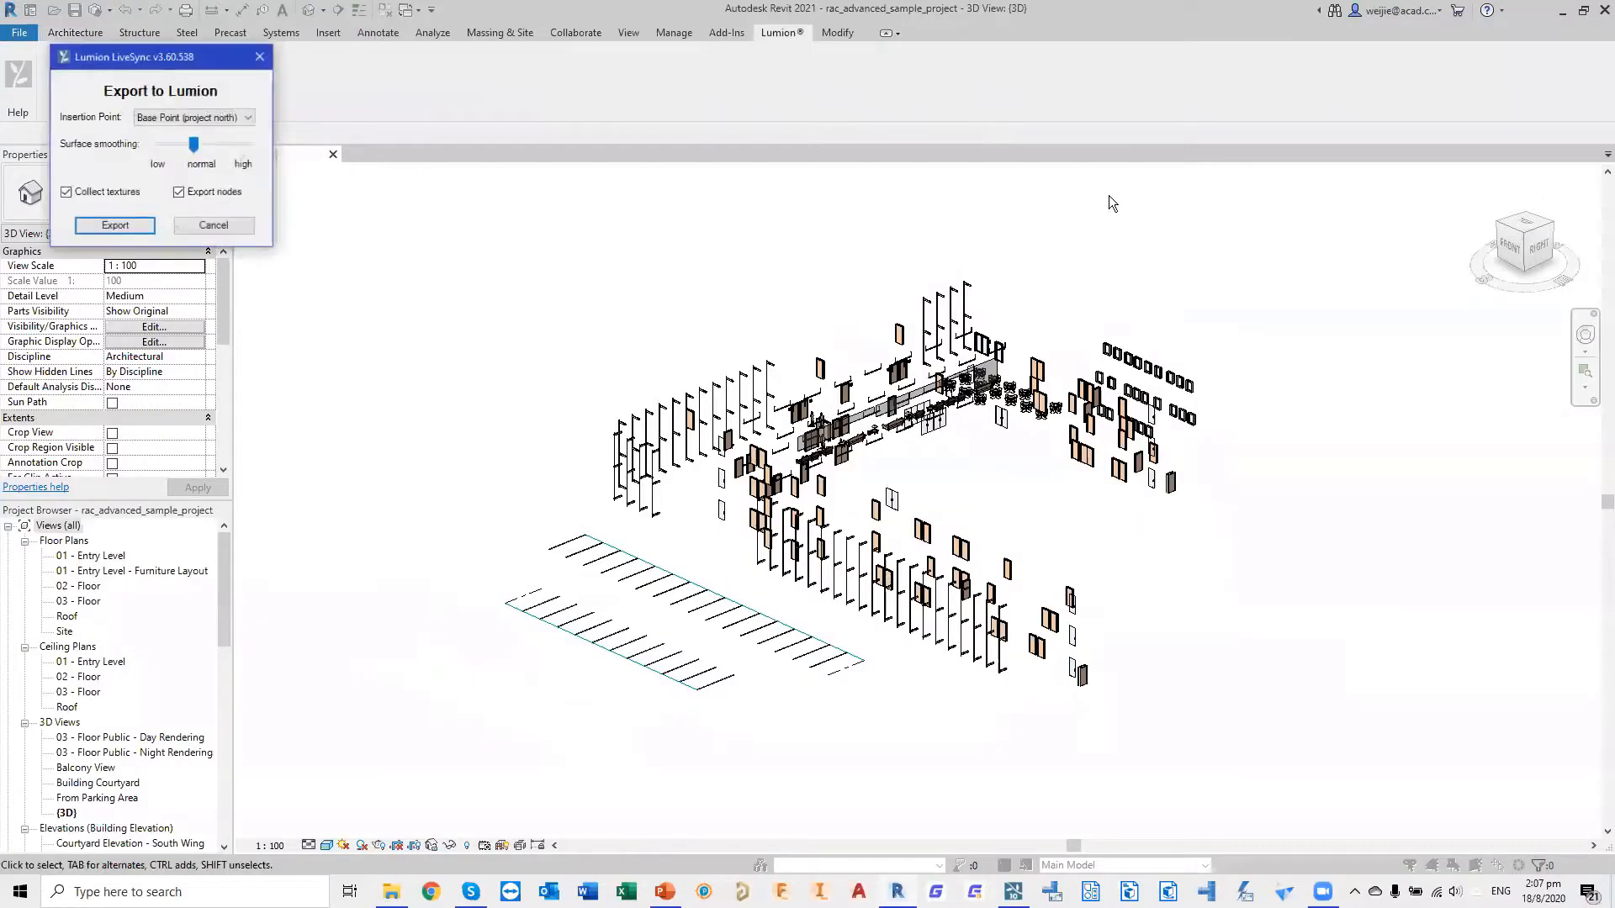
{"action": "left_click_drag", "start_coordinate": [218, 55], "coordinate": [227, 62]}
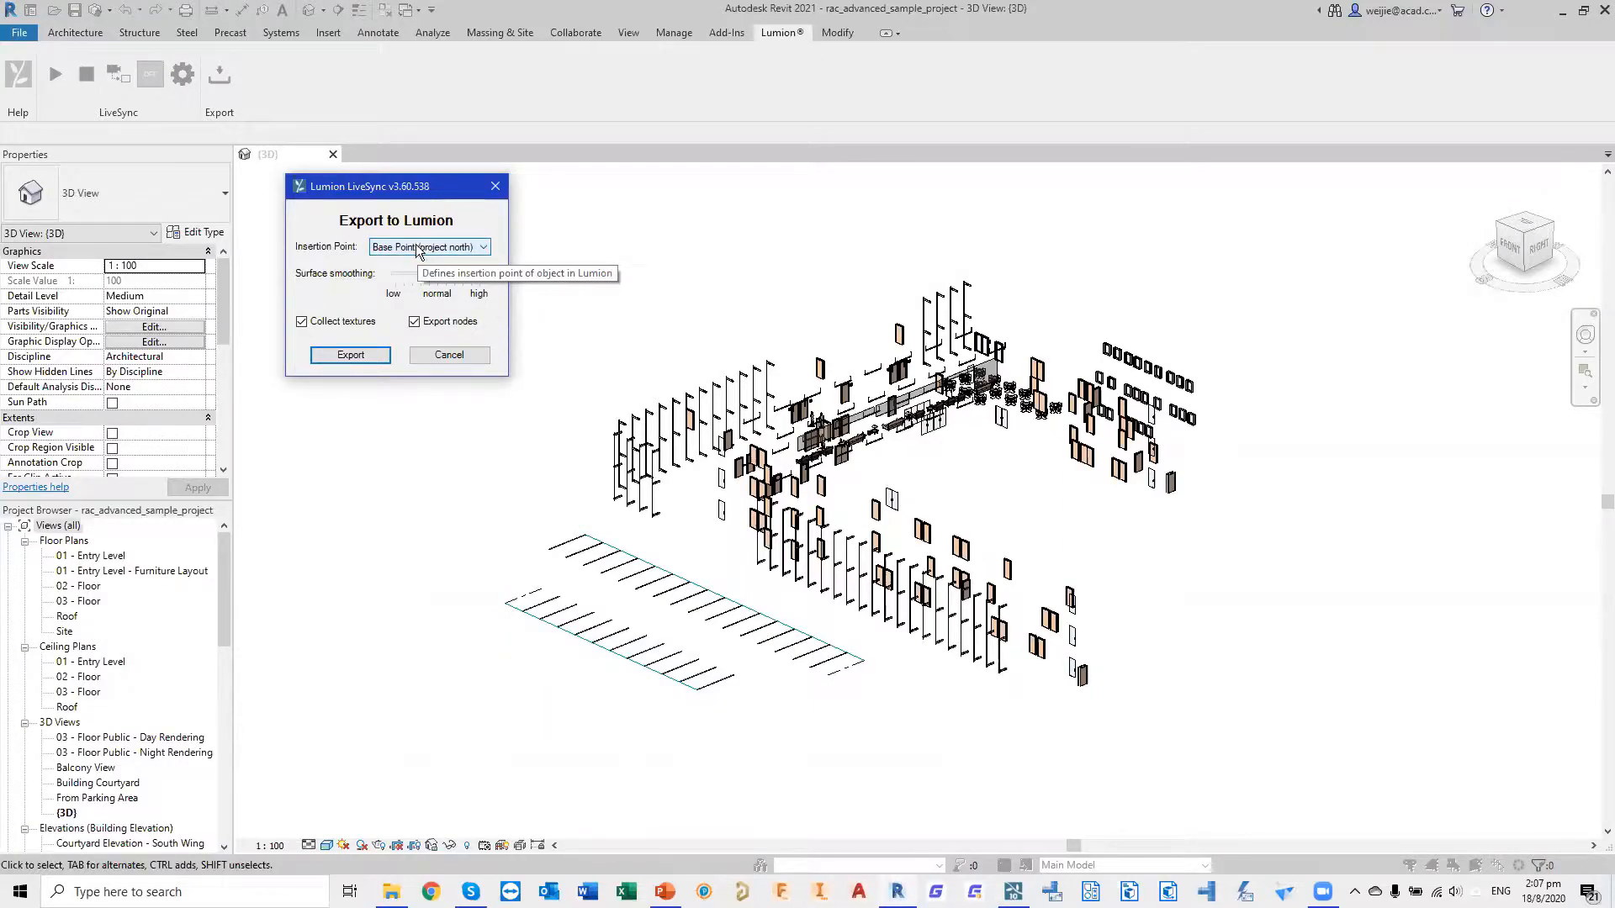
{"action": "left_click", "coordinate": [357, 355]}
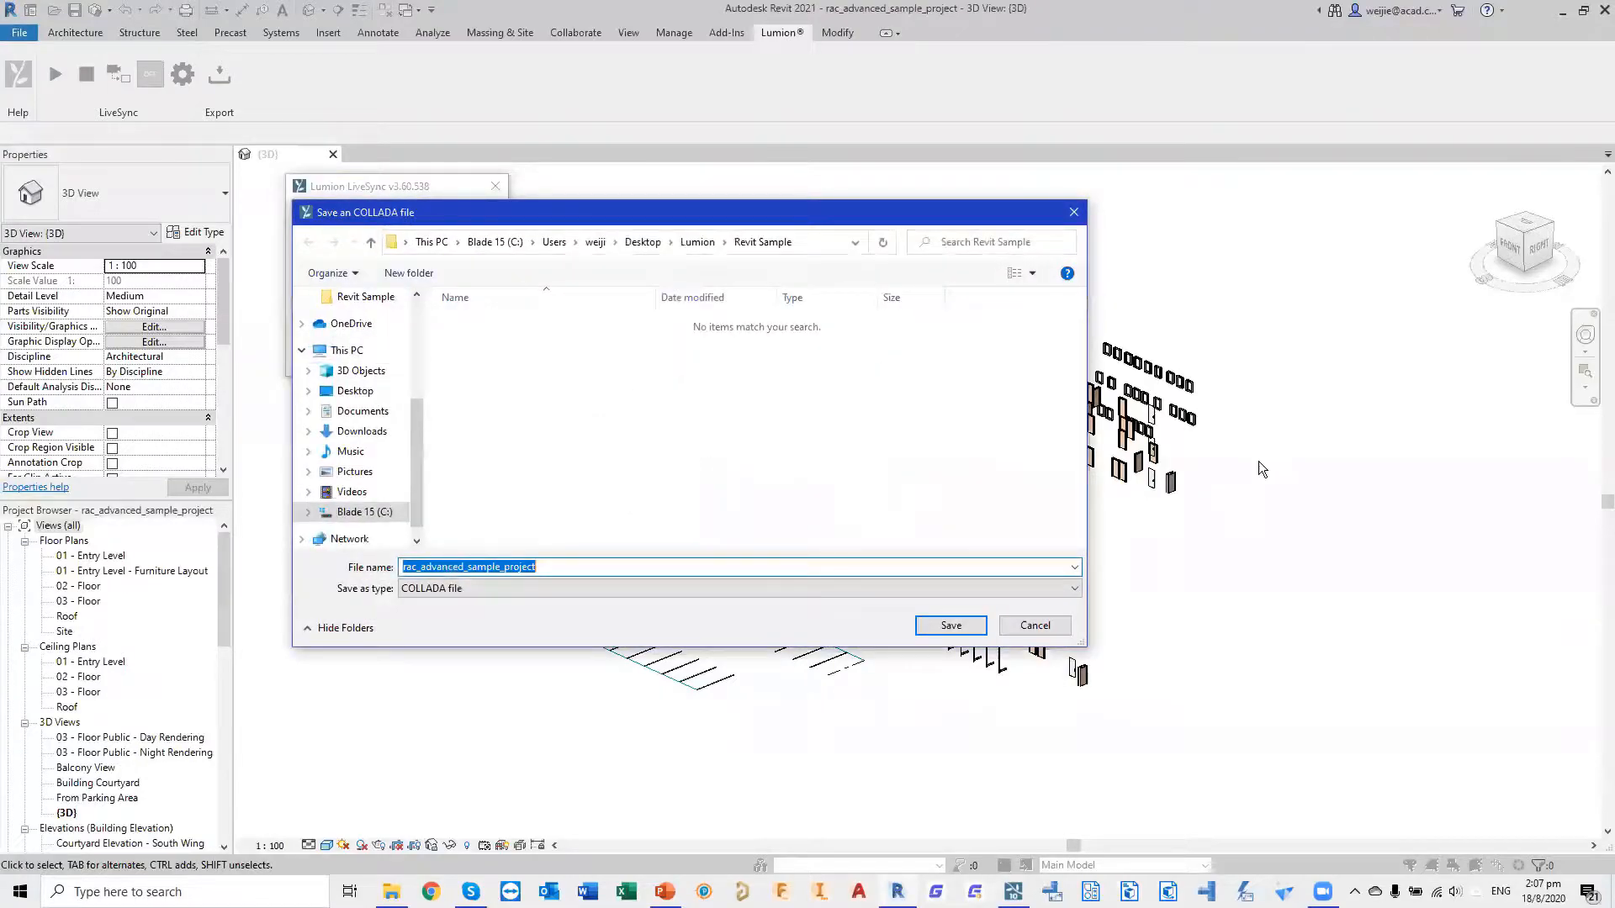
Save the COLLADA export over H_Doors_Windows_Furniture.dae in the Lumion Animations > Construction Models folder
{"action": "left_click", "coordinate": [690, 243]}
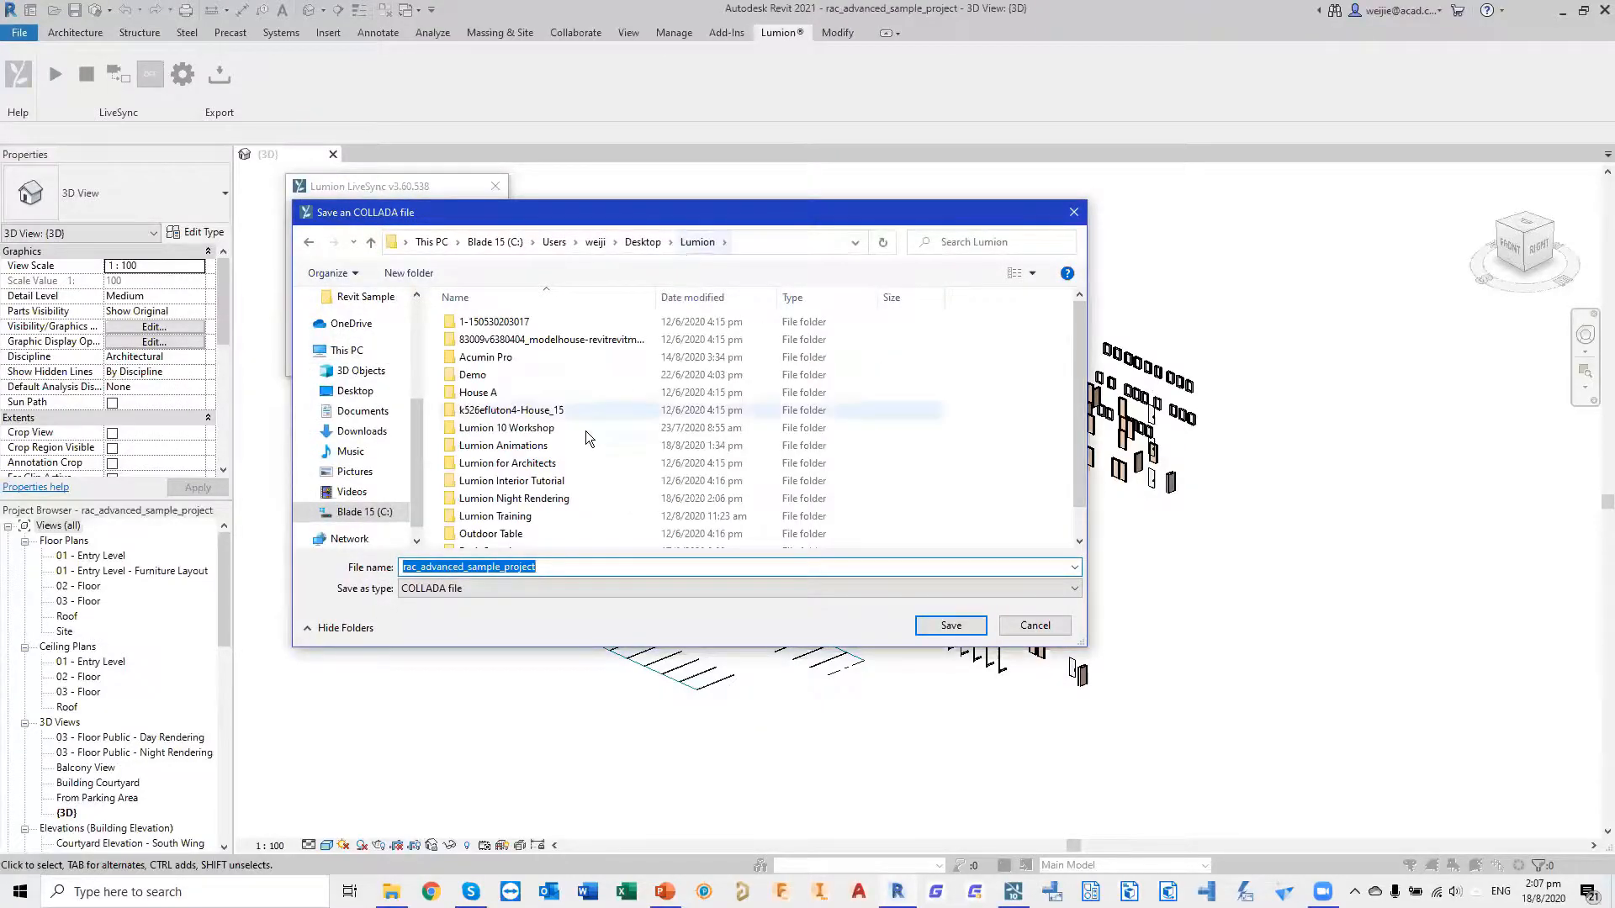
{"action": "double_click", "coordinate": [503, 445]}
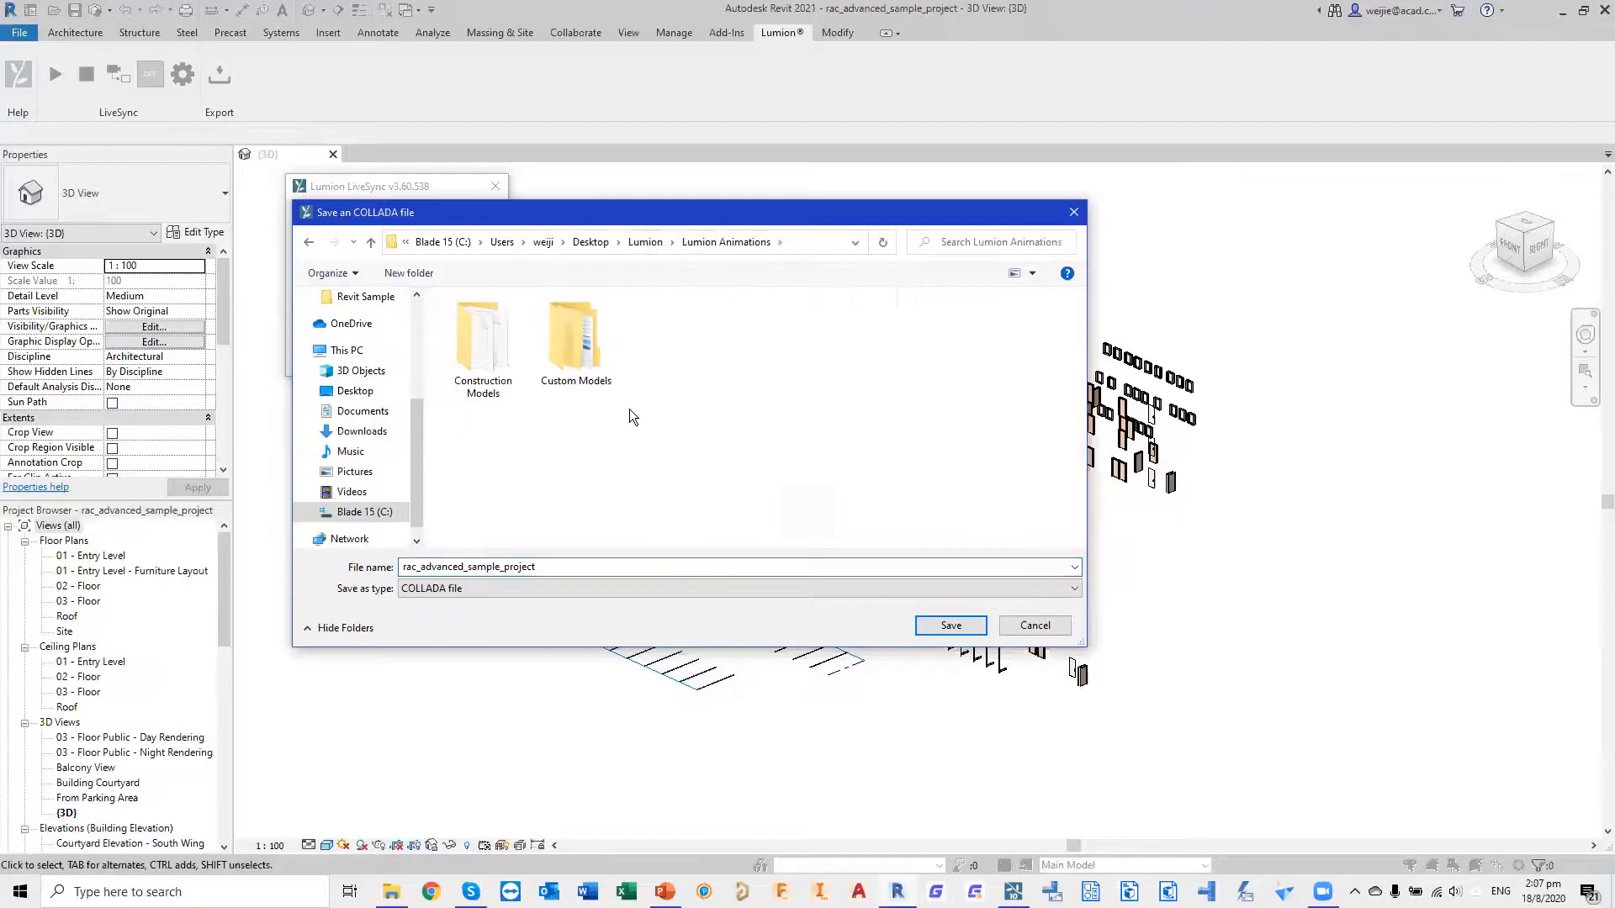
{"action": "double_click", "coordinate": [483, 345]}
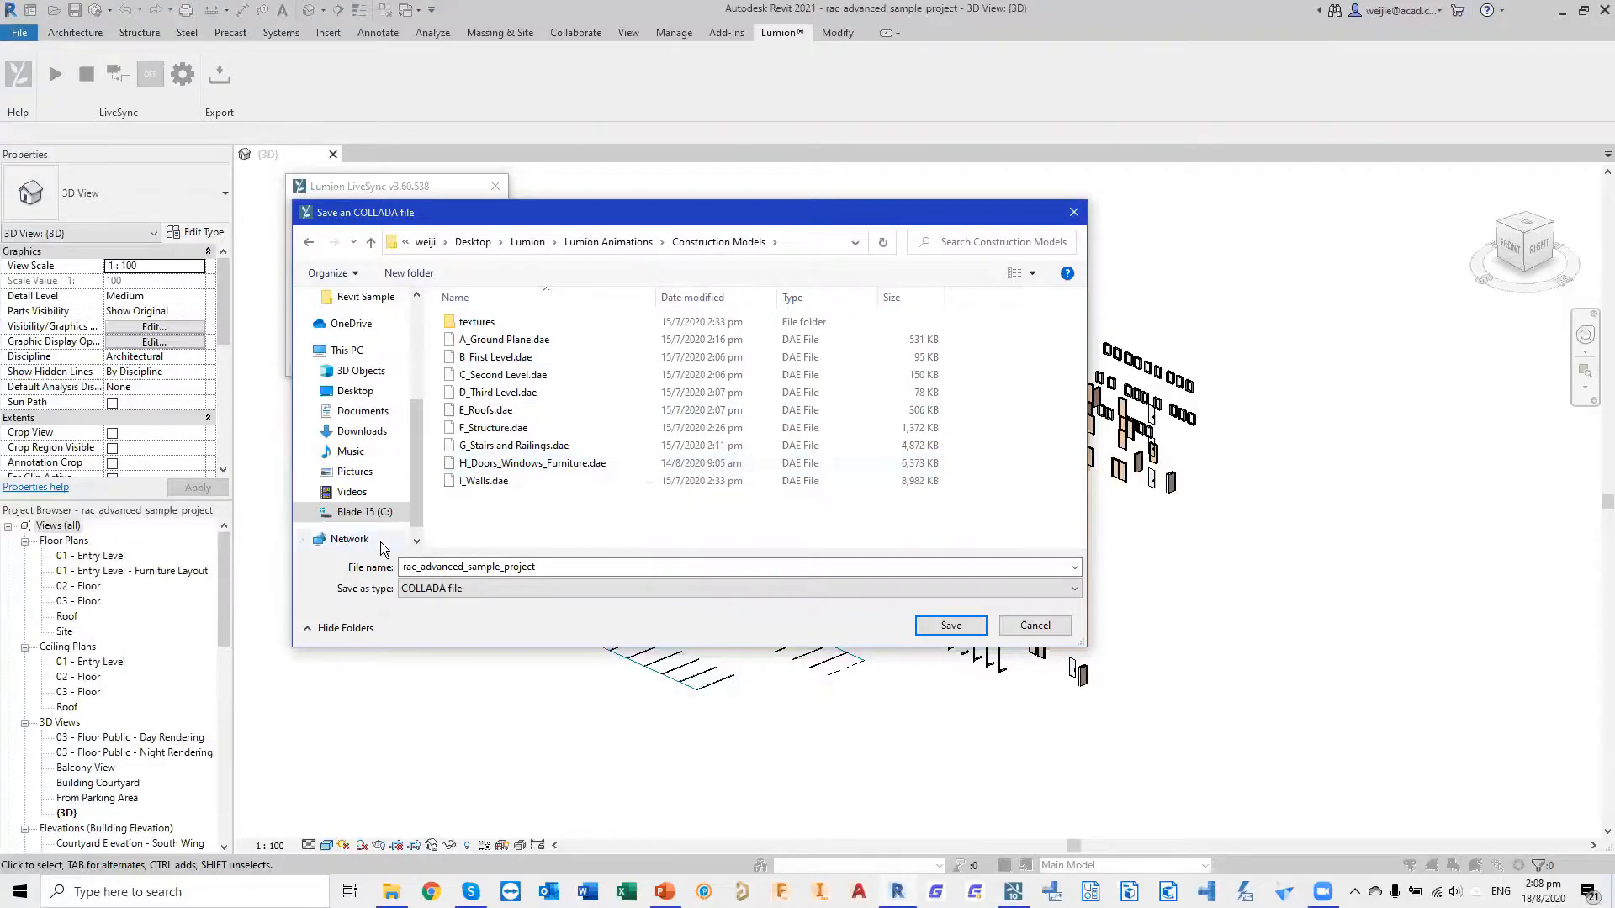
{"action": "left_click", "coordinate": [615, 466]}
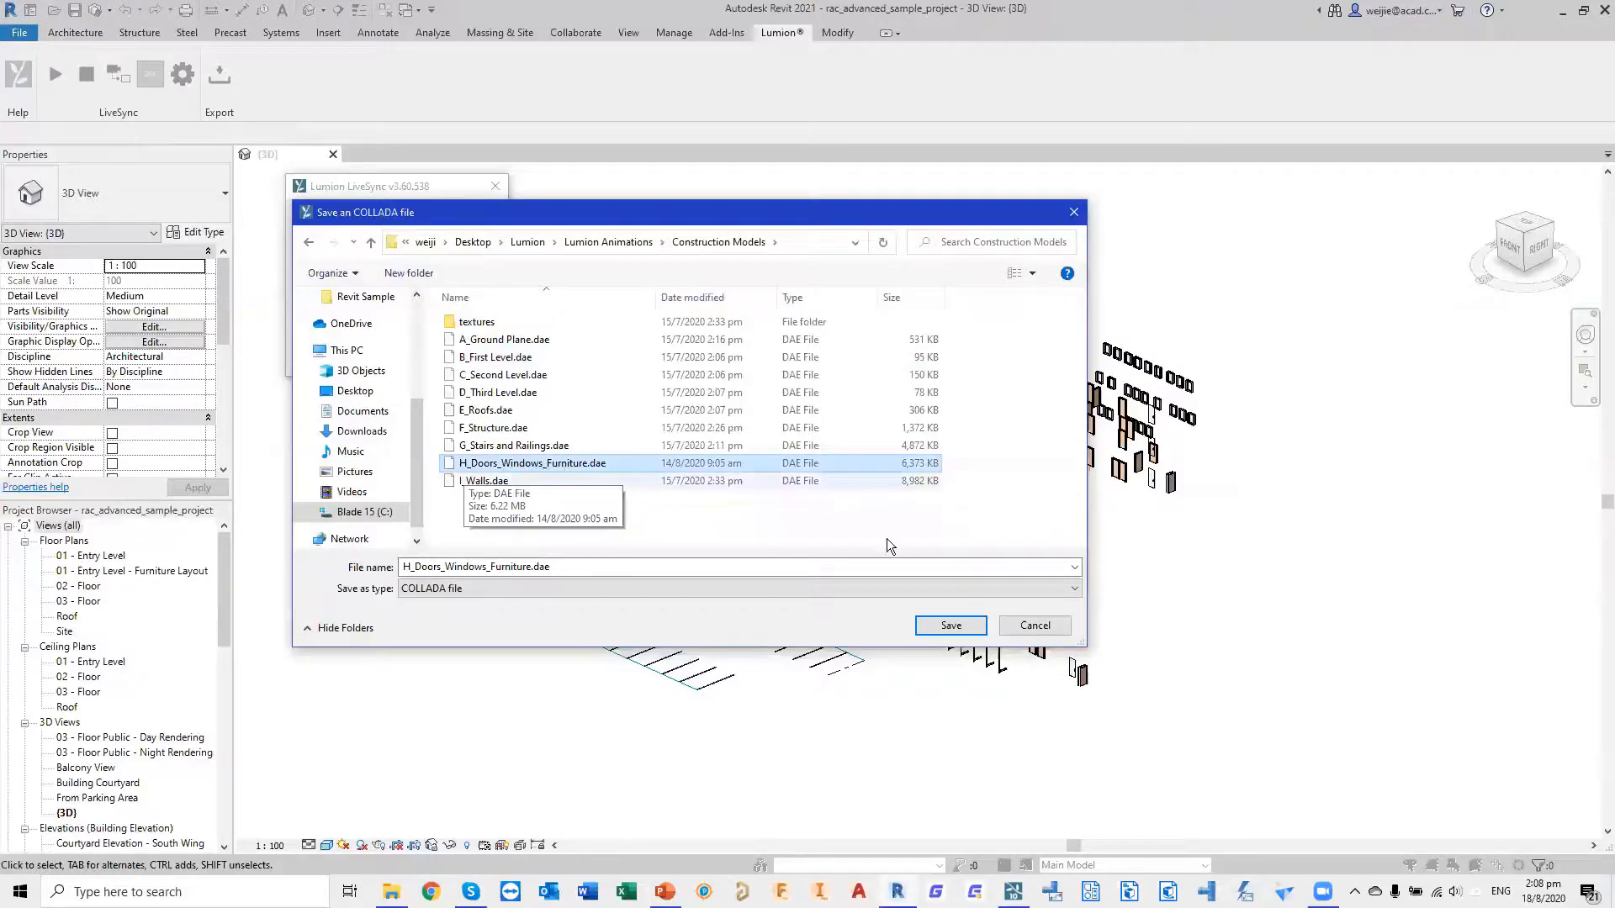
{"action": "left_click", "coordinate": [950, 623]}
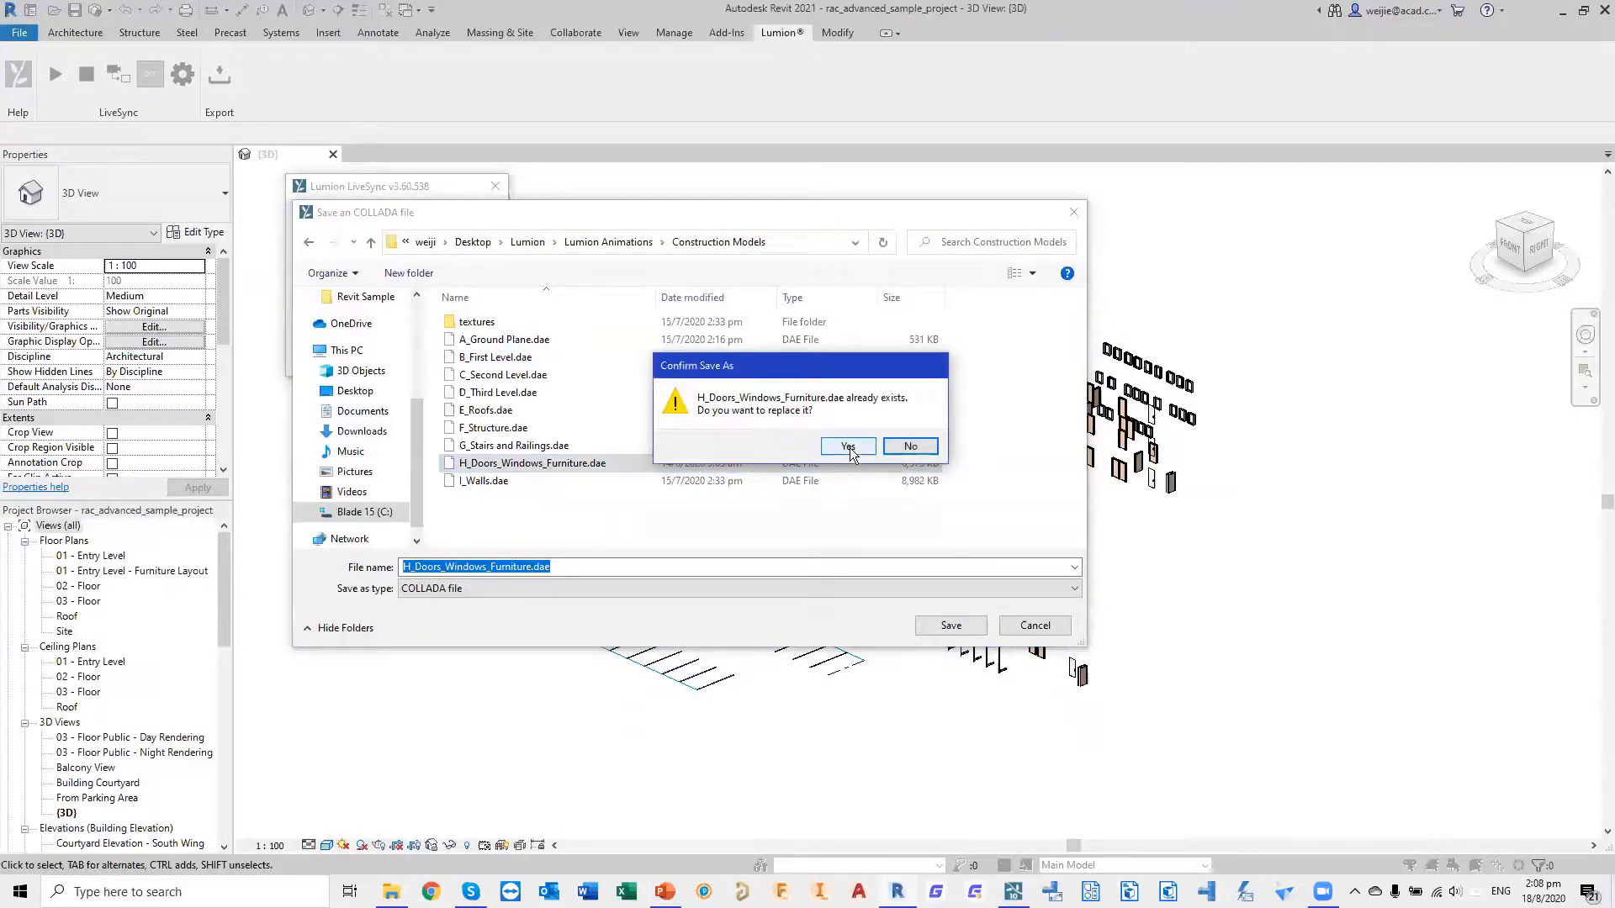
{"action": "left_click", "coordinate": [847, 447]}
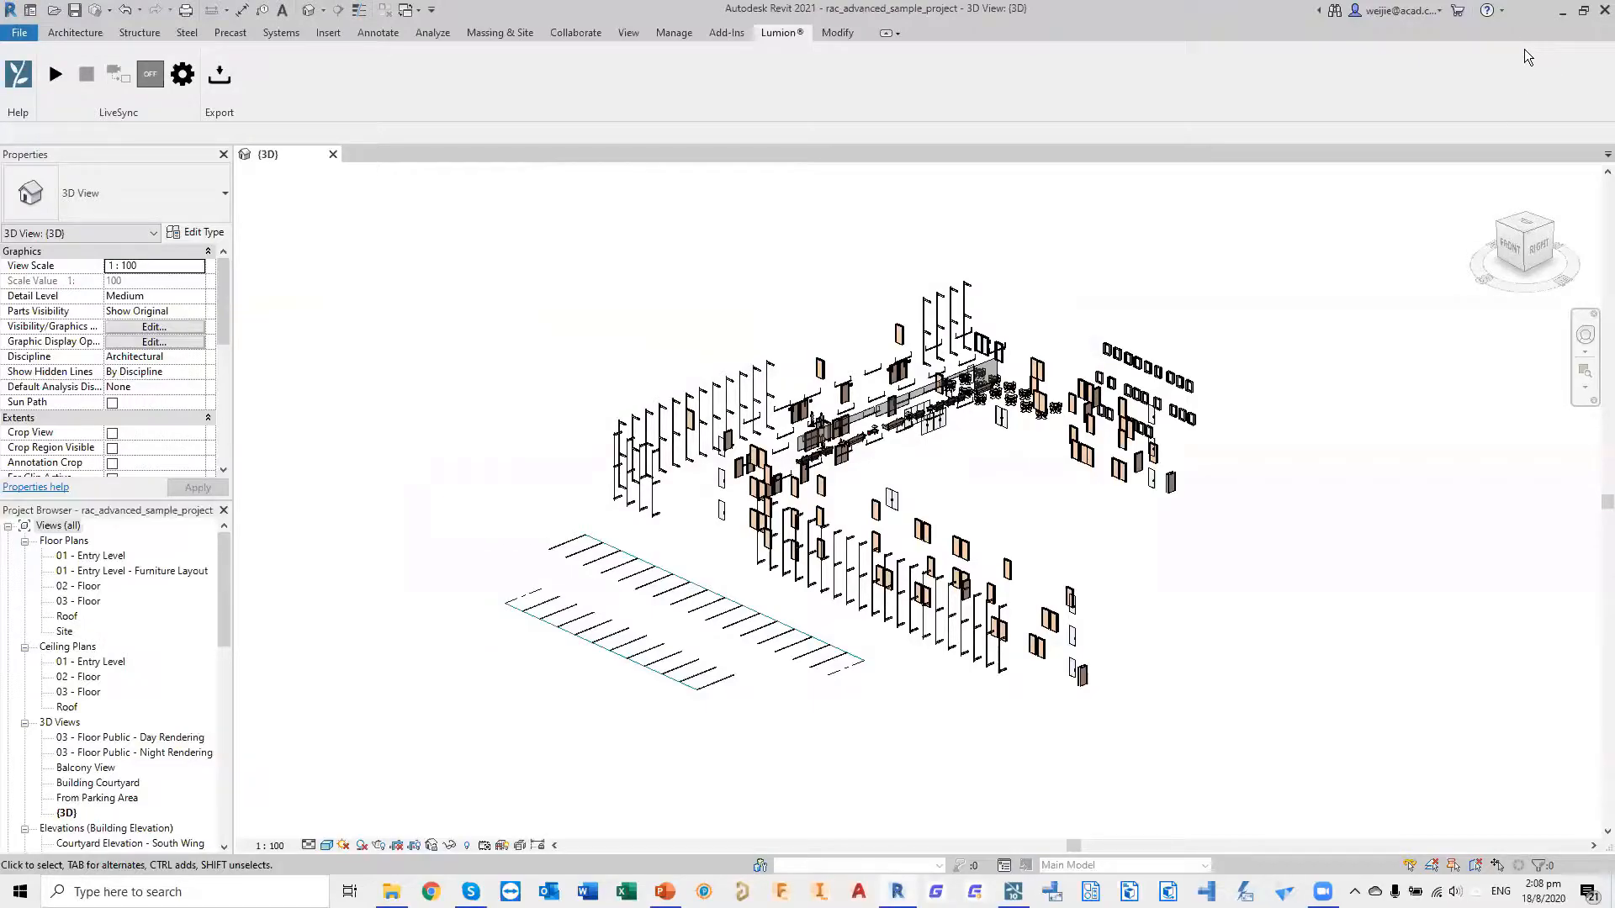
Minimise the Revit and presentation windows and switch to the Lumion Animation_Demo project in Lumion
{"action": "left_click", "coordinate": [1566, 14]}
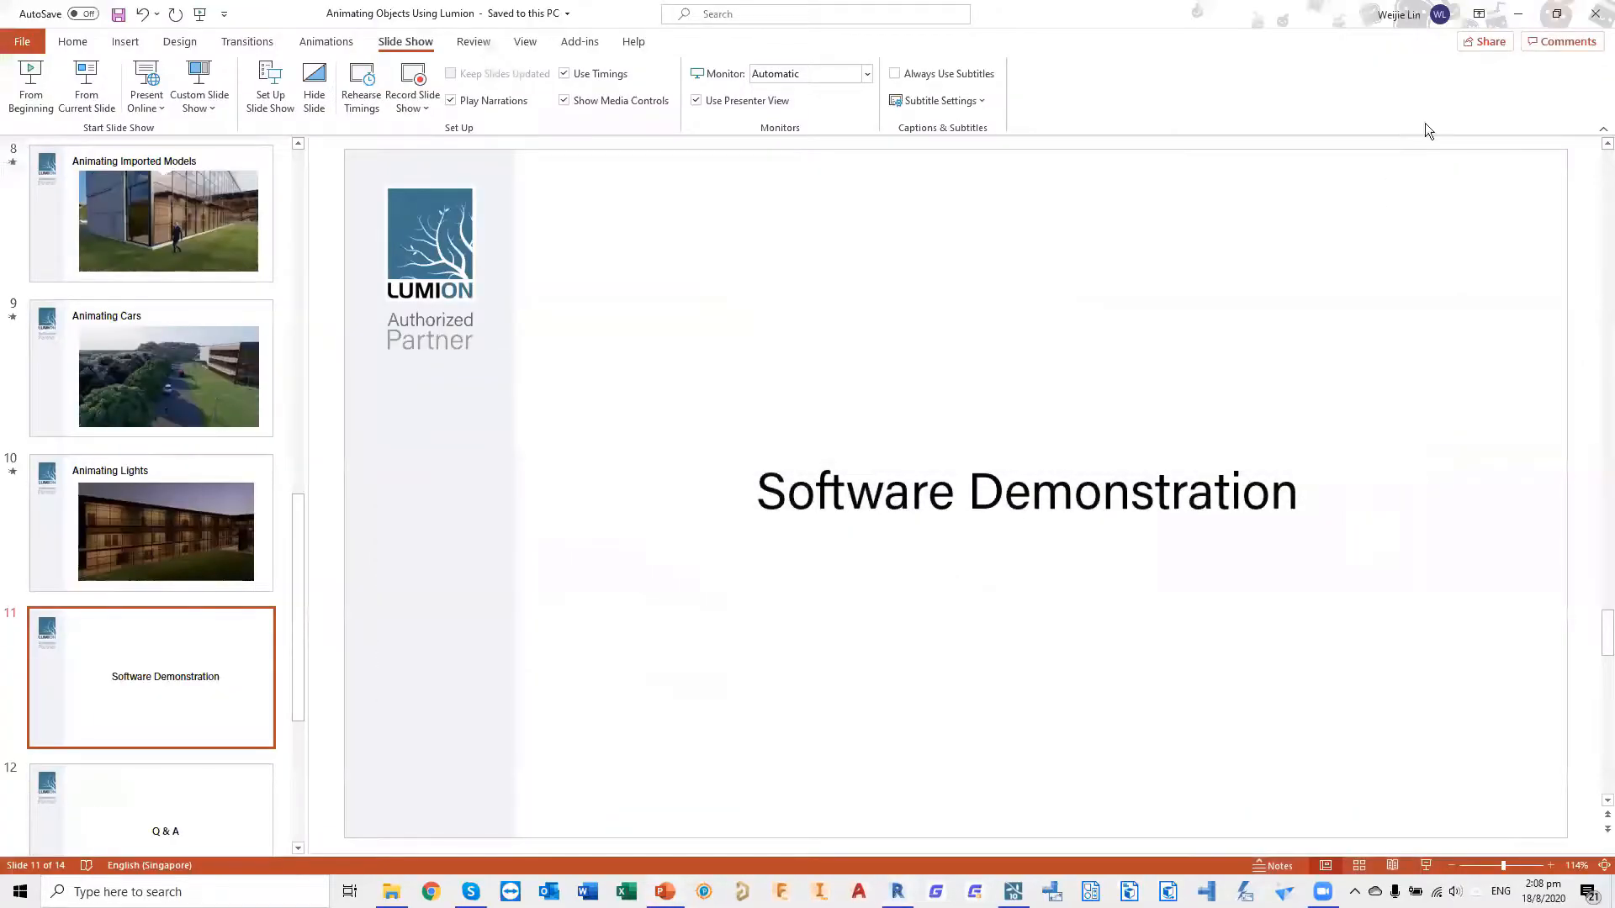
{"action": "left_click", "coordinate": [1519, 16]}
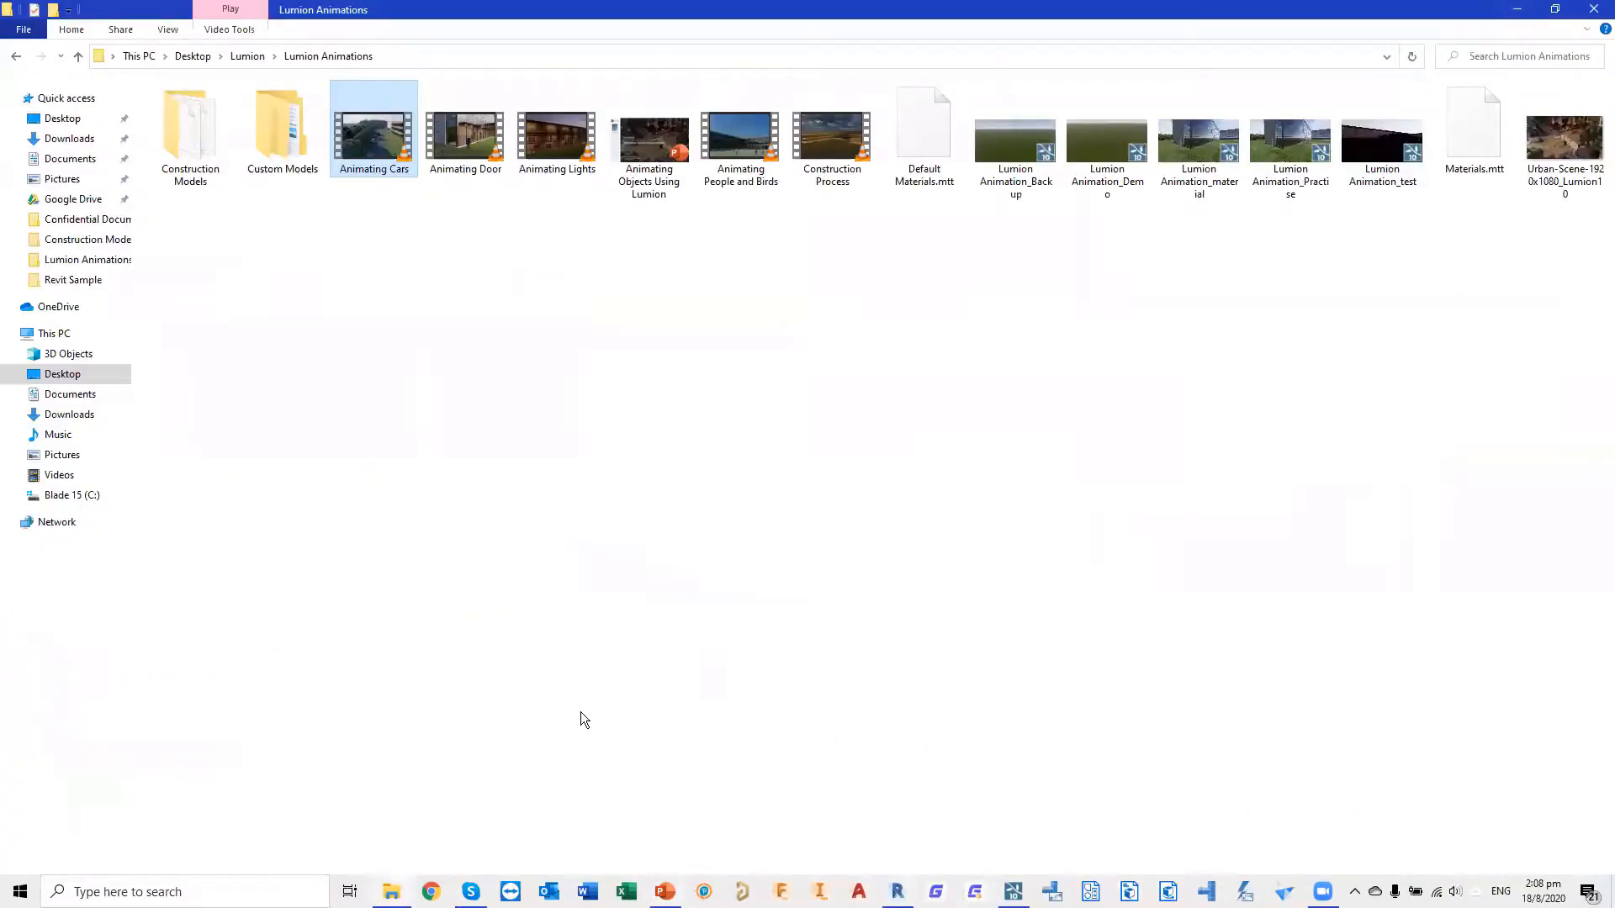
{"action": "mouse_move", "coordinate": [1014, 891]}
{"action": "left_click", "coordinate": [1032, 782]}
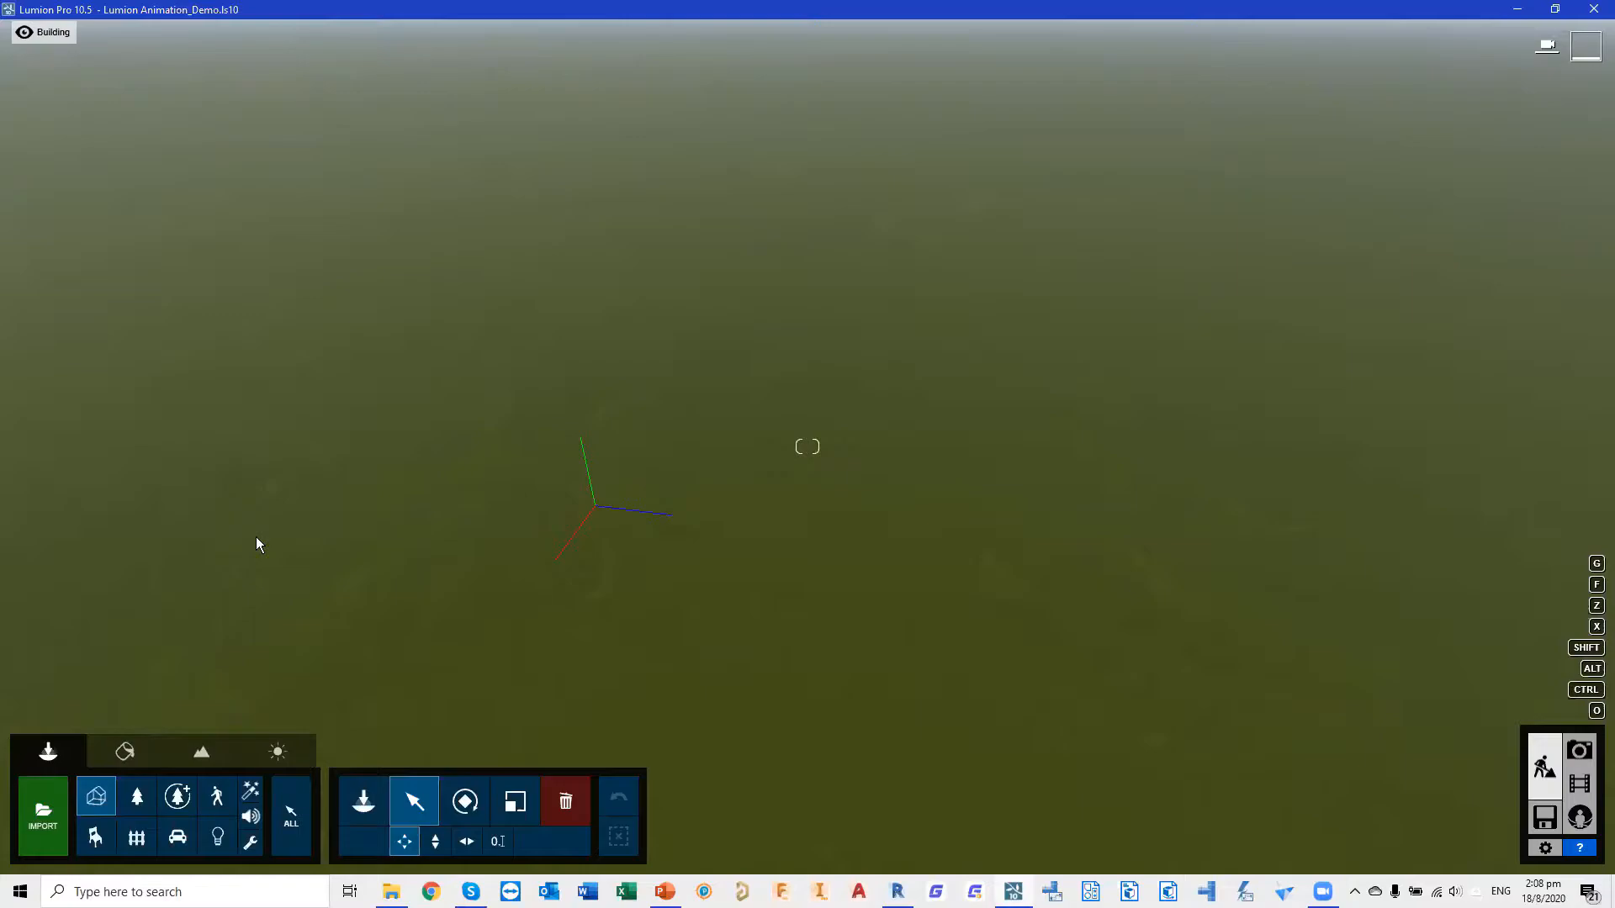
Choose A_Ground Plane.dae from the Lumion Animations > Construction Models folder for a new model import
{"action": "left_click", "coordinate": [40, 826]}
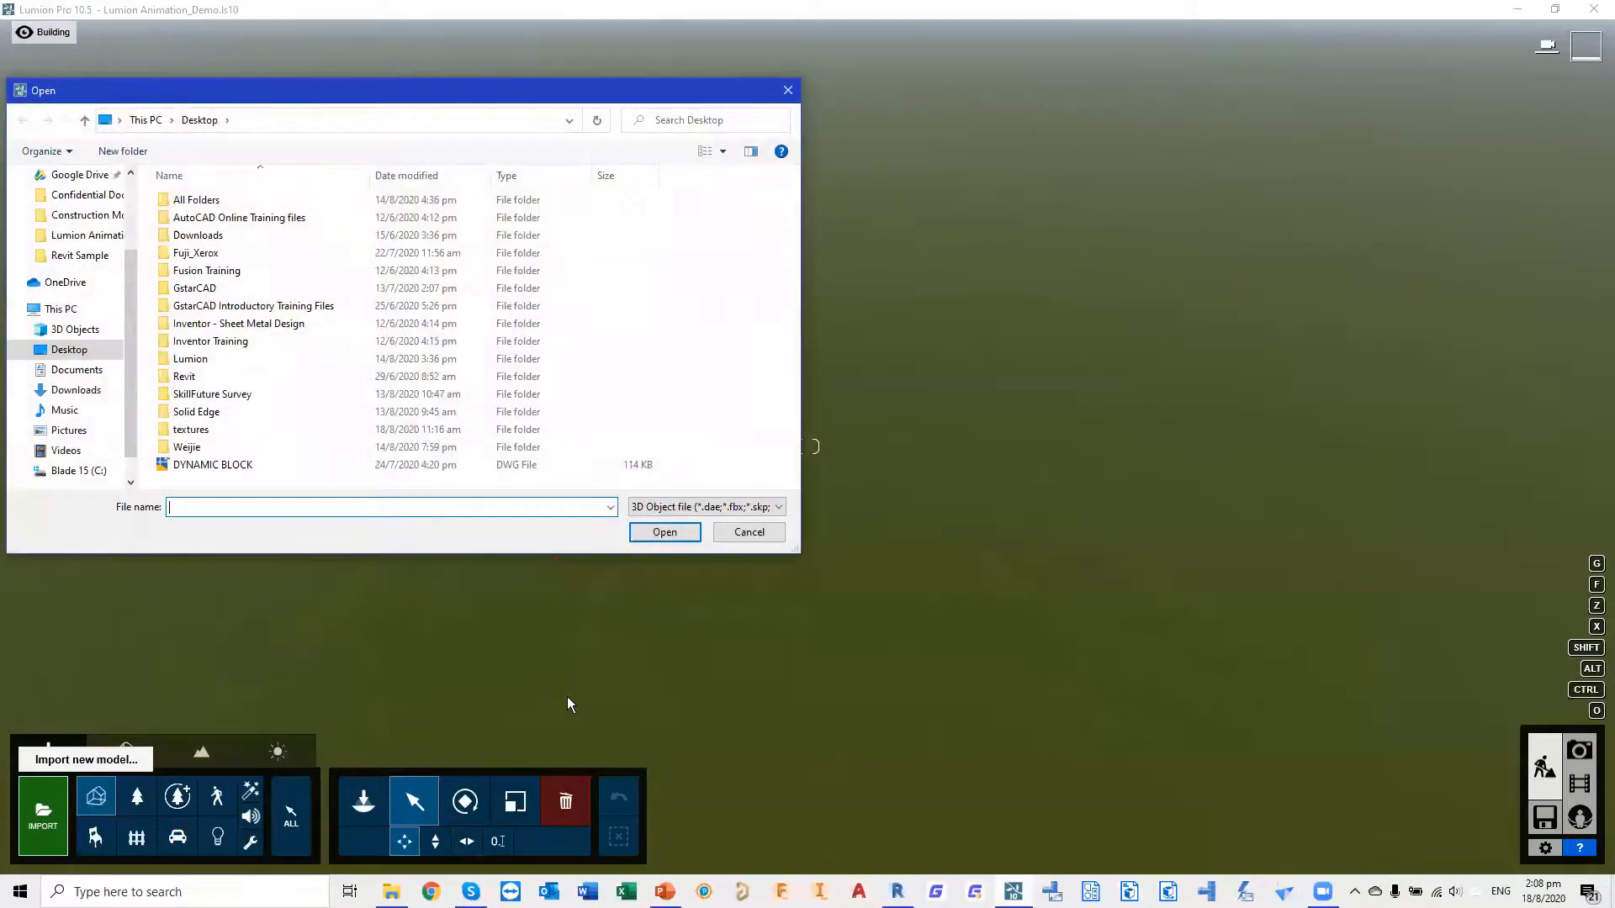
{"action": "double_click", "coordinate": [226, 358]}
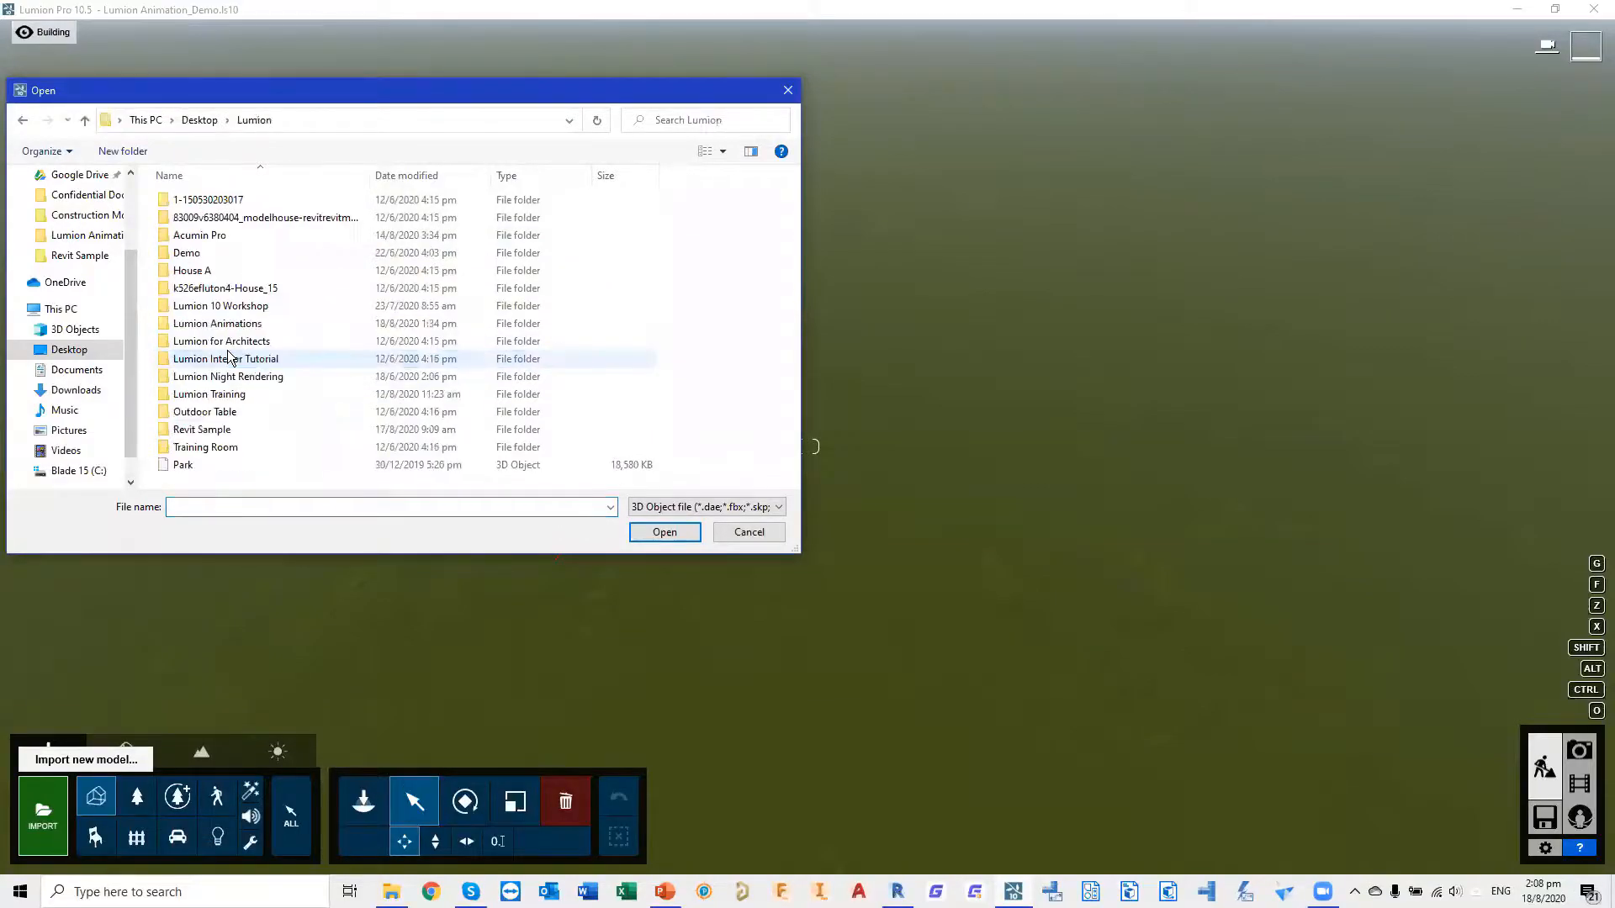
{"action": "double_click", "coordinate": [255, 323]}
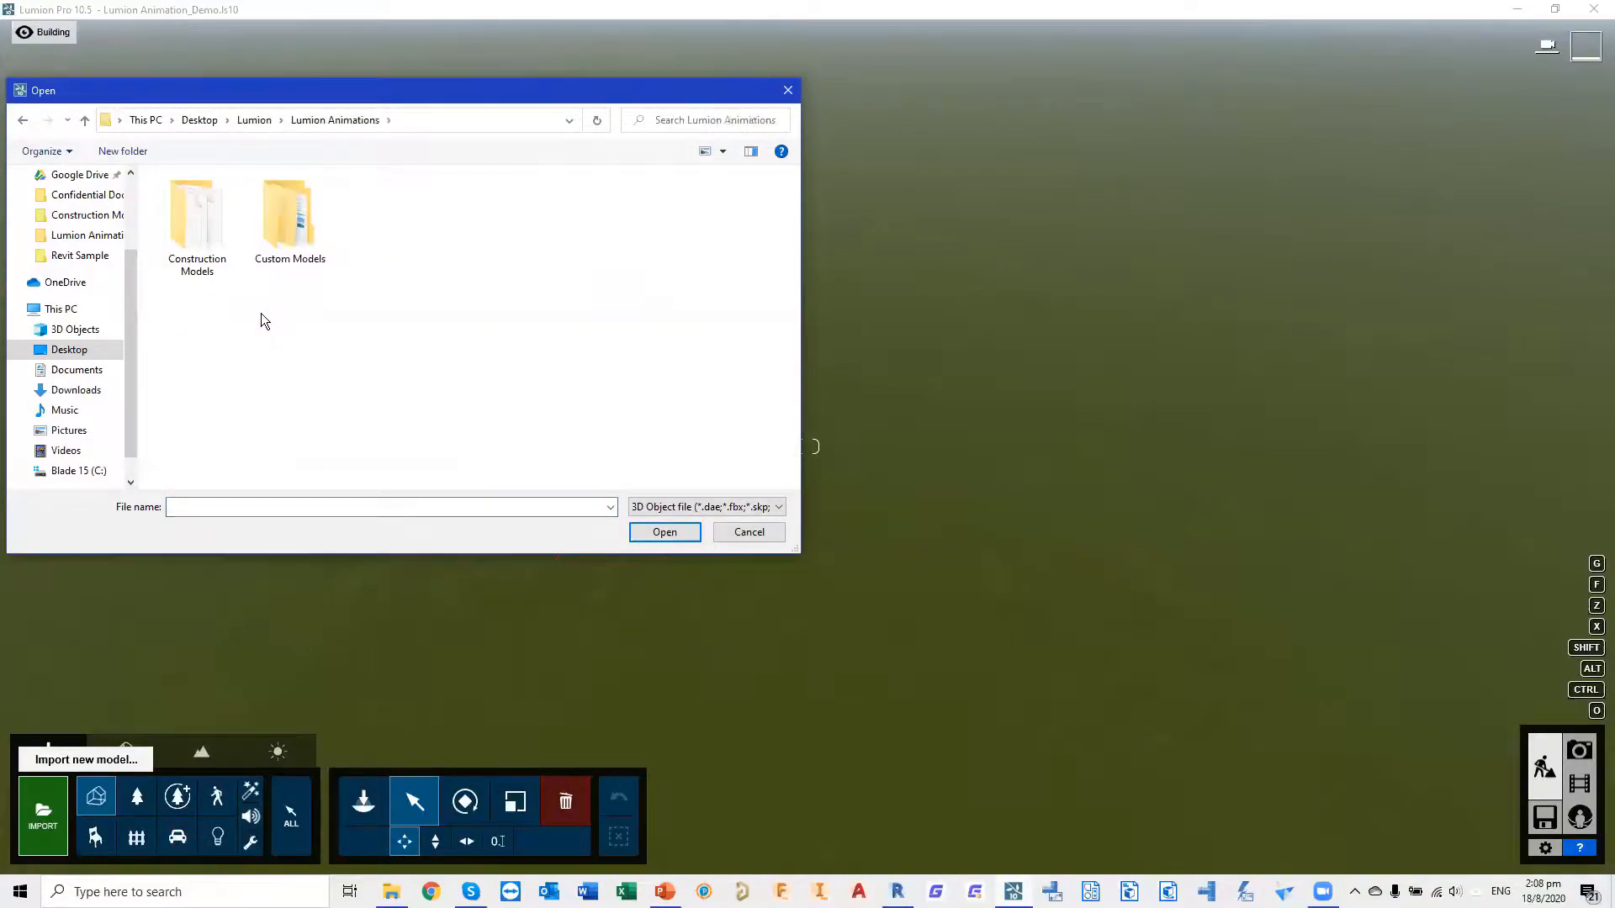
{"action": "double_click", "coordinate": [209, 220]}
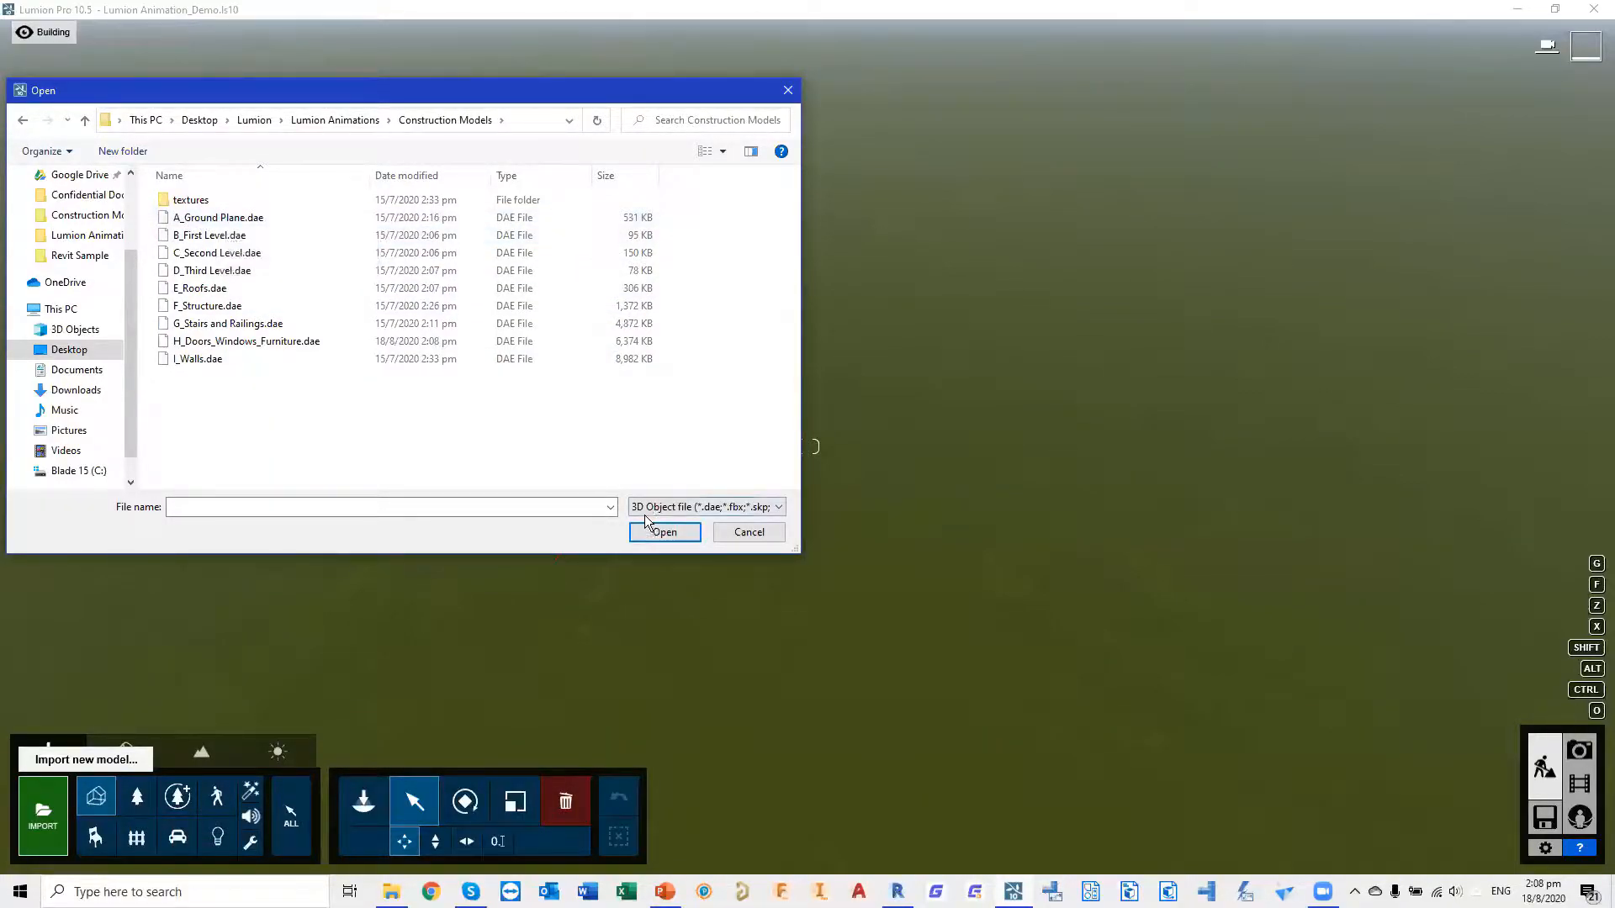
{"action": "left_click", "coordinate": [304, 217]}
{"action": "left_click", "coordinate": [675, 530]}
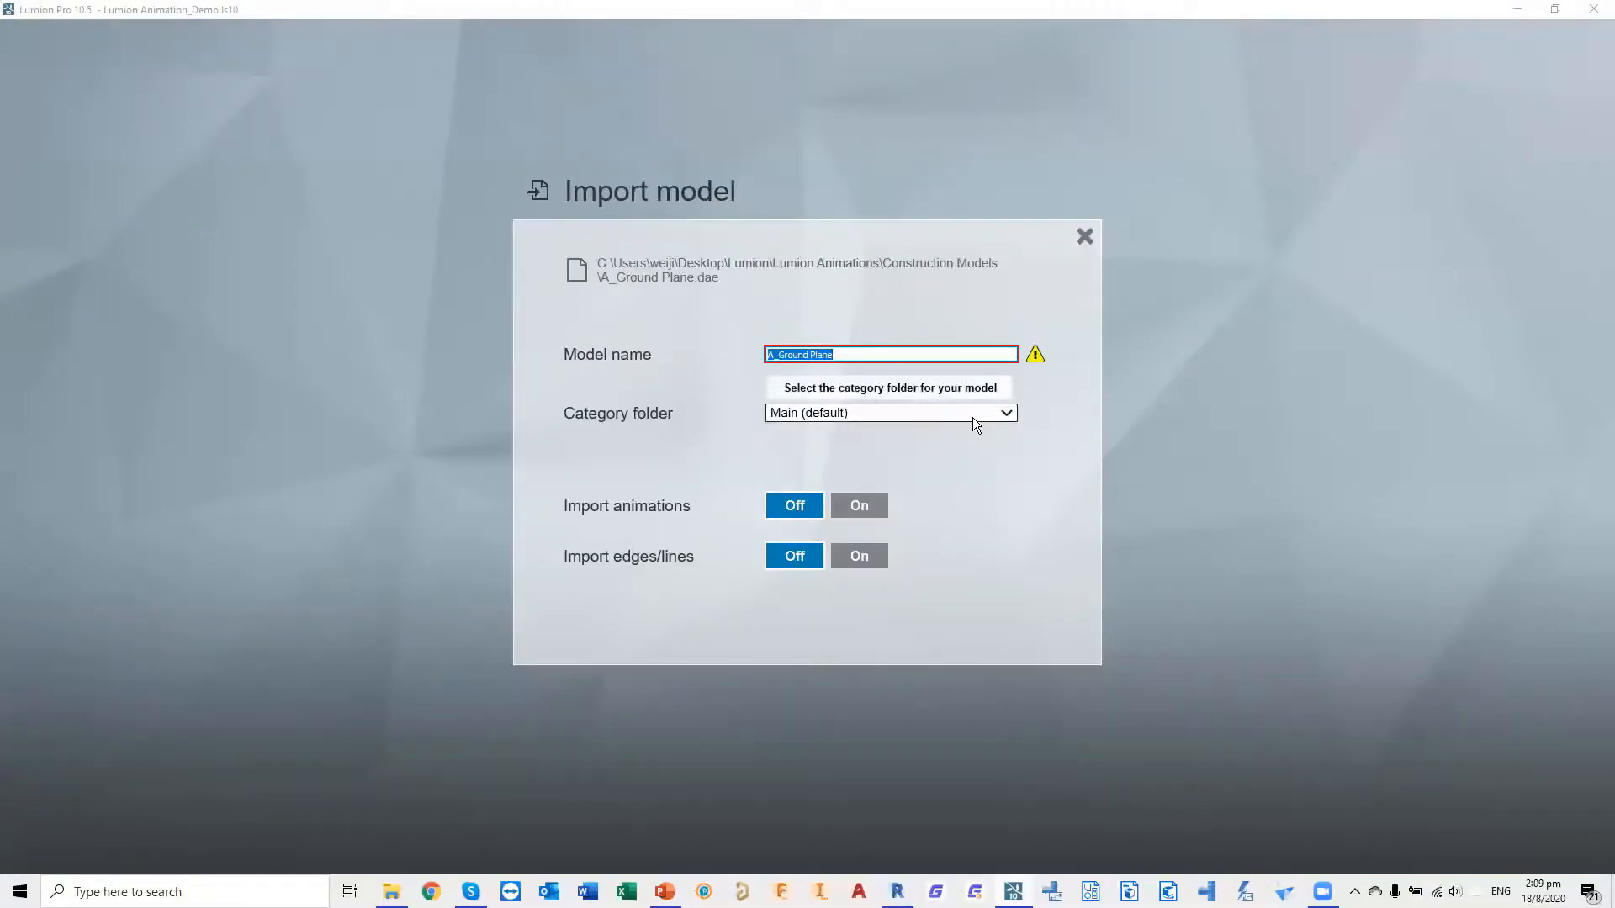
Set the ground plane import's category folder to Revit Model and cancel the import
{"action": "left_click", "coordinate": [973, 416]}
{"action": "left_click", "coordinate": [902, 472]}
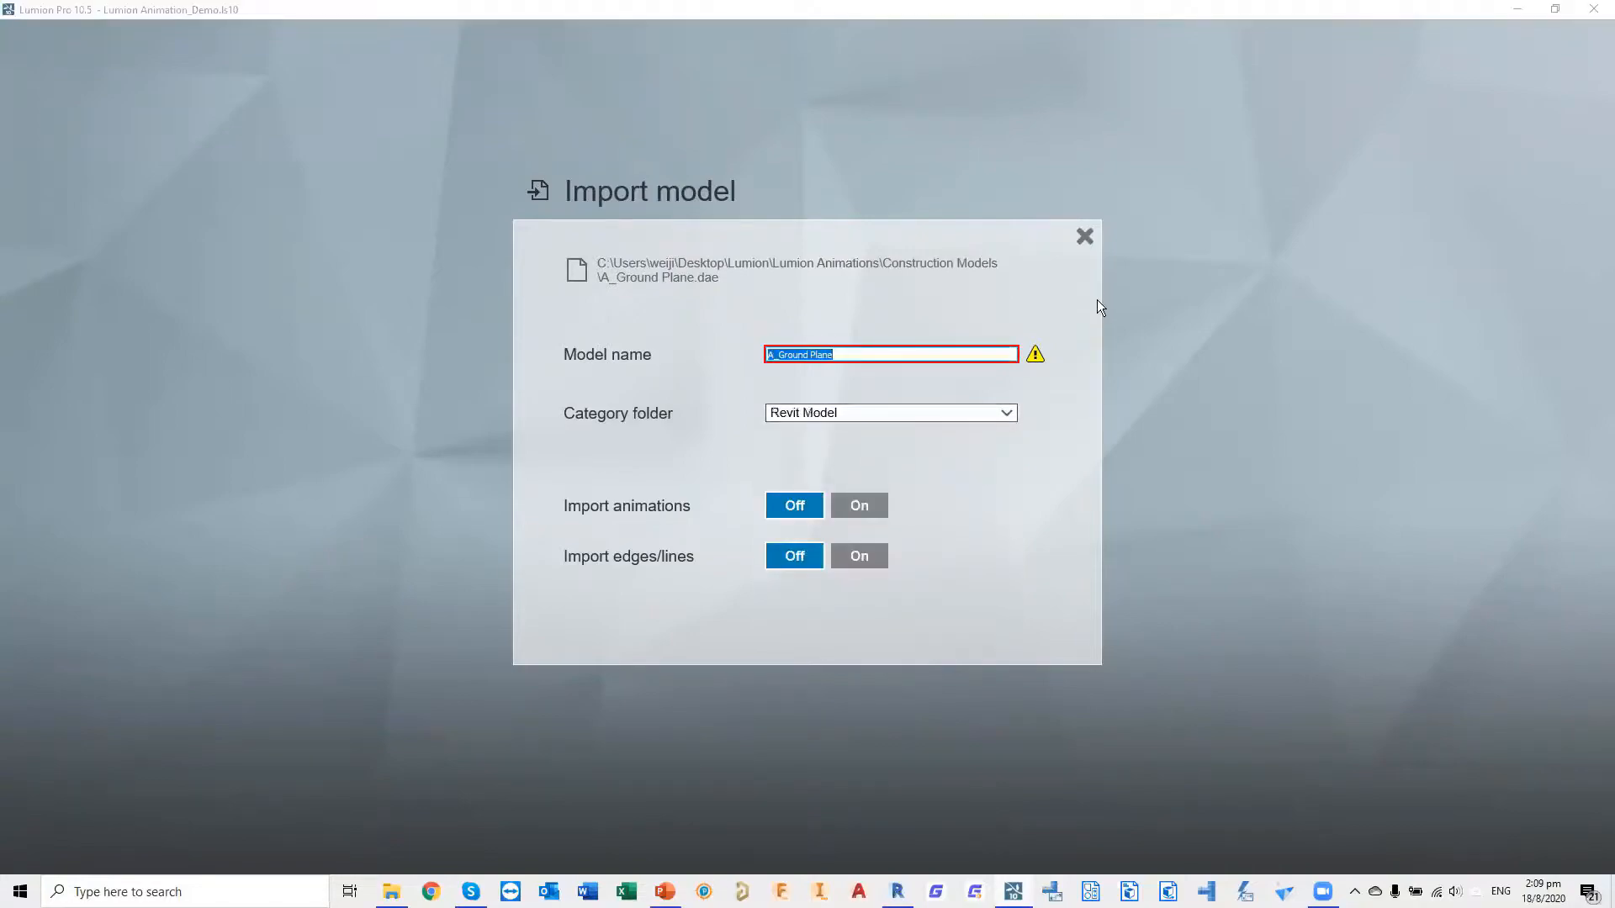
{"action": "left_click", "coordinate": [1084, 236]}
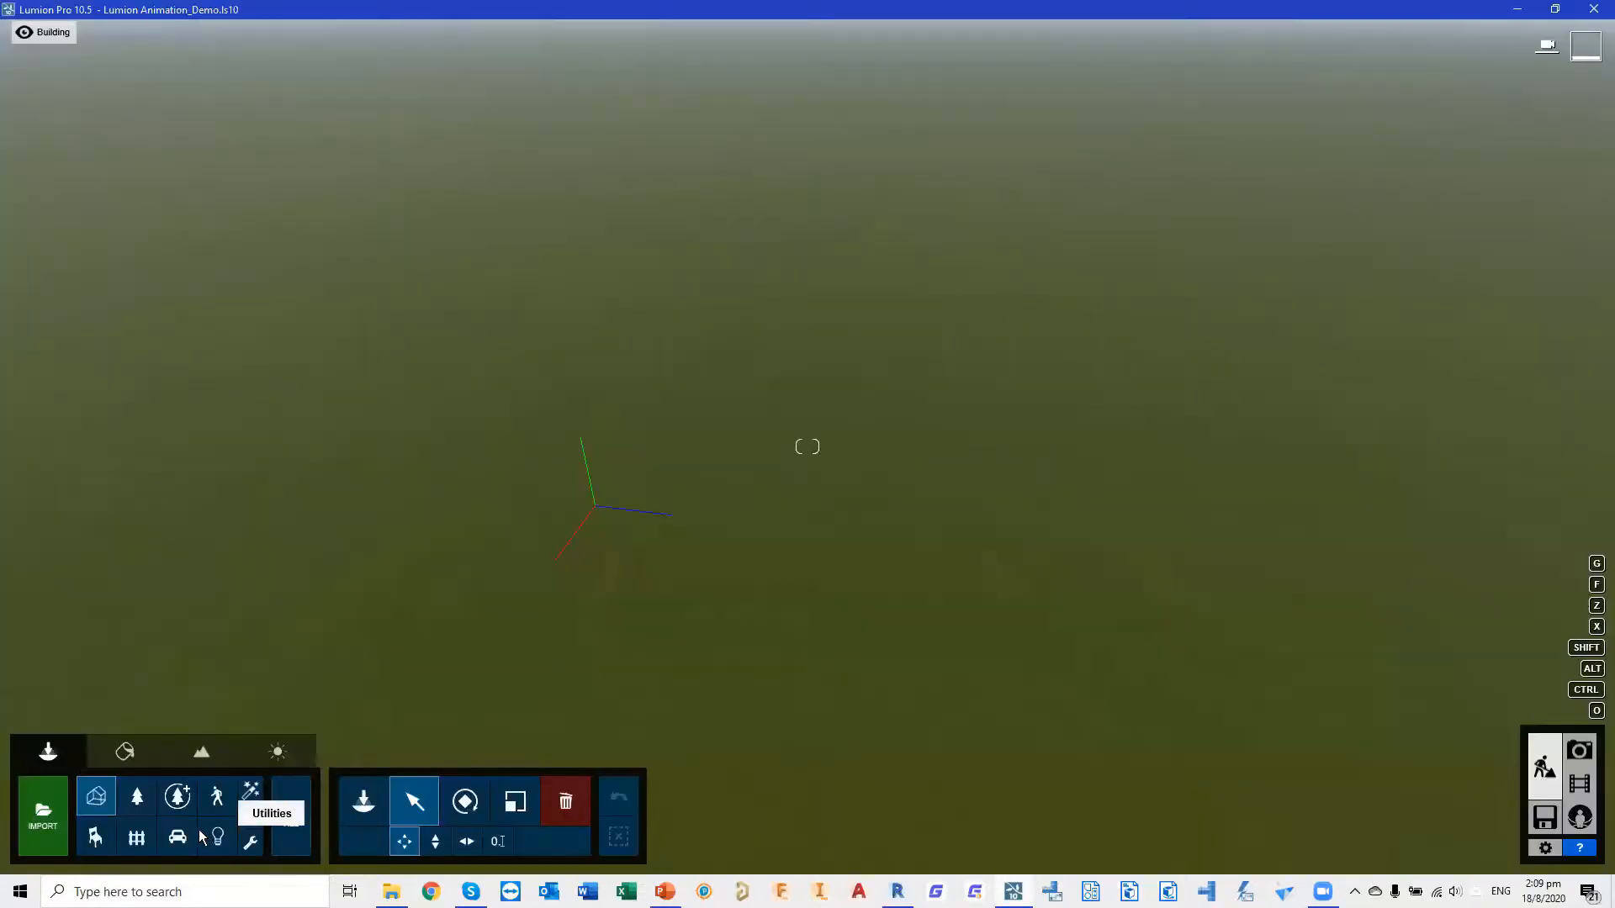
Delete the old imported building and ground plane models from the Revit Model category, keeping only the door panel model
{"action": "left_click", "coordinate": [95, 796]}
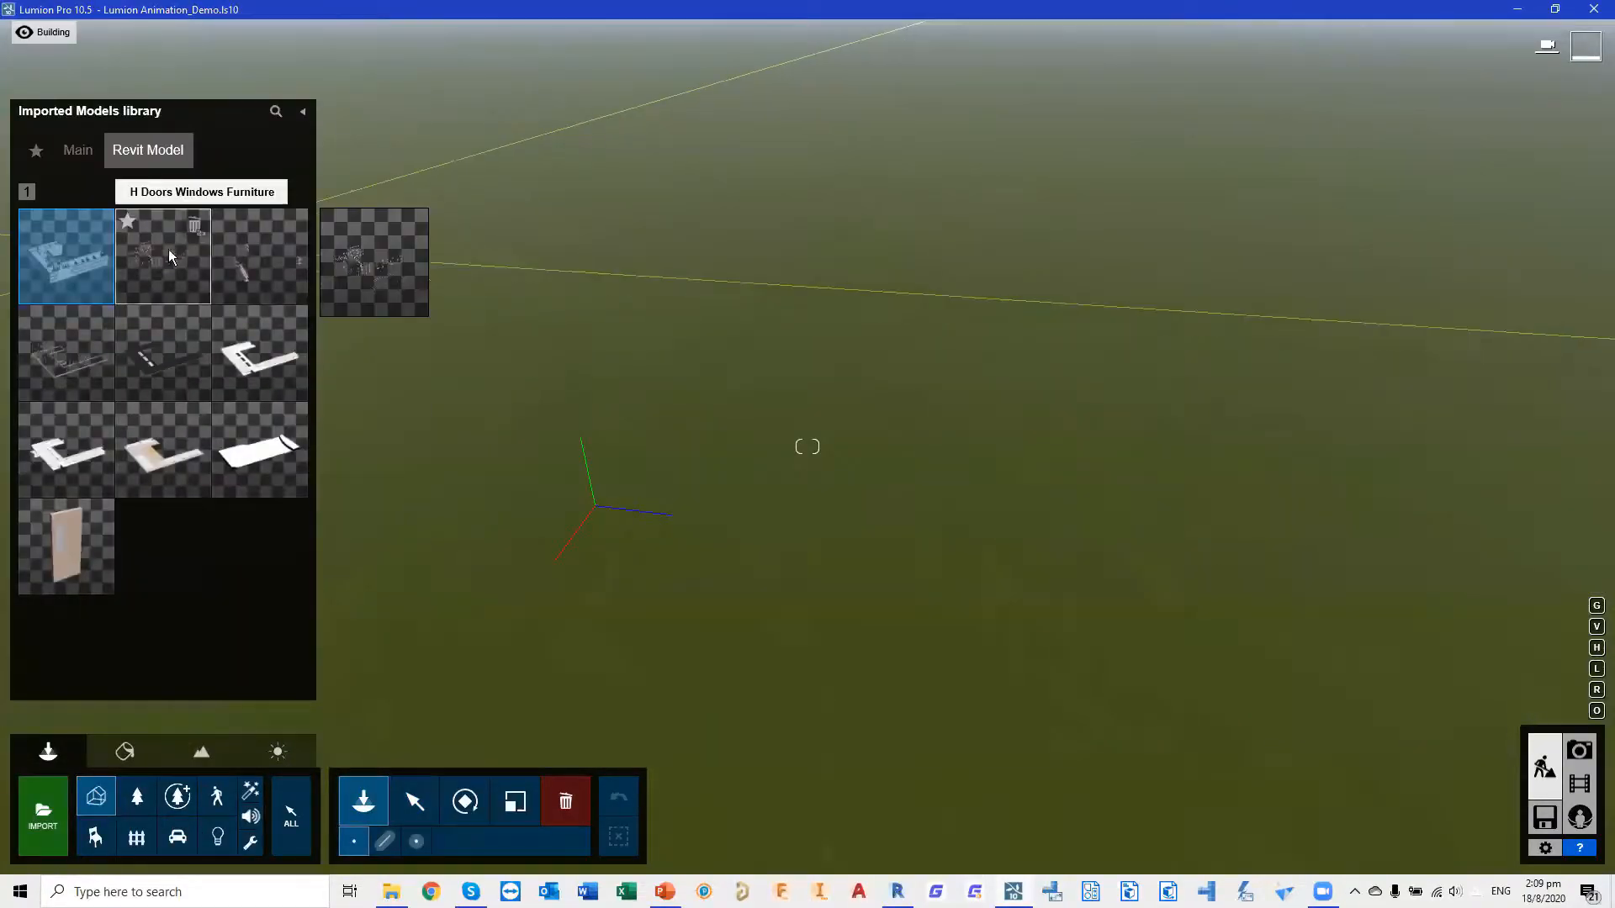
{"action": "left_click", "coordinate": [98, 224]}
{"action": "left_click", "coordinate": [98, 225]}
{"action": "double_click", "coordinate": [99, 225]}
{"action": "double_click", "coordinate": [99, 225]}
{"action": "double_click", "coordinate": [98, 225]}
{"action": "double_click", "coordinate": [99, 225]}
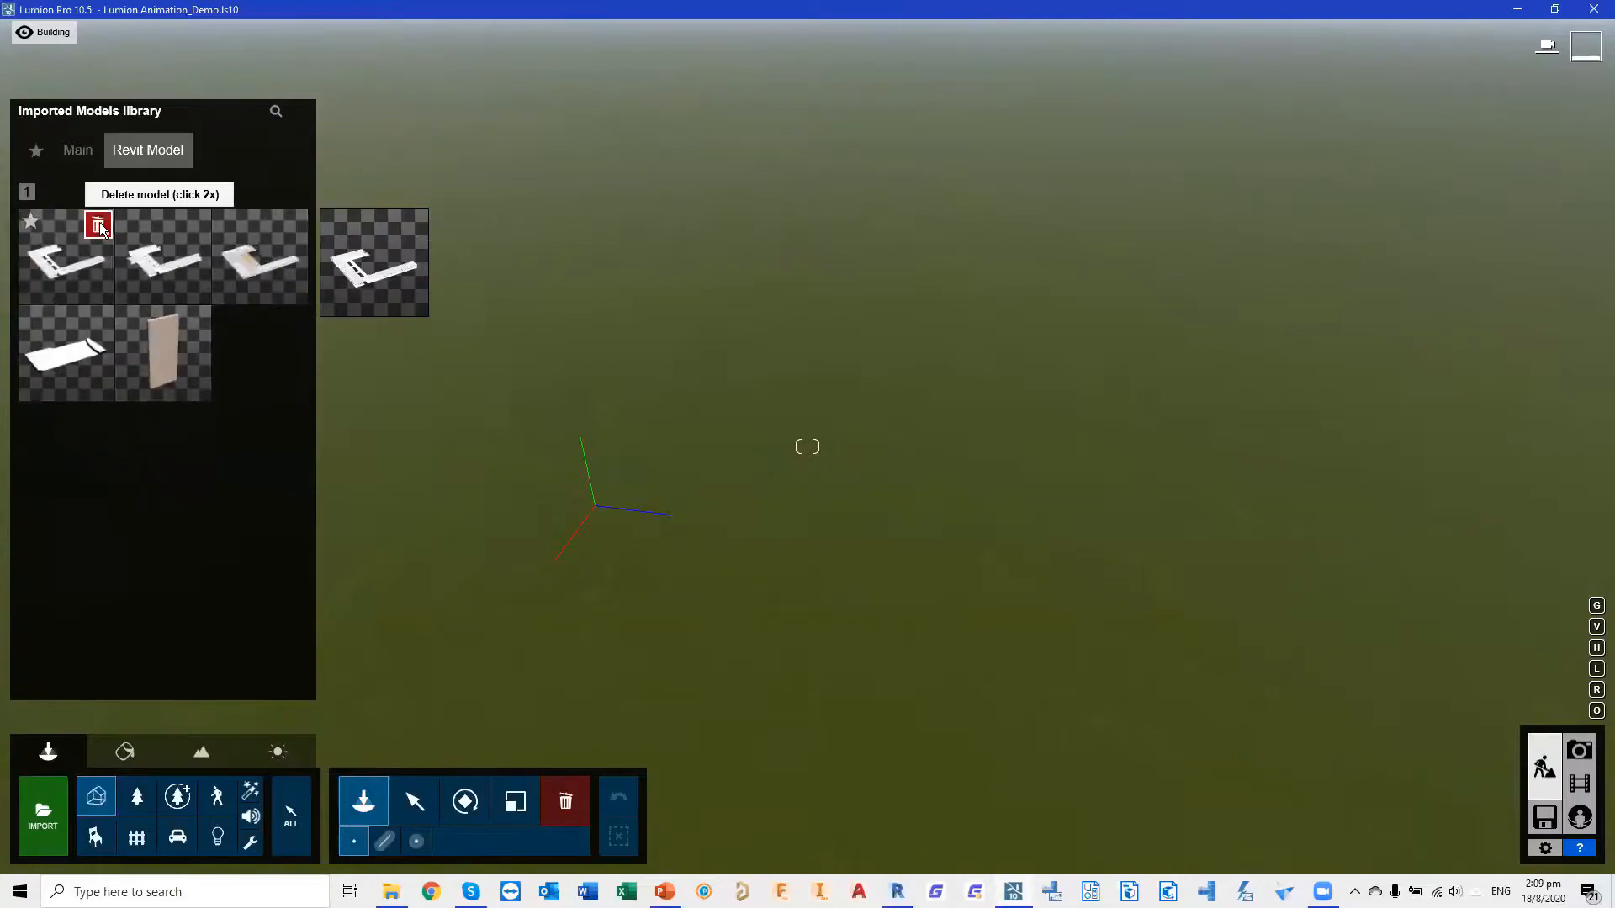
{"action": "double_click", "coordinate": [98, 225]}
{"action": "double_click", "coordinate": [98, 225]}
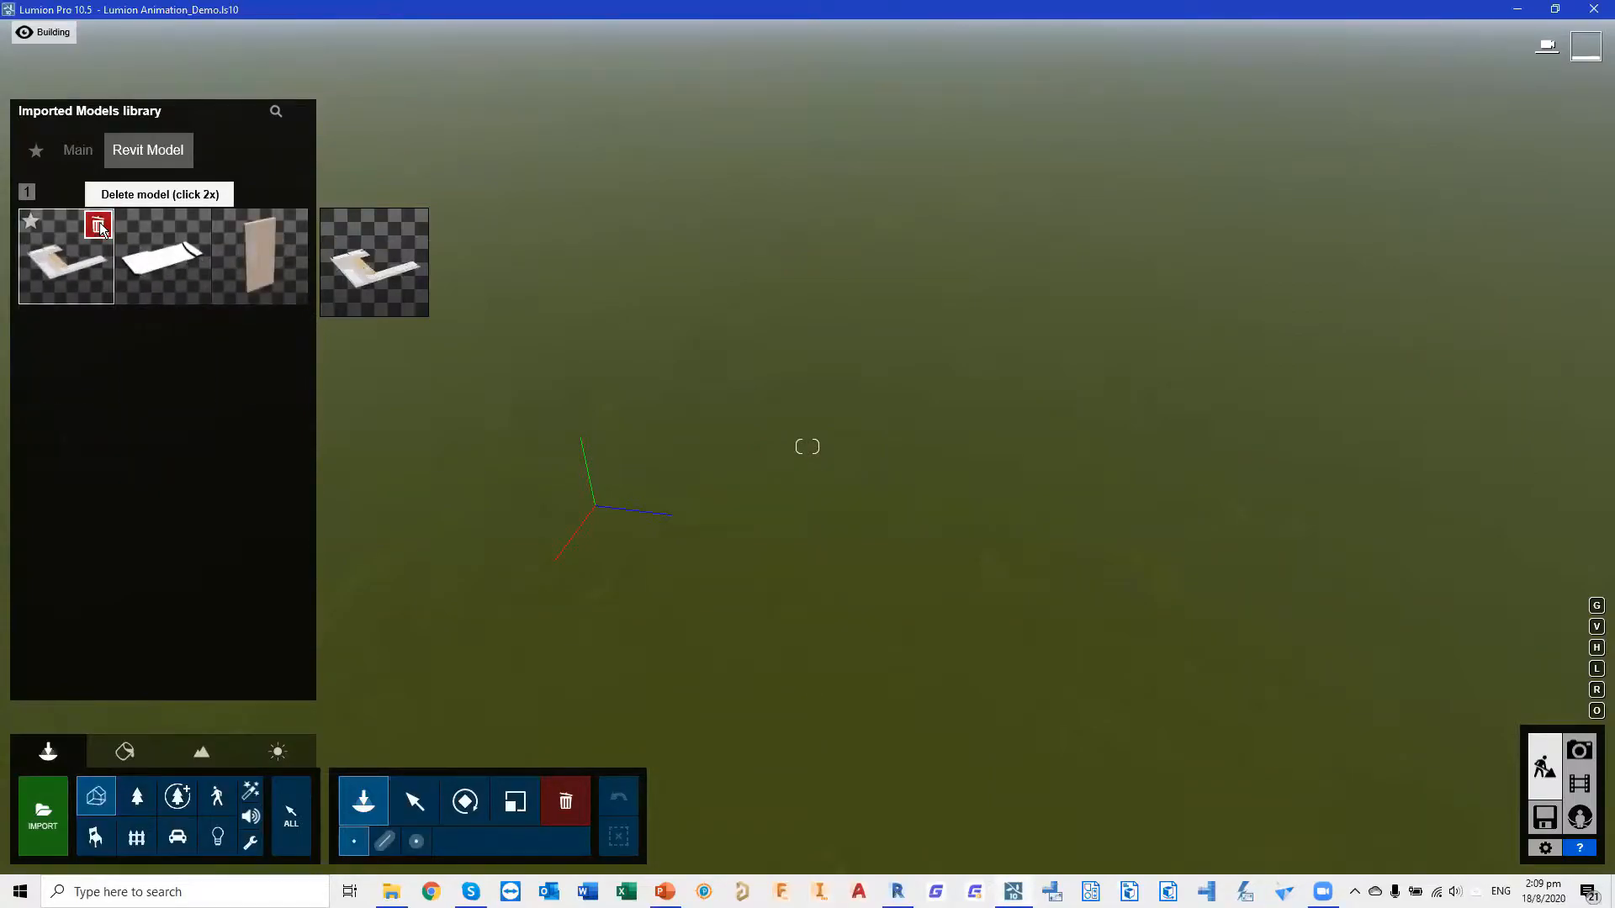
{"action": "double_click", "coordinate": [98, 225]}
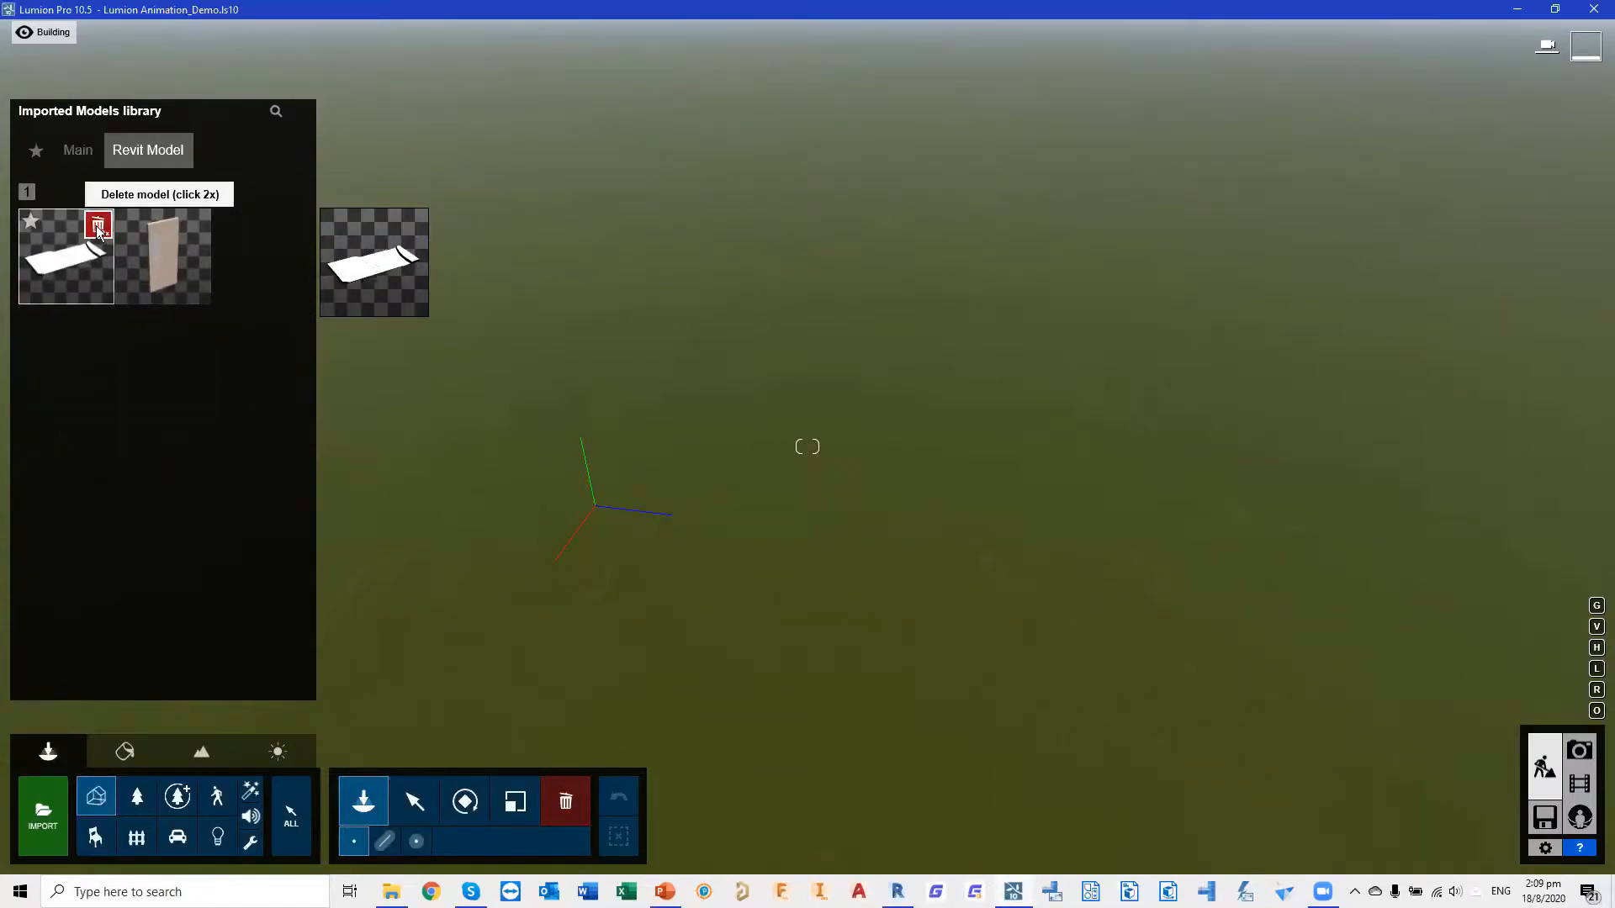
{"action": "double_click", "coordinate": [98, 225]}
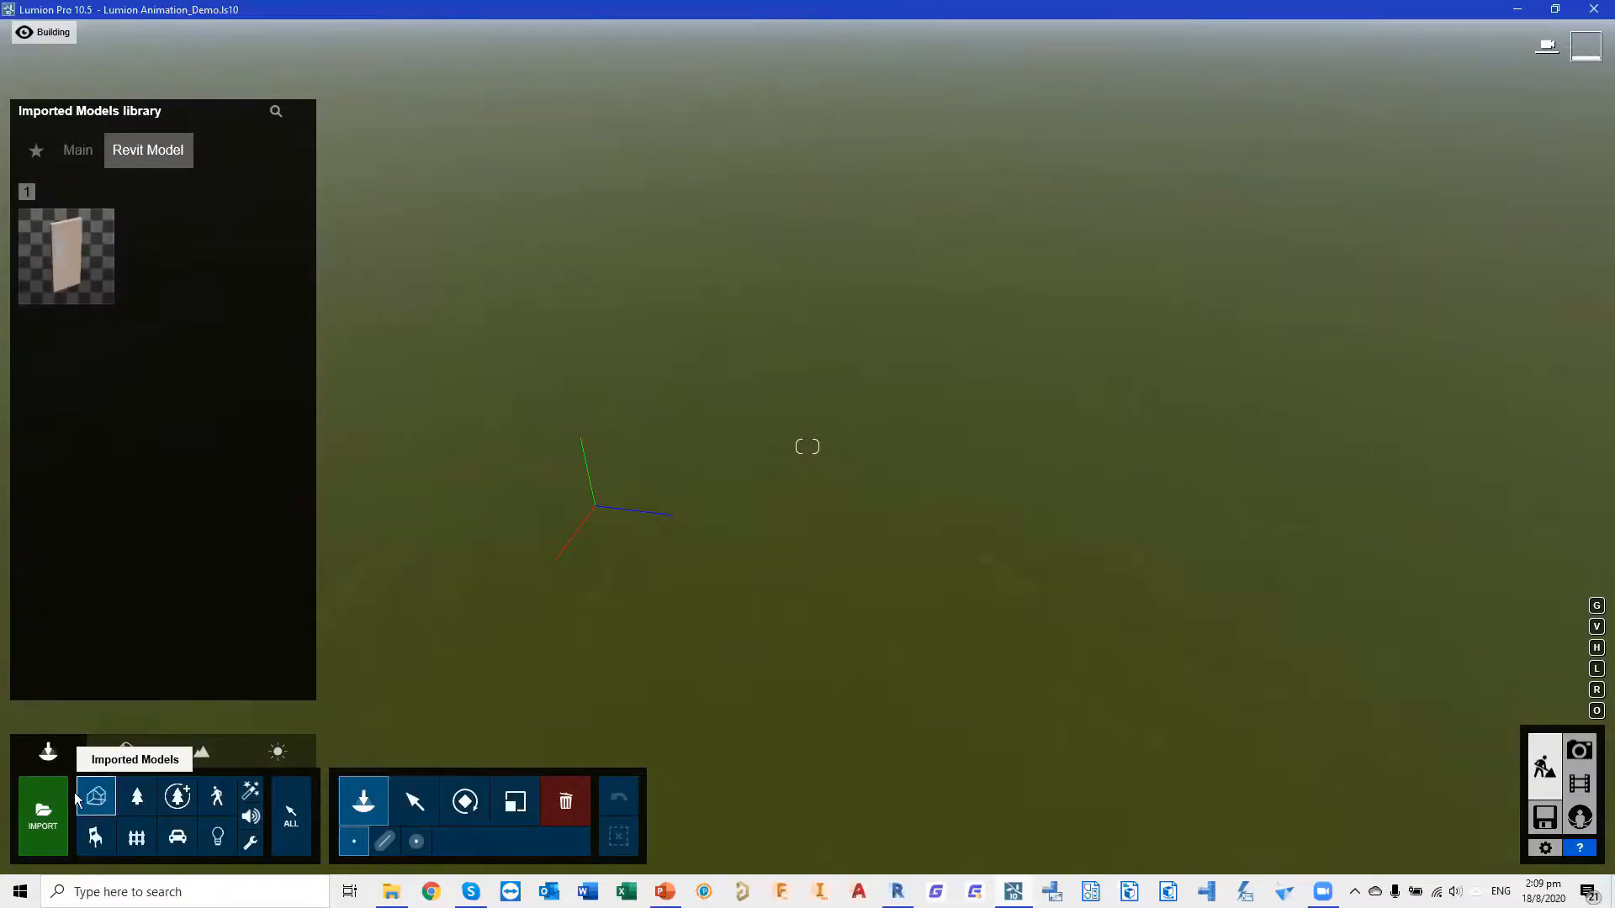
Import A_Ground Plane.dae into the Revit Model category folder and place it in the scene near the origin axes
{"action": "left_click", "coordinate": [42, 816]}
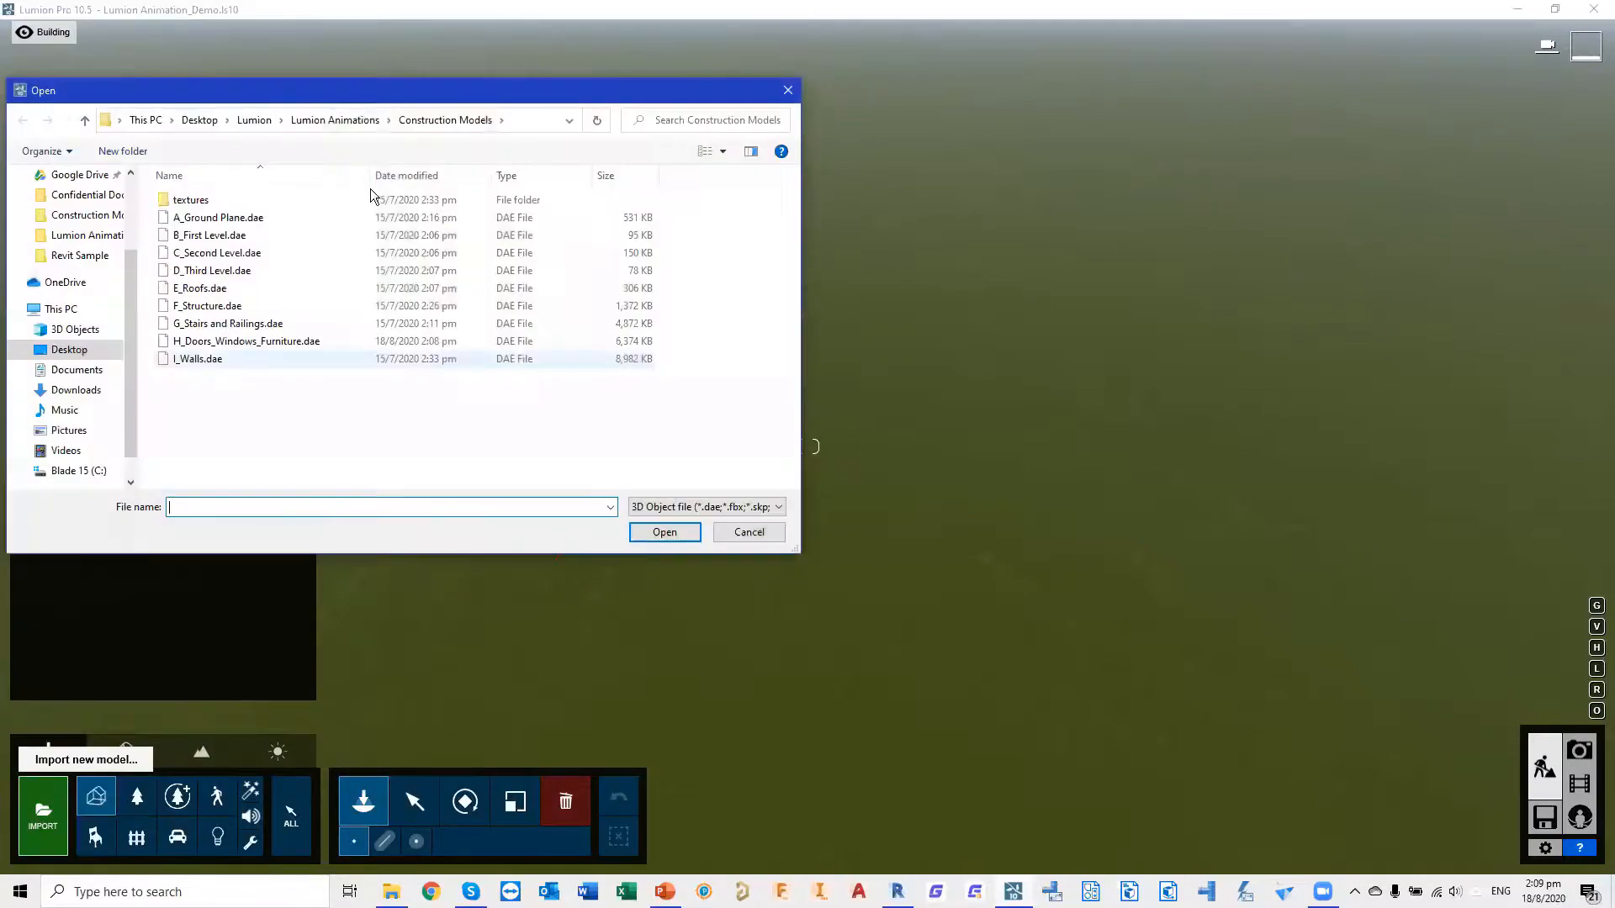
{"action": "double_click", "coordinate": [260, 217]}
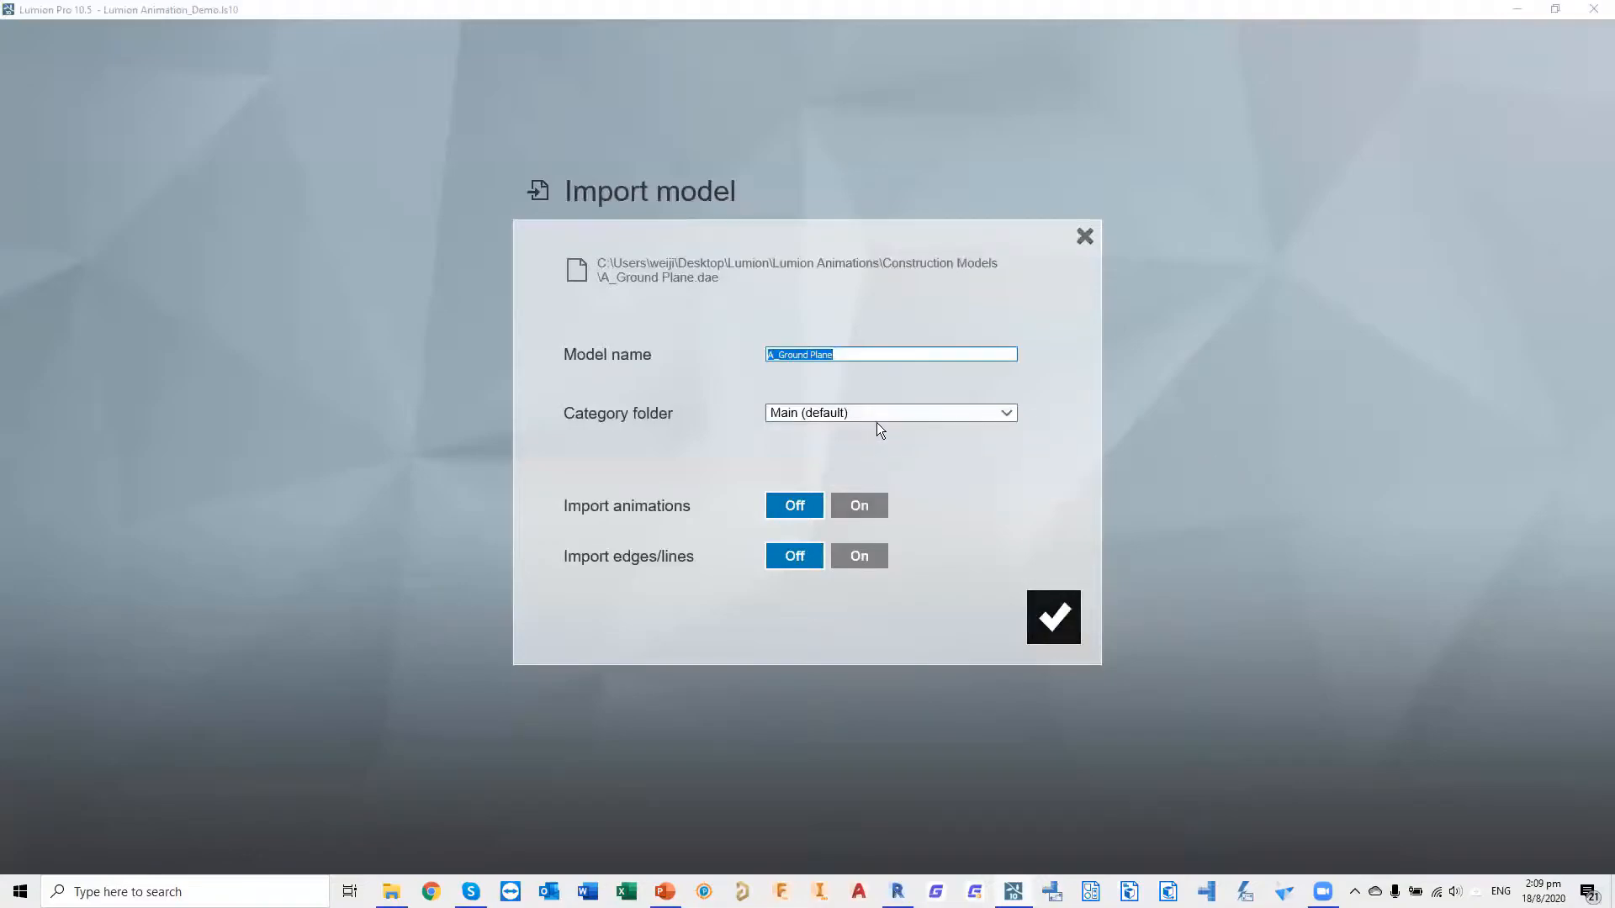
{"action": "left_click", "coordinate": [877, 419]}
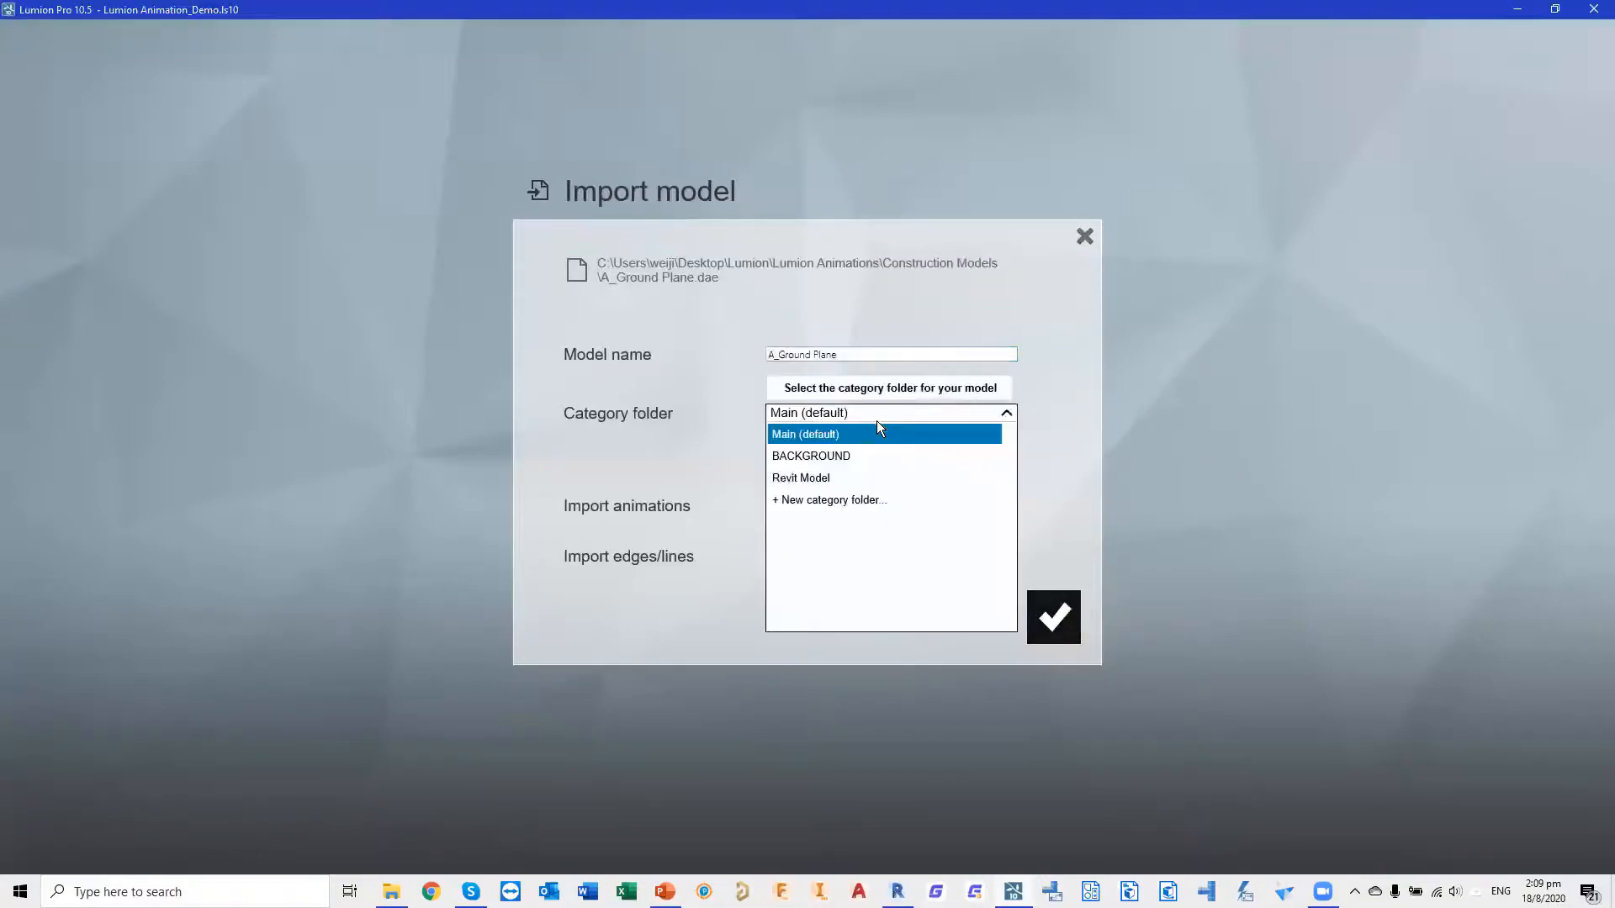
{"action": "left_click", "coordinate": [835, 480]}
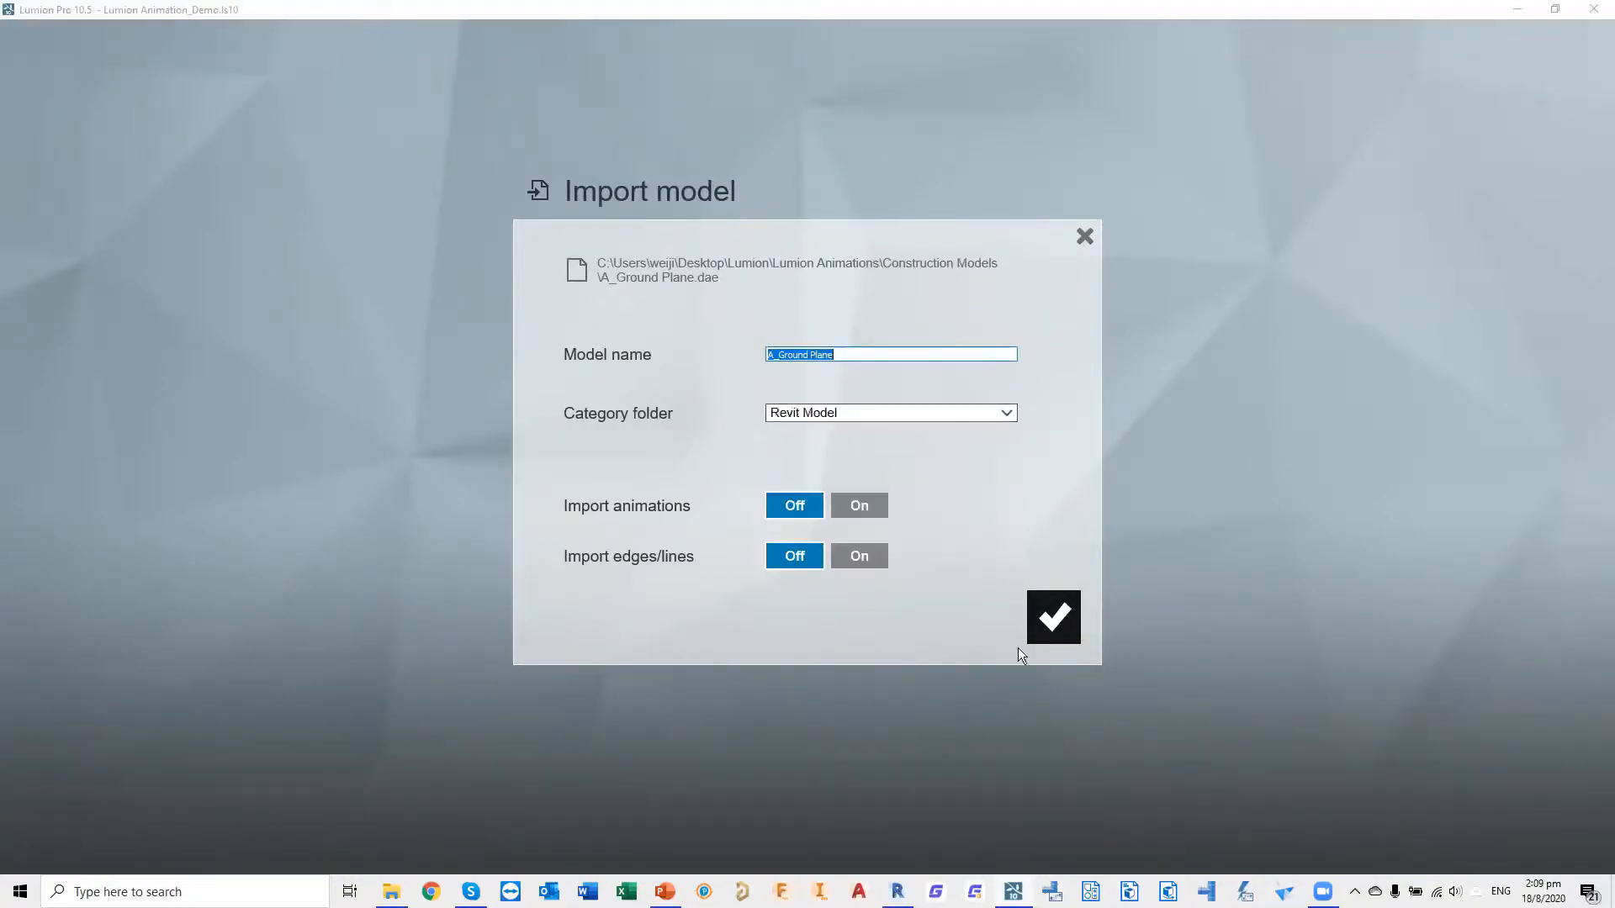
{"action": "left_click", "coordinate": [1055, 602]}
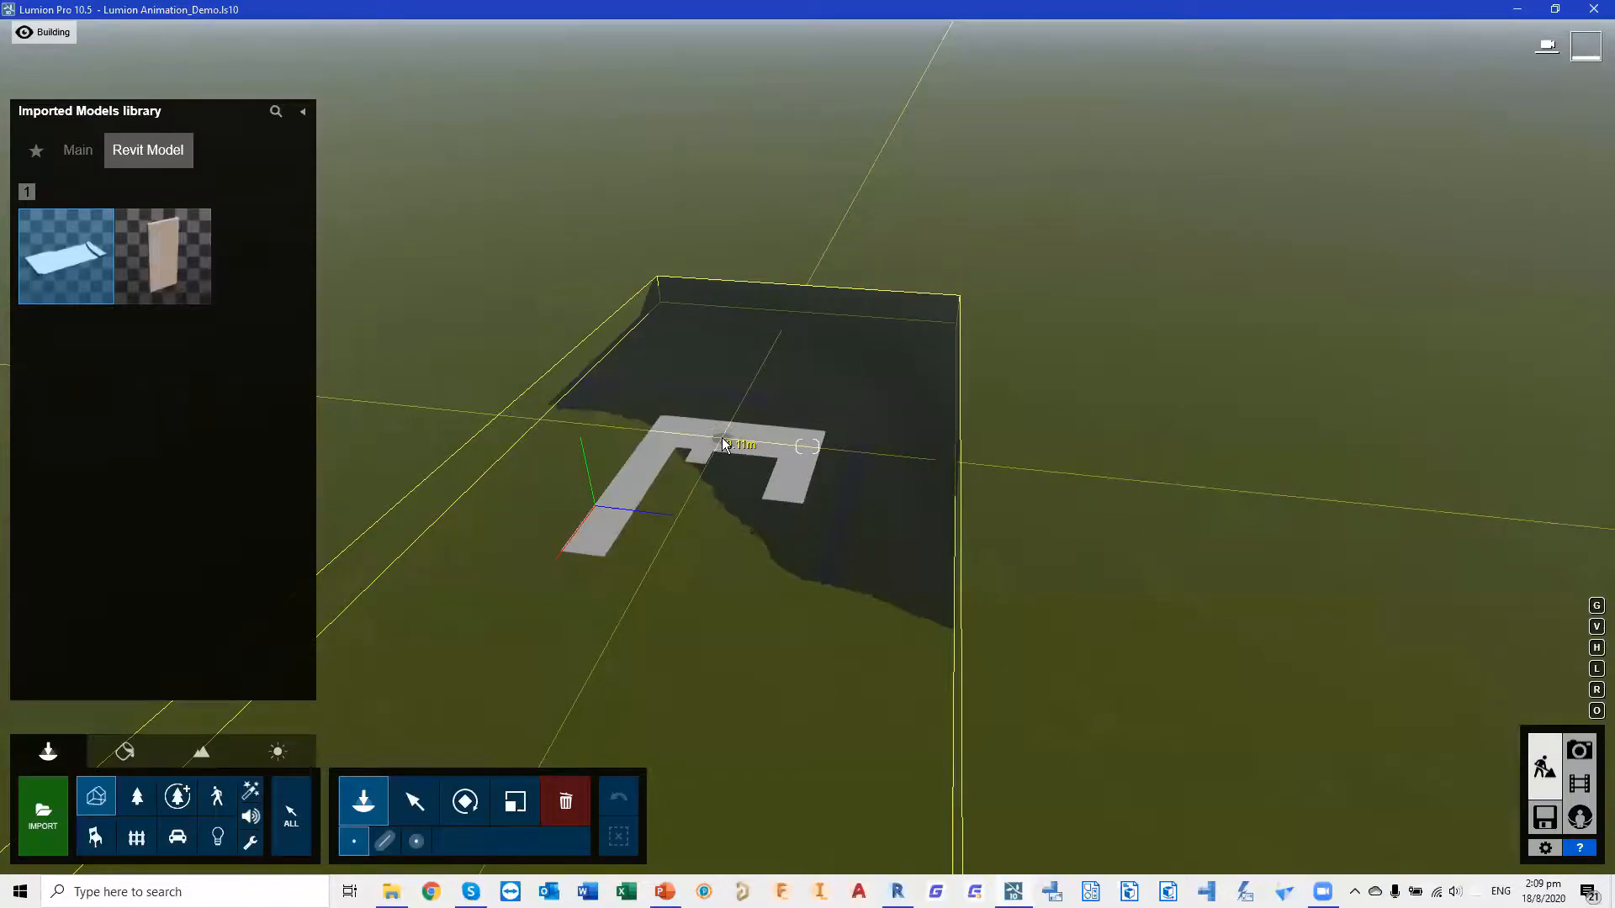
{"action": "left_click", "coordinate": [722, 439]}
Select the placed ground plane and set its X position to 0 m by numeric entry
{"action": "right_click_drag", "start_coordinate": [1251, 609], "coordinate": [1252, 715]}
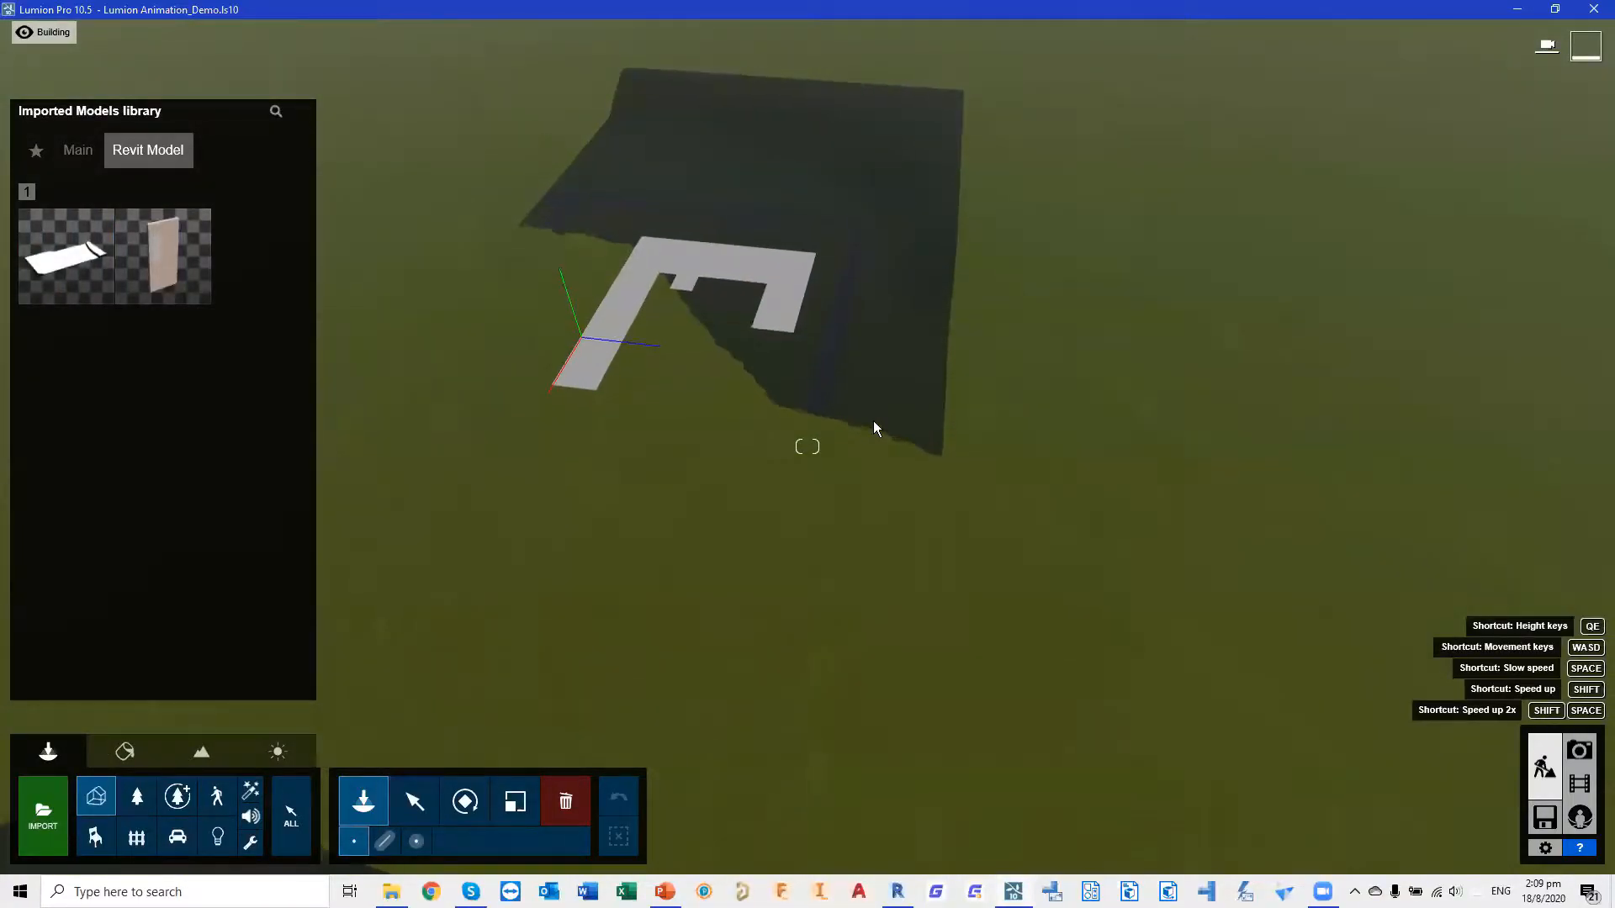
{"action": "key", "text": "q"}
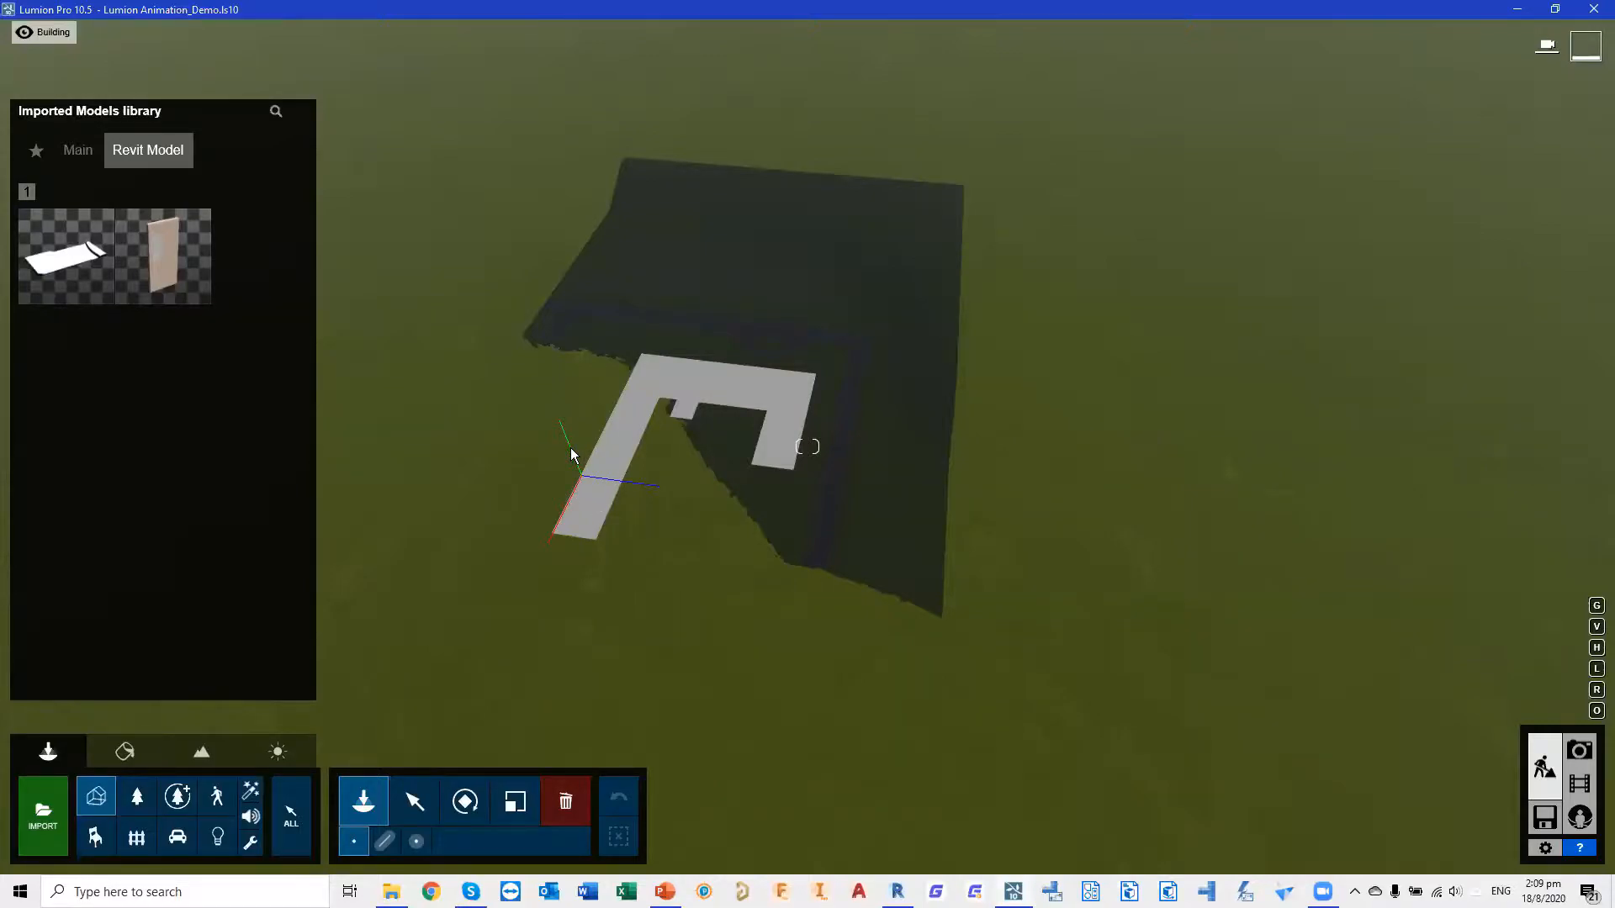
{"action": "left_click", "coordinate": [417, 804]}
{"action": "left_click", "coordinate": [705, 383]}
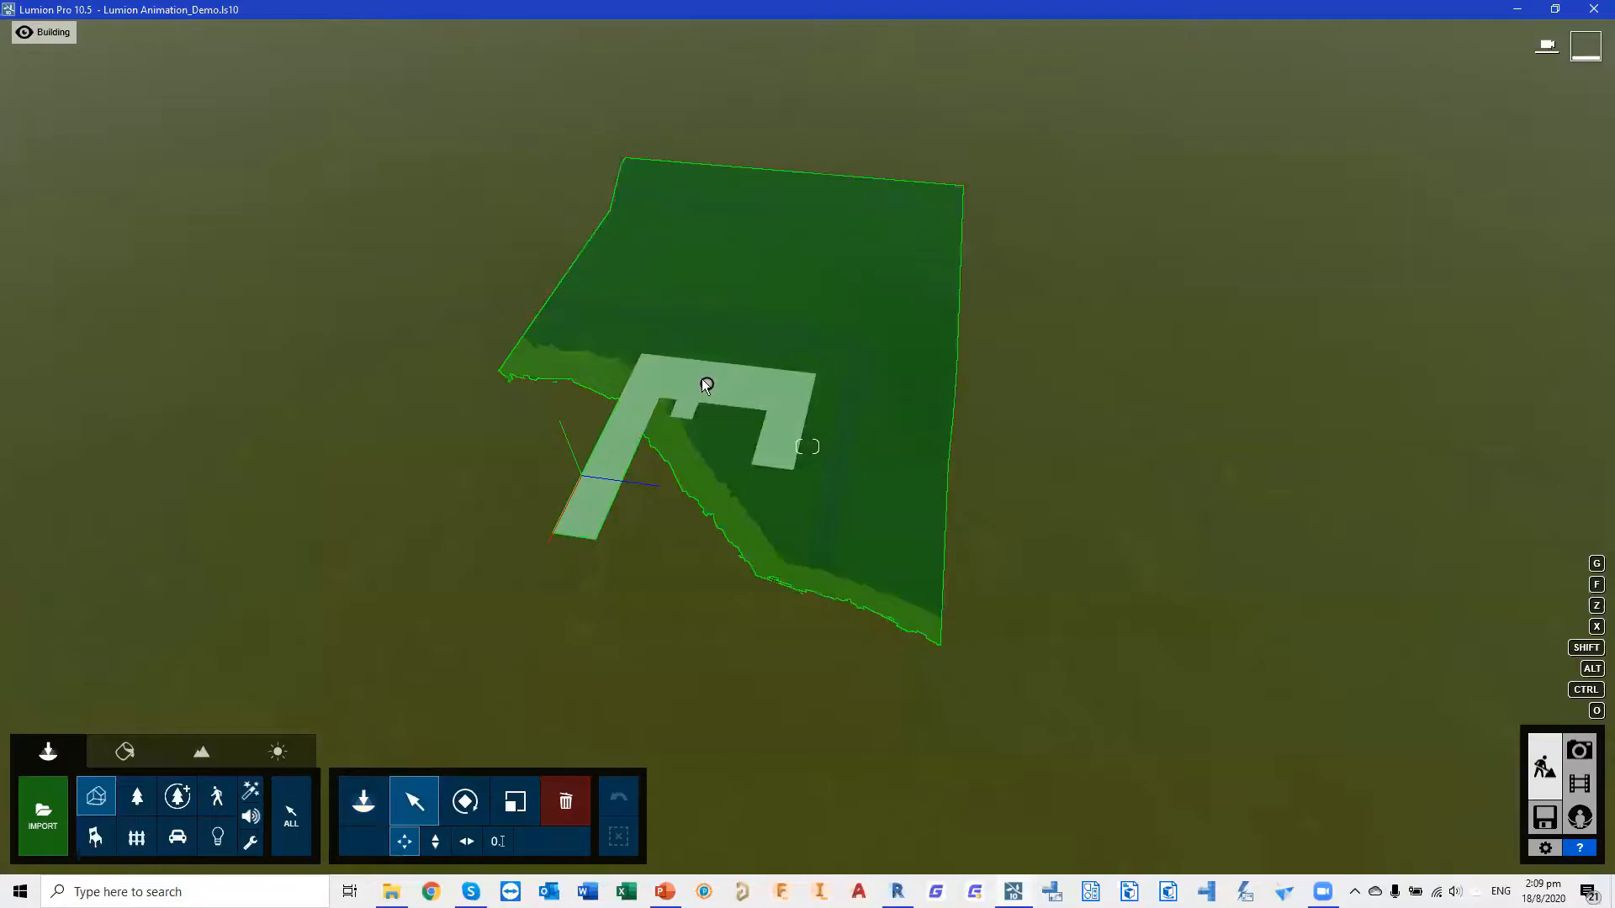
{"action": "left_click", "coordinate": [706, 384]}
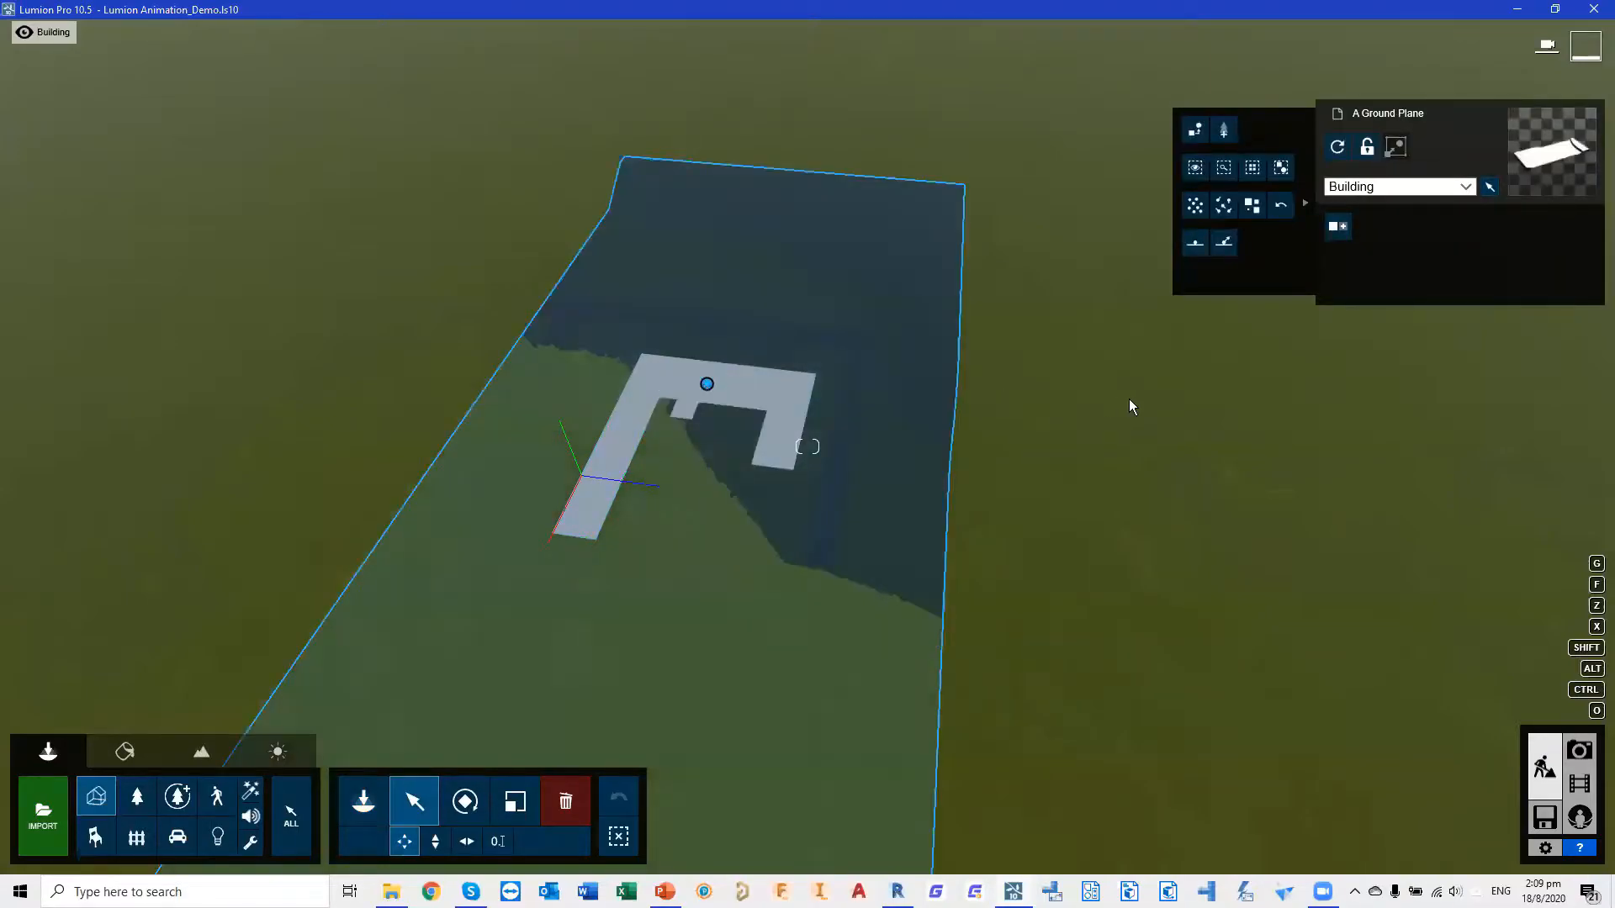
{"action": "left_click", "coordinate": [499, 841]}
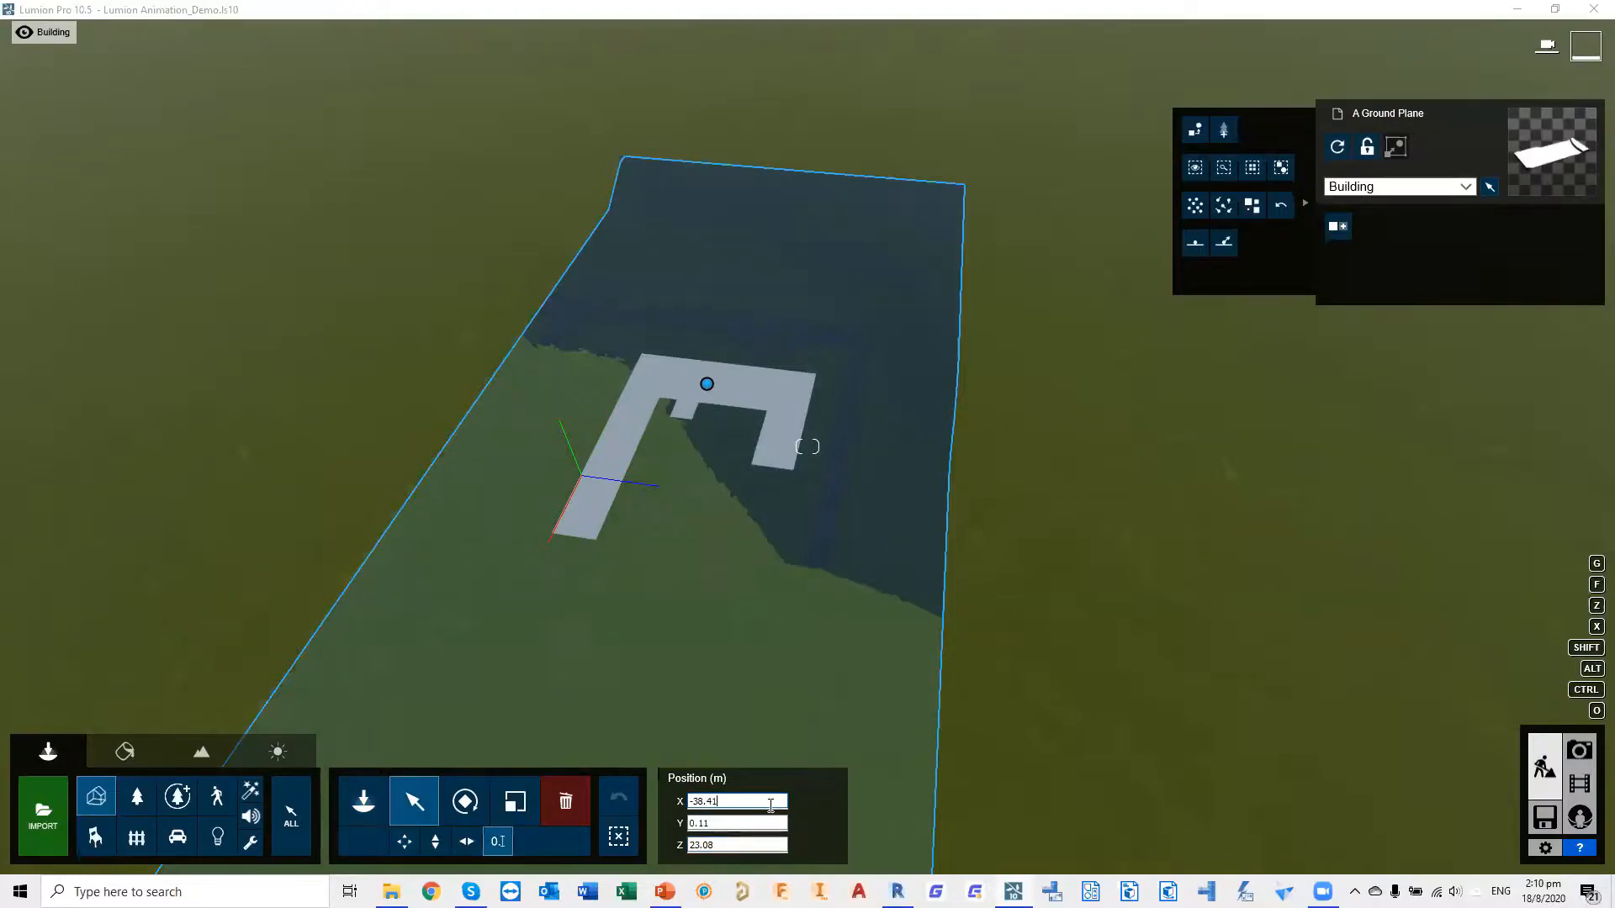
{"action": "key", "text": "BackSpace"}
{"action": "key", "text": "BackSpace"}
{"action": "key", "text": "BackSpace"}
{"action": "key", "text": "BackSpace"}
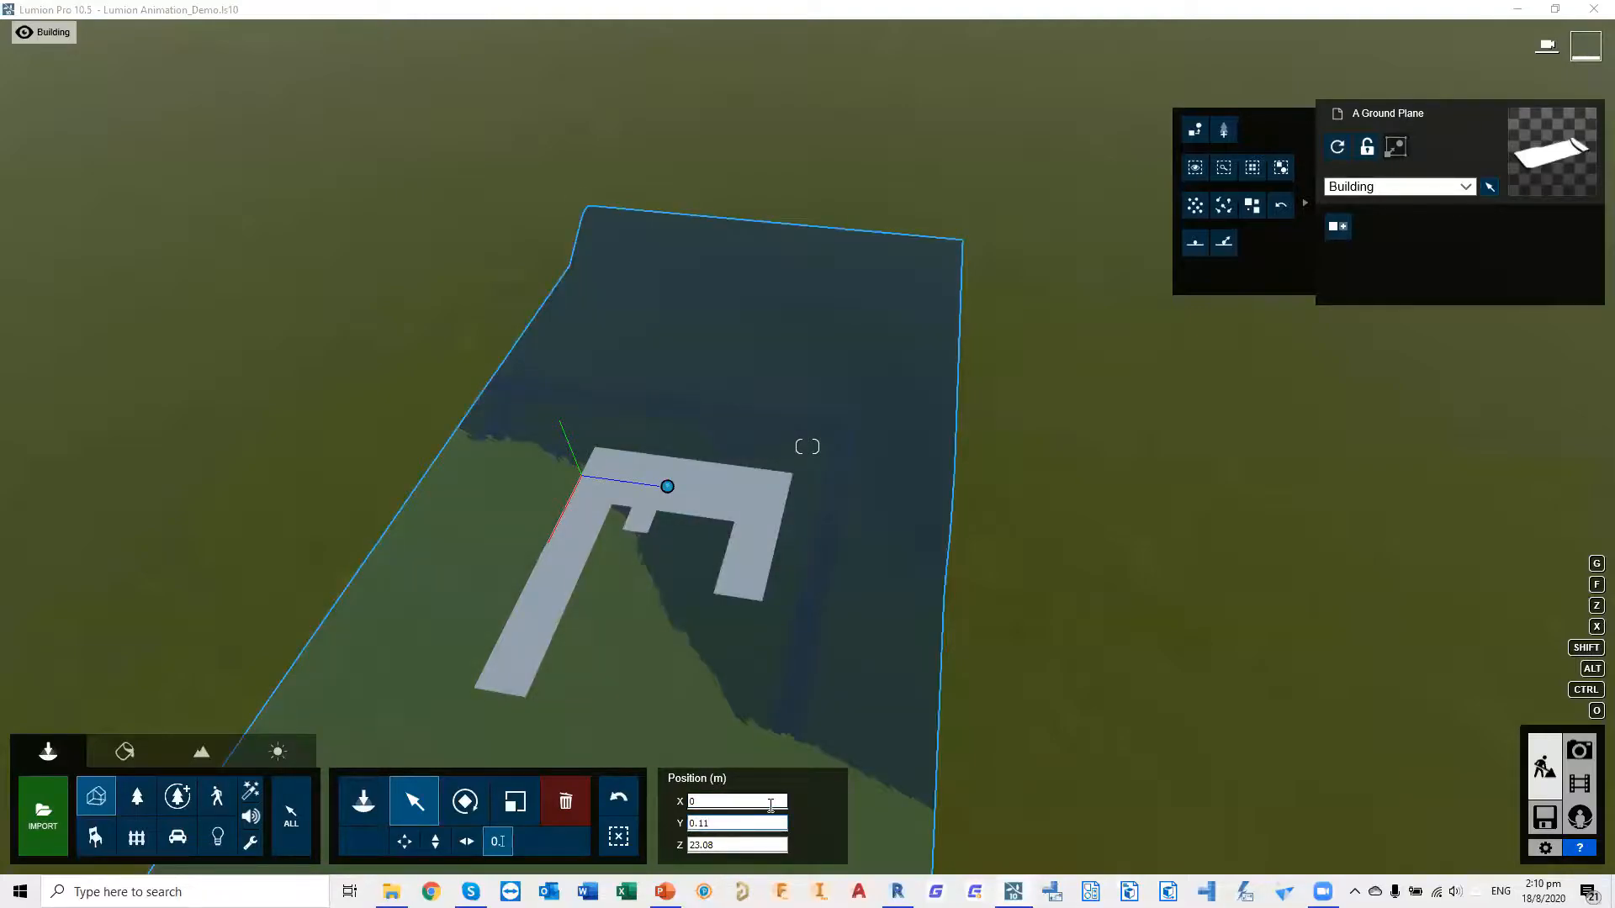
Set the ground plane's Y position to 0.5 m and its Z position to 0 m
{"action": "key", "text": "BackSpace"}
{"action": "key", "text": "BackSpace"}
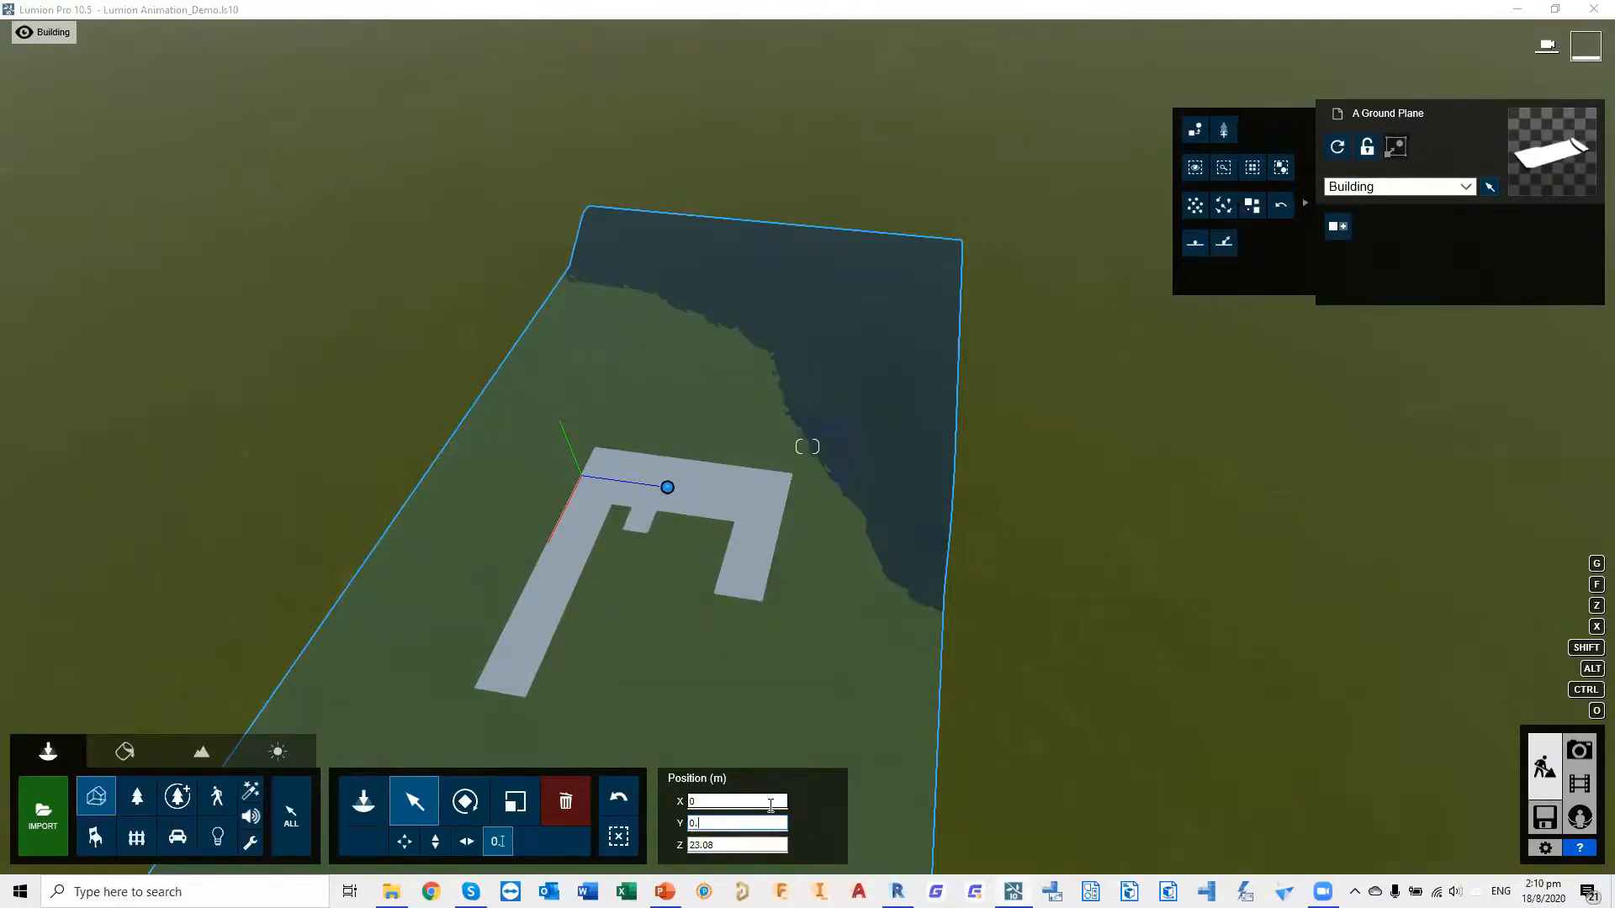
{"action": "type", "text": "5"}
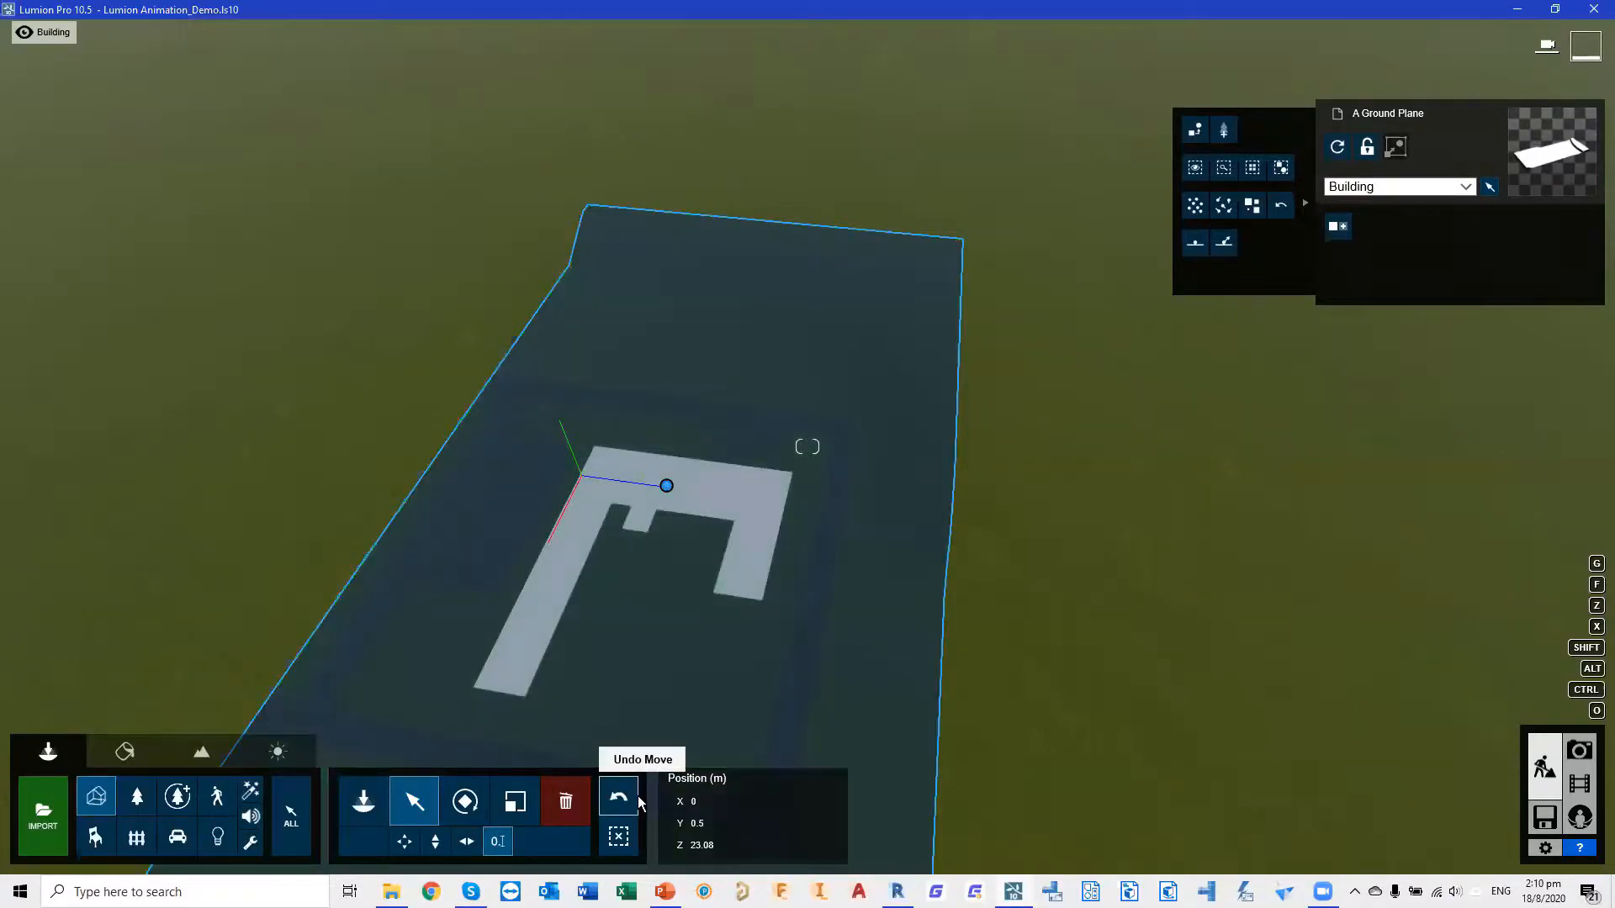
{"action": "left_click", "coordinate": [752, 849]}
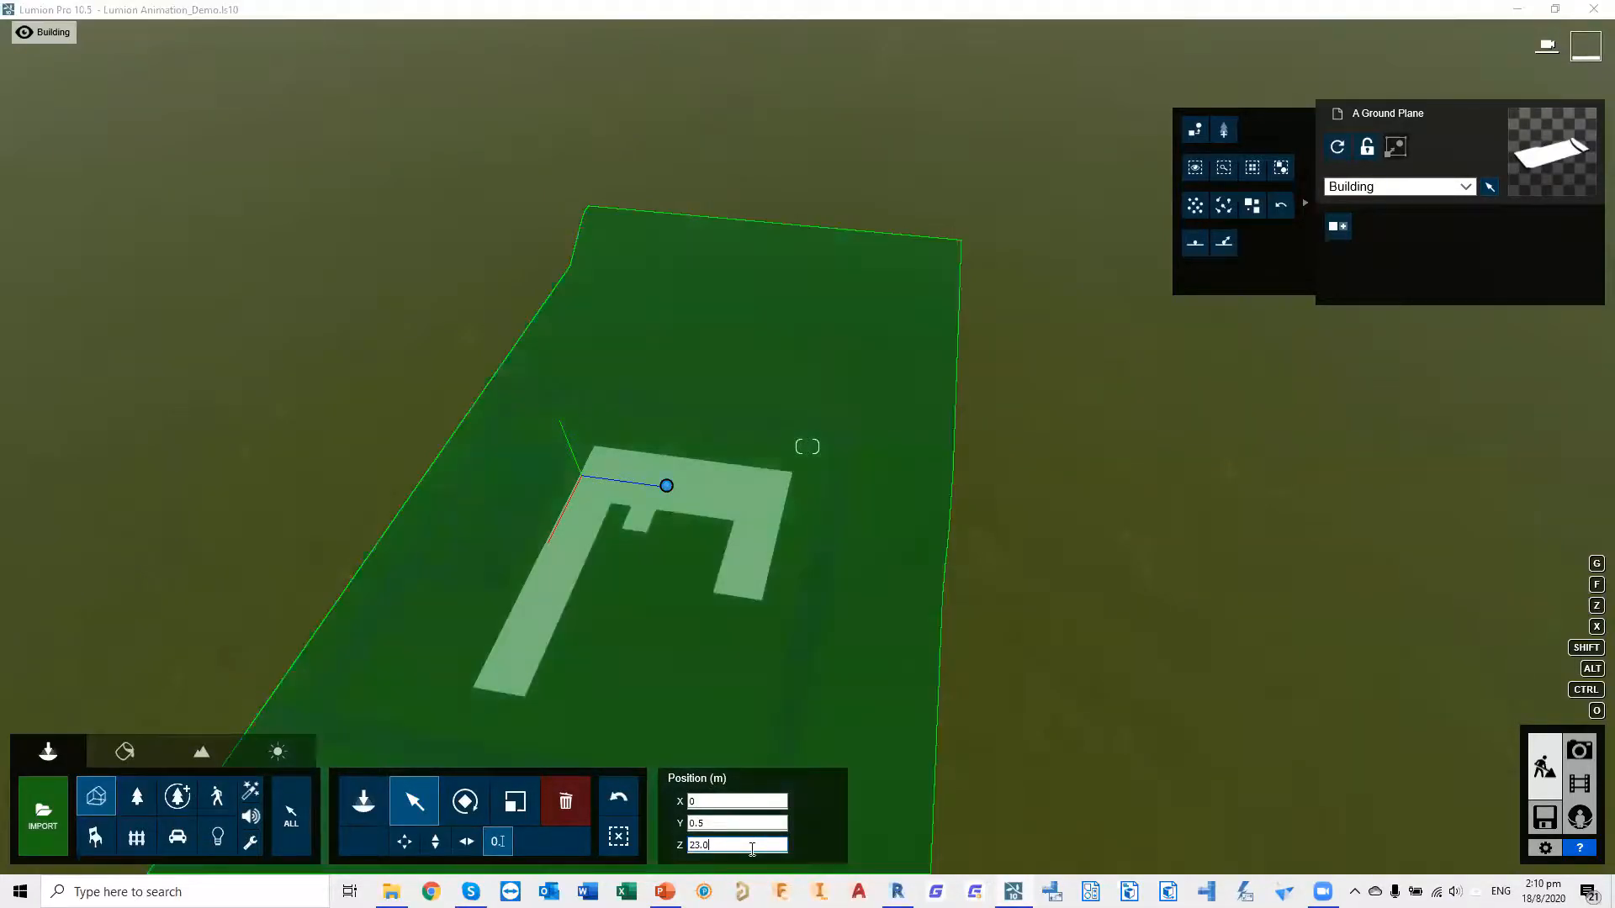
{"action": "key", "text": "BackSpace"}
{"action": "key", "text": "BackSpace"}
{"action": "key", "text": "BackSpace"}
{"action": "key", "text": "BackSpace"}
{"action": "key", "text": "BackSpace"}
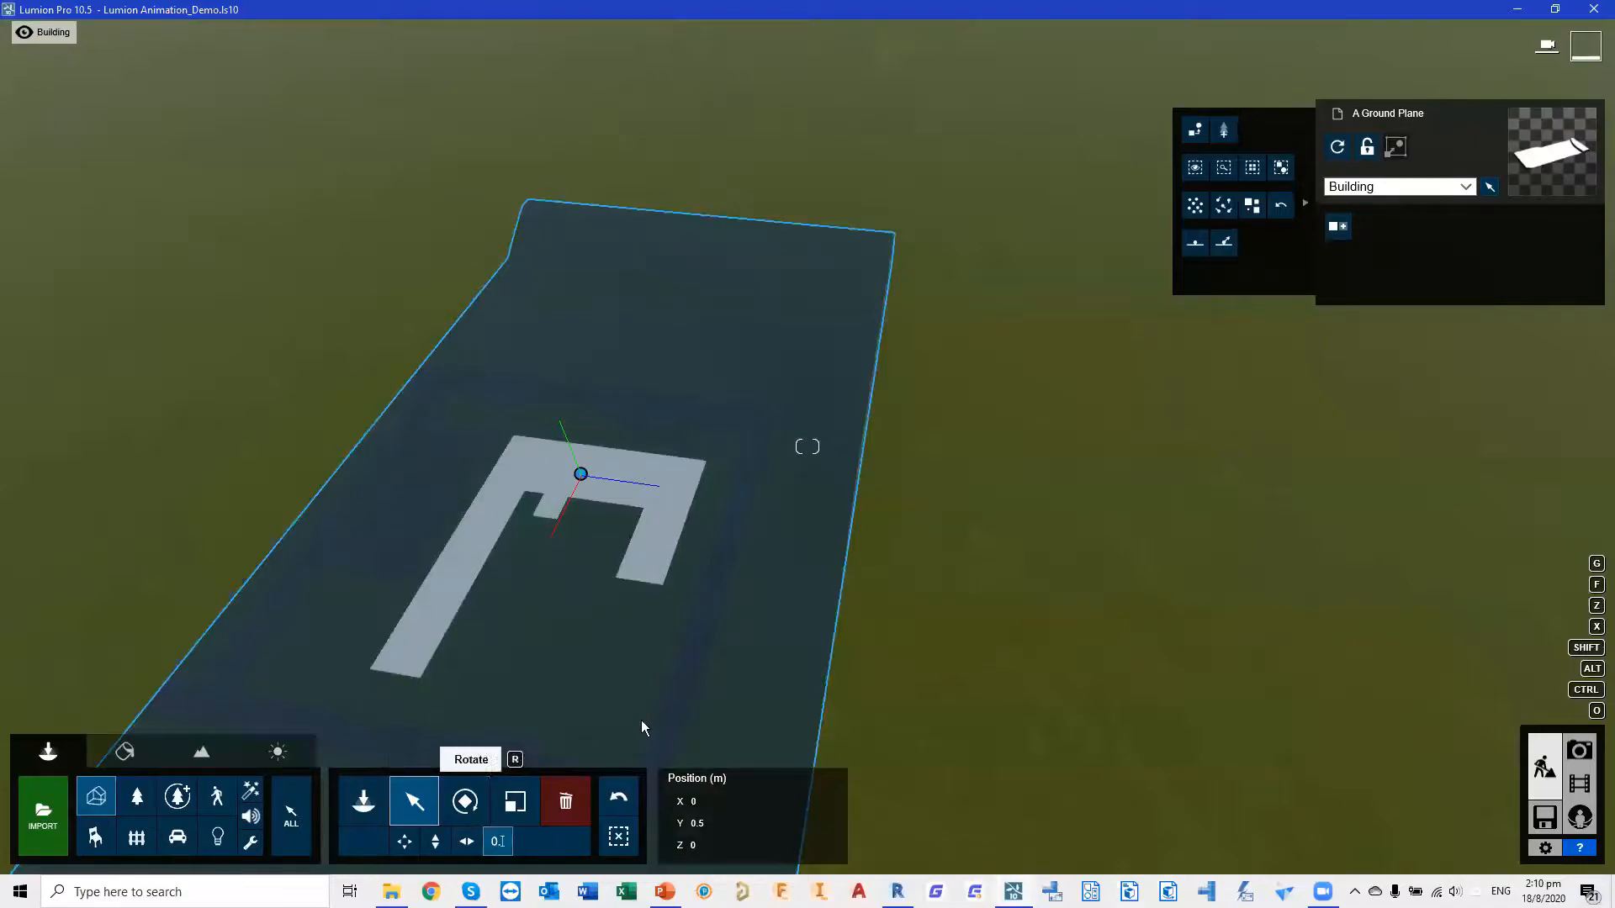
Import B_First Level.dae into the Revit Model category folder and place it on the grass beside the ground plane
{"action": "left_click", "coordinate": [33, 819]}
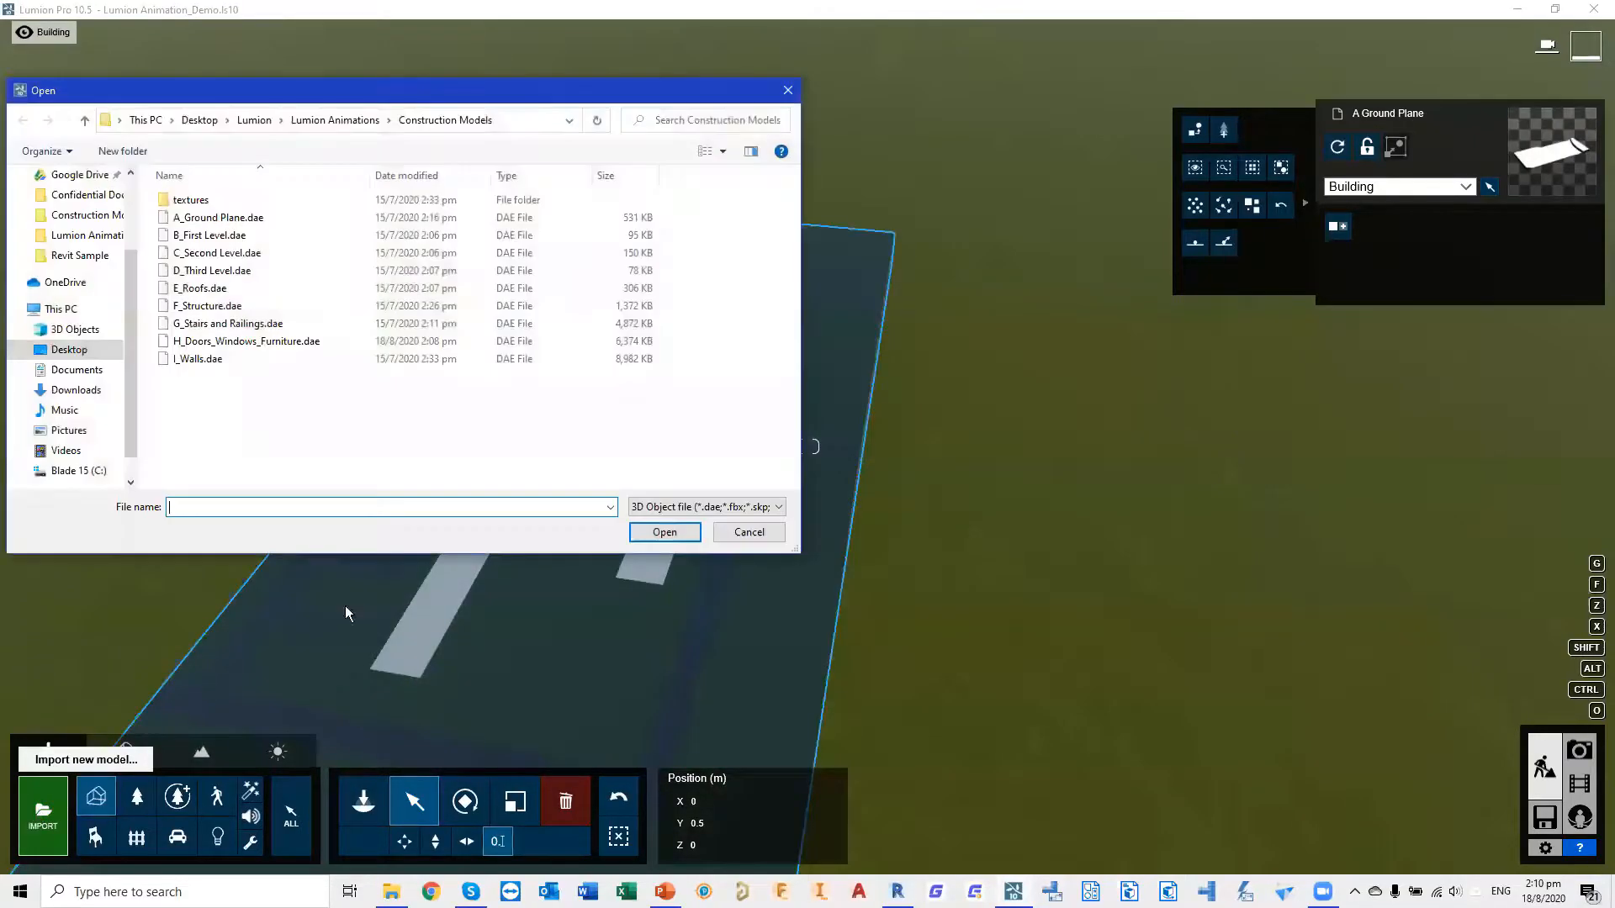
{"action": "double_click", "coordinate": [275, 236]}
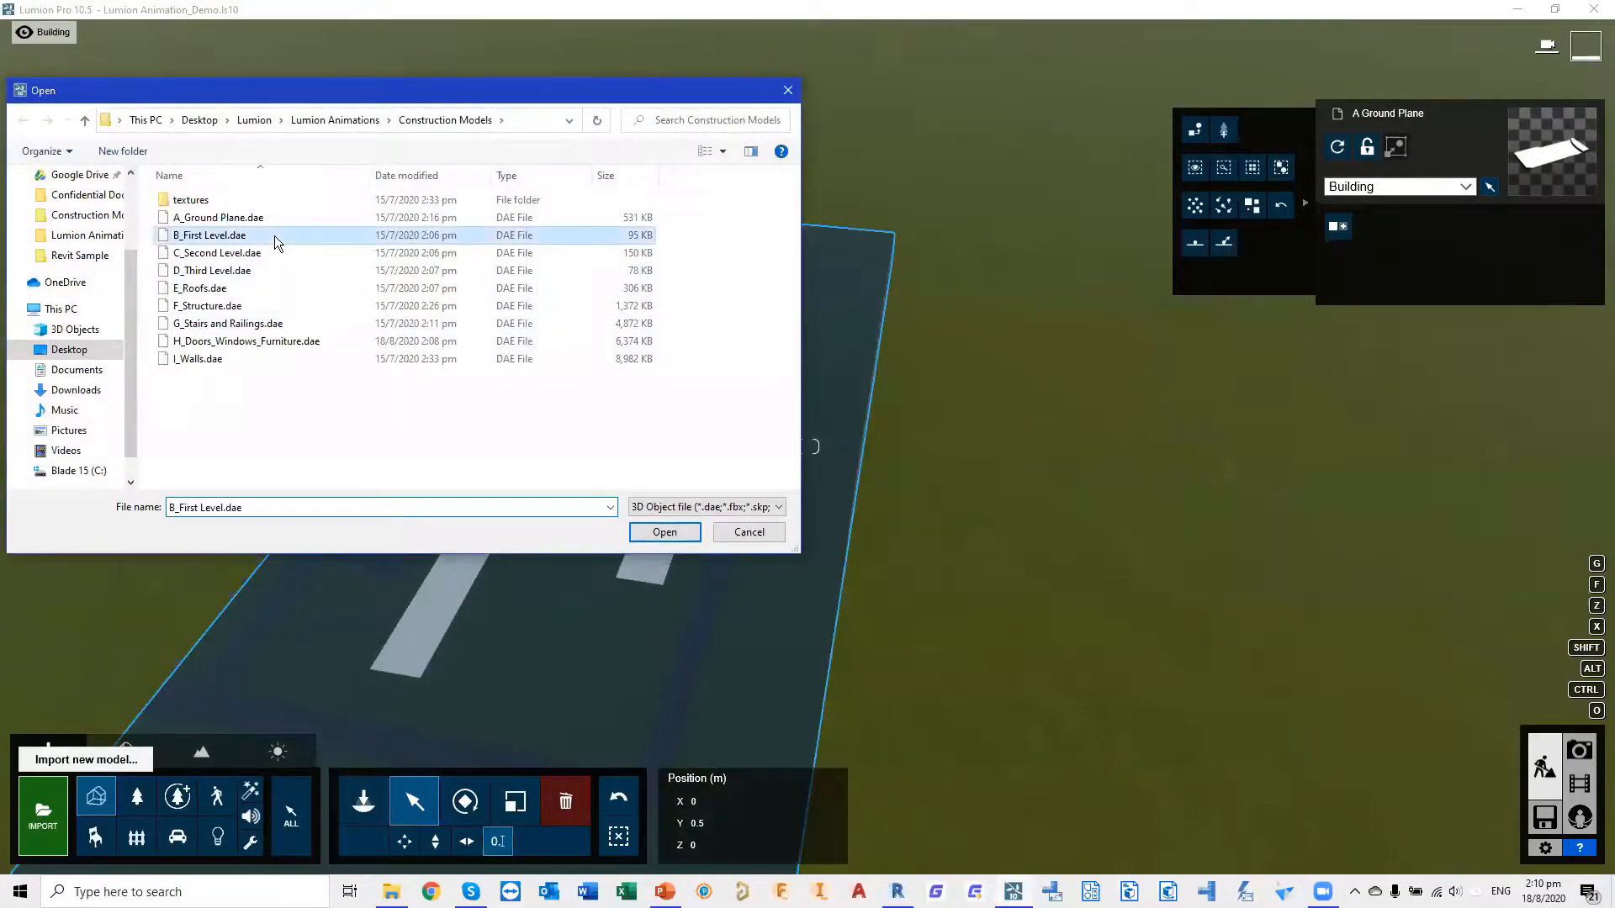
{"action": "left_click", "coordinate": [930, 413]}
{"action": "left_click", "coordinate": [842, 472]}
{"action": "left_click", "coordinate": [1054, 617]}
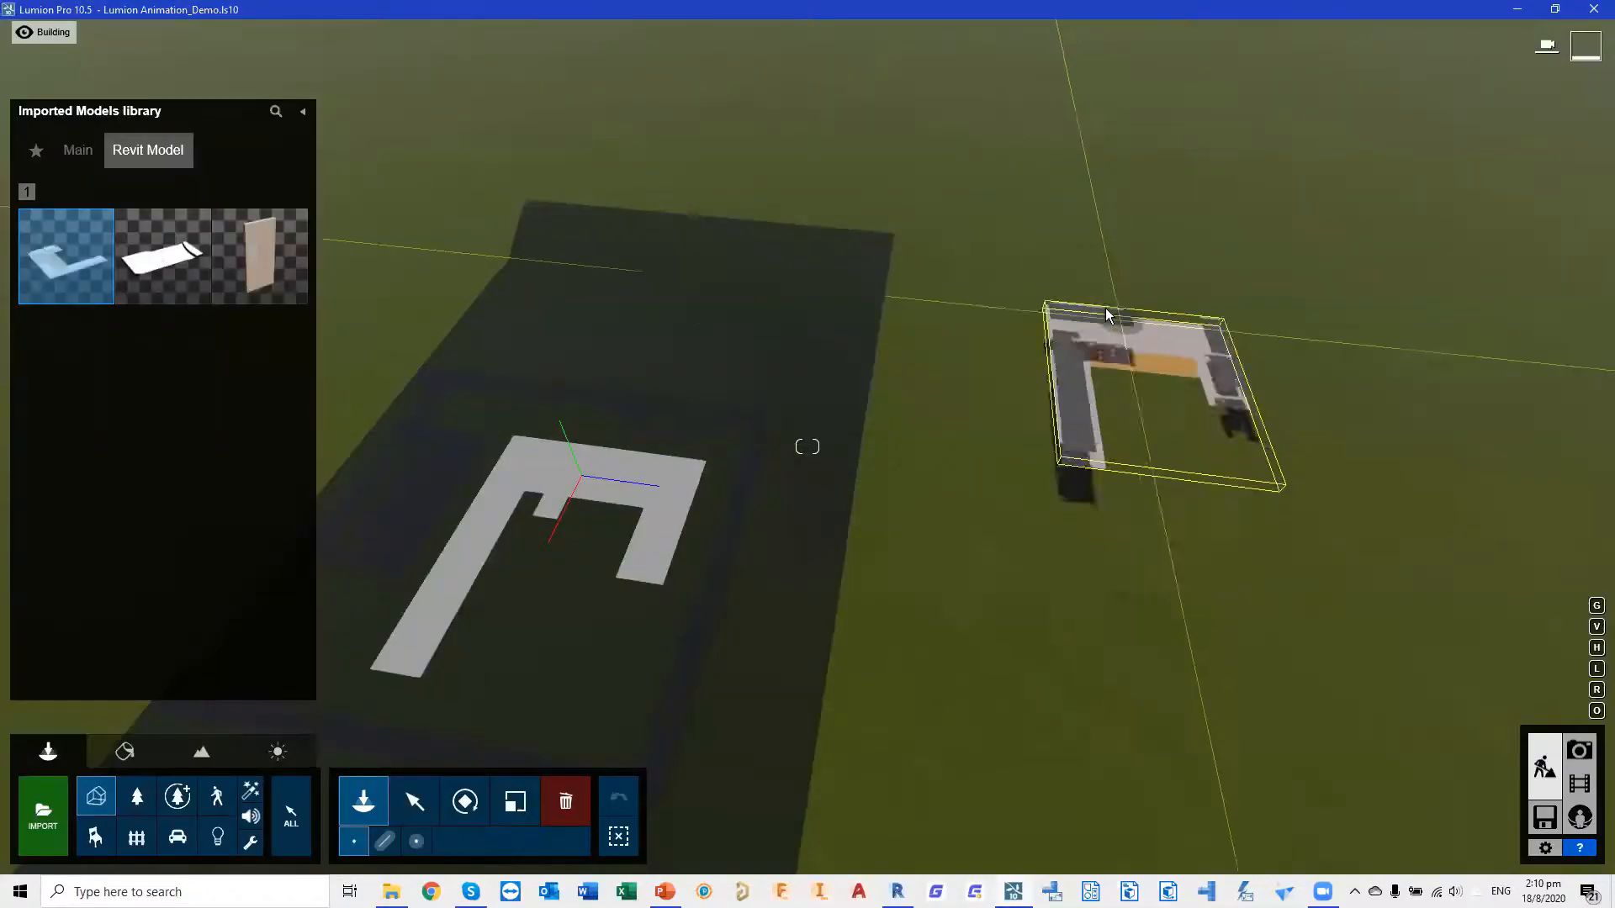
{"action": "left_click", "coordinate": [1025, 278]}
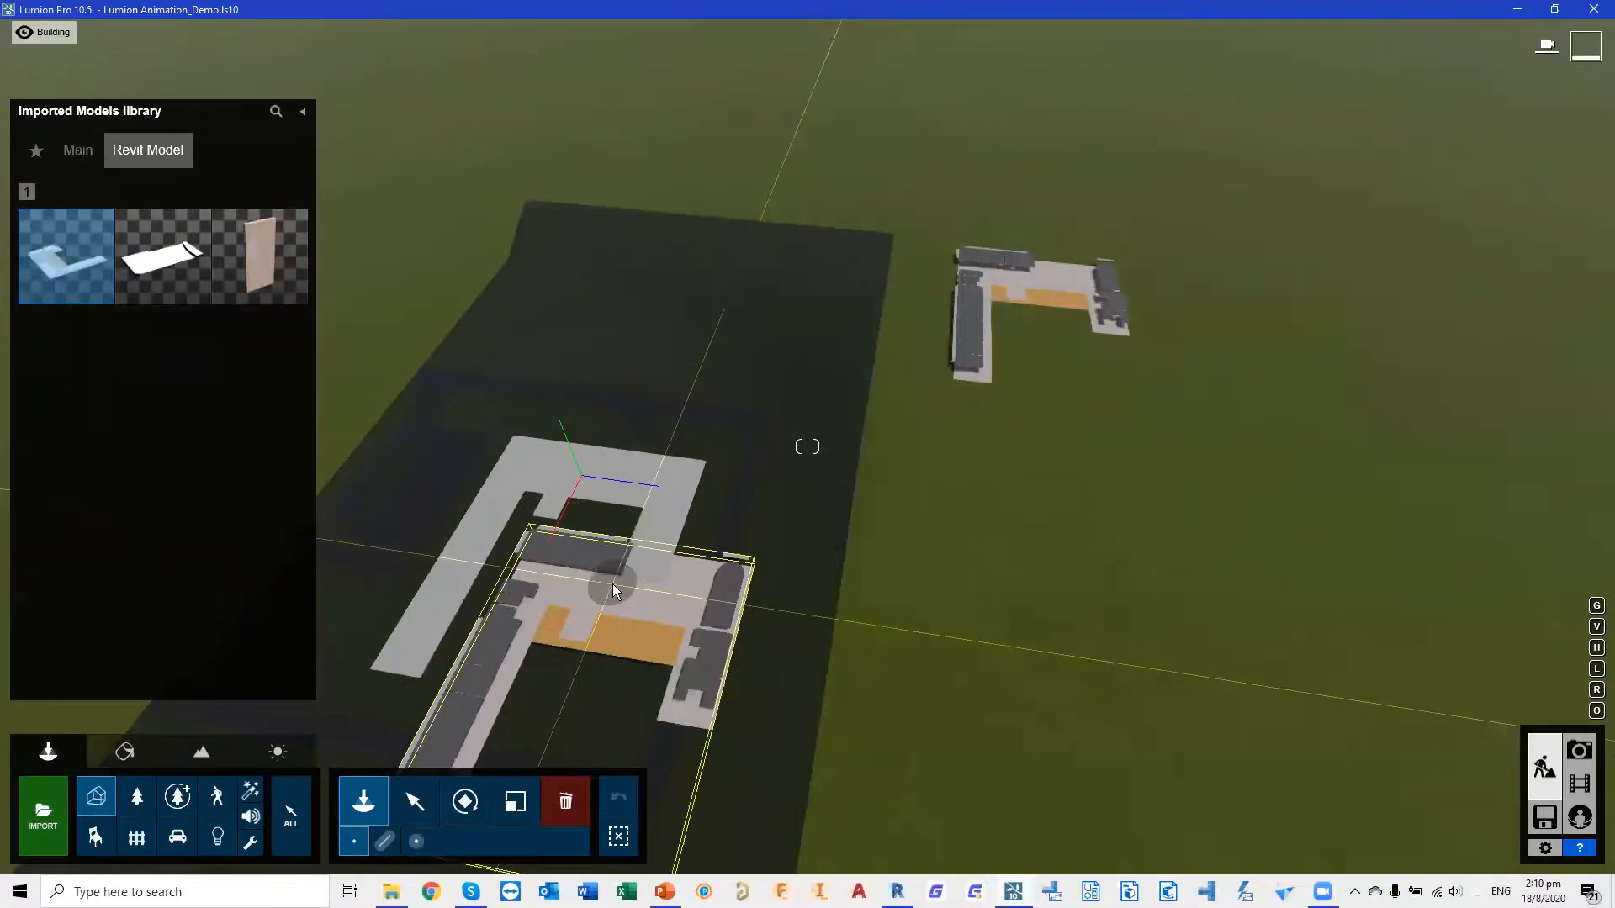
Import C_Second Level.dae into the Revit Model category folder and place it on the grass in front of the first level
{"action": "left_click", "coordinate": [42, 810]}
{"action": "double_click", "coordinate": [328, 254]}
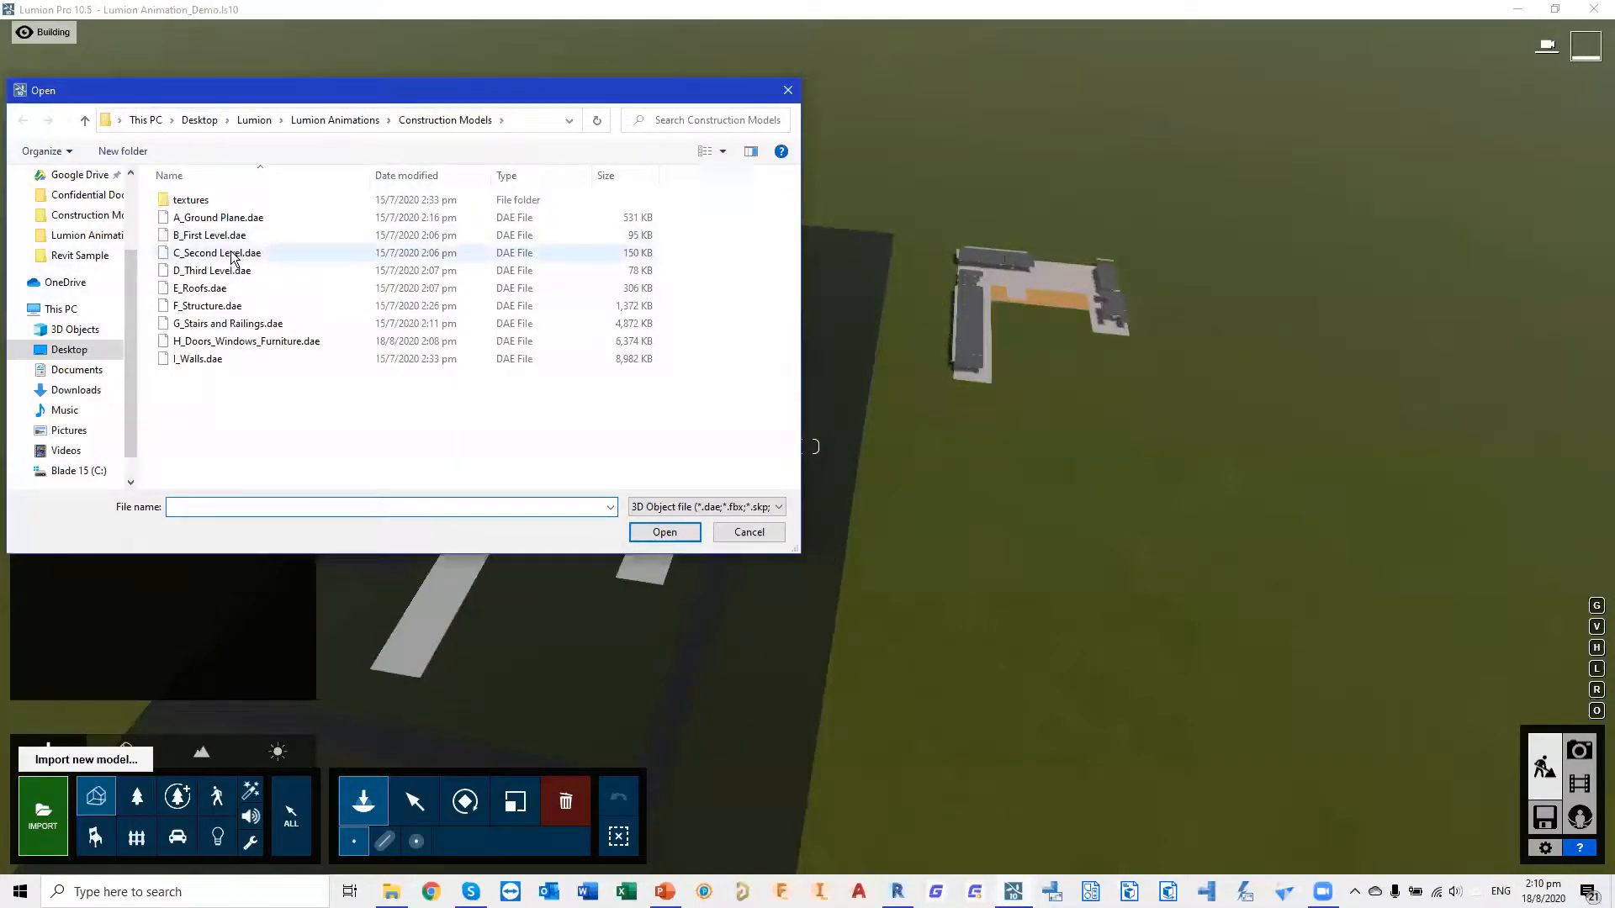
{"action": "left_click", "coordinate": [865, 416]}
{"action": "left_click", "coordinate": [823, 472]}
{"action": "left_click", "coordinate": [1047, 614]}
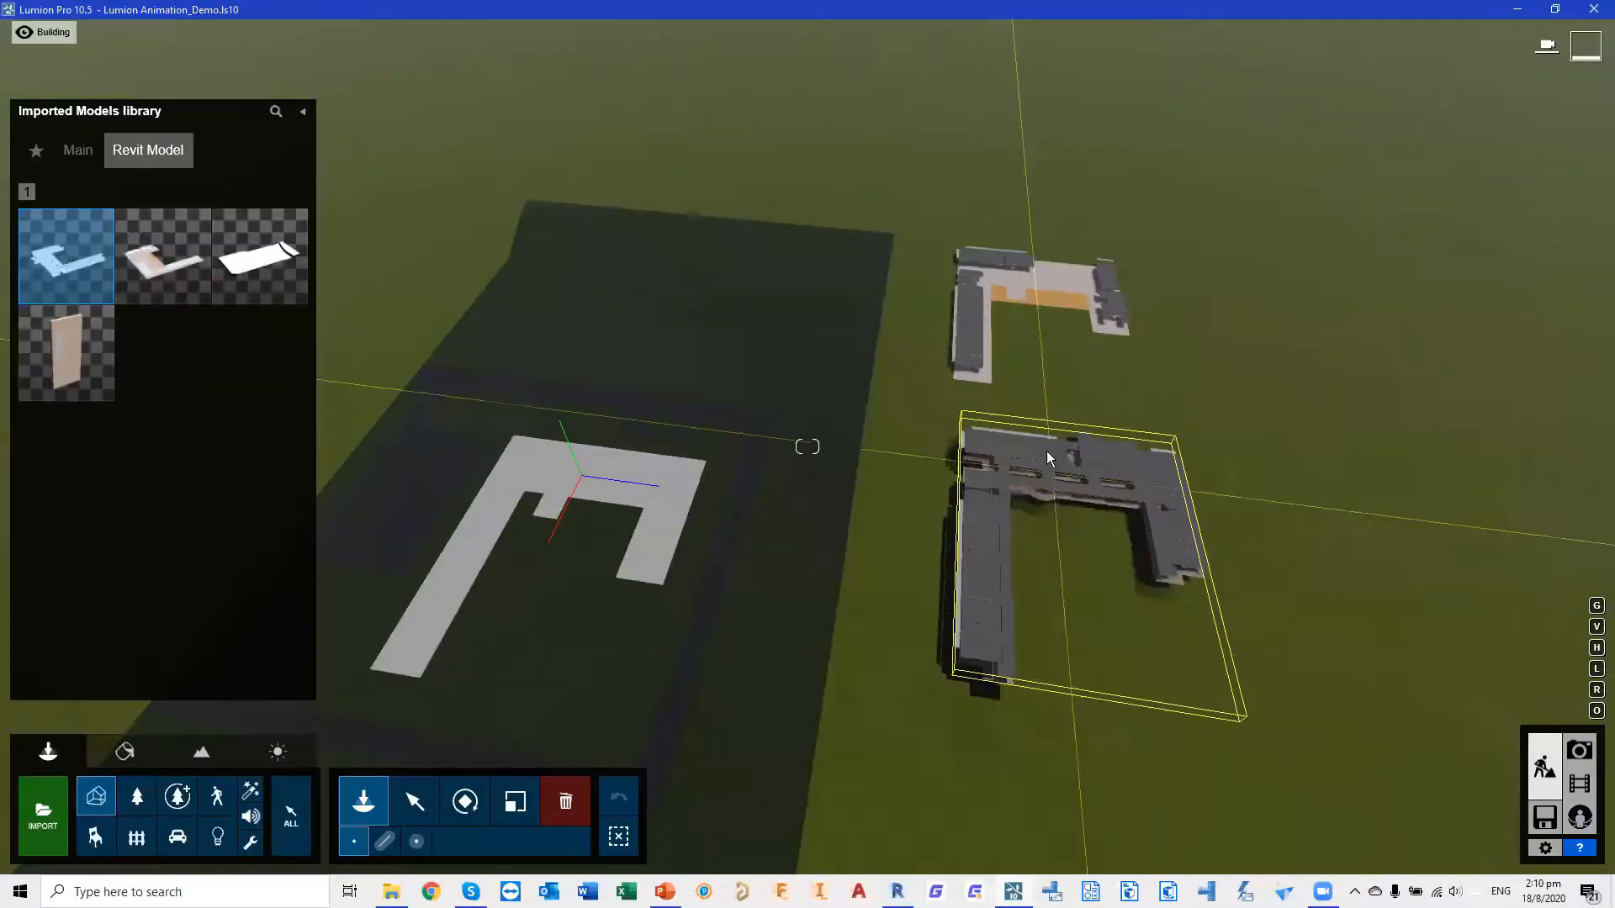
{"action": "left_click", "coordinate": [1031, 465]}
Import D_Third Level.dae into the Revit Model category folder and place it next to the first level, away from the ground plane
{"action": "left_click", "coordinate": [45, 797]}
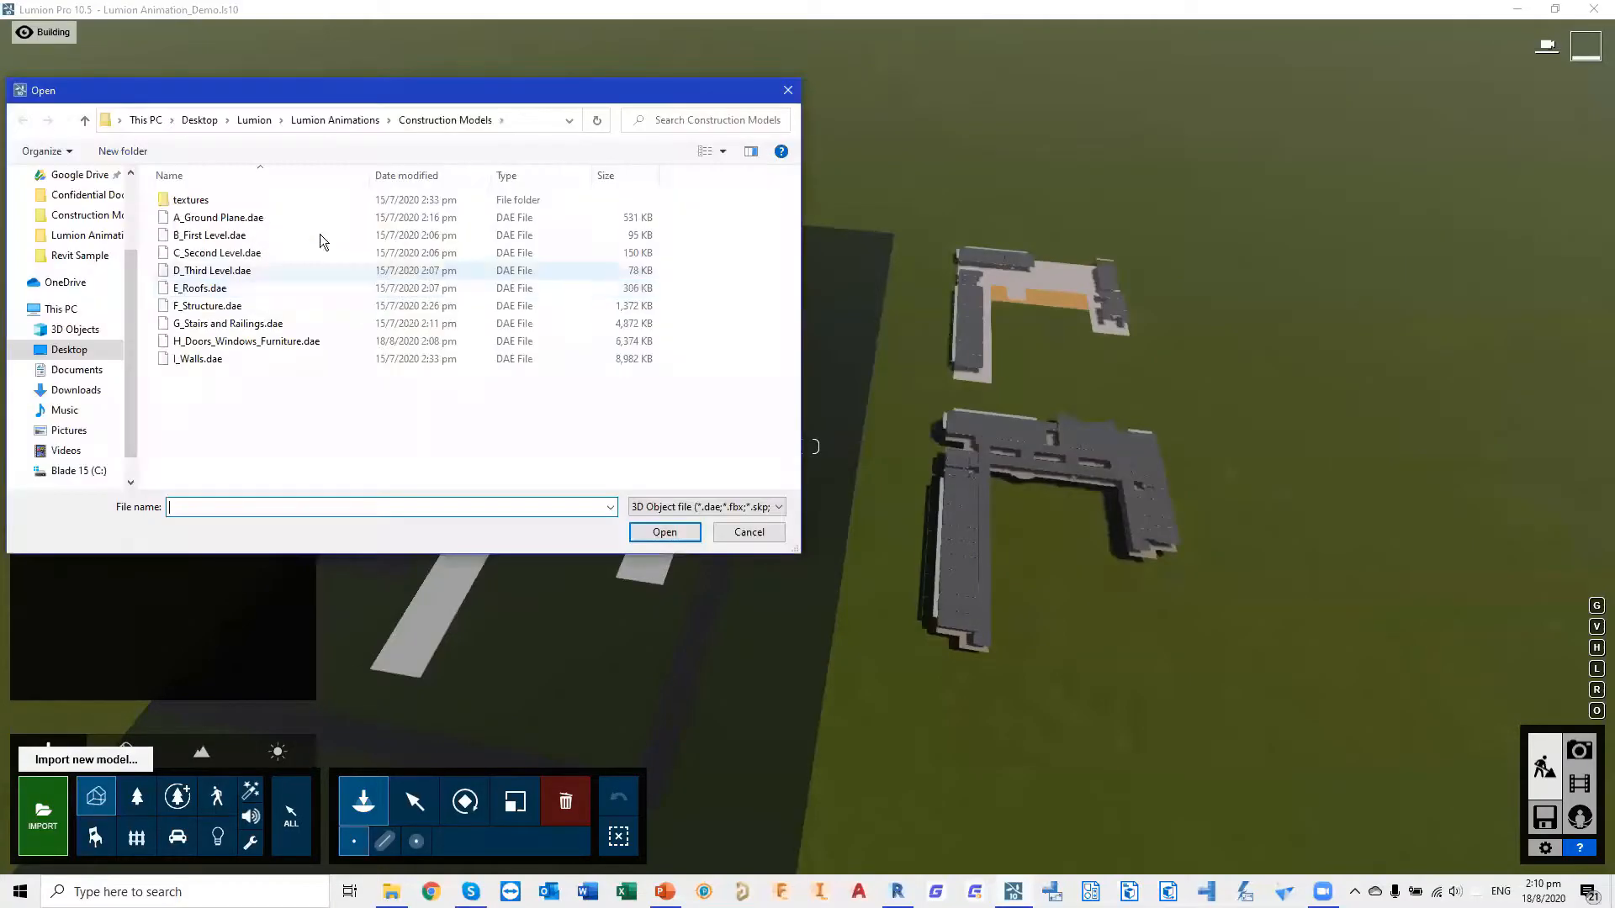
{"action": "double_click", "coordinate": [217, 272]}
{"action": "left_click", "coordinate": [914, 412]}
{"action": "left_click", "coordinate": [823, 470]}
{"action": "left_click", "coordinate": [1070, 616]}
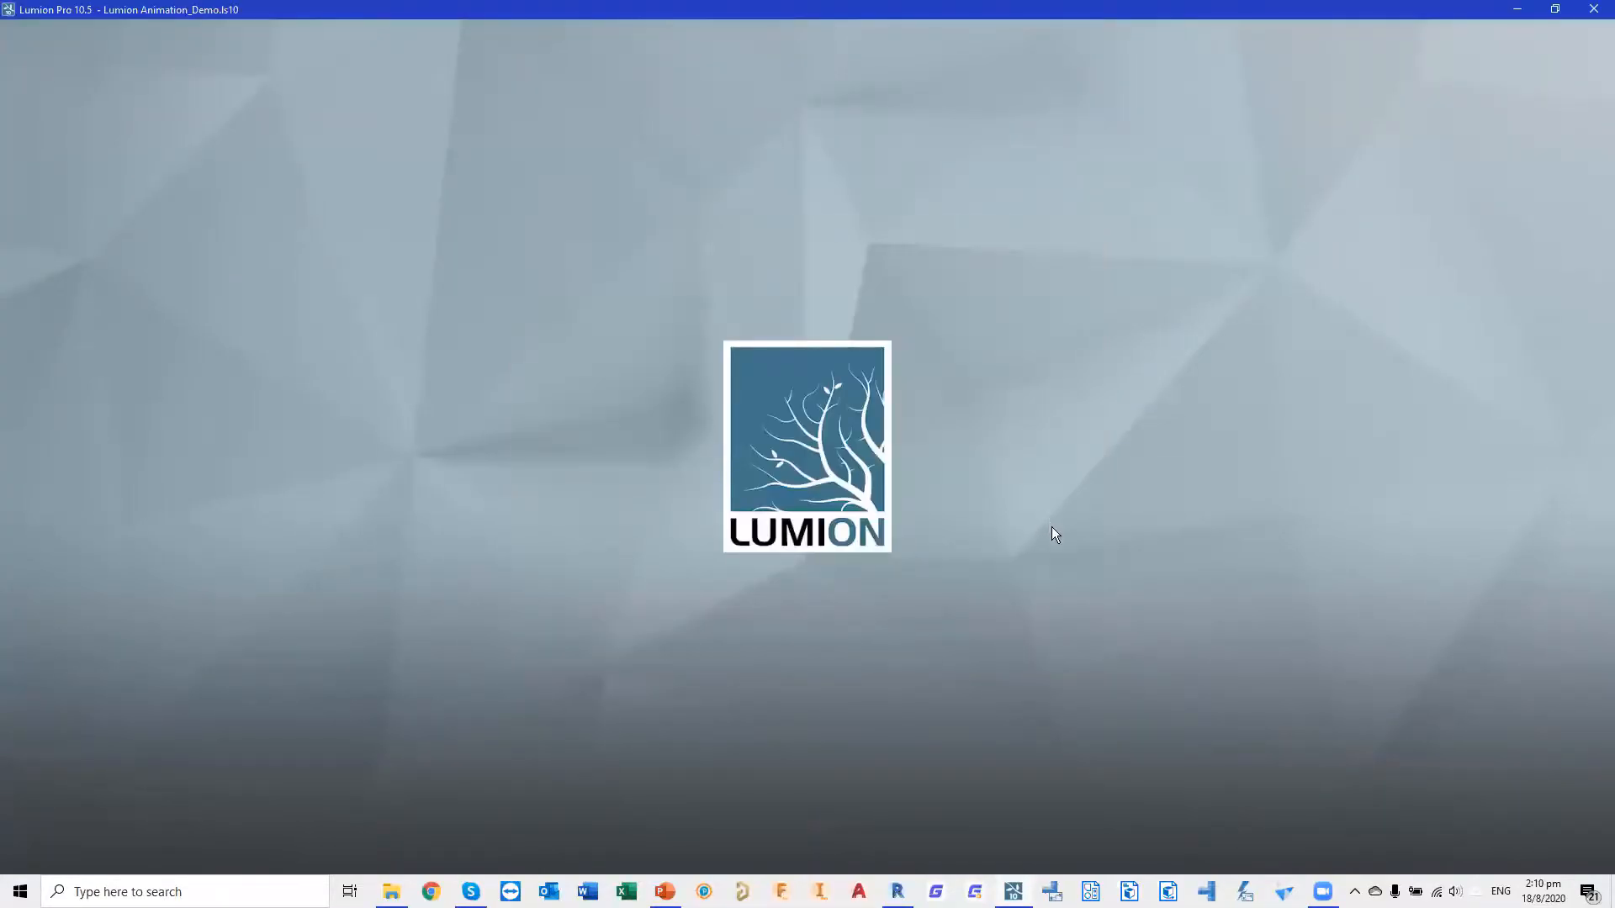
{"action": "left_click", "coordinate": [1225, 304]}
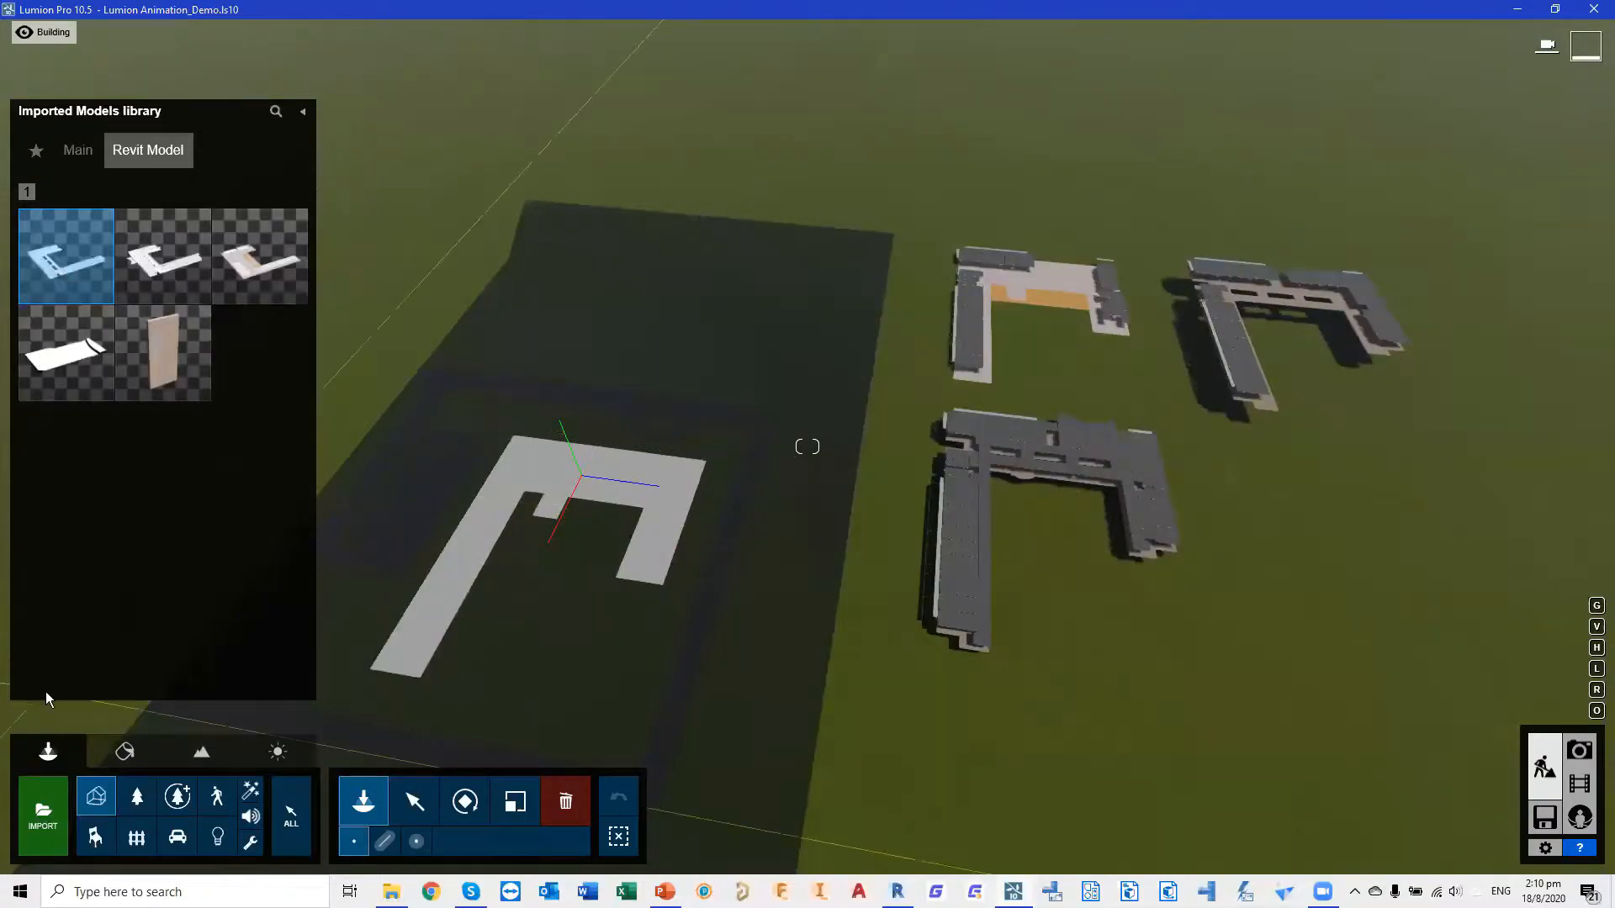
Import E_Roofs.dae into the Revit Model category folder and place it beside the second level, in front of the third level
{"action": "left_click", "coordinate": [40, 803]}
{"action": "double_click", "coordinate": [210, 288]}
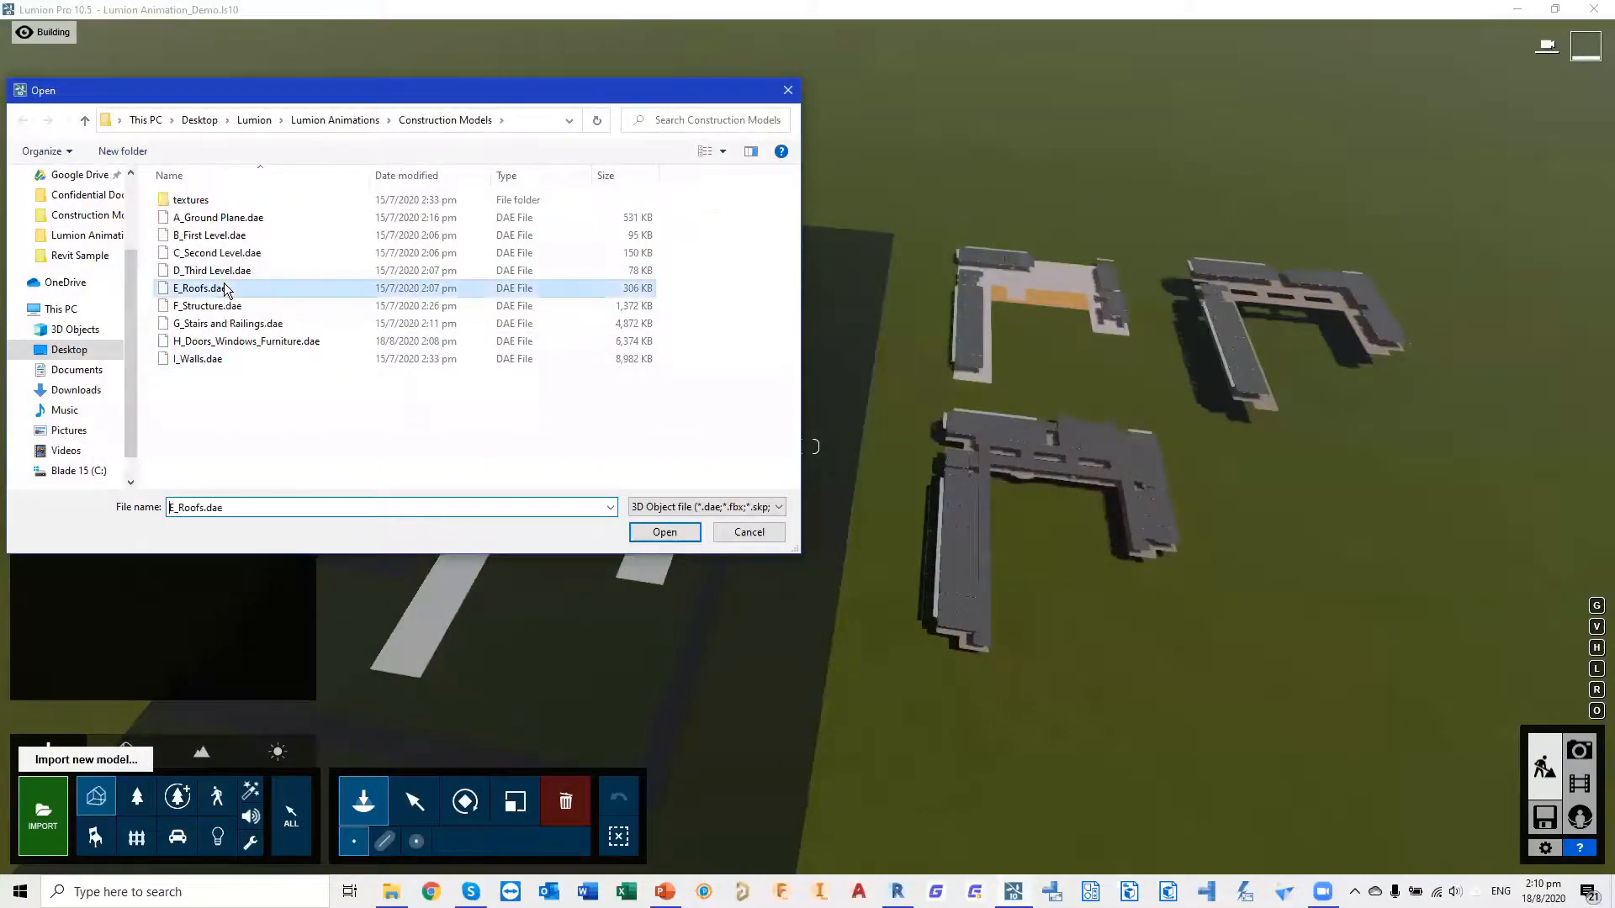
{"action": "left_click", "coordinate": [866, 413]}
{"action": "left_click", "coordinate": [842, 477]}
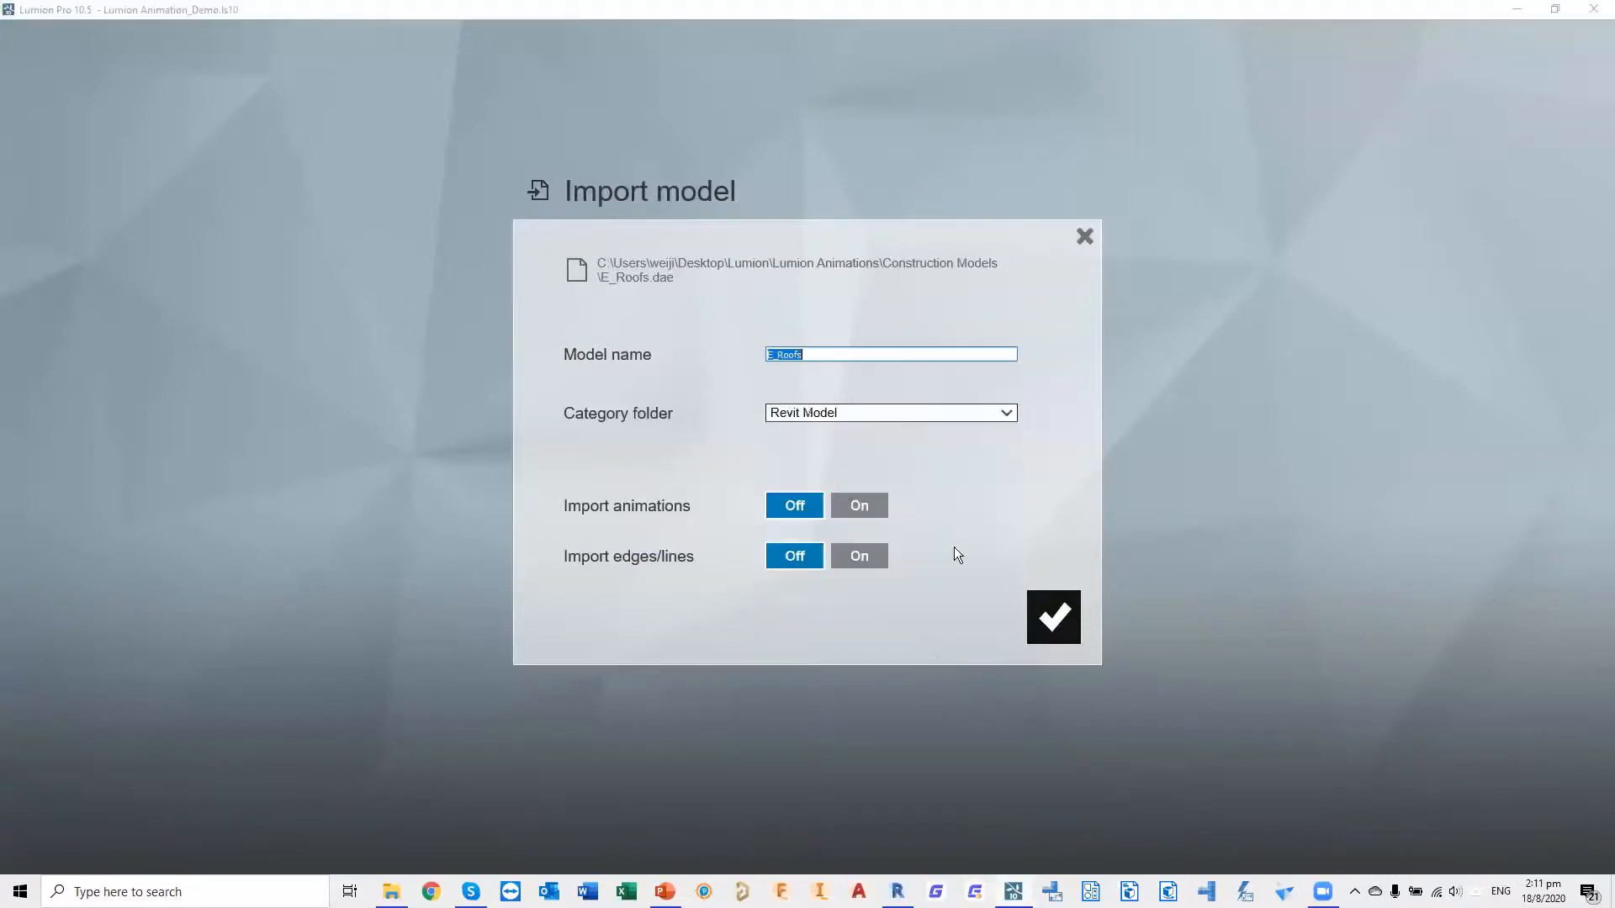
{"action": "left_click", "coordinate": [1054, 617]}
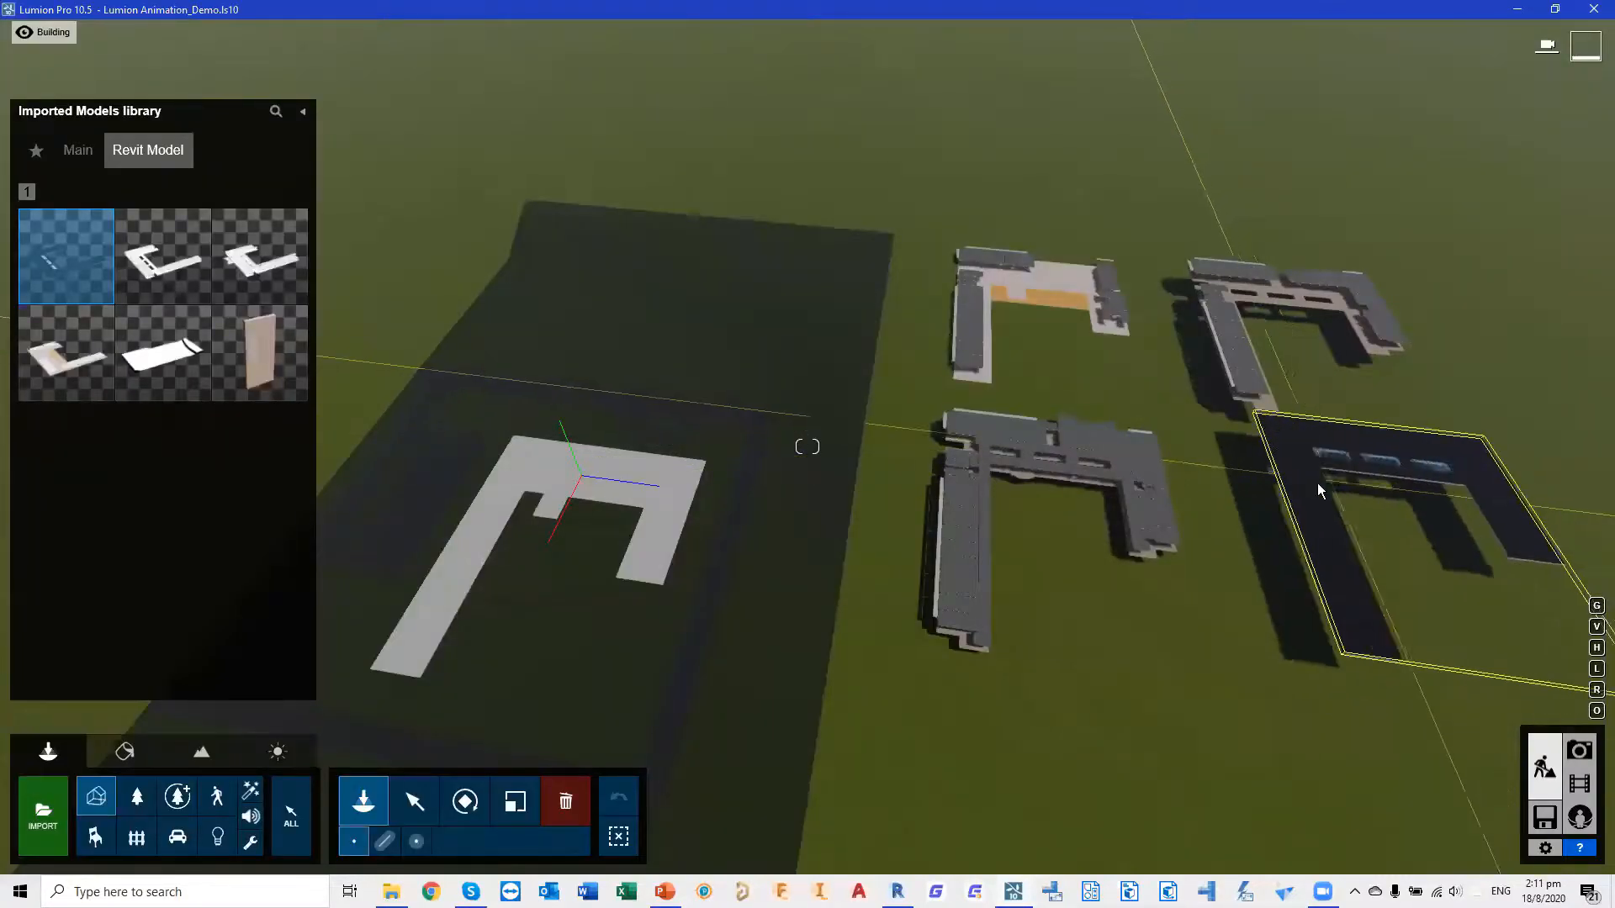
{"action": "left_click", "coordinate": [1313, 488]}
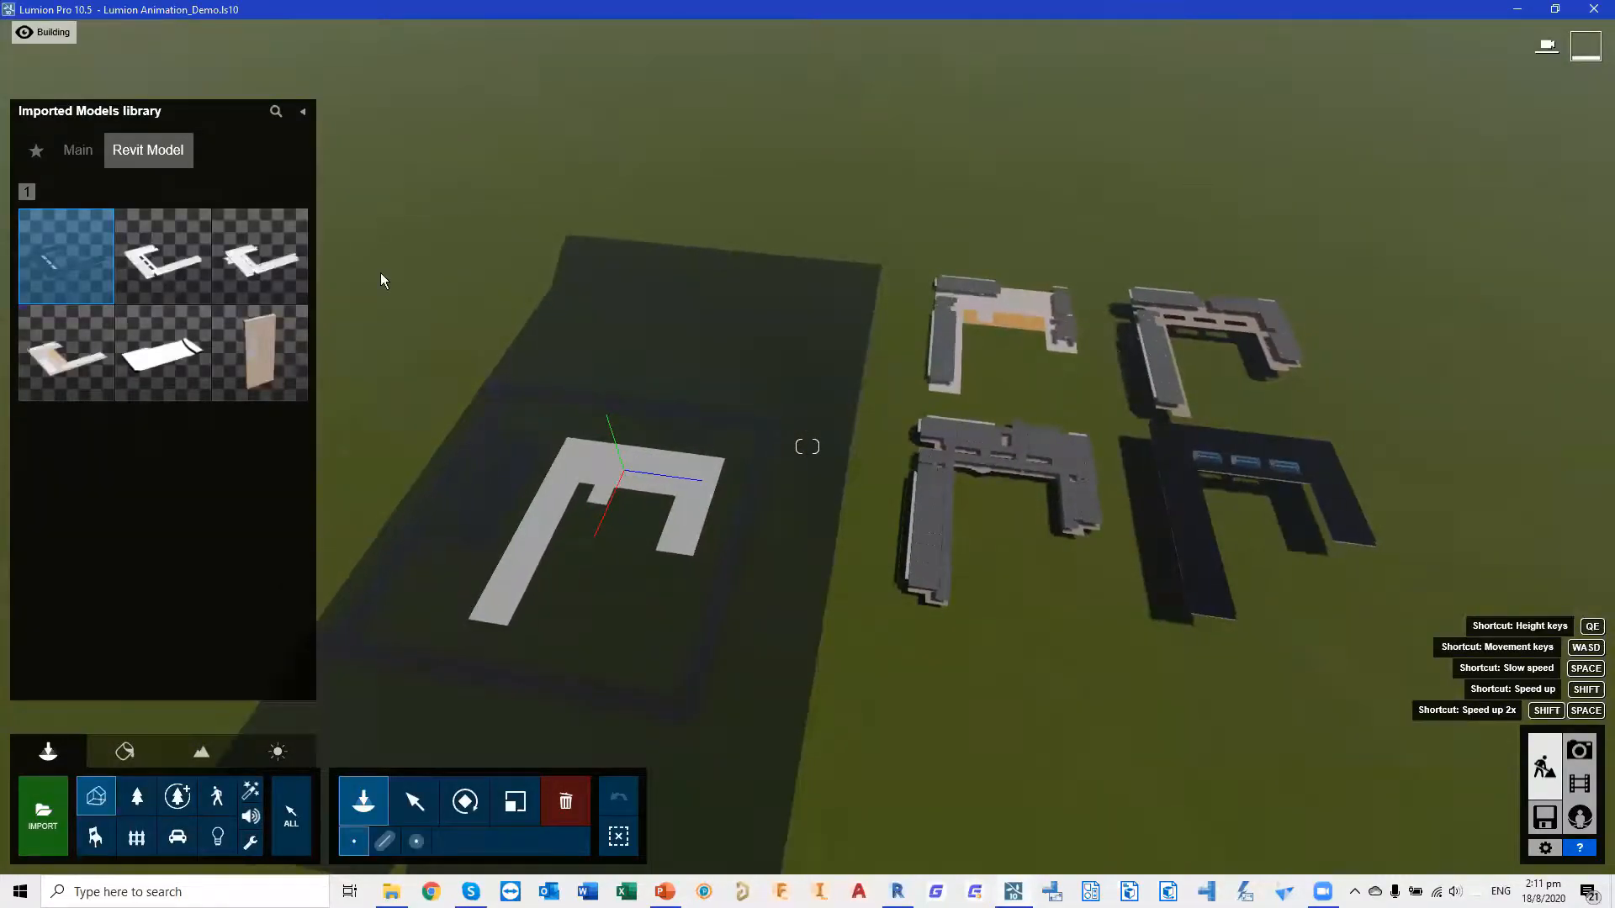
Import F_Structure.dae into the Revit Model category folder and place it beside the third level, away from the first level
{"action": "left_click", "coordinate": [35, 800]}
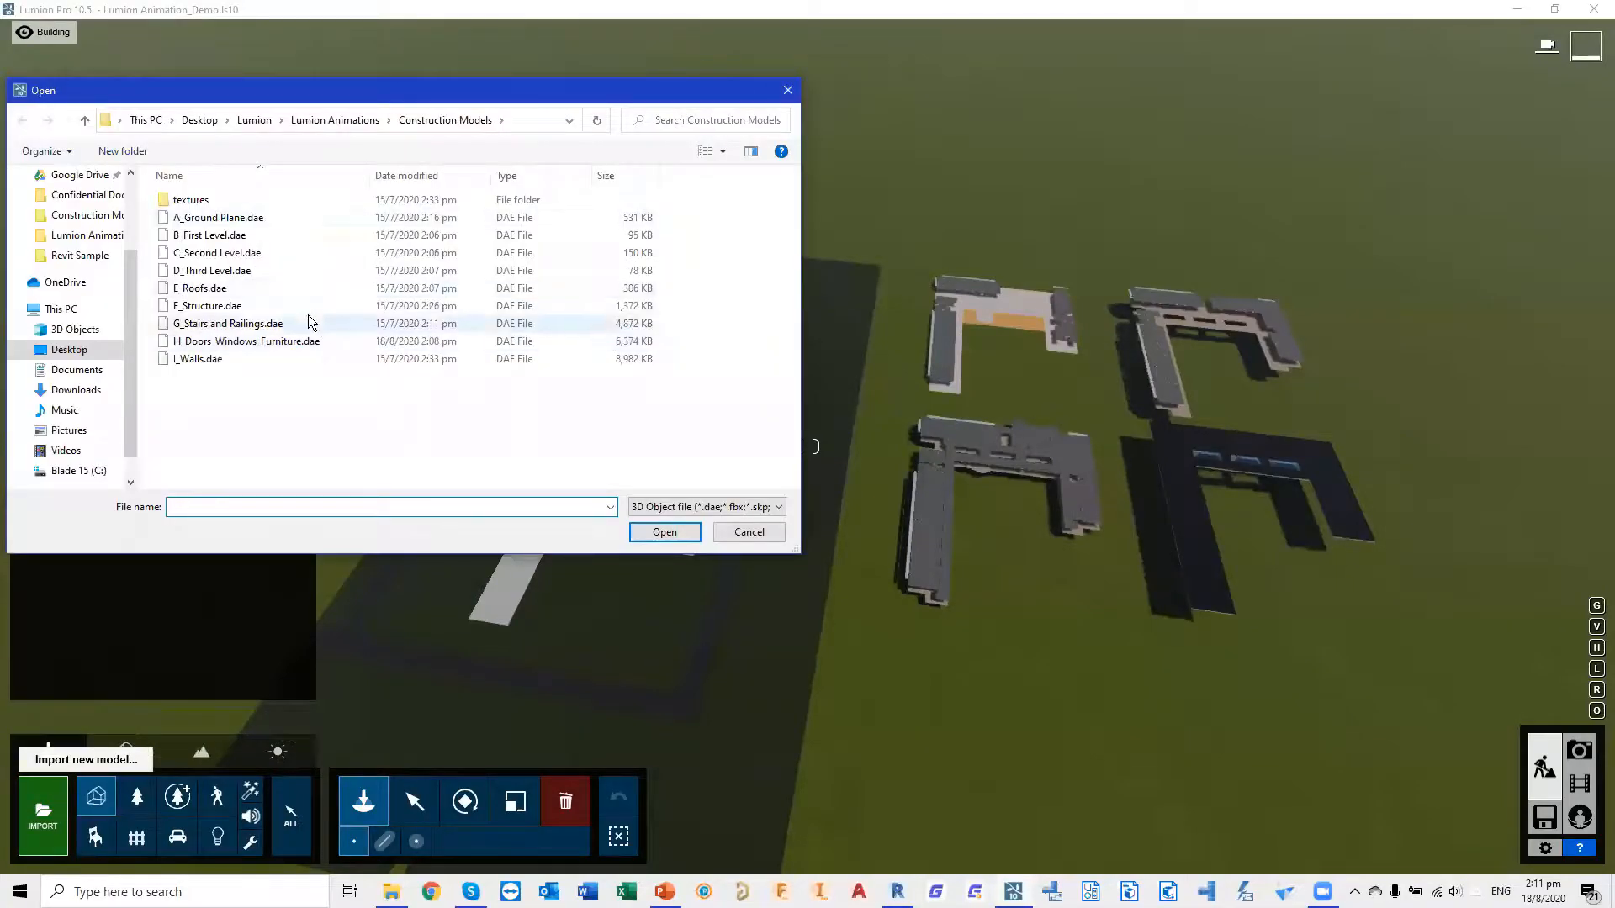
{"action": "double_click", "coordinate": [291, 300]}
{"action": "left_click", "coordinate": [965, 411]}
{"action": "left_click", "coordinate": [866, 476]}
{"action": "left_click", "coordinate": [1039, 634]}
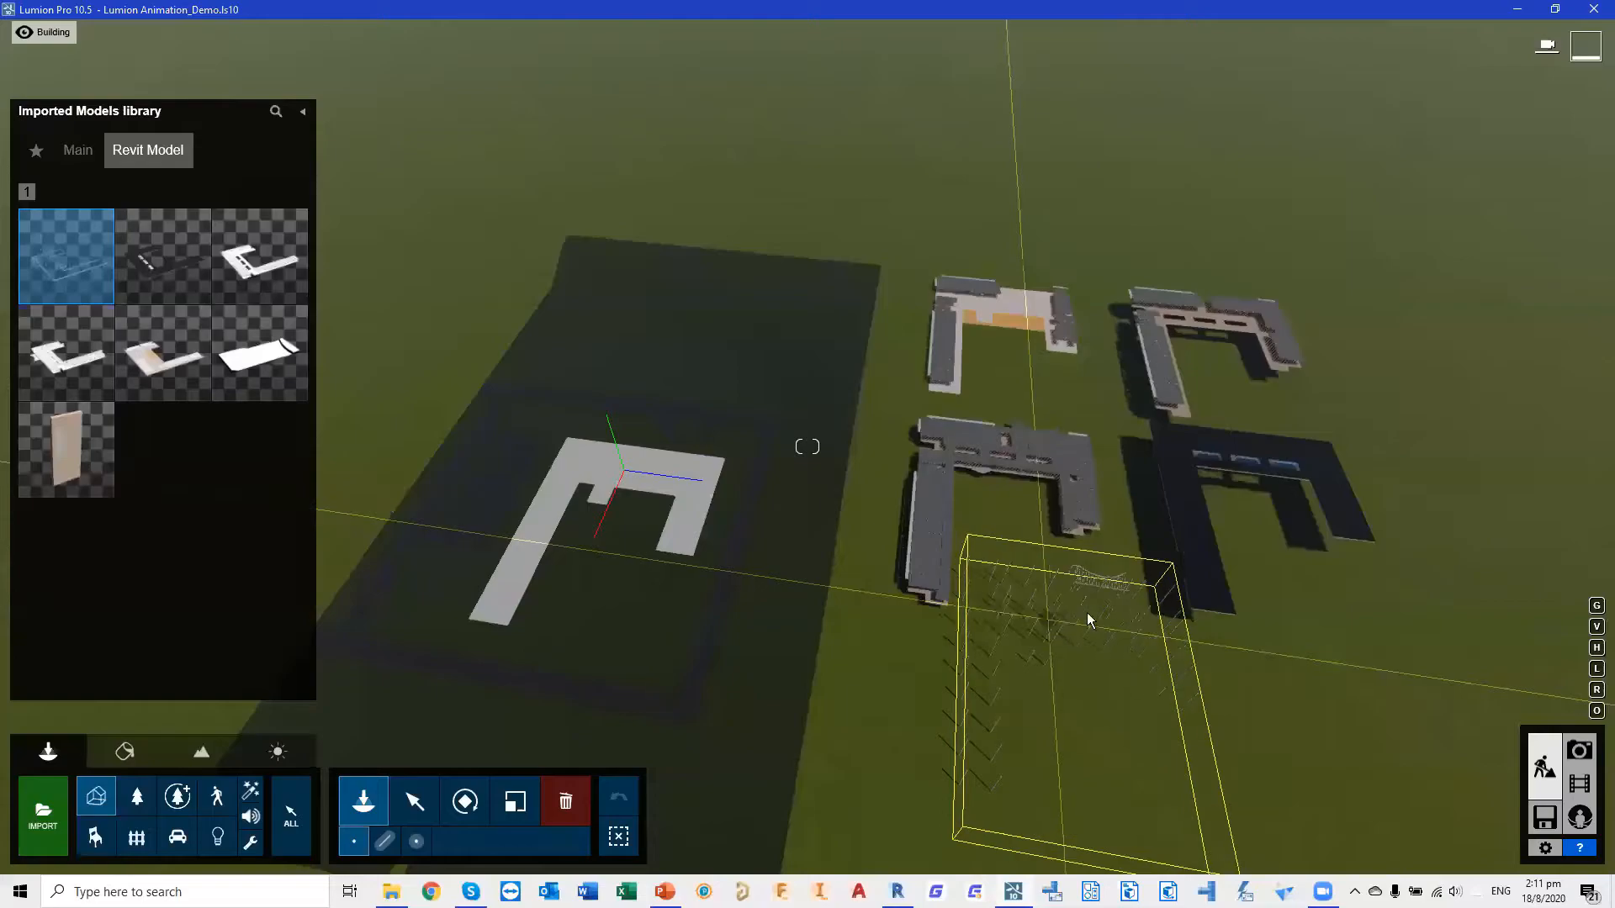
{"action": "left_click", "coordinate": [1142, 374]}
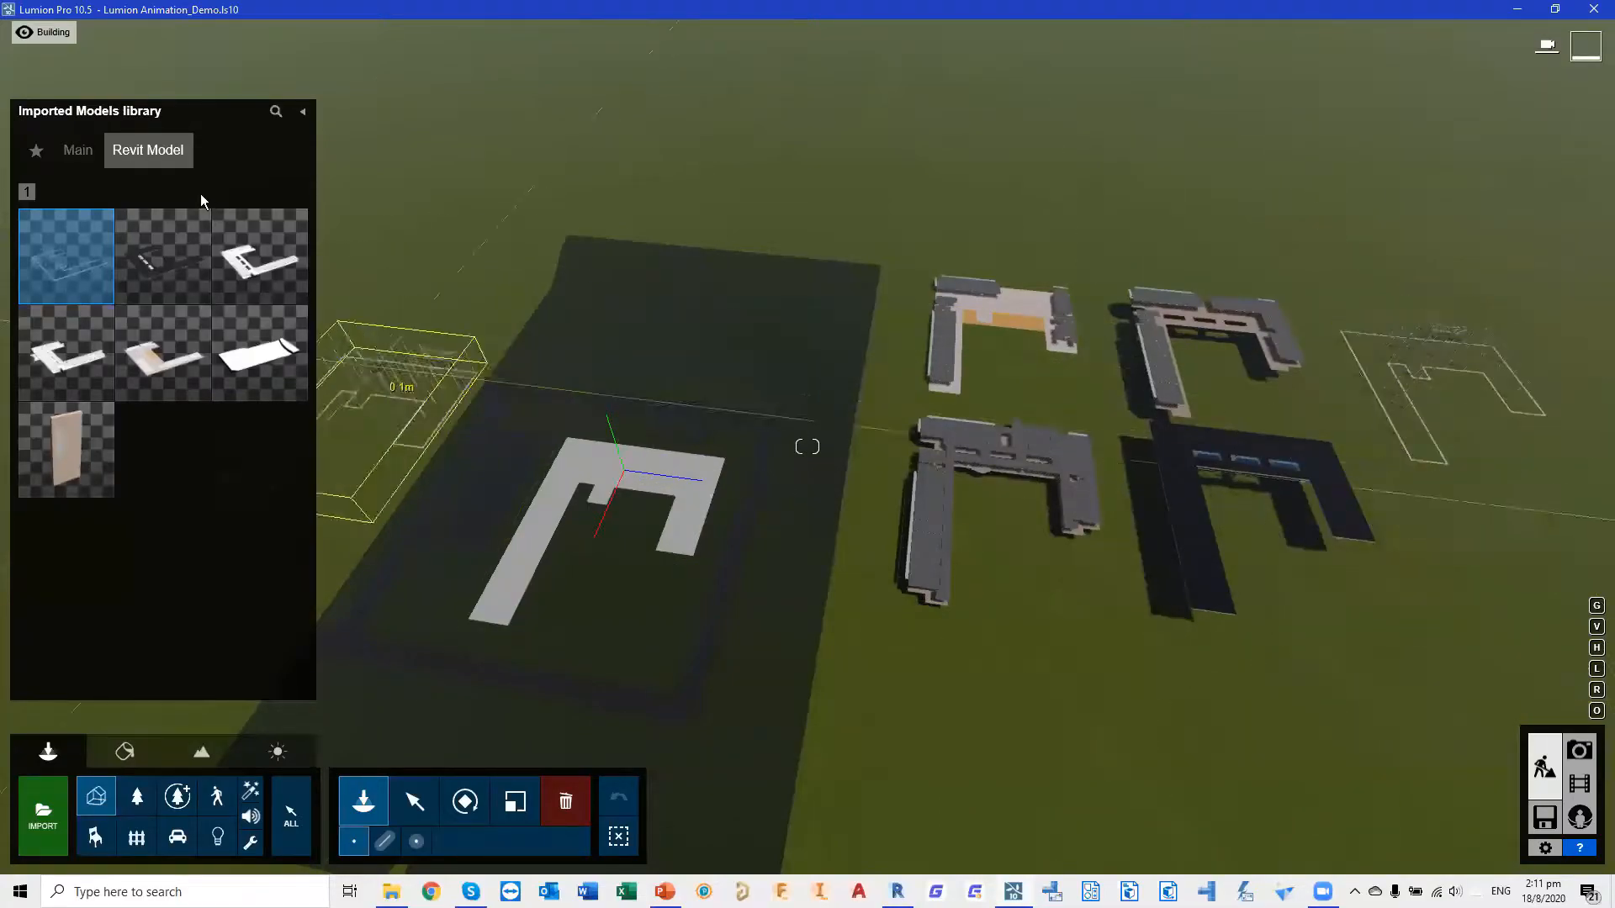
Import G_Stairs and Railings.dae into the Revit Model category folder and place it on the grass in front of the second level
{"action": "left_click", "coordinate": [43, 813]}
{"action": "double_click", "coordinate": [224, 323]}
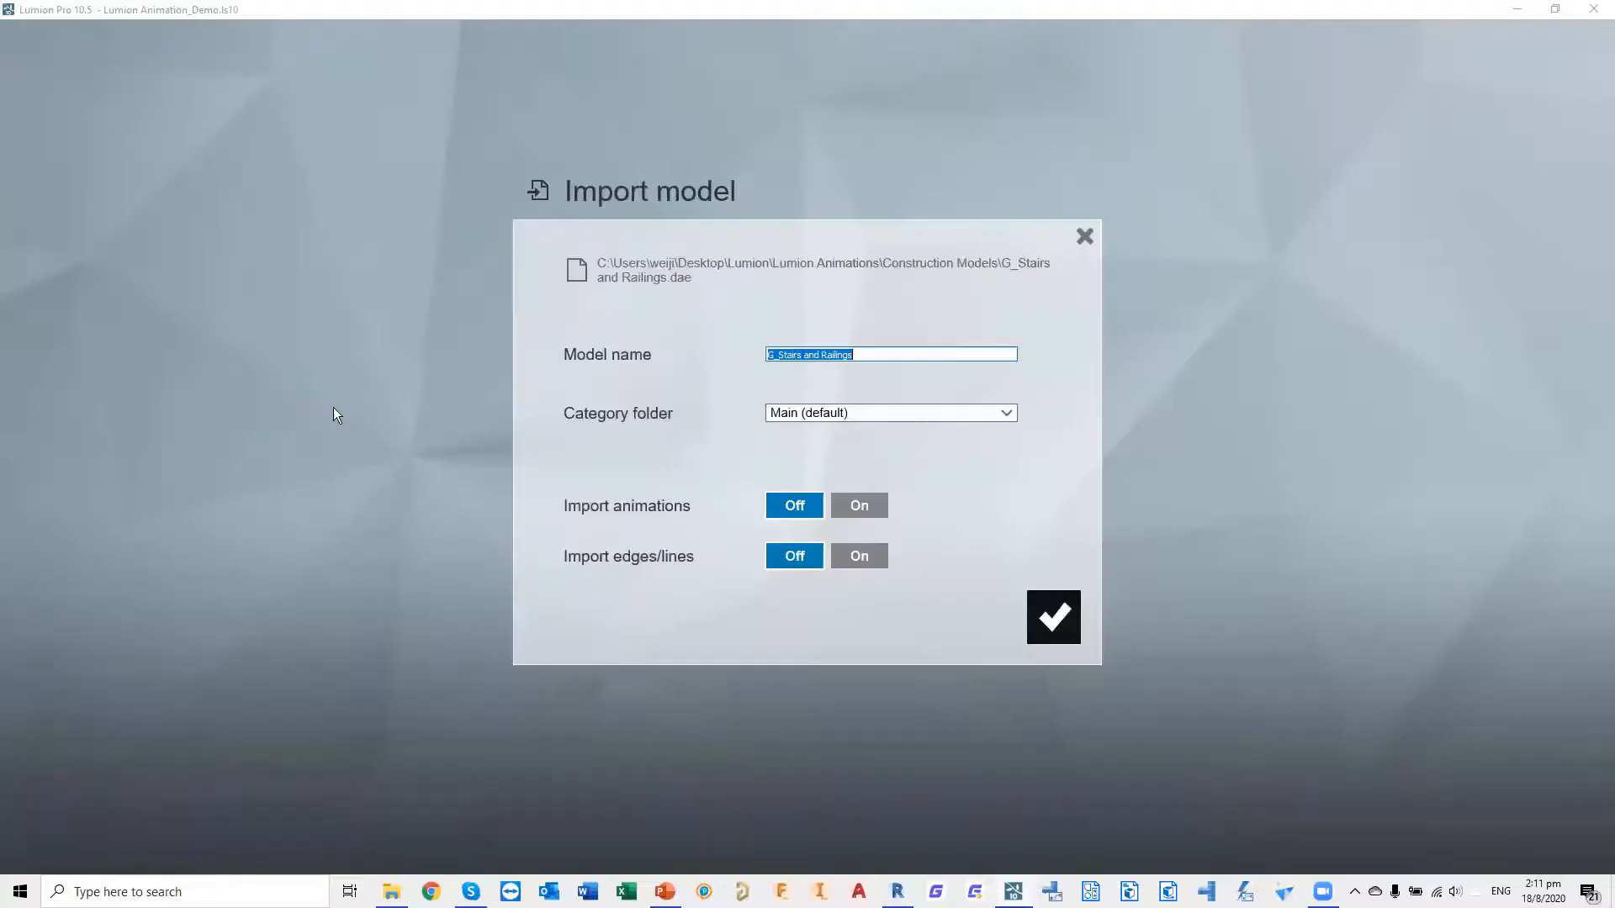
{"action": "left_click", "coordinate": [841, 413]}
{"action": "left_click", "coordinate": [841, 478]}
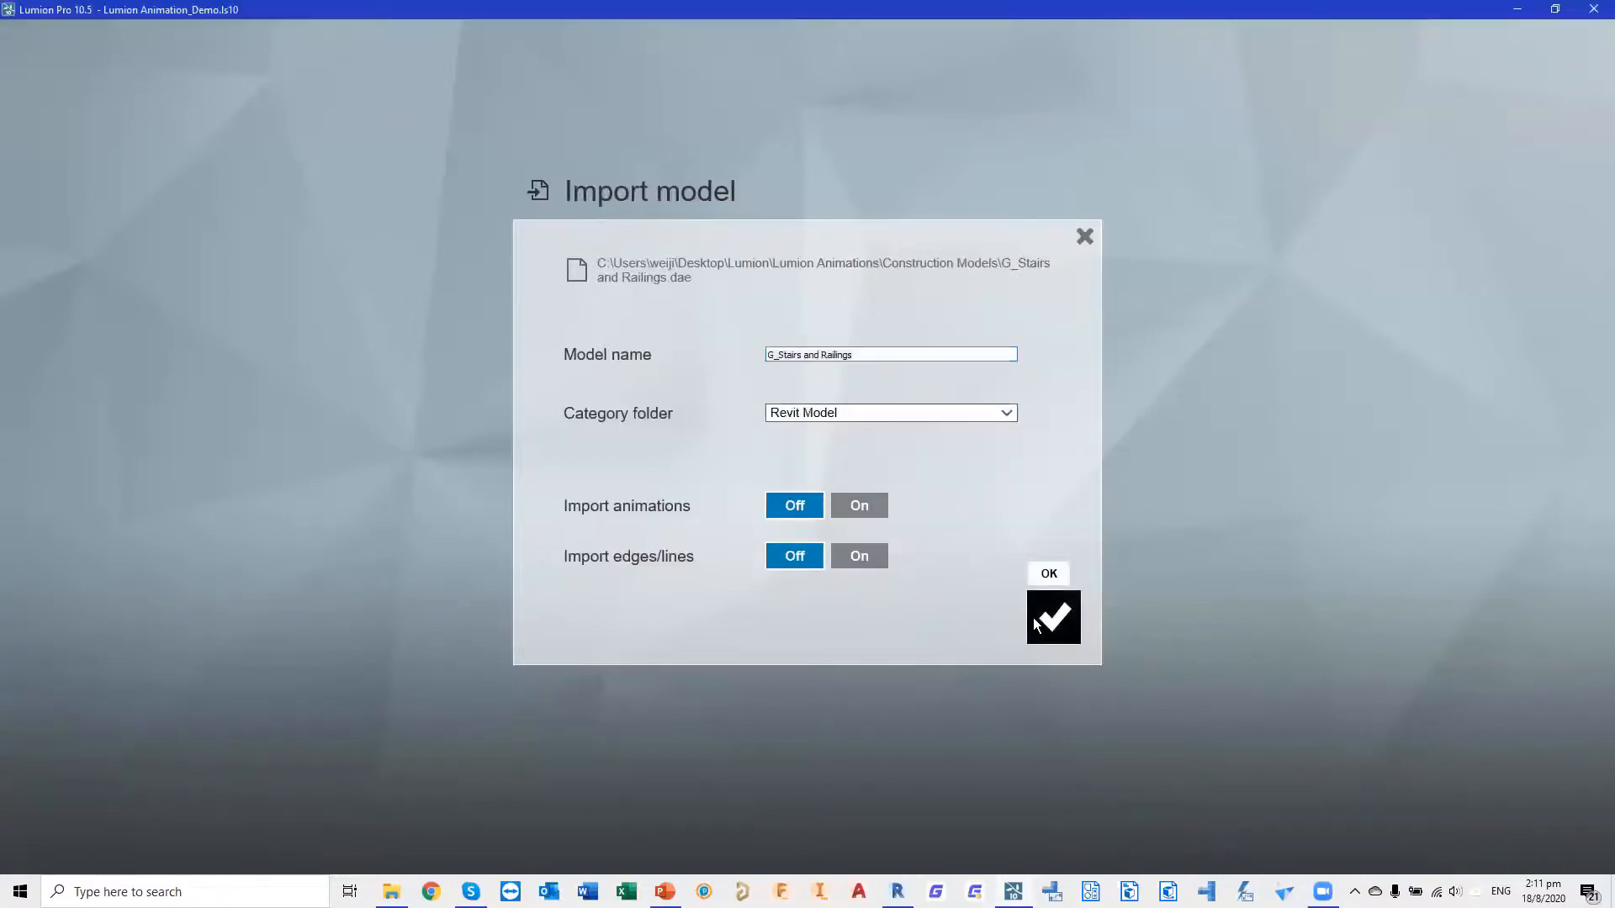
{"action": "left_click", "coordinate": [1052, 618]}
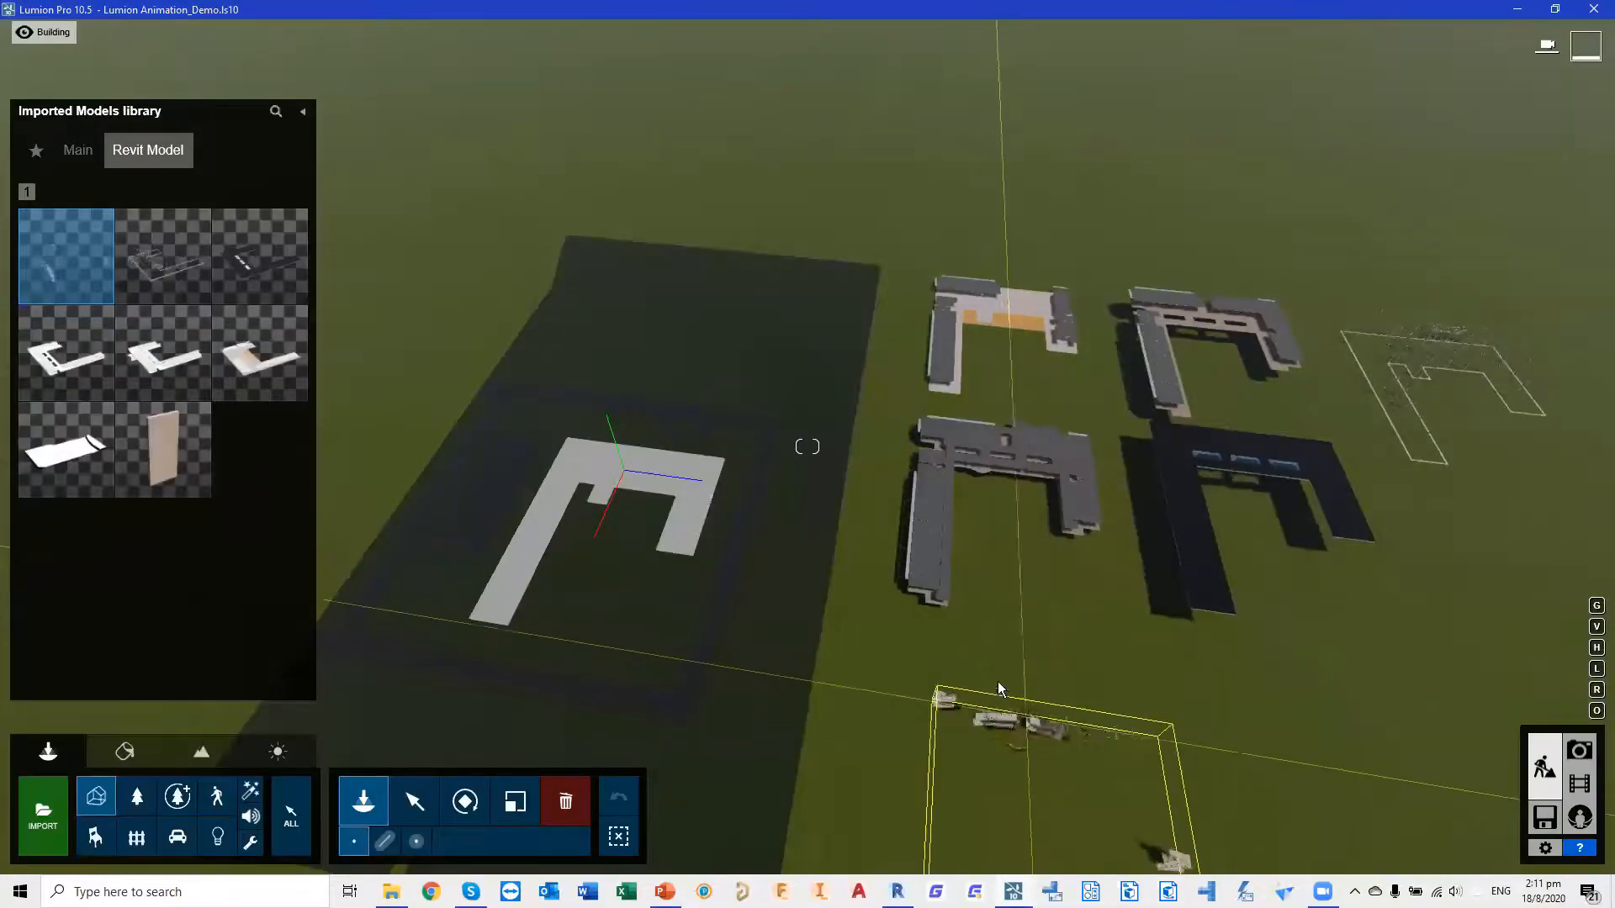
Import H_Doors_Windows_Furniture.dae into the Revit Model category folder and place it on the grass in front of the roofs
{"action": "left_click", "coordinate": [43, 812]}
{"action": "double_click", "coordinate": [266, 342]}
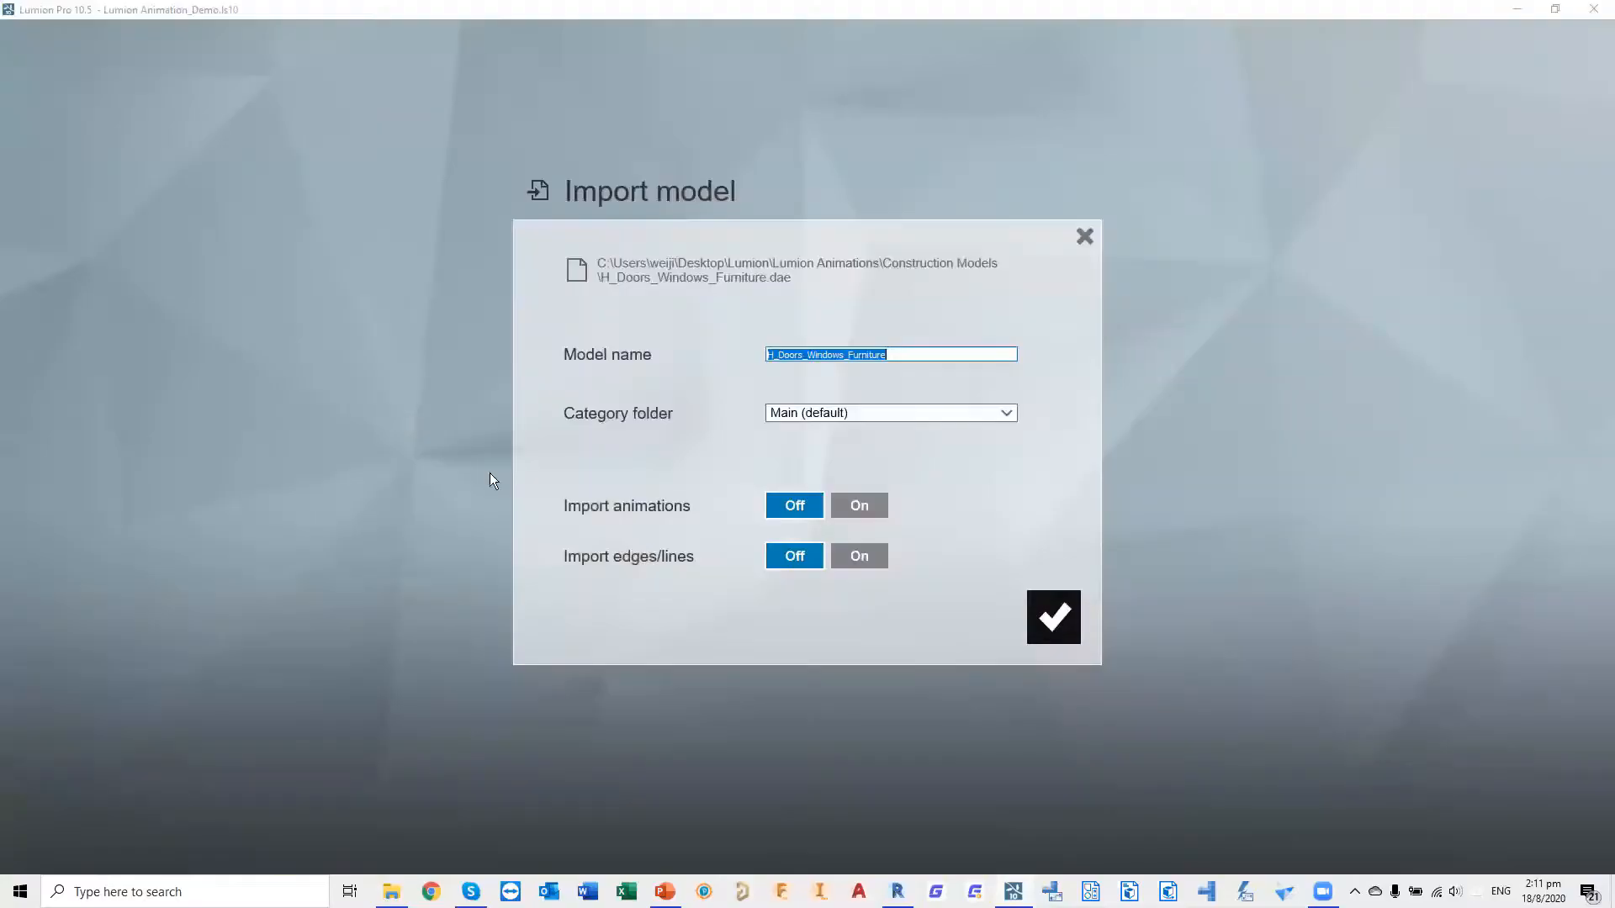
{"action": "left_click", "coordinate": [960, 415]}
{"action": "left_click", "coordinate": [862, 478]}
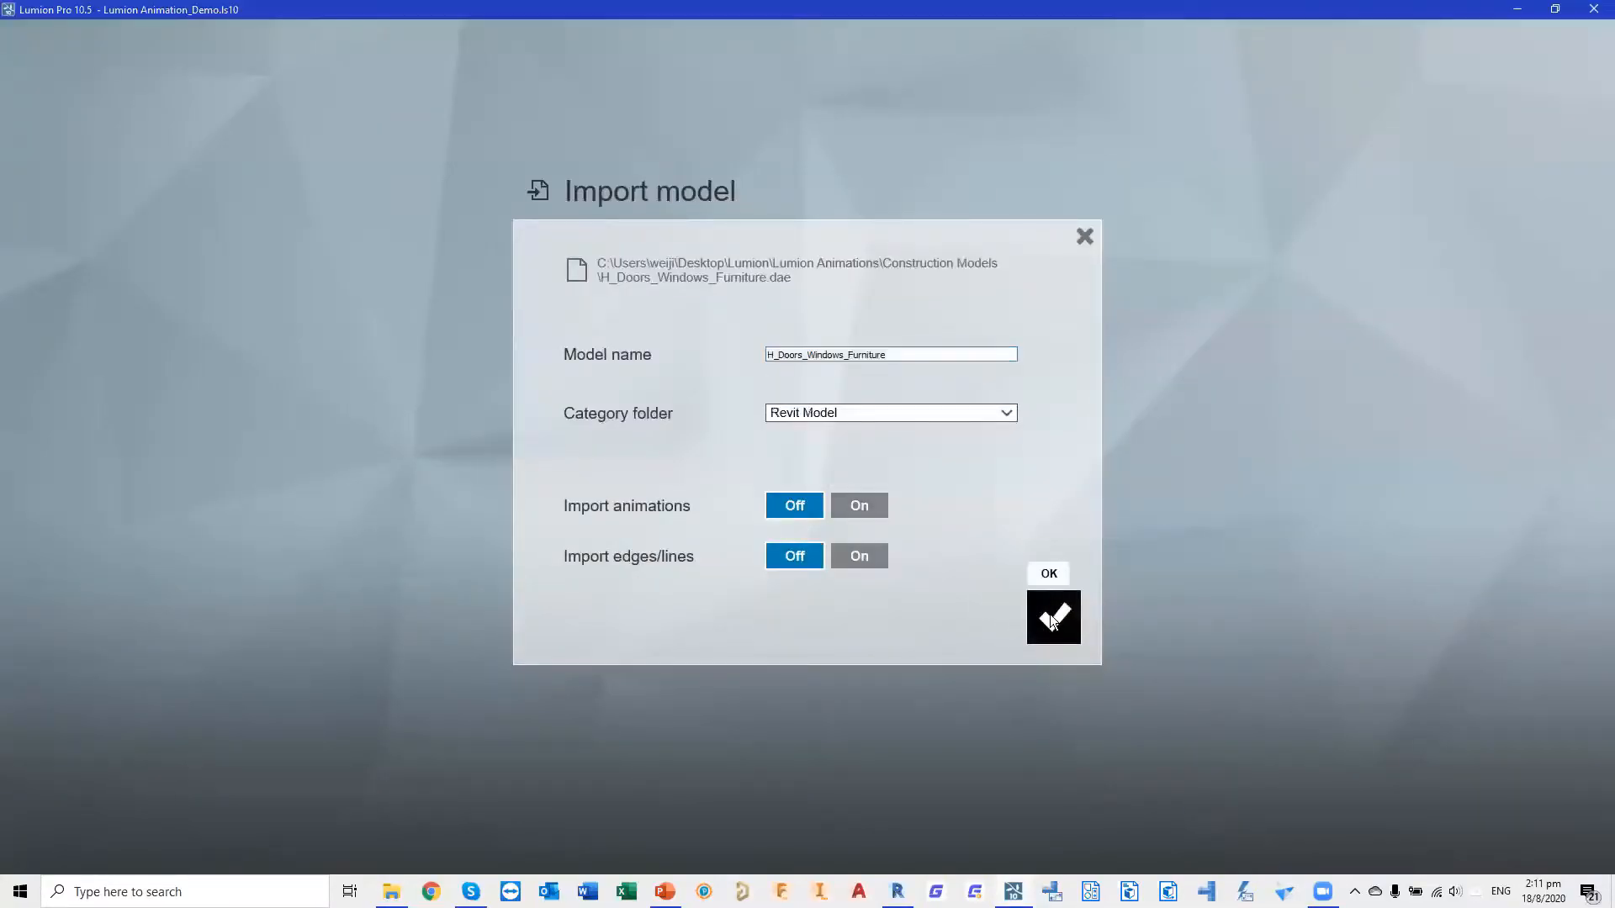
{"action": "left_click", "coordinate": [1053, 616]}
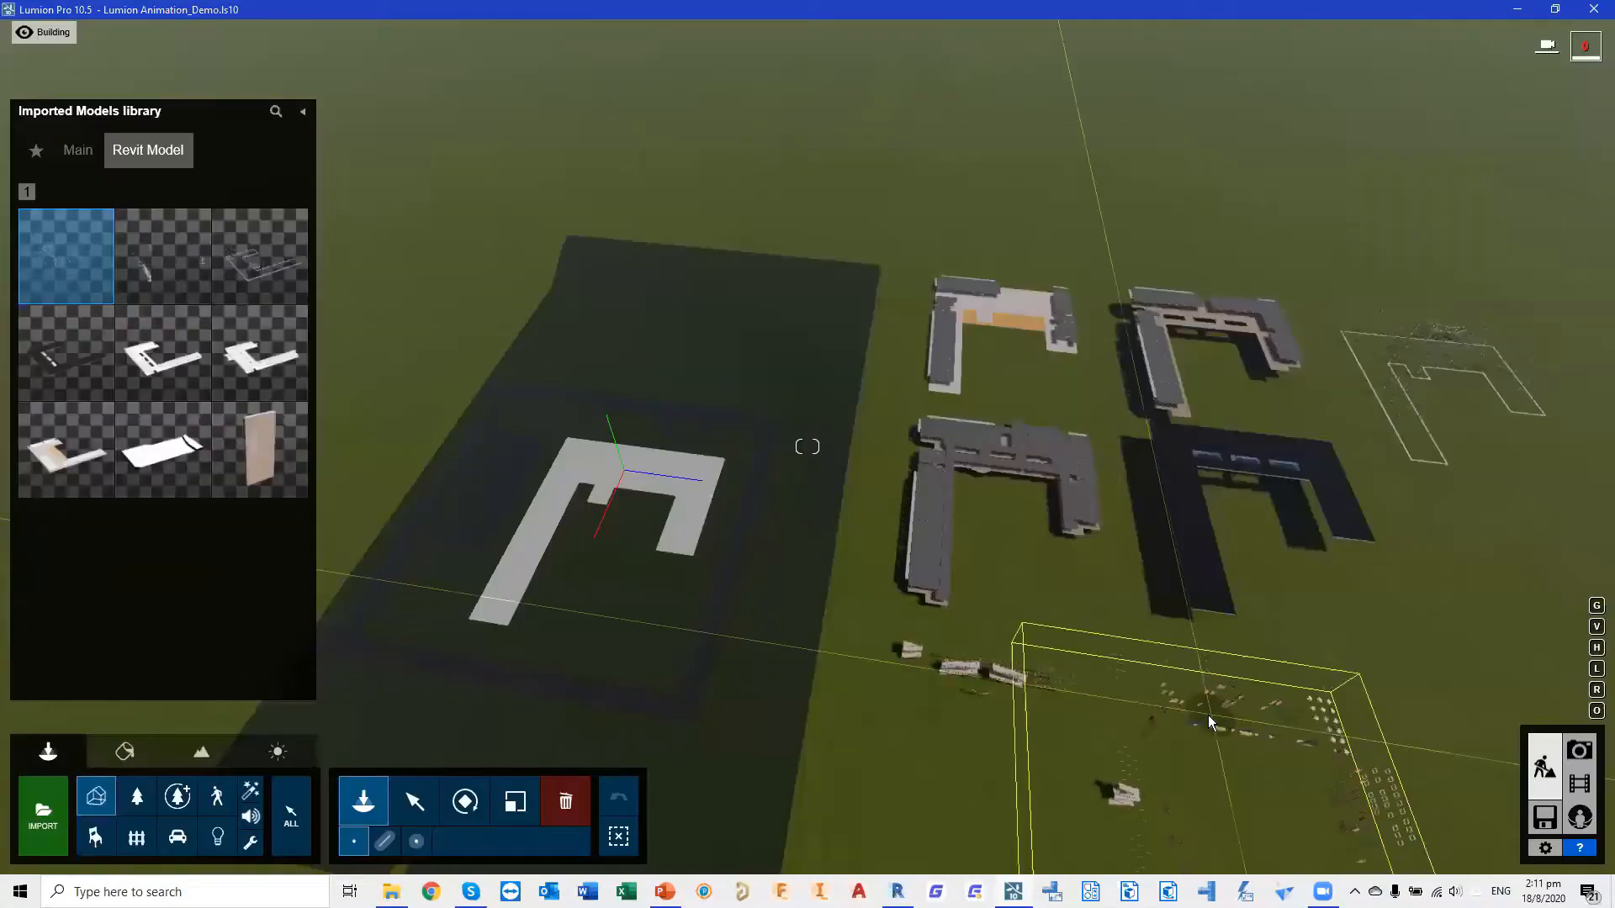
{"action": "left_click", "coordinate": [1294, 668]}
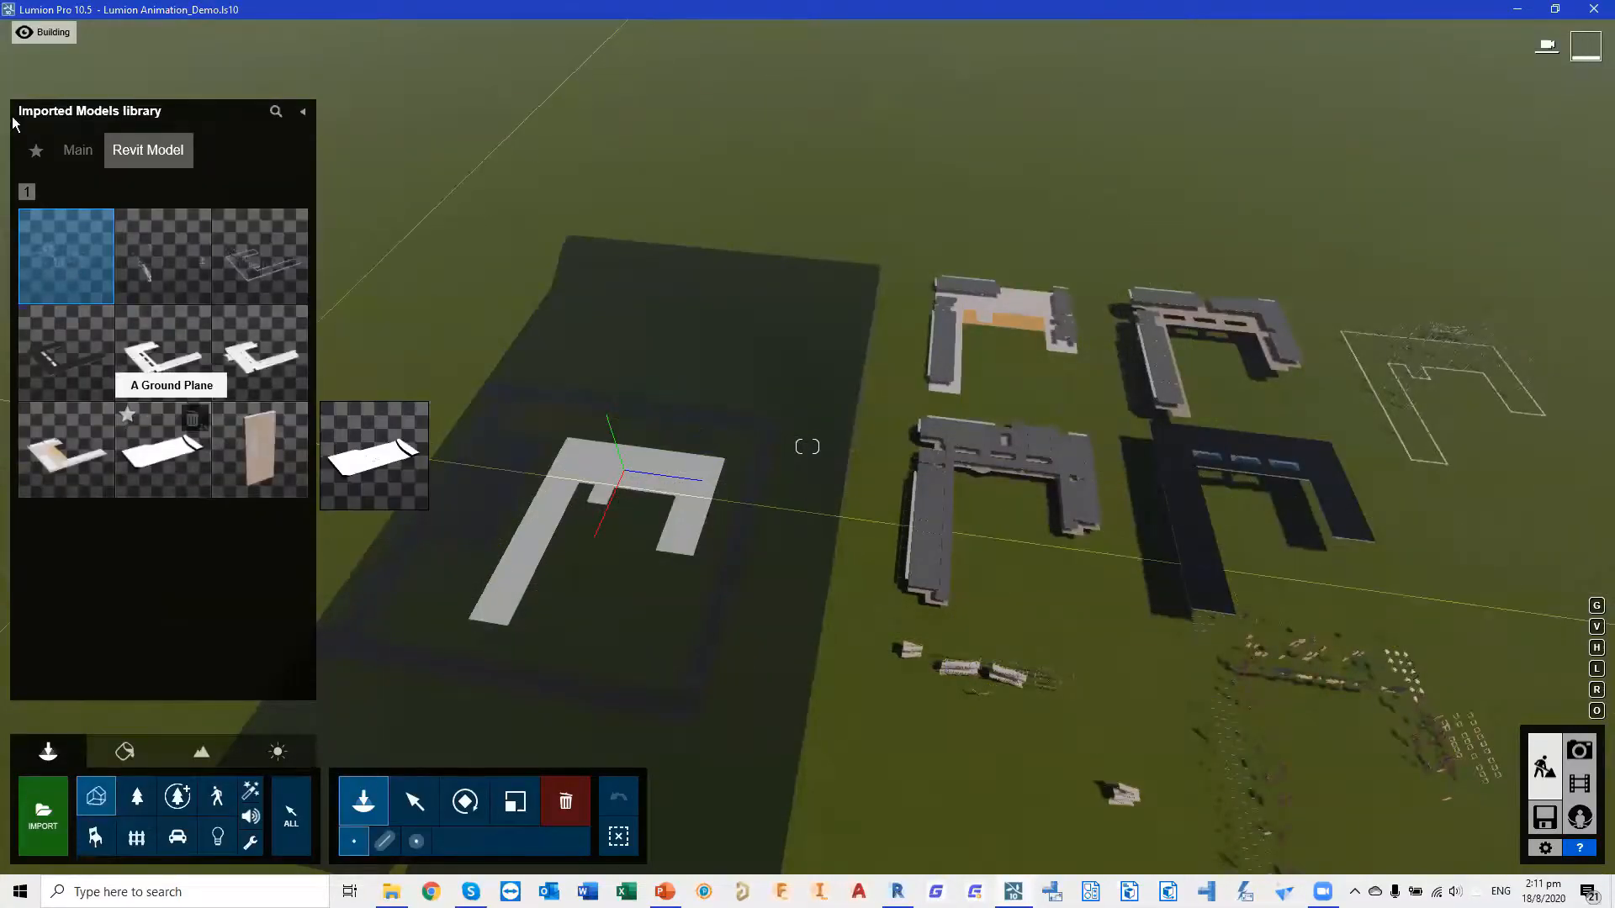
Import I_Walls.dae into the Revit Model category folder and place it beside the roofs, in front of the structure
{"action": "double_click", "coordinate": [261, 355]}
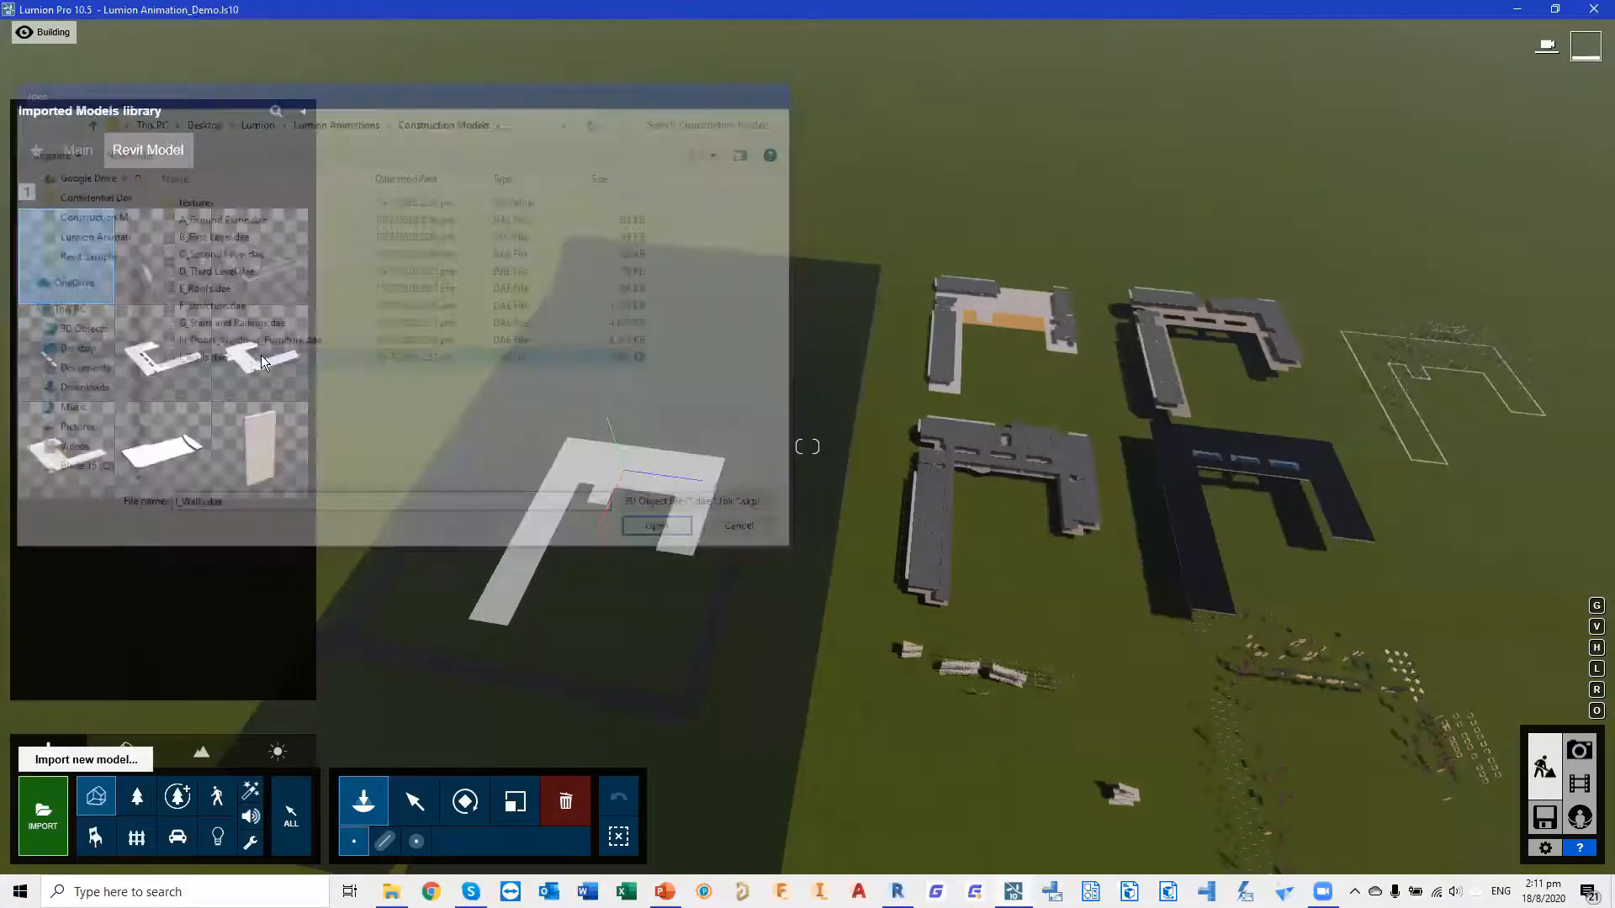
{"action": "left_click", "coordinate": [833, 414]}
{"action": "left_click", "coordinate": [836, 476]}
{"action": "left_click", "coordinate": [1054, 618]}
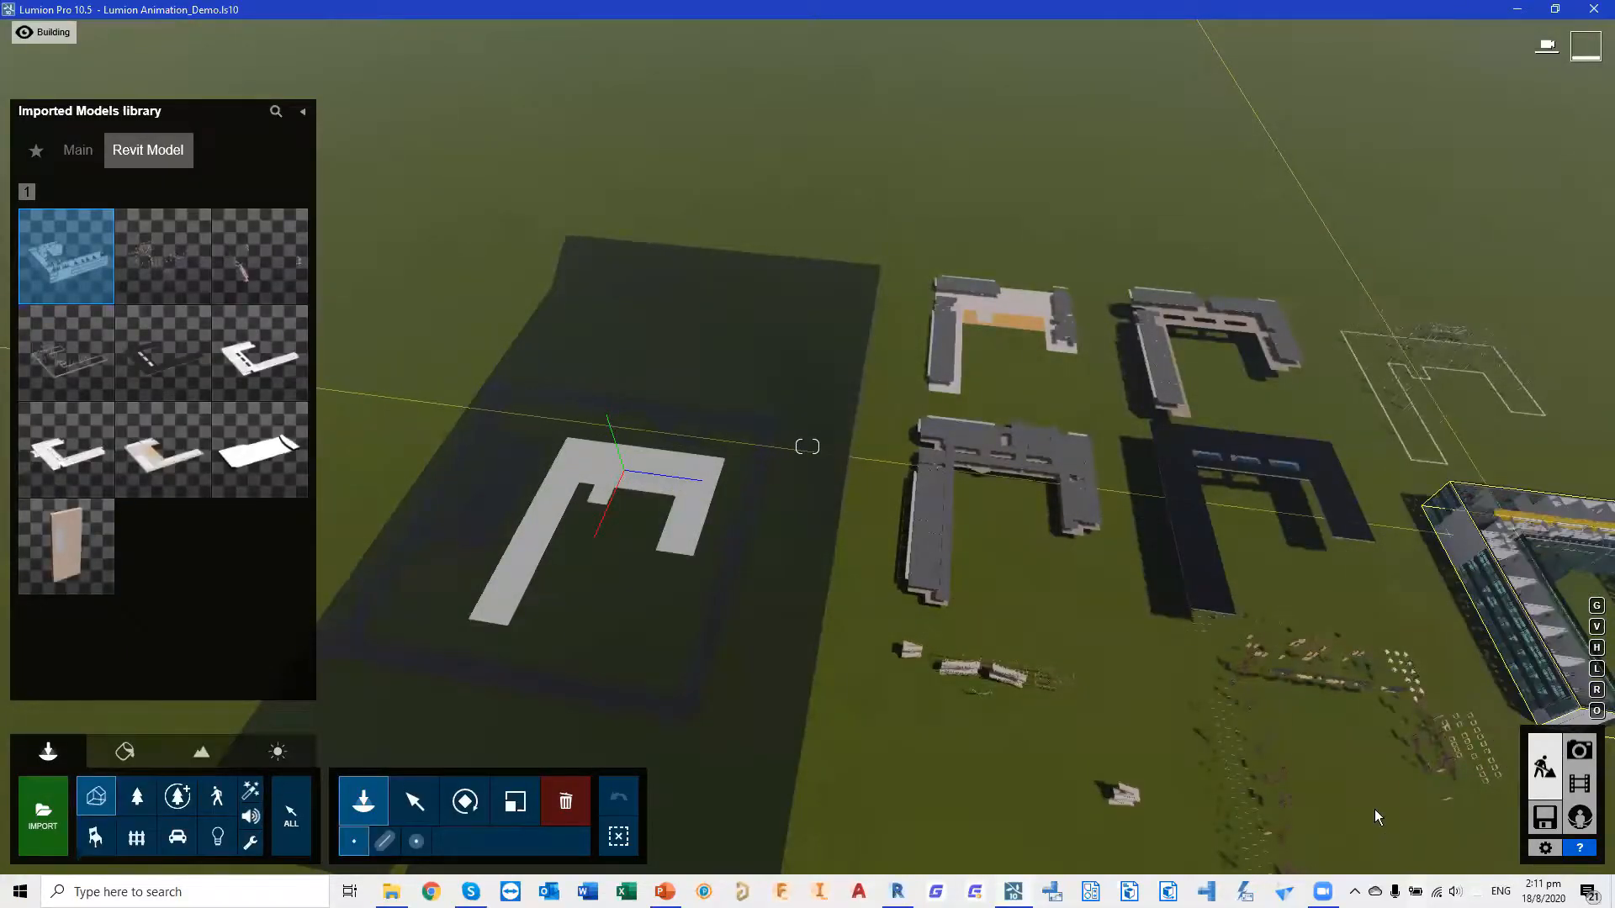
{"action": "right_click_drag", "start_coordinate": [1170, 656], "coordinate": [1233, 683]}
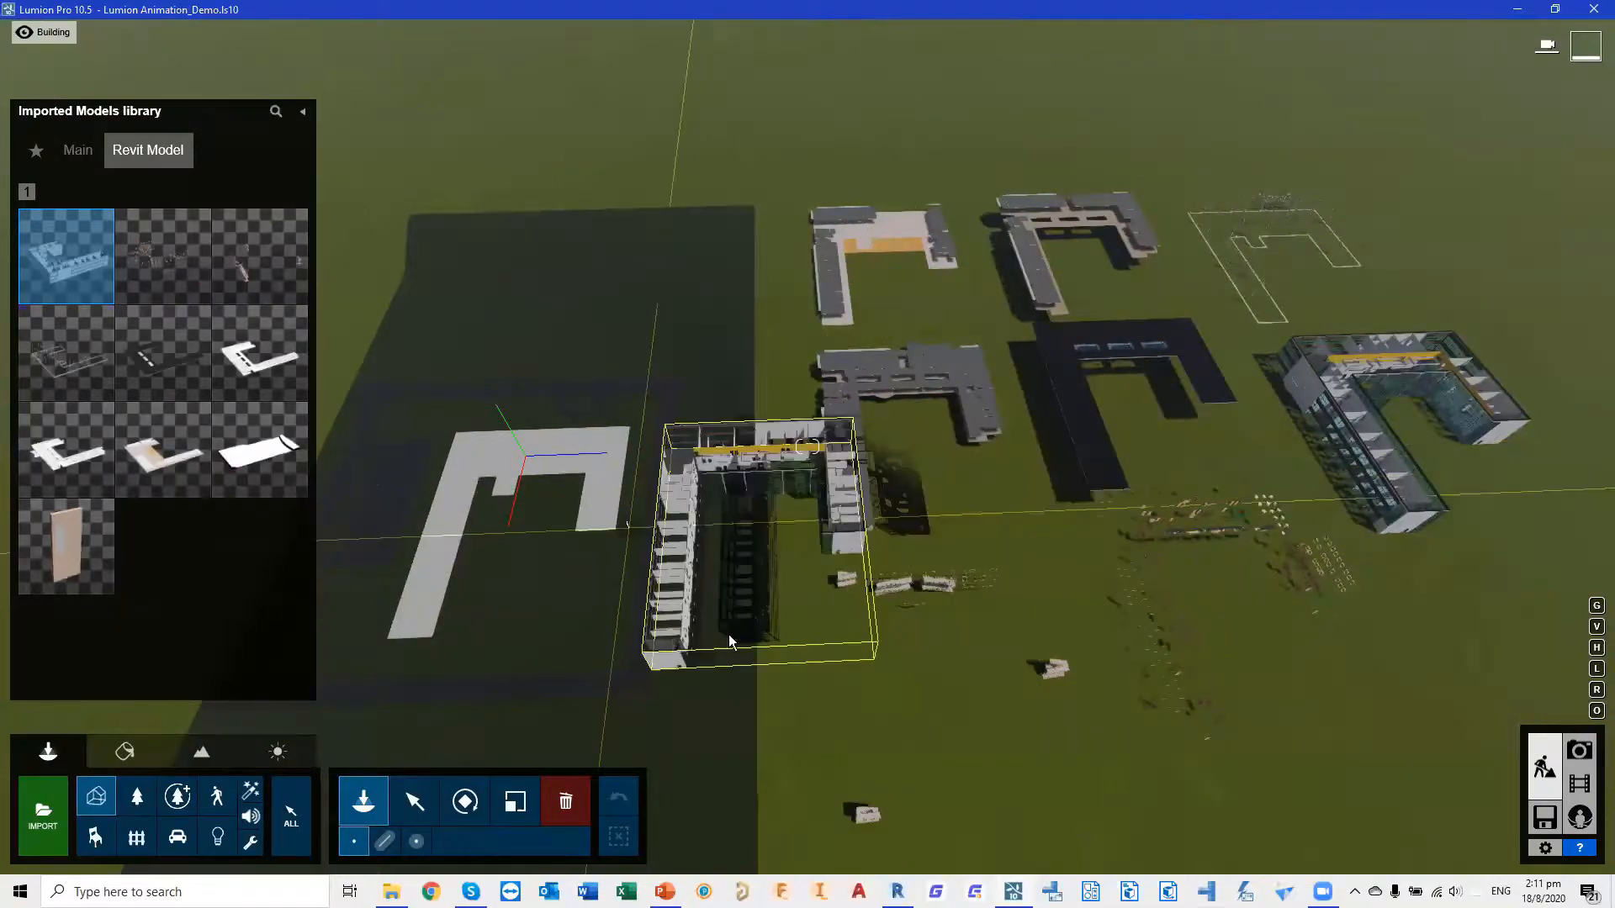
Select the ground plane first, add all the other imported models, align them to the ground plane's position, and clear the selection
{"action": "left_click", "coordinate": [414, 801]}
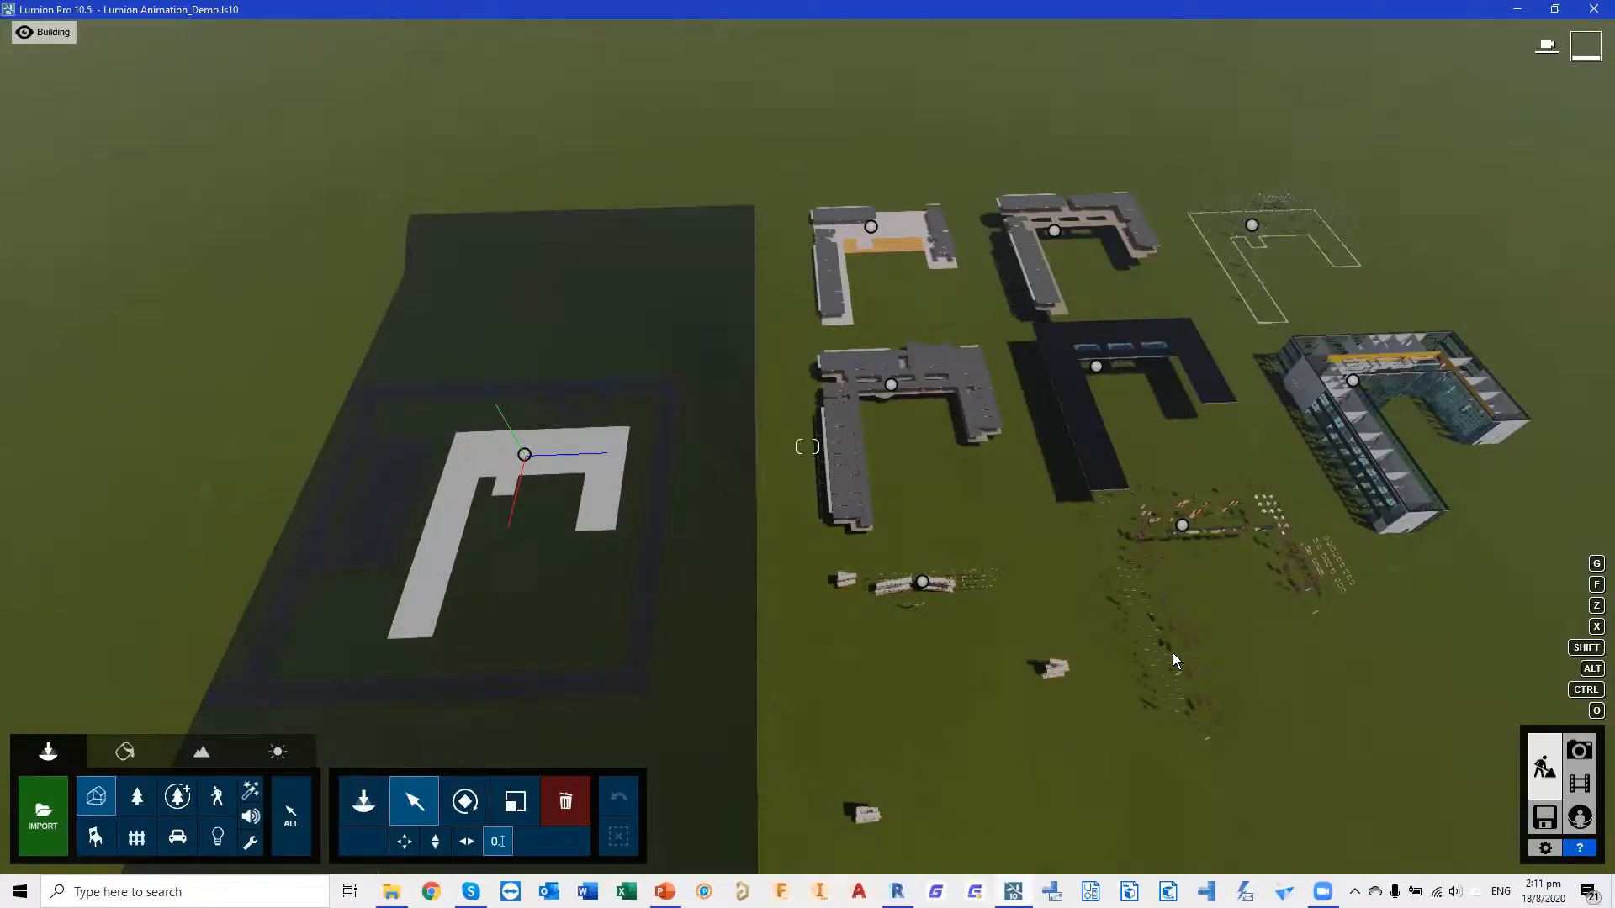
{"action": "left_click", "coordinate": [524, 455]}
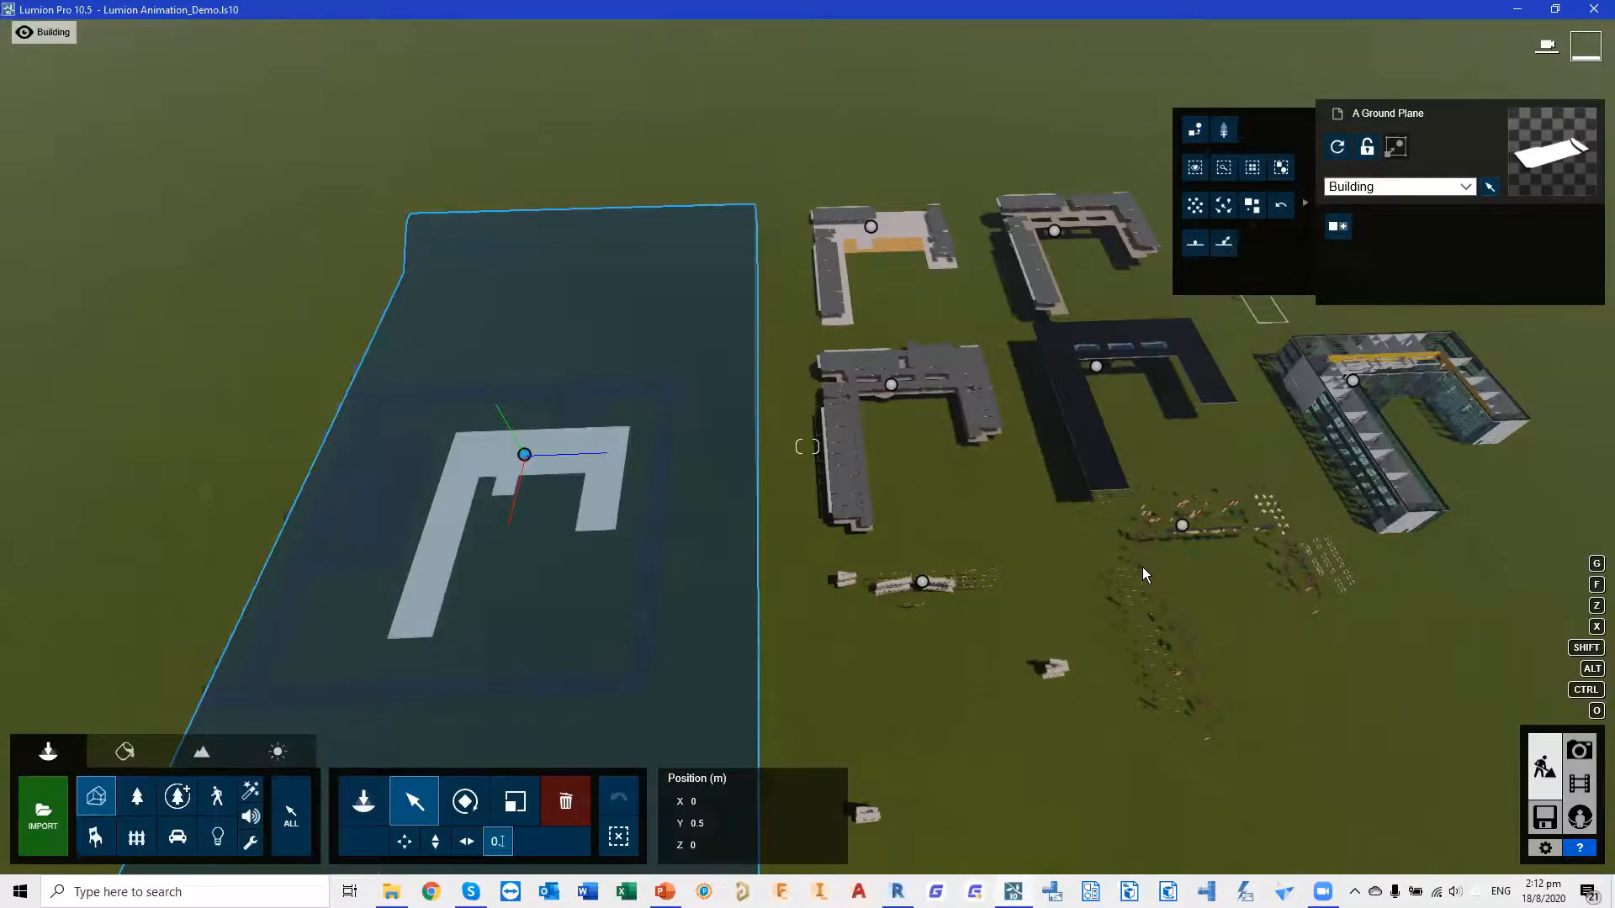
{"action": "key", "text": "d"}
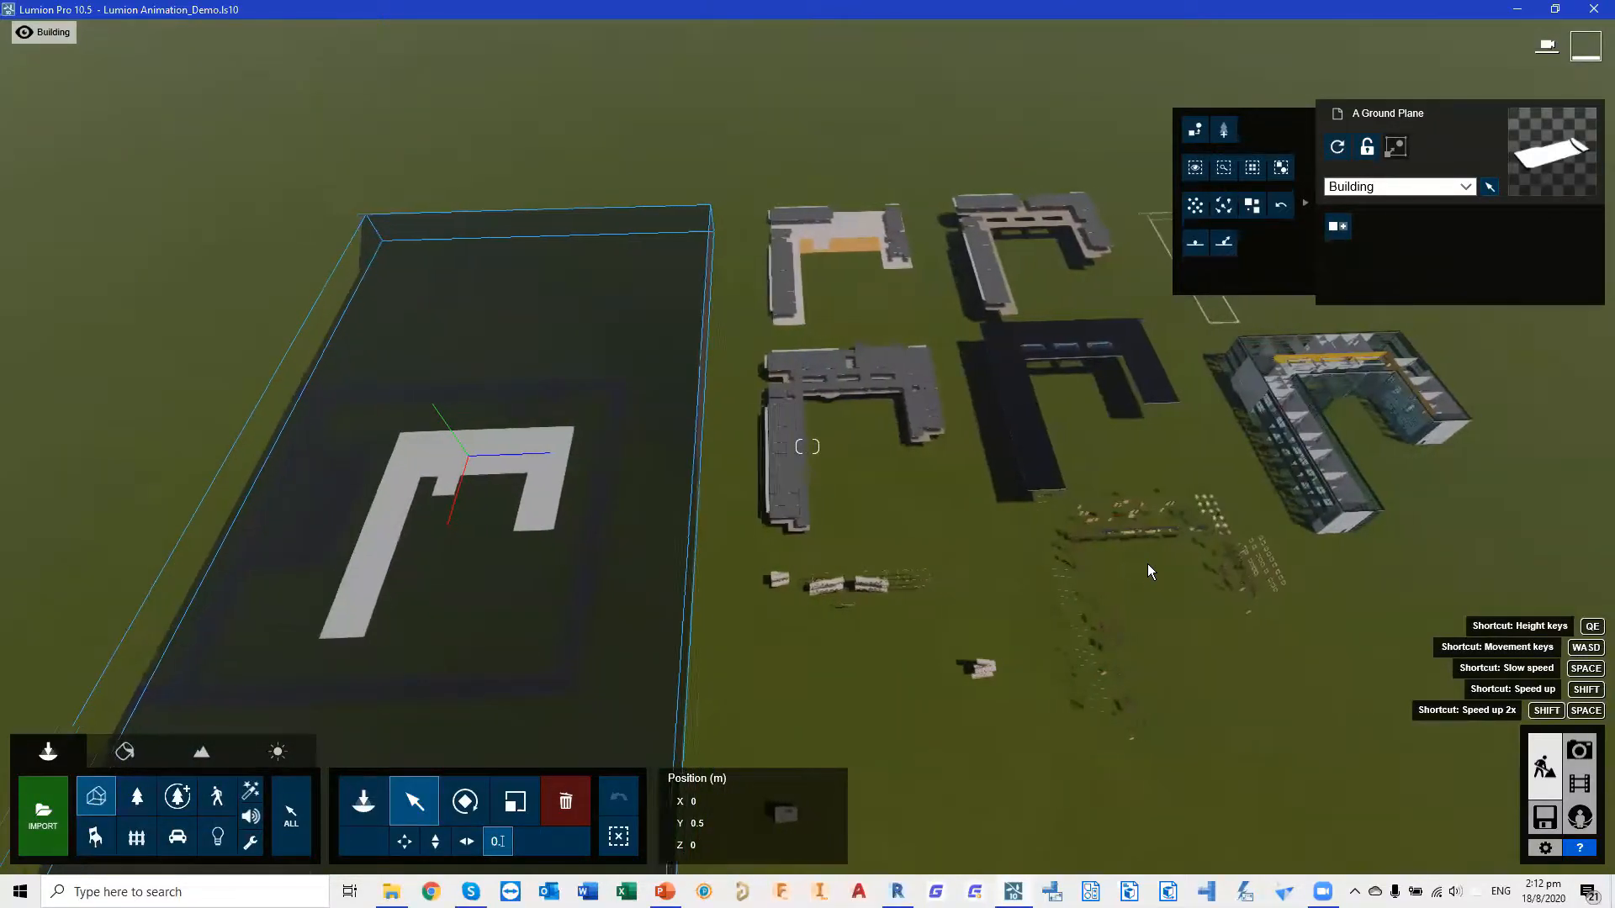
{"action": "key", "text": "d"}
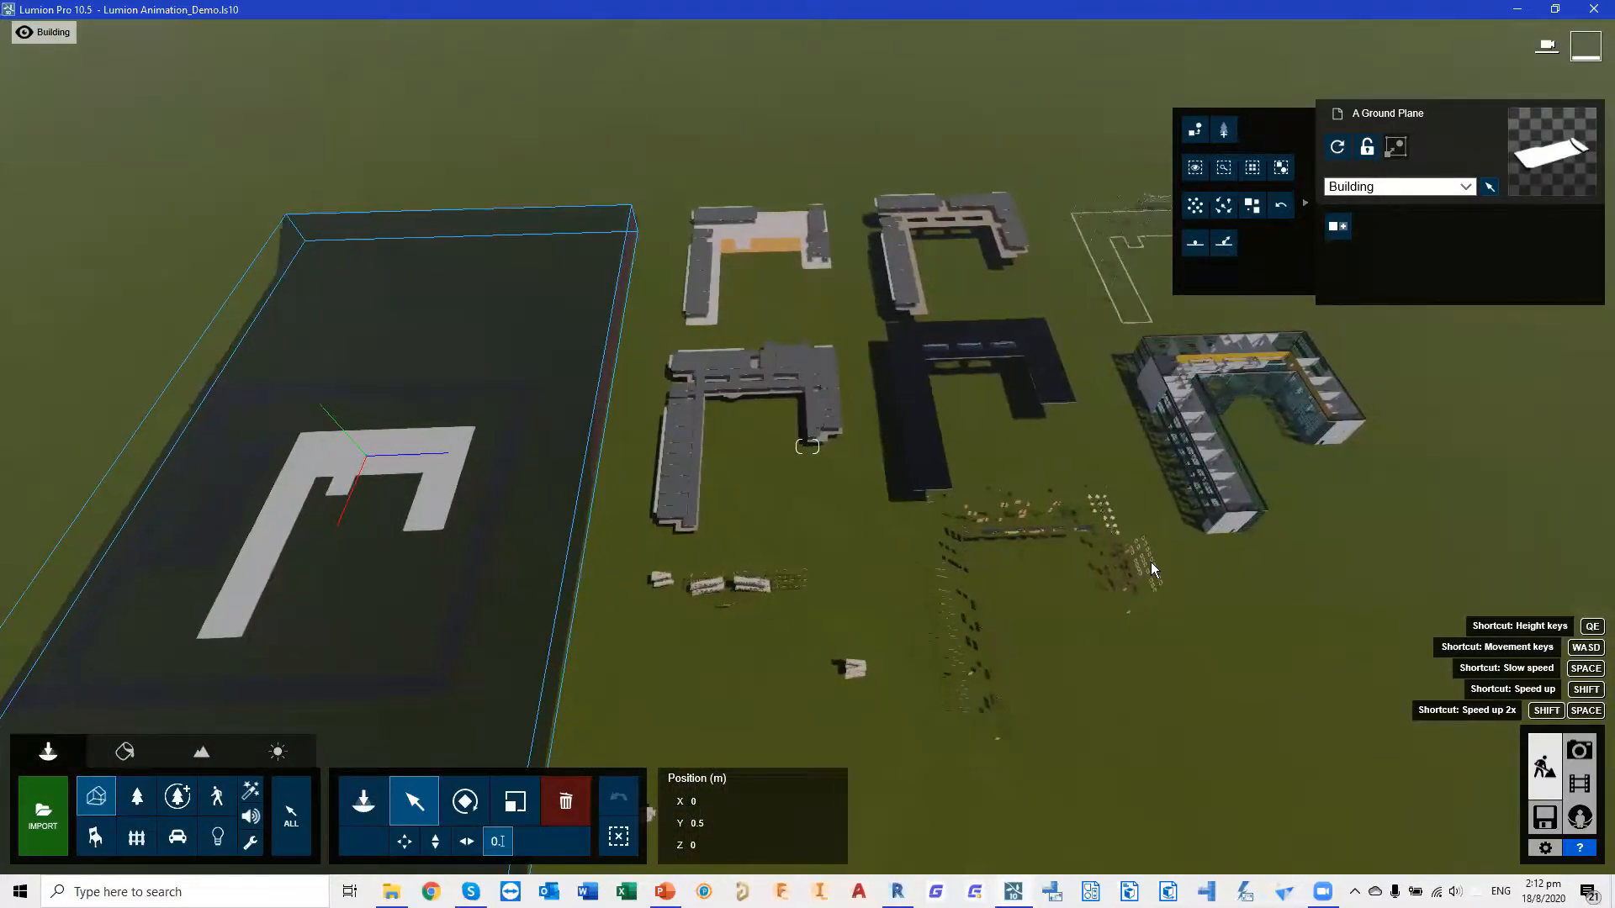
{"action": "key", "text": "d"}
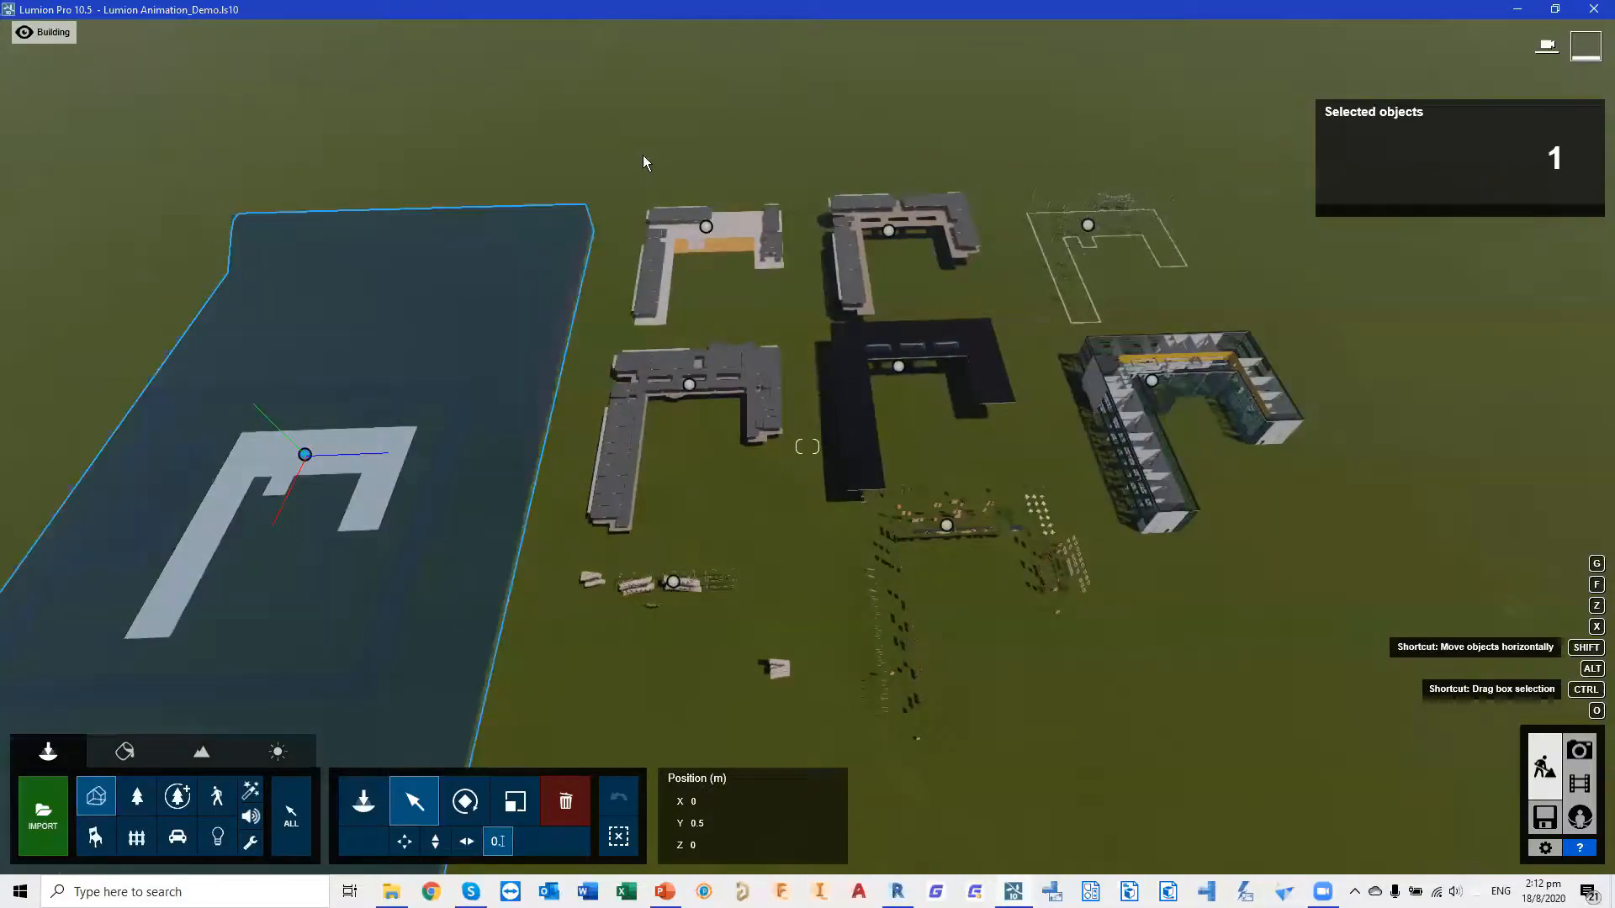
{"action": "left_click_drag", "start_coordinate": [604, 134], "coordinate": [1280, 736], "text": "ctrl"}
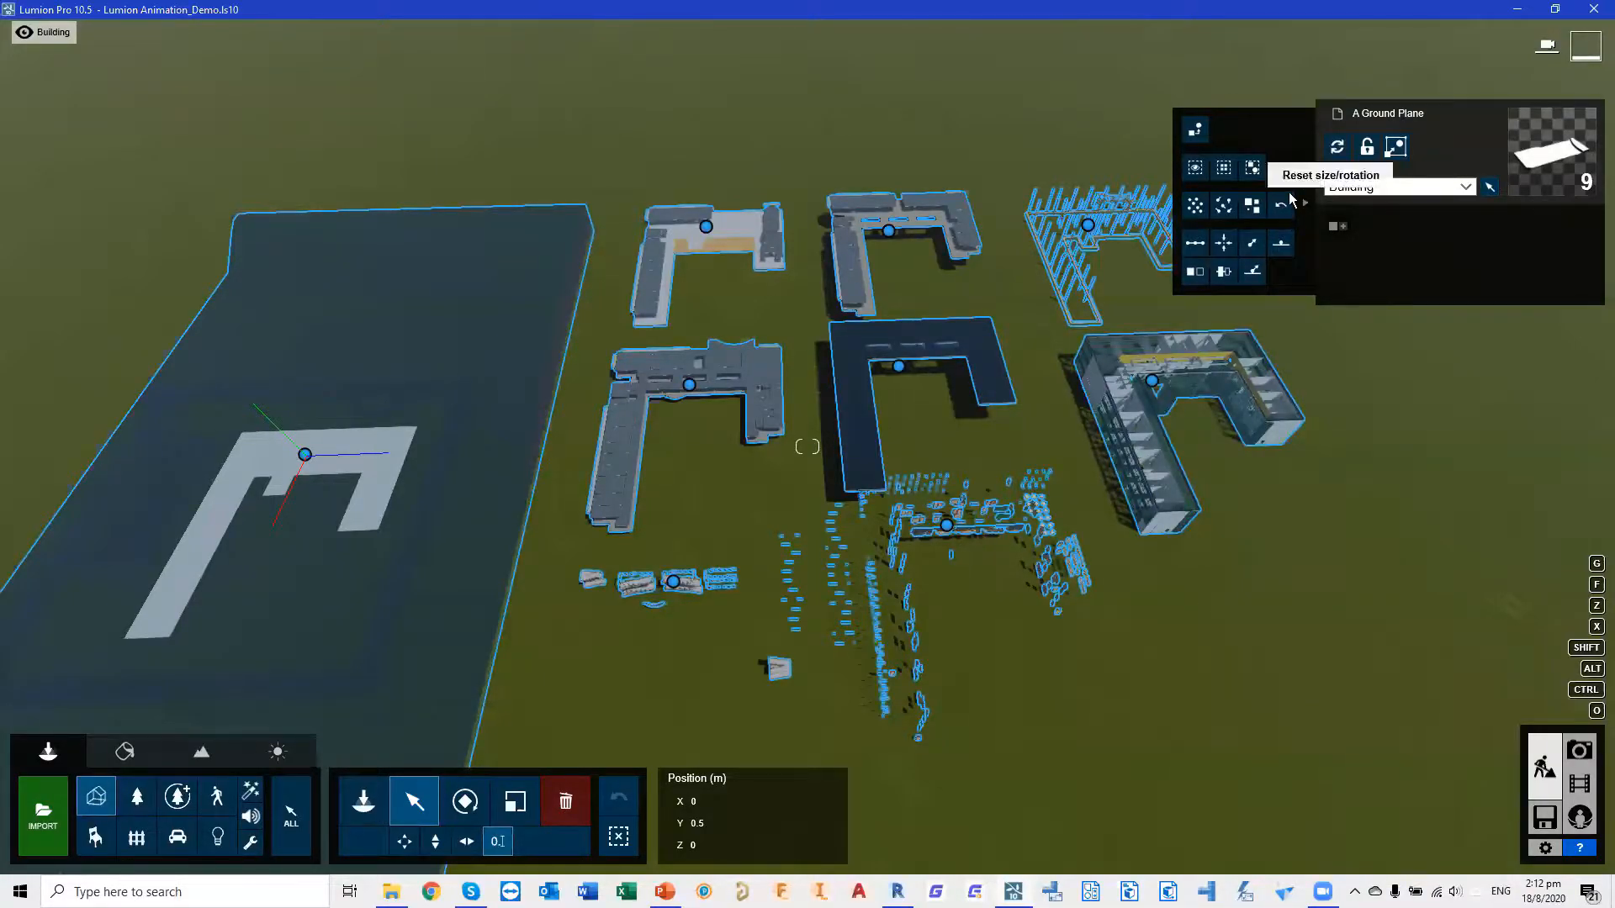
{"action": "left_click", "coordinate": [1223, 245]}
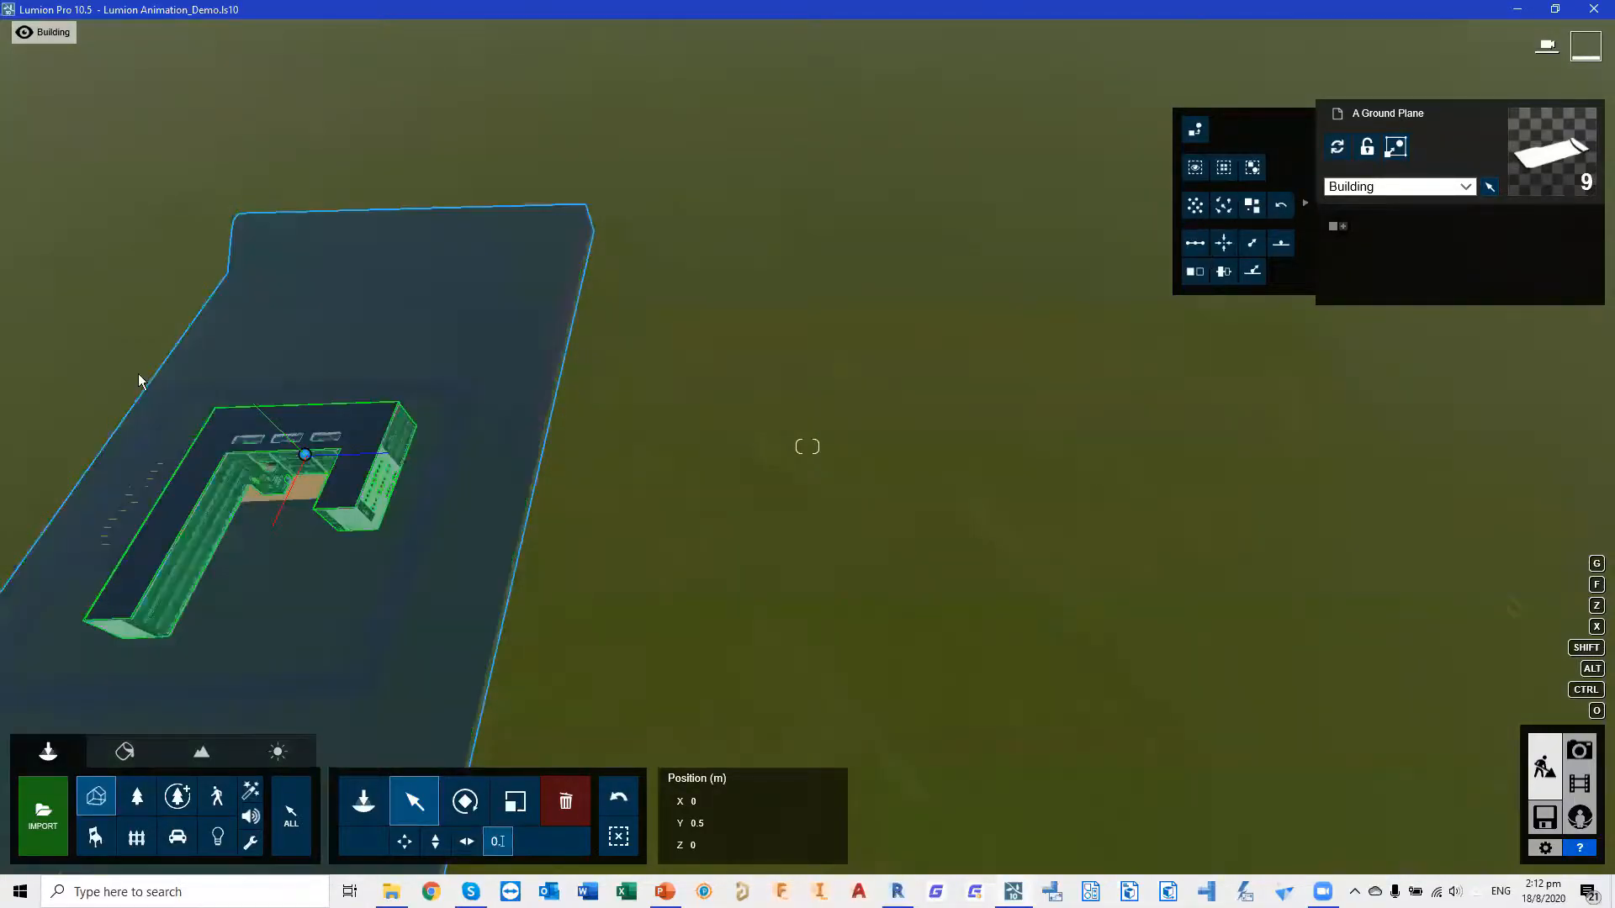
{"action": "left_click", "coordinate": [621, 836]}
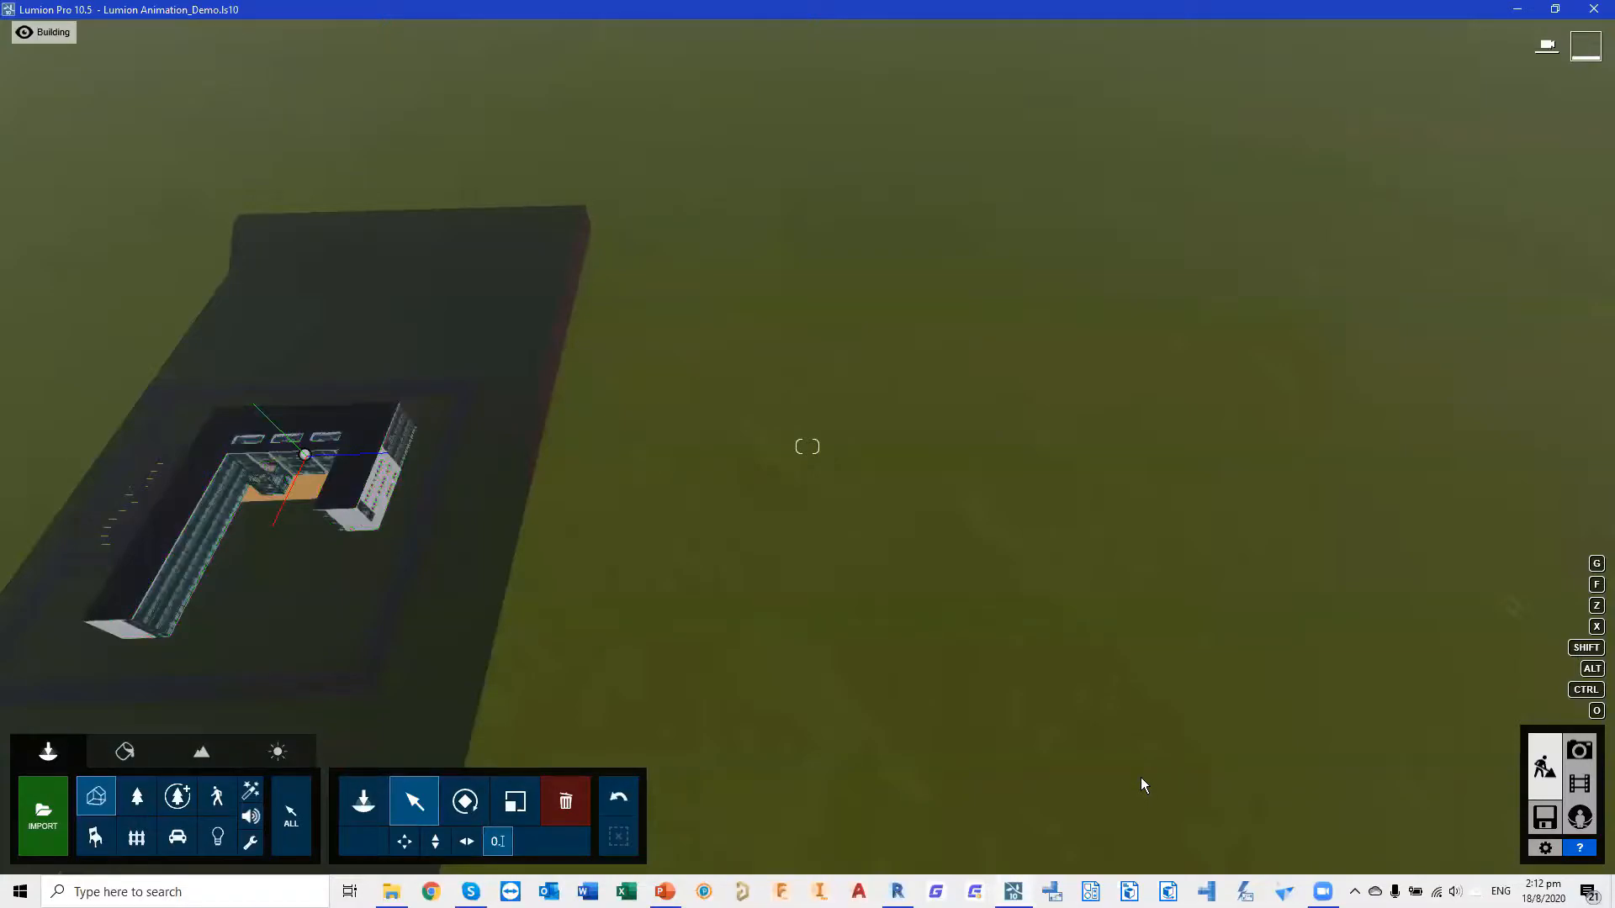
Frame the assembled building from its courtyard side and start recording a clip in the first movie slot
{"action": "right_click_drag", "start_coordinate": [1077, 714], "coordinate": [883, 673]}
{"action": "right_click_drag", "start_coordinate": [551, 586], "coordinate": [557, 578]}
{"action": "scroll", "coordinate": [594, 597], "scroll_direction": "up", "scroll_amount": 10}
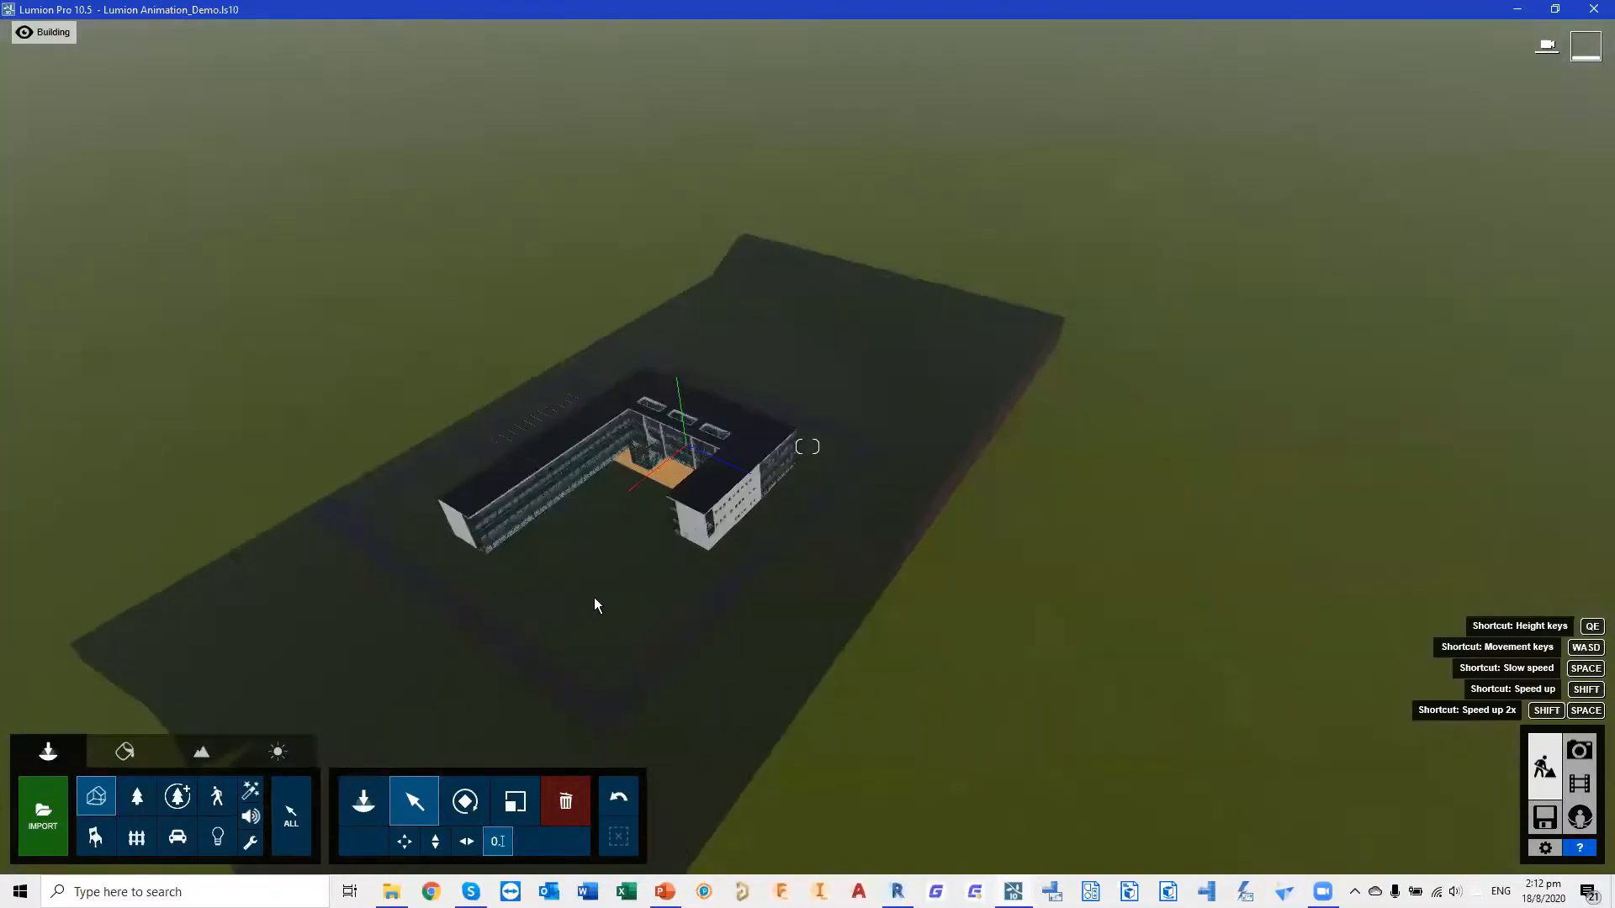
{"action": "scroll", "coordinate": [604, 579], "scroll_direction": "down", "scroll_amount": 5}
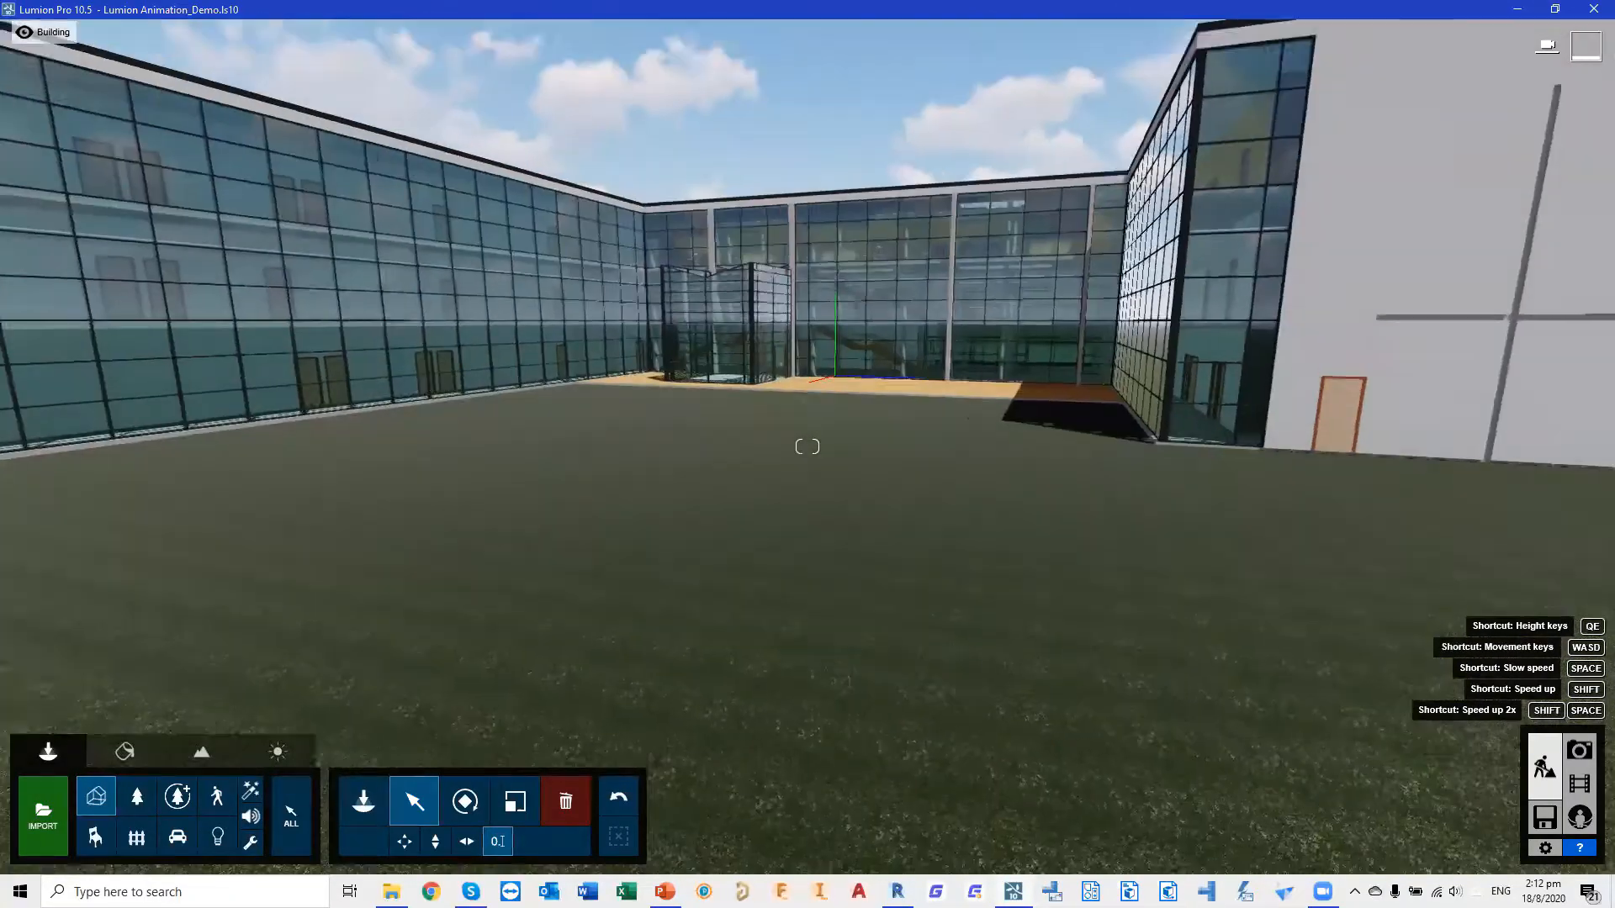
{"action": "scroll", "coordinate": [598, 581], "scroll_direction": "down", "scroll_amount": 8}
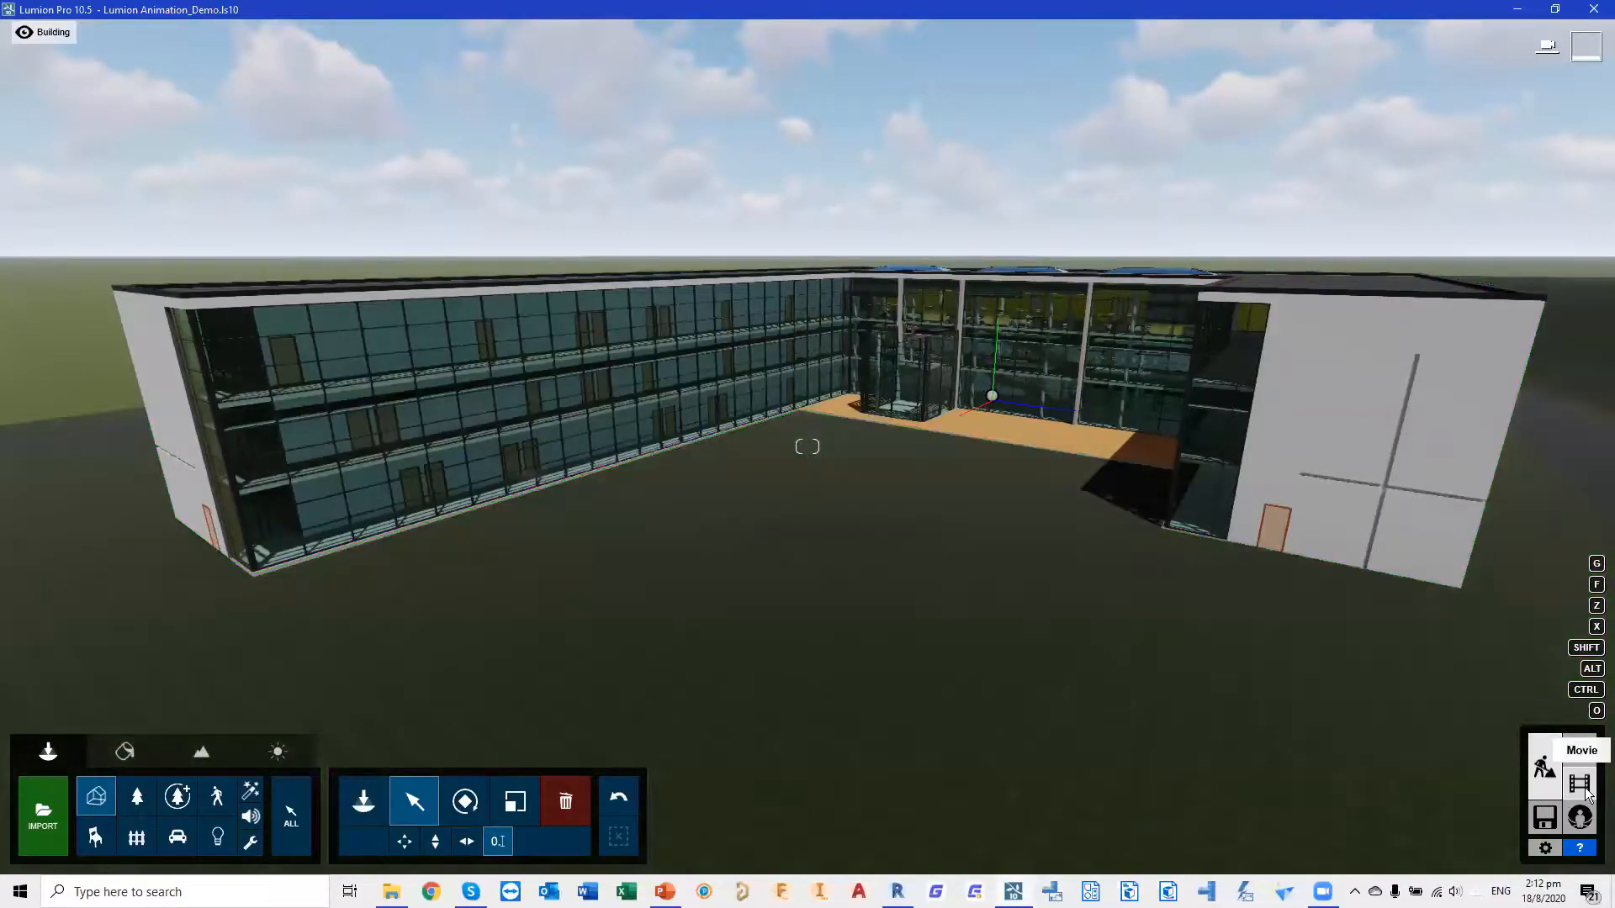
{"action": "left_click", "coordinate": [1580, 785]}
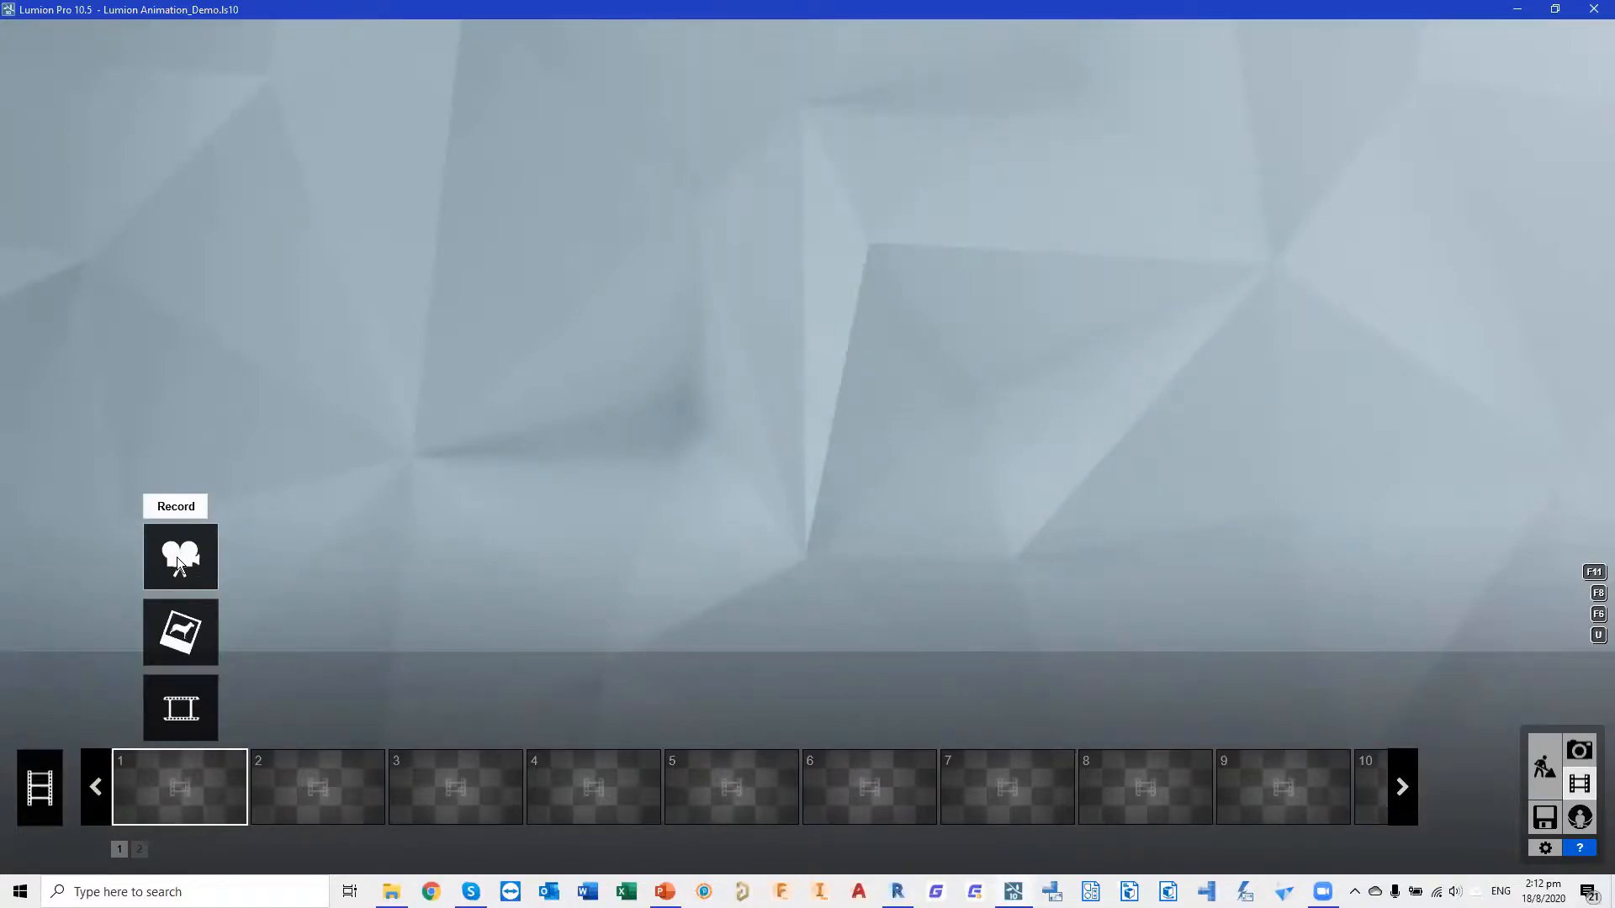
{"action": "left_click", "coordinate": [176, 557]}
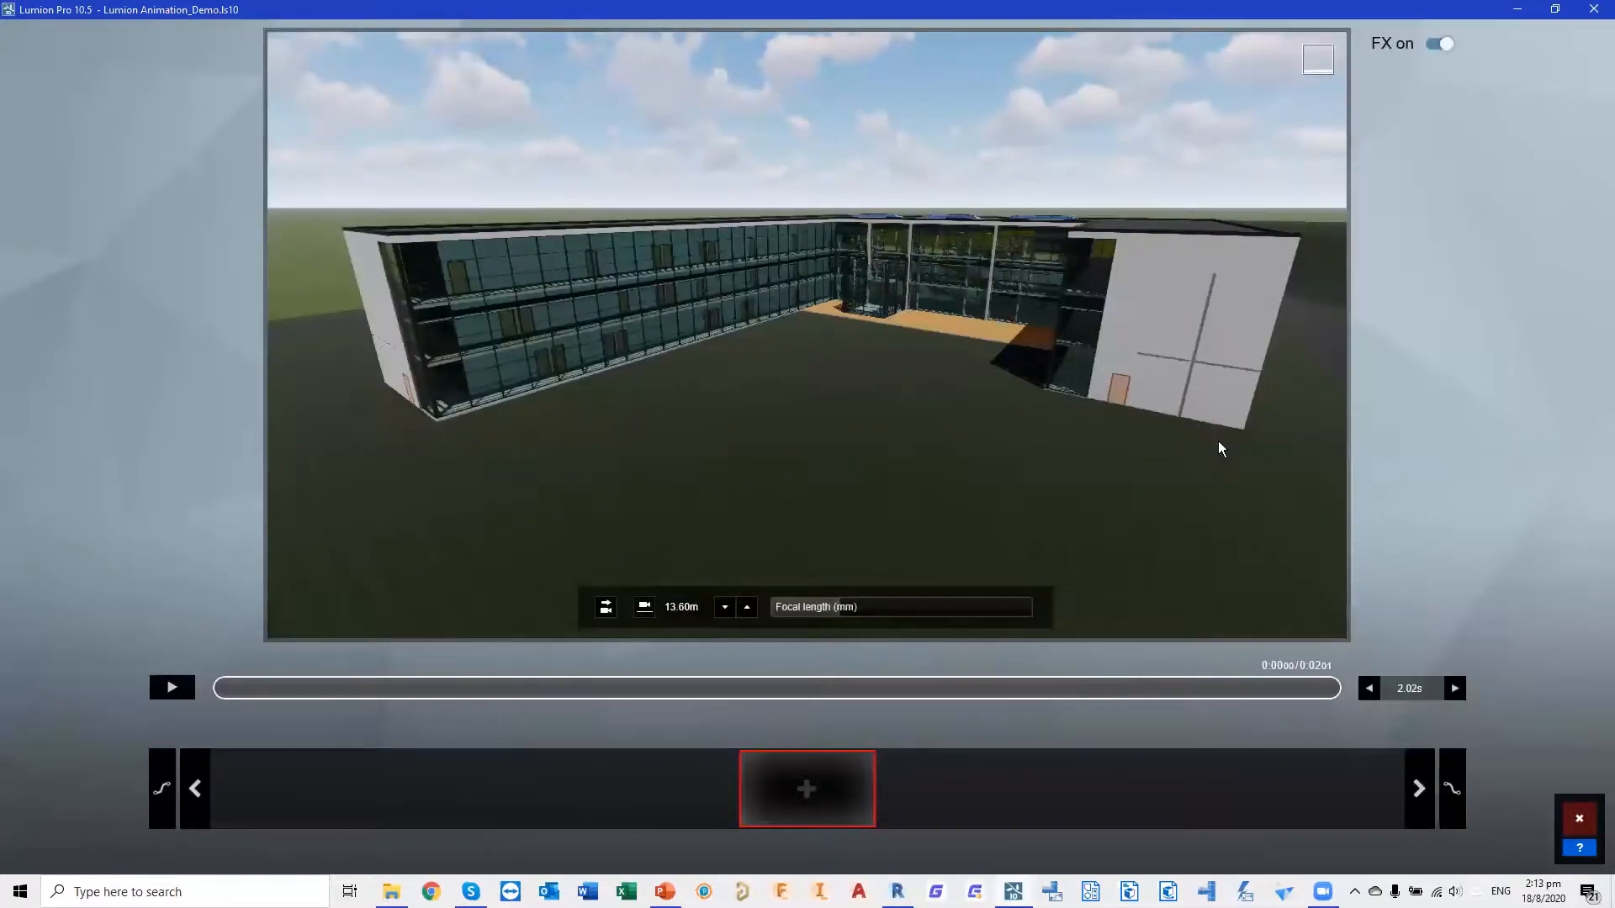
Capture a single camera keyframe showing the whole building and save it as a 10-second clip
{"action": "right_click_drag", "start_coordinate": [1095, 438], "coordinate": [1047, 416]}
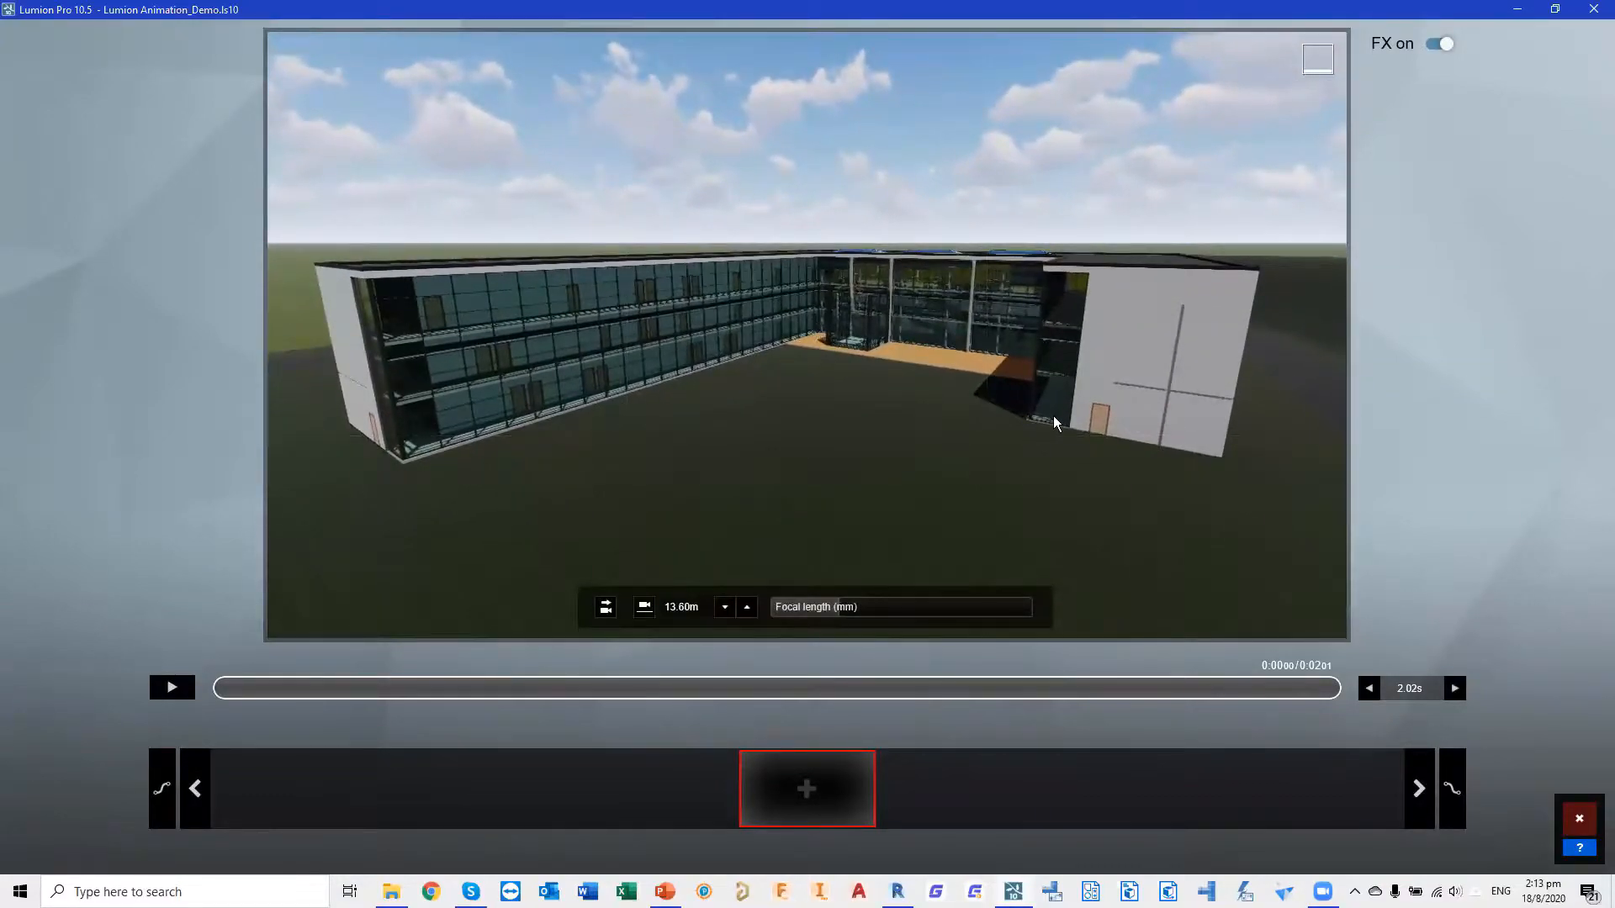
{"action": "scroll", "coordinate": [1054, 420], "scroll_direction": "up", "scroll_amount": 3}
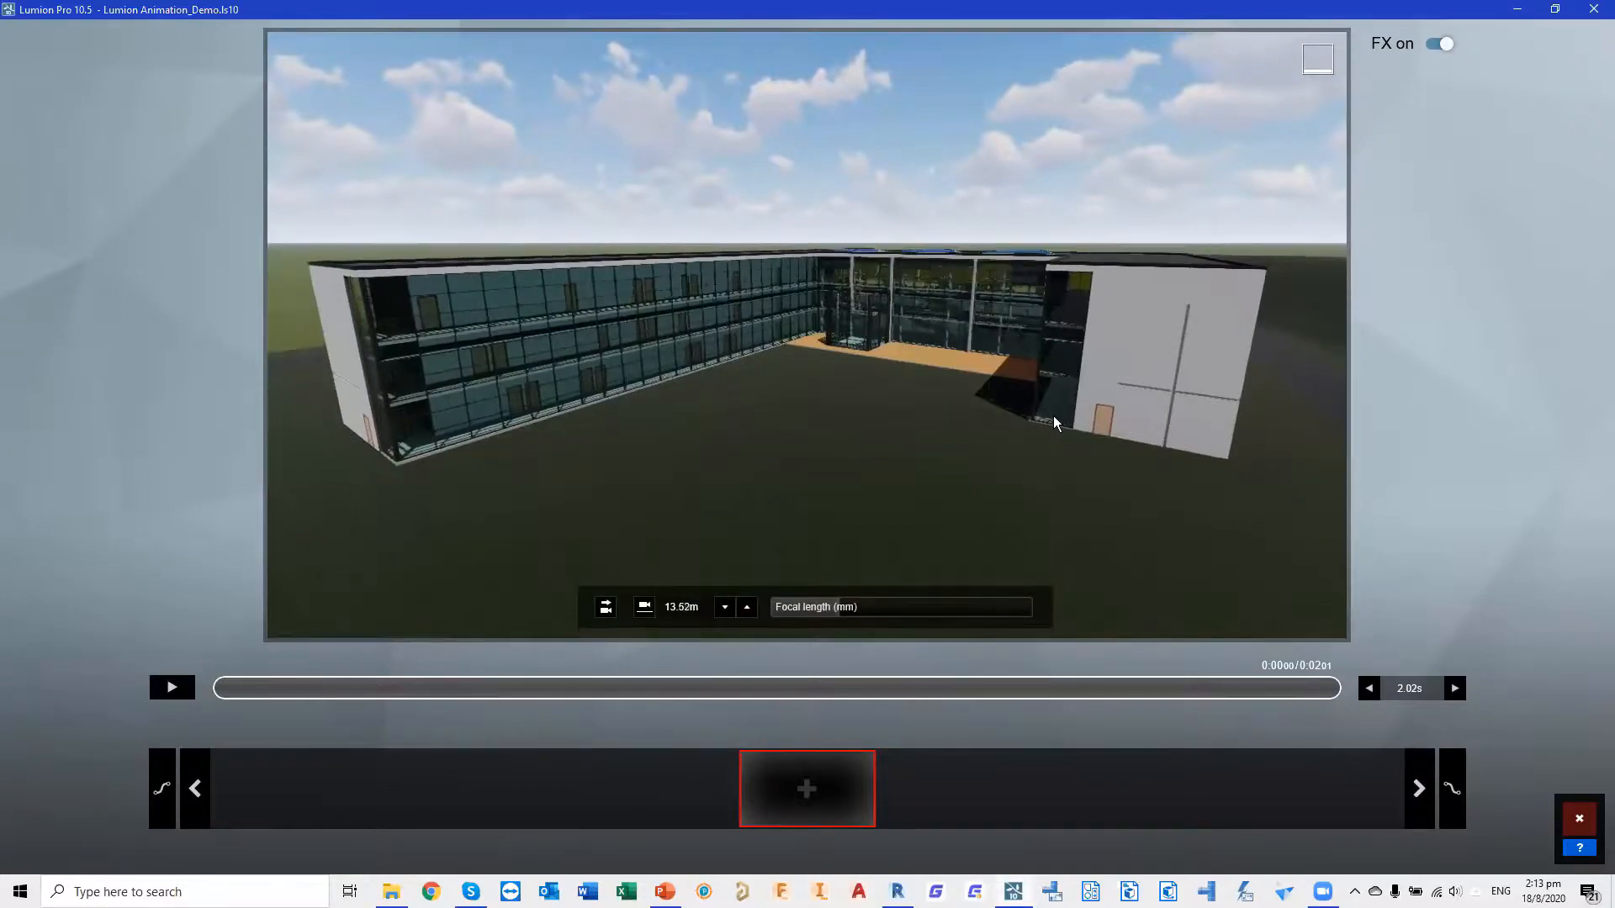
{"action": "mouse_move", "coordinate": [1054, 421]}
{"action": "right_mouse_down"}
{"action": "mouse_move", "coordinate": [1040, 401]}
{"action": "mouse_move", "coordinate": [1060, 401]}
{"action": "mouse_move", "coordinate": [1043, 400]}
{"action": "right_mouse_up"}
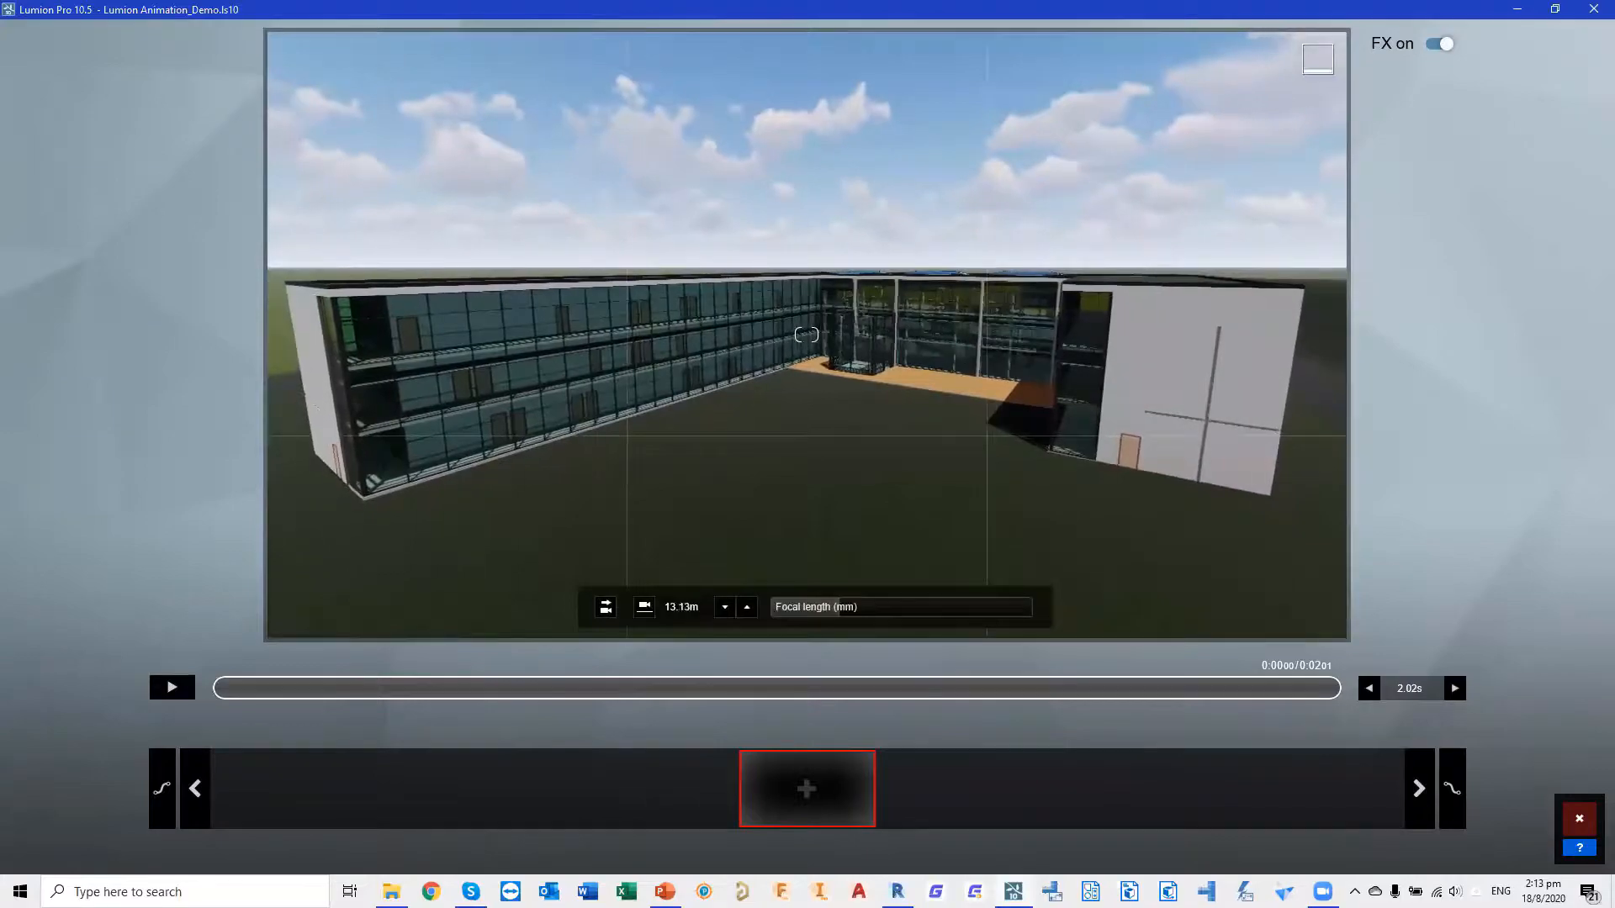
{"action": "left_click", "coordinate": [795, 791]}
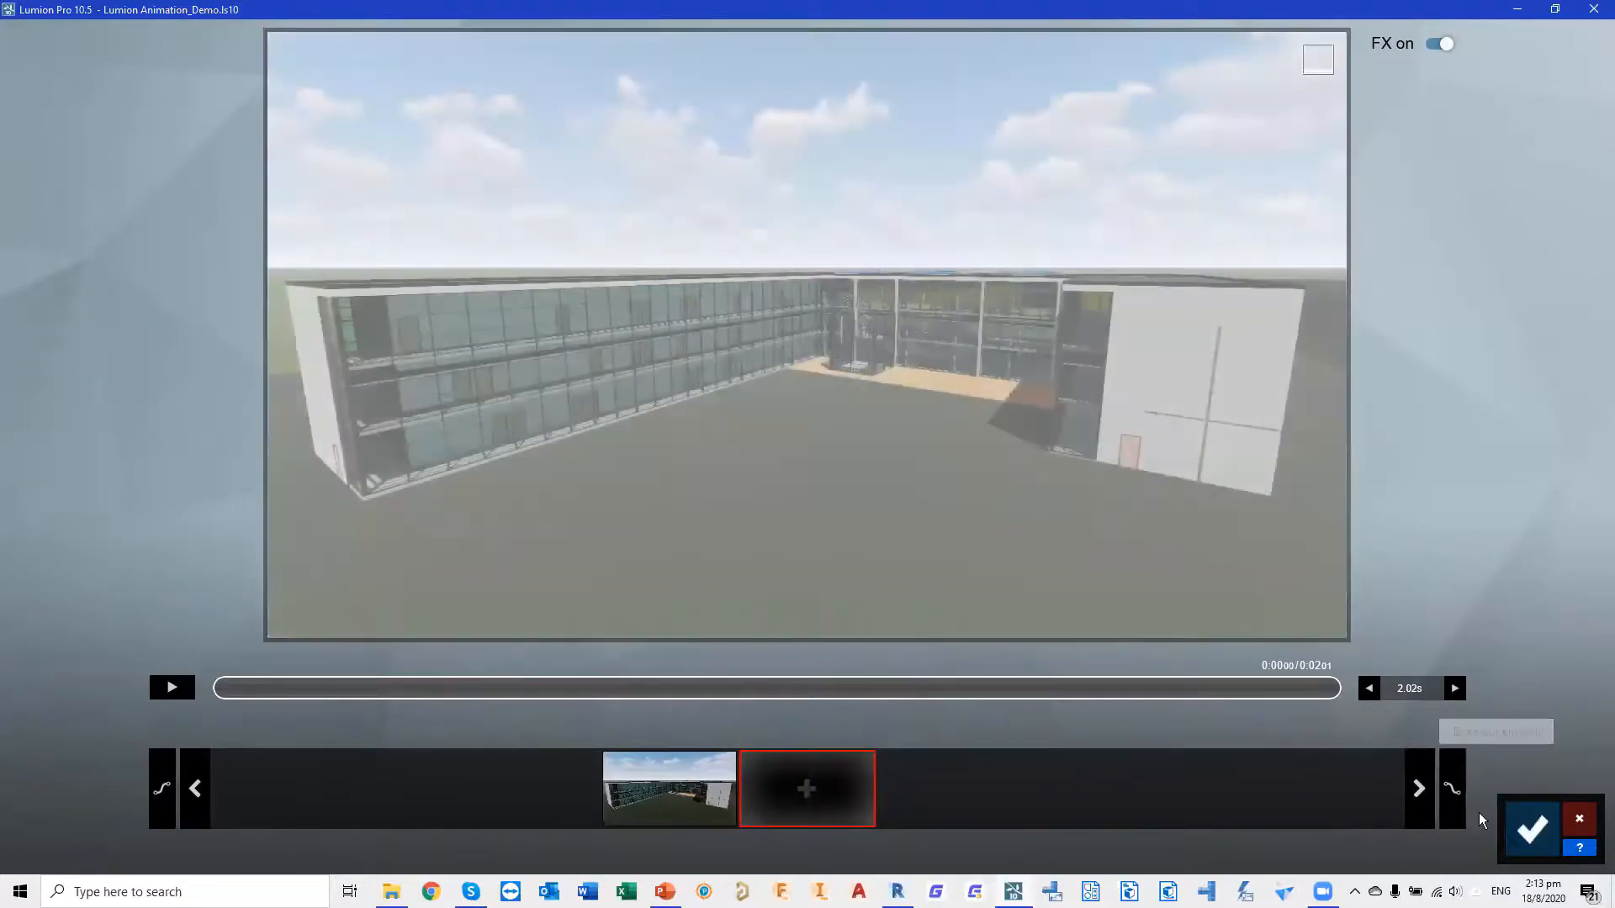
{"action": "left_click", "coordinate": [1422, 690]}
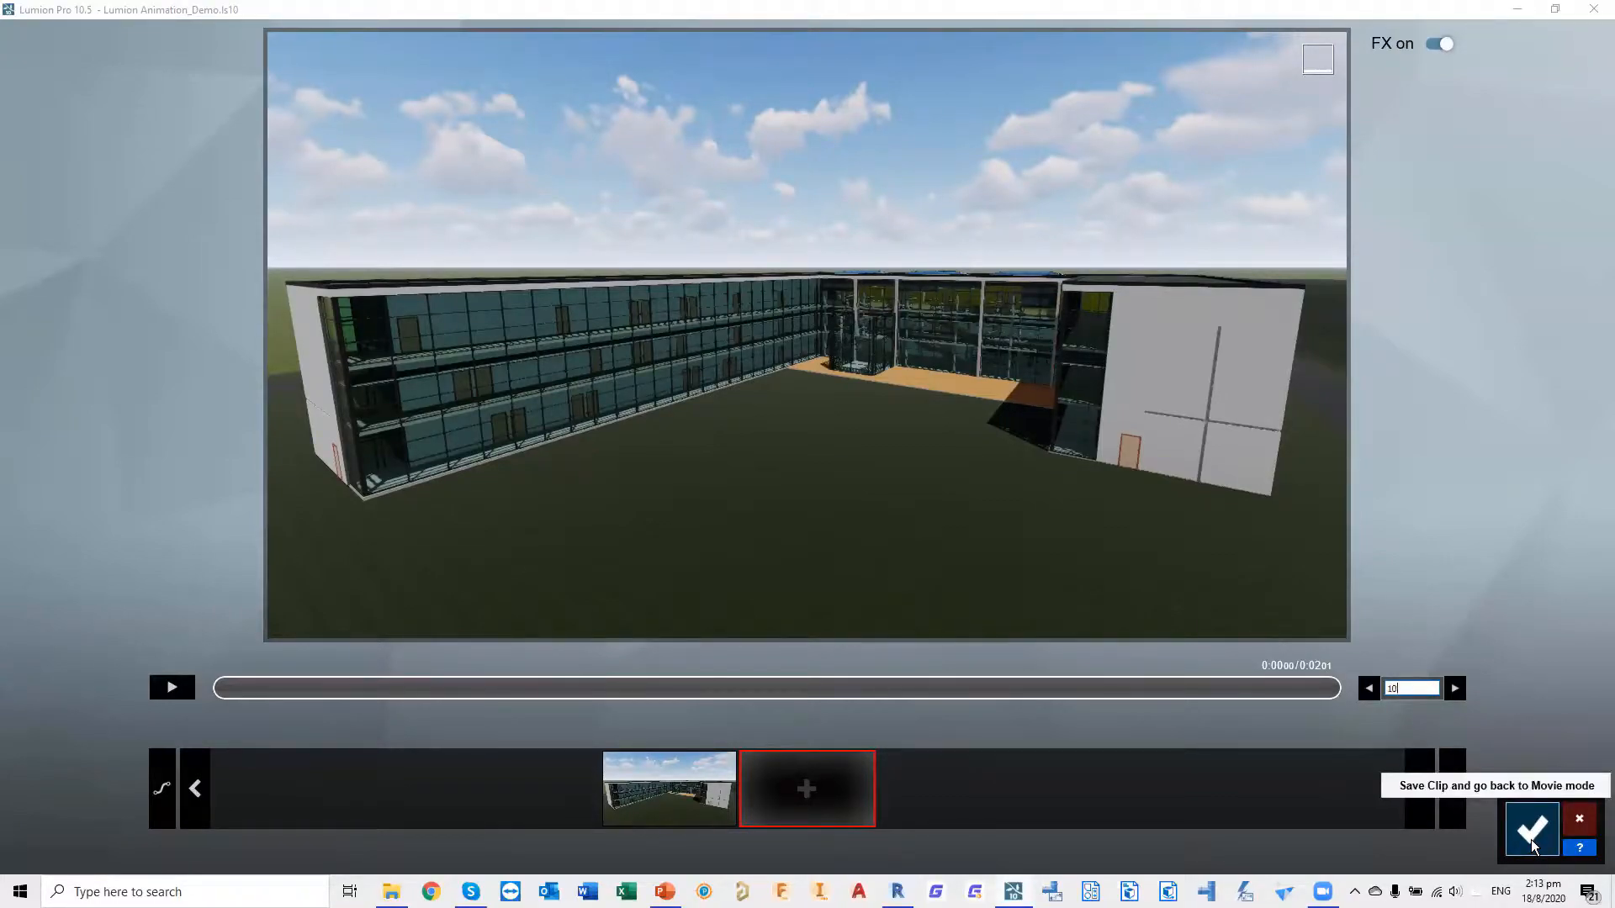
{"action": "left_click", "coordinate": [1531, 831]}
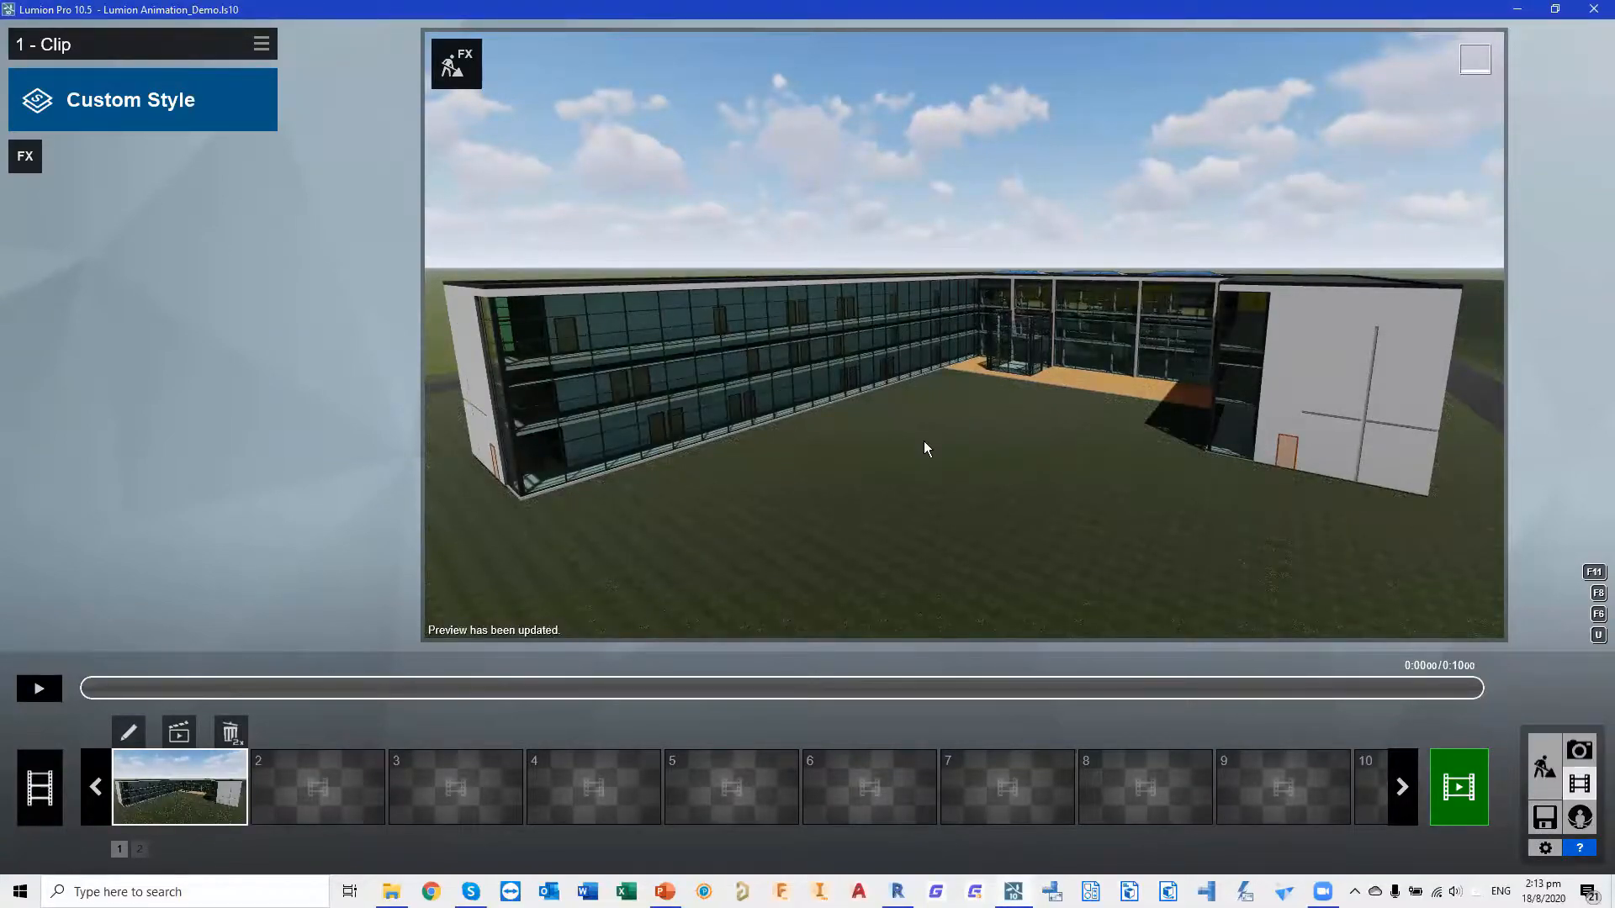
Add the Sky Drop animation effect to the clip, assign the building's imported models in construction order, and save the selection
{"action": "left_click", "coordinate": [31, 163]}
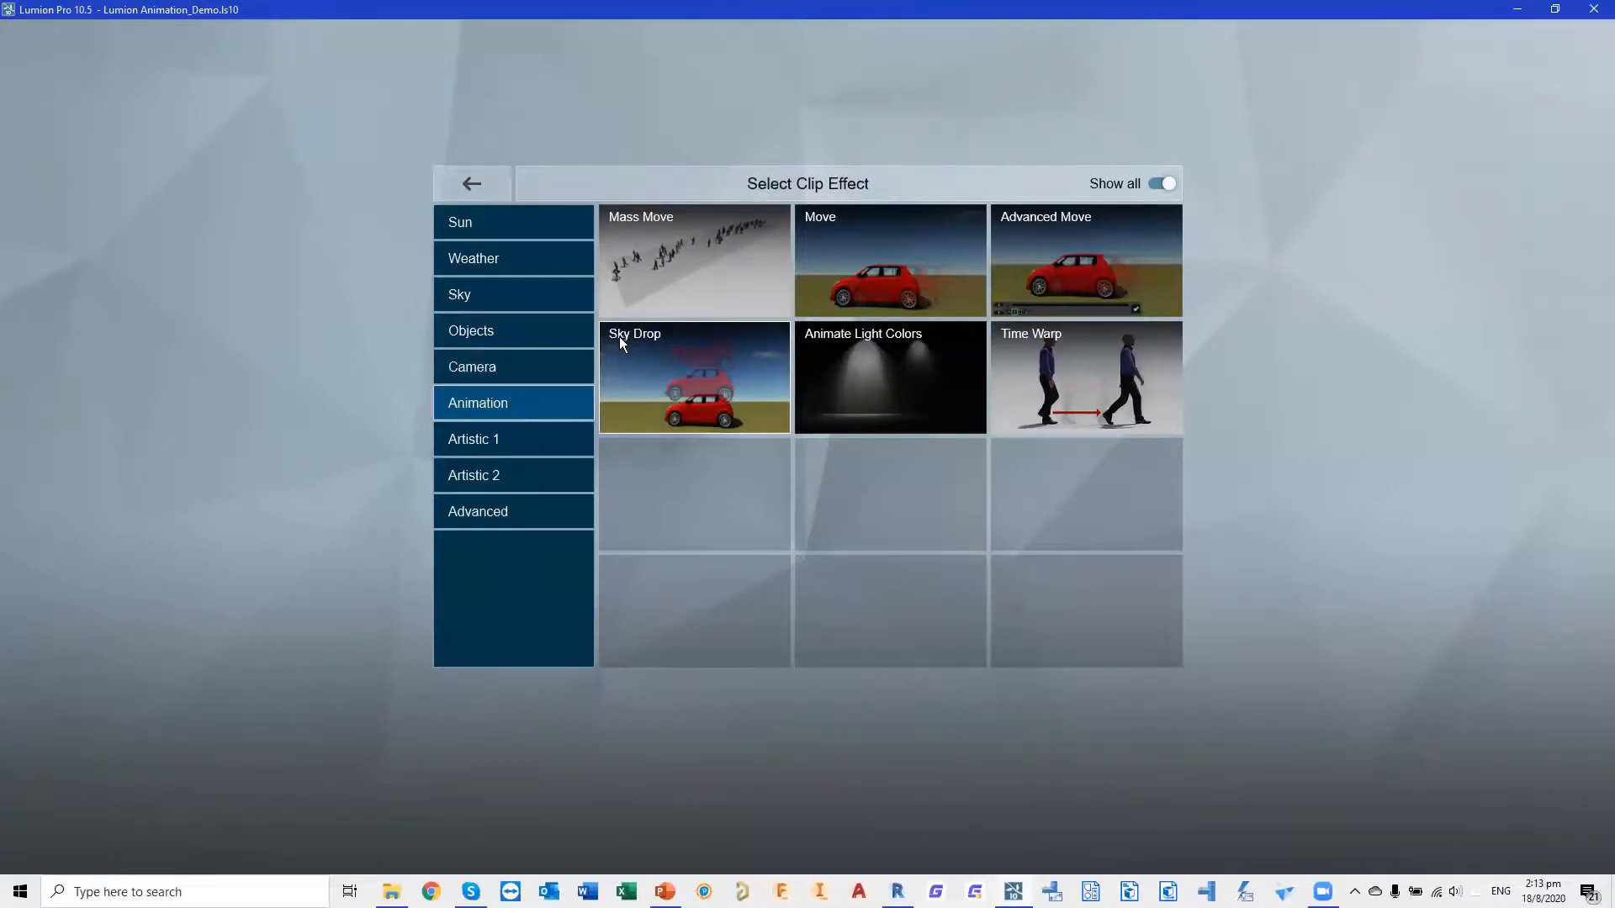
{"action": "left_click", "coordinate": [676, 356]}
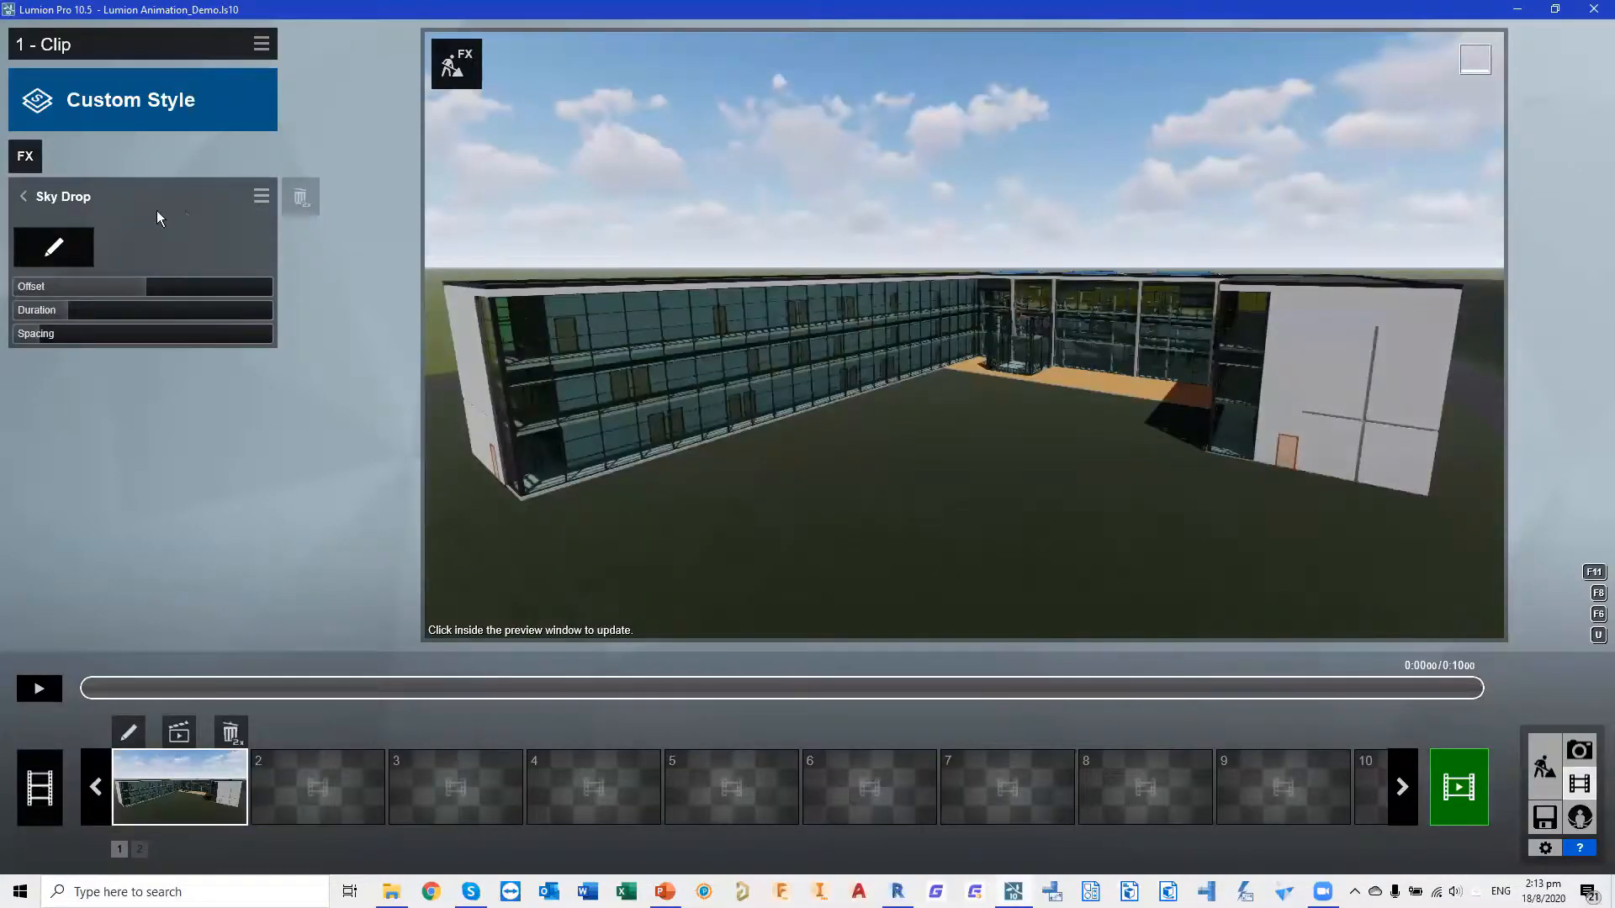
{"action": "left_click", "coordinate": [52, 249]}
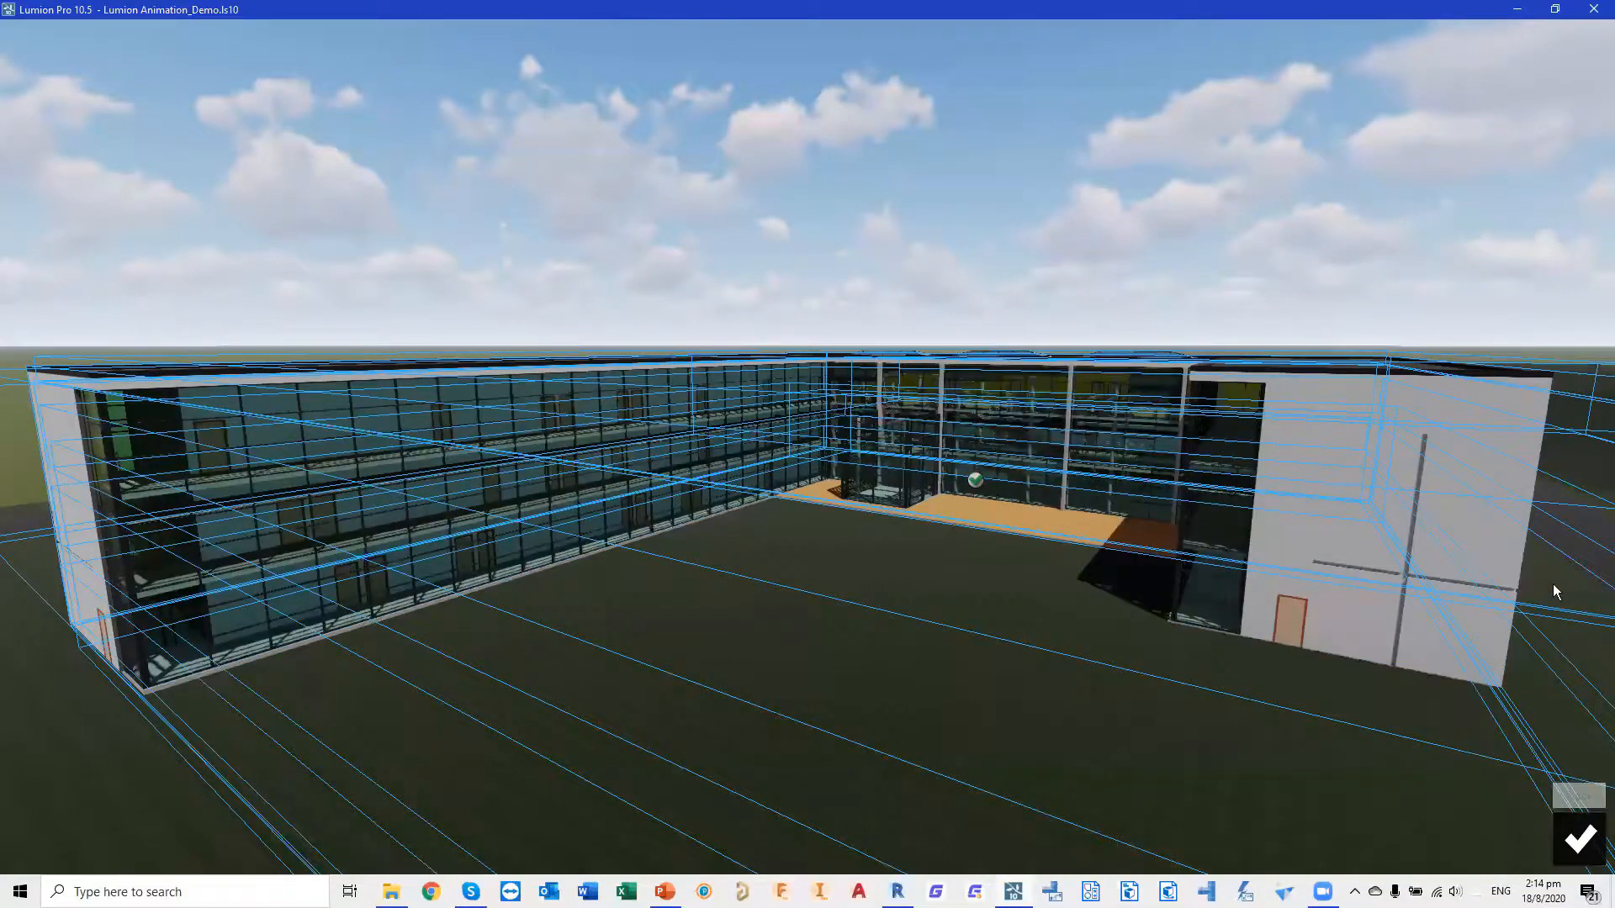
{"action": "left_click", "coordinate": [1580, 838]}
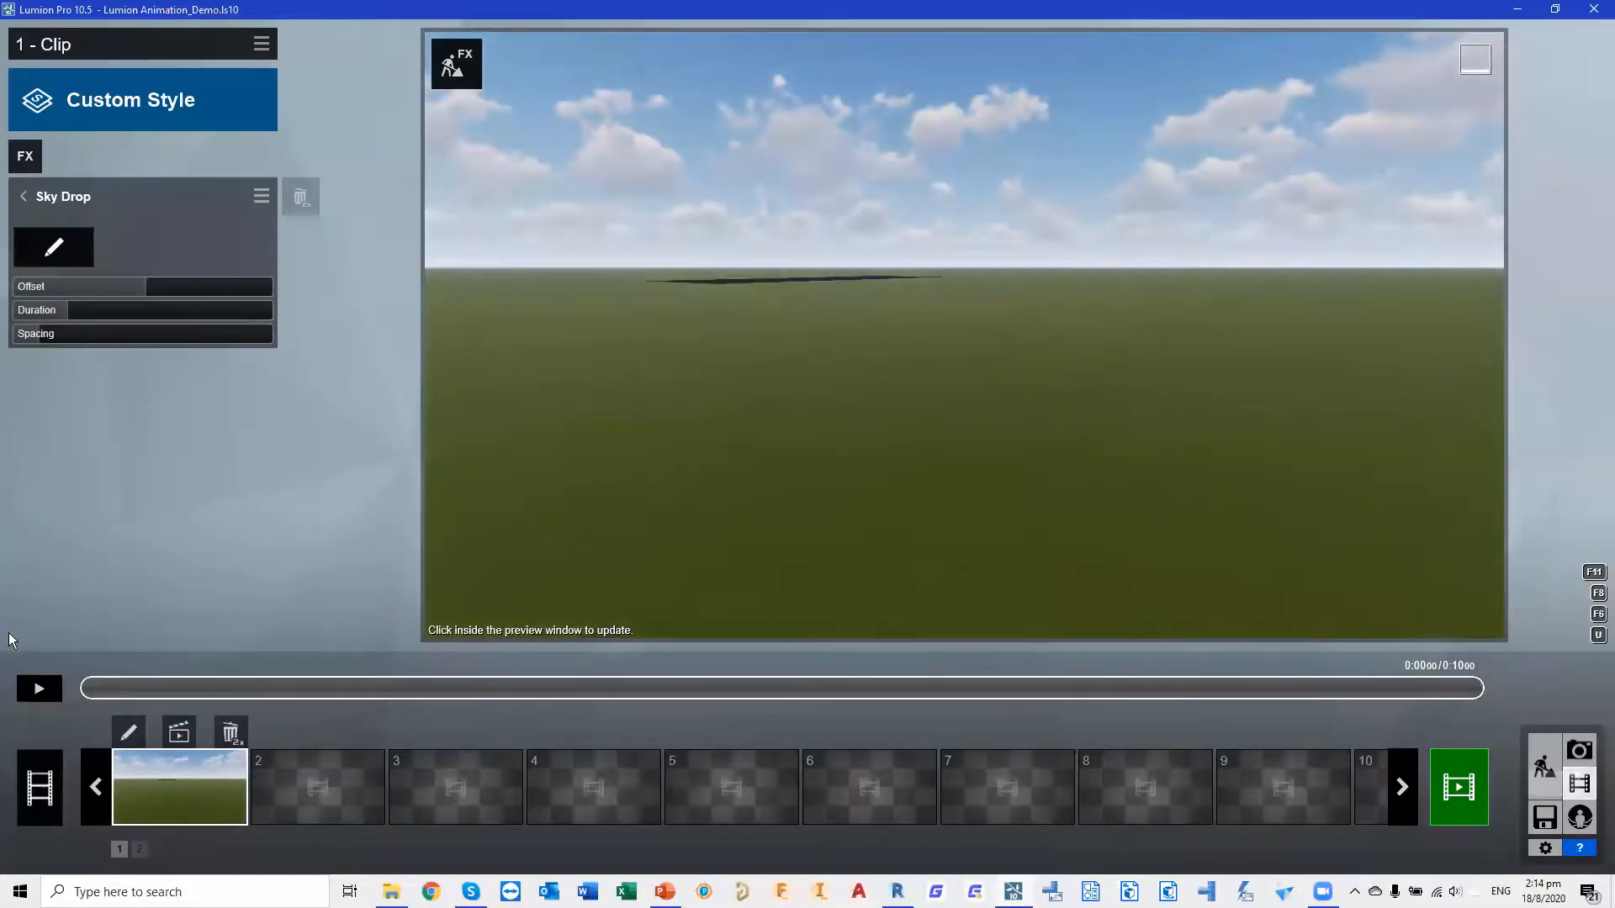
Play the Sky Drop clip, pause it, and rewind to about one second
{"action": "left_click", "coordinate": [38, 690]}
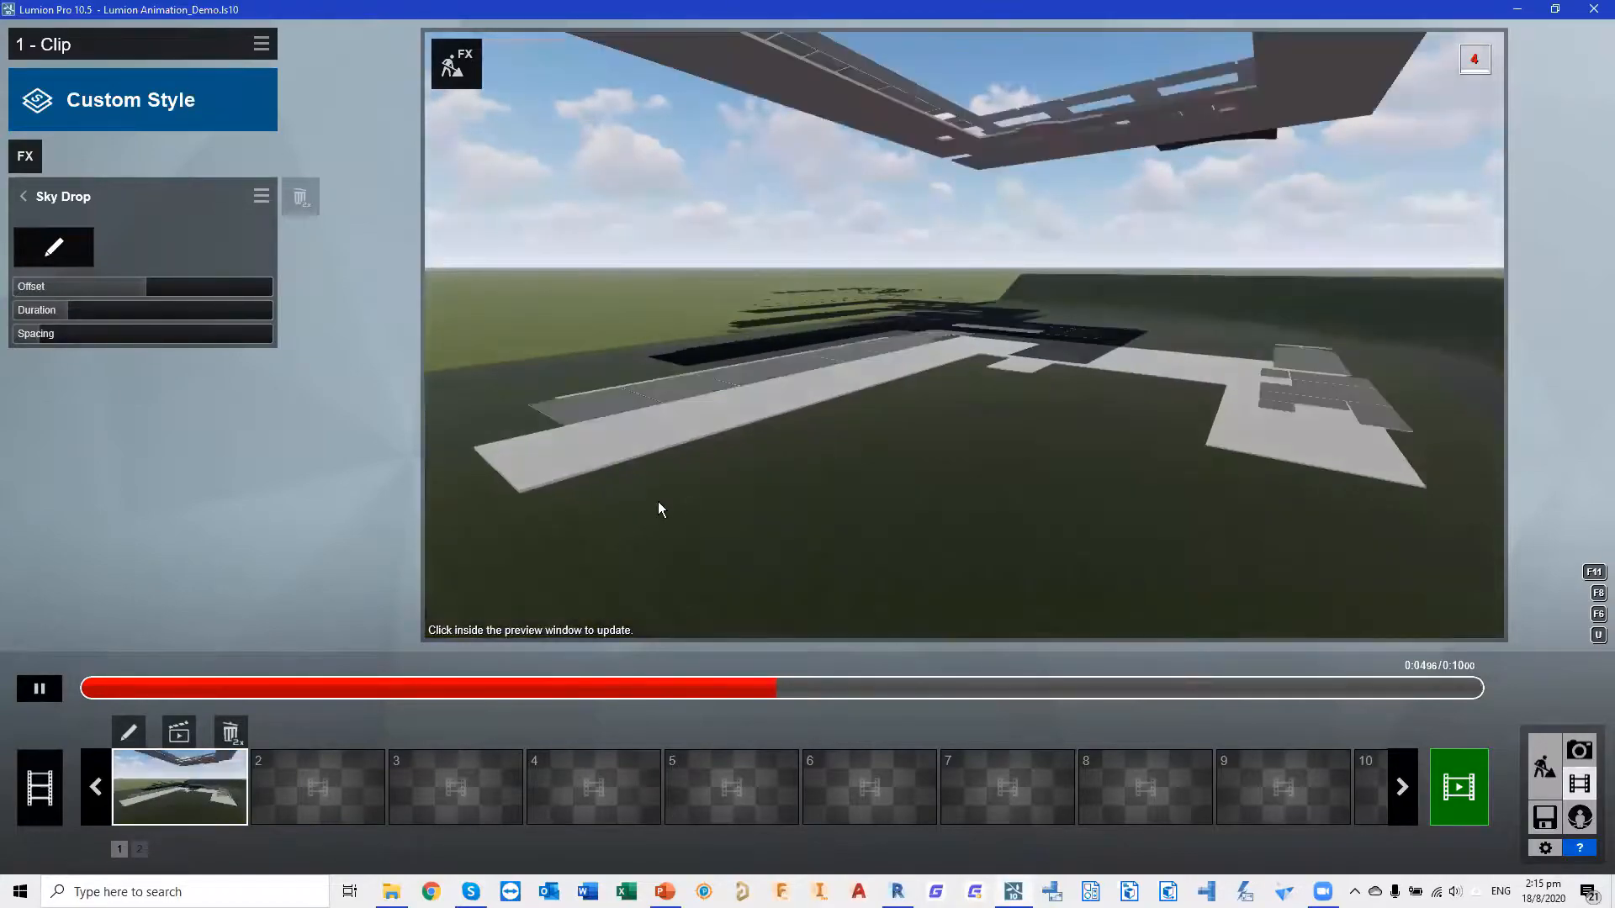
{"action": "left_click", "coordinate": [23, 690]}
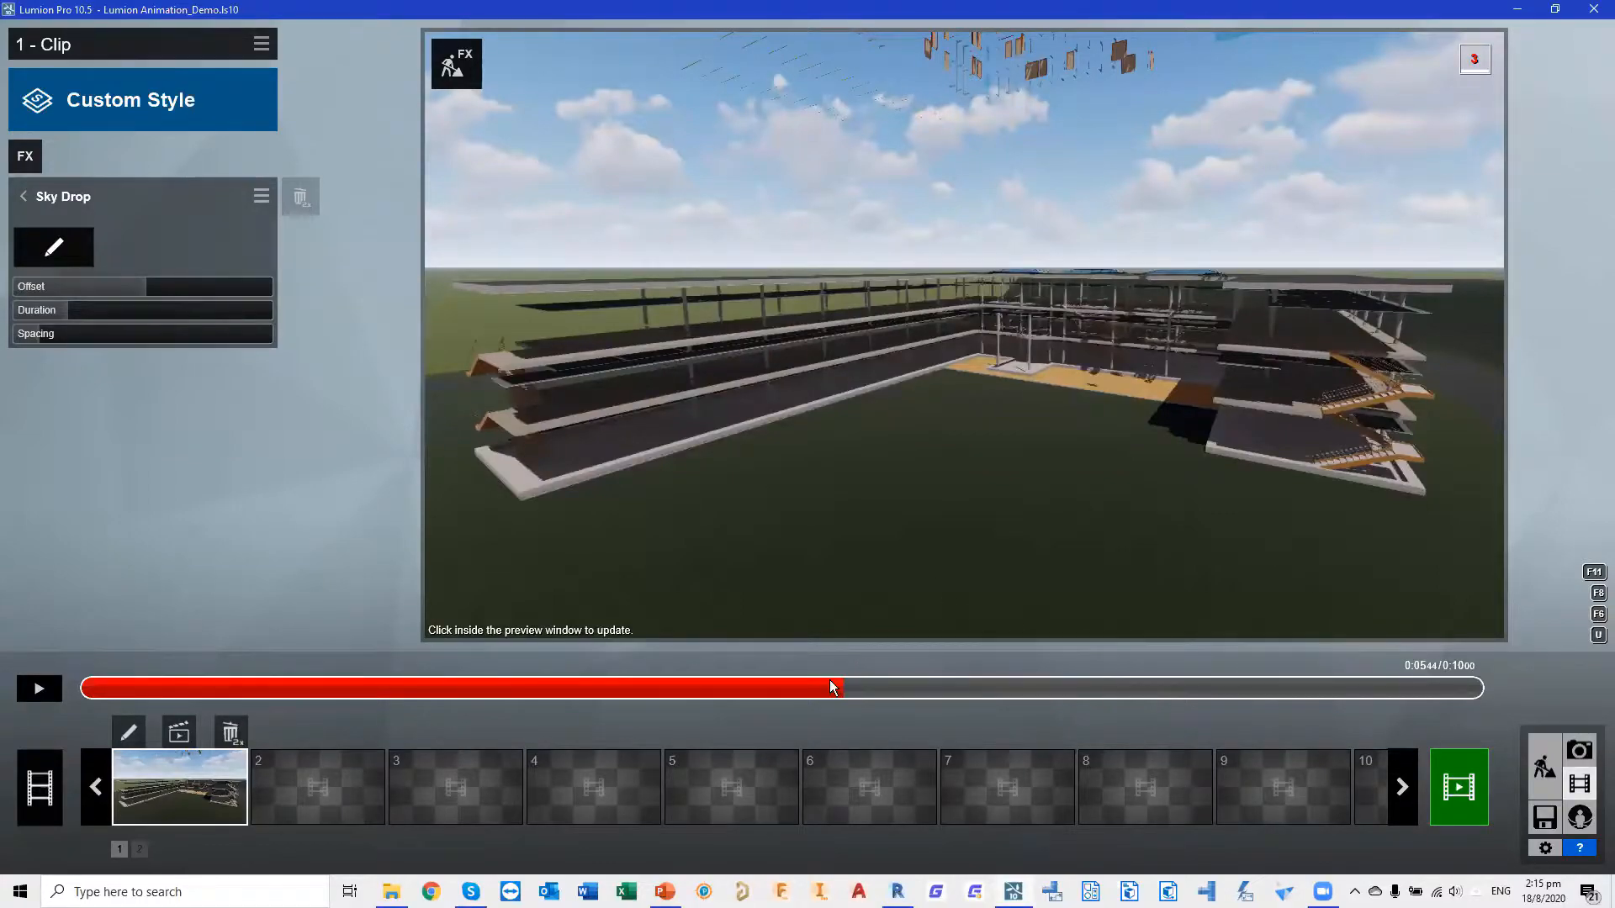
{"action": "left_click_drag", "start_coordinate": [829, 684], "coordinate": [227, 686]}
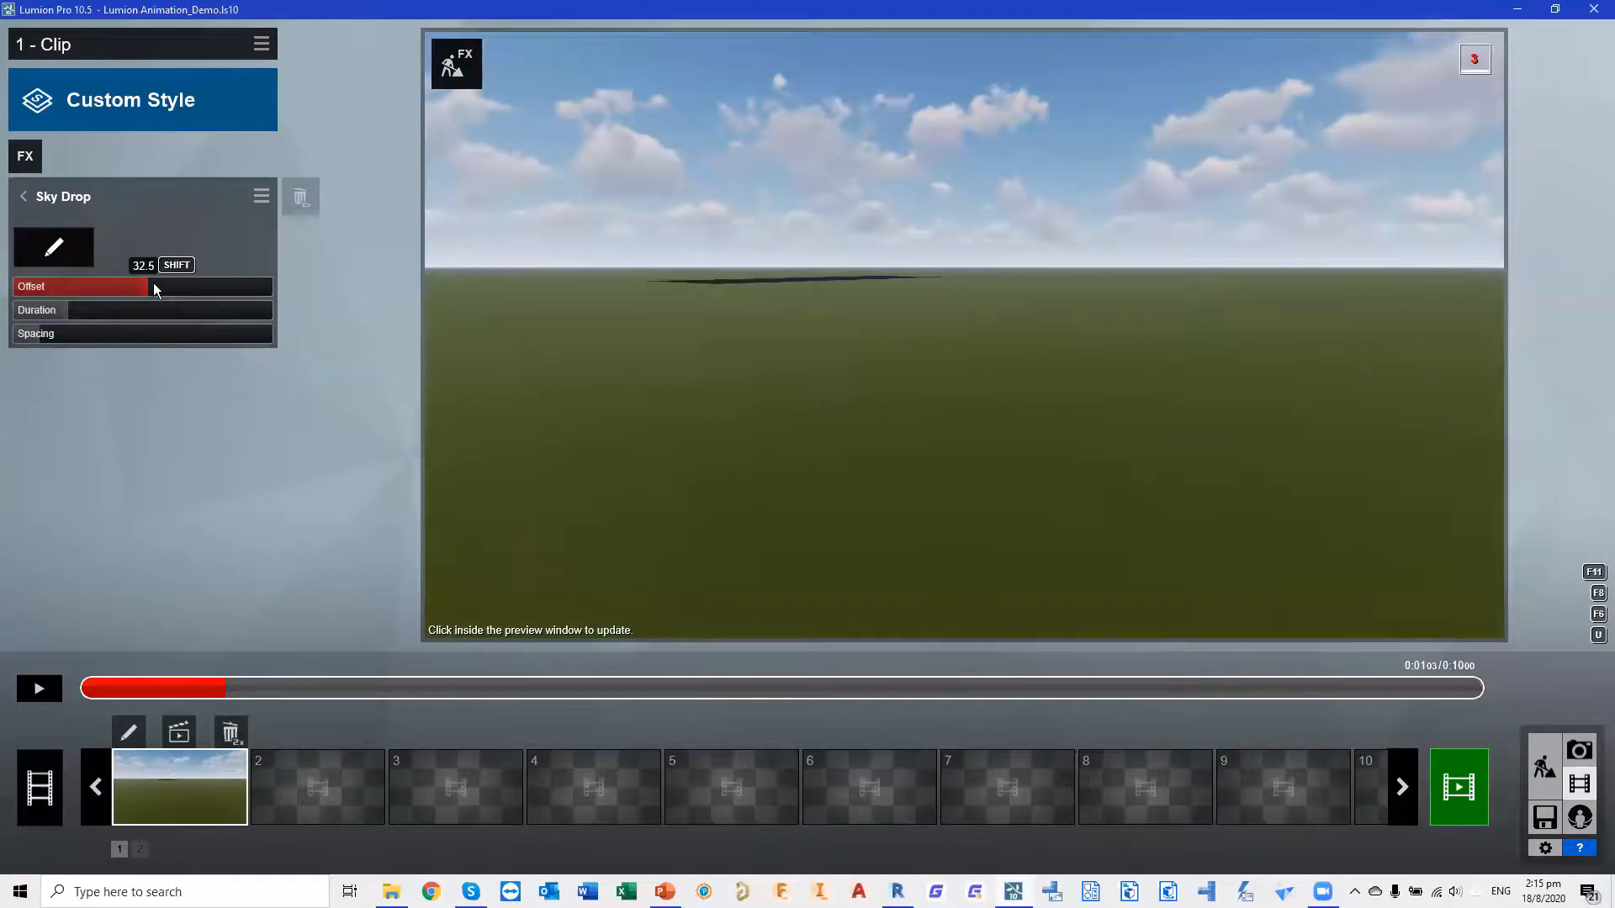
Raise the Sky Drop offset to roughly two thirds of its range and preview the clip up to about nine seconds
{"action": "left_click_drag", "start_coordinate": [181, 286], "coordinate": [184, 286]}
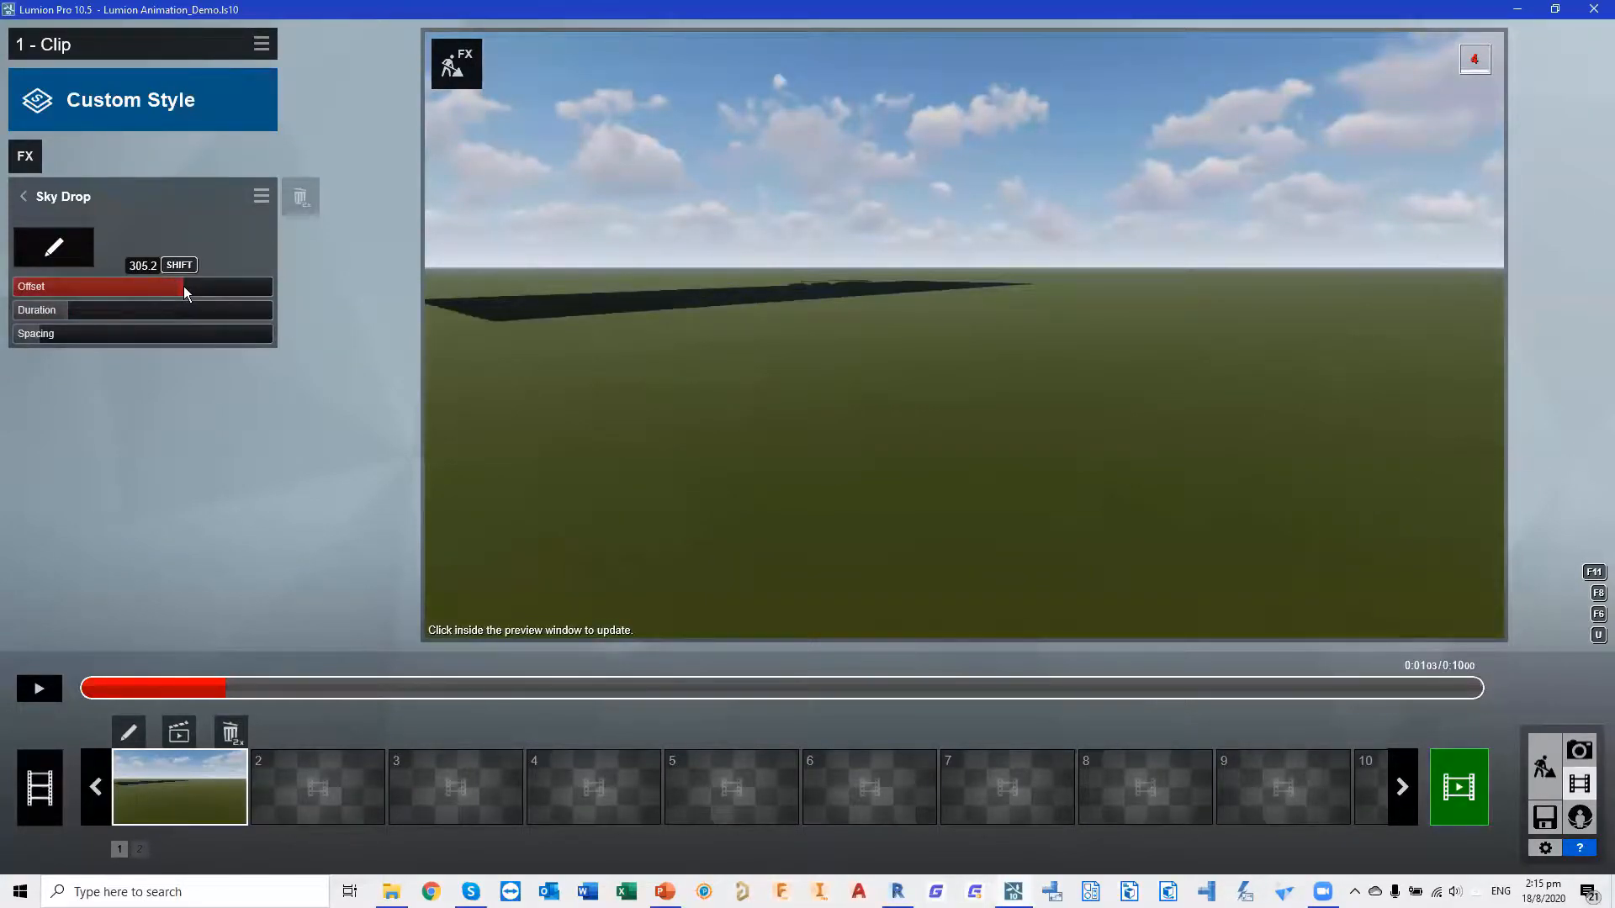
{"action": "left_click_drag", "start_coordinate": [185, 286], "coordinate": [190, 288]}
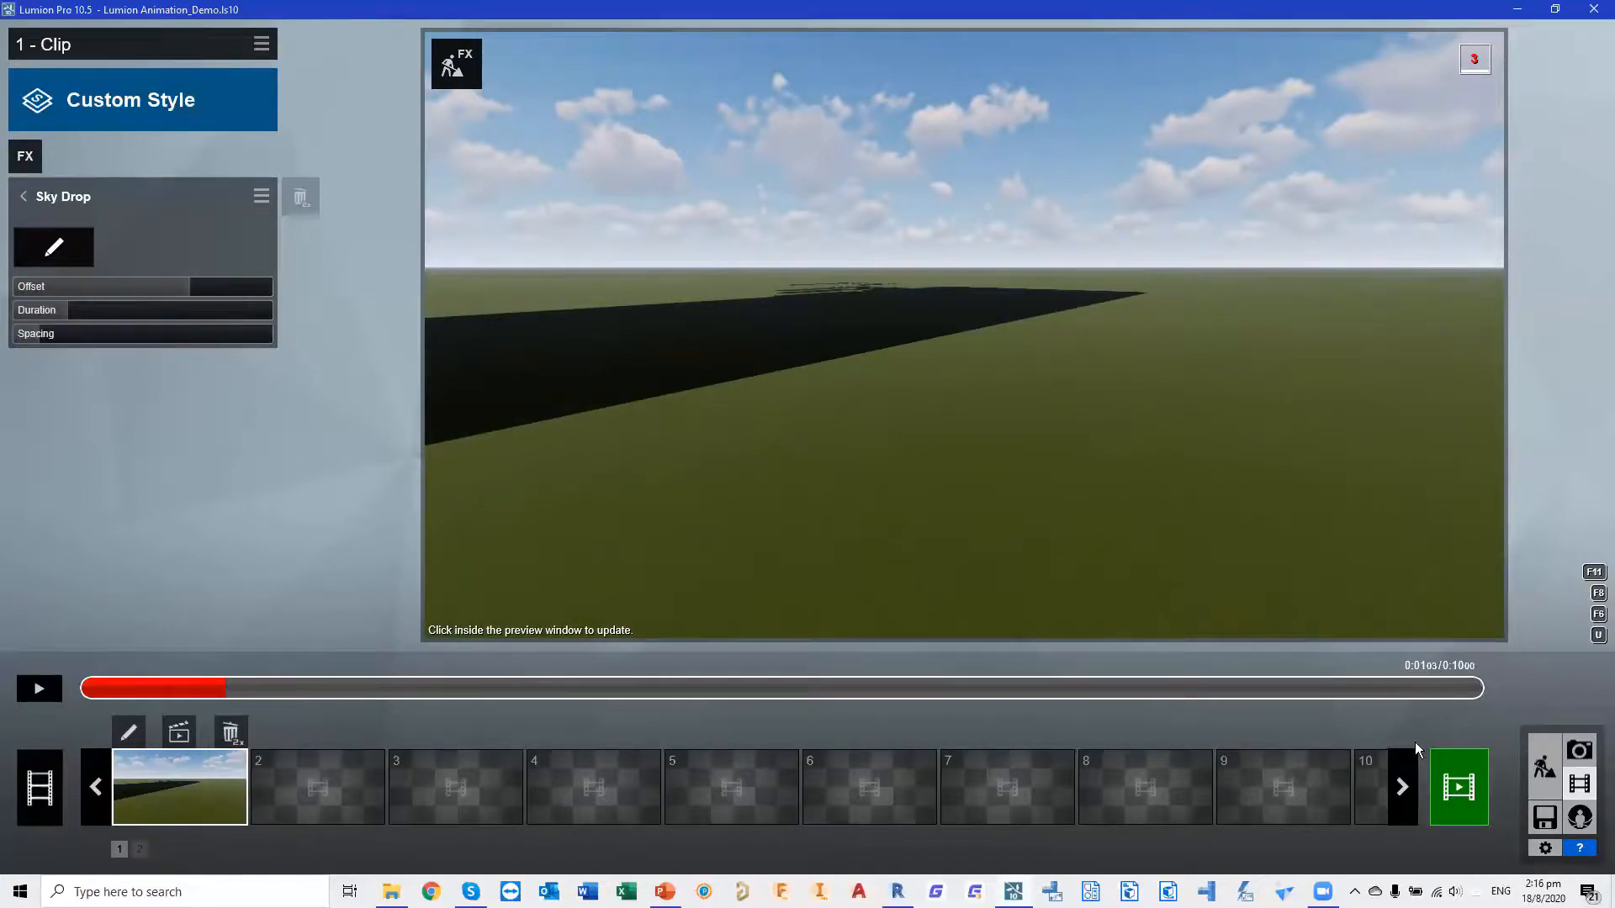
{"action": "left_click", "coordinate": [38, 691]}
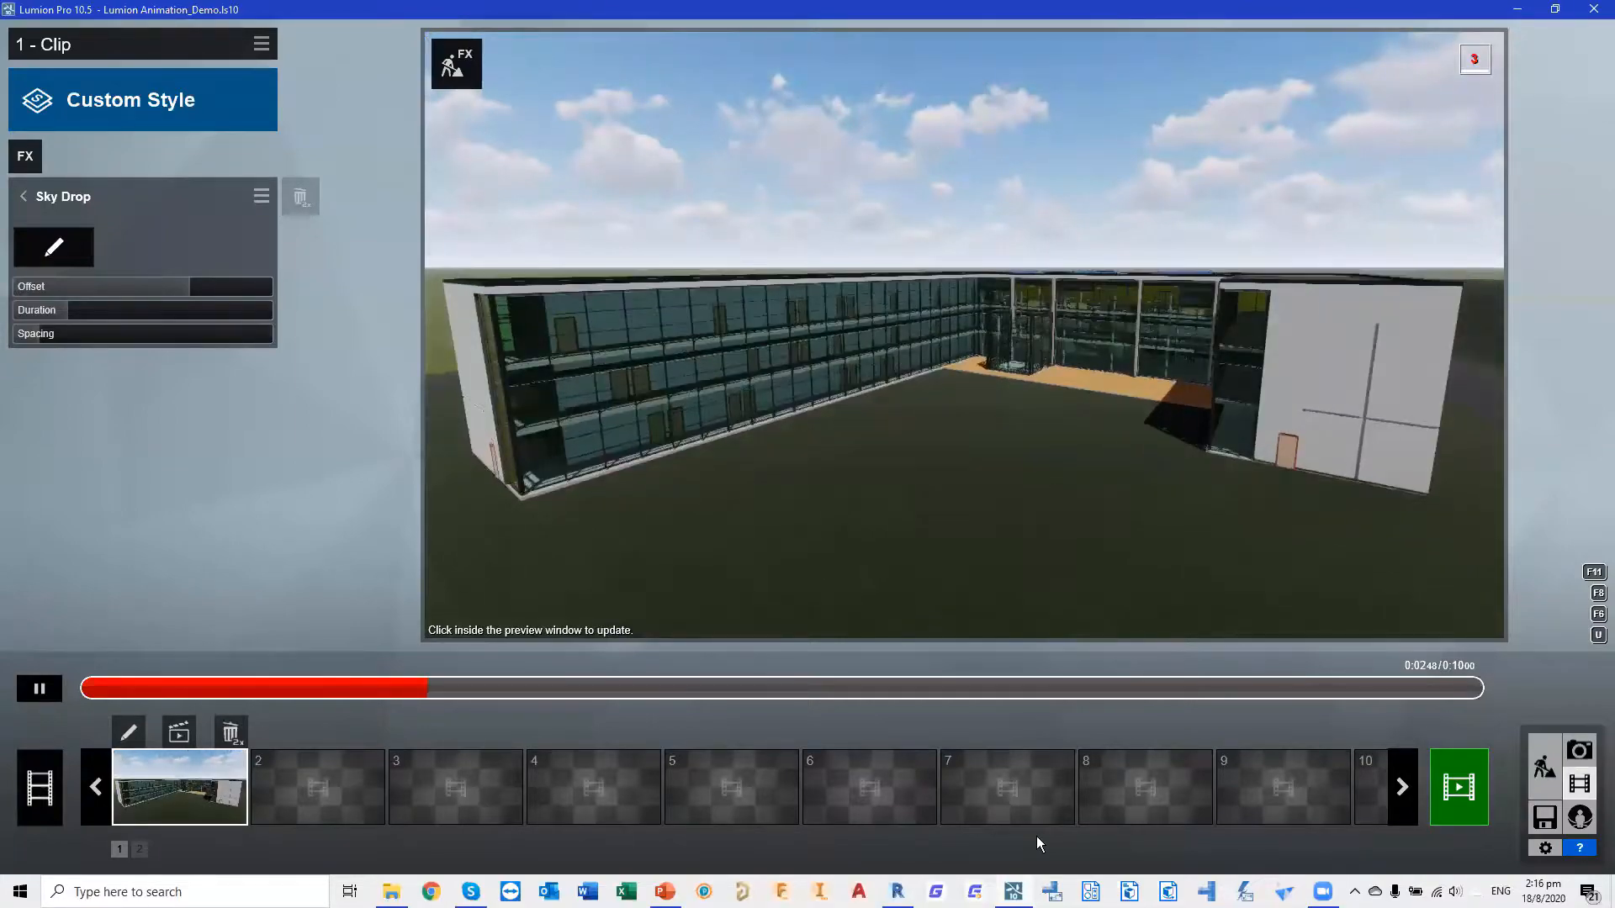
{"action": "left_click", "coordinate": [39, 688]}
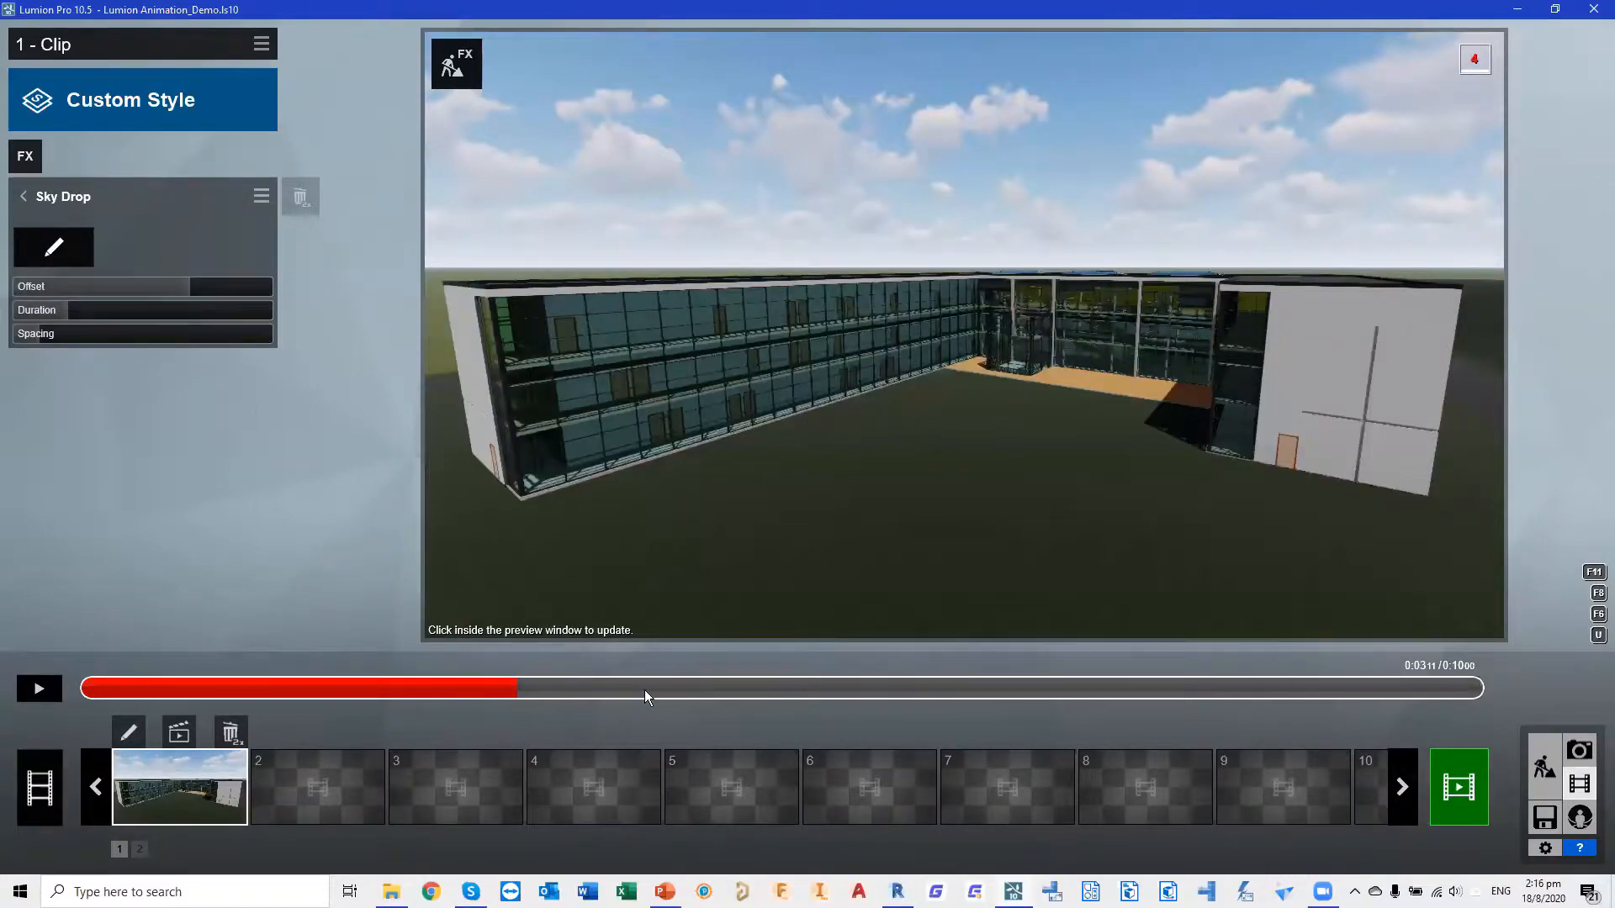
{"action": "left_click_drag", "start_coordinate": [719, 694], "coordinate": [1345, 702]}
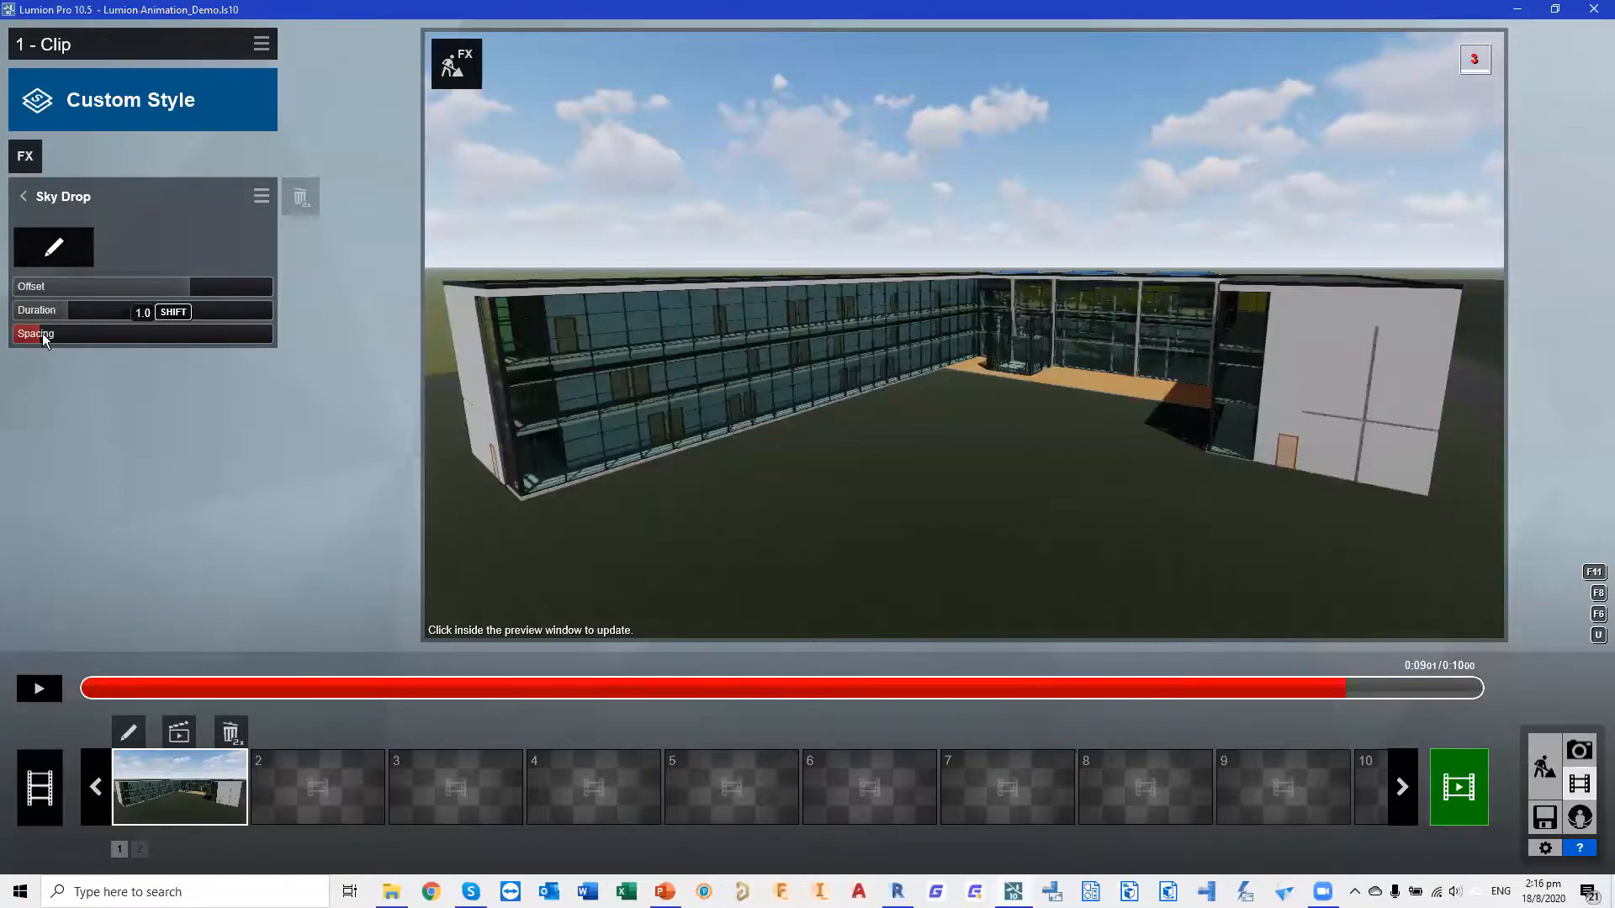
Increase the Sky Drop spacing to just under a third of its range and preview the clip from the start
{"action": "left_click_drag", "start_coordinate": [42, 335], "coordinate": [94, 336]}
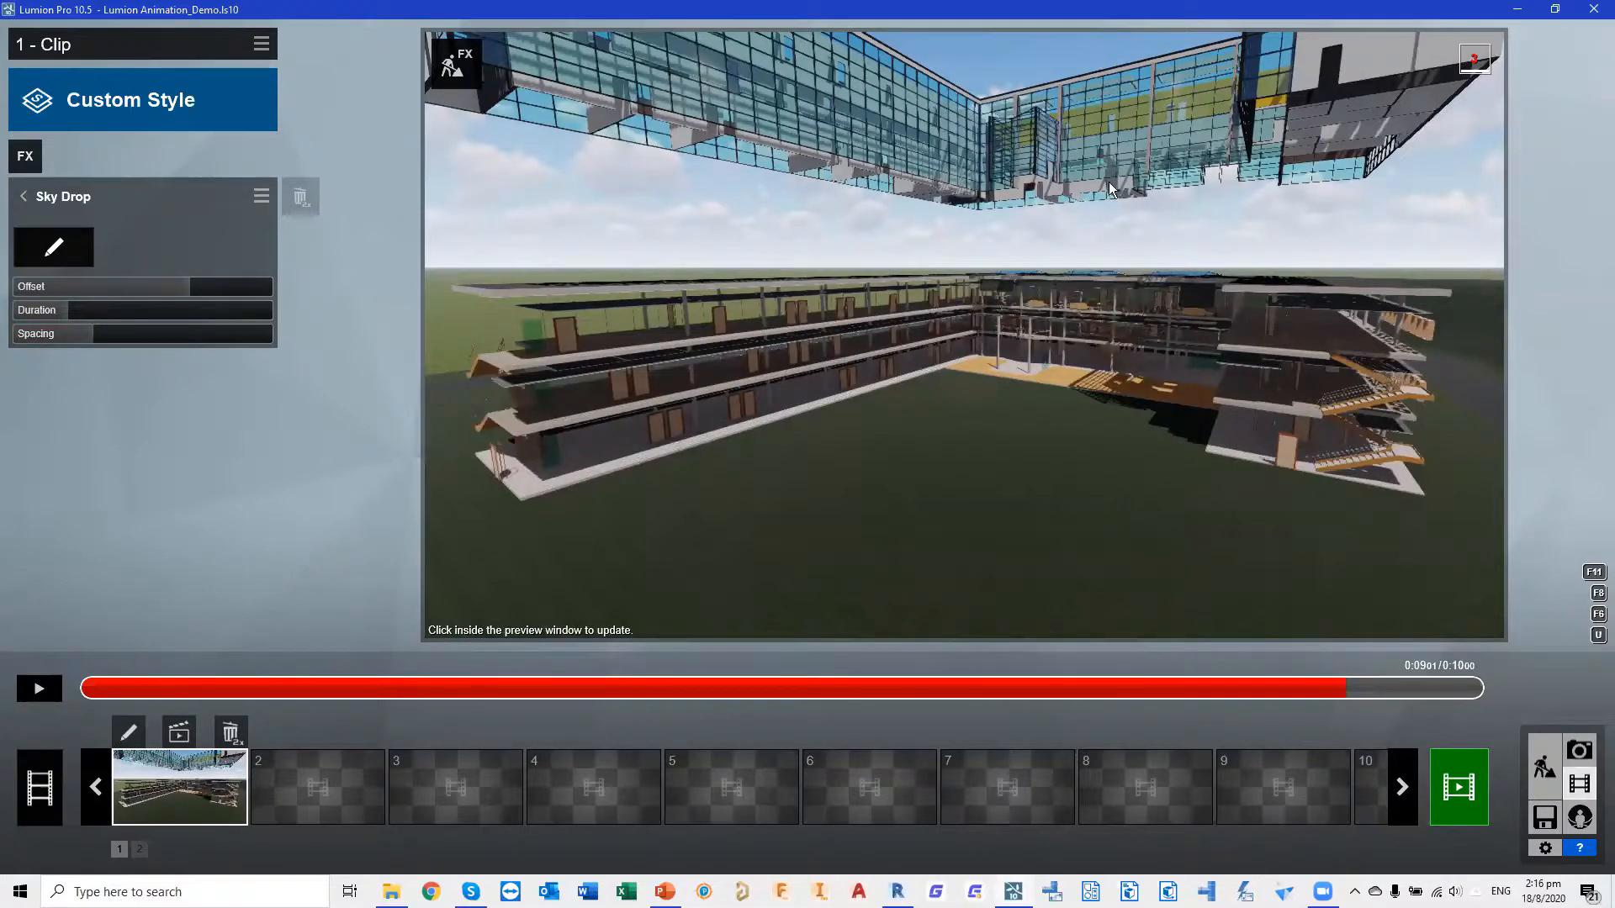
{"action": "left_click", "coordinate": [101, 335]}
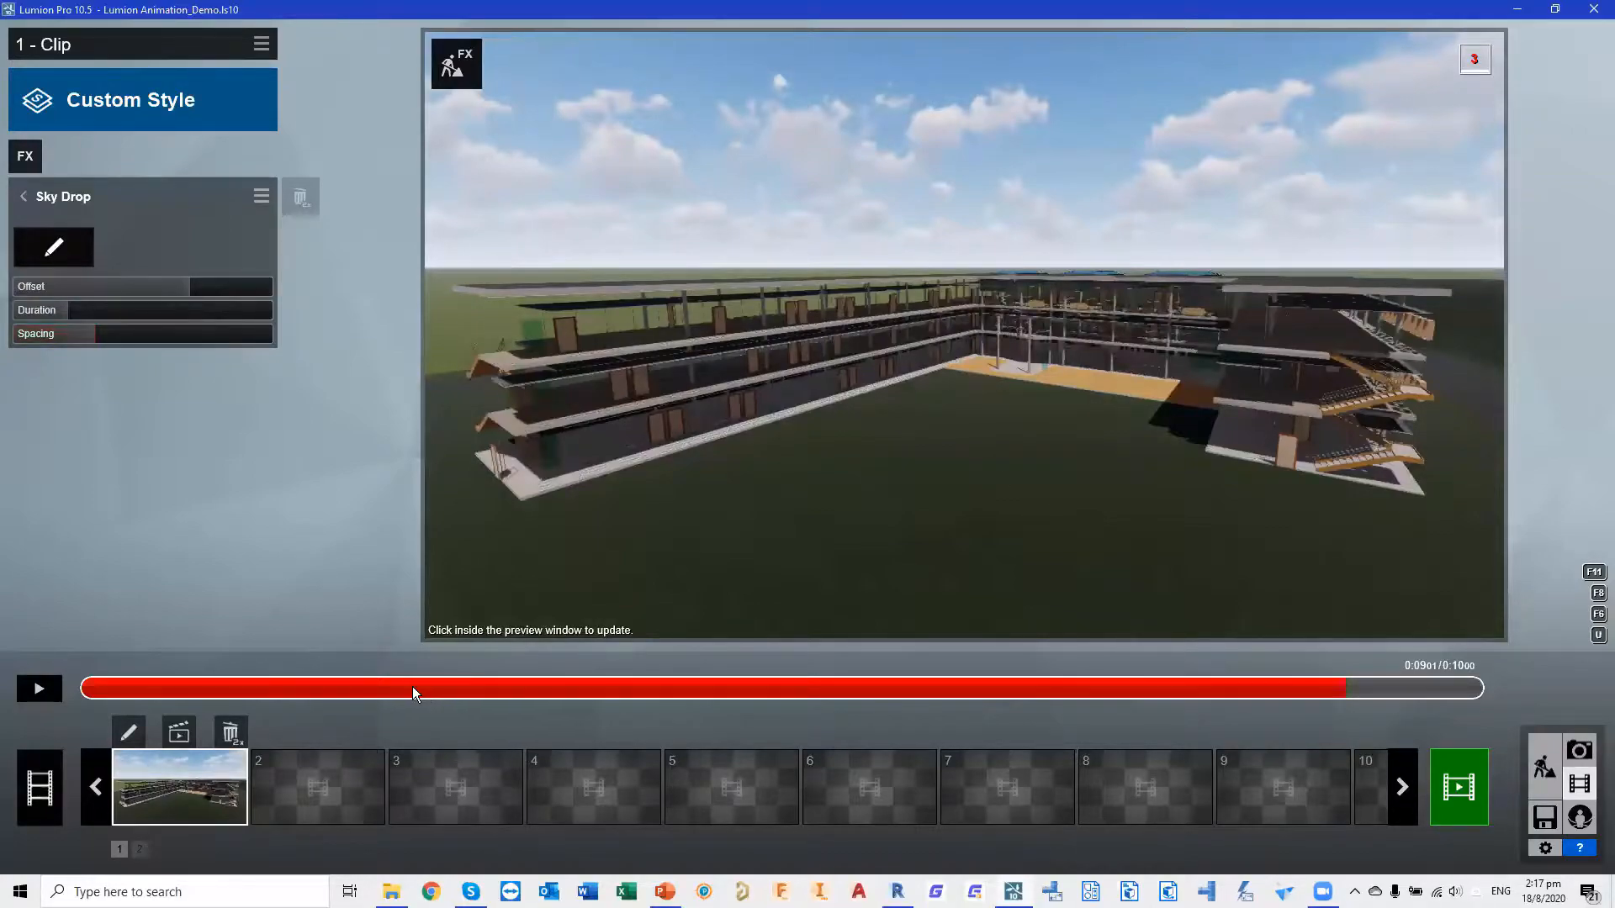
{"action": "left_click_drag", "start_coordinate": [436, 683], "coordinate": [69, 681]}
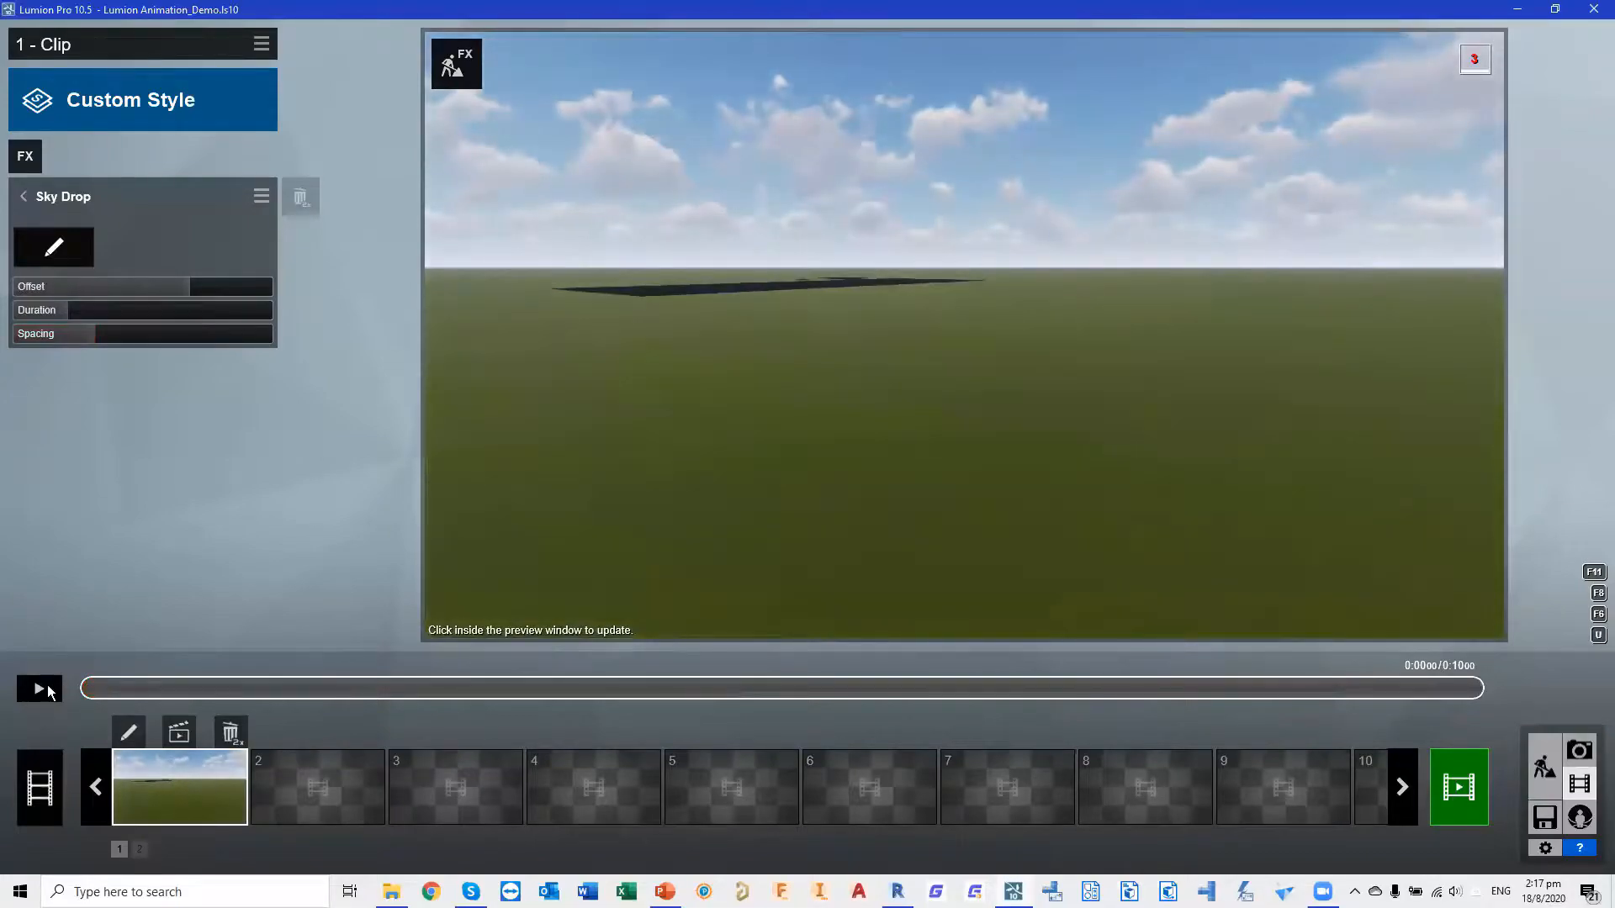
{"action": "left_click", "coordinate": [39, 688]}
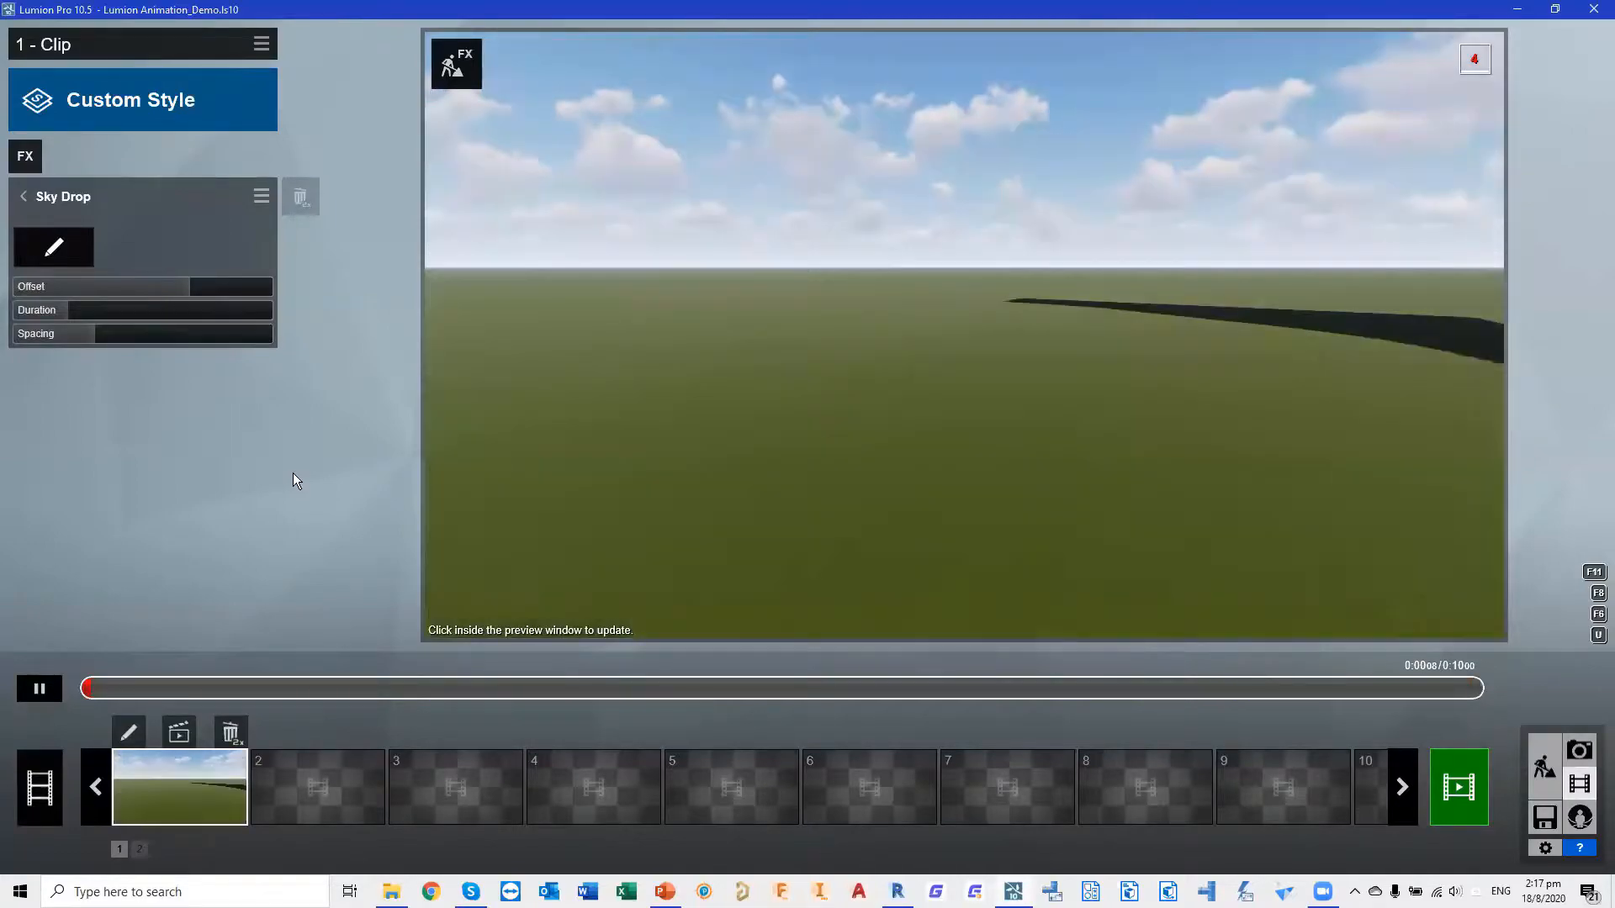
{"action": "left_click", "coordinate": [37, 688]}
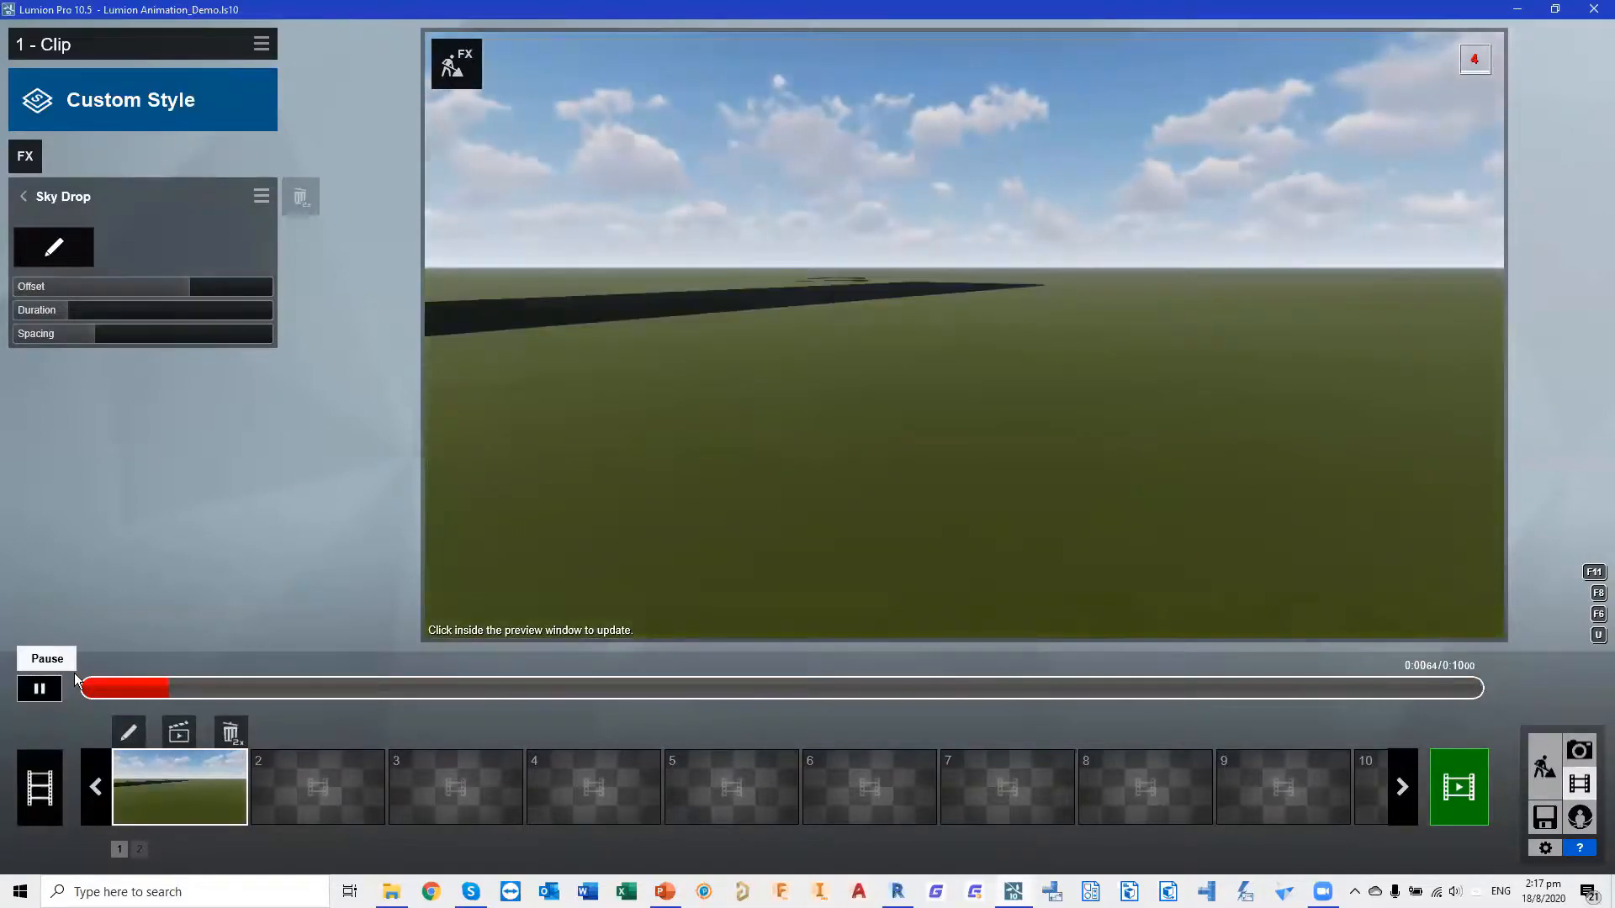
Apply the Daytime style to the clip and update the preview at about 9.5 seconds, near the clip's end
{"action": "left_click", "coordinate": [28, 196]}
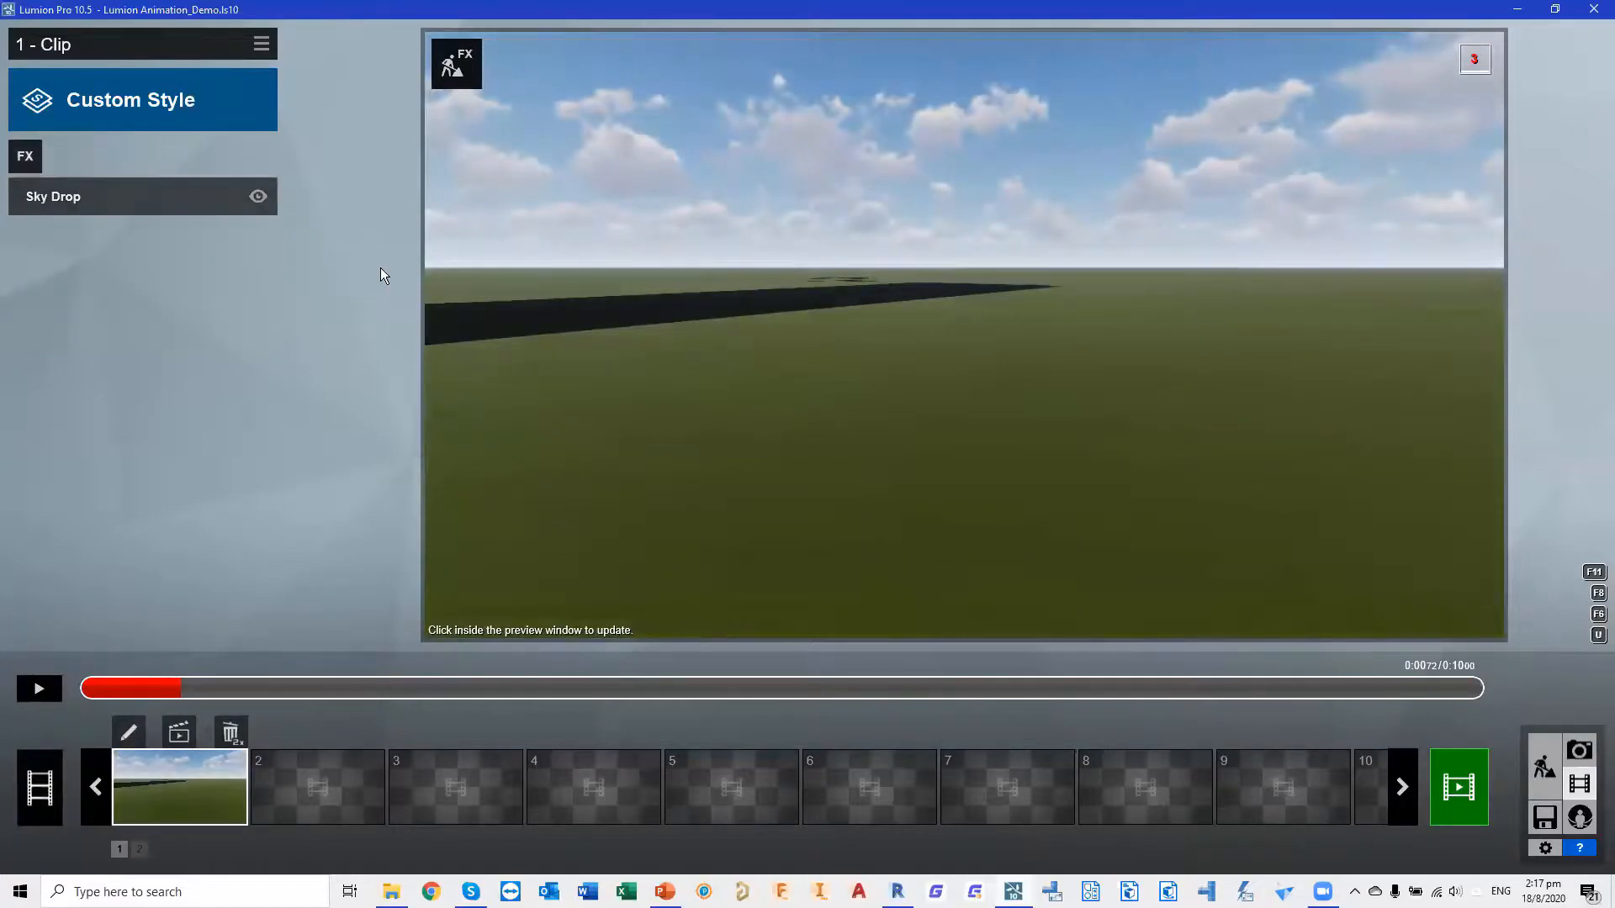
{"action": "left_click", "coordinate": [163, 94]}
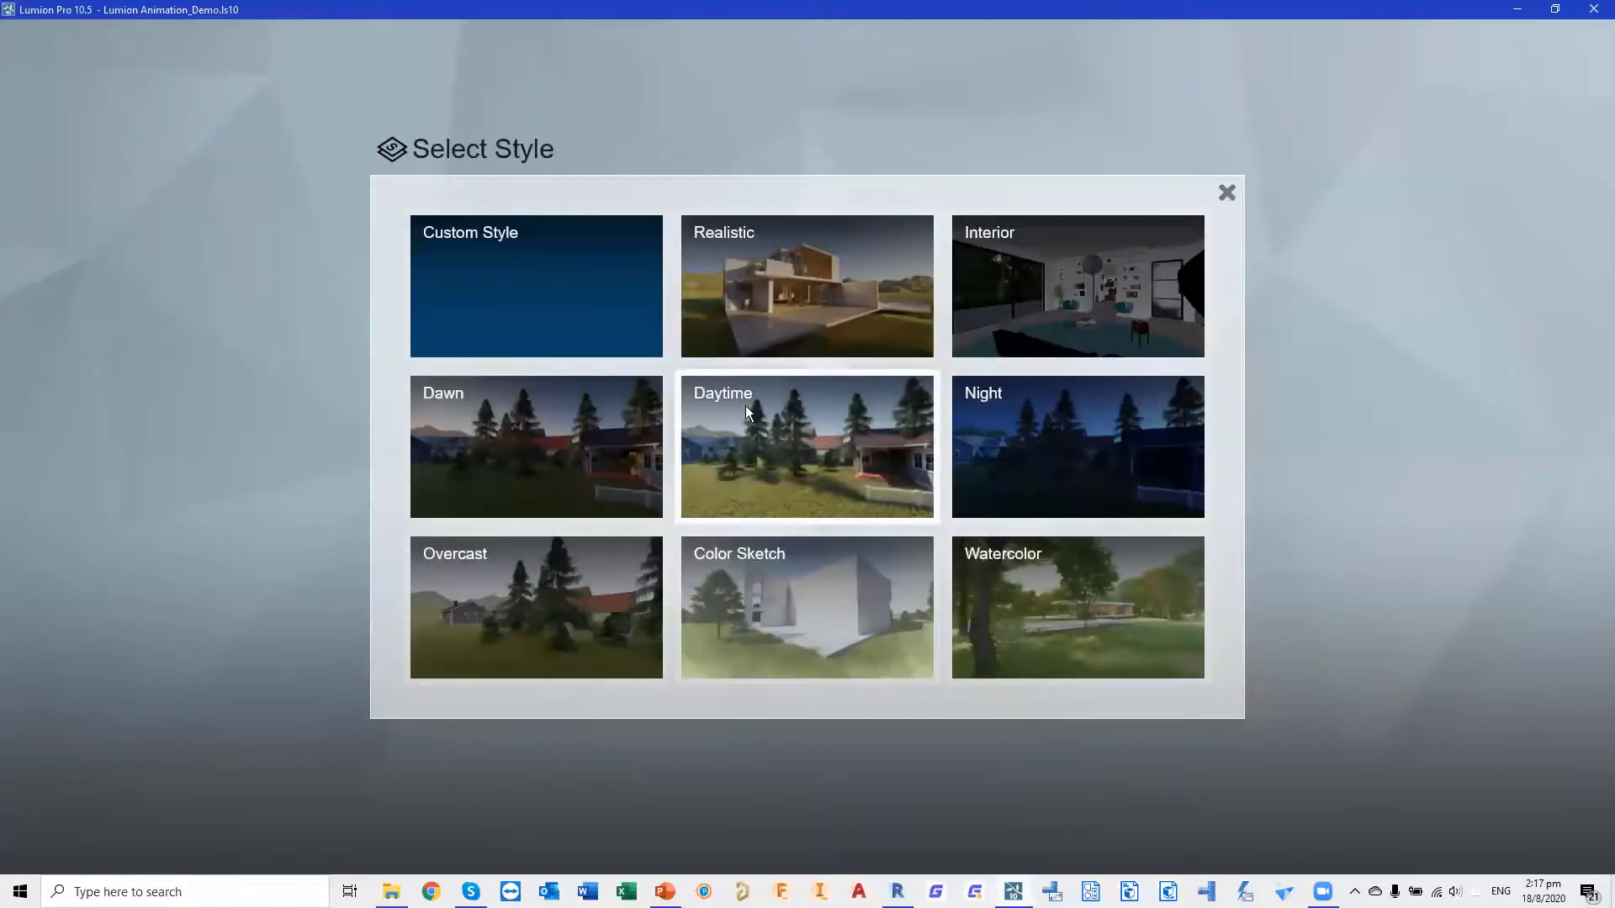
{"action": "left_click", "coordinate": [781, 434]}
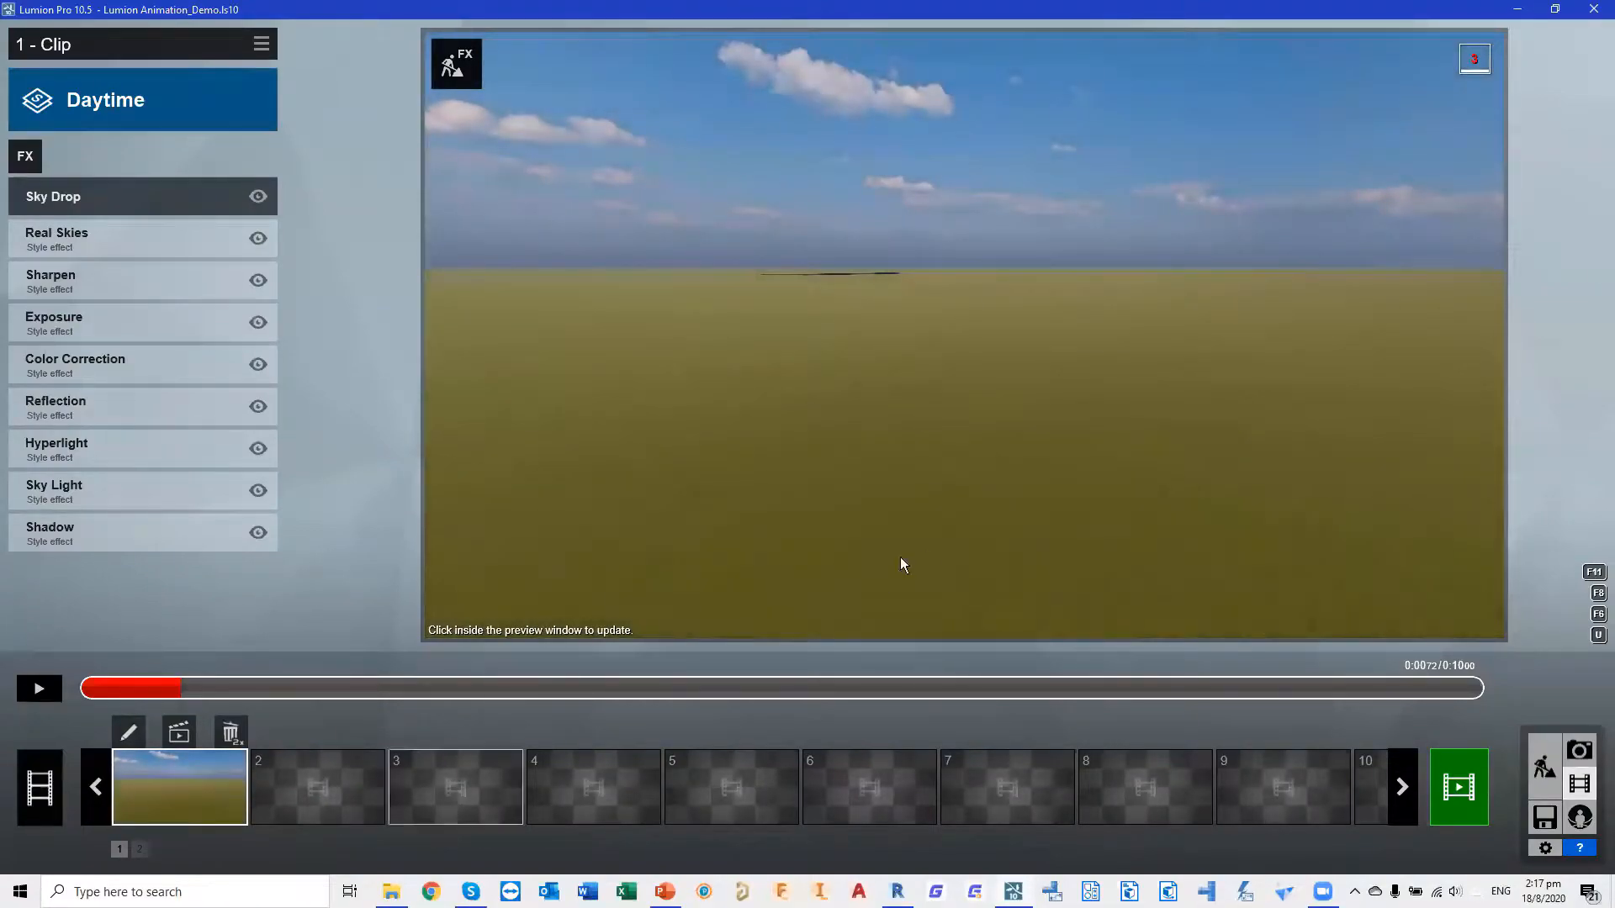
{"action": "left_click", "coordinate": [1304, 688]}
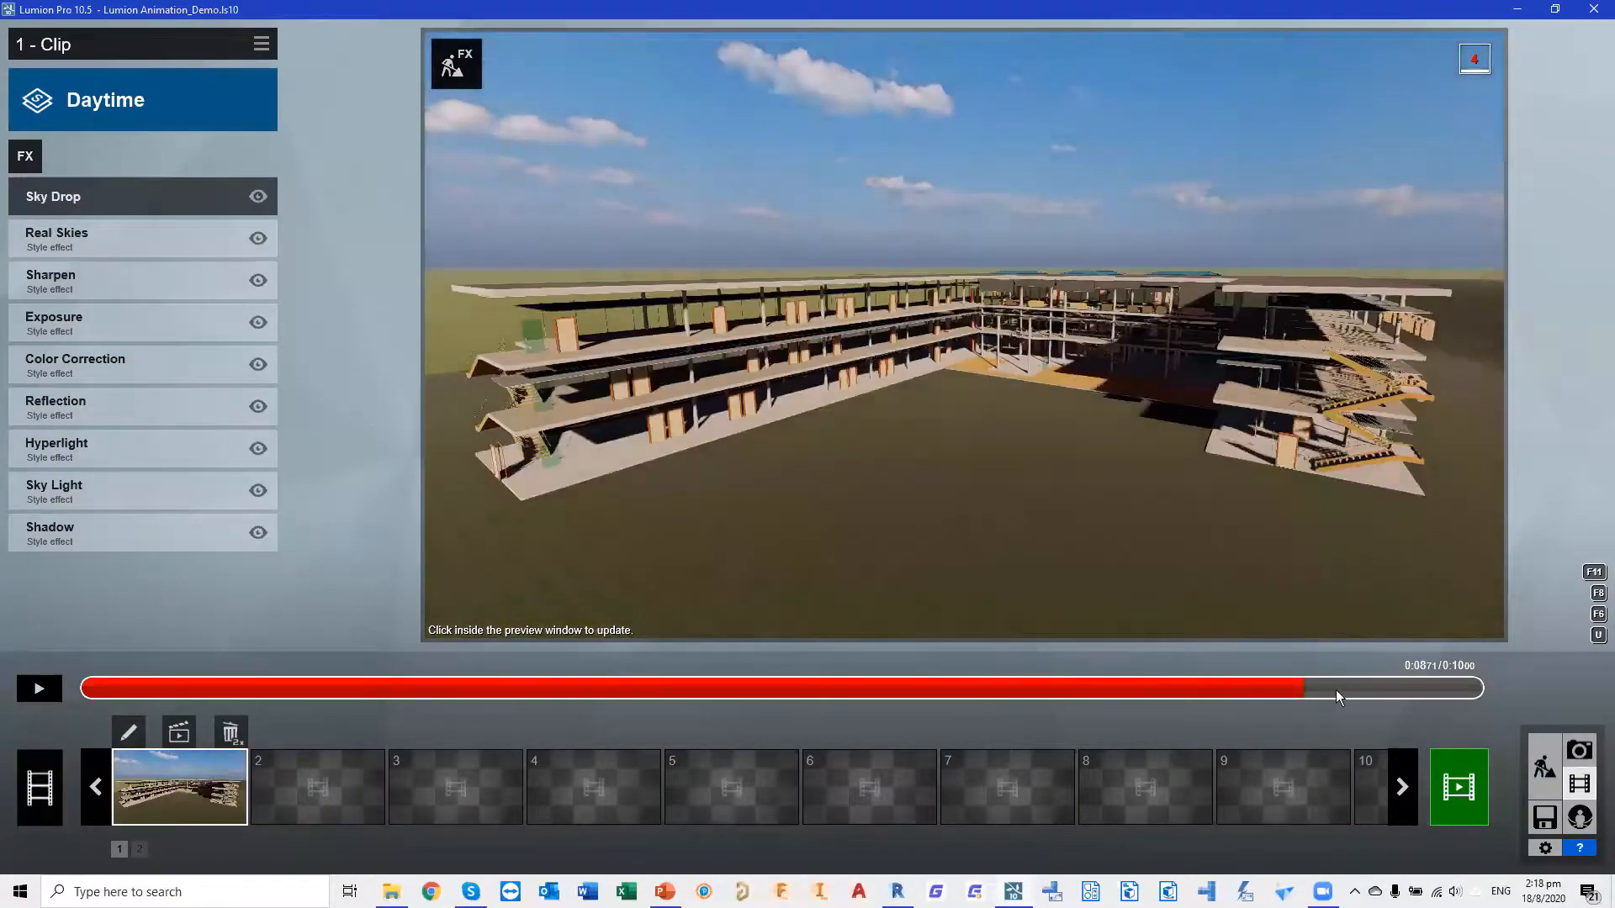
{"action": "left_click", "coordinate": [1412, 688]}
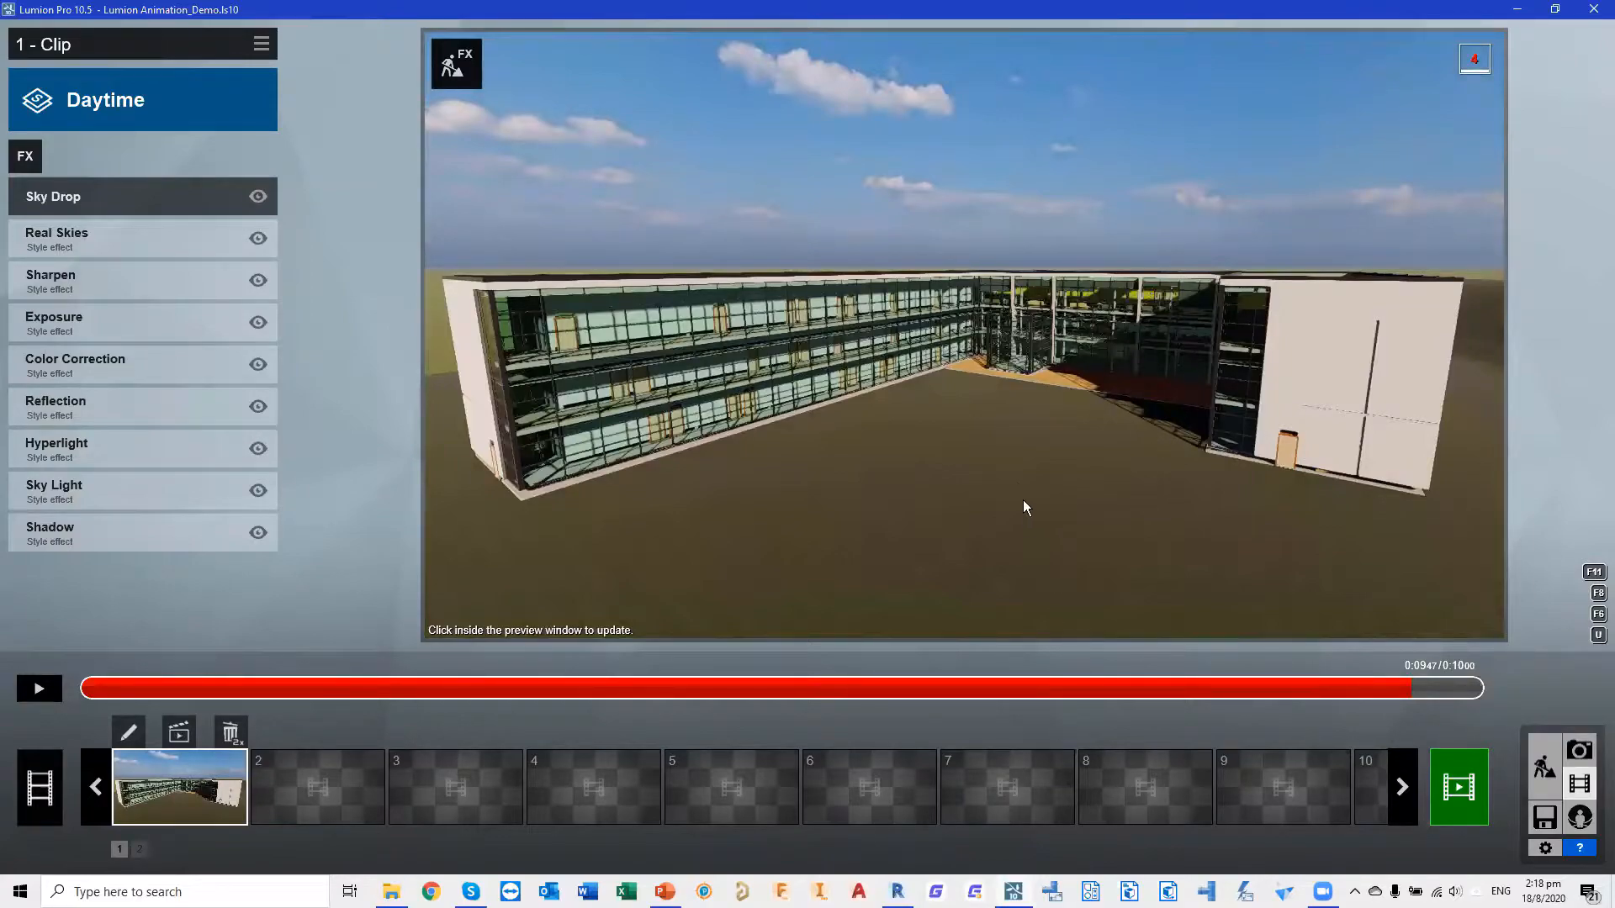
{"action": "left_click", "coordinate": [984, 407]}
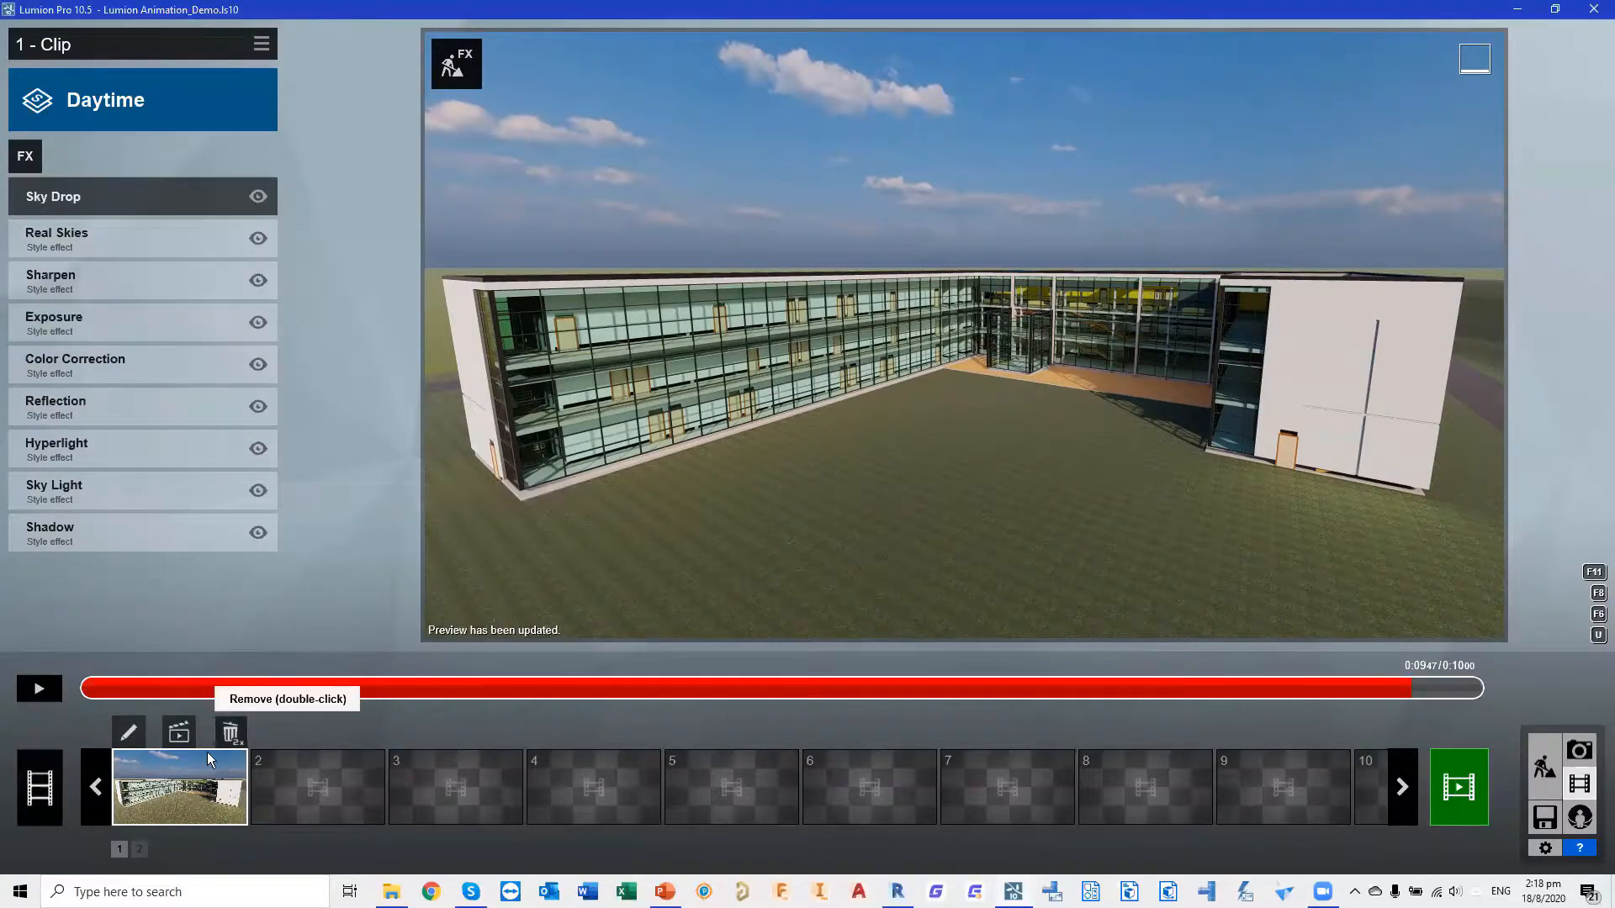
Look over the clip's movie render options without rendering, and watch the Construction Process video from the Lumion Animations folder before returning to Lumion
{"action": "left_click", "coordinate": [181, 732]}
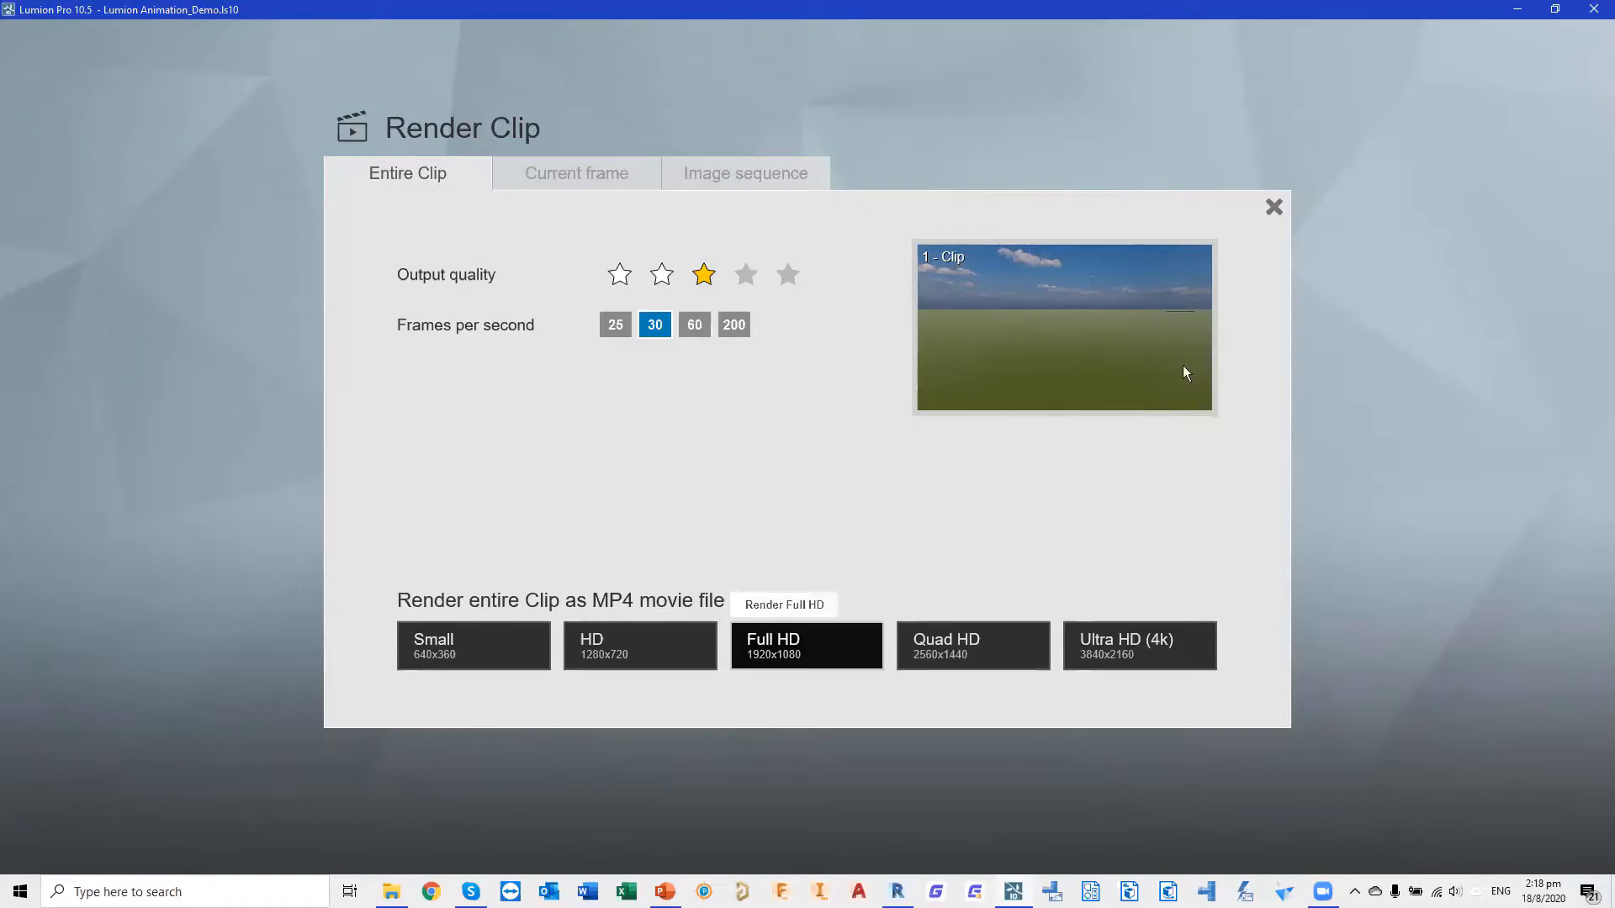
{"action": "left_click", "coordinate": [1273, 207]}
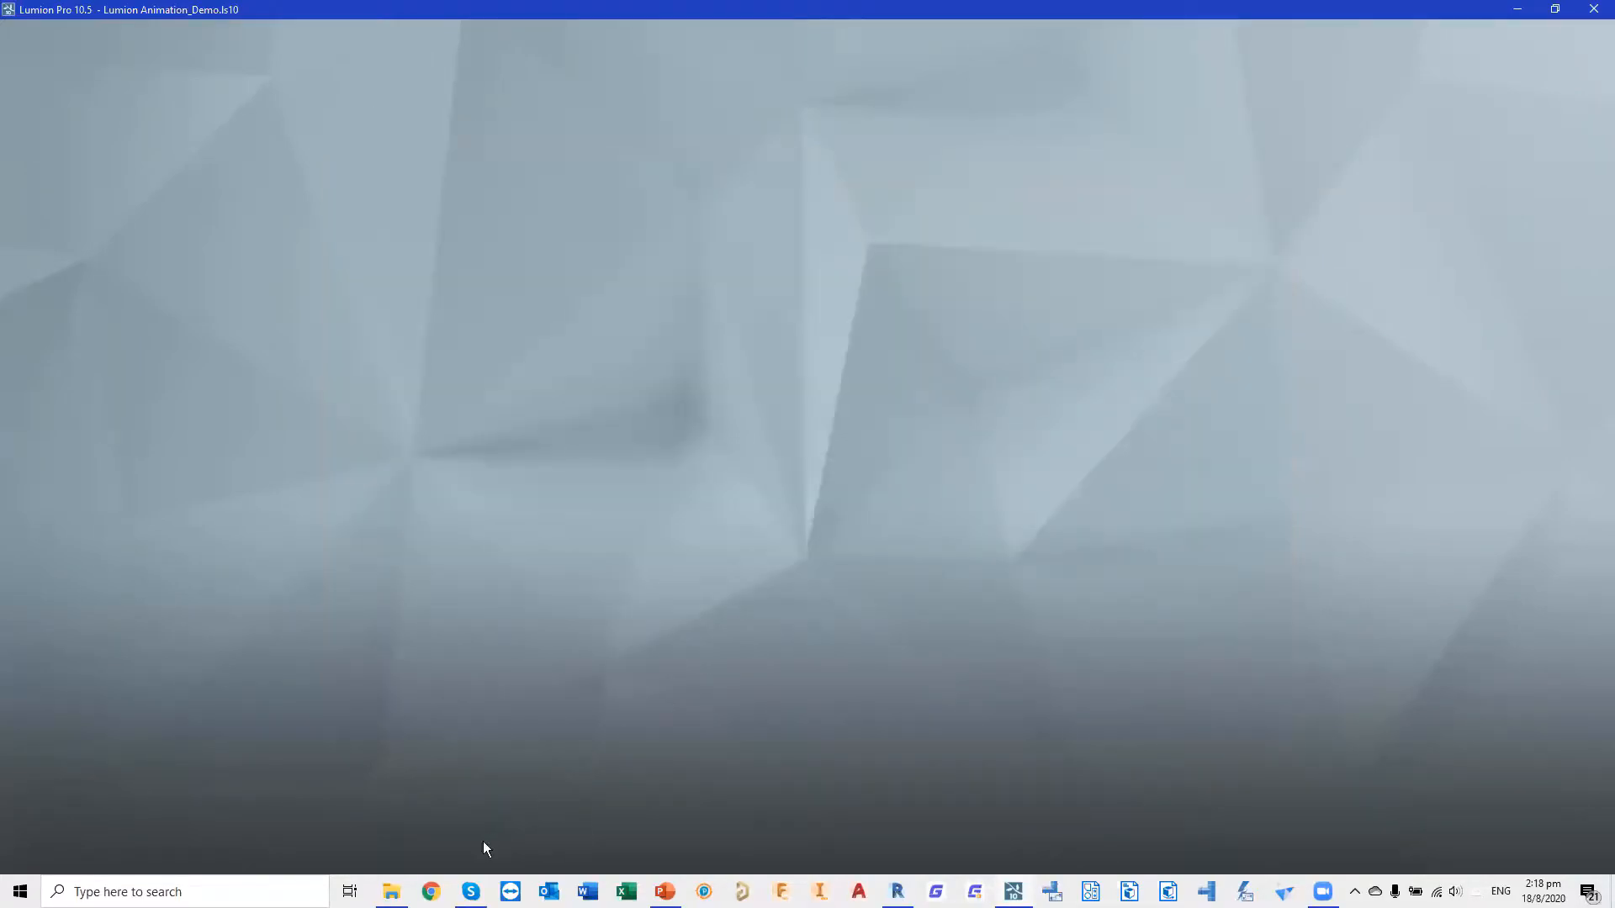
{"action": "left_click", "coordinate": [391, 891]}
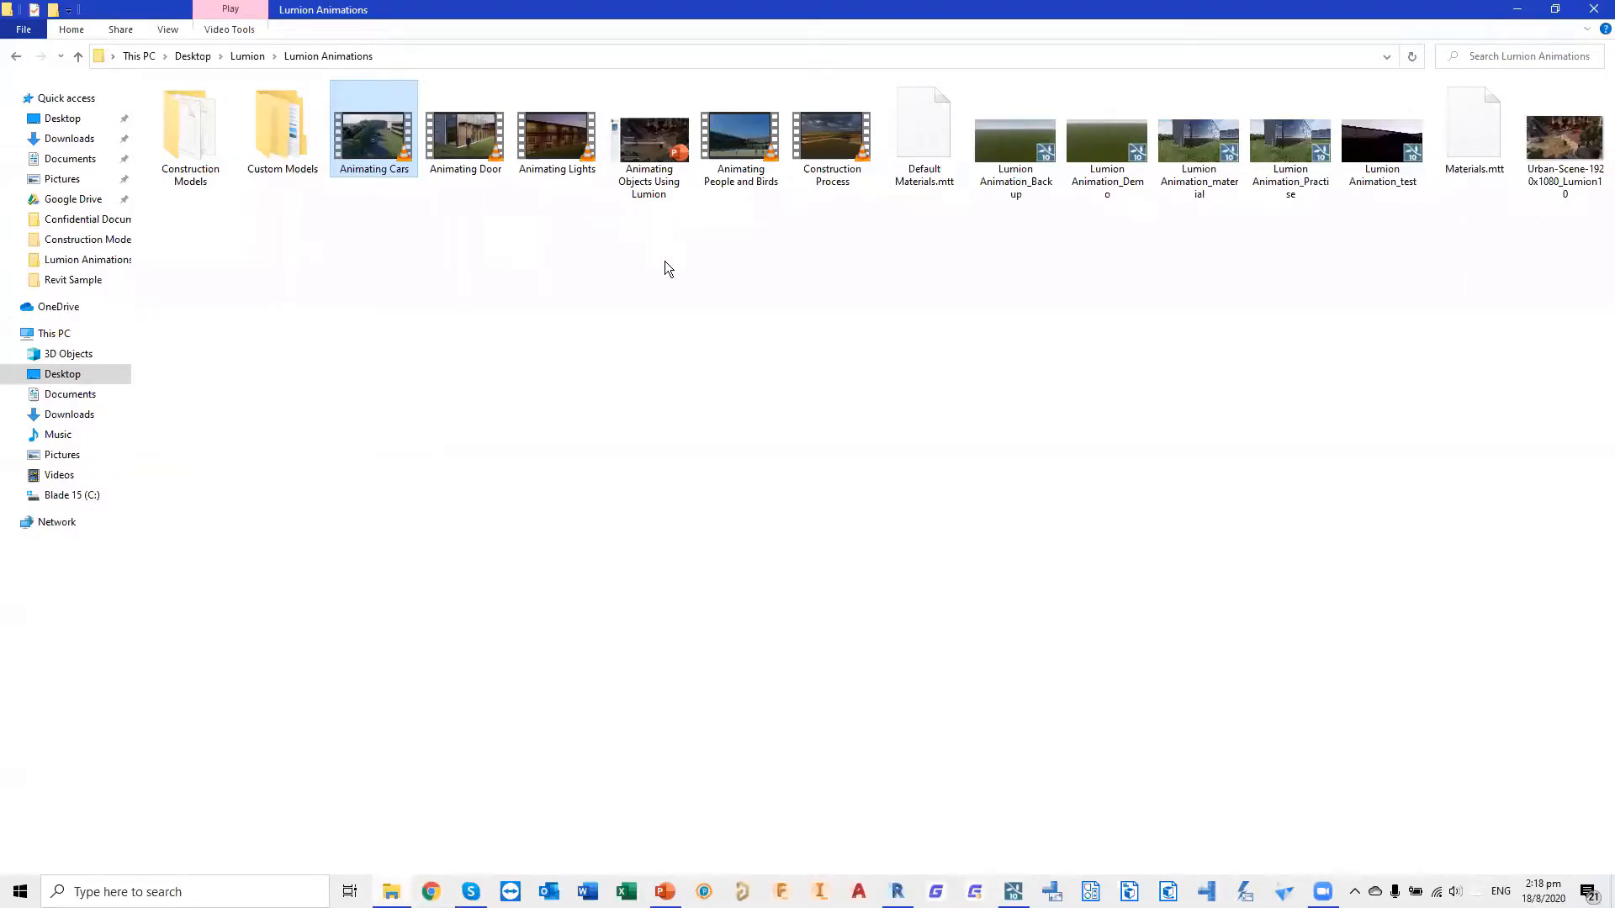
{"action": "double_click", "coordinate": [841, 145]}
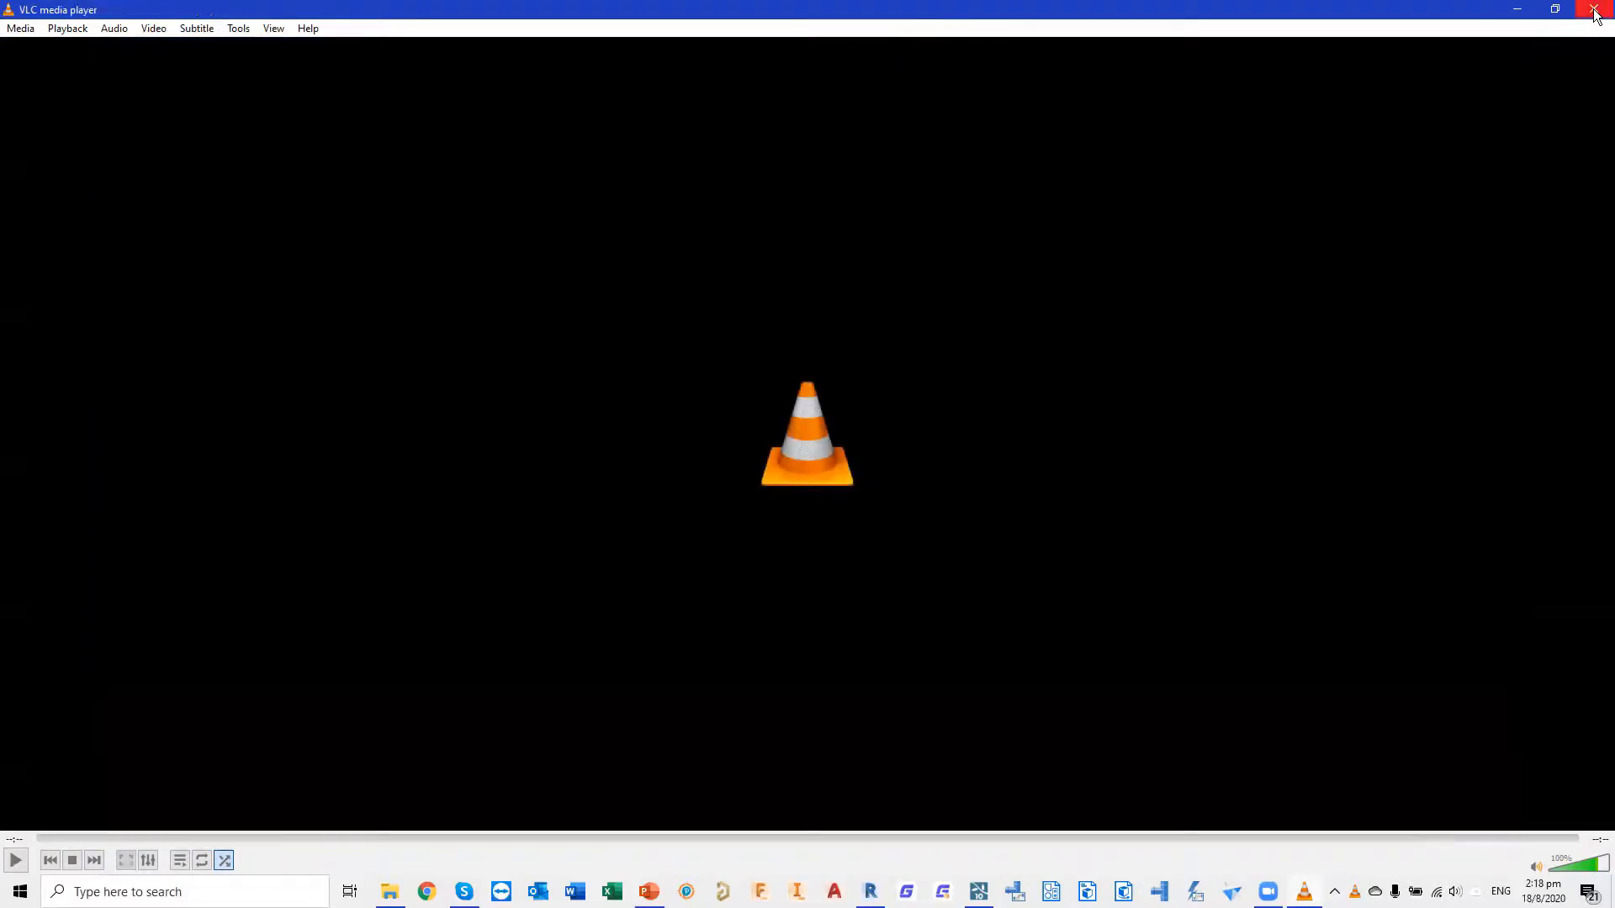
{"action": "left_click", "coordinate": [1594, 11]}
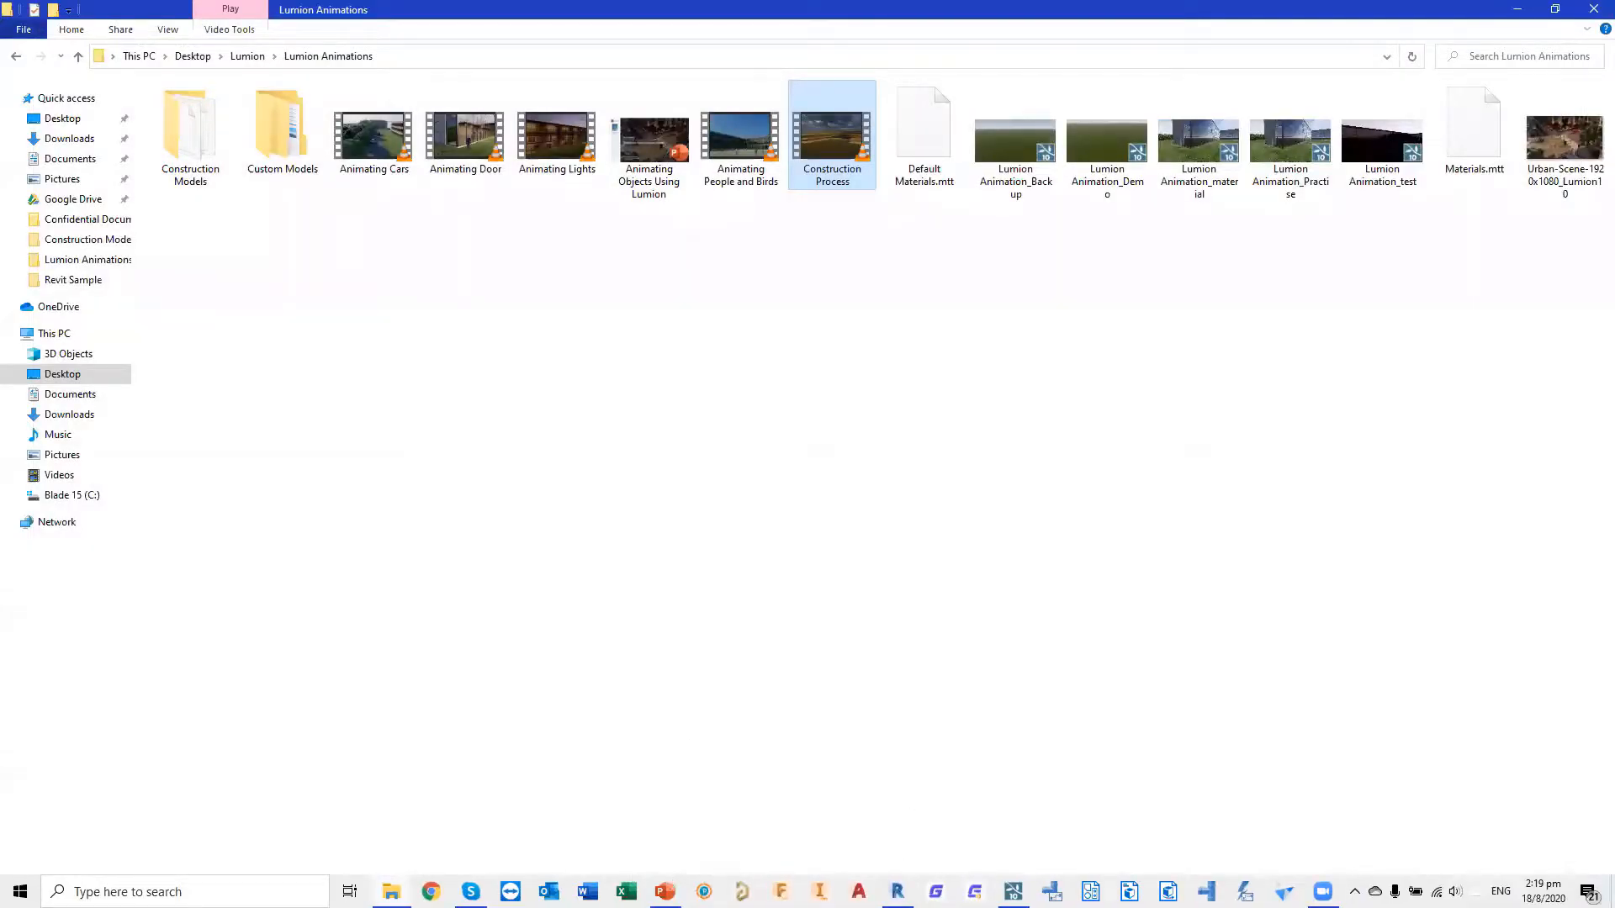
{"action": "left_click", "coordinate": [1014, 892]}
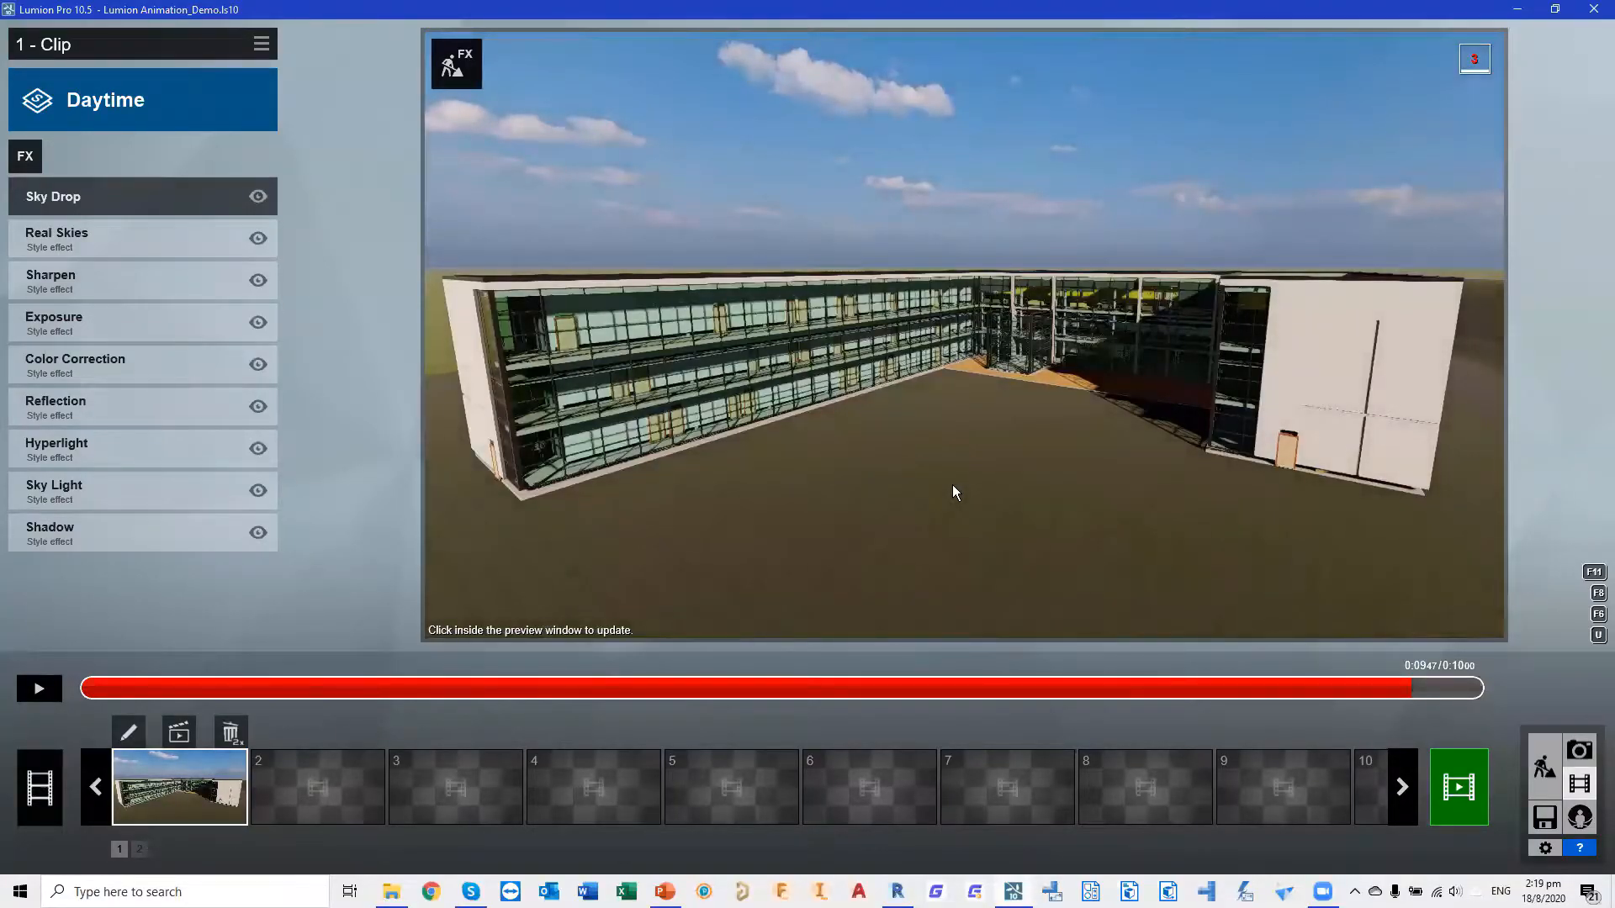
Leave the movie editor for the build view and load the Lumion Animation_material project to look around its glass-walled building
{"action": "left_click", "coordinate": [1545, 767]}
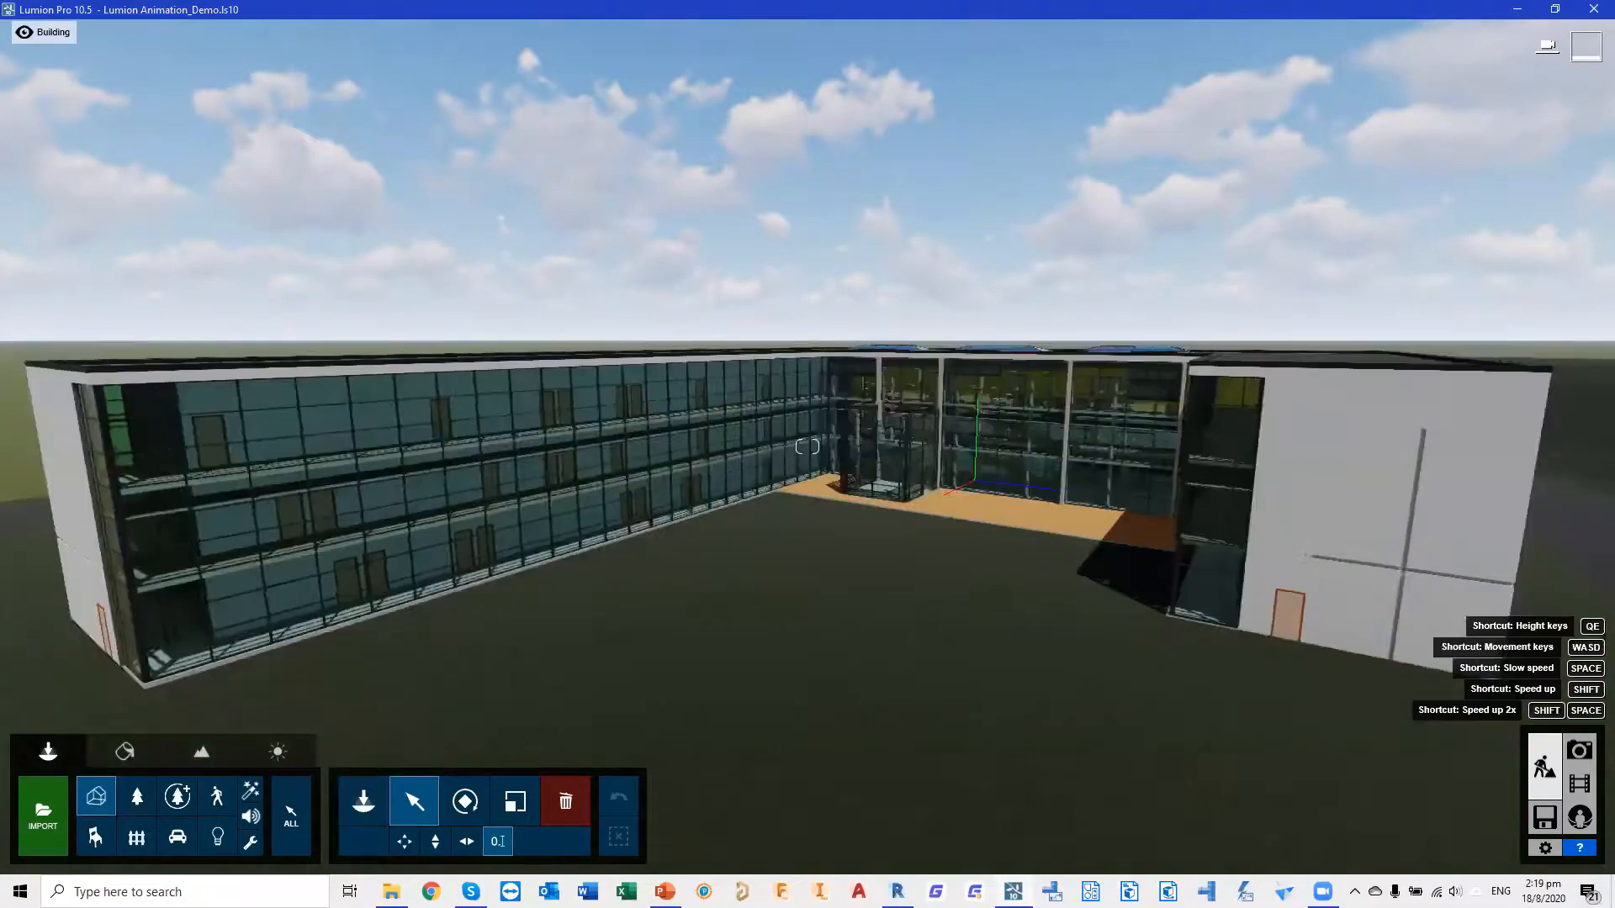
{"action": "right_click_drag", "start_coordinate": [1430, 505], "coordinate": [1452, 589]}
{"action": "mouse_move", "coordinate": [950, 469]}
{"action": "right_mouse_down"}
{"action": "mouse_move", "coordinate": [936, 467]}
{"action": "mouse_move", "coordinate": [978, 456]}
{"action": "right_mouse_up"}
{"action": "scroll", "coordinate": [949, 476], "scroll_direction": "down", "scroll_amount": 2}
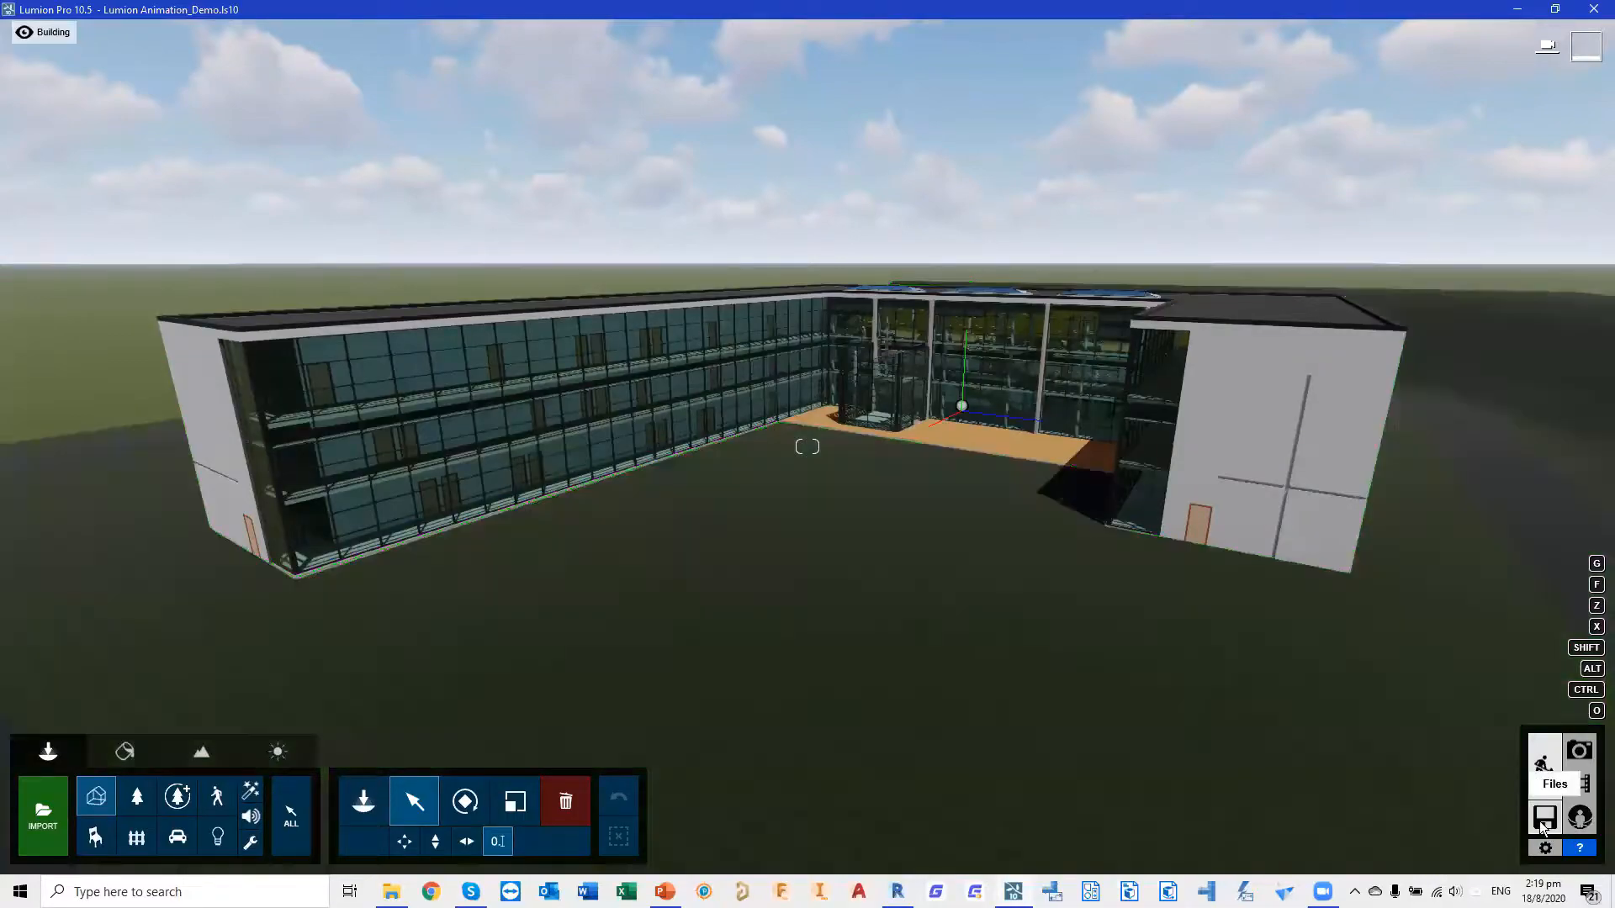
{"action": "left_click", "coordinate": [1544, 815]}
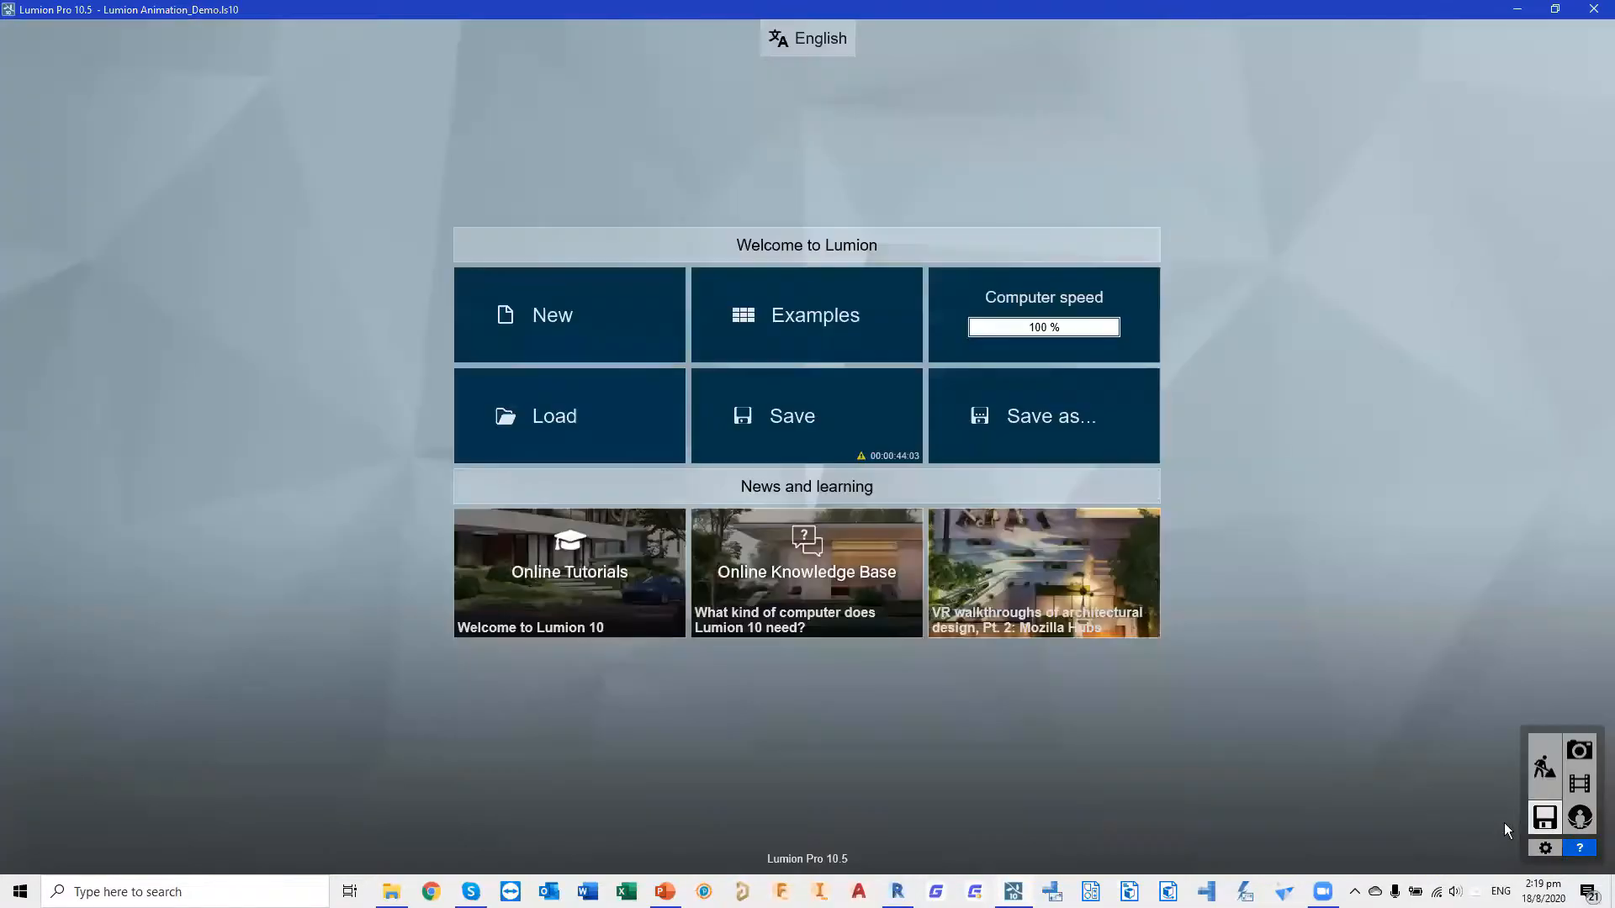
{"action": "left_click", "coordinate": [611, 443]}
{"action": "left_click", "coordinate": [558, 295]}
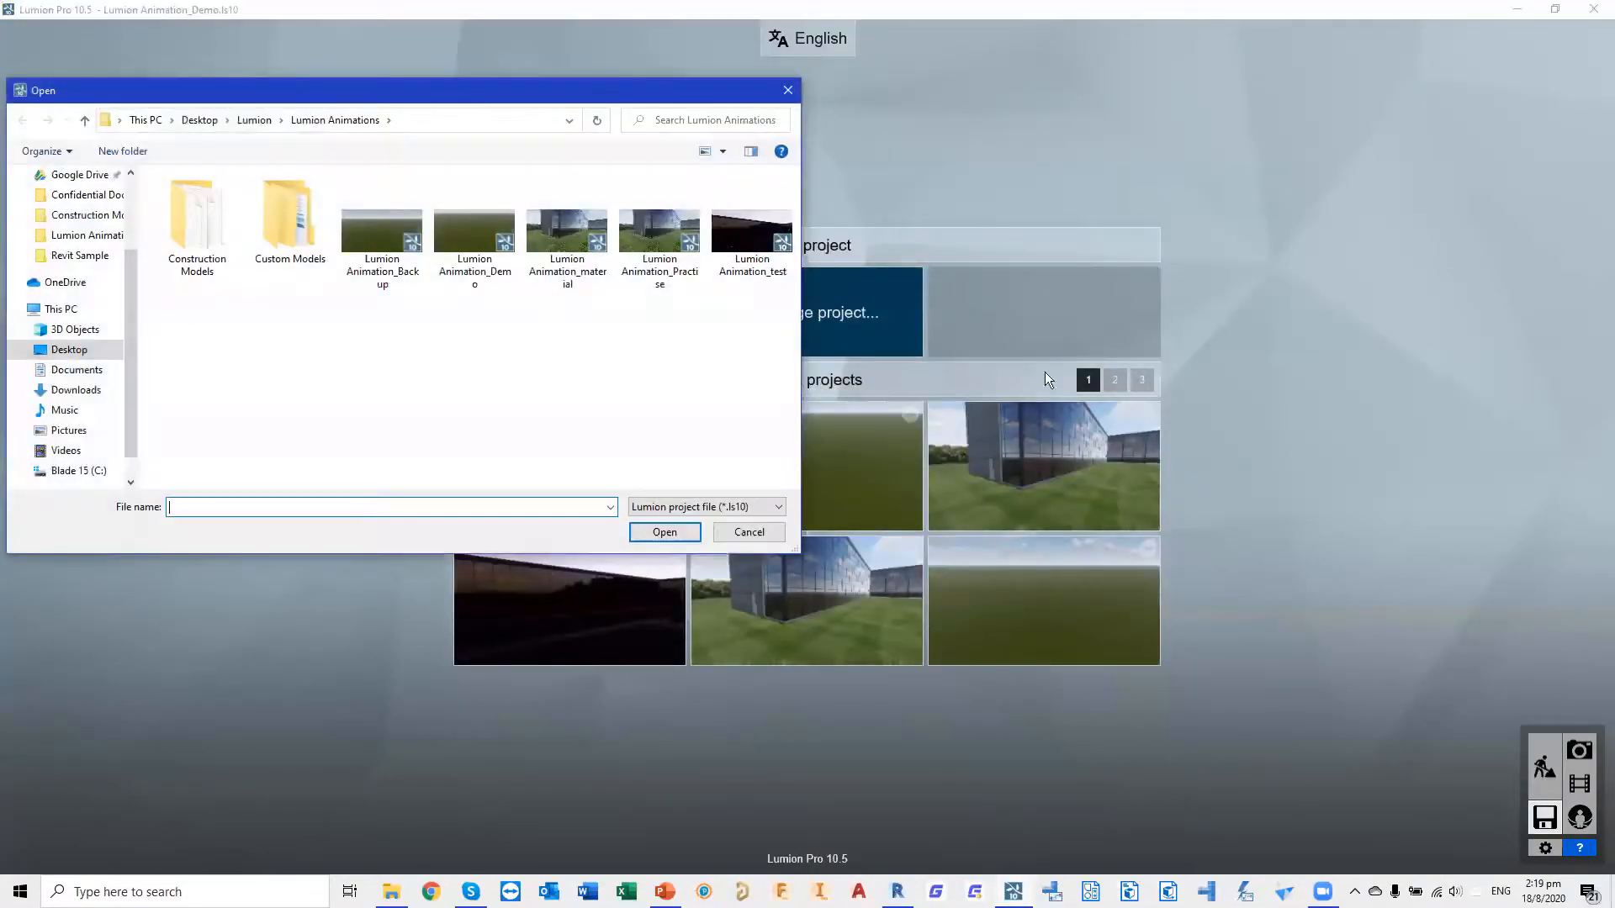
{"action": "double_click", "coordinate": [593, 256]}
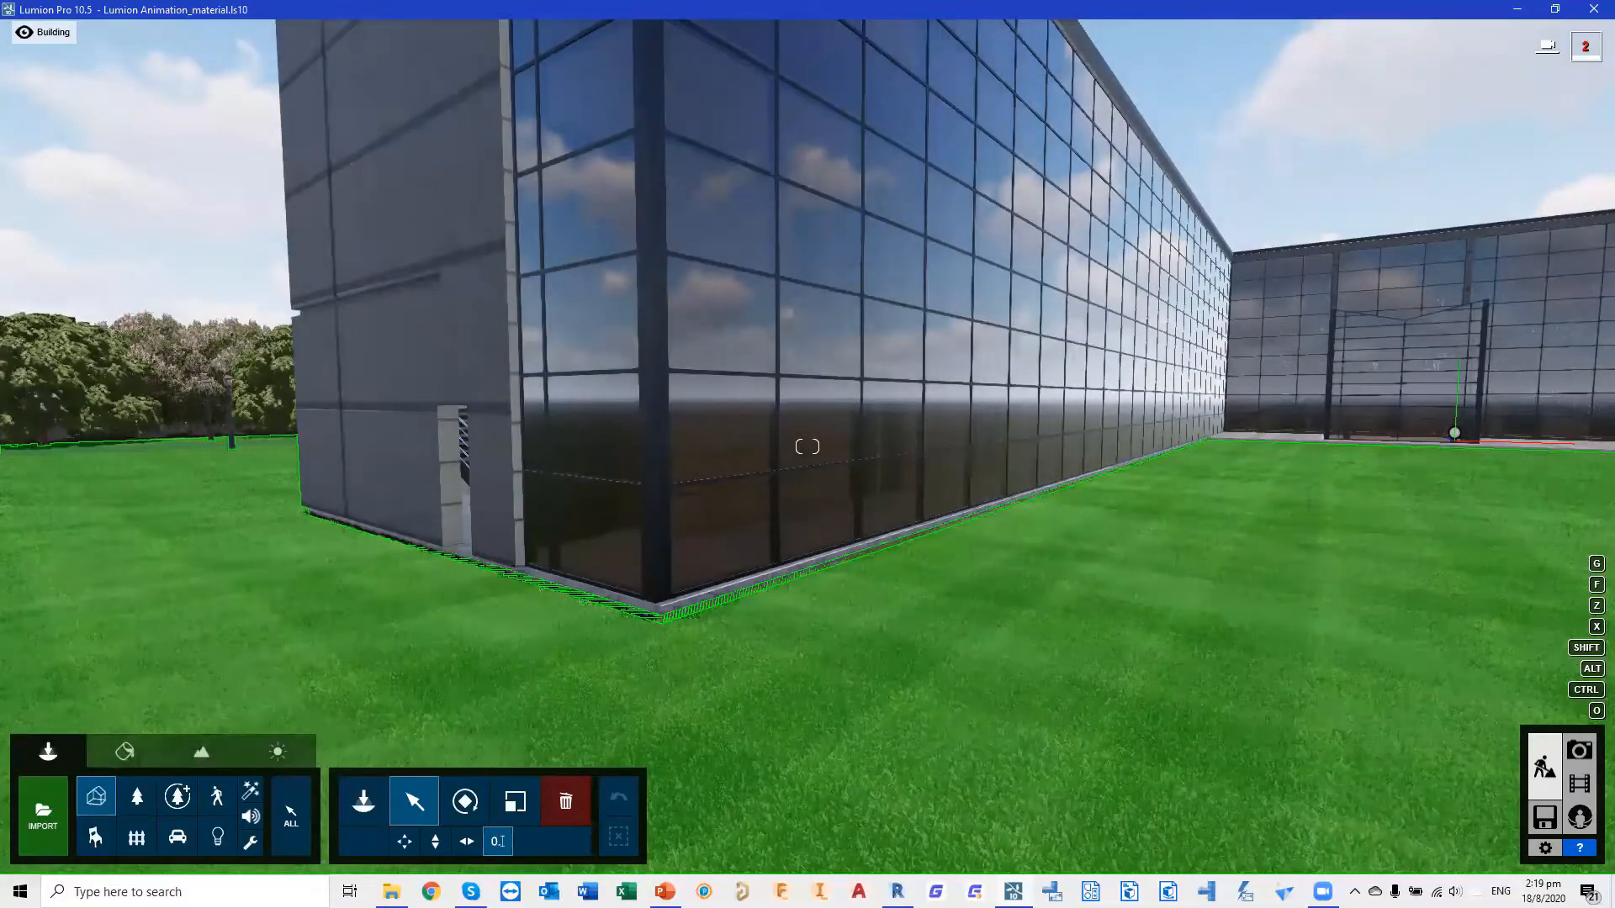
{"action": "right_click_drag", "start_coordinate": [1455, 379], "coordinate": [1600, 365]}
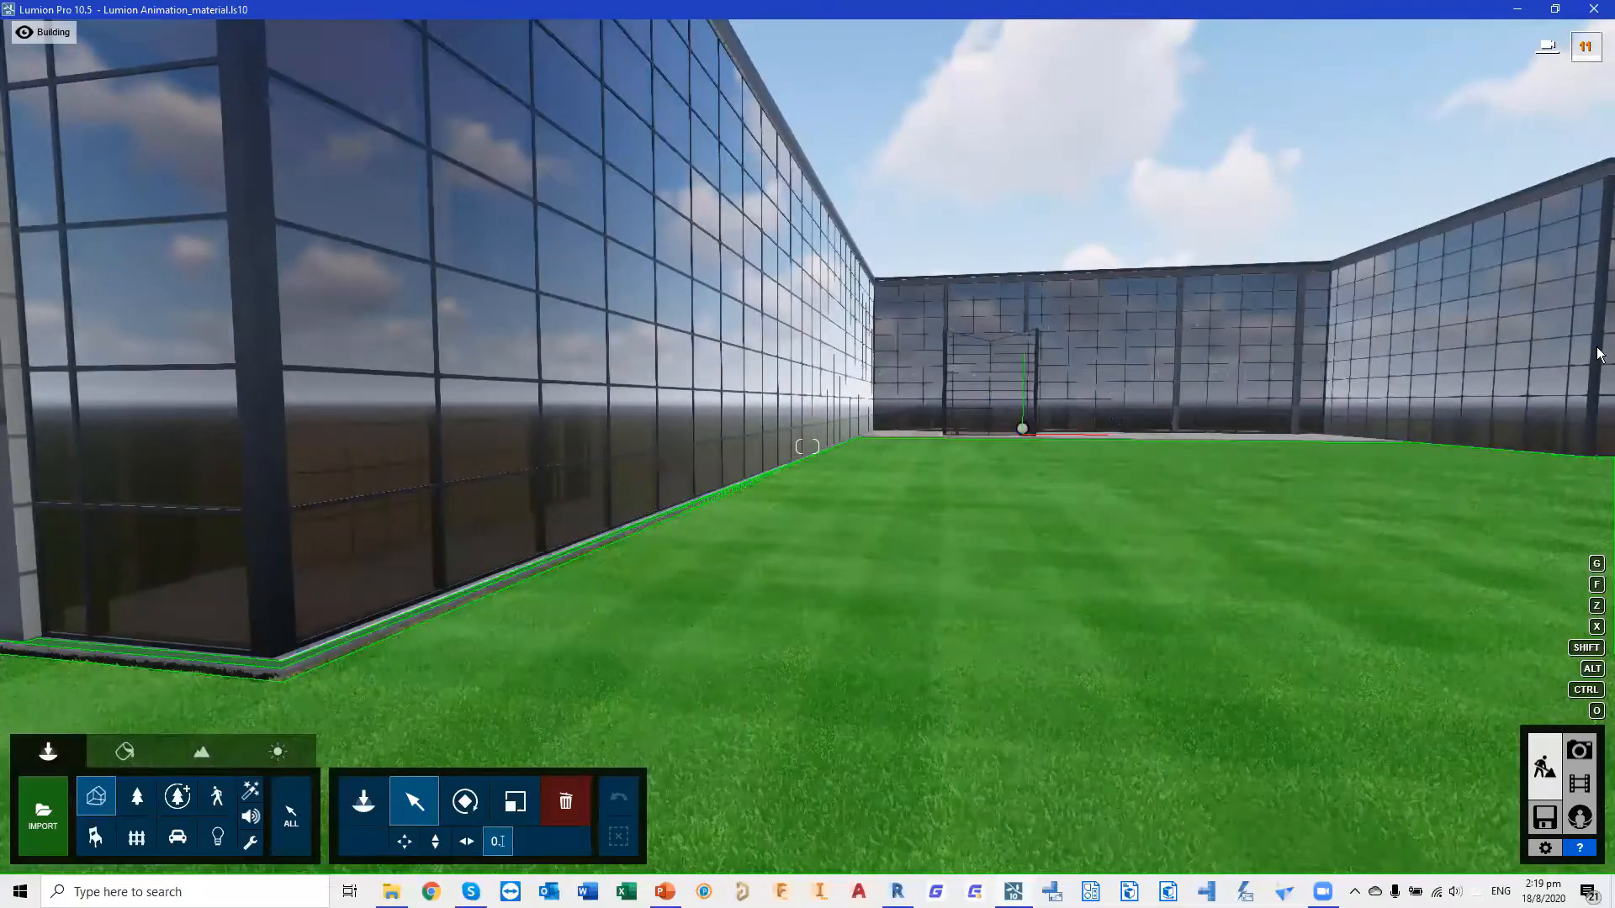
Choose the imported Door model for the open doorway in the grey end wall beside the glass corner
{"action": "key", "text": "s"}
{"action": "key", "text": "w"}
{"action": "key", "text": "w"}
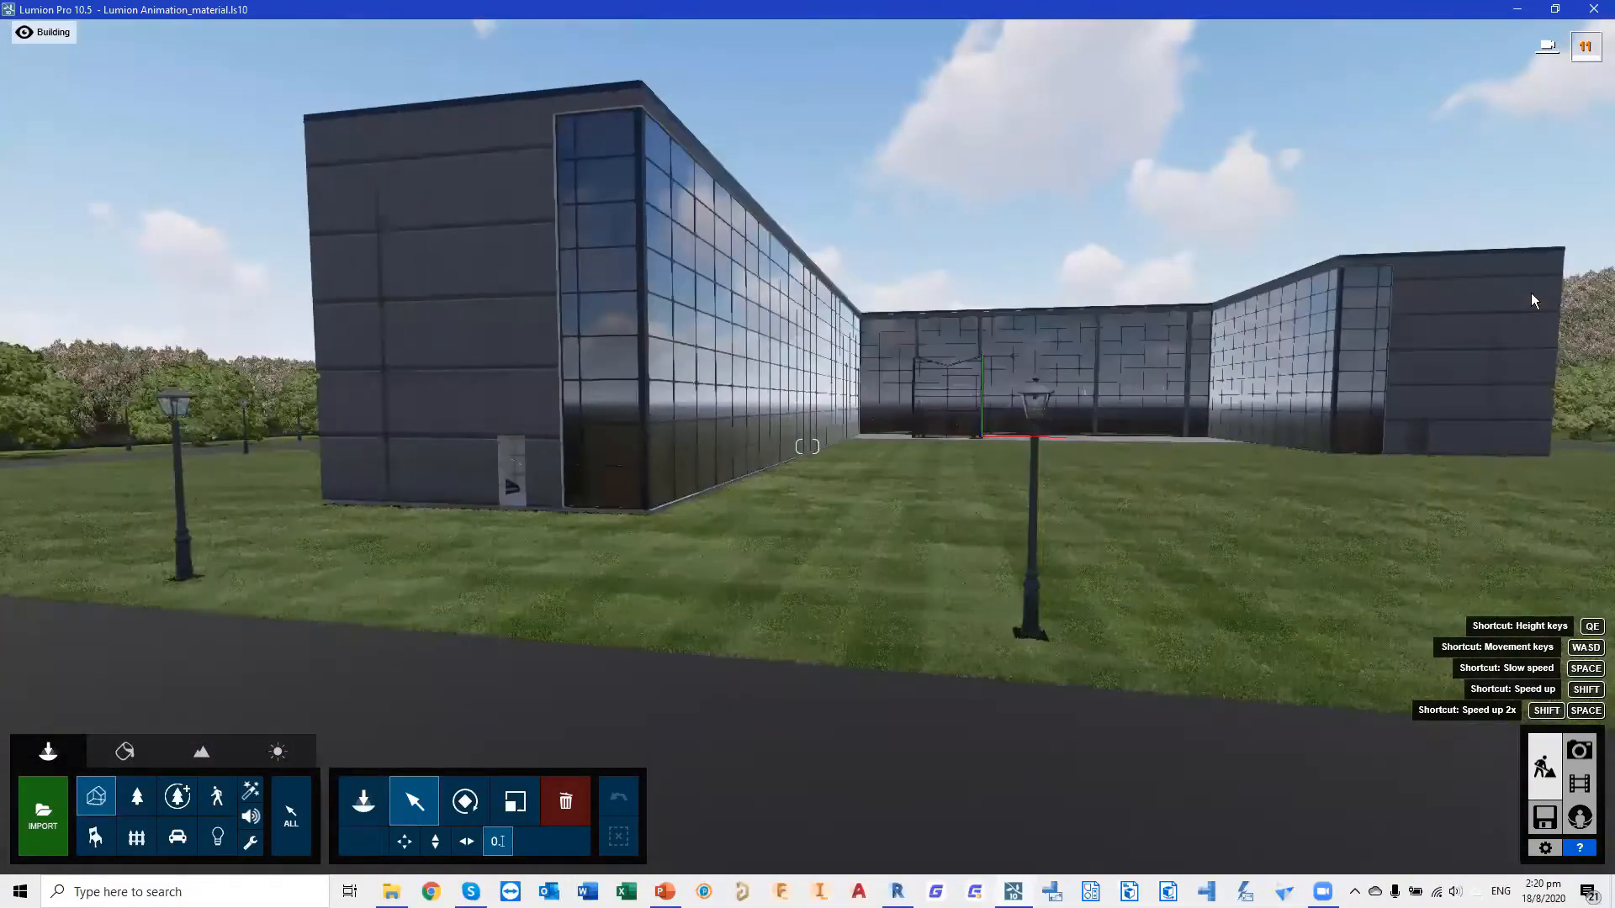
{"action": "key", "text": "w"}
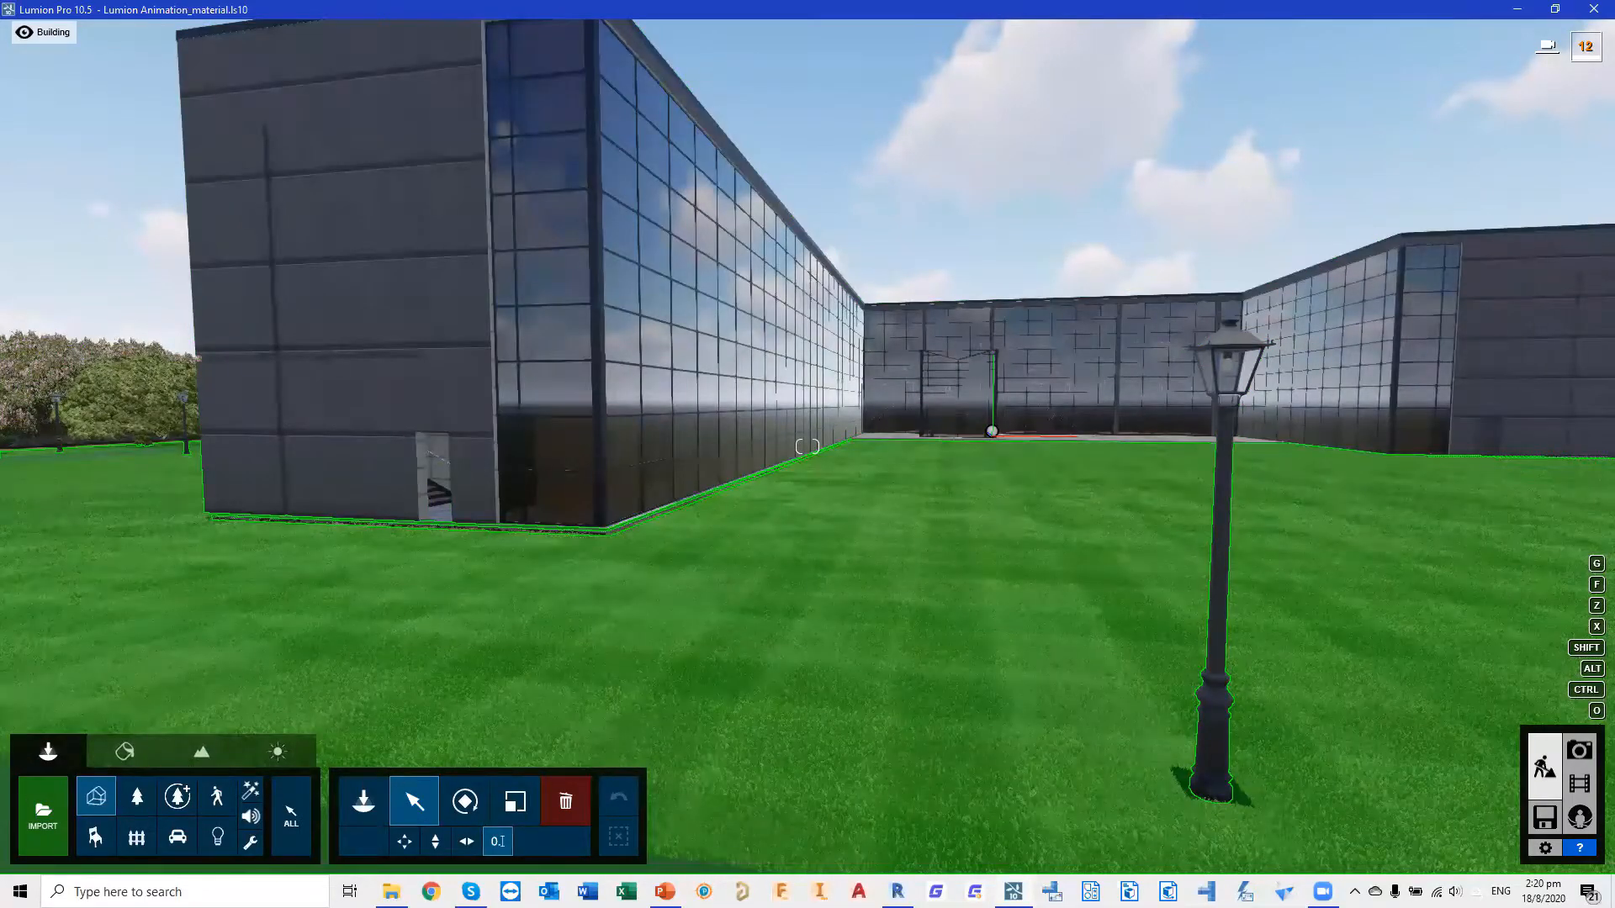
{"action": "right_click_drag", "start_coordinate": [807, 539], "coordinate": [782, 514]}
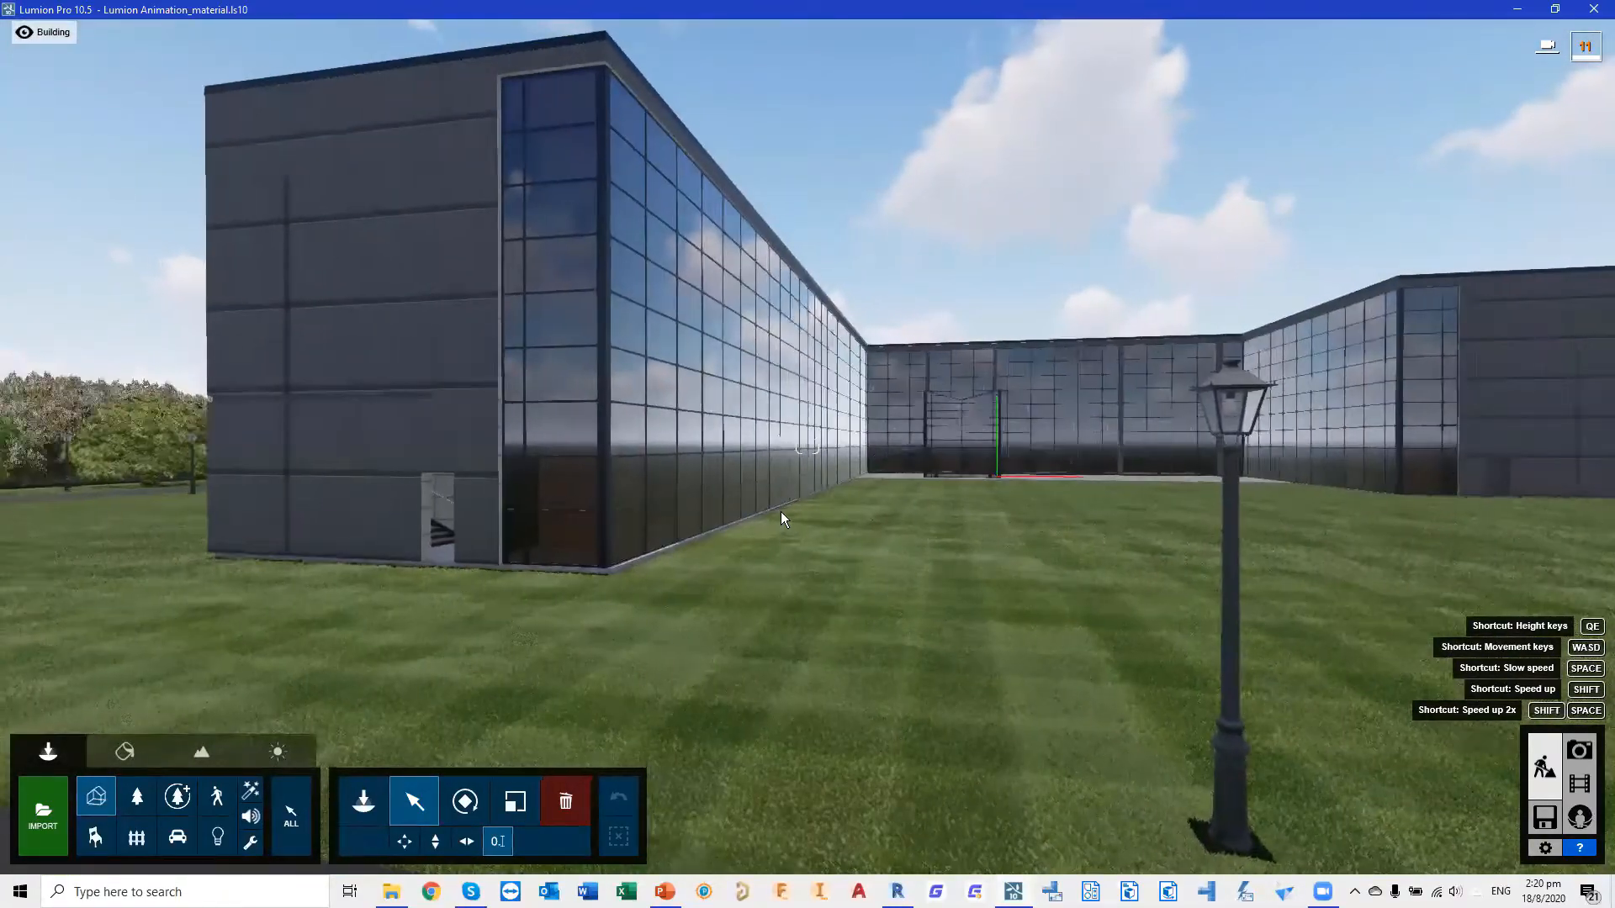
{"action": "key", "text": "w"}
{"action": "key", "text": "w"}
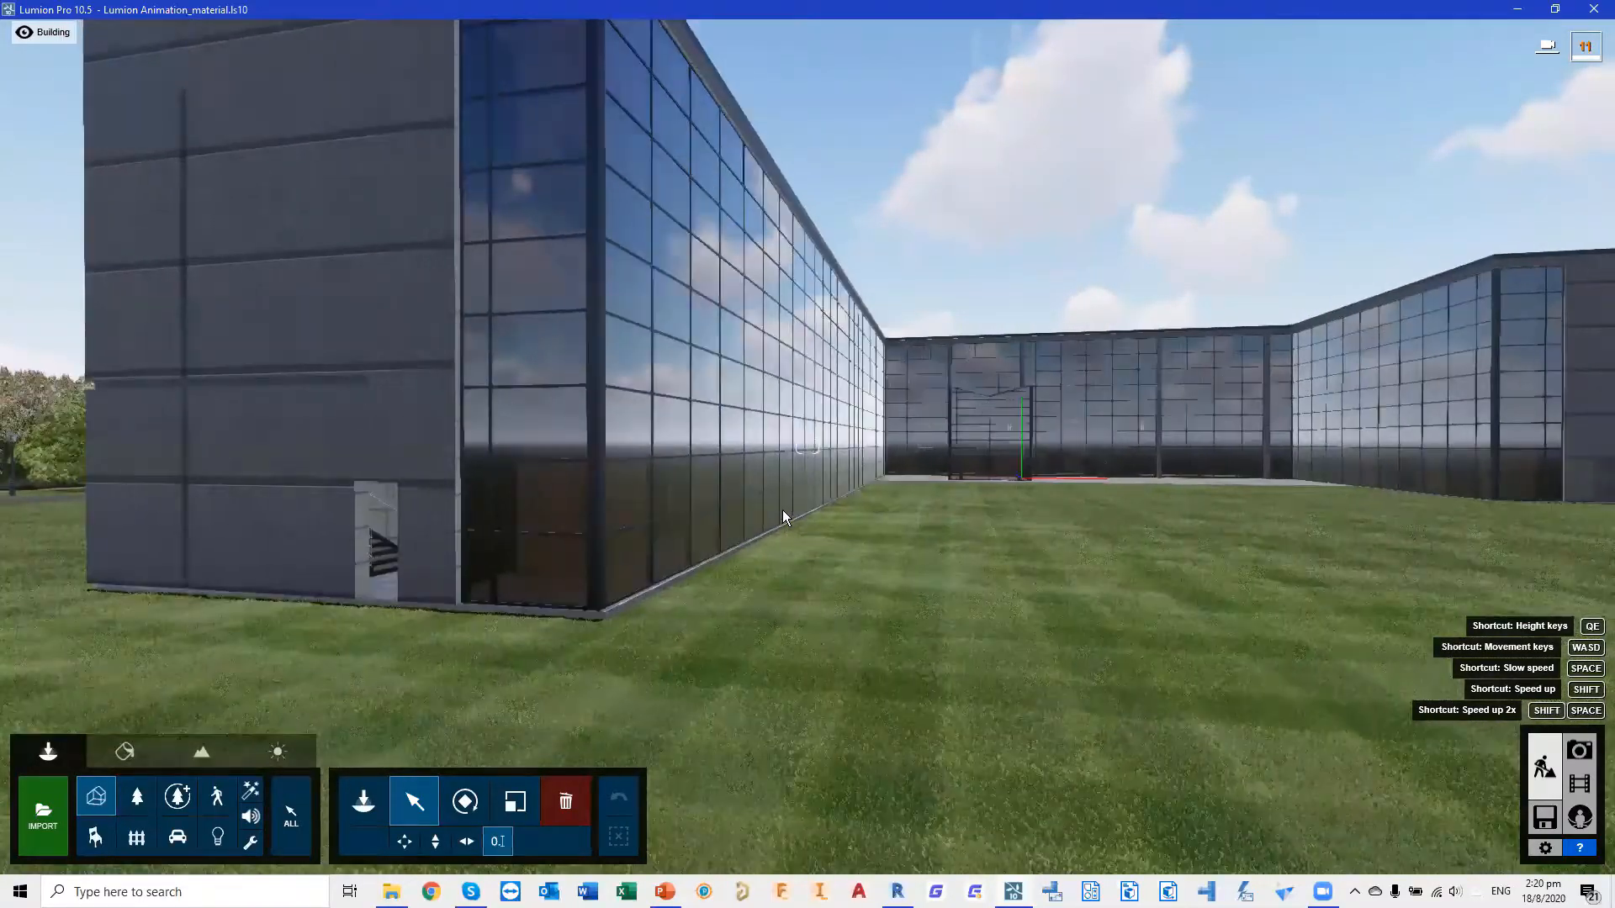
{"action": "key", "text": "a"}
{"action": "key", "text": "w"}
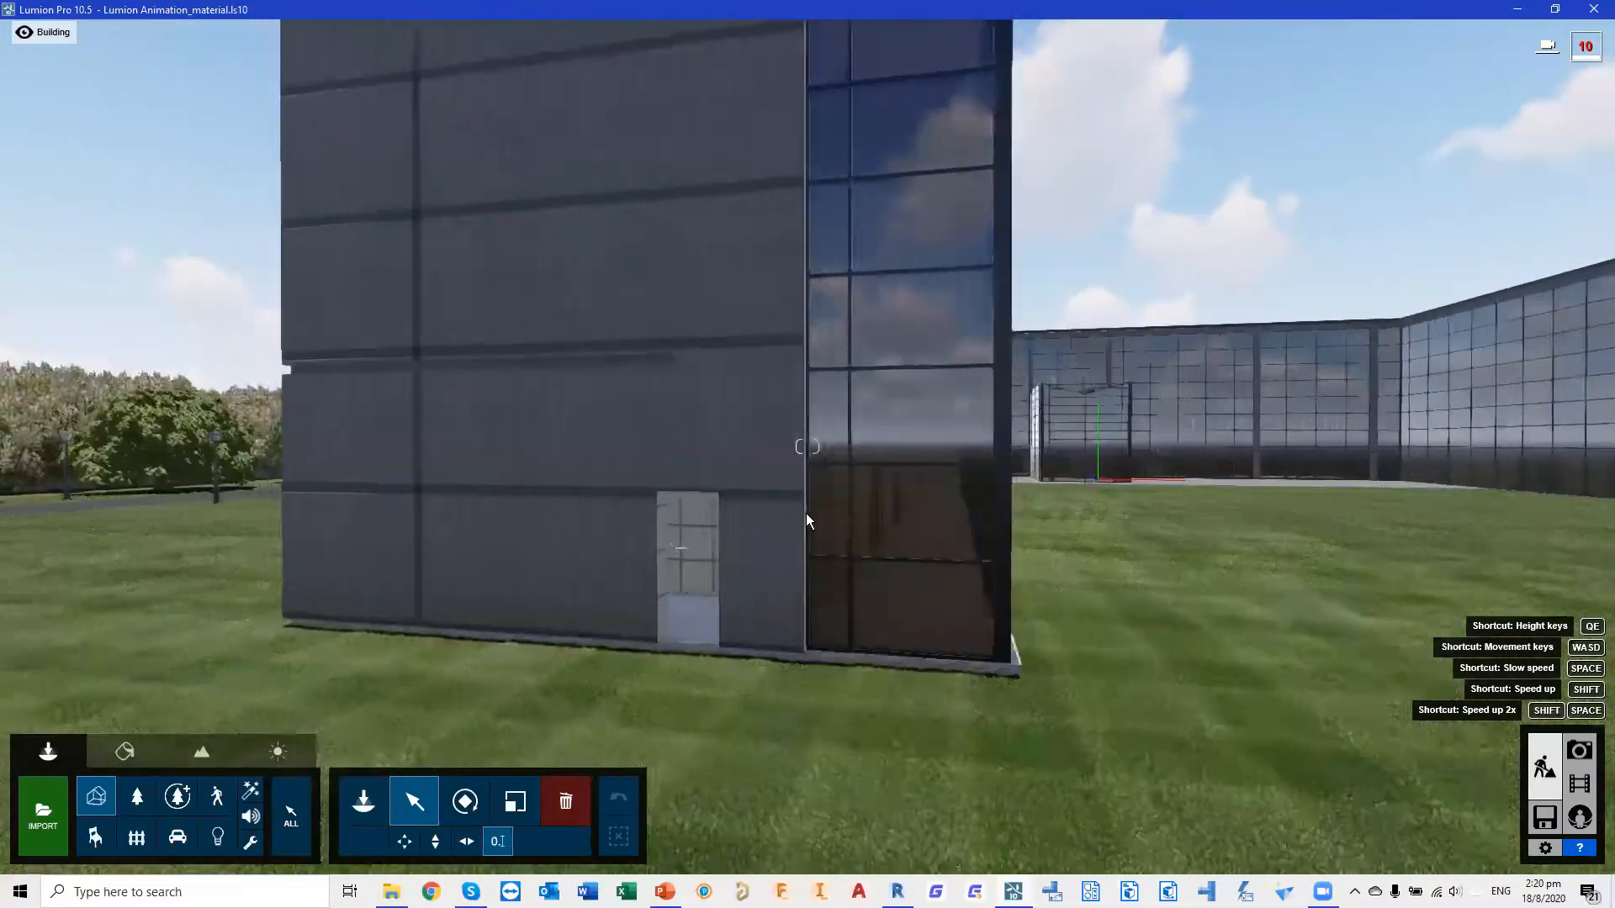
{"action": "key", "text": "w"}
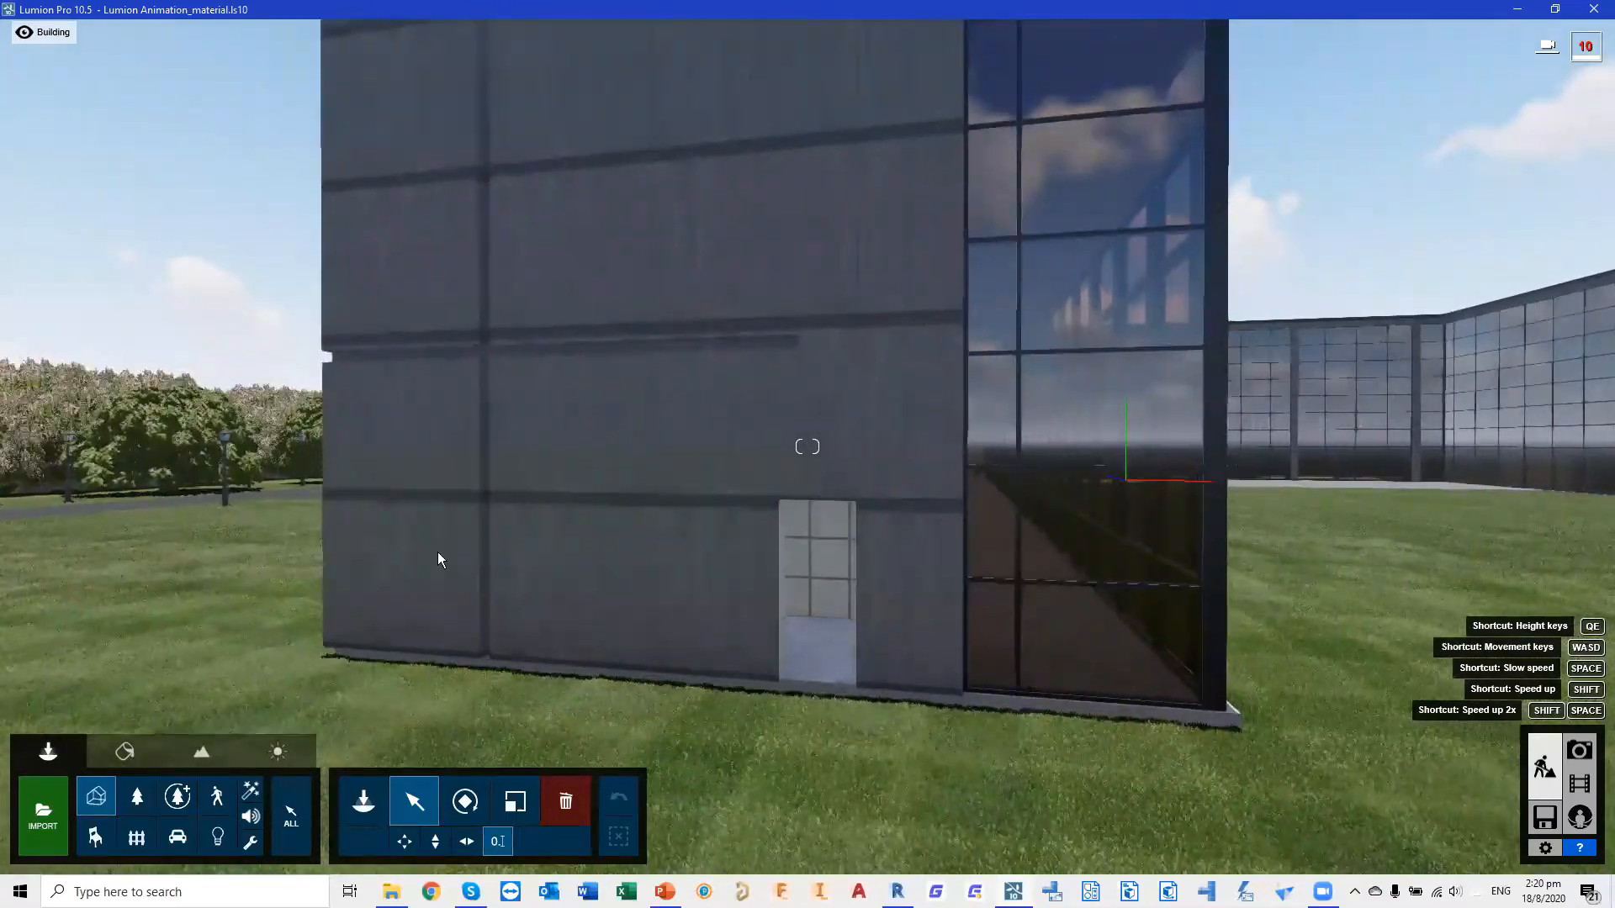
{"action": "left_click", "coordinate": [99, 790]}
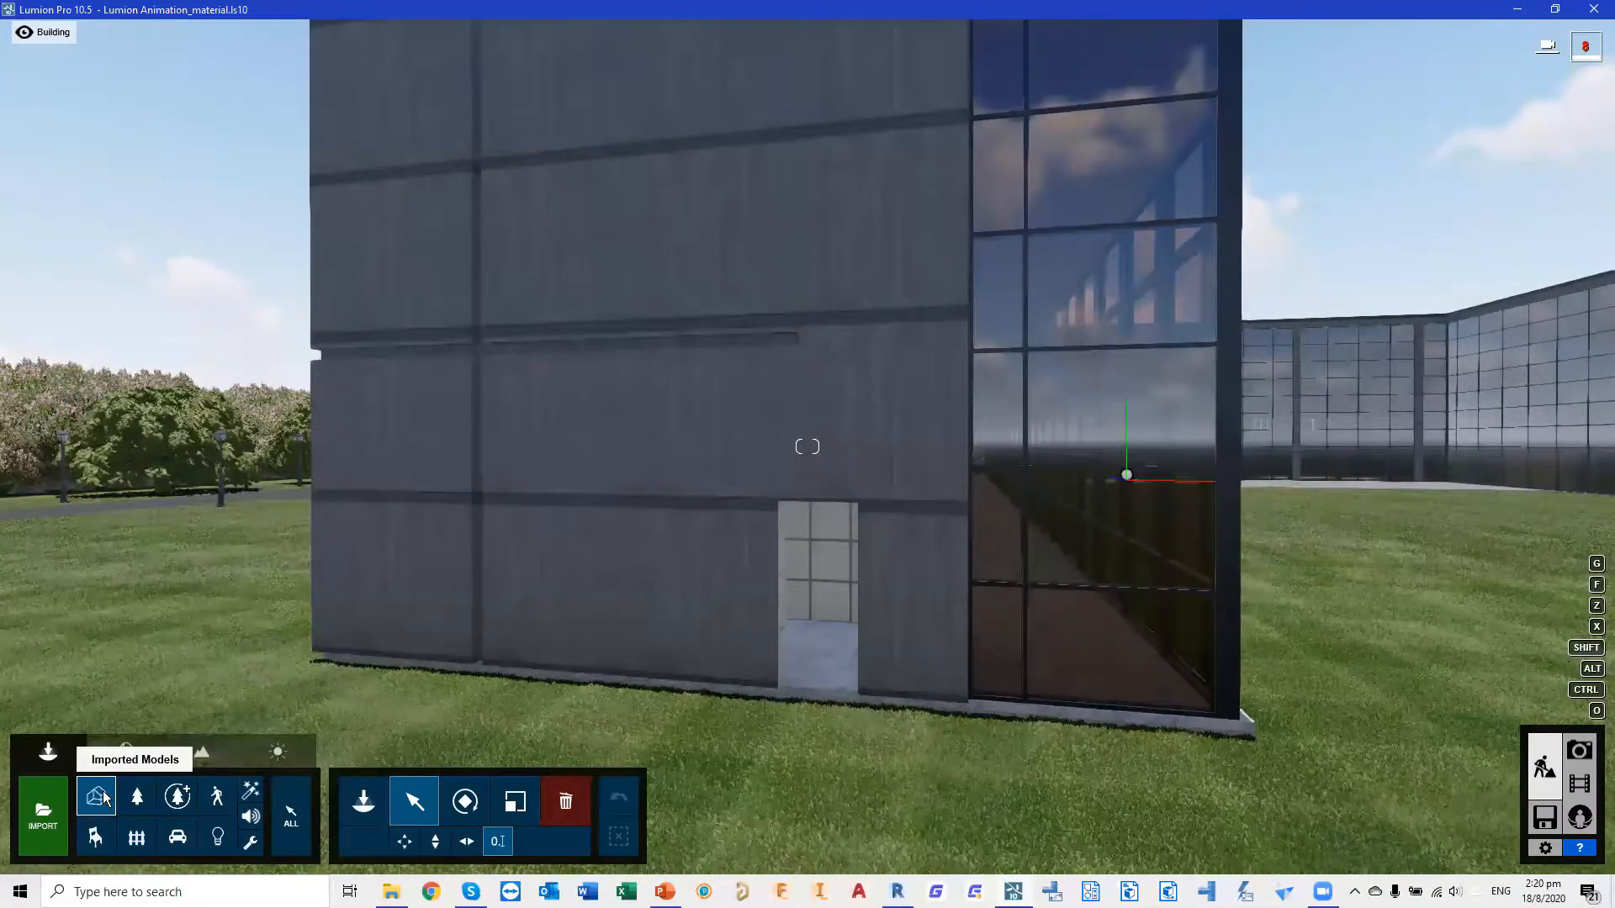
{"action": "left_click", "coordinate": [99, 803]}
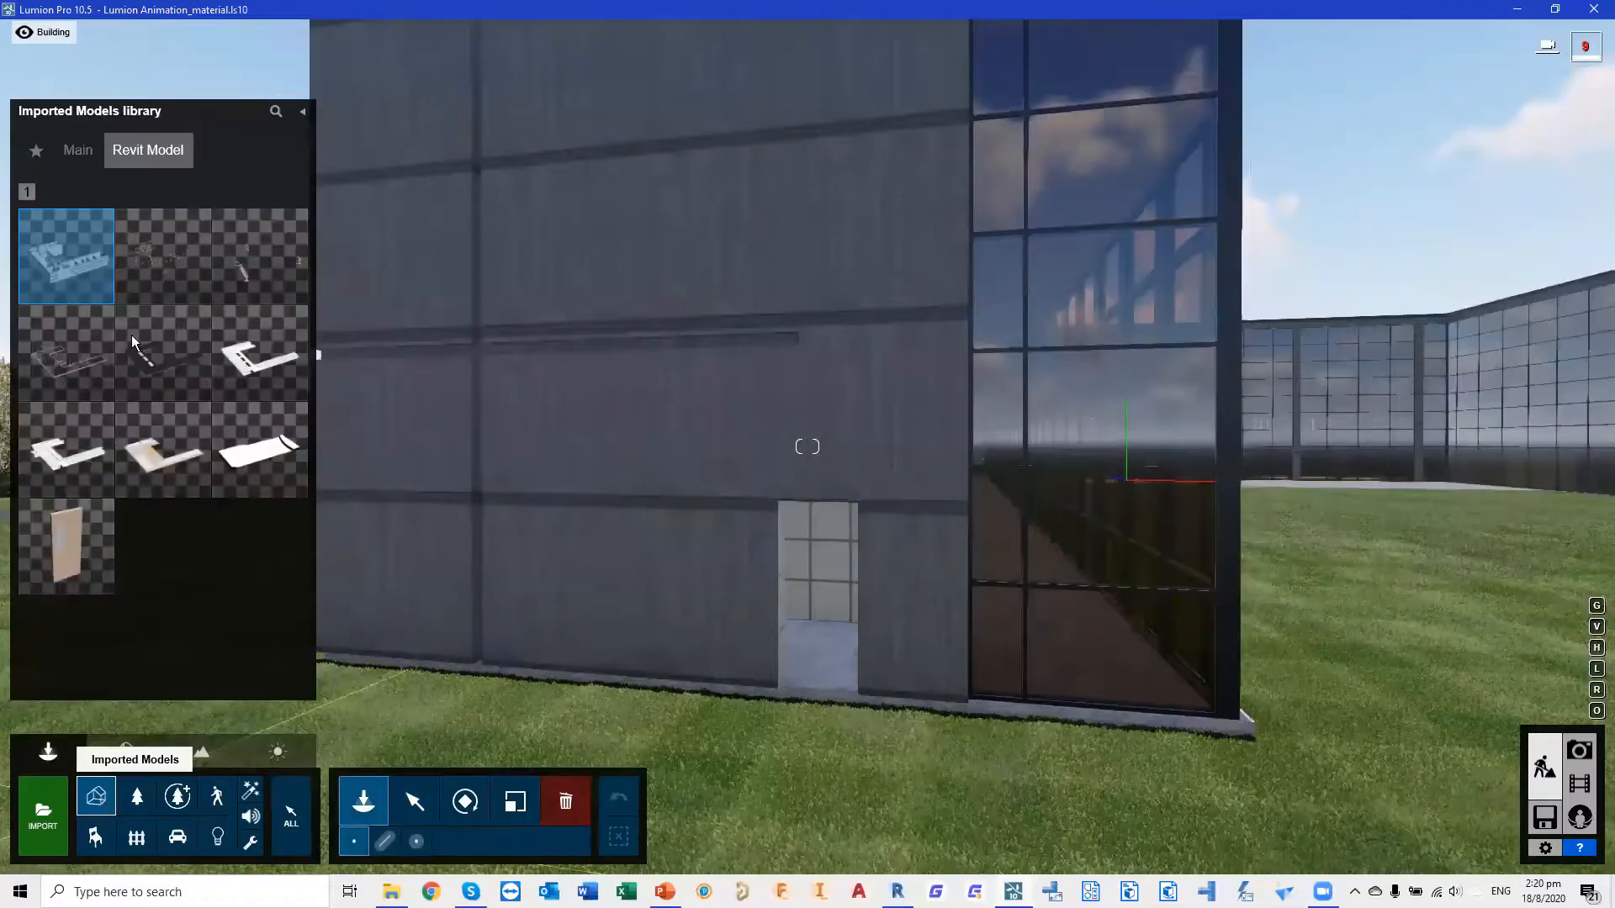
{"action": "left_click", "coordinate": [65, 562]}
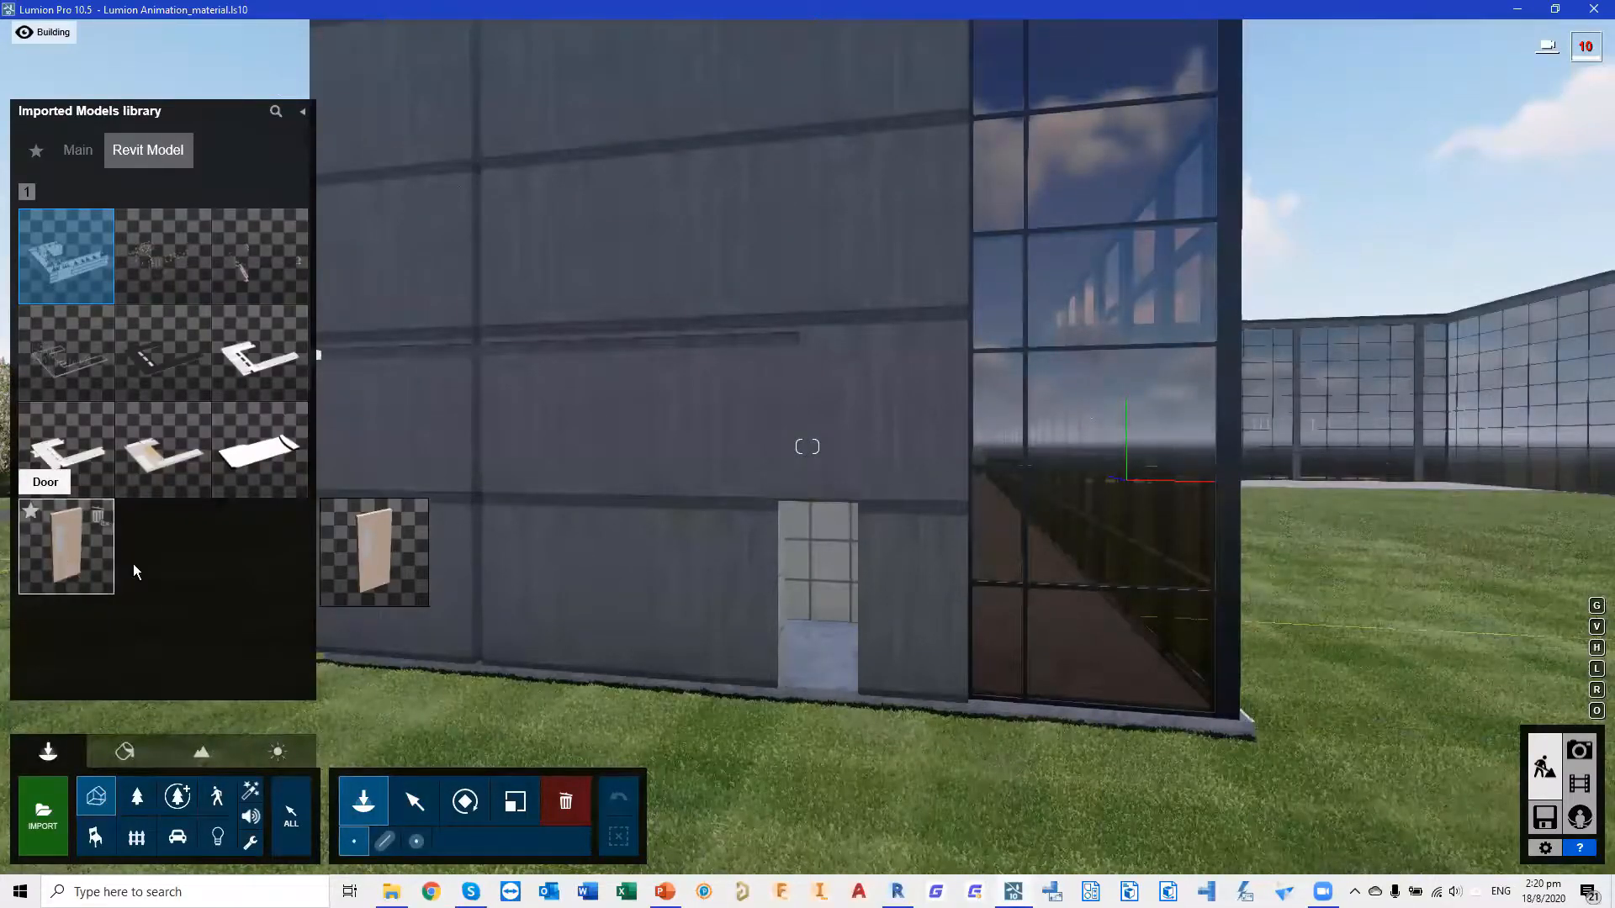
Rotate the door to line up with the wall and place it so that it fills the doorway
{"action": "left_click", "coordinate": [836, 688]}
{"action": "key", "text": "w"}
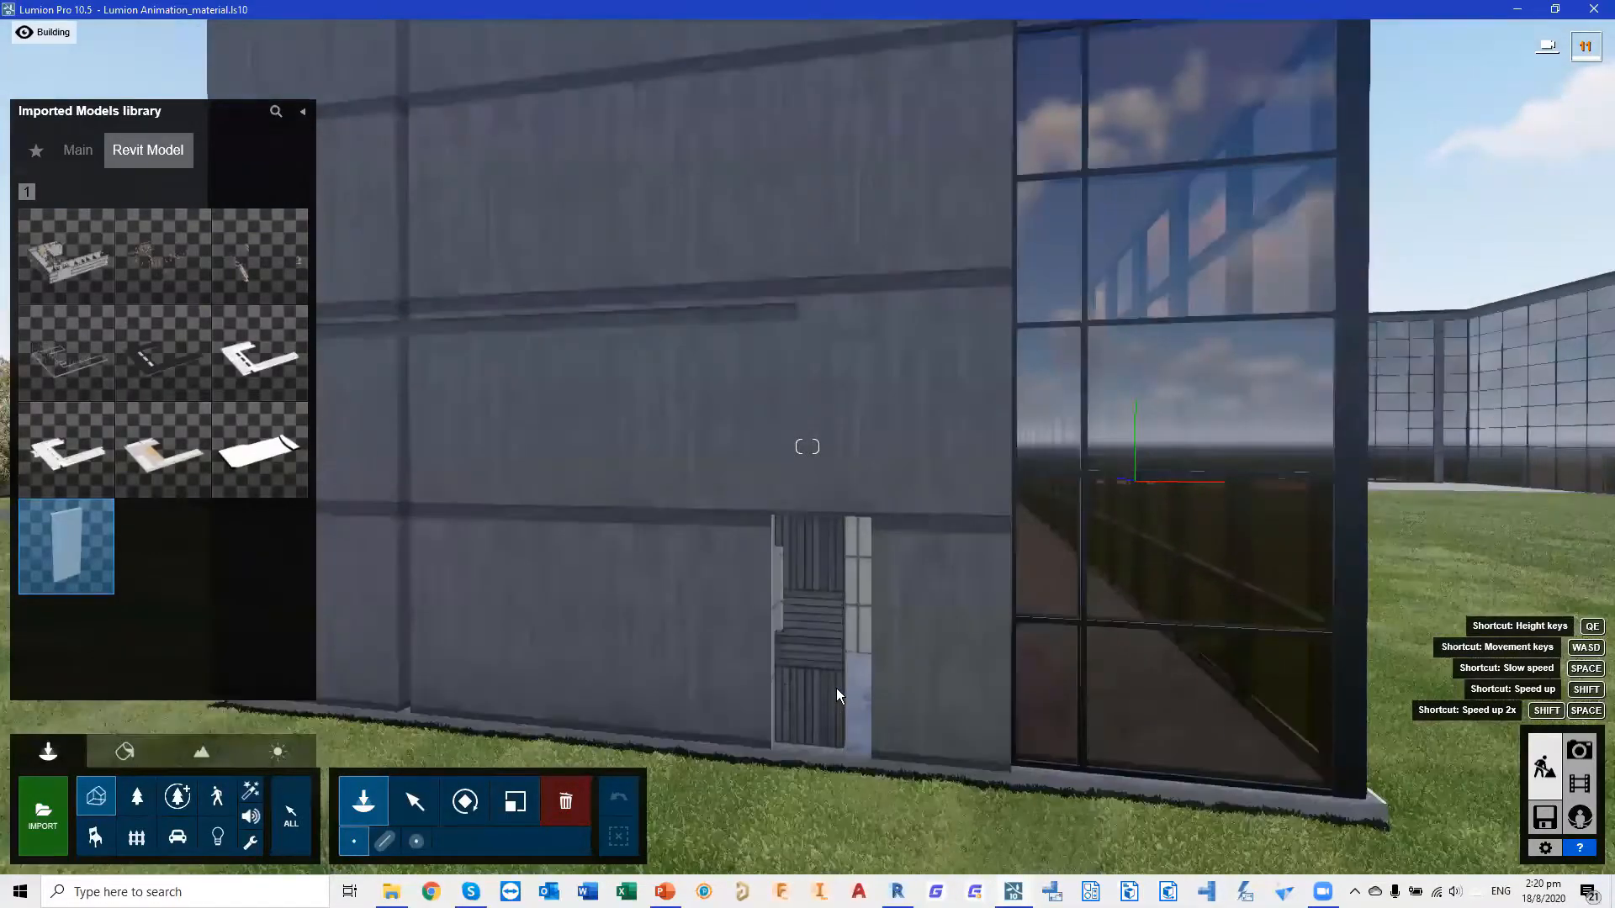
{"action": "key", "text": "e"}
{"action": "key", "text": "w"}
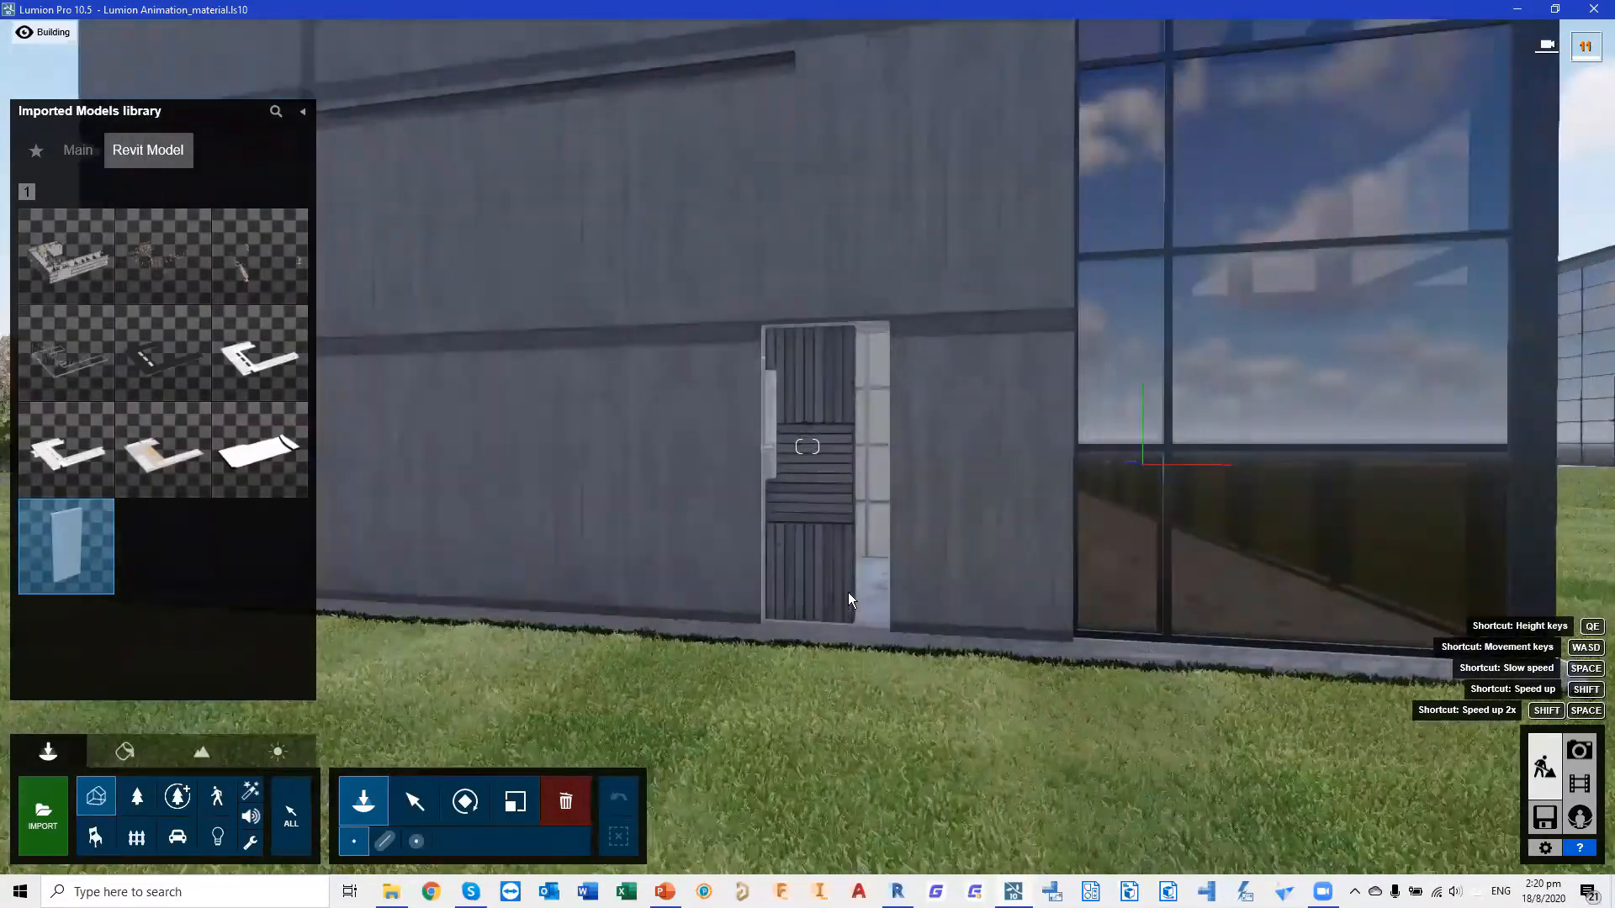
{"action": "key", "text": "w"}
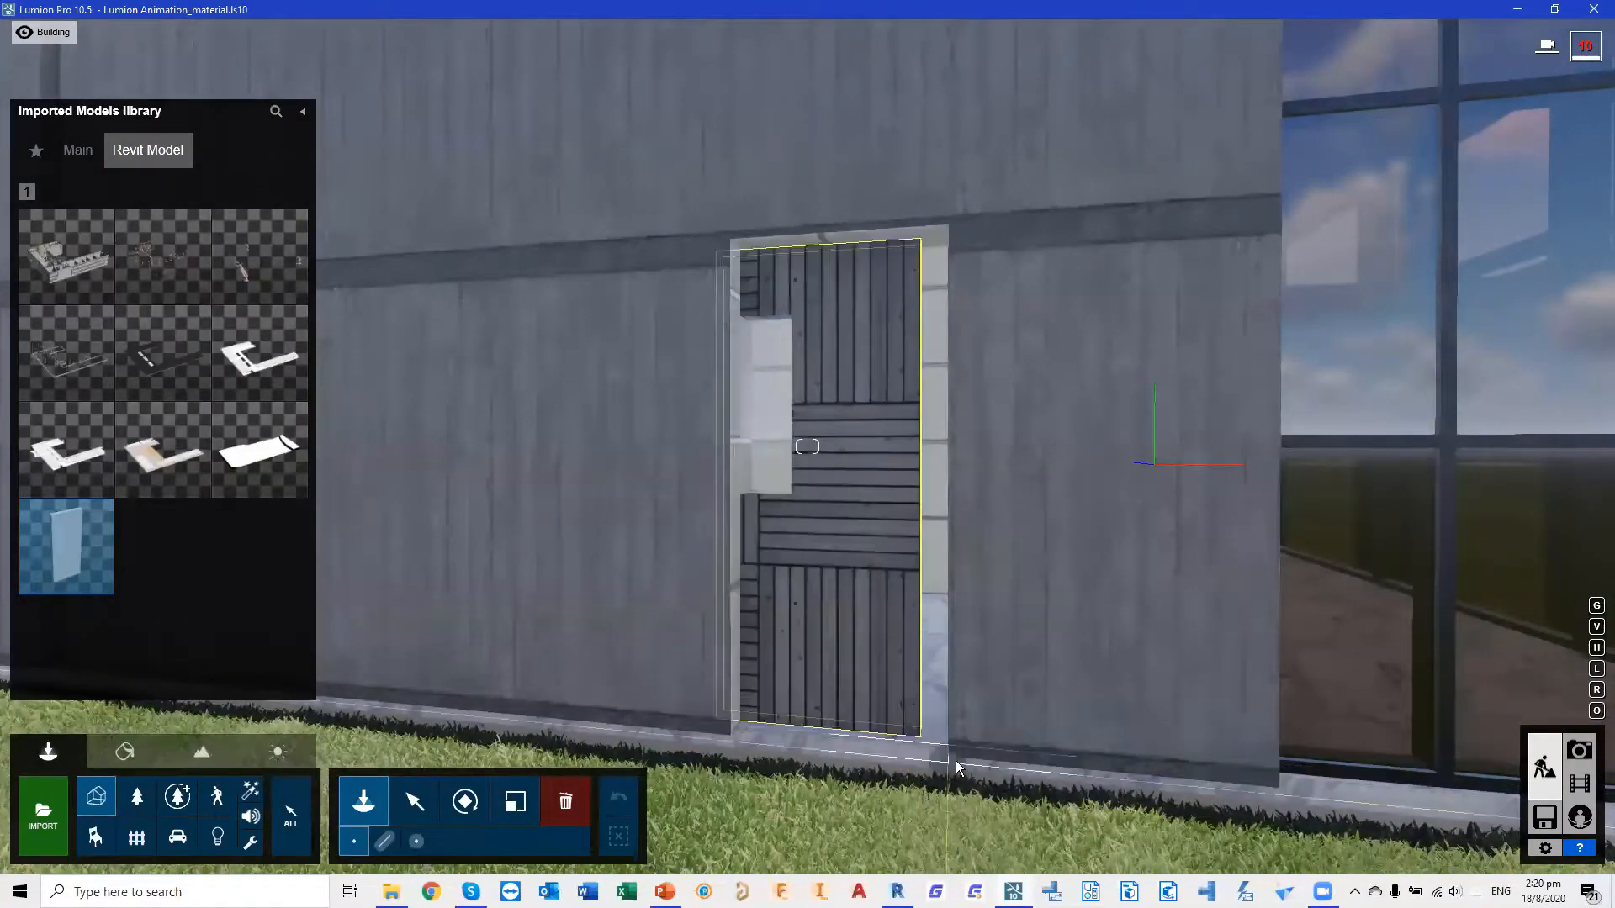
{"action": "key", "text": "r"}
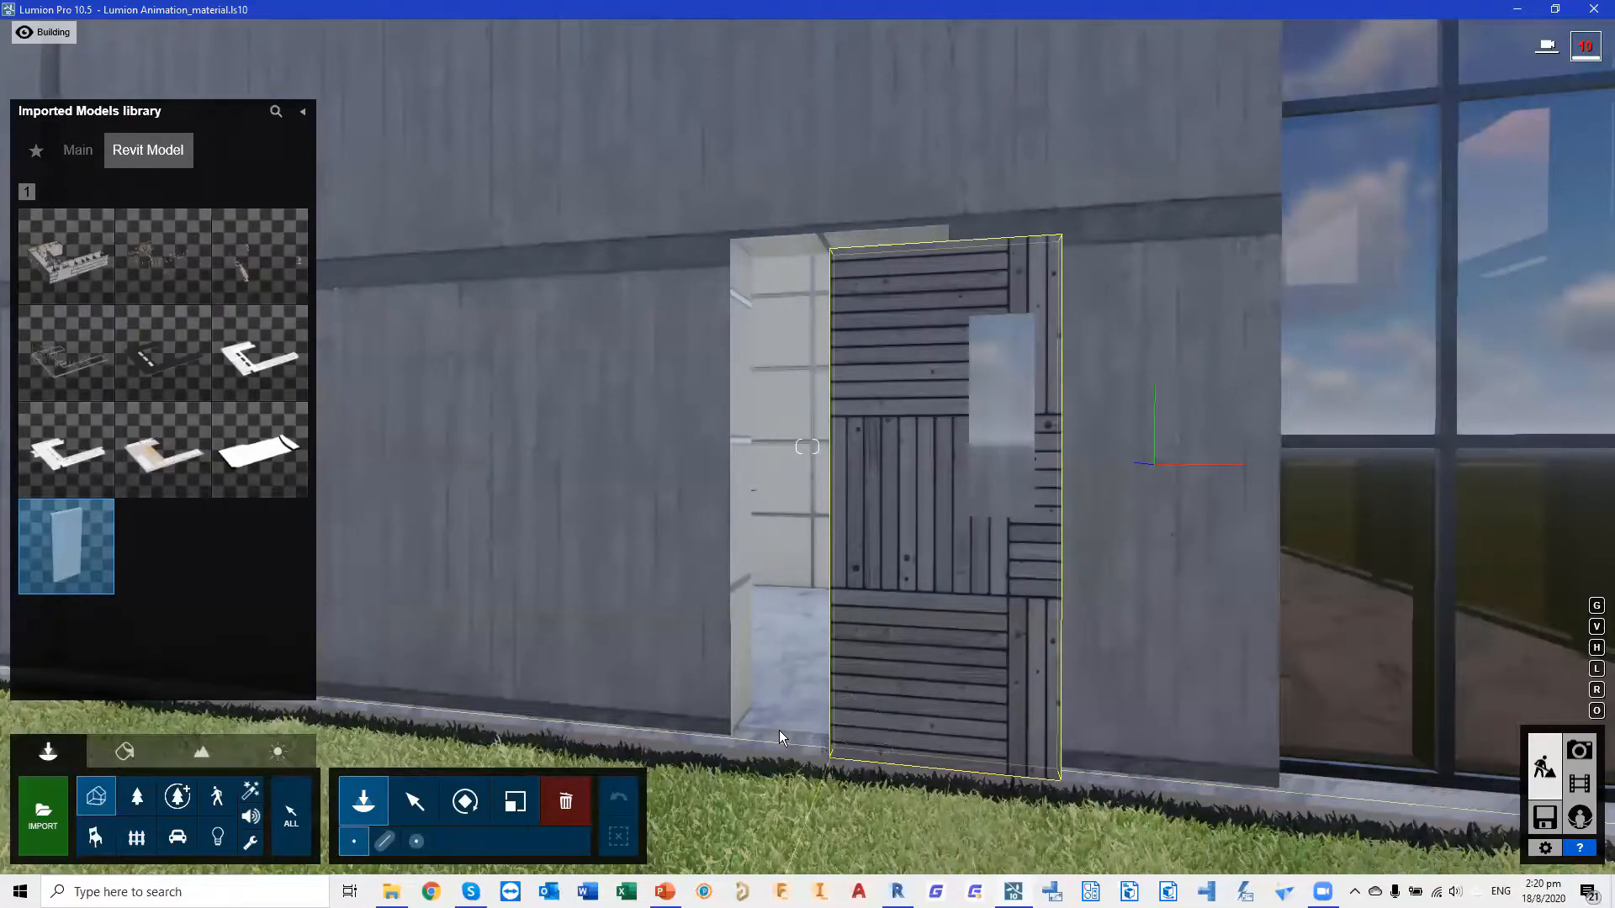
{"action": "left_click", "coordinate": [755, 724]}
{"action": "scroll", "coordinate": [743, 725], "scroll_direction": "up", "scroll_amount": 5}
{"action": "right_click_drag", "start_coordinate": [739, 799], "coordinate": [742, 879]}
{"action": "right_click_drag", "start_coordinate": [740, 669], "coordinate": [739, 700]}
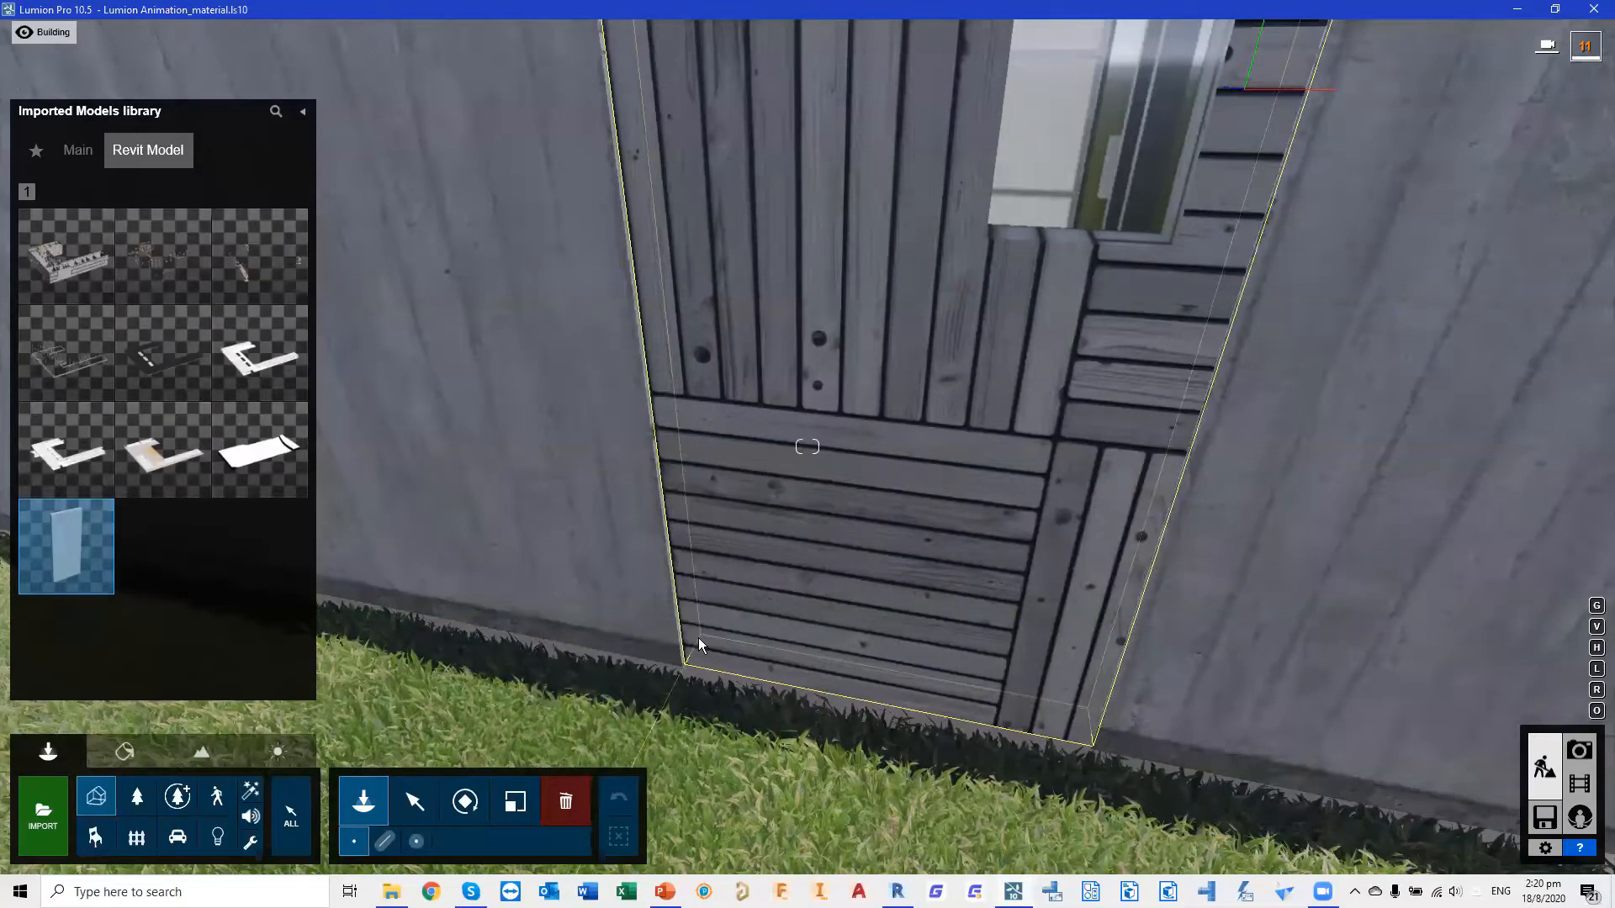
{"action": "left_click", "coordinate": [699, 637]}
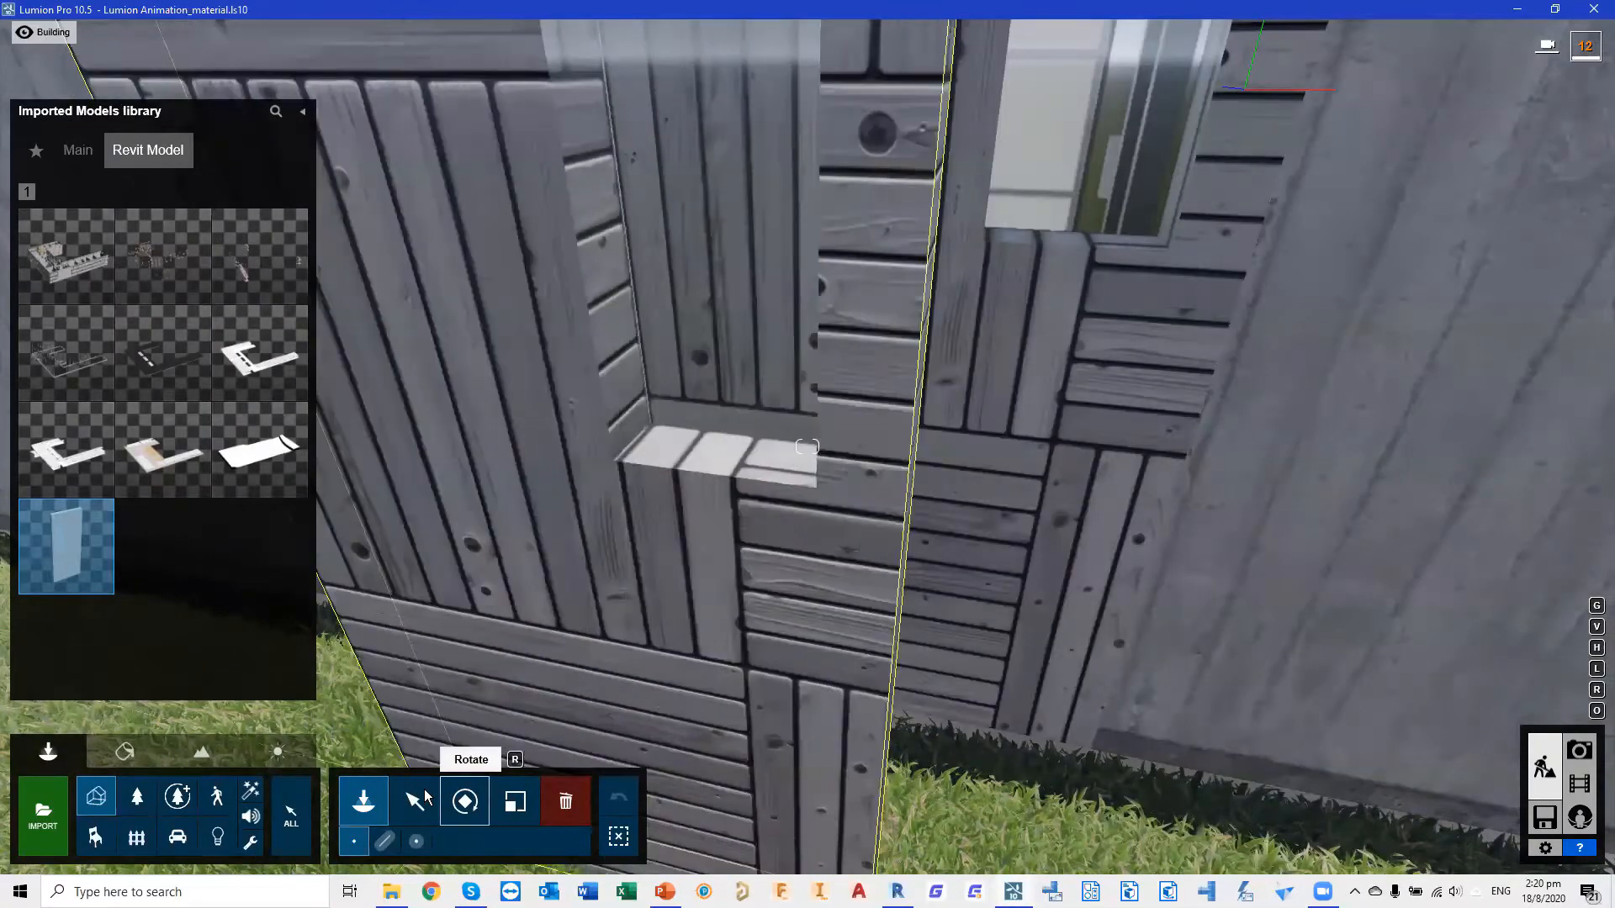
{"action": "left_click", "coordinate": [414, 800]}
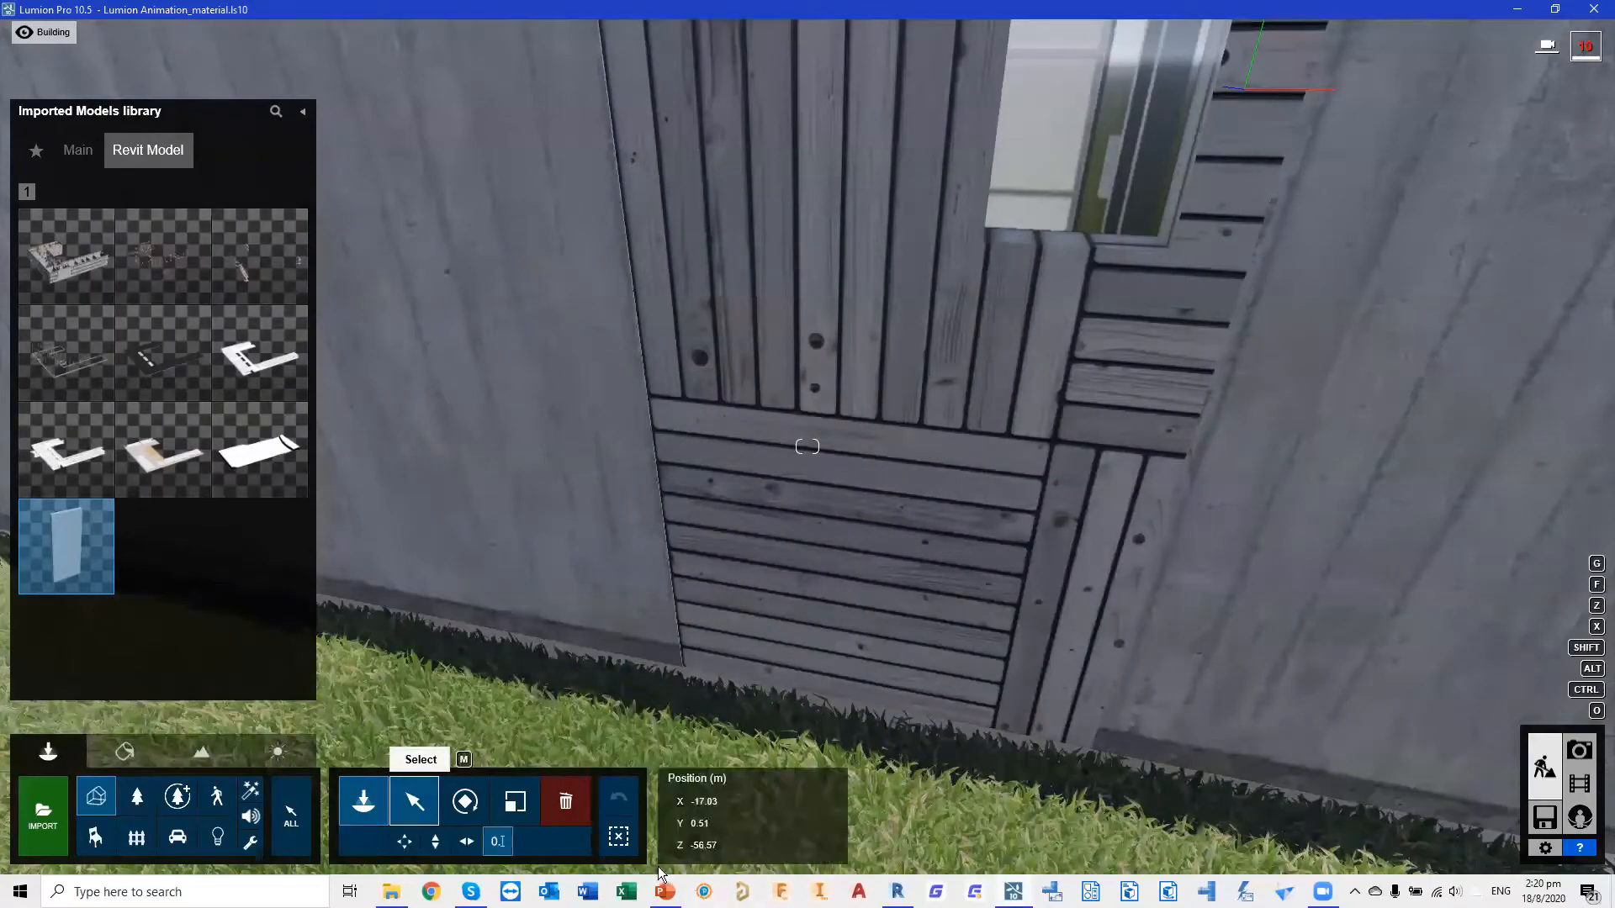
Place the Man Asian 0002 Walk character on the grass beside the glass corner, turned to face away from the courtyard
{"action": "right_click_drag", "start_coordinate": [990, 750], "coordinate": [1013, 728]}
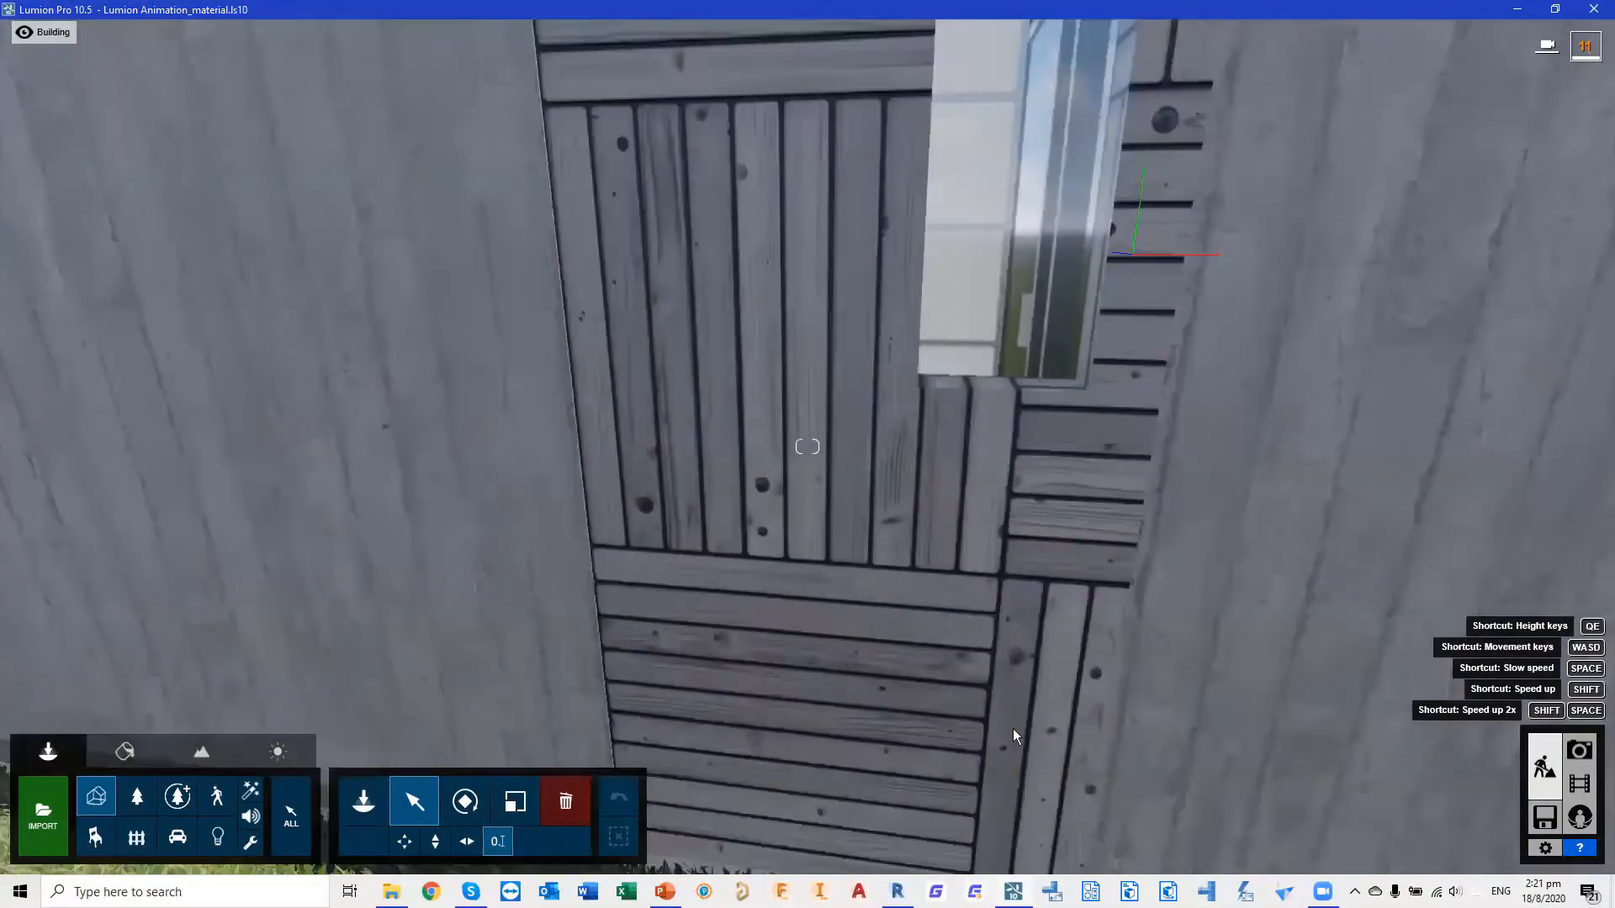
{"action": "key", "text": "s"}
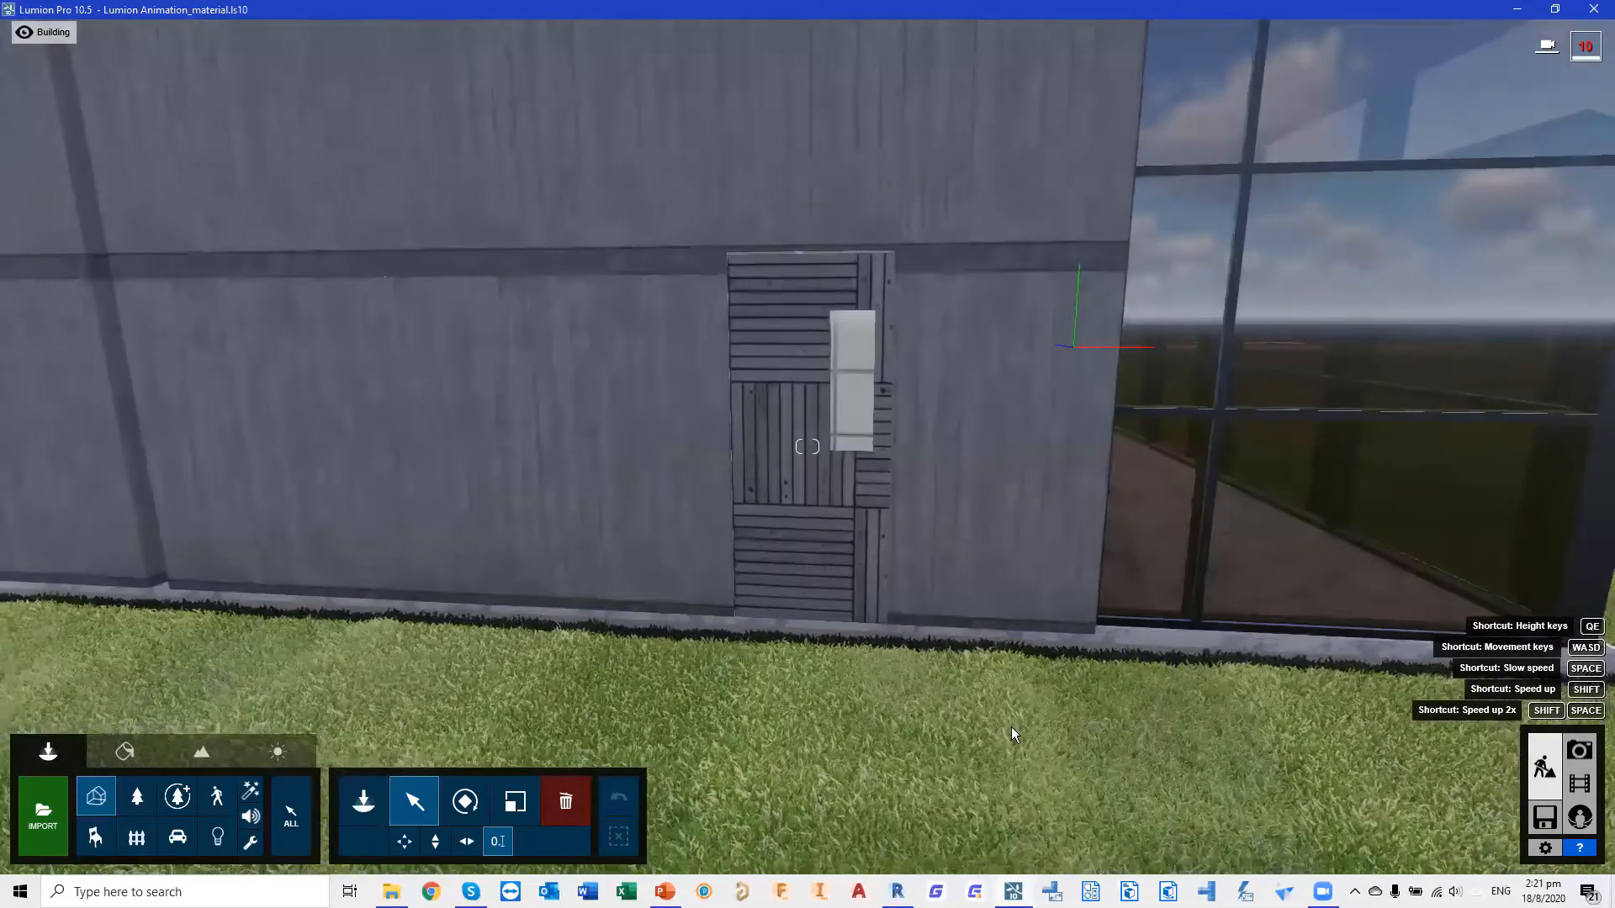
{"action": "key", "text": "s"}
{"action": "key", "text": "d"}
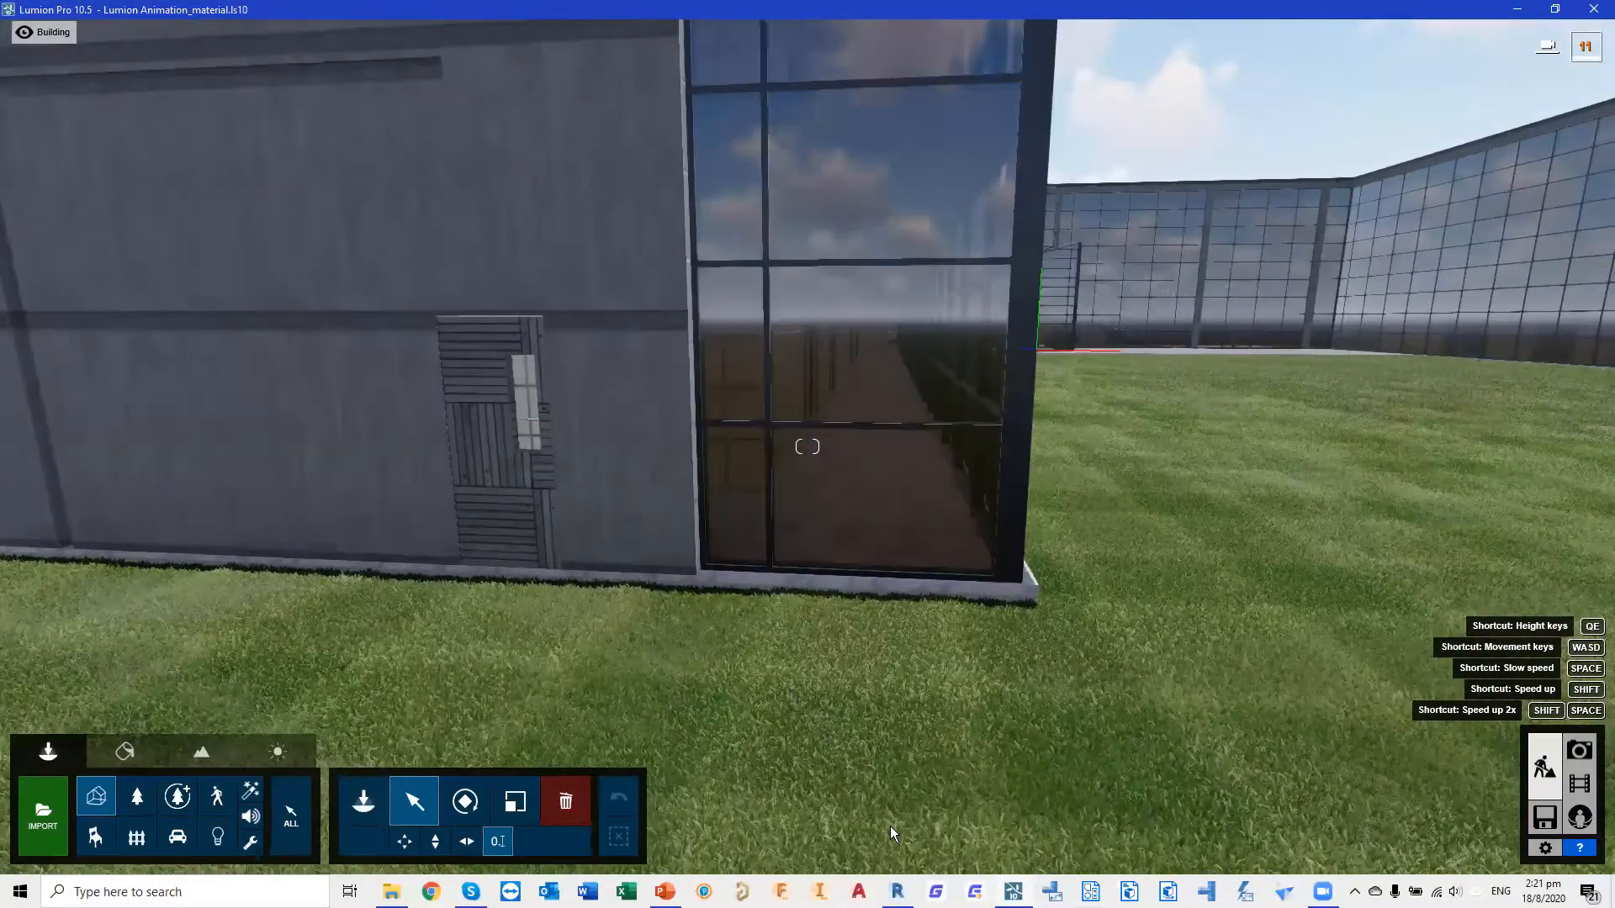
{"action": "right_click_drag", "start_coordinate": [890, 826], "coordinate": [940, 817]}
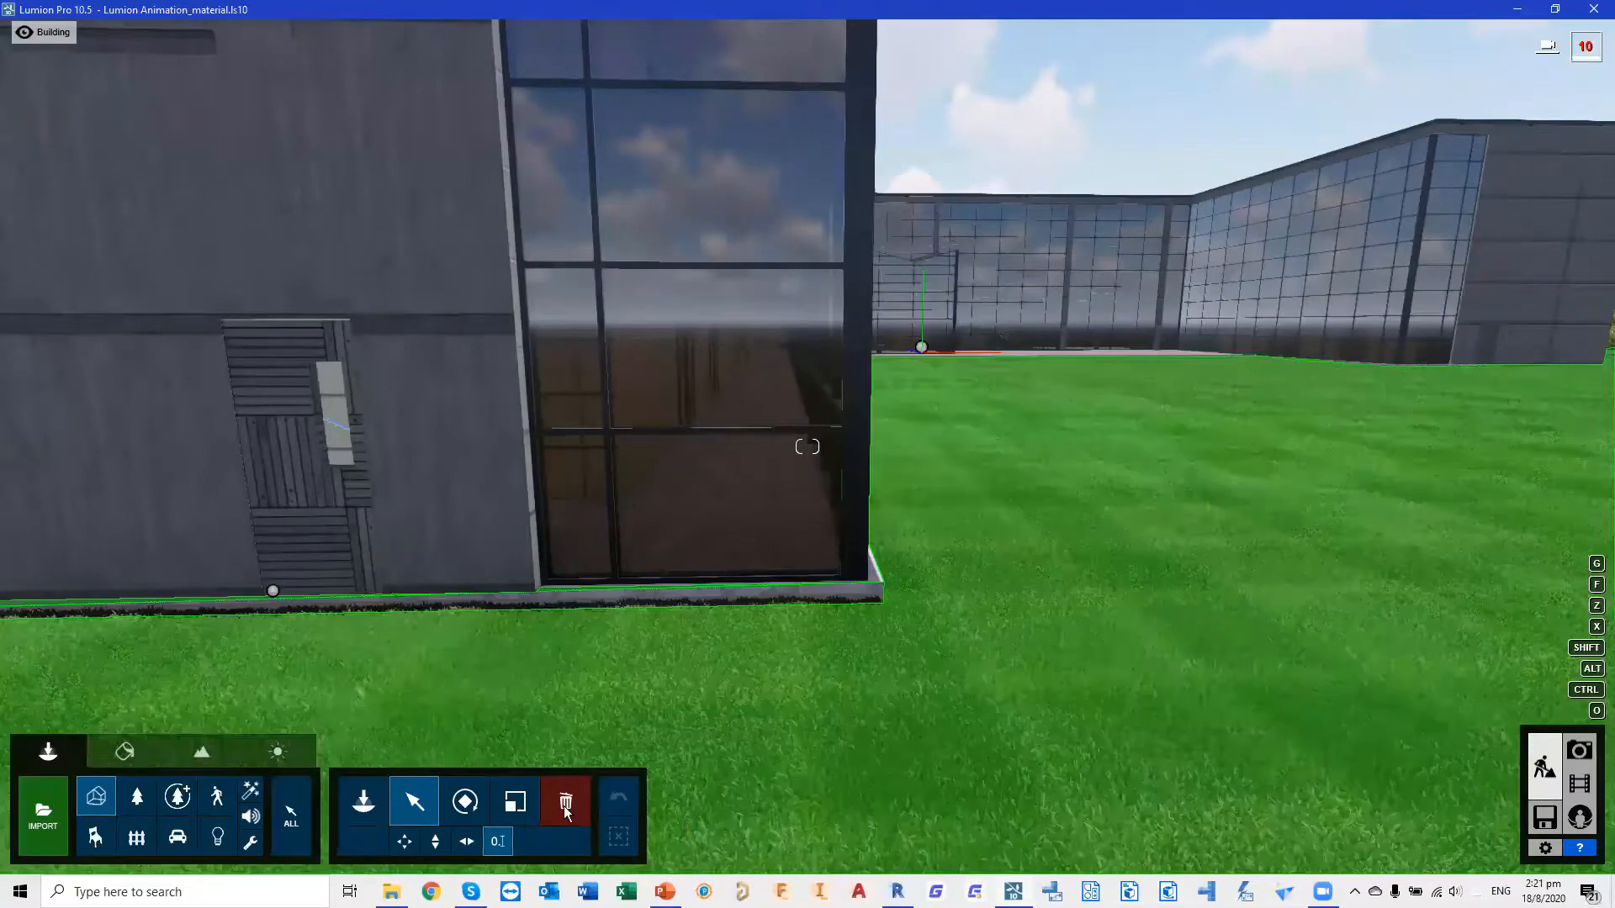
{"action": "left_click", "coordinate": [220, 796]}
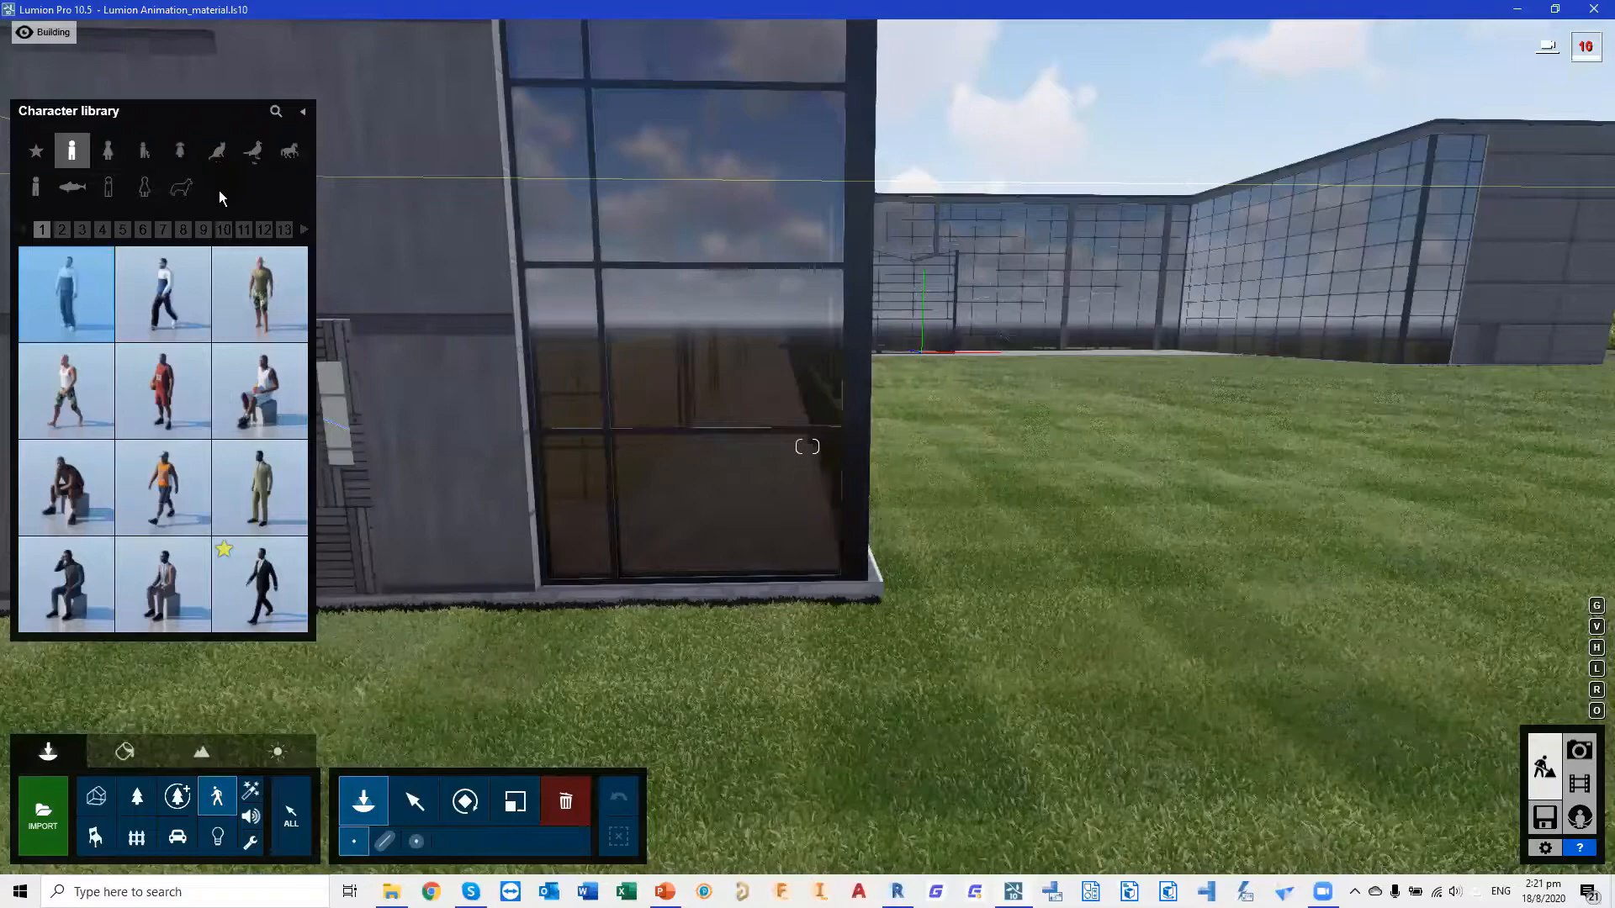
{"action": "left_click", "coordinate": [103, 229]}
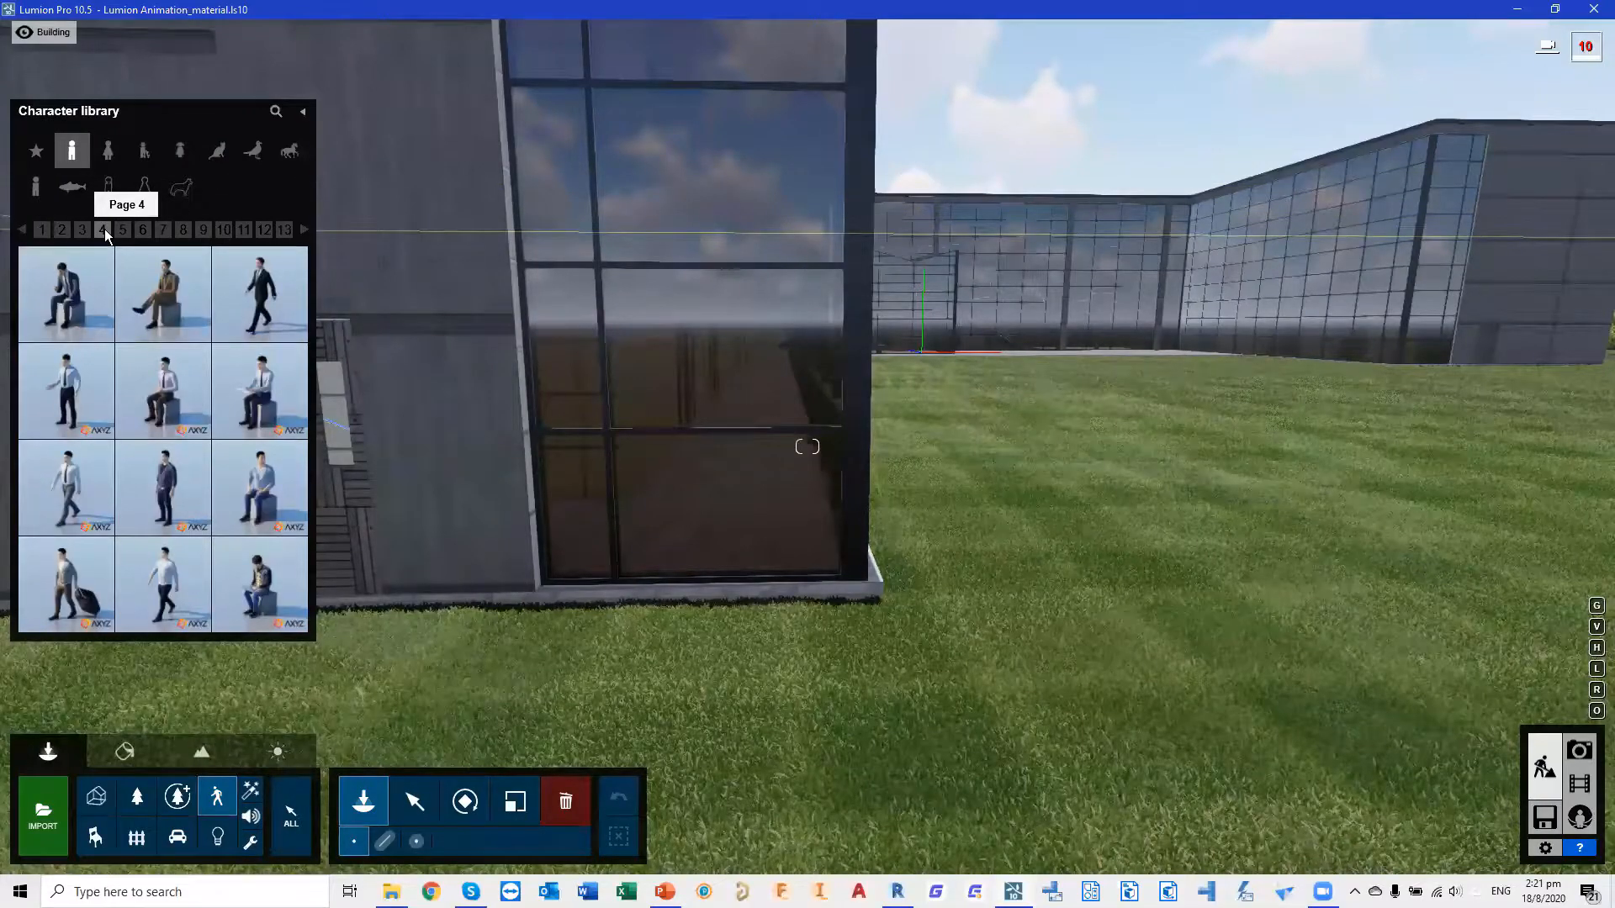
{"action": "mouse_move", "coordinate": [274, 290]}
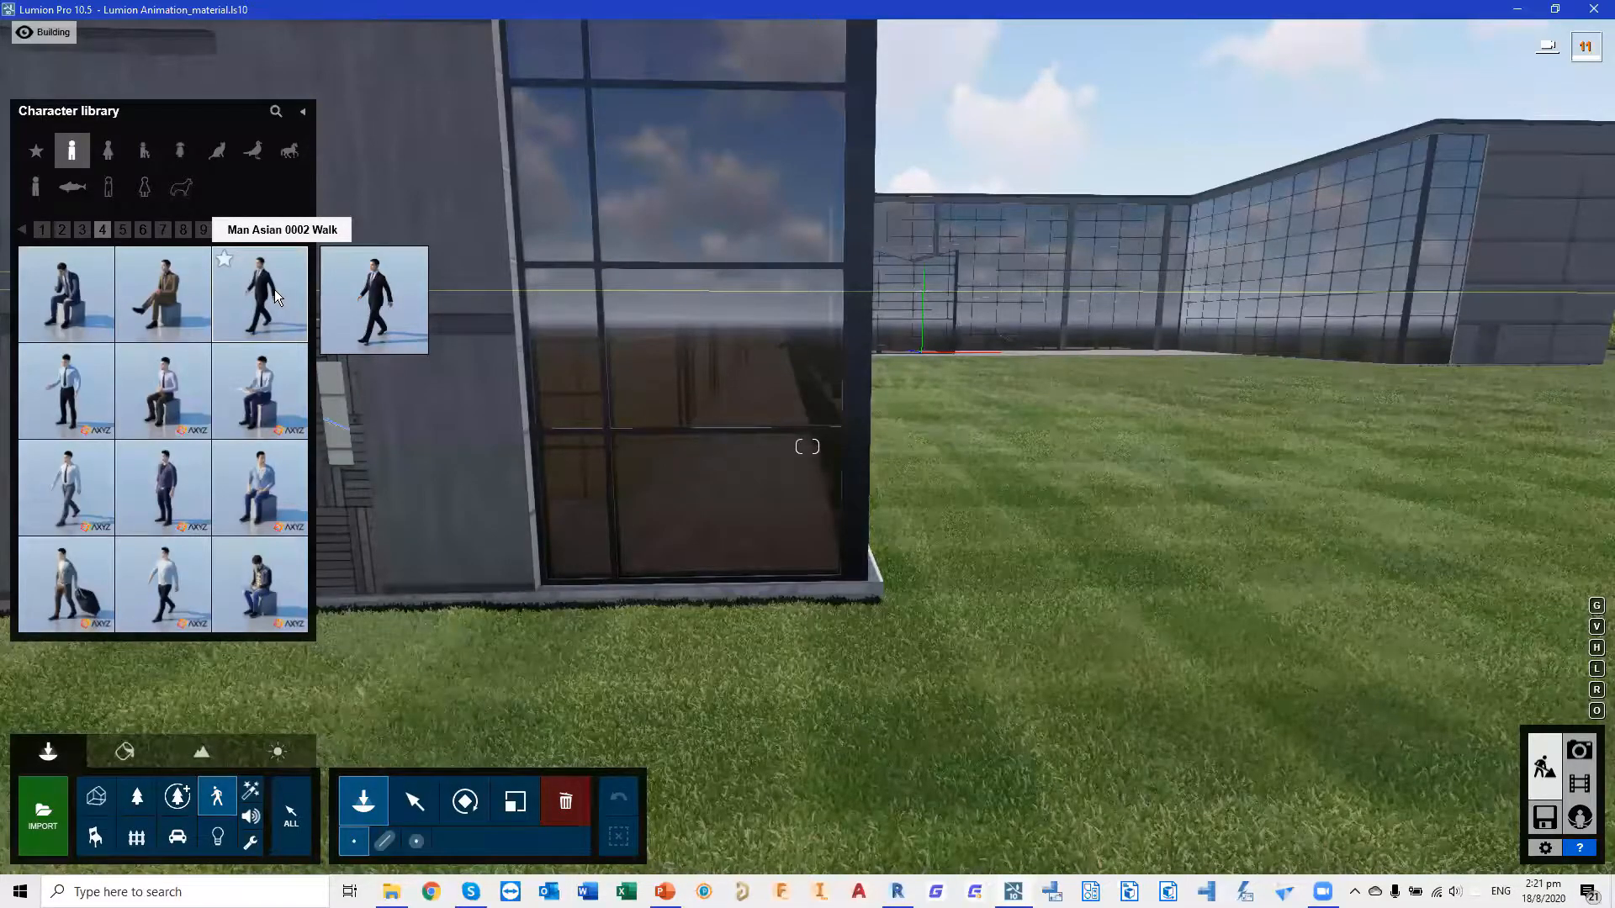
{"action": "left_click", "coordinate": [278, 291]}
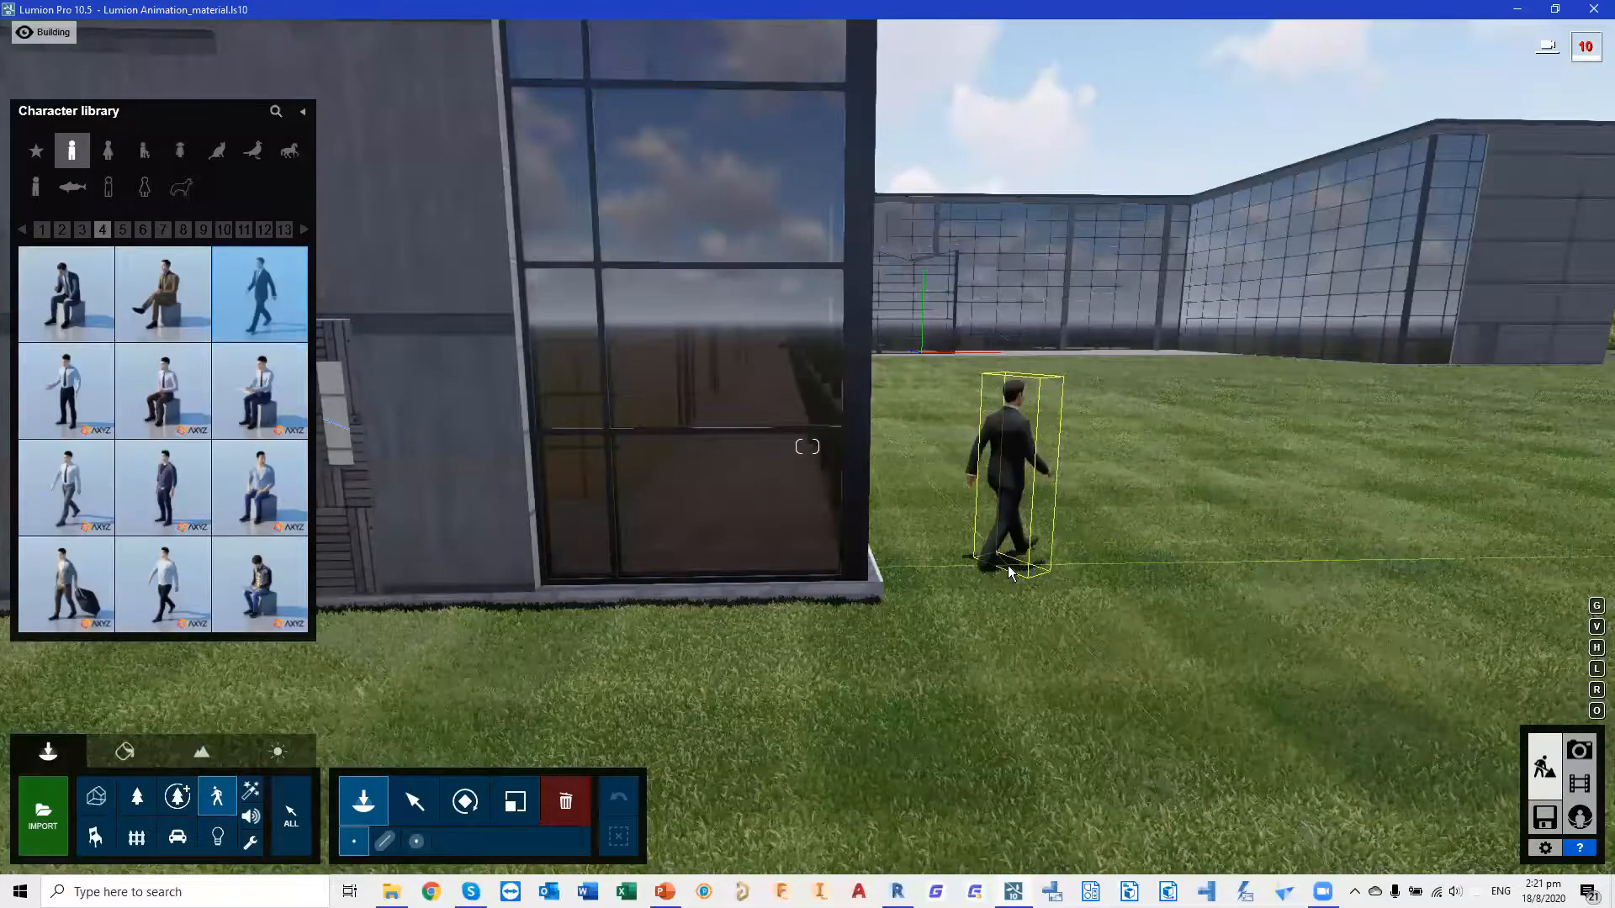
{"action": "left_click", "coordinate": [1010, 577]}
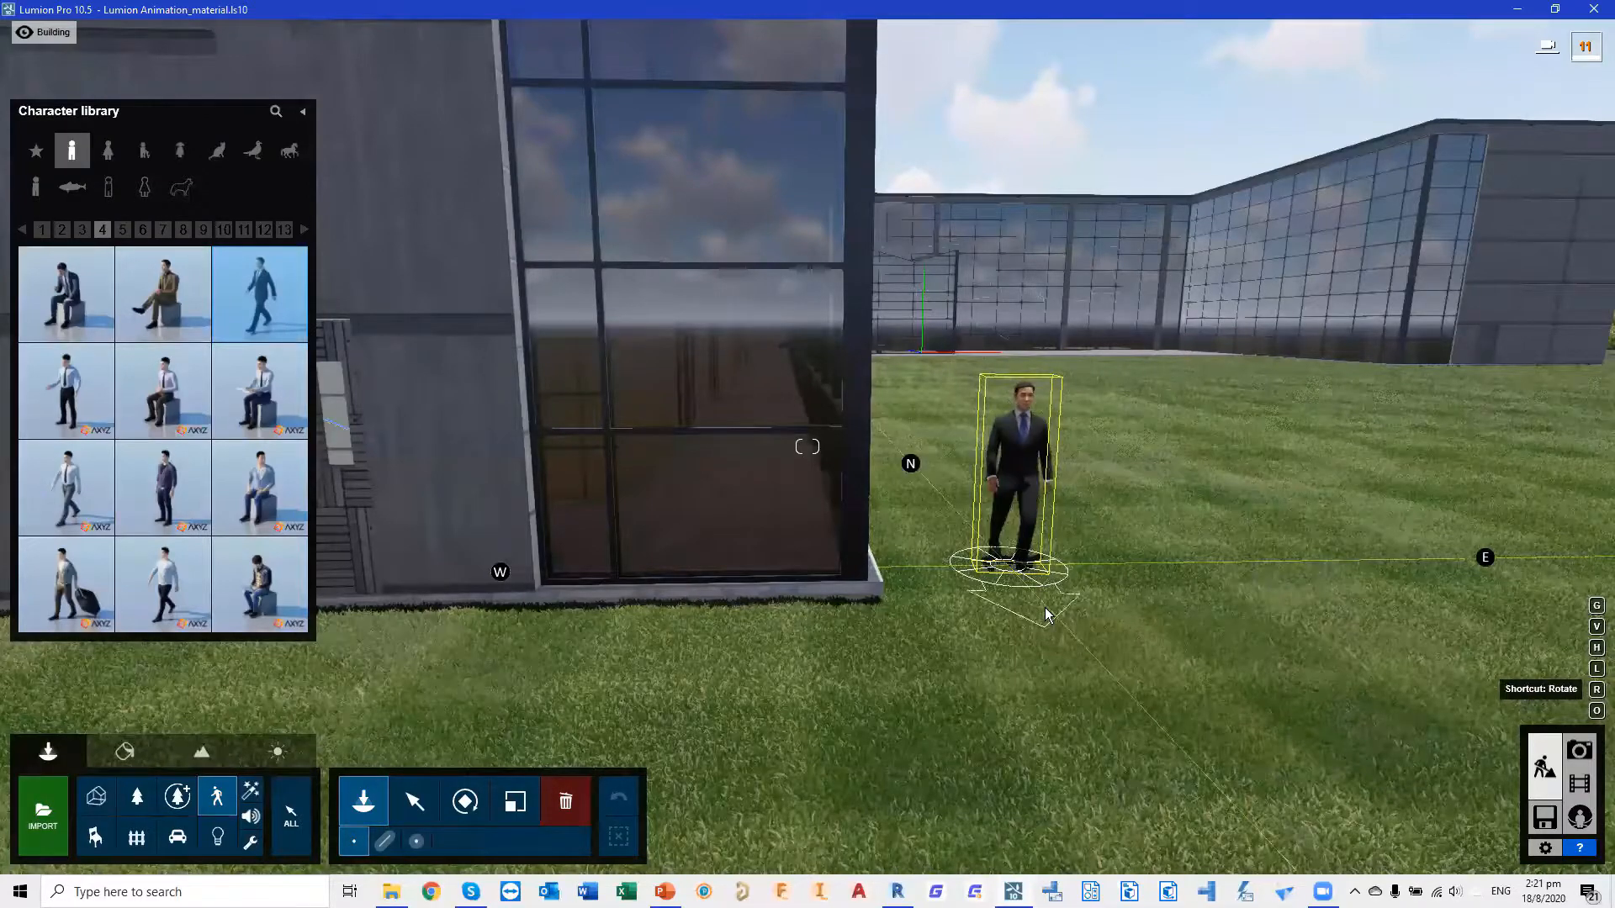
{"action": "left_click", "coordinate": [1010, 574]}
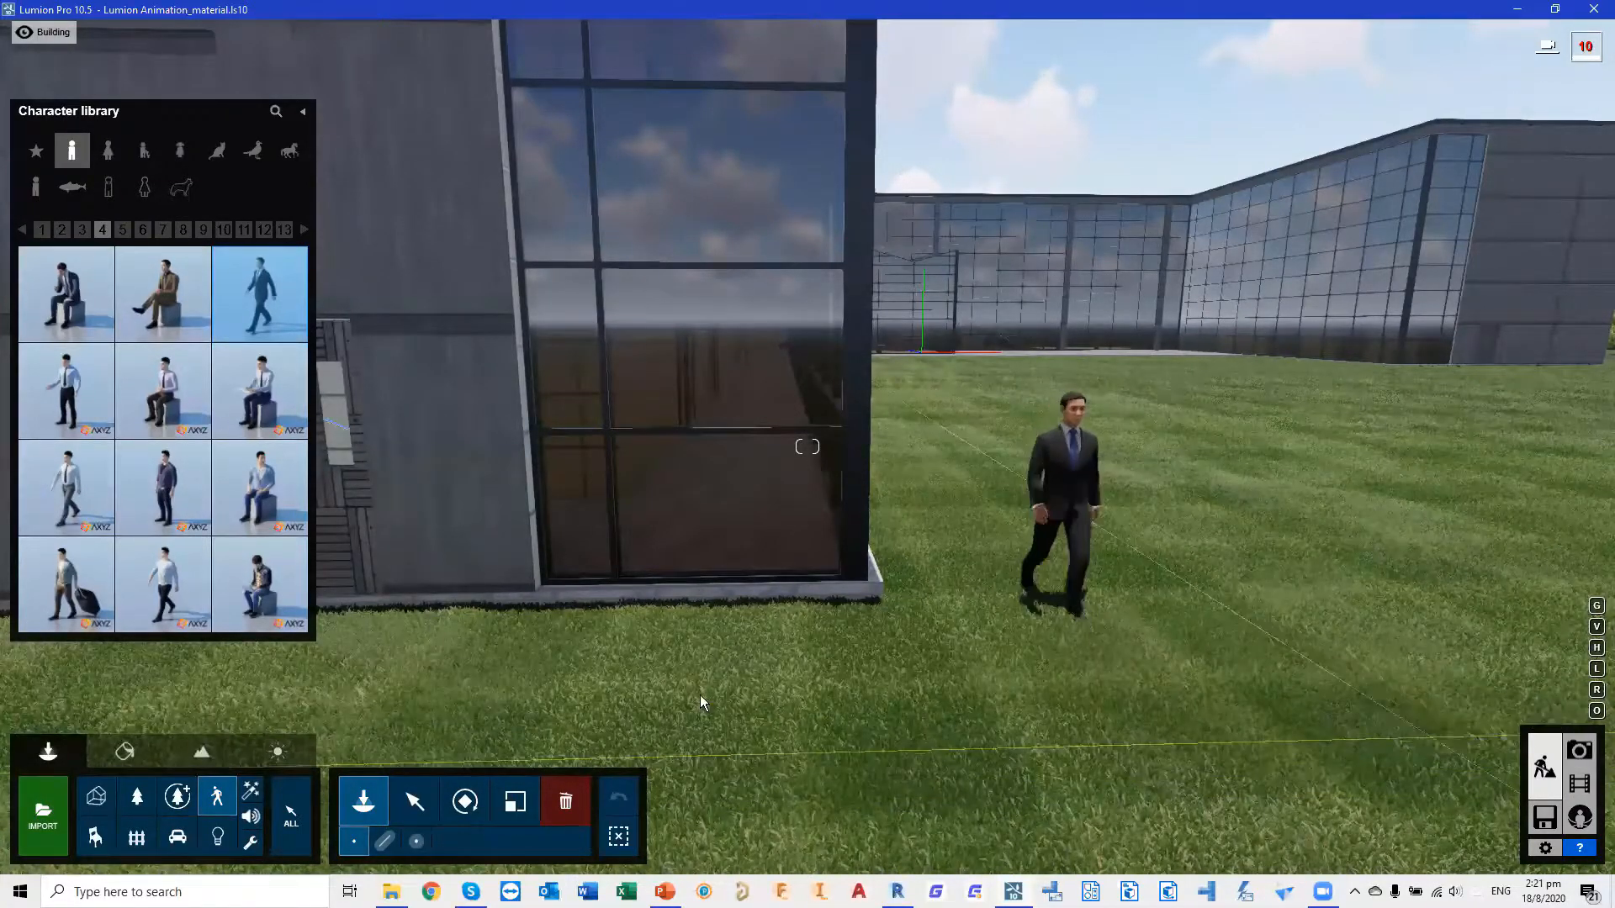
{"action": "left_click", "coordinate": [416, 804]}
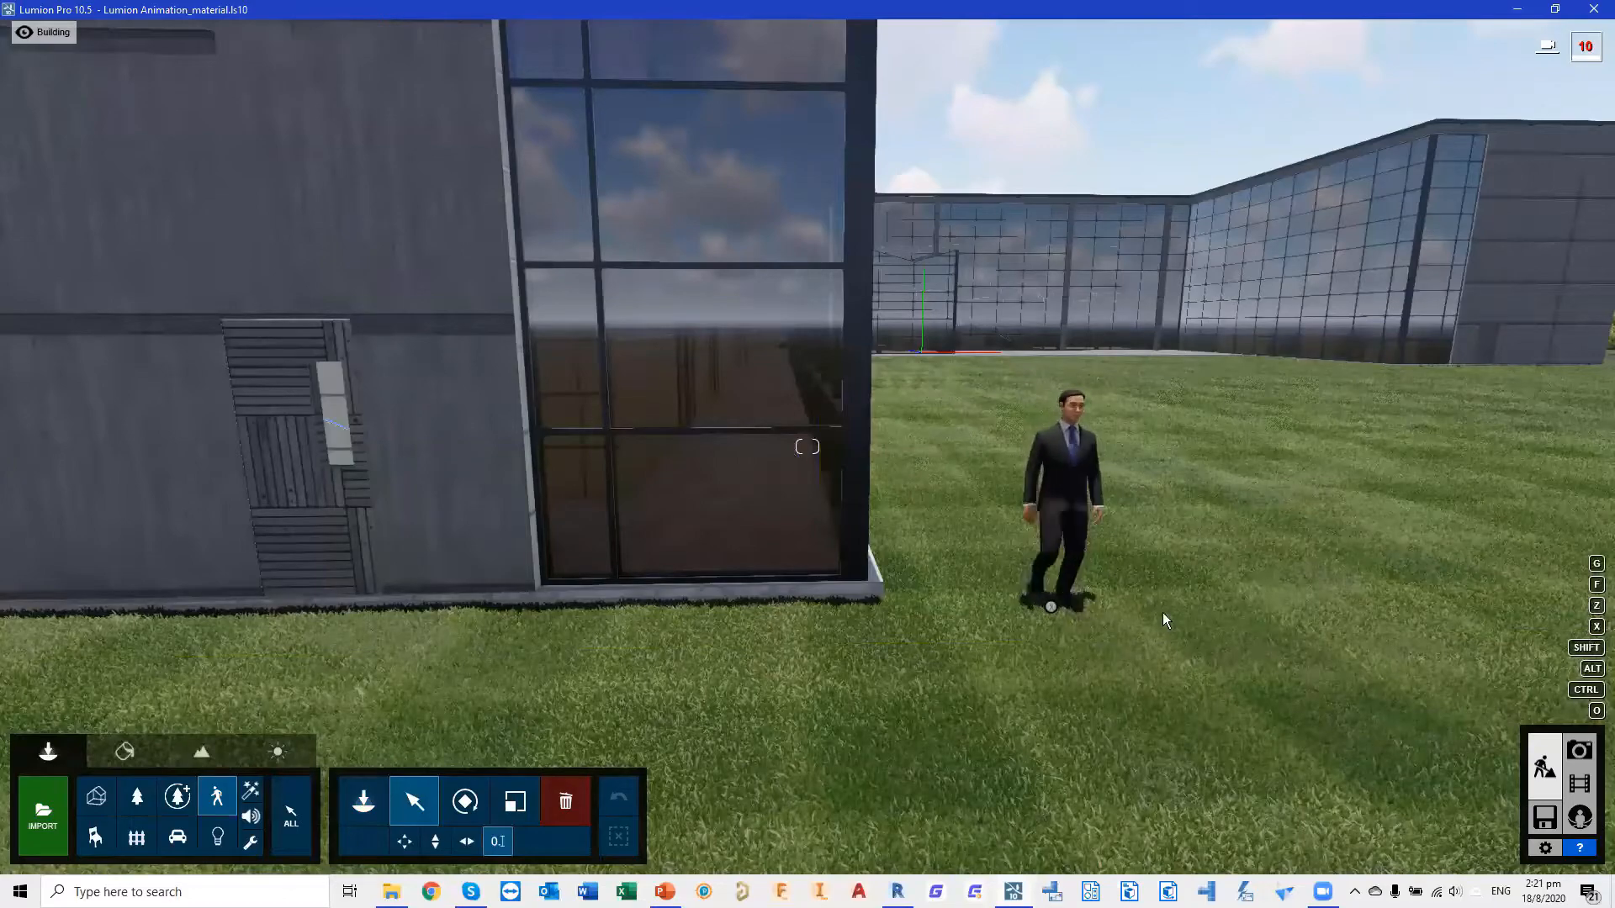
Start recording a new camera clip in the empty second slot of the movie editor
{"action": "left_click", "coordinate": [1581, 784]}
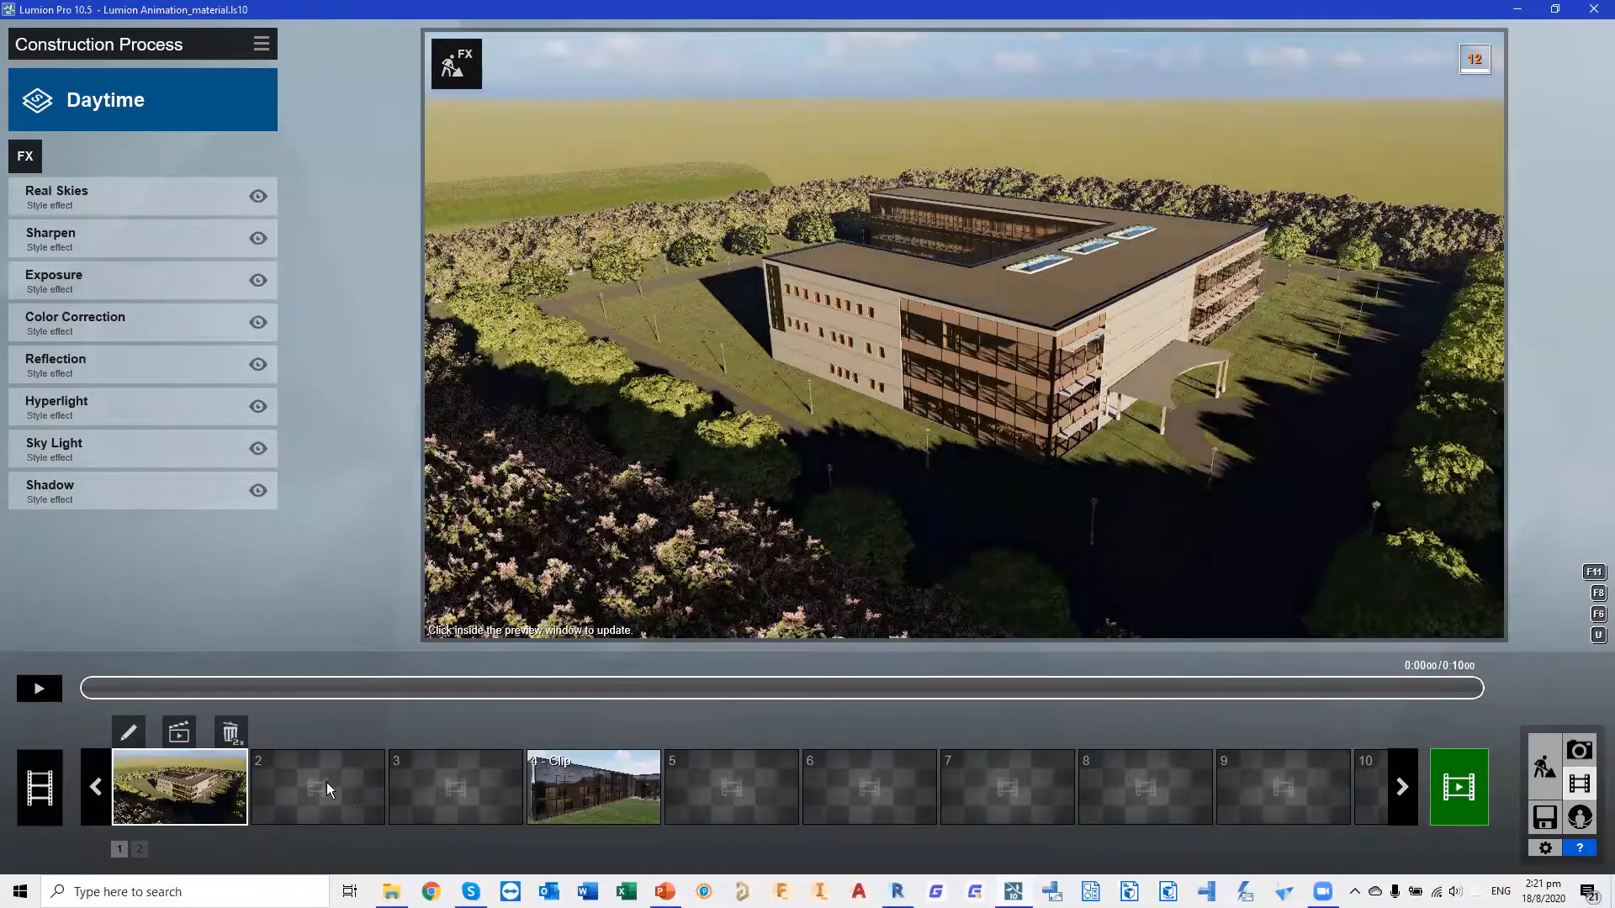
{"action": "left_click", "coordinate": [321, 780]}
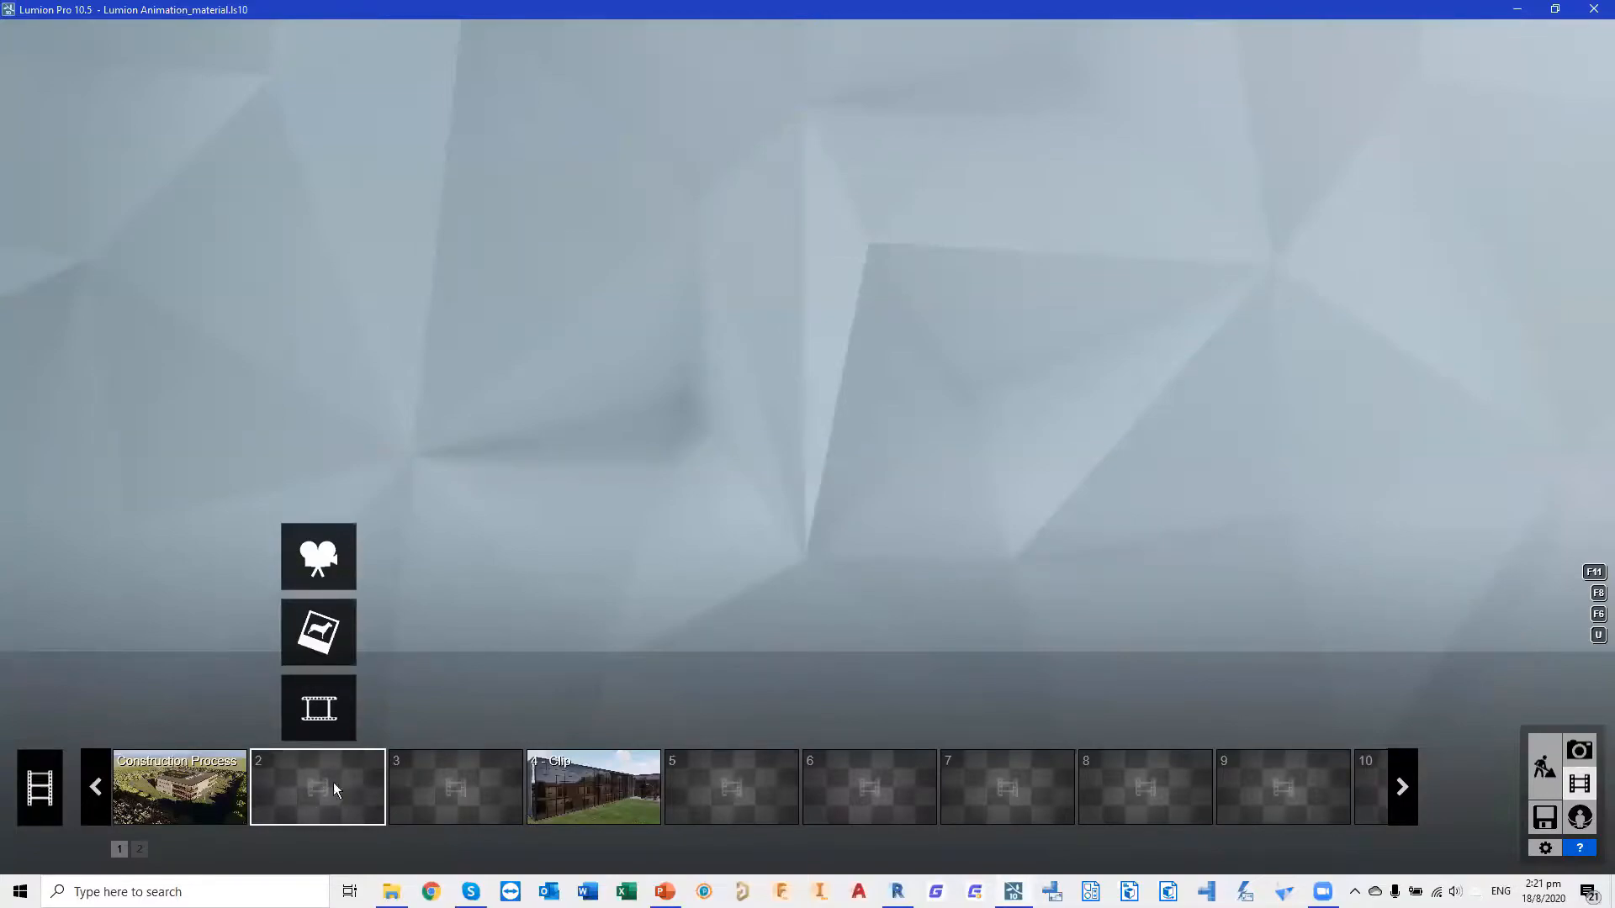
{"action": "left_click", "coordinate": [330, 563]}
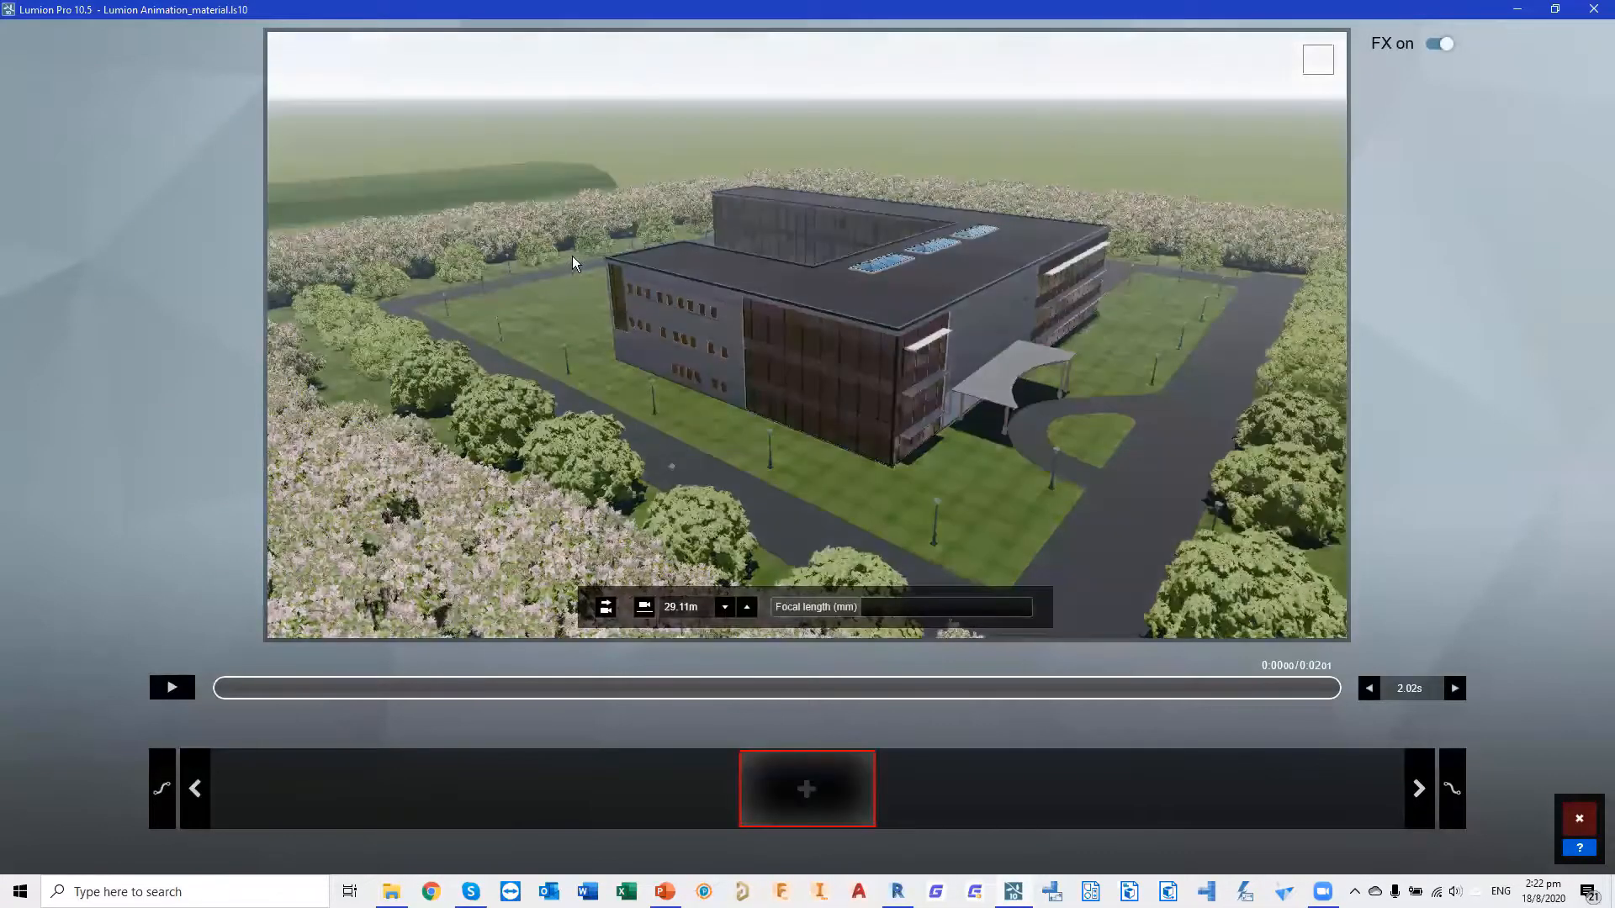
Add the first camera keyframe at ground level, framing the walking man in front of the building's glass corner
{"action": "right_click_drag", "start_coordinate": [573, 258], "coordinate": [371, 173]}
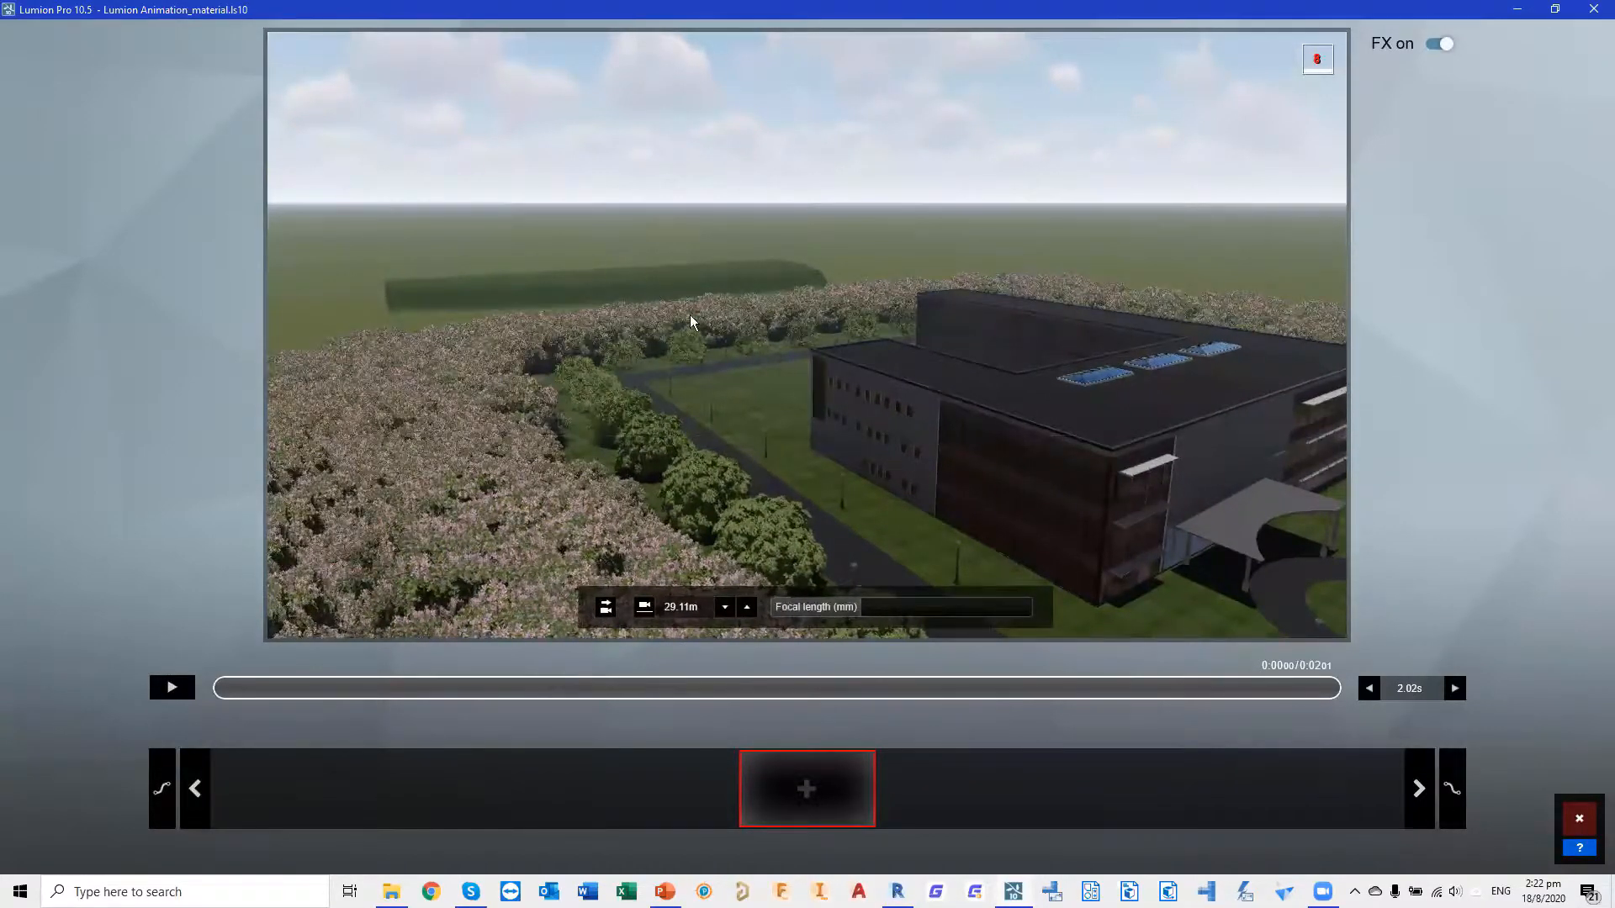
{"action": "key", "text": "w"}
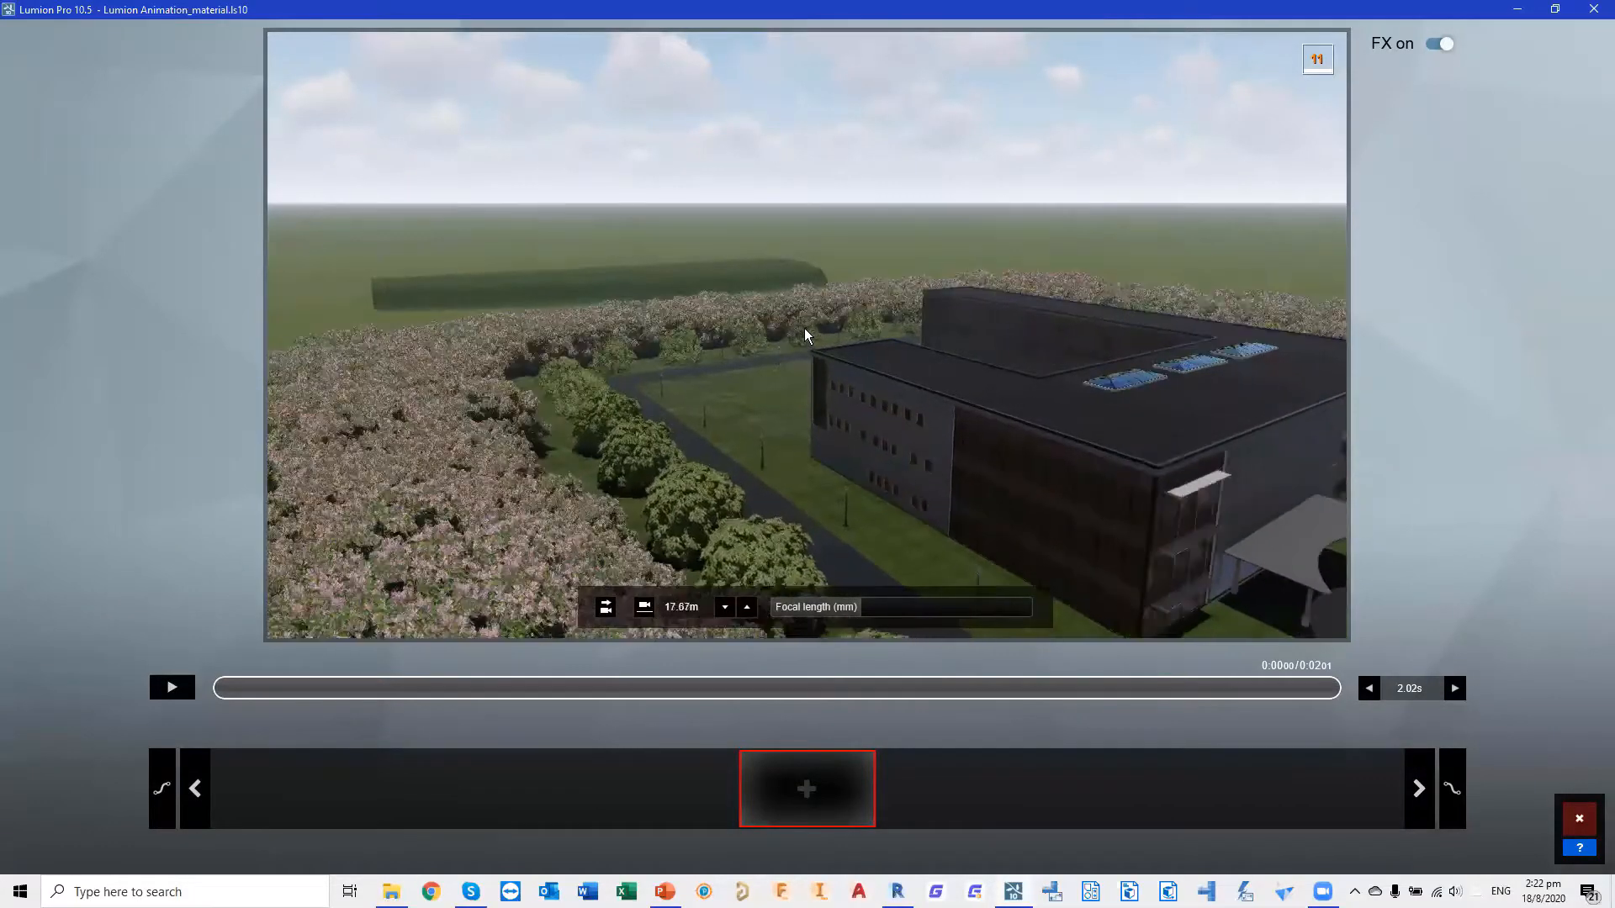
{"action": "key", "text": "w"}
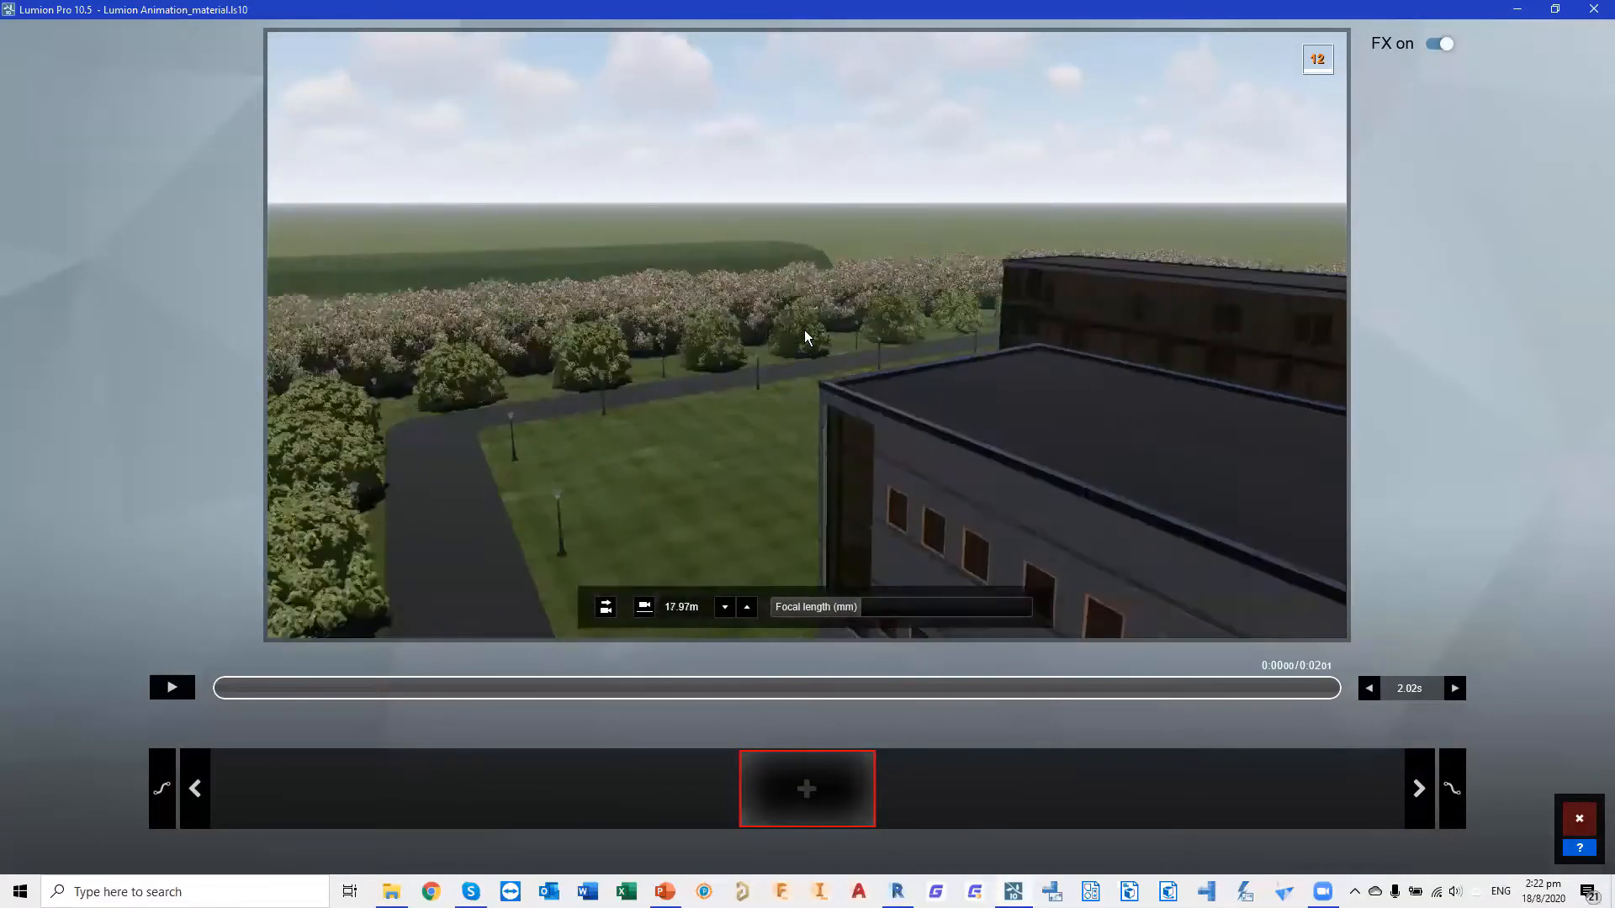
{"action": "key", "text": "w"}
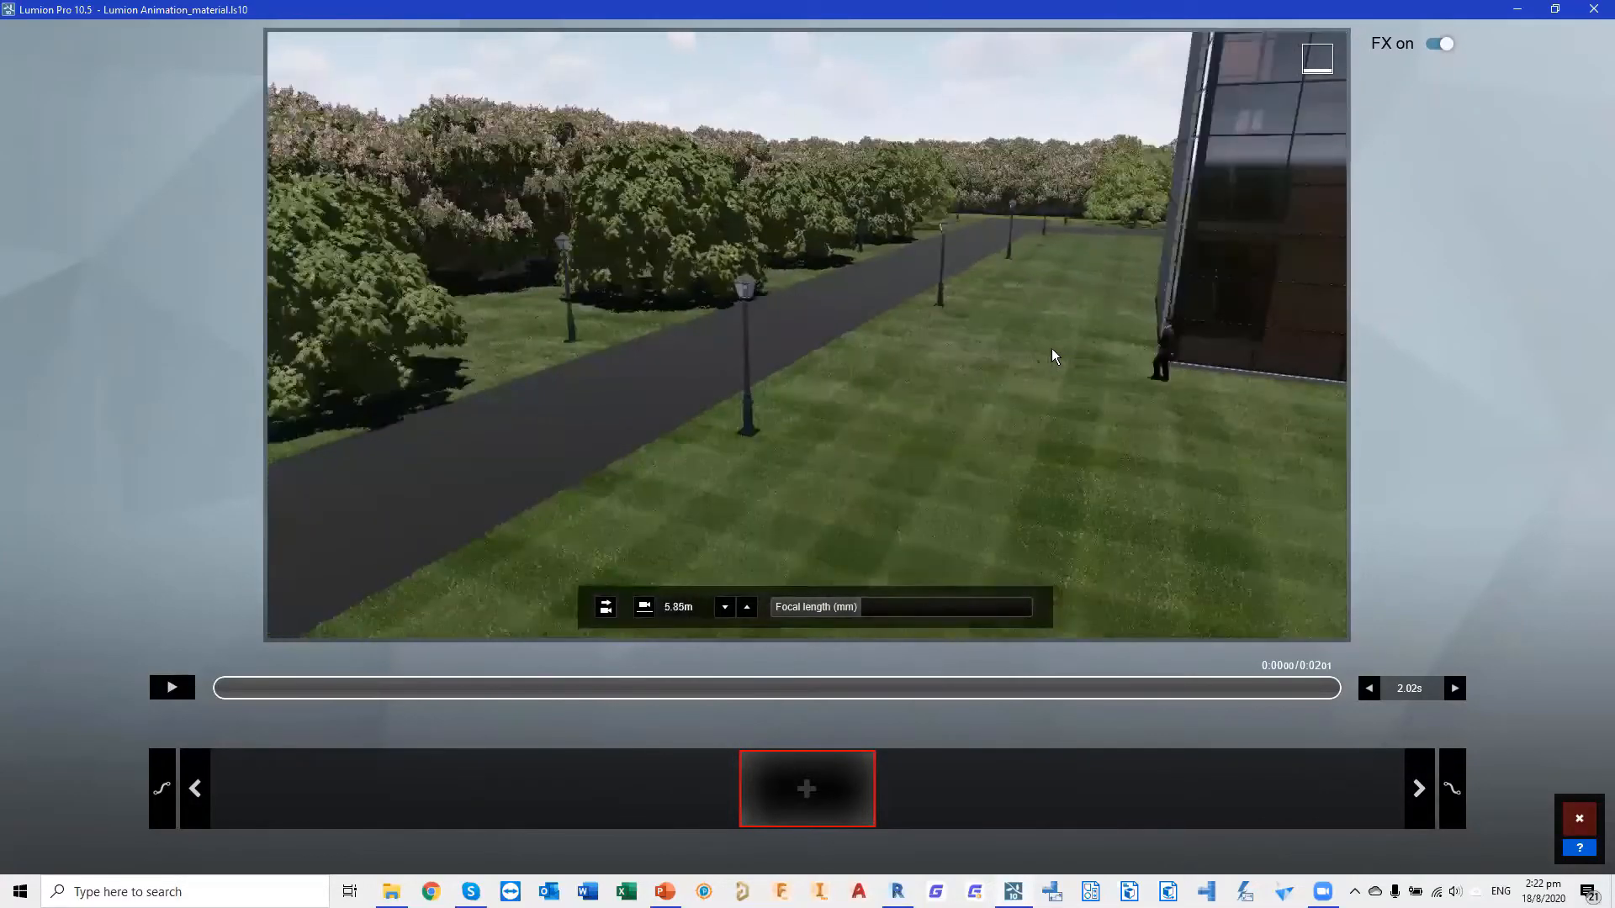
{"action": "key", "text": "w"}
{"action": "right_click_drag", "start_coordinate": [1051, 357], "coordinate": [902, 306]}
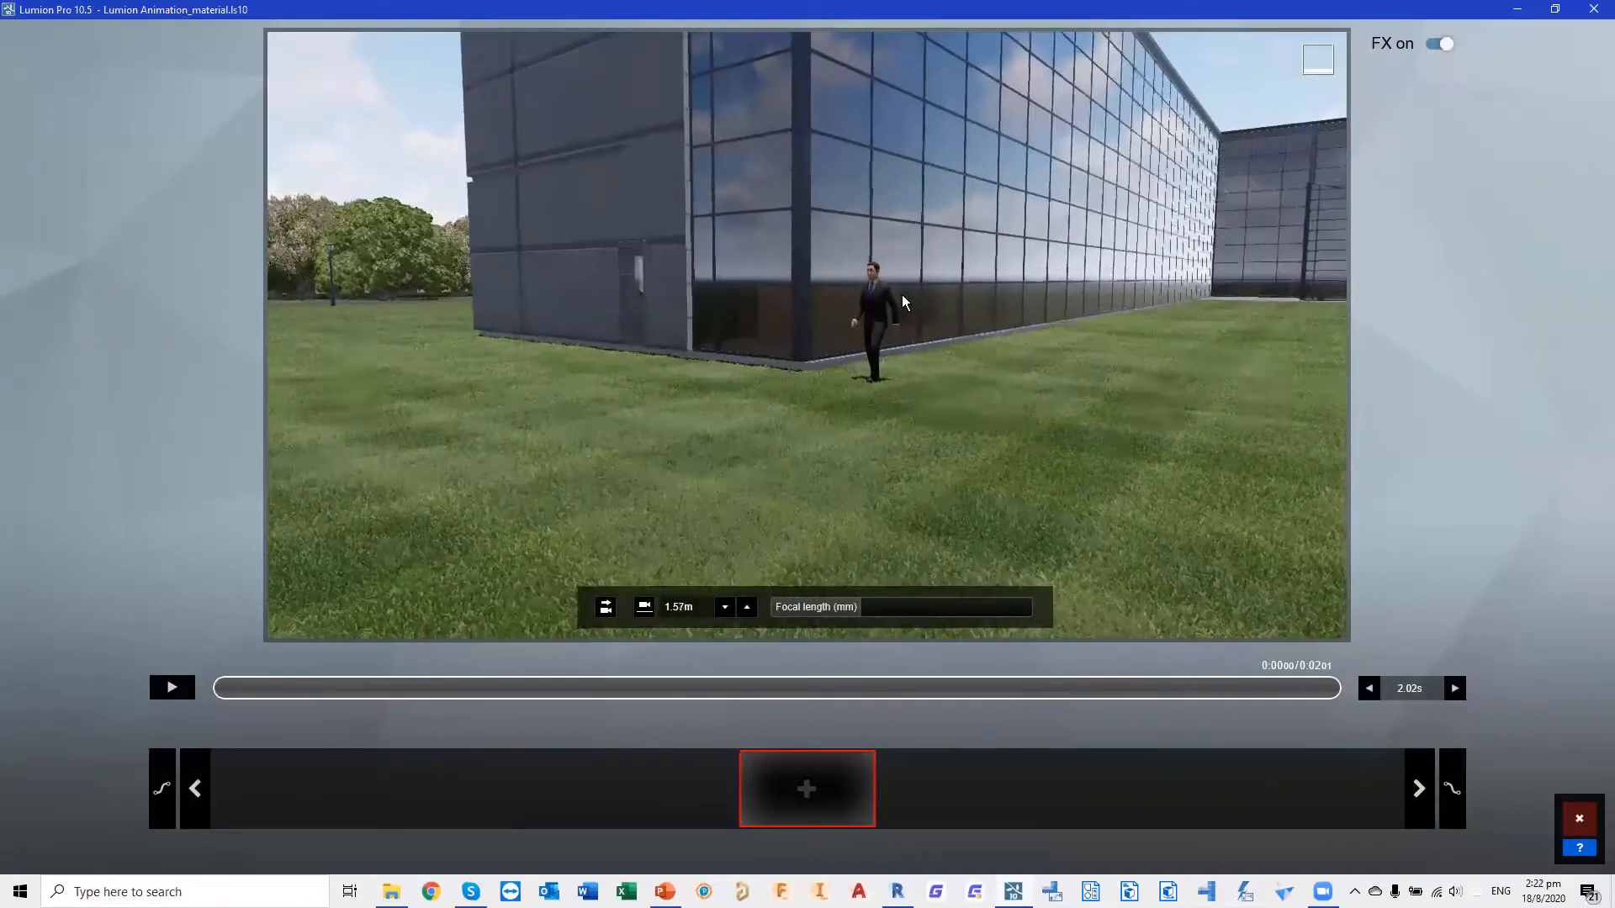
{"action": "scroll", "coordinate": [897, 316], "scroll_direction": "up", "scroll_amount": 5}
{"action": "scroll", "coordinate": [894, 319], "scroll_direction": "down", "scroll_amount": 5}
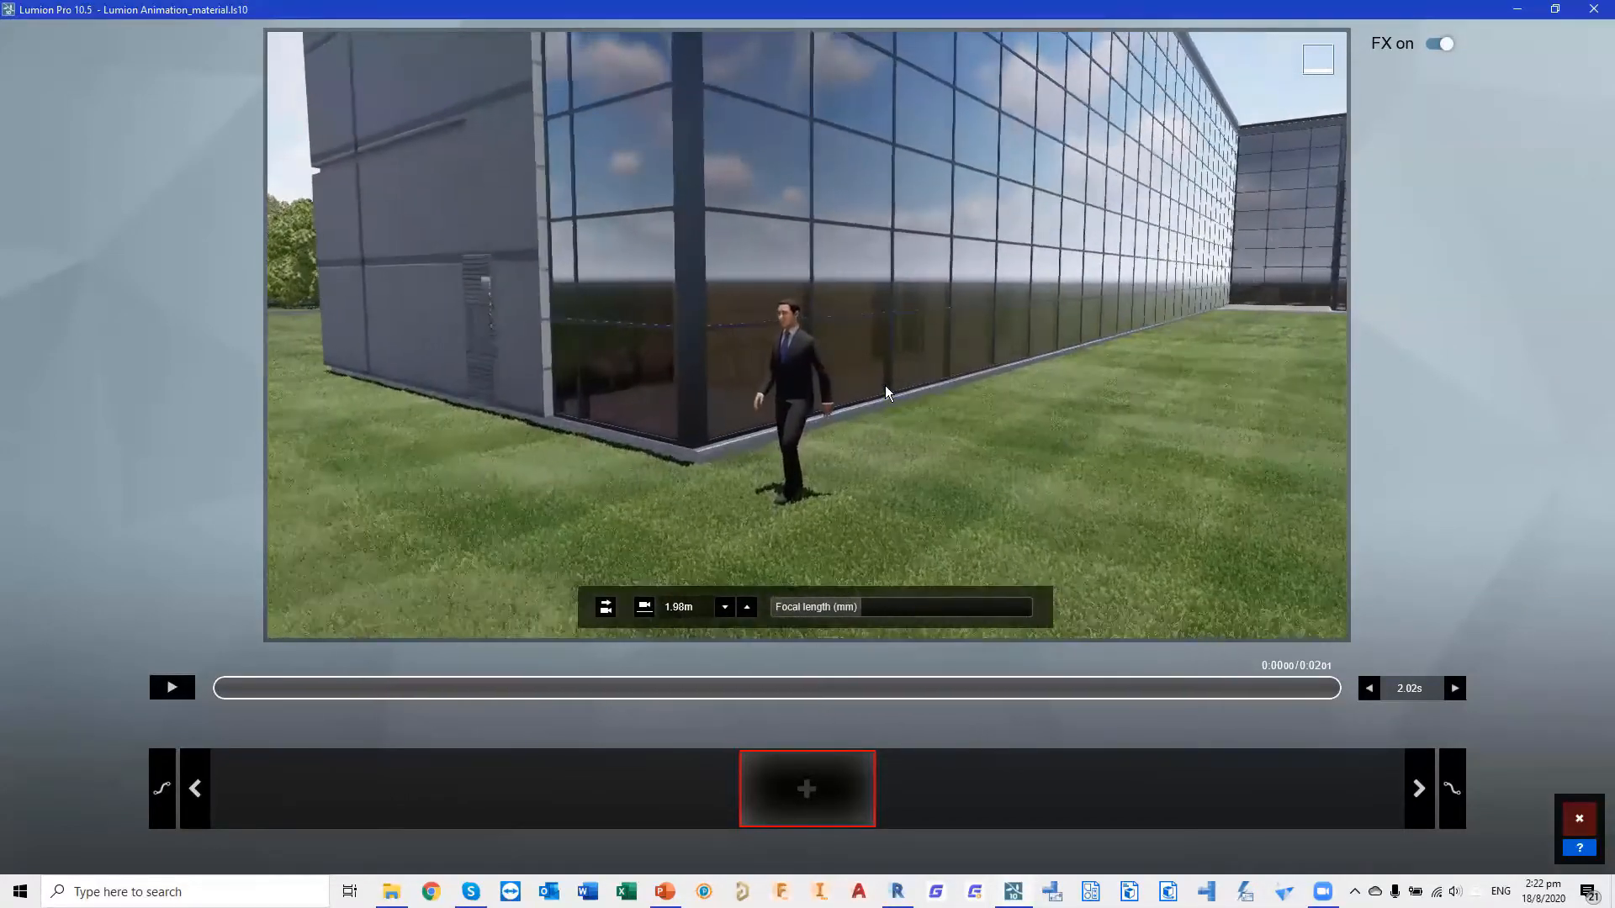
{"action": "scroll", "coordinate": [849, 513], "scroll_direction": "up", "scroll_amount": 2}
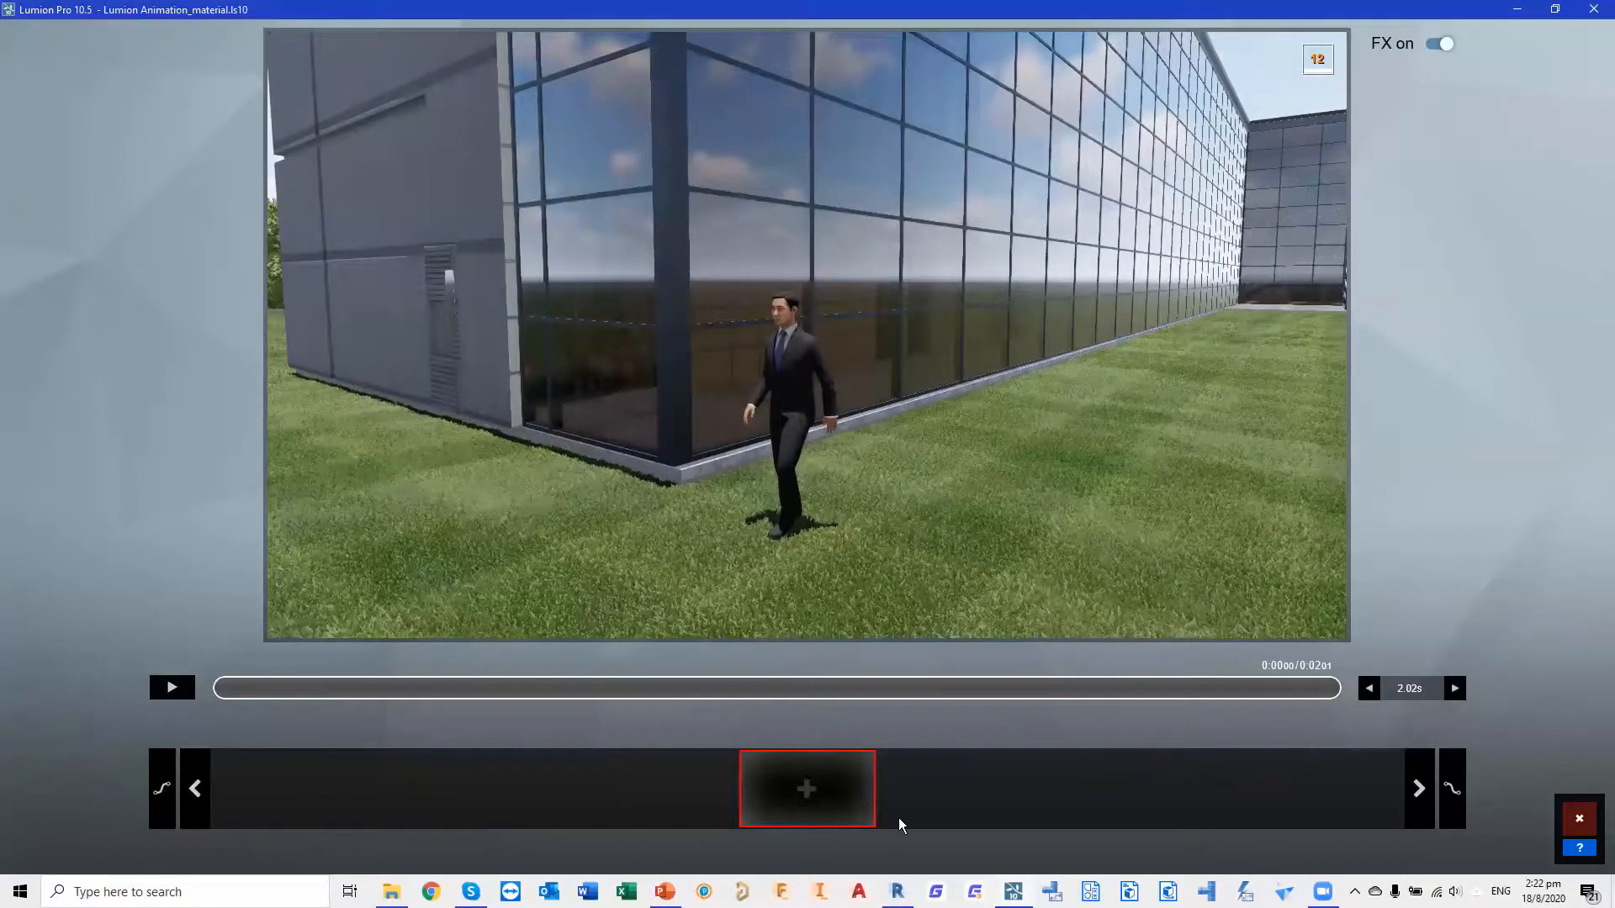
{"action": "left_click", "coordinate": [803, 791]}
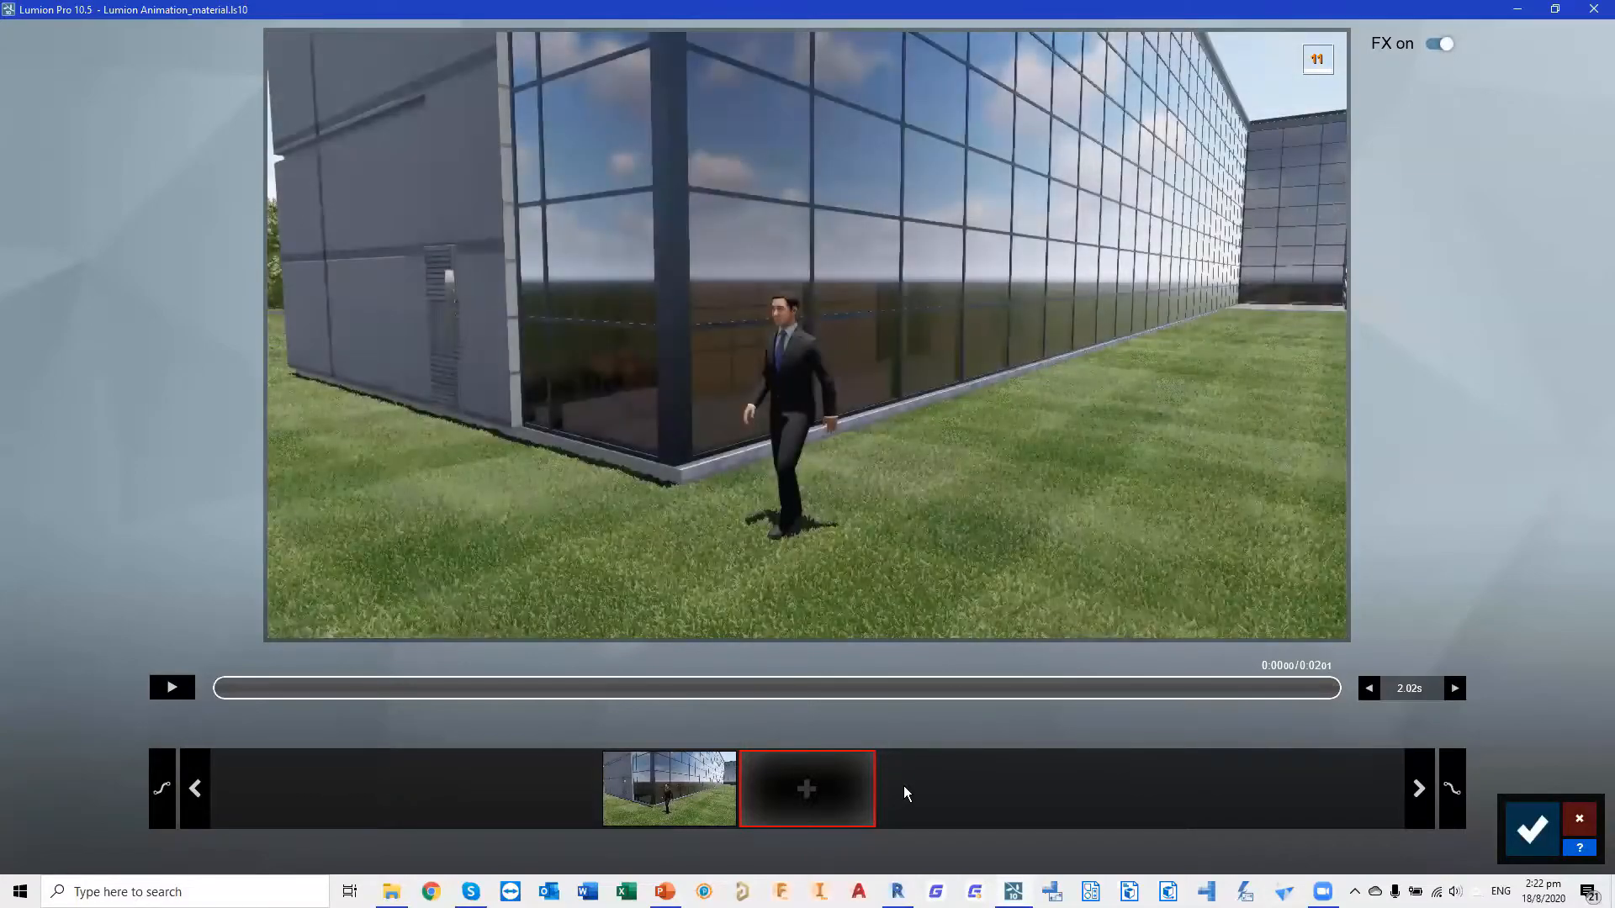
Add a second camera keyframe facing the end wall, with the door and the man beside the glass corner both in view
{"action": "key", "text": "a"}
{"action": "right_click_drag", "start_coordinate": [1063, 555], "coordinate": [1002, 480]}
{"action": "key", "text": "a"}
{"action": "key", "text": "a"}
{"action": "key", "text": "a"}
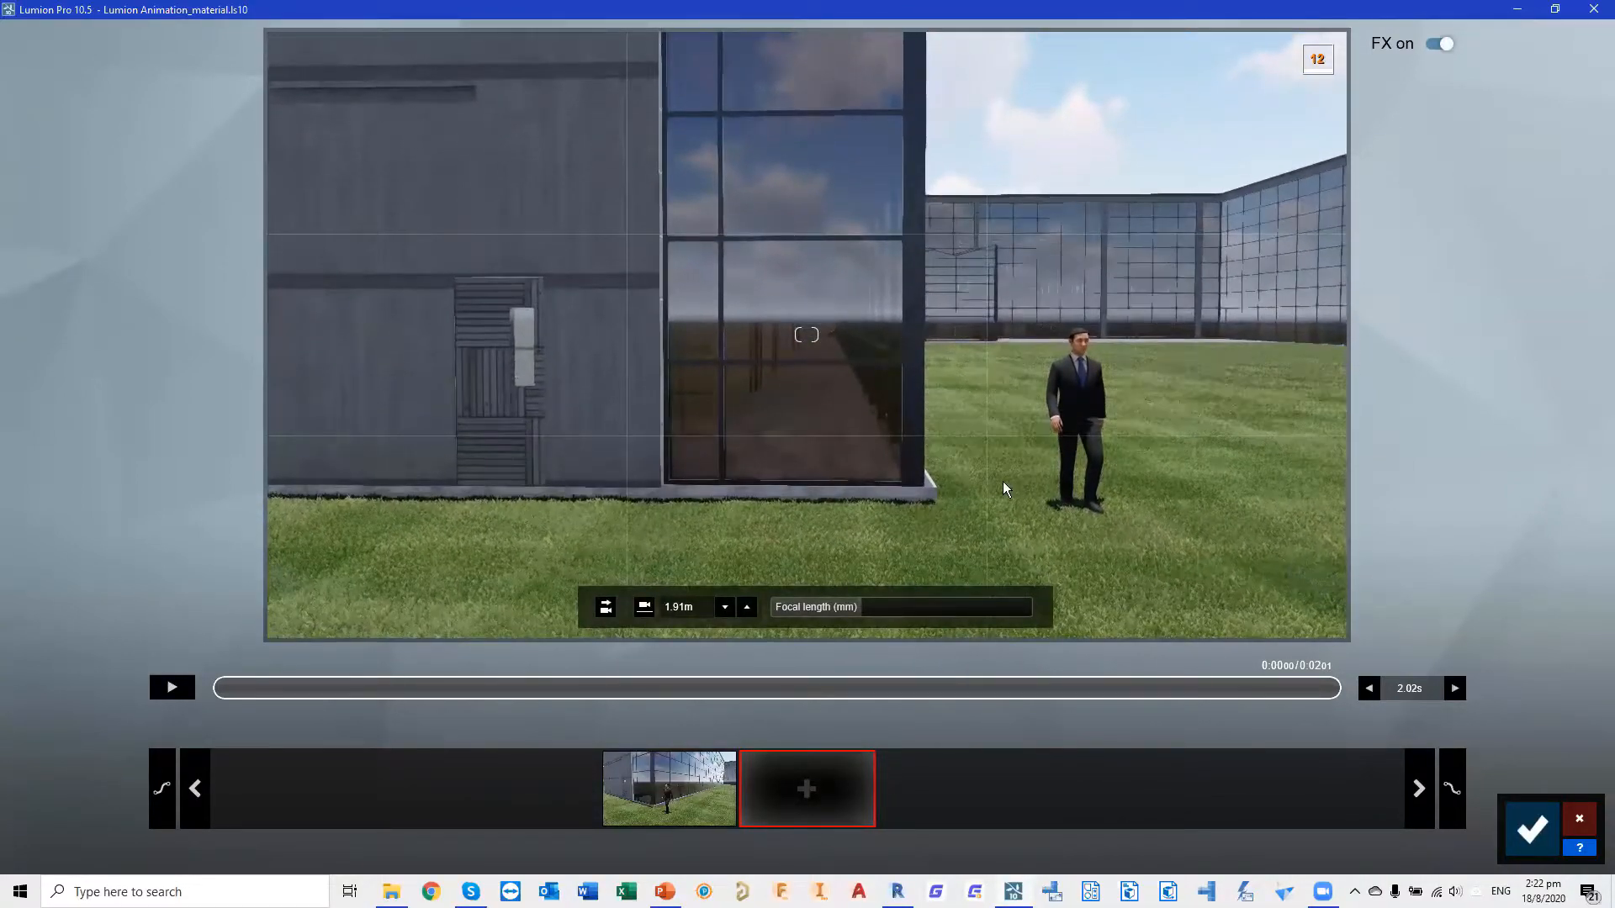
{"action": "left_click", "coordinate": [806, 788]}
Add a third camera keyframe shifted along the end wall so that the door is near the middle of the view
{"action": "key", "text": "a"}
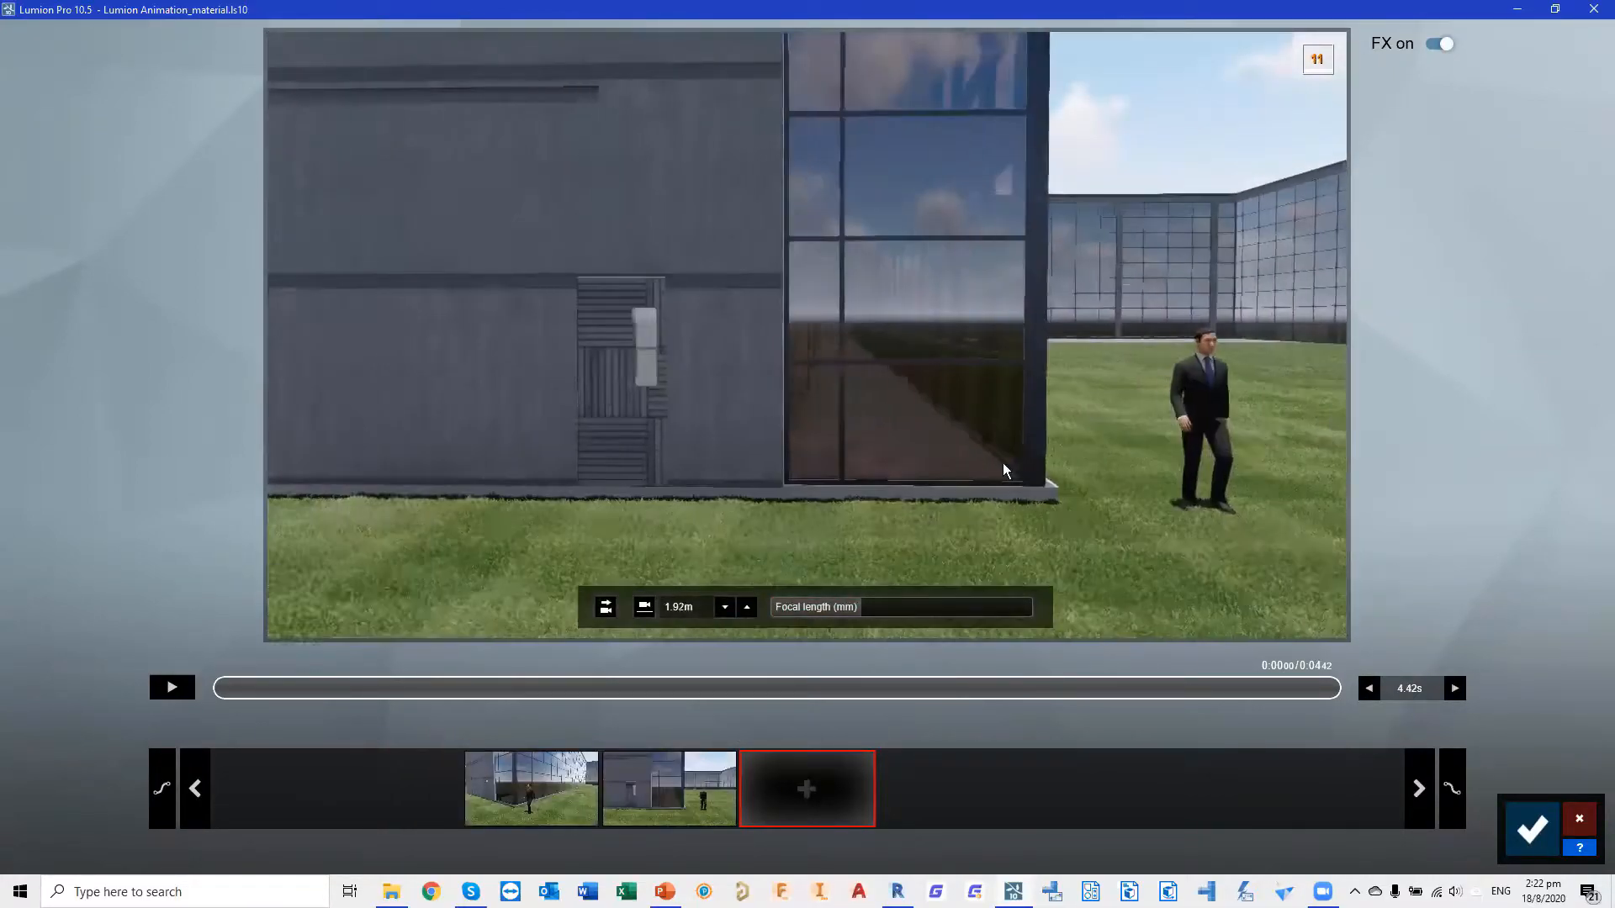
{"action": "key", "text": "a"}
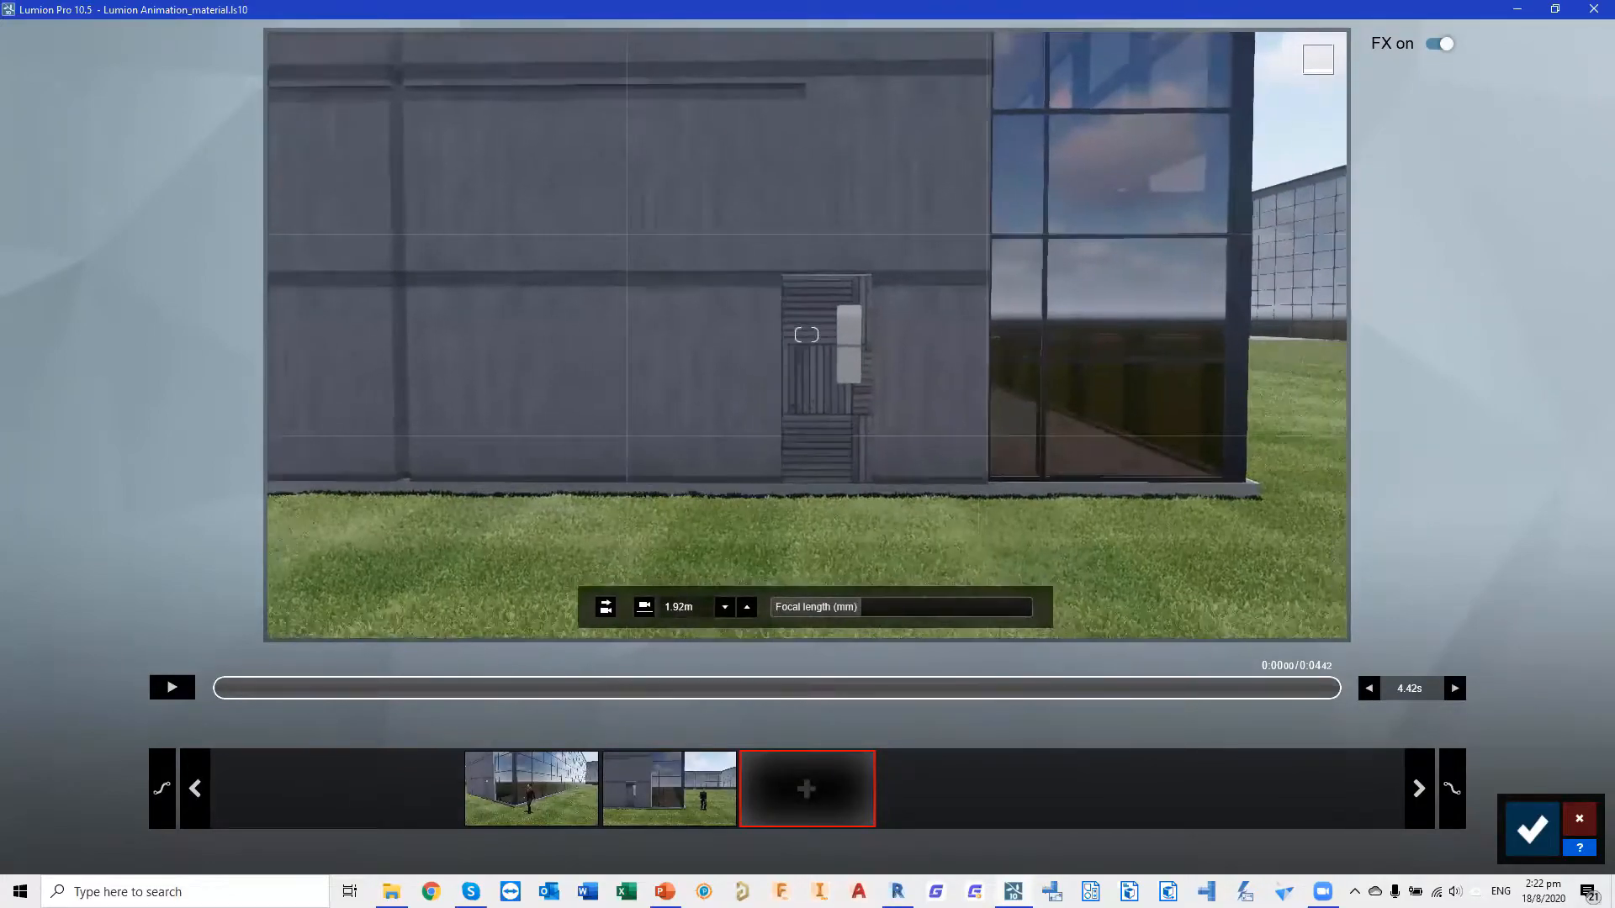
{"action": "key", "text": "d"}
{"action": "right_click_drag", "start_coordinate": [954, 404], "coordinate": [937, 411]}
{"action": "left_click", "coordinate": [829, 795]}
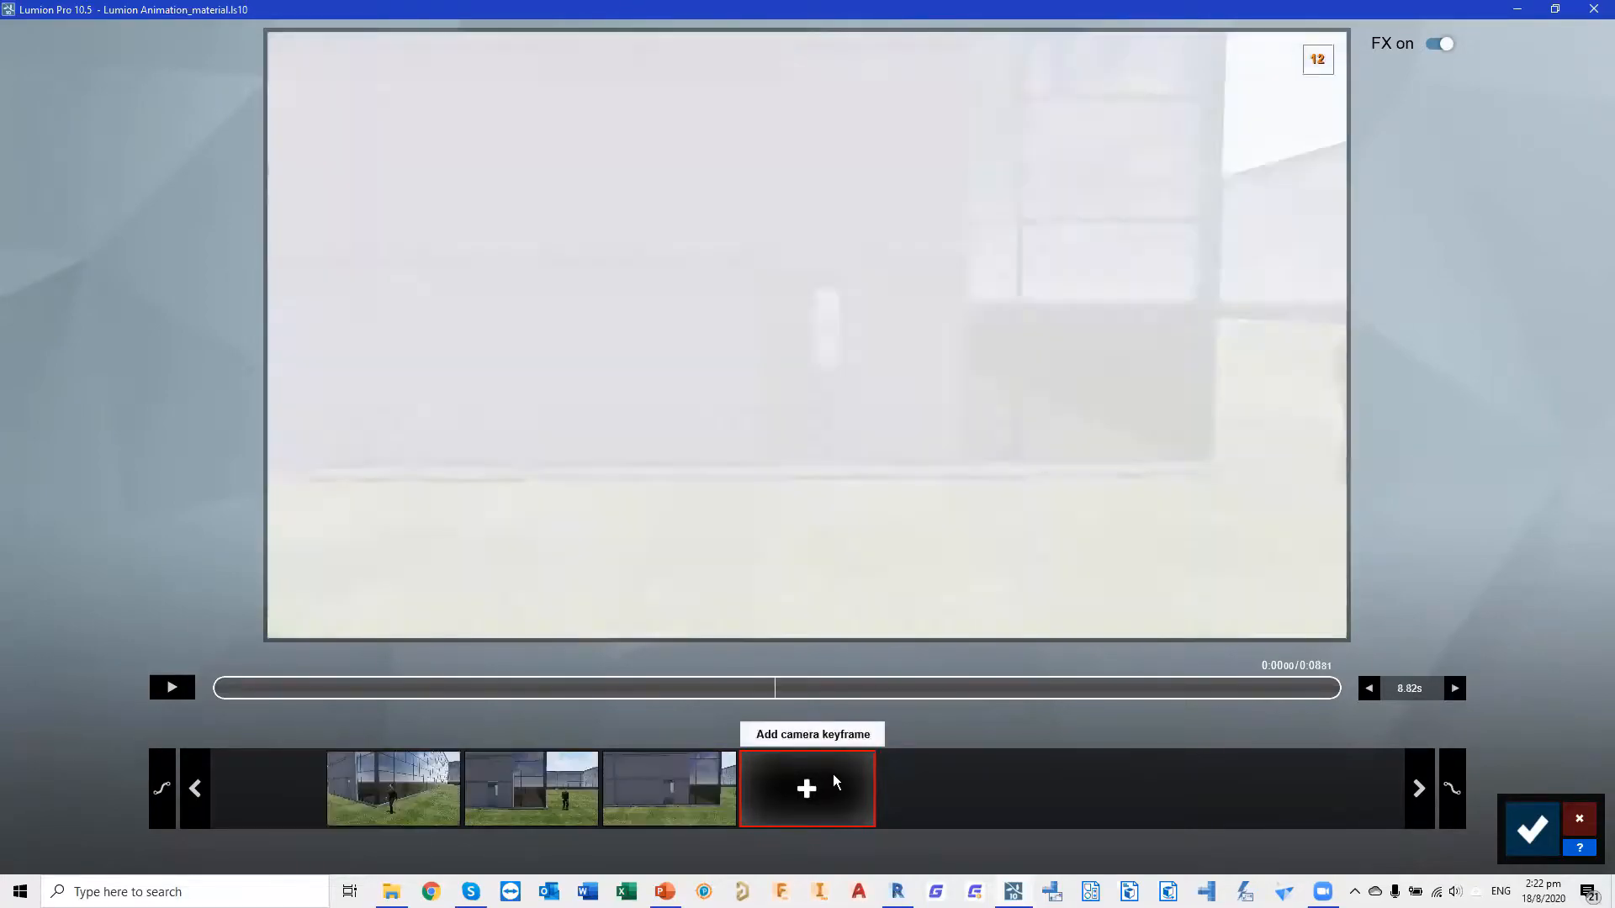
Add a fourth camera keyframe as a close-up of the door, with the view centred on it
{"action": "key", "text": "w"}
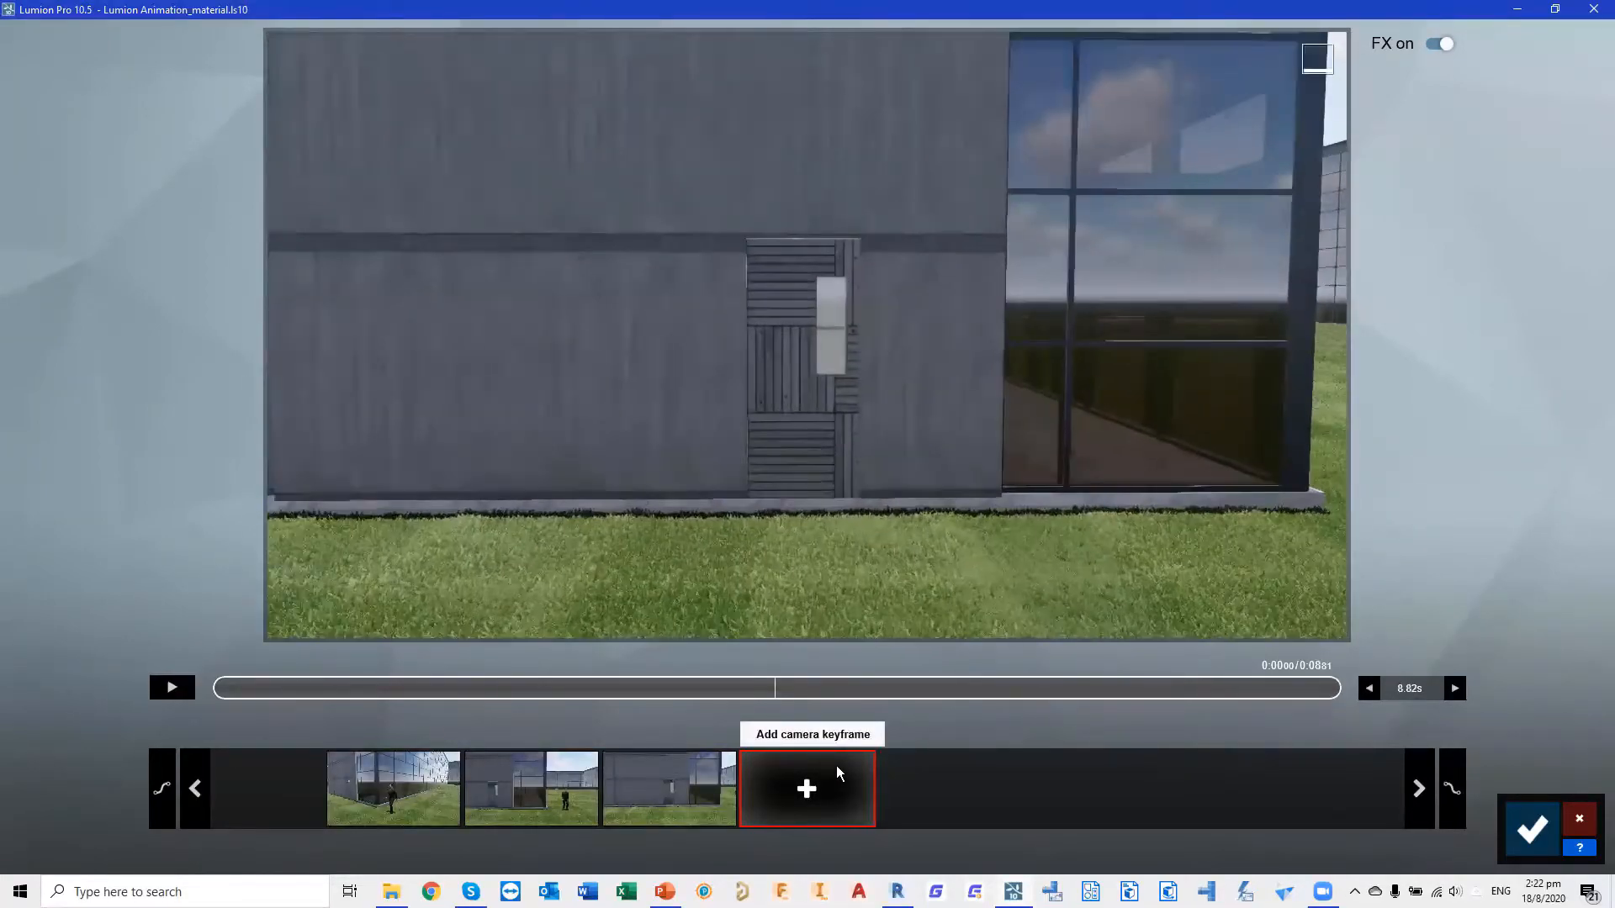
{"action": "key", "text": "d"}
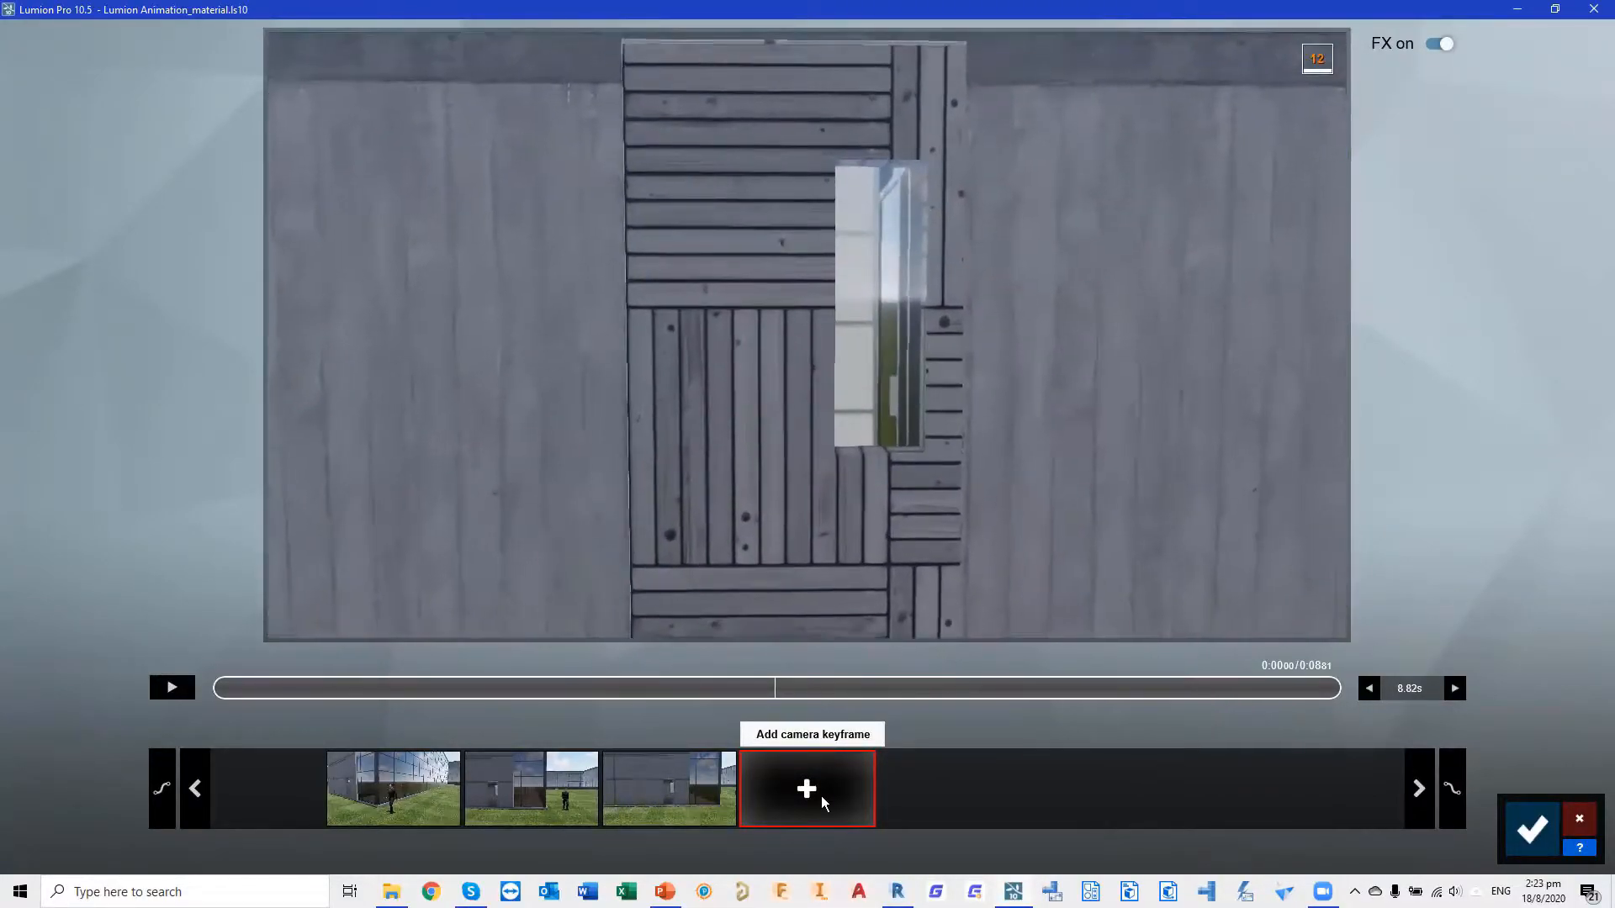
{"action": "left_click", "coordinate": [824, 799]}
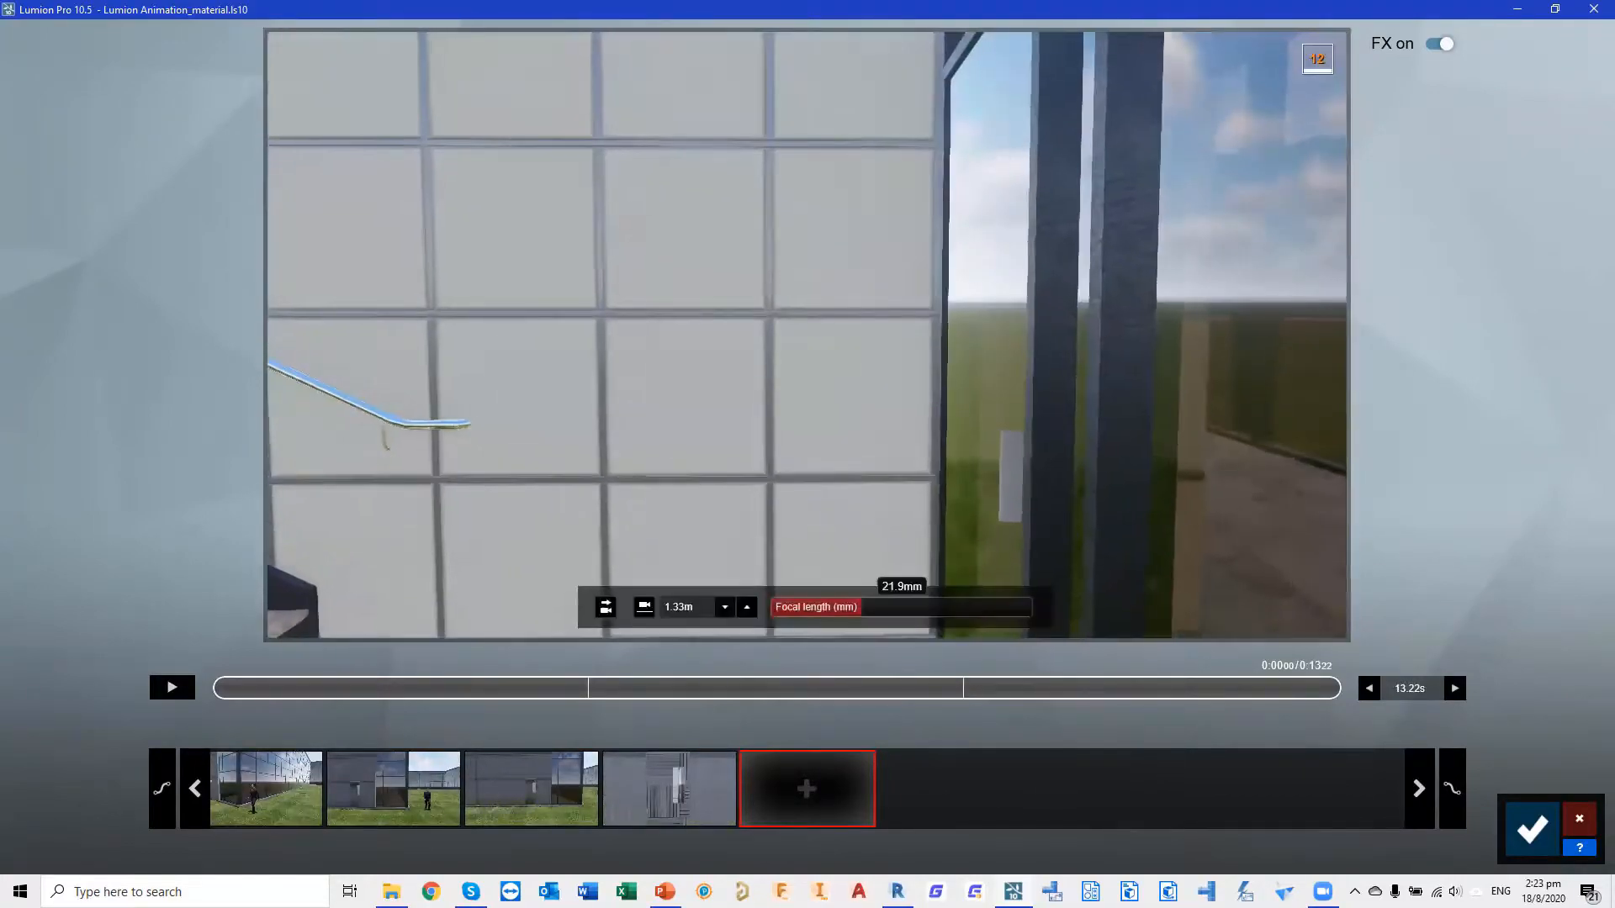
Add two camera keyframes inside the stairwell, turning the view progressively from the side wall towards the staircase
{"action": "right_click_drag", "start_coordinate": [799, 607], "coordinate": [740, 608]}
{"action": "right_click_drag", "start_coordinate": [806, 336], "coordinate": [747, 299]}
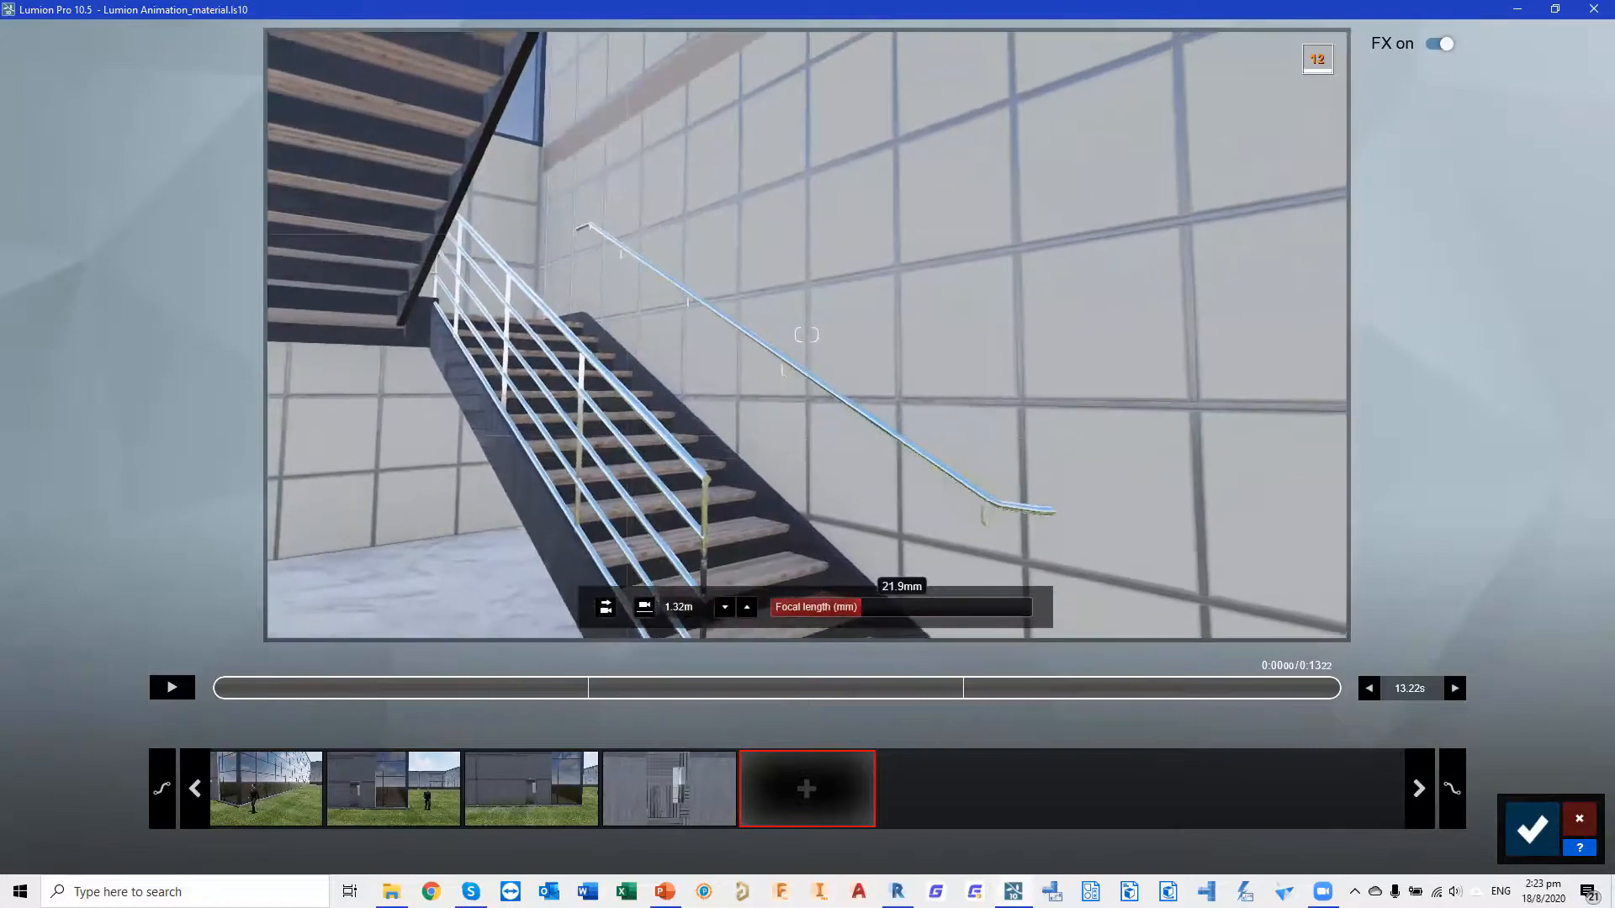
{"action": "left_click", "coordinate": [806, 788]}
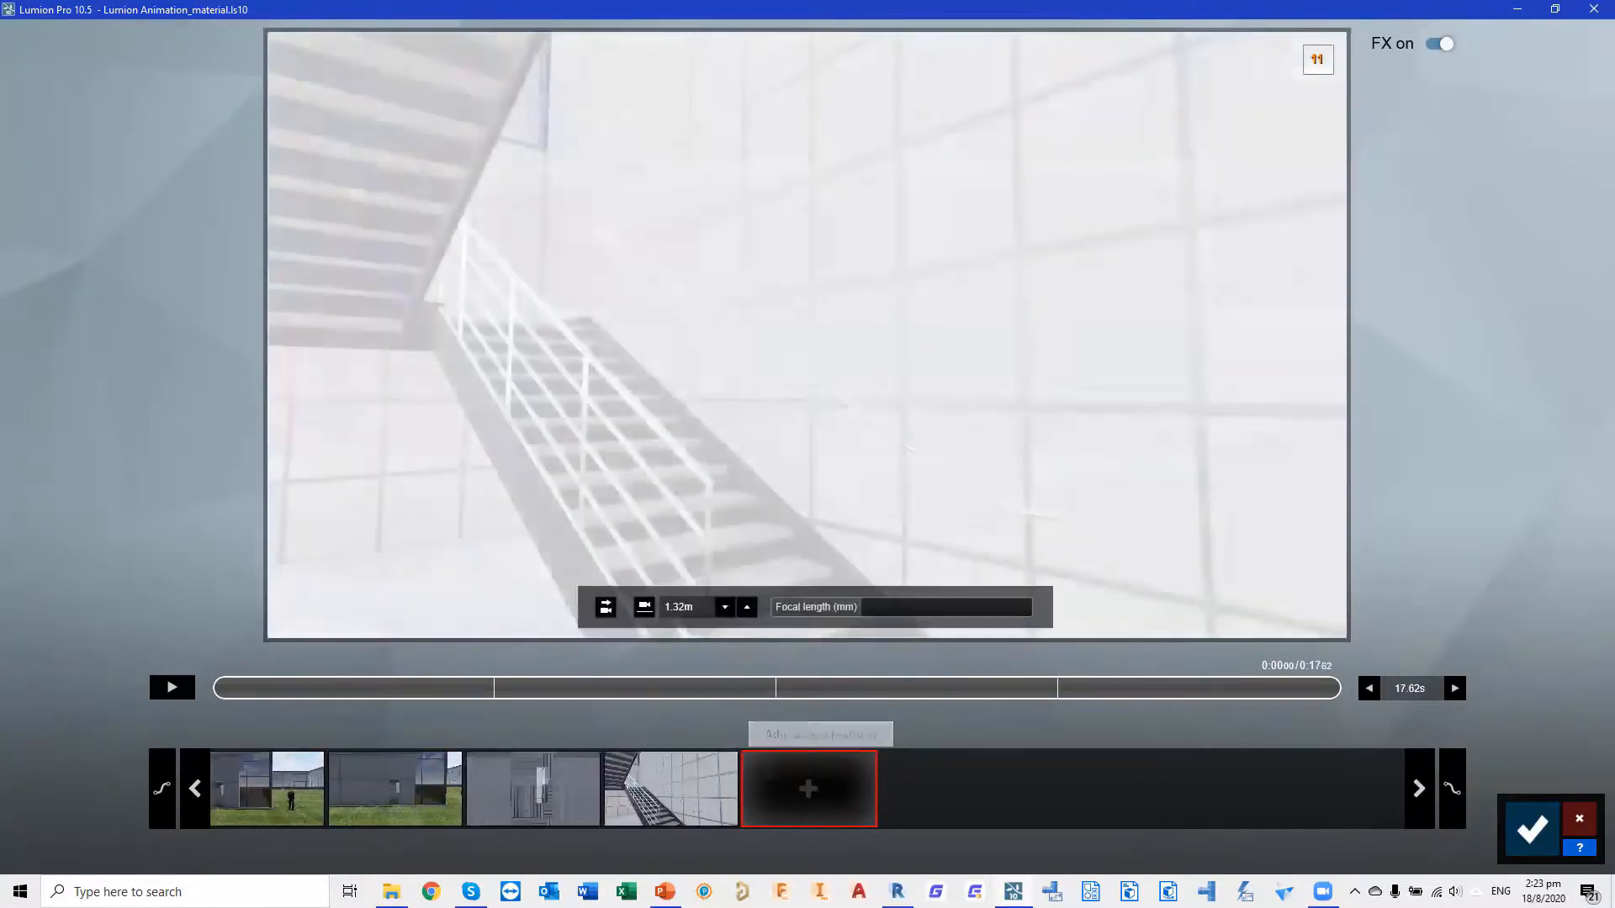
{"action": "key", "text": "d"}
{"action": "right_click_drag", "start_coordinate": [806, 336], "coordinate": [749, 314]}
{"action": "left_click", "coordinate": [806, 788]}
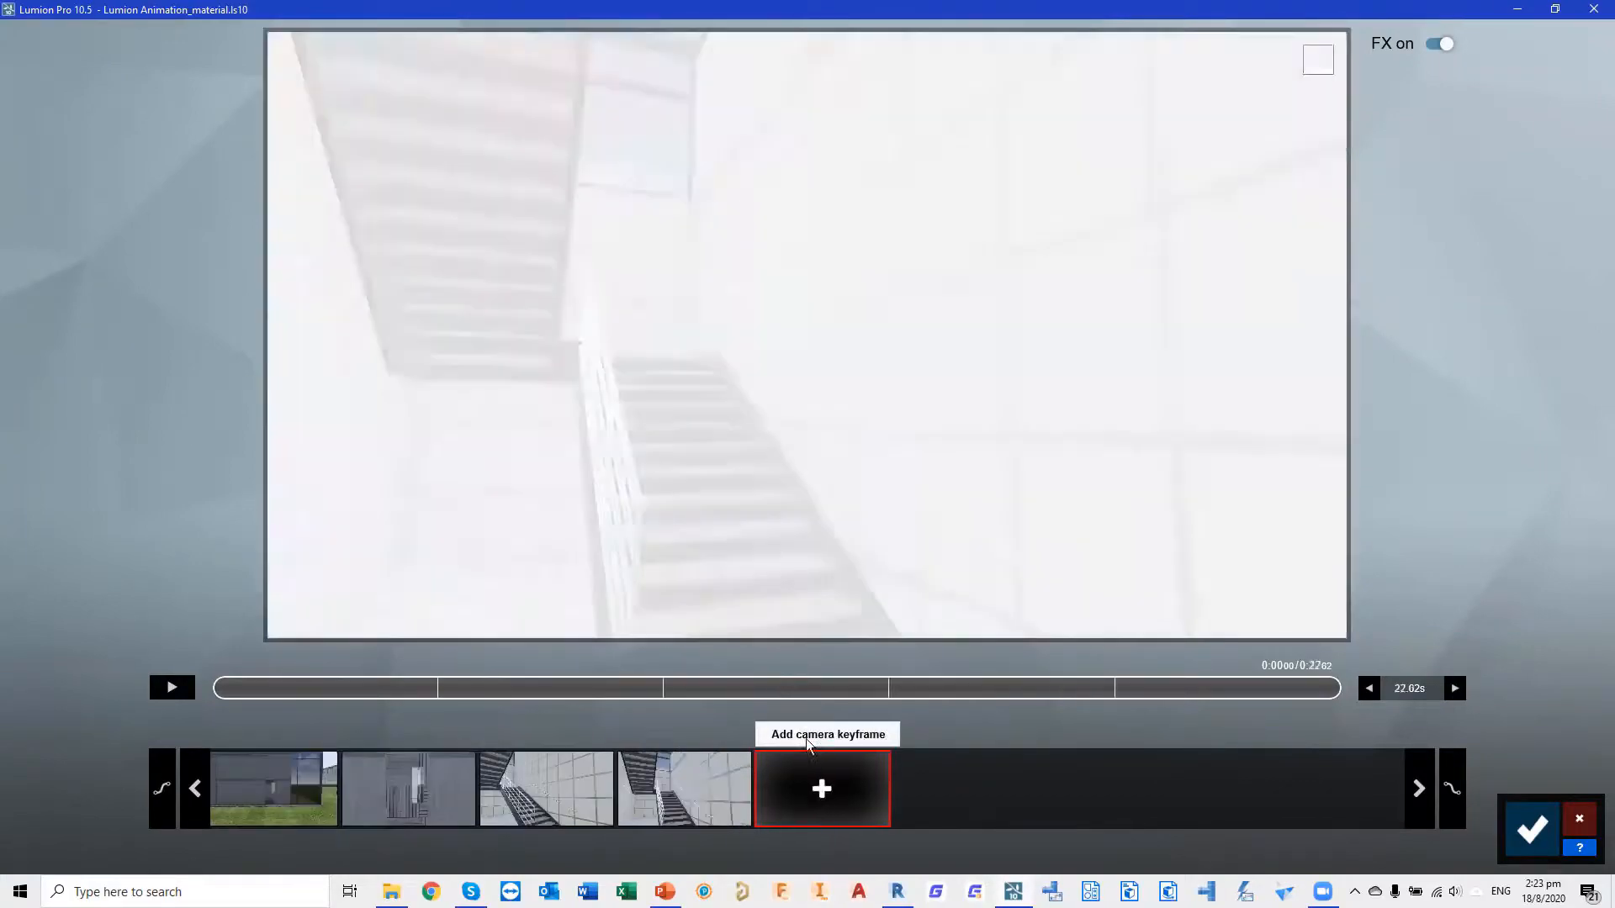
Add a final camera keyframe looking straight up the staircase towards the window
{"action": "right_click_drag", "start_coordinate": [806, 399], "coordinate": [728, 379]}
{"action": "key", "text": "d"}
{"action": "key", "text": "a"}
{"action": "right_click_drag", "start_coordinate": [806, 335], "coordinate": [795, 332]}
{"action": "left_click", "coordinate": [828, 790]}
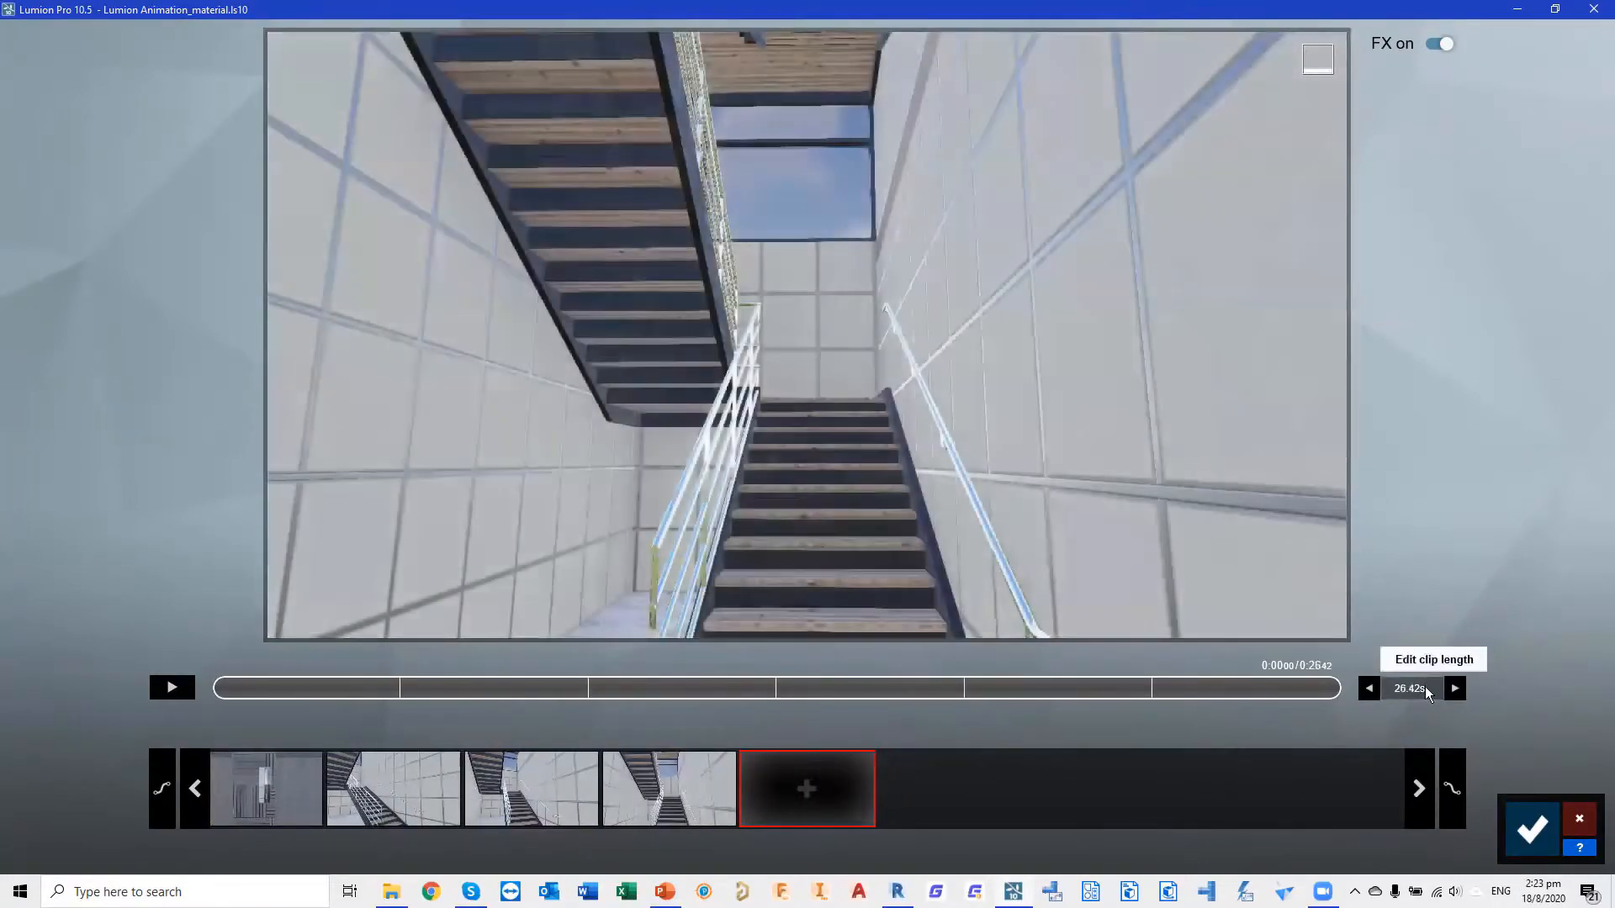
Set the clip length to 15 seconds and save the recorded clip
{"action": "left_click", "coordinate": [1421, 688]}
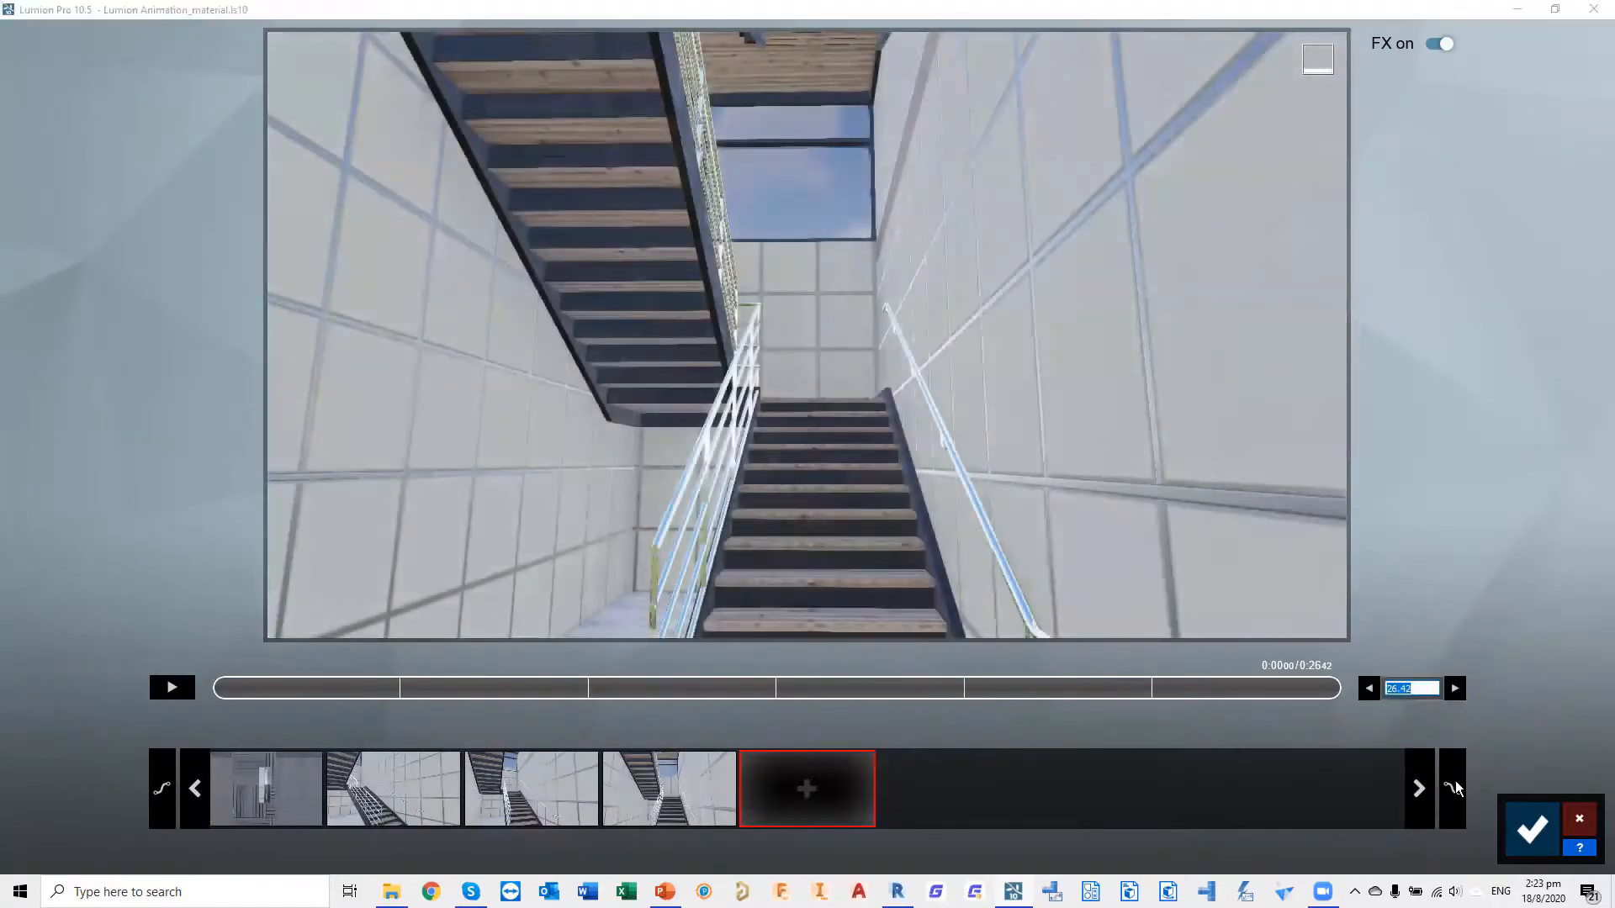
{"action": "type", "text": "15"}
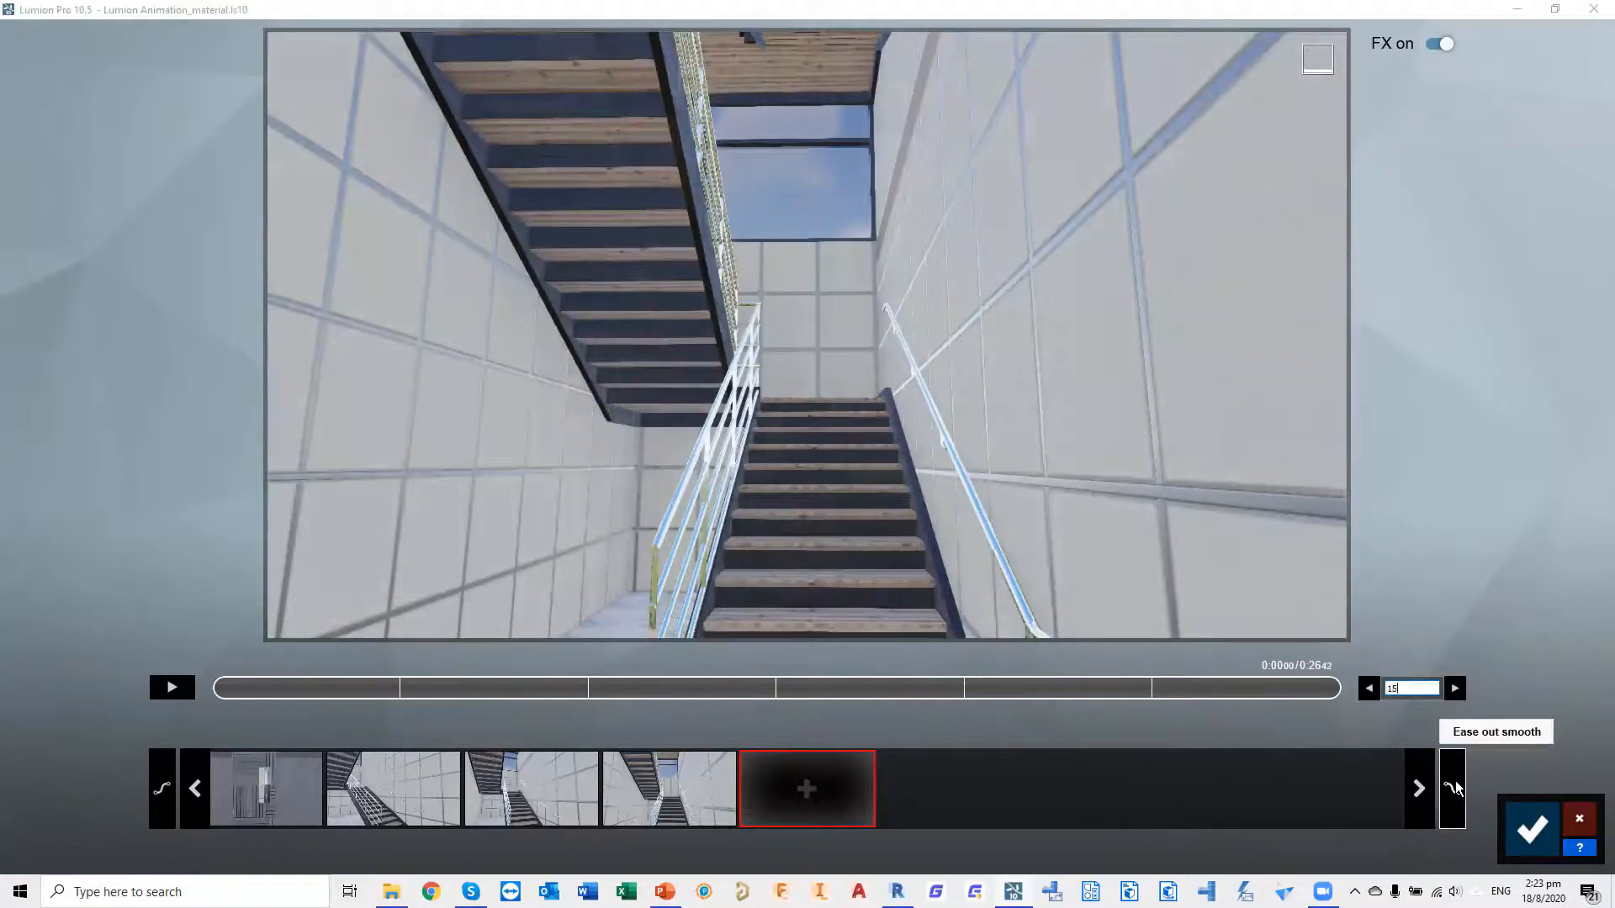
{"action": "left_click", "coordinate": [1531, 829]}
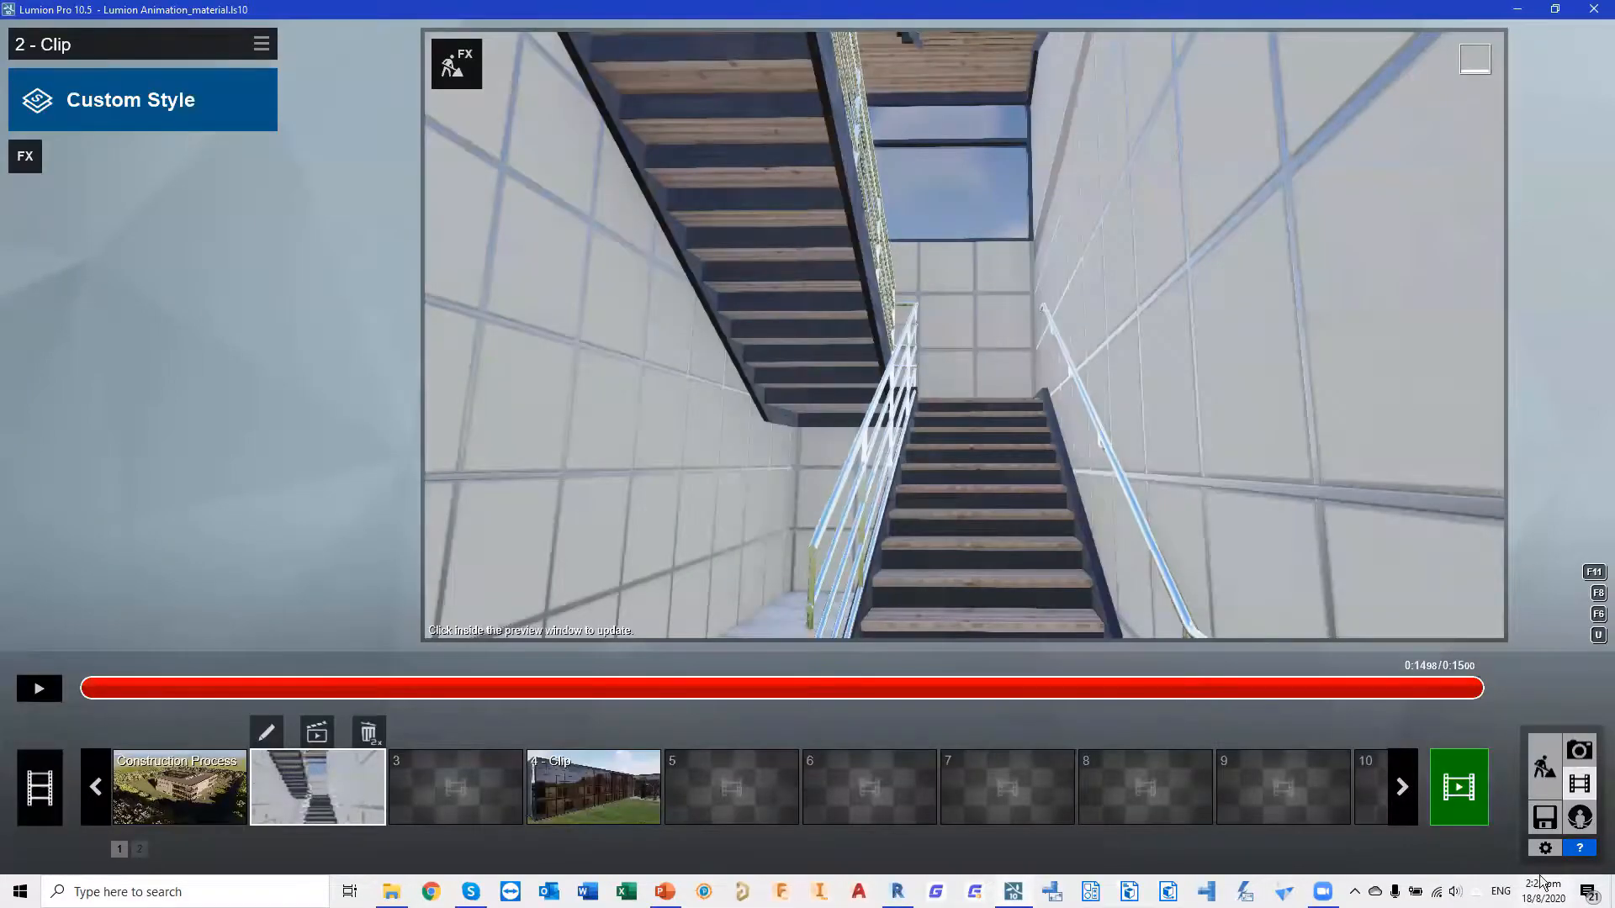
Preview the clip, add the Advanced Move animation effect to it and open the effect for editing
{"action": "left_click", "coordinate": [33, 687]}
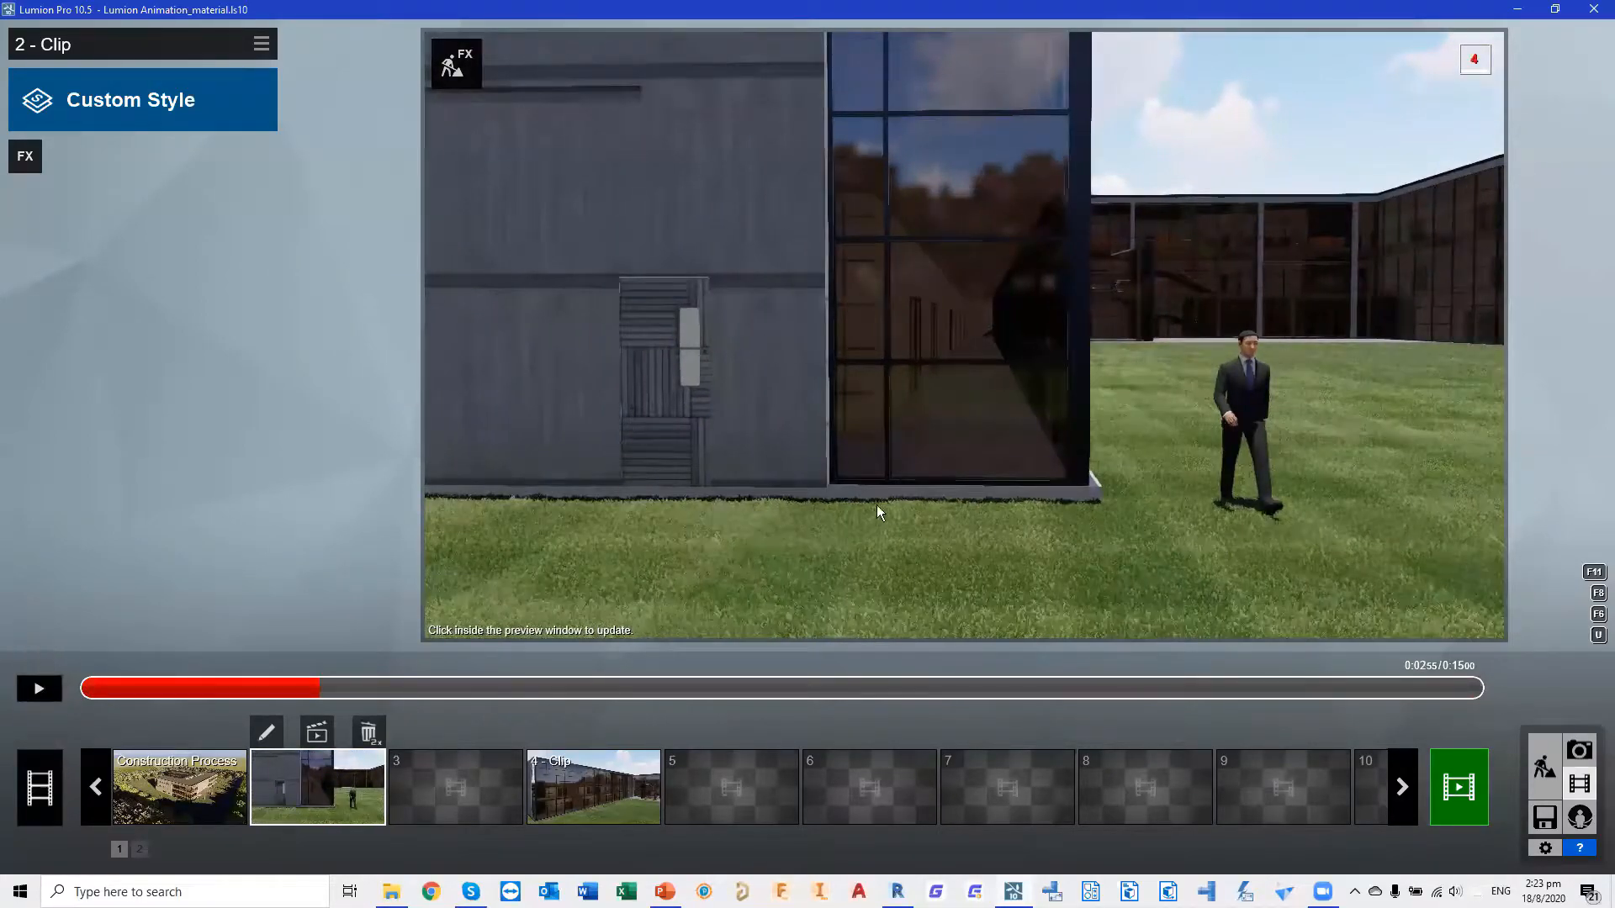
{"action": "left_click", "coordinate": [25, 159]}
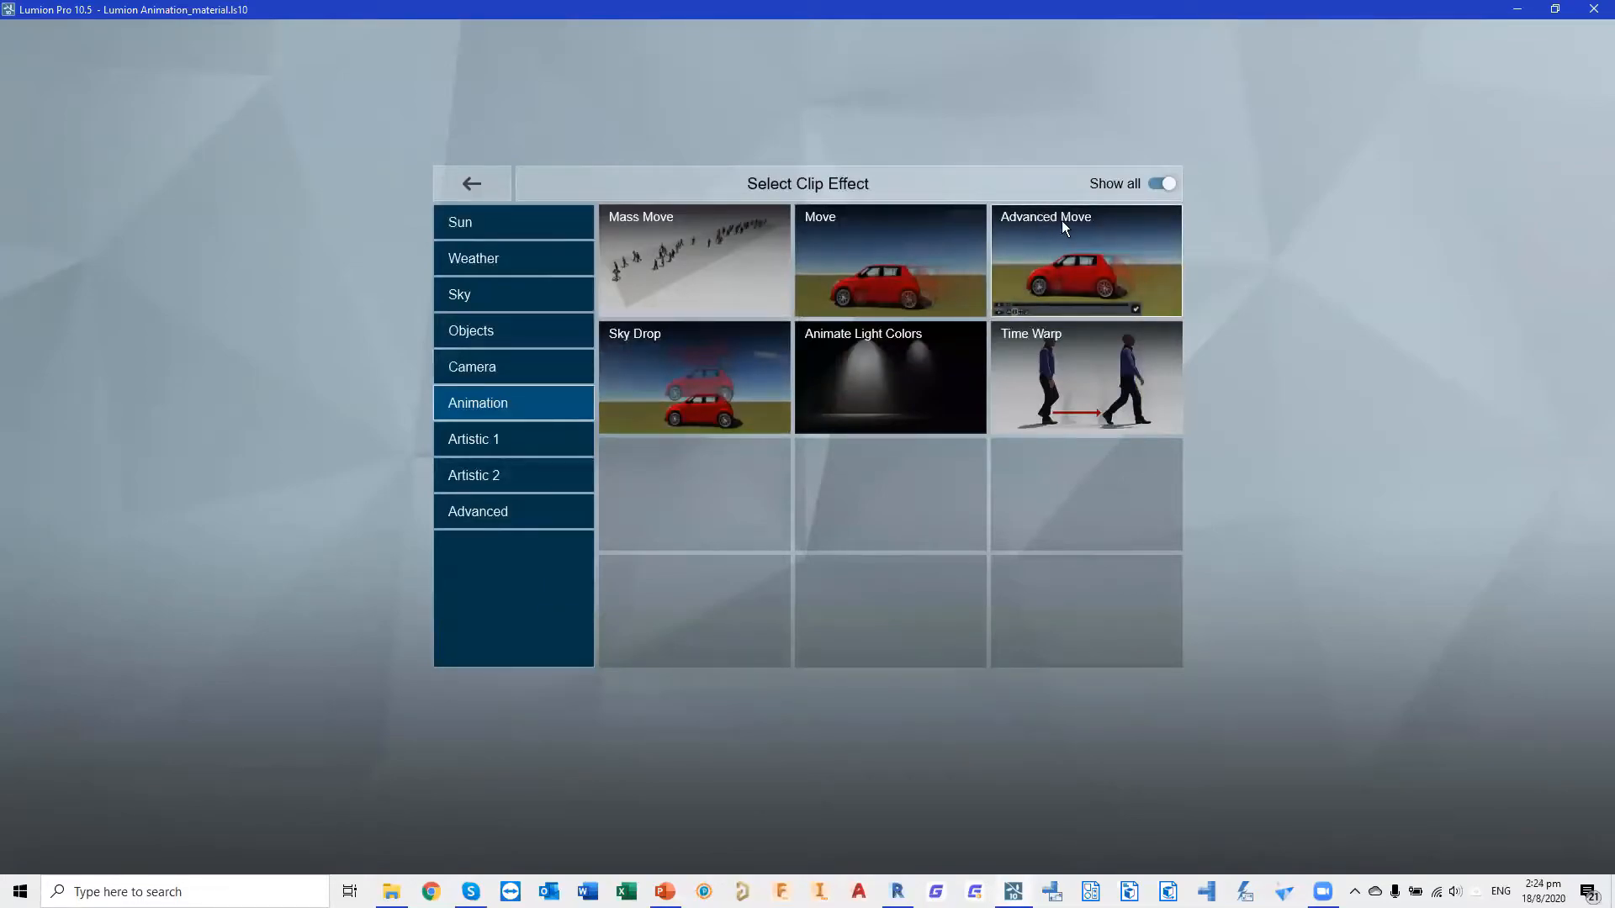
{"action": "left_click", "coordinate": [1107, 271]}
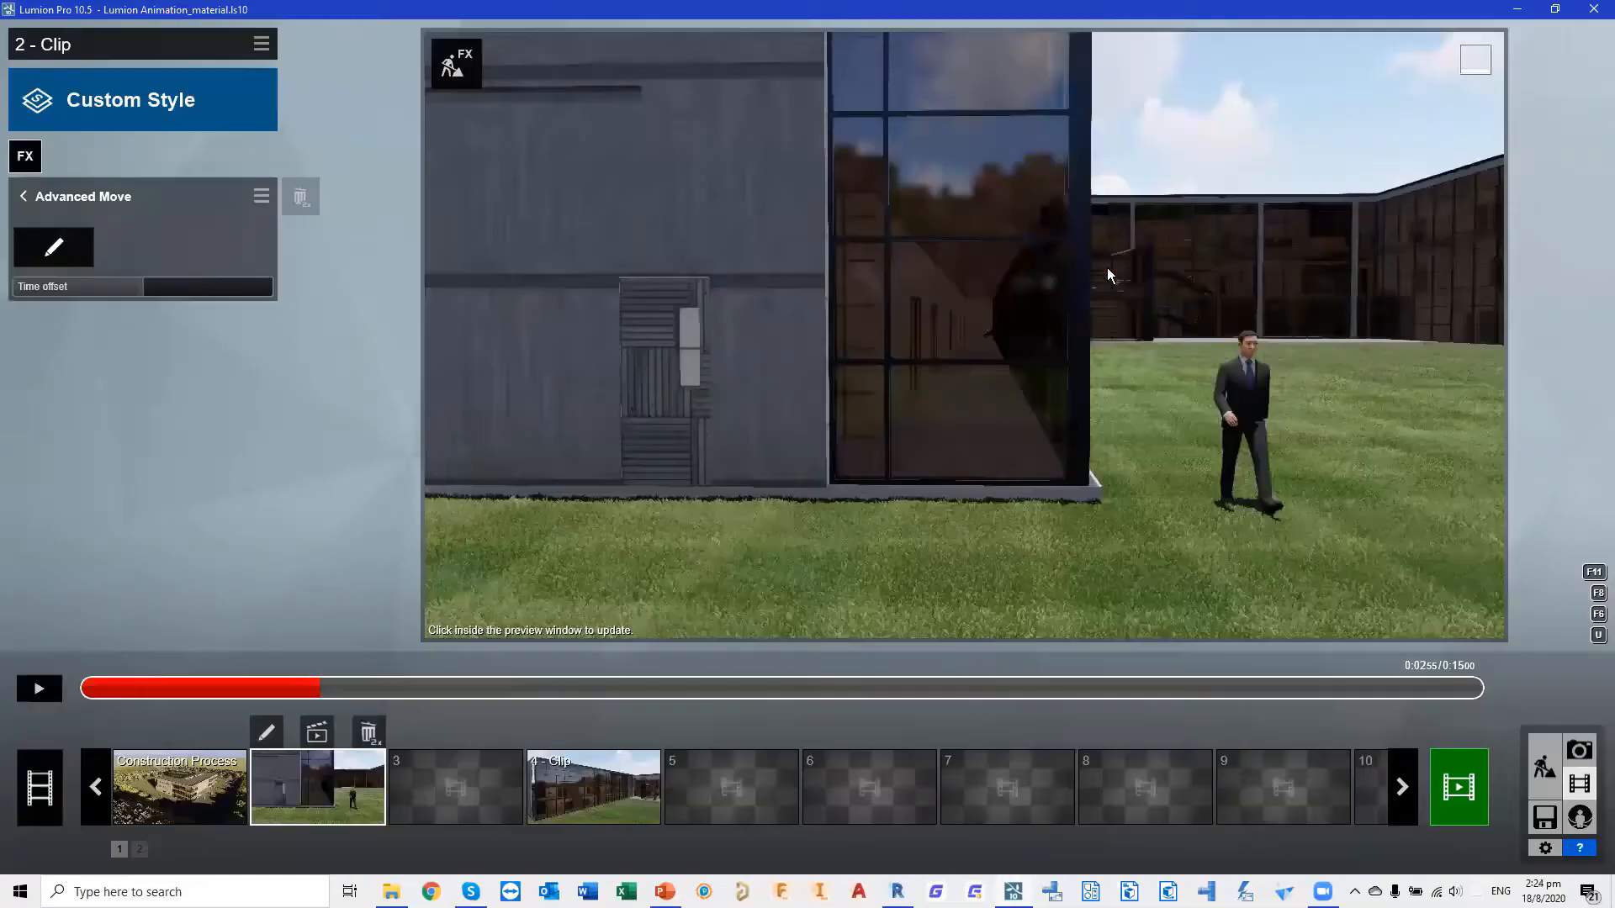
{"action": "left_click", "coordinate": [53, 247]}
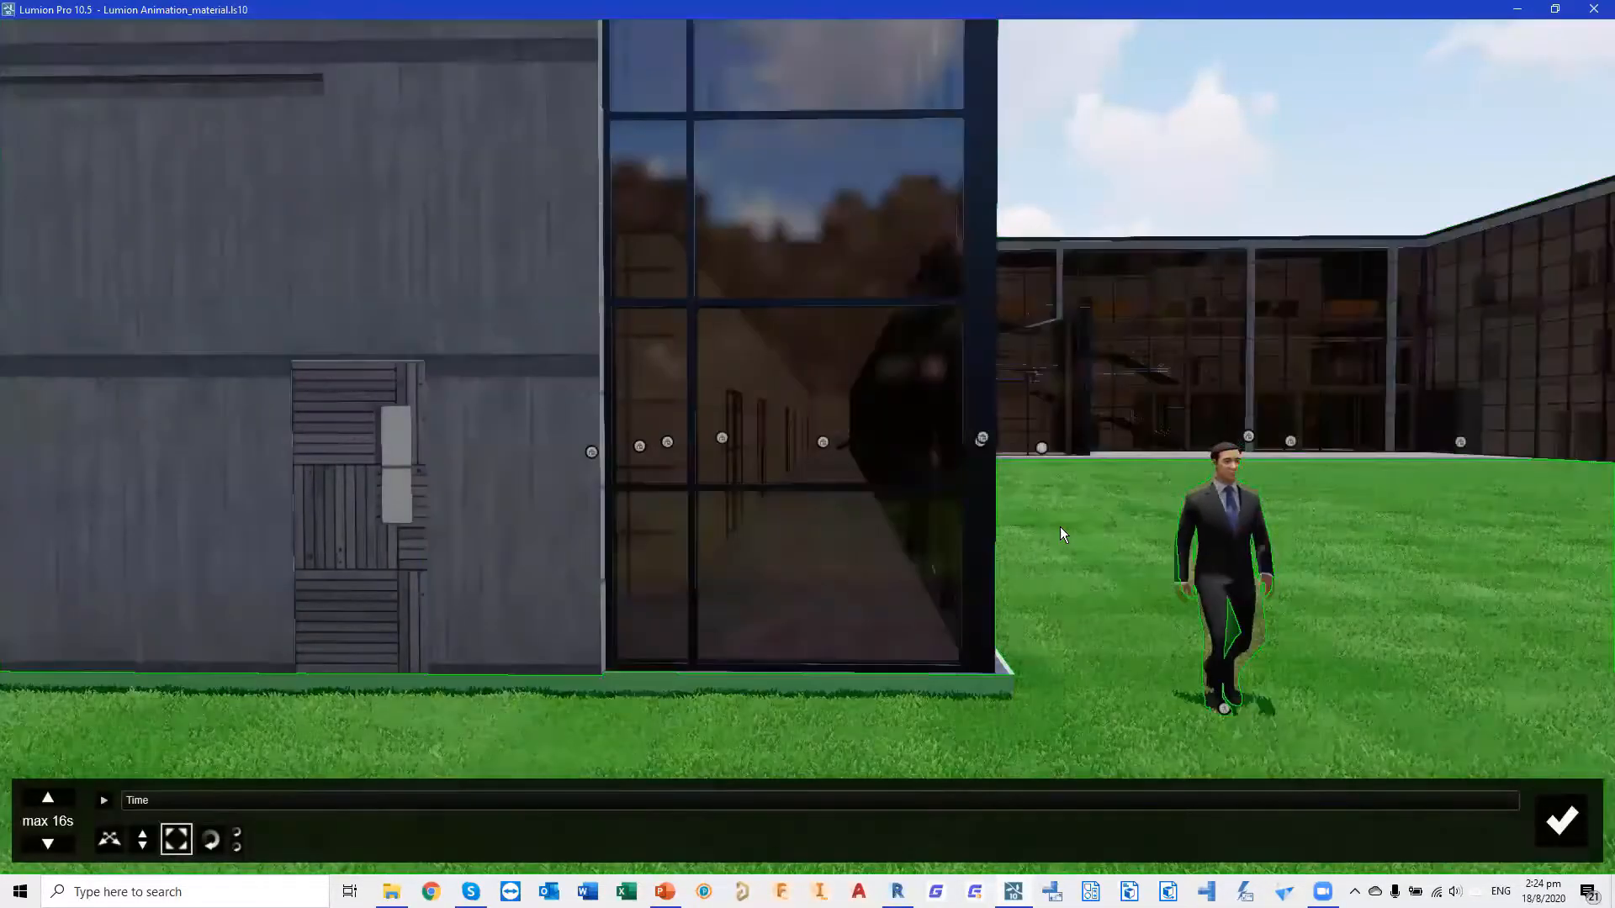
{"action": "scroll", "coordinate": [1061, 529], "scroll_direction": "down", "scroll_amount": 5}
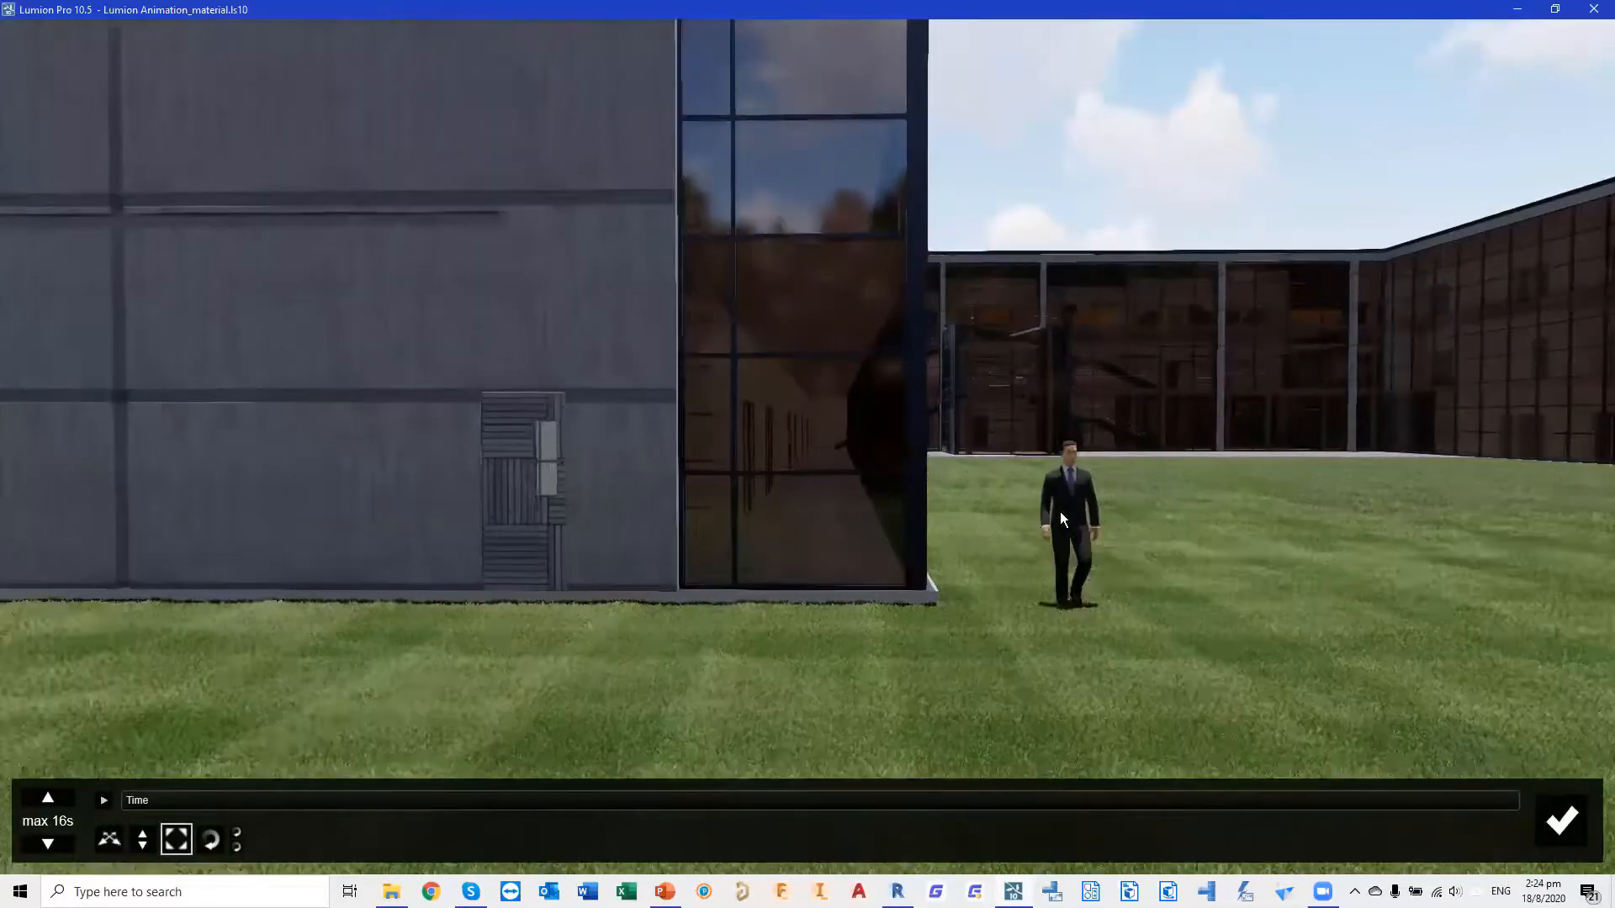
{"action": "scroll", "coordinate": [1060, 512], "scroll_direction": "up", "scroll_amount": 2}
{"action": "right_click_drag", "start_coordinate": [1060, 528], "coordinate": [1094, 525]}
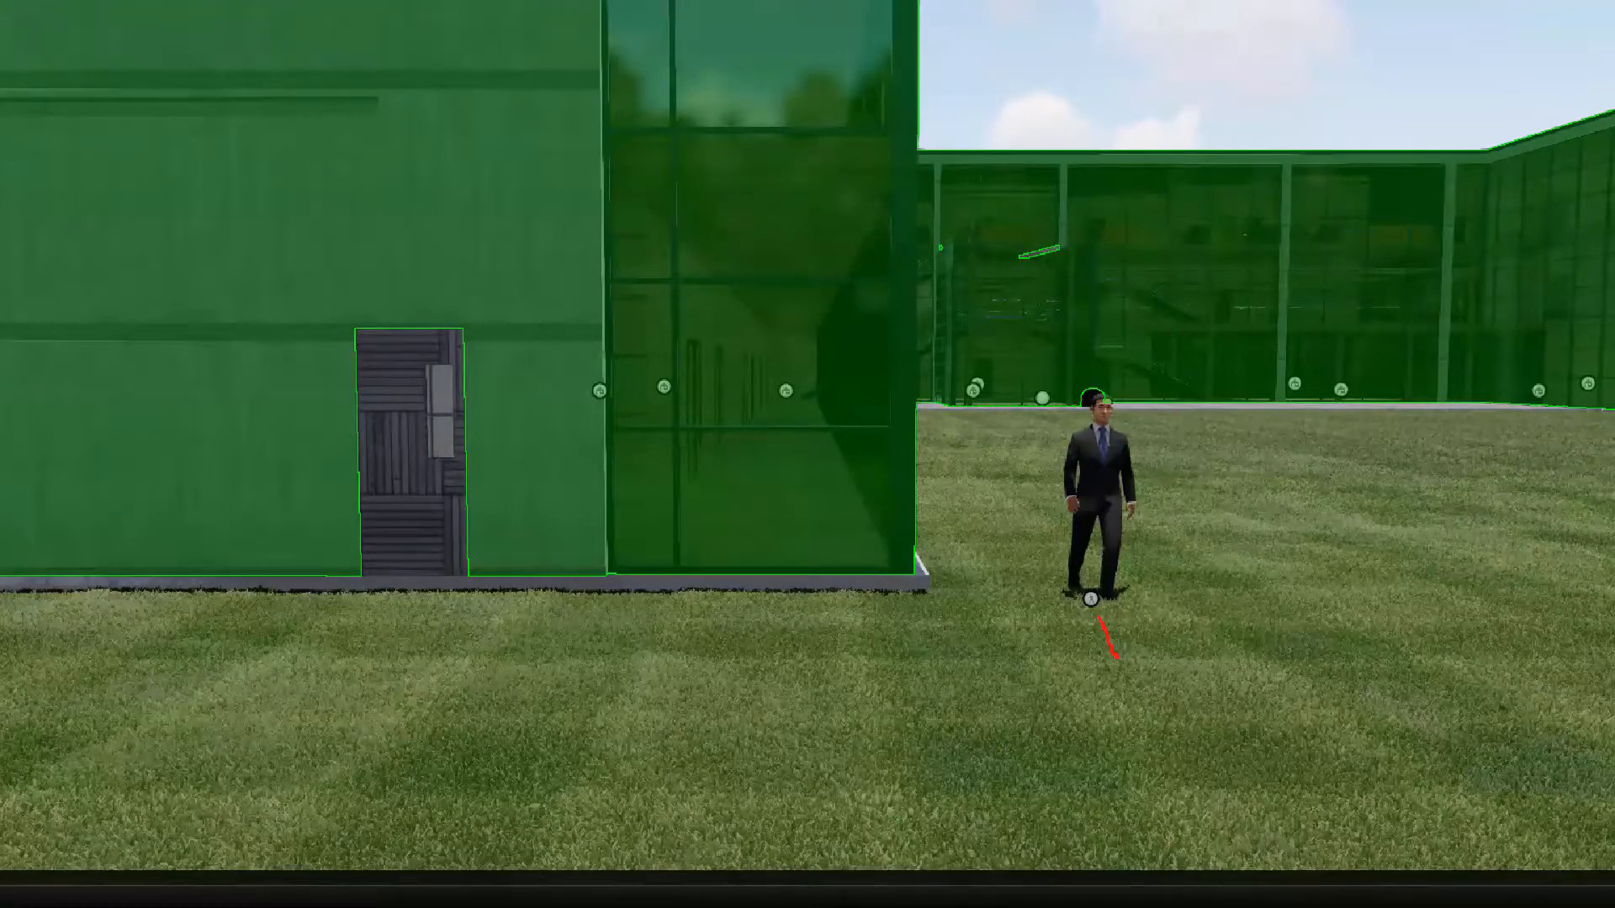
{"action": "left_click", "coordinate": [1117, 659]}
{"action": "left_click_drag", "start_coordinate": [789, 675], "coordinate": [379, 661]}
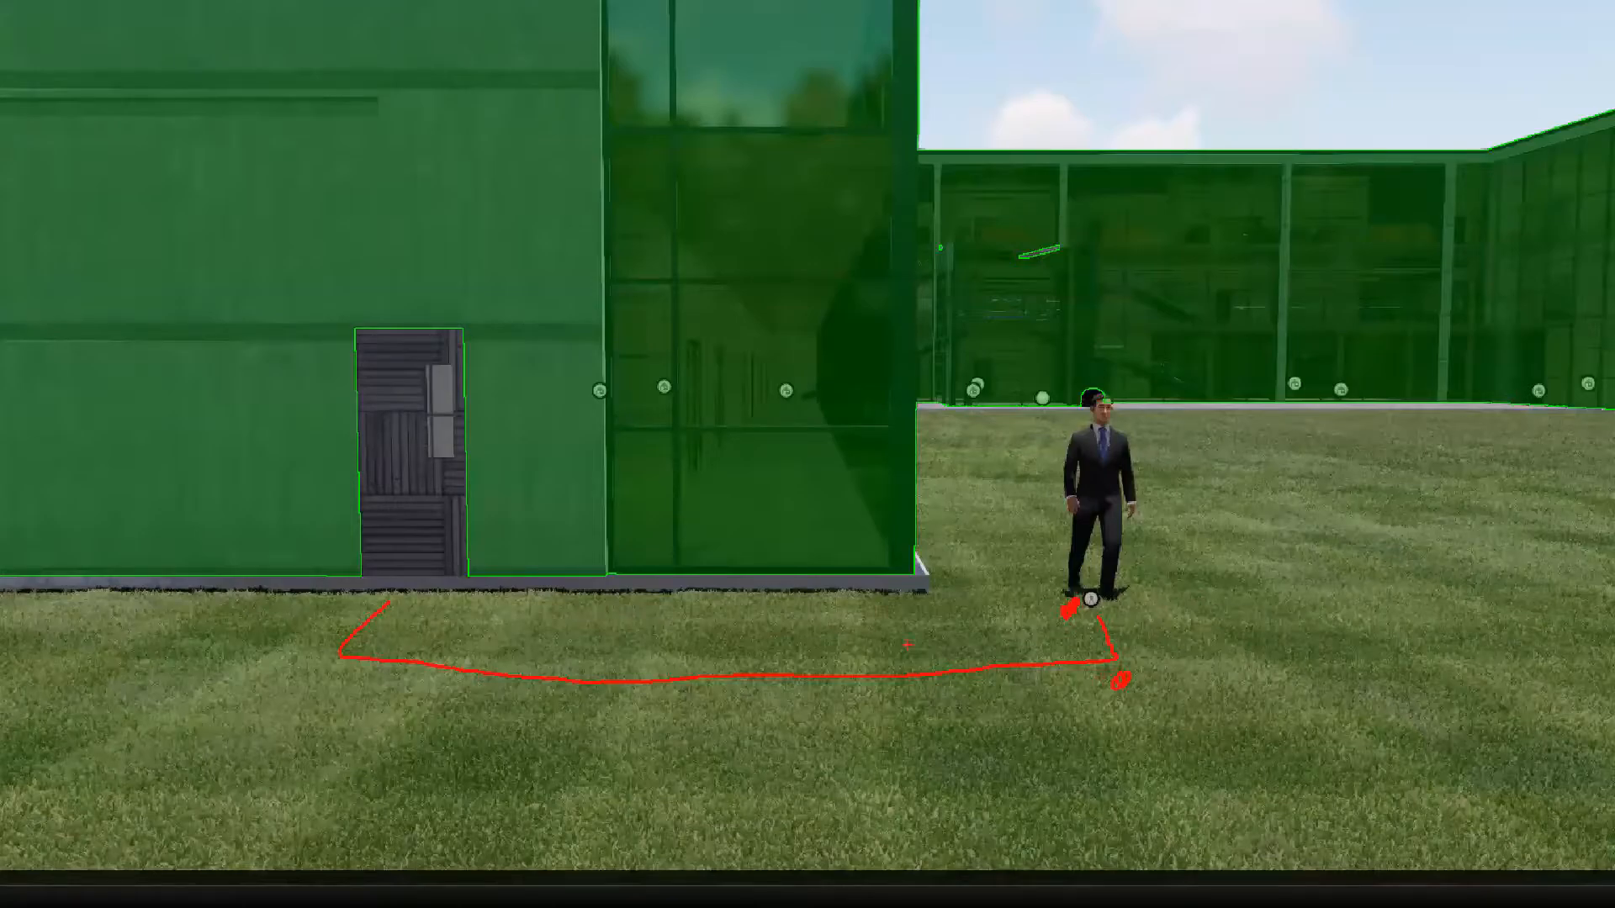
{"action": "left_click_drag", "start_coordinate": [334, 671], "coordinate": [331, 678]}
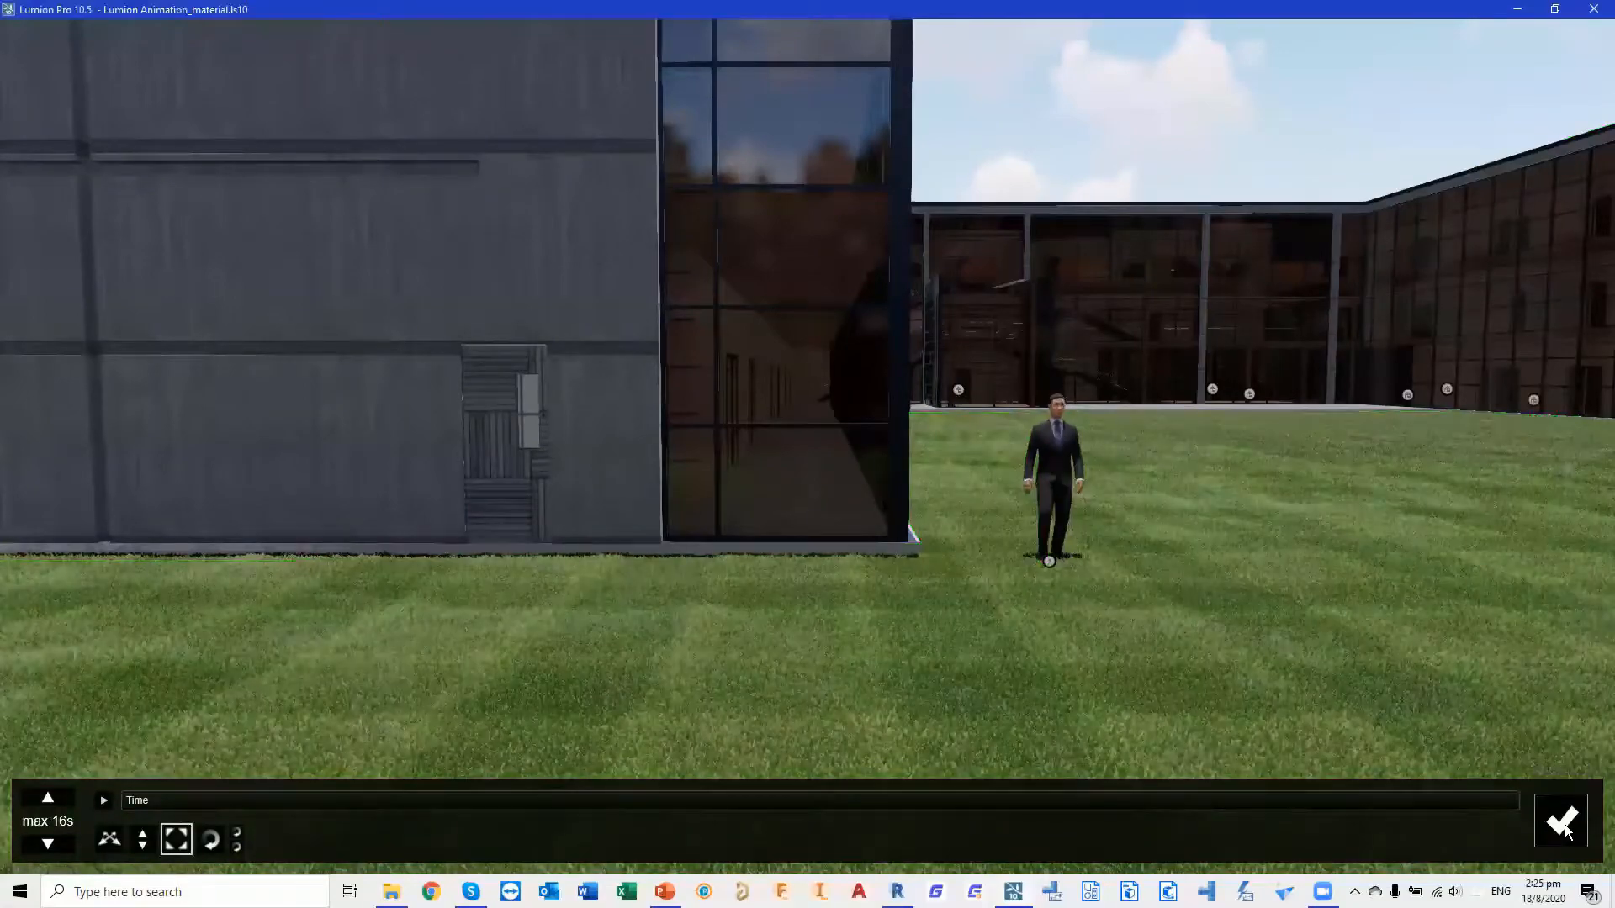
{"action": "left_click", "coordinate": [1563, 824]}
Play the clip from its start, pausing at about 2.4 s and 4.6 s to check the camera timing against the man and door
{"action": "left_click_drag", "start_coordinate": [95, 685], "coordinate": [11, 681]}
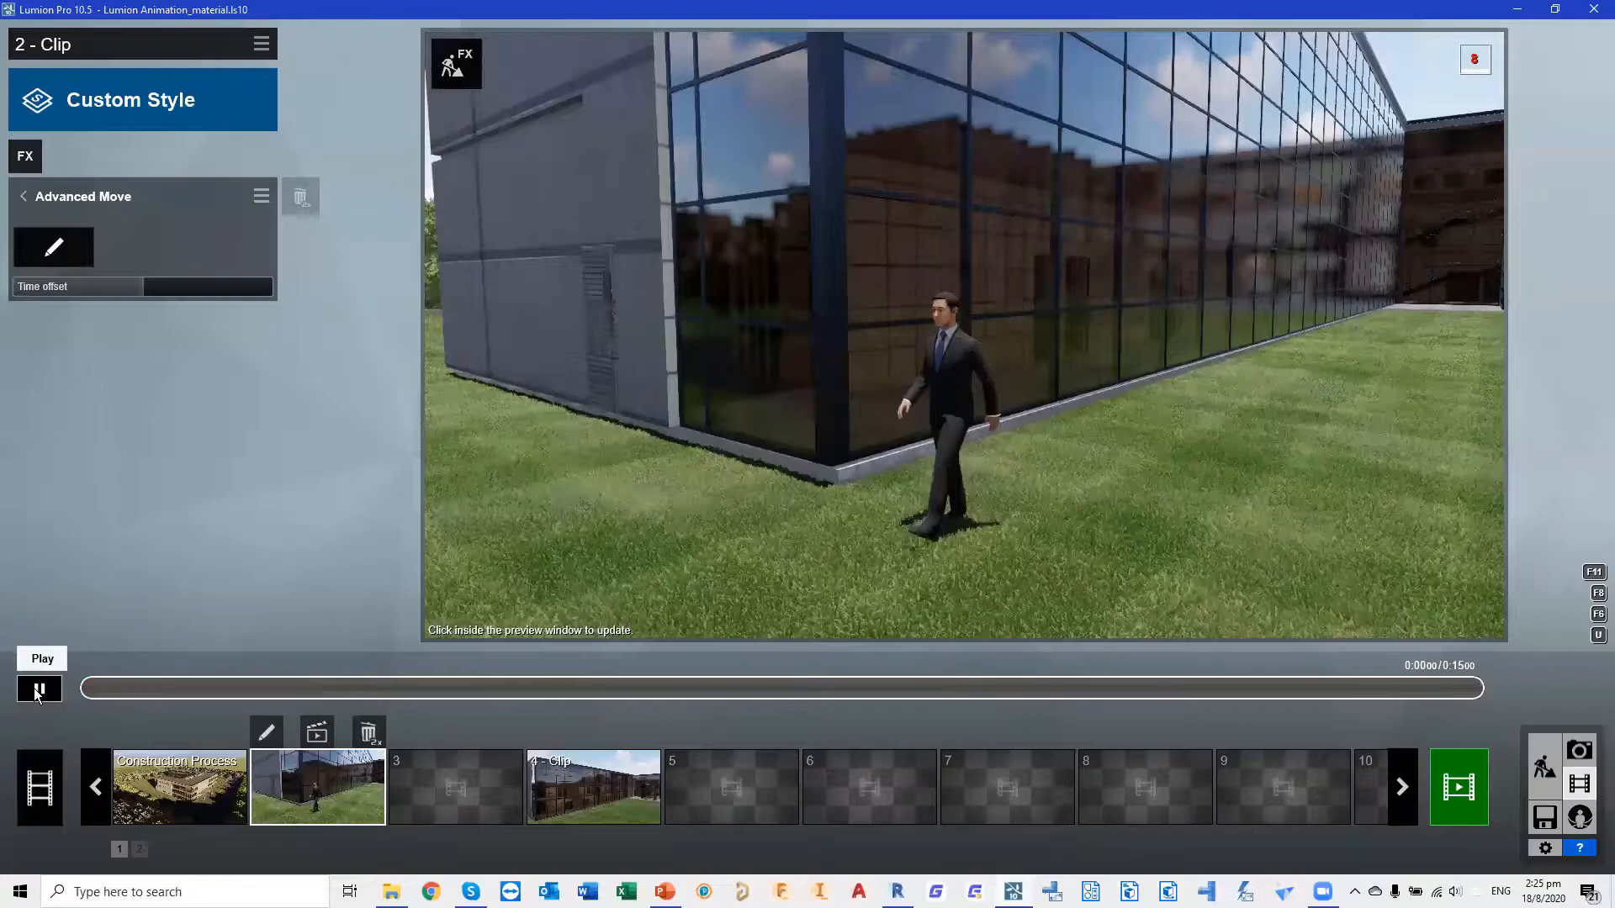
{"action": "left_click", "coordinate": [34, 691]}
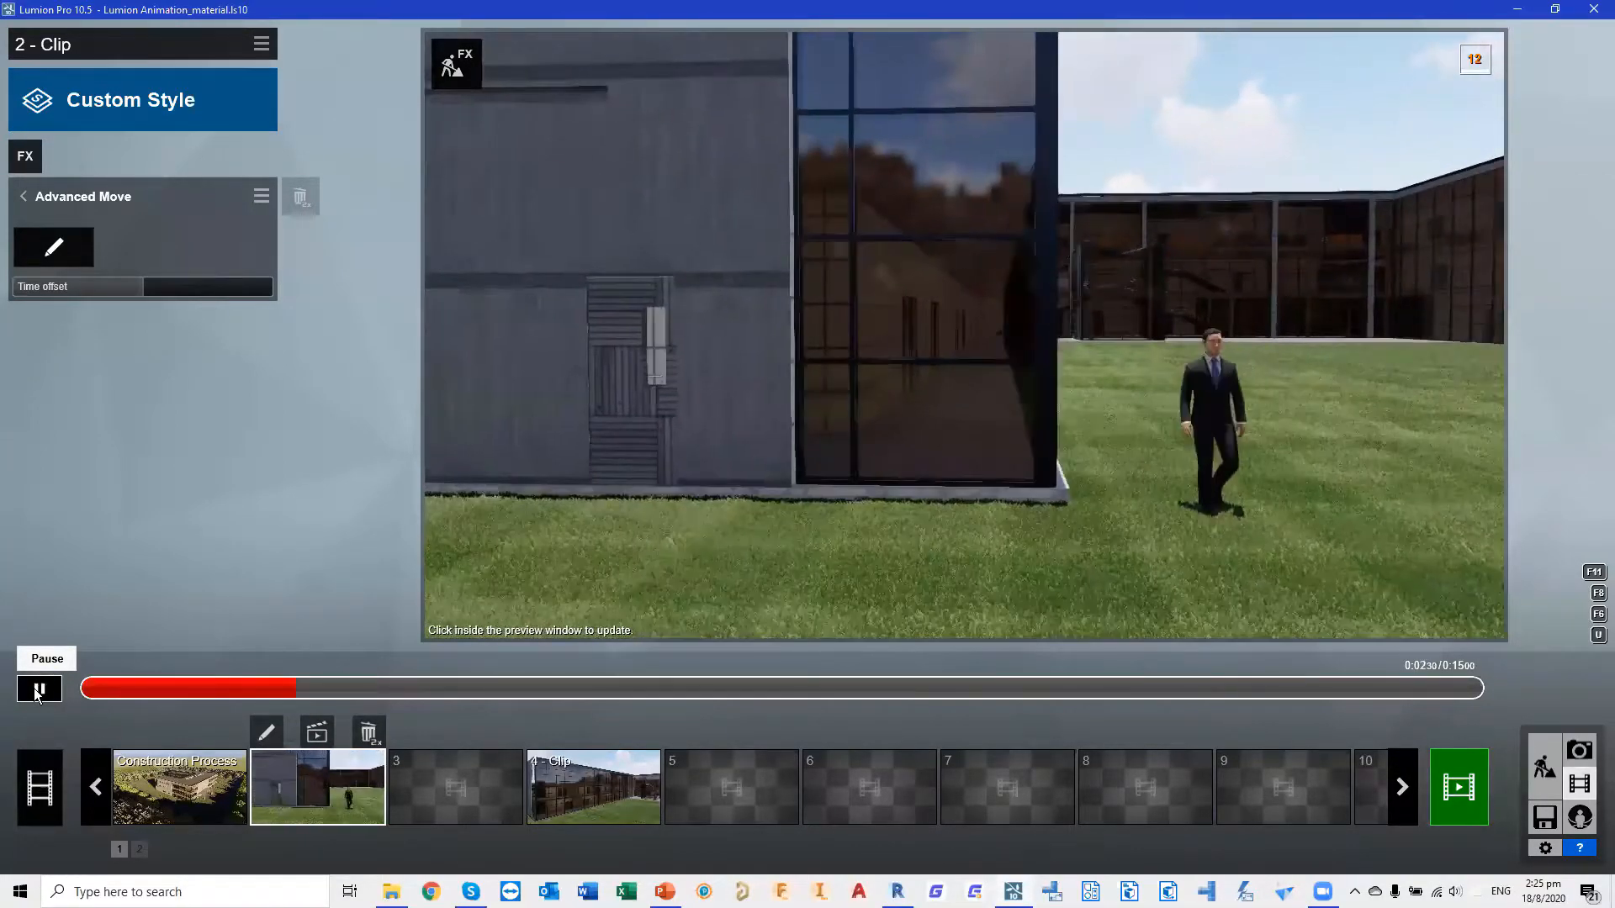
{"action": "left_click", "coordinate": [38, 690]}
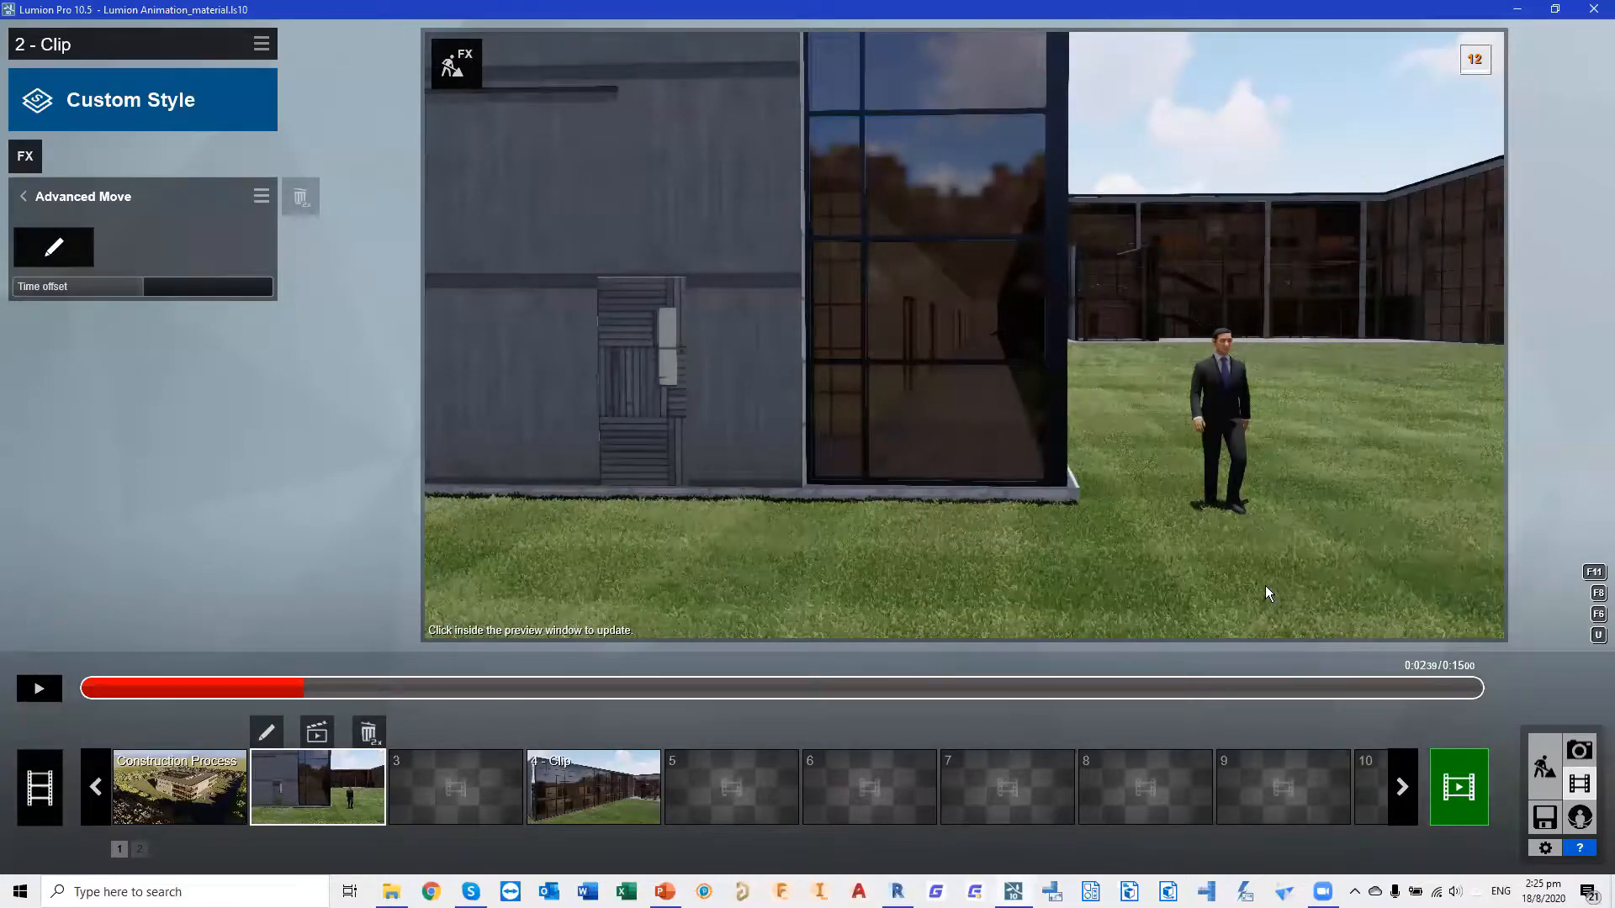
{"action": "left_click", "coordinate": [38, 690]}
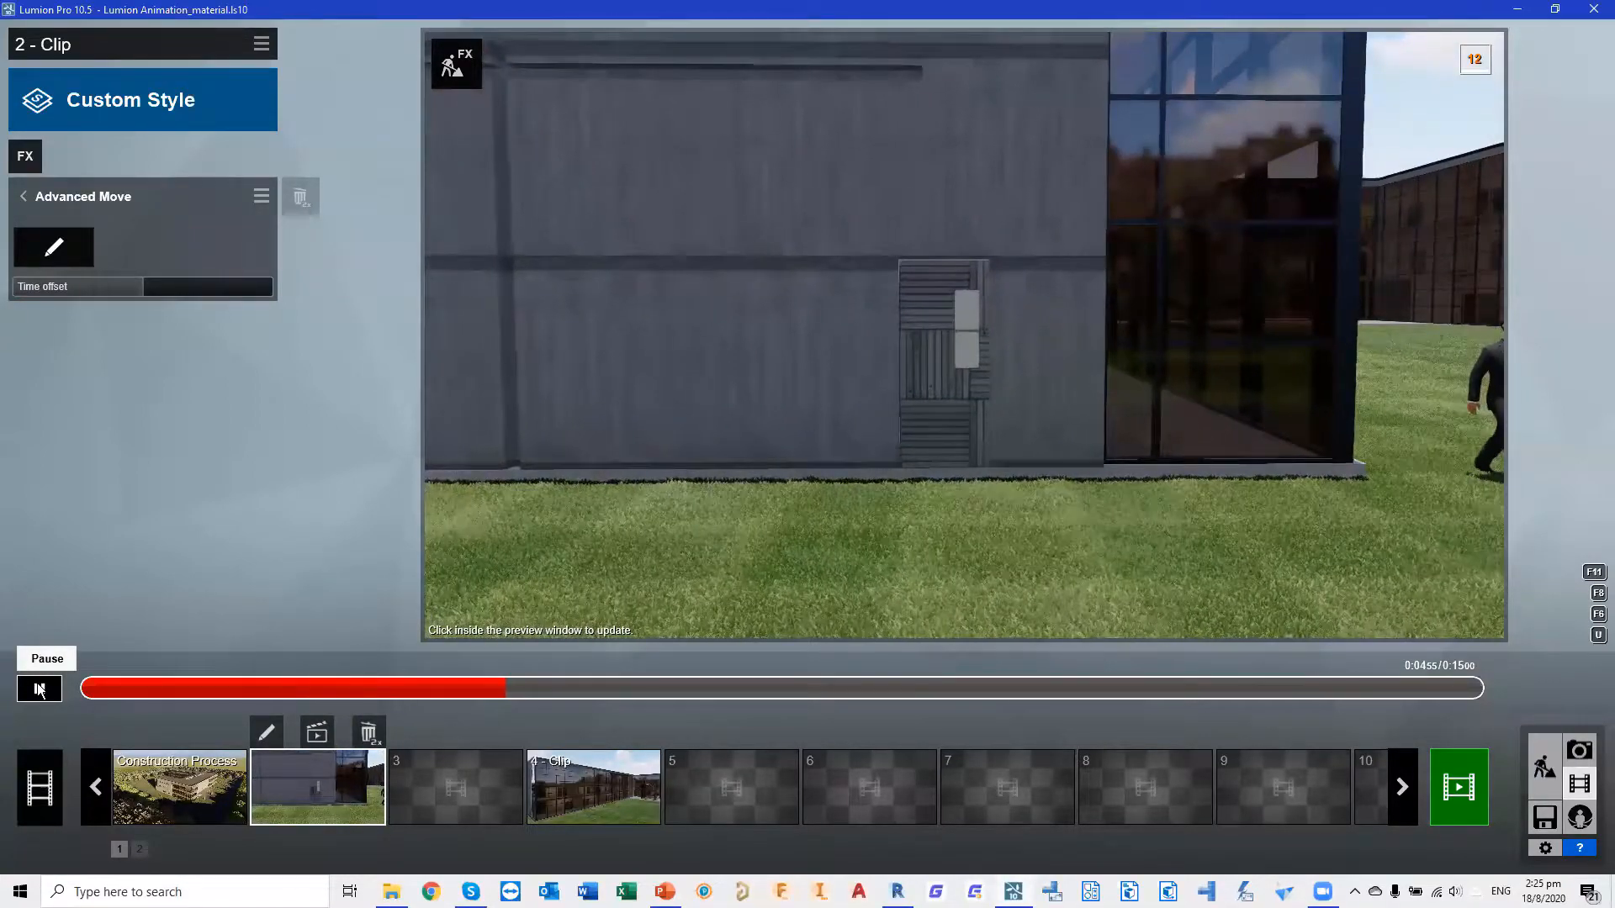
{"action": "left_click", "coordinate": [38, 689]}
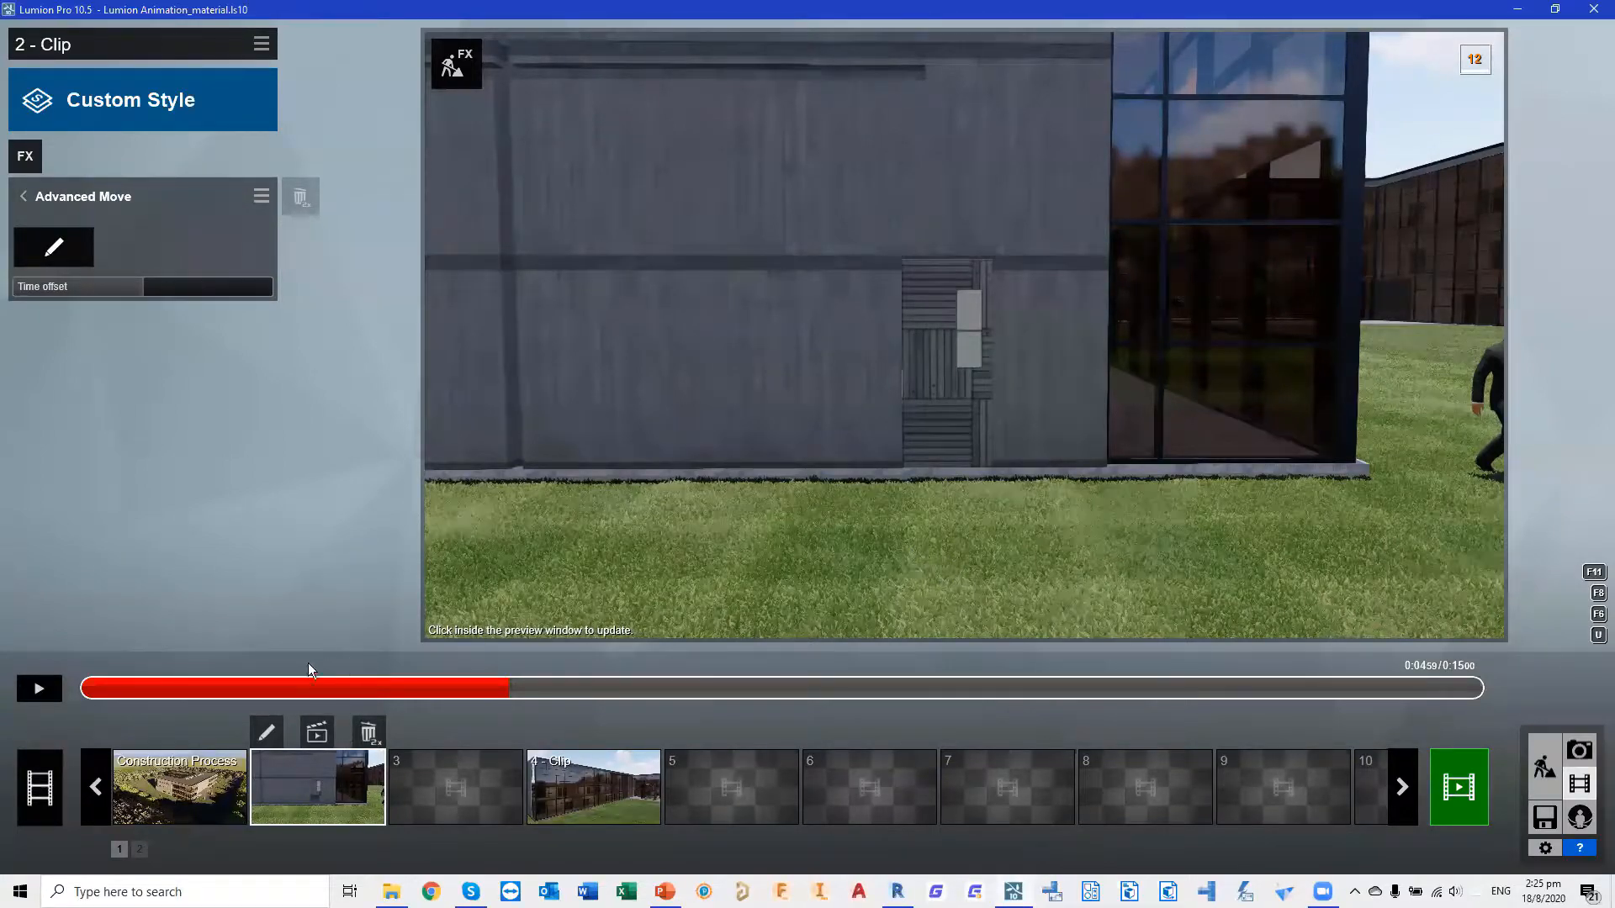
Play the clip on to about 7.3 s, where the camera approaches the door, and open the Advanced Move effect for editing
{"action": "left_click", "coordinate": [42, 695]}
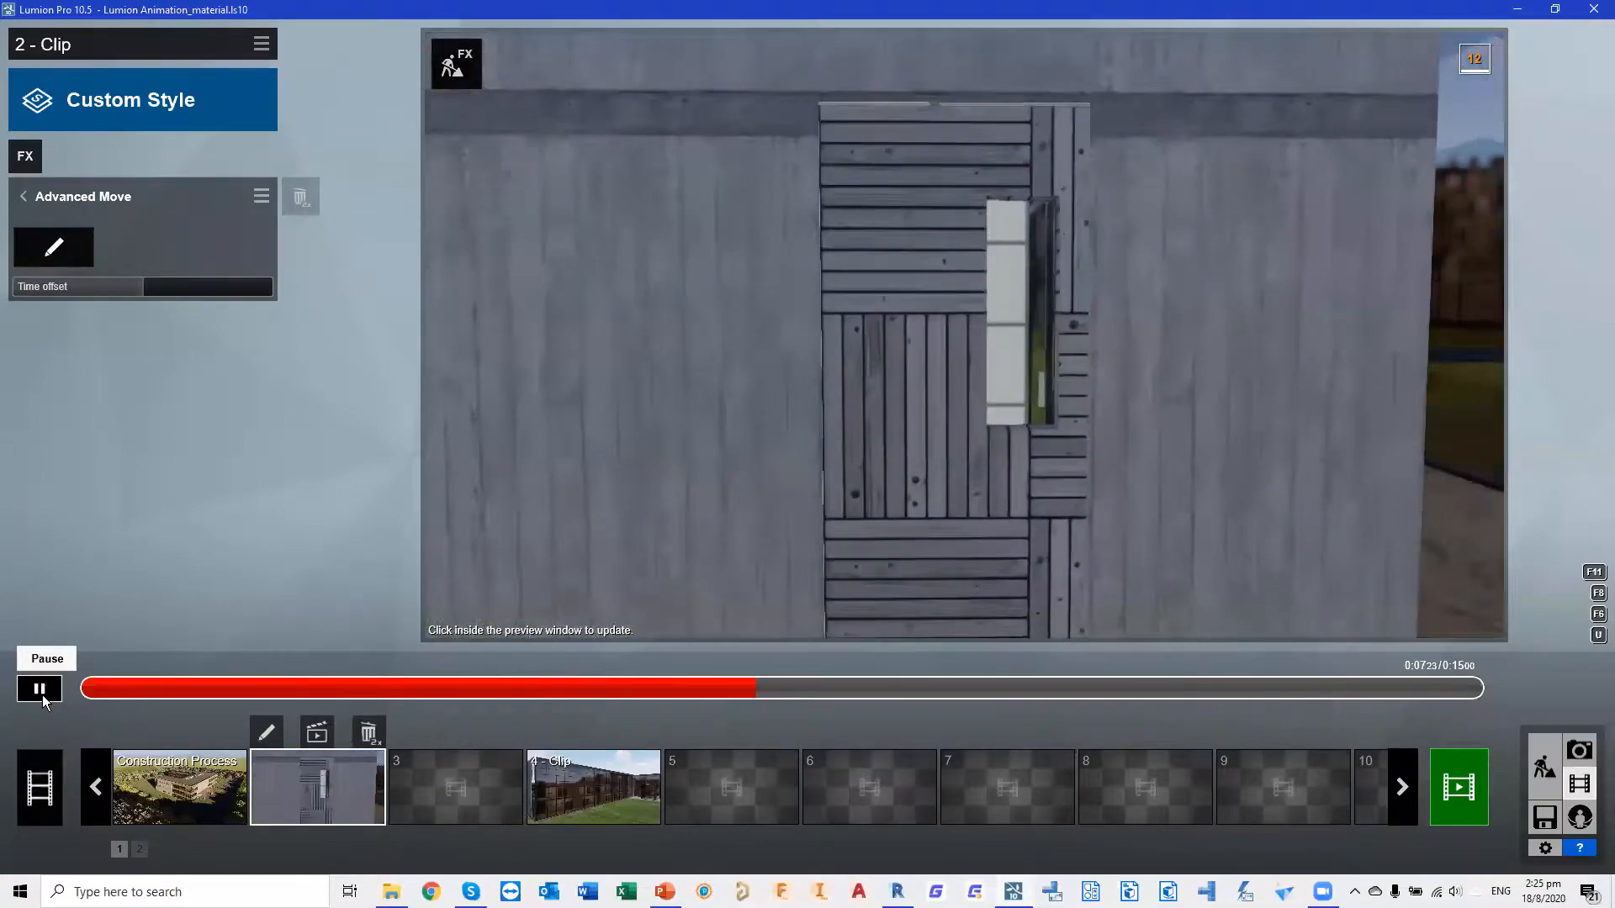
{"action": "key", "text": "space"}
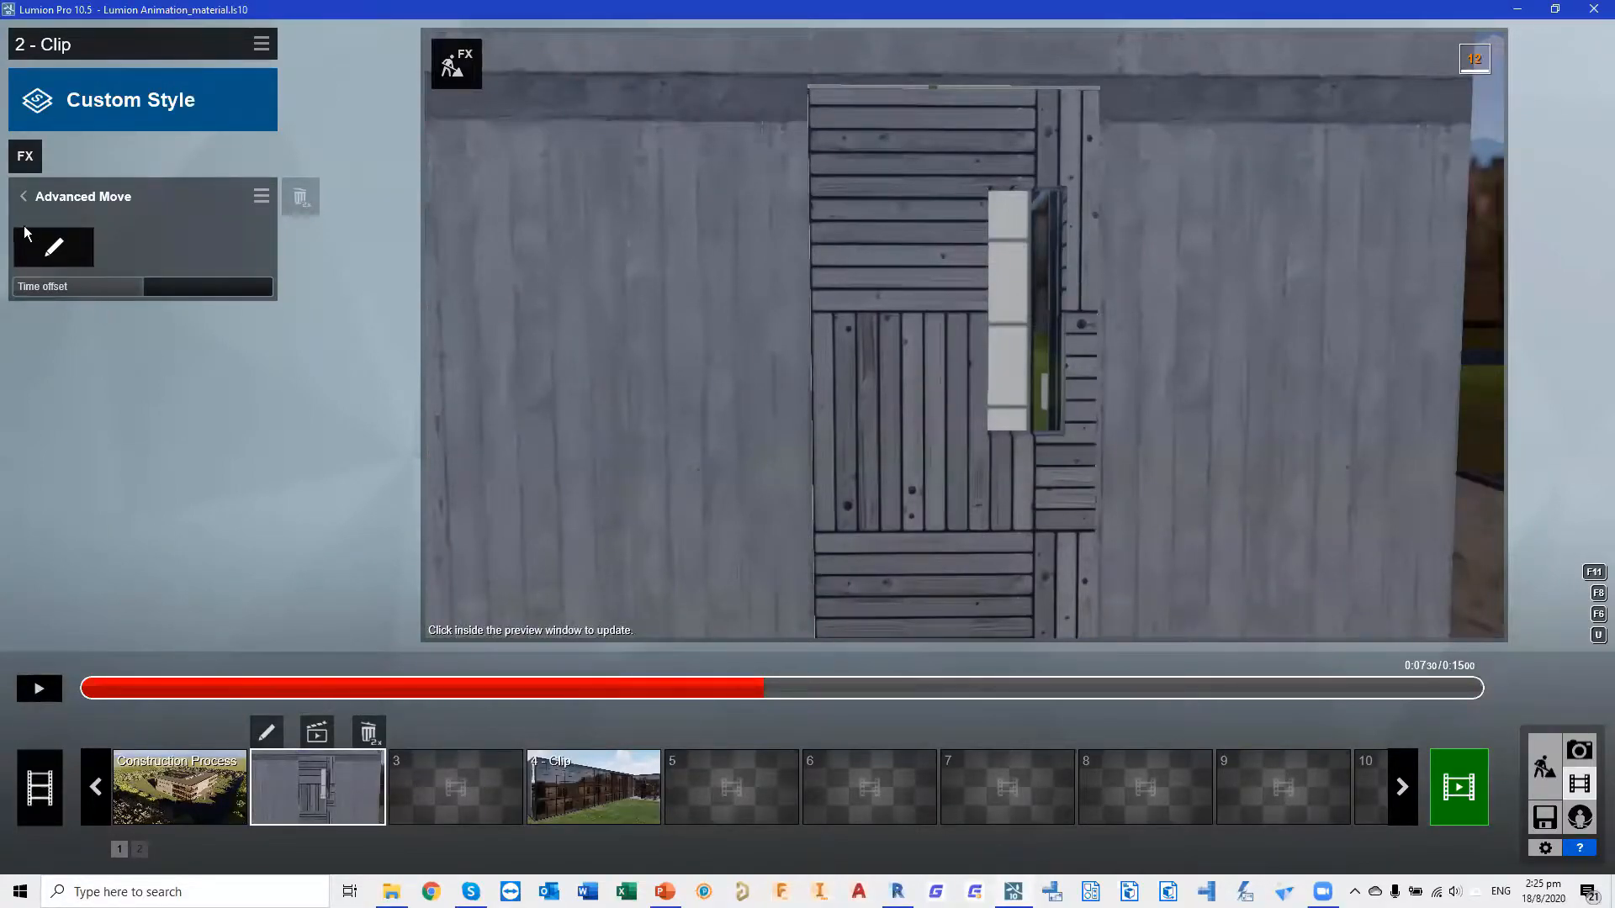
{"action": "left_click", "coordinate": [53, 248]}
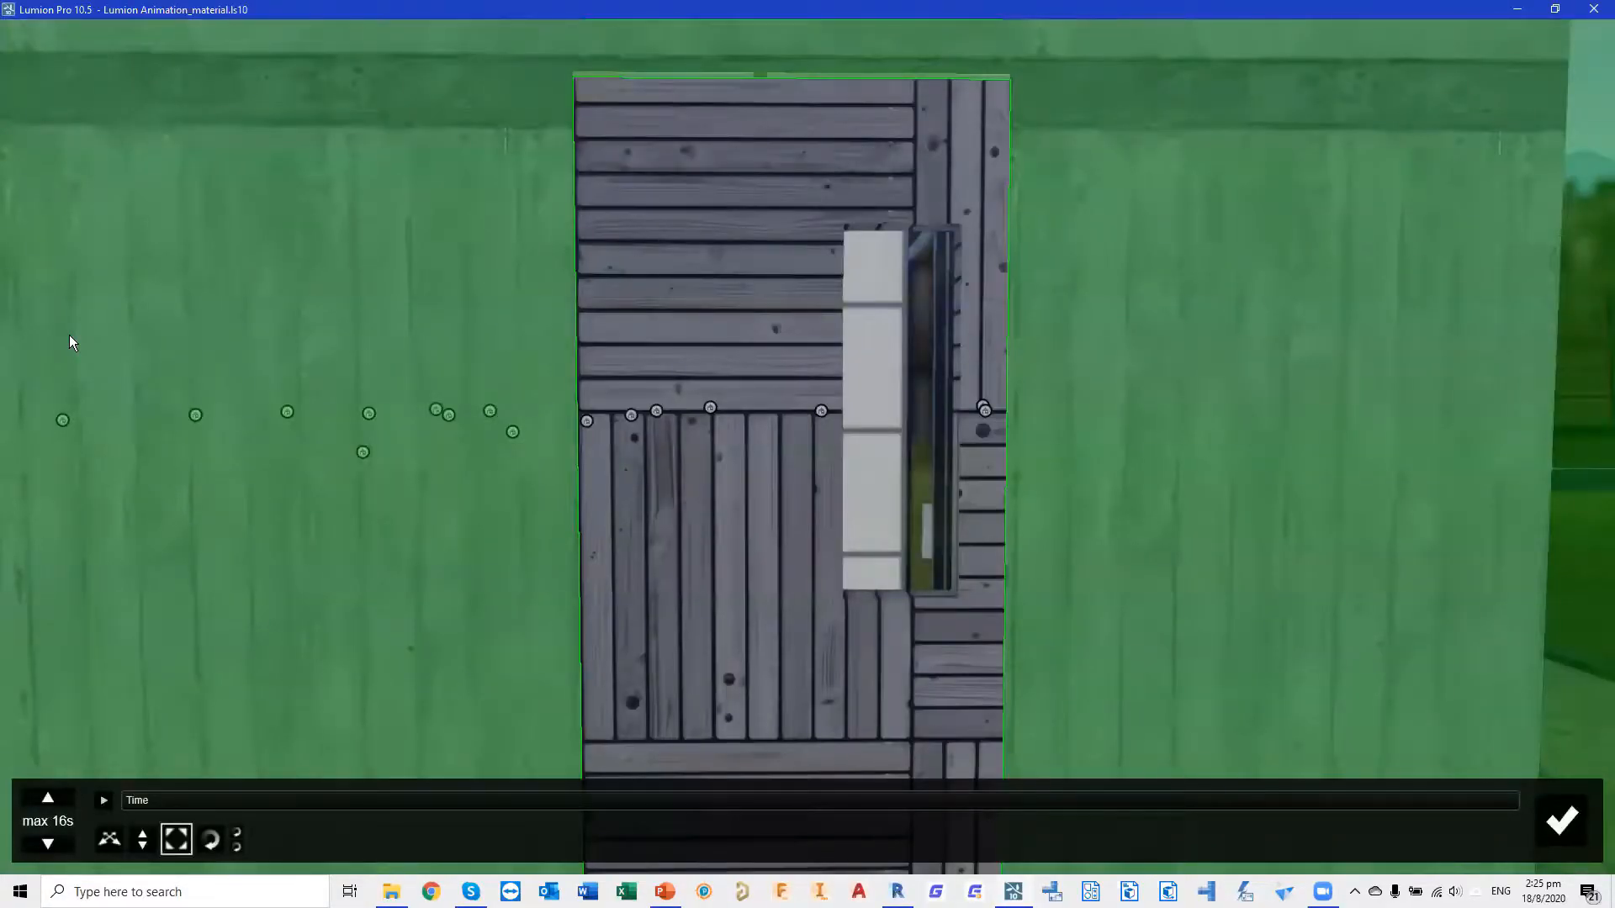
Keyframe the walking man at the start of the timeline, and move him about 1.9 m towards the camera at about 2 s
{"action": "key", "text": "s"}
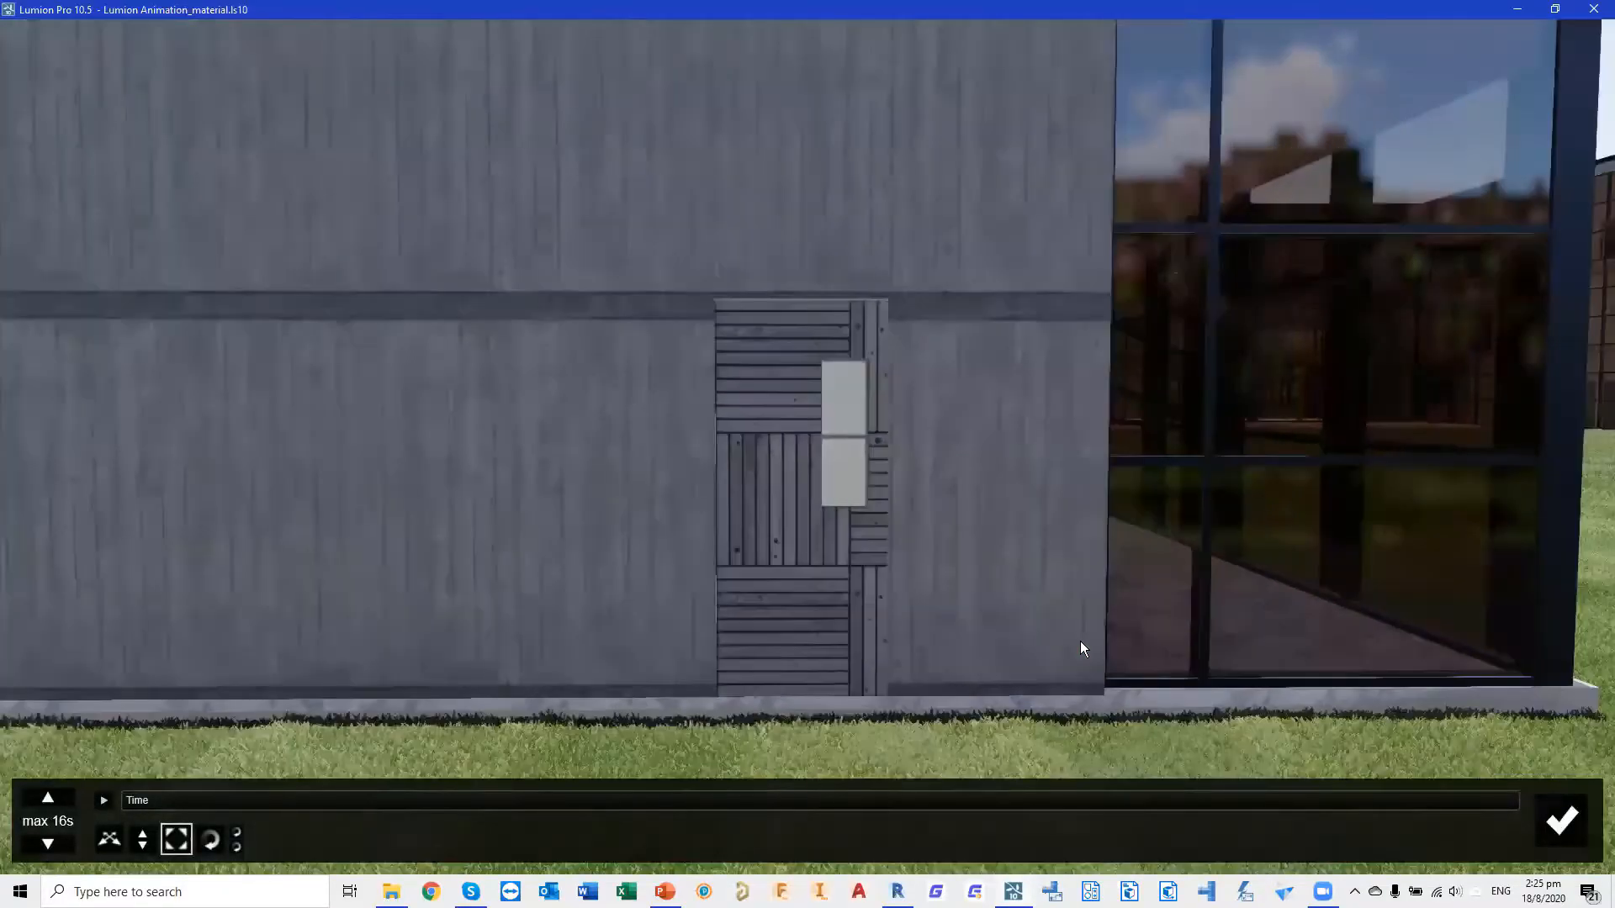
{"action": "key", "text": "d"}
{"action": "key", "text": "d"}
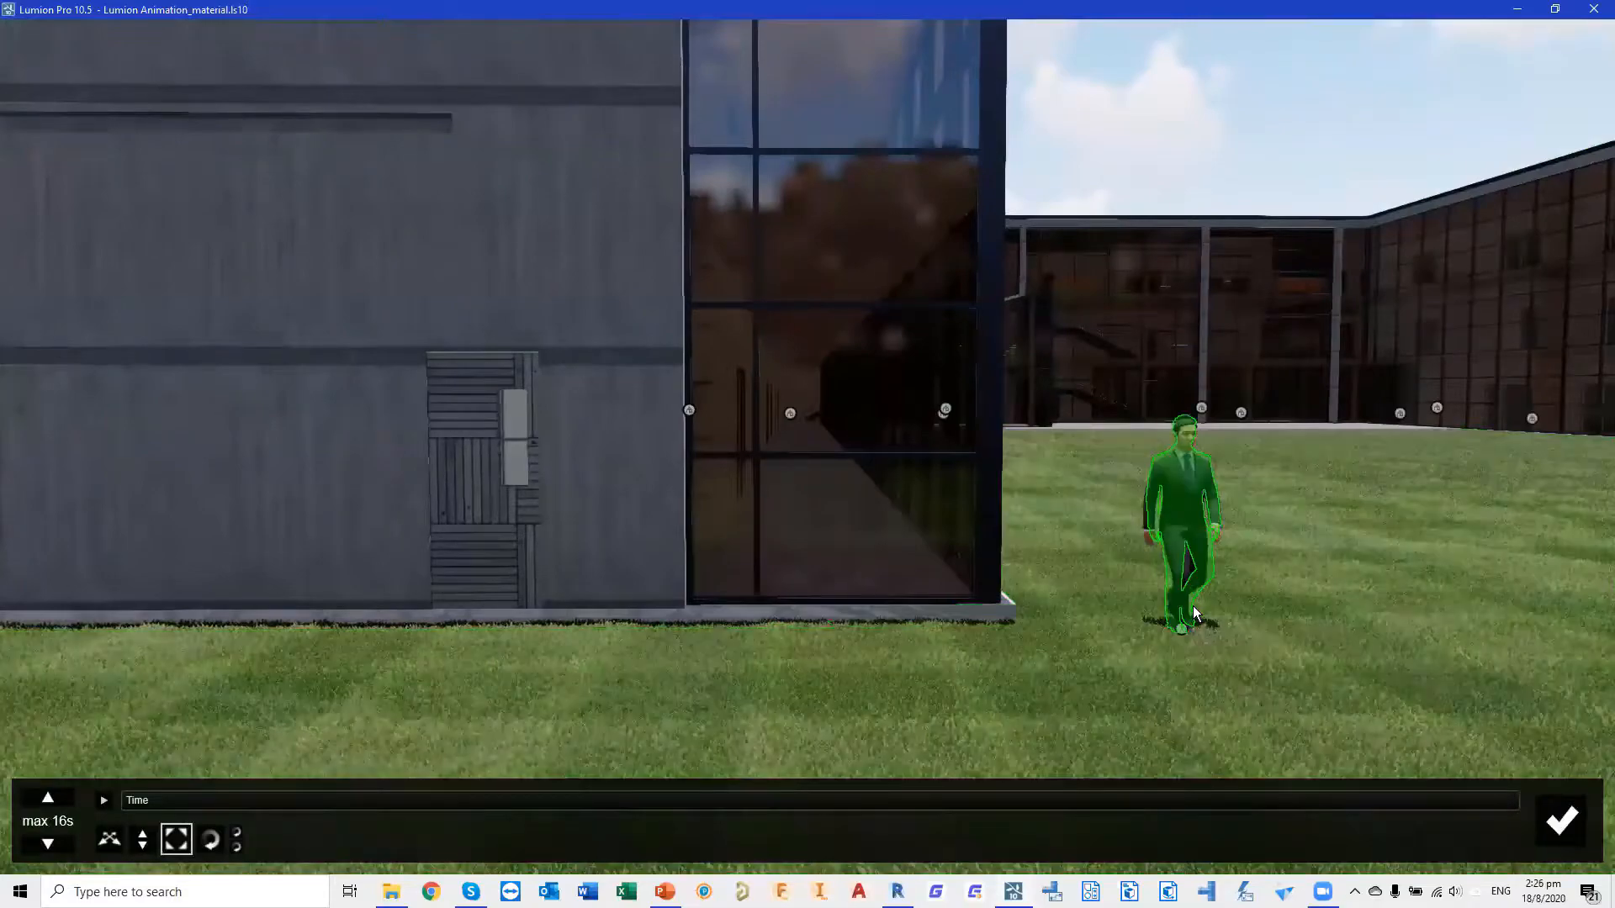
{"action": "left_click", "coordinate": [209, 839]}
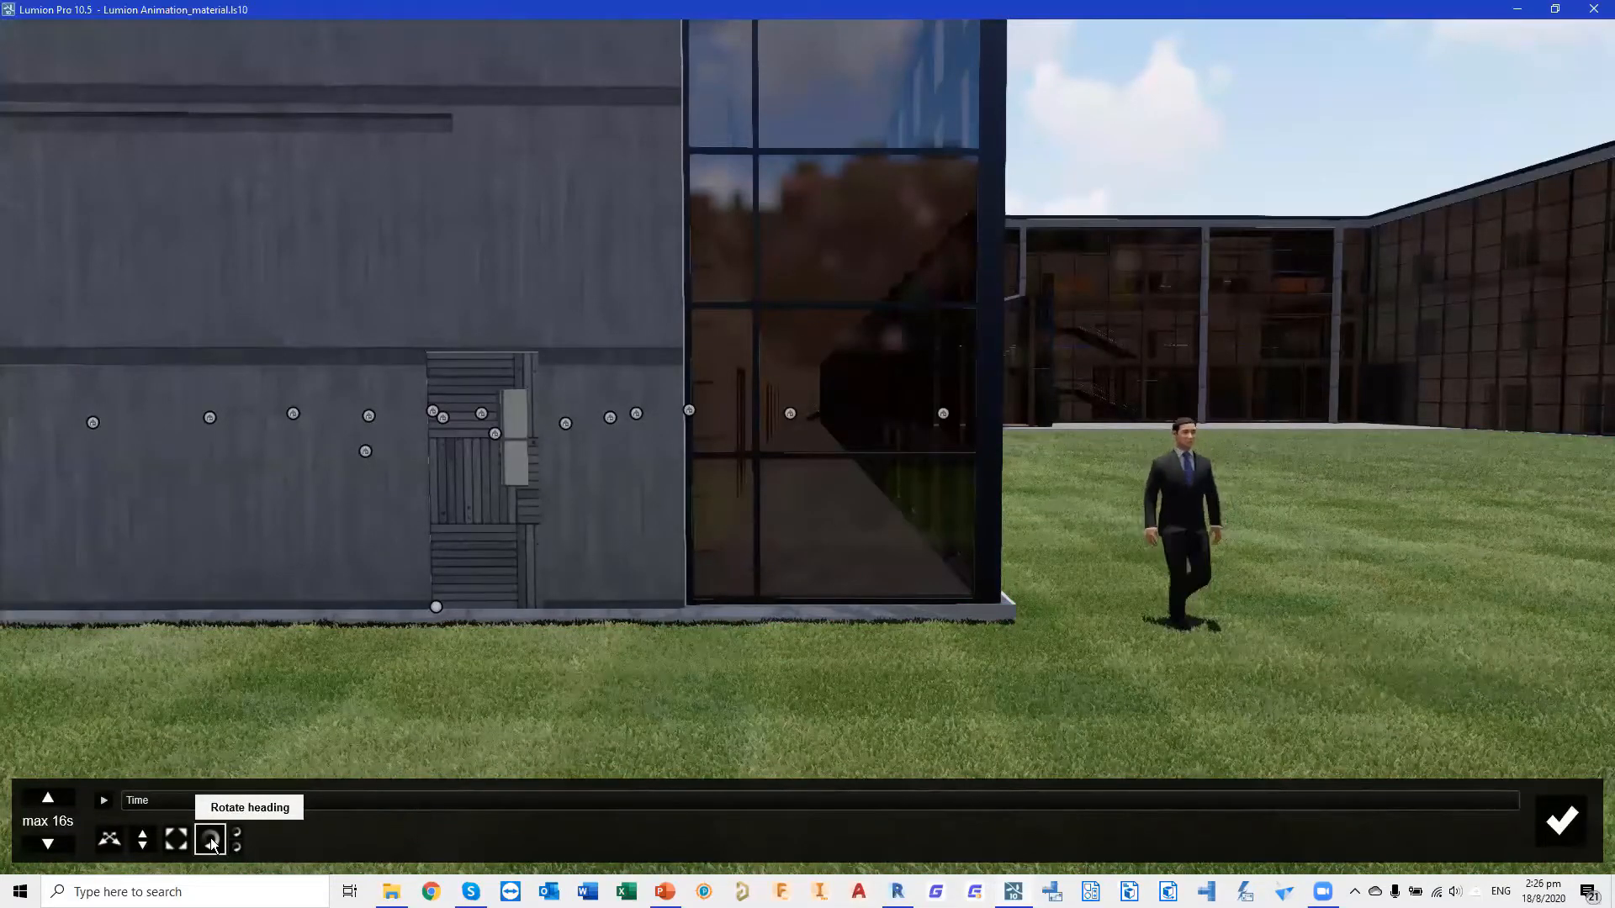
{"action": "left_click_drag", "start_coordinate": [1181, 628], "coordinate": [1219, 658]}
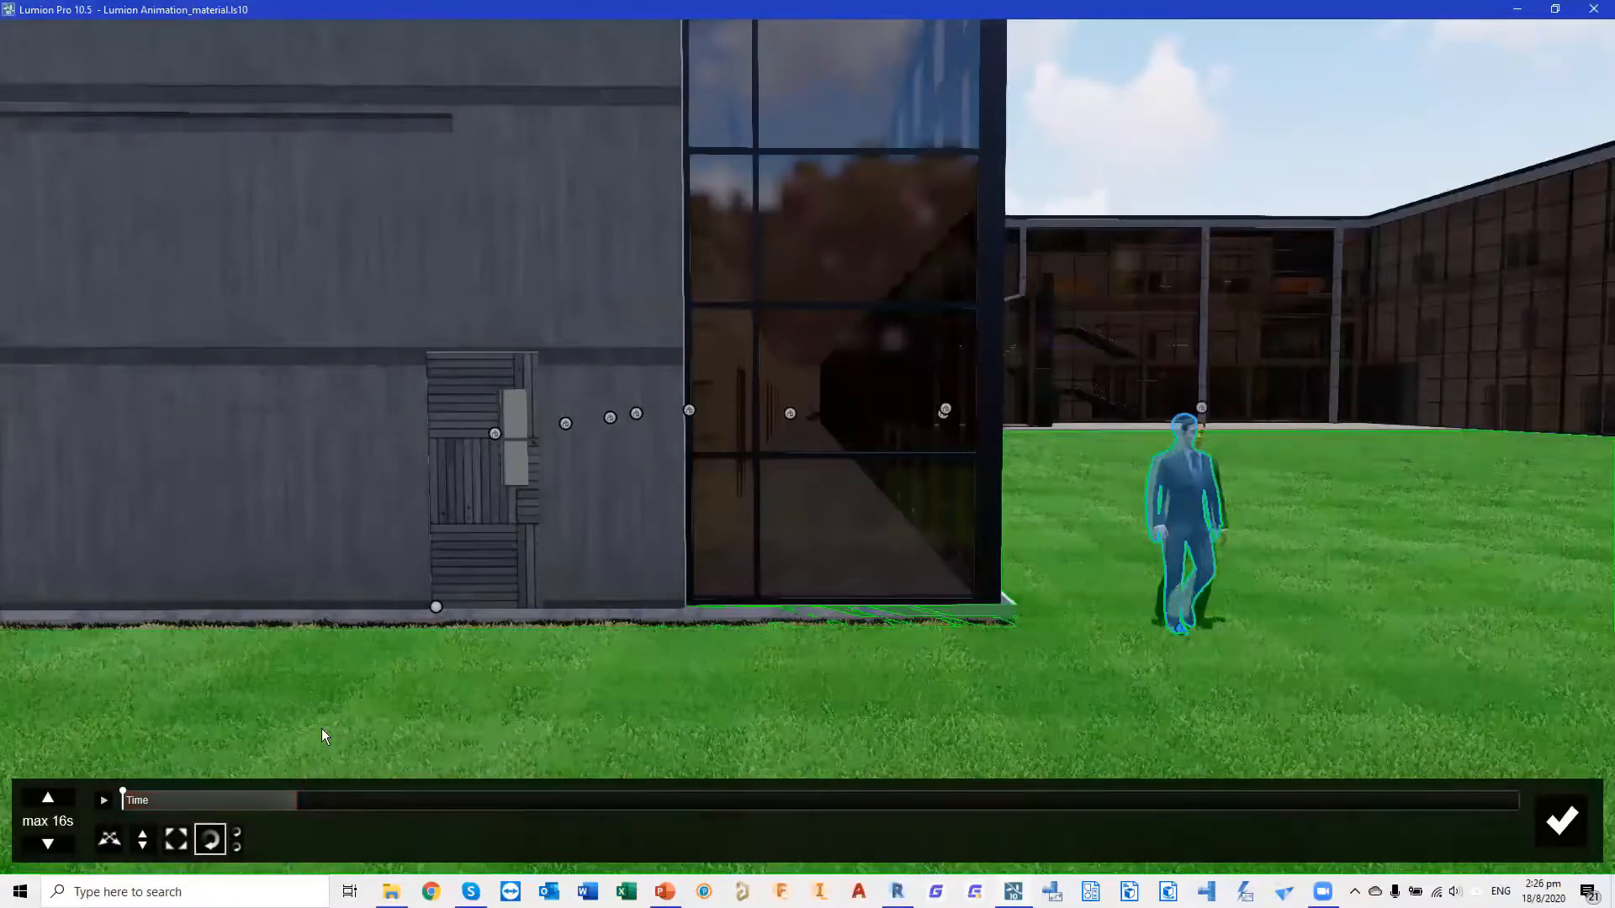
{"action": "left_click", "coordinate": [1186, 636]}
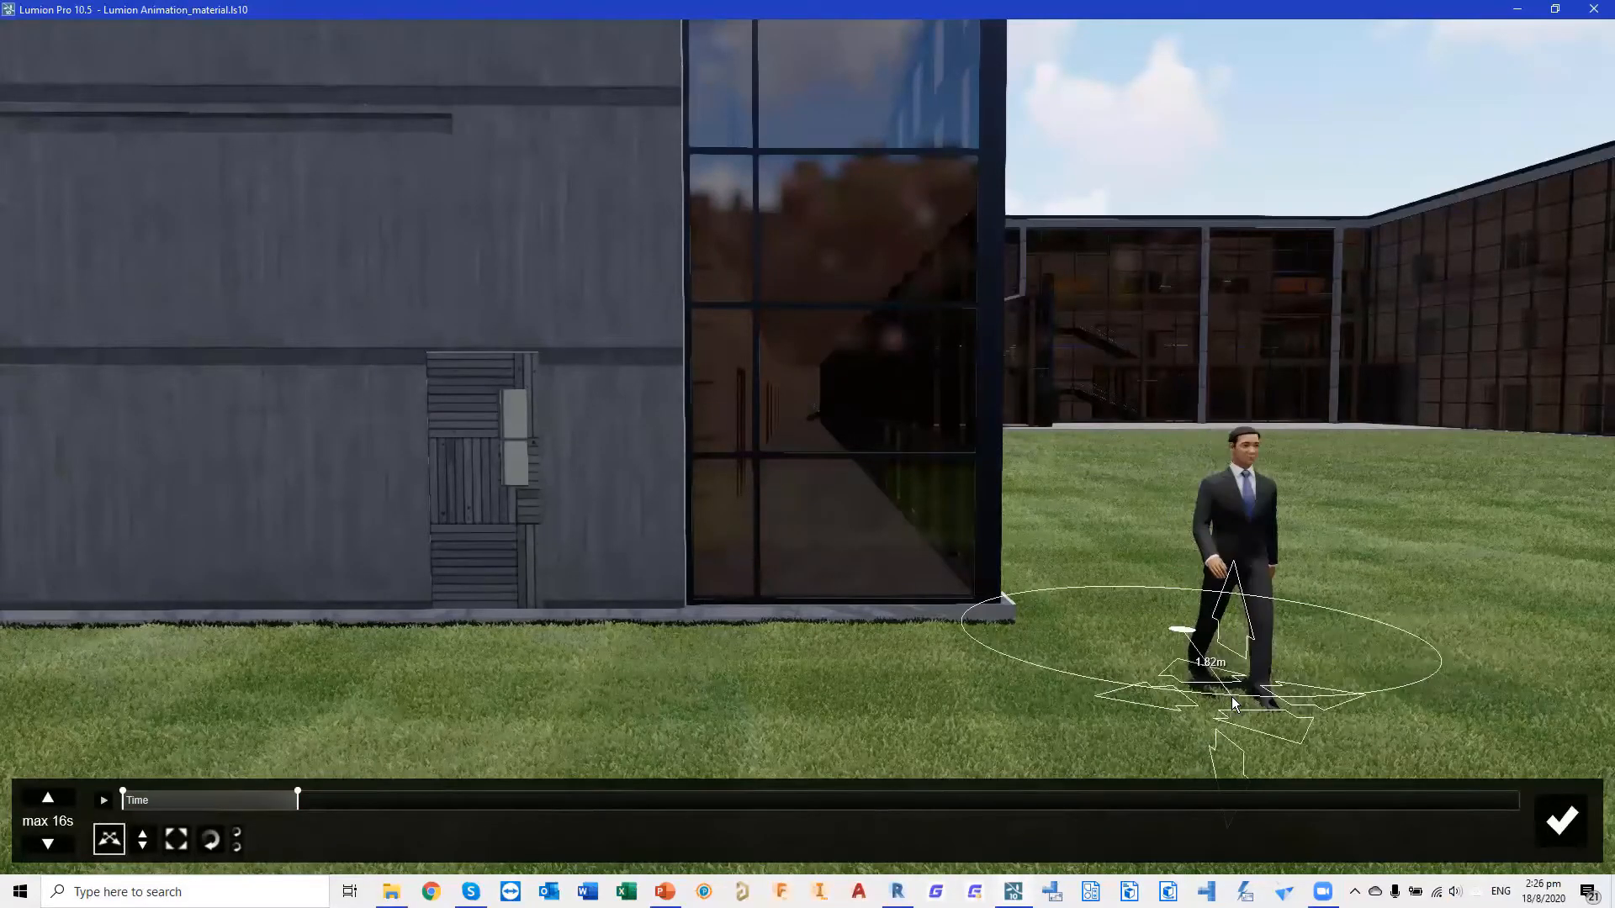
{"action": "left_click_drag", "start_coordinate": [1243, 713], "coordinate": [1243, 713]}
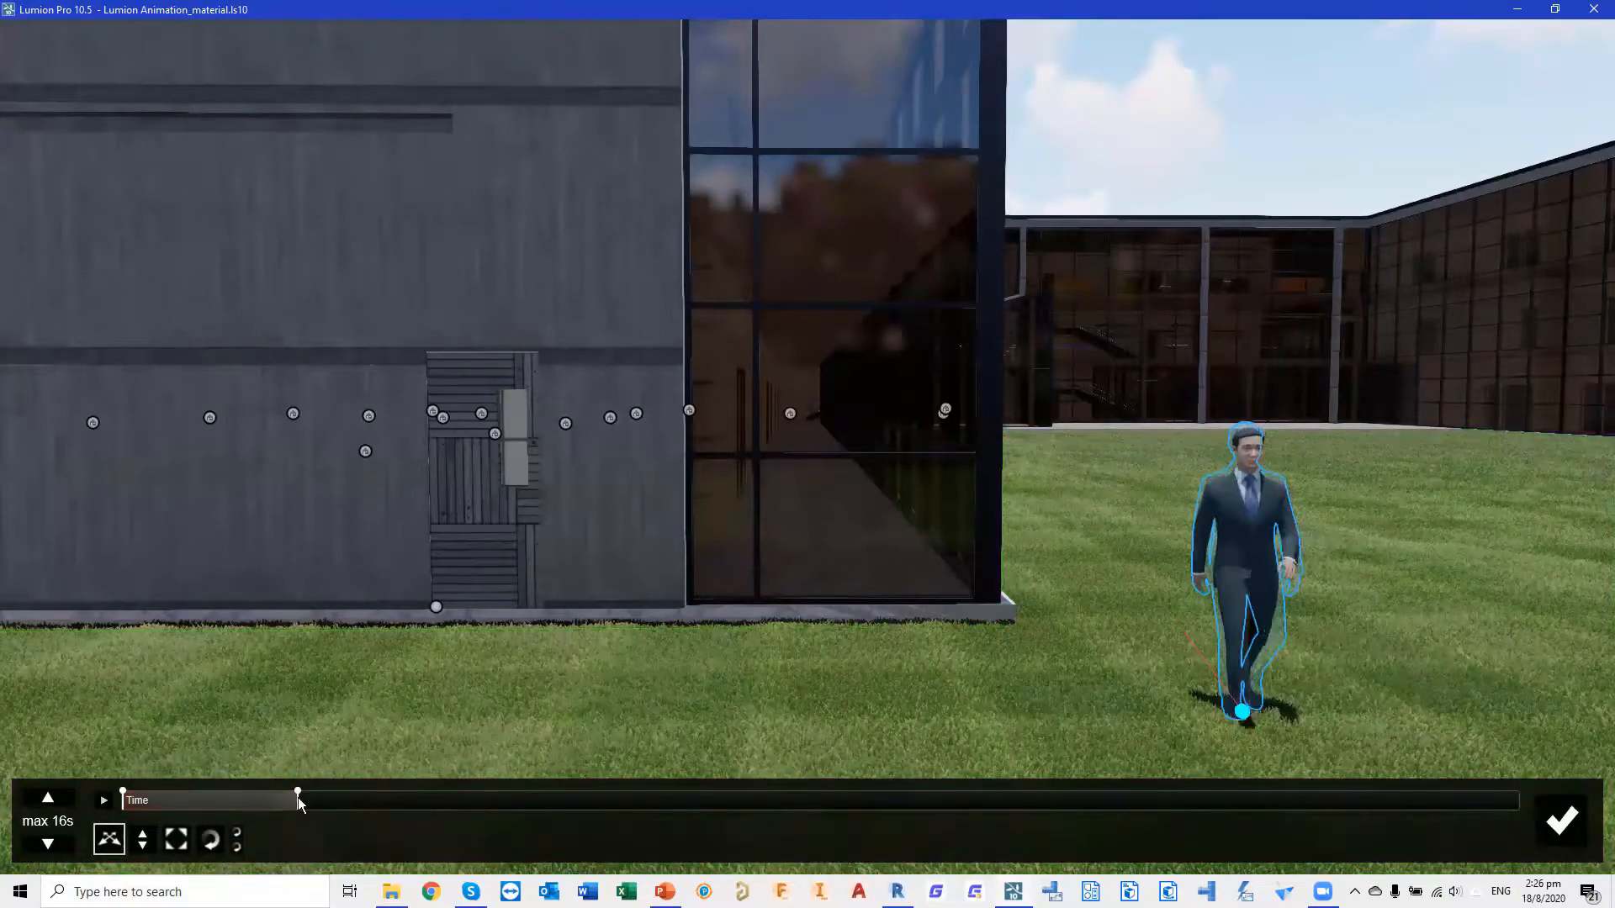
At about 5 s, move the walking man about 5 m along the facade onto the grass in front of the wooden door
{"action": "left_click_drag", "start_coordinate": [337, 797], "coordinate": [560, 808]}
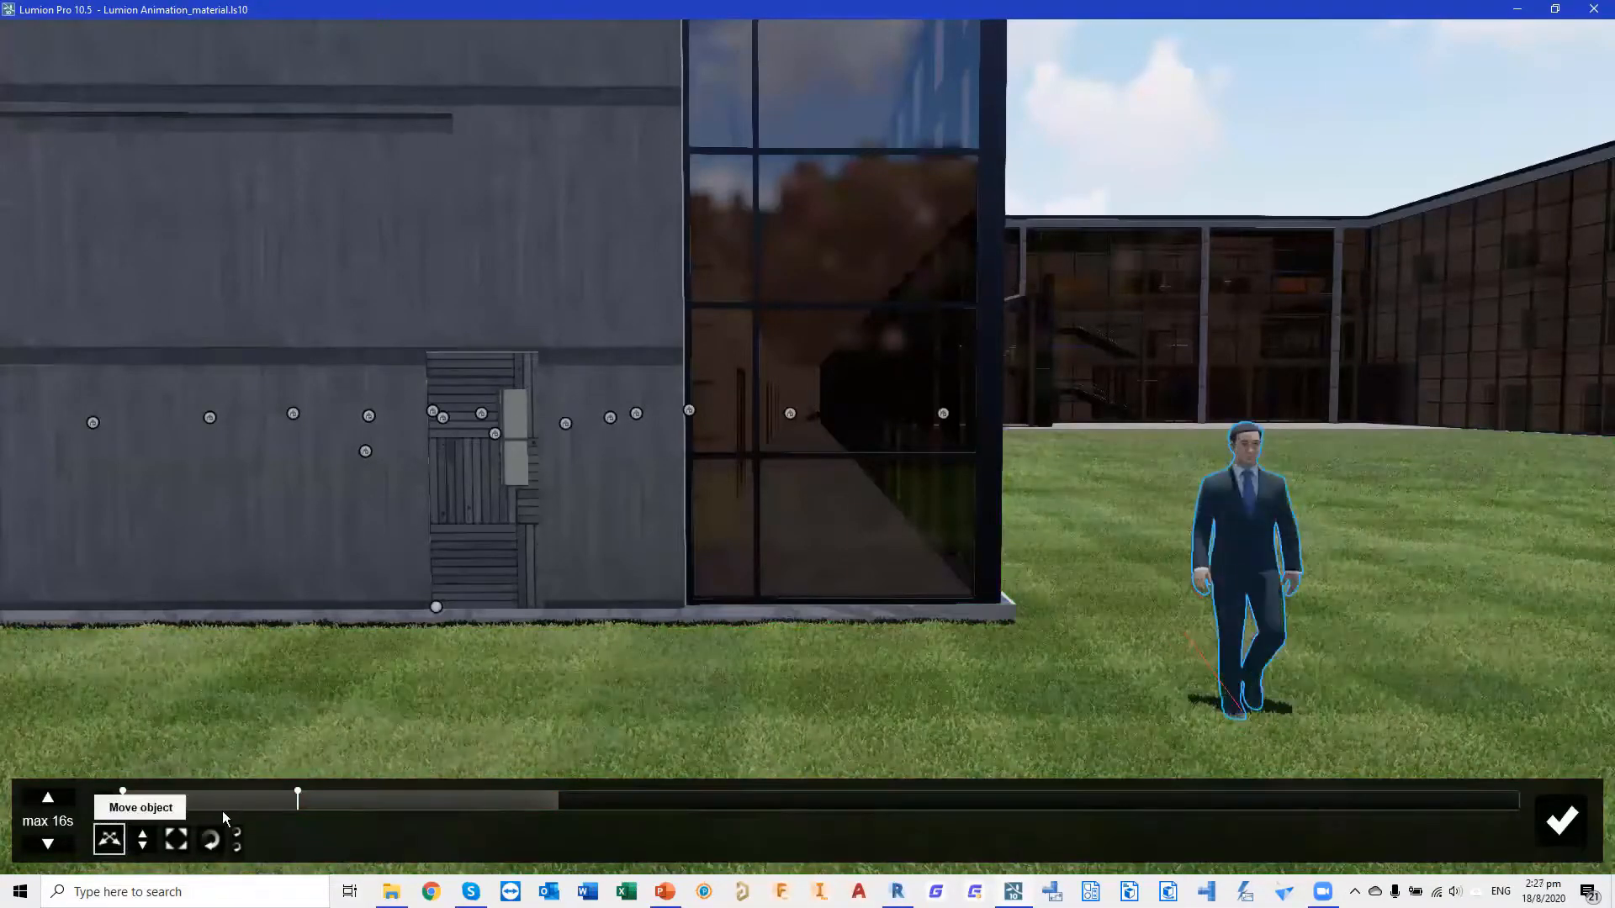
{"action": "left_click_drag", "start_coordinate": [905, 721], "coordinate": [468, 709]}
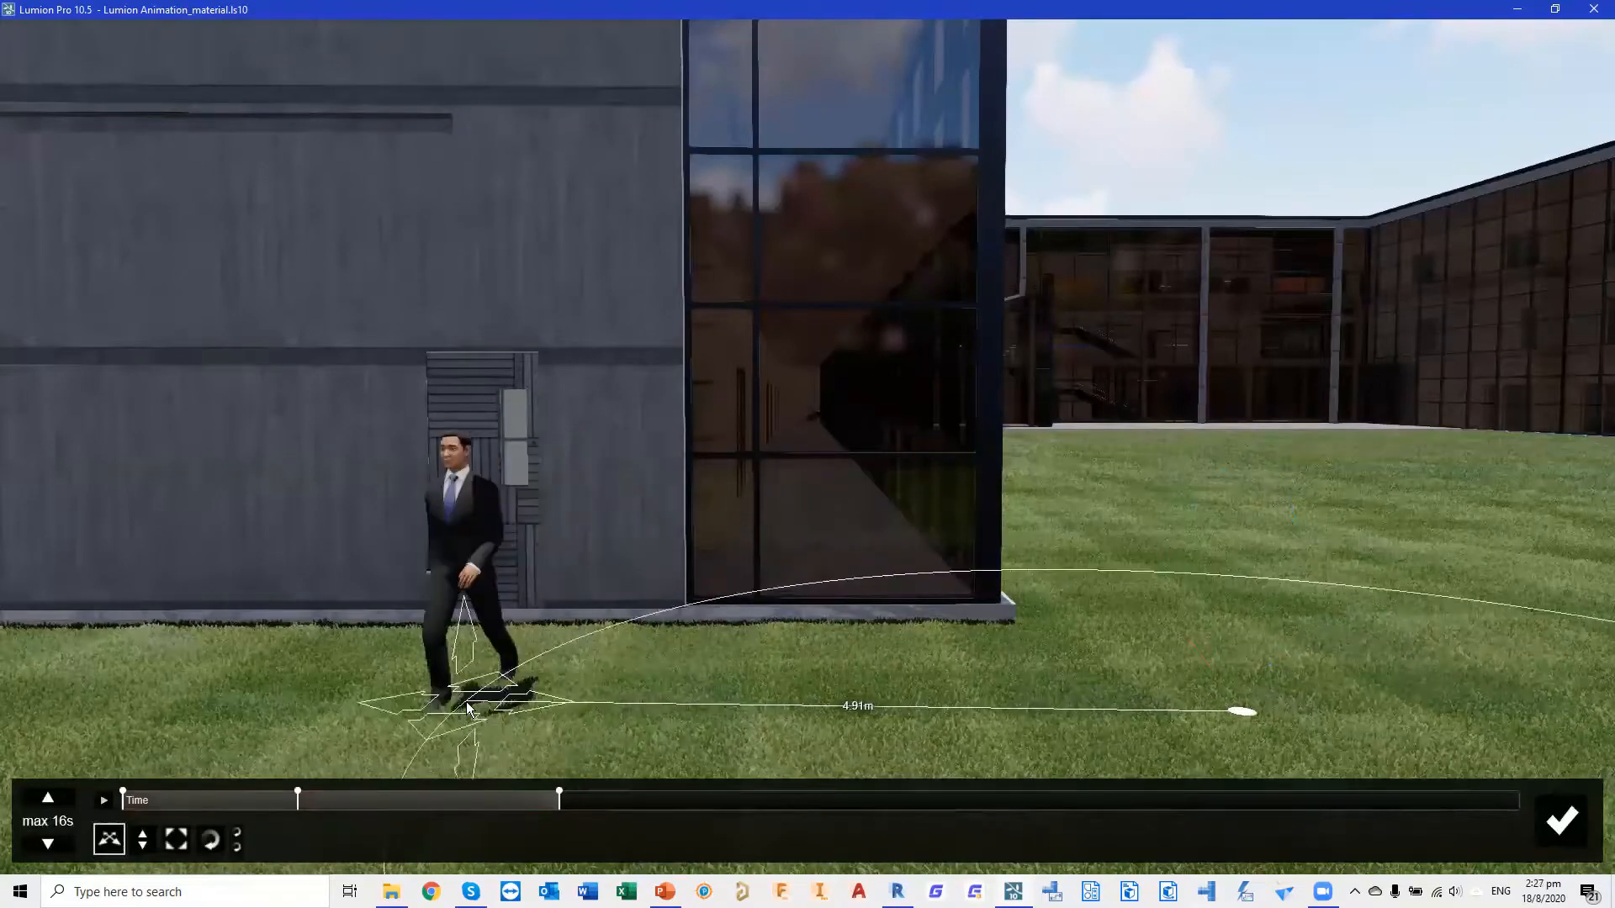
{"action": "key", "text": "a"}
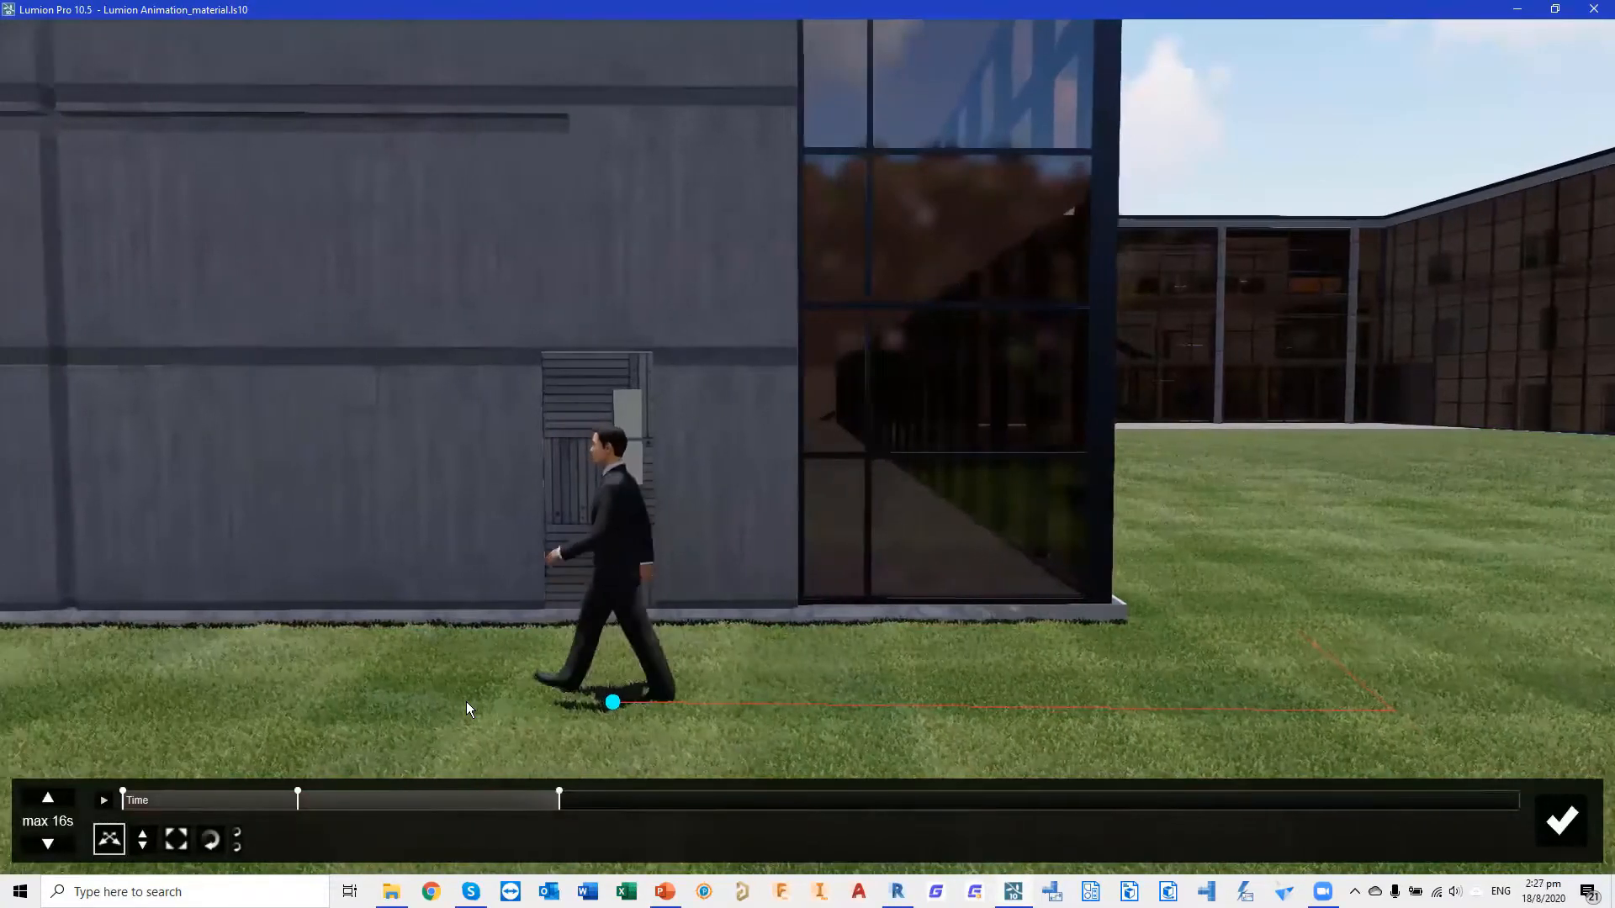
{"action": "key", "text": "a"}
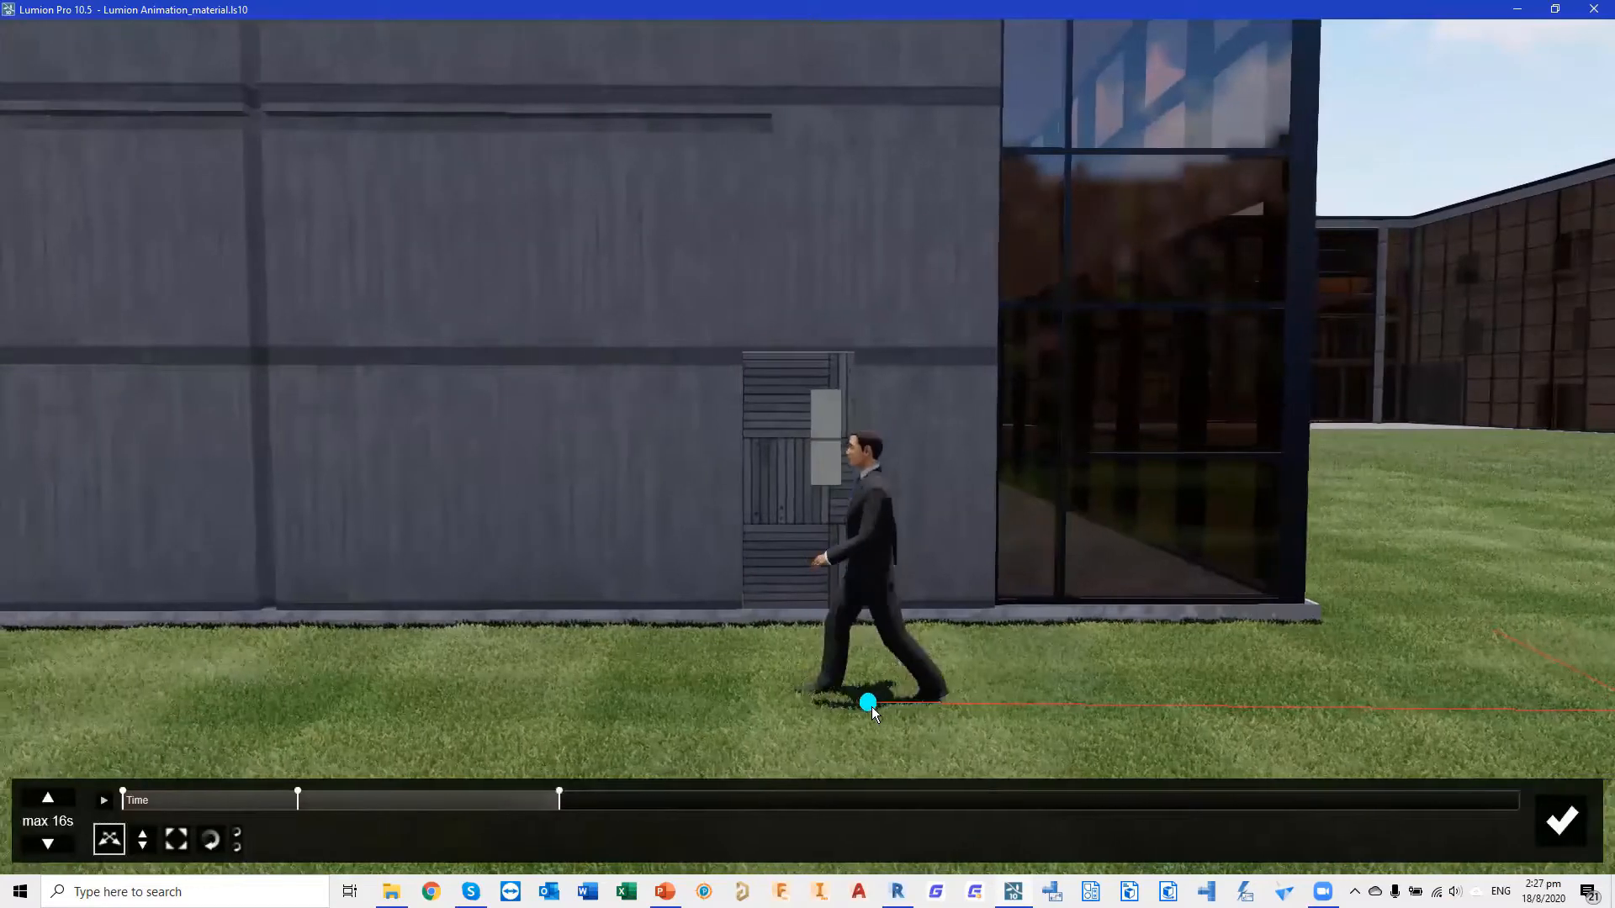
{"action": "left_click", "coordinate": [870, 708]}
{"action": "left_click_drag", "start_coordinate": [860, 711], "coordinate": [841, 707]}
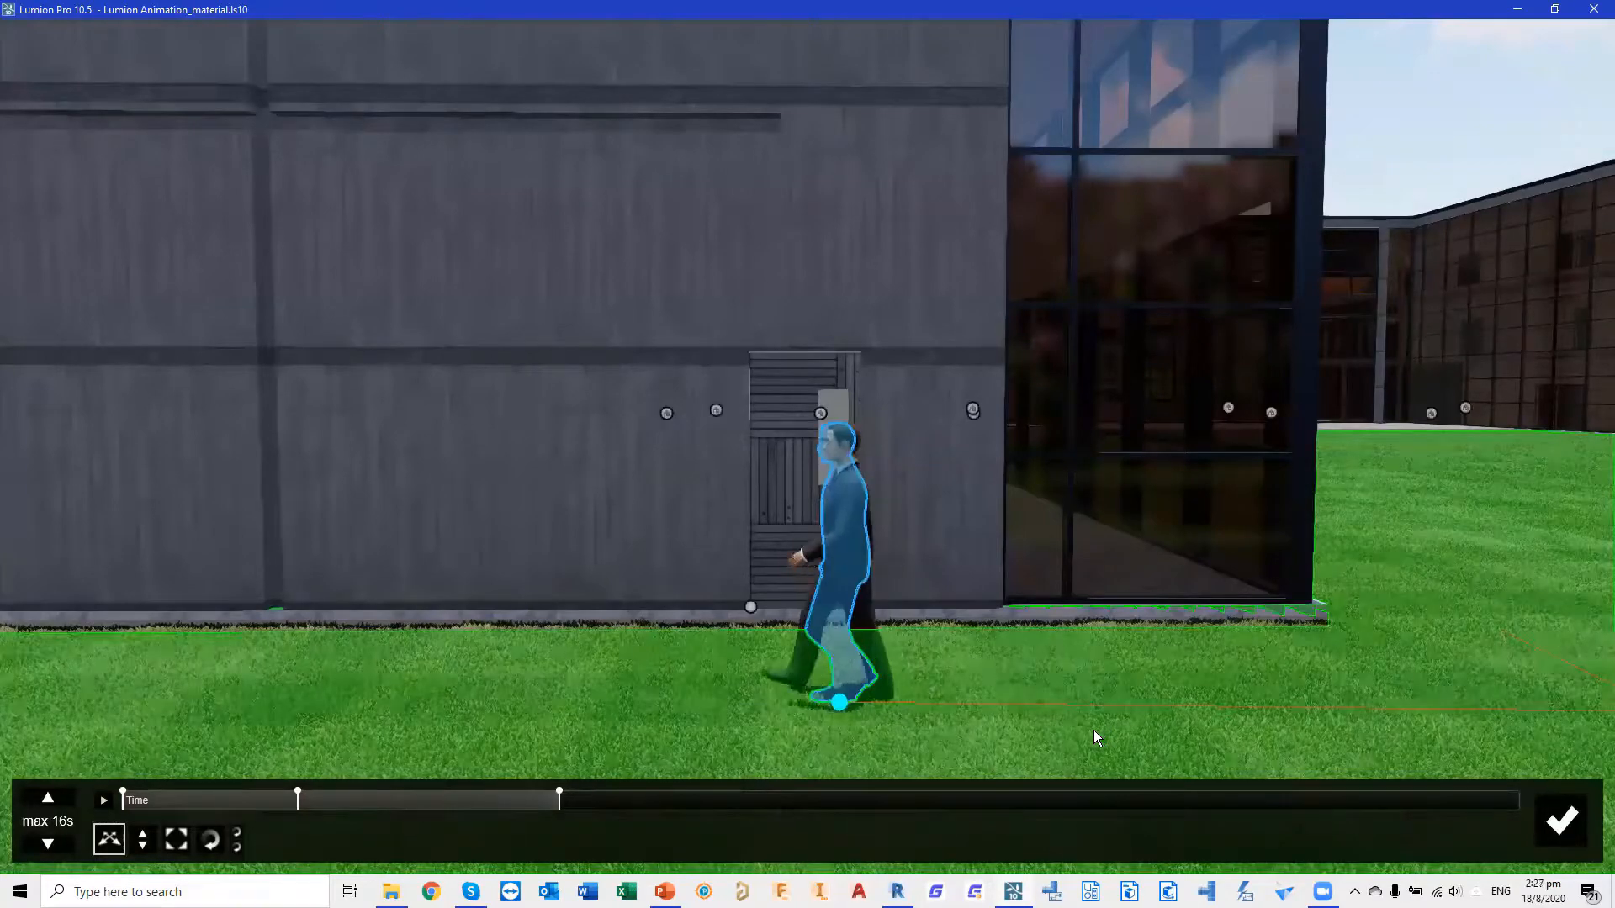
At 7.0 s, move the man from the grass up to the door so that he faces it
{"action": "mouse_move", "coordinate": [587, 800]}
{"action": "left_mouse_down"}
{"action": "mouse_move", "coordinate": [747, 804]}
{"action": "mouse_move", "coordinate": [734, 802]}
{"action": "left_mouse_up"}
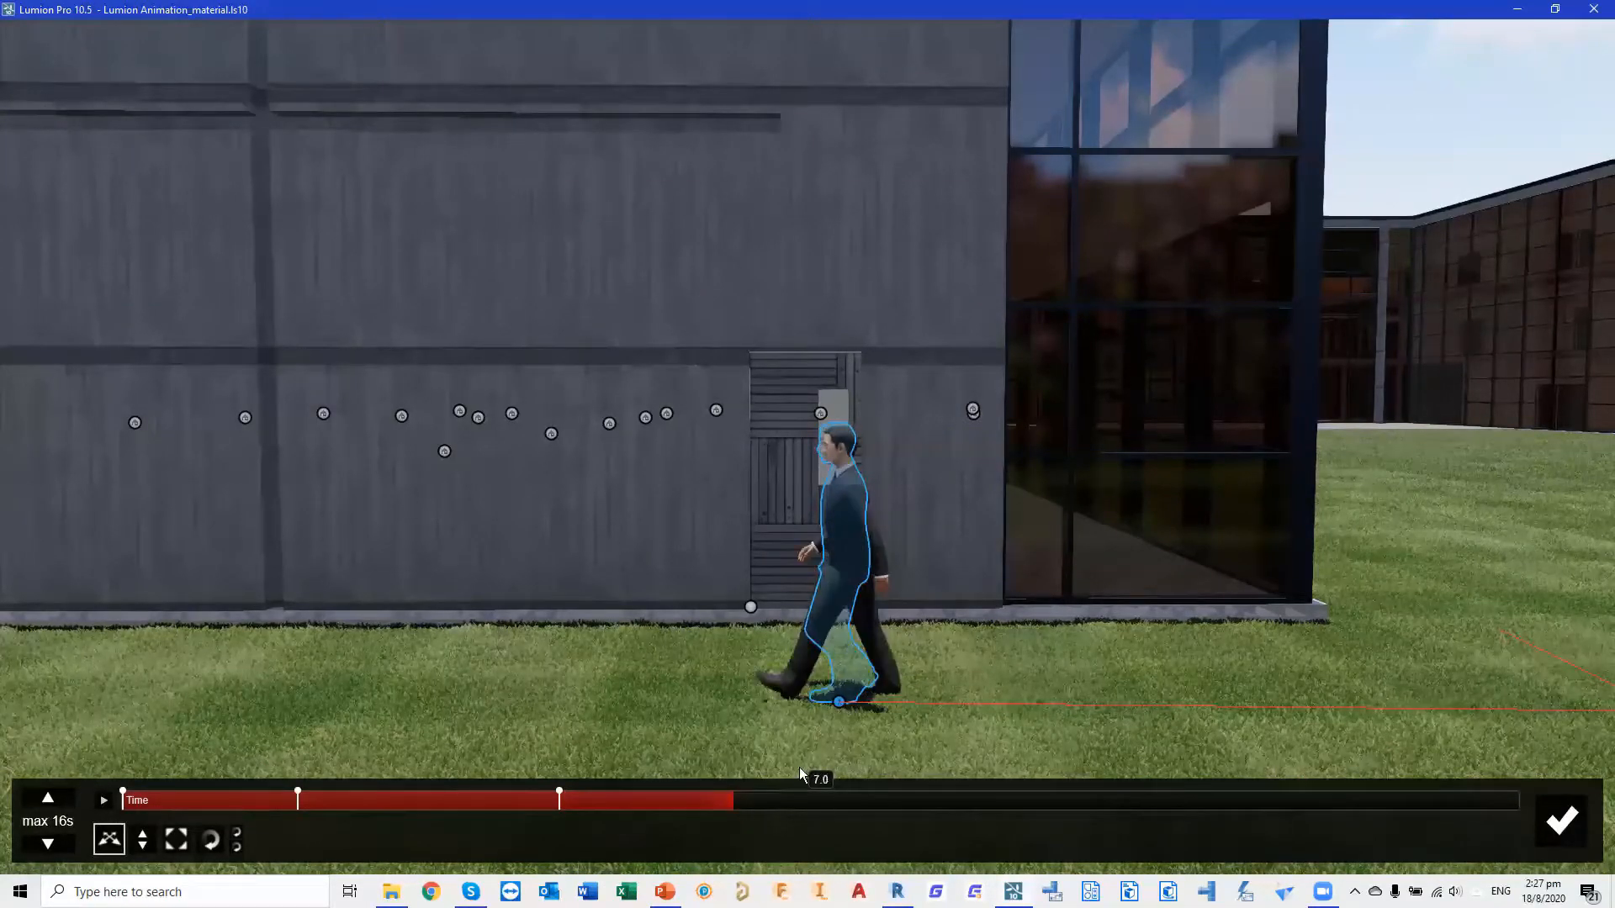
{"action": "left_click", "coordinate": [840, 659]}
{"action": "left_click_drag", "start_coordinate": [840, 659], "coordinate": [827, 641]}
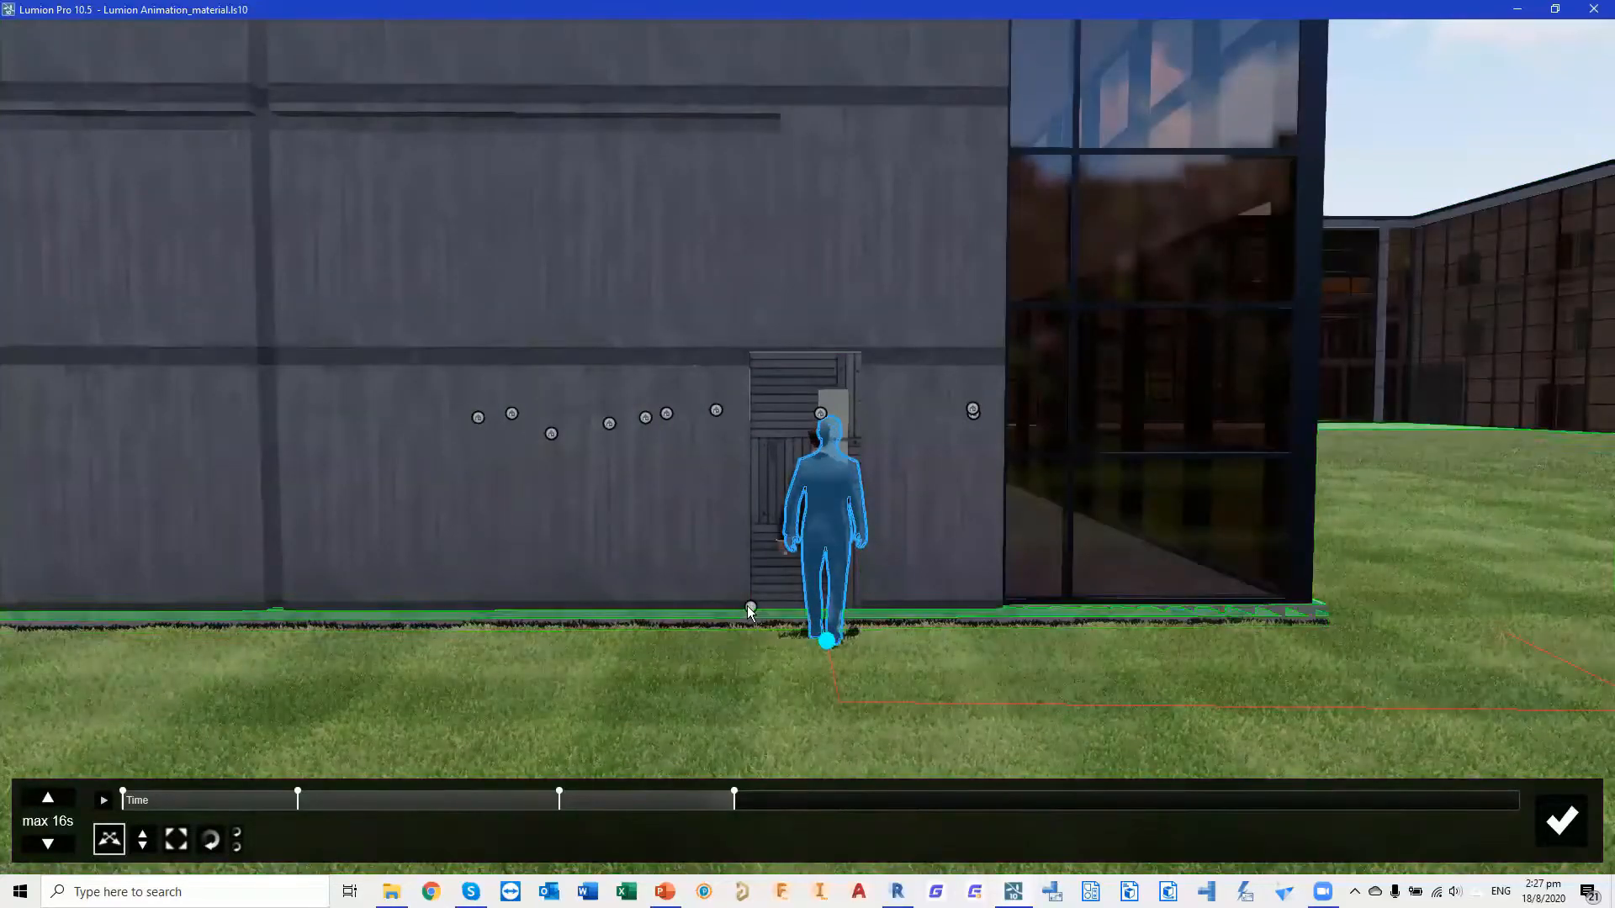
Keyframe the closed door's heading at 7.0 s and rotate it fully open outwards at 8.0 s
{"action": "left_click", "coordinate": [748, 607]}
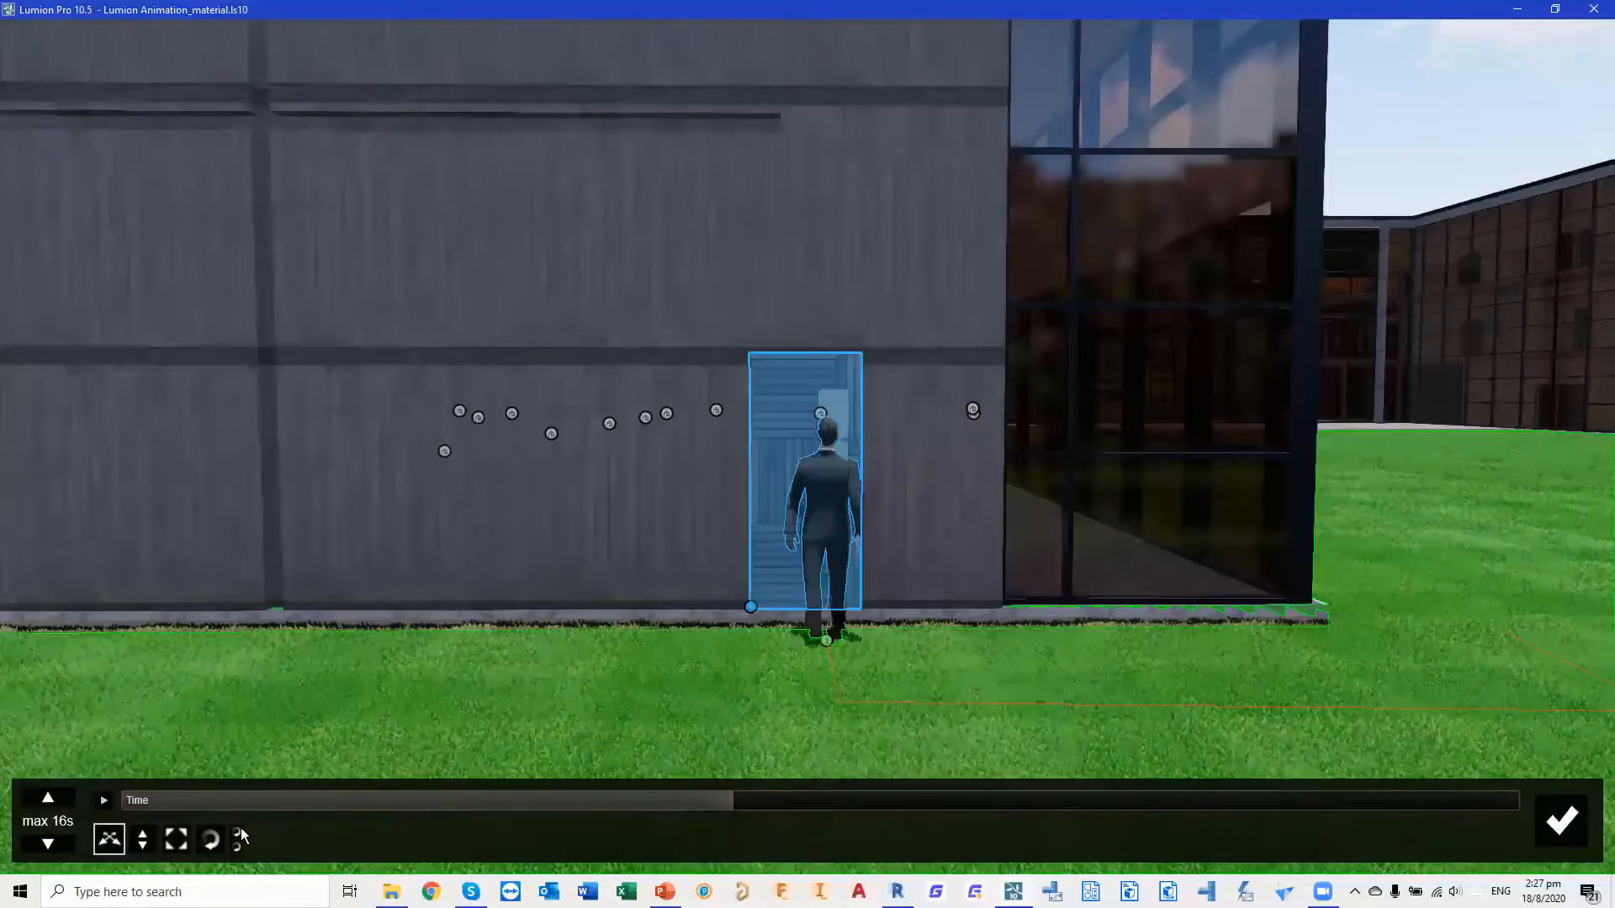
{"action": "left_click_drag", "start_coordinate": [751, 606], "coordinate": [760, 552]}
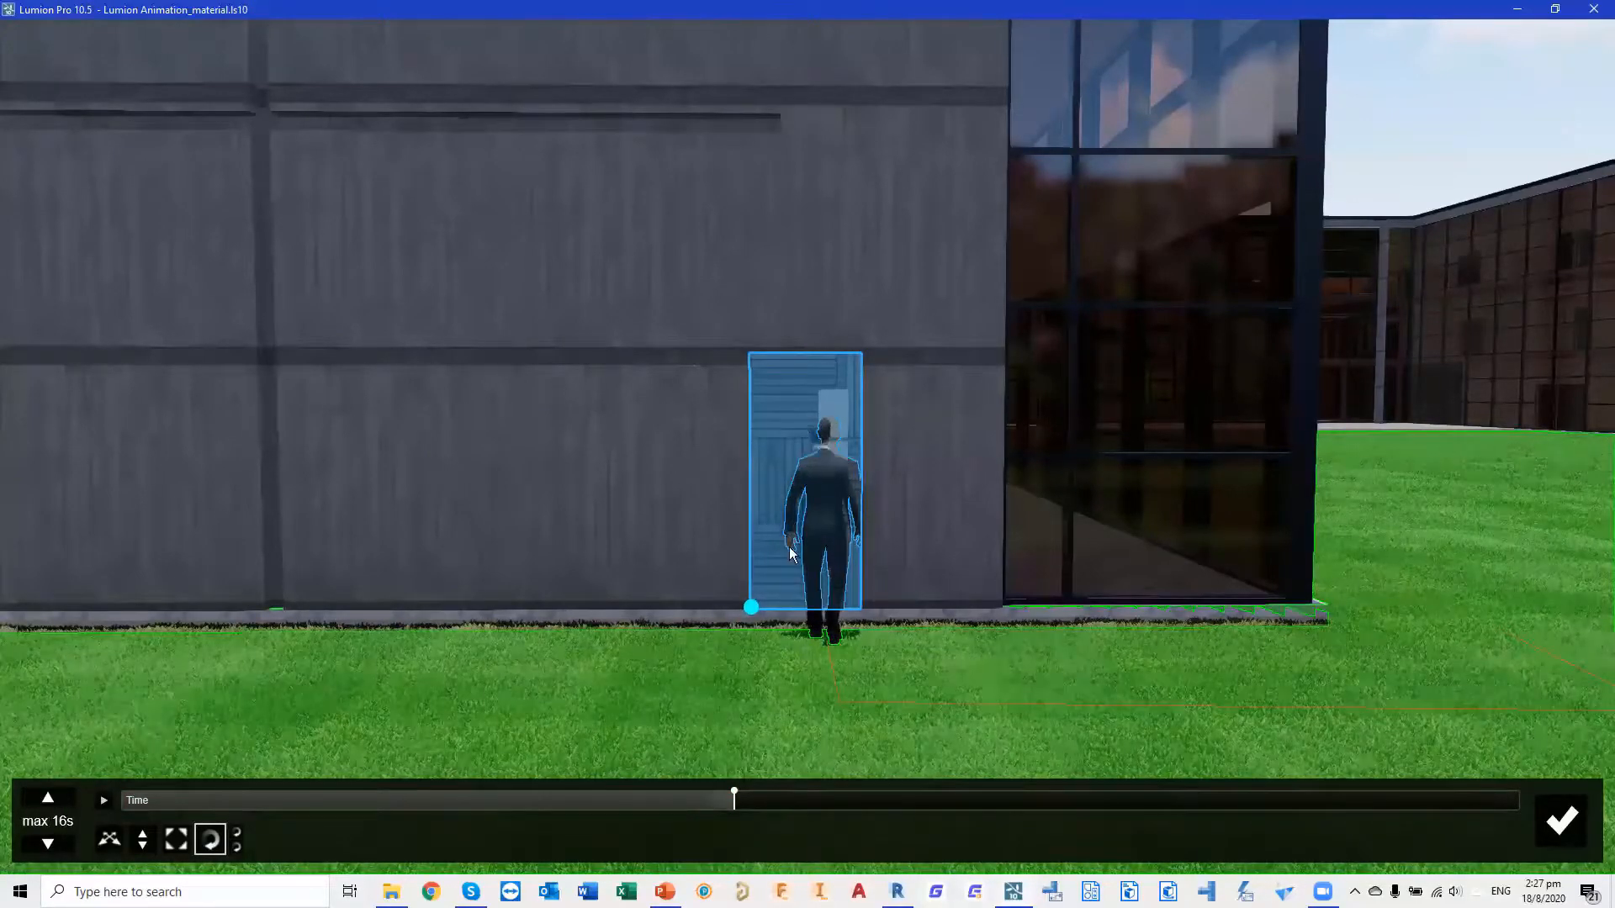
{"action": "left_click", "coordinate": [762, 800]}
{"action": "left_click_drag", "start_coordinate": [781, 799], "coordinate": [816, 828]}
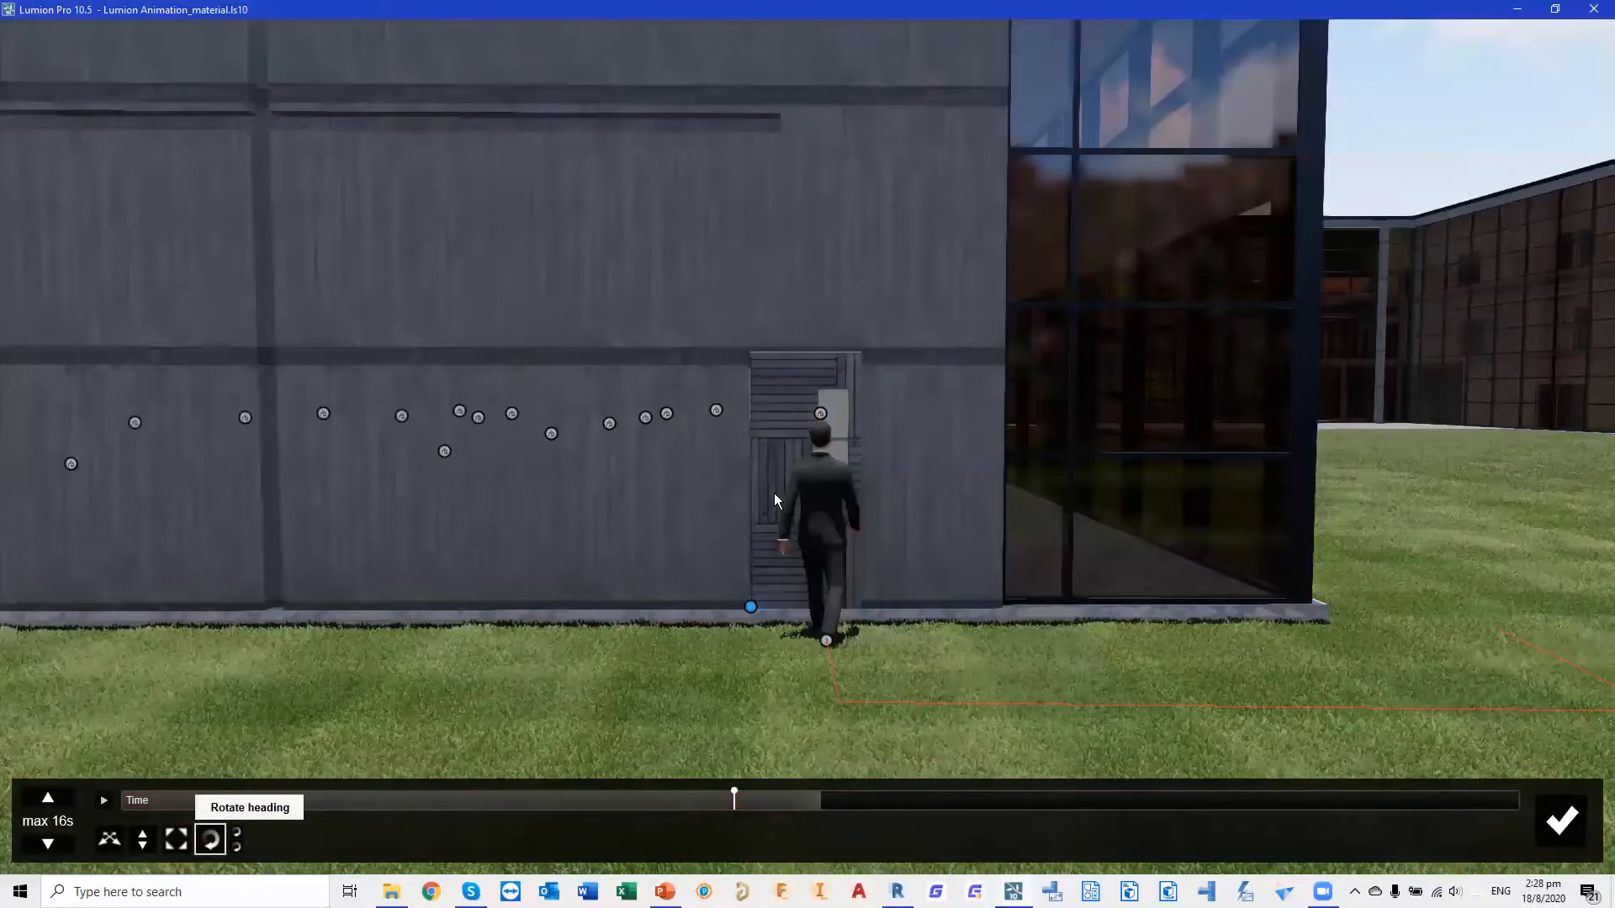
{"action": "mouse_move", "coordinate": [750, 606]}
{"action": "left_mouse_down"}
{"action": "mouse_move", "coordinate": [725, 572]}
{"action": "mouse_move", "coordinate": [678, 573]}
{"action": "mouse_move", "coordinate": [674, 631]}
{"action": "left_mouse_up"}
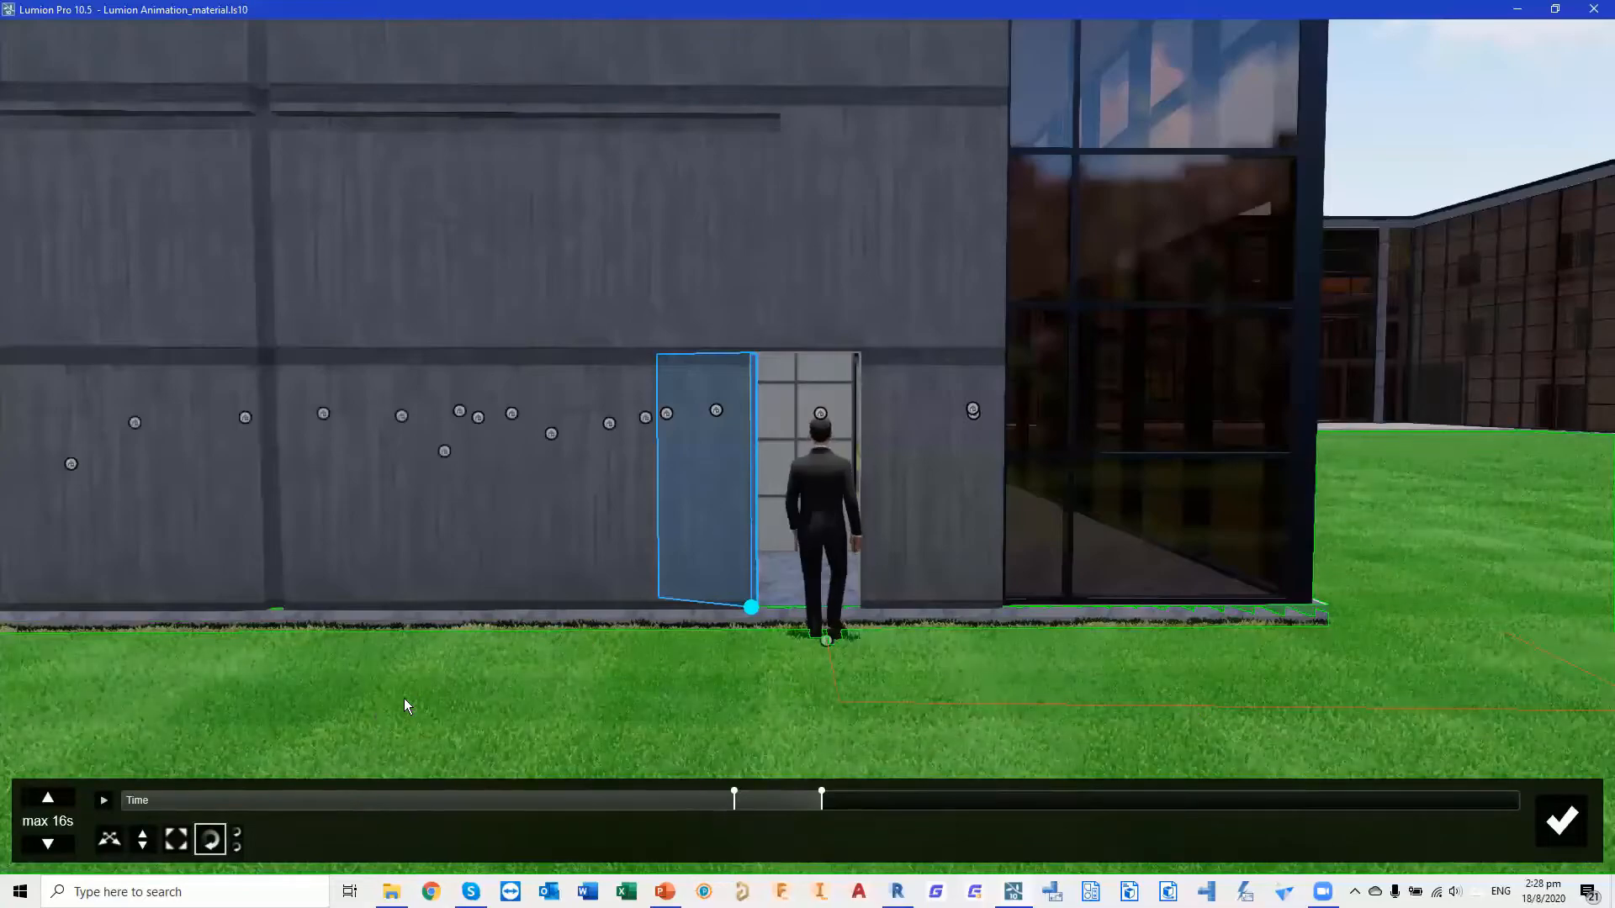
At about 9.5 s, move the man through the open doorway onto the marble floor inside
{"action": "left_click", "coordinate": [822, 803]}
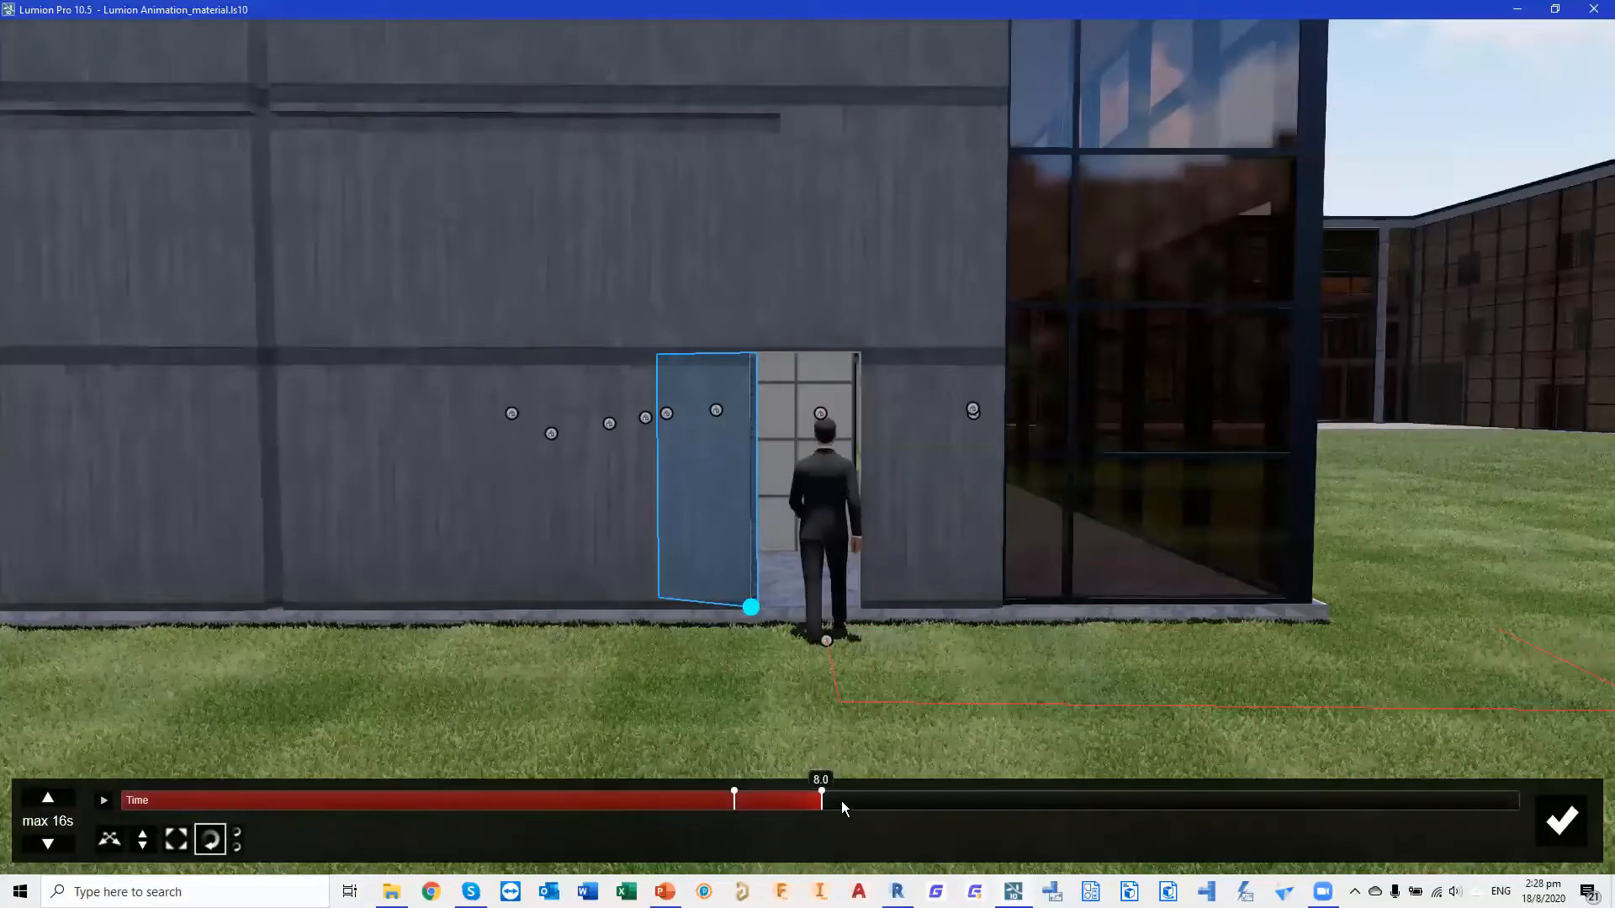
{"action": "mouse_move", "coordinate": [868, 799]}
{"action": "left_mouse_down"}
{"action": "mouse_move", "coordinate": [960, 804]}
{"action": "mouse_move", "coordinate": [949, 828]}
{"action": "left_mouse_up"}
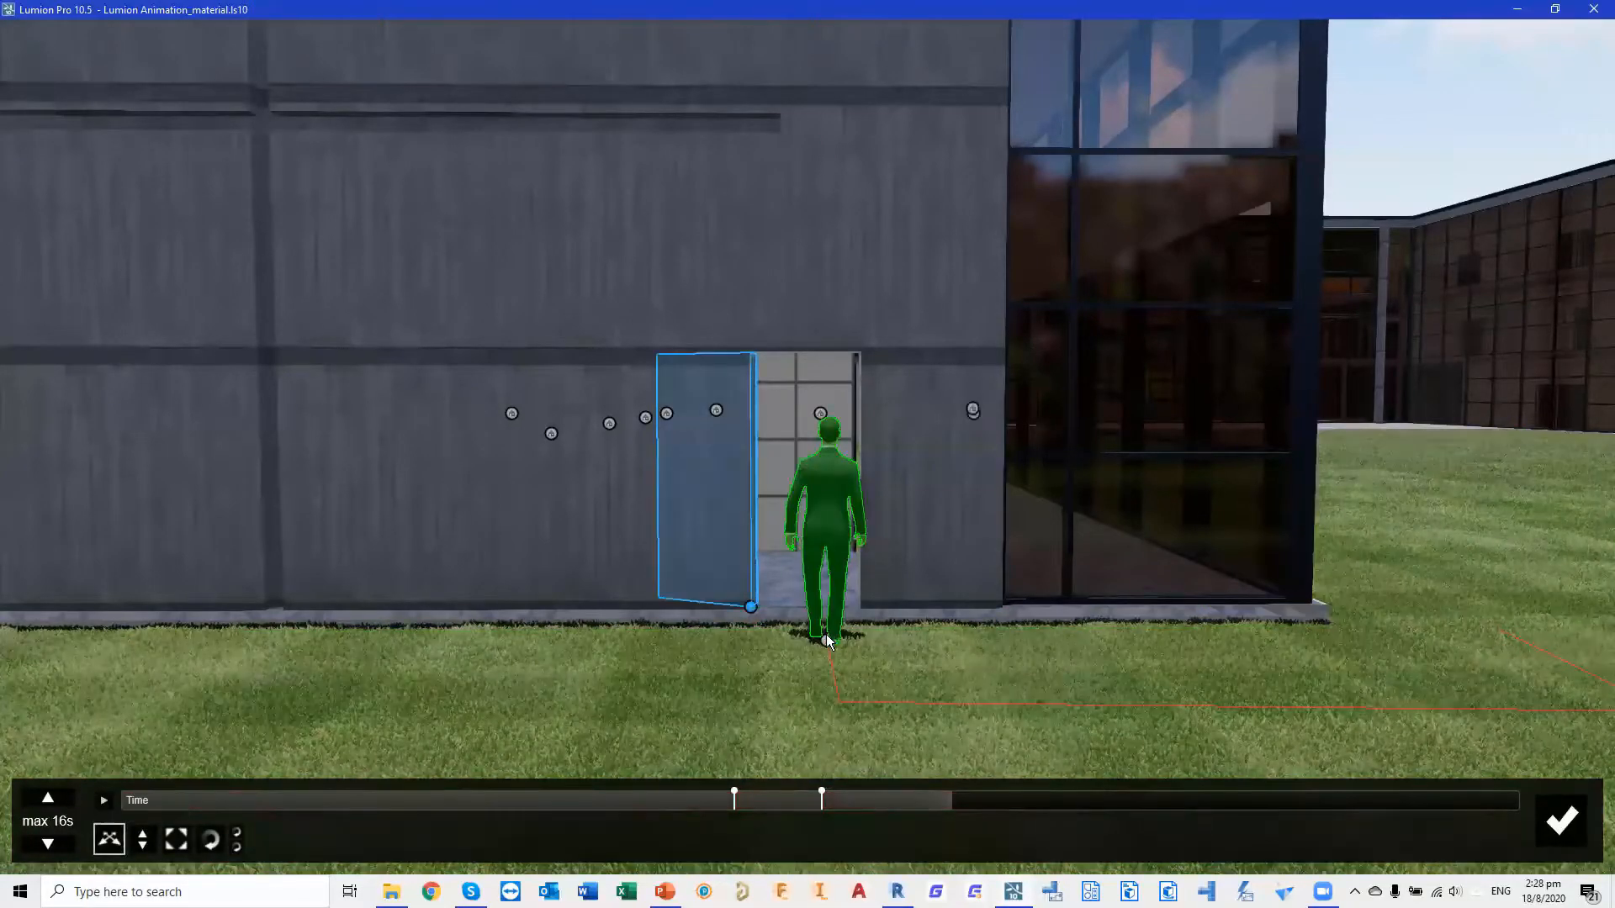
{"action": "left_click_drag", "start_coordinate": [827, 641], "coordinate": [814, 574]}
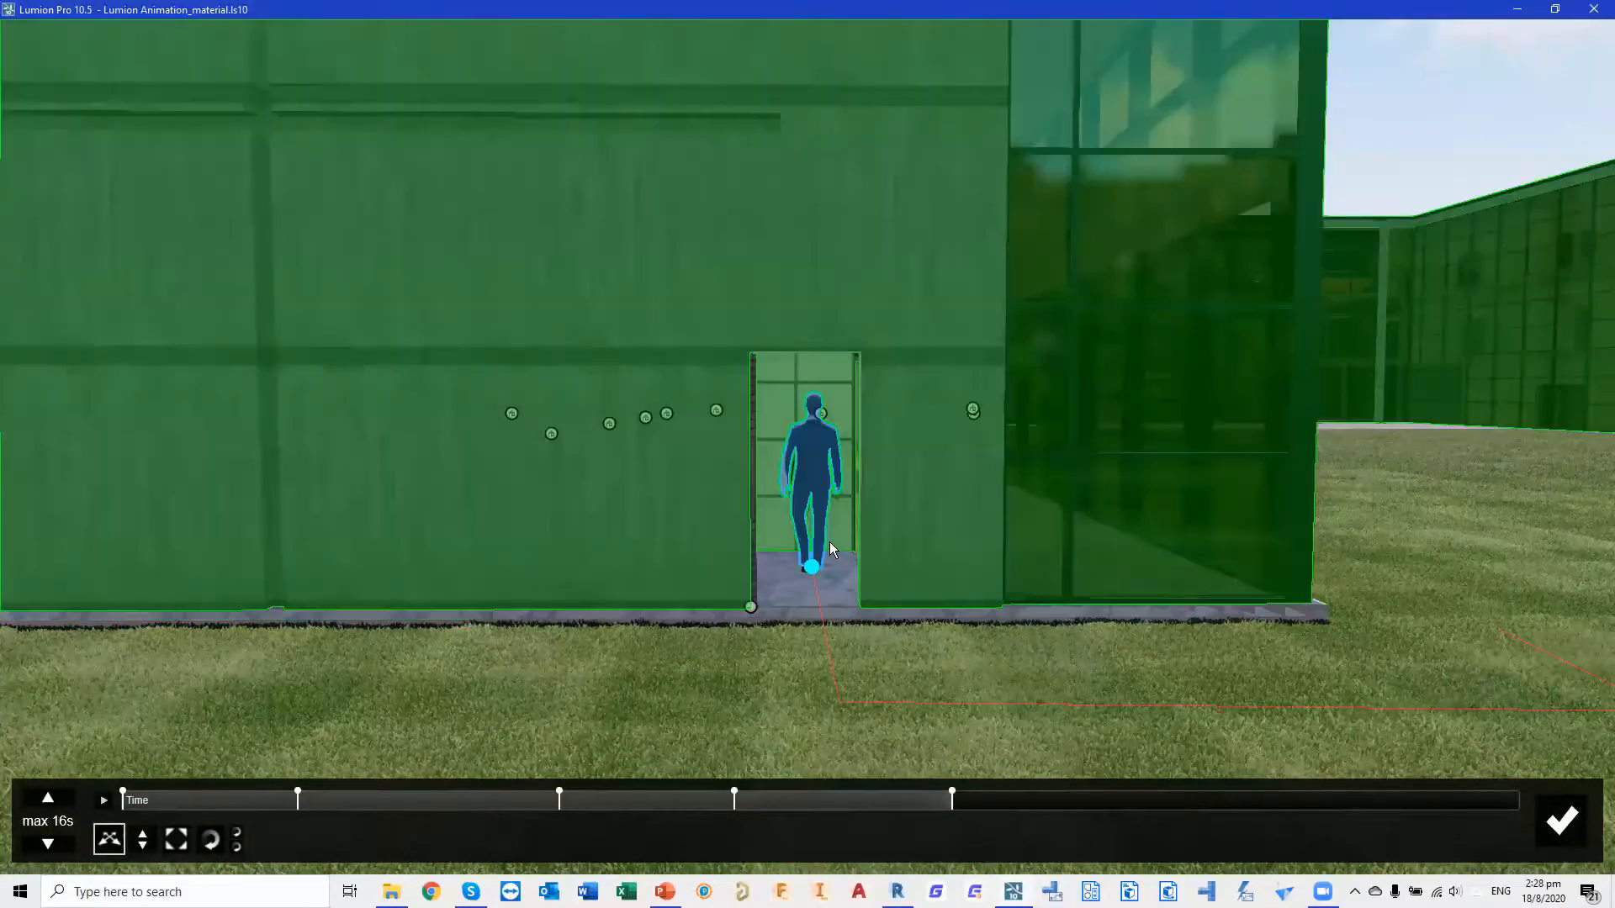
At the 16 s end of the timeline, move the man to the top of the stair flight and save the Advanced Move animation
{"action": "key", "text": "w"}
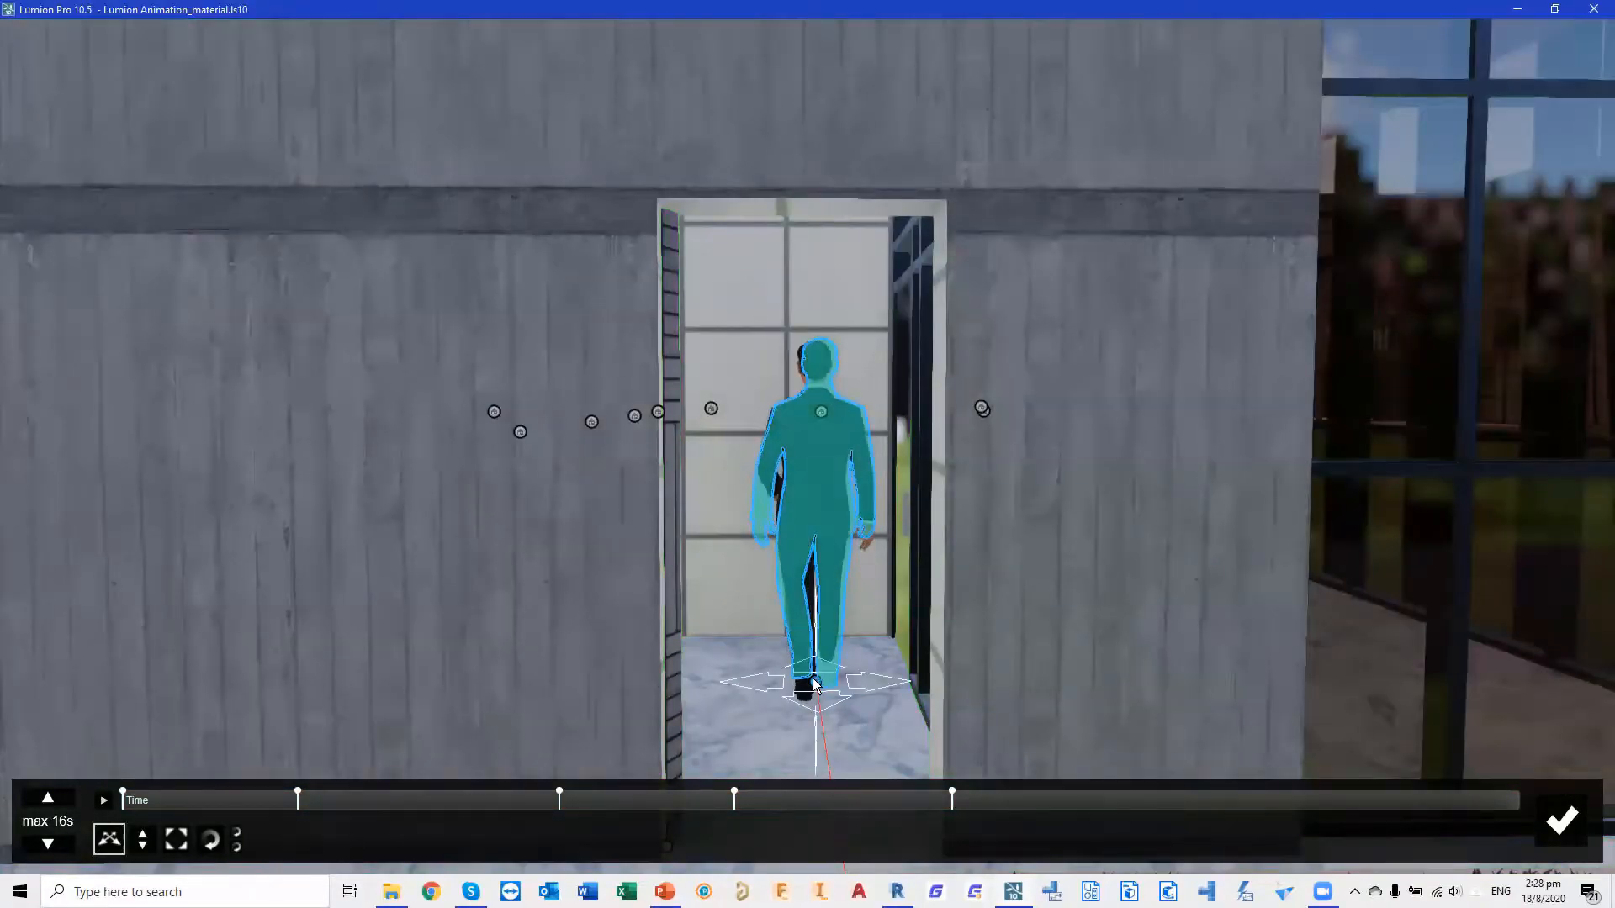
{"action": "left_click_drag", "start_coordinate": [779, 678], "coordinate": [694, 675]}
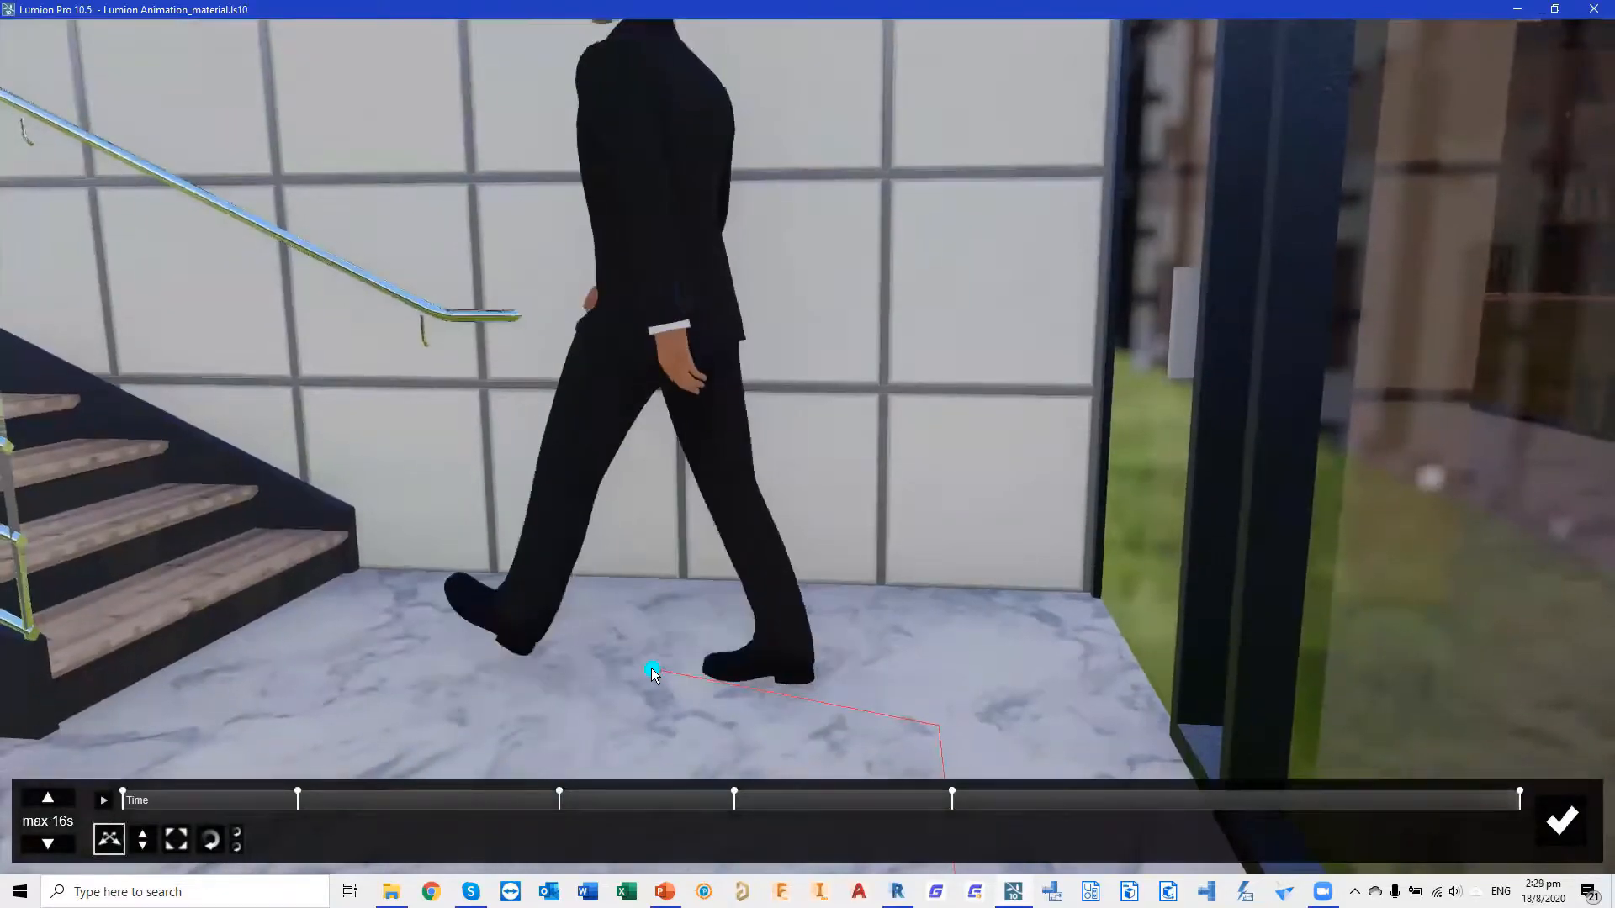
{"action": "left_click_drag", "start_coordinate": [653, 669], "coordinate": [151, 593]}
{"action": "right_click_drag", "start_coordinate": [559, 526], "coordinate": [469, 558]}
{"action": "left_click_drag", "start_coordinate": [1043, 737], "coordinate": [922, 274]}
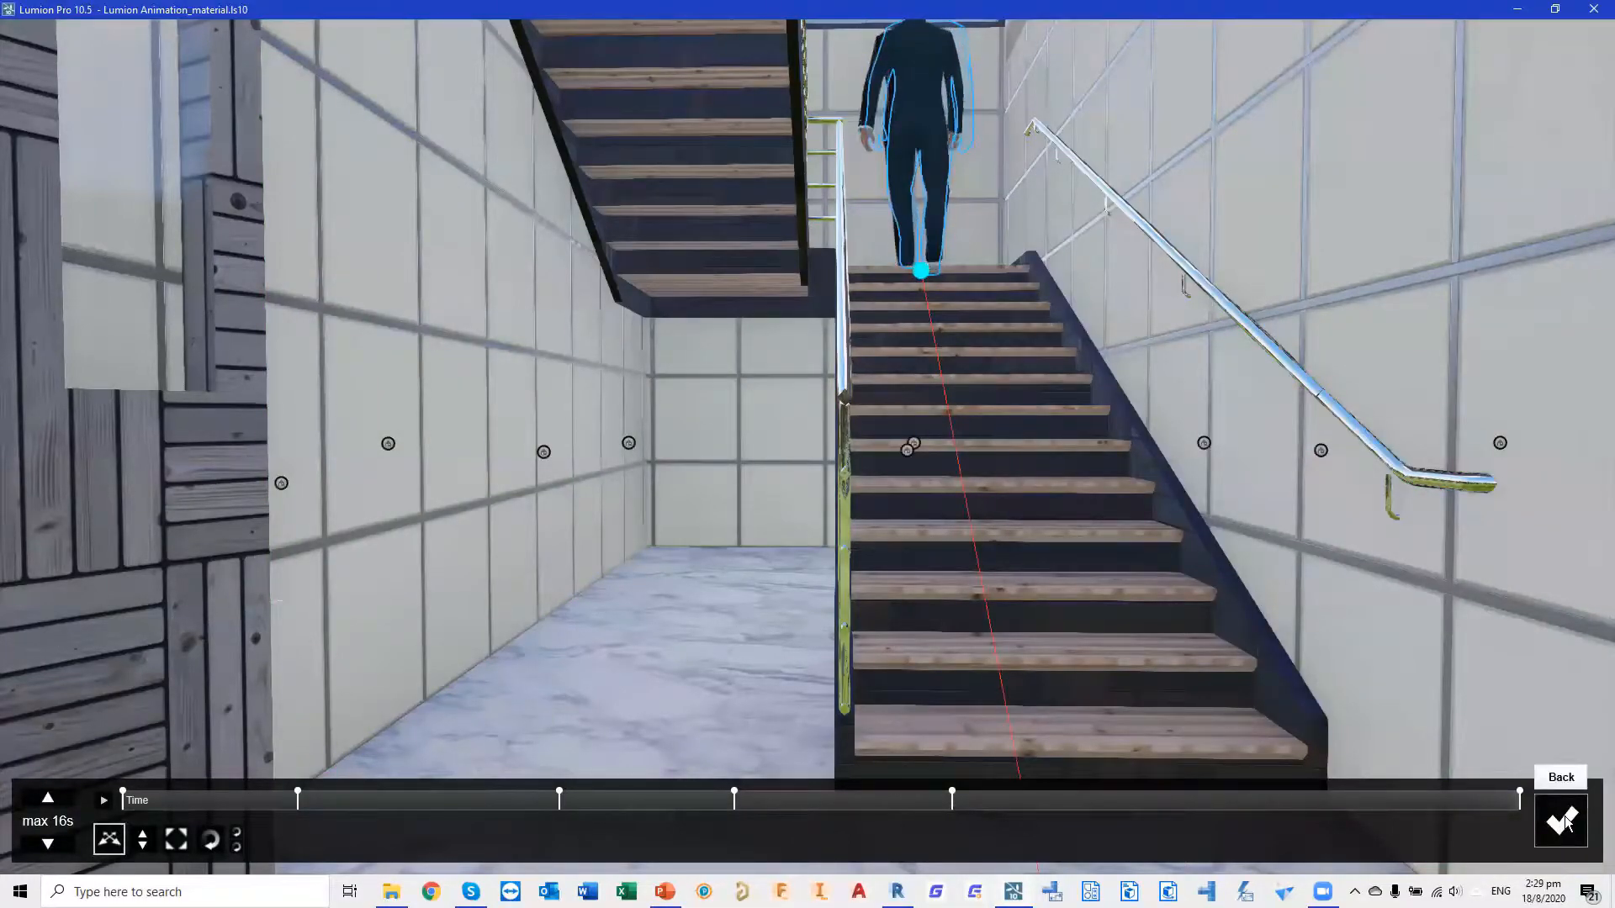
{"action": "left_click", "coordinate": [1562, 821]}
Play the clip from its start to about 2.5 s to check the man's walk against the camera path
{"action": "left_click_drag", "start_coordinate": [749, 688], "coordinate": [96, 693]}
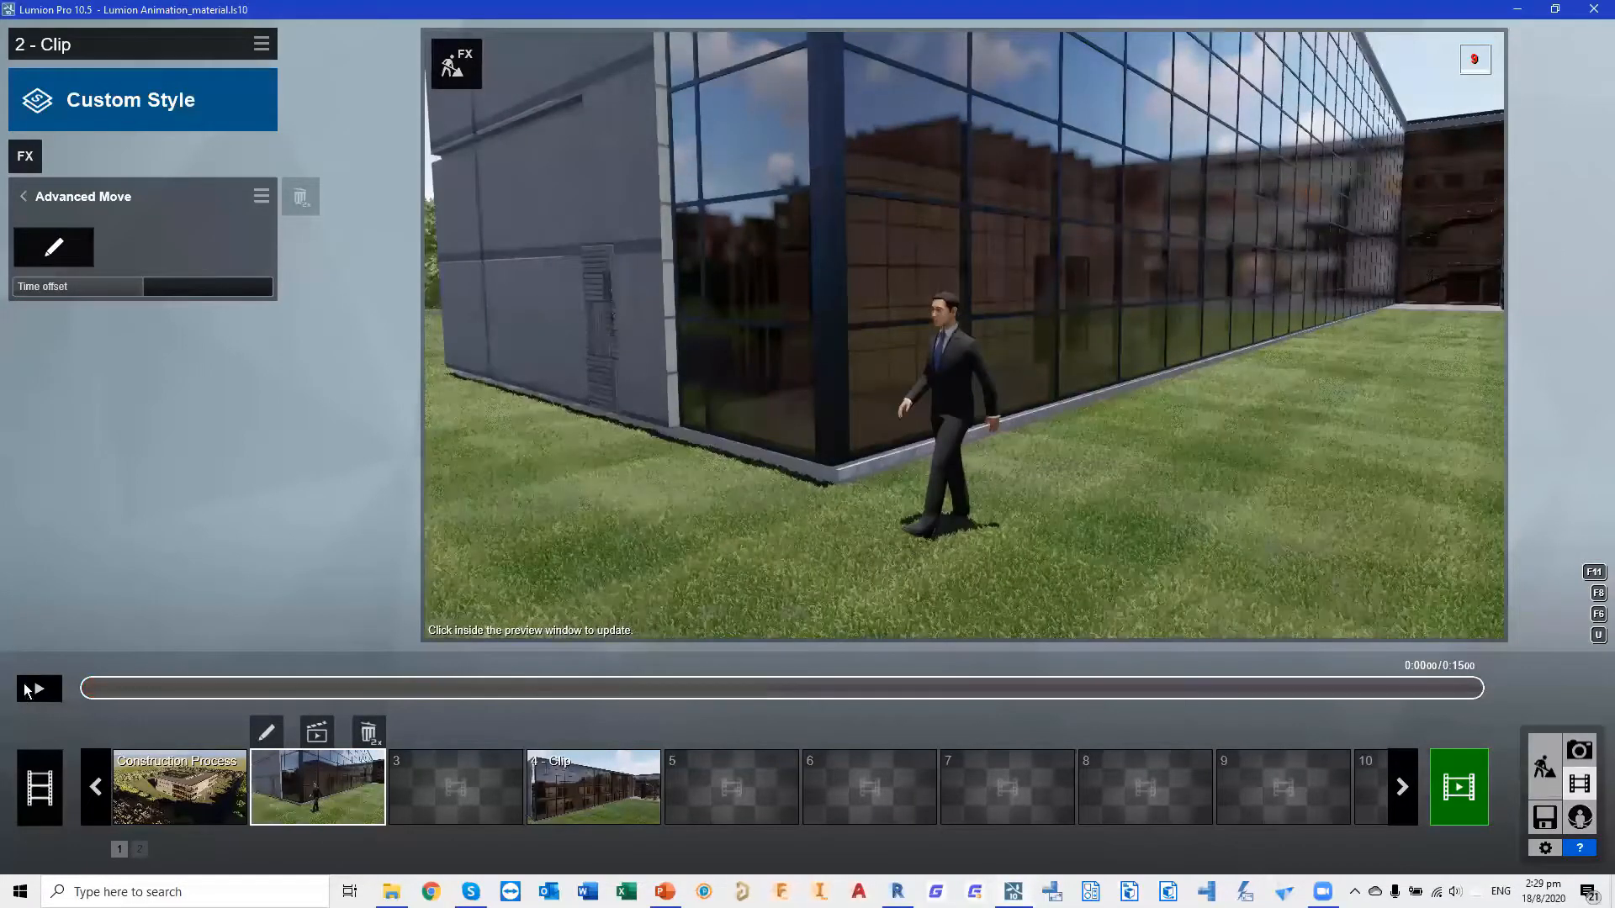
{"action": "left_click", "coordinate": [42, 689]}
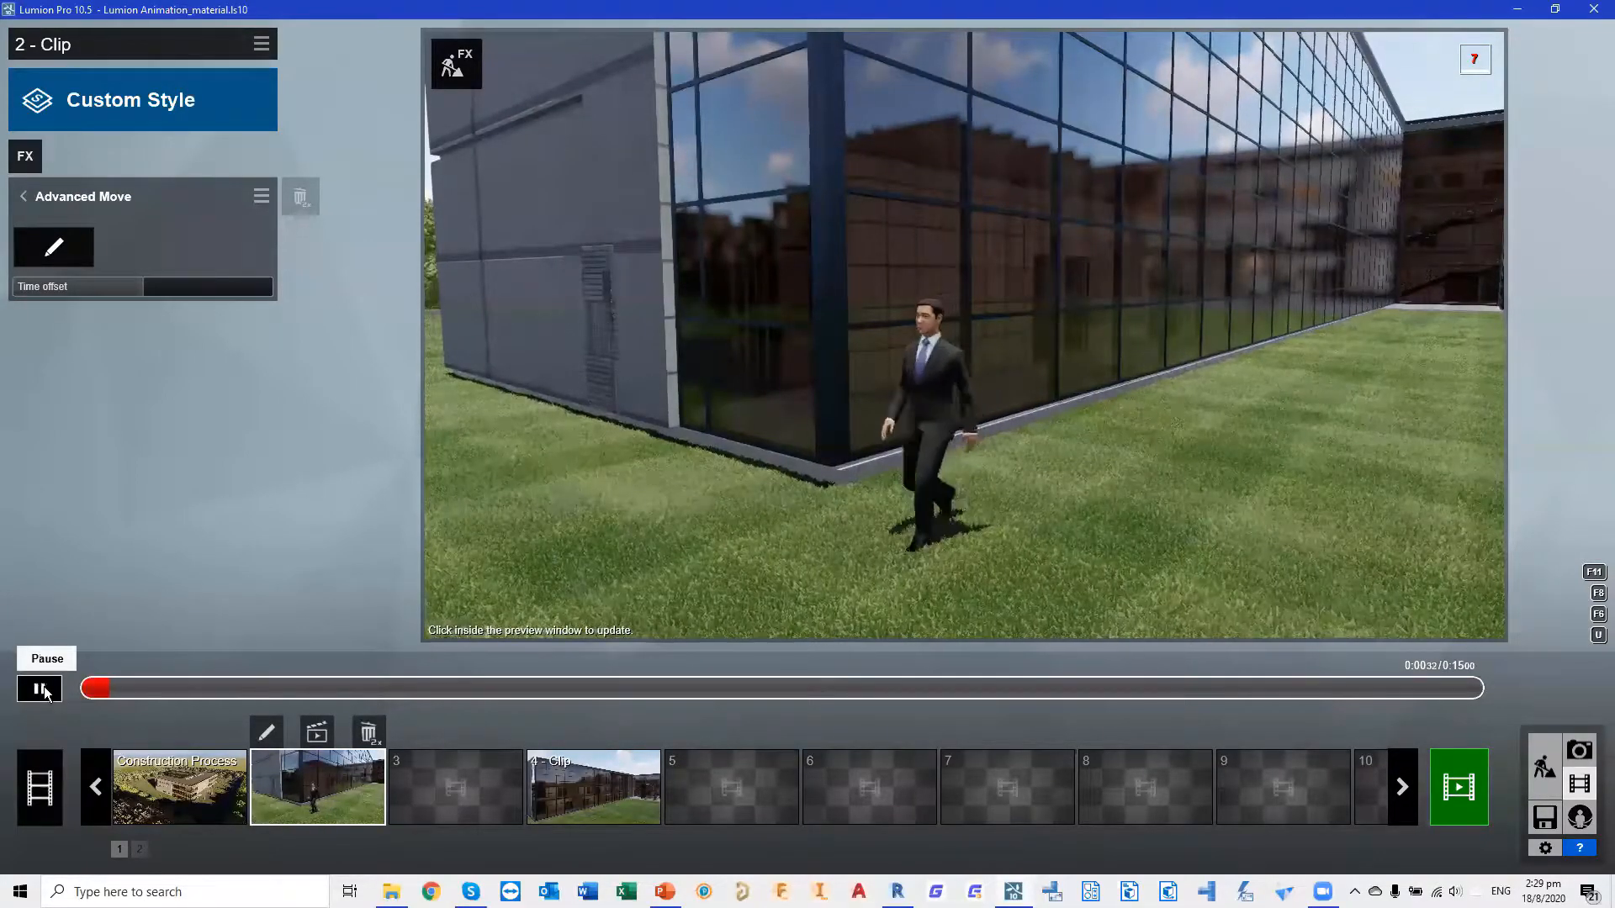
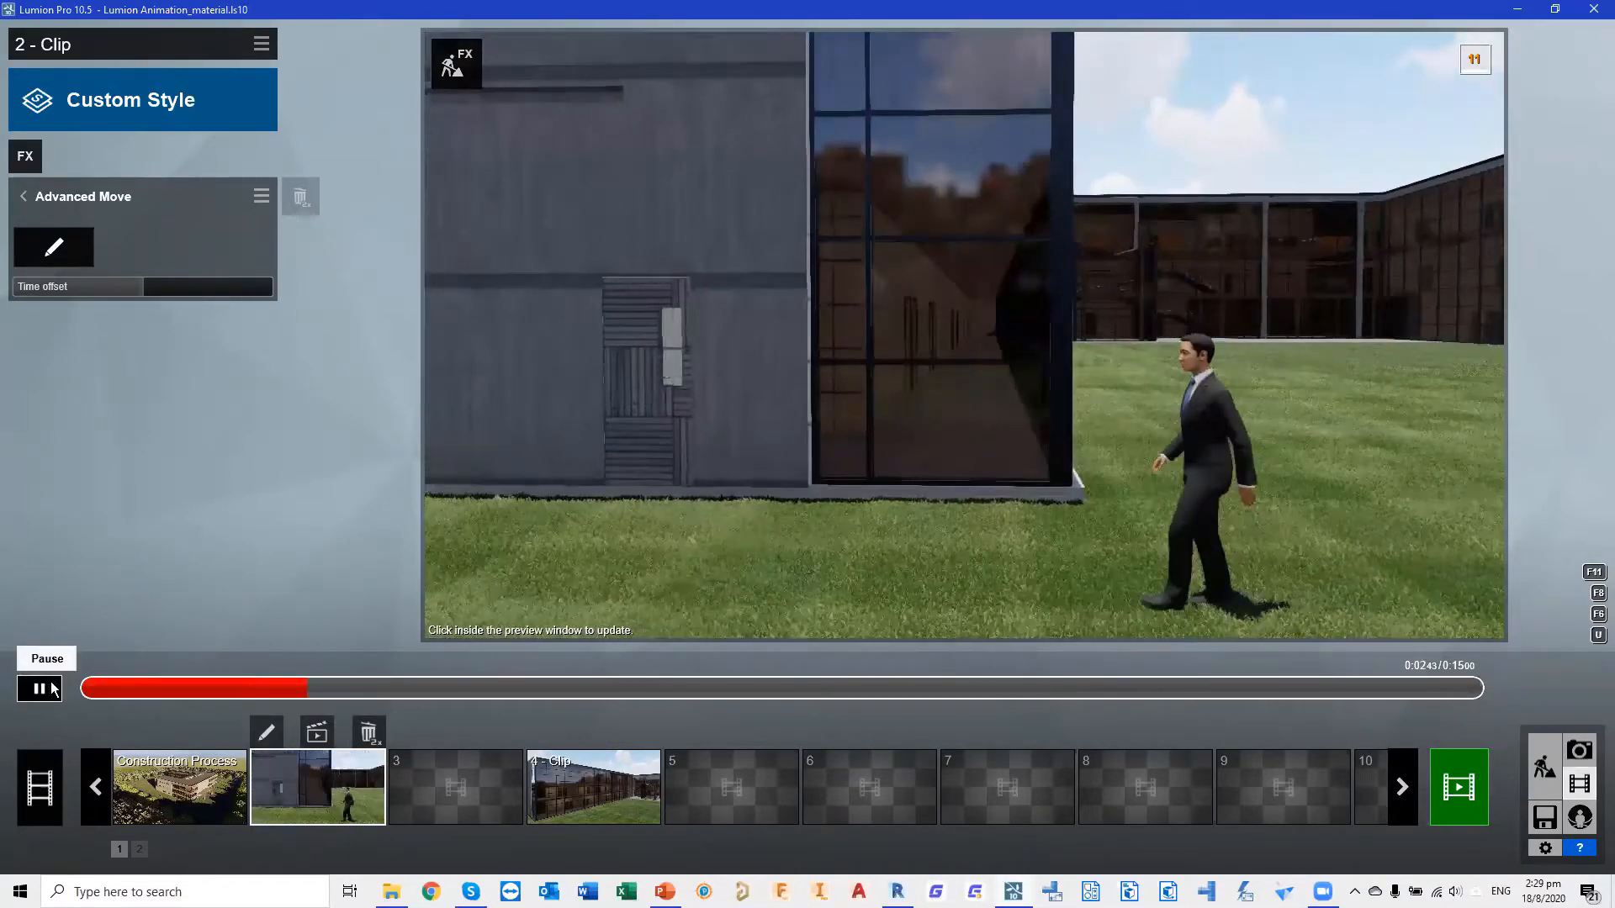
{"action": "key", "text": "space"}
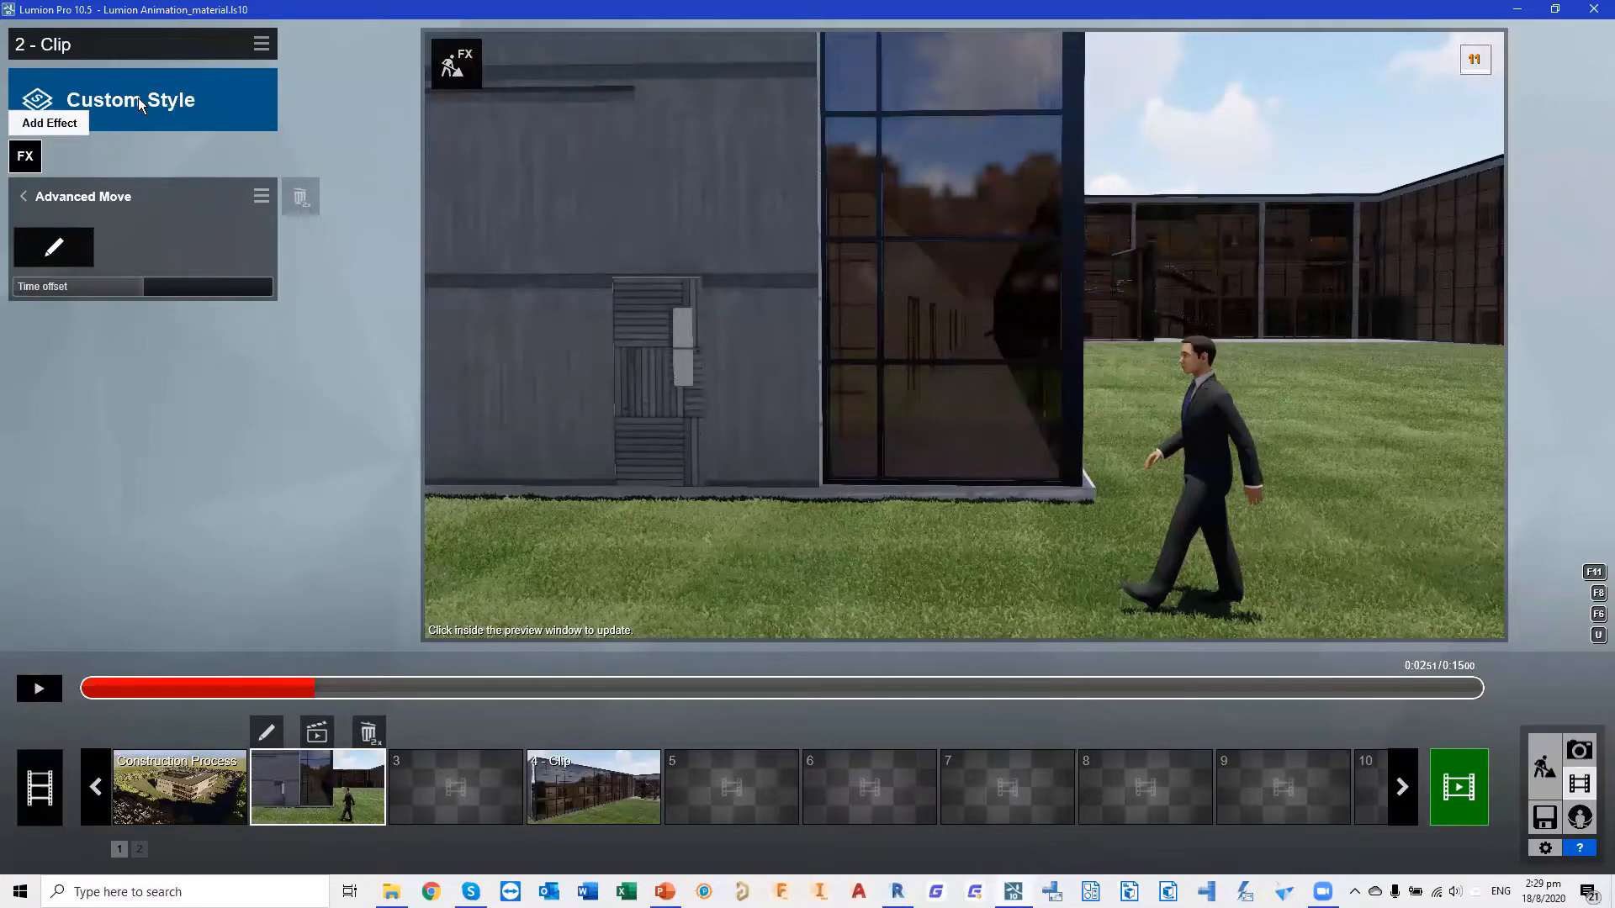
Apply the Daytime style to the clip and update the preview
{"action": "left_click", "coordinate": [166, 93]}
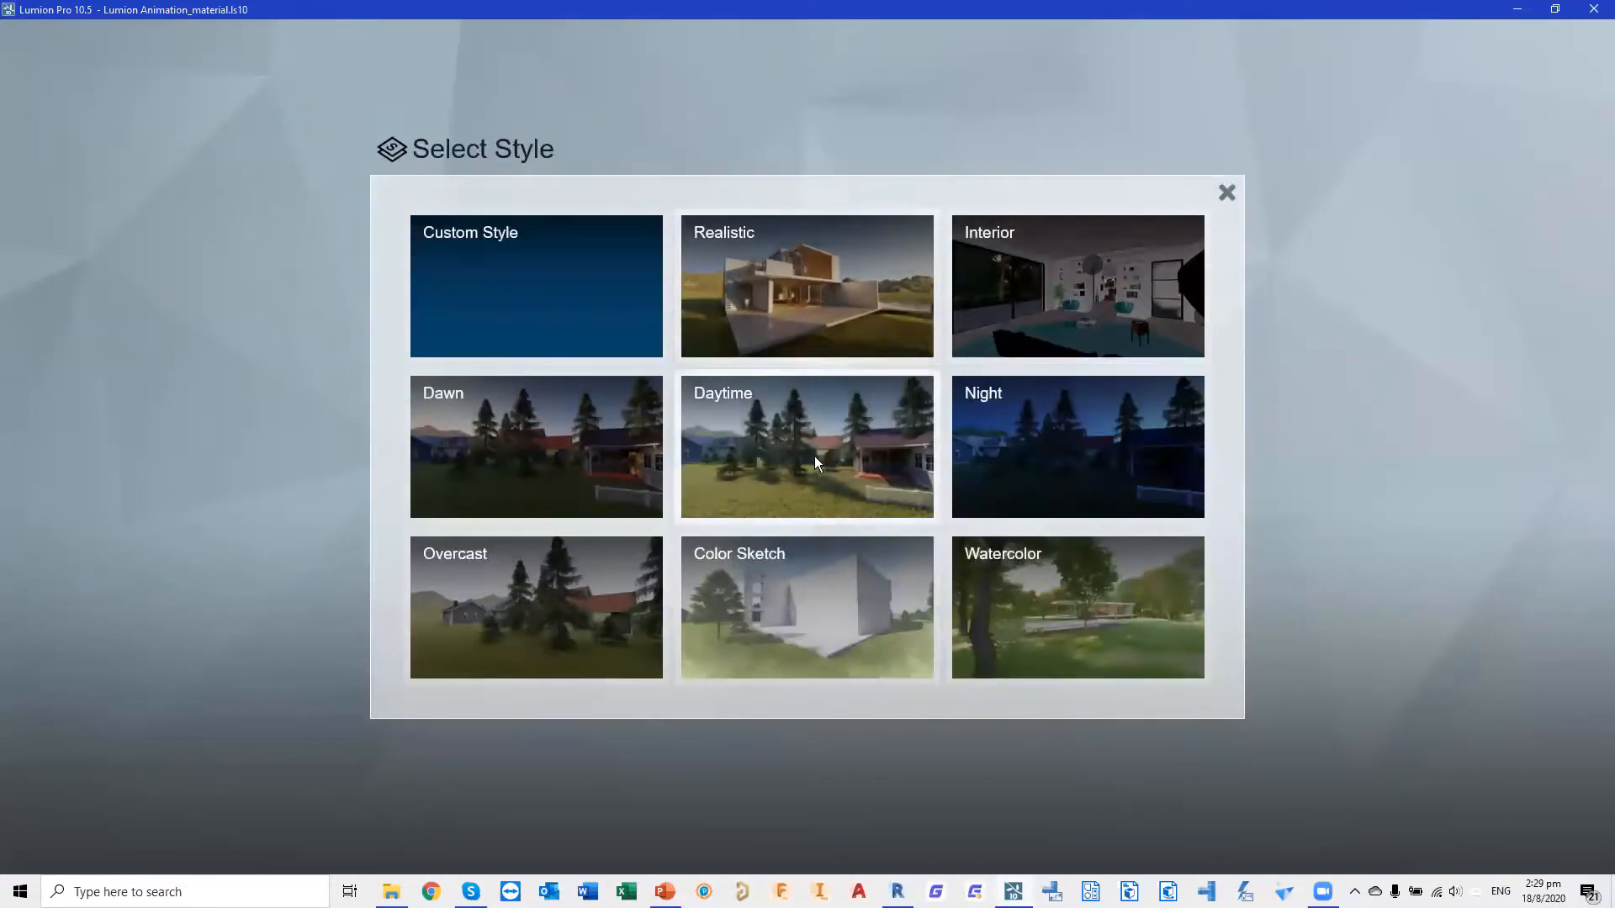
{"action": "left_click", "coordinate": [762, 443]}
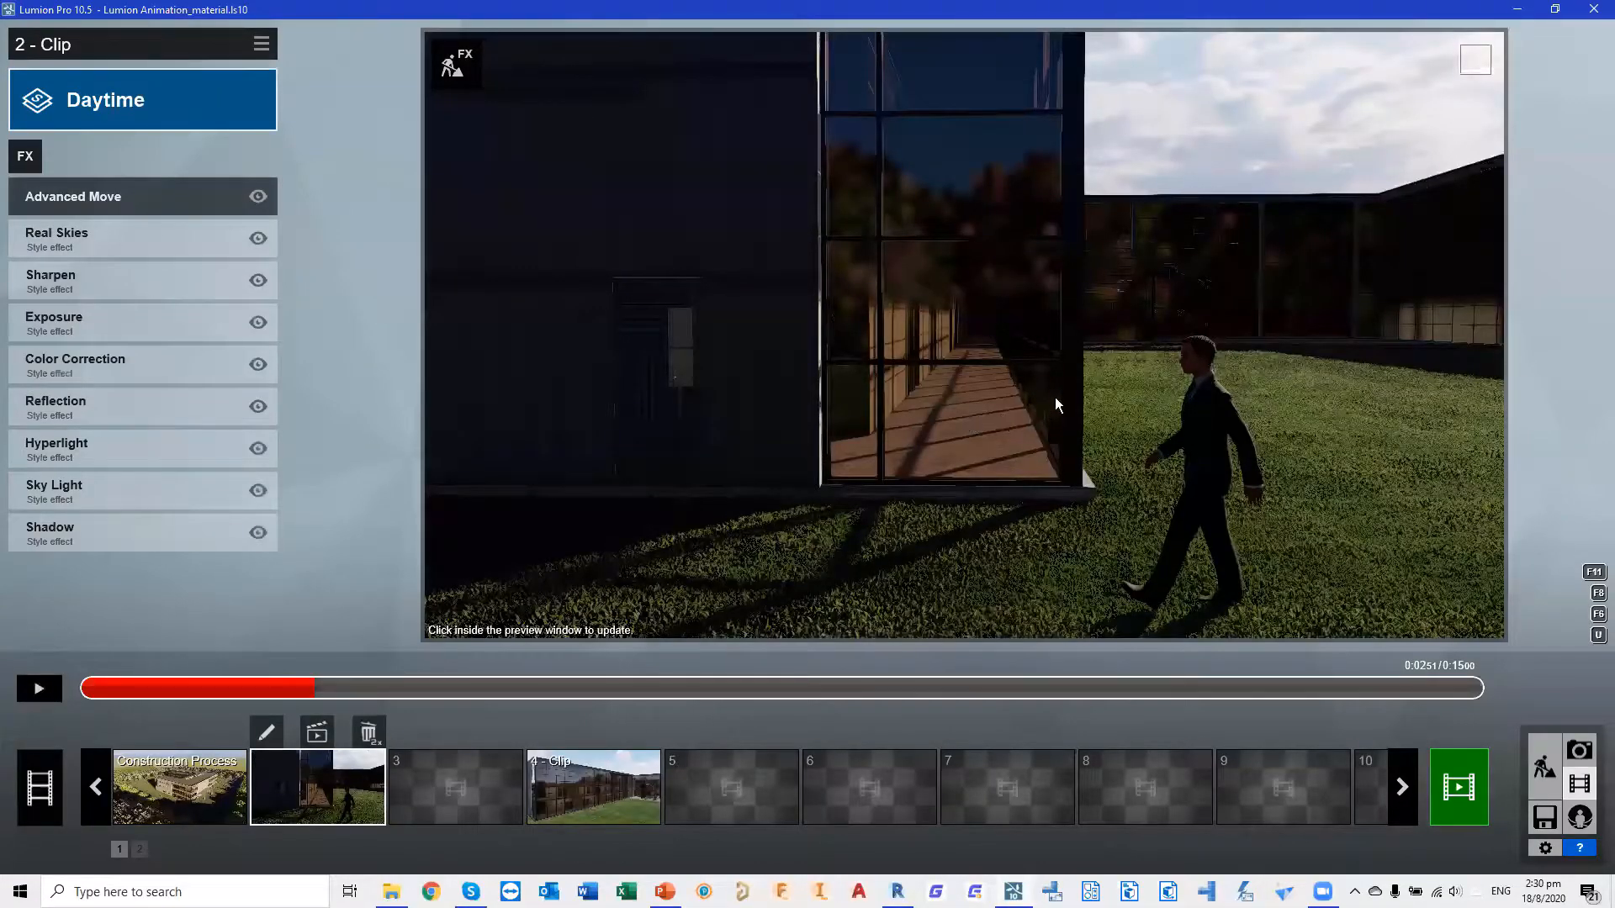
{"action": "left_click", "coordinate": [1054, 396]}
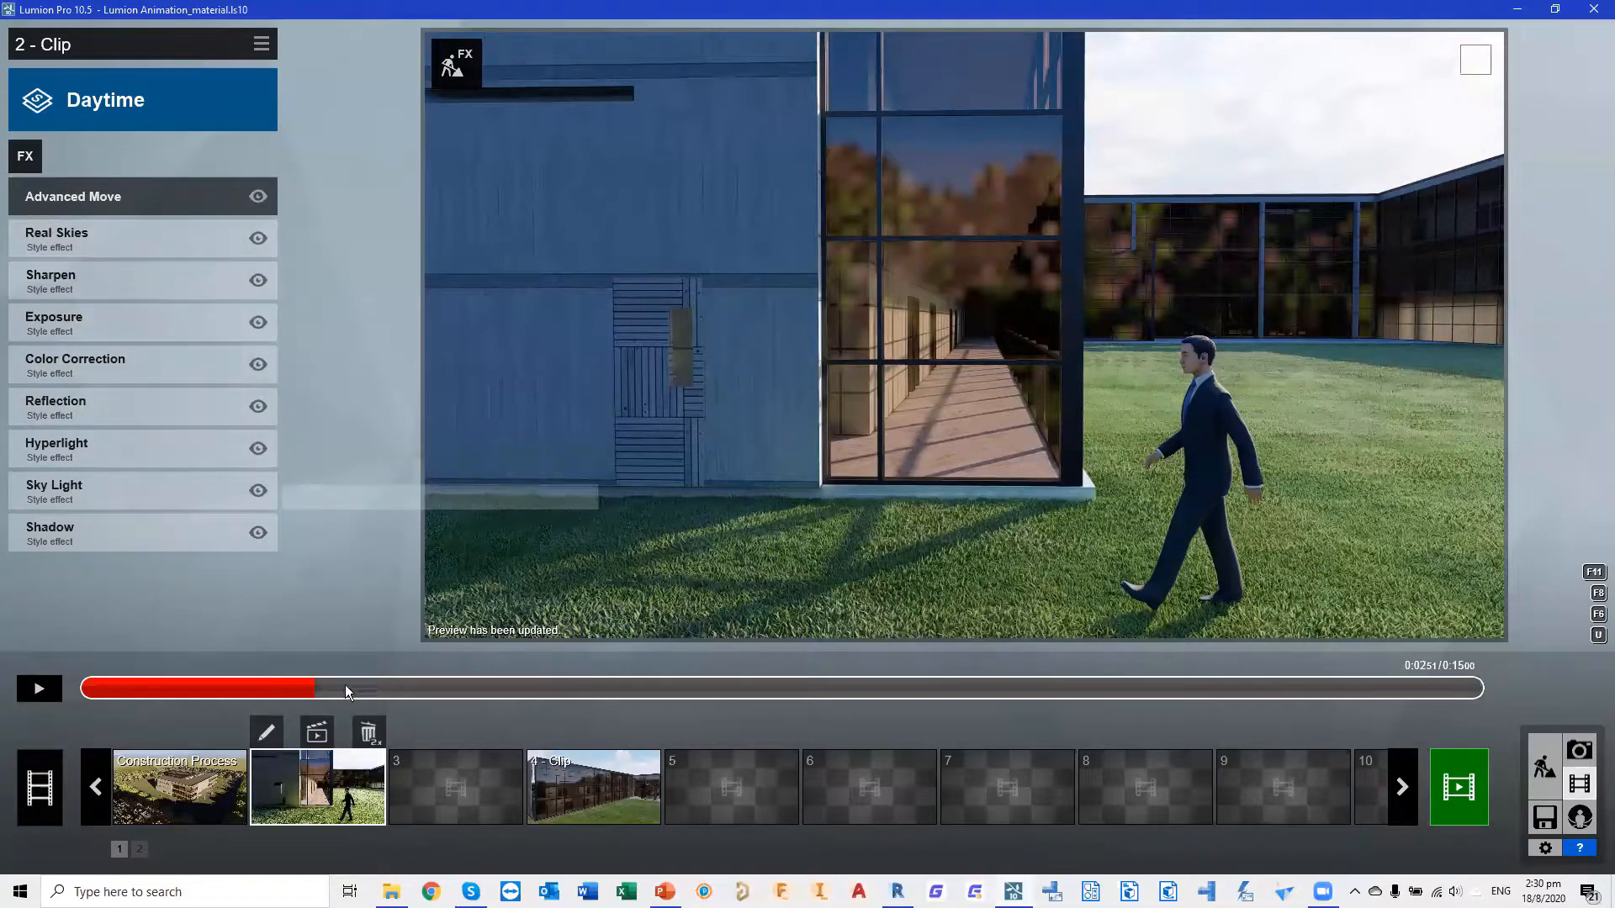
Review the output quality, frame rate and resolution options for rendering the entire clip, and close them without rendering
{"action": "left_click", "coordinate": [319, 734]}
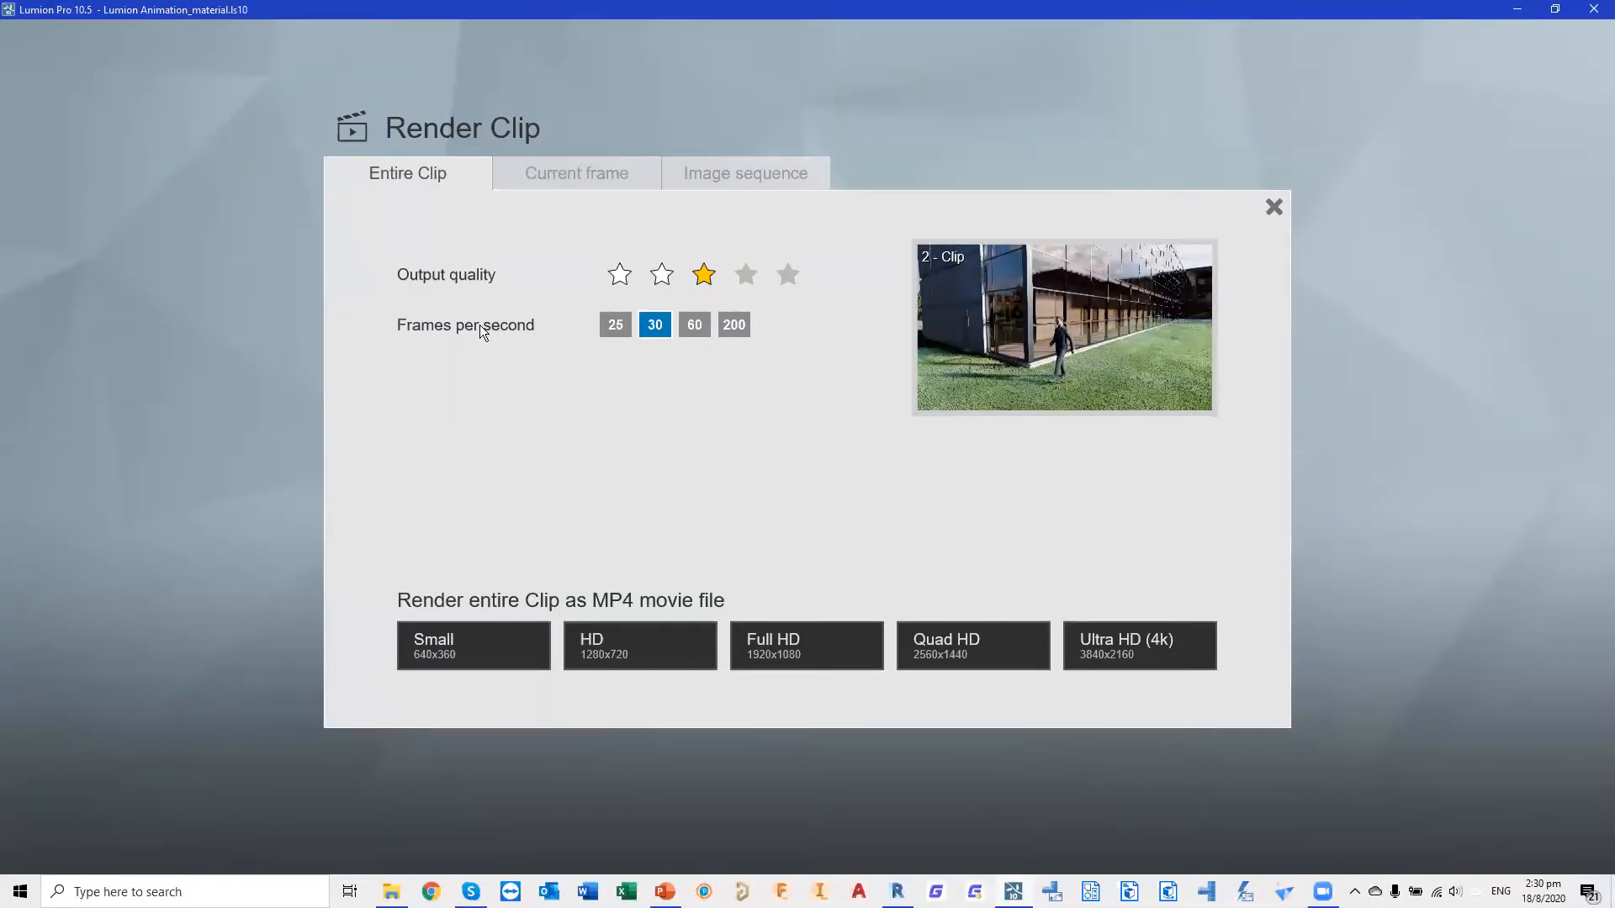
{"action": "left_click", "coordinate": [1274, 207]}
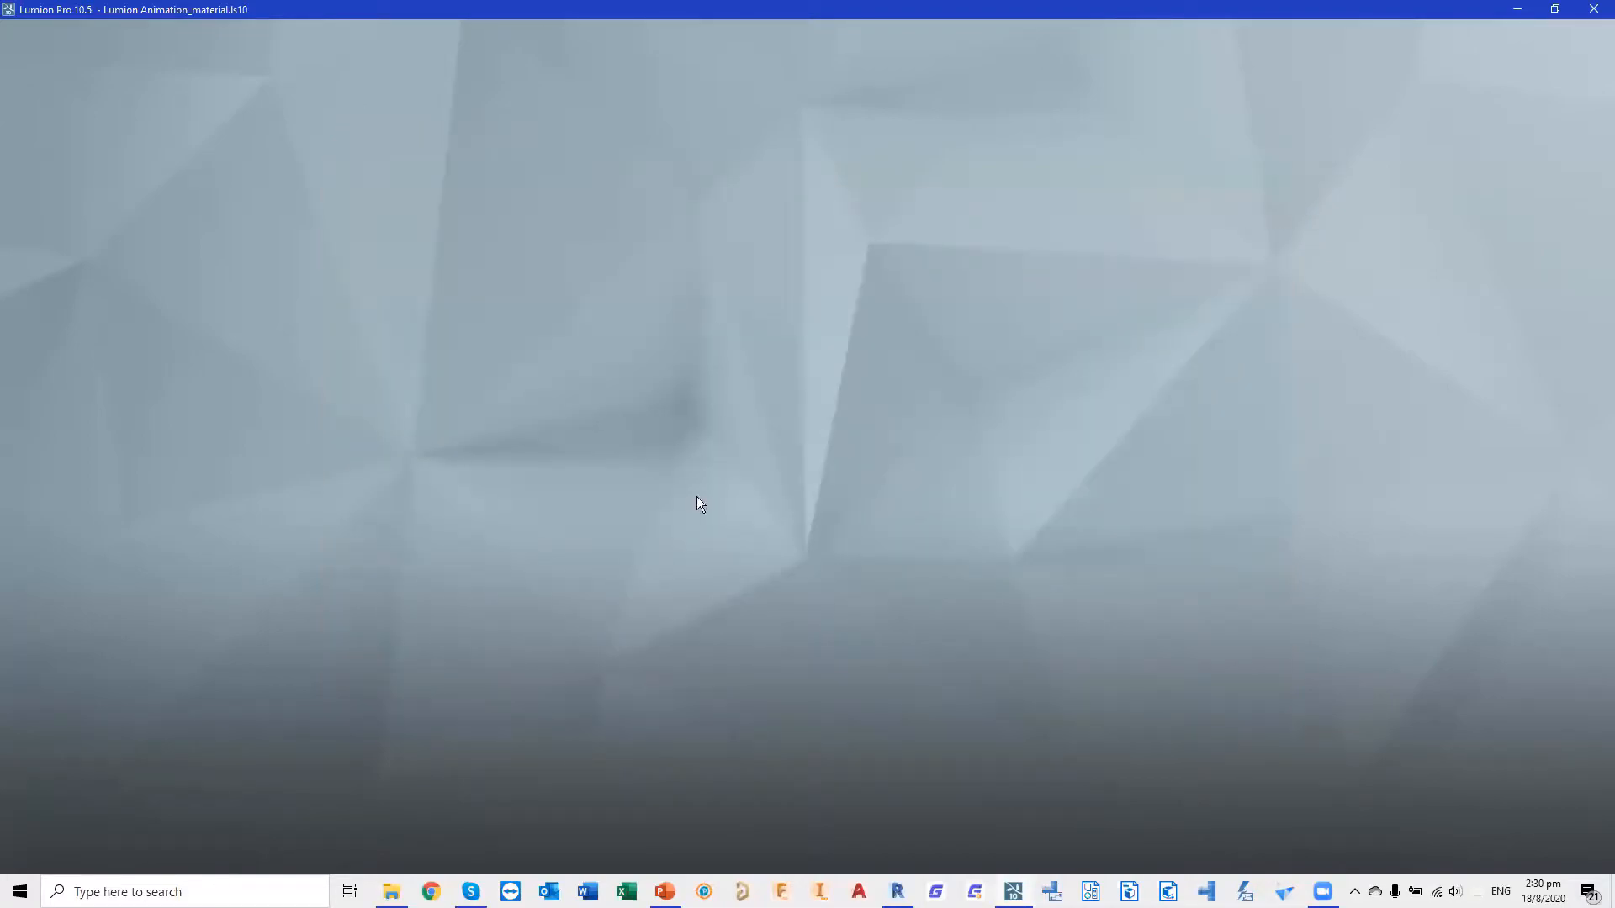
Switch to File Explorer, play the rendered Animating Door video from the Lumion Animations folder, and close the player
{"action": "key", "text": "alt+Tab"}
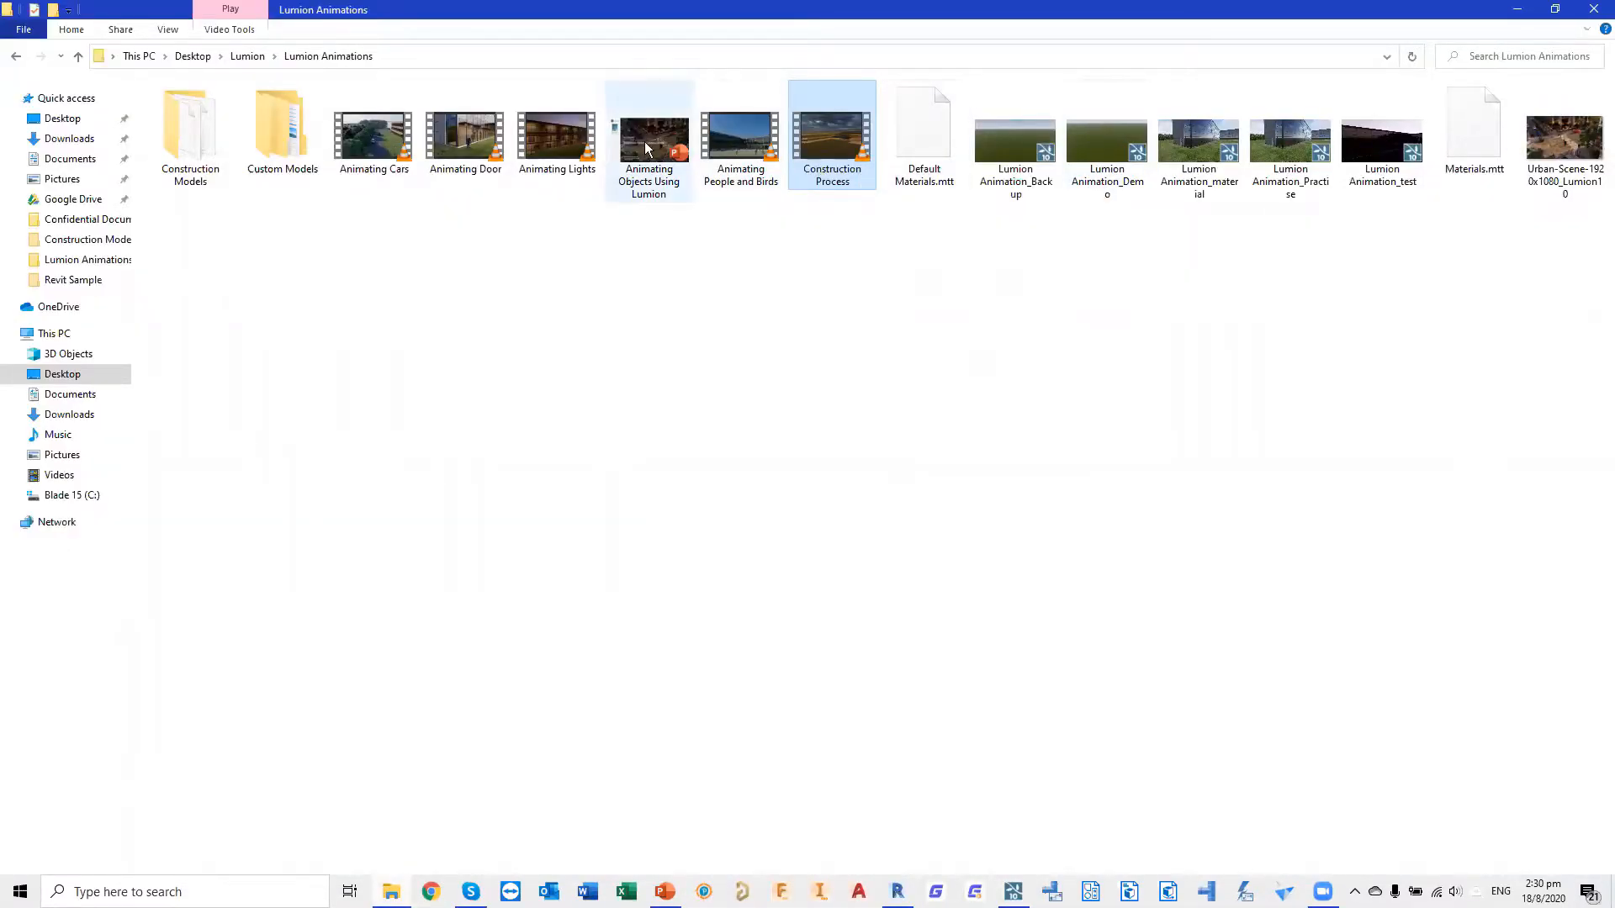
{"action": "left_click", "coordinate": [491, 148]}
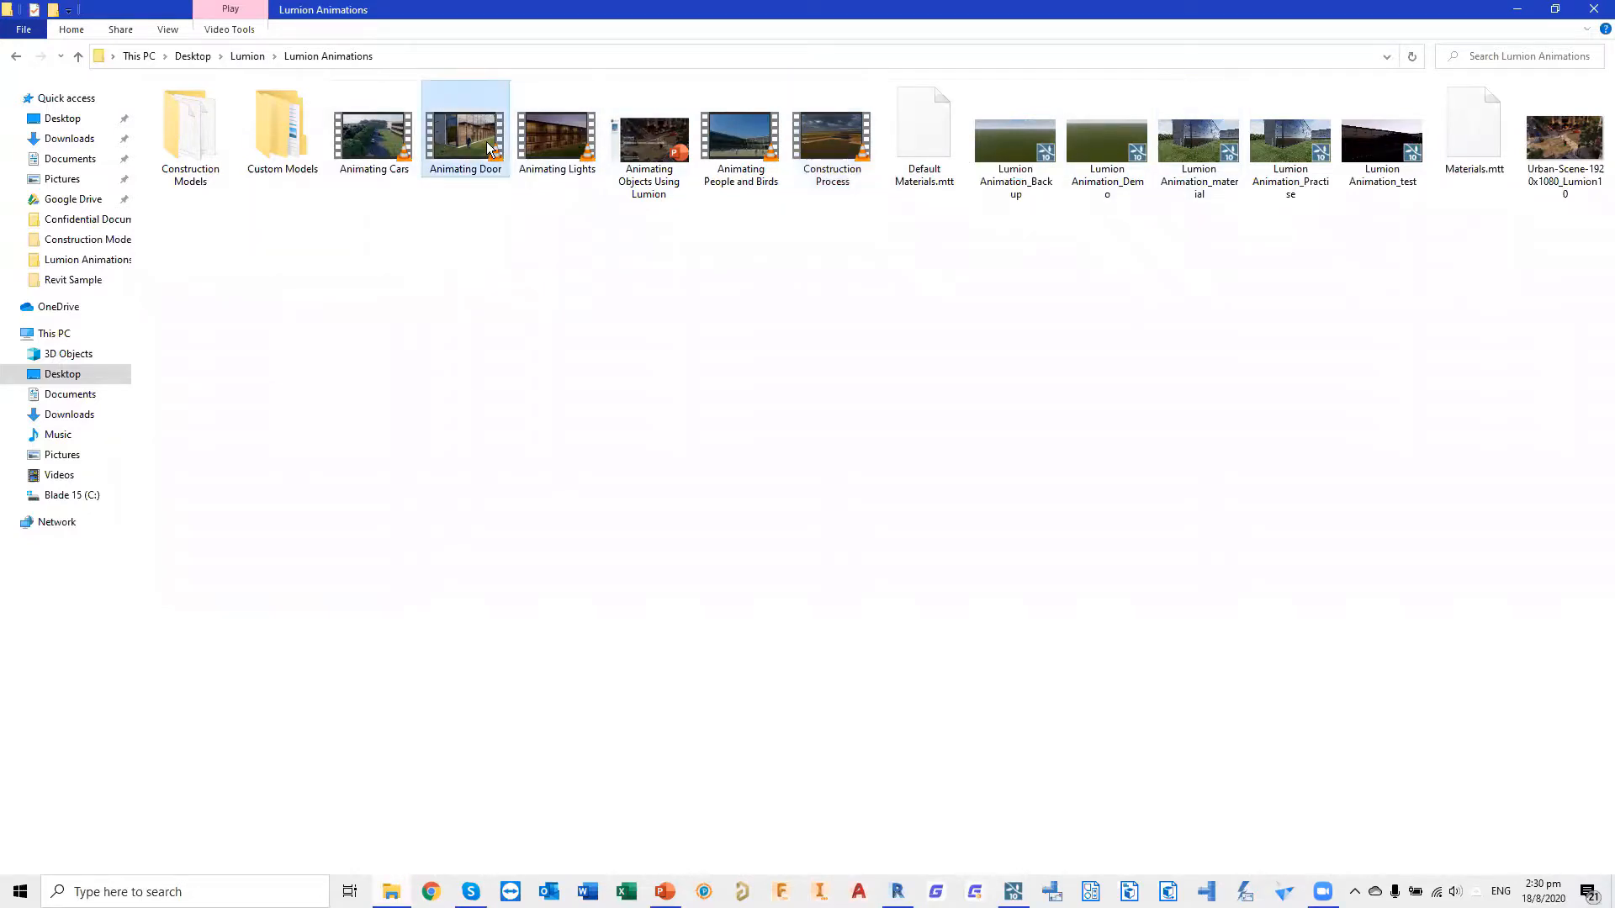
{"action": "key", "text": "Return"}
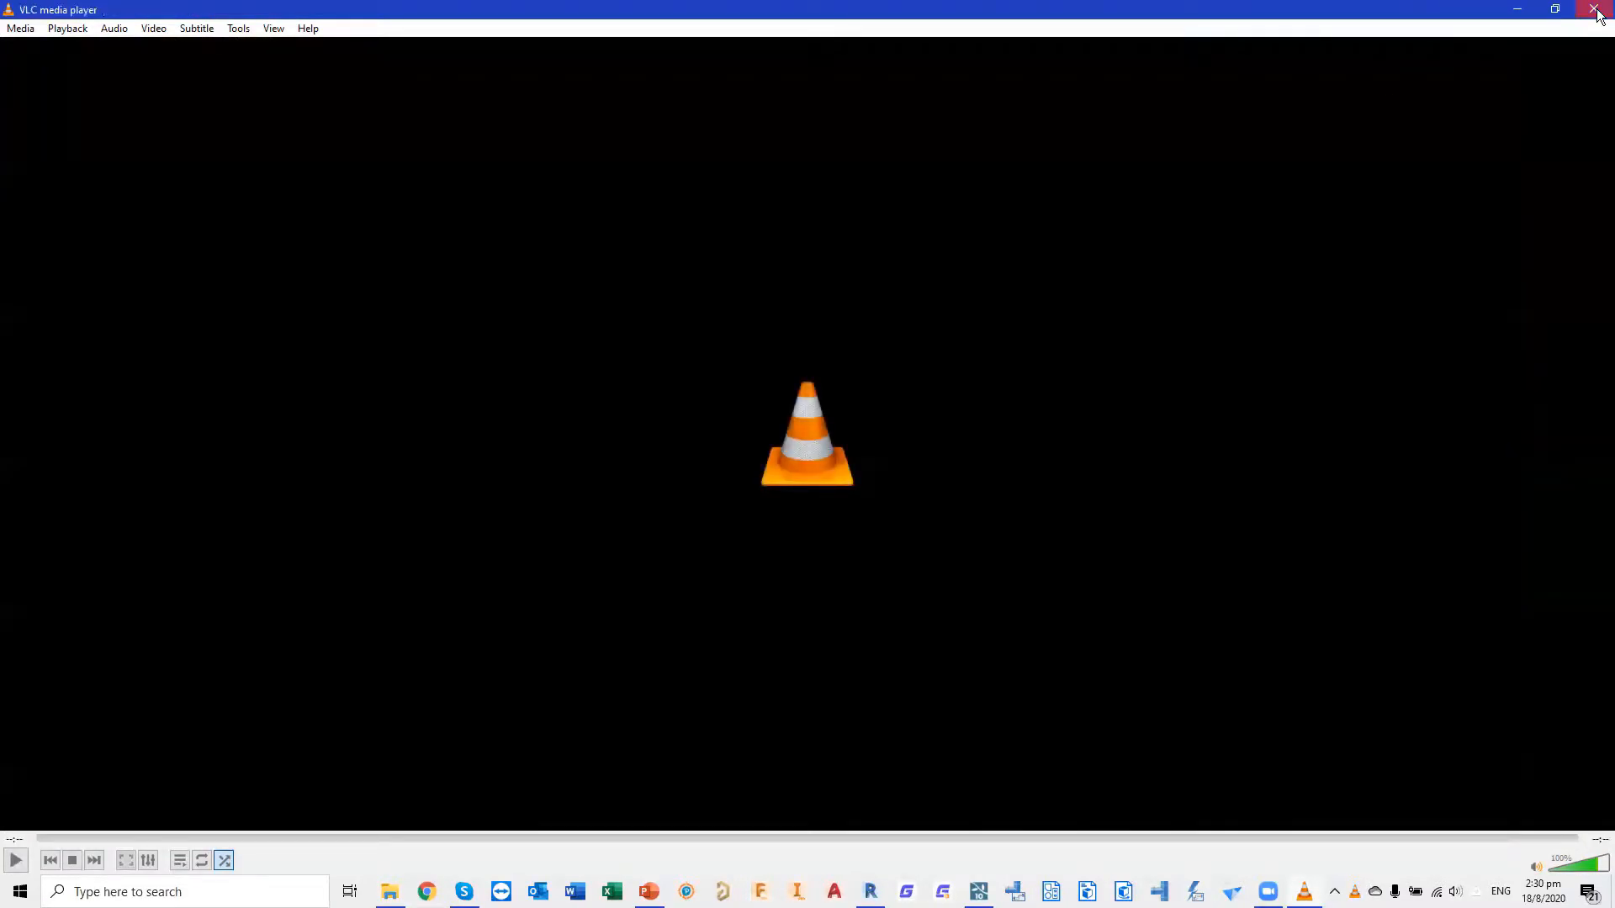
{"action": "left_click", "coordinate": [1593, 9]}
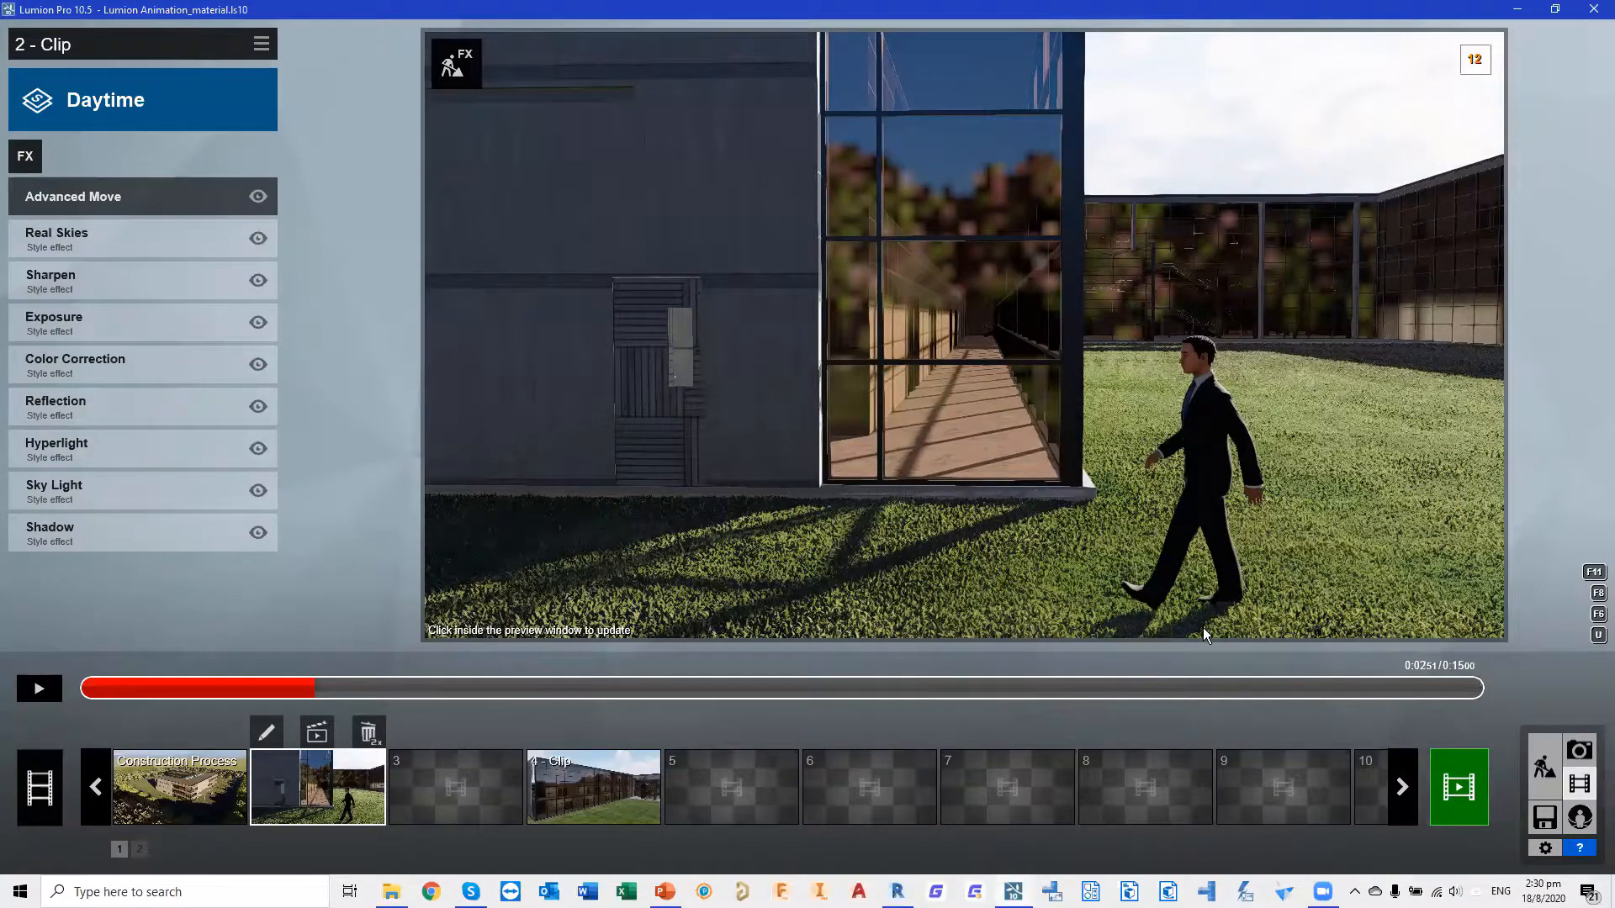
Return to Lumion's Build mode and frame the whole car park in front of the building from above
{"action": "left_click", "coordinate": [1543, 766]}
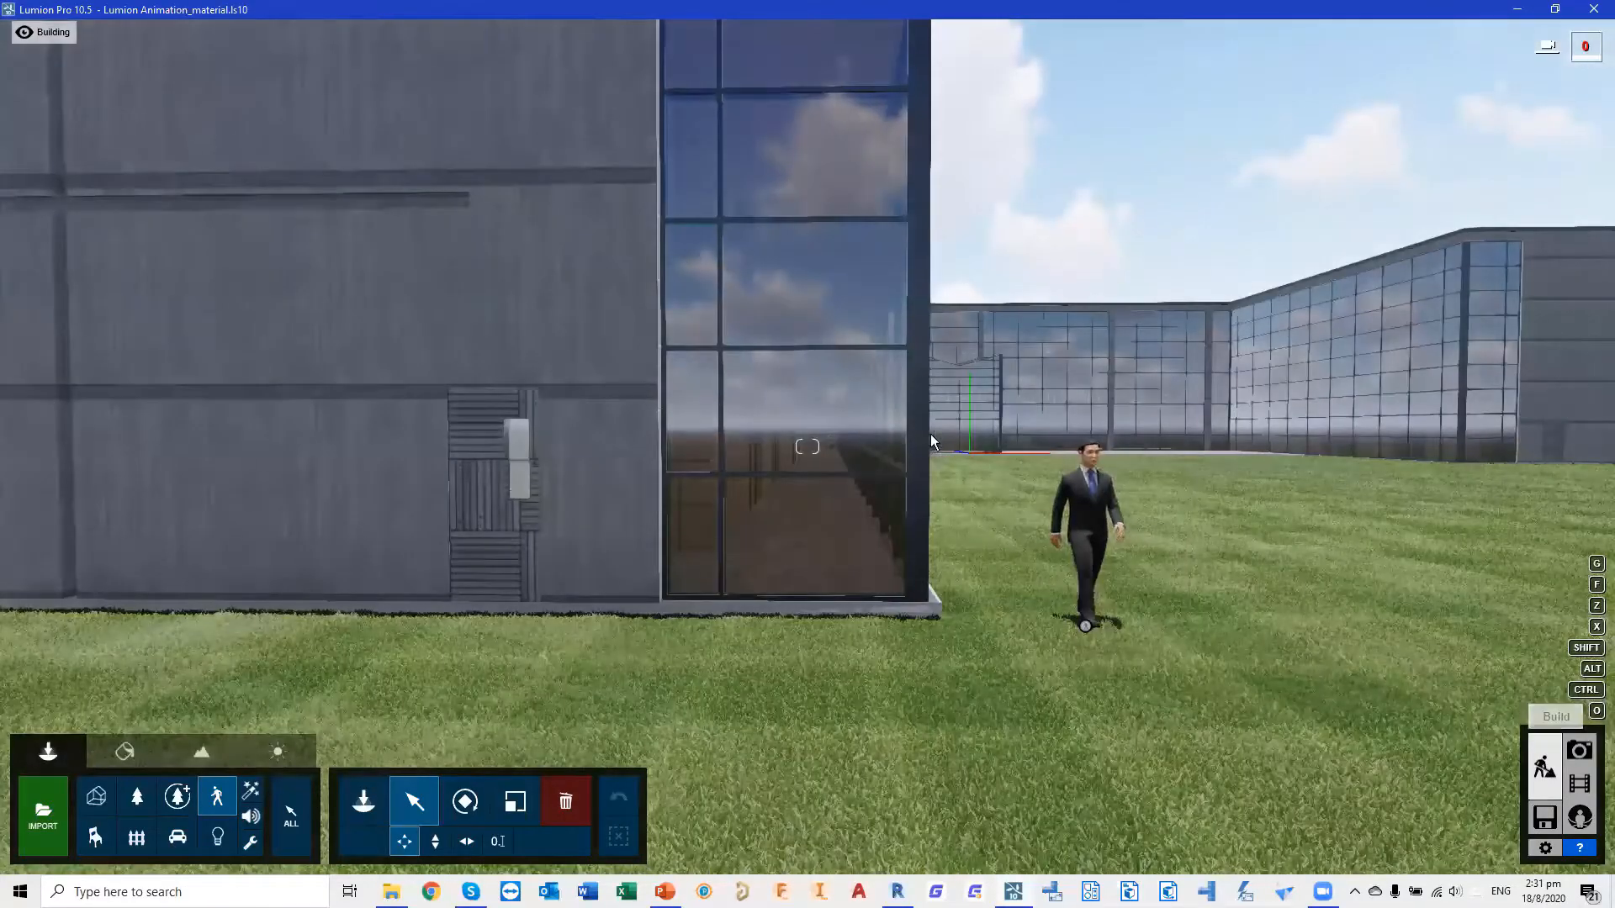
{"action": "right_click_drag", "start_coordinate": [926, 430], "coordinate": [694, 401]}
{"action": "key", "text": "w"}
{"action": "key", "text": "w"}
{"action": "right_click_drag", "start_coordinate": [727, 295], "coordinate": [883, 296]}
{"action": "key", "text": "w"}
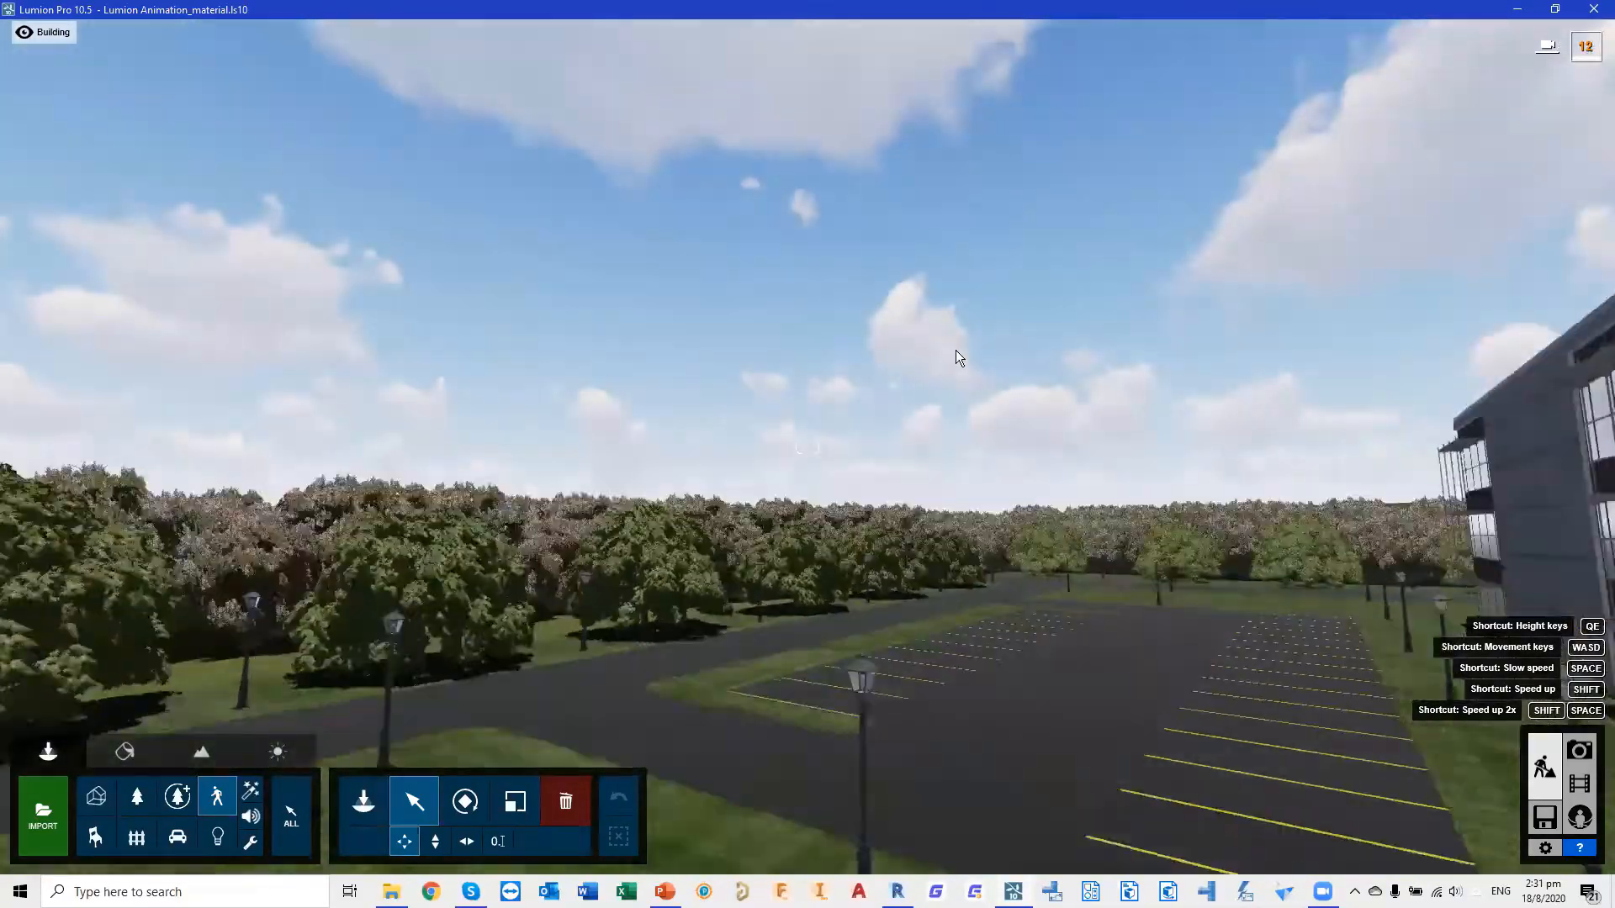
{"action": "right_click_drag", "start_coordinate": [370, 290], "coordinate": [715, 370]}
{"action": "key", "text": "s"}
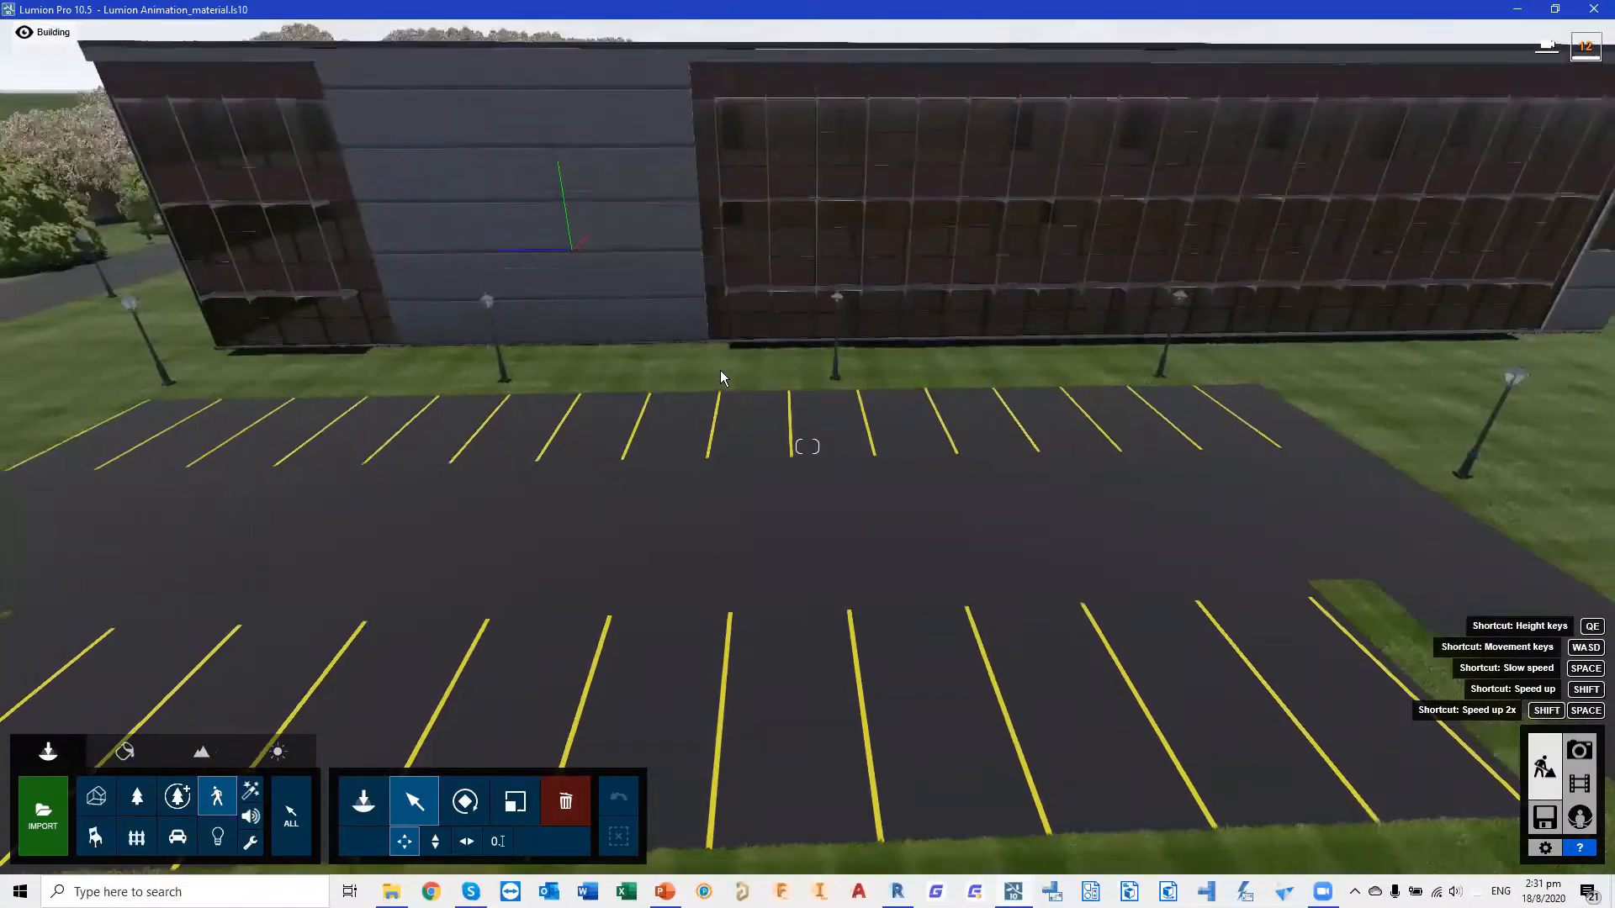
{"action": "key", "text": "s"}
{"action": "right_click_drag", "start_coordinate": [715, 369], "coordinate": [683, 414]}
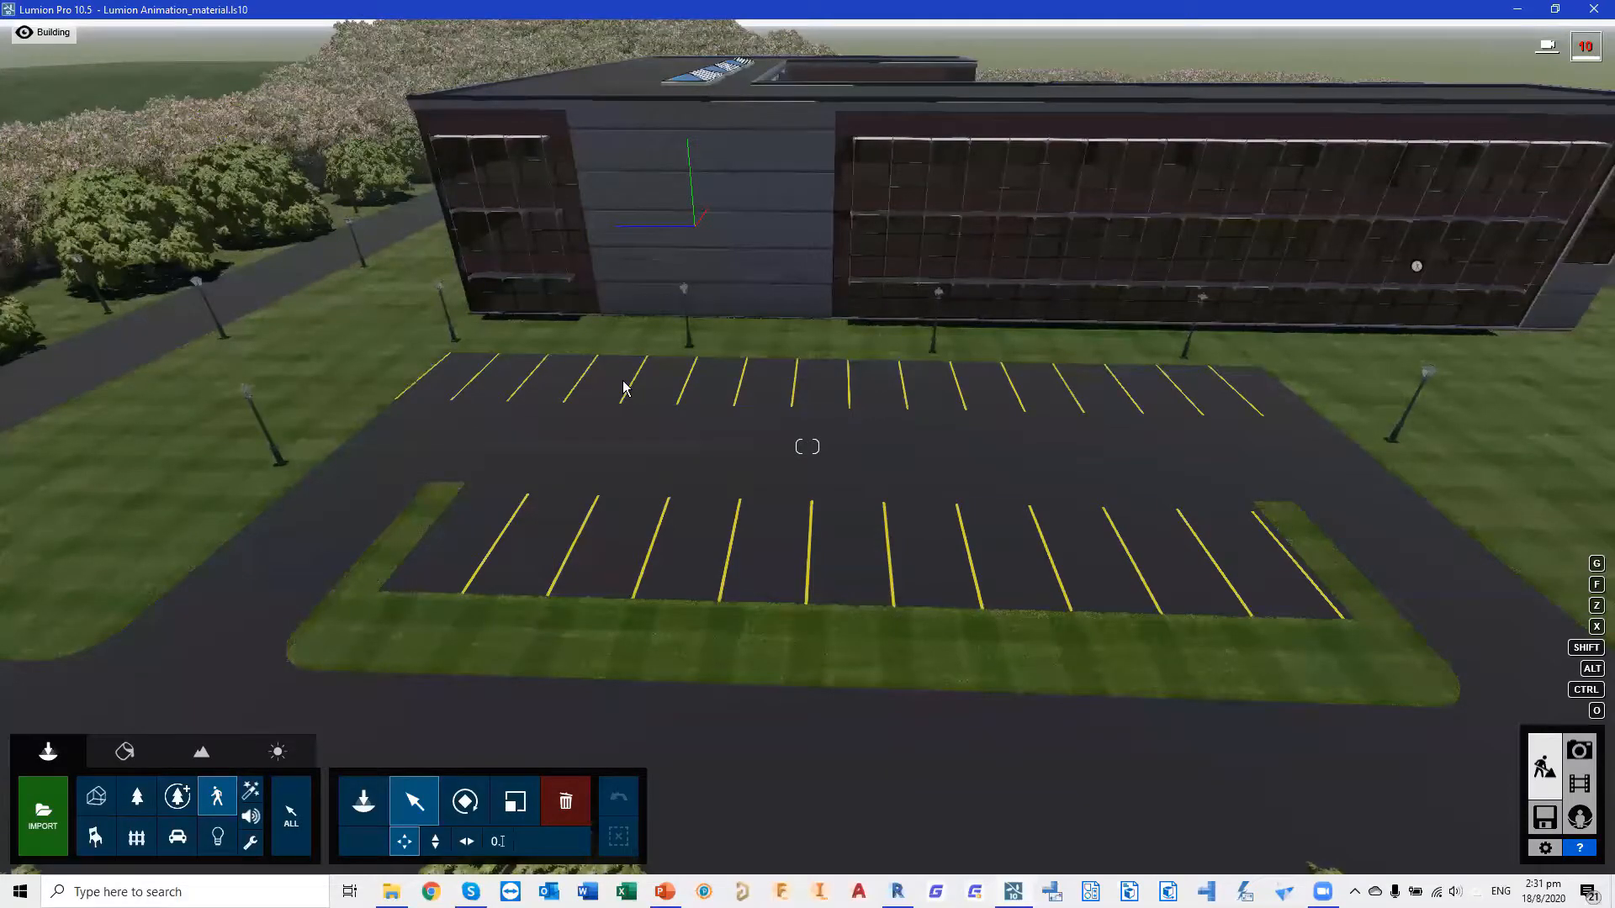
Lay out a line of eight cars from the Transport library along the parking row nearest the building
{"action": "left_click", "coordinate": [179, 839]}
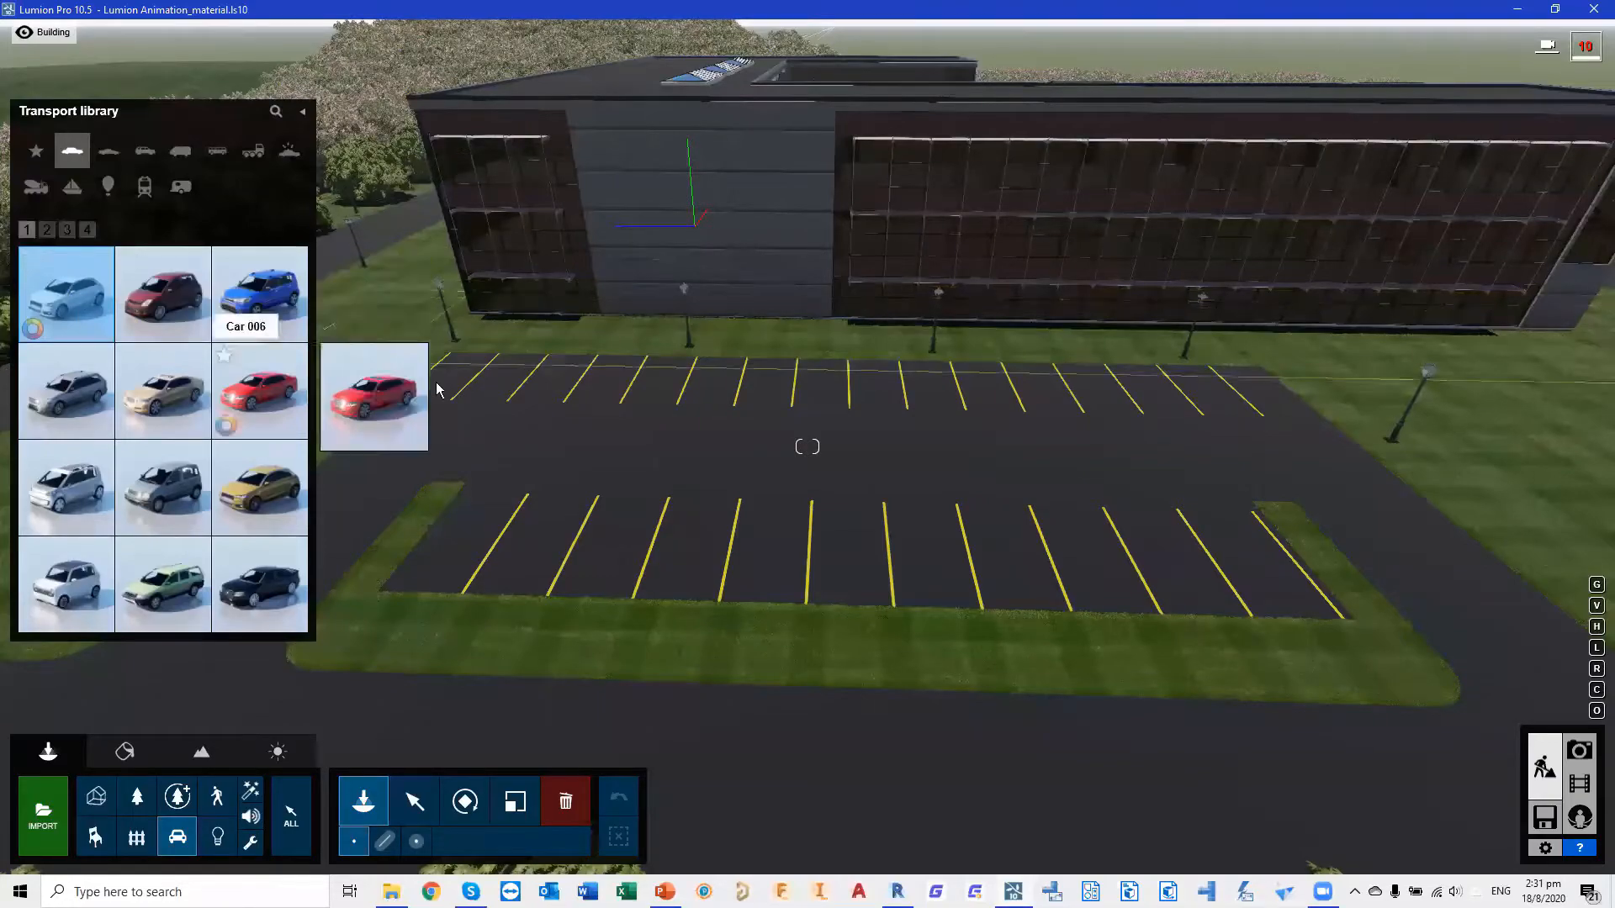
{"action": "left_click", "coordinate": [386, 841]}
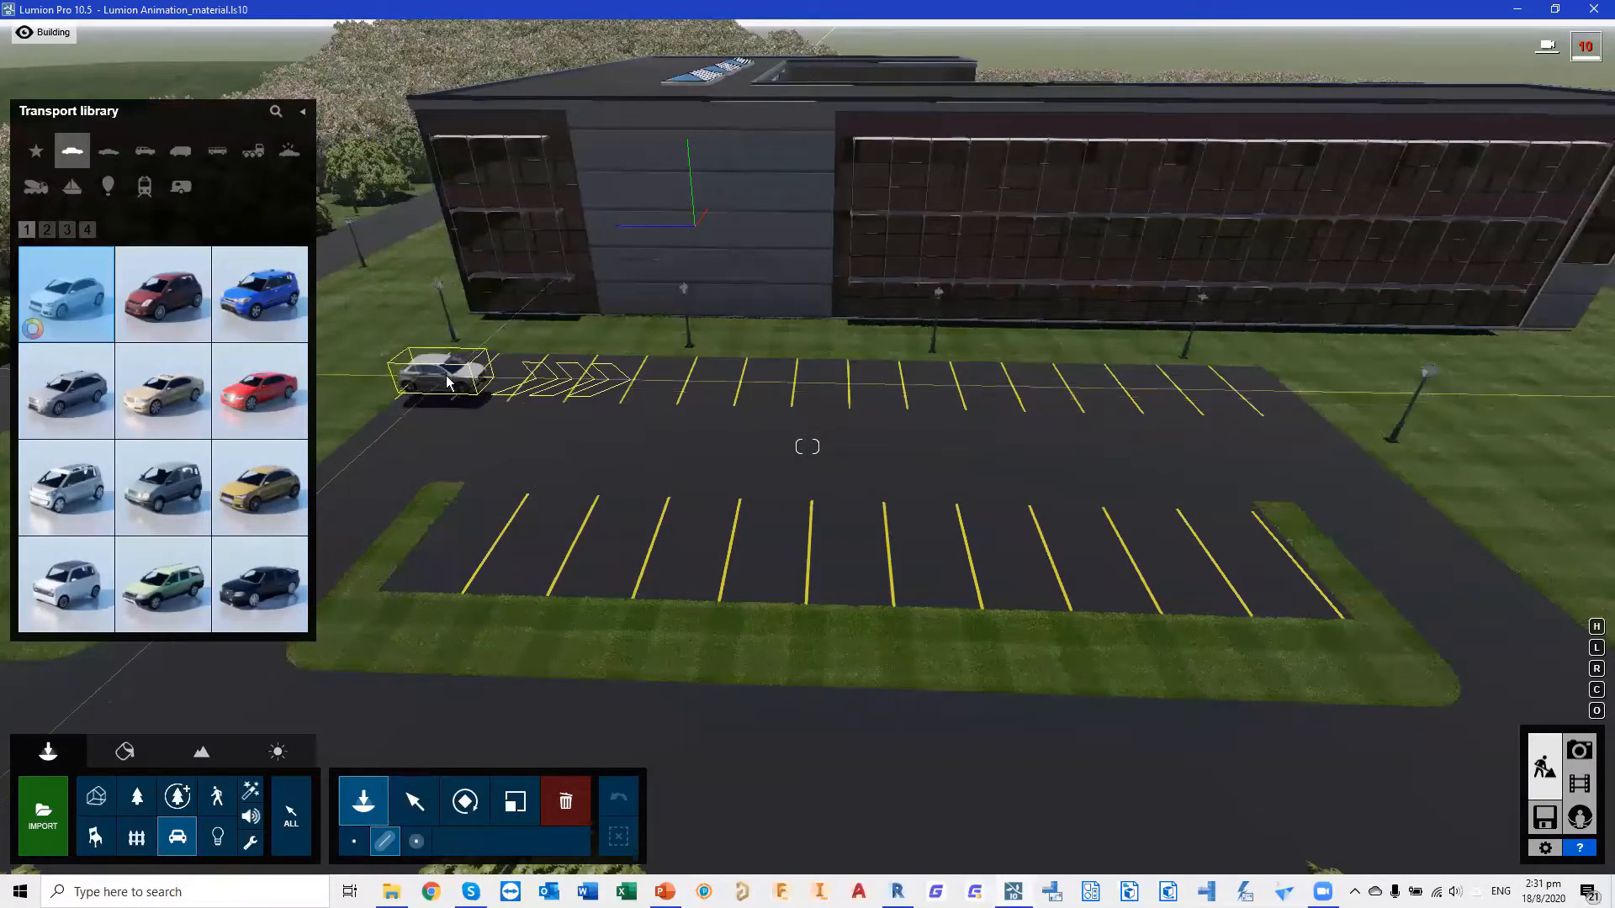
{"action": "key", "text": "r"}
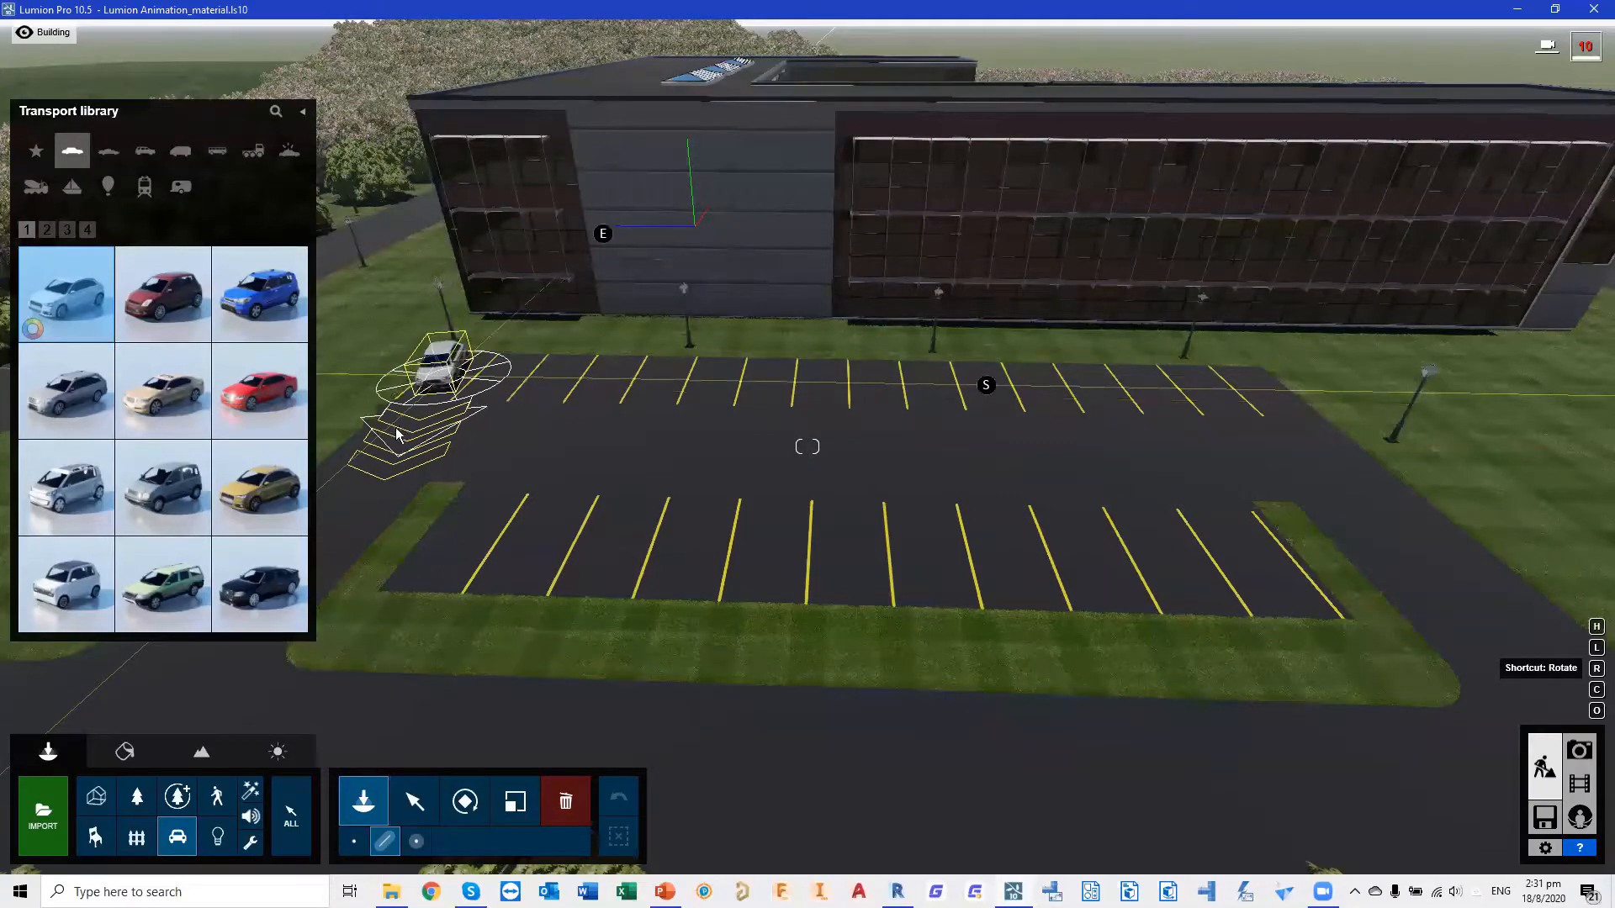
{"action": "left_click", "coordinate": [475, 386]}
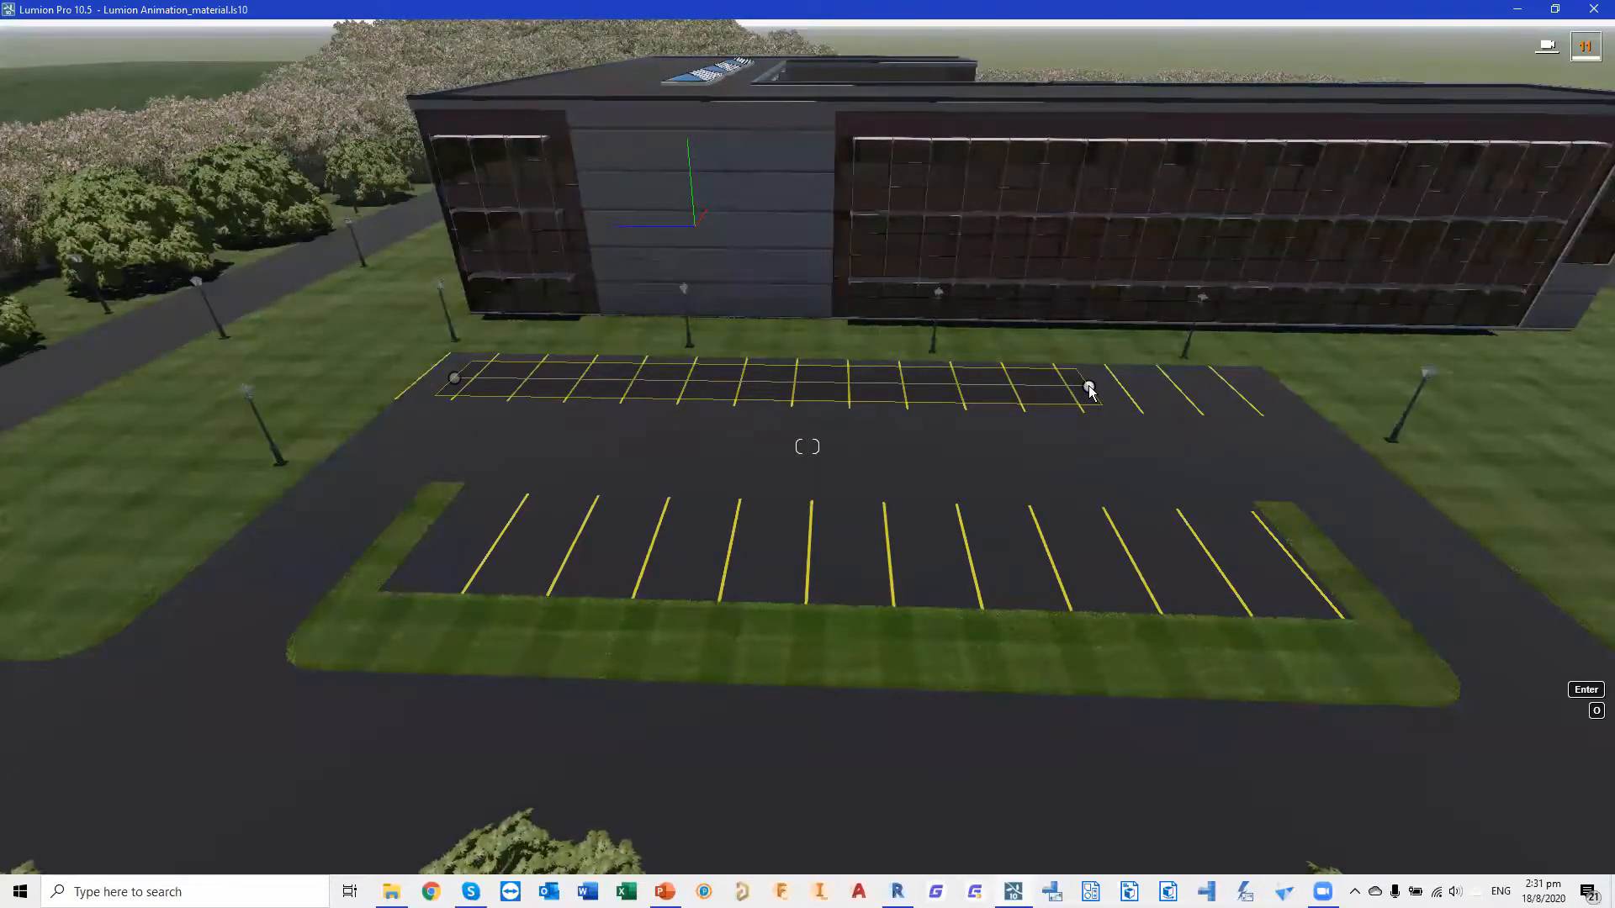
{"action": "left_click", "coordinate": [1090, 388]}
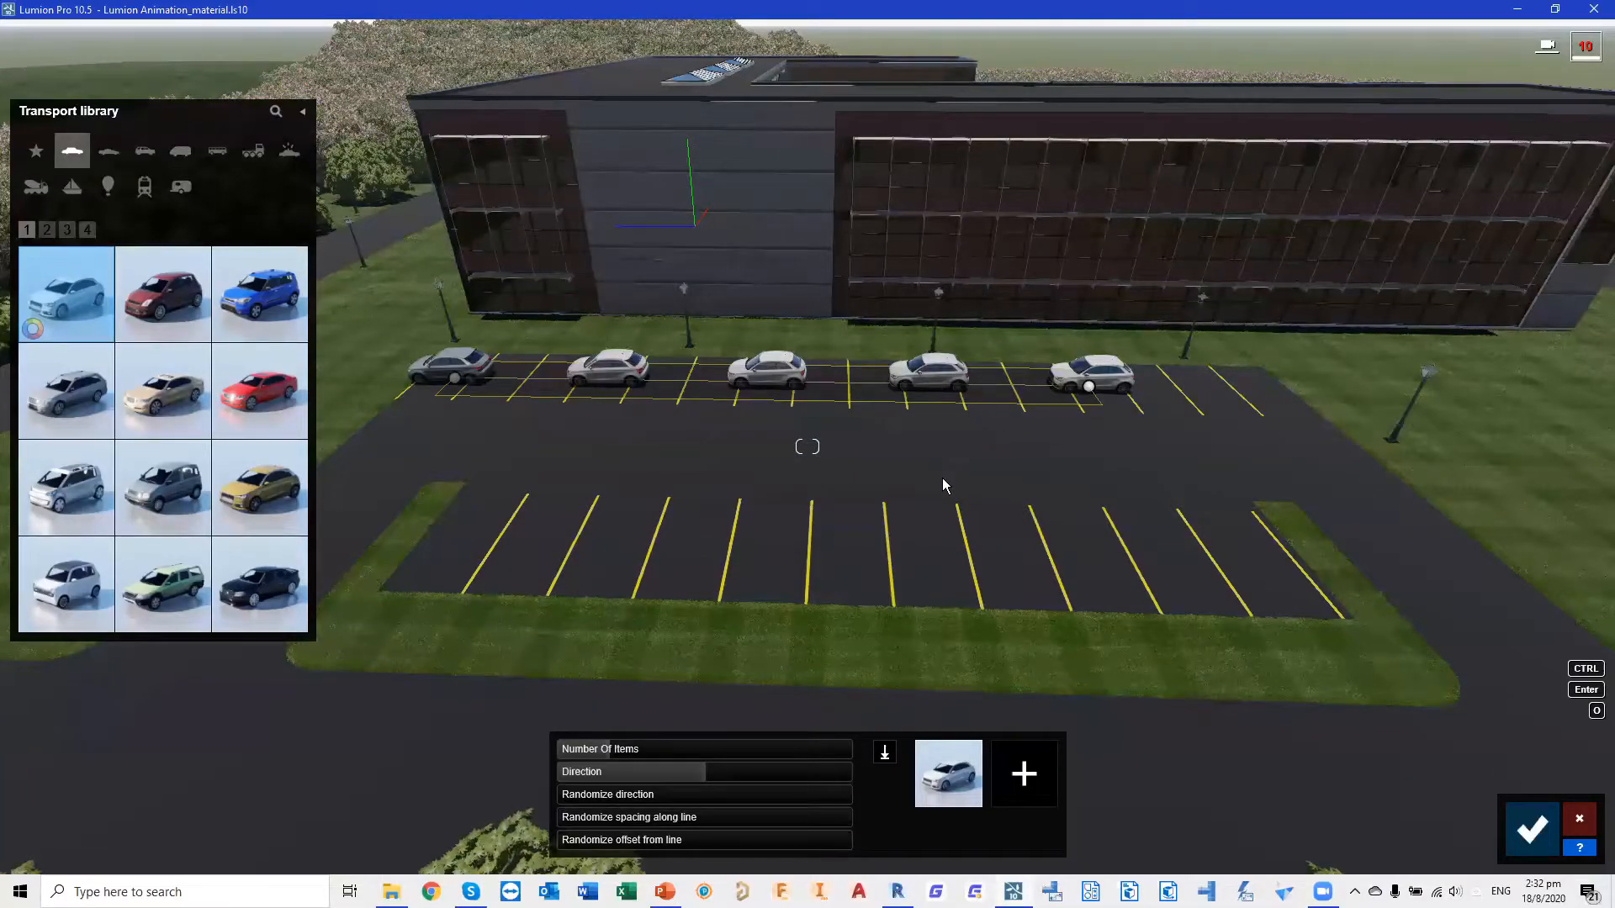
{"action": "left_click_drag", "start_coordinate": [624, 751], "coordinate": [627, 751]}
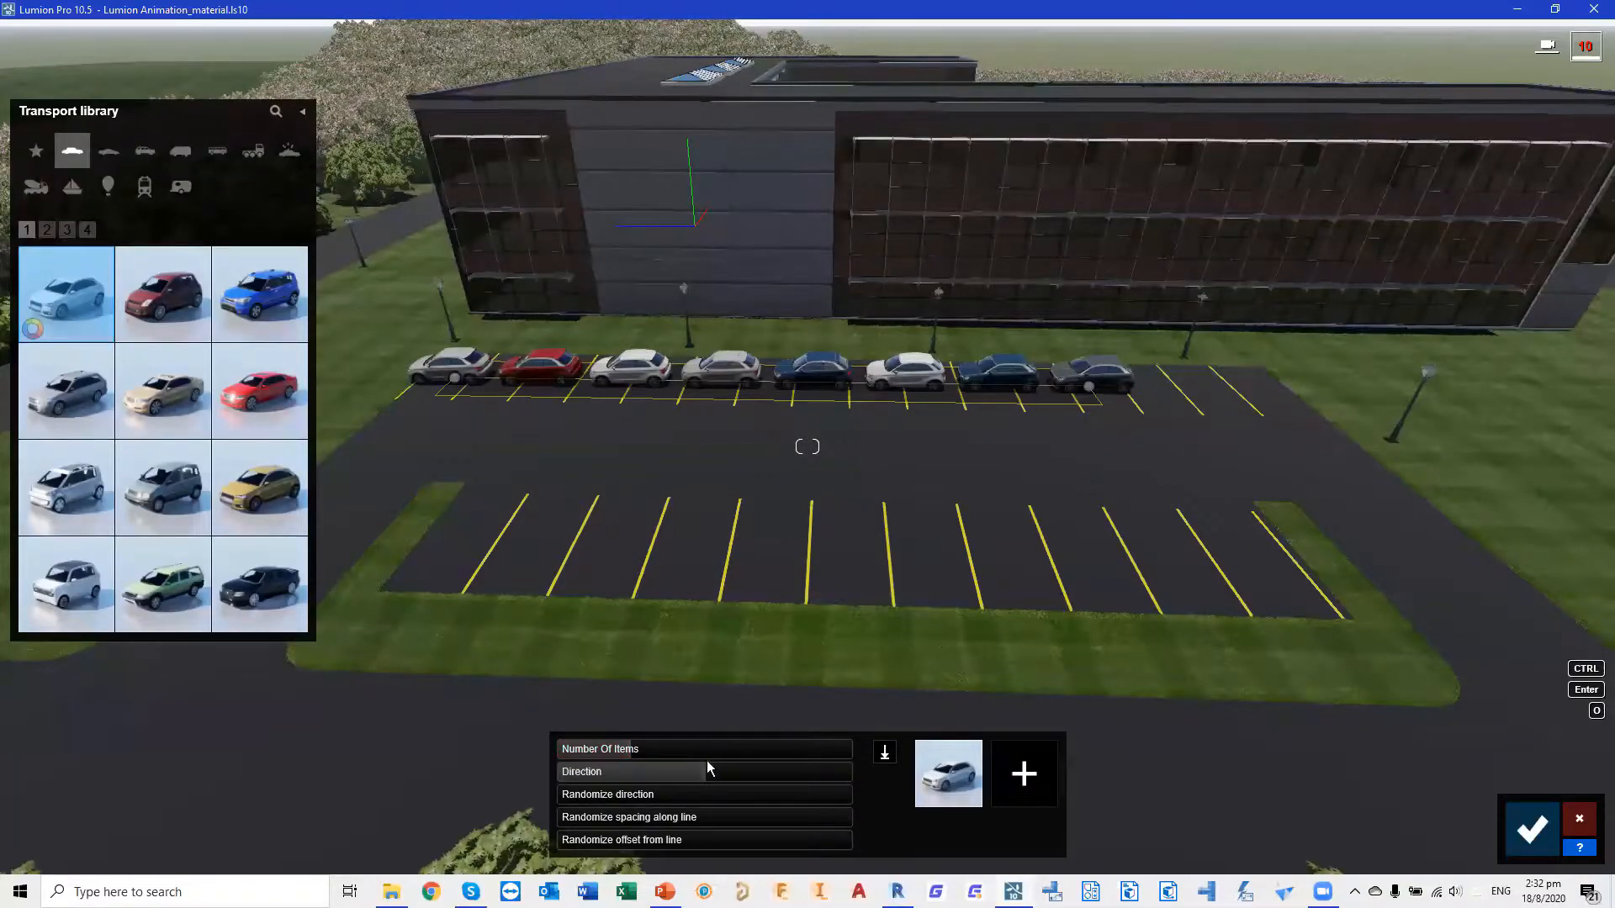
Set the direction of the line of parked cars to 90° and its number of items to 13
{"action": "left_click_drag", "start_coordinate": [738, 774], "coordinate": [745, 775], "text": "shift"}
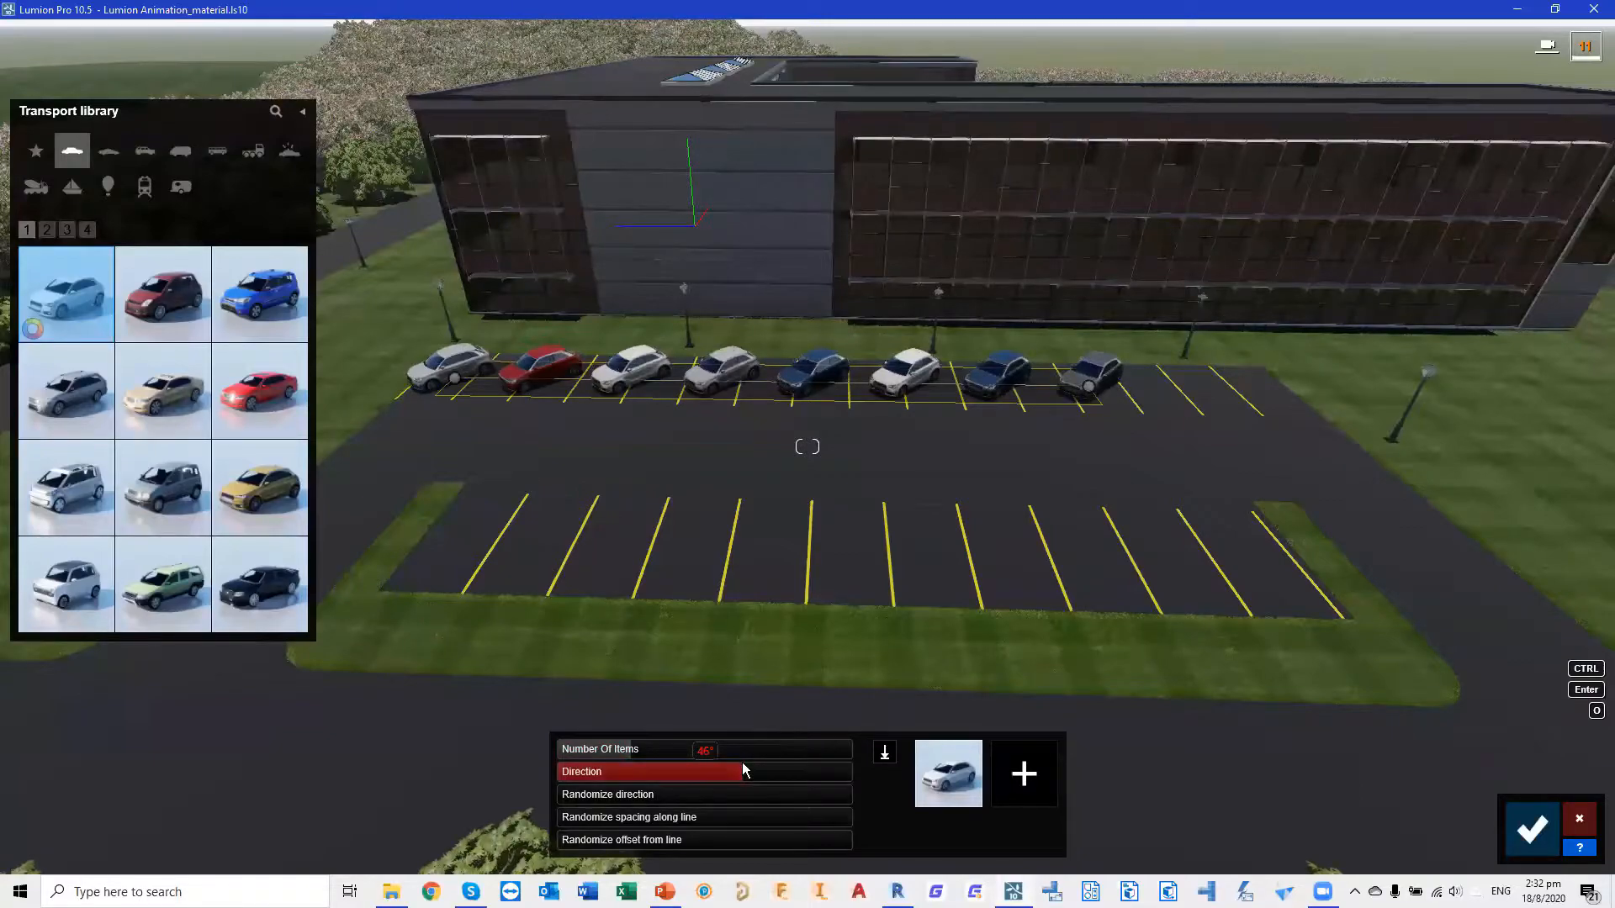
{"action": "key", "text": "BackSpace"}
{"action": "key", "text": "BackSpace"}
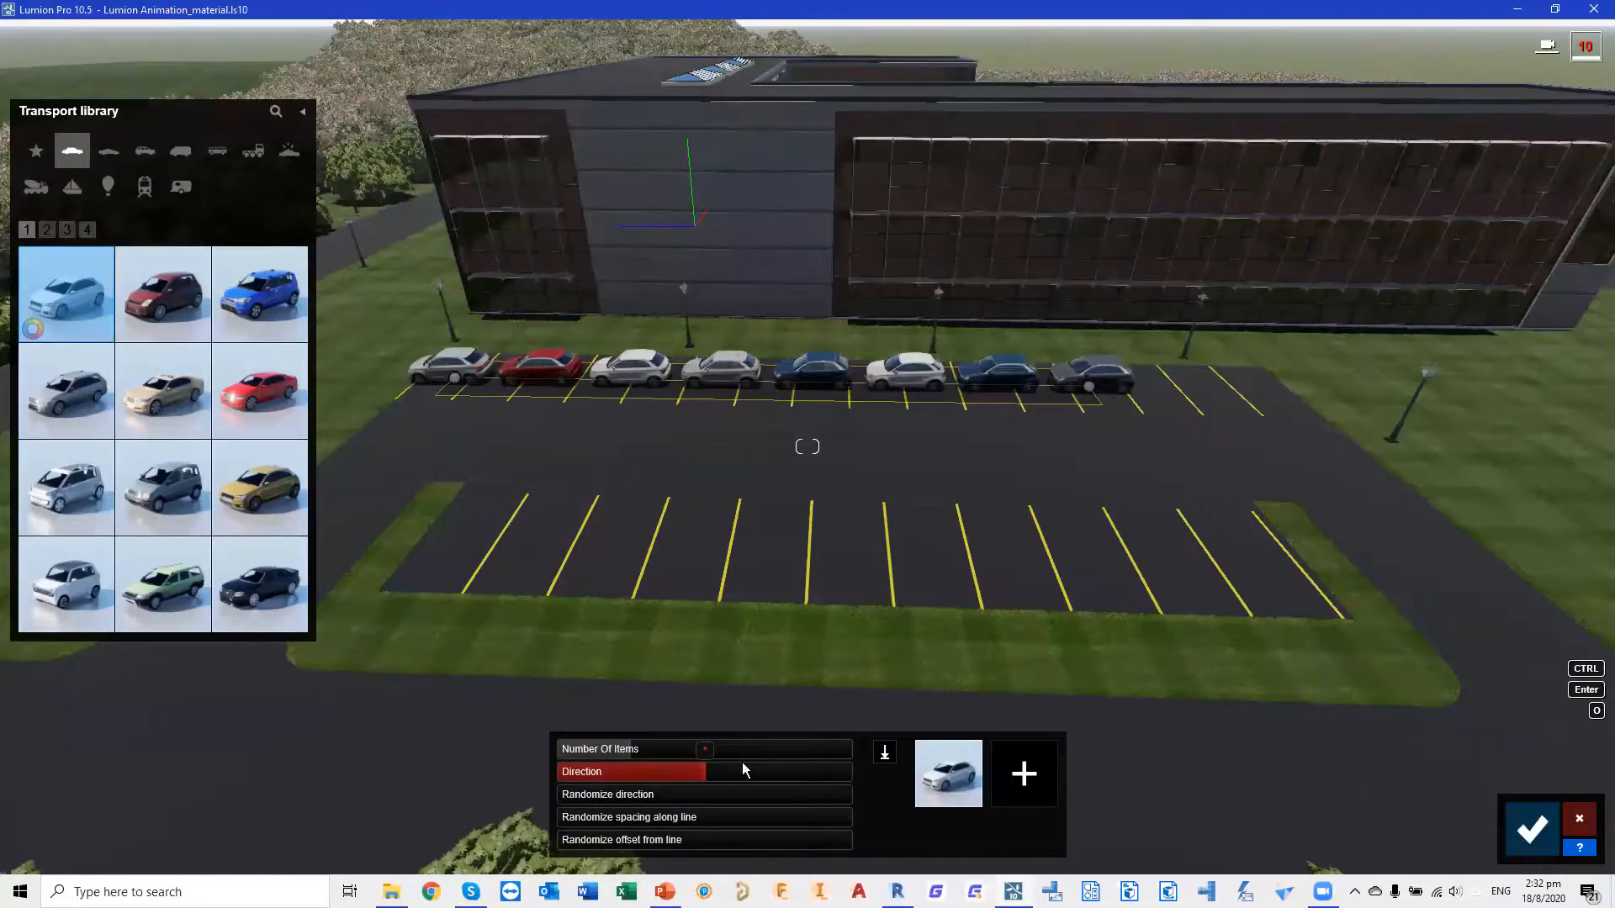
{"action": "type", "text": "90"}
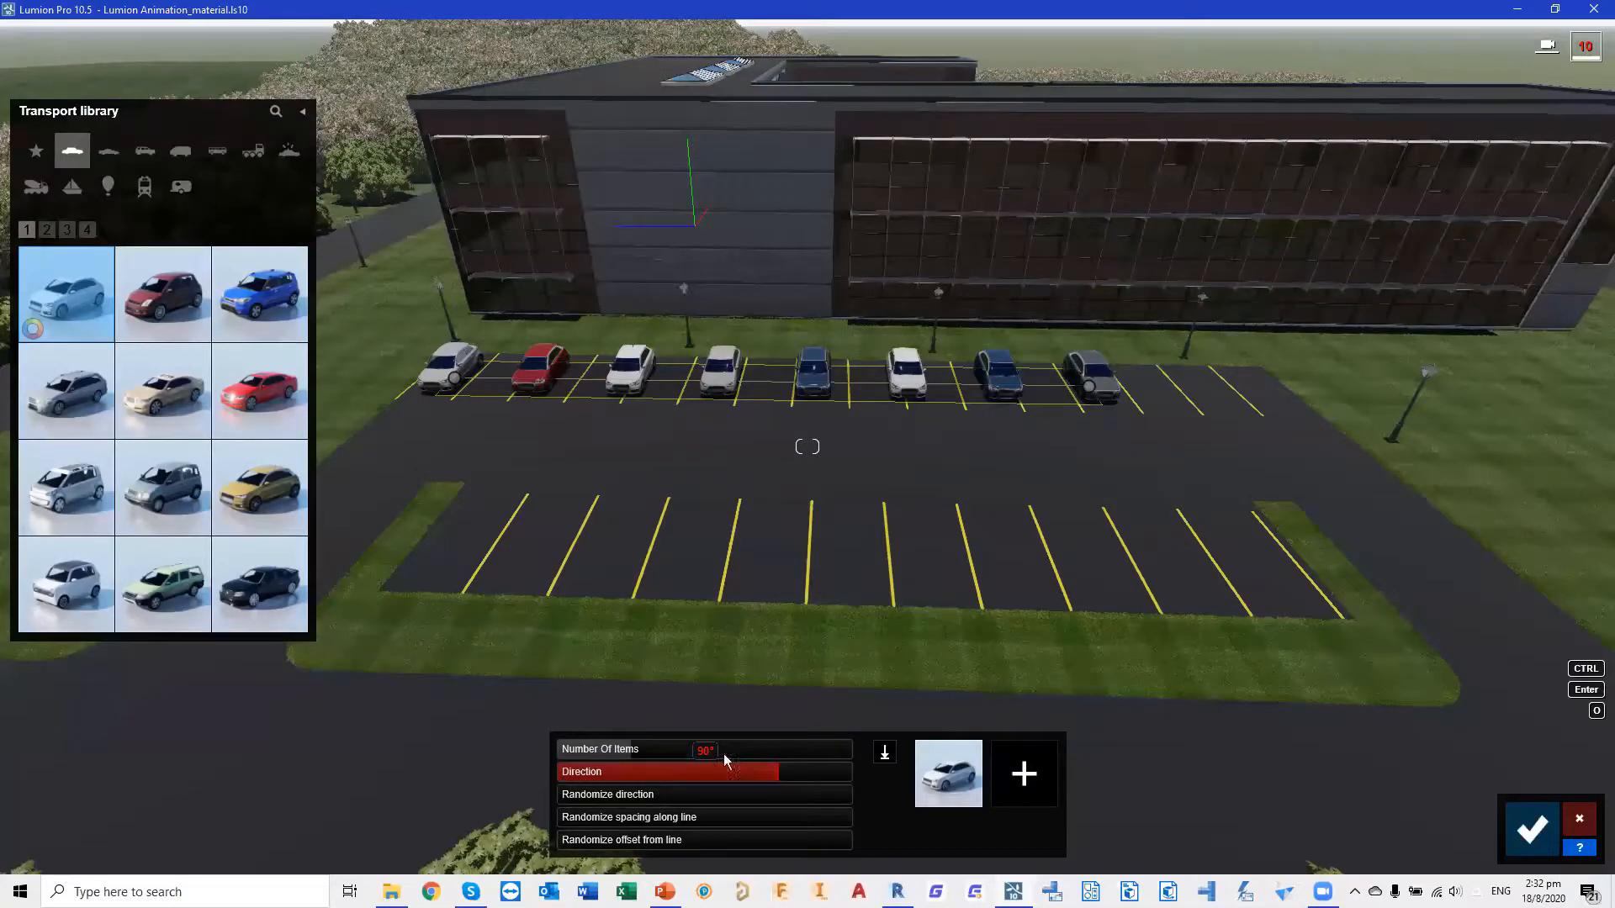
{"action": "key", "text": "Return"}
{"action": "left_click", "coordinate": [654, 748]}
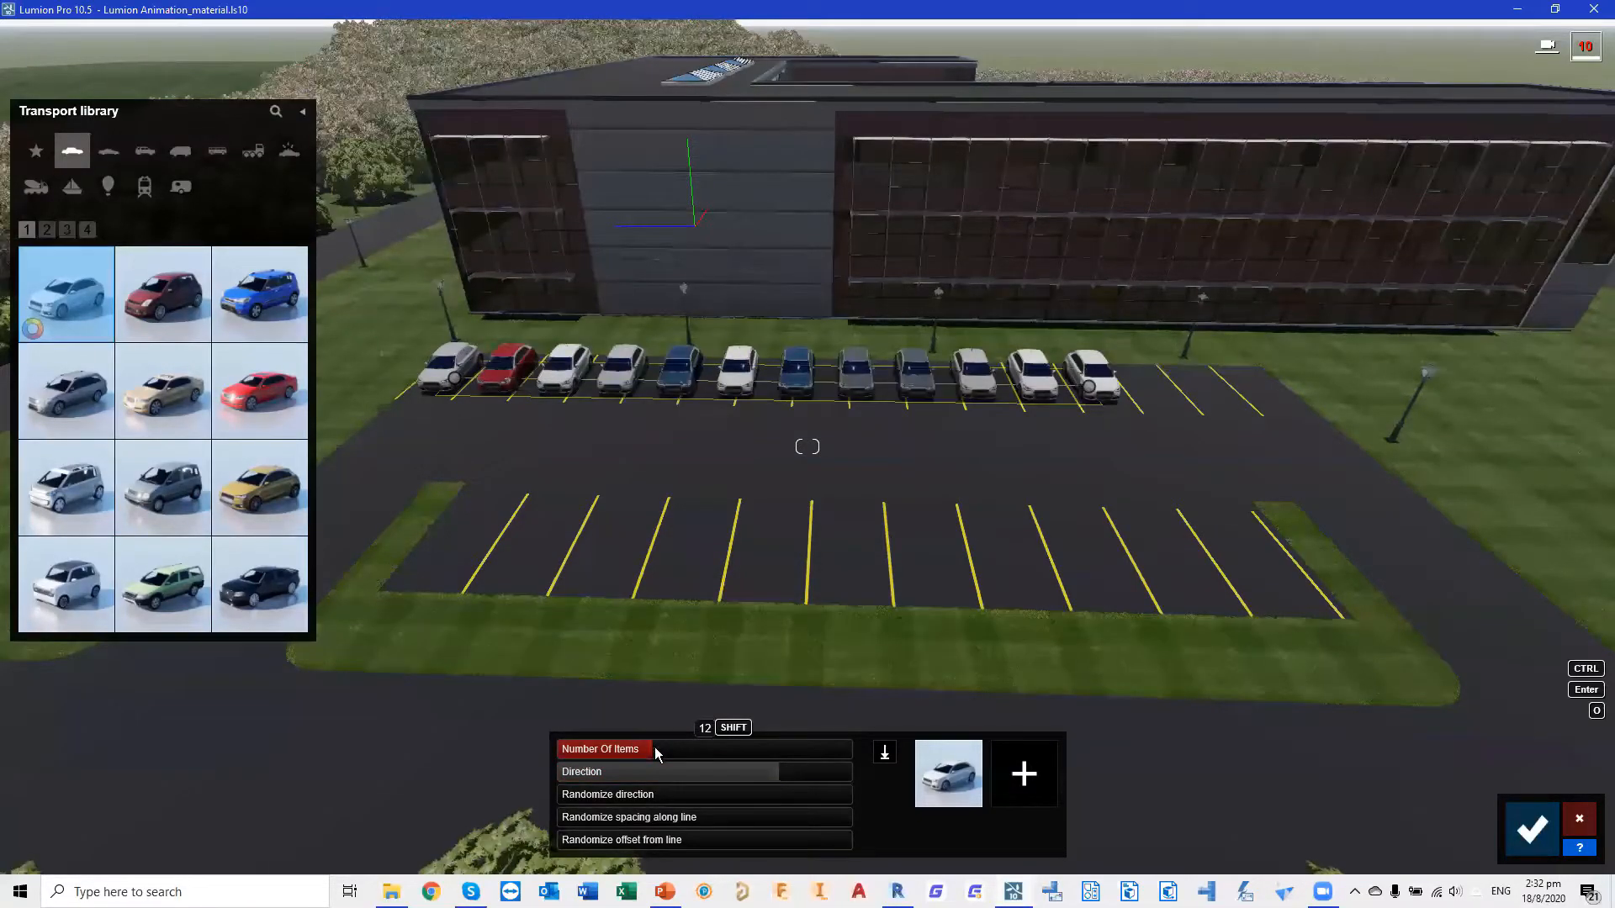
{"action": "left_click", "coordinate": [660, 750]}
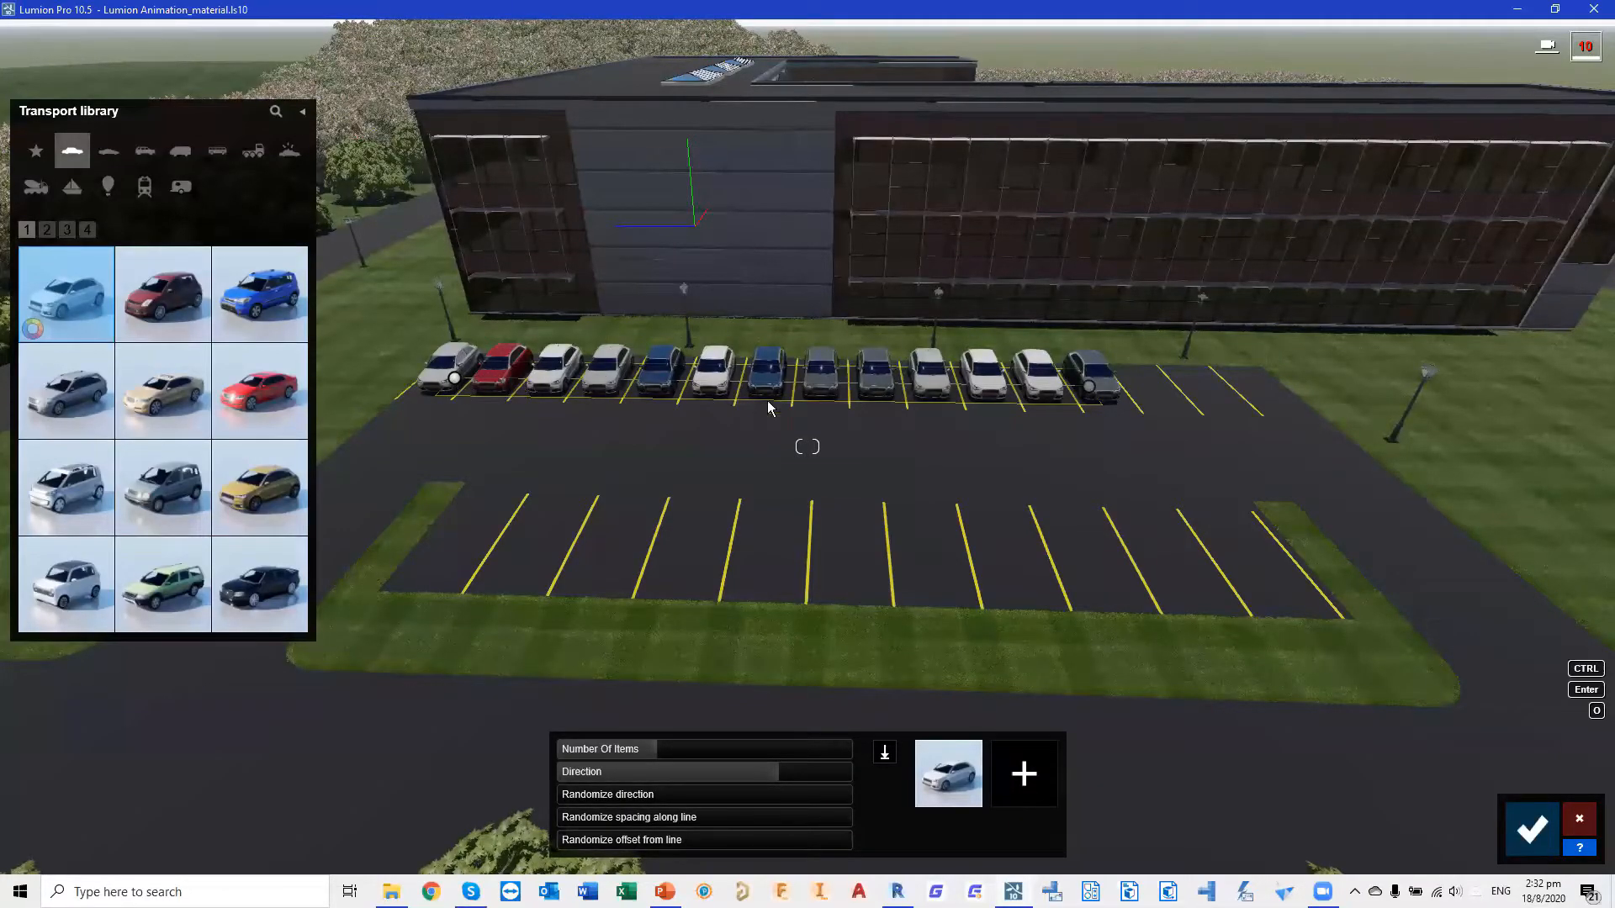
Add the red SportsCar 001 and the black SUV to the vehicle mix of the parked row
{"action": "left_click", "coordinate": [109, 151]}
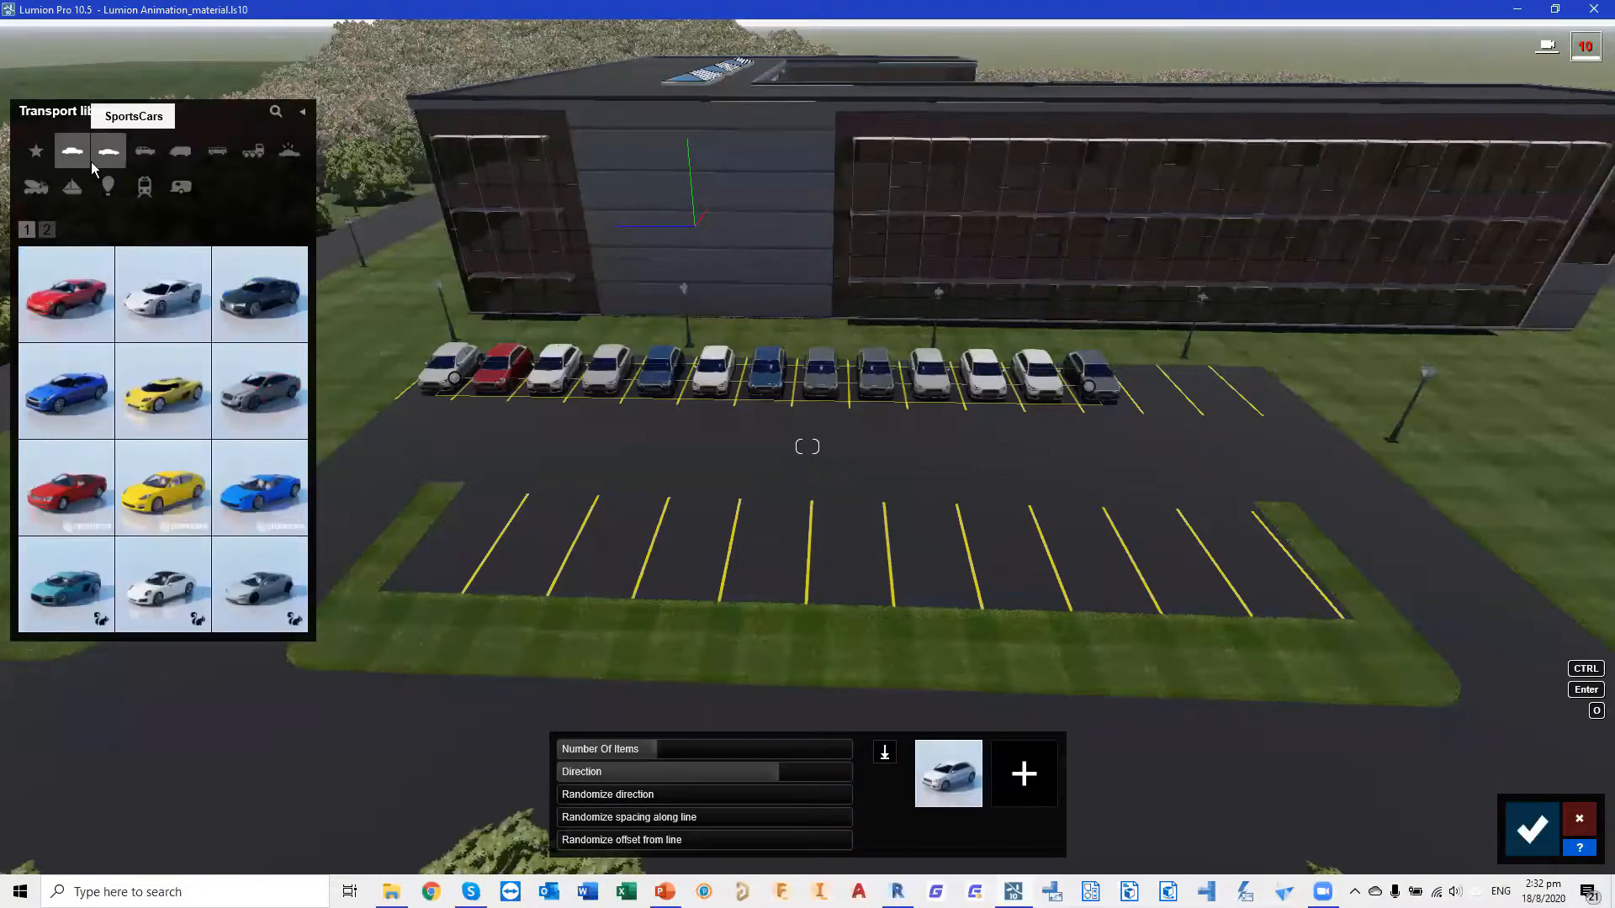
{"action": "left_click", "coordinate": [44, 294]}
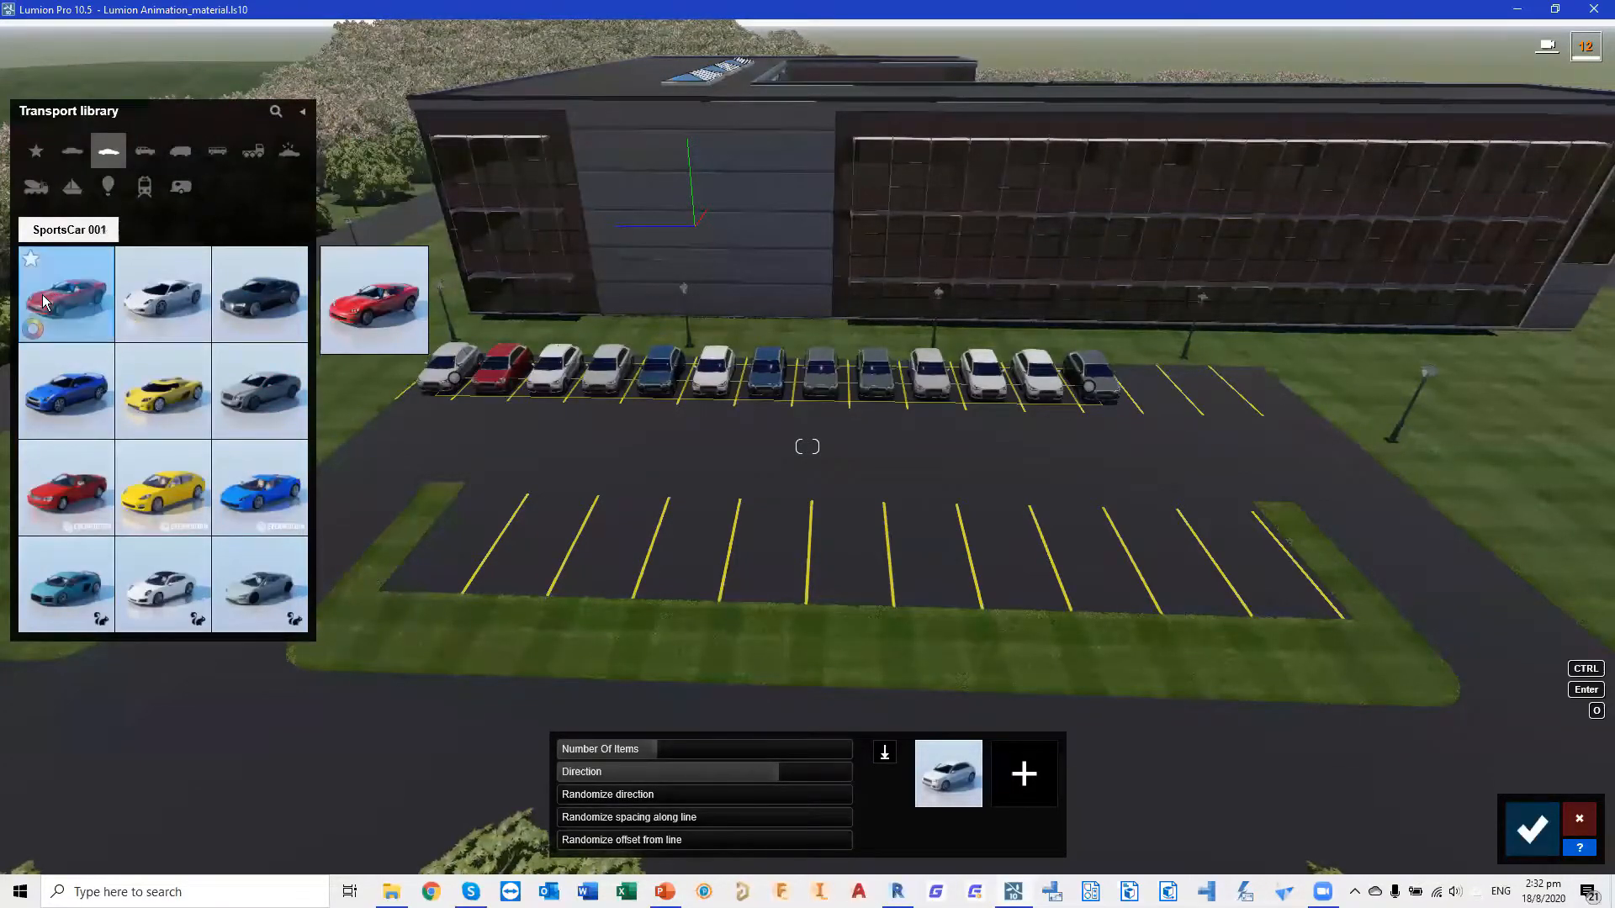
{"action": "left_click", "coordinate": [1023, 775]}
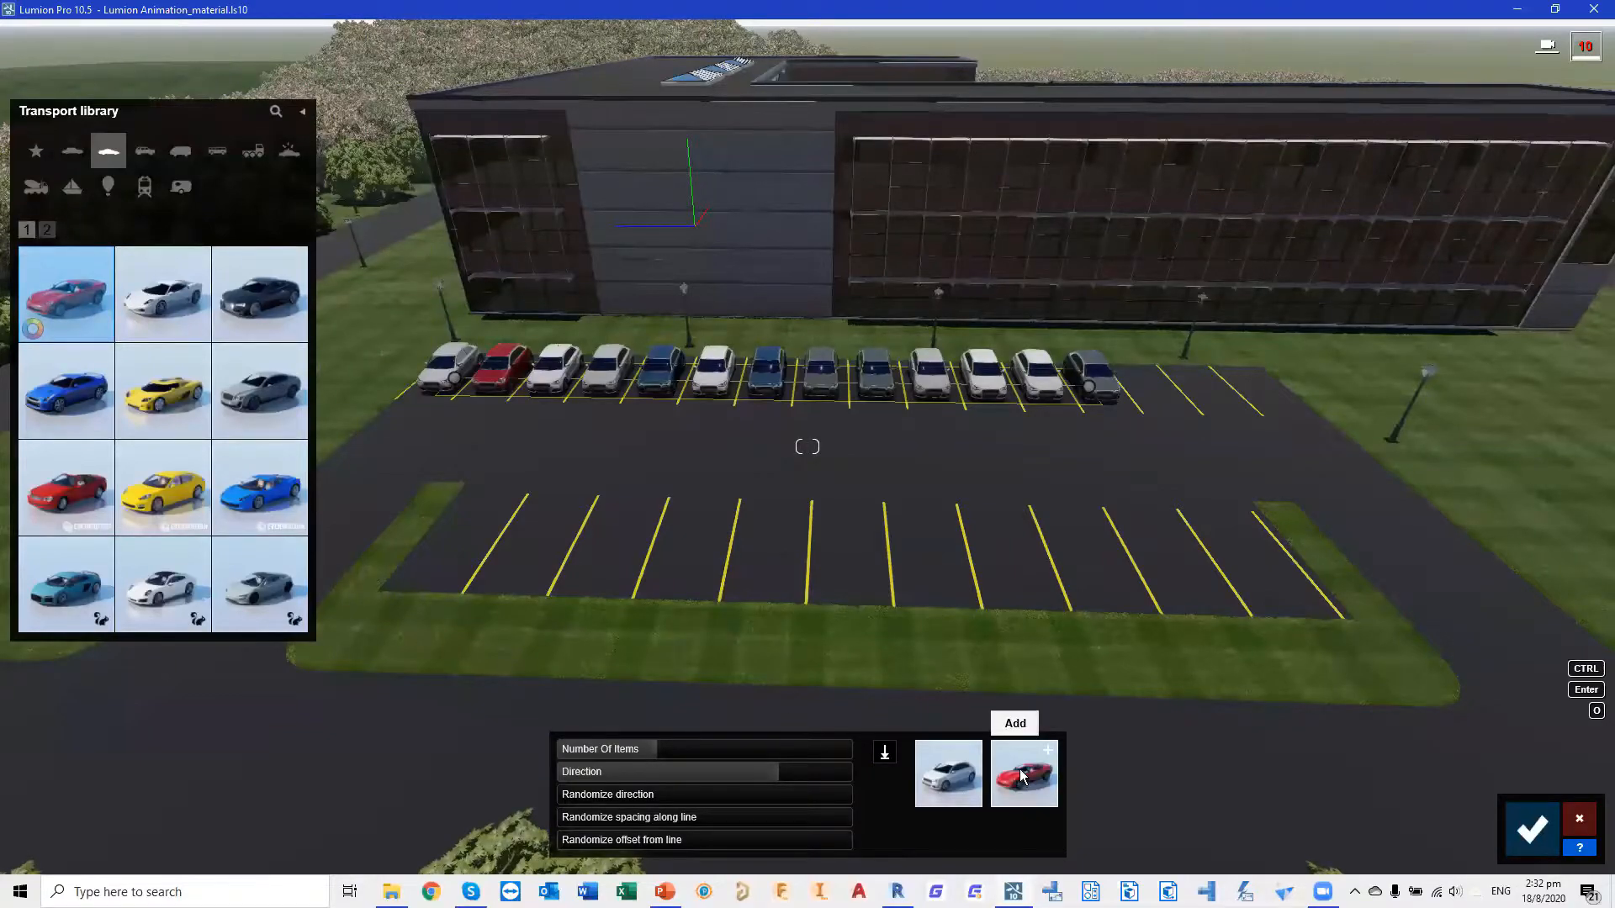
{"action": "left_click", "coordinate": [144, 152]}
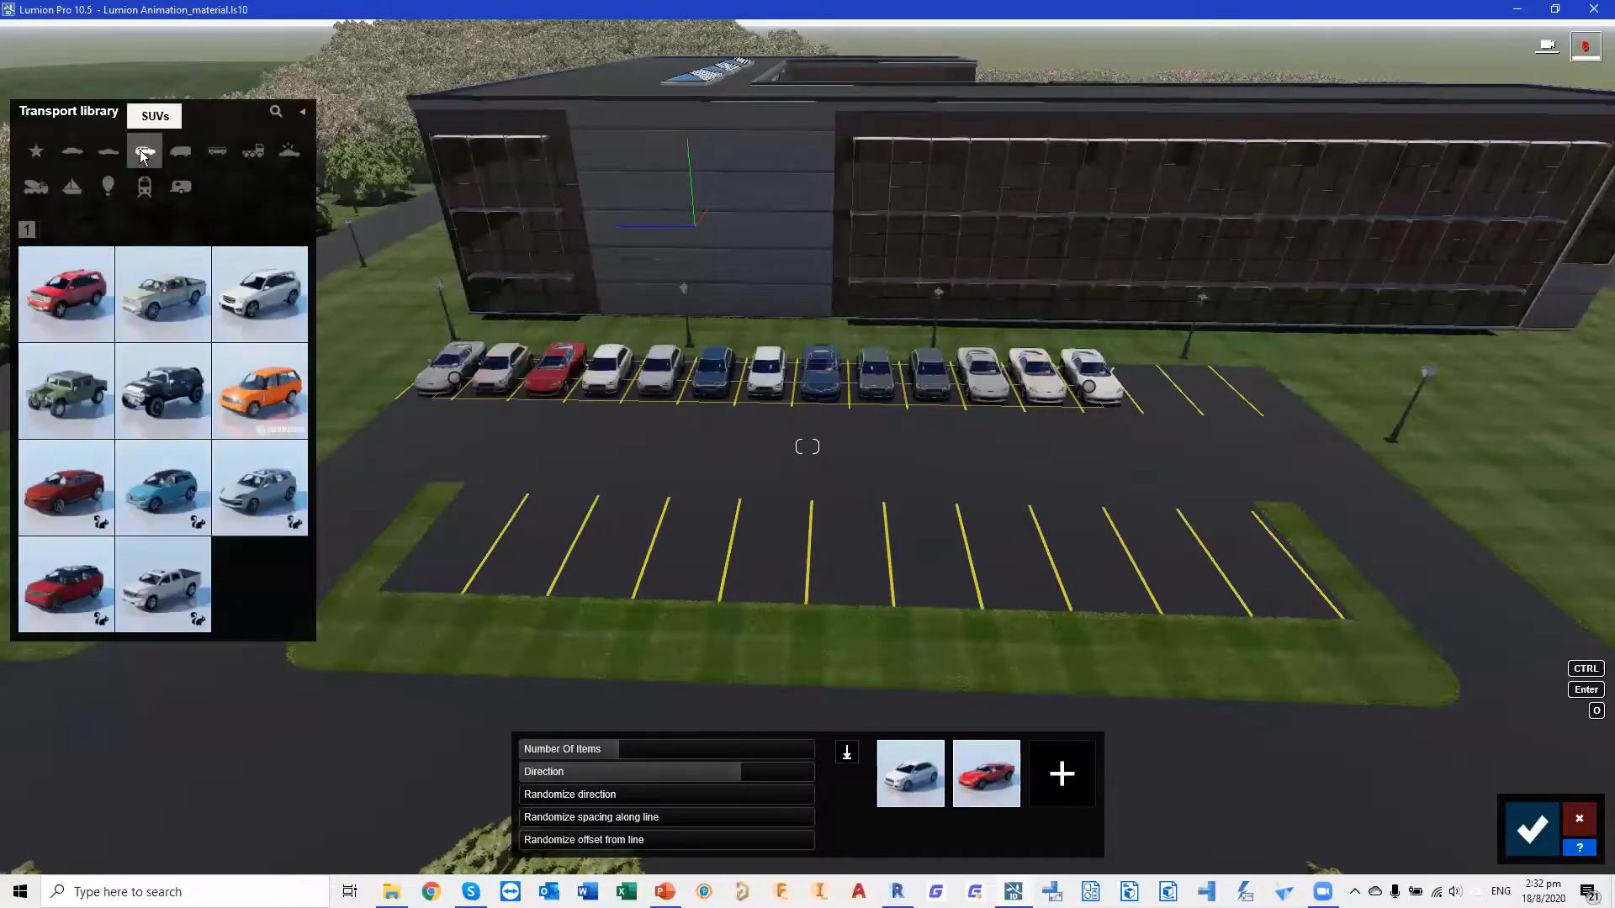
{"action": "left_click", "coordinate": [168, 387]}
{"action": "left_click", "coordinate": [1062, 773]}
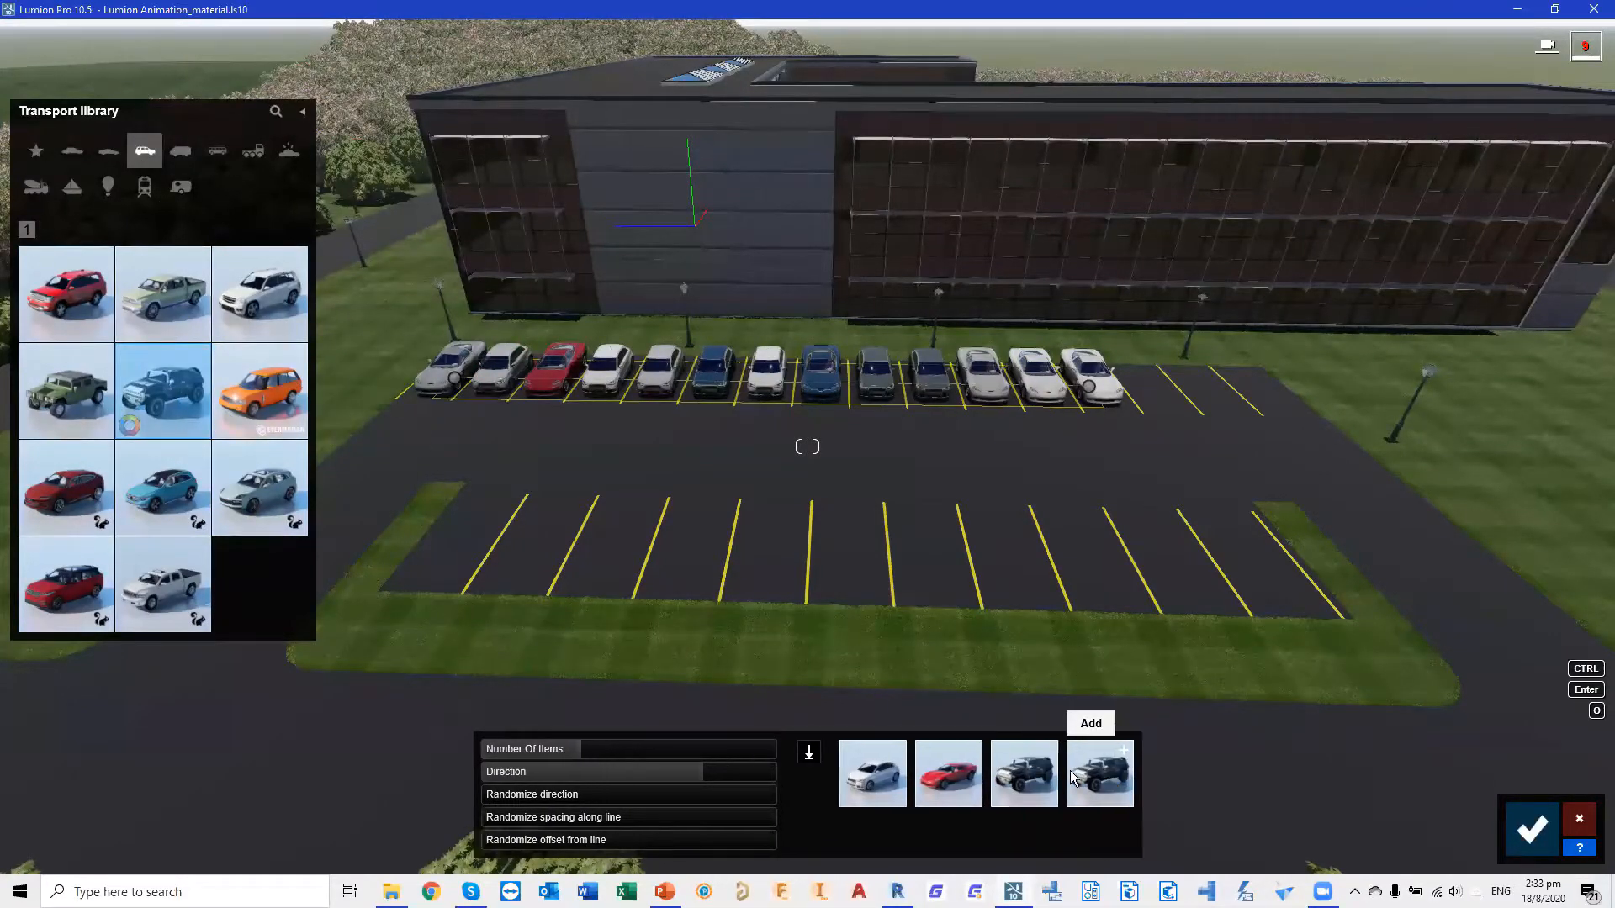
Add the white van to the vehicle mix and finish the parked row beside the building
{"action": "left_click", "coordinate": [180, 151]}
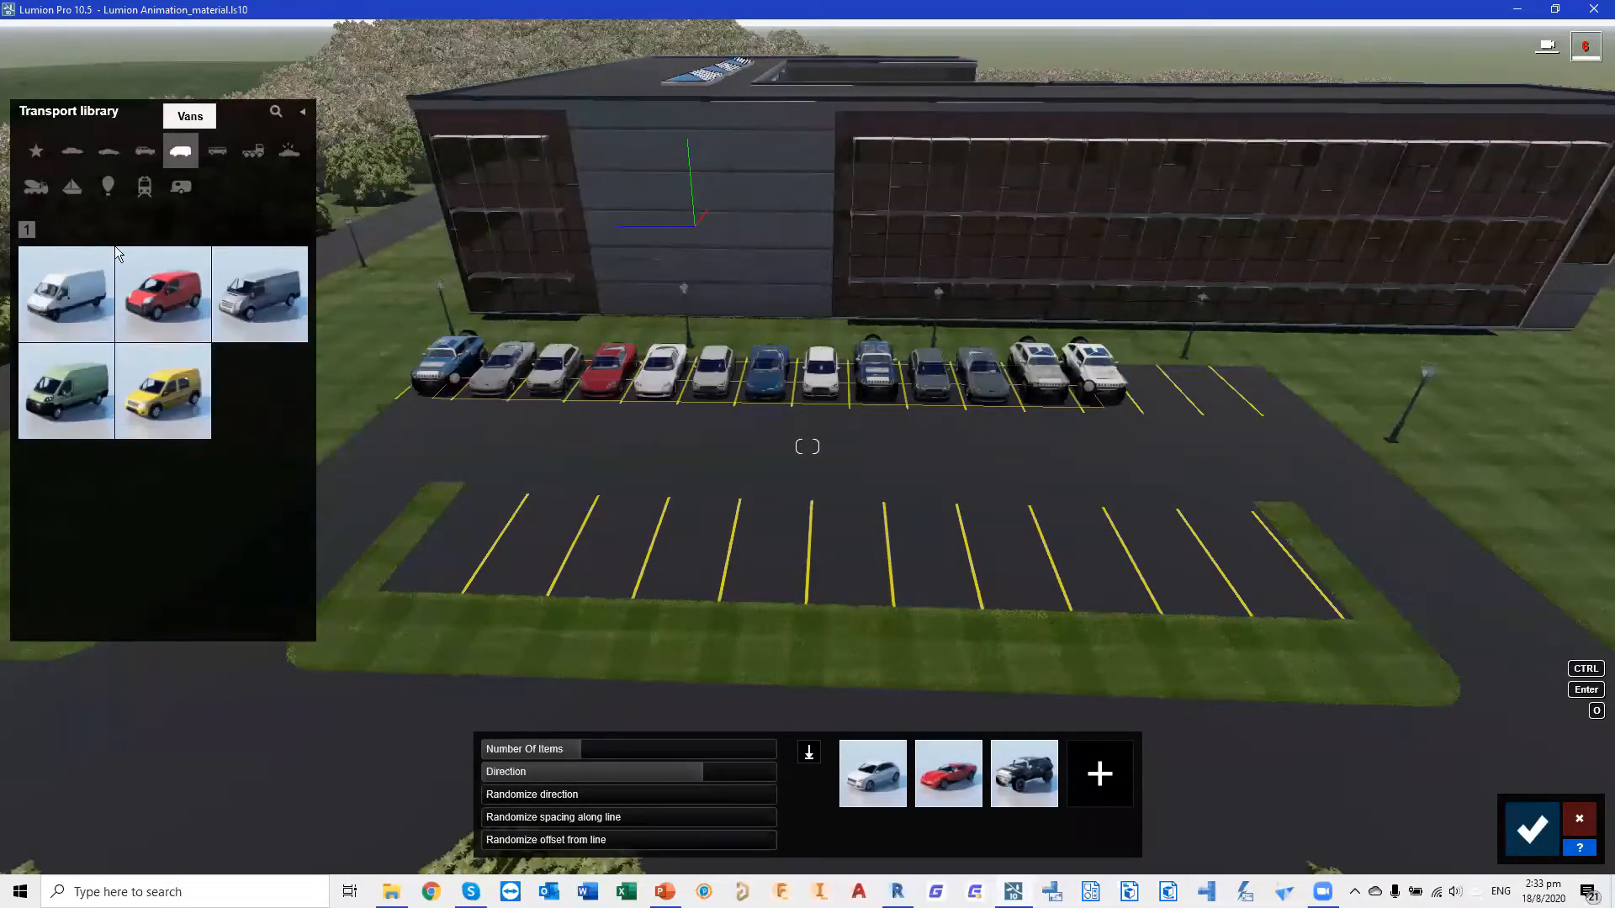
{"action": "left_click", "coordinate": [93, 290]}
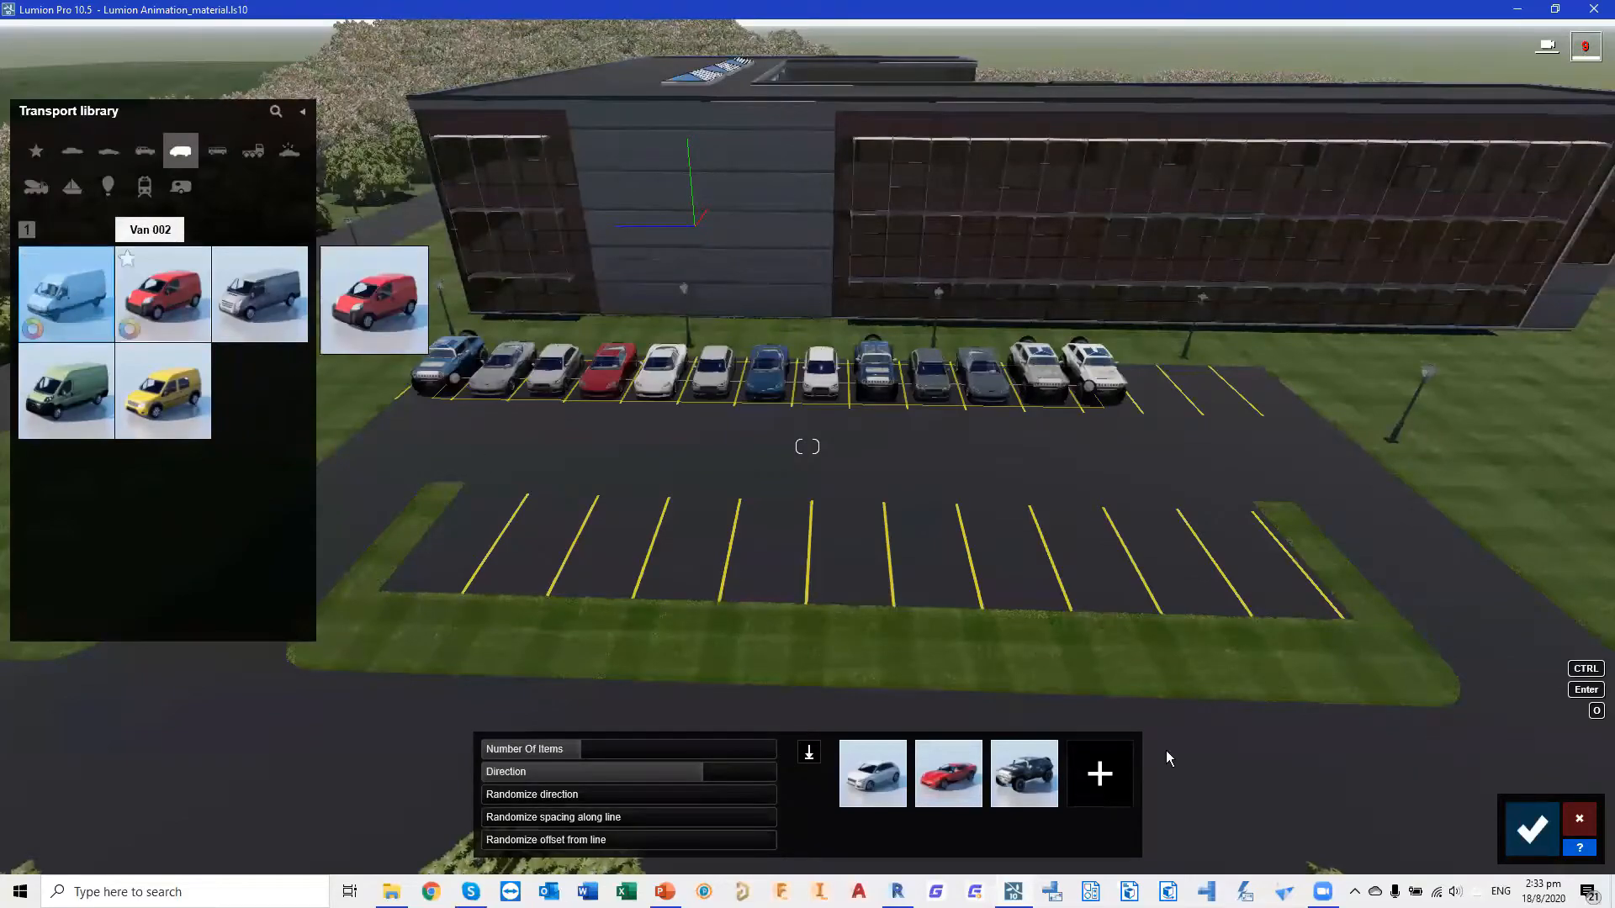
{"action": "left_click", "coordinate": [1117, 772]}
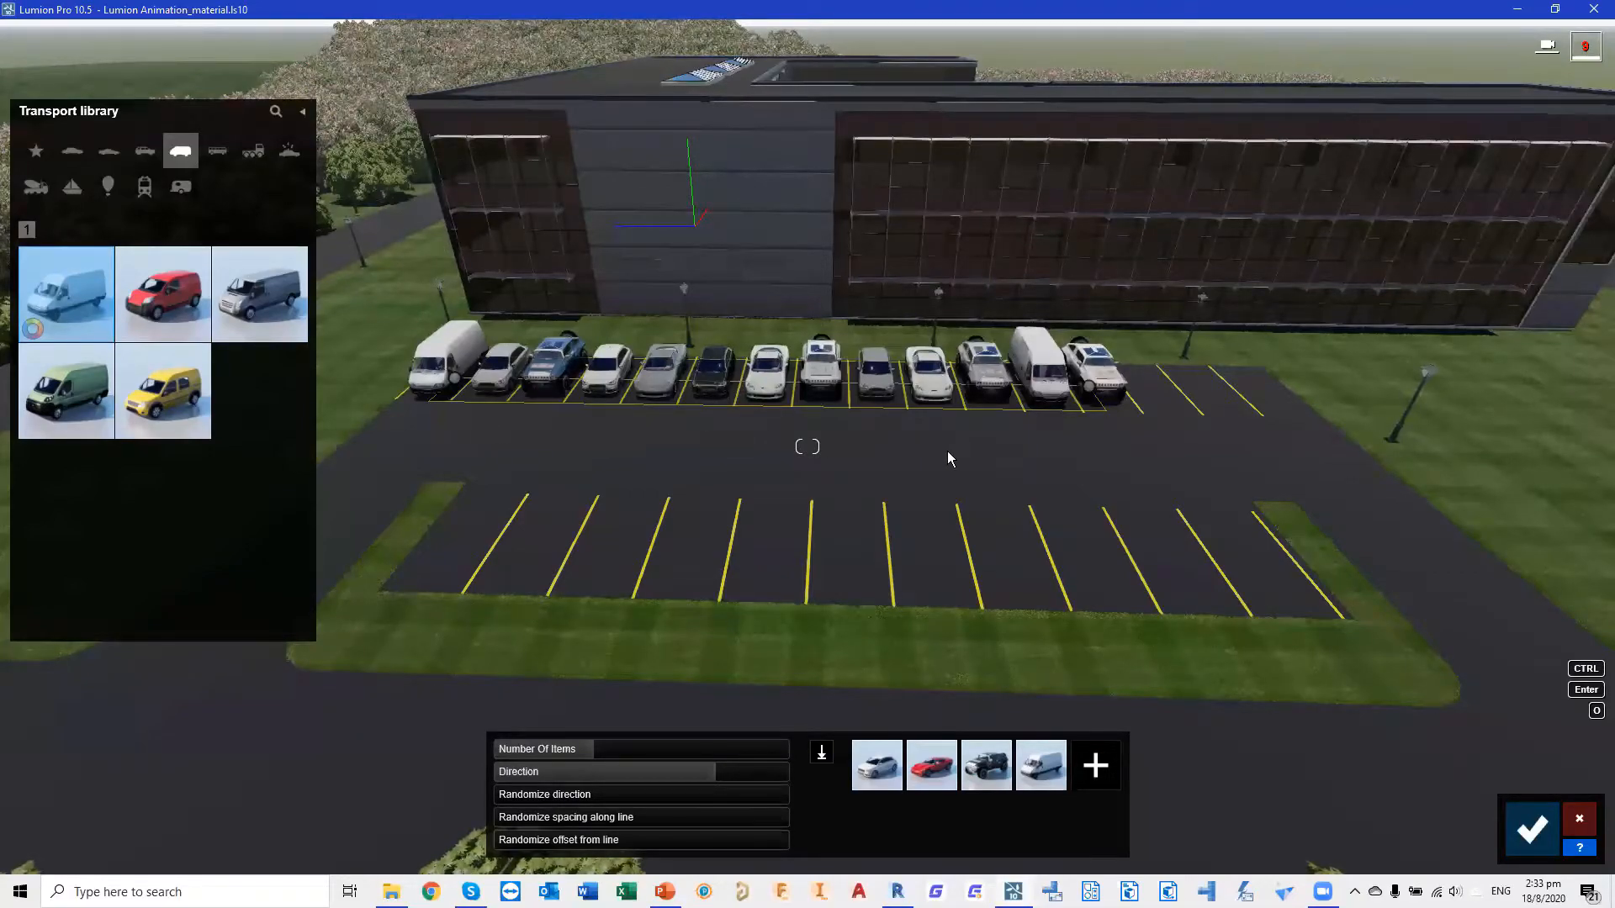
{"action": "left_click", "coordinate": [1533, 828]}
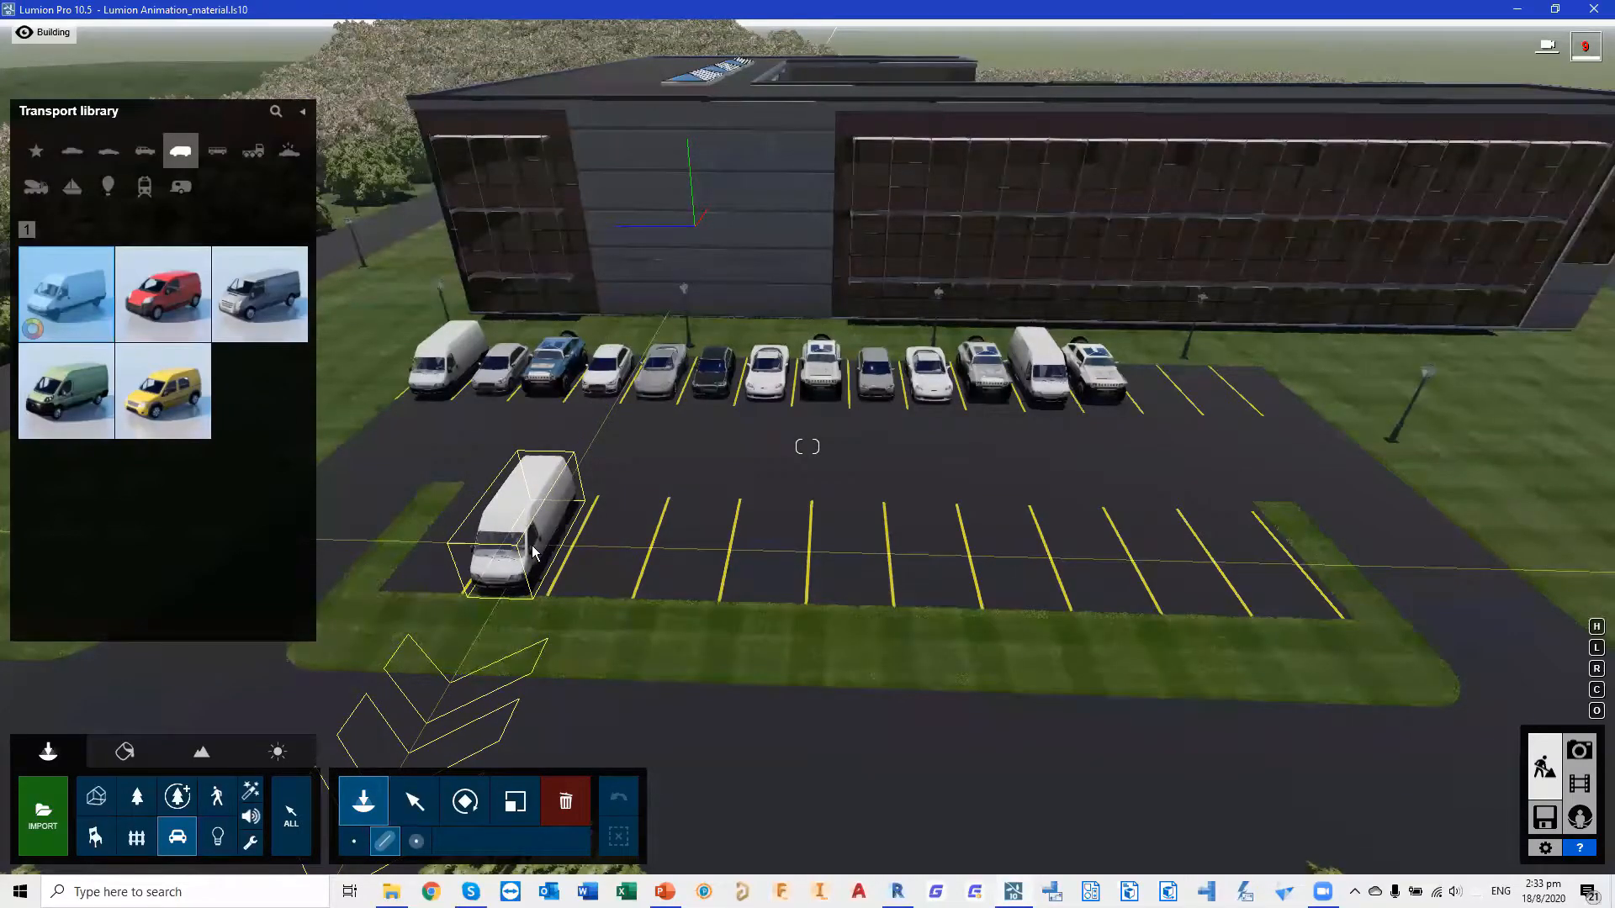
Place a second line of mixed vehicles across the empty parking row farther from the building
{"action": "key", "text": "r"}
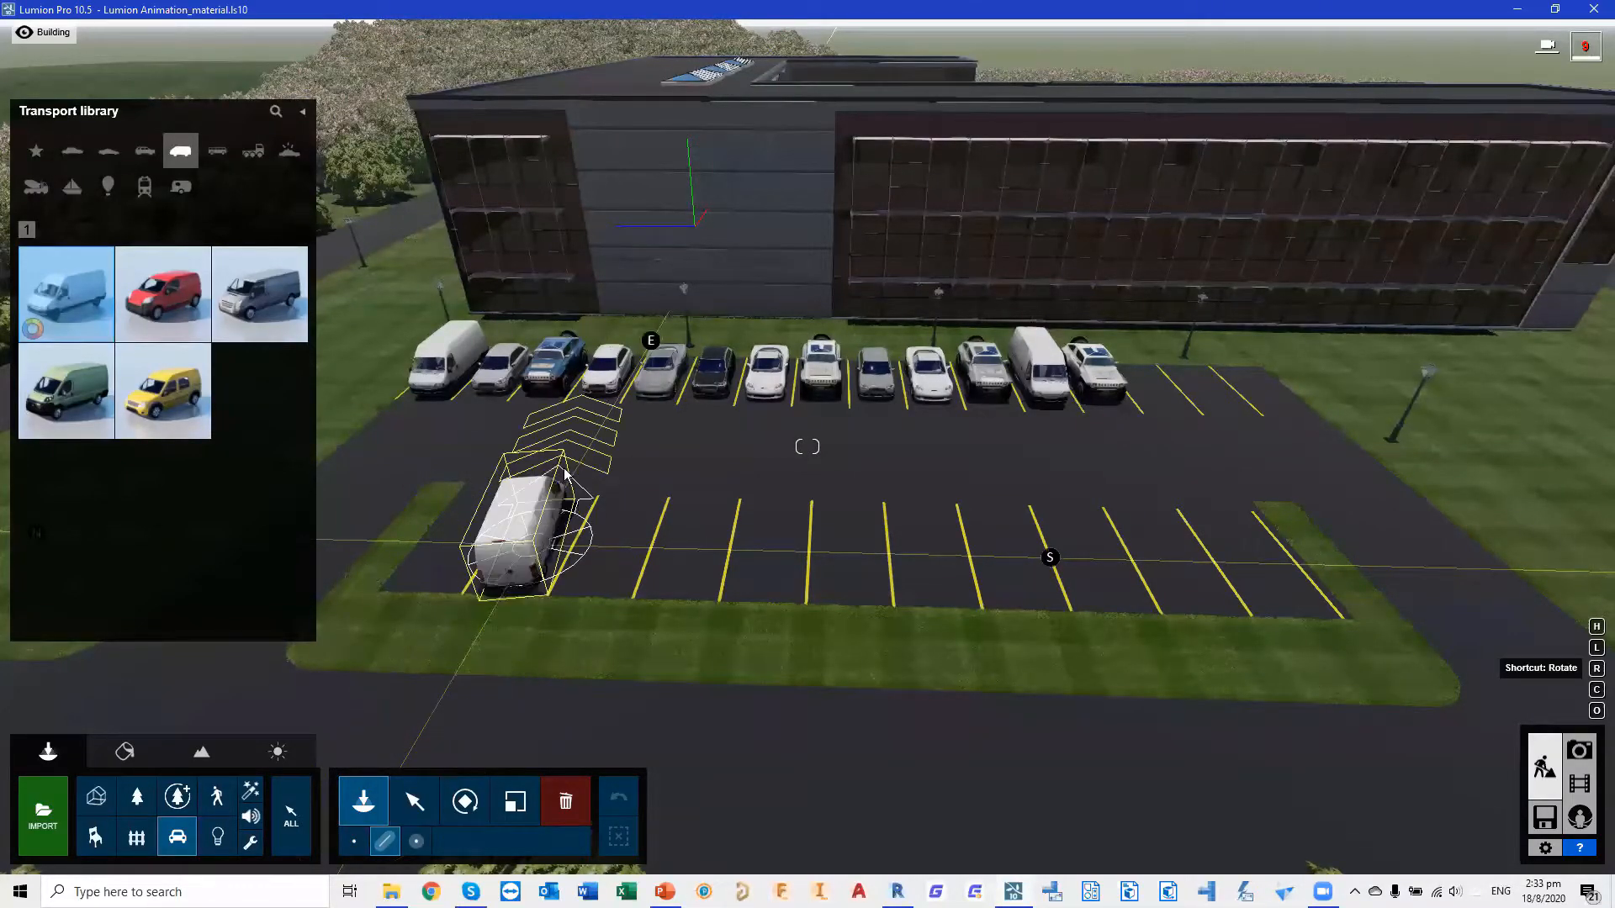
{"action": "key", "text": "r"}
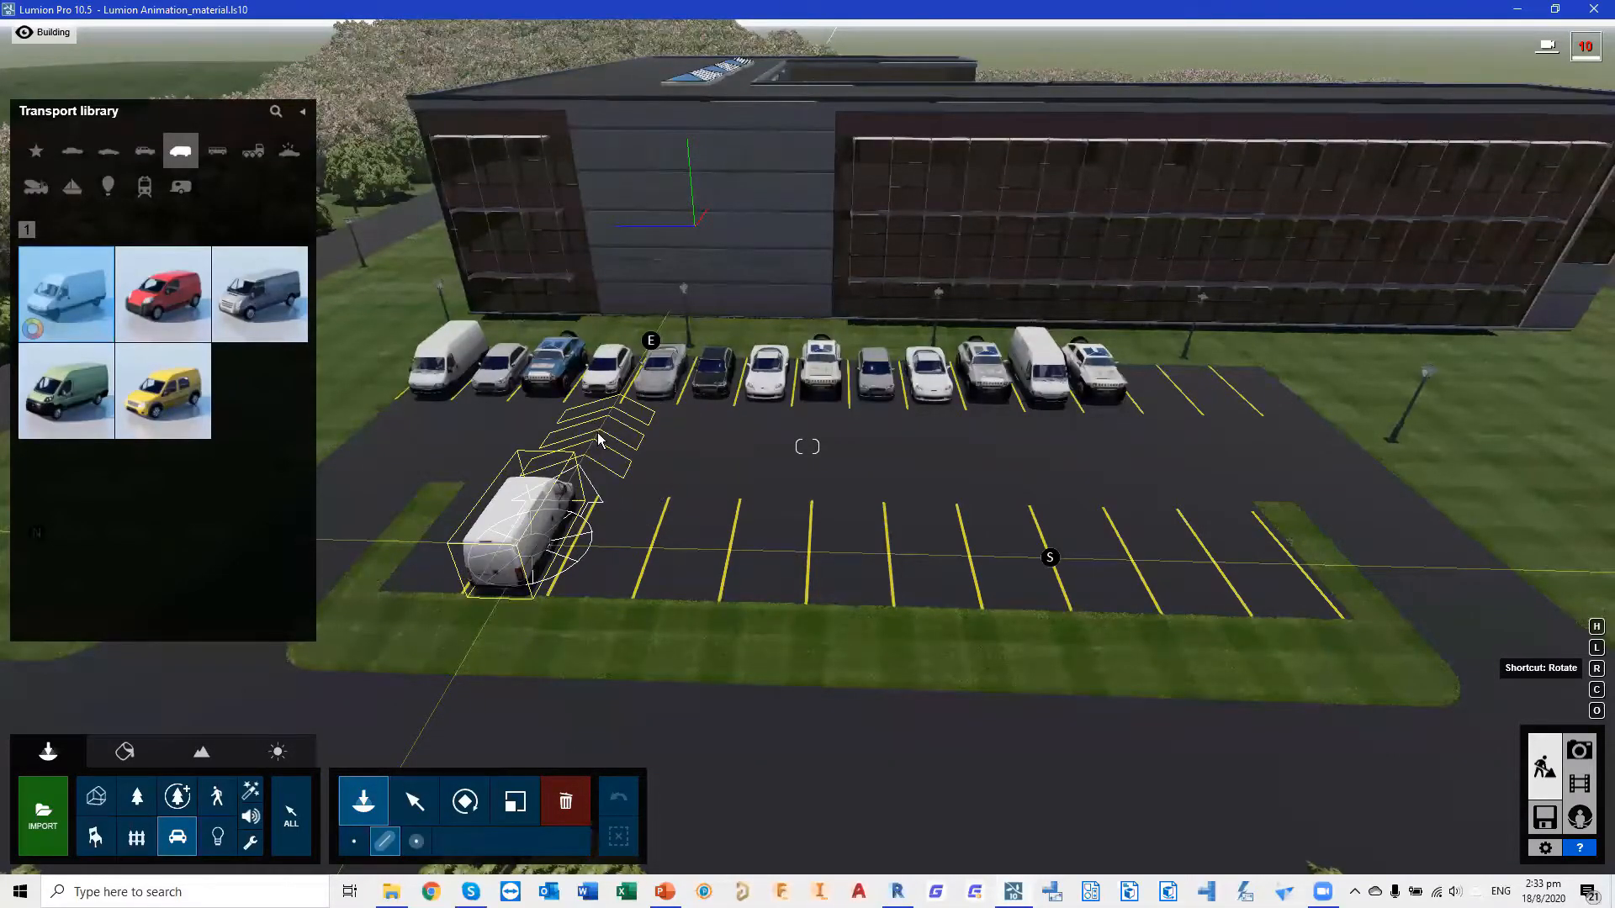
{"action": "left_click", "coordinate": [537, 542]}
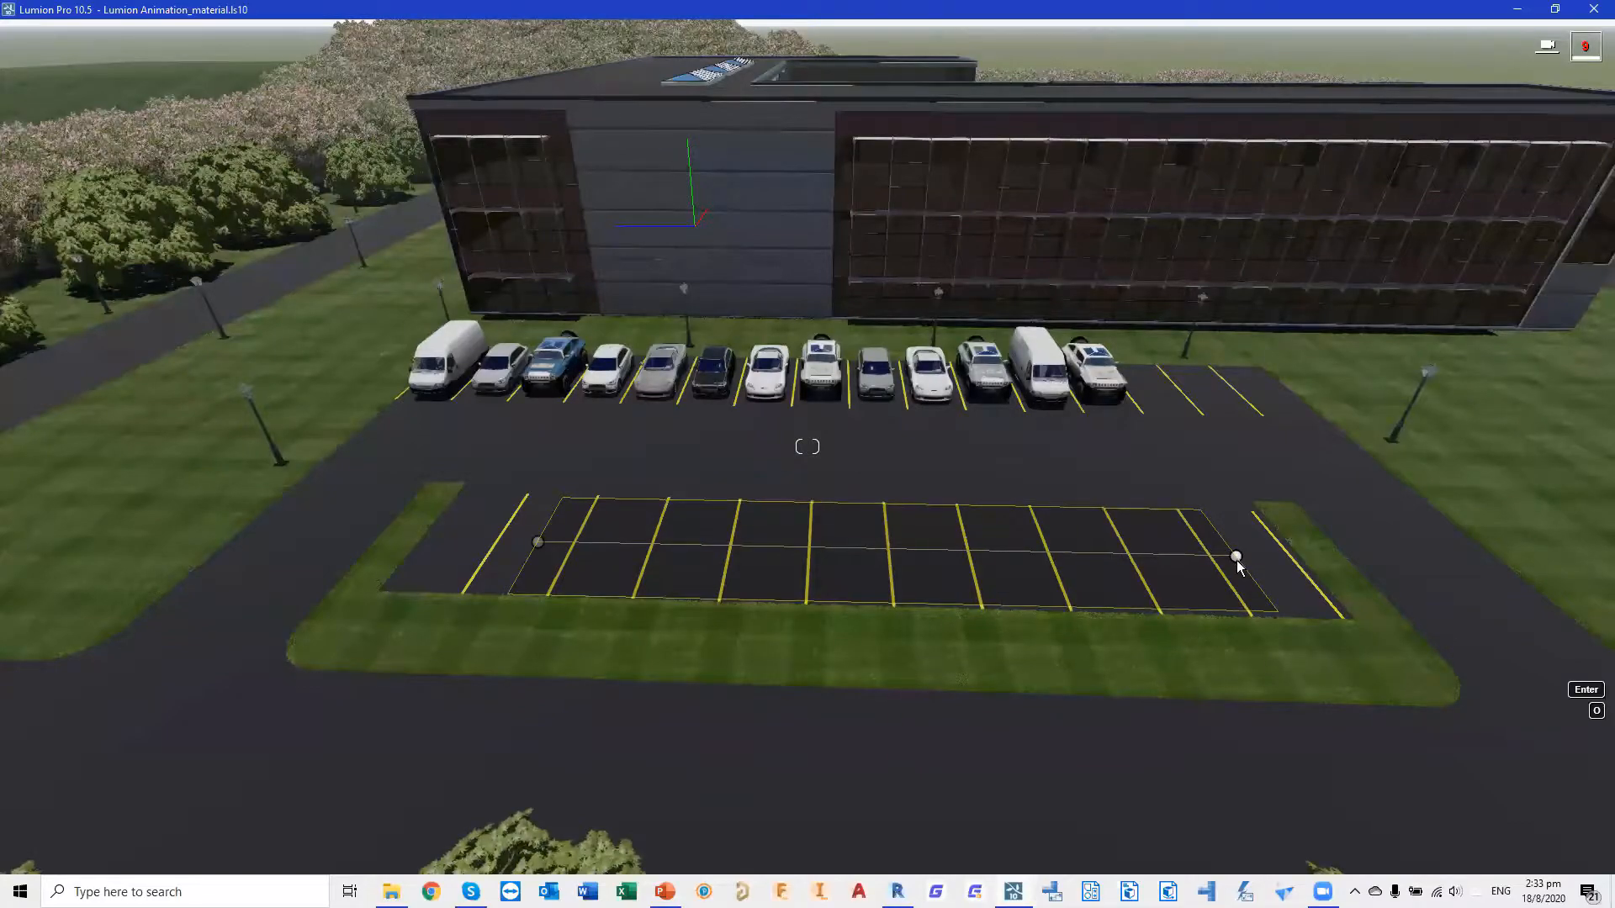
{"action": "left_click", "coordinate": [1244, 561]}
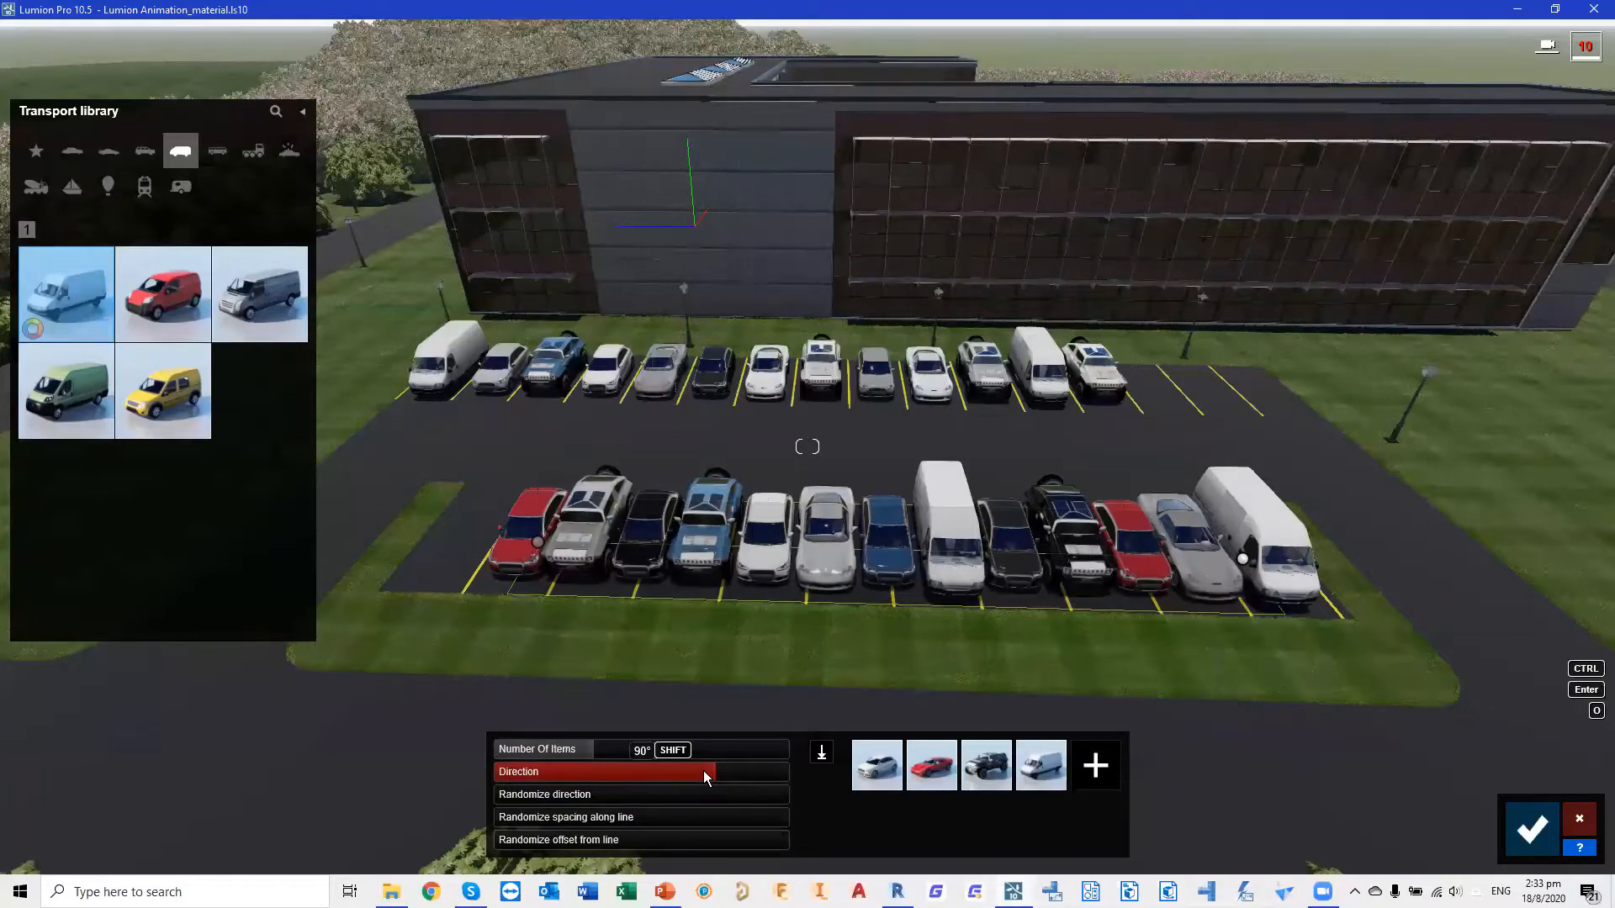
Turn the second row's vehicles to face the building, set the number of items to 10 and finish the line
{"action": "key", "text": "shift"}
{"action": "left_click_drag", "start_coordinate": [703, 772], "coordinate": [569, 772]}
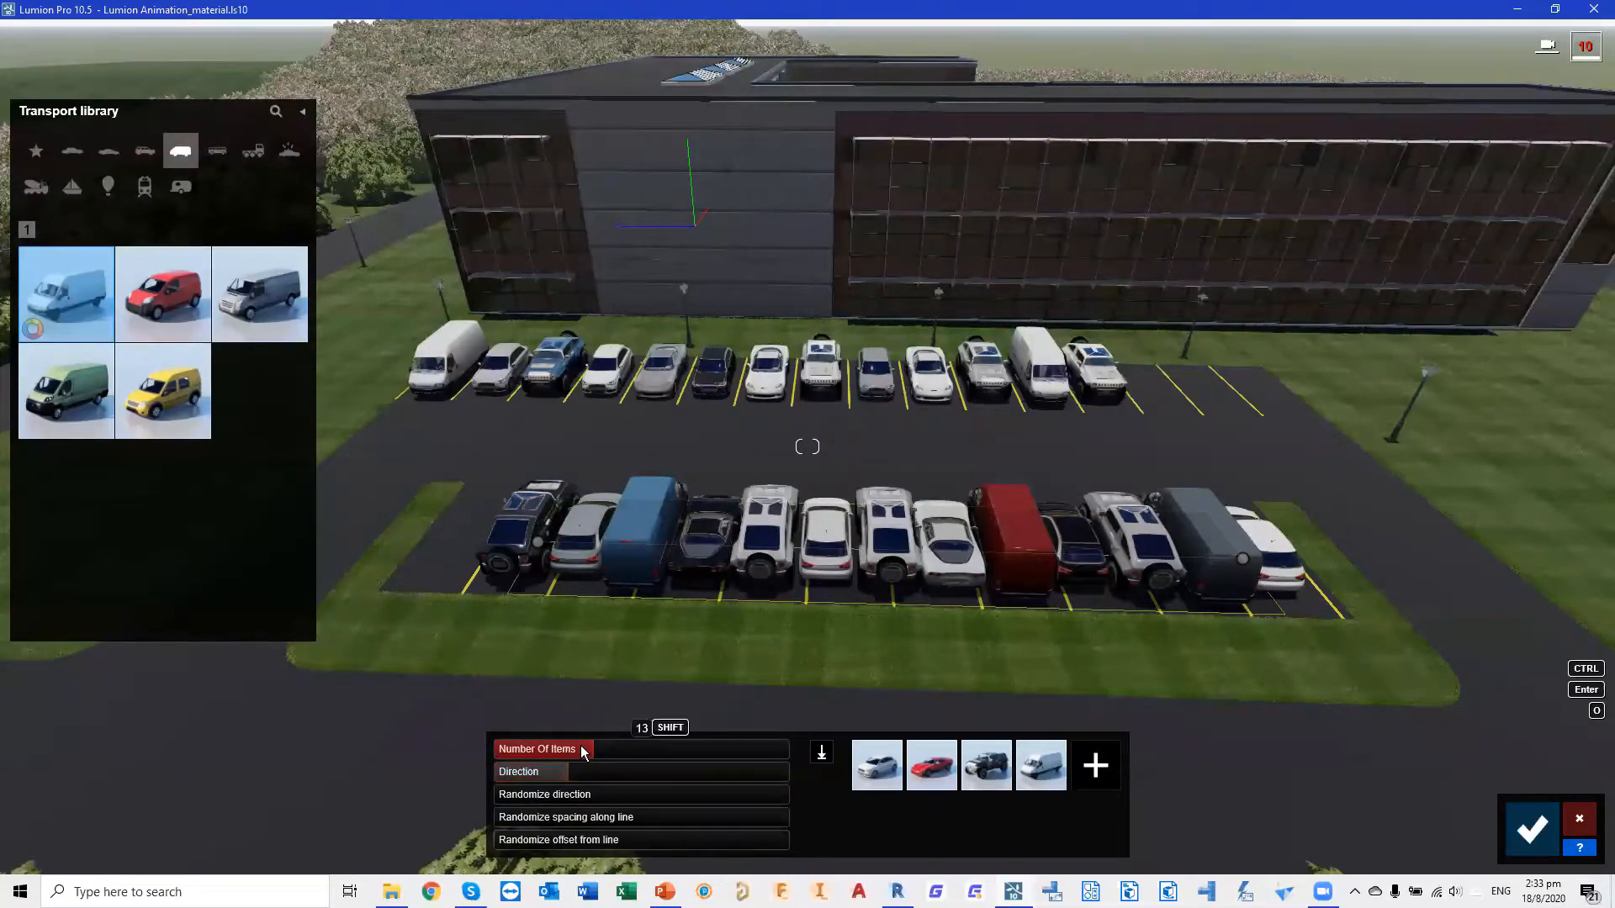
{"action": "left_click_drag", "start_coordinate": [583, 749], "coordinate": [577, 749]}
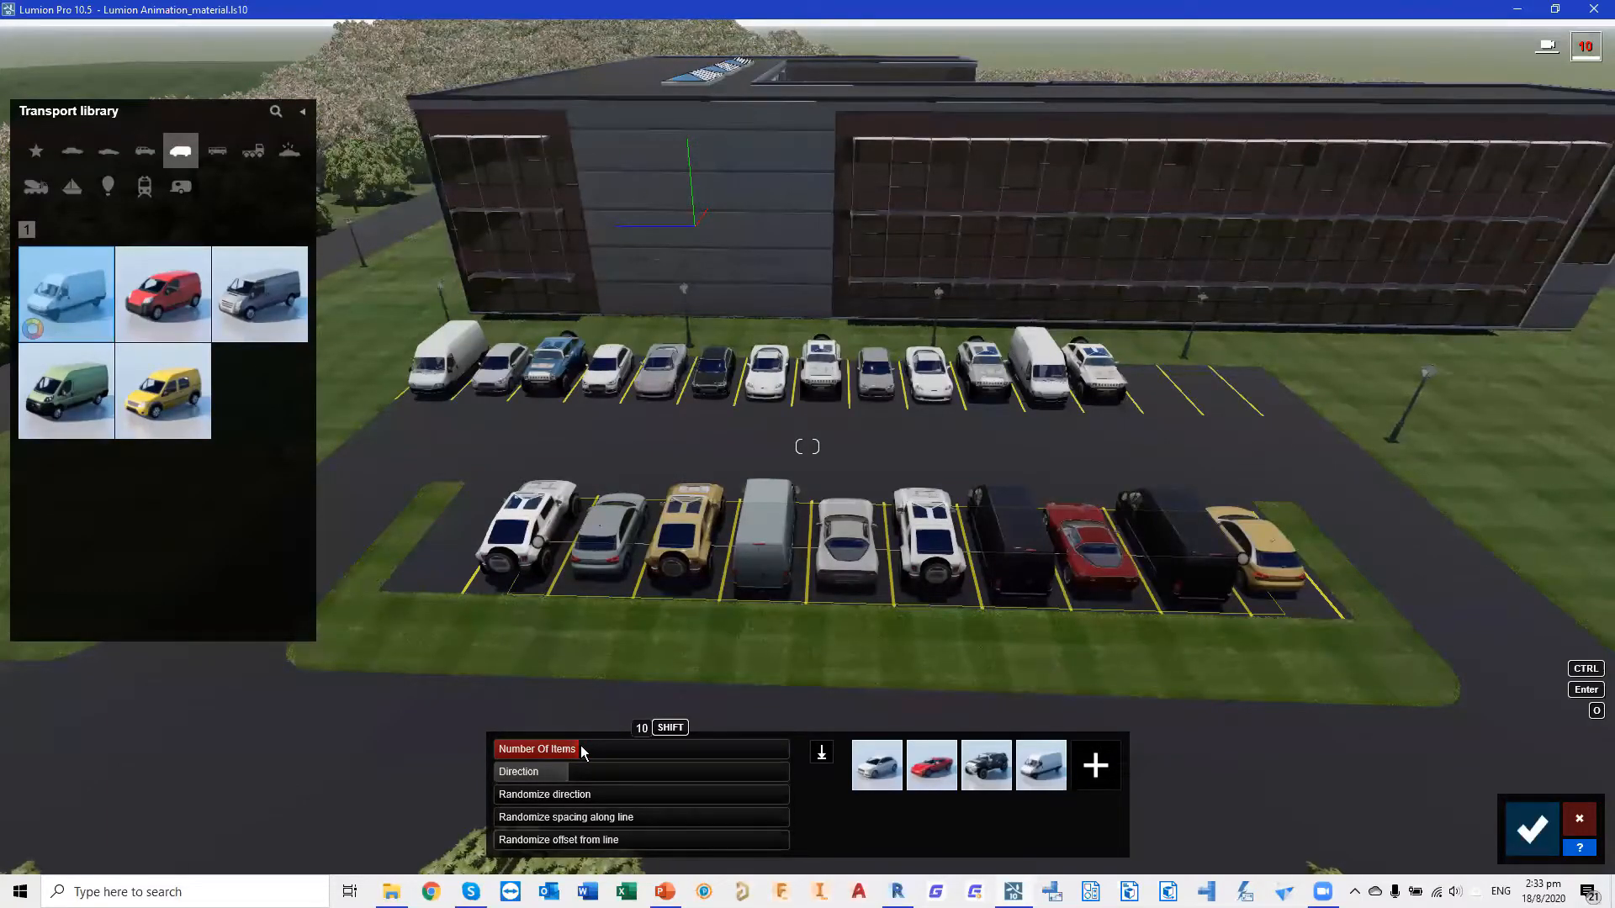
{"action": "left_click", "coordinate": [1533, 833]}
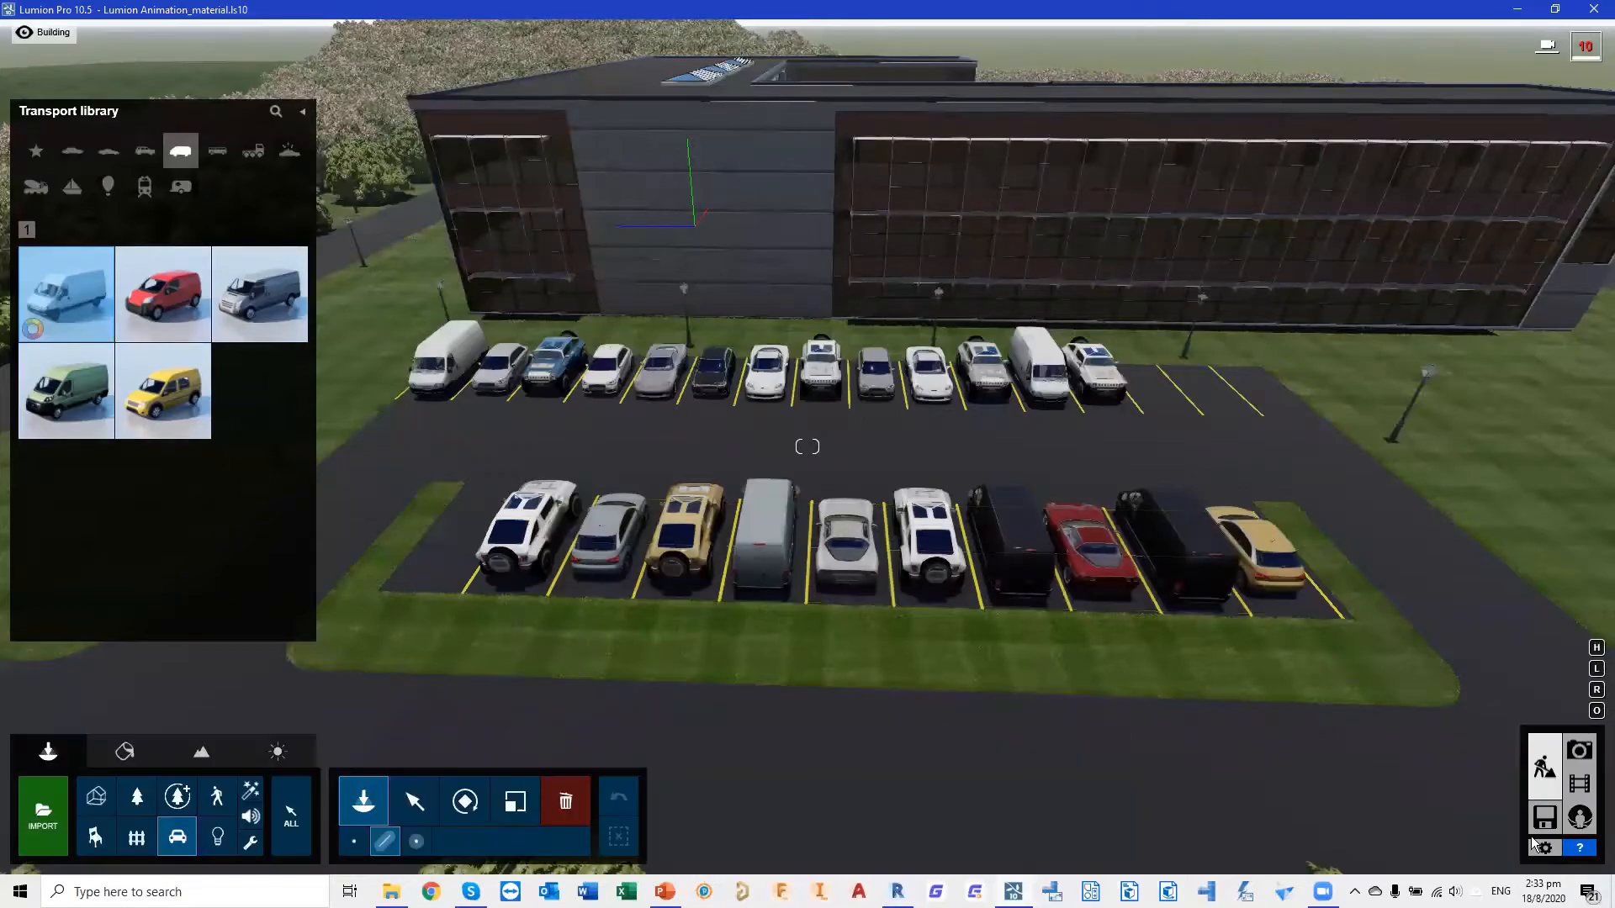
Using single placement, put the small blue library car in the aisle between the rows, rotated to face away from the building
{"action": "left_click", "coordinate": [354, 843]}
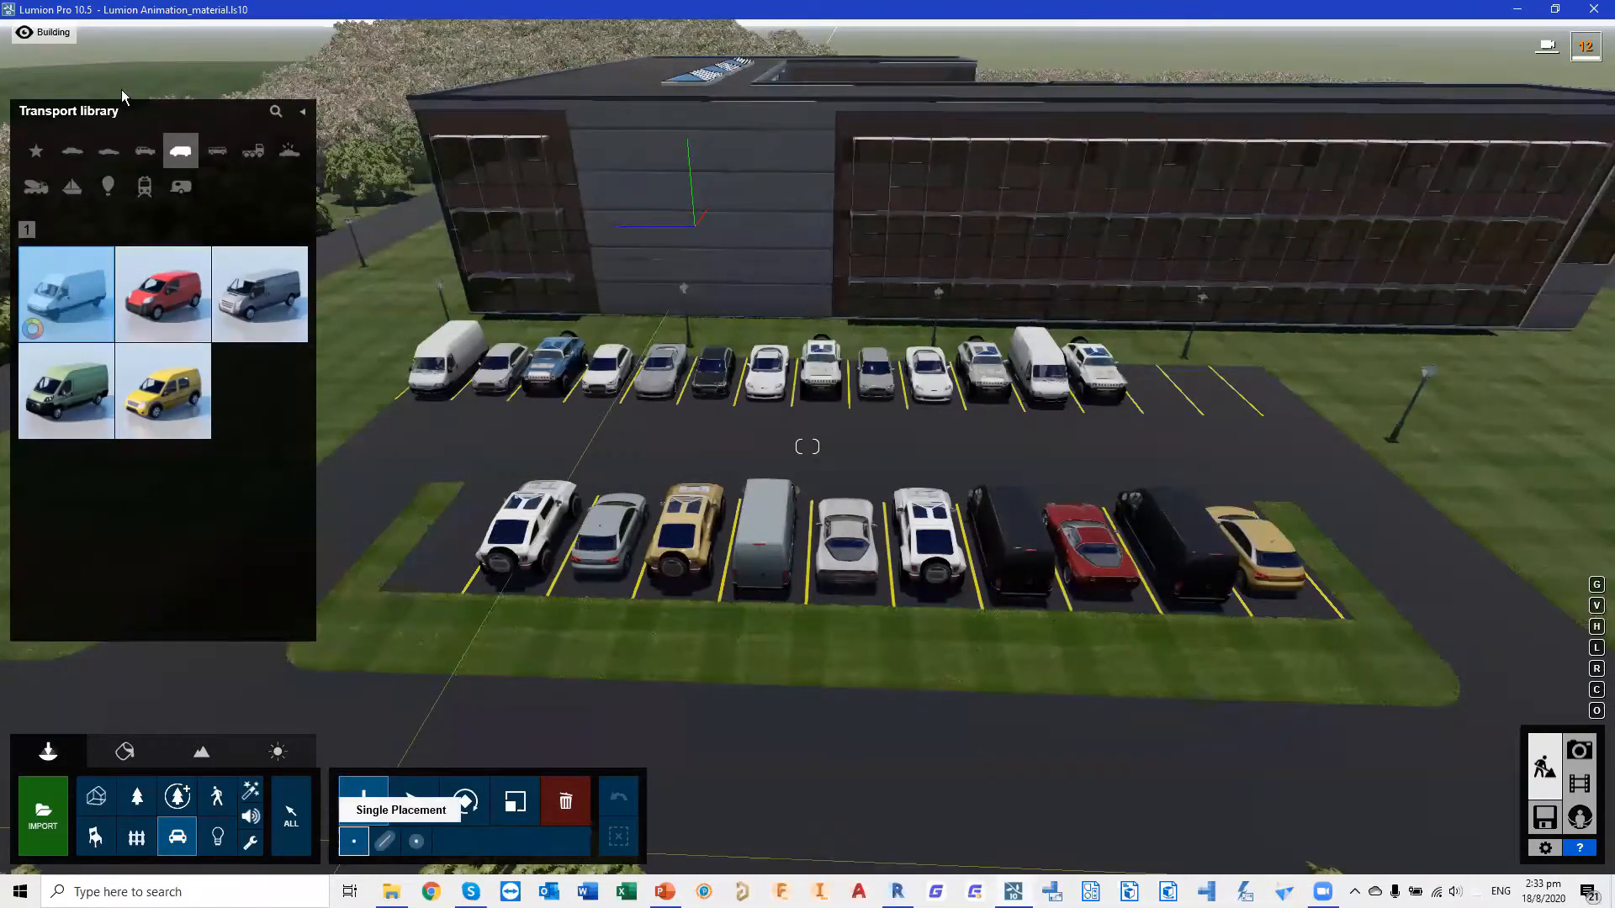
{"action": "left_click", "coordinate": [146, 154]}
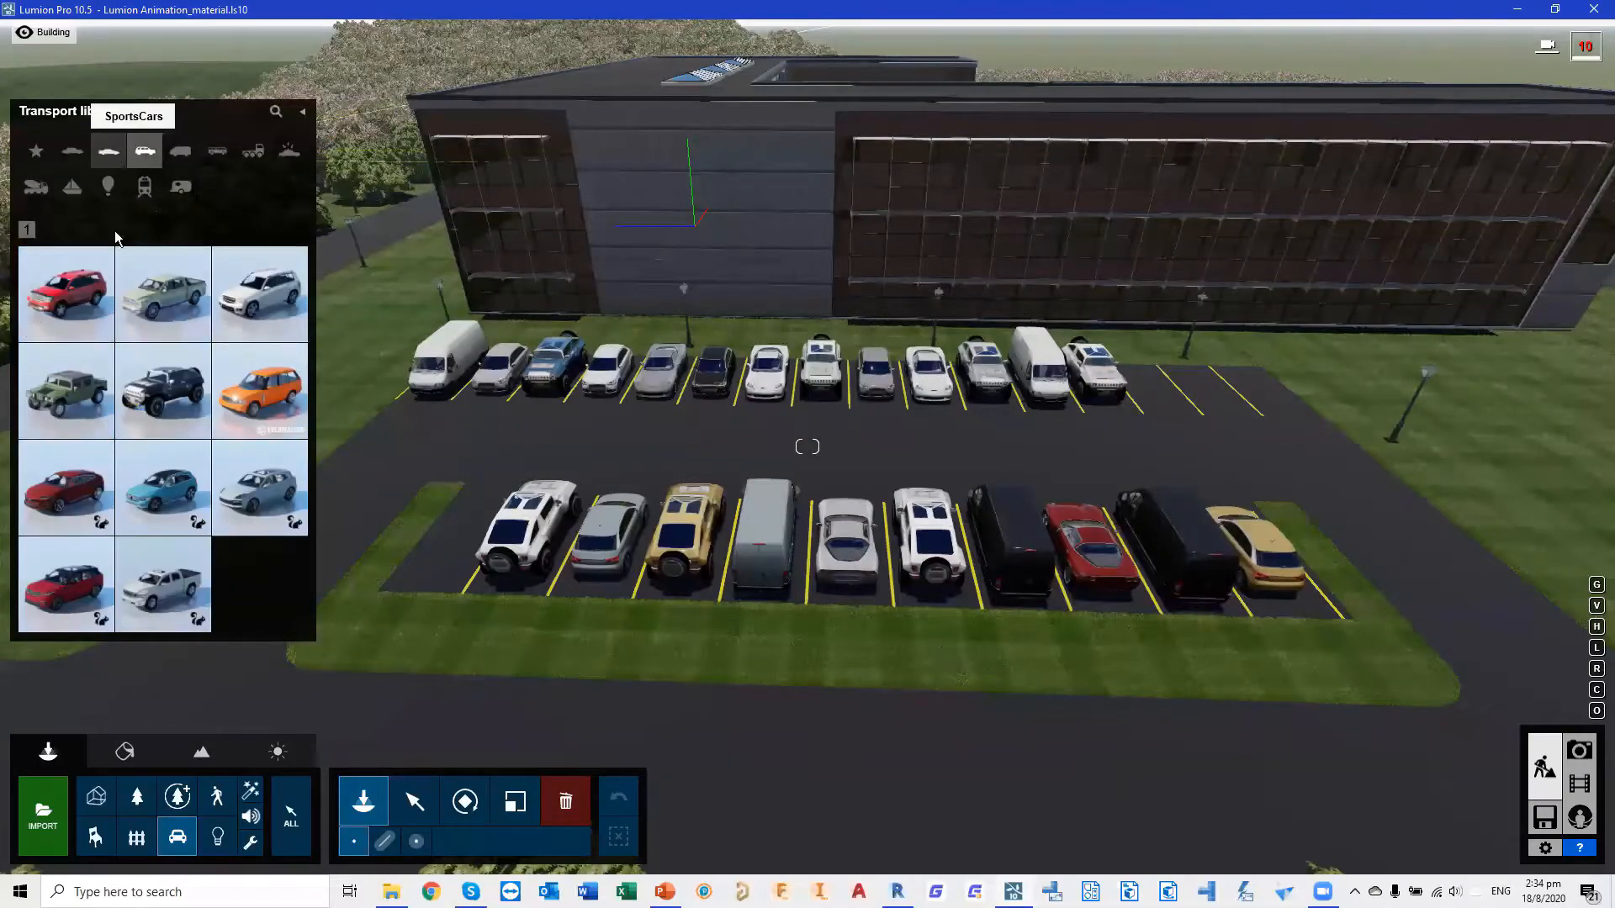
{"action": "left_click", "coordinate": [110, 155]}
{"action": "left_click", "coordinate": [72, 152]}
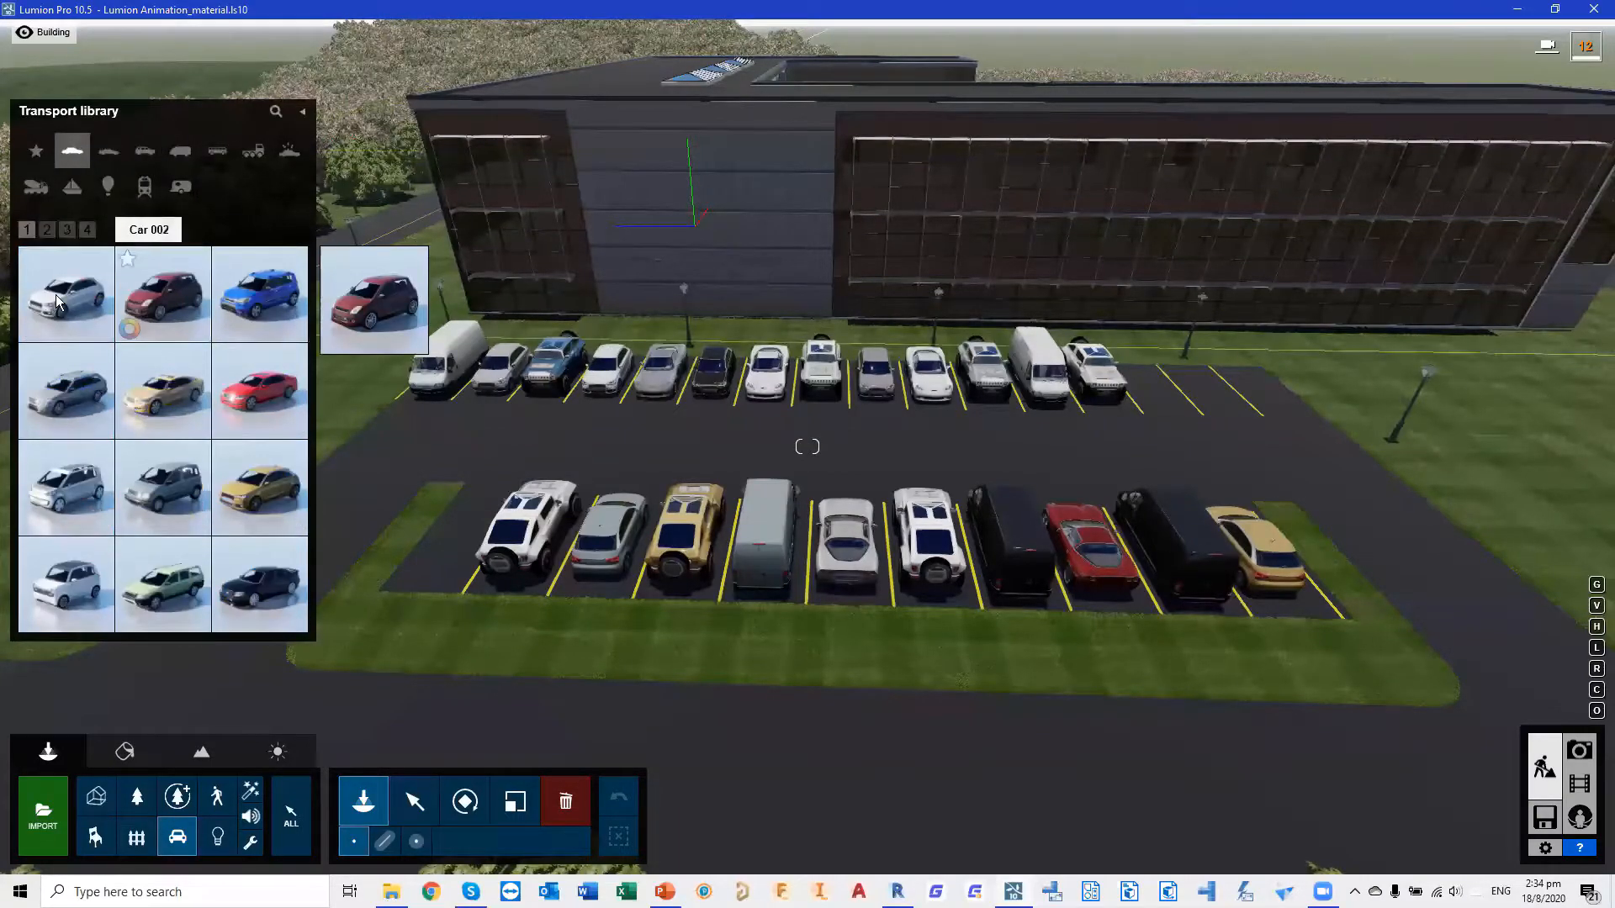
{"action": "left_click", "coordinate": [259, 295]}
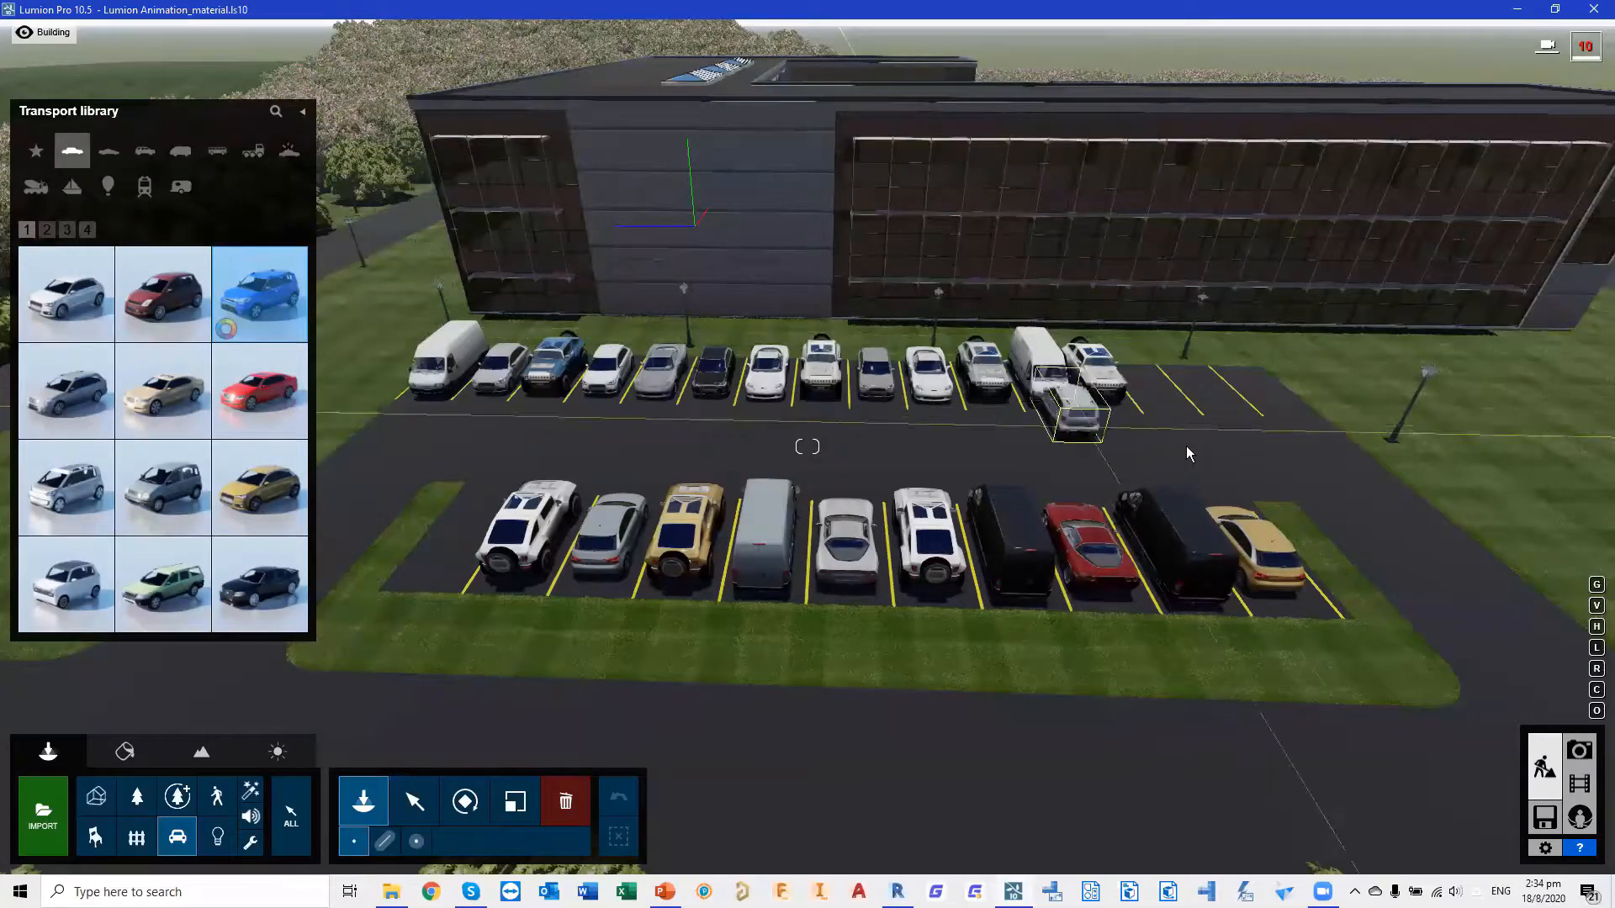
{"action": "key", "text": "d"}
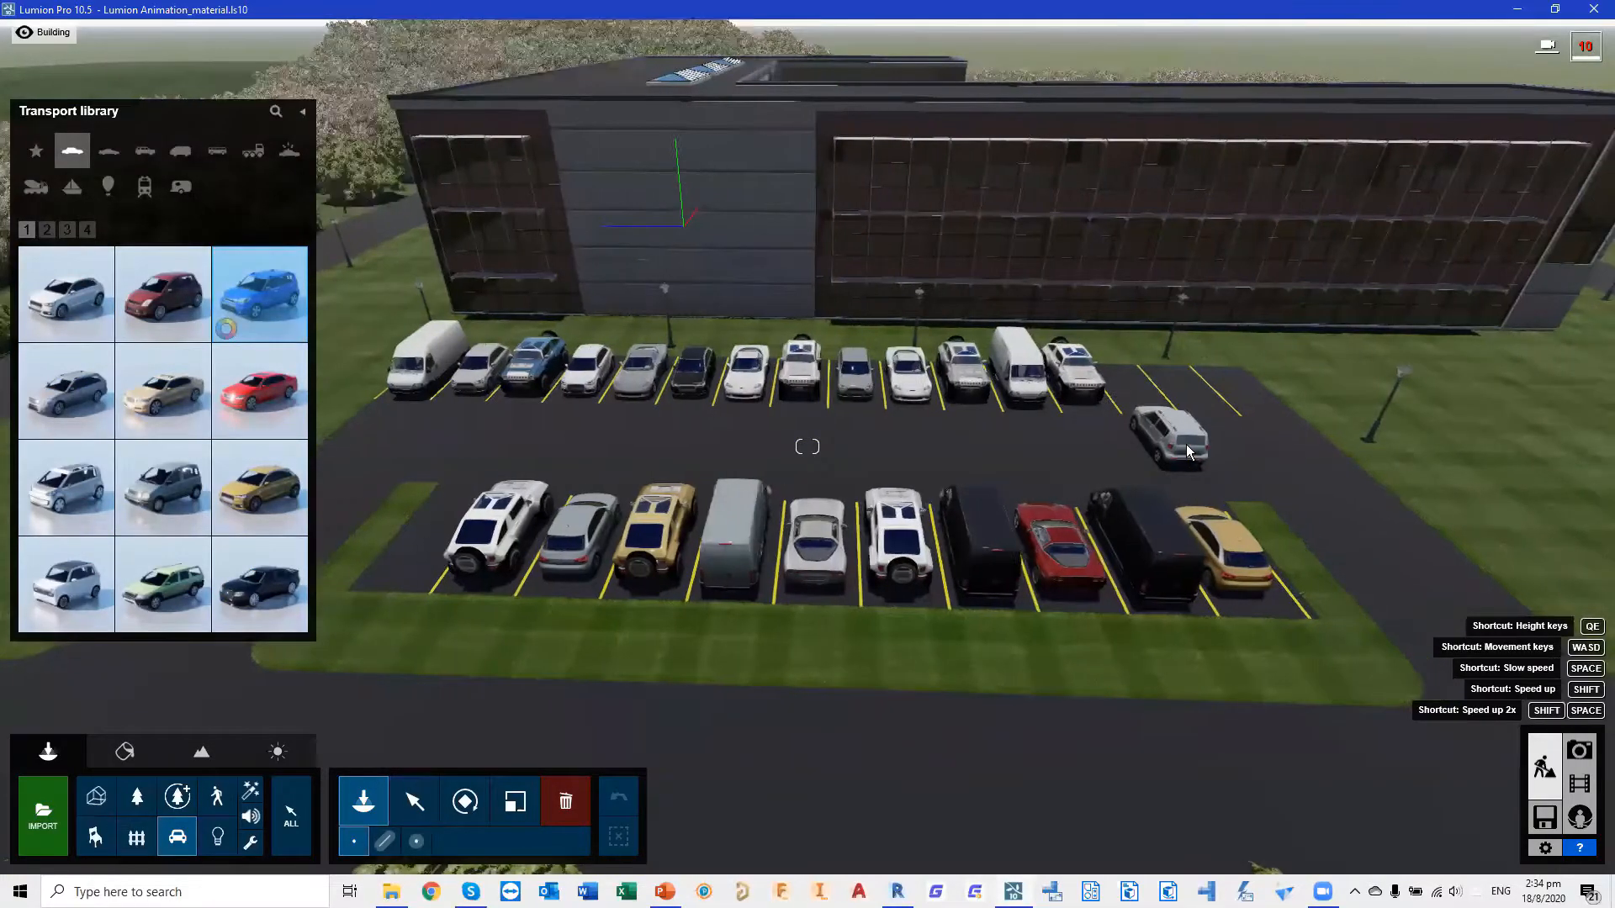
{"action": "key", "text": "d"}
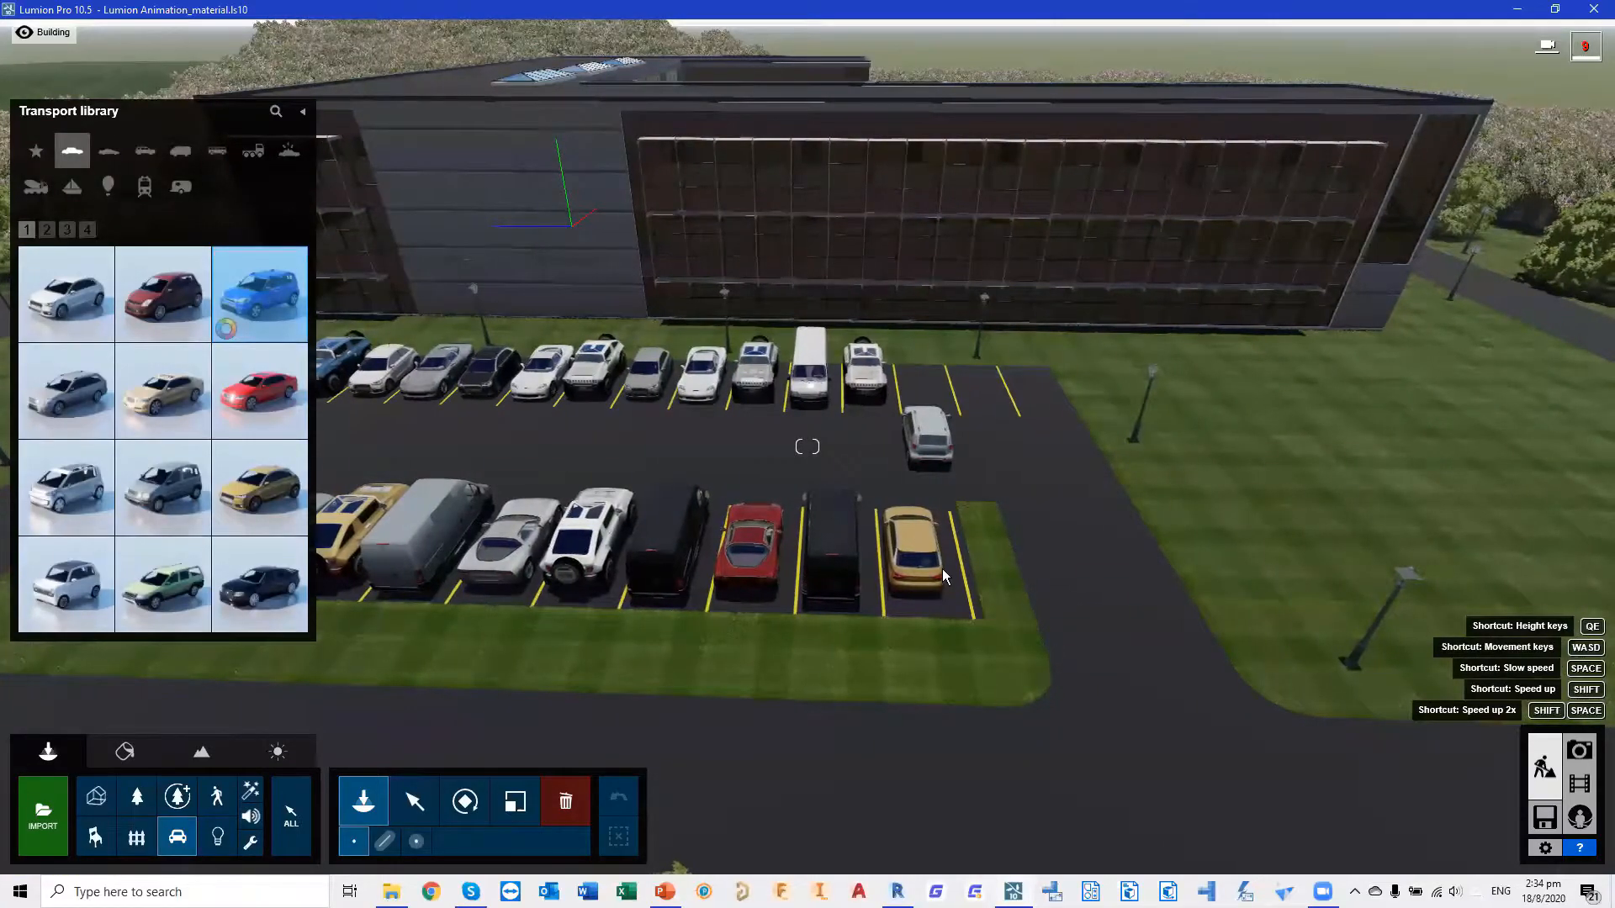
{"action": "key", "text": "r"}
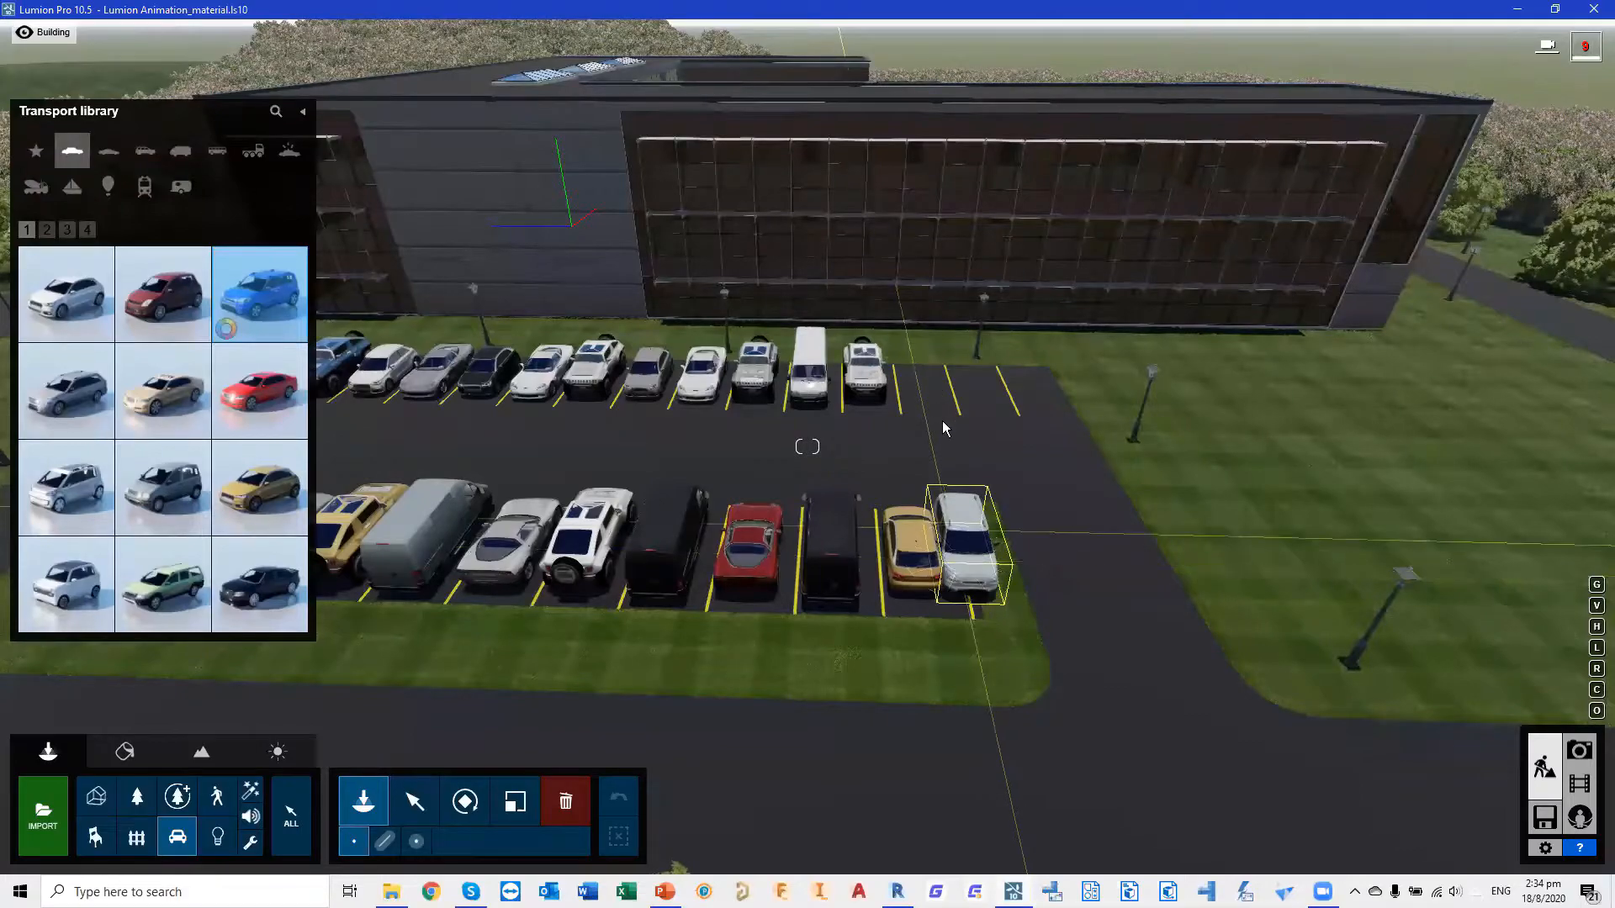
{"action": "left_click", "coordinate": [938, 461]}
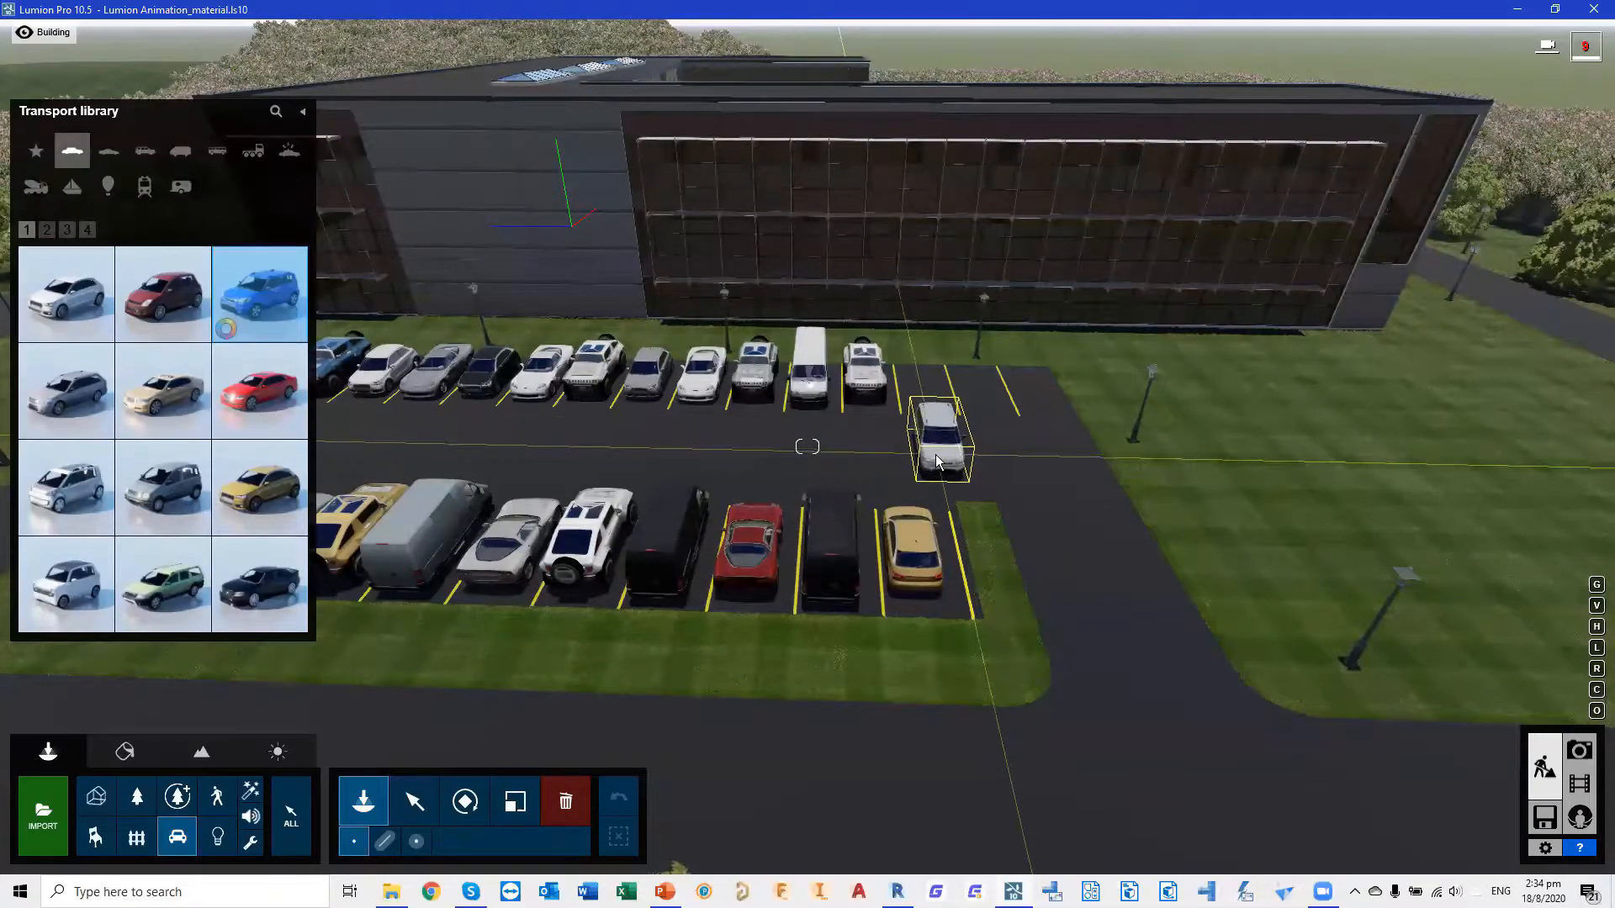
Place a single convertible sports car behind the aisle car near the car park entrance, rotated to face along the aisle
{"action": "left_click", "coordinate": [109, 150]}
{"action": "left_click", "coordinate": [74, 485]}
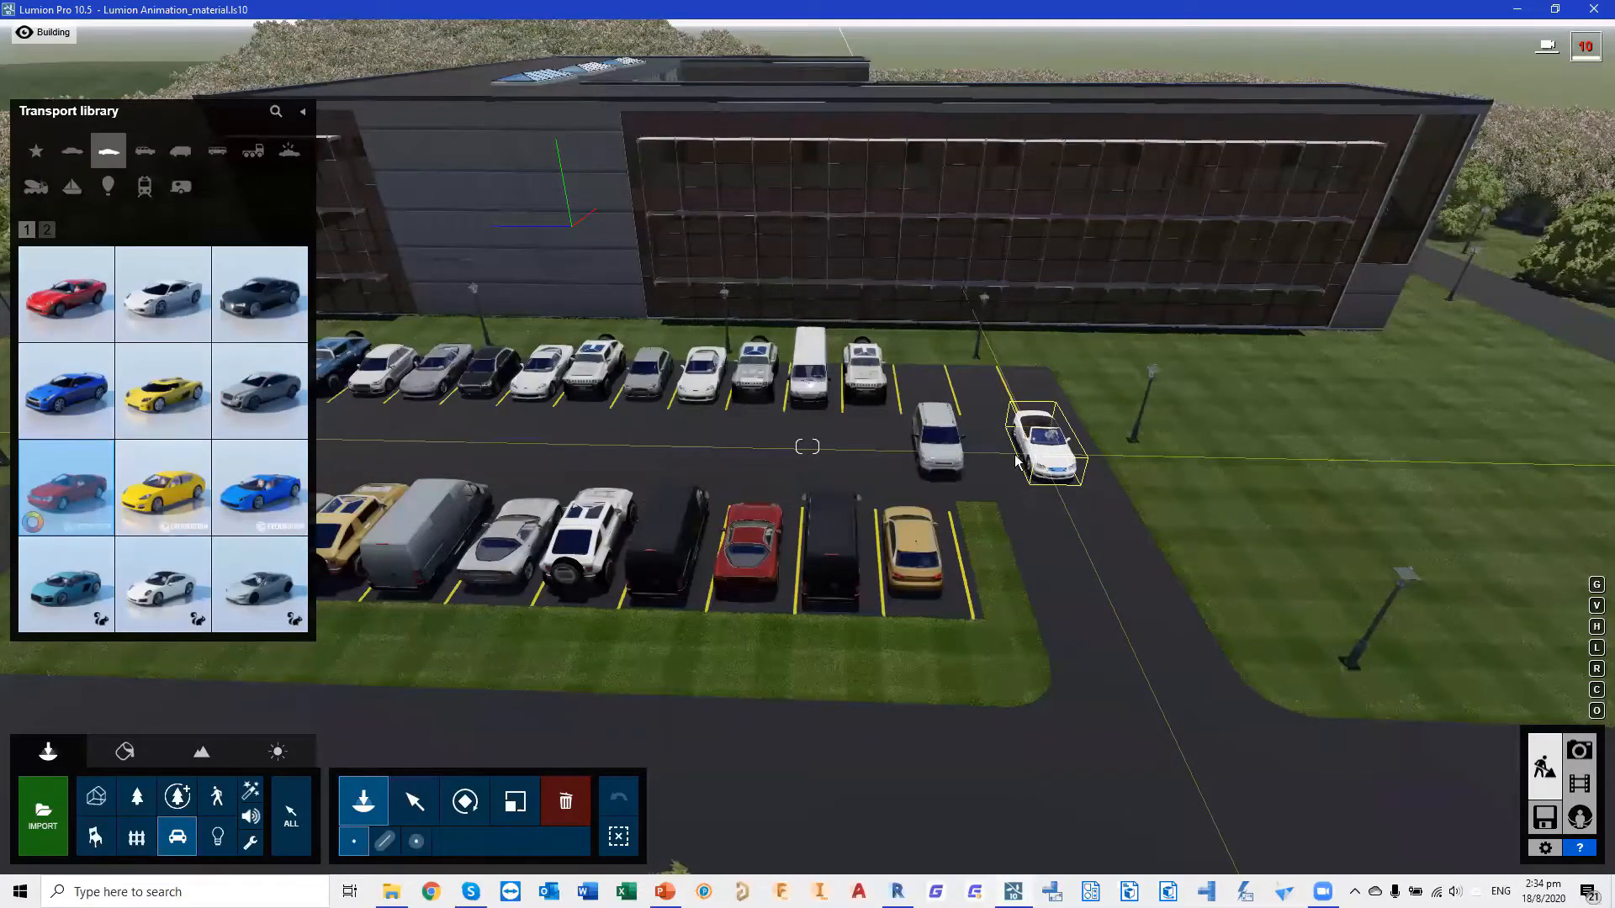
{"action": "key", "text": "r"}
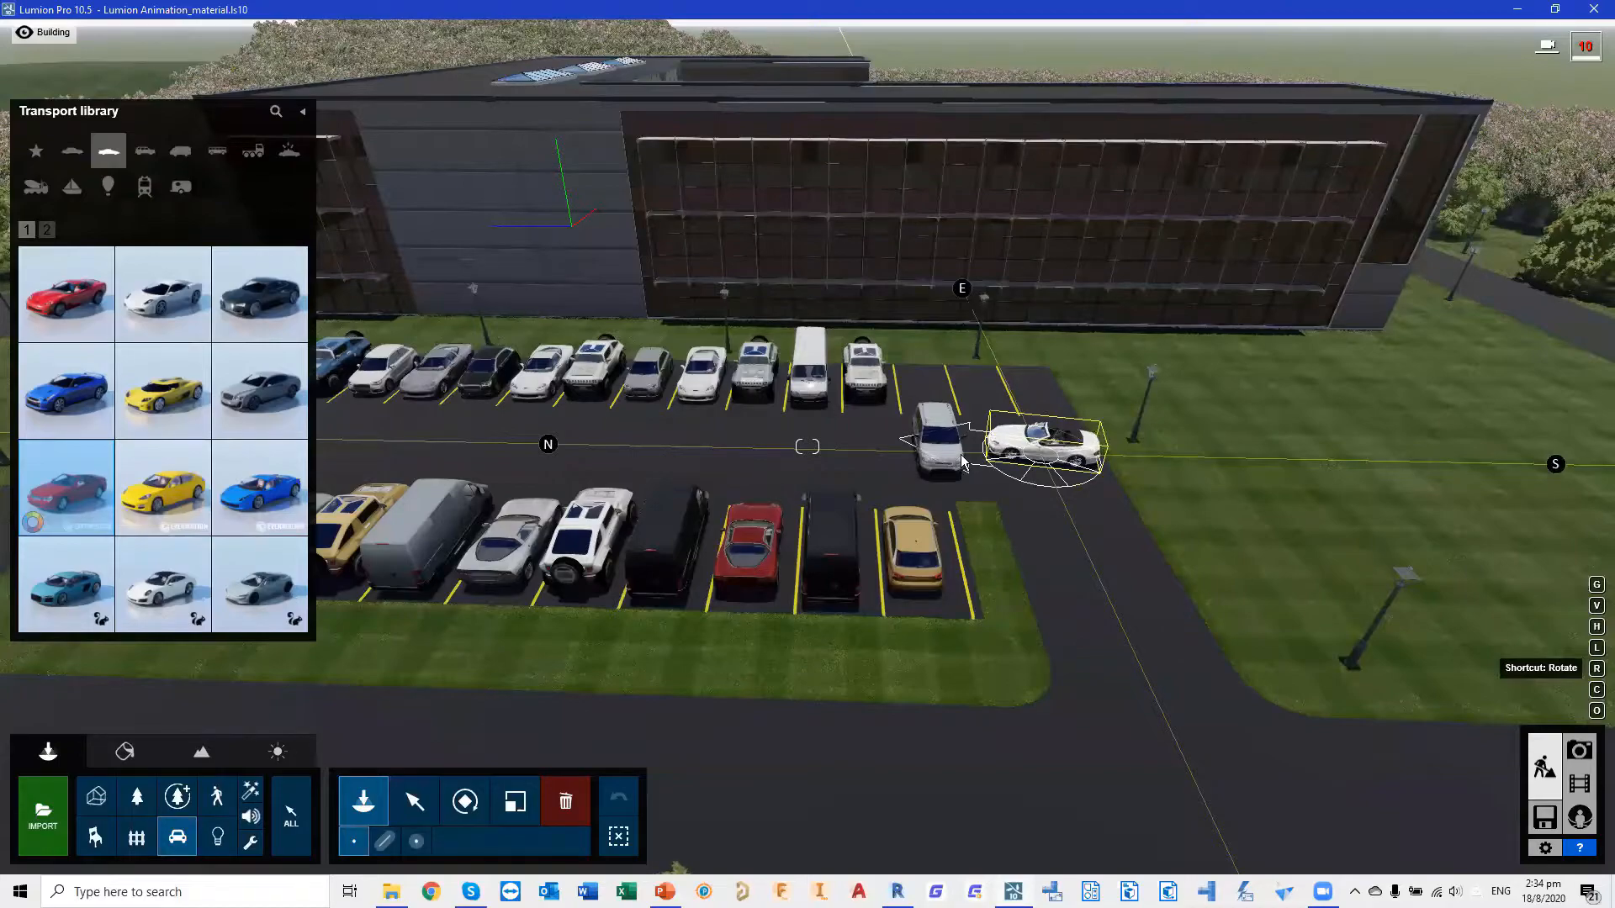
{"action": "left_click", "coordinate": [1079, 470]}
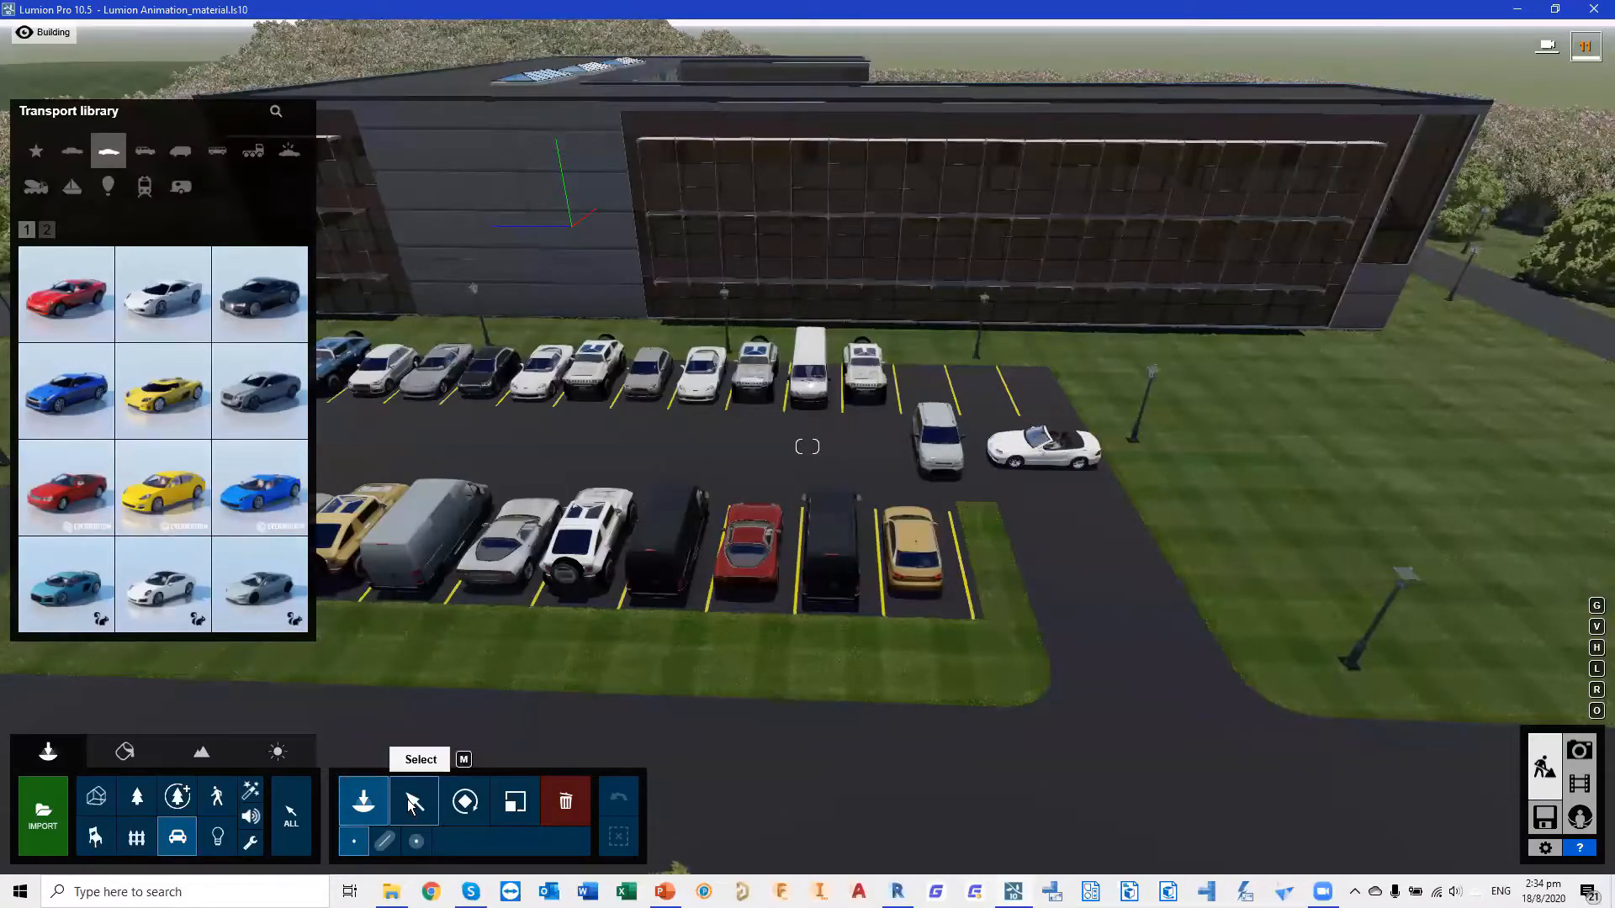
Examine the whole site from directly above, covering the building, the car park and the complete ring road
{"action": "left_click", "coordinate": [412, 806]}
{"action": "right_click_drag", "start_coordinate": [808, 447], "coordinate": [920, 446]}
{"action": "scroll", "coordinate": [919, 438], "scroll_direction": "down", "scroll_amount": 10}
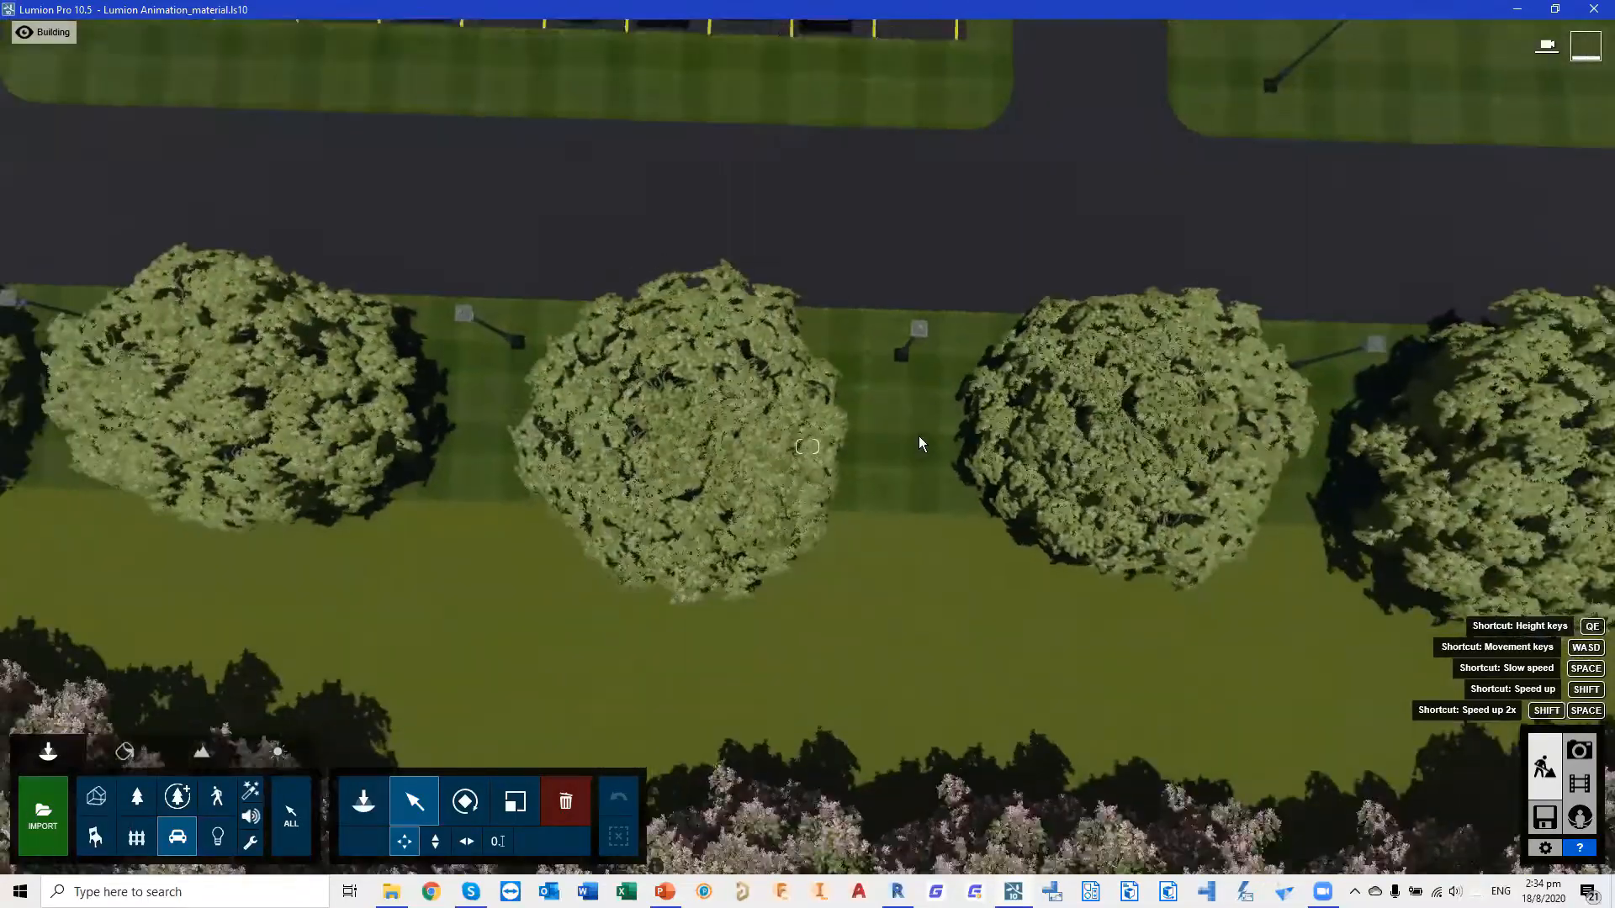
{"action": "scroll", "coordinate": [916, 430], "scroll_direction": "down", "scroll_amount": 10}
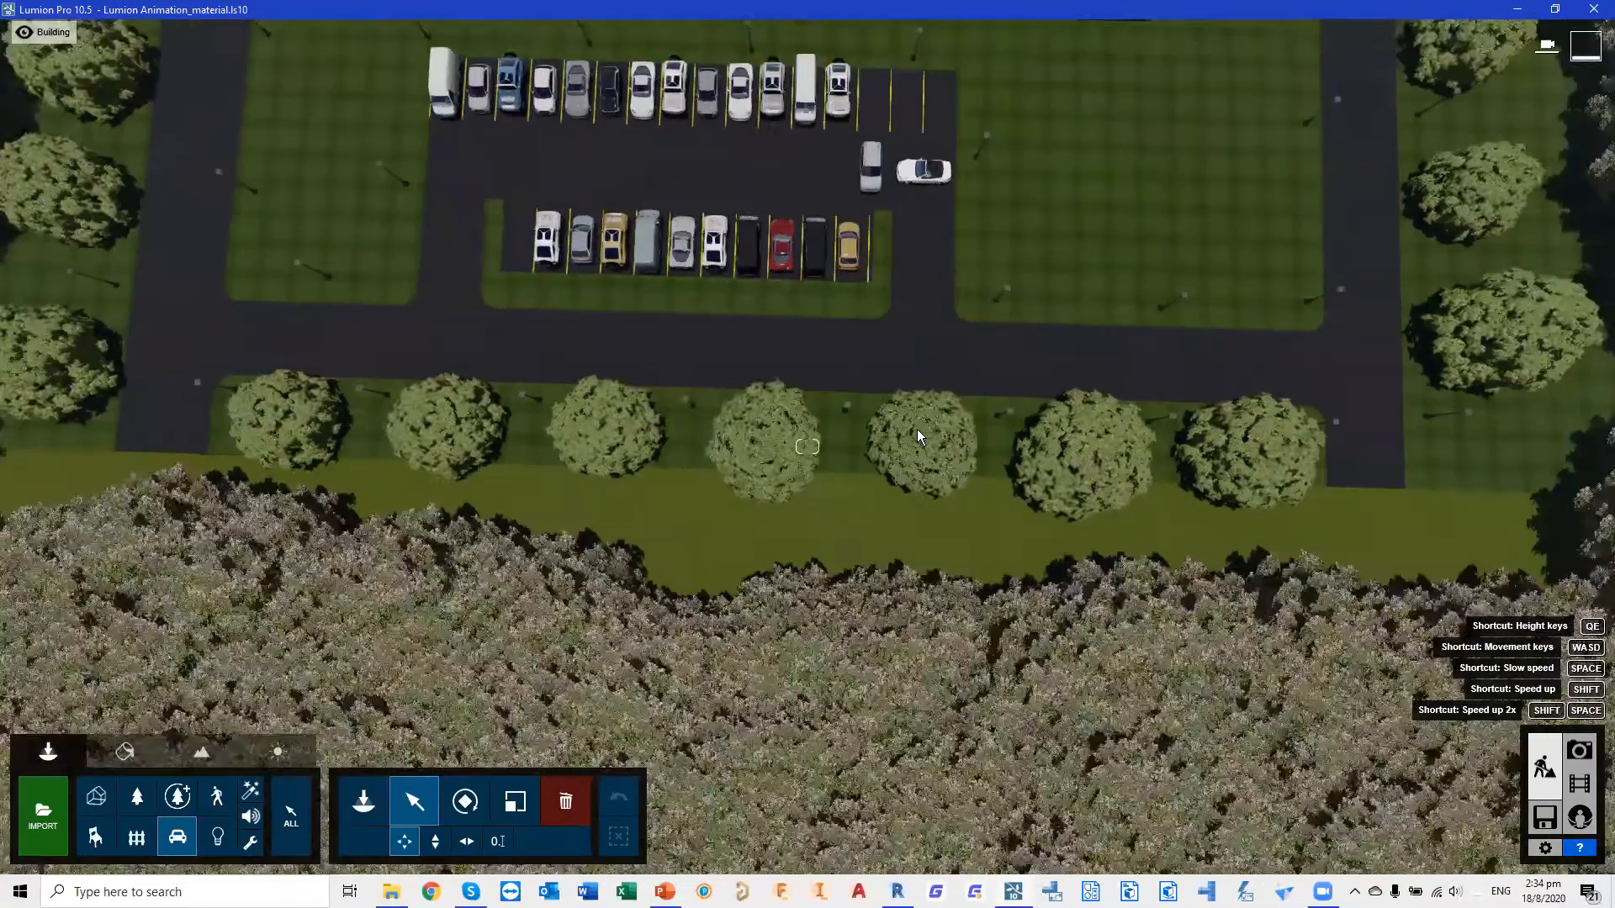
{"action": "scroll", "coordinate": [917, 424], "scroll_direction": "down", "scroll_amount": 4}
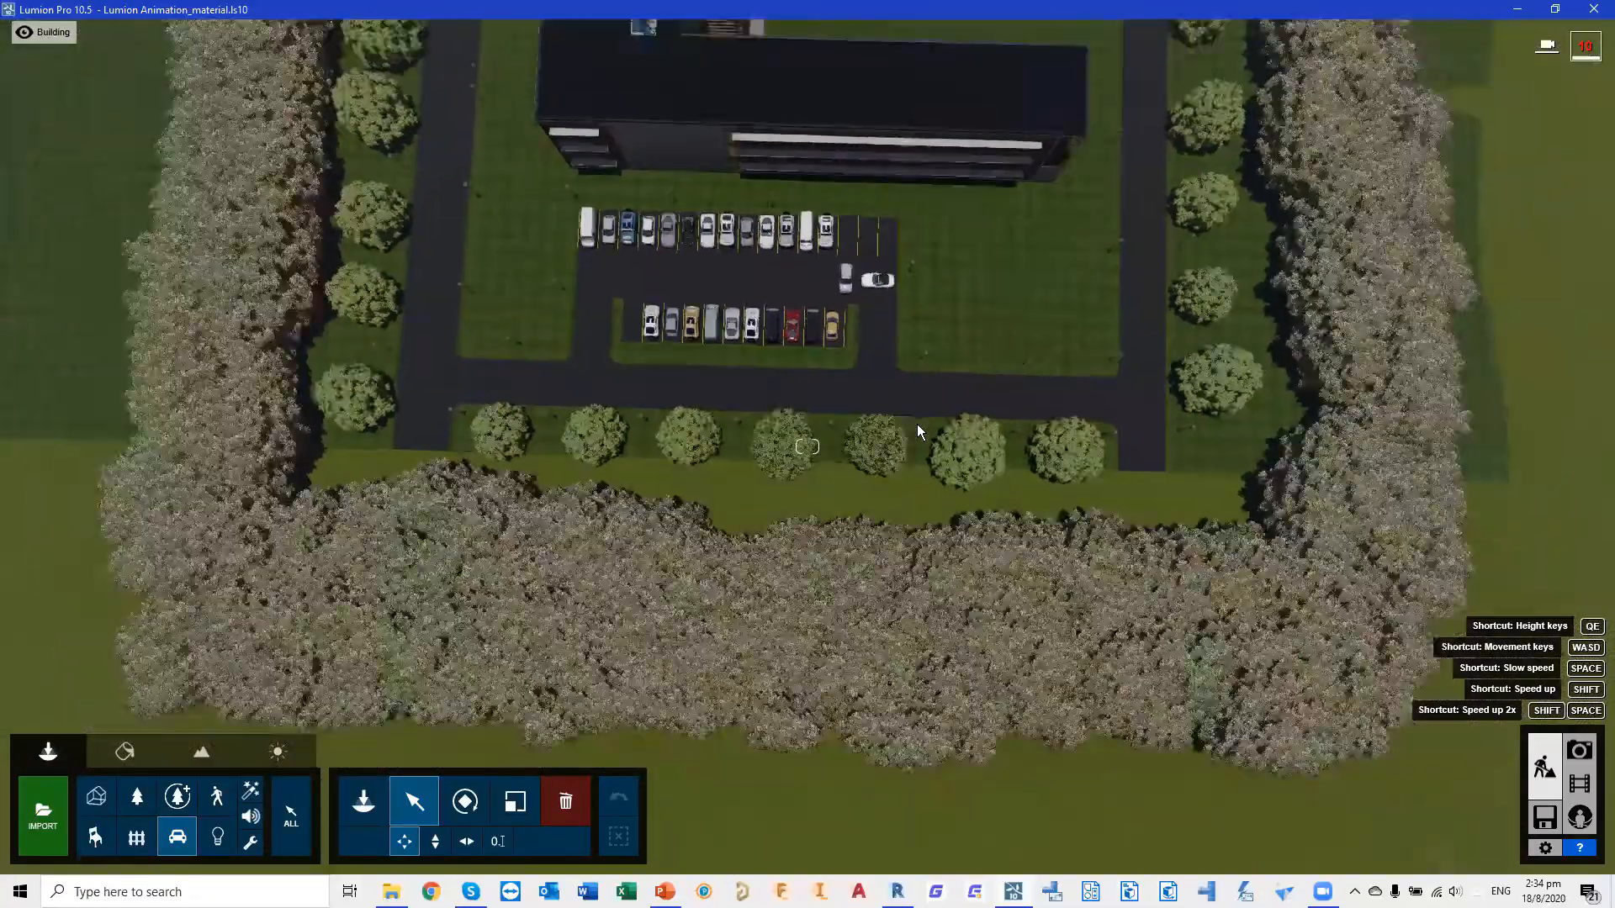
{"action": "scroll", "coordinate": [917, 422], "scroll_direction": "down", "scroll_amount": 6}
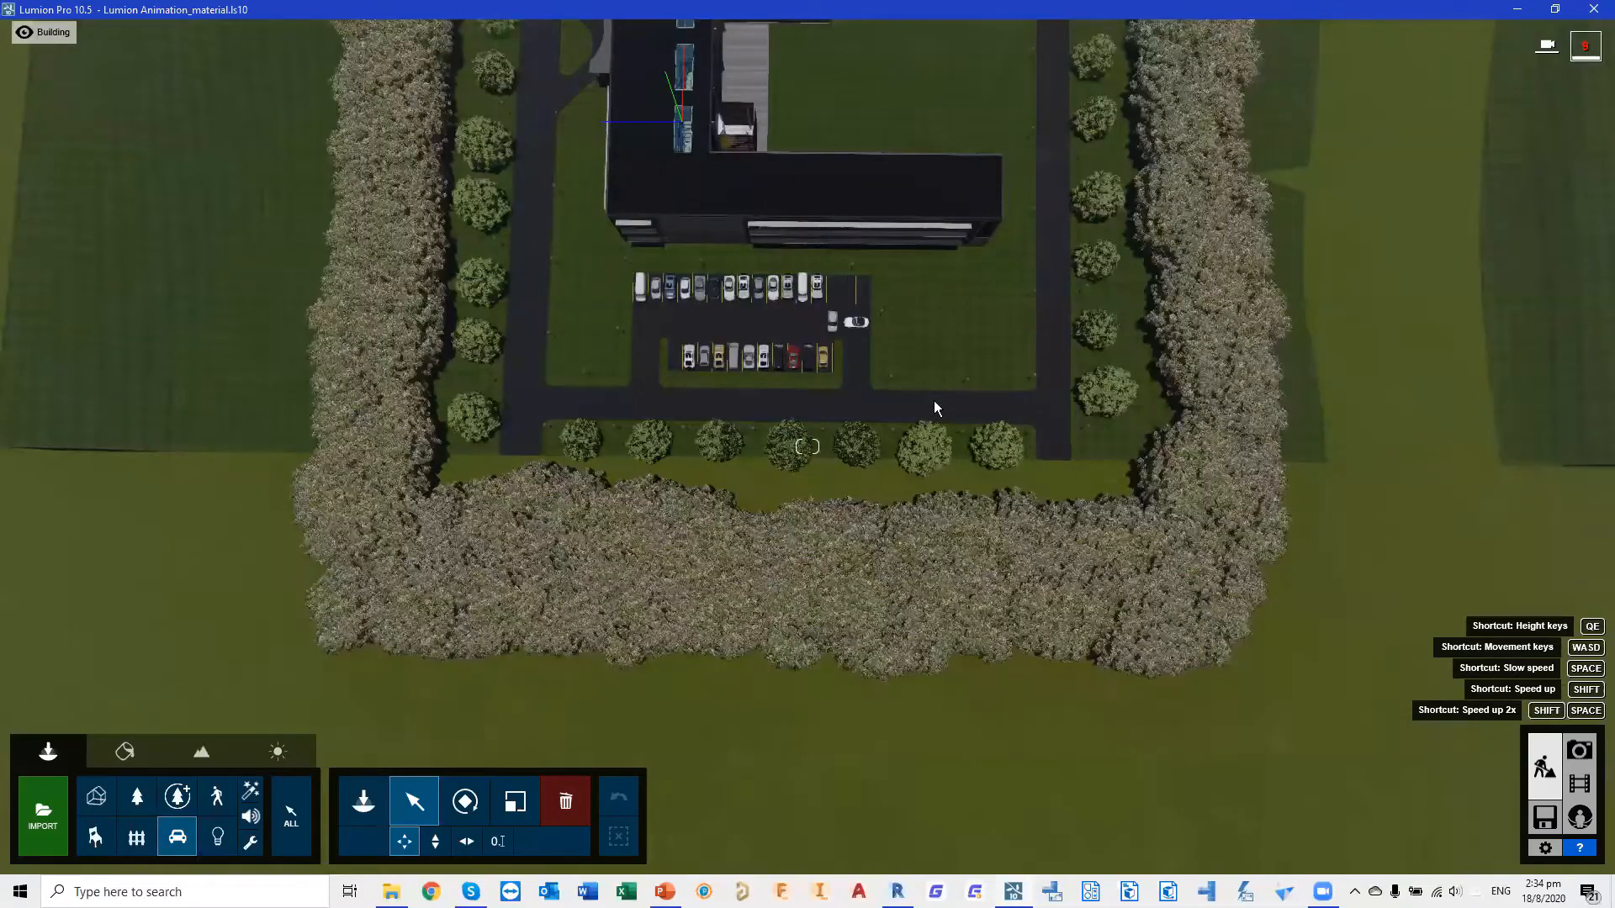
{"action": "key", "text": "w"}
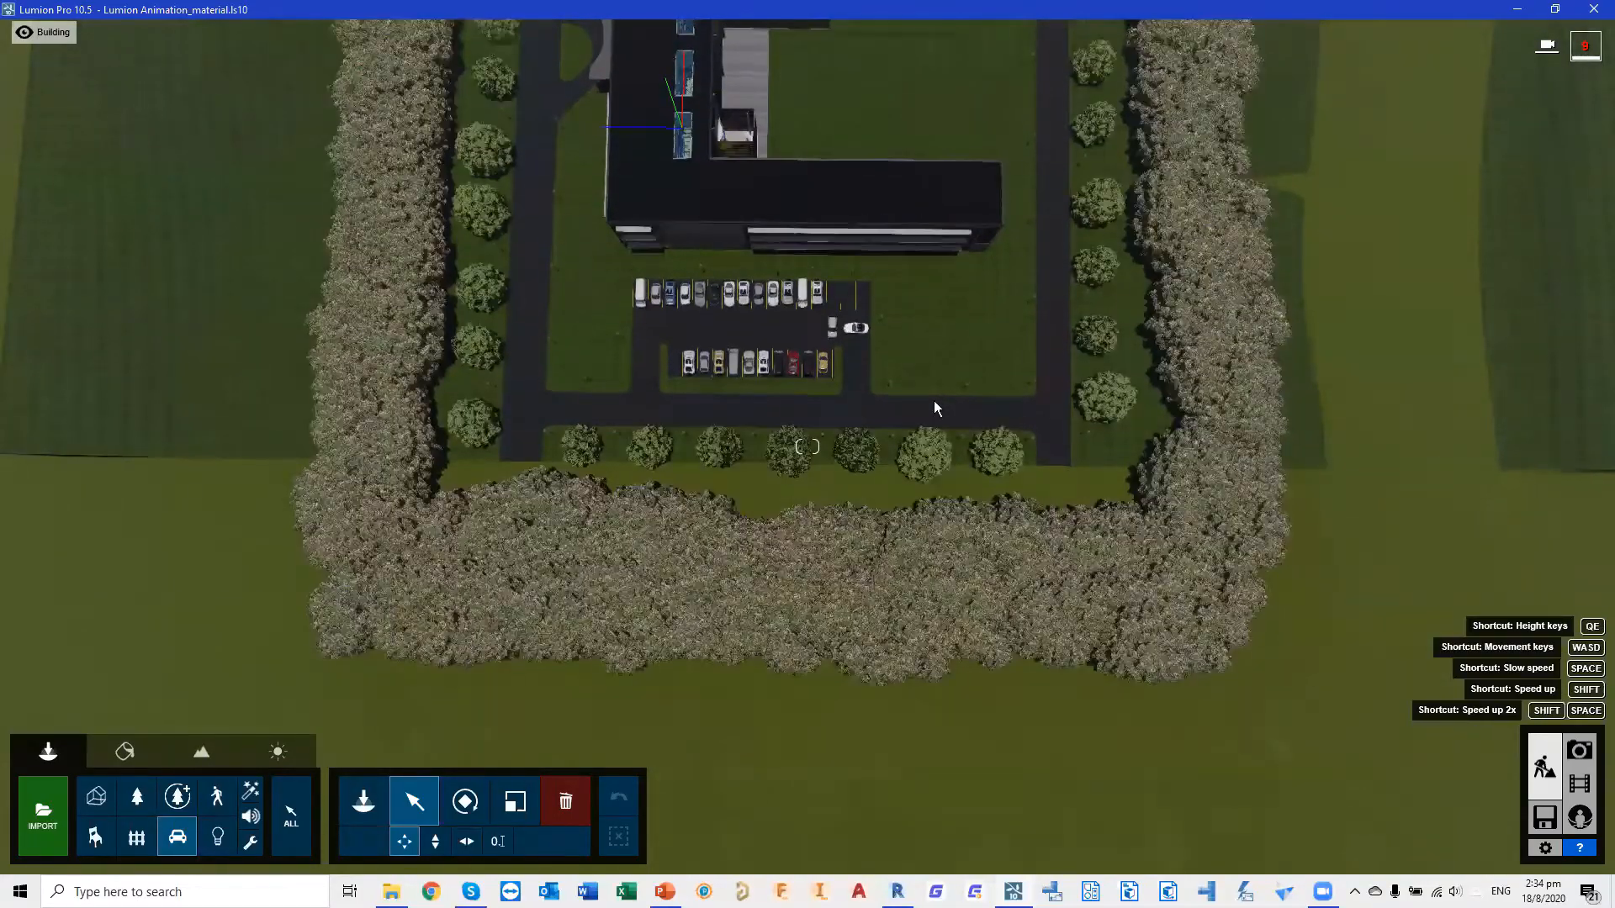
{"action": "key", "text": "w"}
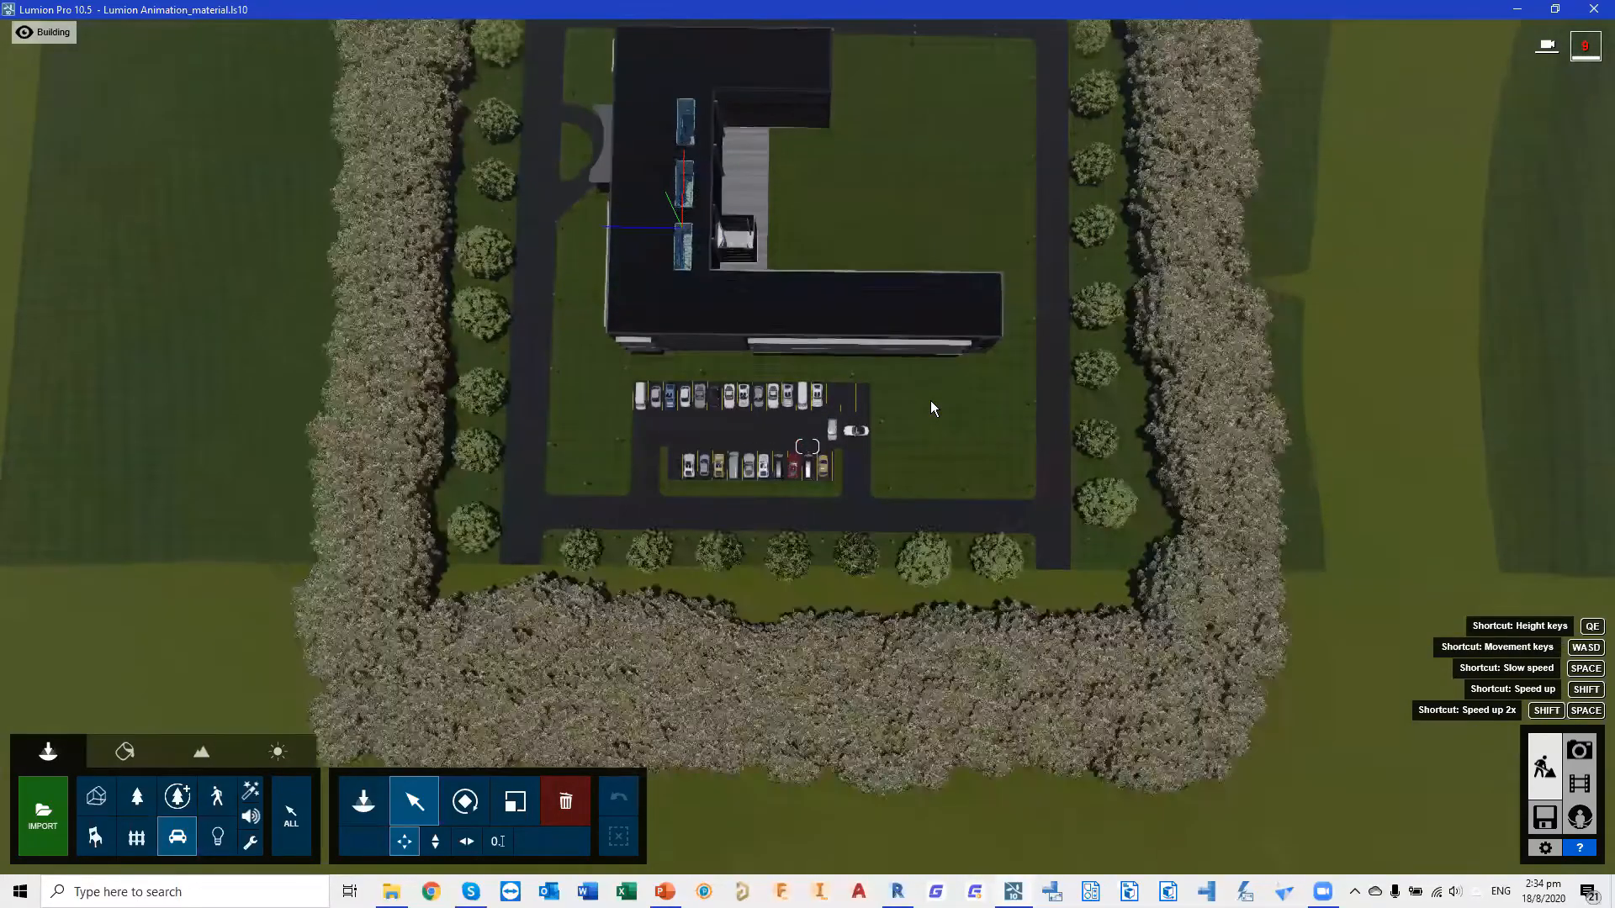
{"action": "key", "text": "w"}
{"action": "scroll", "coordinate": [931, 408], "scroll_direction": "up", "scroll_amount": 2}
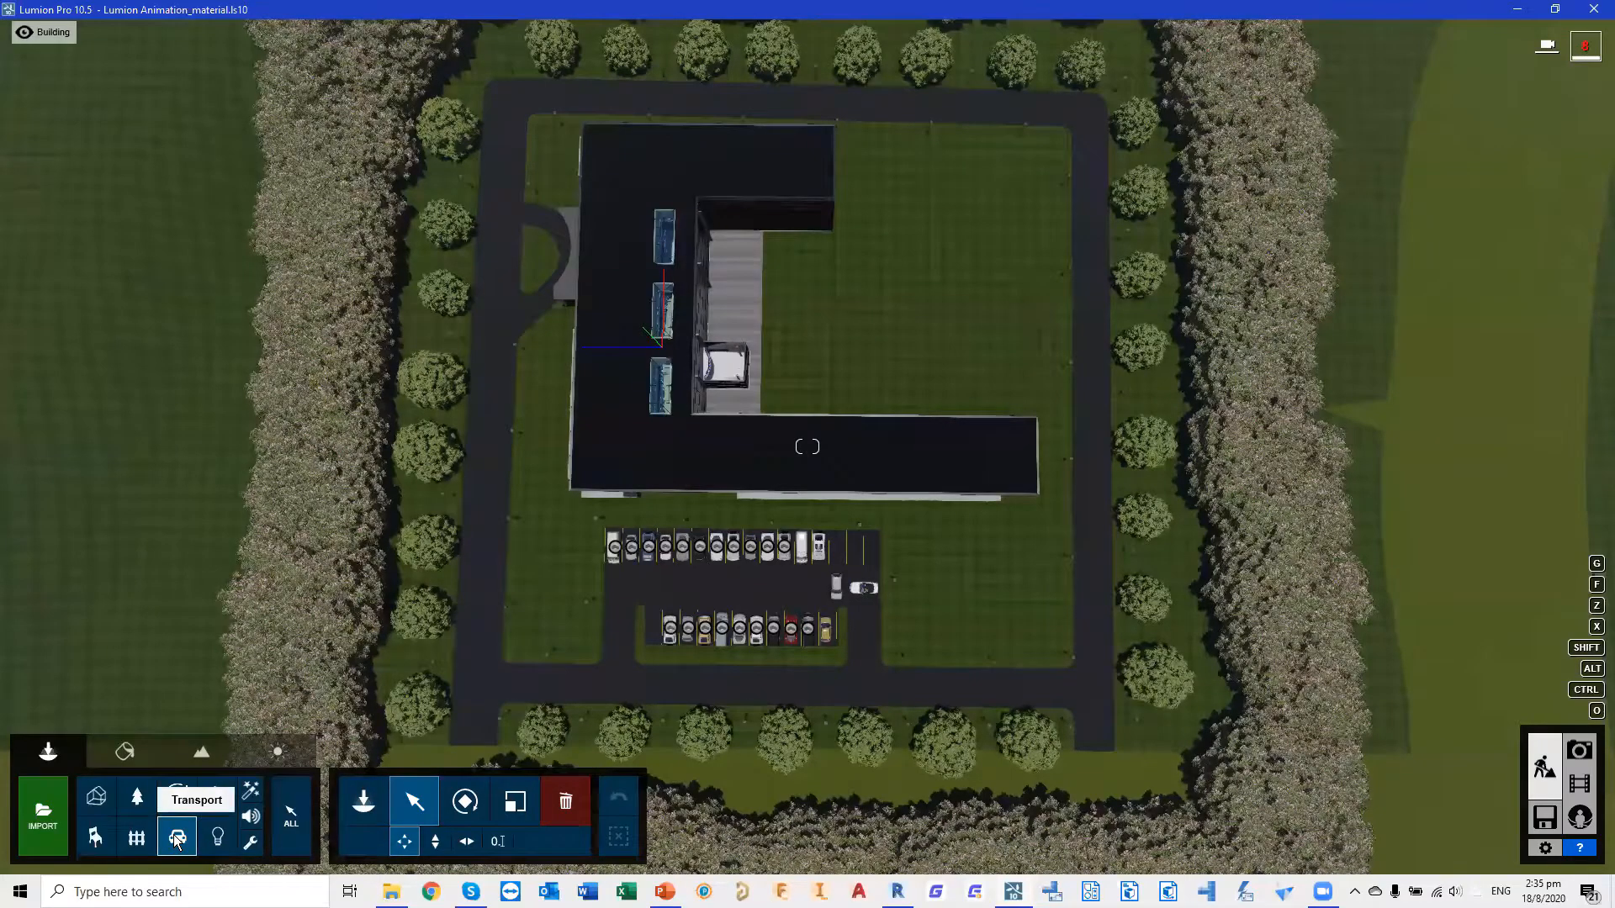
Using line placement with Car 001, lay a line of mixed vehicles along the inner lane of the road in front of the car park
{"action": "left_click", "coordinate": [185, 784]}
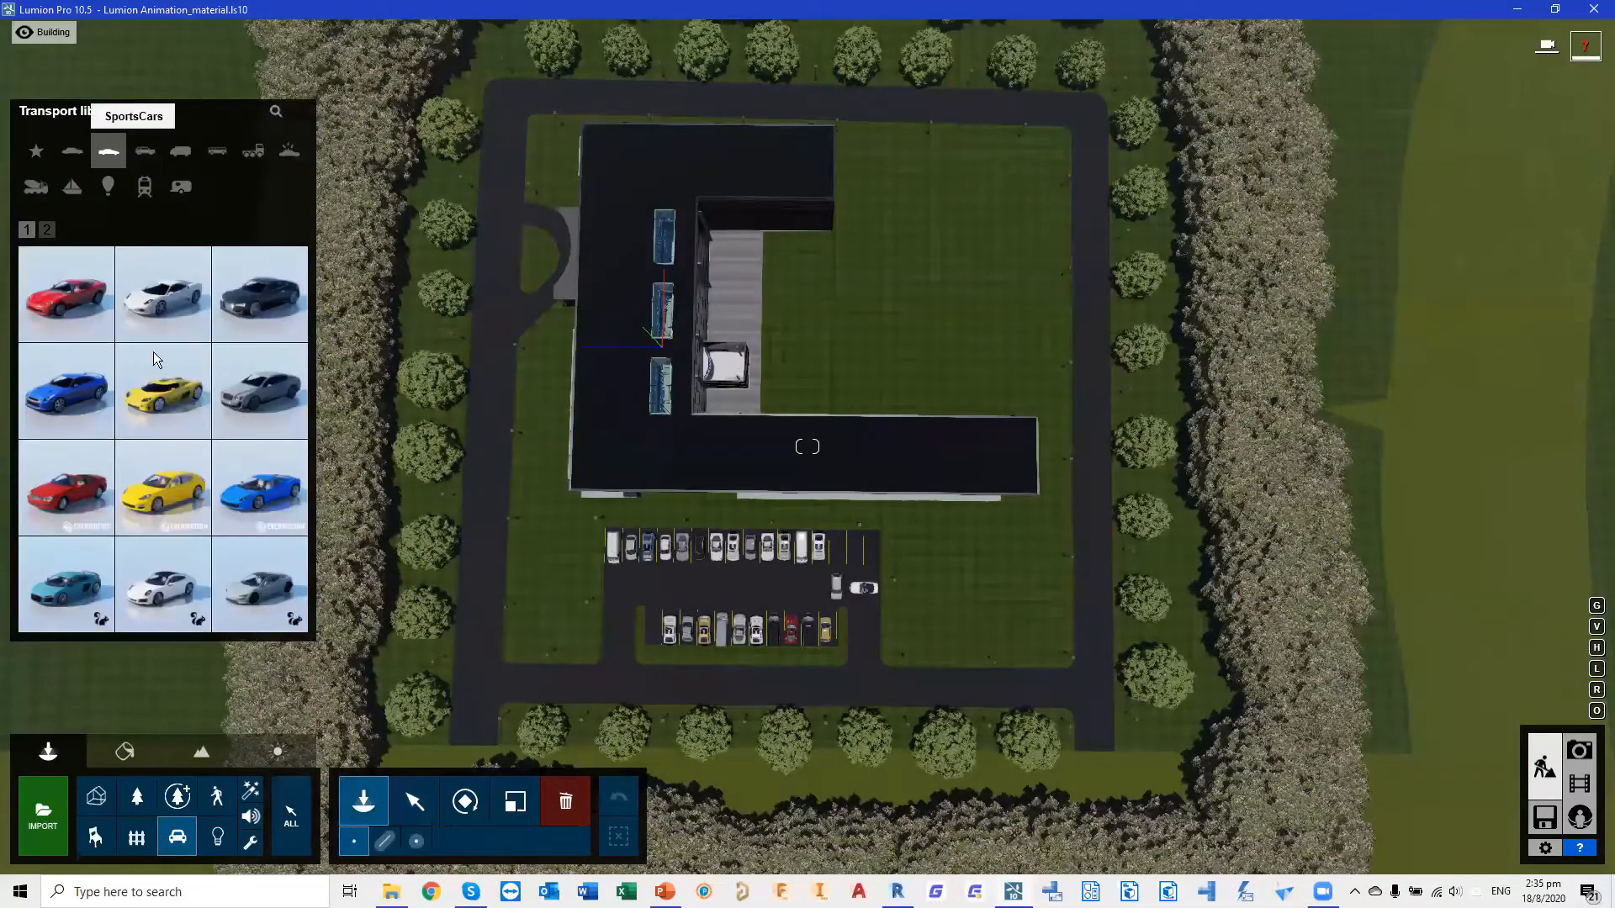
{"action": "left_click", "coordinate": [70, 151]}
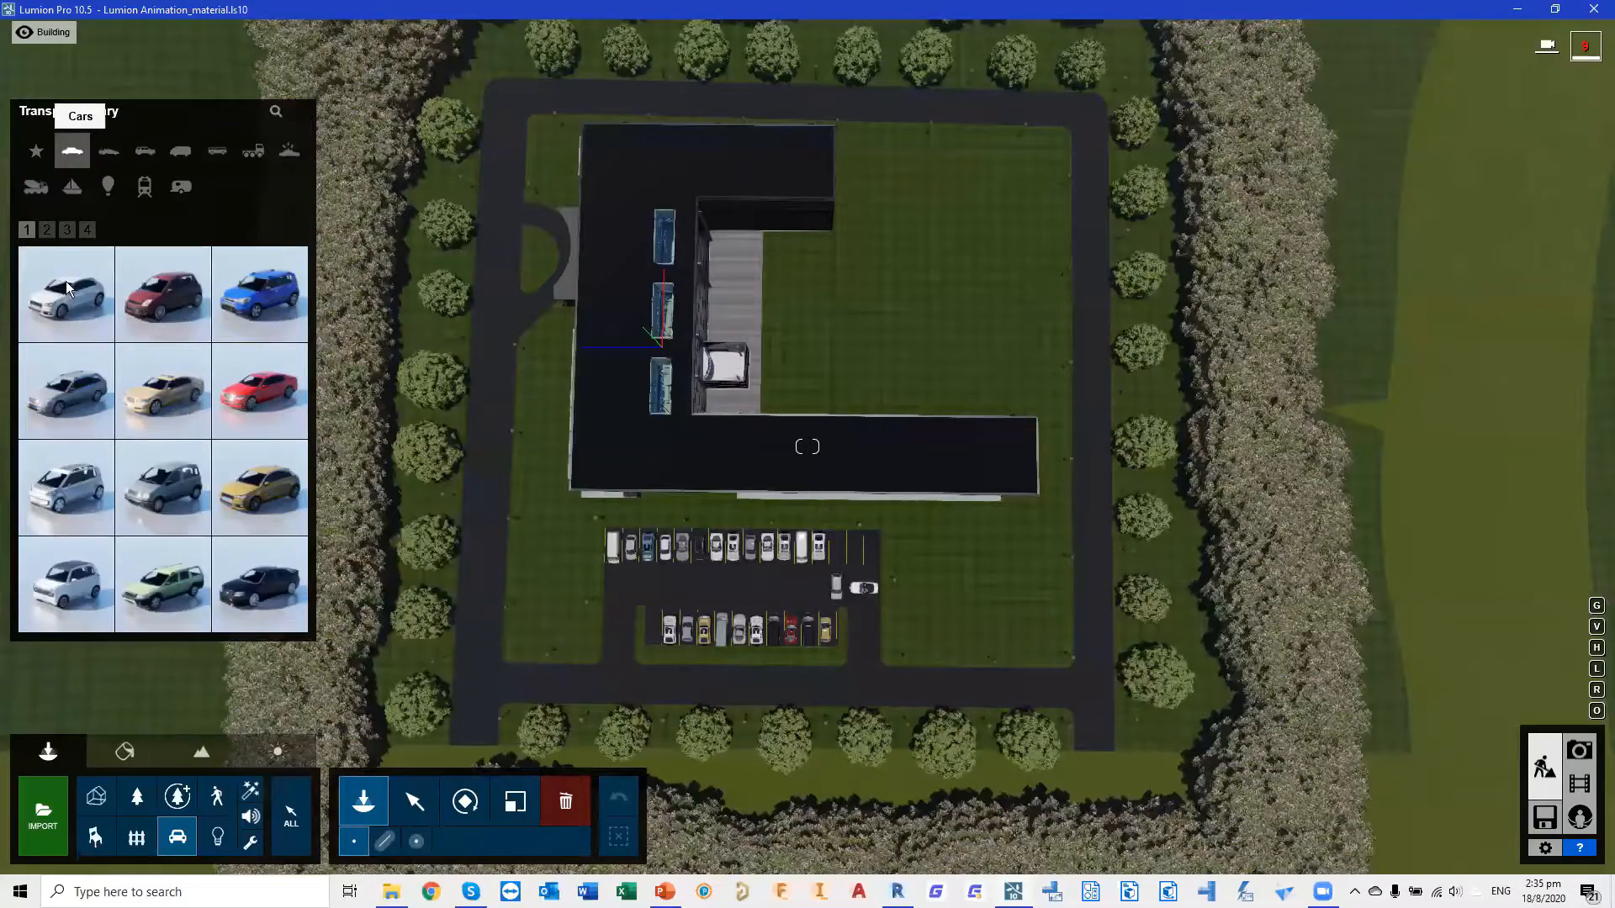
{"action": "left_click", "coordinate": [65, 281]}
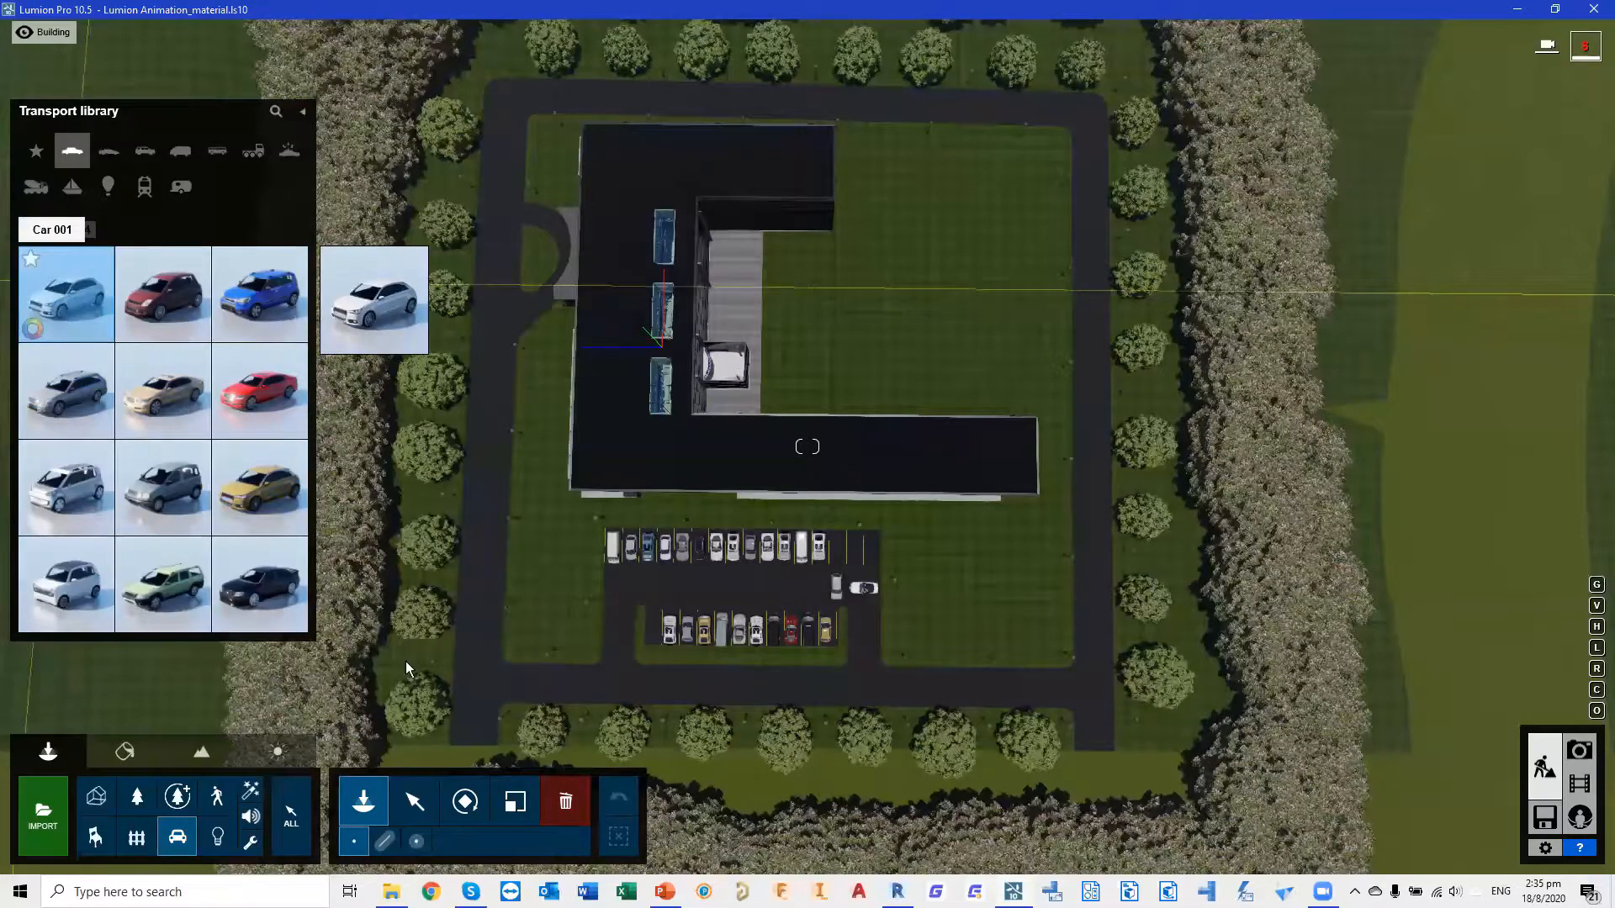
{"action": "left_click", "coordinate": [384, 843]}
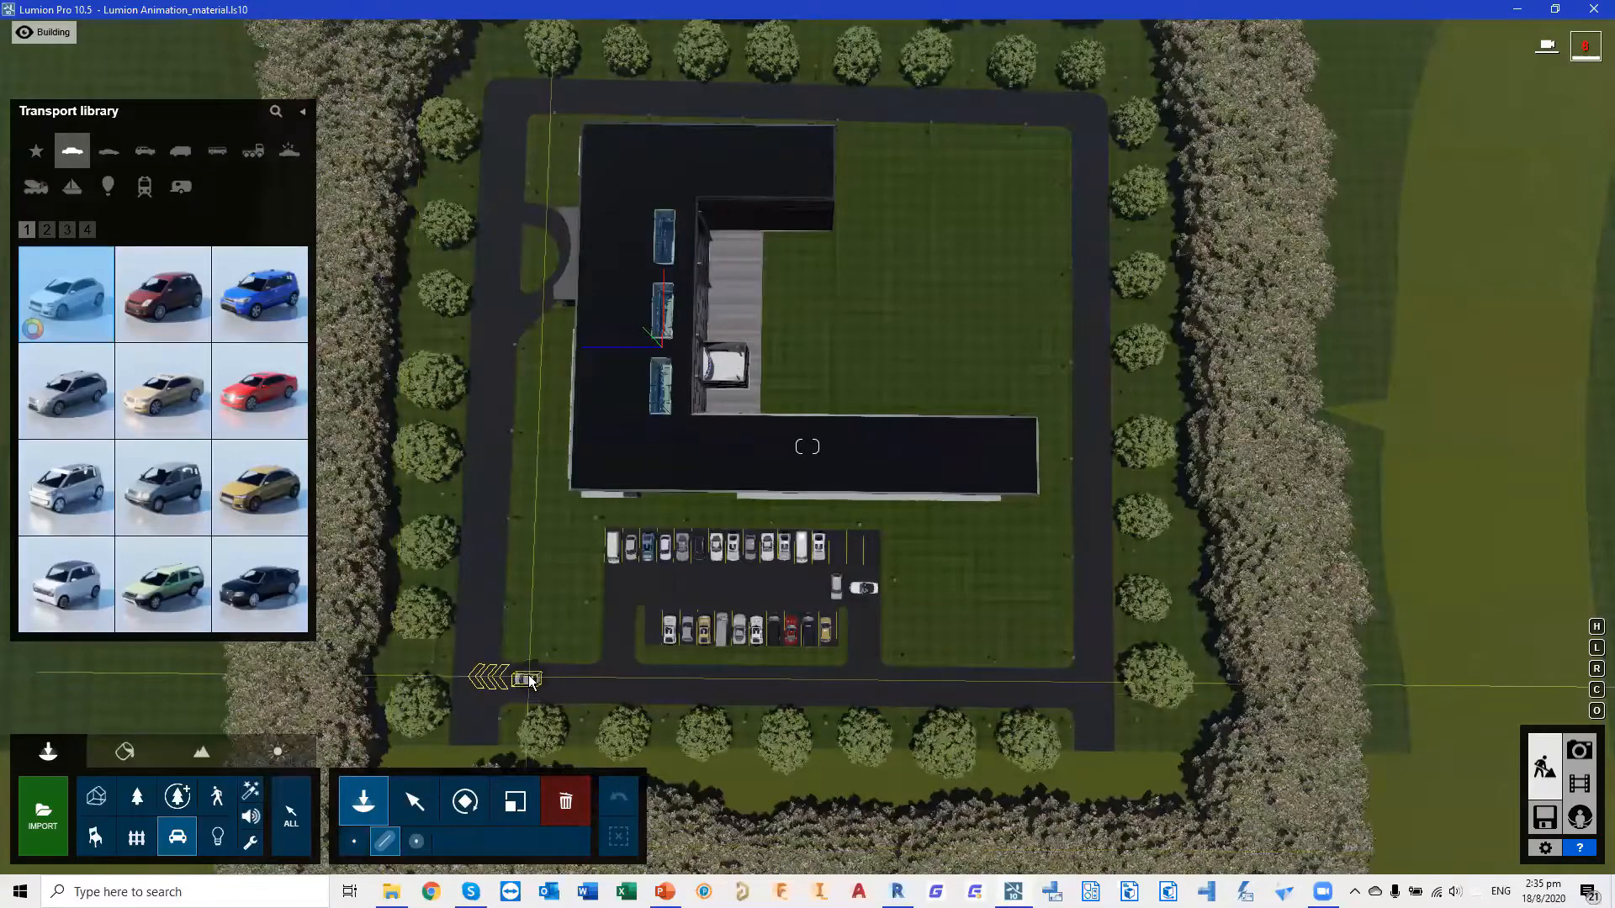
{"action": "key", "text": "r"}
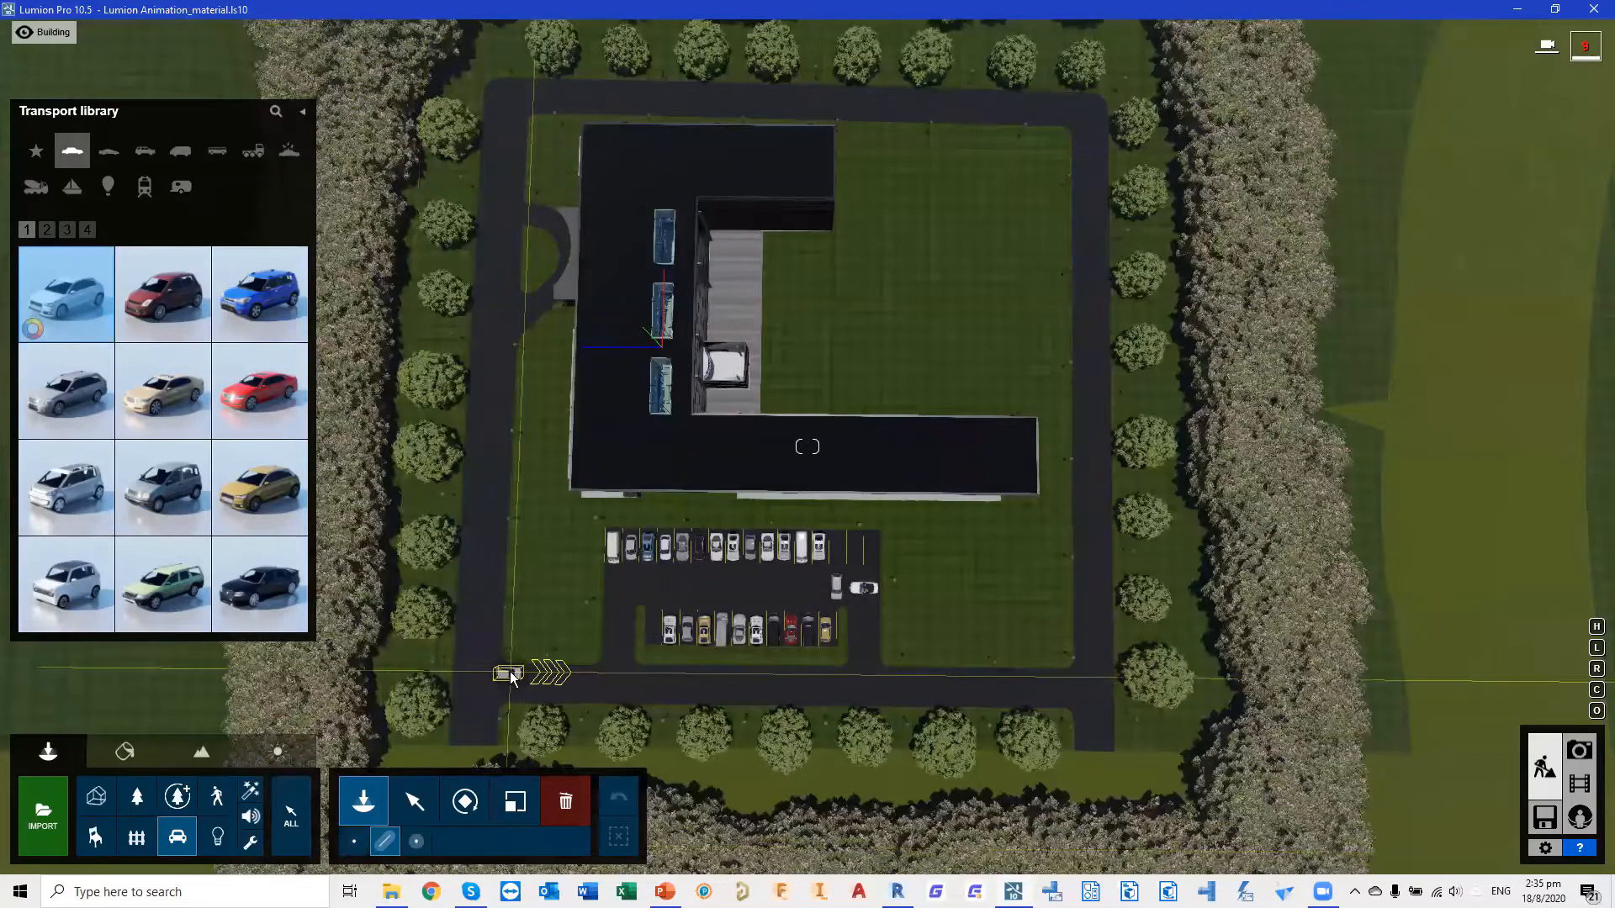
{"action": "left_click", "coordinate": [511, 674]}
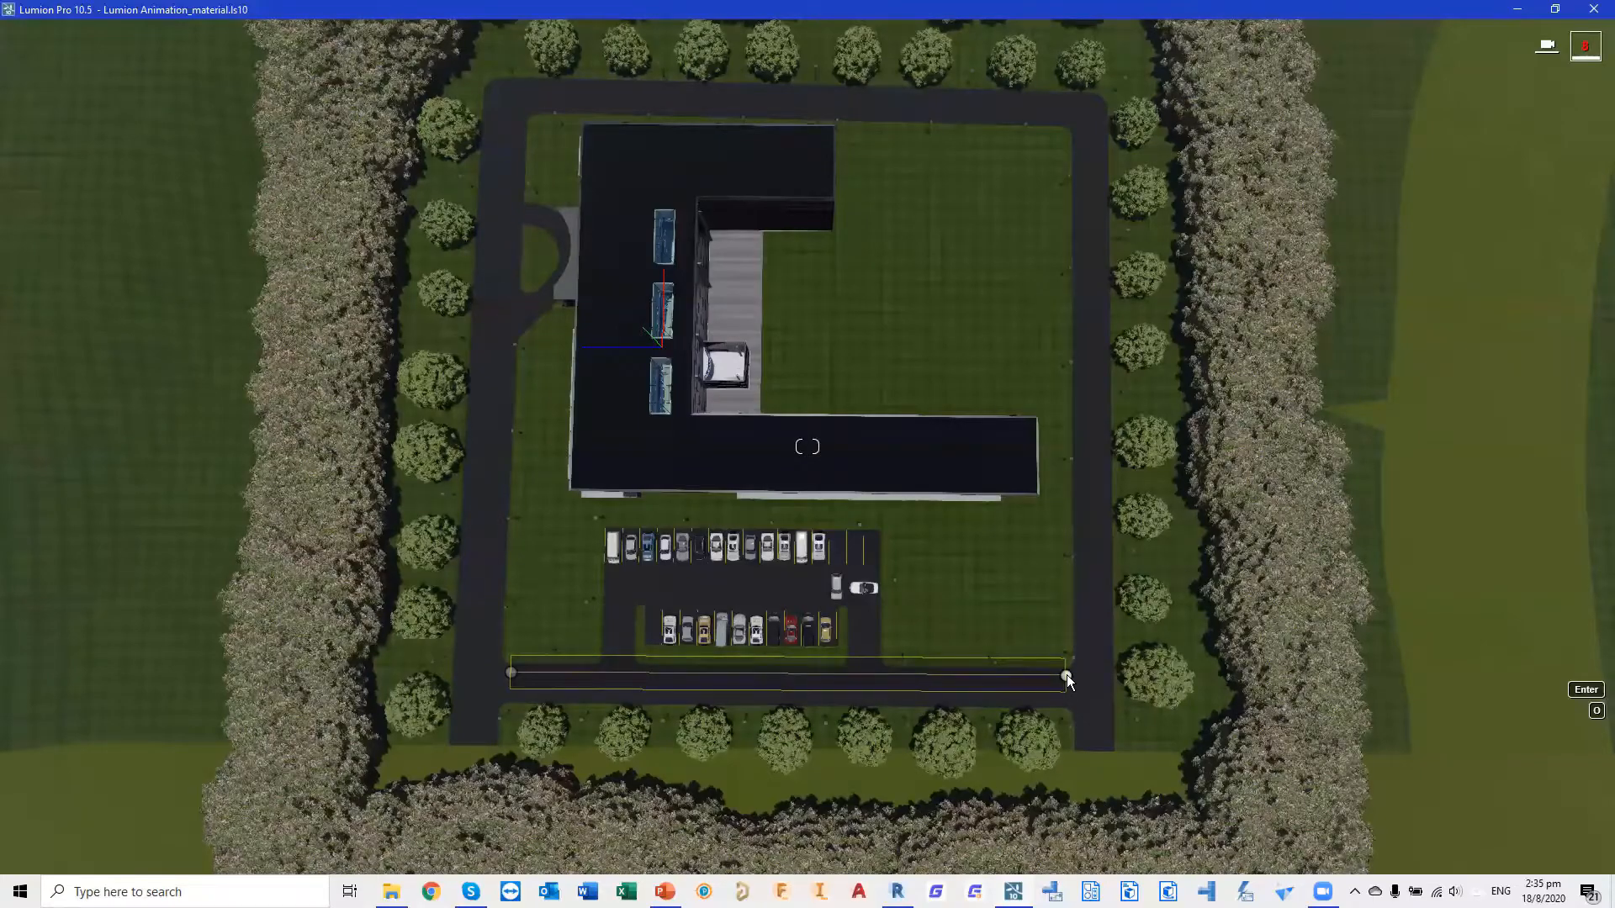
{"action": "left_click", "coordinate": [1068, 677]}
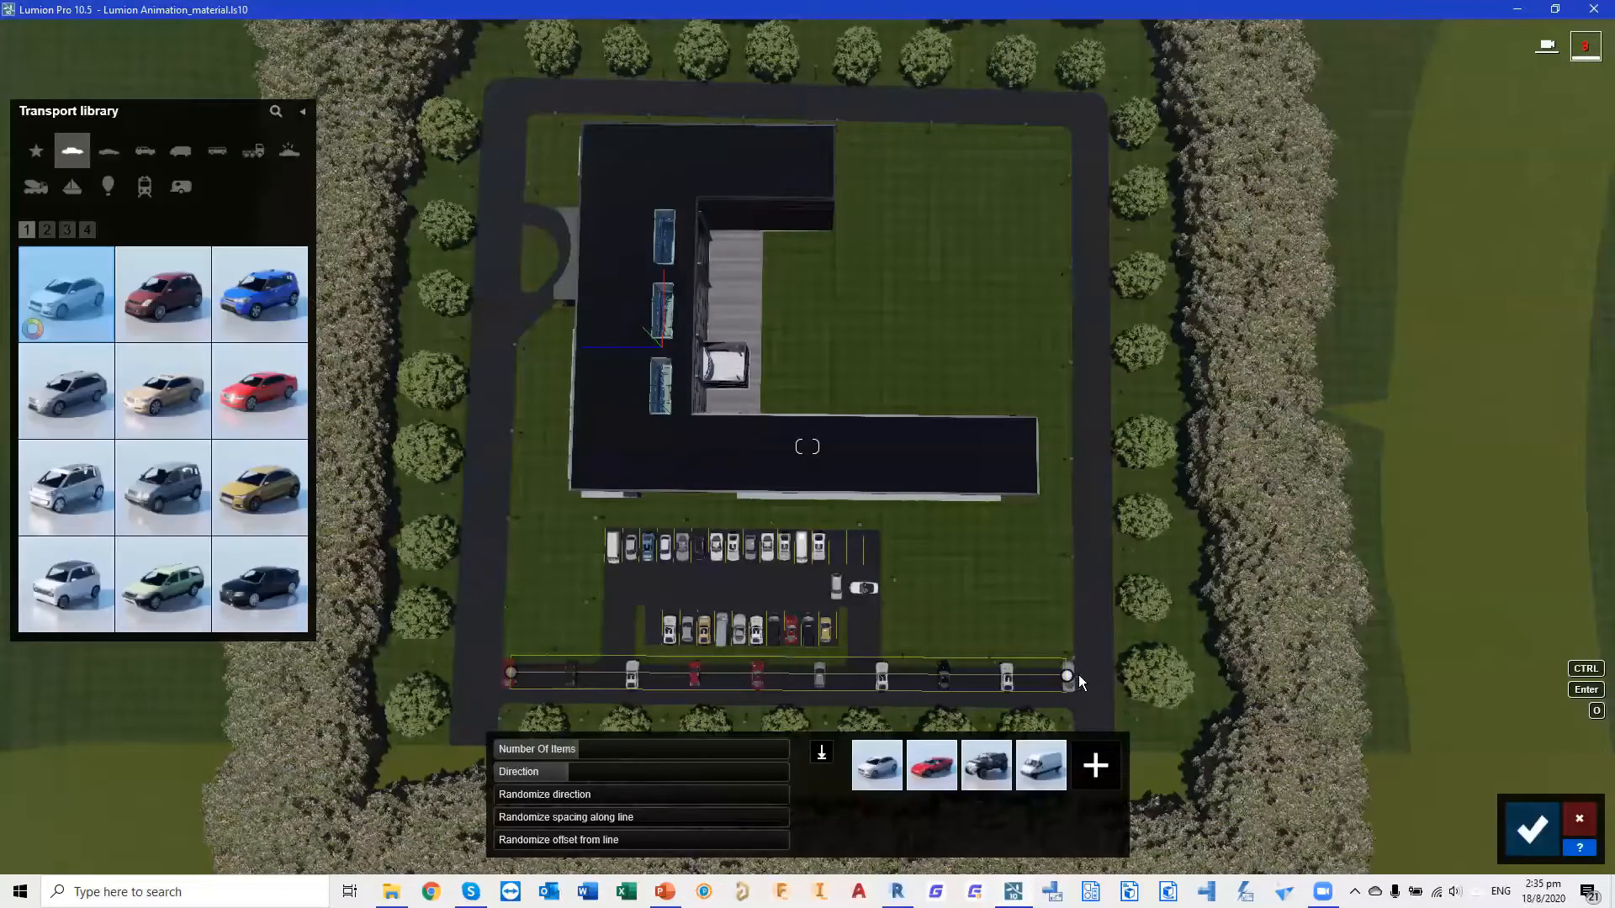
Extend the vehicle line with extra points around the ring road's inner lane, leaving a gap just past the building's entrance loop
{"action": "key", "text": "ctrl"}
{"action": "left_click", "coordinate": [1084, 668], "text": "ctrl"}
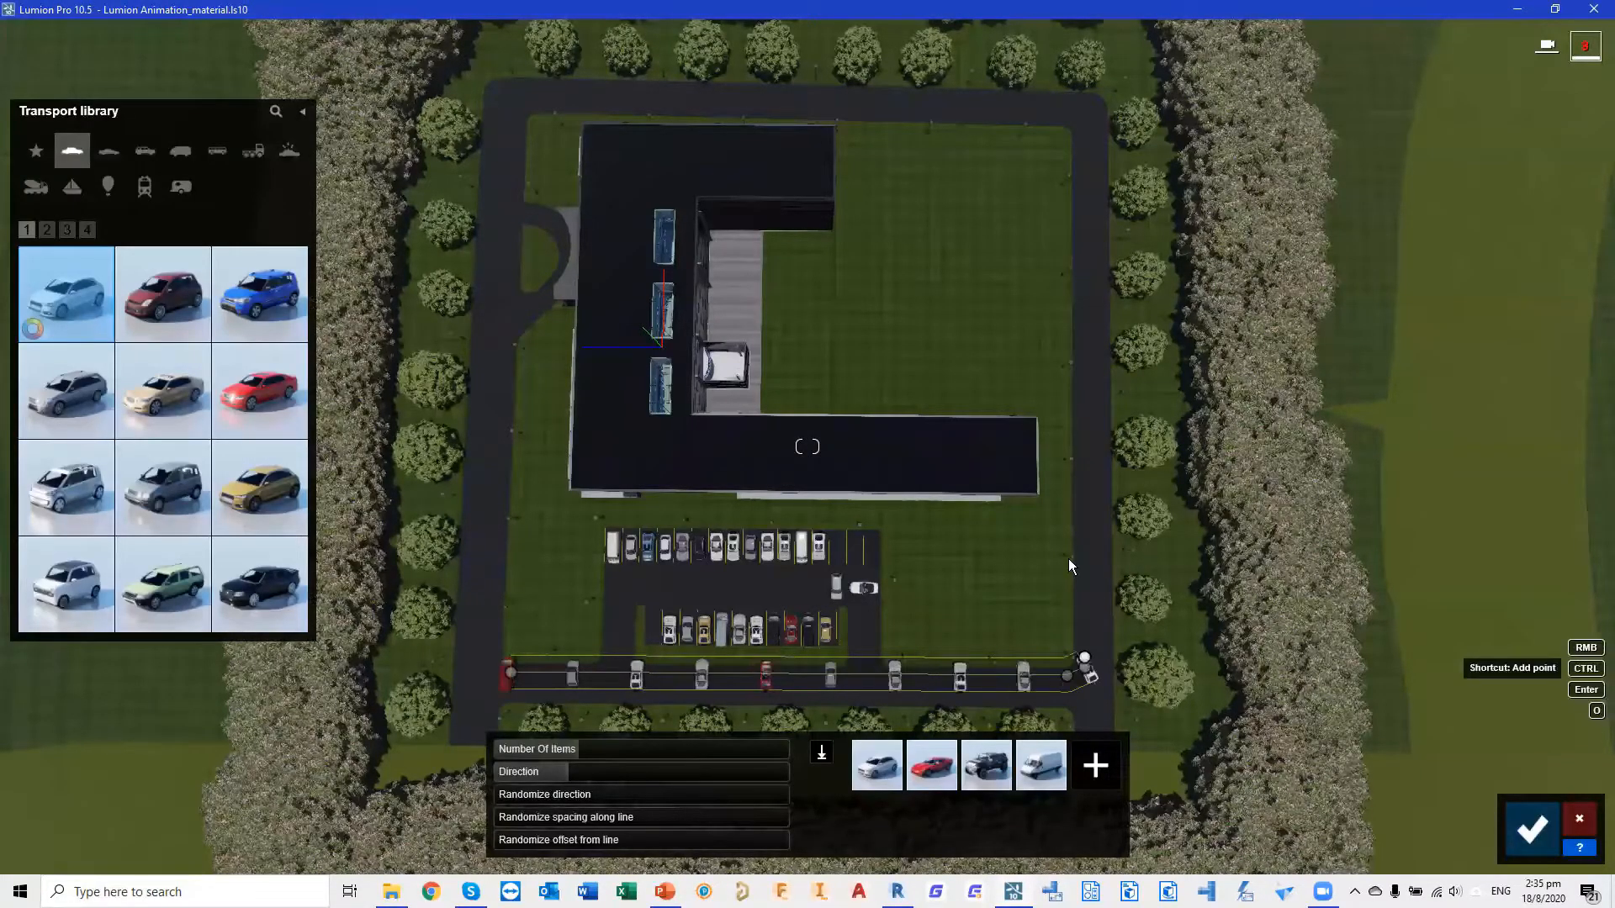
{"action": "left_click", "coordinate": [1081, 133], "text": "ctrl"}
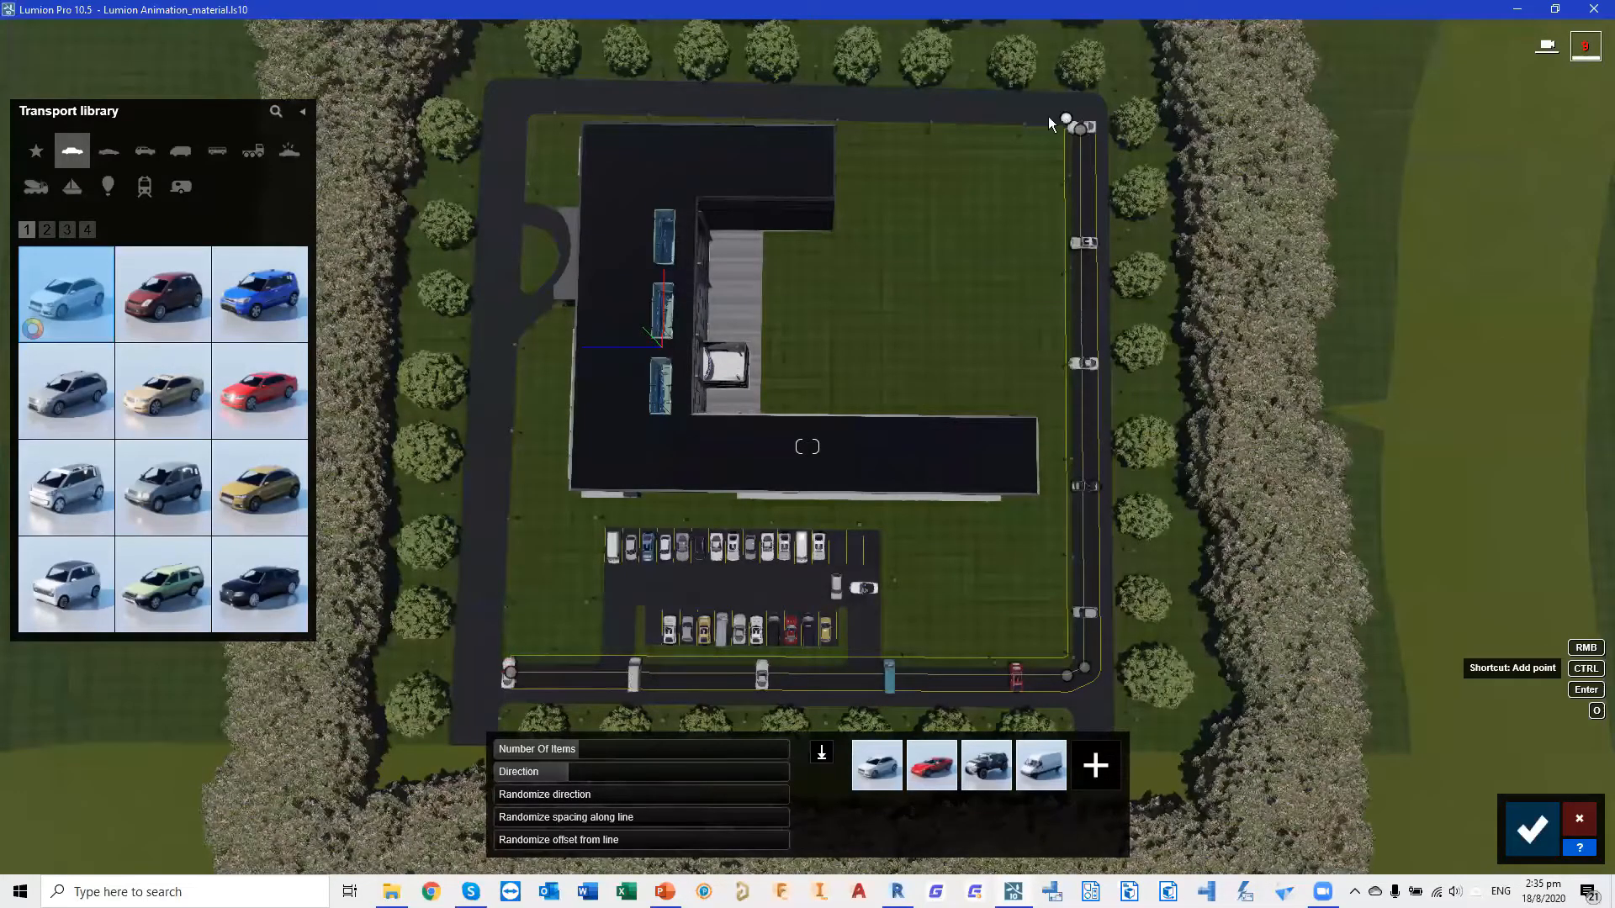
{"action": "left_click", "coordinate": [1053, 119], "text": "ctrl"}
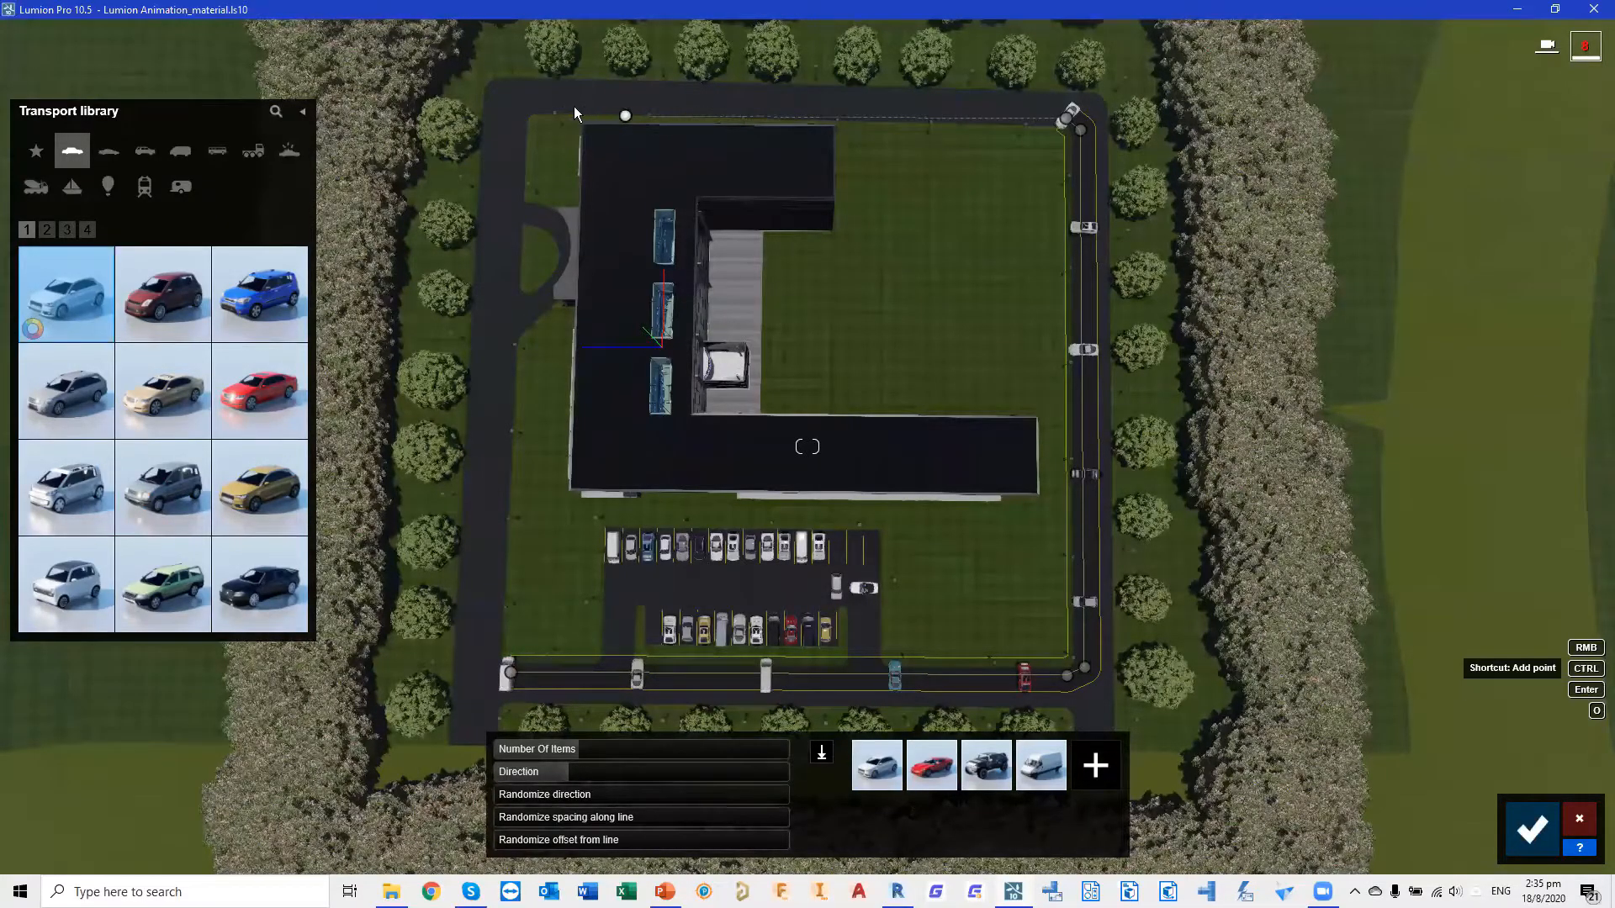
{"action": "left_click", "coordinate": [522, 111]}
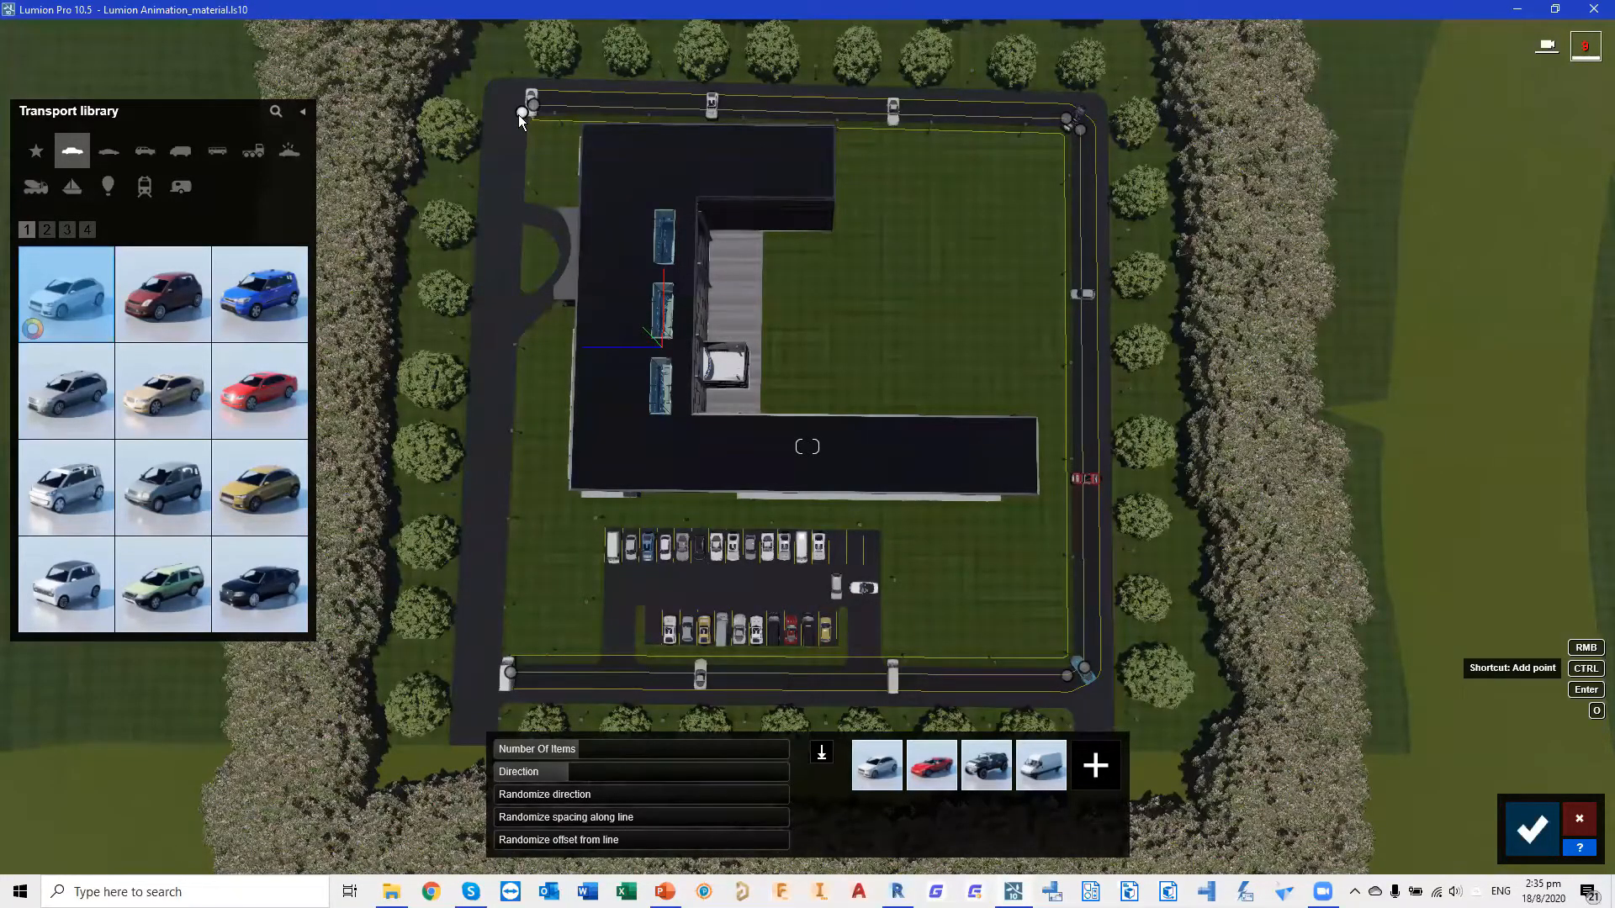
{"action": "left_click", "coordinate": [507, 293]}
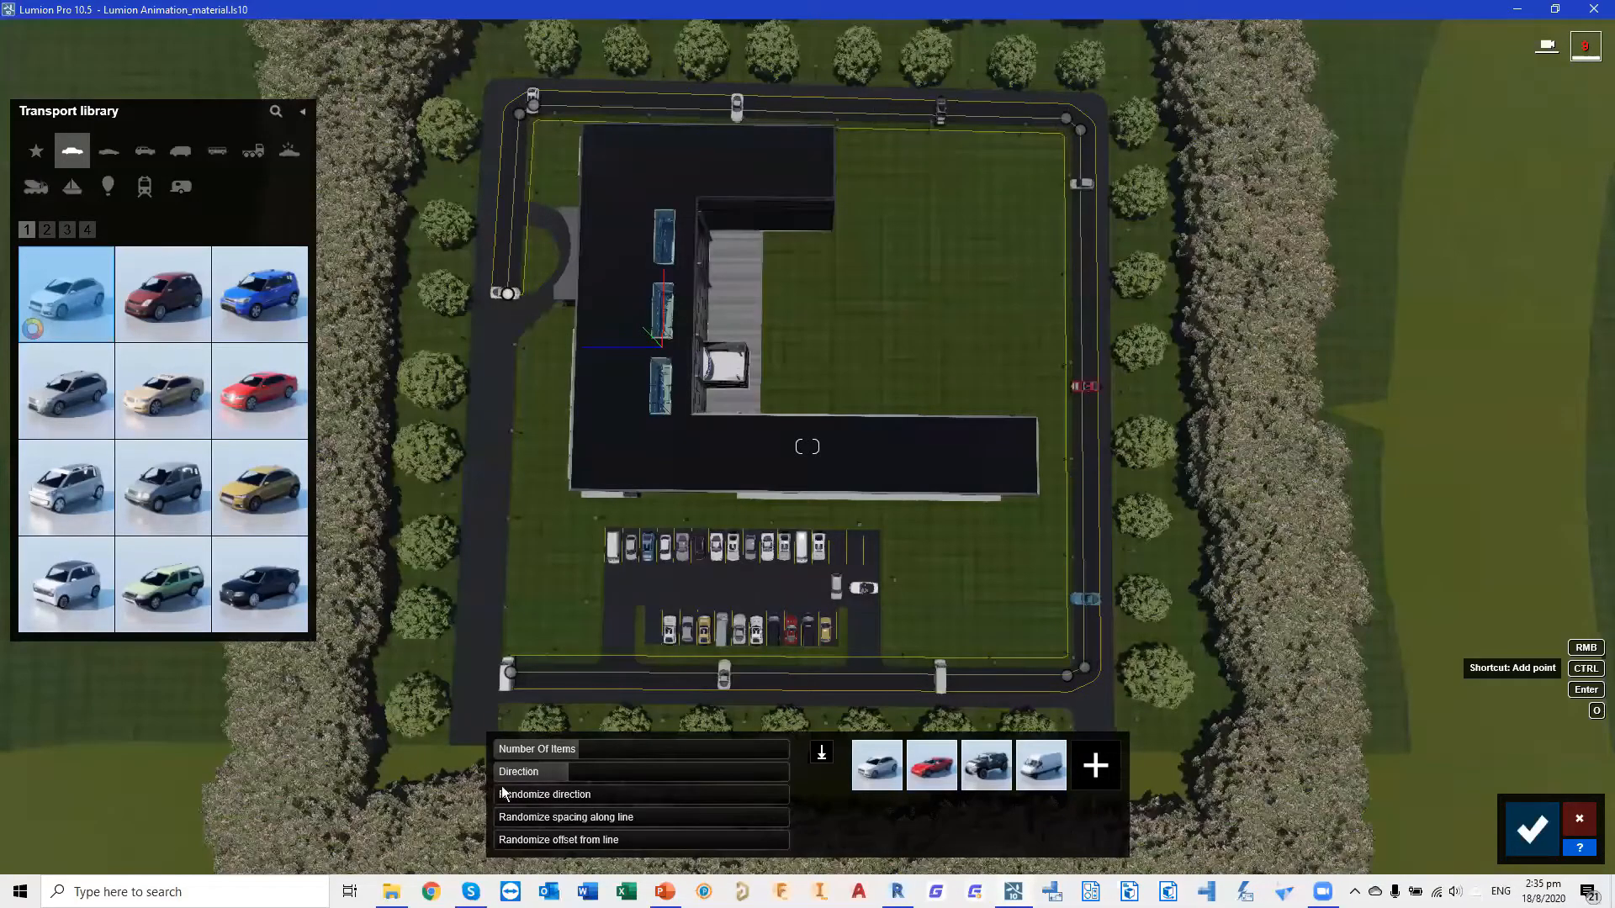
{"action": "left_click", "coordinate": [493, 656]}
{"action": "left_click", "coordinate": [500, 474]}
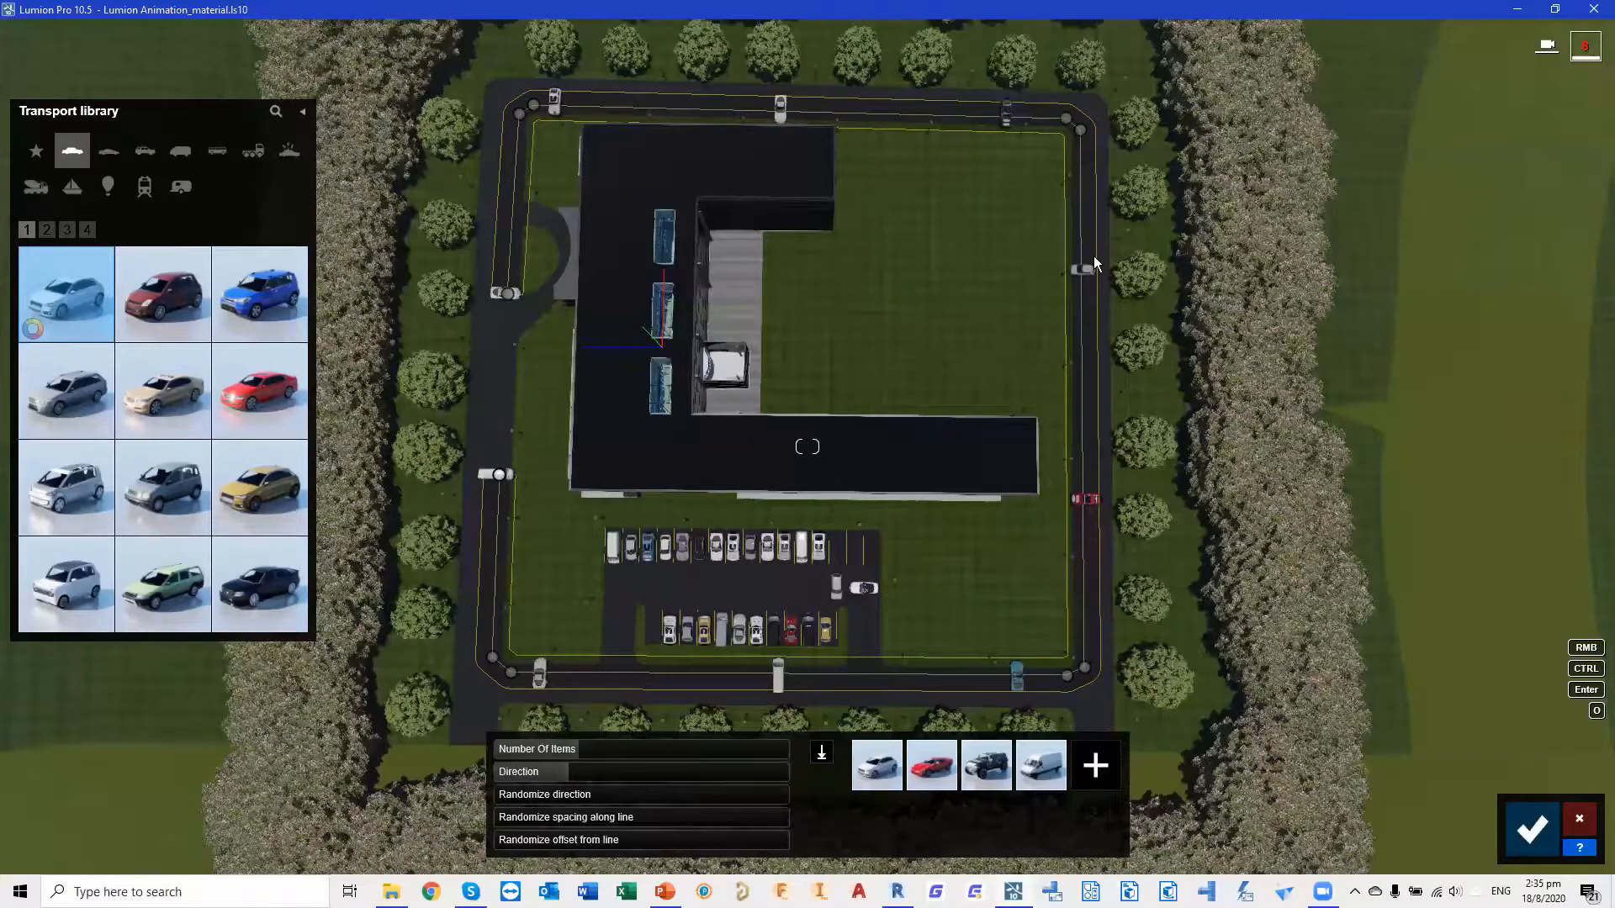
Turn the inner-lane vehicles to face along the road, raise the number of items slightly and finish the line
{"action": "left_click", "coordinate": [1054, 679]}
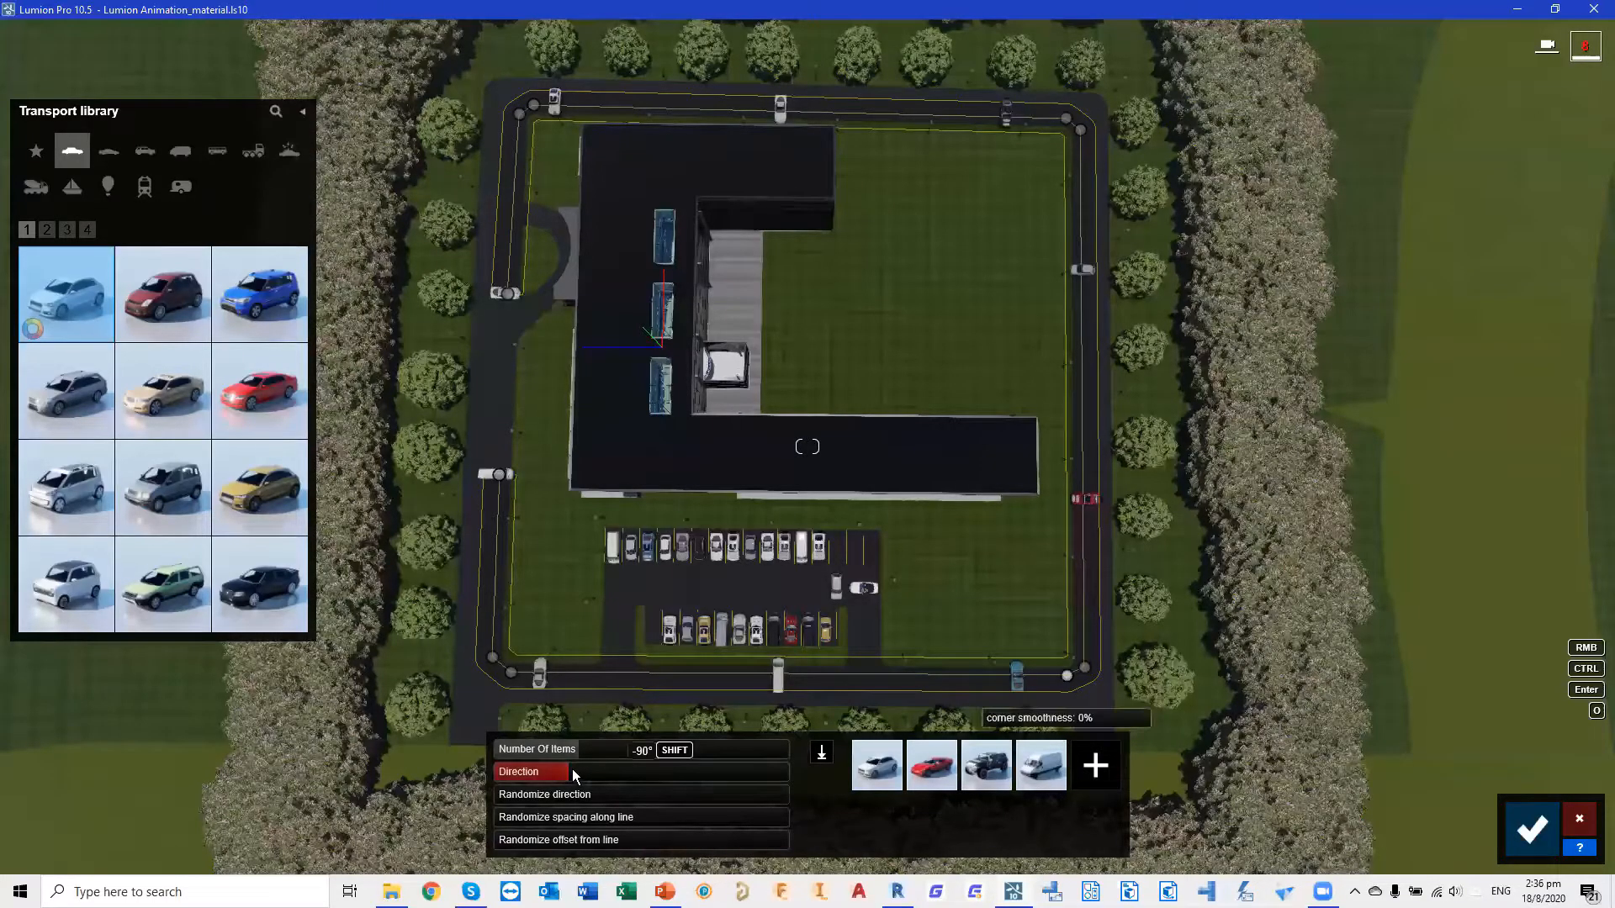
{"action": "left_click_drag", "start_coordinate": [573, 772], "coordinate": [645, 781]}
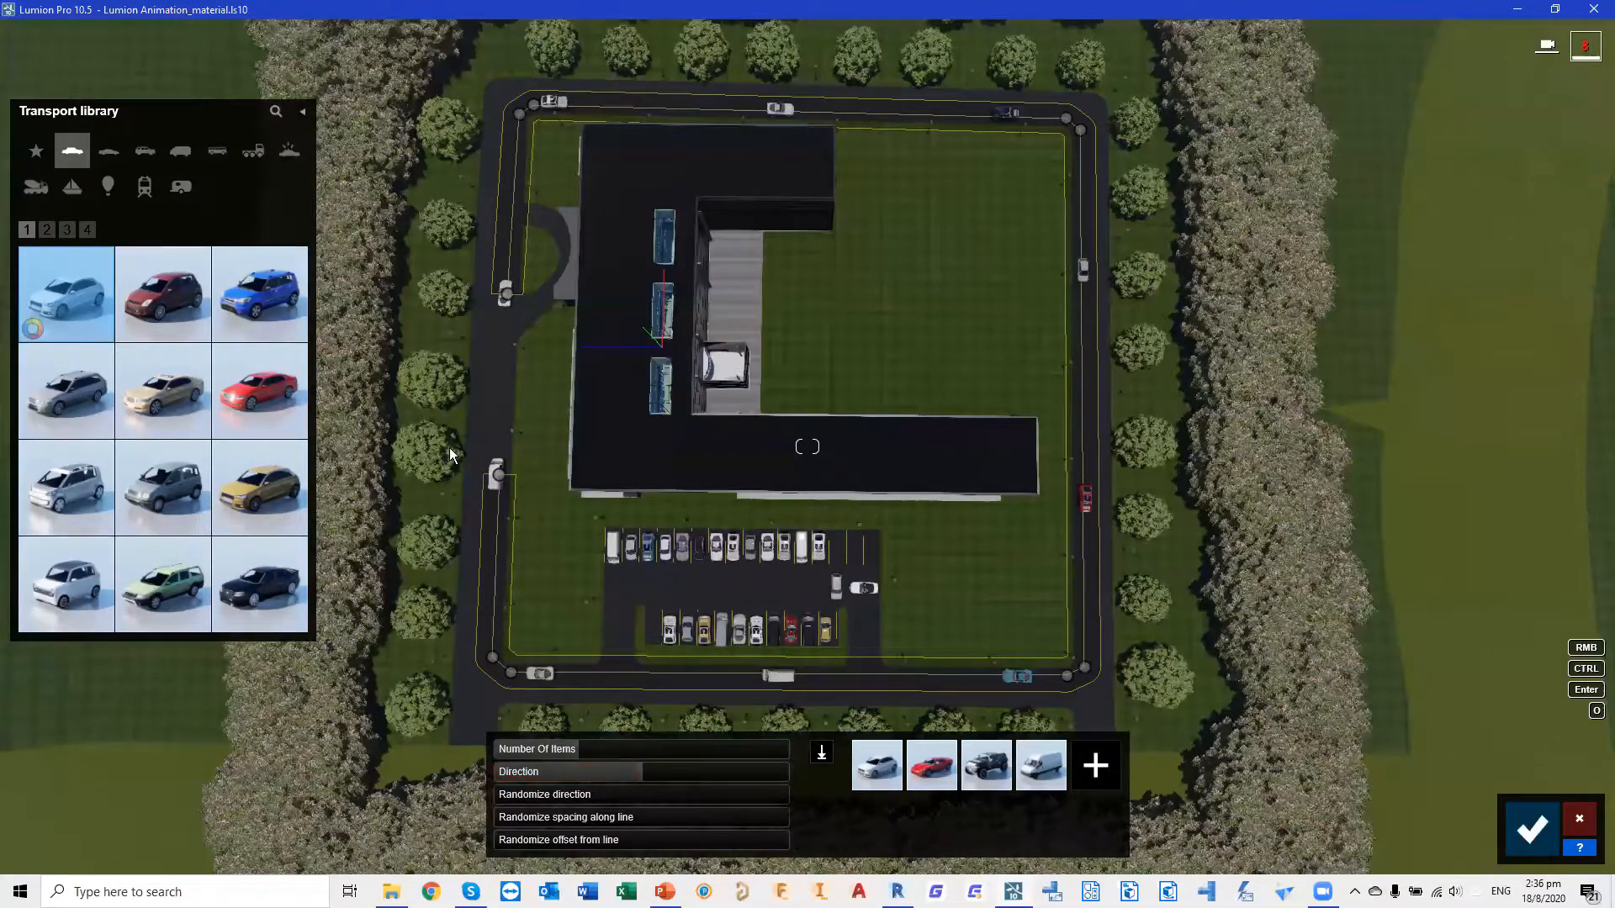
{"action": "mouse_move", "coordinate": [582, 746]}
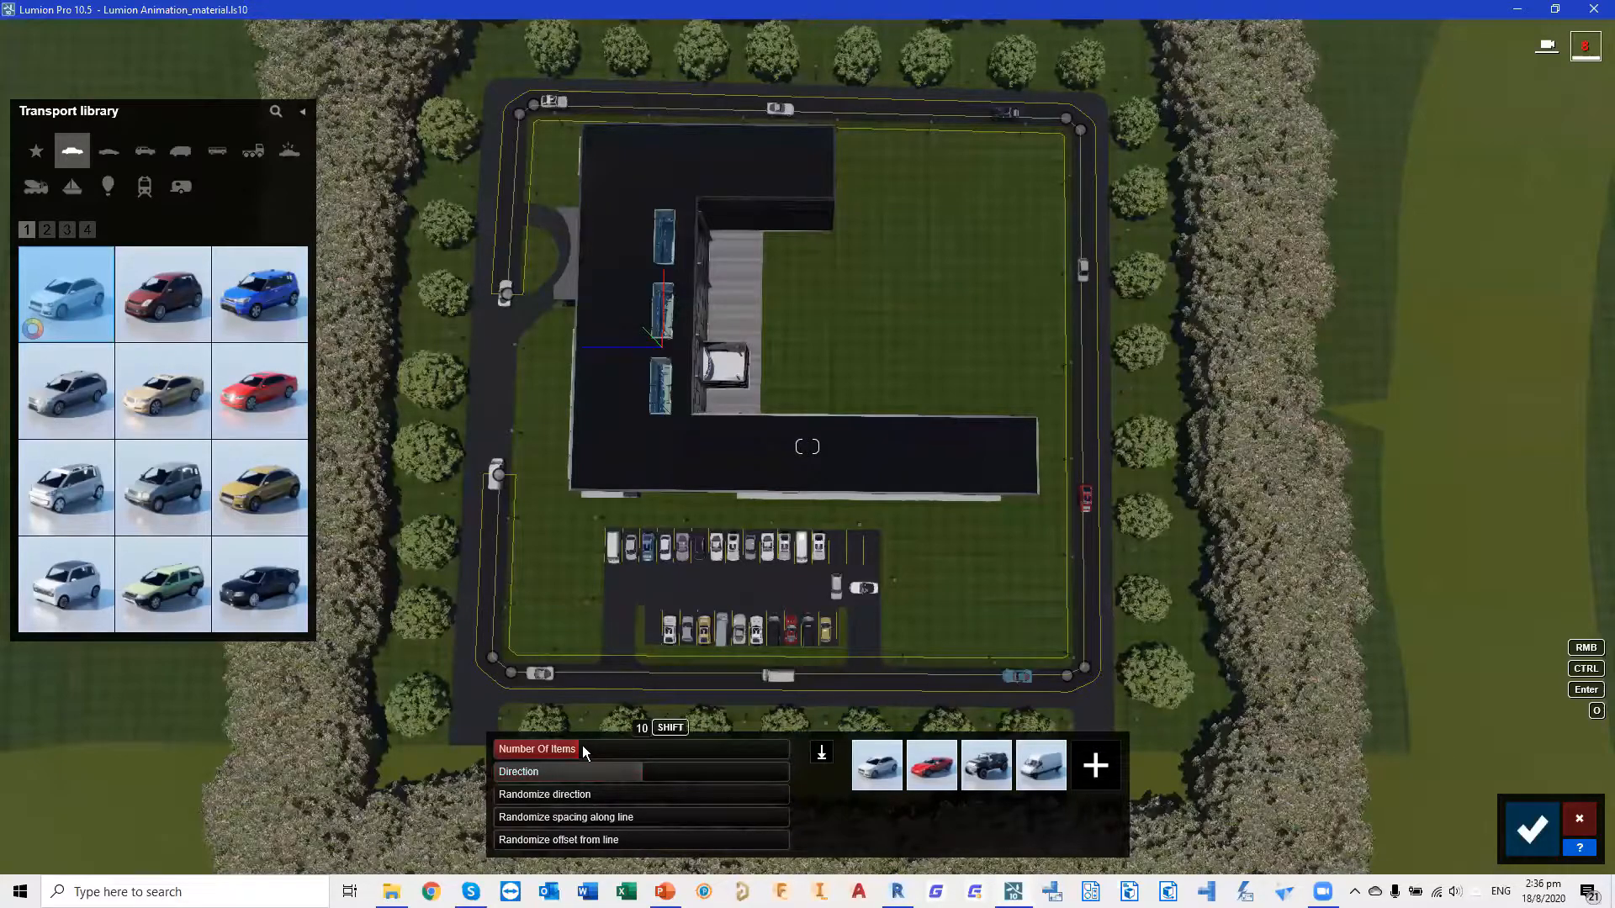
{"action": "left_click_drag", "start_coordinate": [592, 745], "coordinate": [599, 745]}
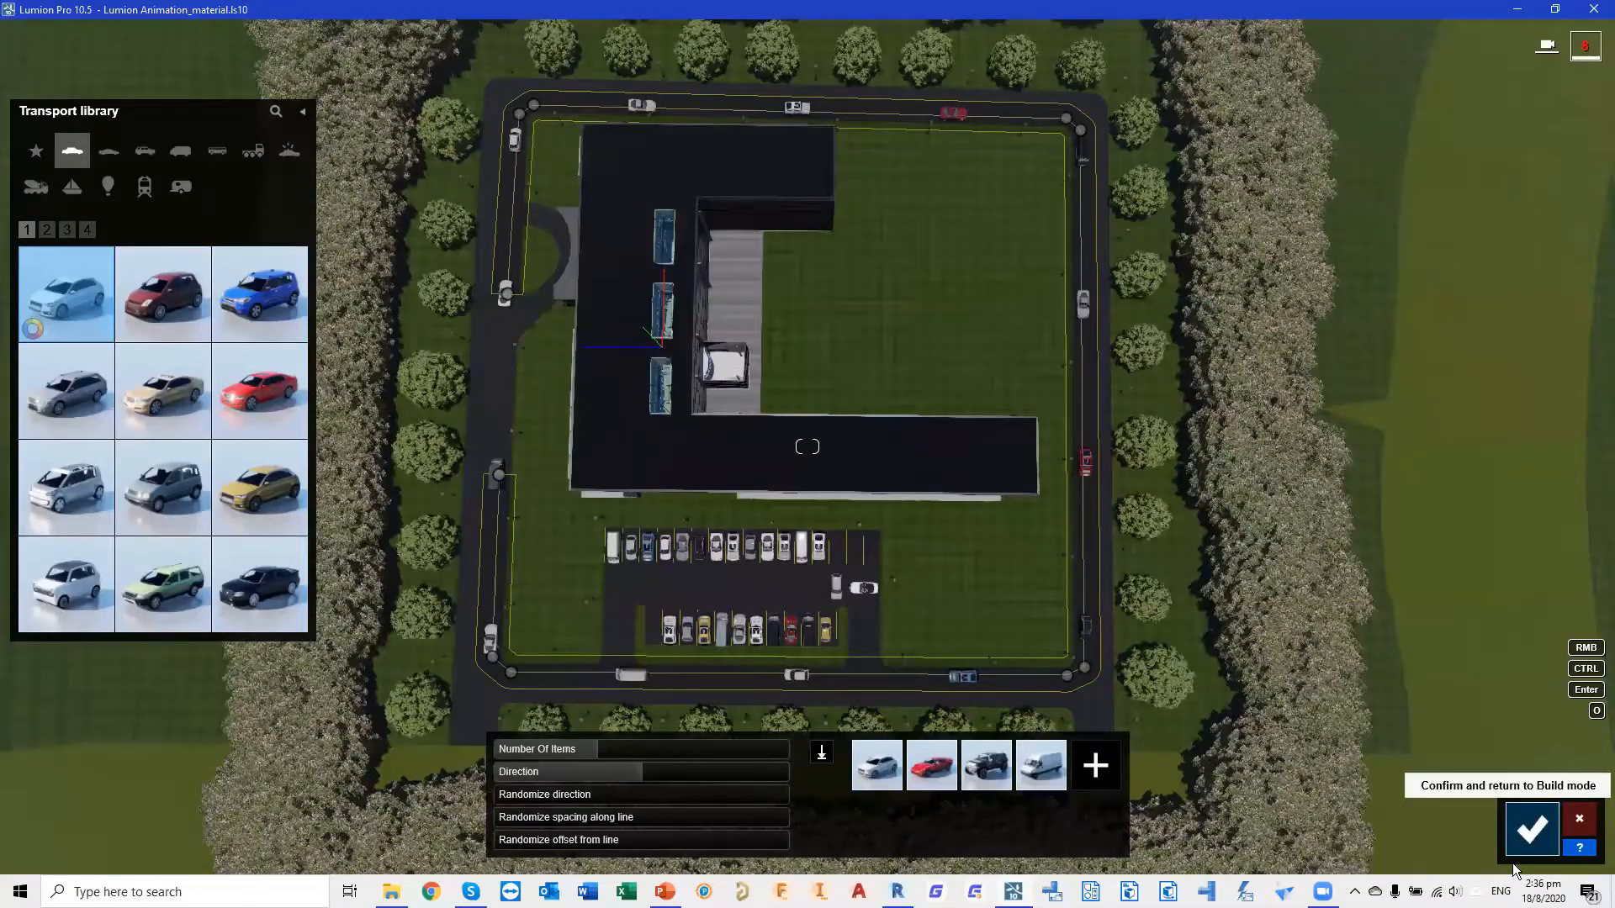
{"action": "left_click", "coordinate": [1514, 858]}
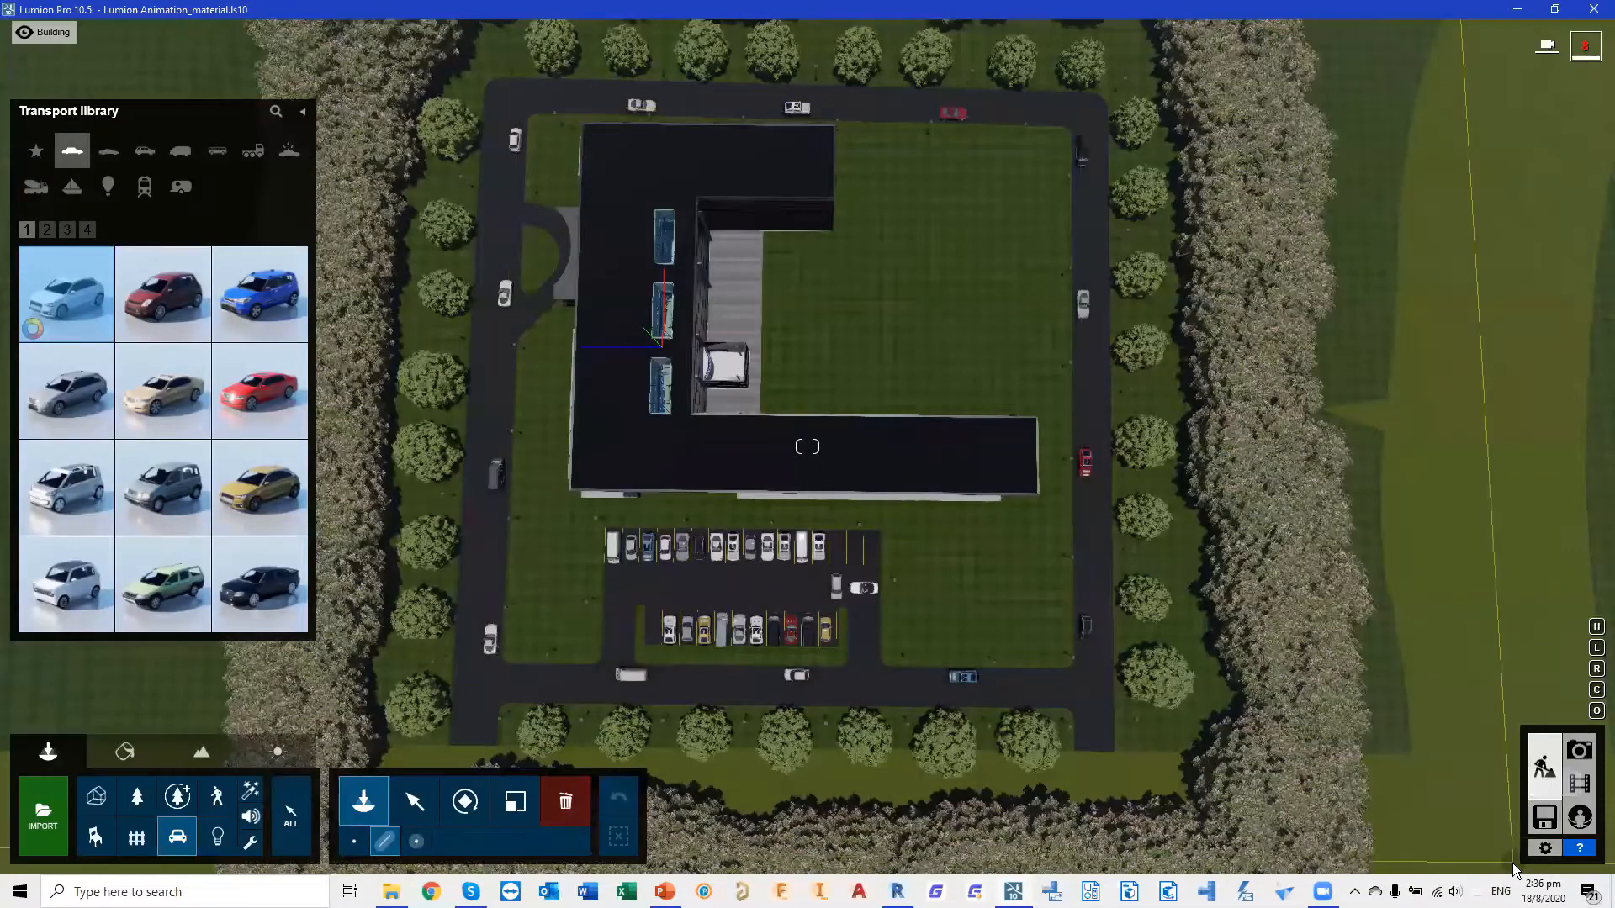
Place a second line of mixed vehicles along the outer lane of the road in front of the car park
{"action": "left_click", "coordinate": [973, 695]}
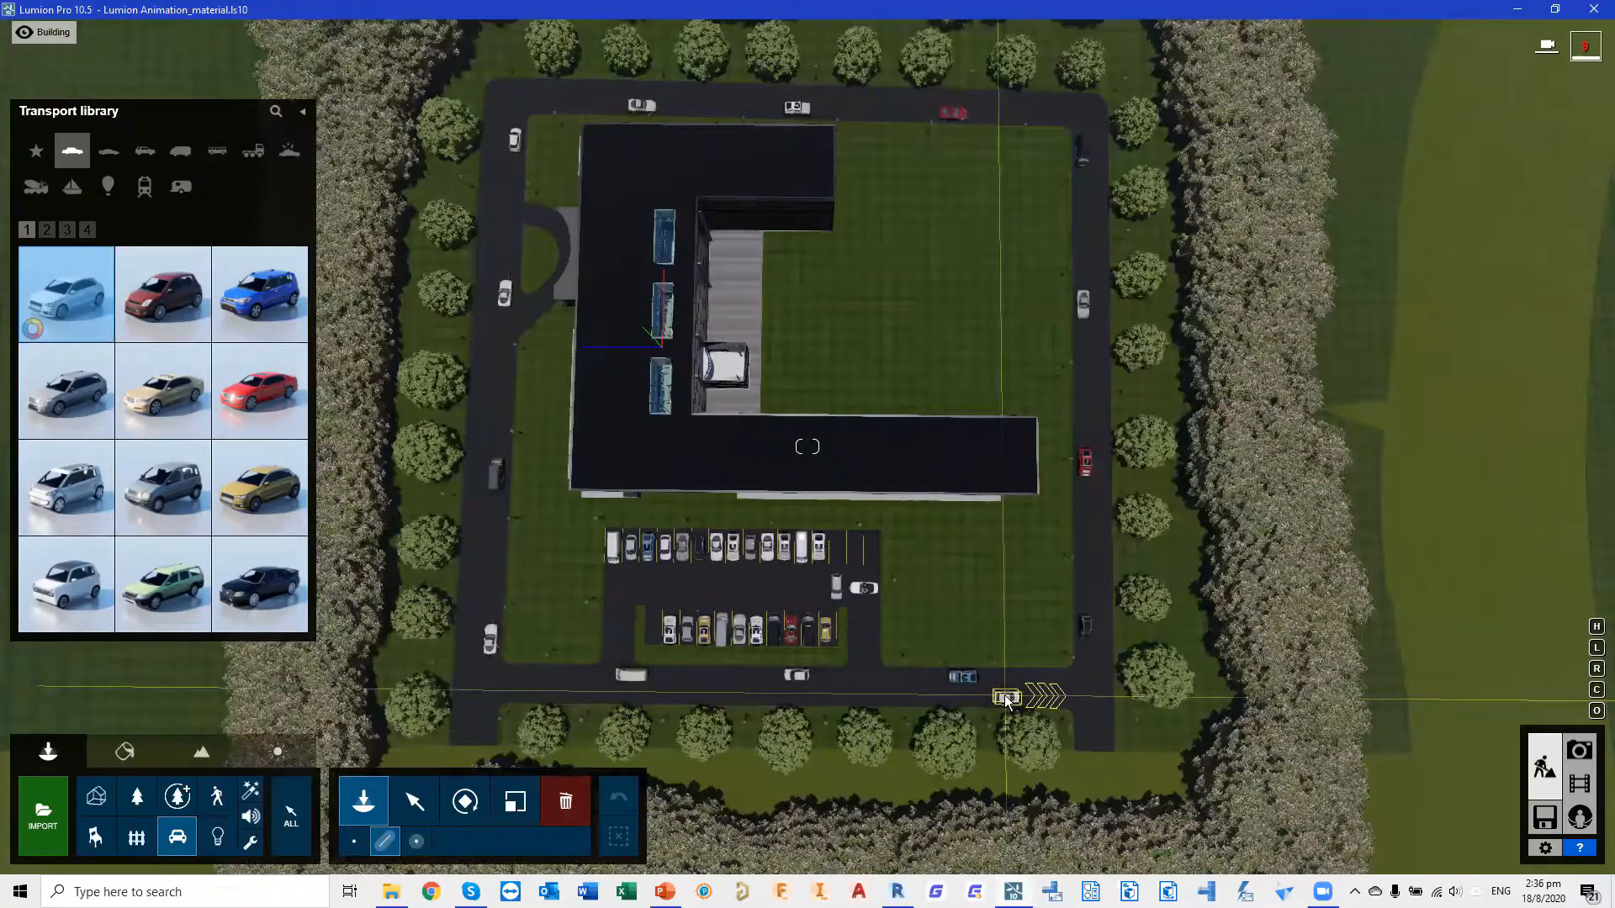
{"action": "left_click", "coordinate": [519, 691]}
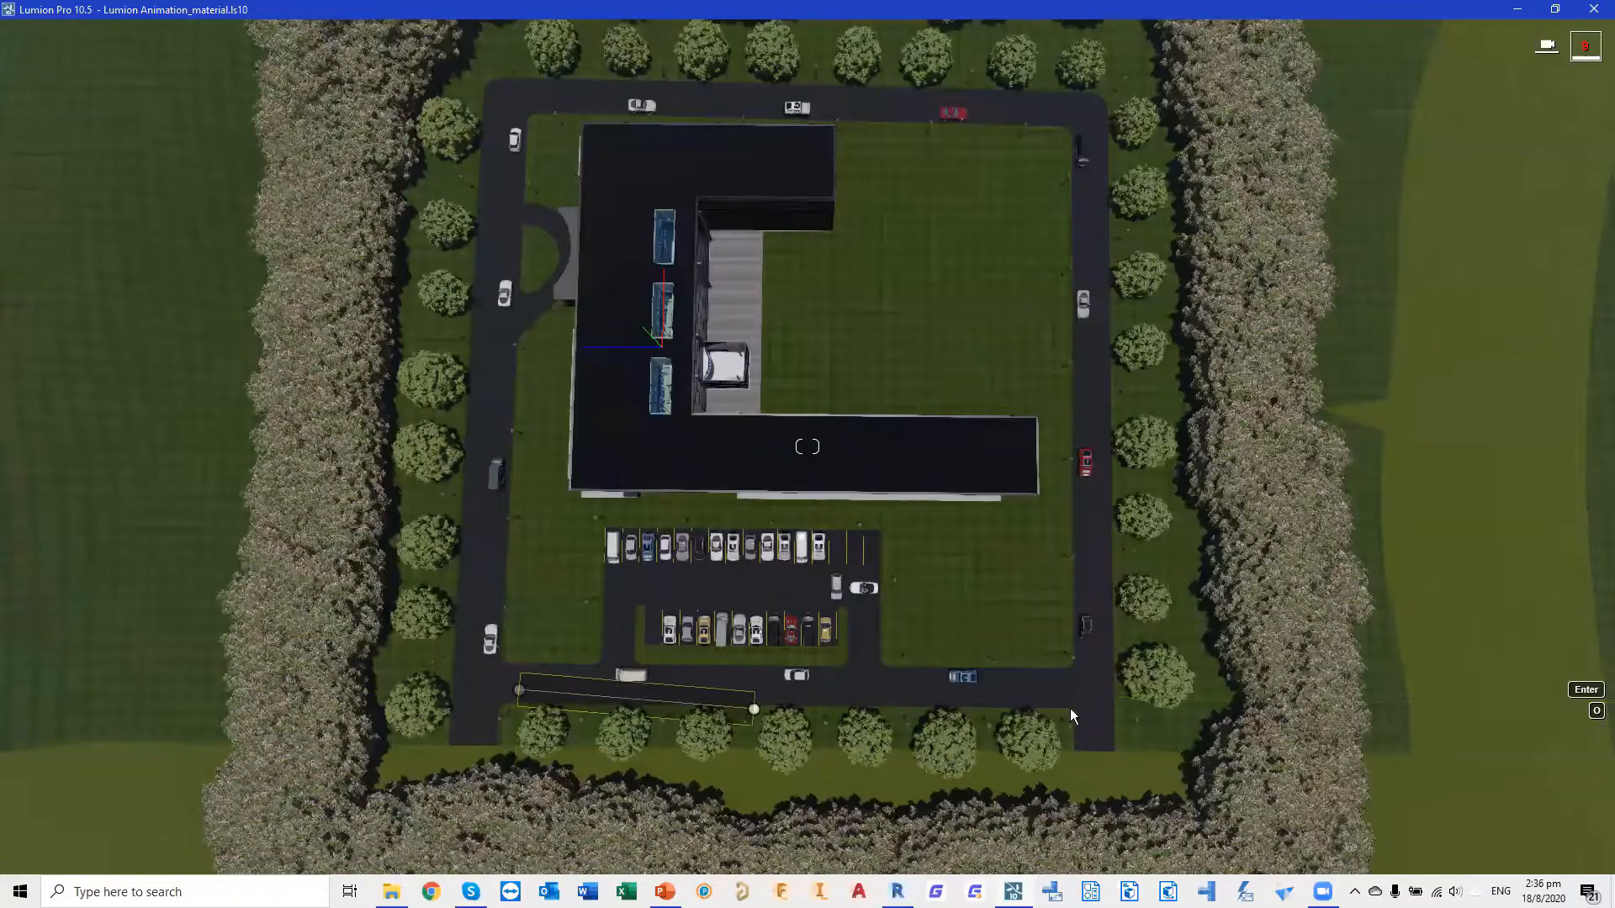
{"action": "left_click", "coordinate": [1089, 705]}
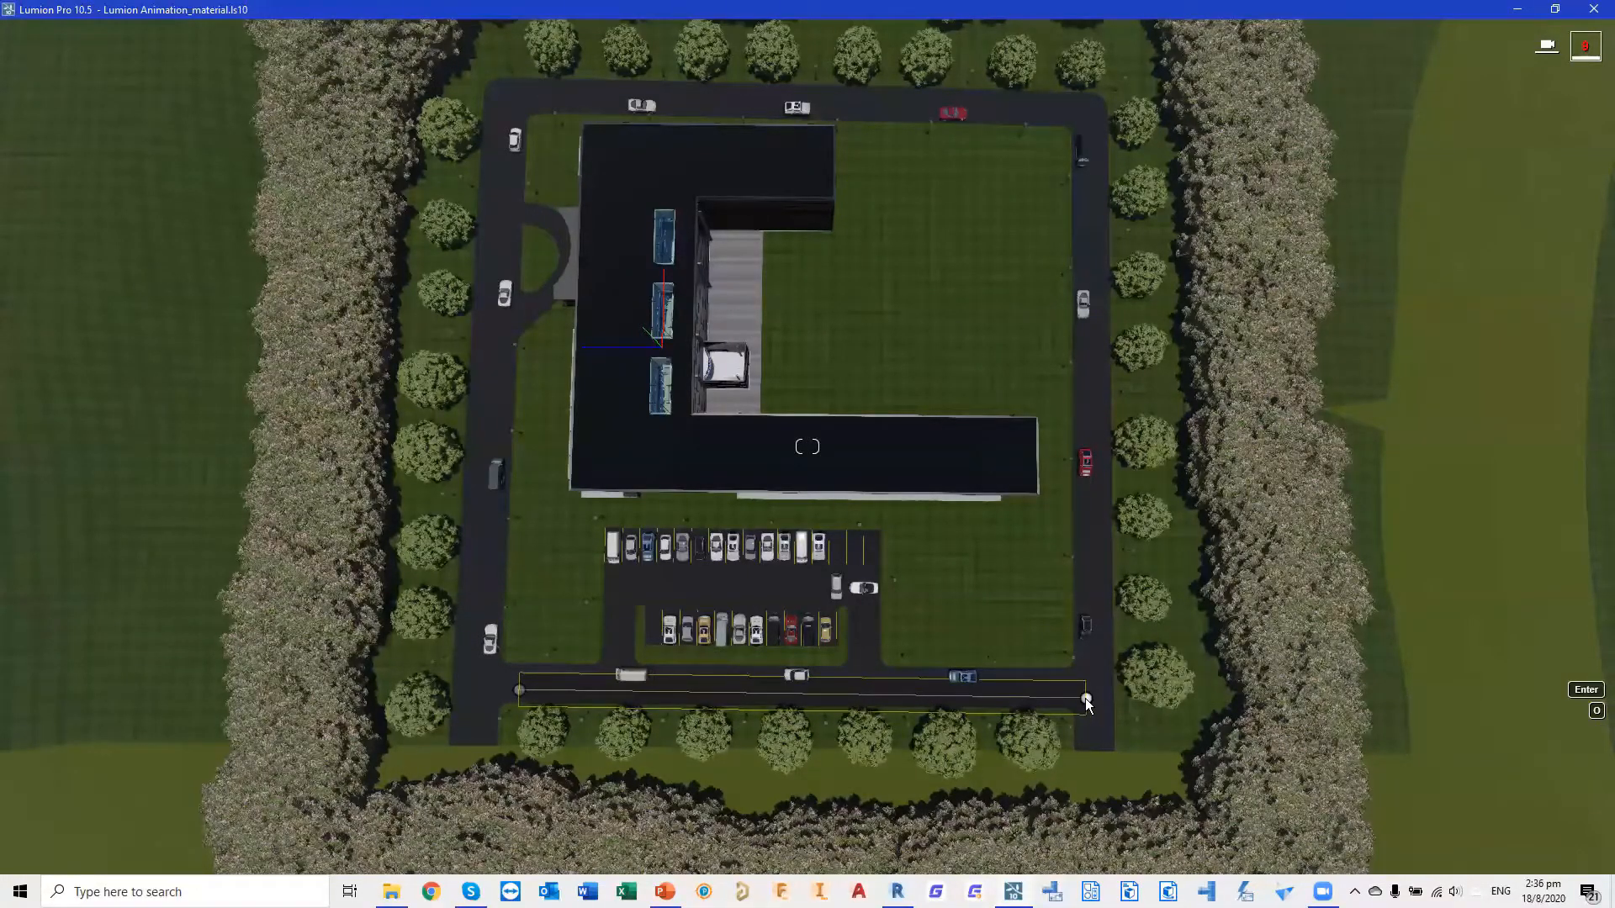
{"action": "key", "text": "Return"}
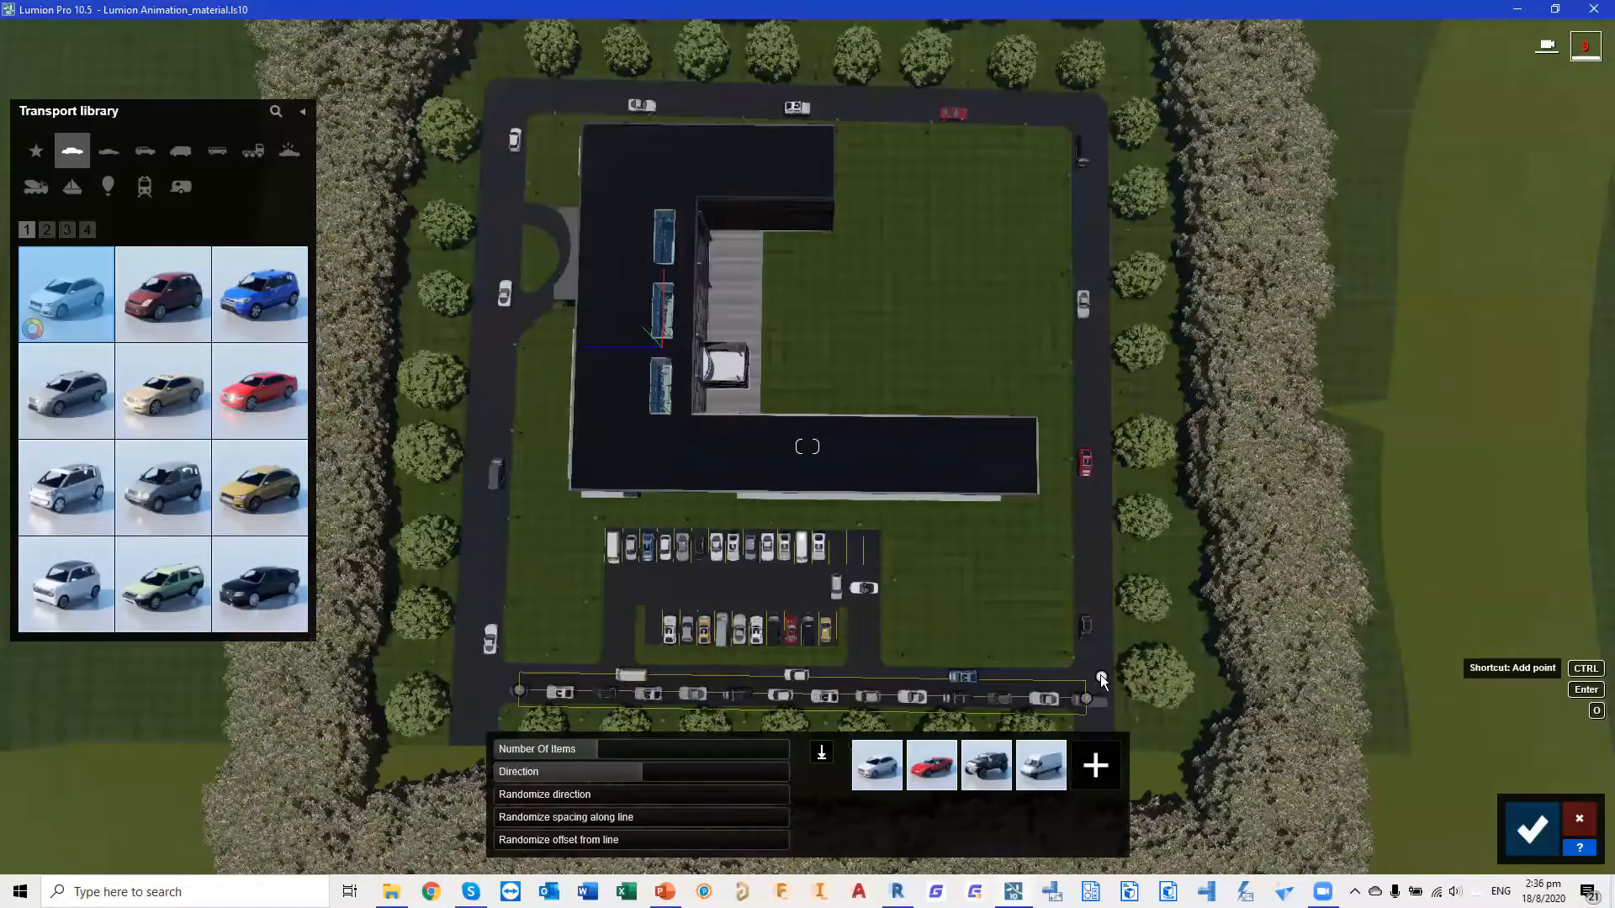
Extend the outer-lane vehicle line around three sides of the ring road, ending beside the building's entrance loop
{"action": "left_click", "coordinate": [1105, 674], "text": "ctrl"}
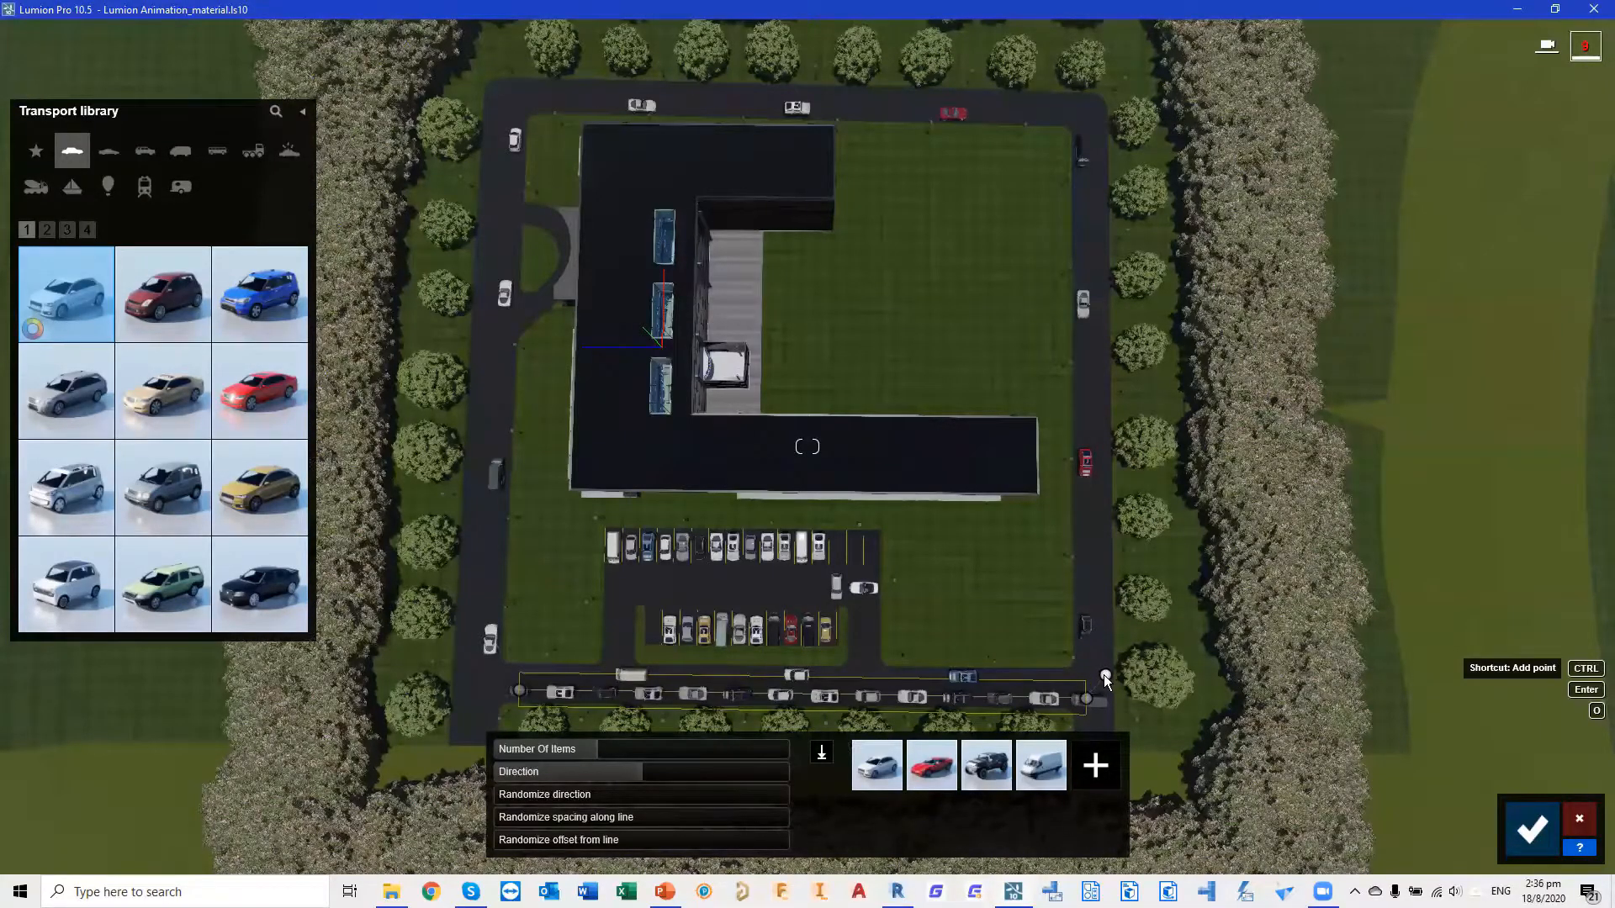
{"action": "left_click", "coordinate": [1099, 126], "text": "ctrl"}
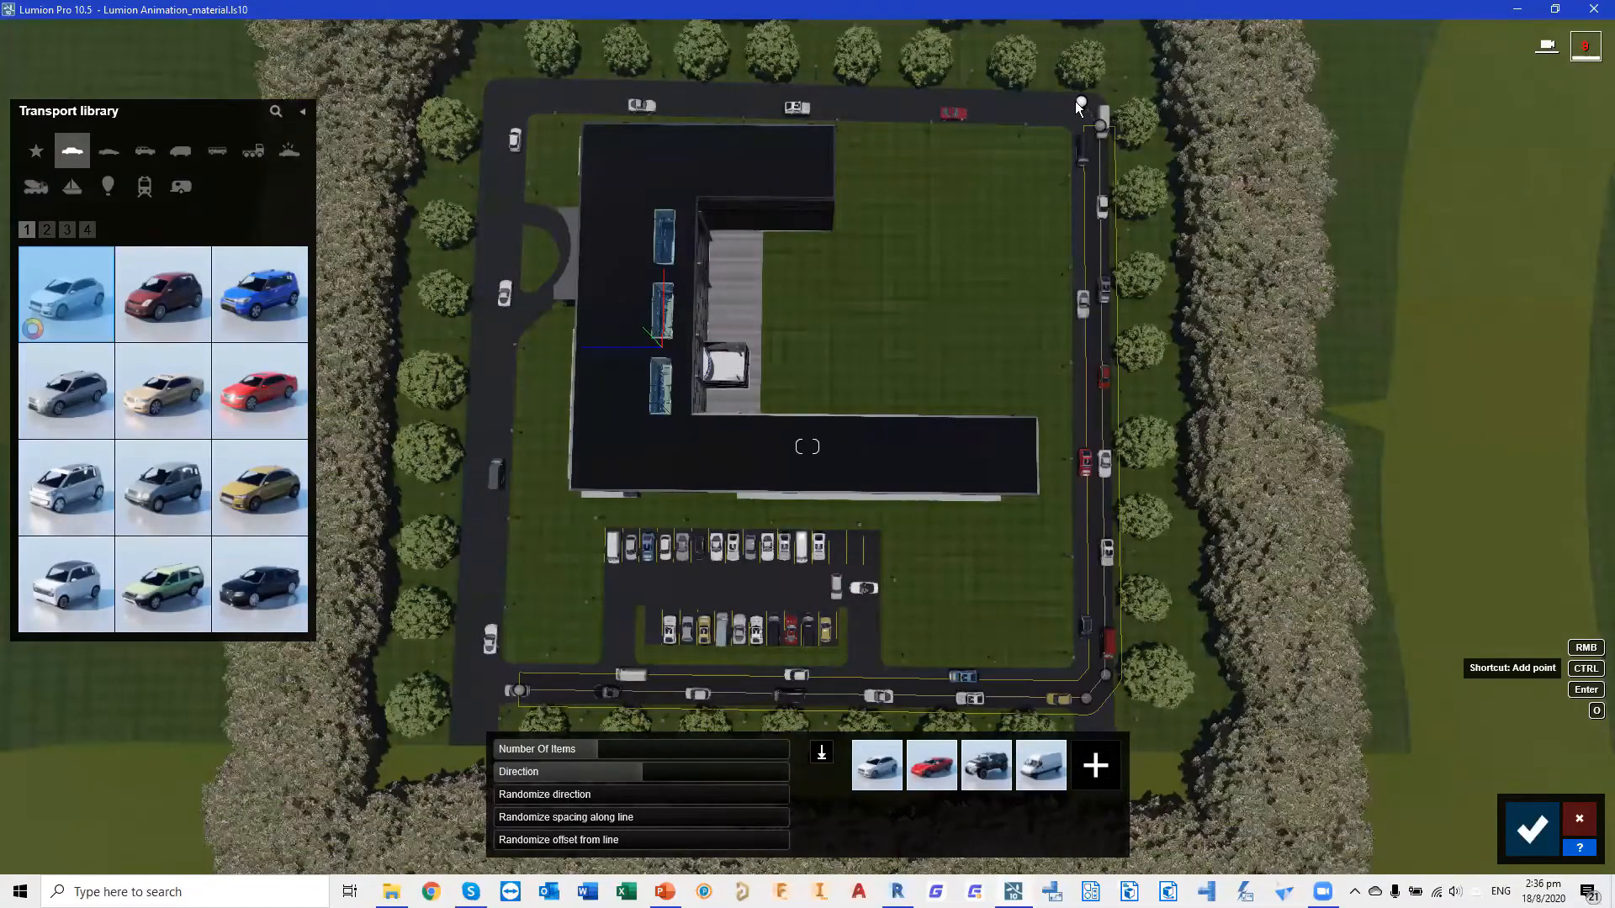
{"action": "left_click", "coordinate": [1070, 123], "text": "ctrl"}
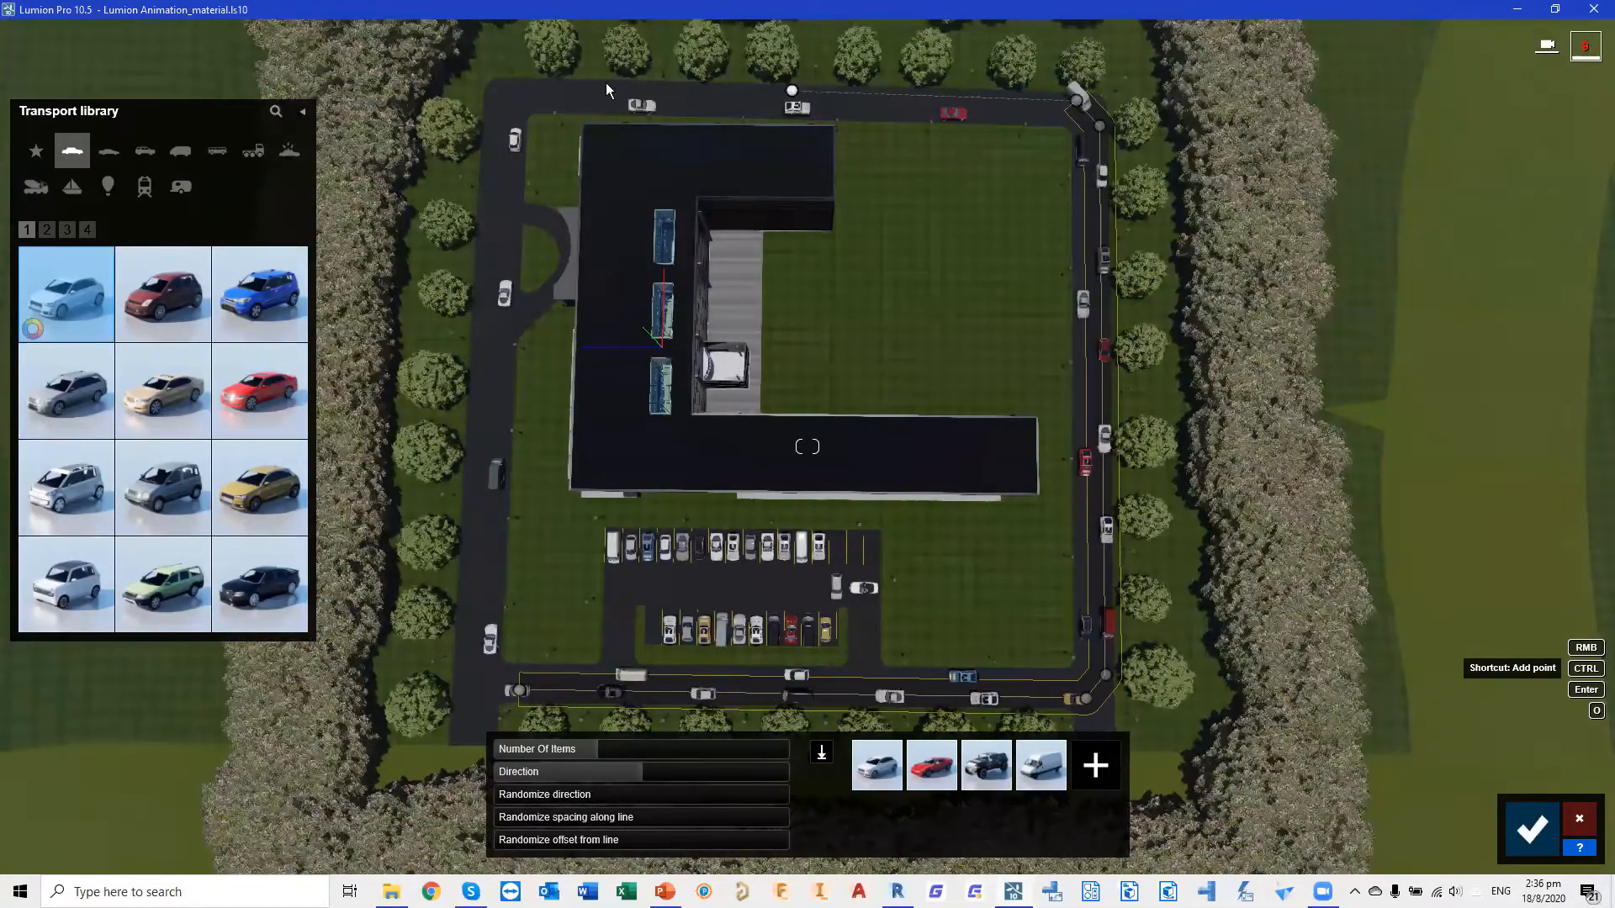
{"action": "left_click", "coordinate": [517, 85], "text": "ctrl"}
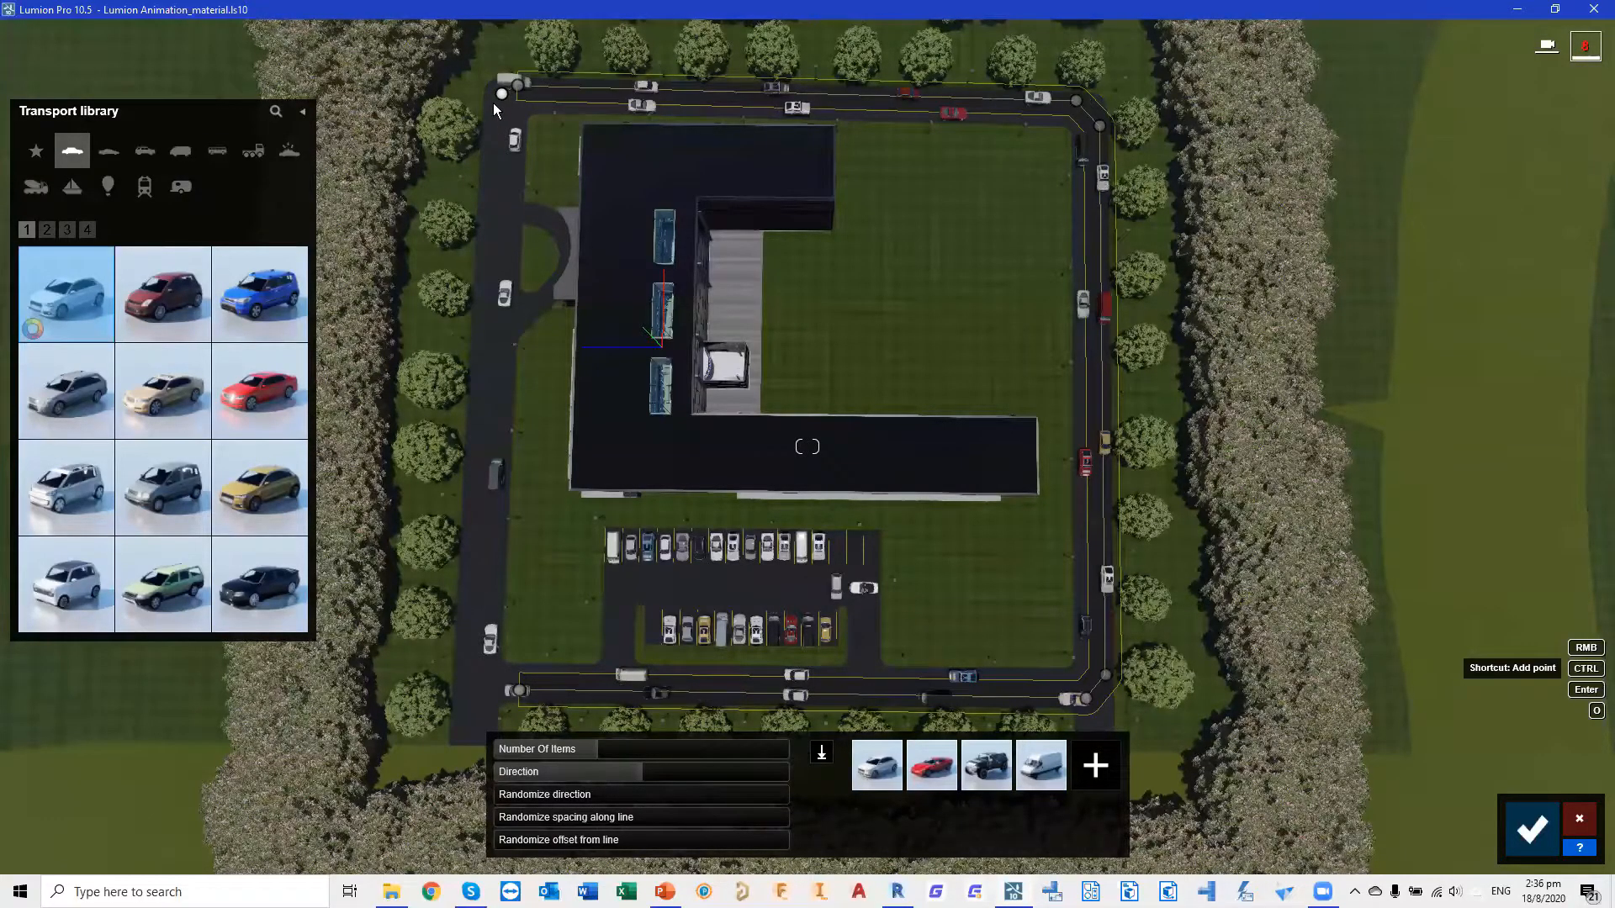
{"action": "left_click", "coordinate": [491, 104], "text": "ctrl"}
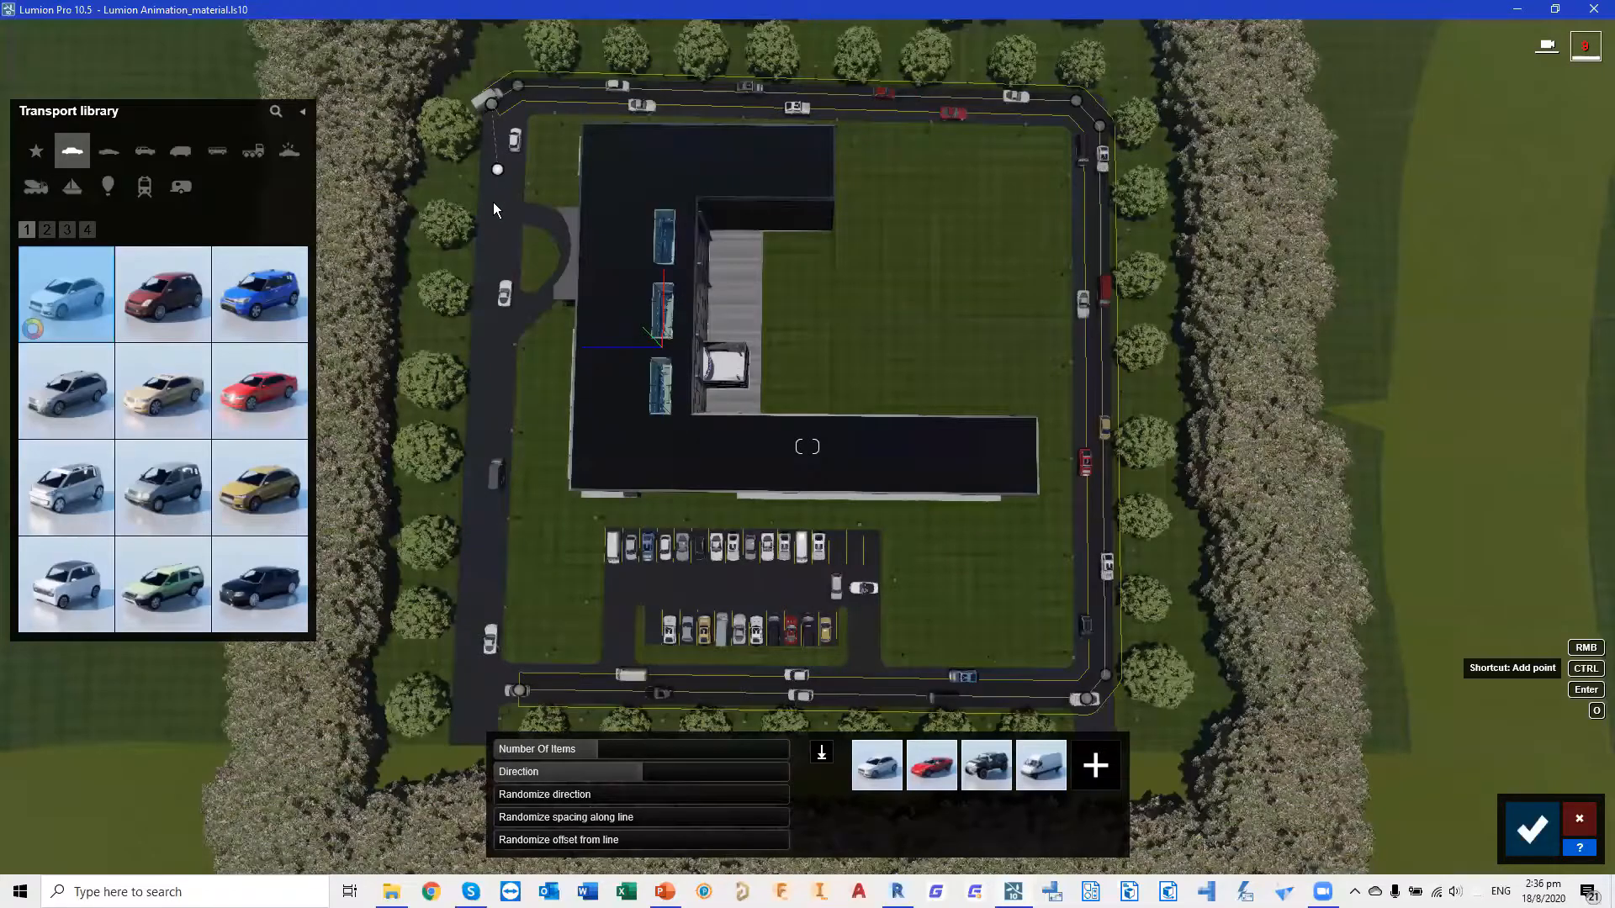
{"action": "left_click", "coordinate": [481, 301], "text": "ctrl"}
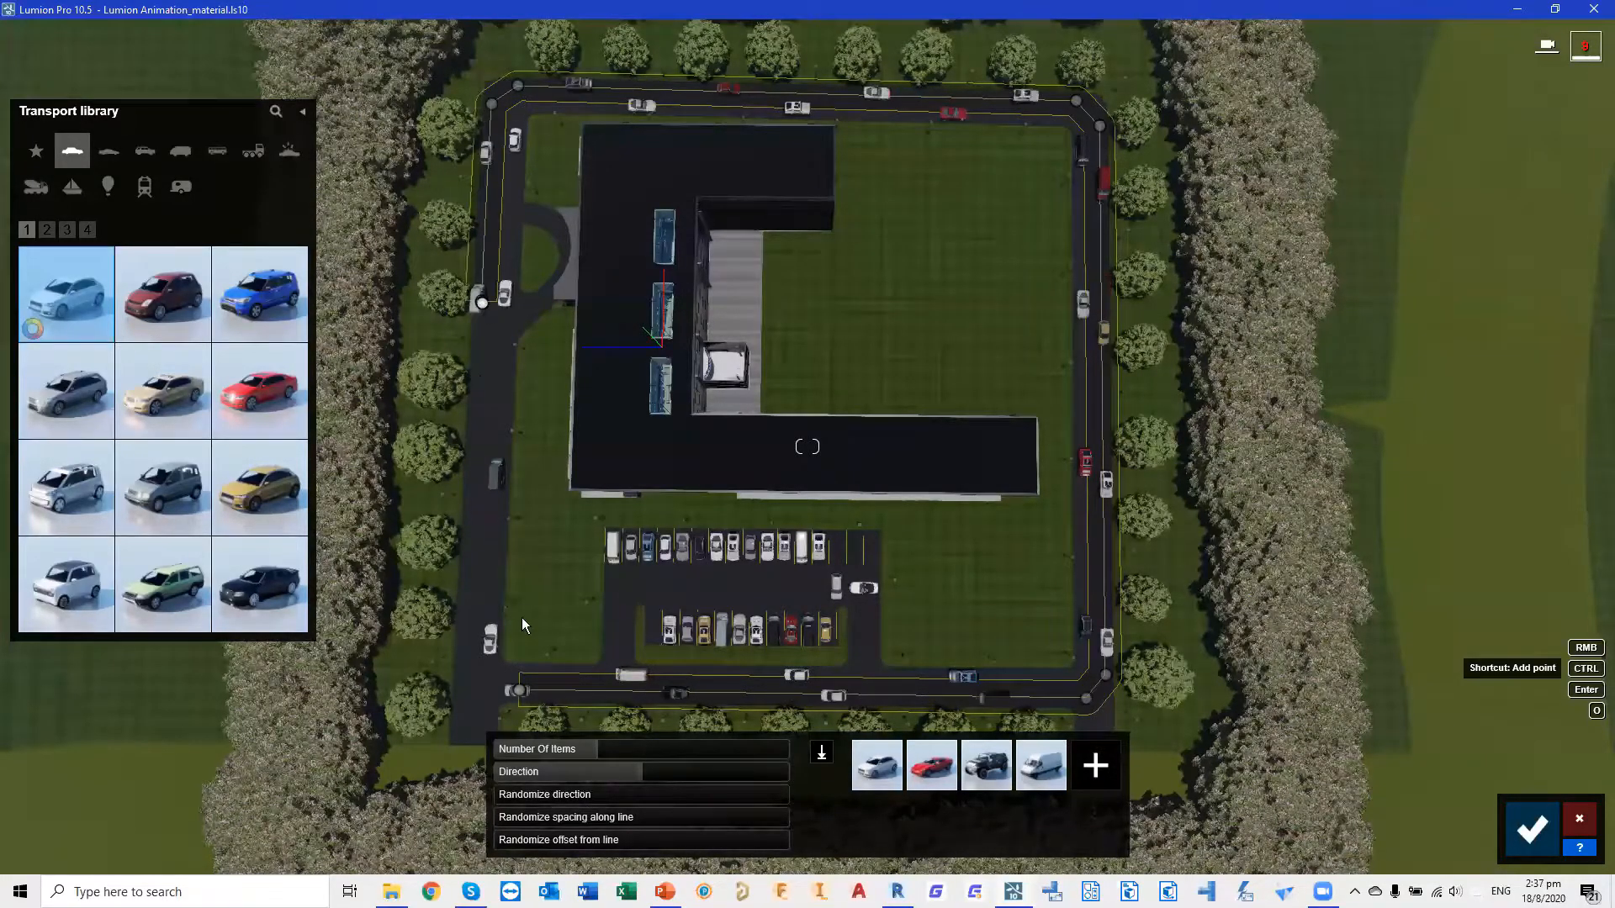
Extend the line's starting end around the corner and up the entrance side, reverse the outer-lane vehicles' direction and finish the line
{"action": "left_click", "coordinate": [501, 690], "text": "ctrl"}
{"action": "left_click", "coordinate": [466, 671], "text": "ctrl"}
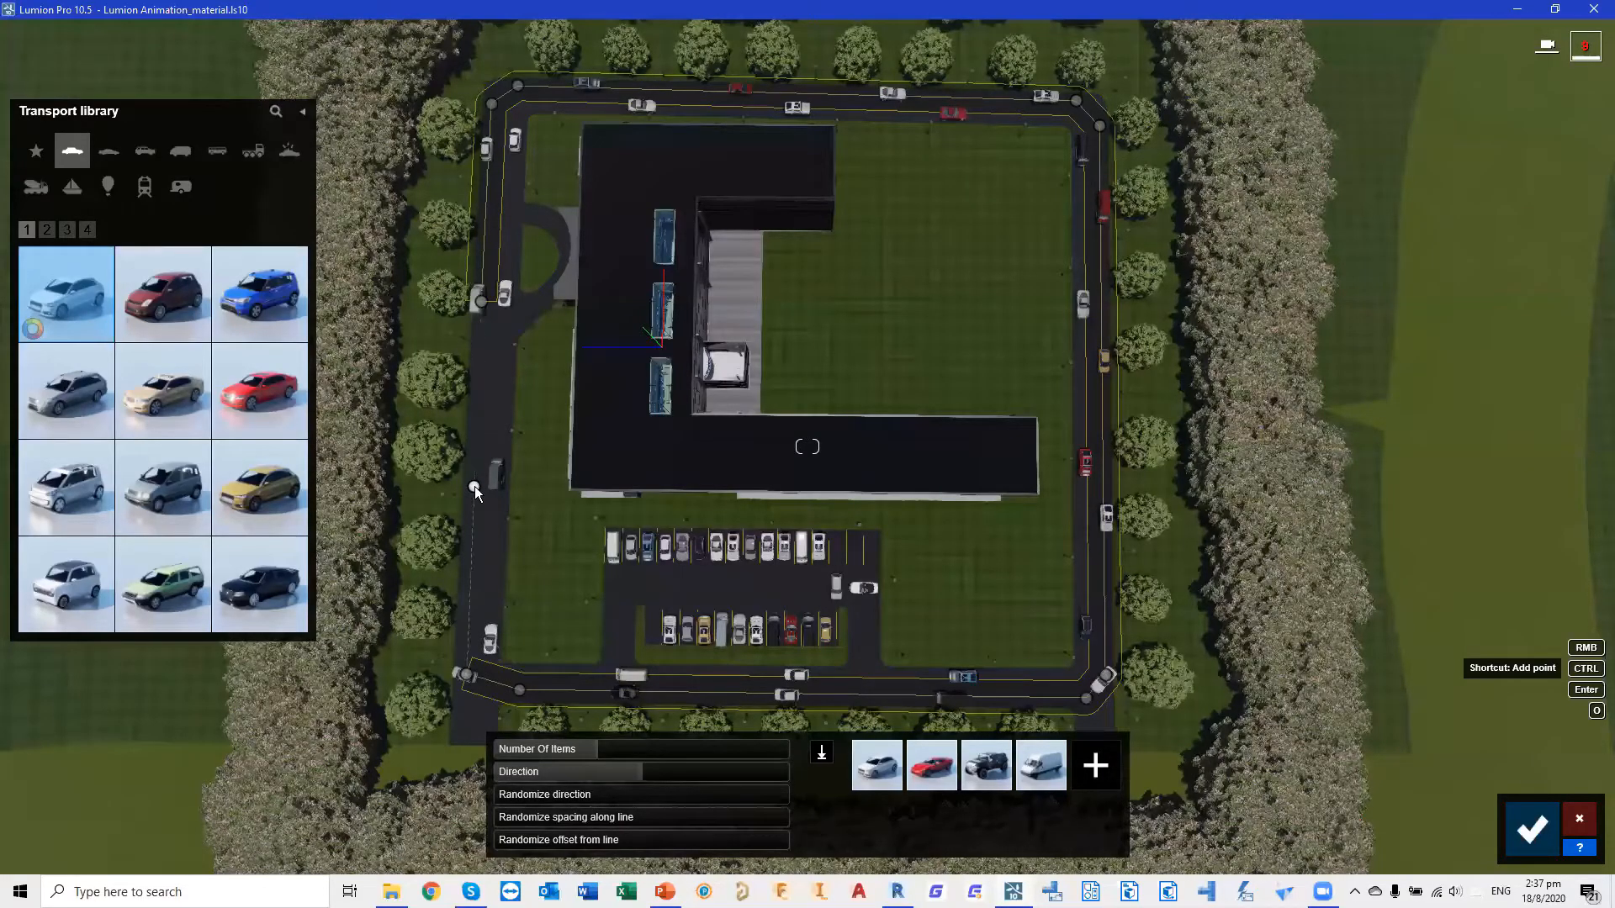
{"action": "left_click", "coordinate": [475, 488], "text": "ctrl"}
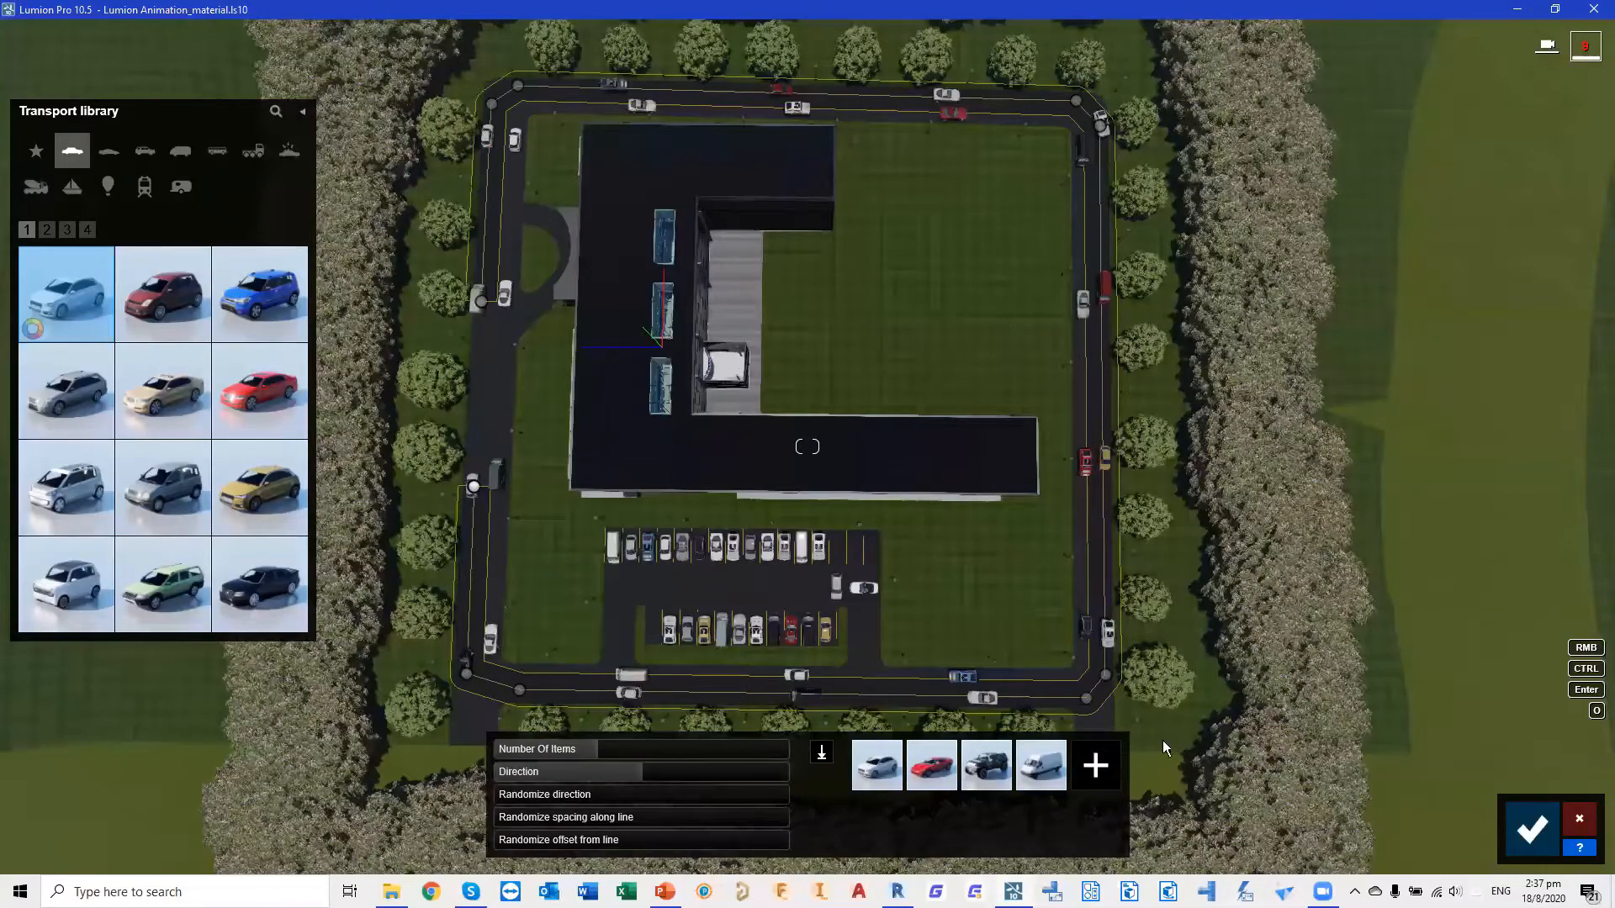
{"action": "mouse_move", "coordinate": [650, 774]}
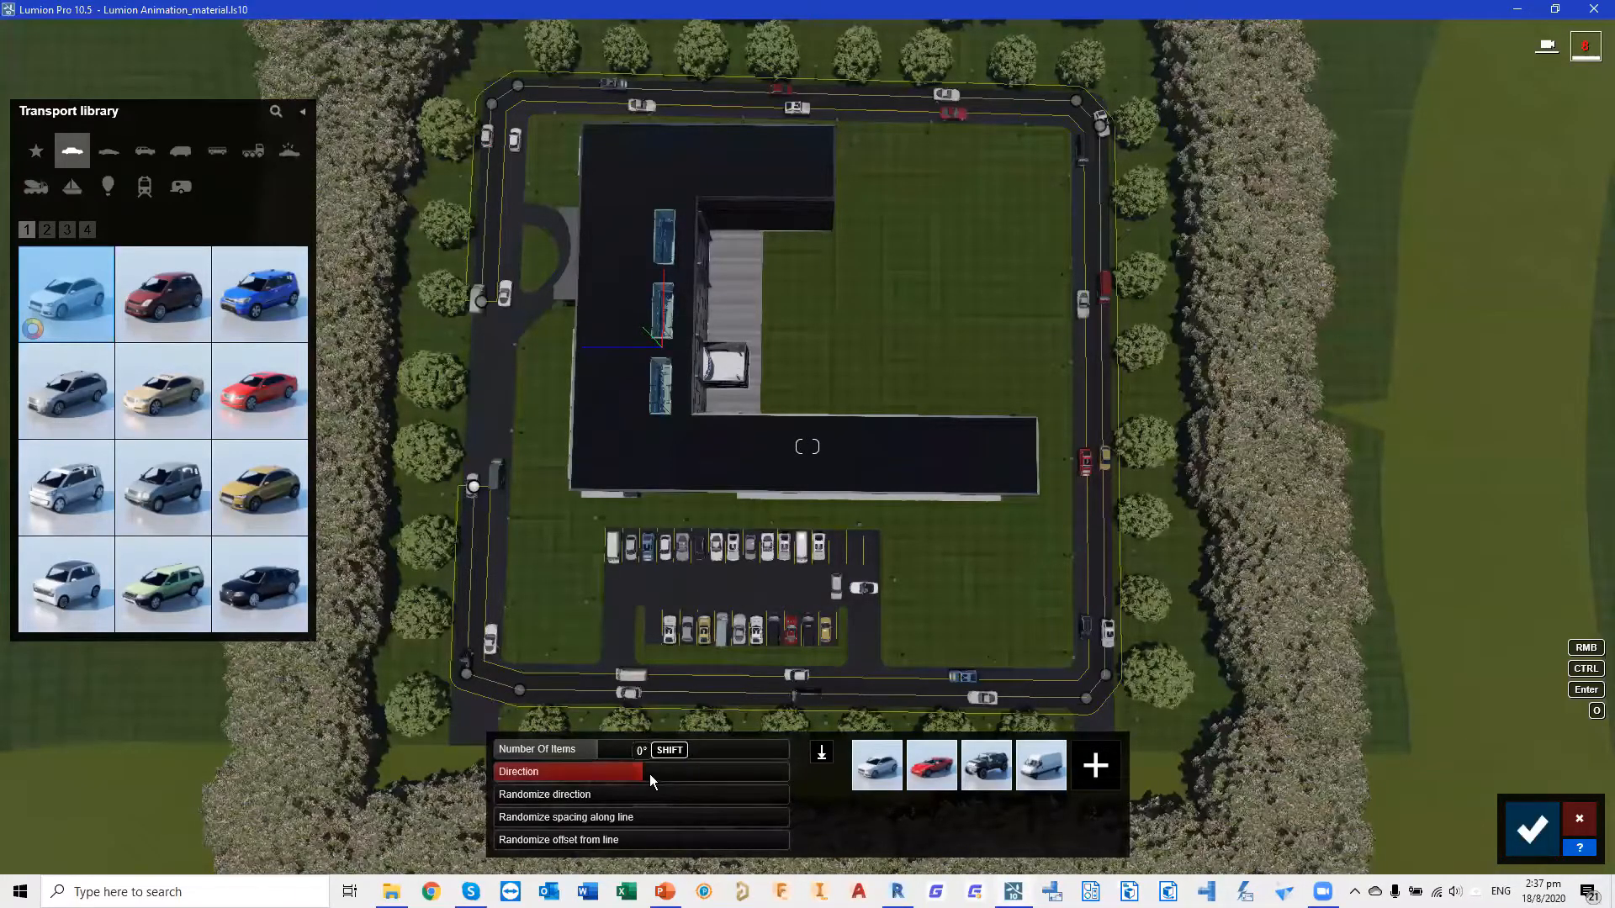
{"action": "left_click_drag", "start_coordinate": [559, 769], "coordinate": [488, 762]}
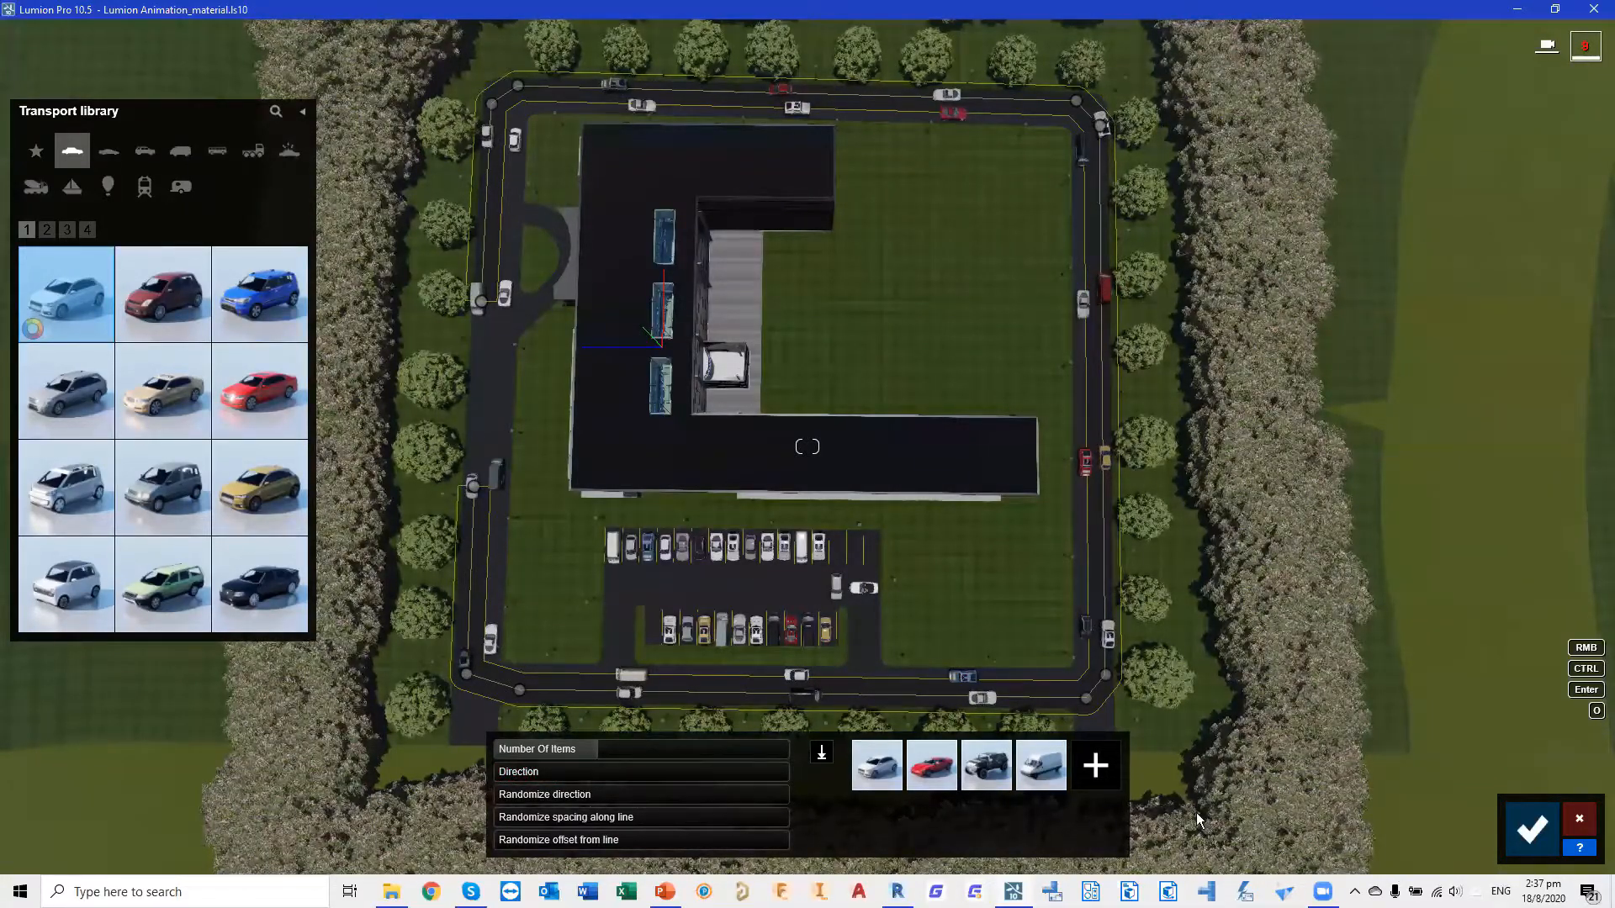
{"action": "left_click", "coordinate": [1529, 841]}
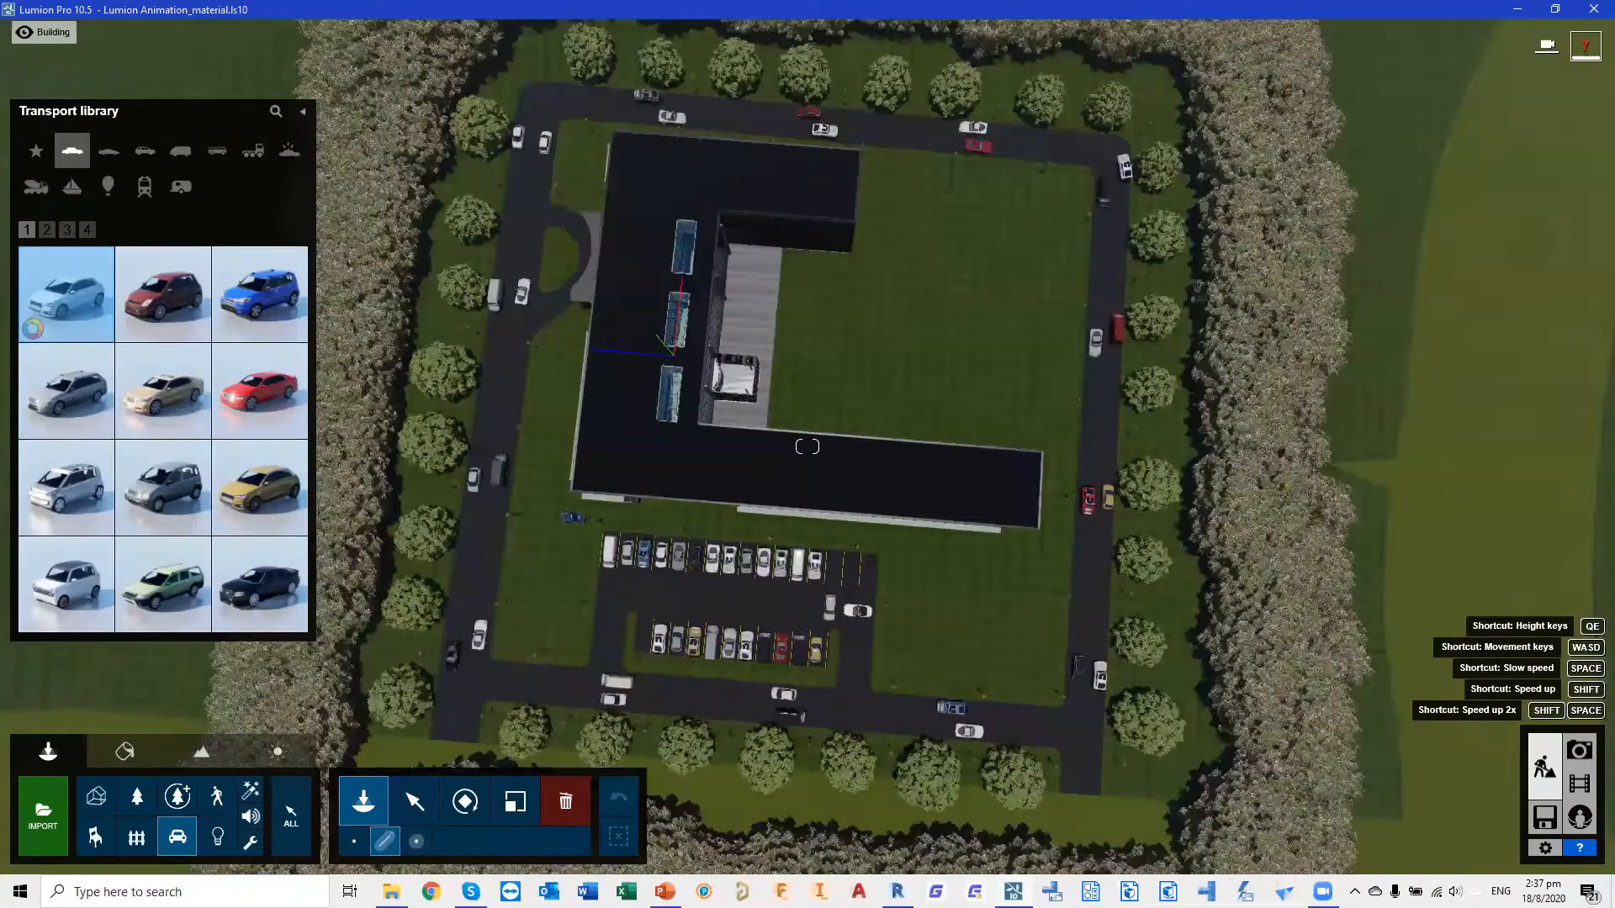
Choose the lower of the two cycling men on page 5 of the character library for the road near the entrance loop
{"action": "right_click_drag", "start_coordinate": [605, 546], "coordinate": [523, 577]}
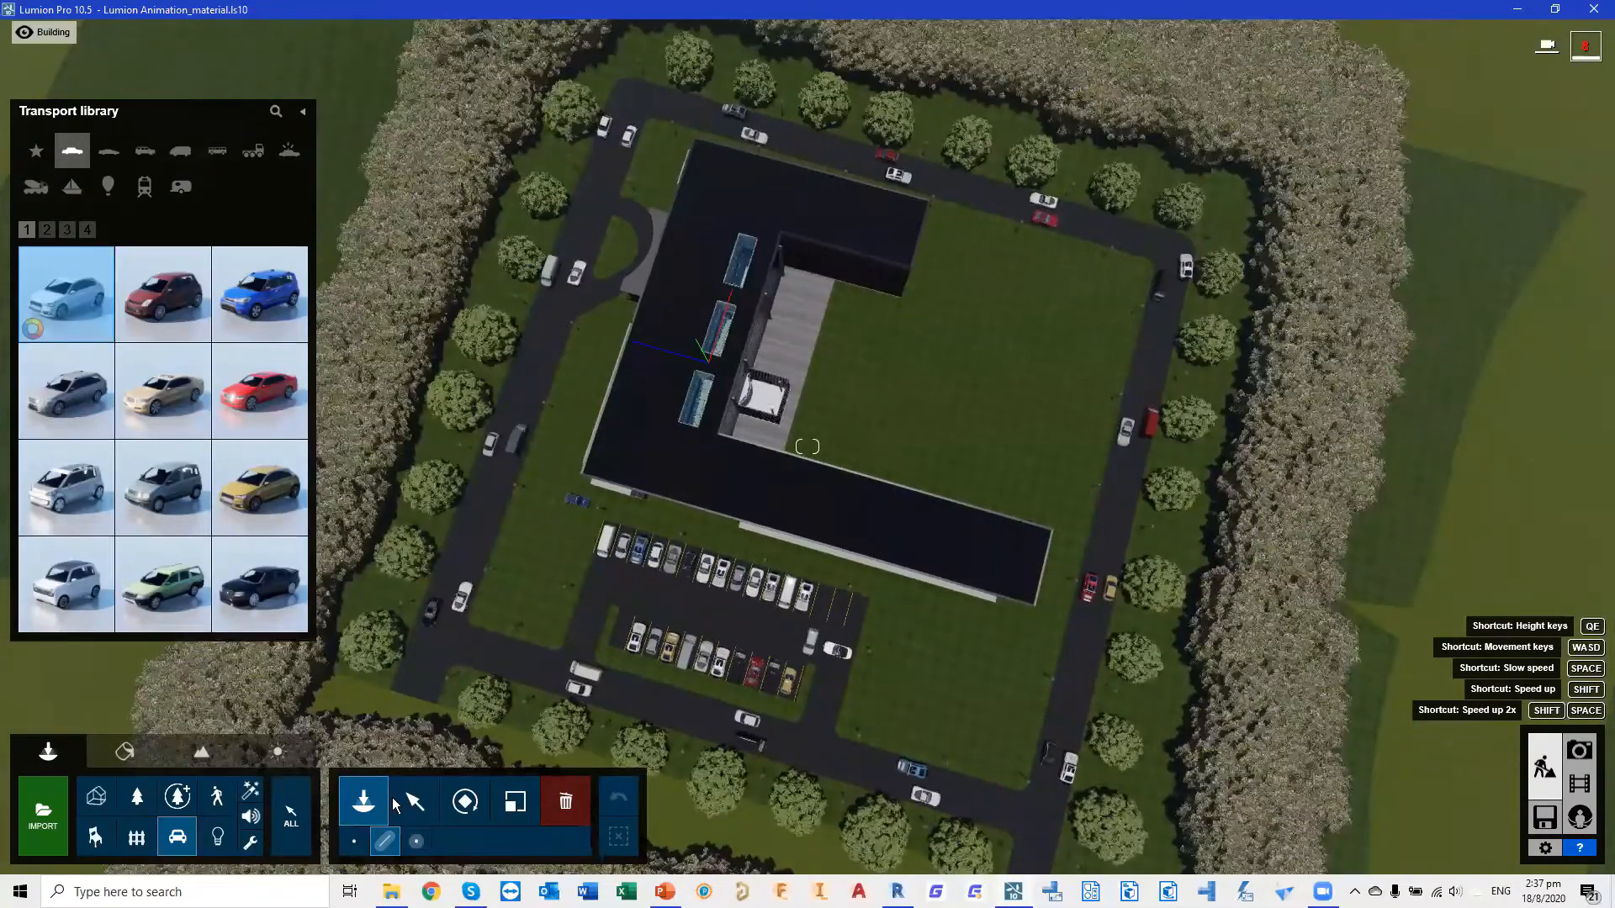
{"action": "left_click", "coordinate": [410, 801]}
{"action": "right_click_drag", "start_coordinate": [433, 593], "coordinate": [202, 715]}
{"action": "key", "text": "w"}
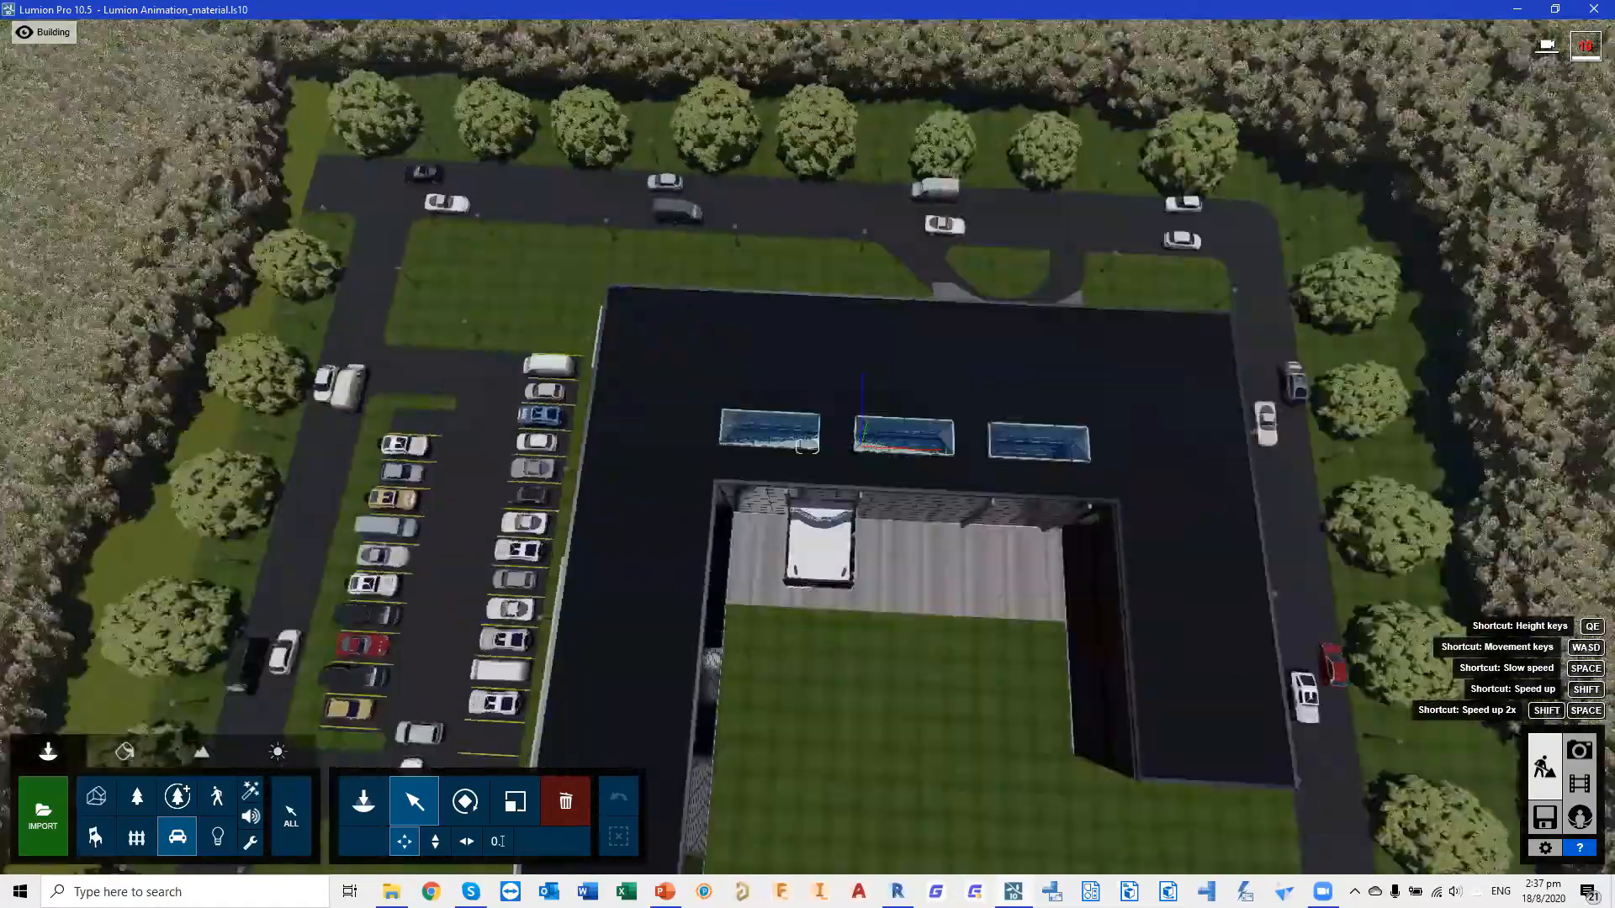
{"action": "key", "text": "shift+w"}
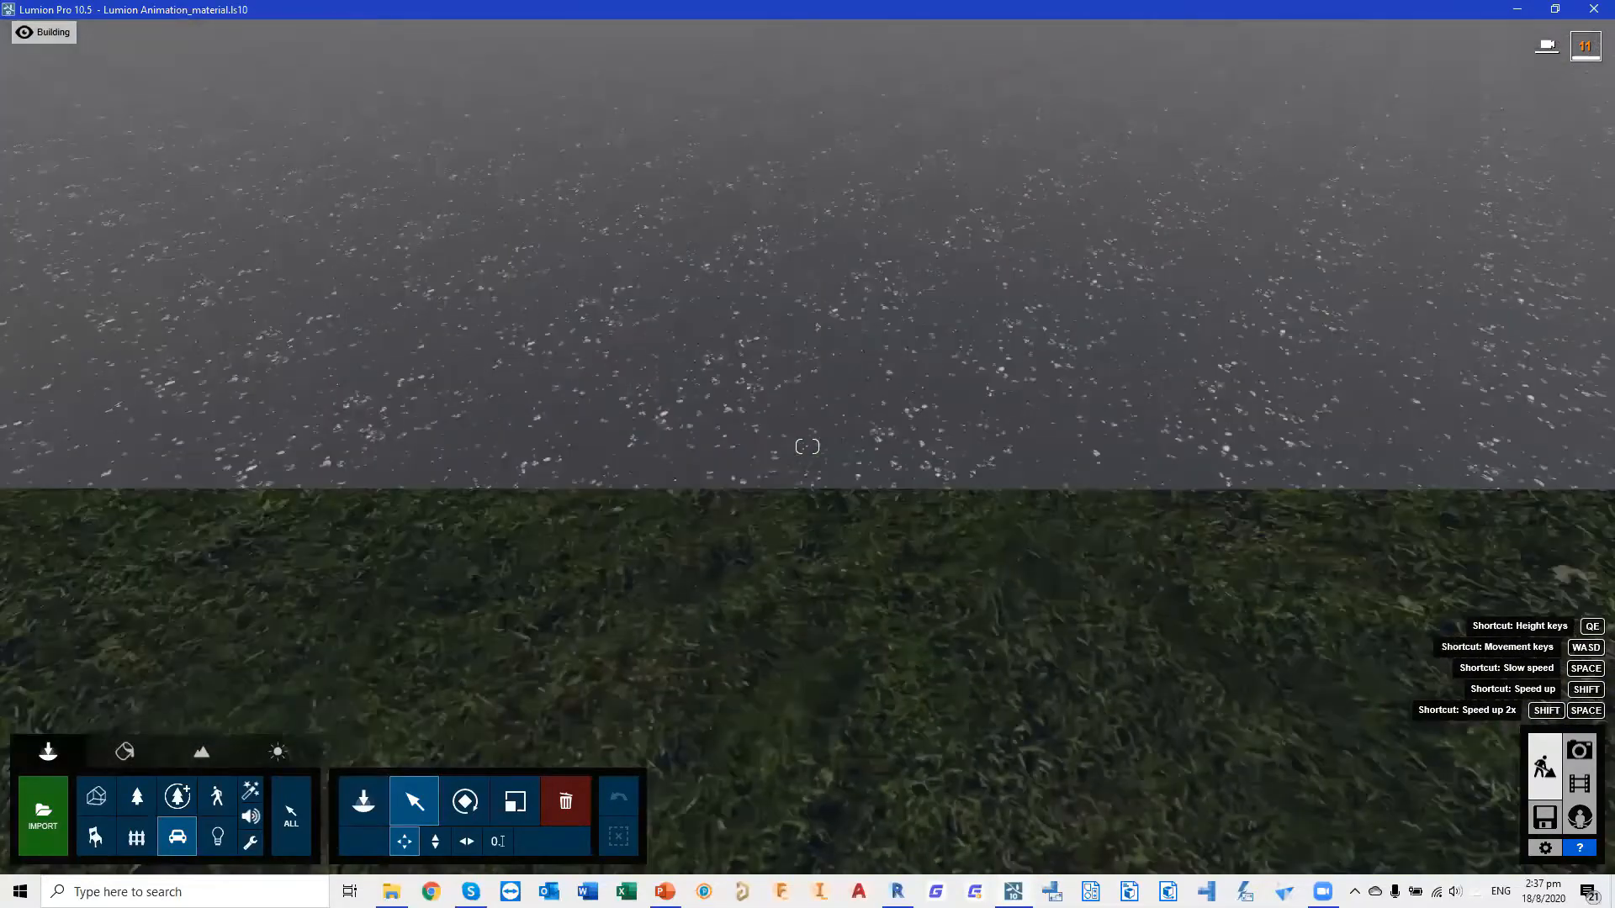
{"action": "key", "text": "w"}
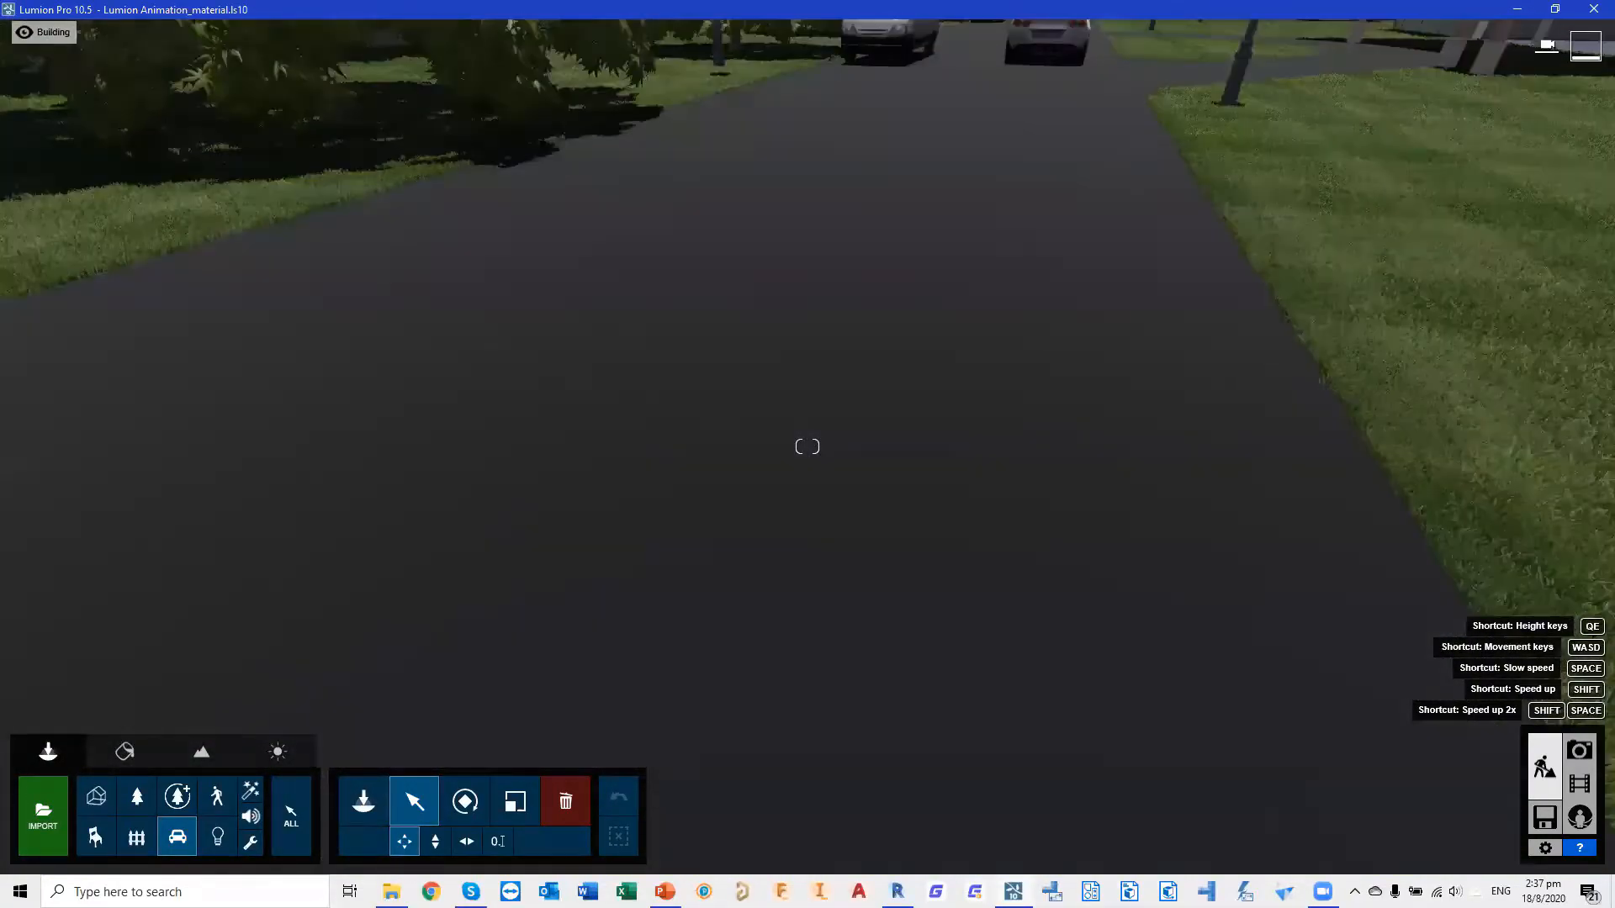
{"action": "mouse_move", "coordinate": [625, 642]}
{"action": "right_mouse_down"}
{"action": "mouse_move", "coordinate": [654, 654]}
{"action": "mouse_move", "coordinate": [592, 680]}
{"action": "mouse_move", "coordinate": [634, 631]}
{"action": "right_mouse_up"}
{"action": "key", "text": "q"}
{"action": "key", "text": "s"}
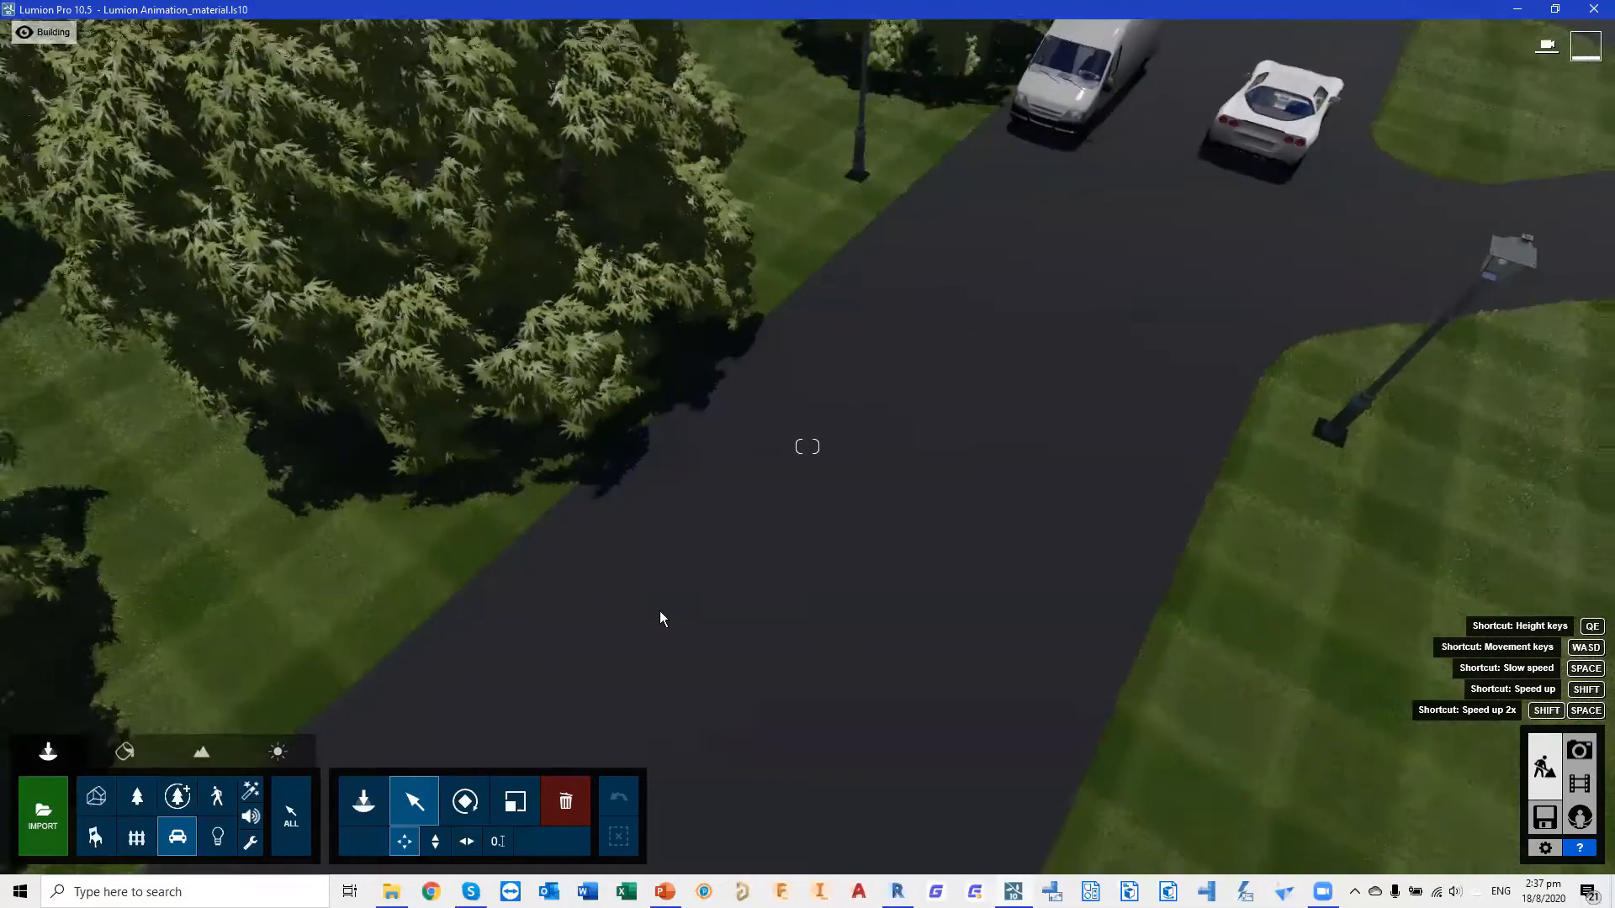
{"action": "key", "text": "w"}
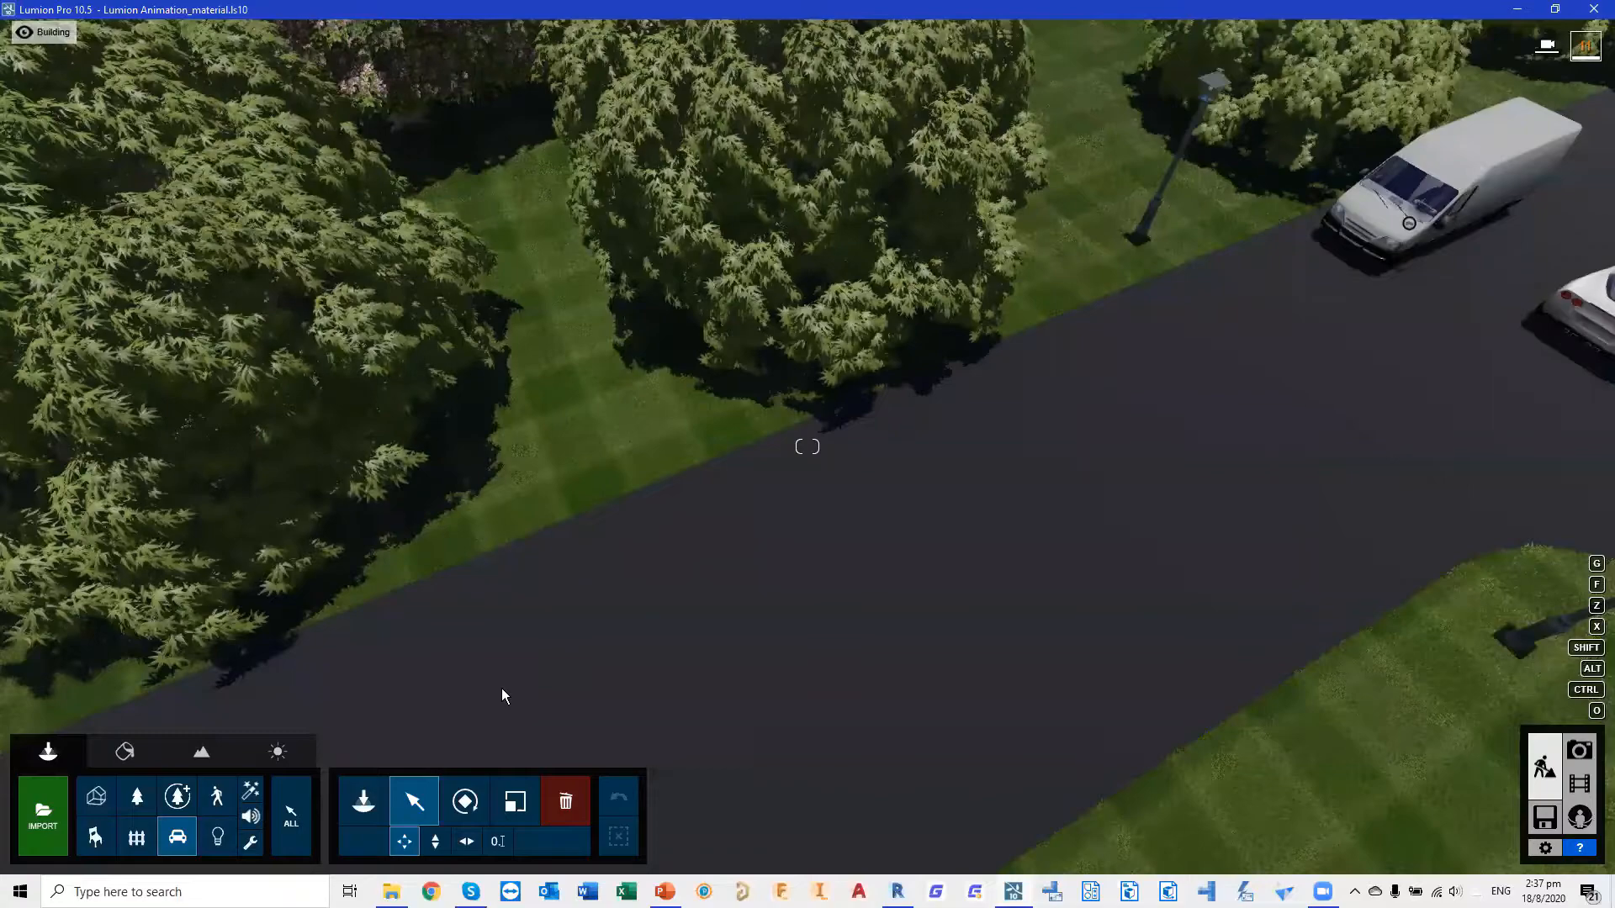
{"action": "left_click", "coordinate": [217, 799]}
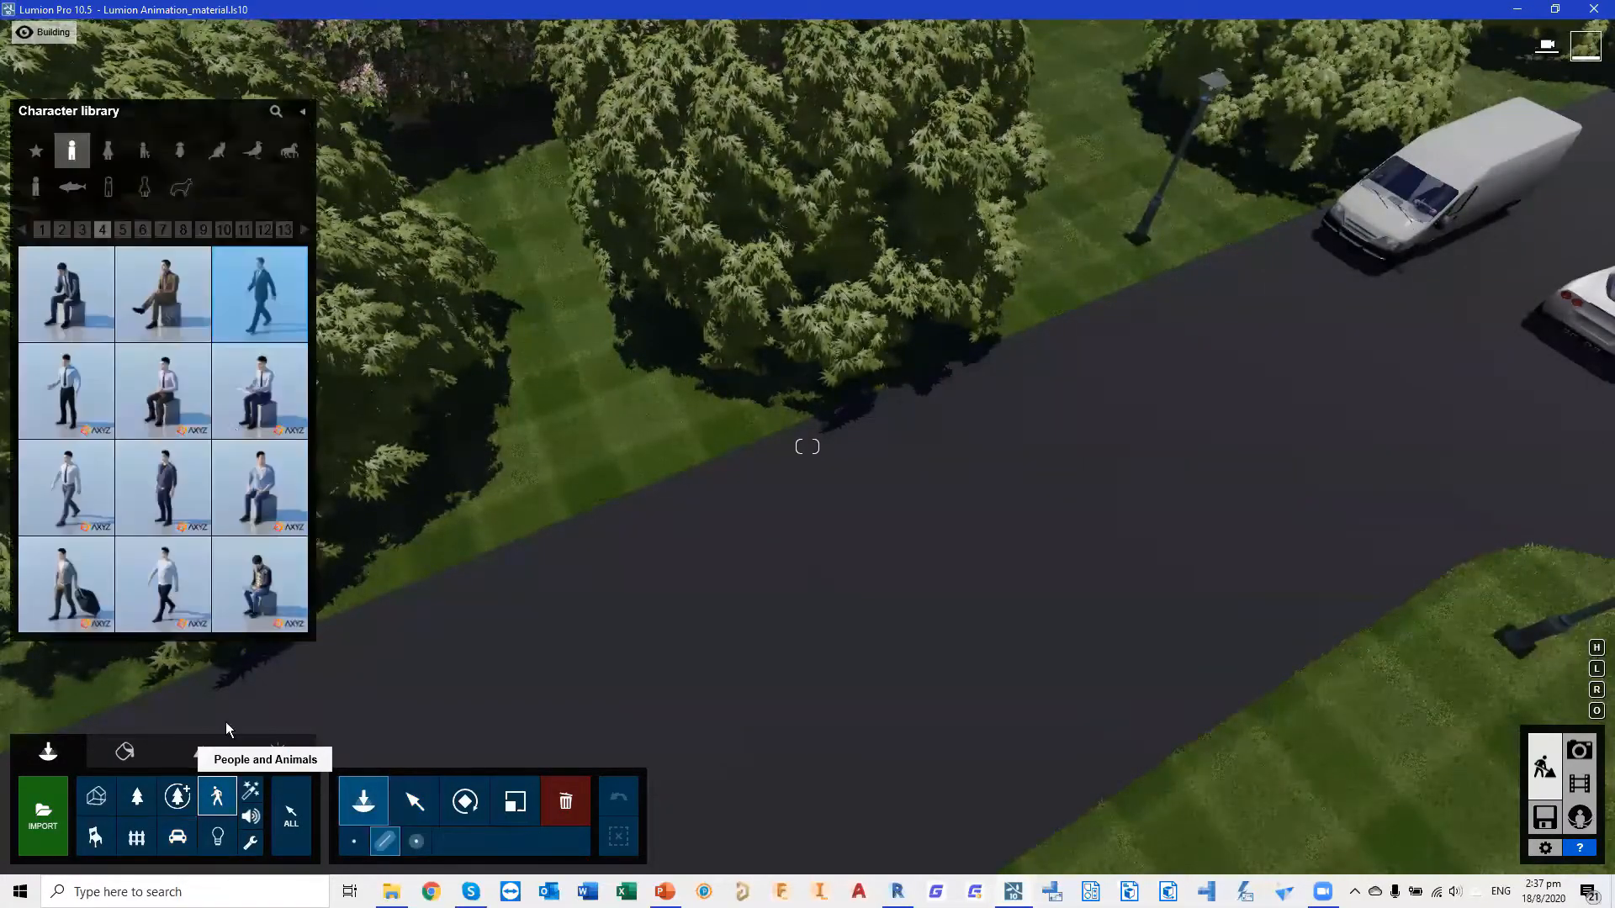
{"action": "left_click", "coordinate": [124, 227]}
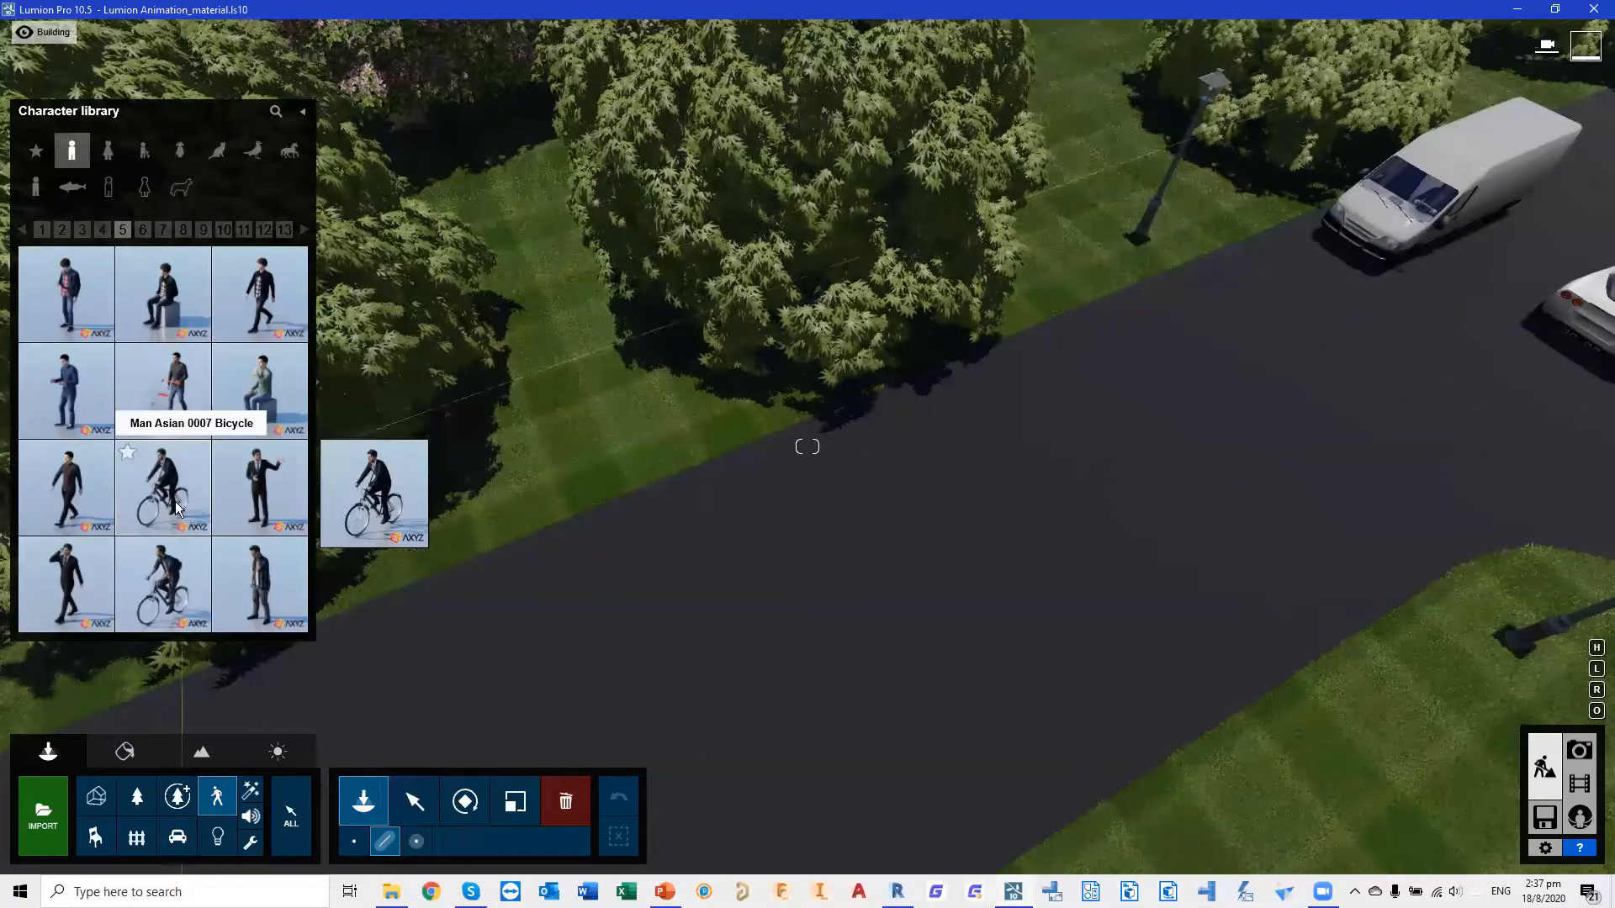
{"action": "left_click", "coordinate": [173, 574]}
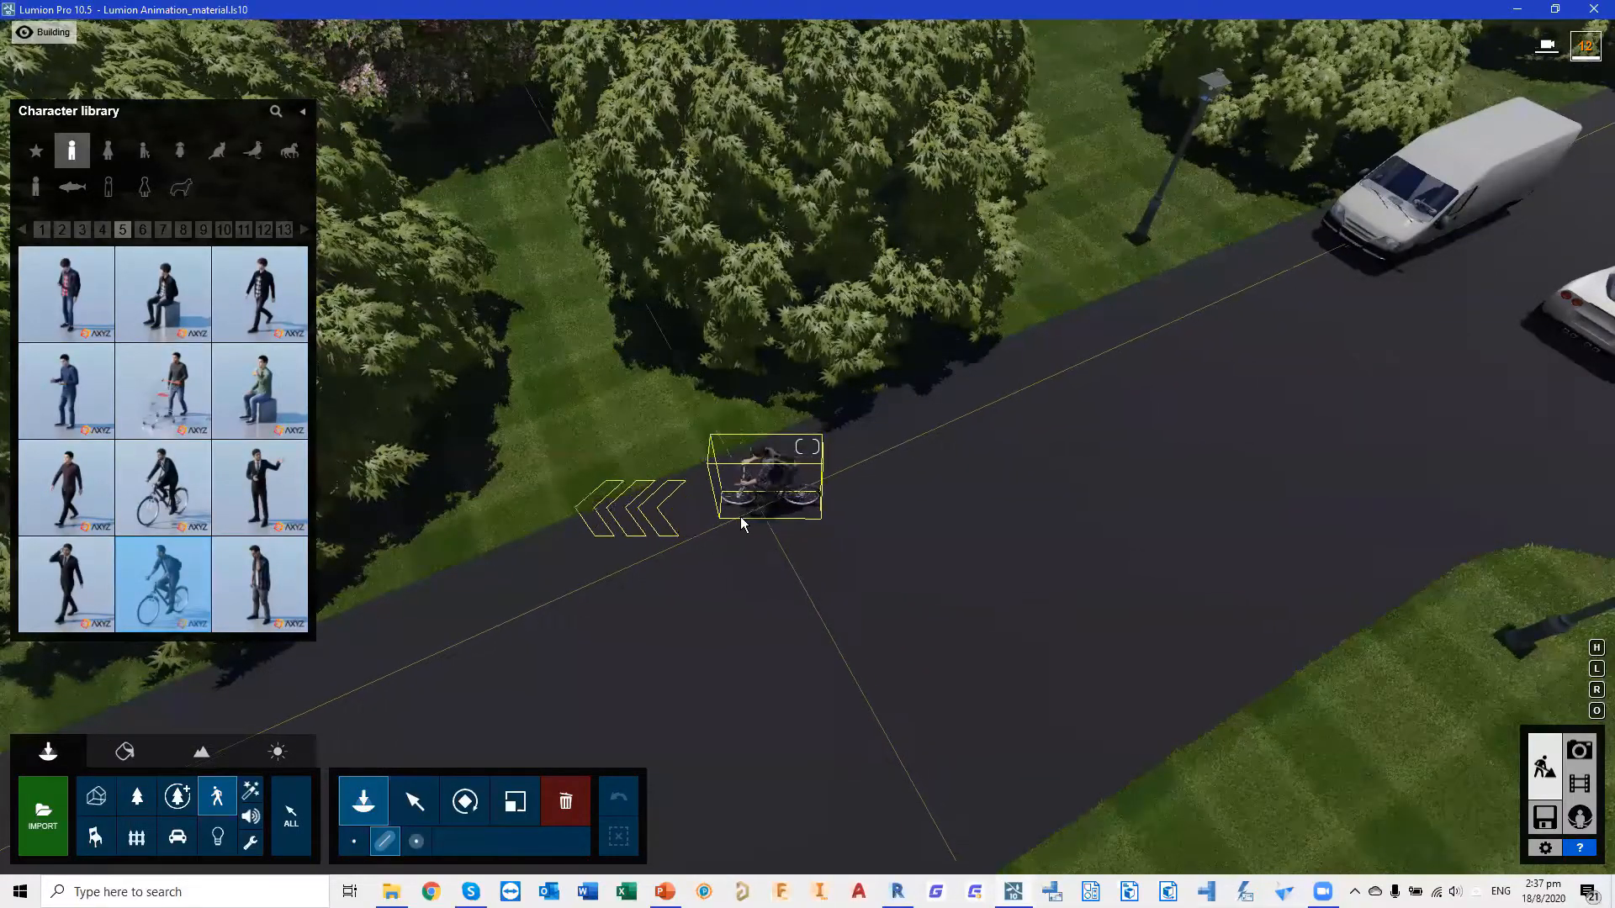
{"action": "key", "text": "r"}
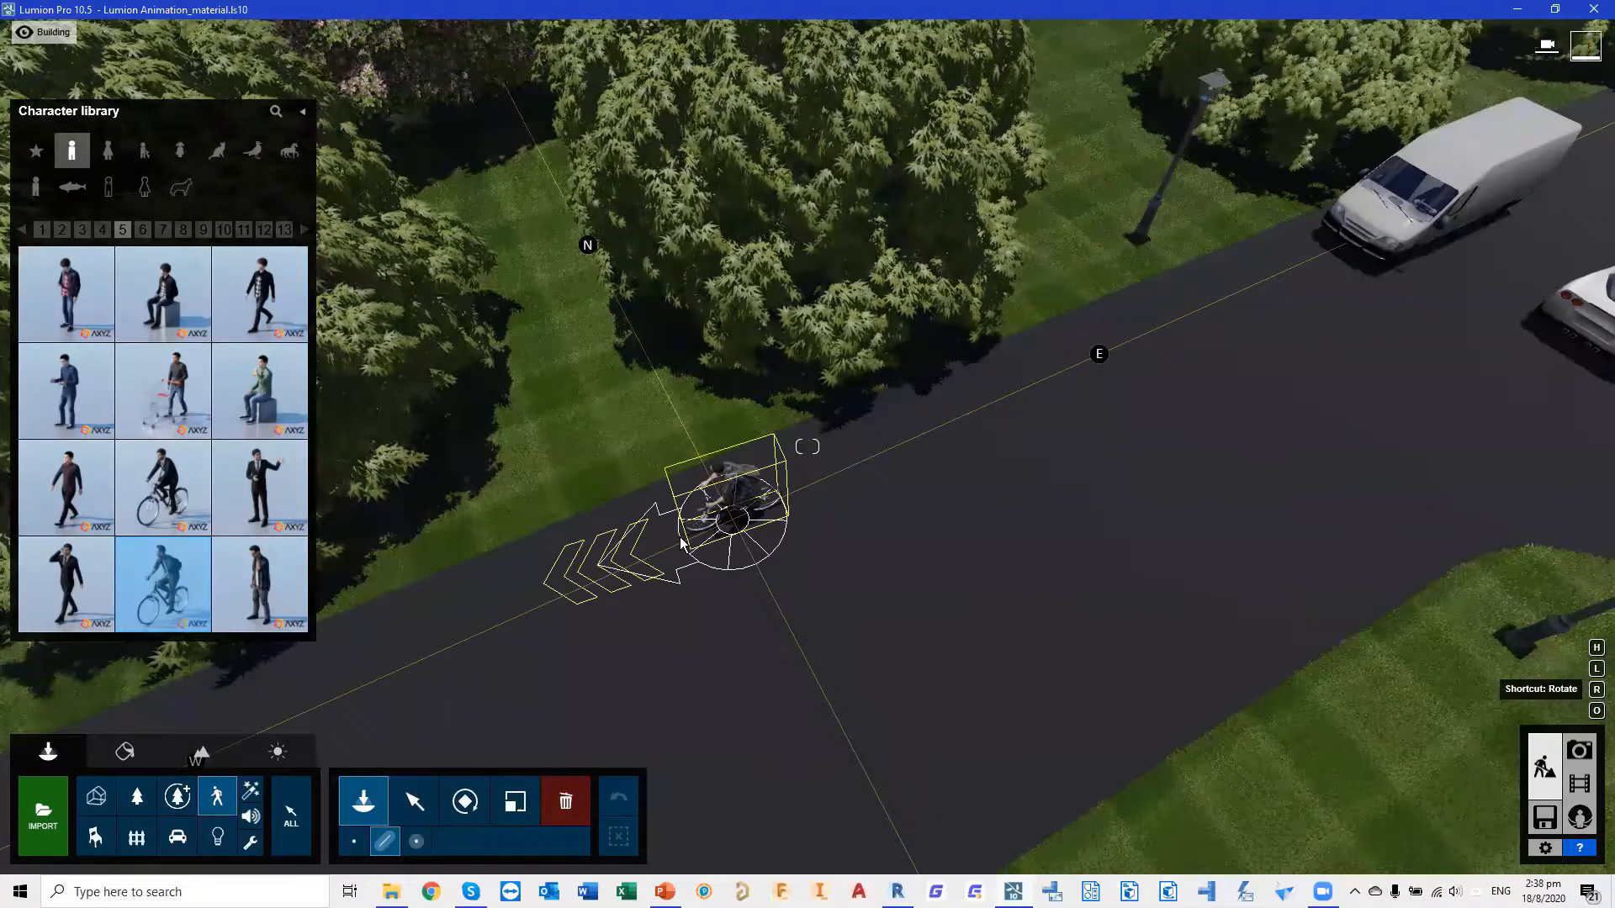
{"action": "left_click", "coordinate": [610, 567]}
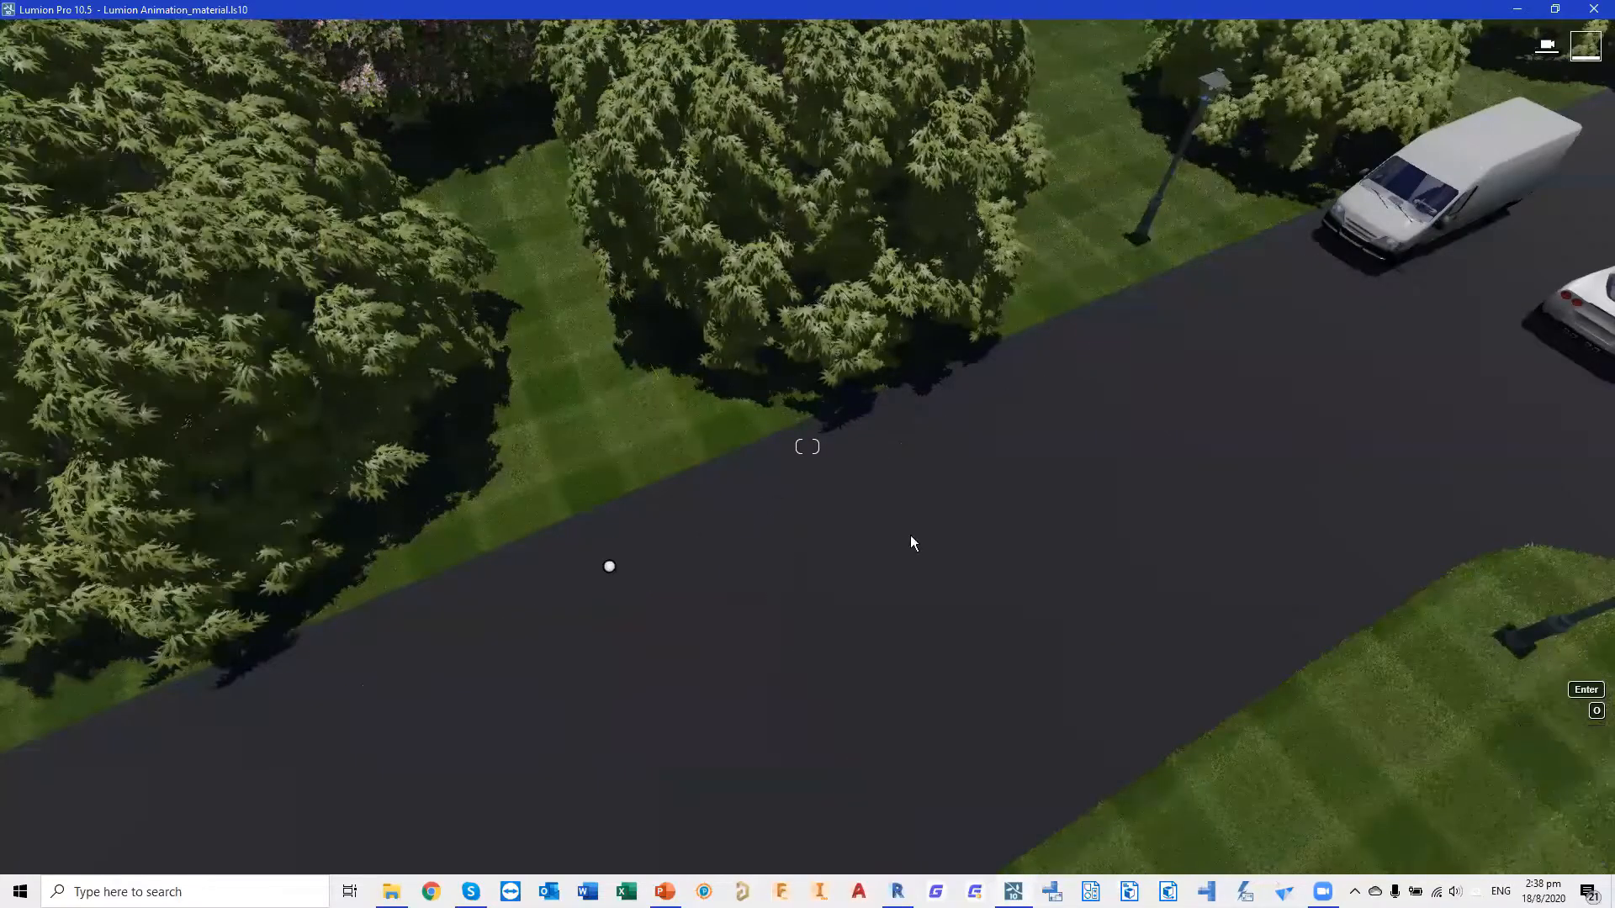
{"action": "key", "text": "Escape"}
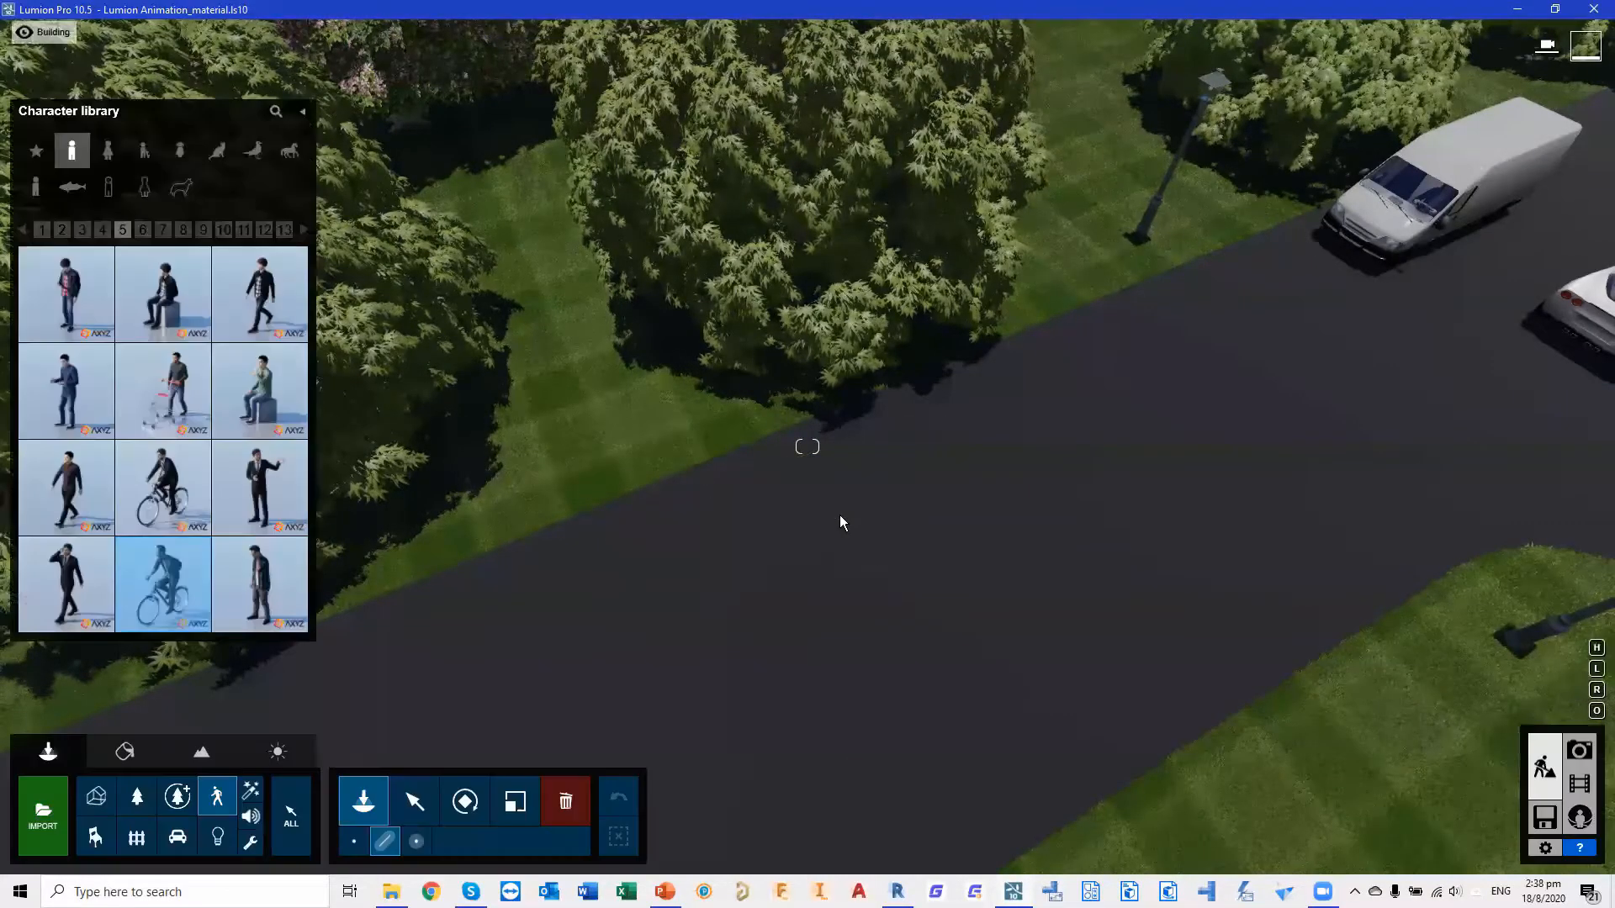
Using single placement, put the chosen cyclist at the road's tree-lined outer edge, facing along the lane away from the white van
{"action": "left_click", "coordinate": [357, 841]}
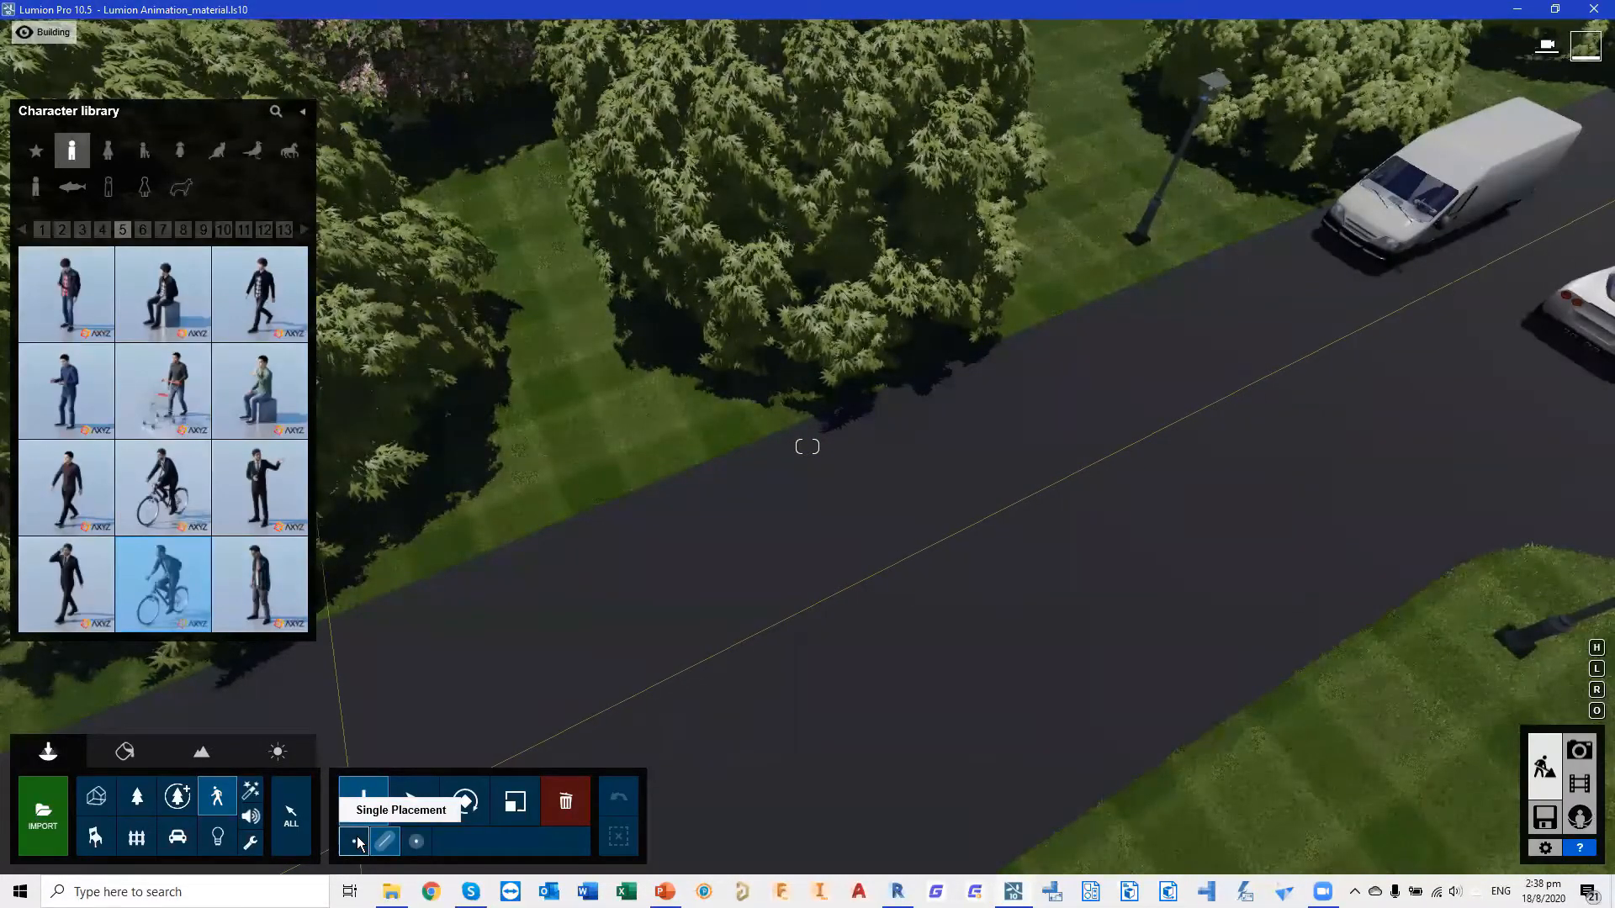
{"action": "left_click_drag", "start_coordinate": [715, 511], "coordinate": [633, 558]}
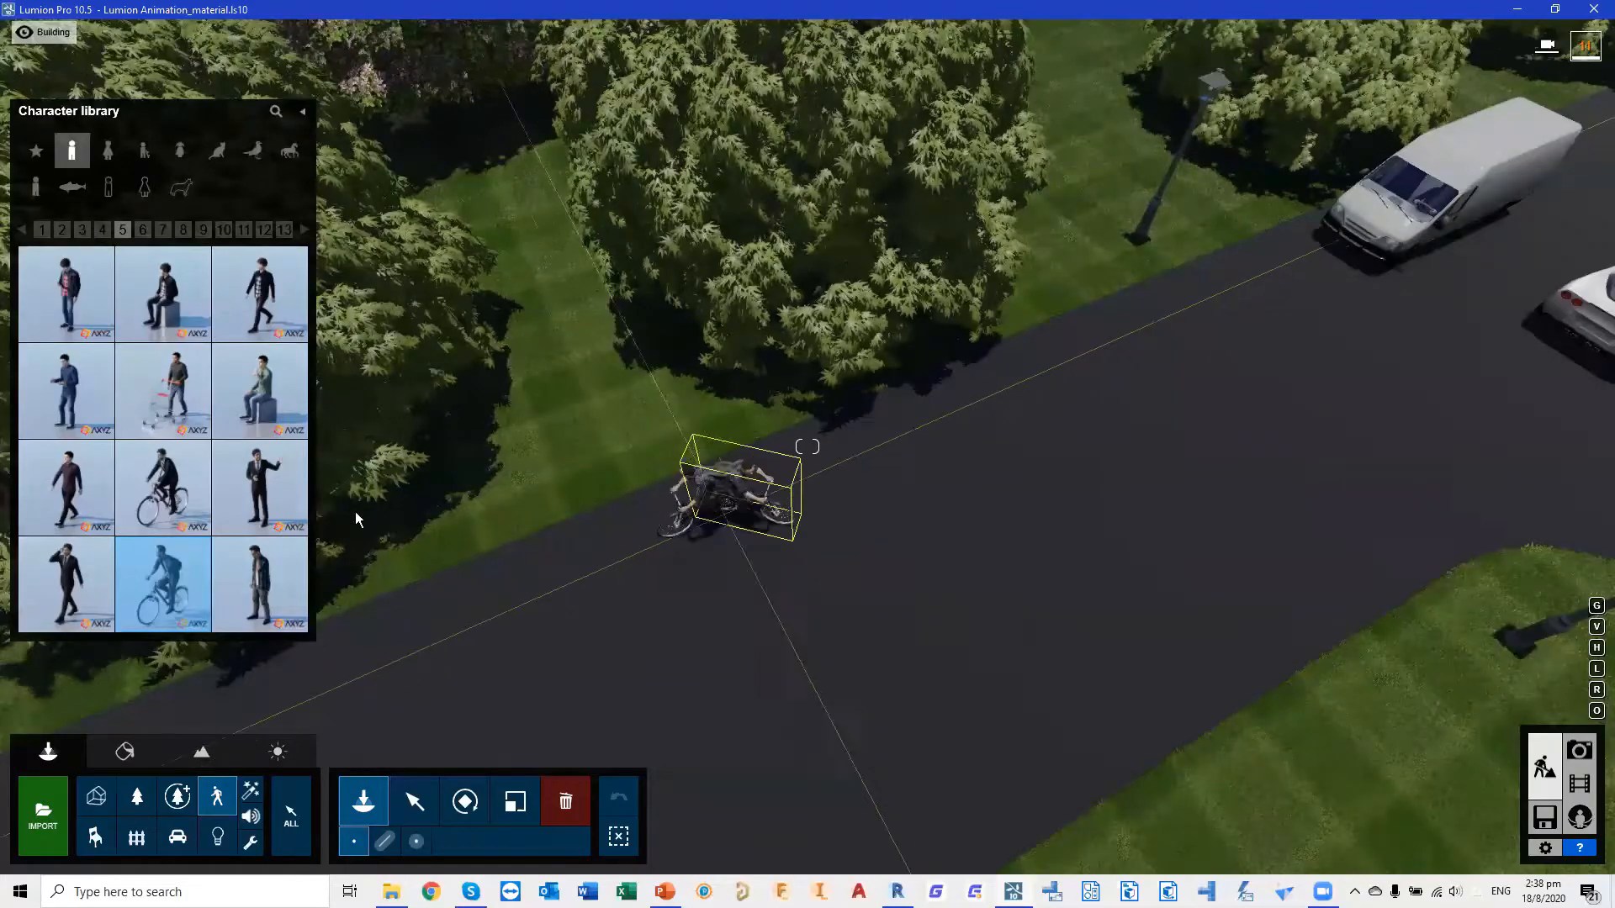
Place the man asian 0009 bicycle character on the road beyond the car park near the off-road vehicle, rotate him and clear the selection
{"action": "left_click", "coordinate": [145, 232]}
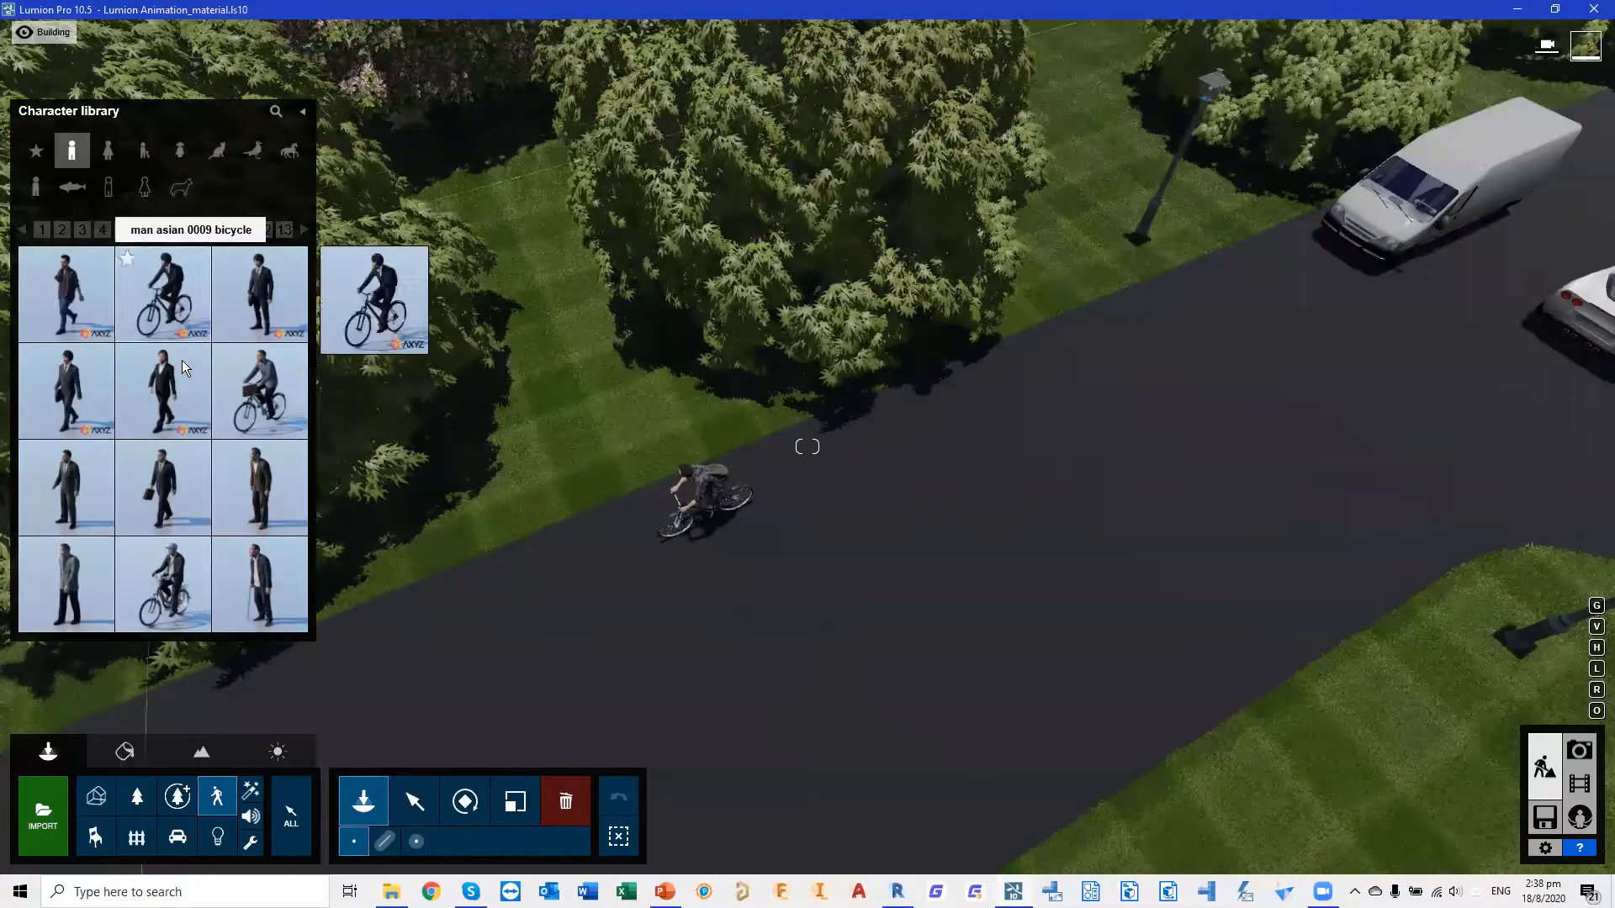
{"action": "left_click", "coordinate": [168, 303]}
{"action": "right_click_drag", "start_coordinate": [167, 533], "coordinate": [174, 547]}
{"action": "mouse_move", "coordinate": [223, 352]}
{"action": "right_mouse_down"}
{"action": "mouse_move", "coordinate": [221, 257]}
{"action": "mouse_move", "coordinate": [205, 331]}
{"action": "mouse_move", "coordinate": [203, 317]}
{"action": "mouse_move", "coordinate": [209, 286]}
{"action": "mouse_move", "coordinate": [213, 373]}
{"action": "right_mouse_up"}
{"action": "key", "text": "w"}
{"action": "key", "text": "w"}
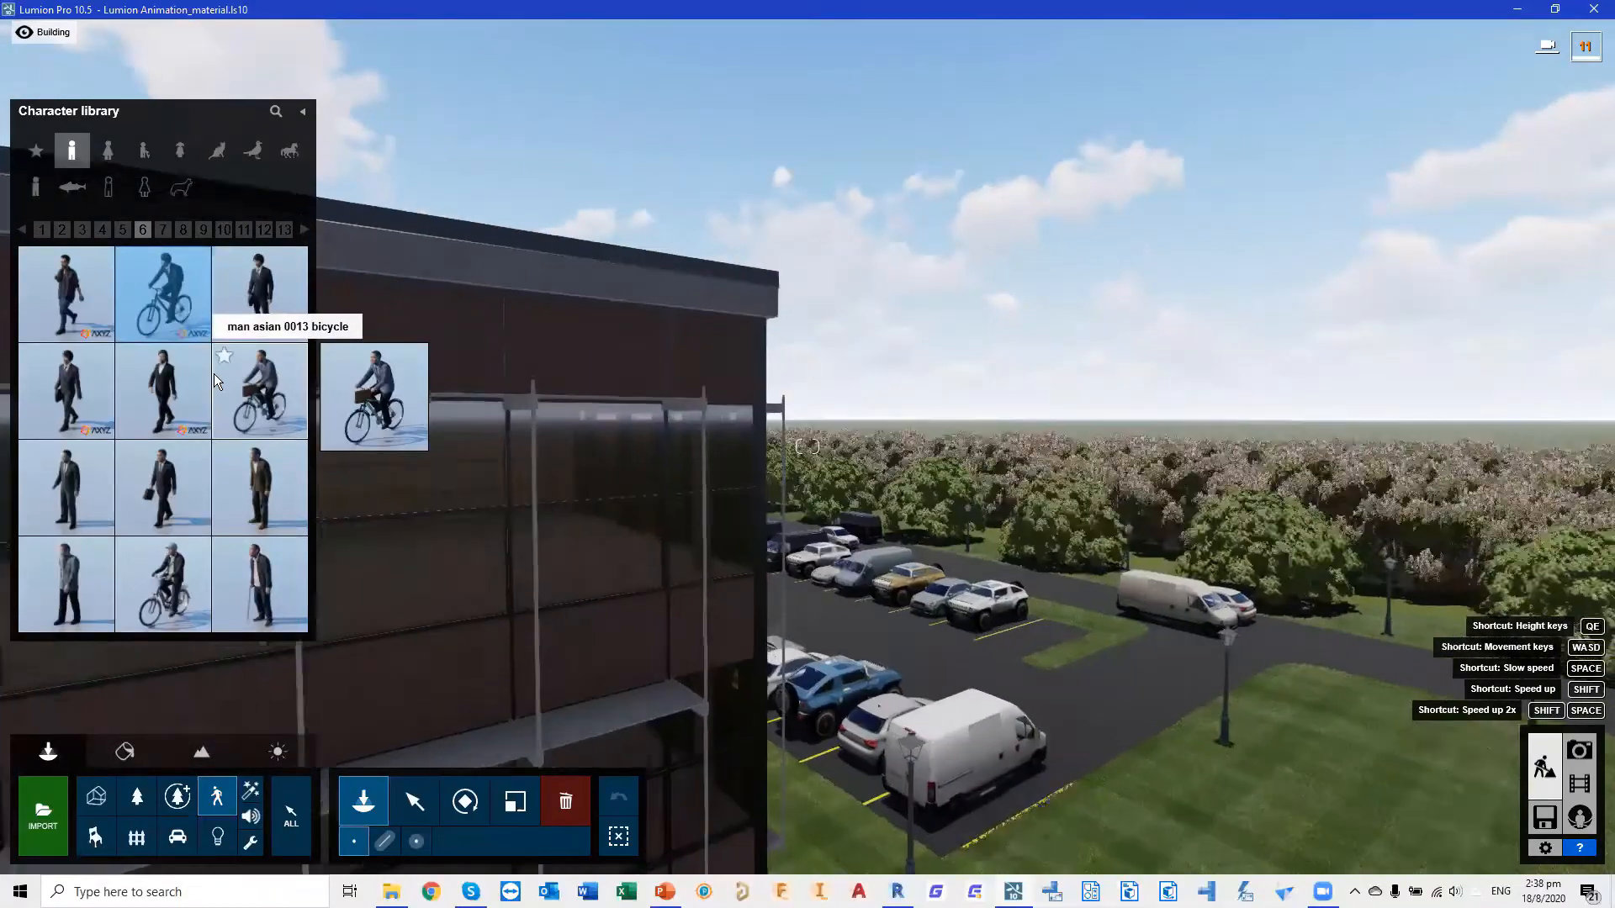
{"action": "key", "text": "w"}
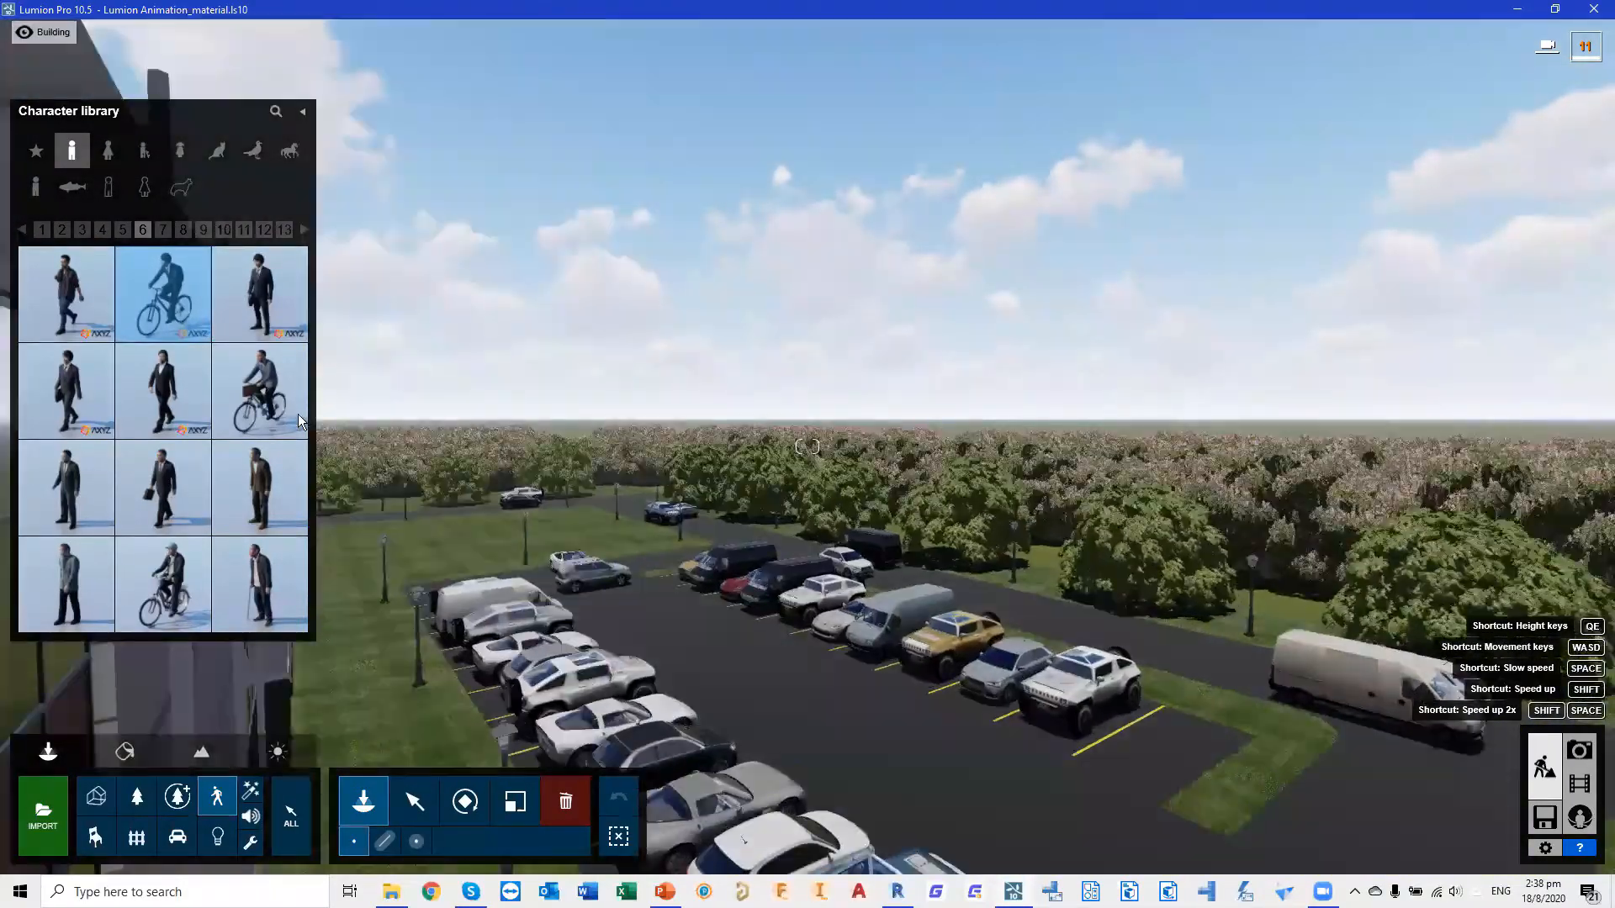
{"action": "key", "text": "w"}
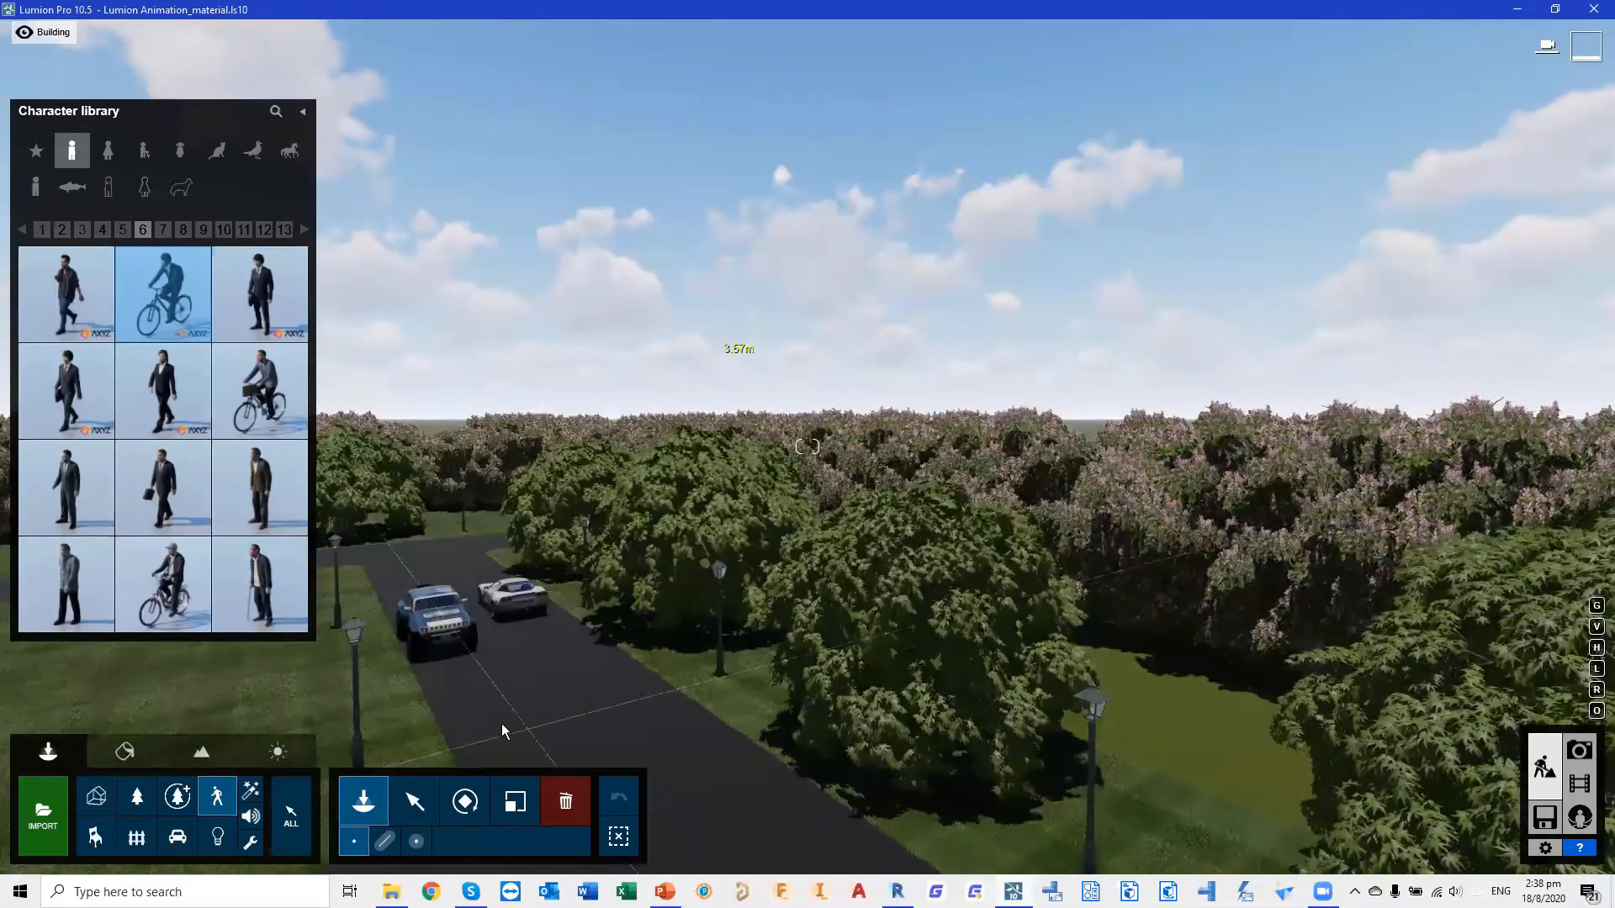
{"action": "key", "text": "r"}
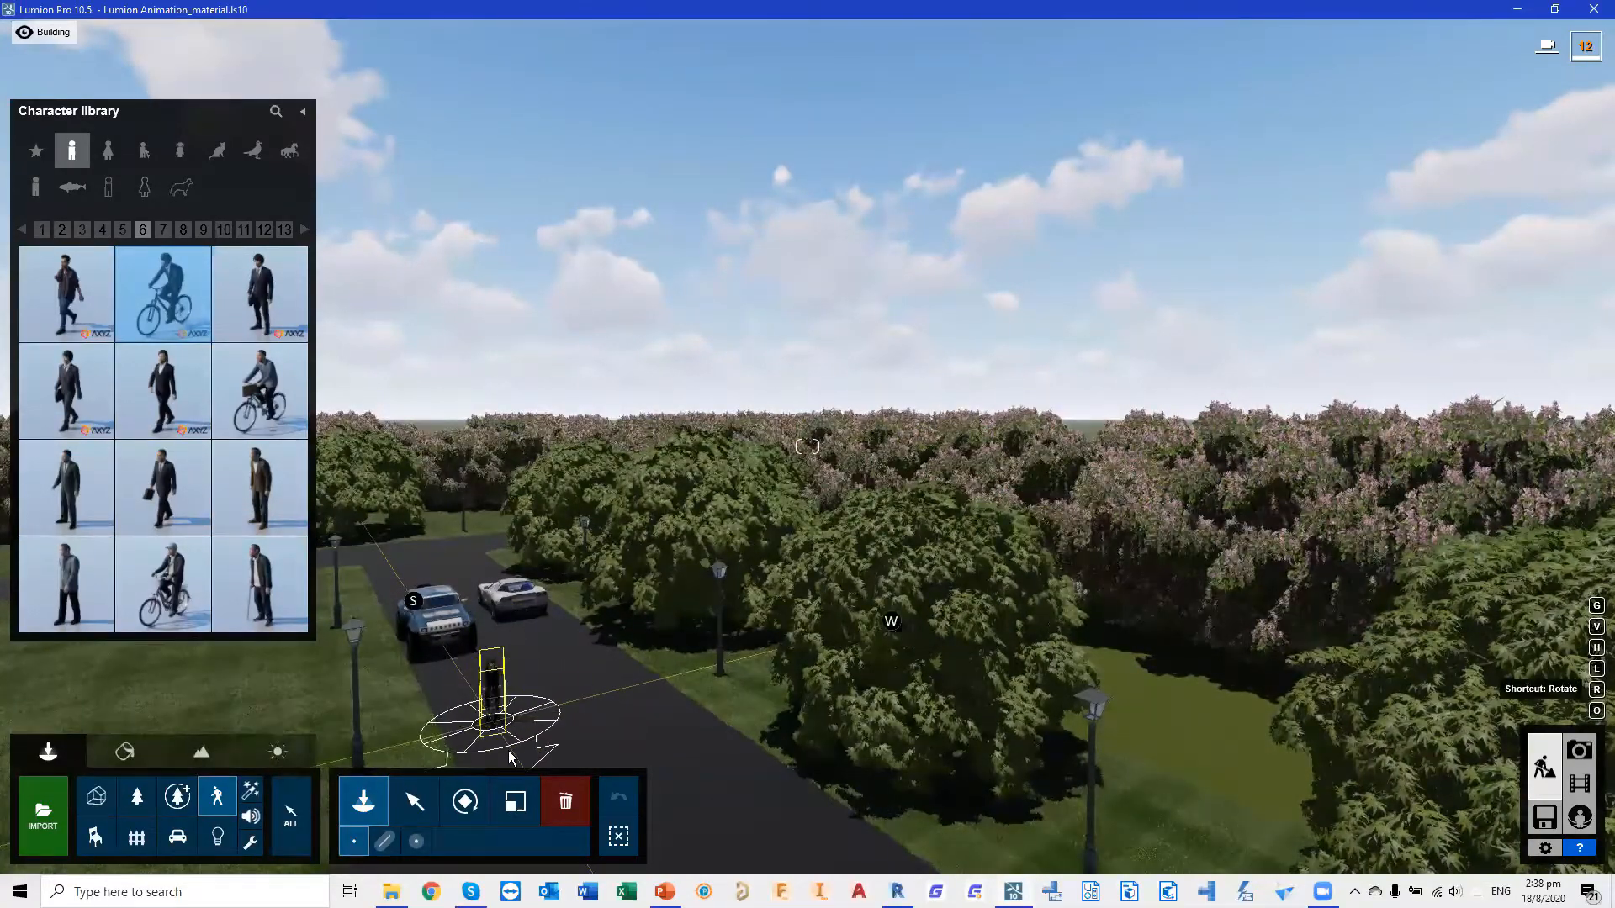
{"action": "left_click", "coordinate": [493, 722]}
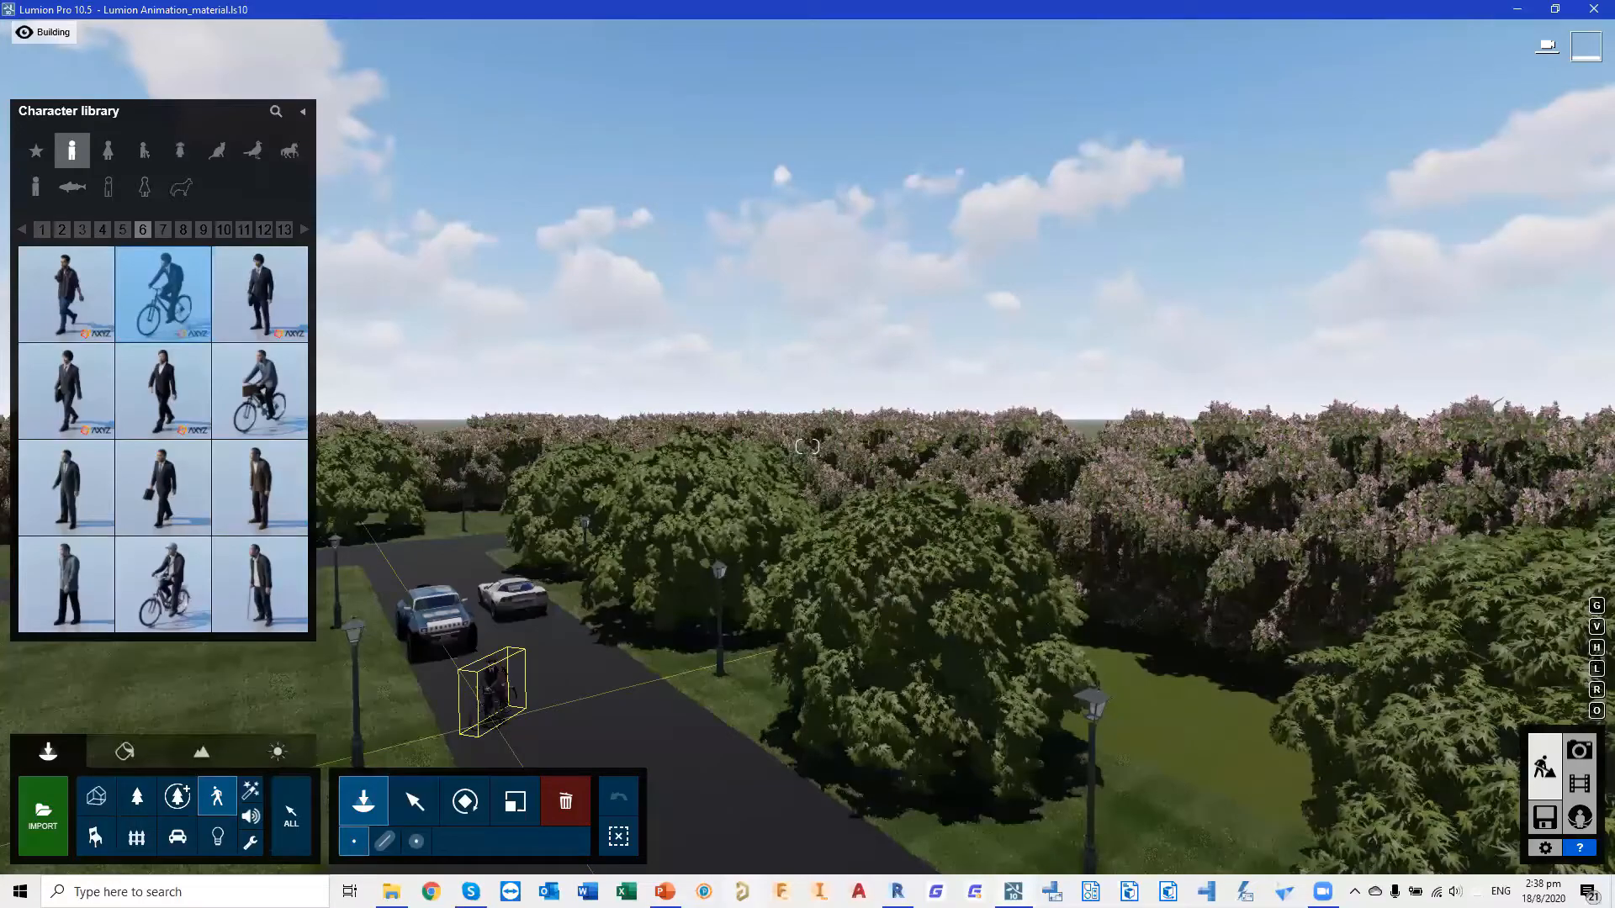
{"action": "left_click", "coordinate": [631, 835]}
Switch to Movie mode and start recording a new clip in the empty third slot
{"action": "mouse_move", "coordinate": [646, 576]}
{"action": "right_mouse_down"}
{"action": "mouse_move", "coordinate": [412, 681]}
{"action": "mouse_move", "coordinate": [653, 585]}
{"action": "right_mouse_up"}
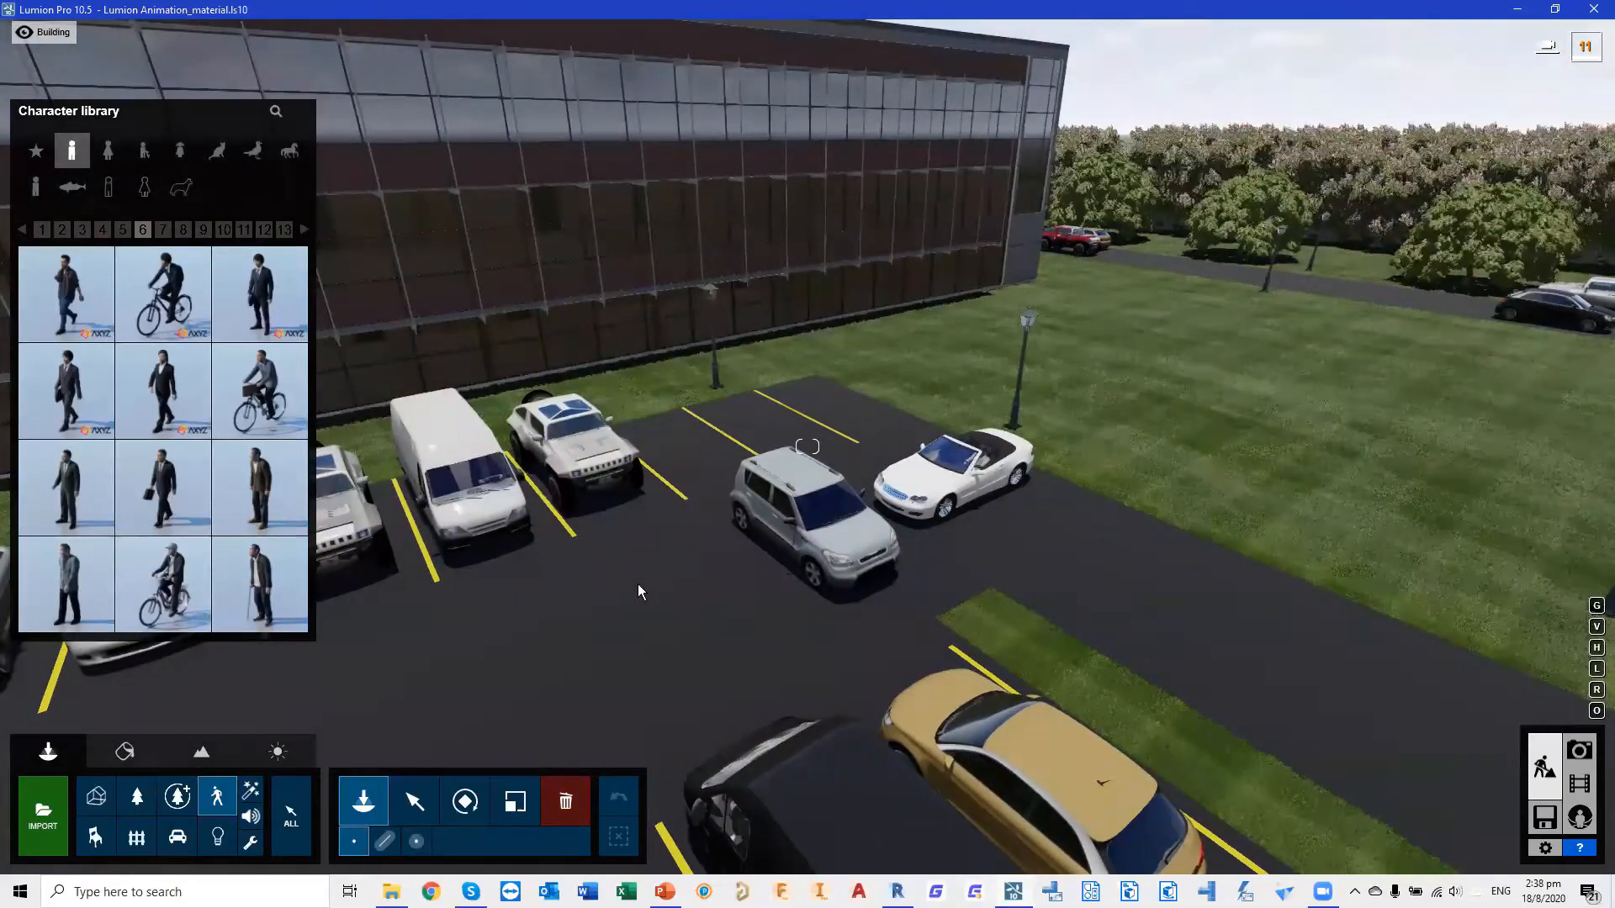
{"action": "key", "text": "s"}
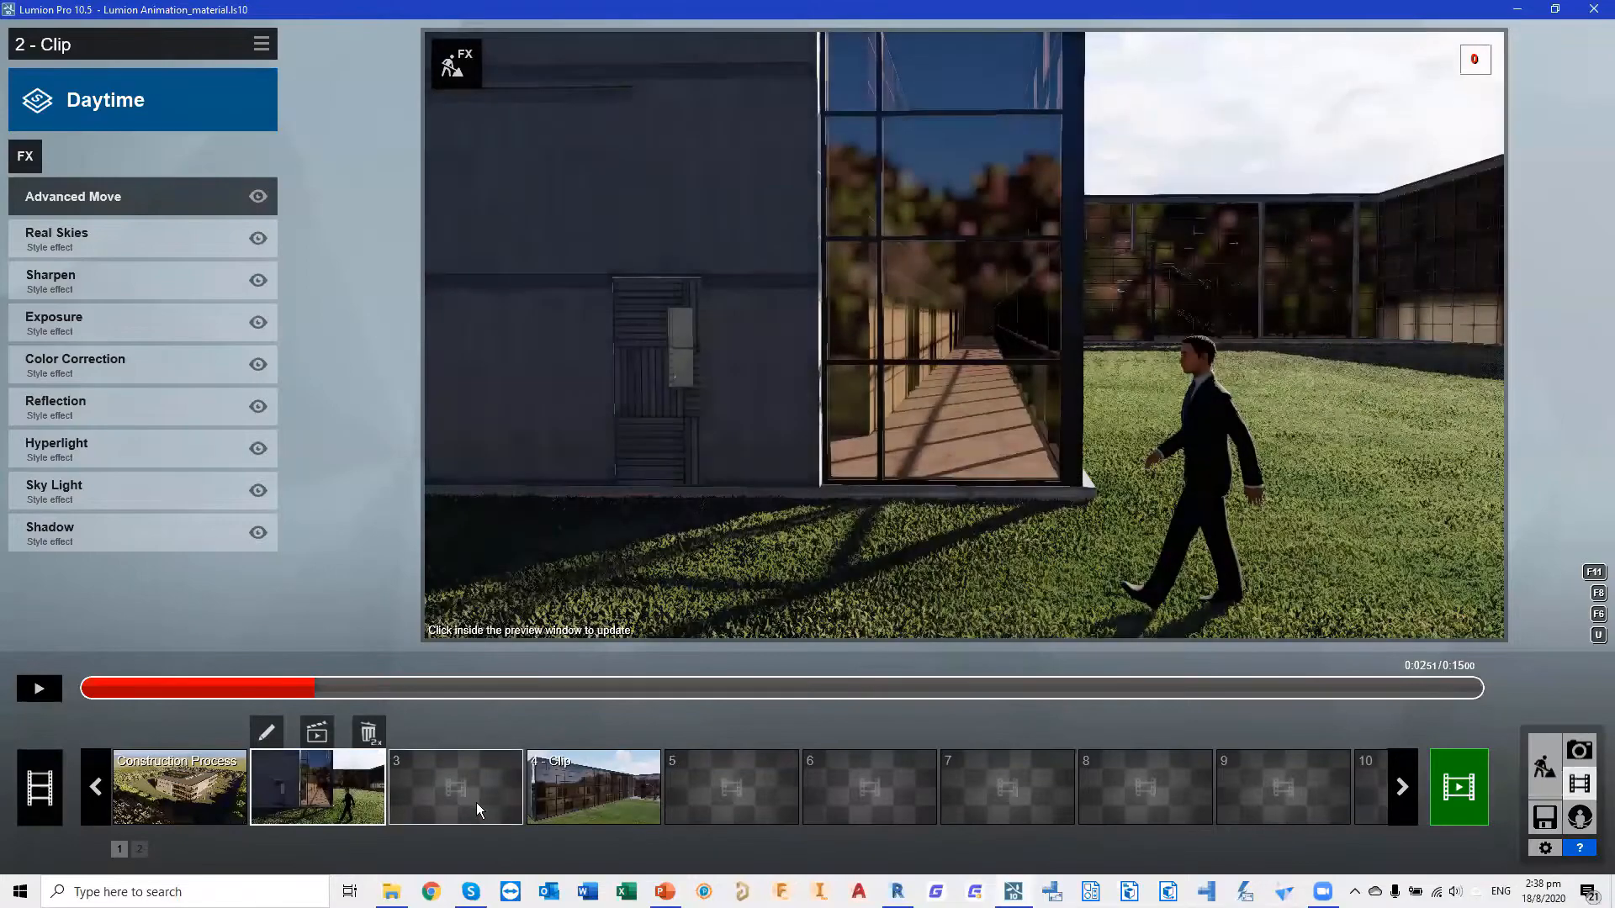
{"action": "left_click", "coordinate": [476, 803]}
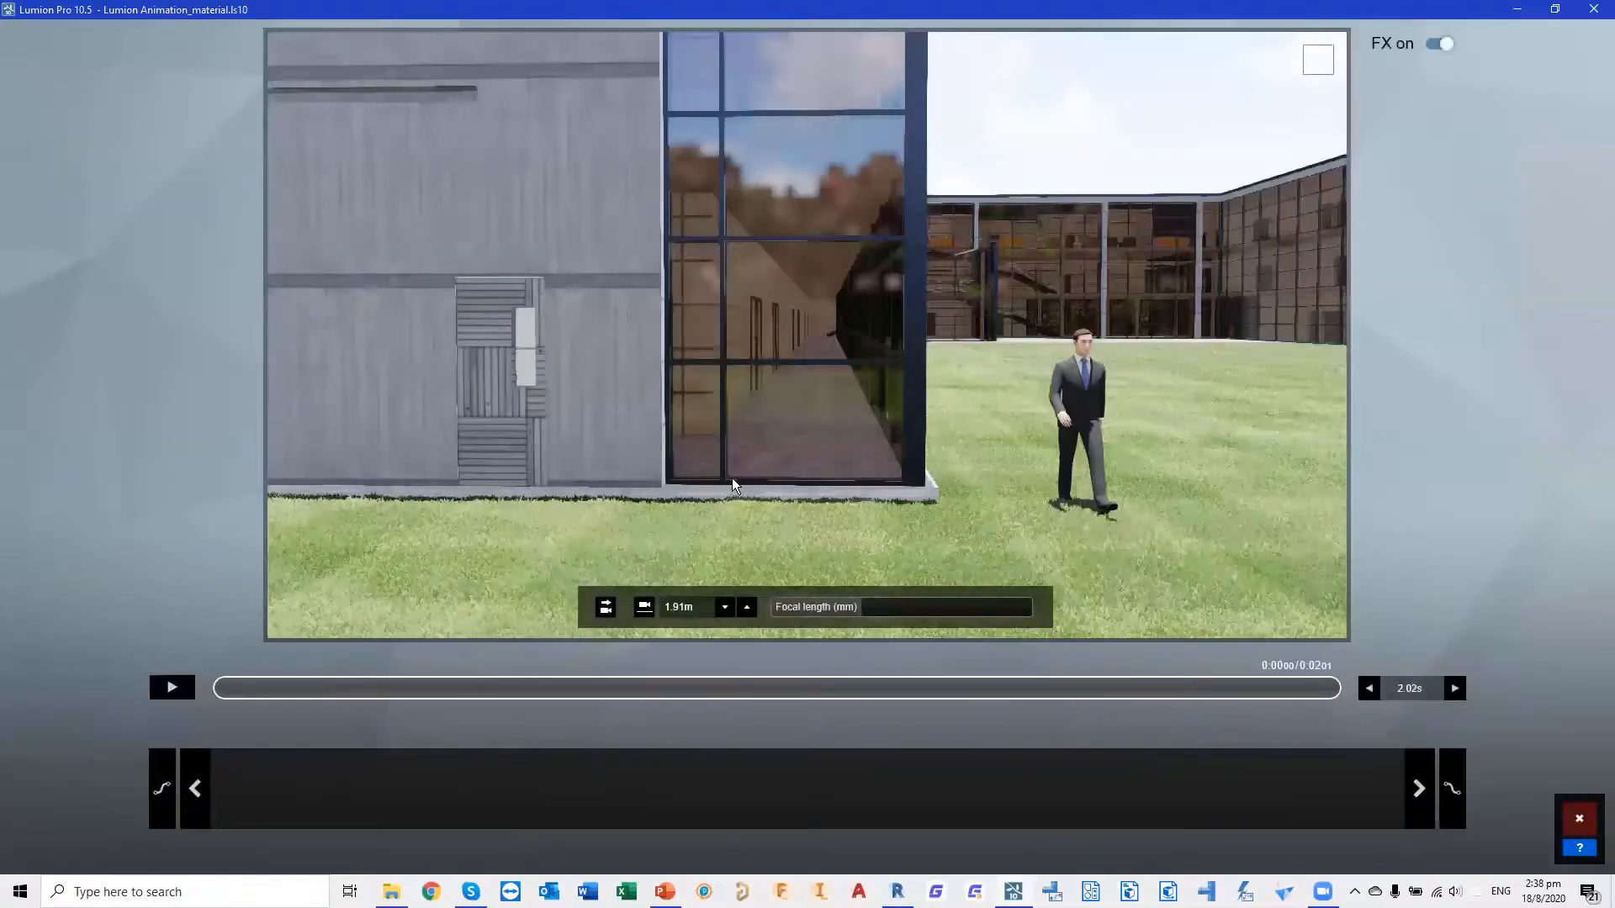
Capture the first camera keyframe from about 12 m above the road, looking along the tree-lined lane towards the entrance canopy
{"action": "key", "text": "a"}
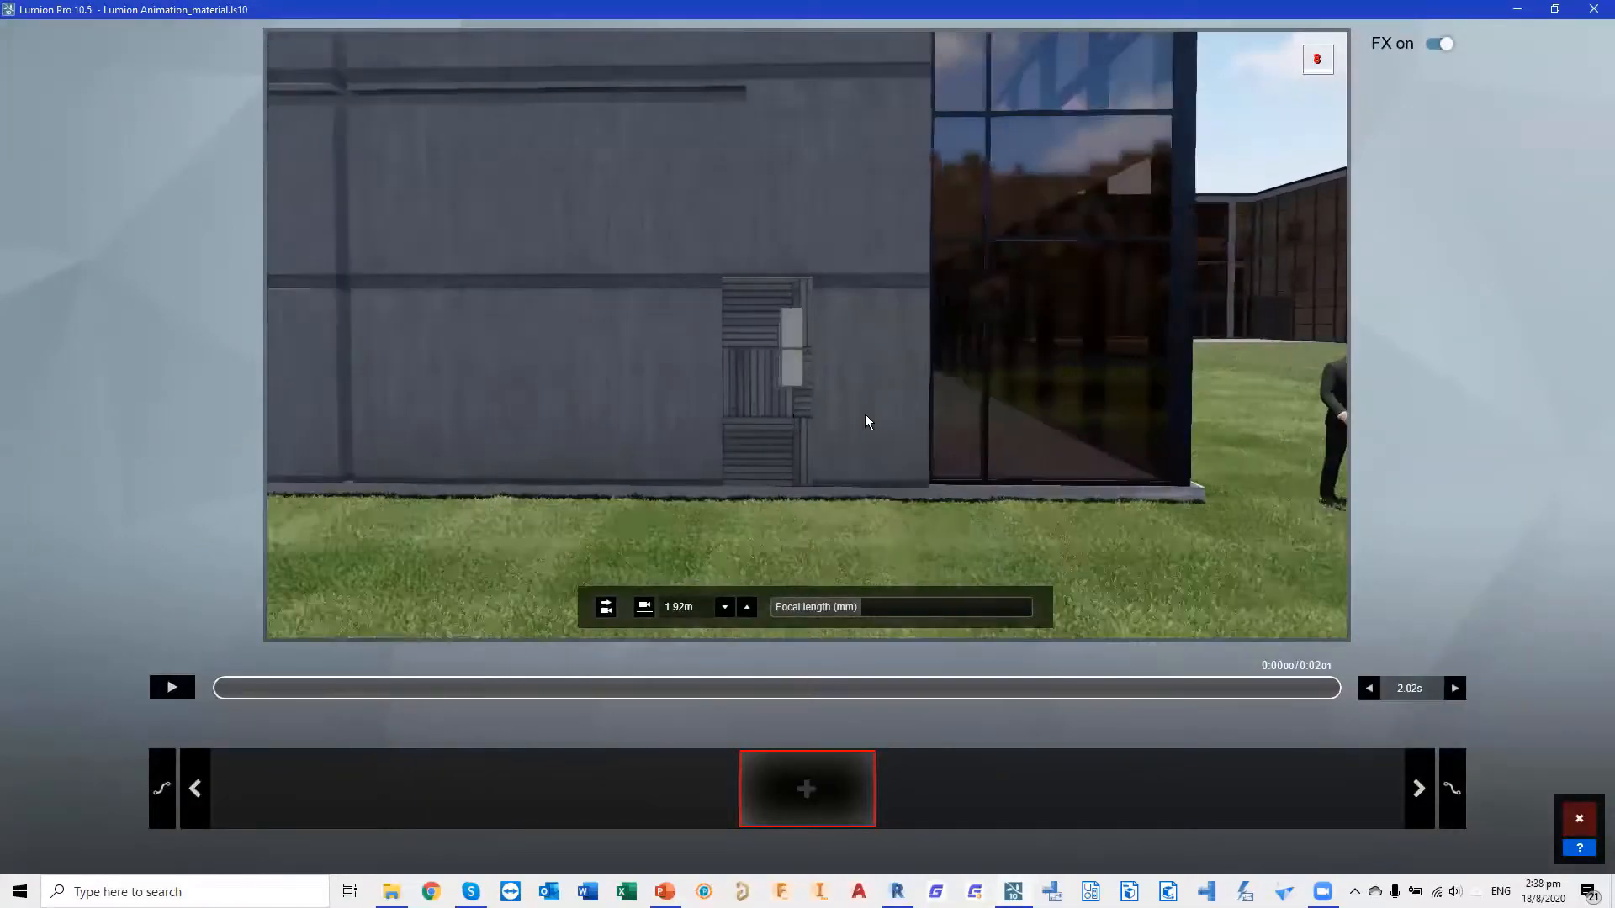
{"action": "key", "text": "a"}
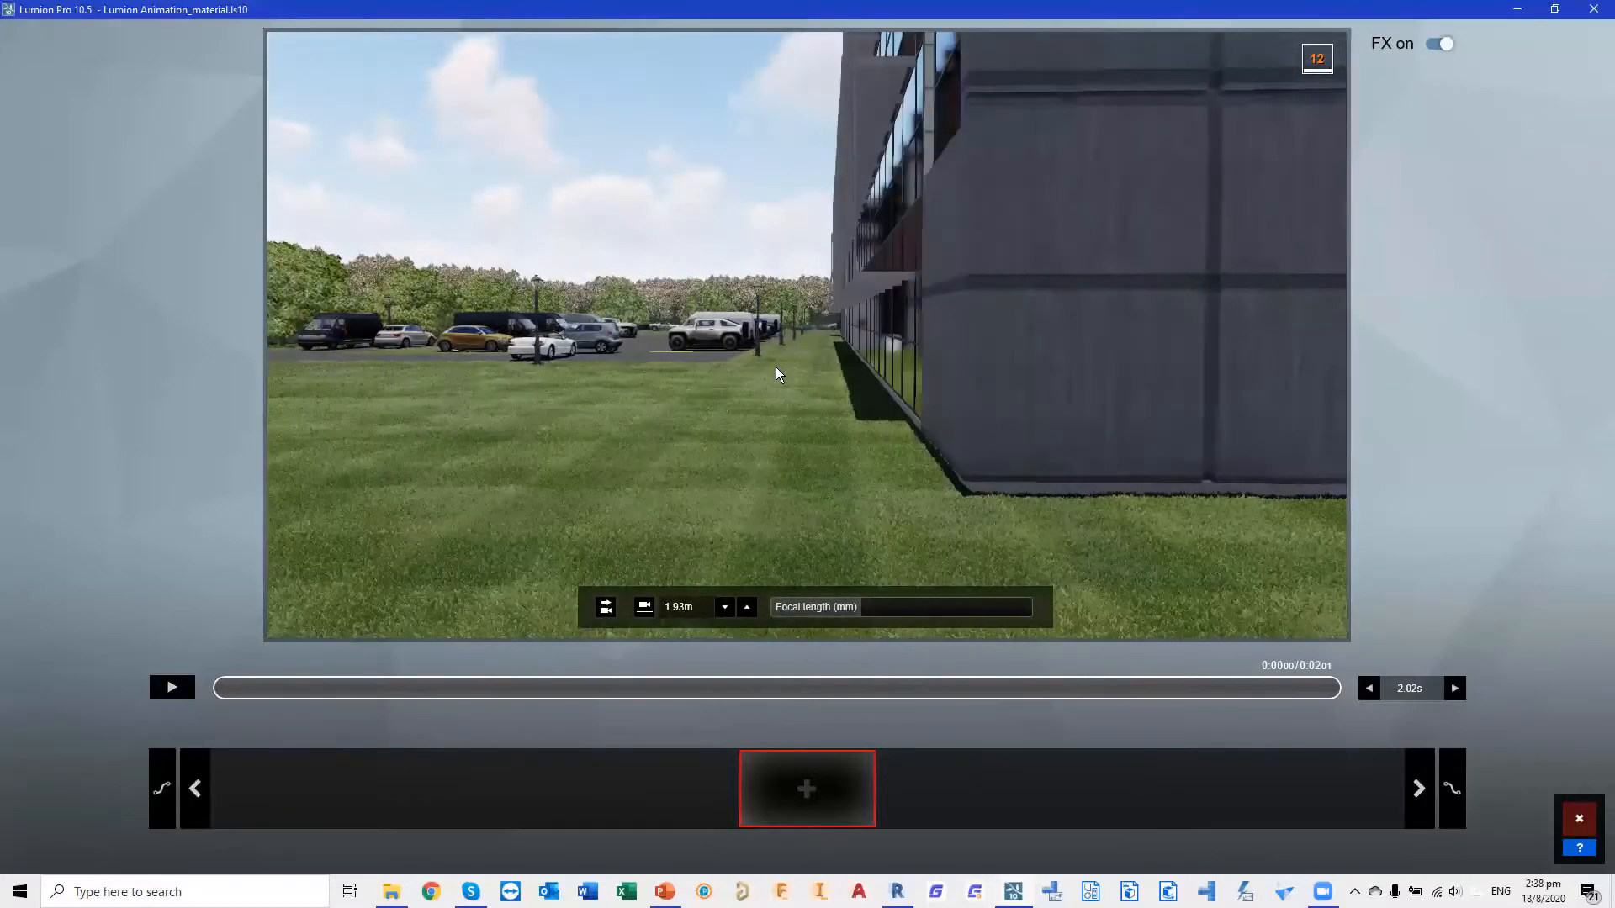
{"action": "key", "text": "w"}
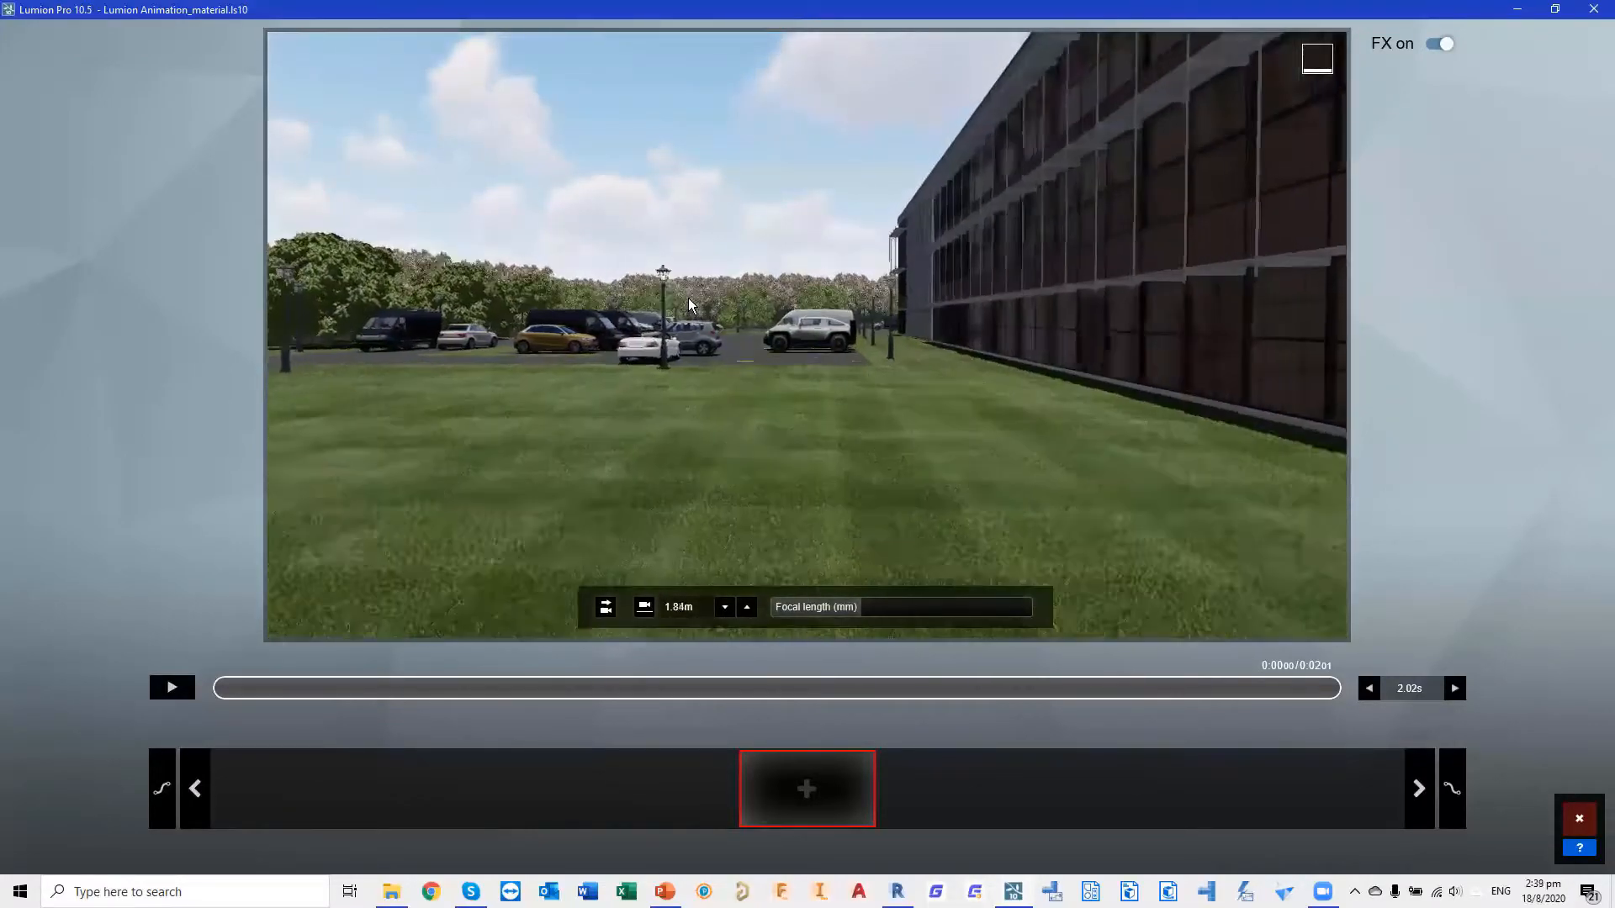
{"action": "key", "text": "q"}
{"action": "key", "text": "q"}
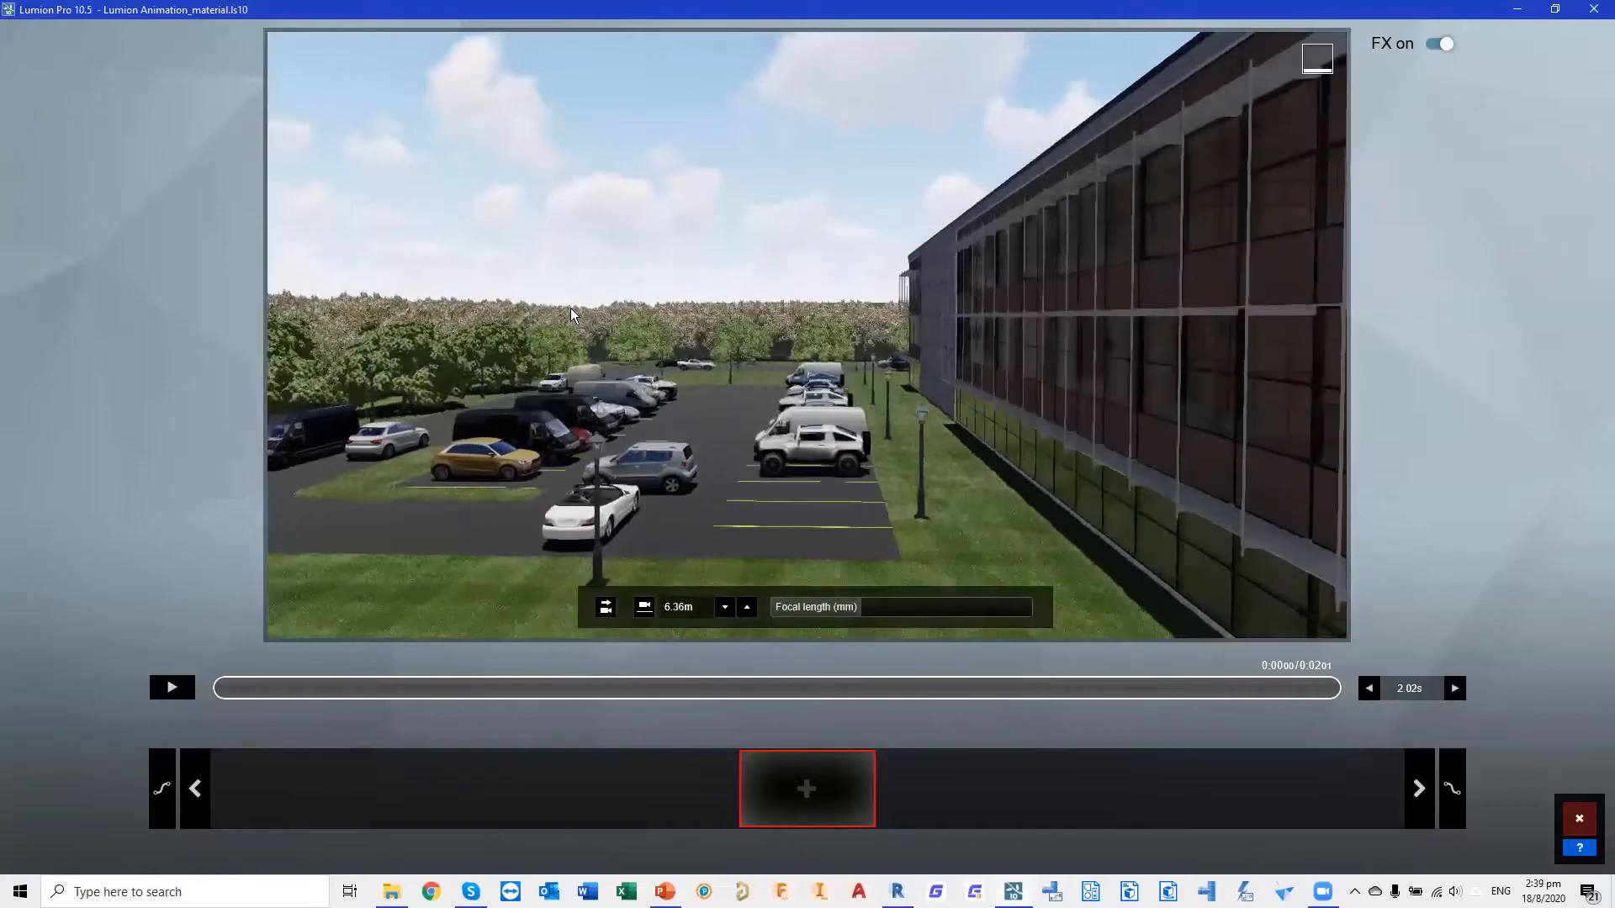
{"action": "key", "text": "q"}
{"action": "right_click_drag", "start_coordinate": [808, 362], "coordinate": [656, 382]}
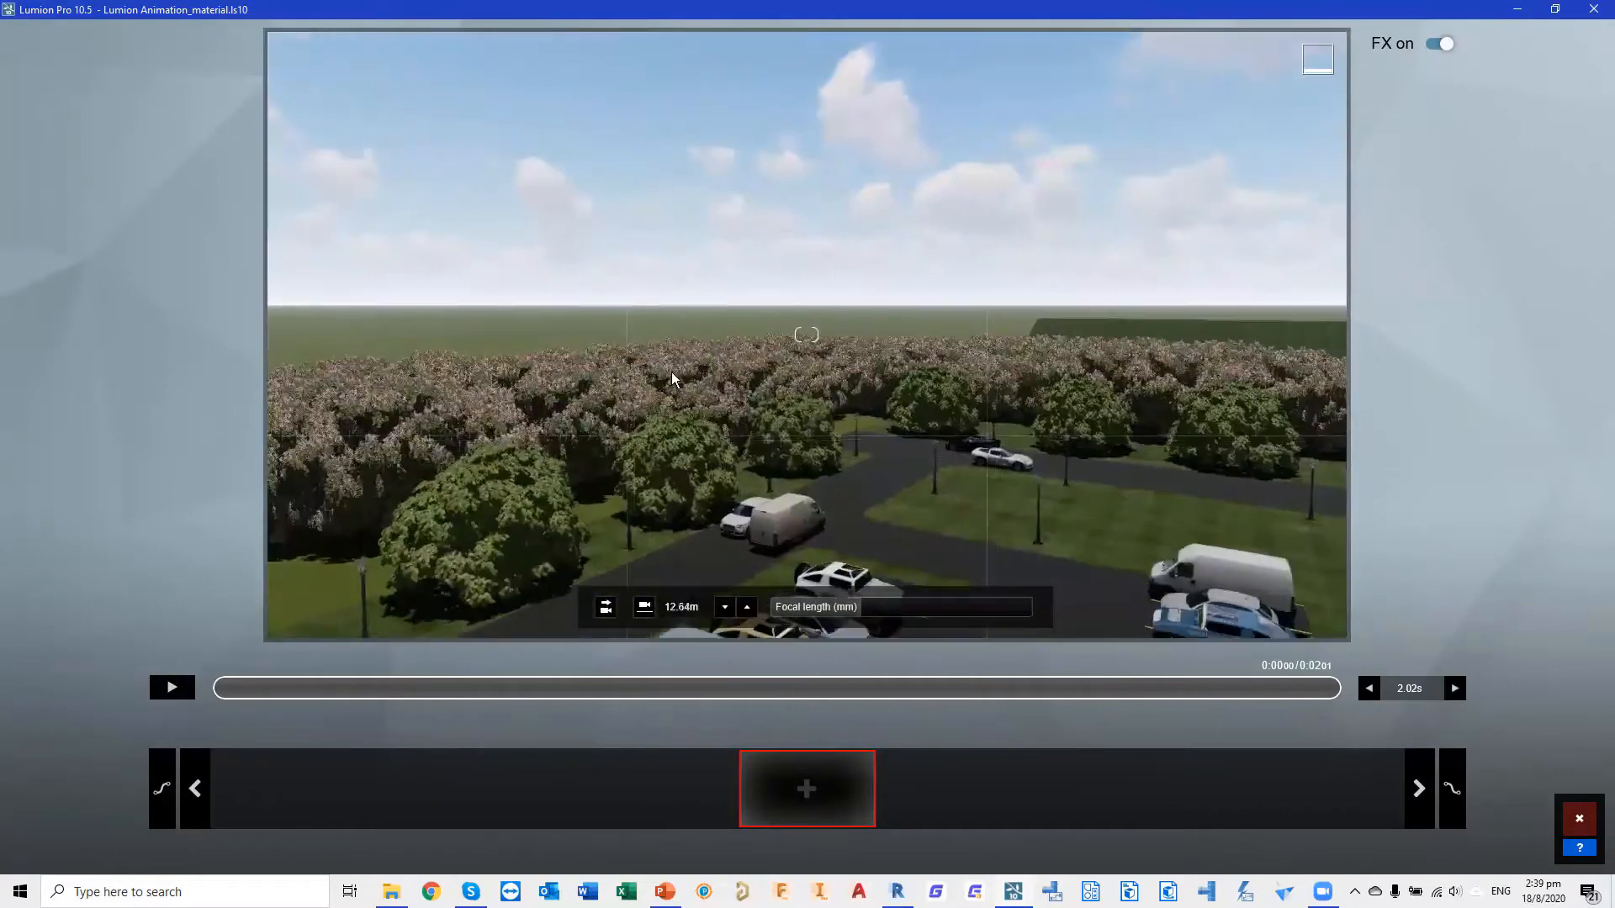
{"action": "key", "text": "w"}
{"action": "right_click_drag", "start_coordinate": [969, 513], "coordinate": [1210, 535]}
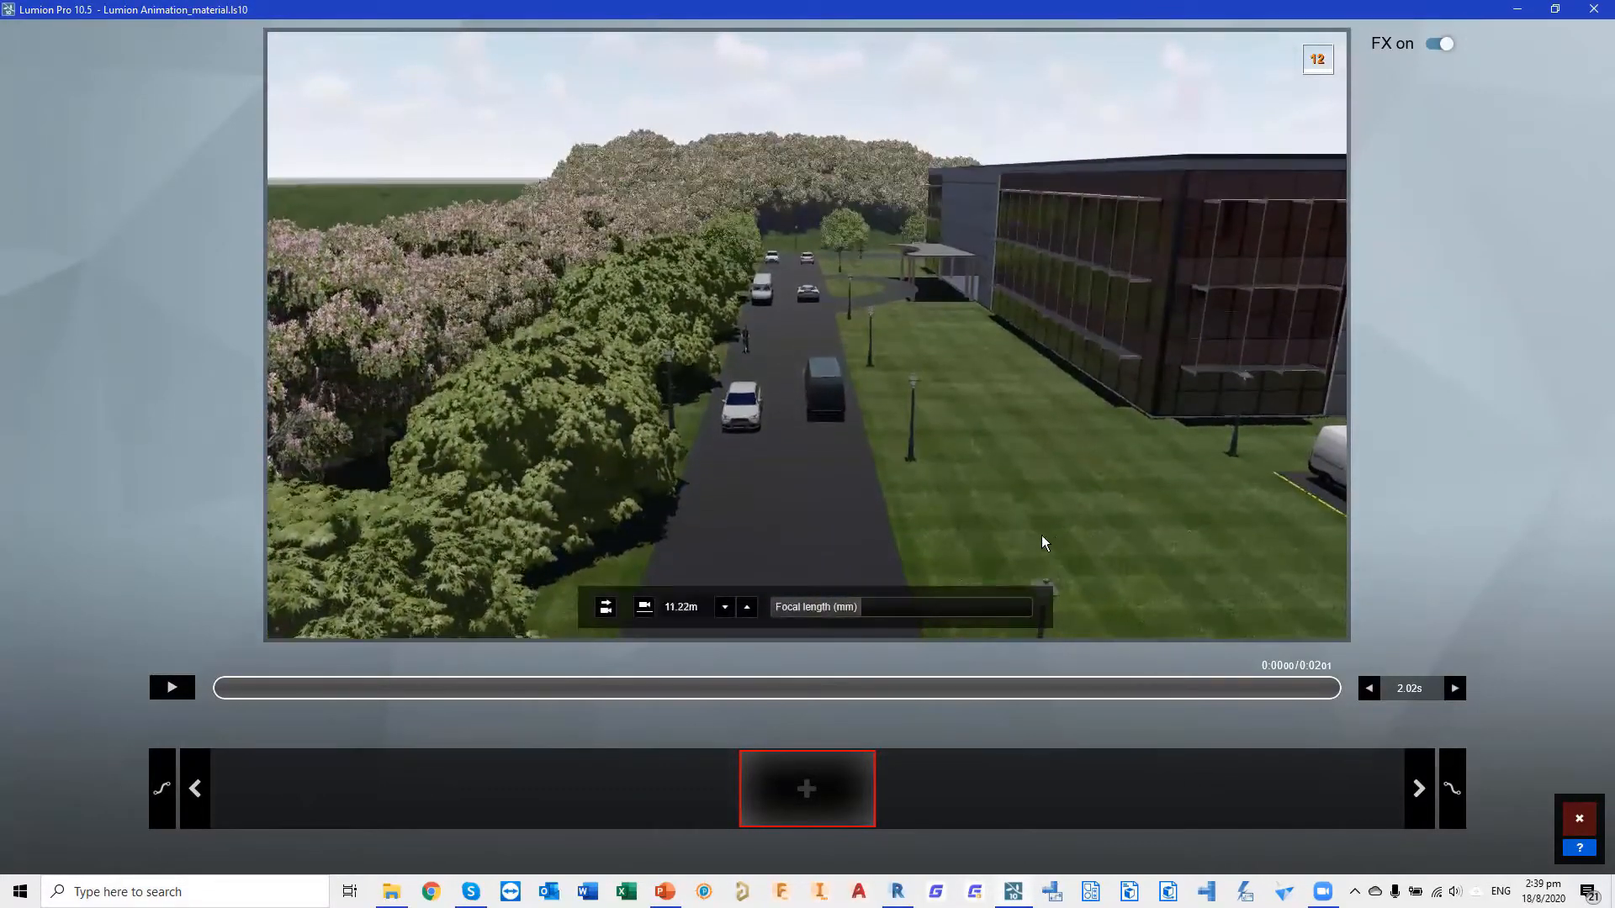
{"action": "right_click_drag", "start_coordinate": [807, 334], "coordinate": [797, 375]}
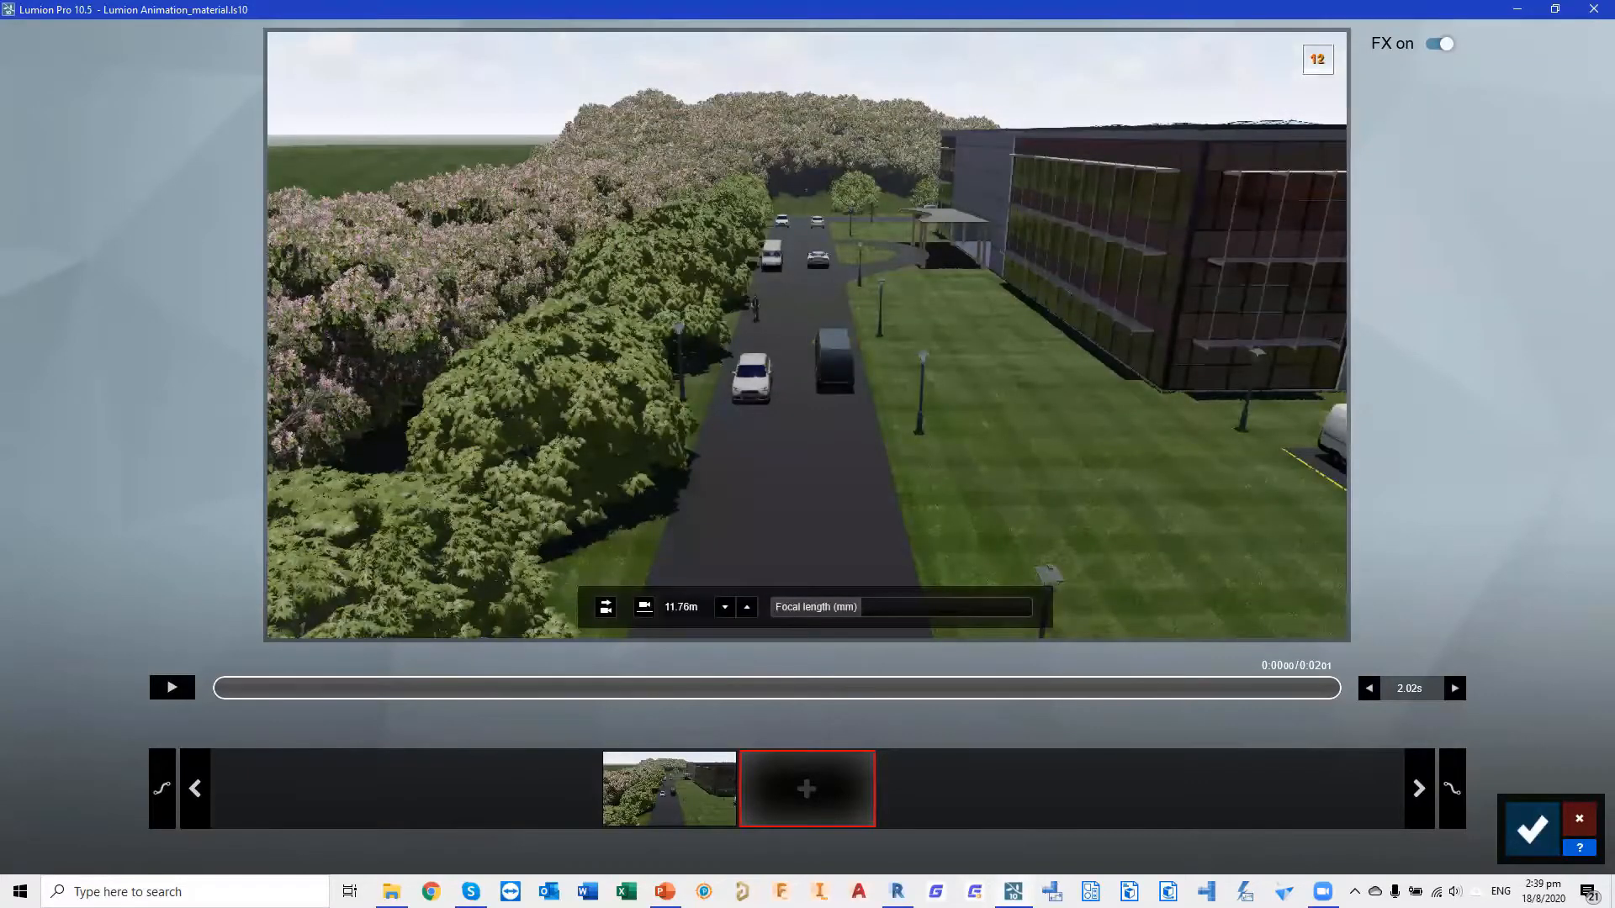
Add a keyframe turned back along the car-park side road and another about 9 m high, closer over the parked cars
{"action": "right_click_drag", "start_coordinate": [805, 335], "coordinate": [942, 335]}
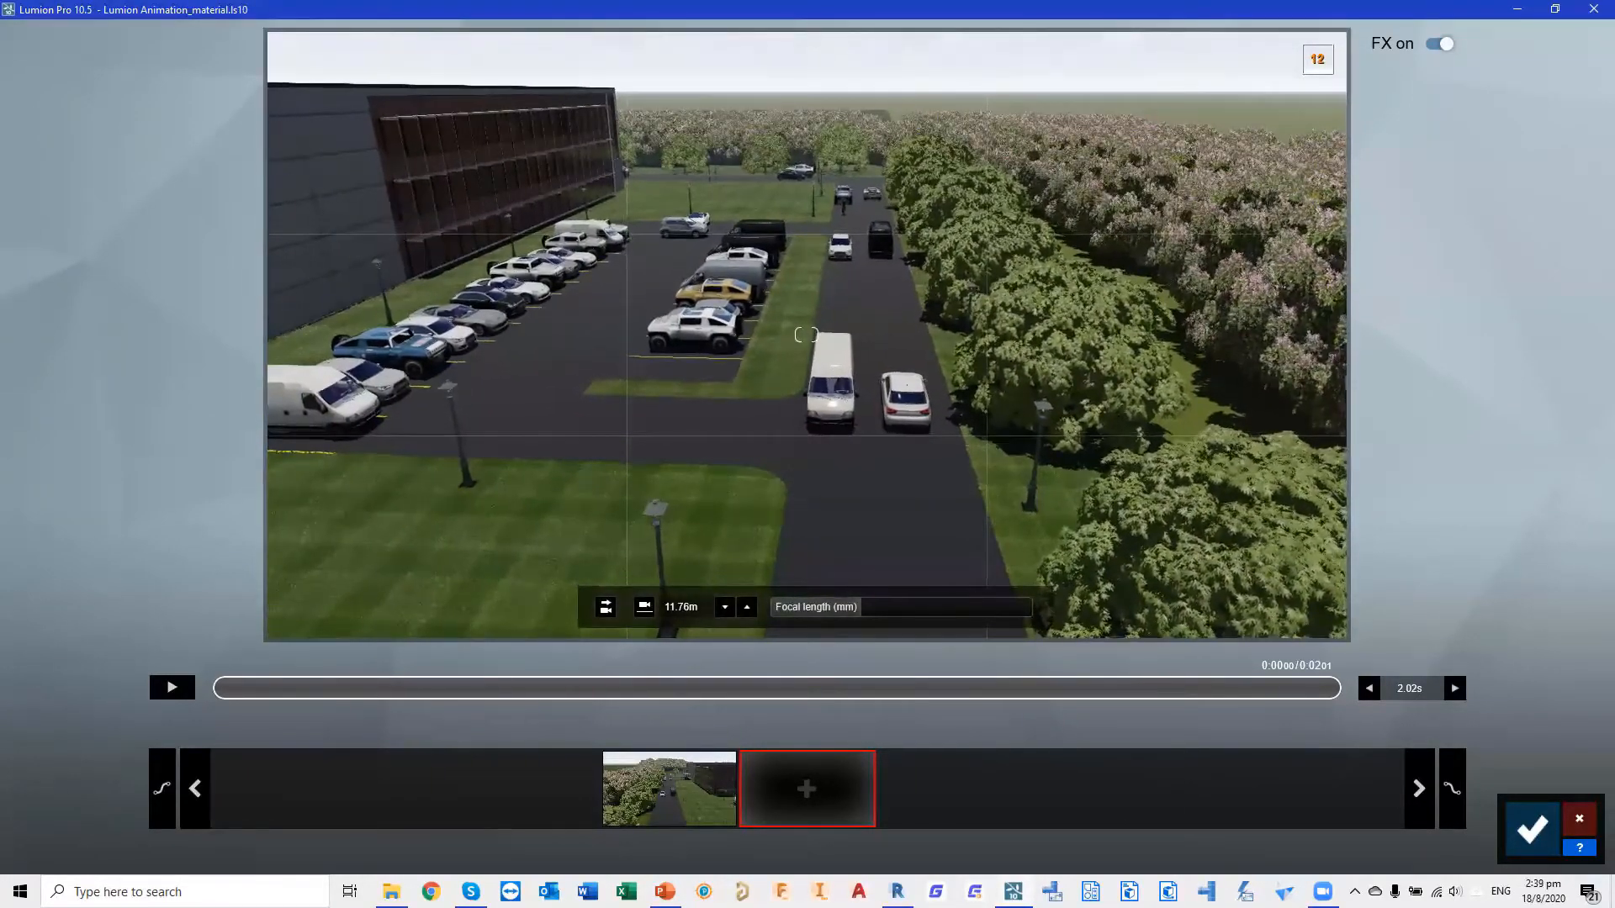
{"action": "left_click", "coordinate": [806, 789]}
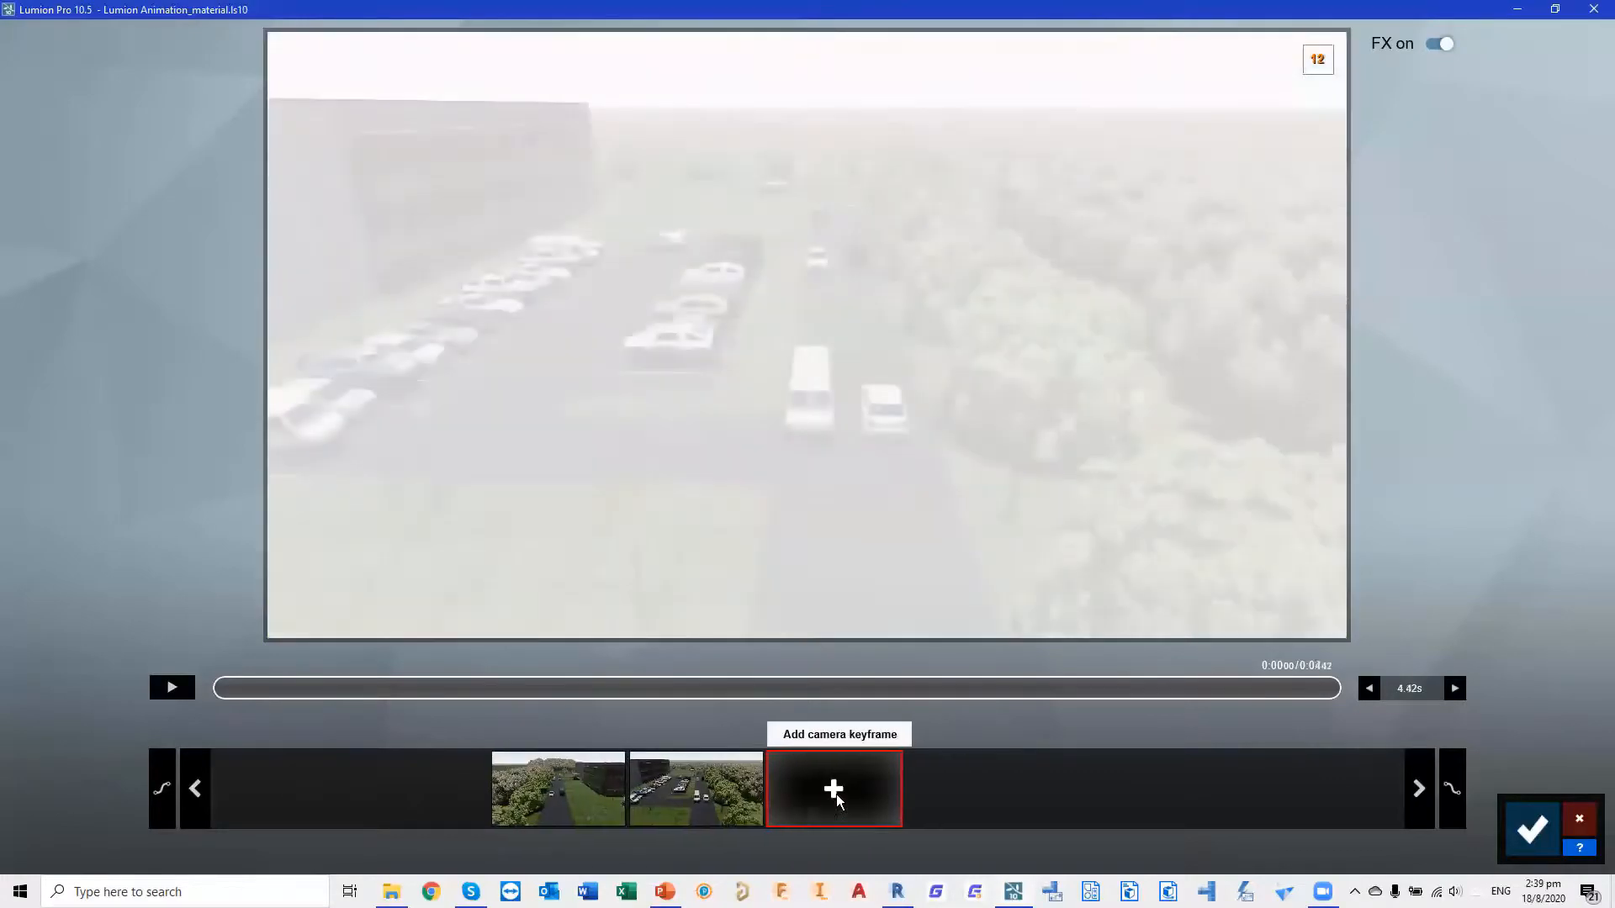
{"action": "key", "text": "d"}
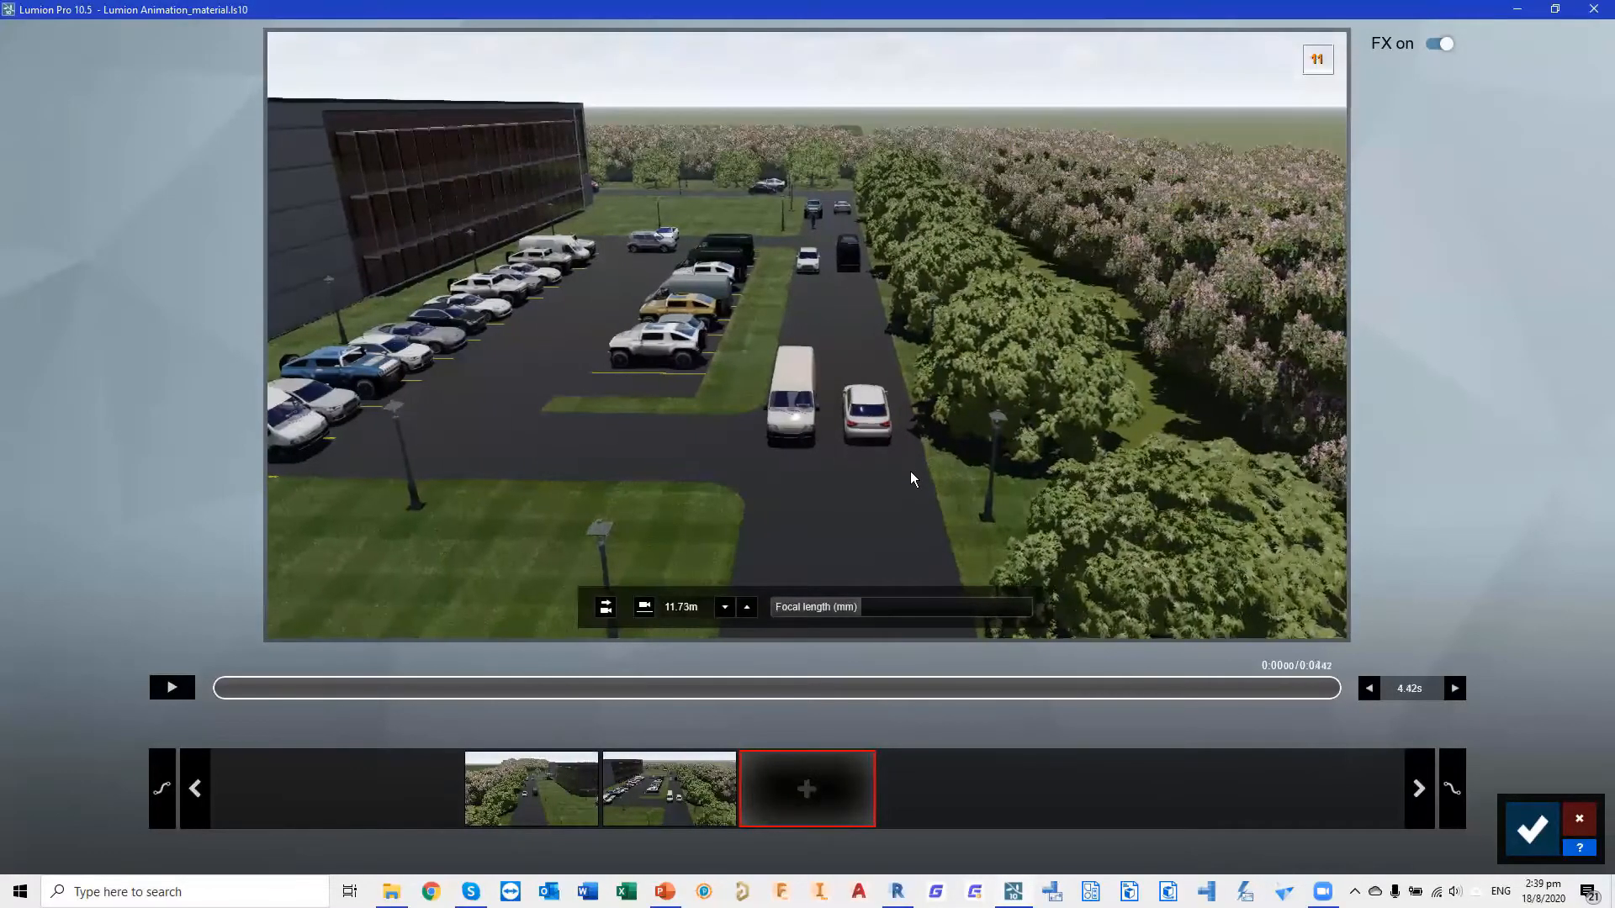
{"action": "key", "text": "w"}
{"action": "right_click_drag", "start_coordinate": [806, 335], "coordinate": [794, 382]}
{"action": "key", "text": "w"}
{"action": "key", "text": "w"}
{"action": "key", "text": "d"}
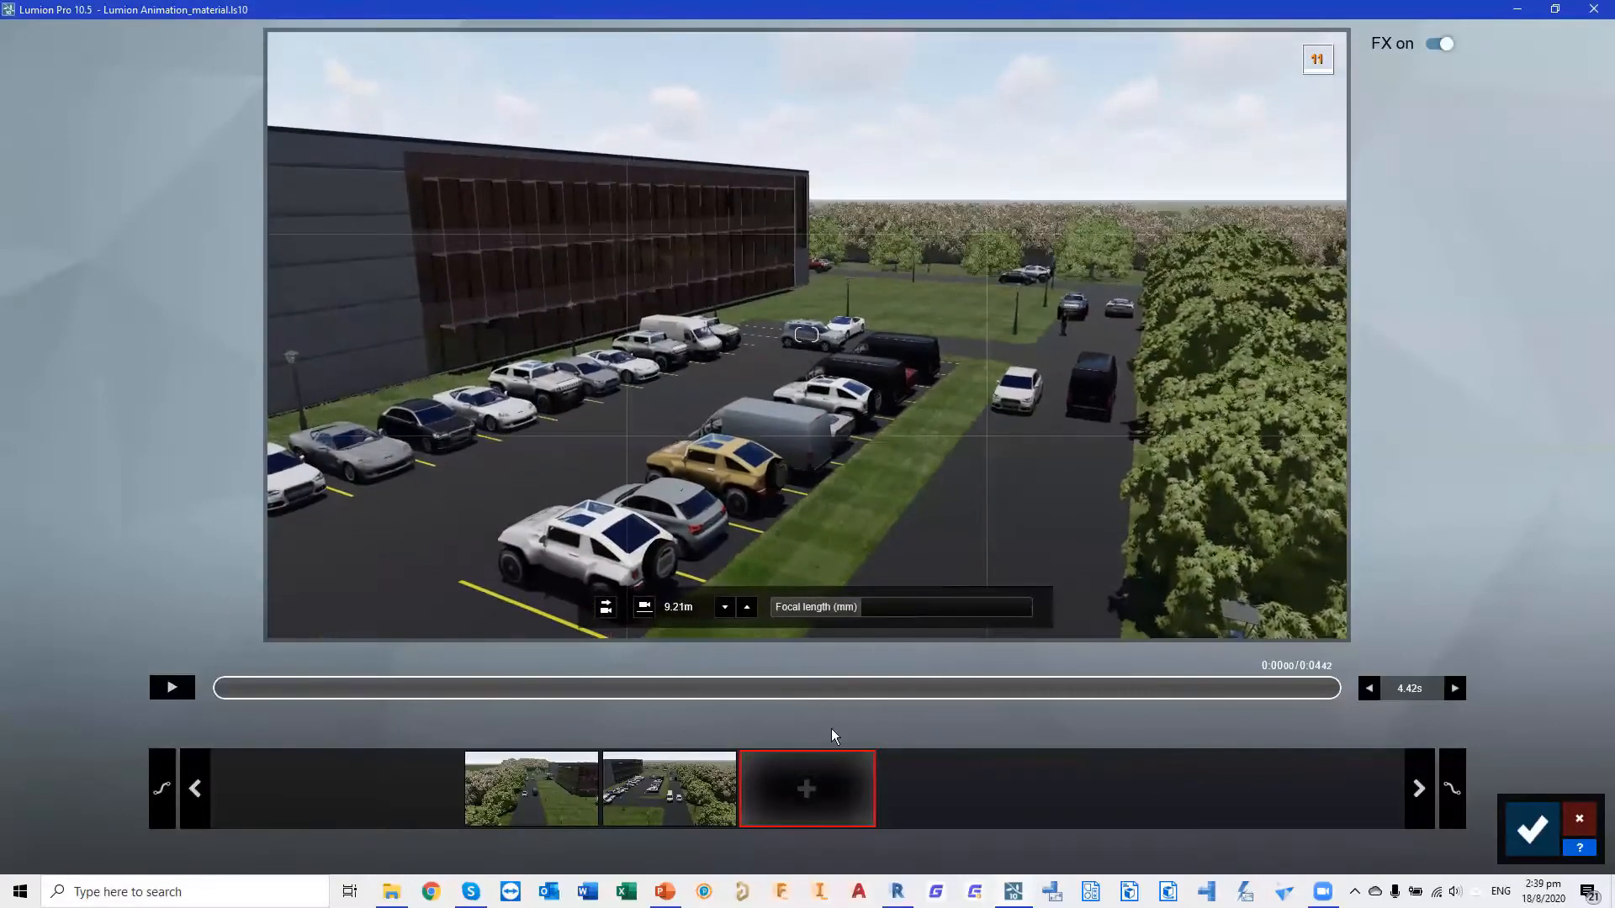
{"action": "left_click", "coordinate": [813, 789]}
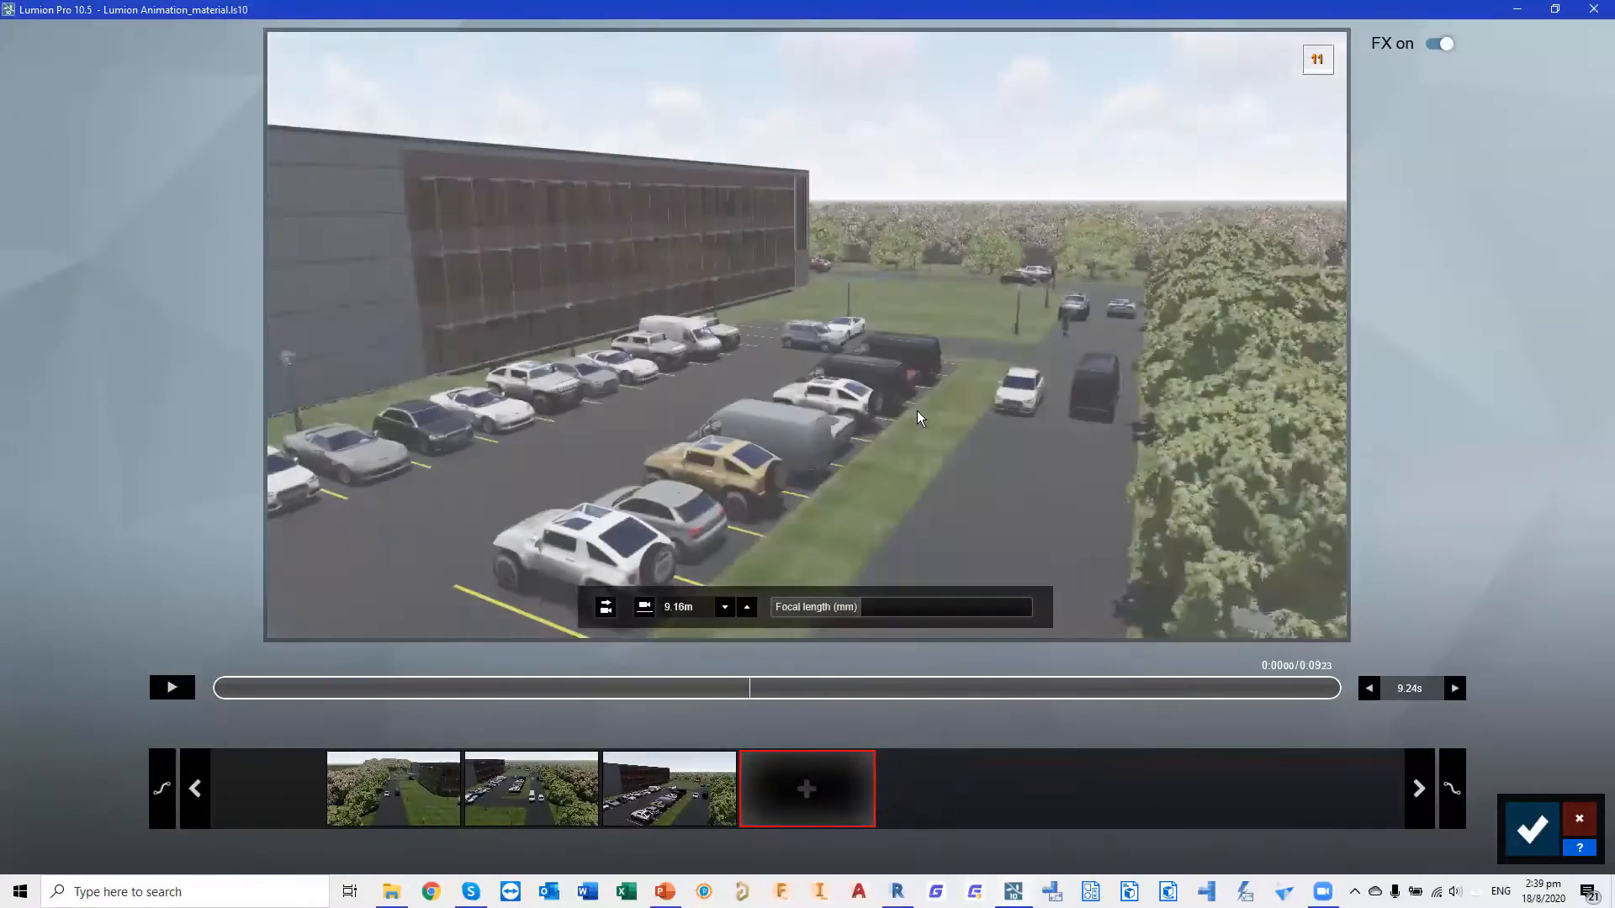
Add a keyframe facing the building across both parking rows and another turned towards the lawn and the road junction
{"action": "key", "text": "w"}
{"action": "mouse_move", "coordinate": [918, 412]}
{"action": "right_mouse_down"}
{"action": "mouse_move", "coordinate": [797, 412]}
{"action": "mouse_move", "coordinate": [913, 412]}
{"action": "mouse_move", "coordinate": [900, 414]}
{"action": "right_mouse_up"}
{"action": "key", "text": "d"}
{"action": "key", "text": "d"}
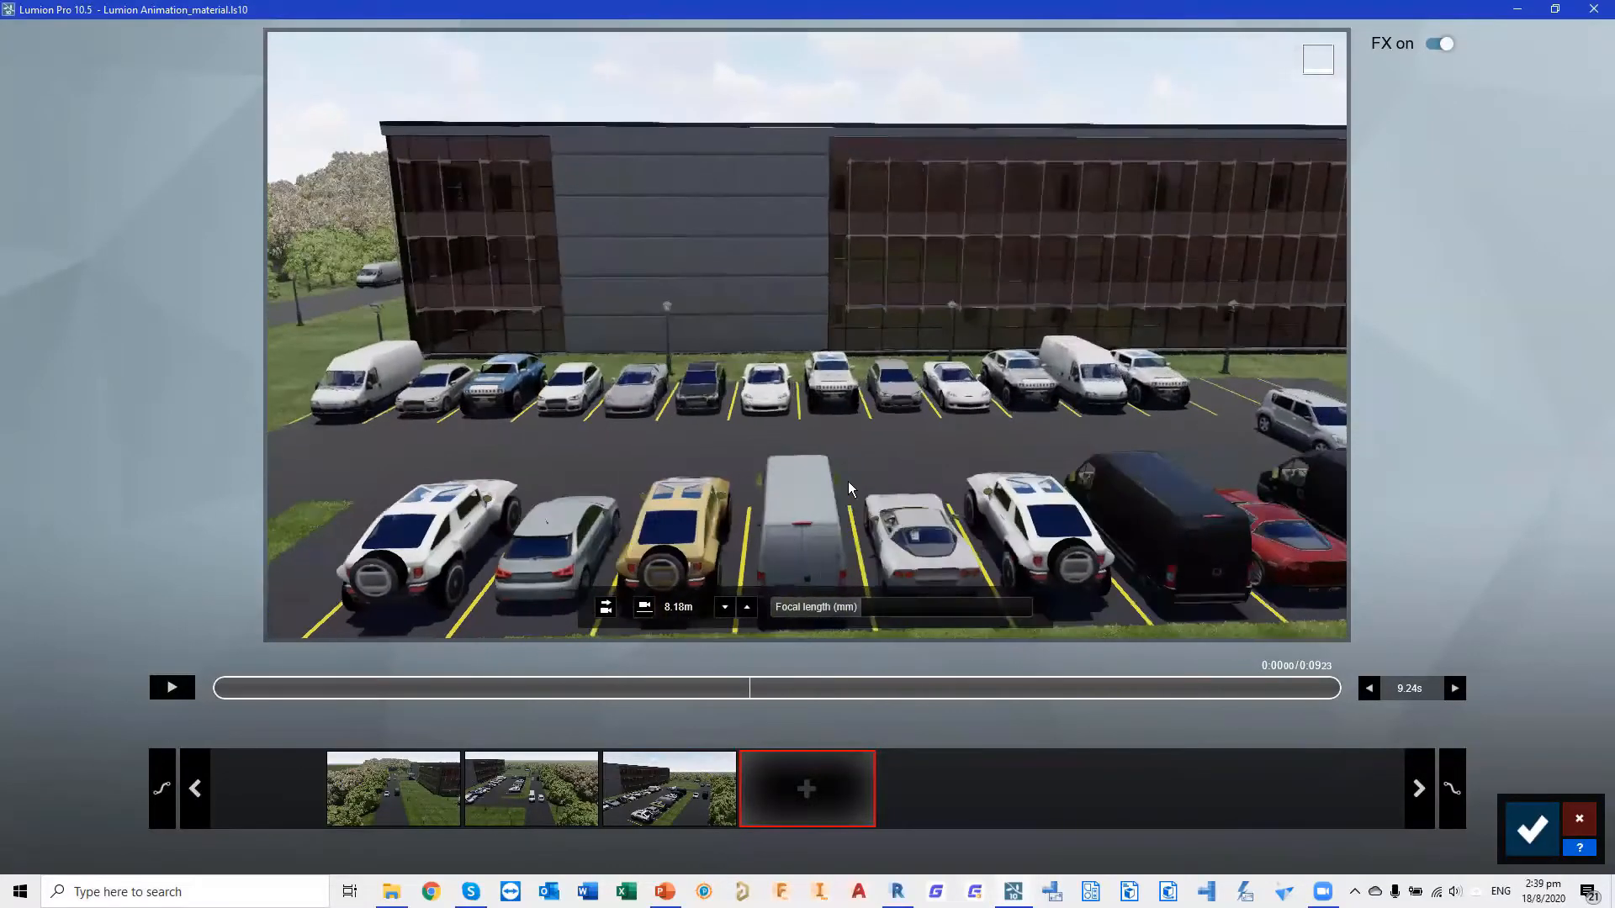
{"action": "right_click_drag", "start_coordinate": [829, 526], "coordinate": [828, 601]}
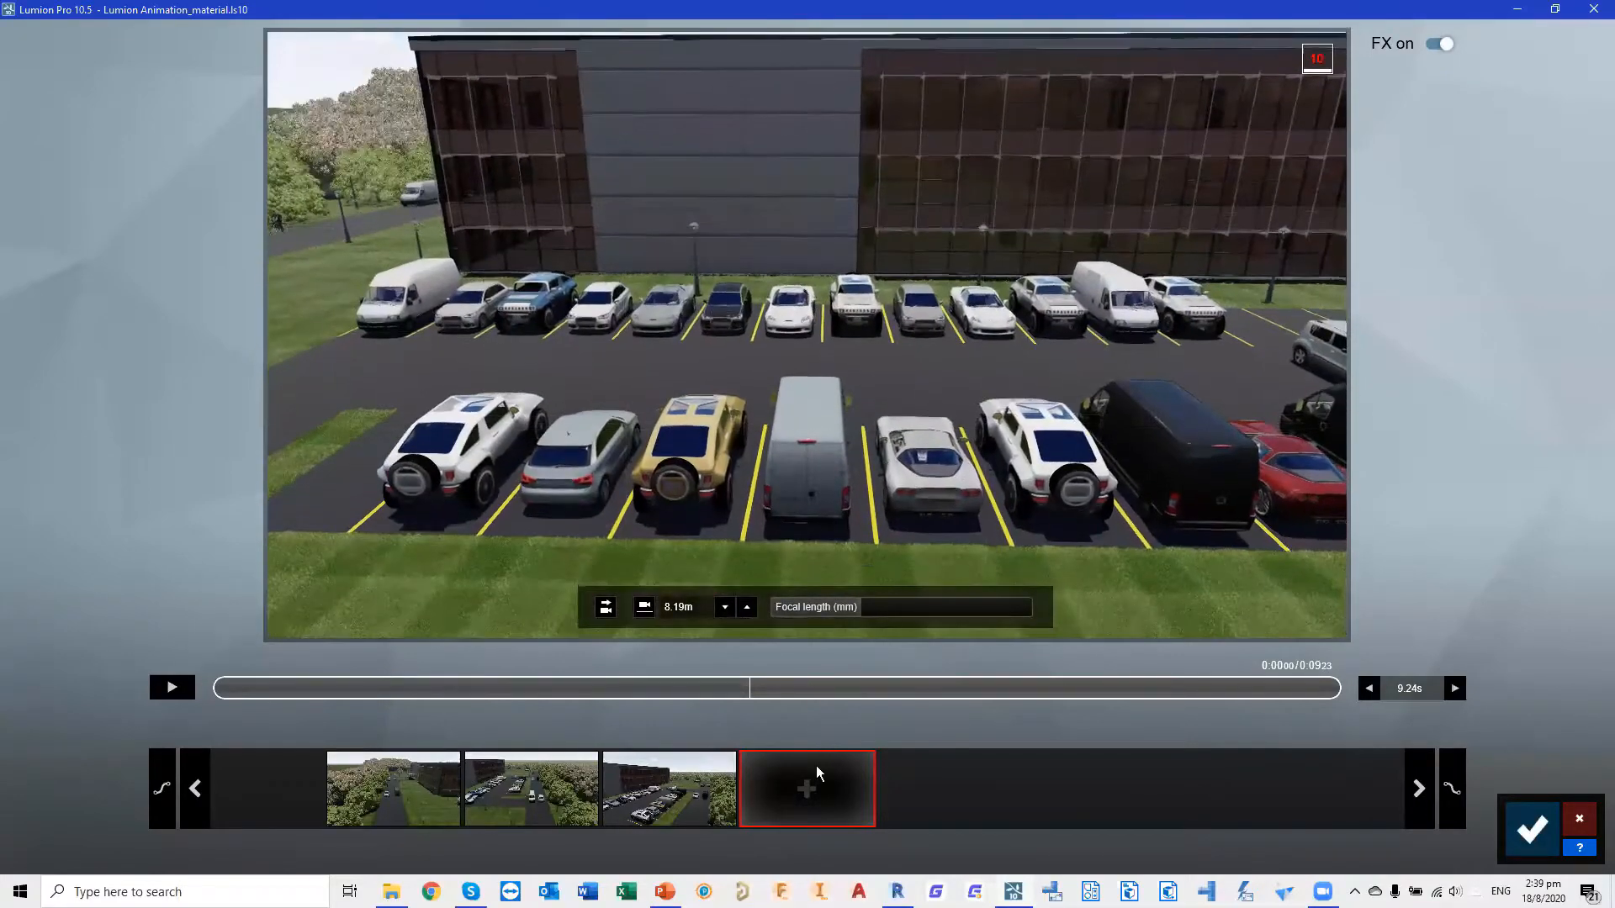
{"action": "left_click", "coordinate": [806, 789]}
{"action": "right_click_drag", "start_coordinate": [828, 526], "coordinate": [705, 509]}
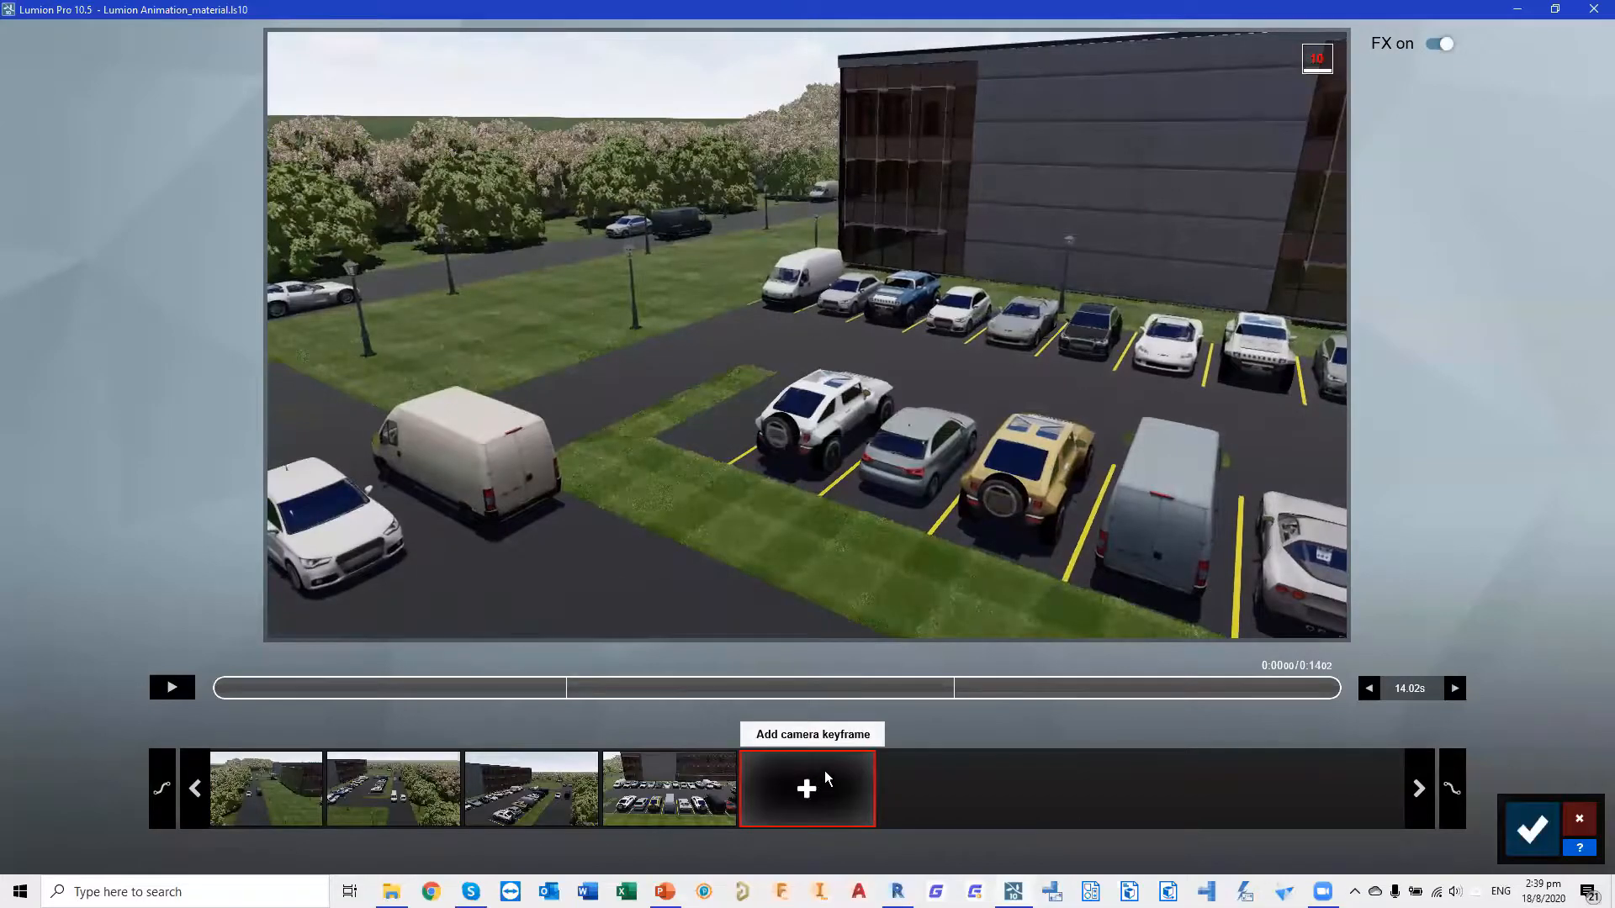
{"action": "left_click", "coordinate": [833, 787]}
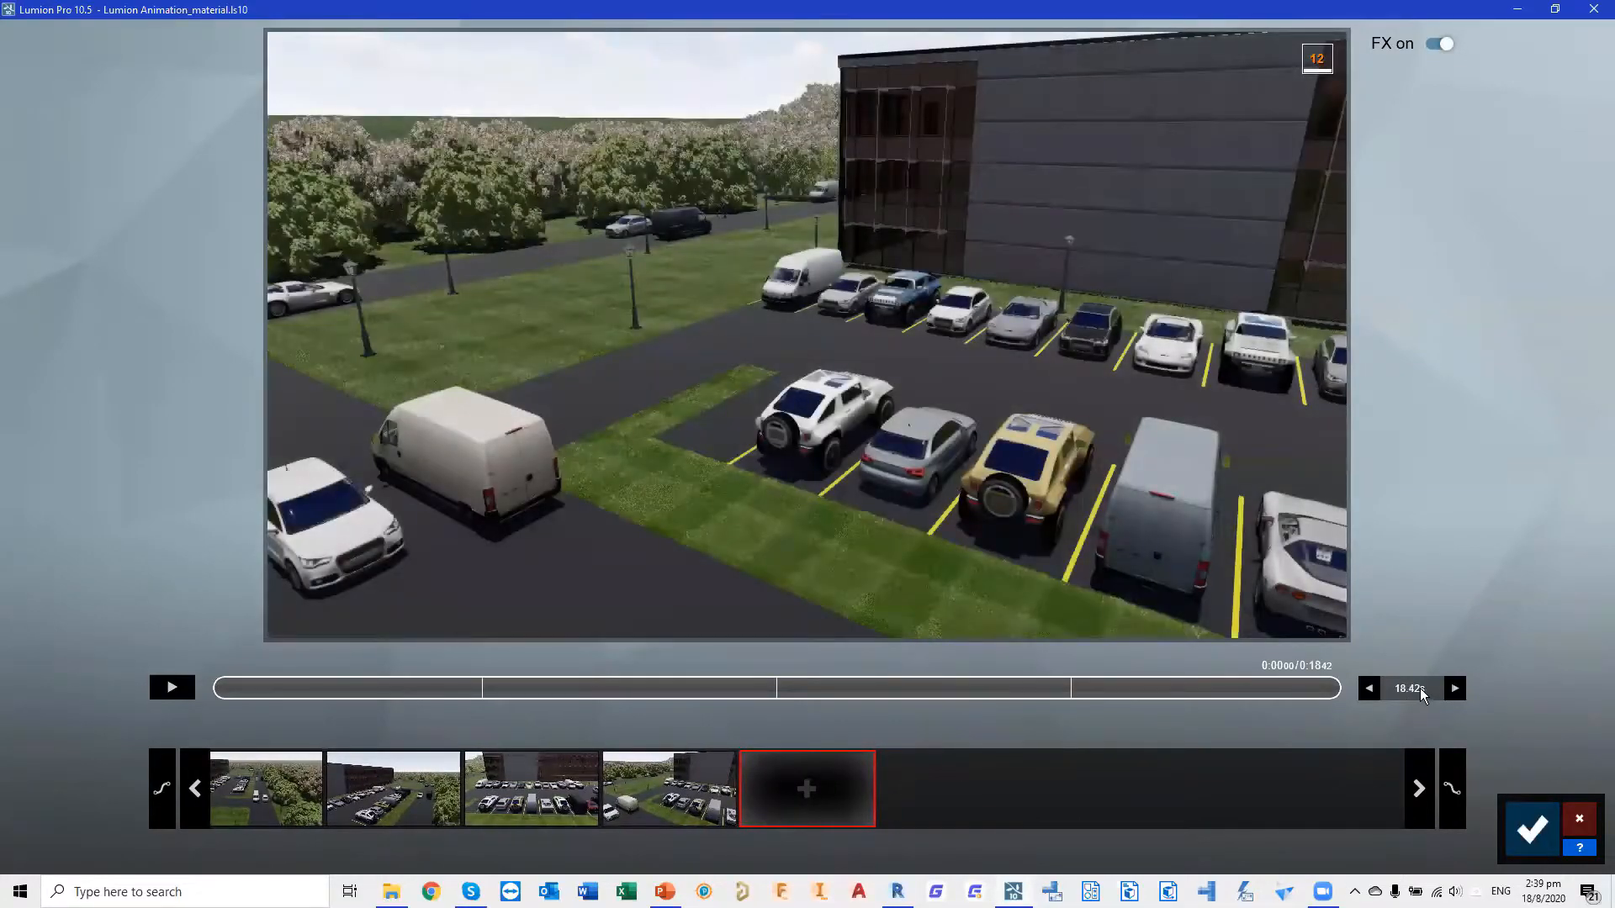
Set the clip's length to 15 seconds and save the recorded clip
{"action": "left_click", "coordinate": [1421, 688]}
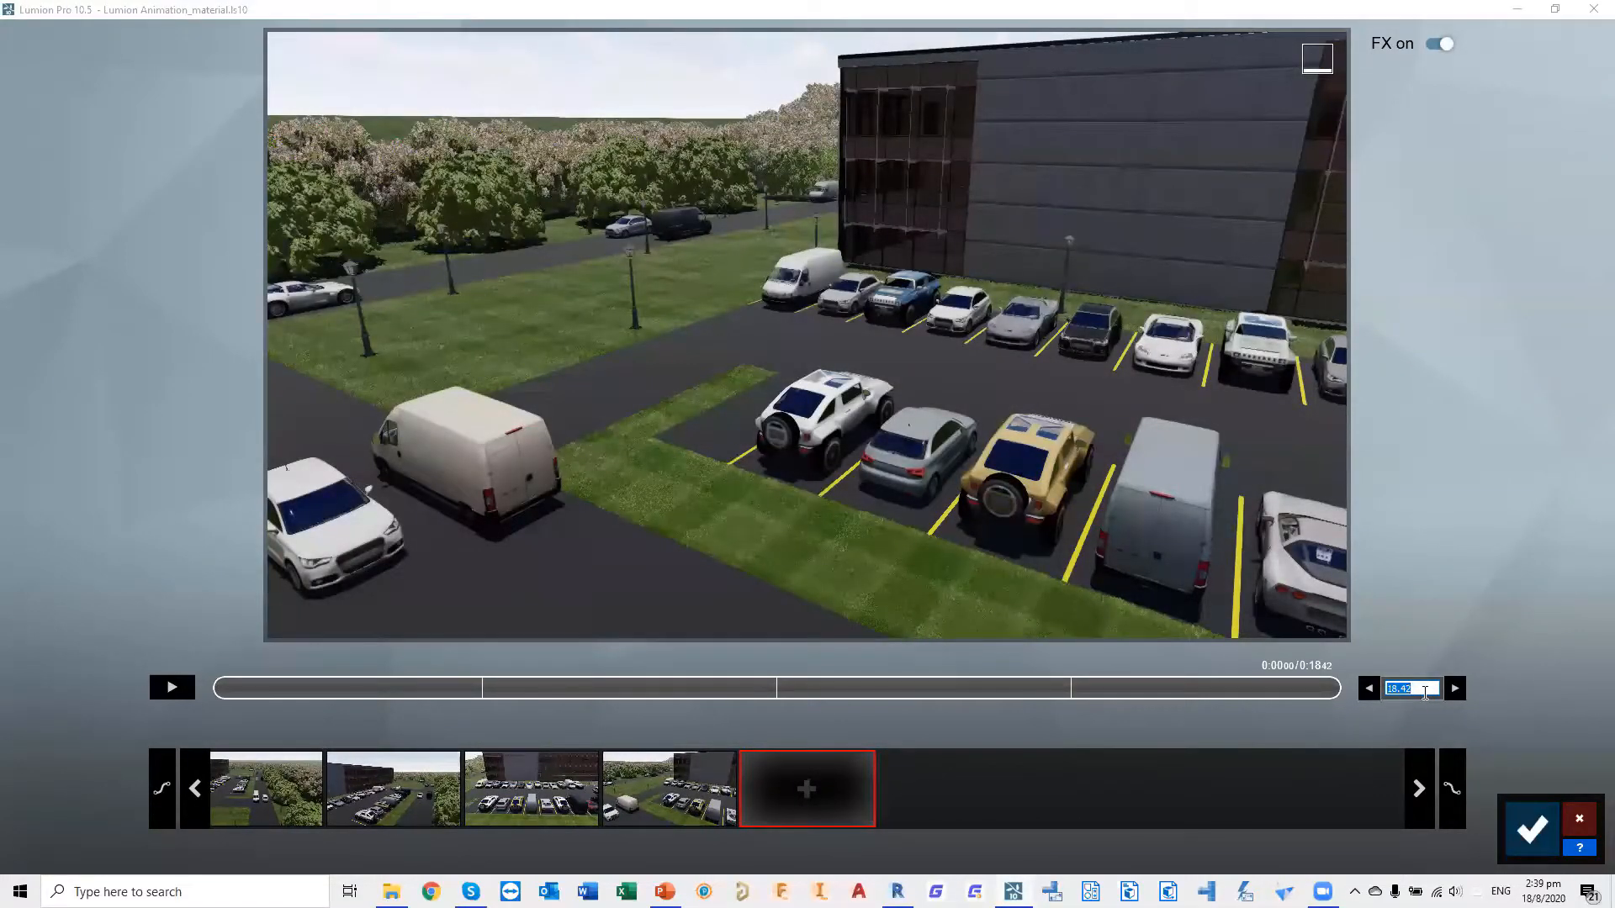
{"action": "type", "text": "15"}
{"action": "key", "text": "Return"}
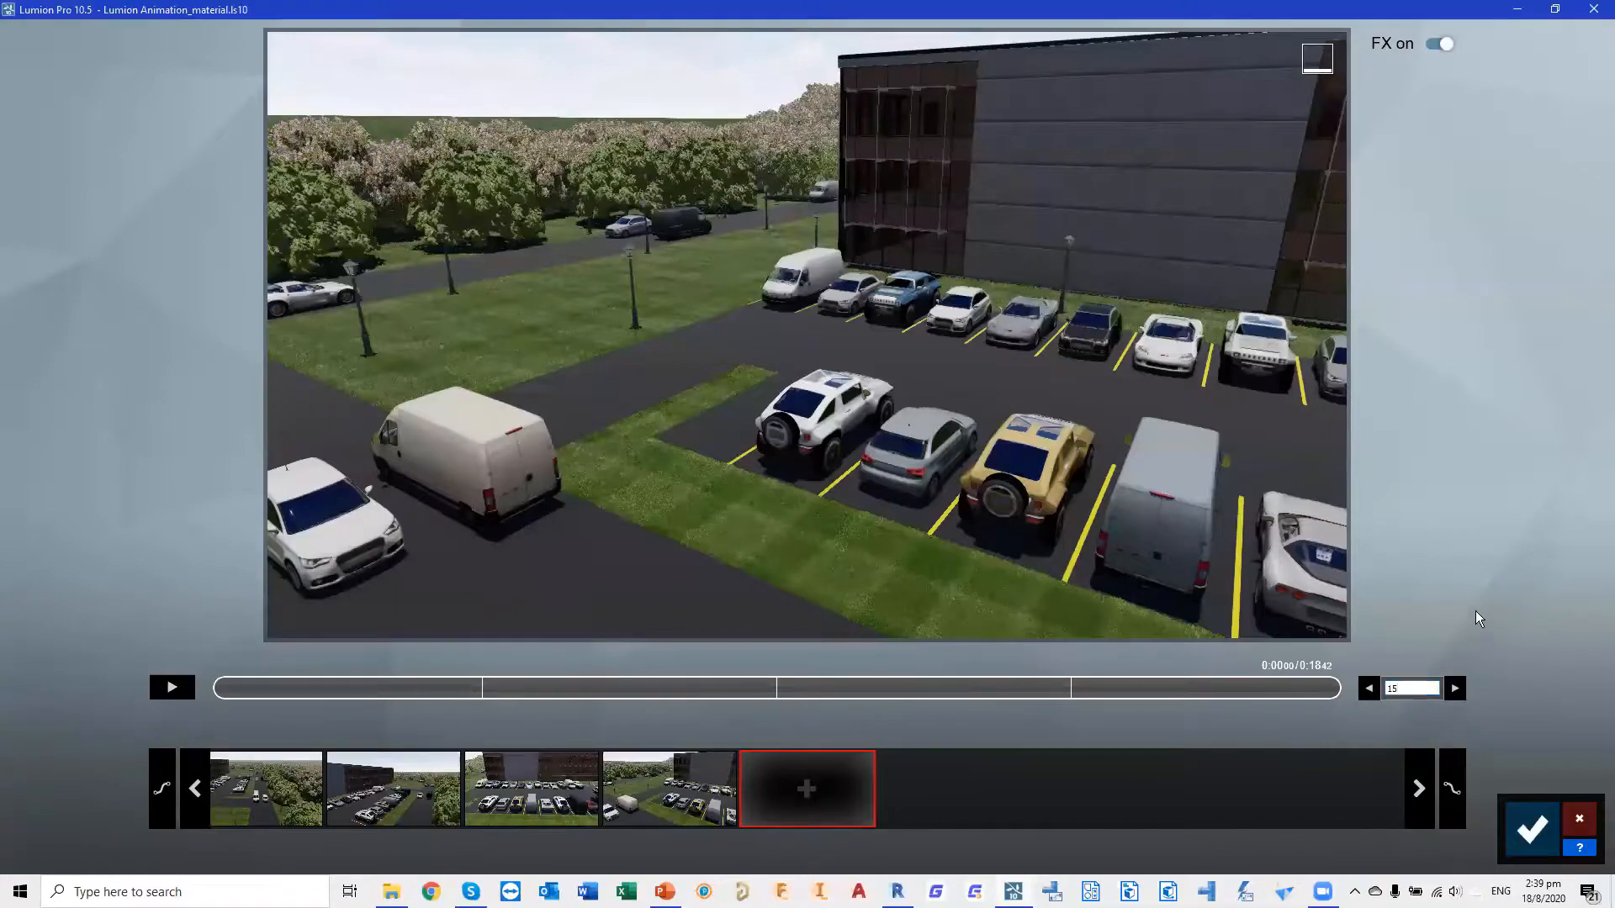
{"action": "left_click", "coordinate": [1529, 829]}
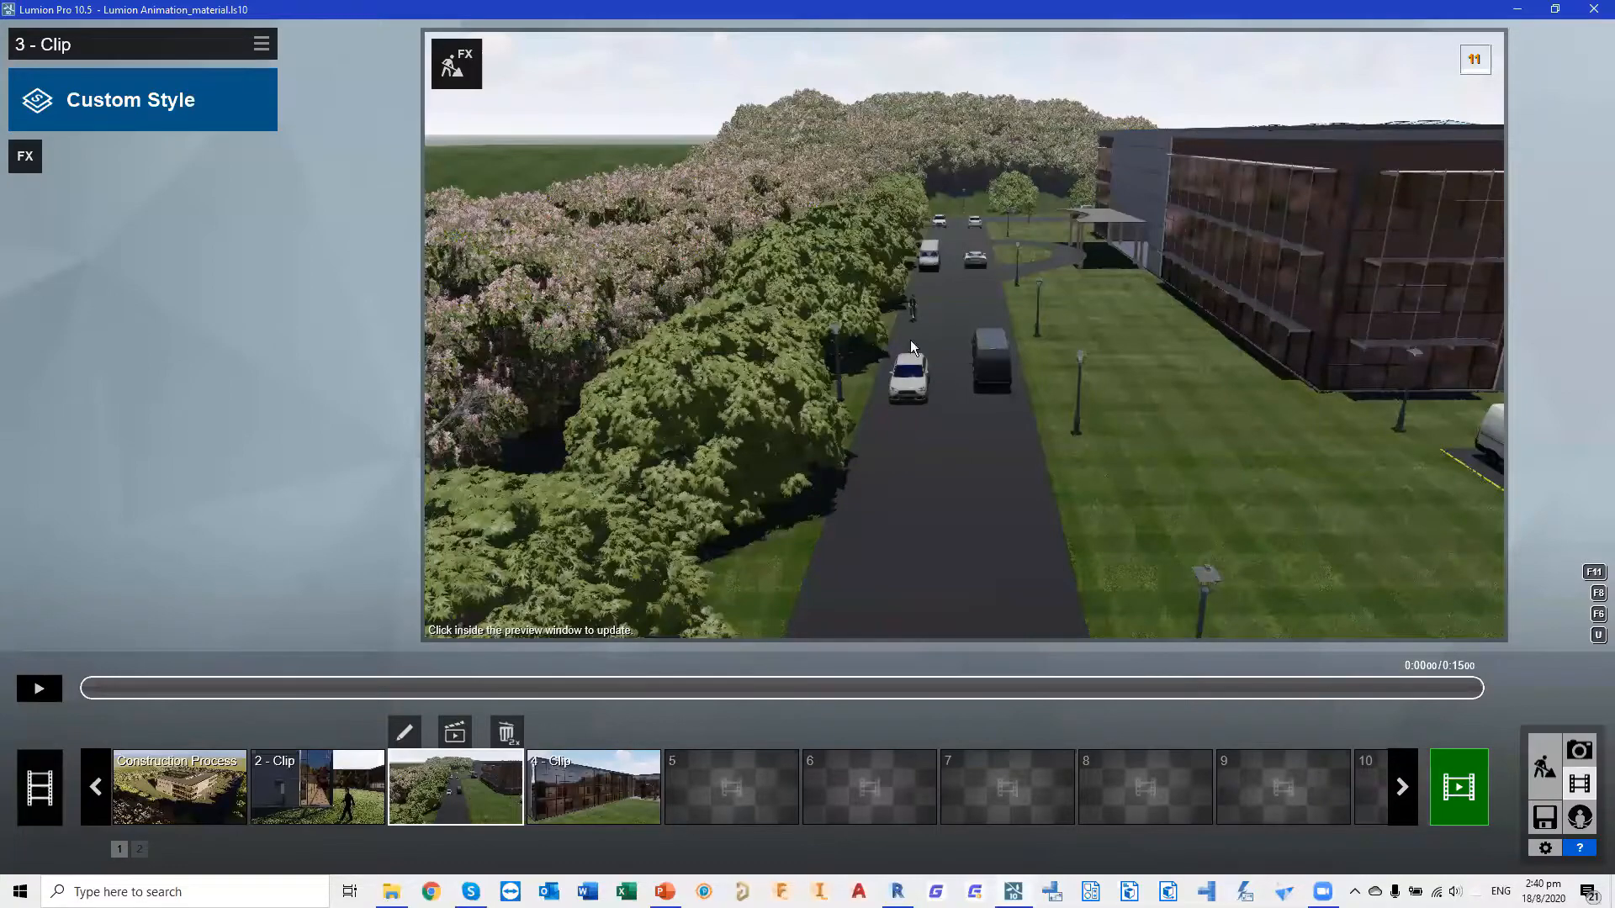
Add the Mass Move animation effect to clip 3 and open its path editor
{"action": "left_click", "coordinate": [24, 157]}
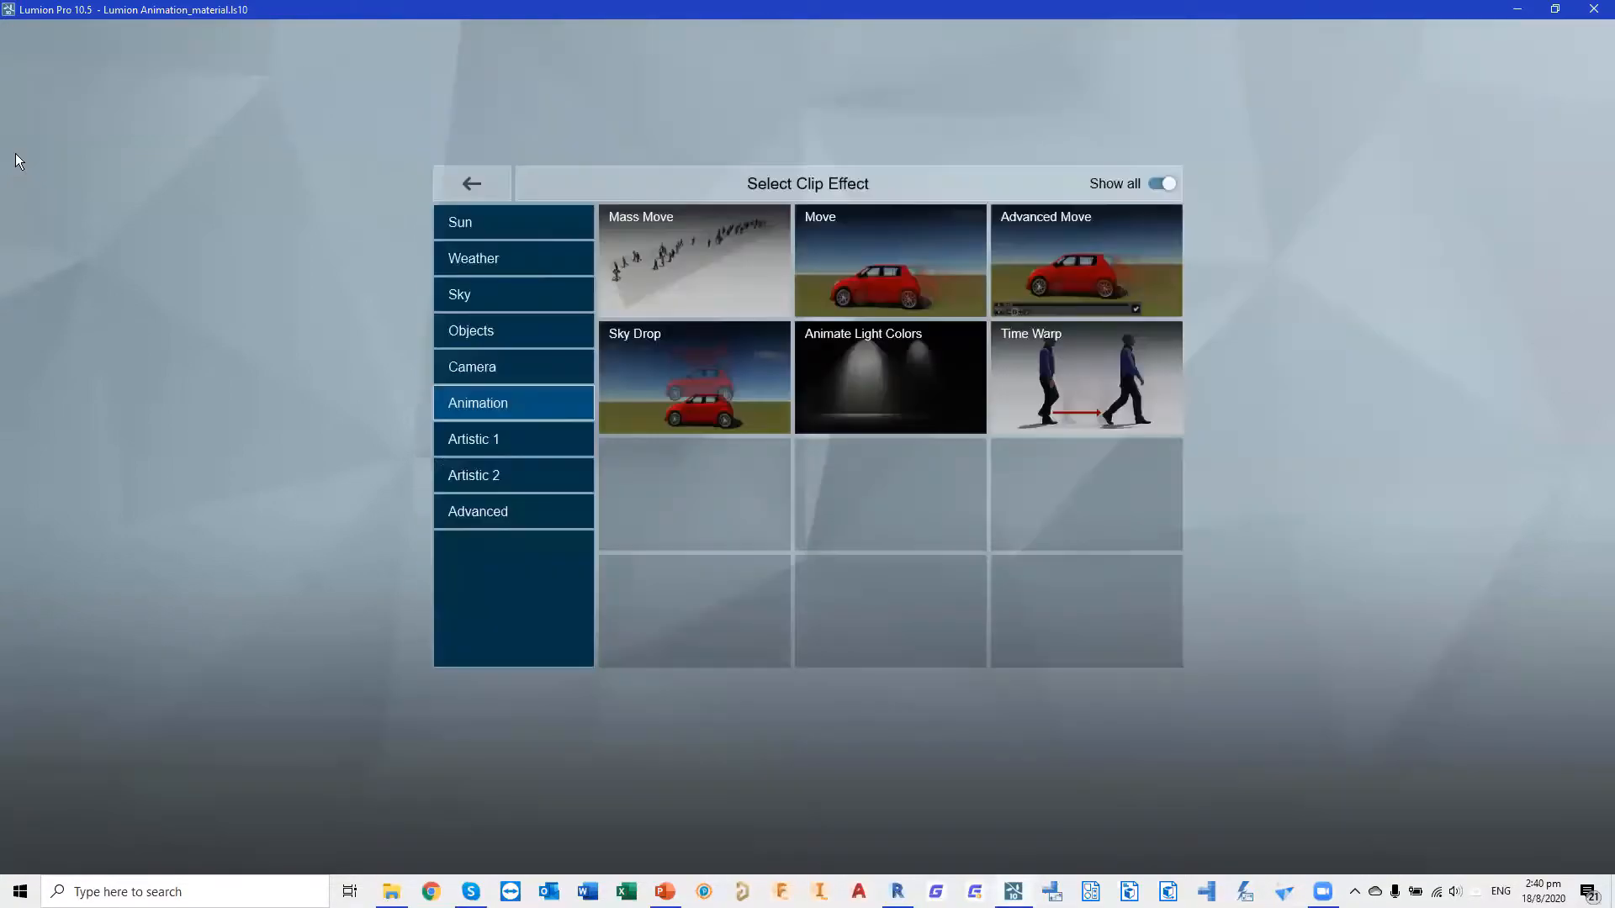
{"action": "left_click", "coordinate": [672, 256]}
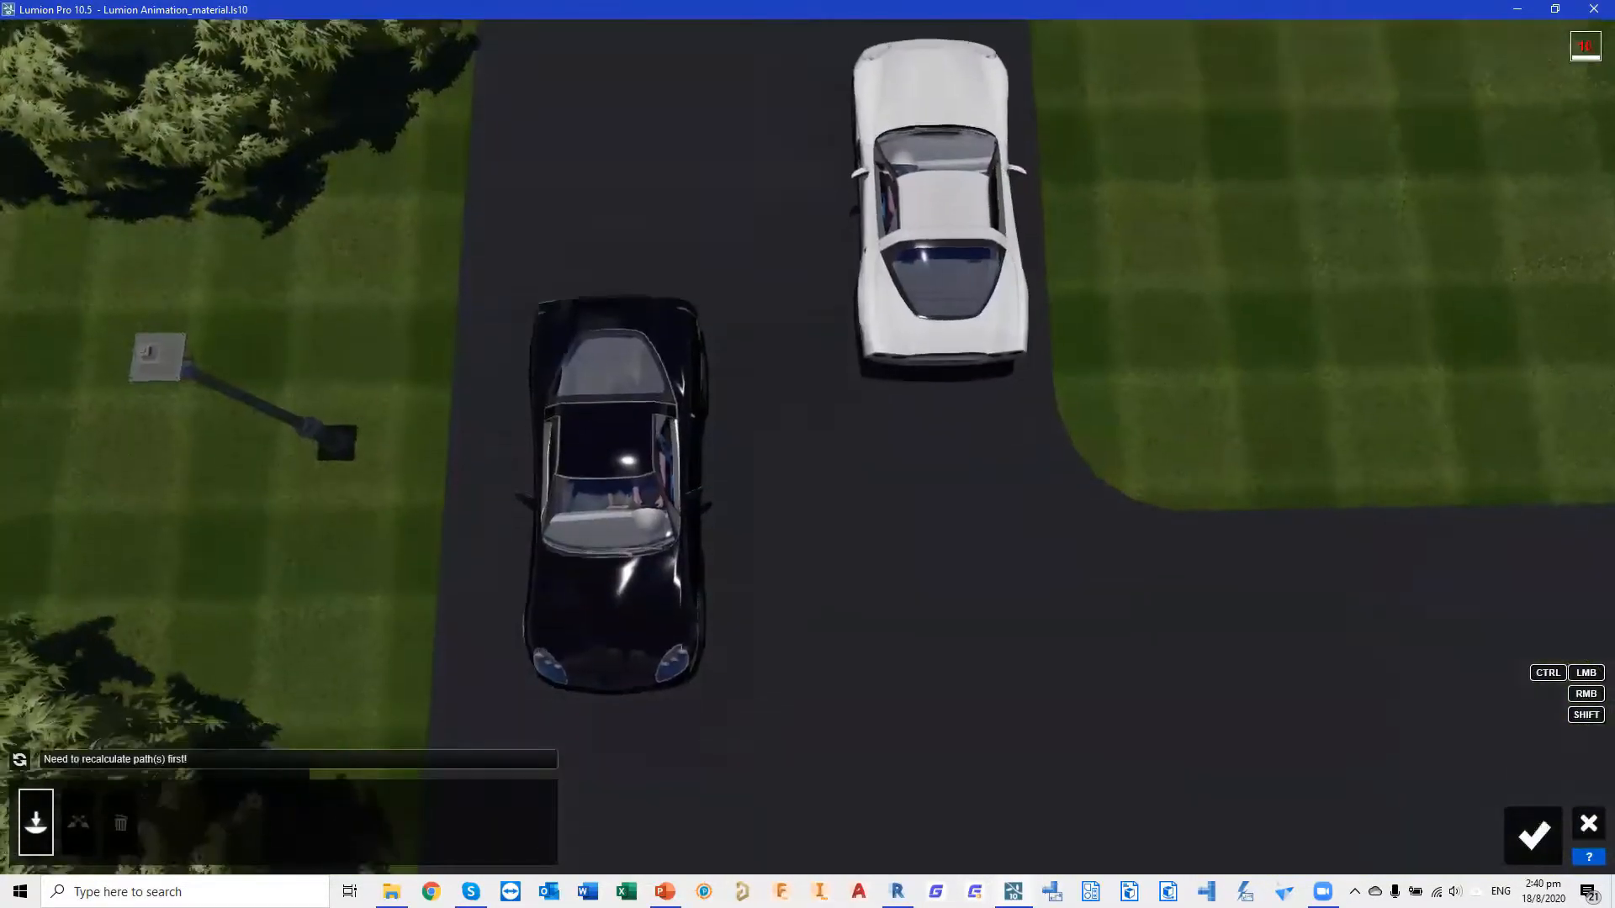
Draw a Mass Move path along the road beside the car park, from the car-park side junction to the opposite ring-road corner
{"action": "right_click_drag", "start_coordinate": [836, 370], "coordinate": [836, 417]}
{"action": "scroll", "coordinate": [836, 417], "scroll_direction": "down", "scroll_amount": 10}
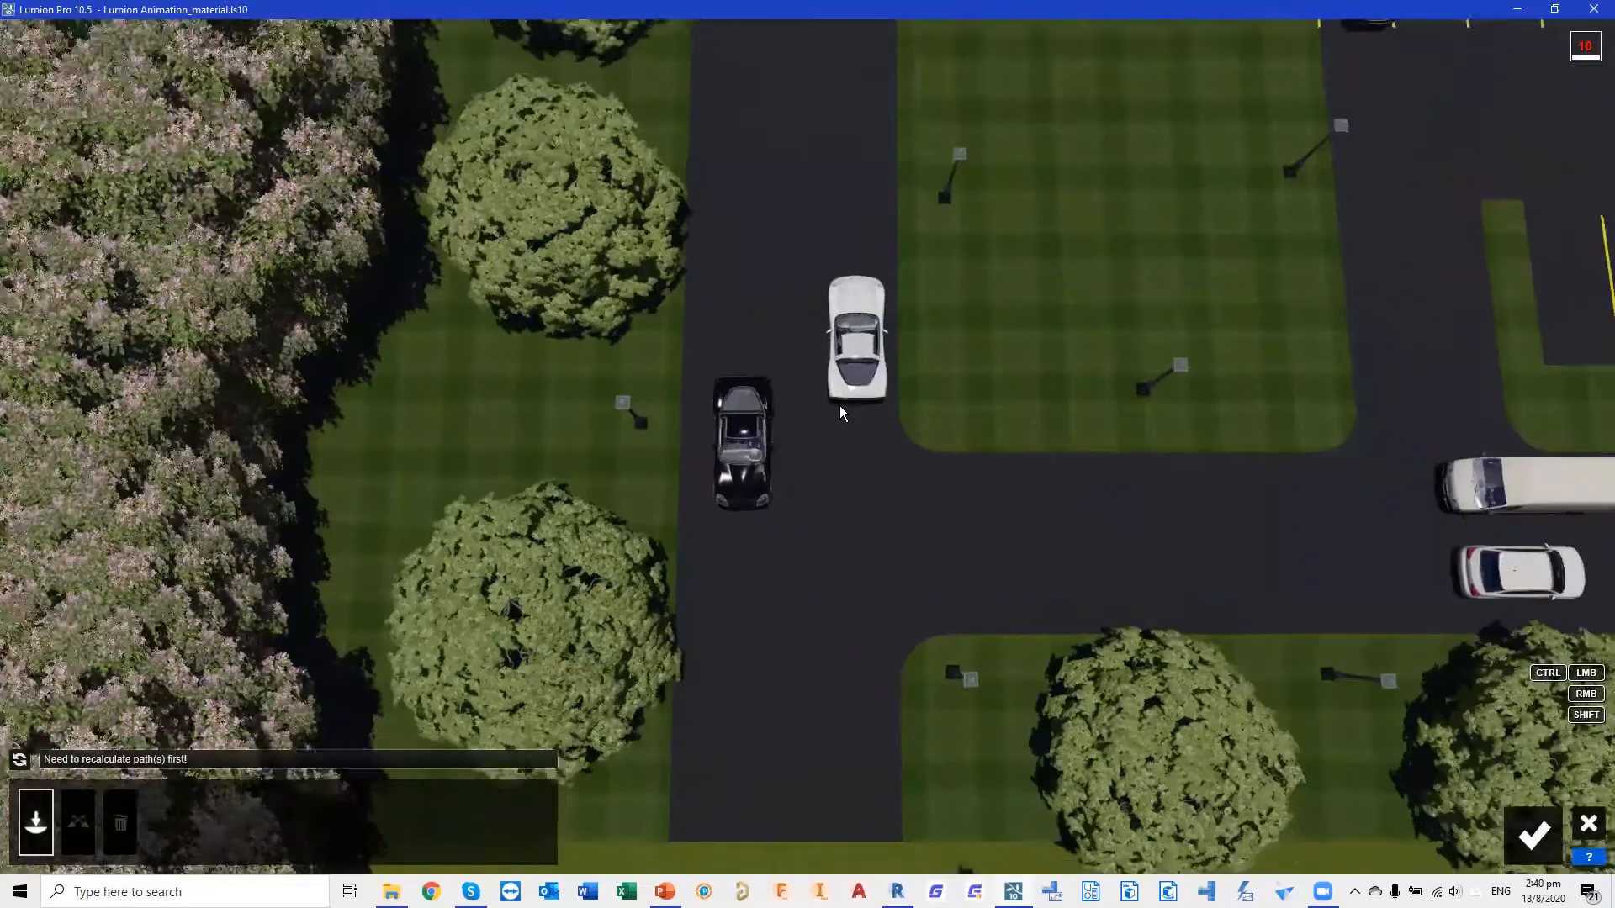
{"action": "scroll", "coordinate": [840, 407], "scroll_direction": "down", "scroll_amount": 10}
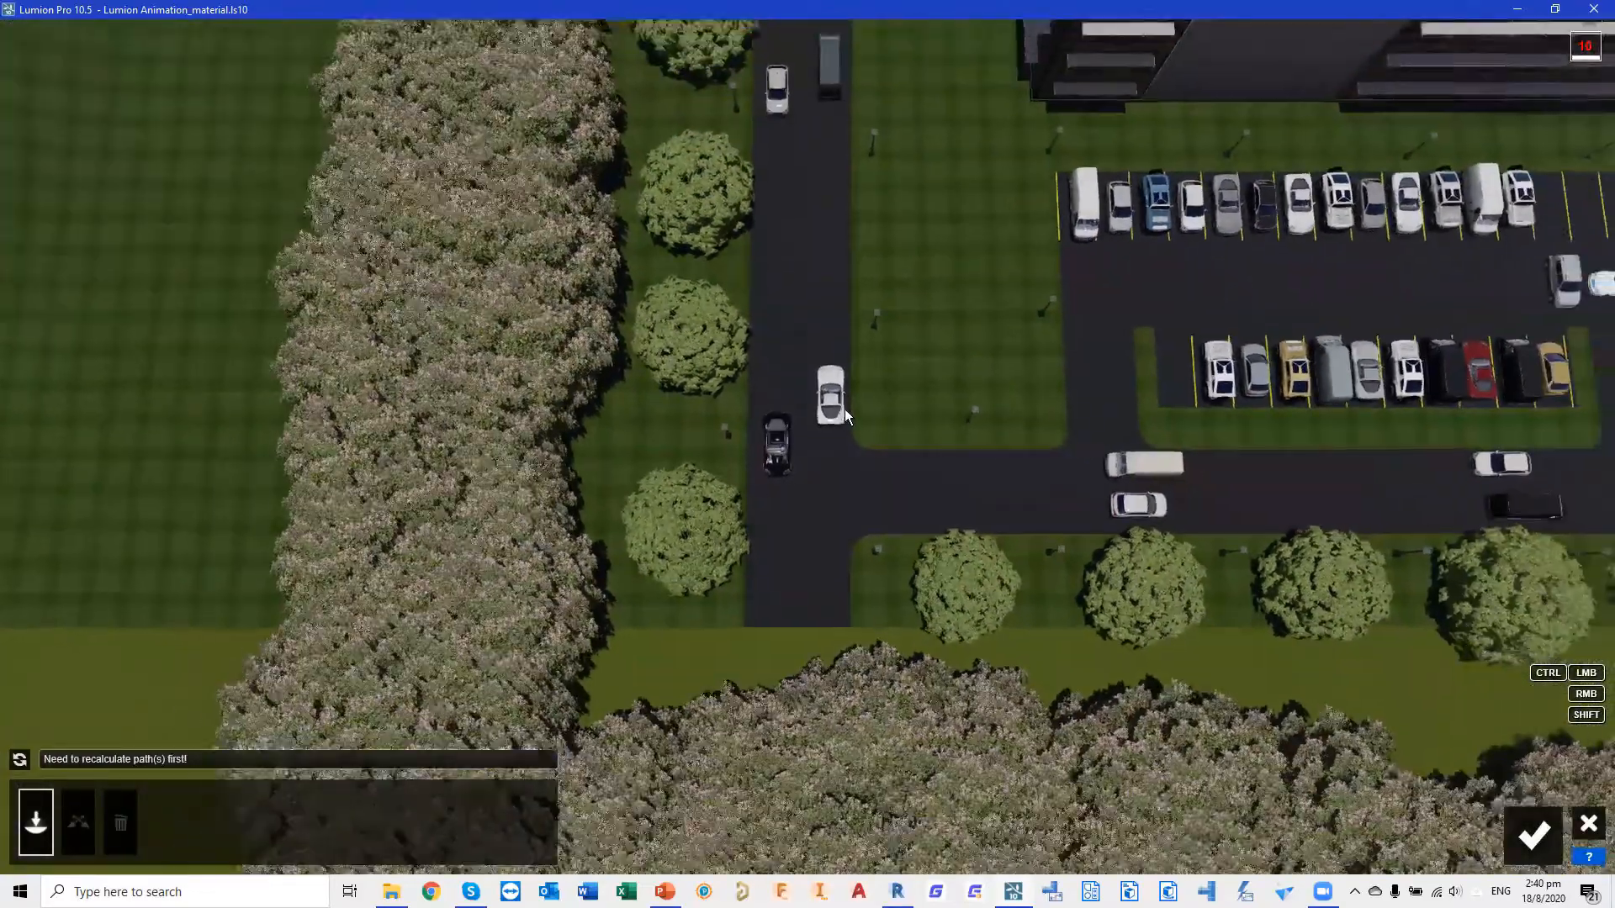
{"action": "scroll", "coordinate": [844, 408], "scroll_direction": "down", "scroll_amount": 8}
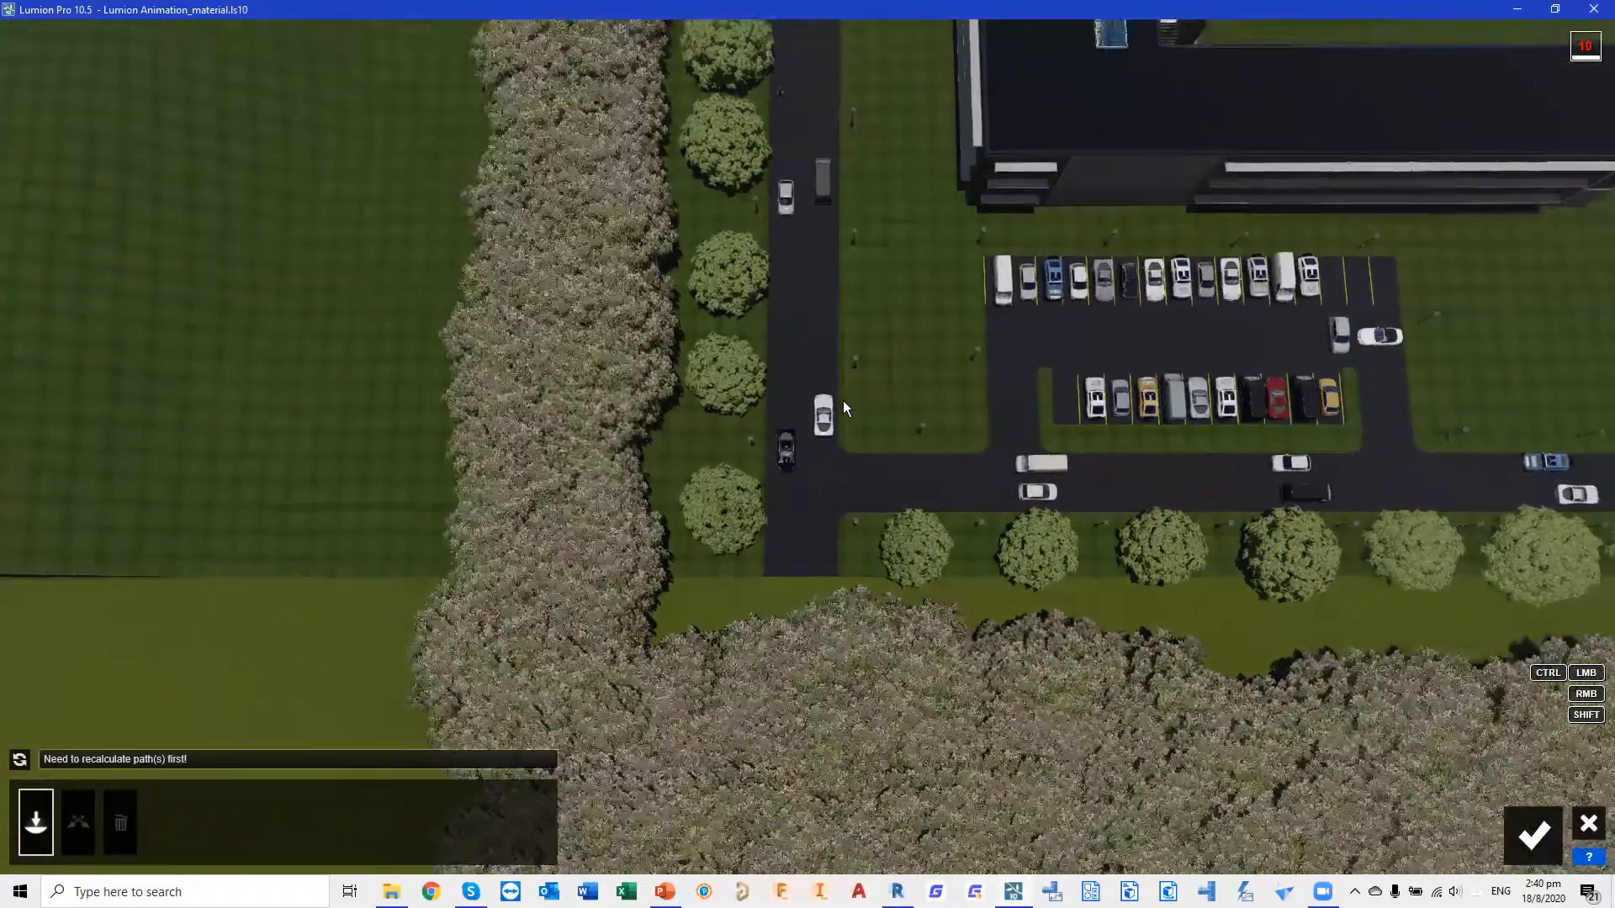
{"action": "scroll", "coordinate": [843, 407], "scroll_direction": "down", "scroll_amount": 8}
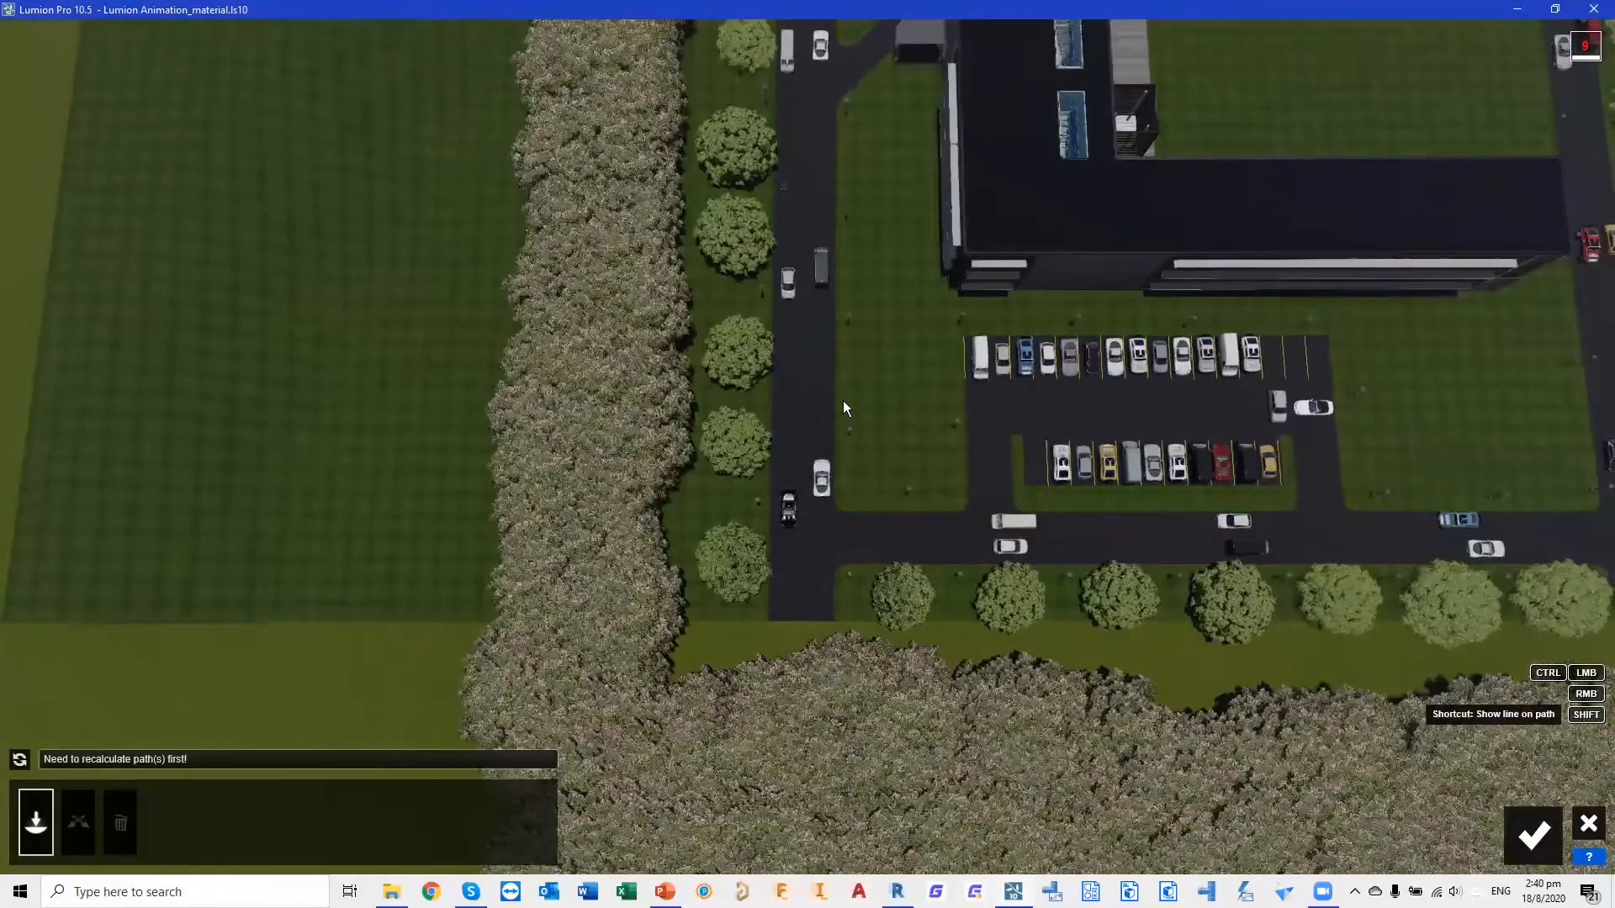
{"action": "key", "text": "w"}
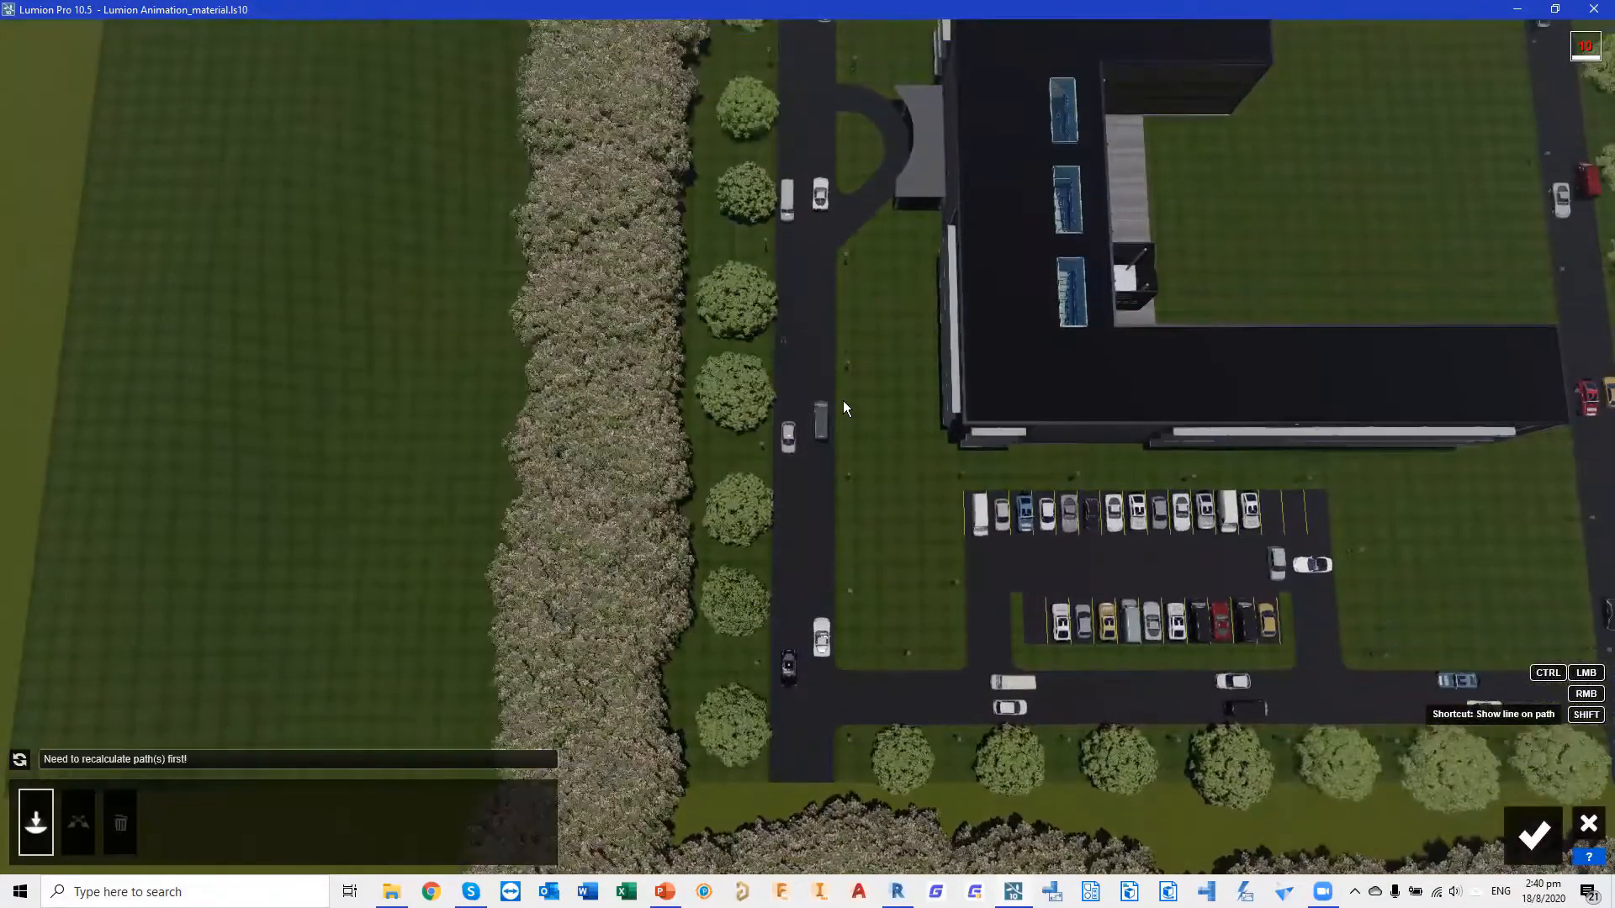
{"action": "key", "text": "w"}
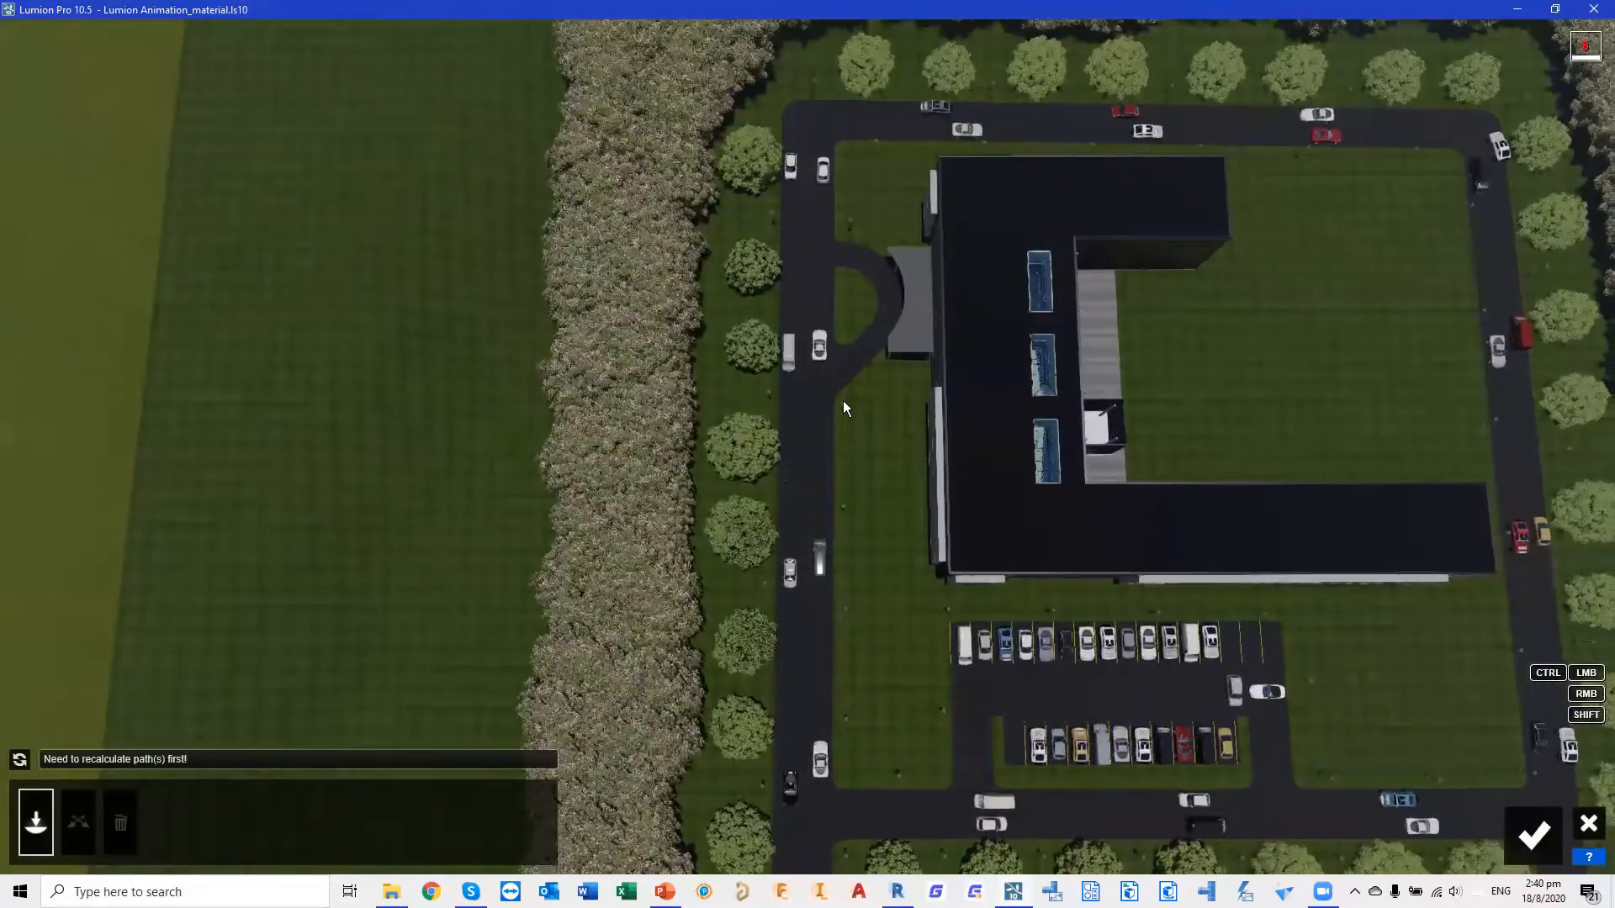
{"action": "key", "text": "d"}
{"action": "key", "text": "d"}
{"action": "key", "text": "d"}
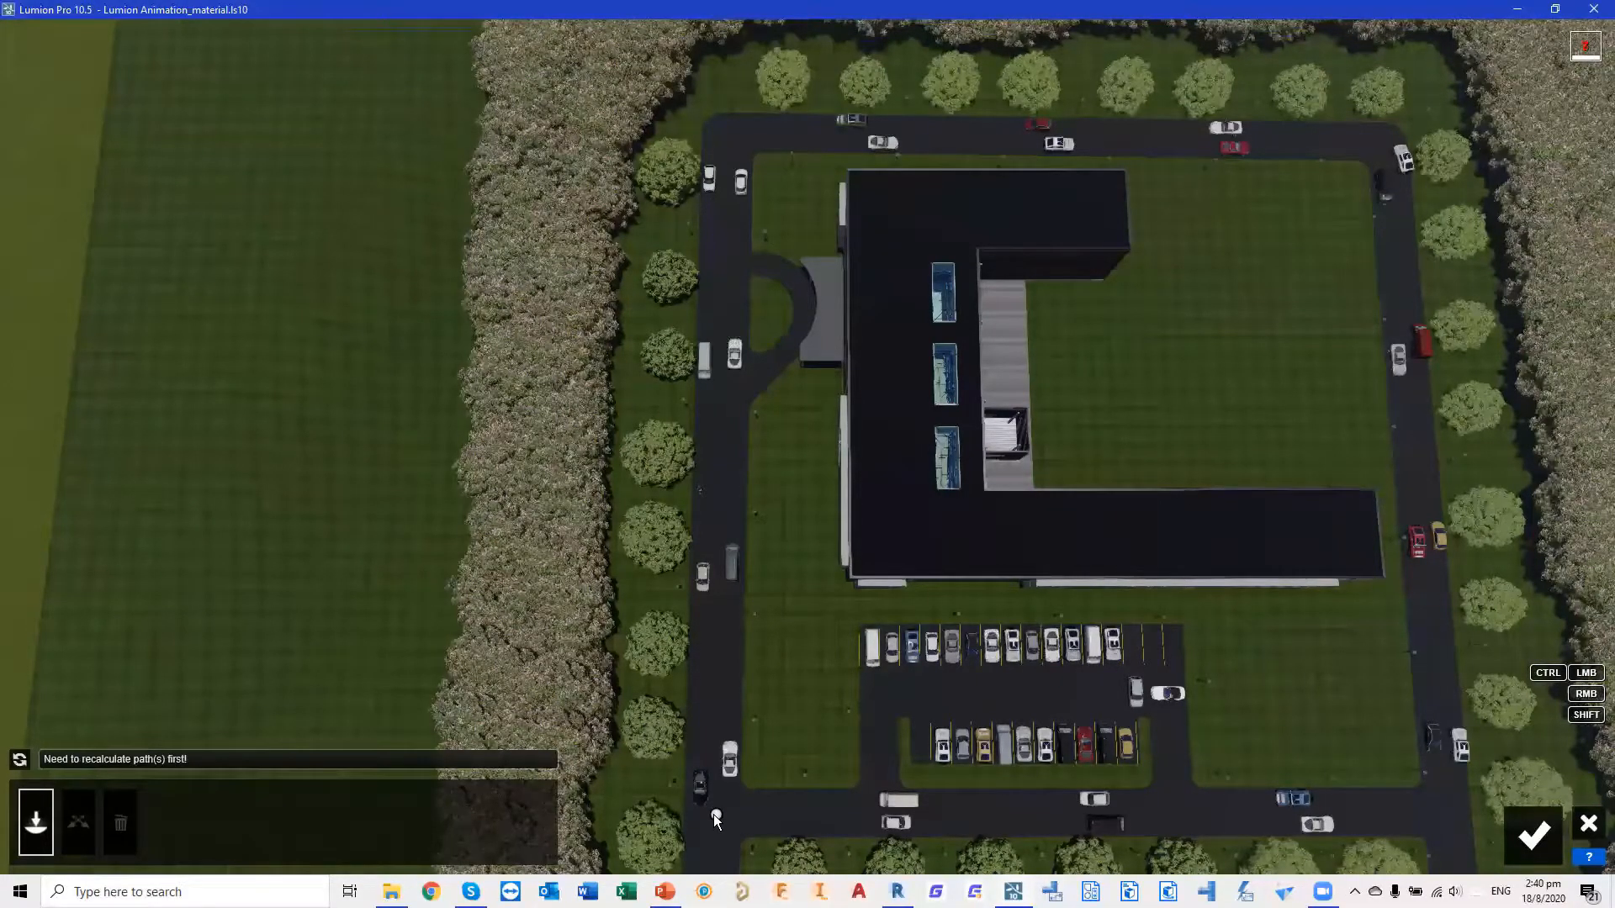
{"action": "left_click", "coordinate": [714, 814]}
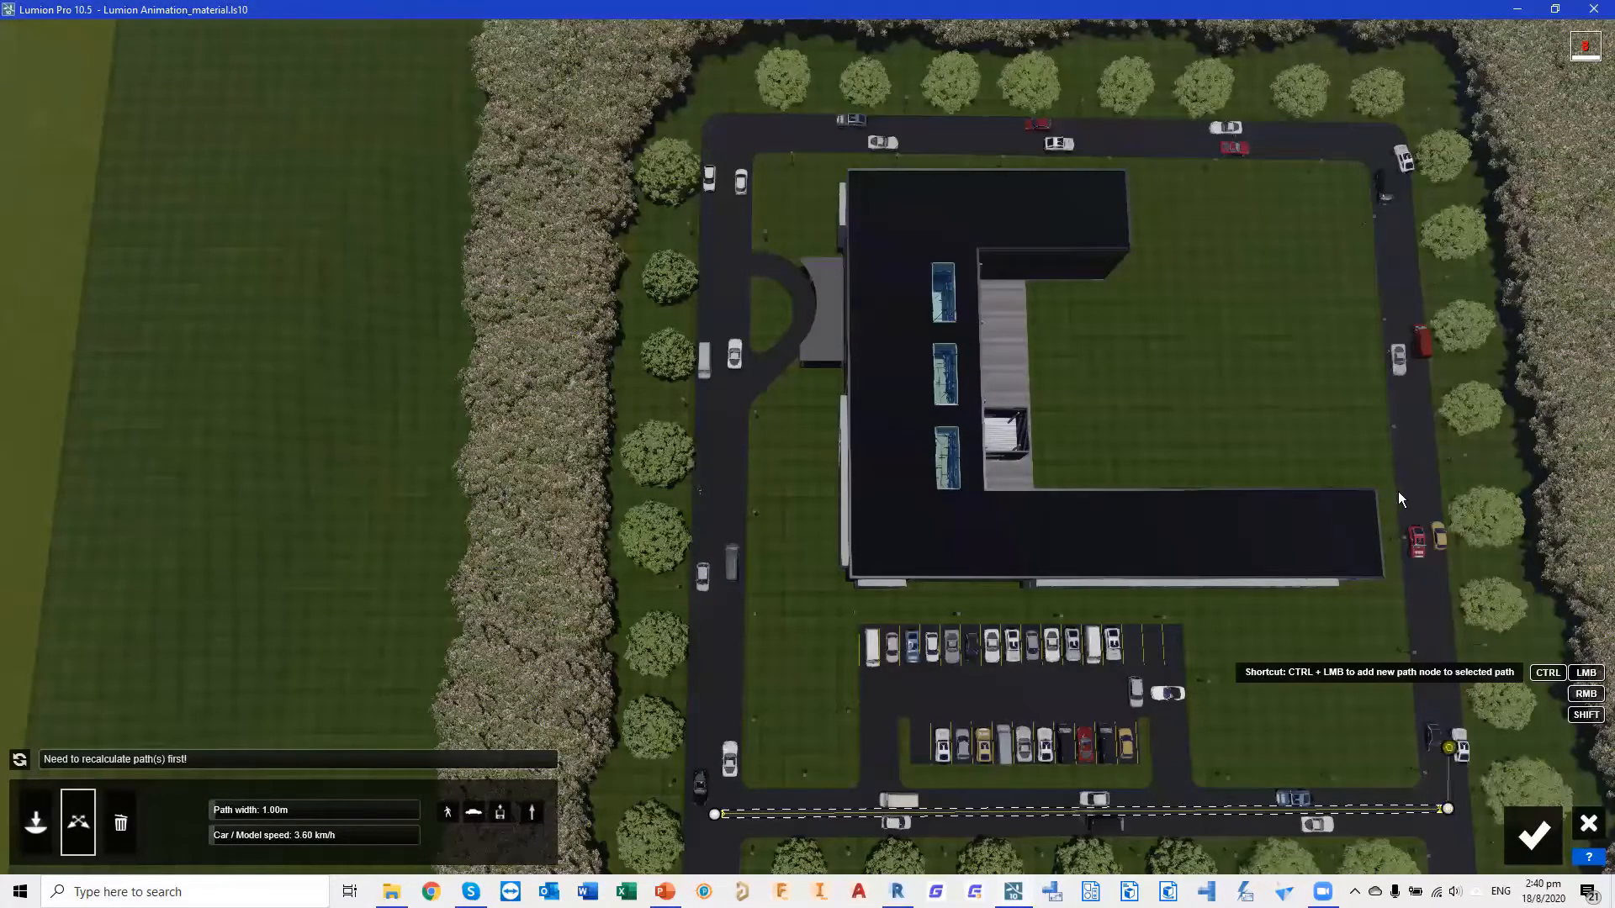
Extend the path around the other three sides of the ring road and bring its two ends together at the corner
{"action": "left_click", "coordinate": [1386, 149], "text": "ctrl"}
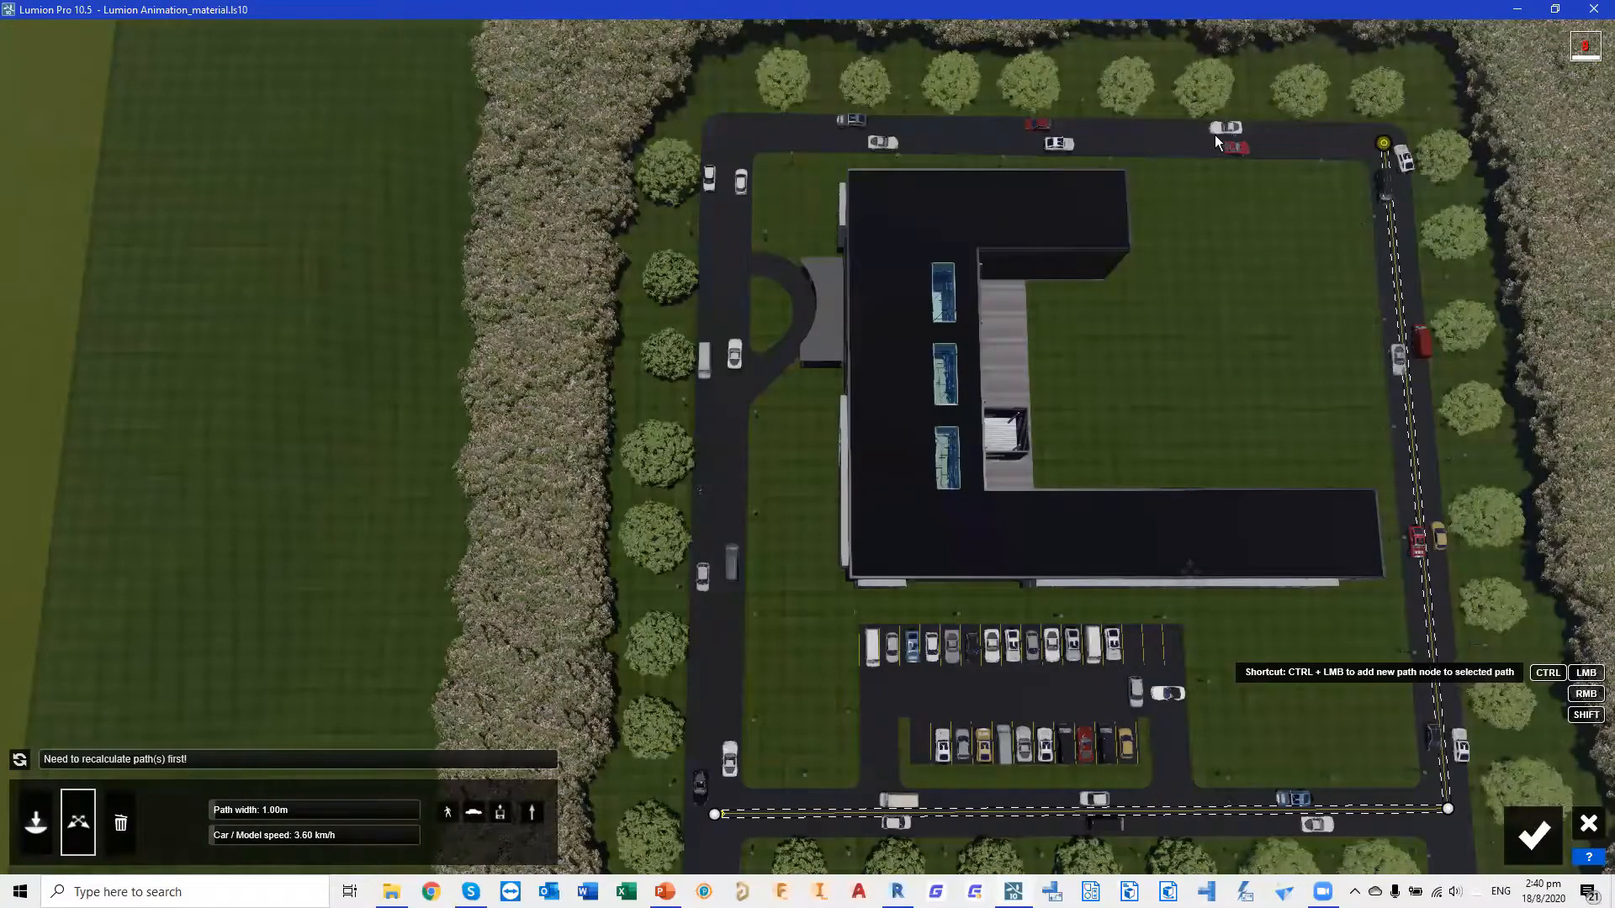
{"action": "left_click", "coordinate": [856, 123], "text": "ctrl"}
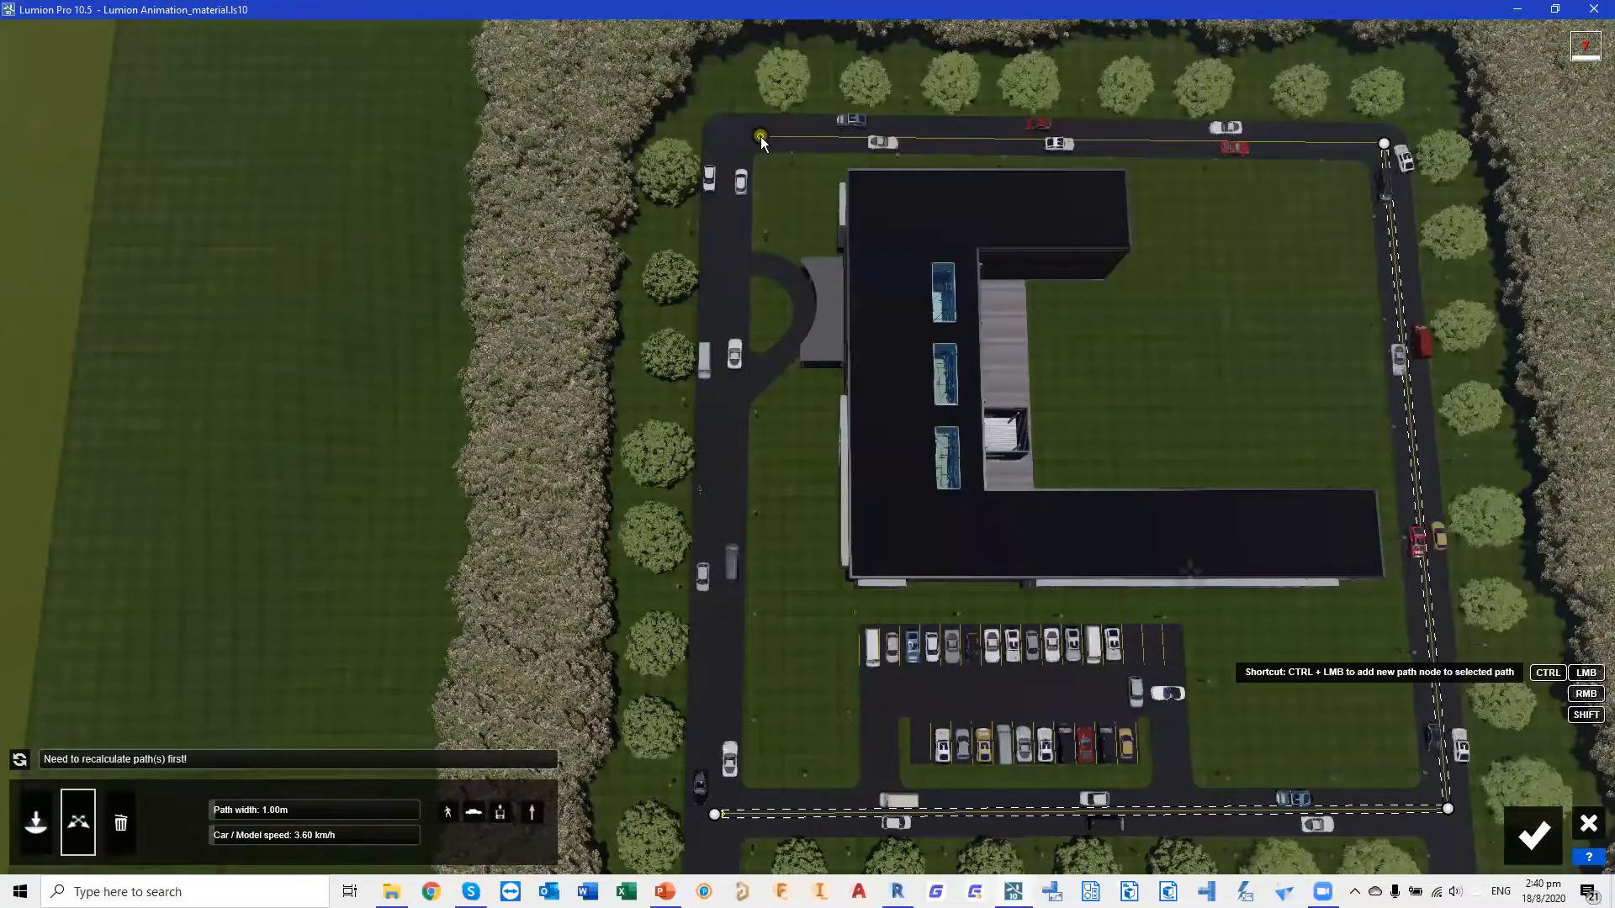
{"action": "left_click", "coordinate": [760, 137], "text": "ctrl"}
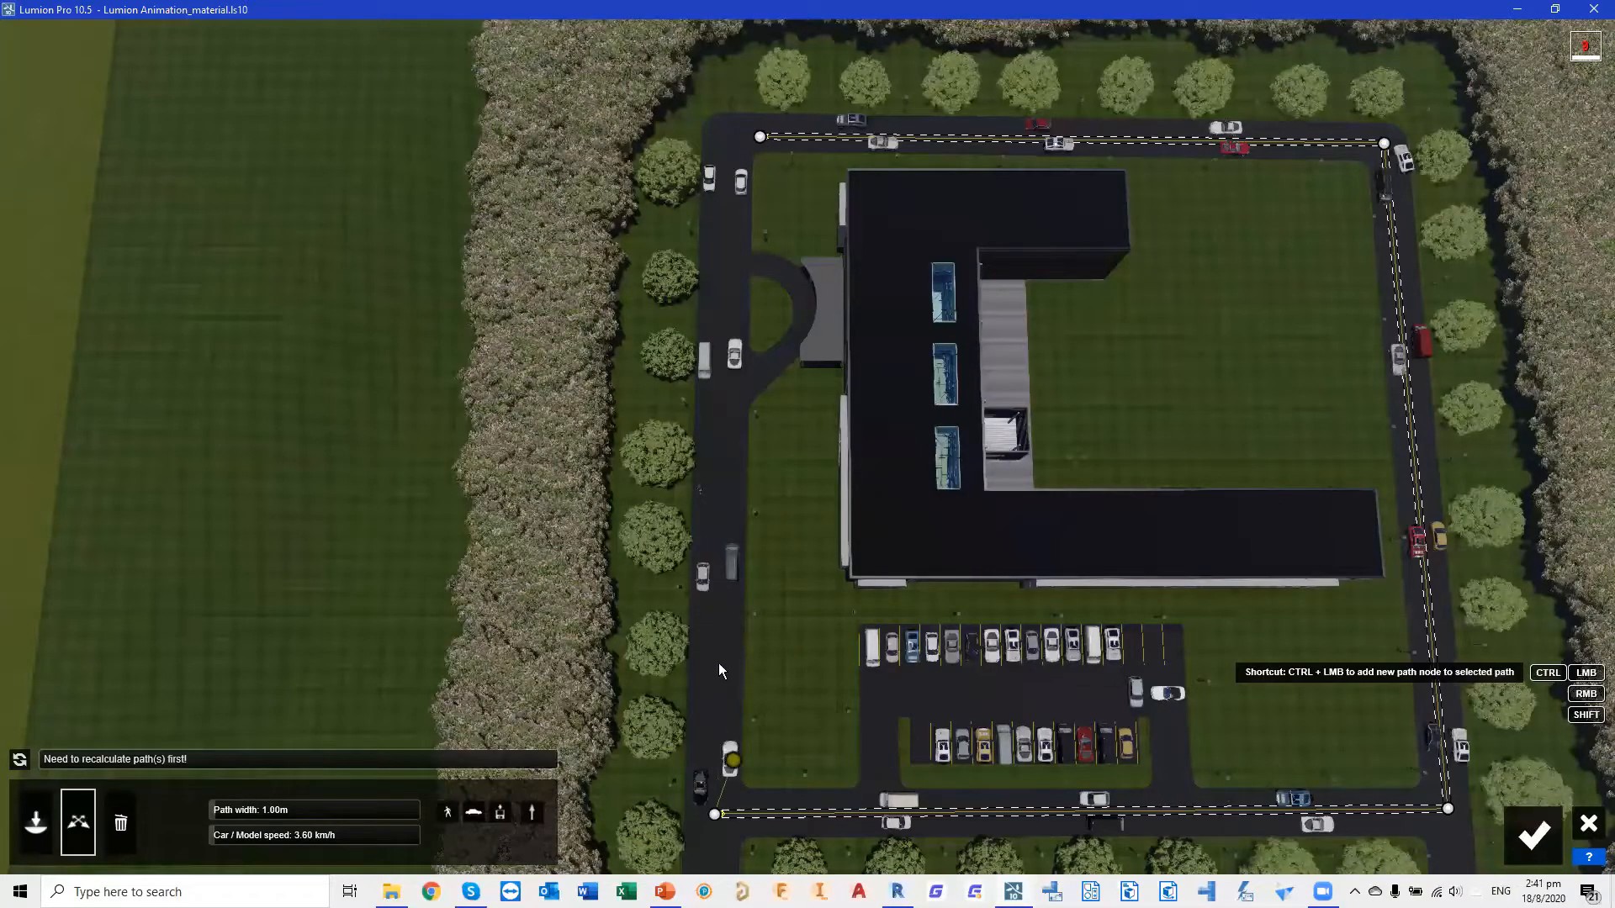
{"action": "left_click", "coordinate": [720, 498], "text": "ctrl"}
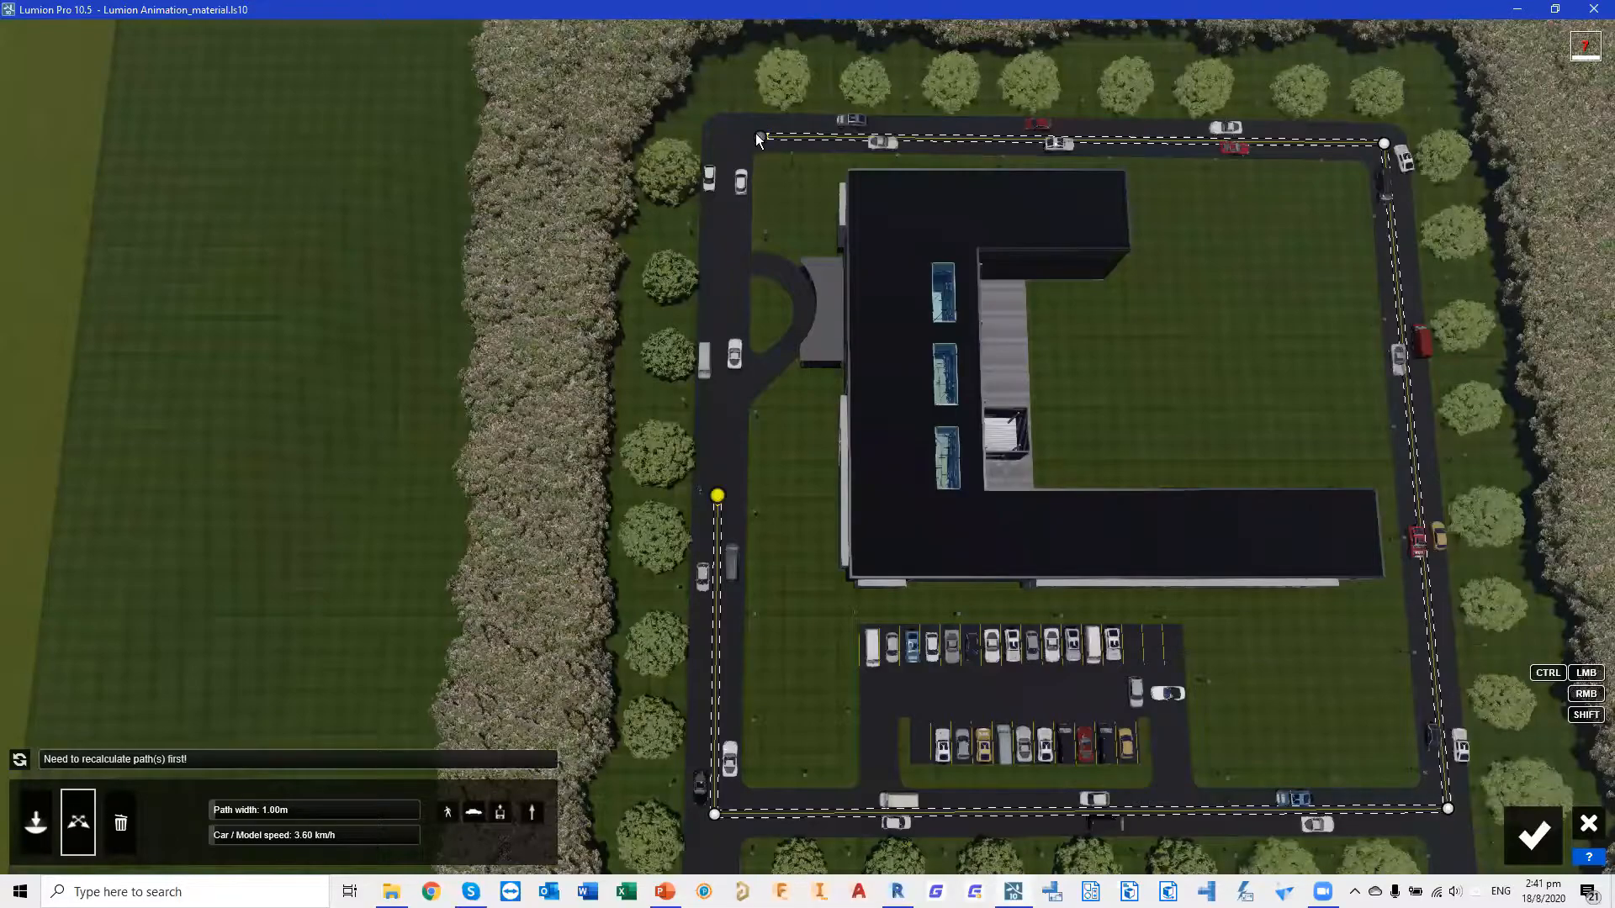
{"action": "left_click_drag", "start_coordinate": [748, 137], "coordinate": [731, 136]}
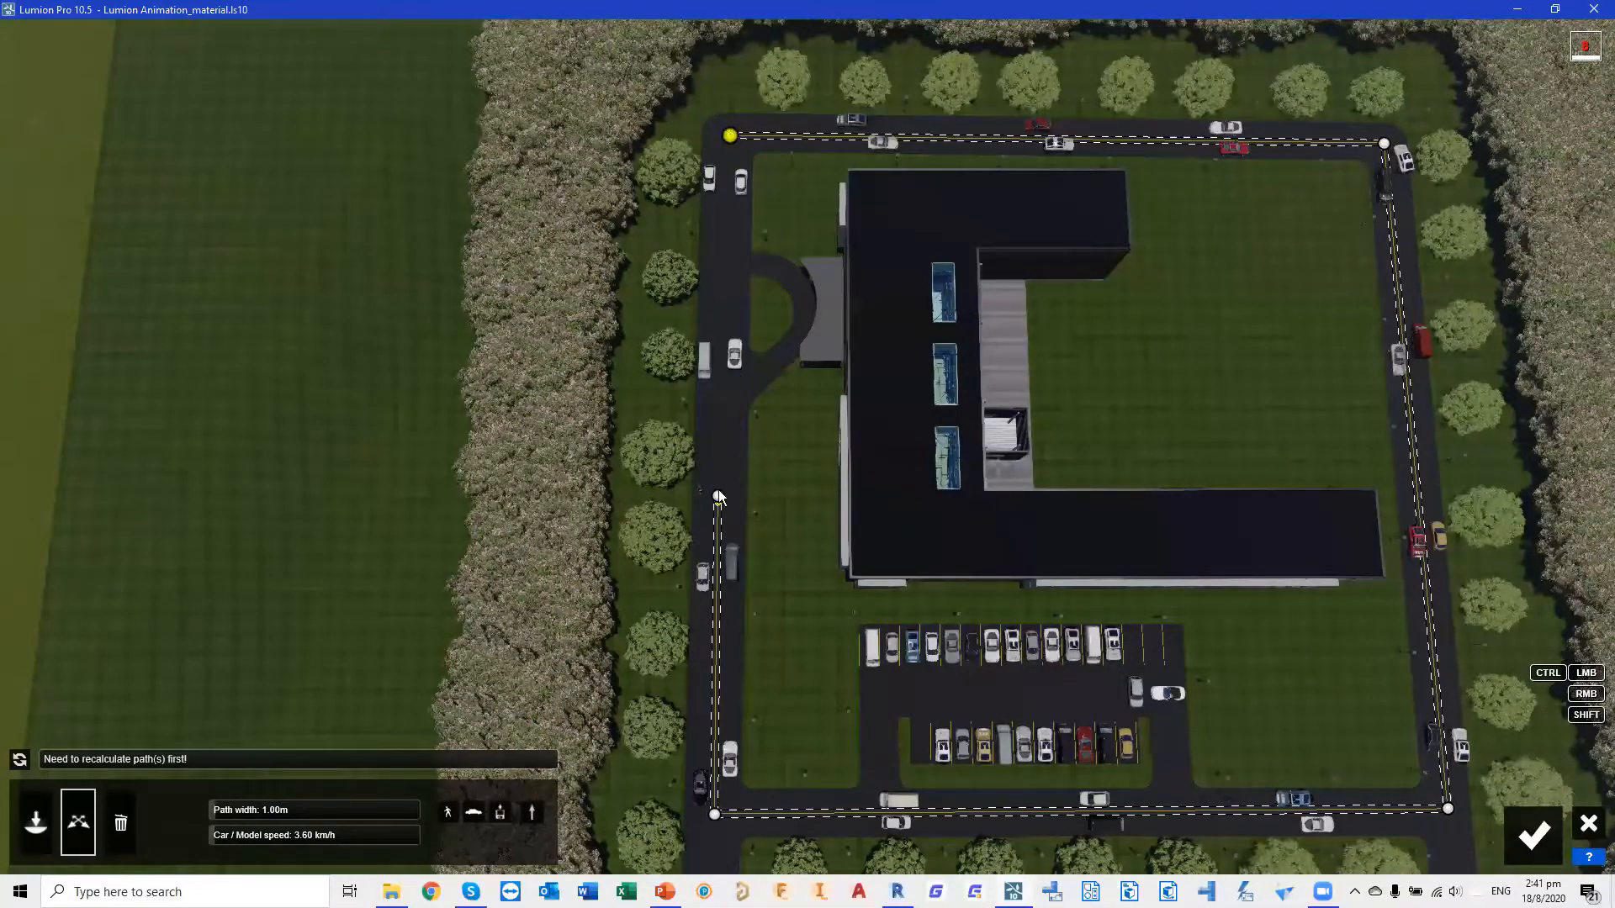
{"action": "left_click_drag", "start_coordinate": [717, 499], "coordinate": [730, 132]}
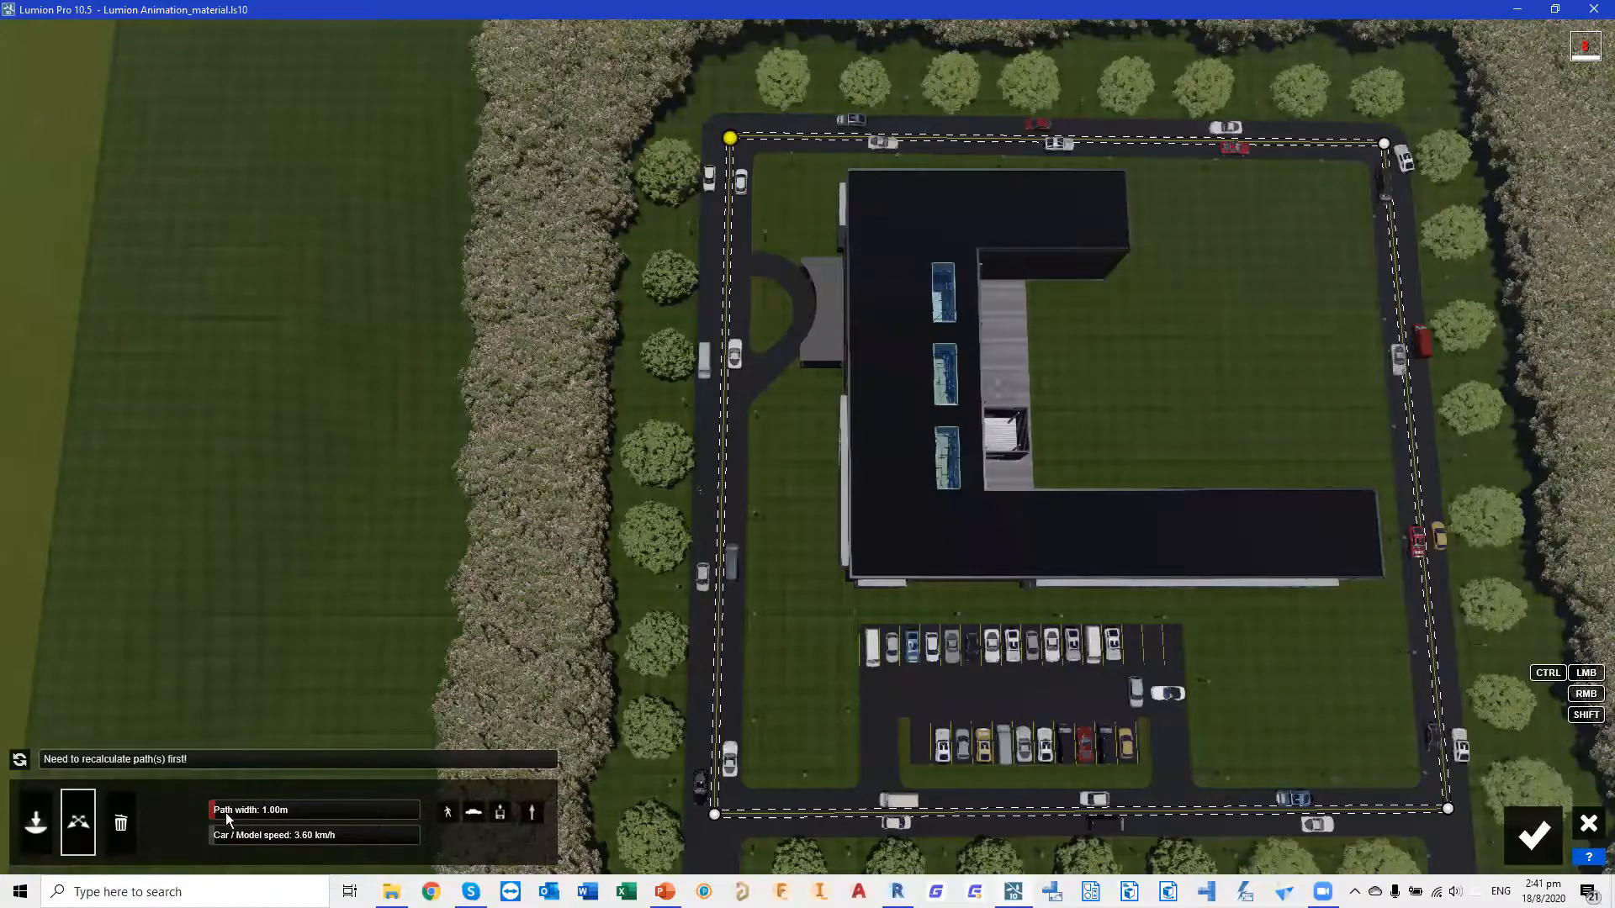
Set the path width to 6.74 m and speed to 29.41 km/h, disable the third object category, enable dual direction and apply the path
{"action": "left_click_drag", "start_coordinate": [225, 808], "coordinate": [277, 823]}
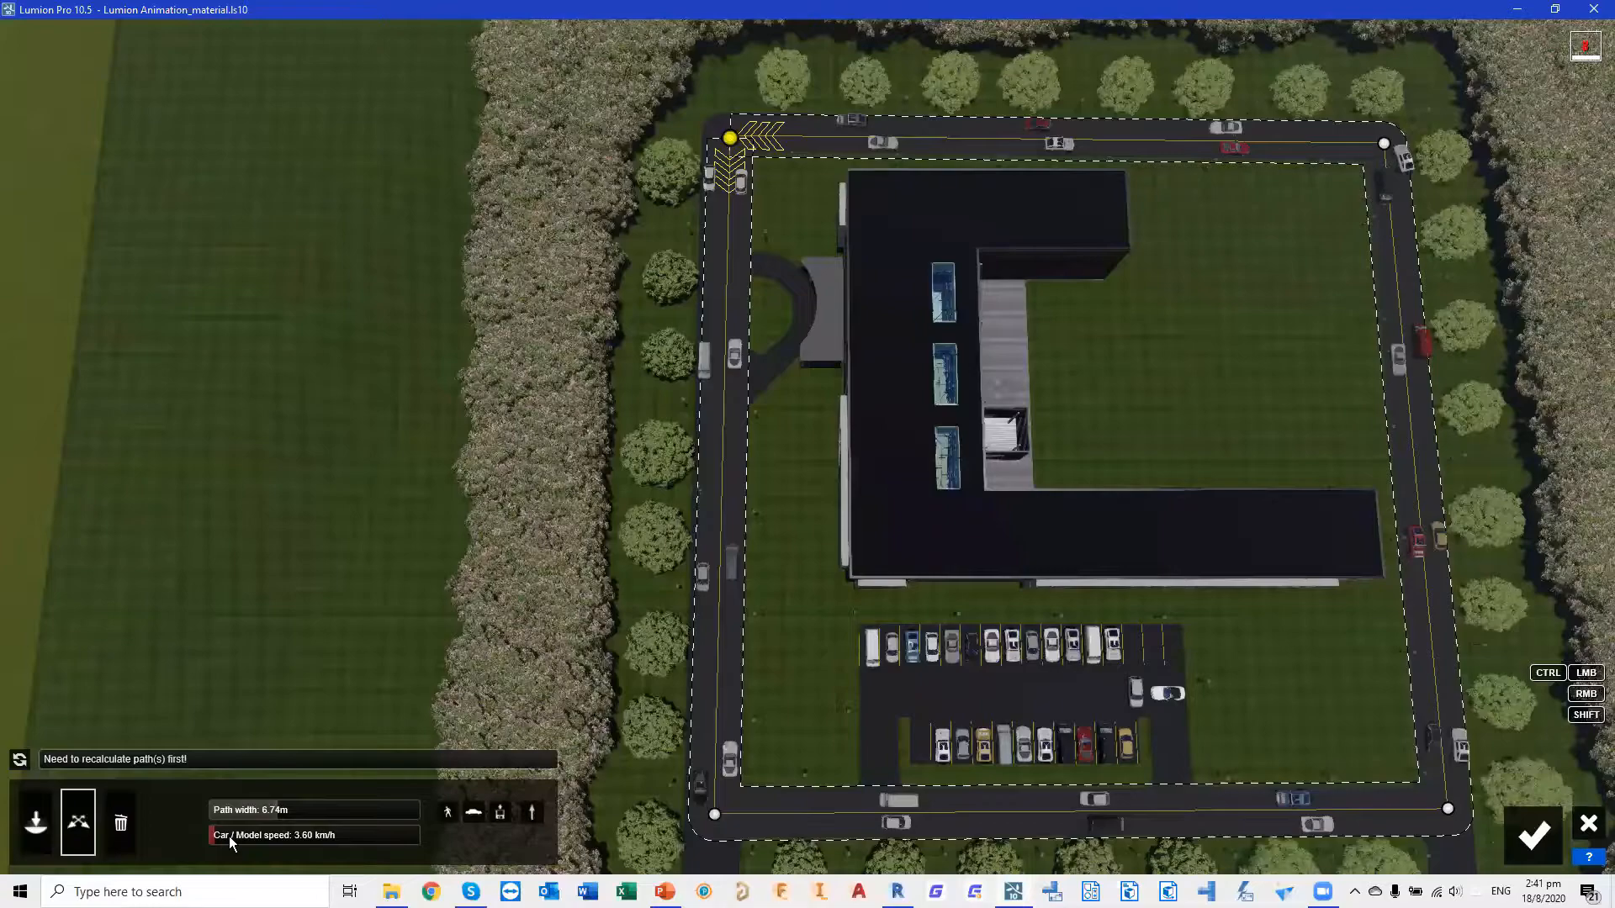
{"action": "left_click_drag", "start_coordinate": [234, 836], "coordinate": [254, 836]}
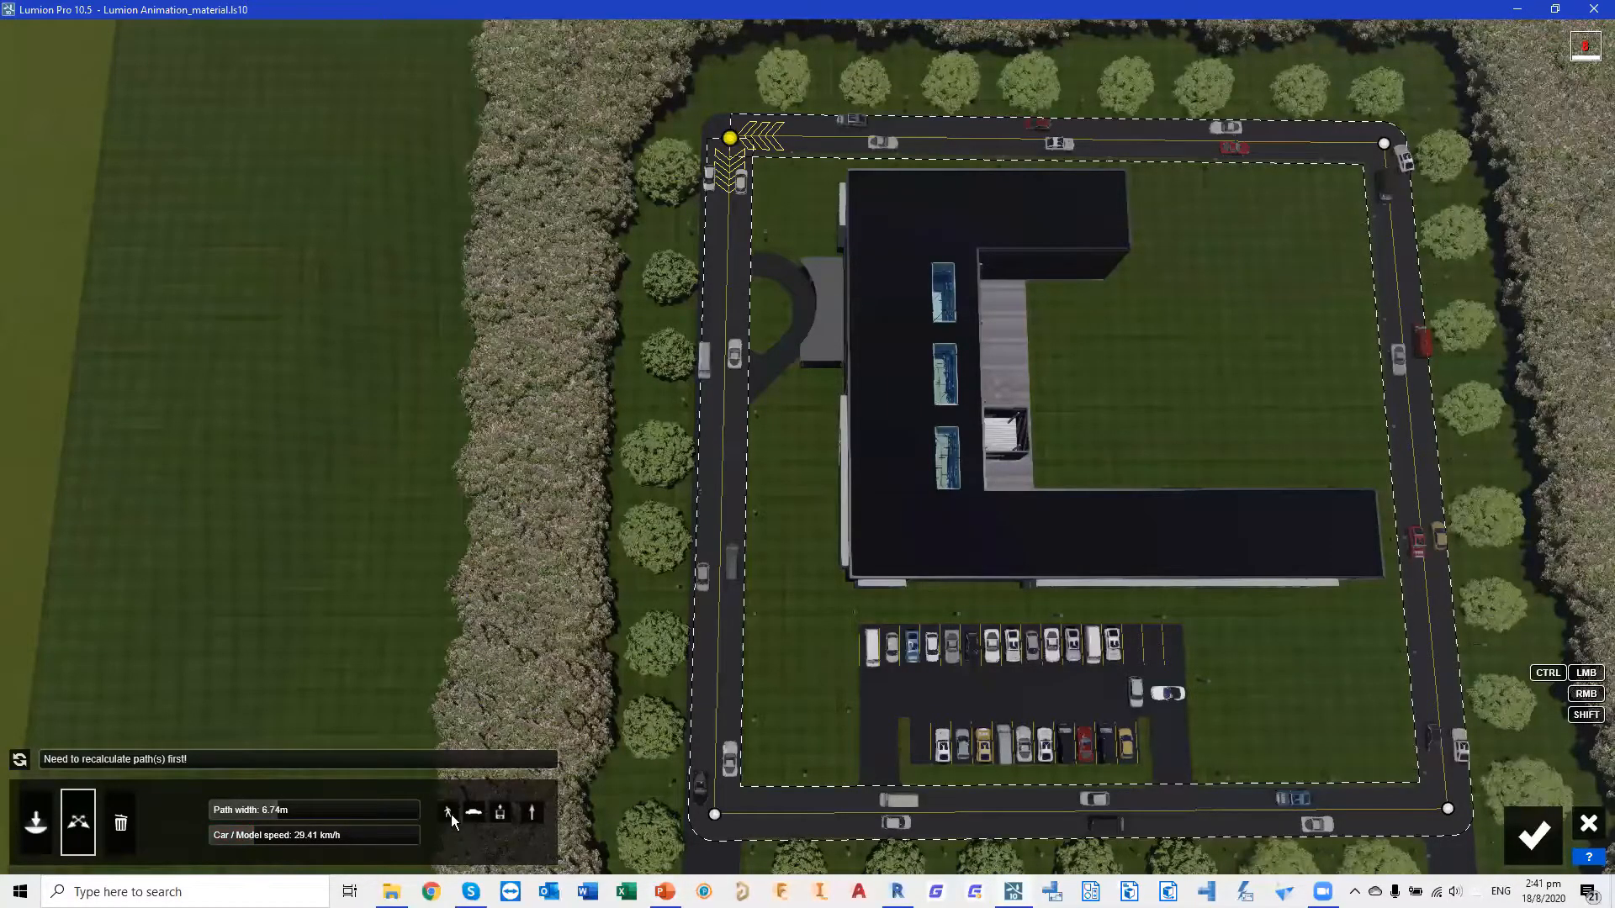
{"action": "left_click", "coordinate": [500, 814]}
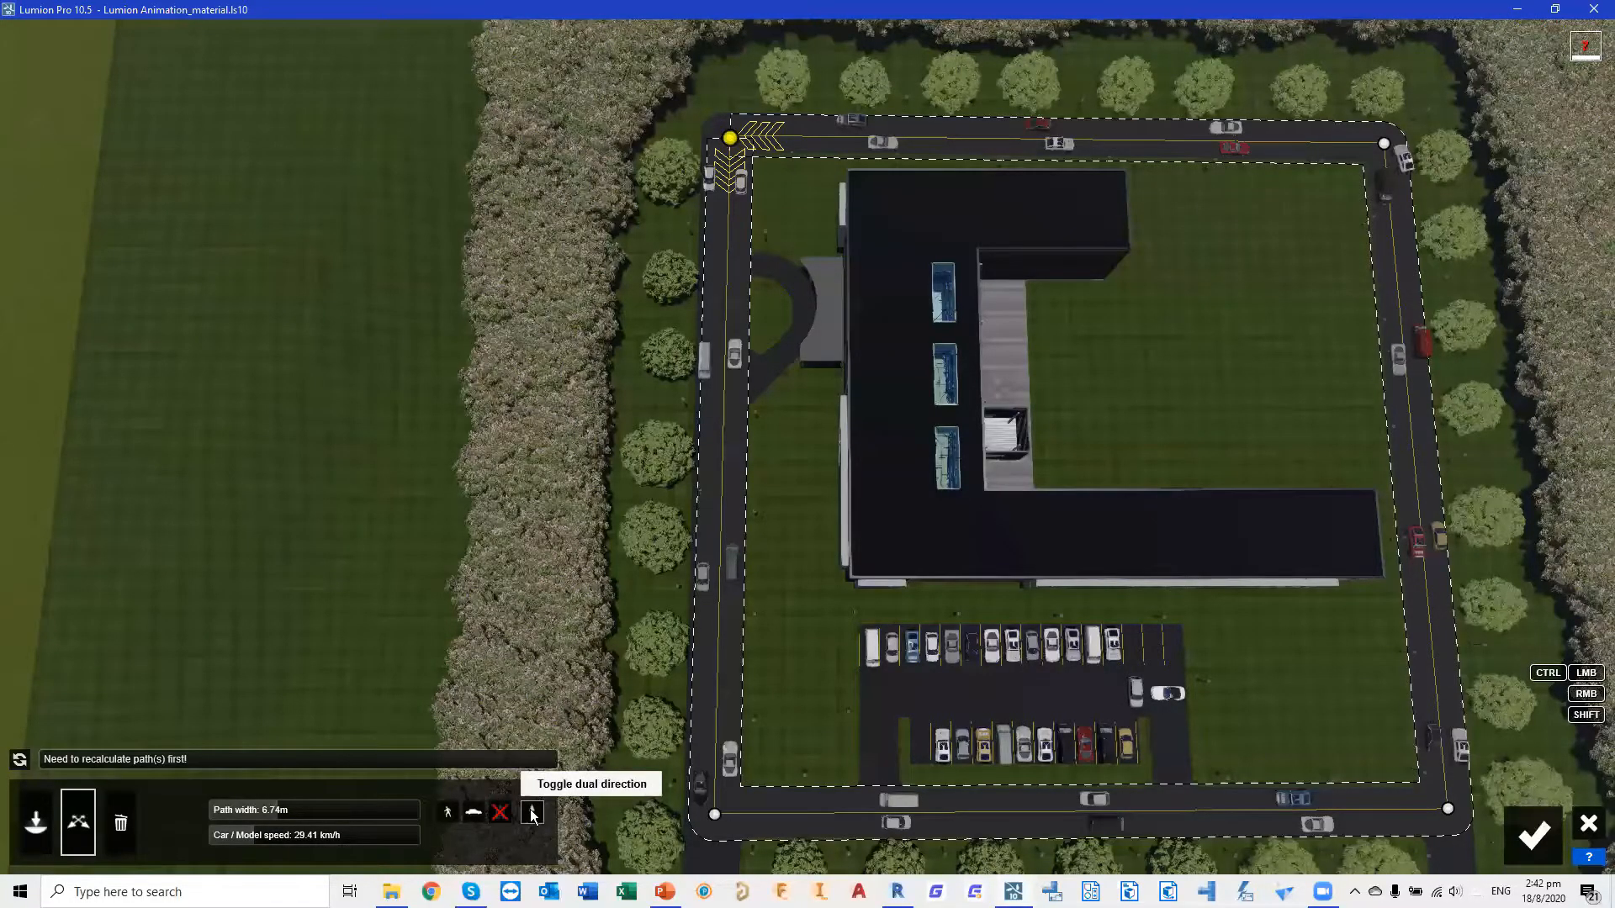
{"action": "left_click", "coordinate": [532, 813]}
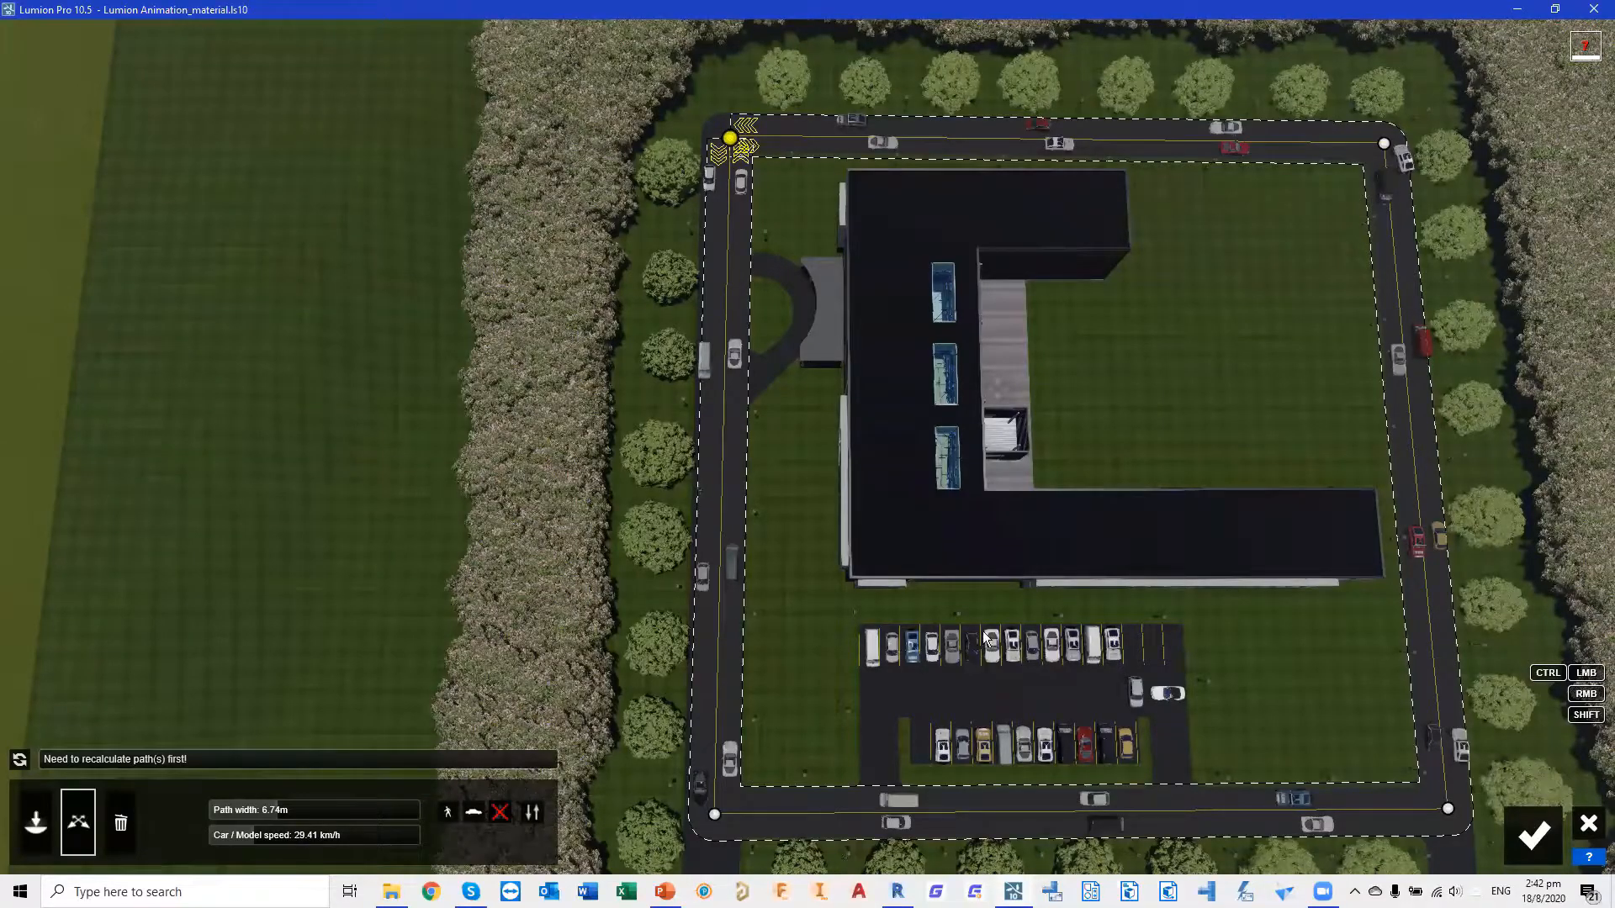
{"action": "left_click", "coordinate": [1526, 835]}
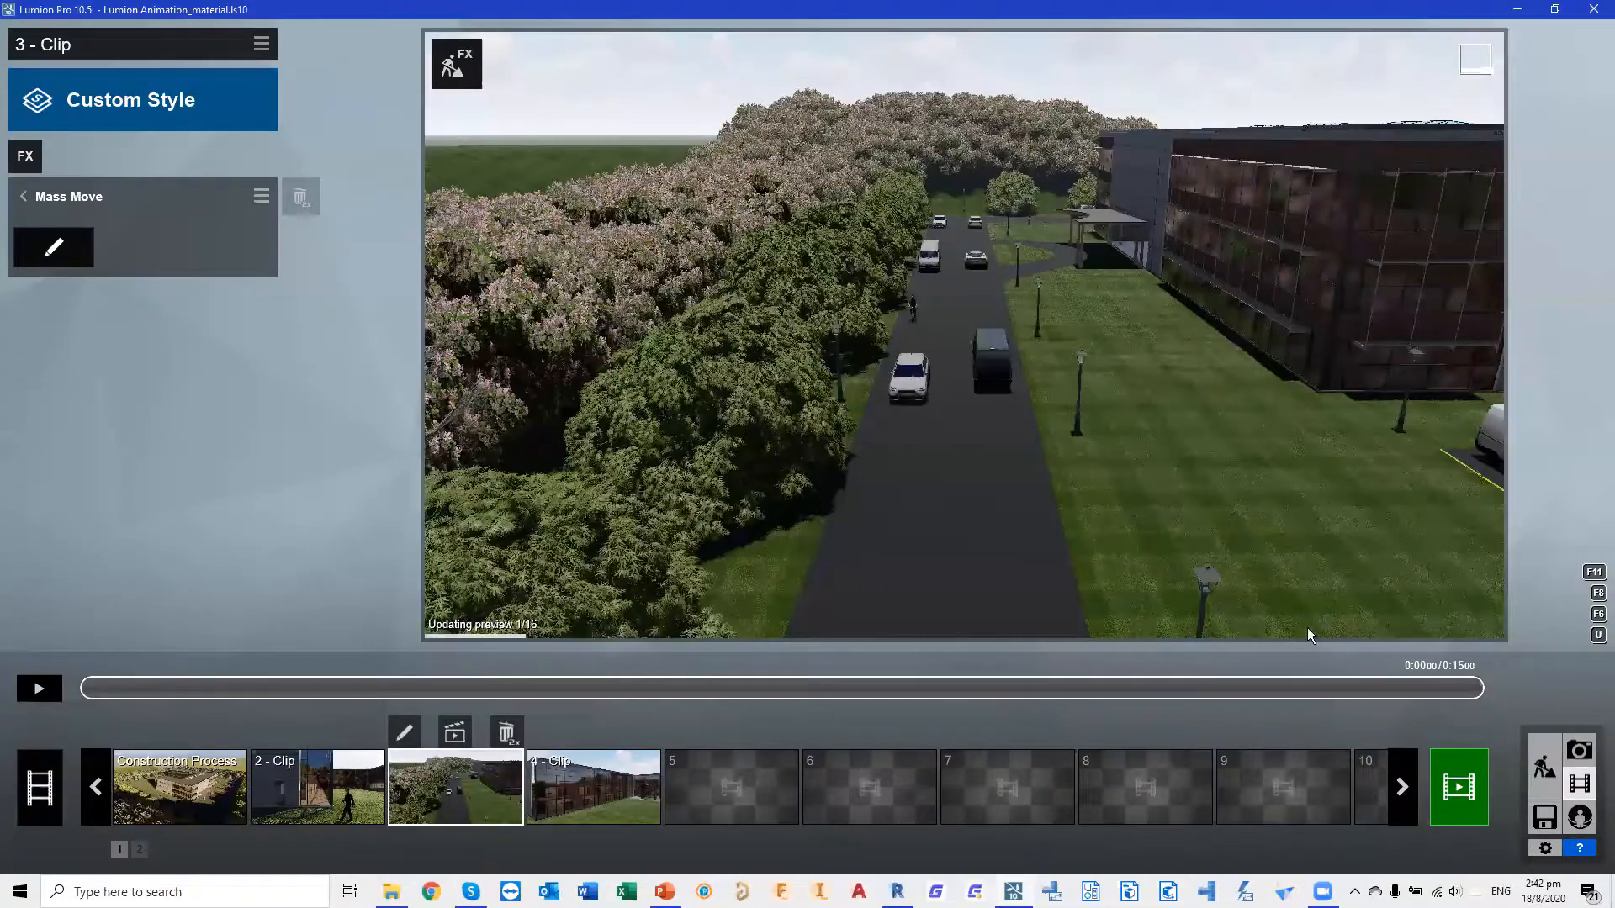
Play clip 3 to check the traffic moving along the ring road
{"action": "left_click", "coordinate": [39, 689]}
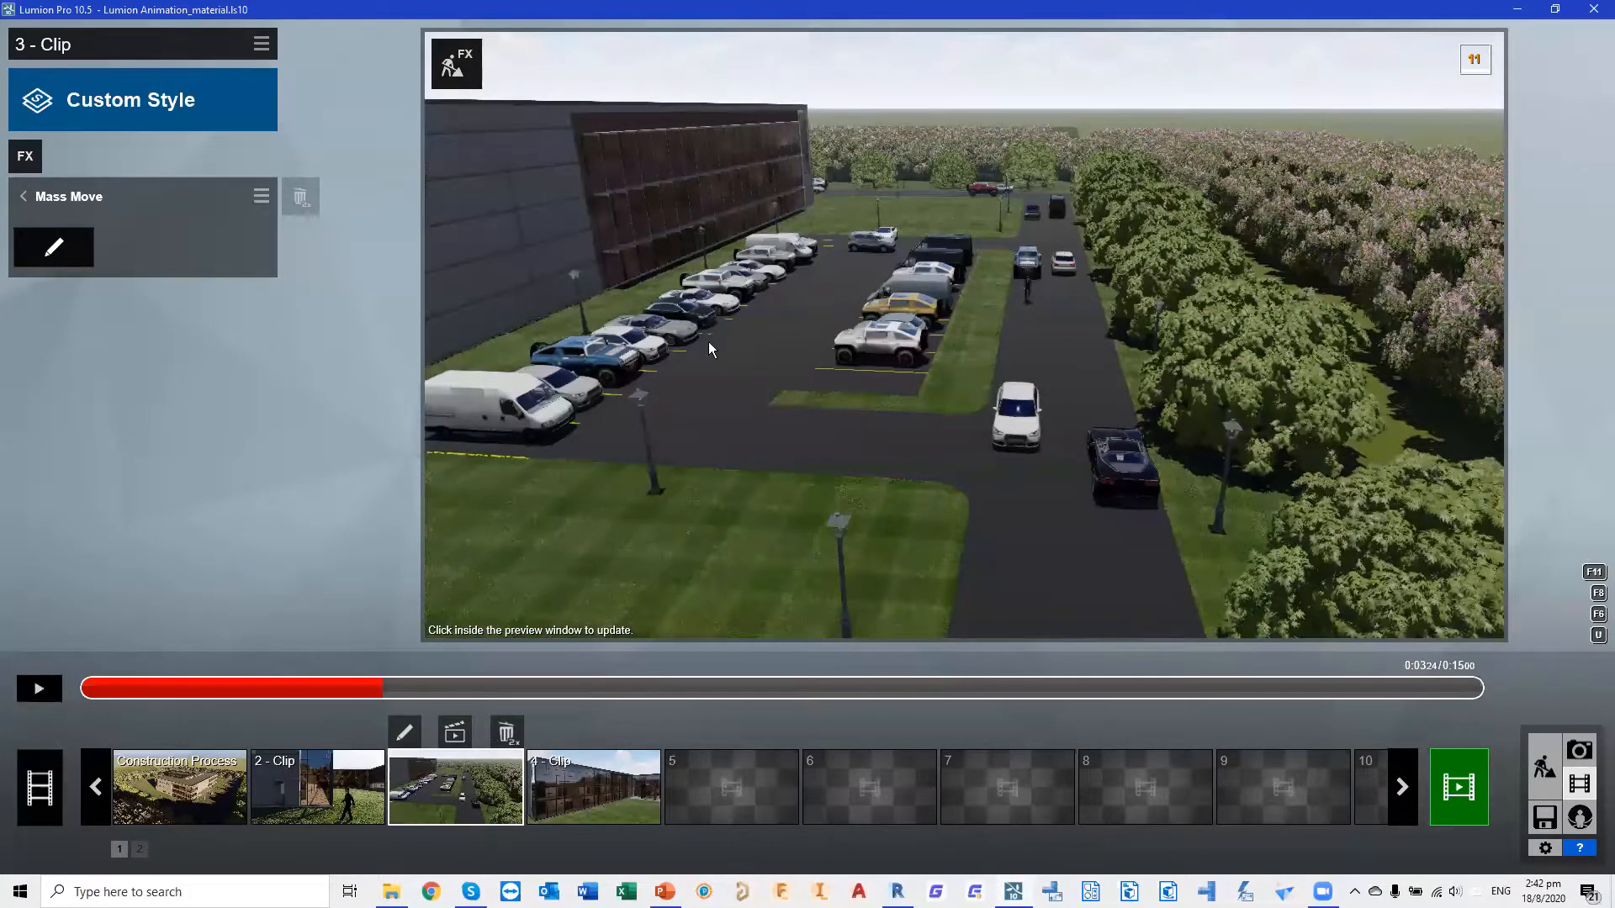
{"action": "left_click", "coordinate": [37, 692]}
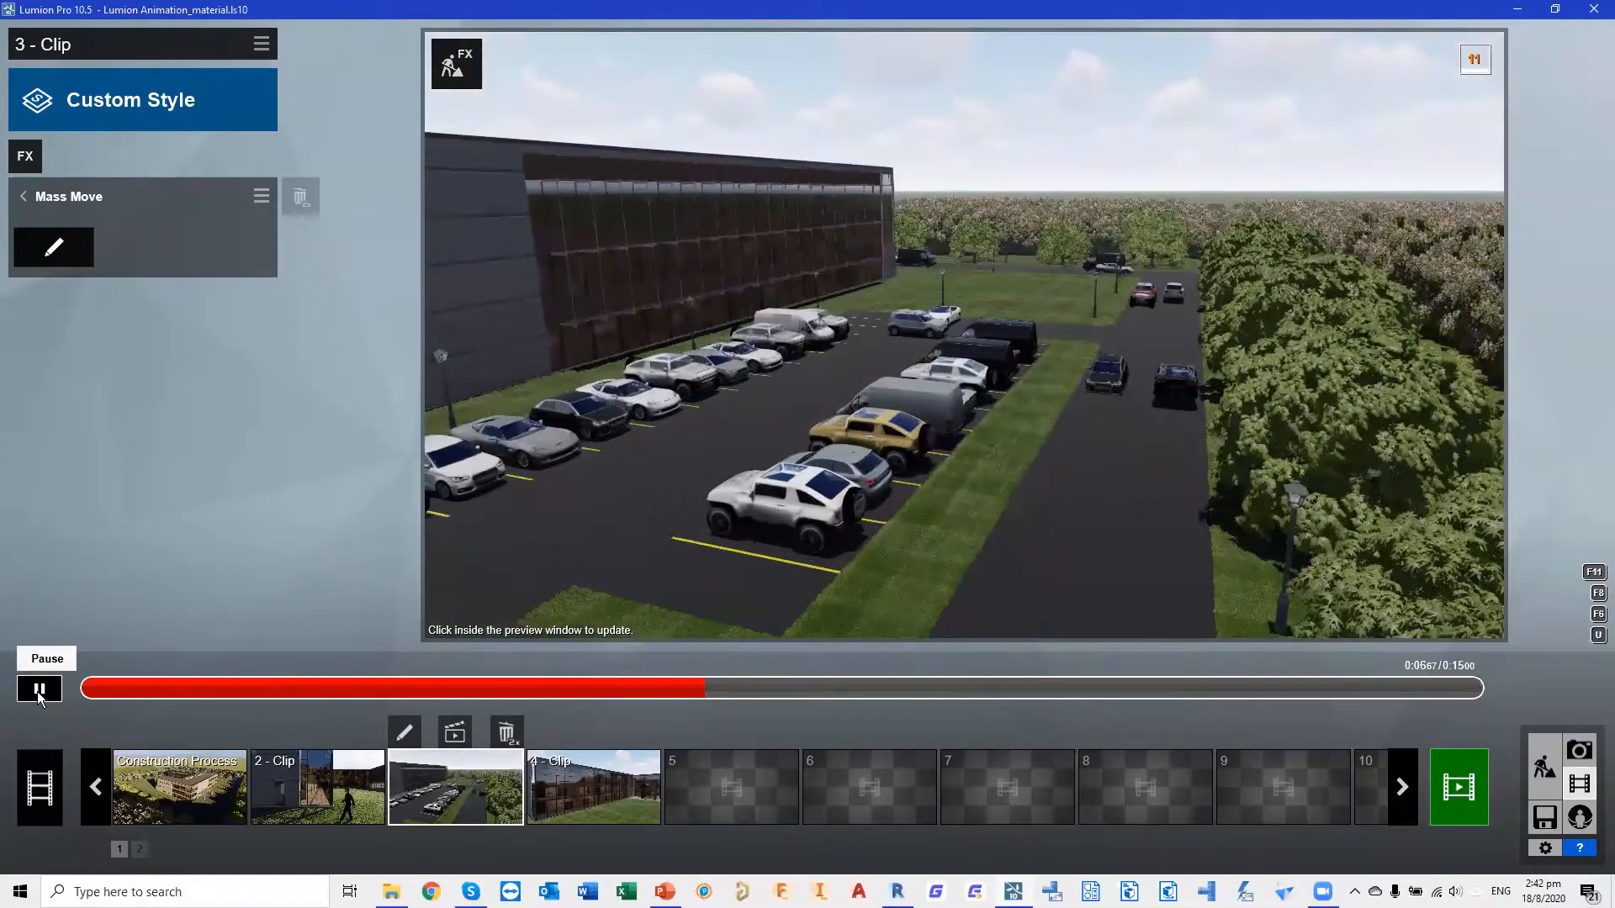
{"action": "left_click", "coordinate": [40, 693]}
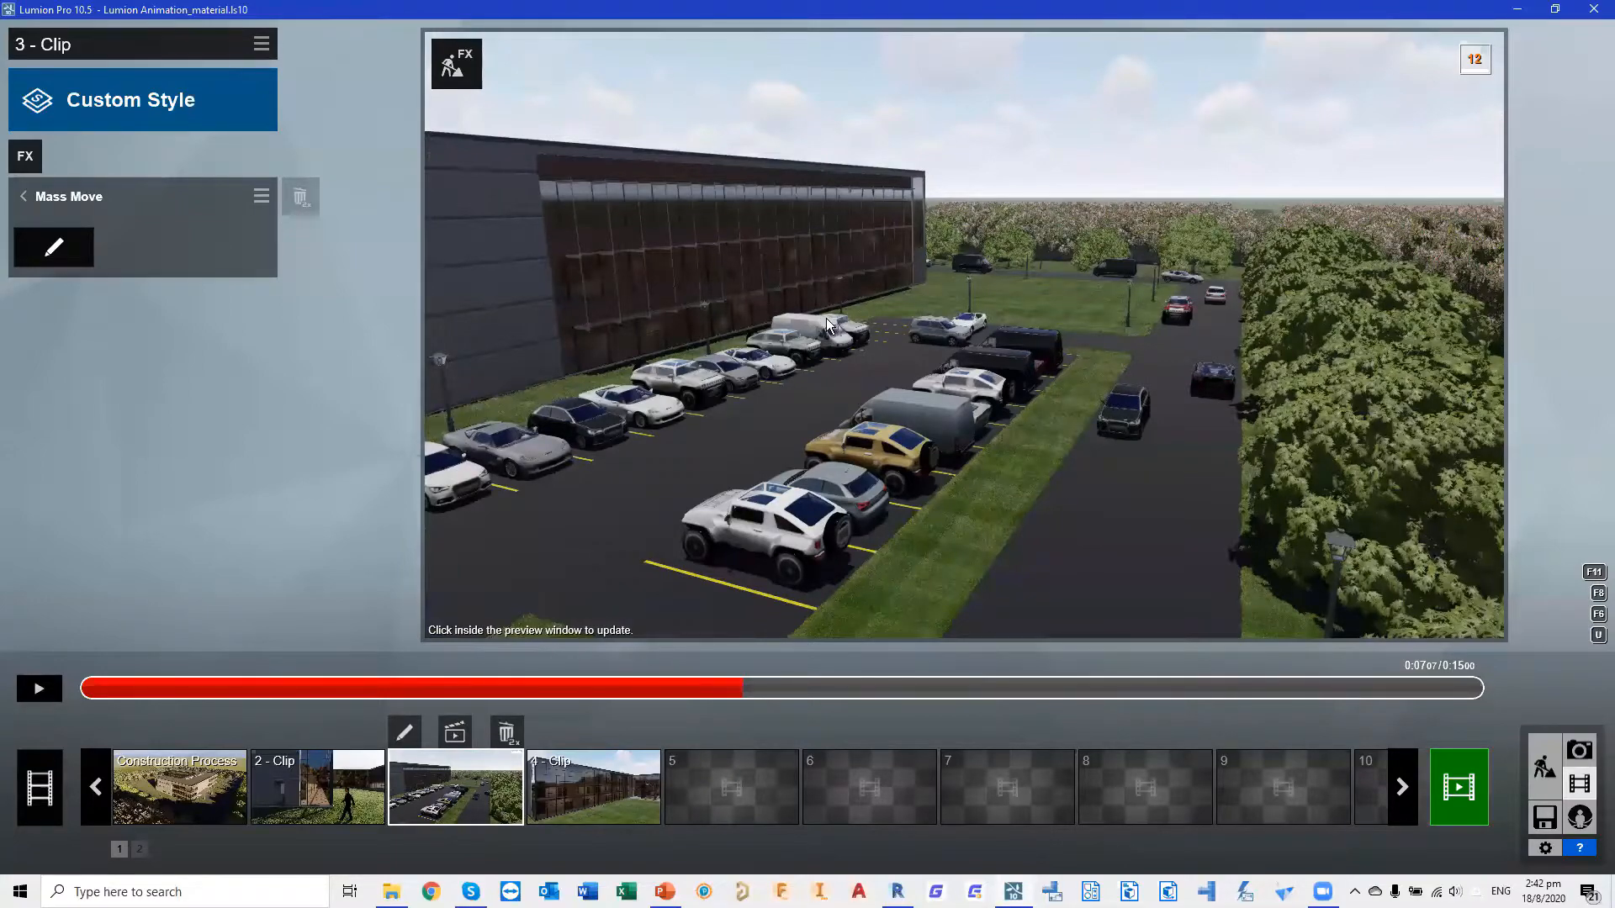
Add the Advanced Move animation effect to clip 3 and open its editor
{"action": "left_click", "coordinate": [15, 162]}
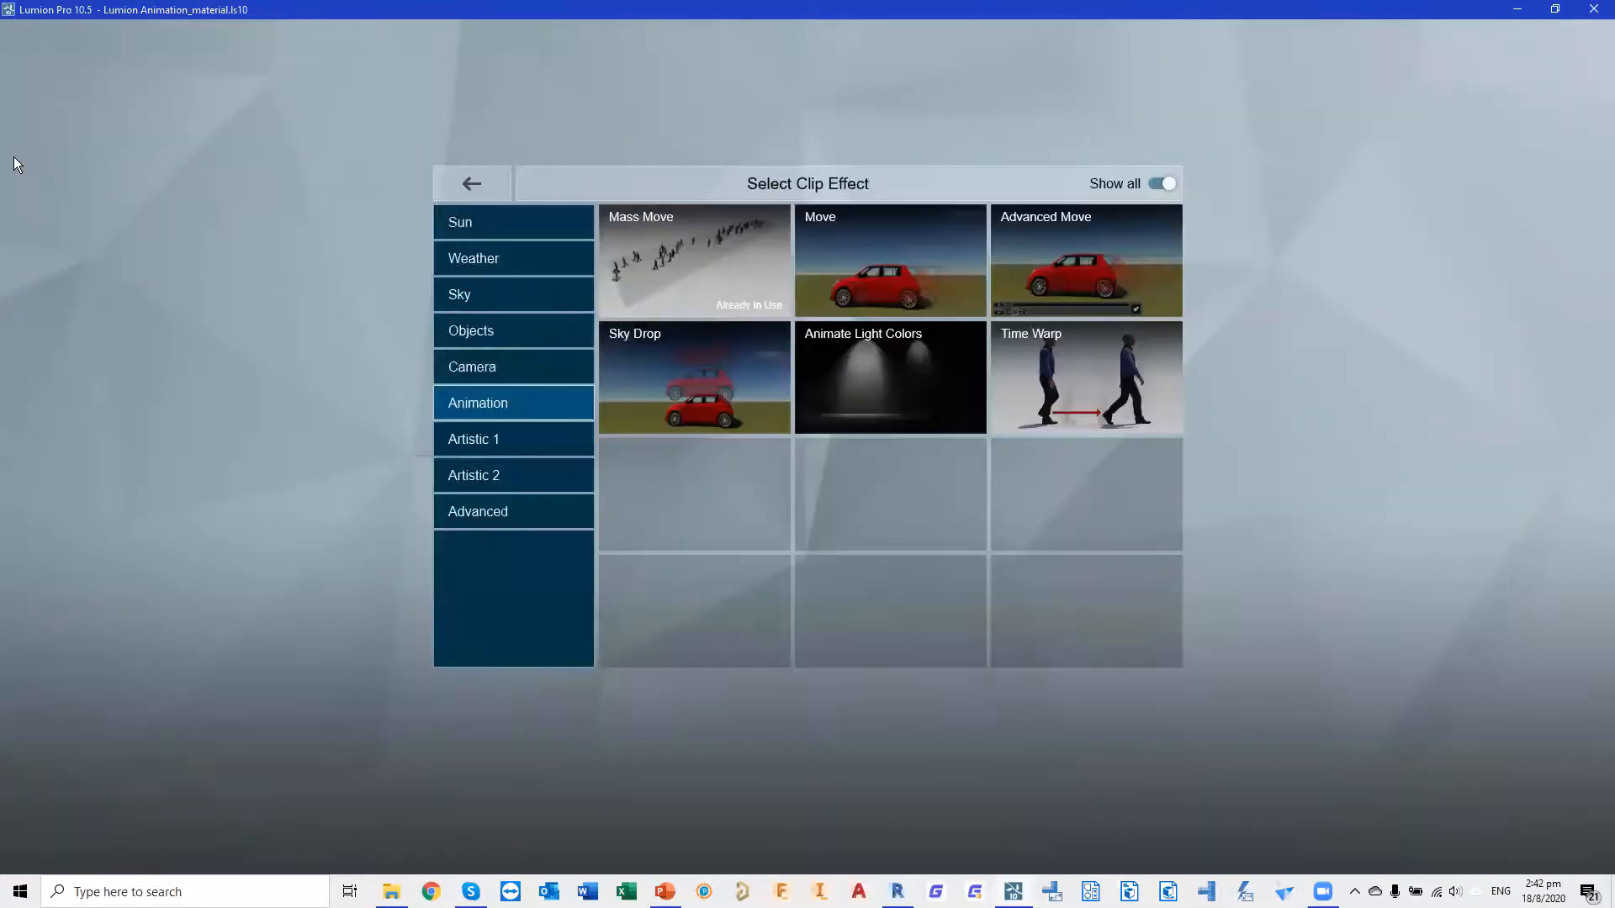
{"action": "left_click", "coordinate": [1107, 257]}
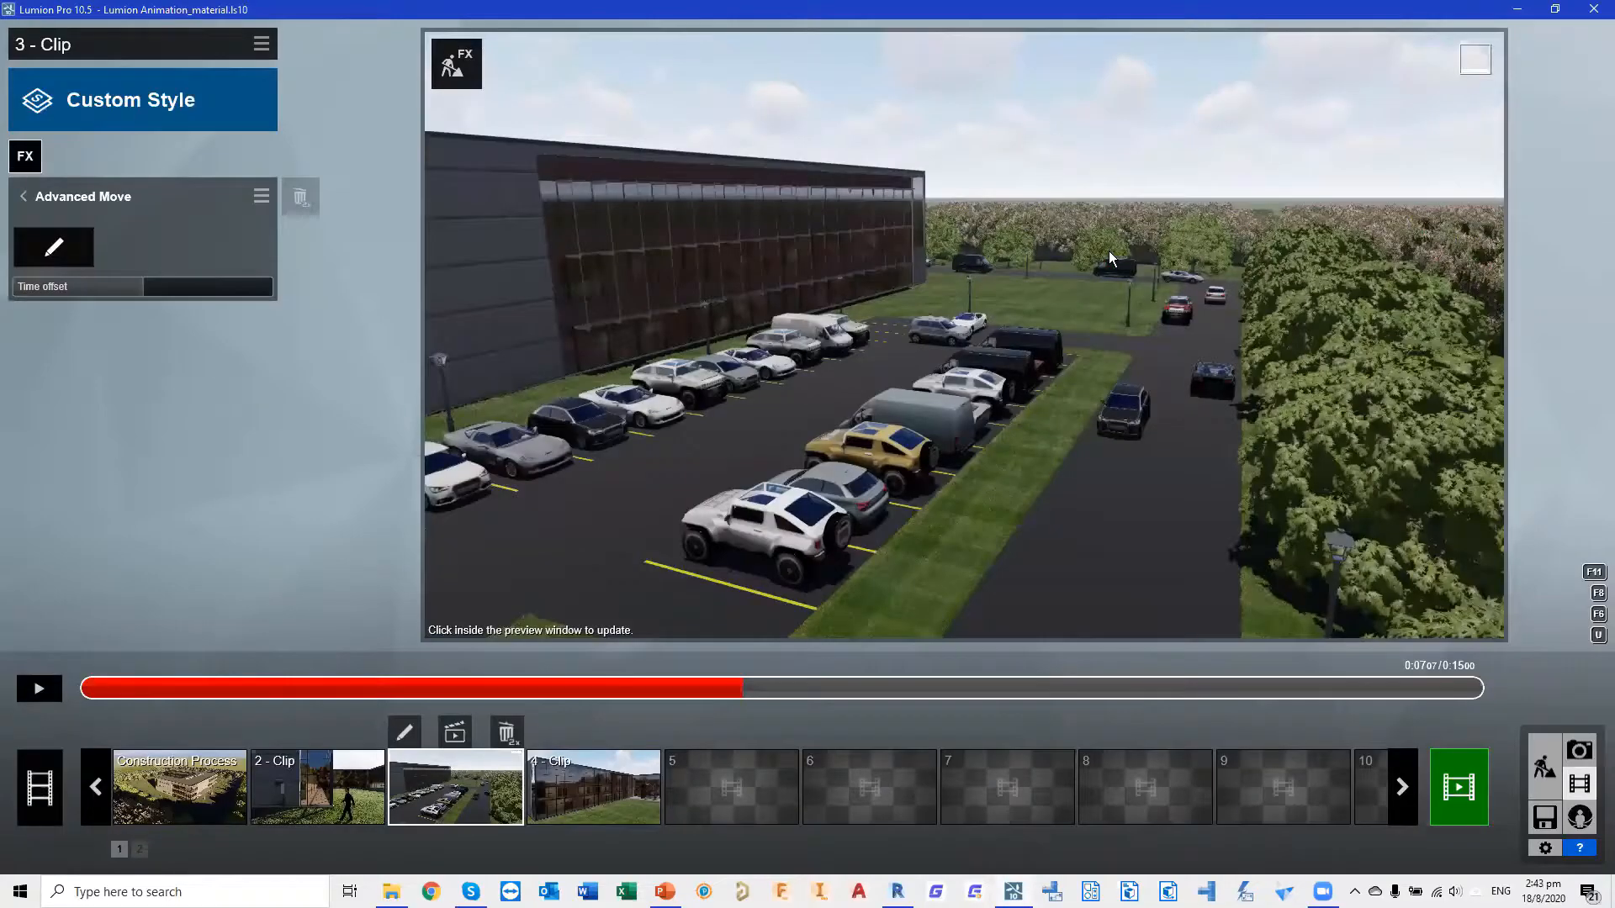
{"action": "left_click", "coordinate": [73, 245]}
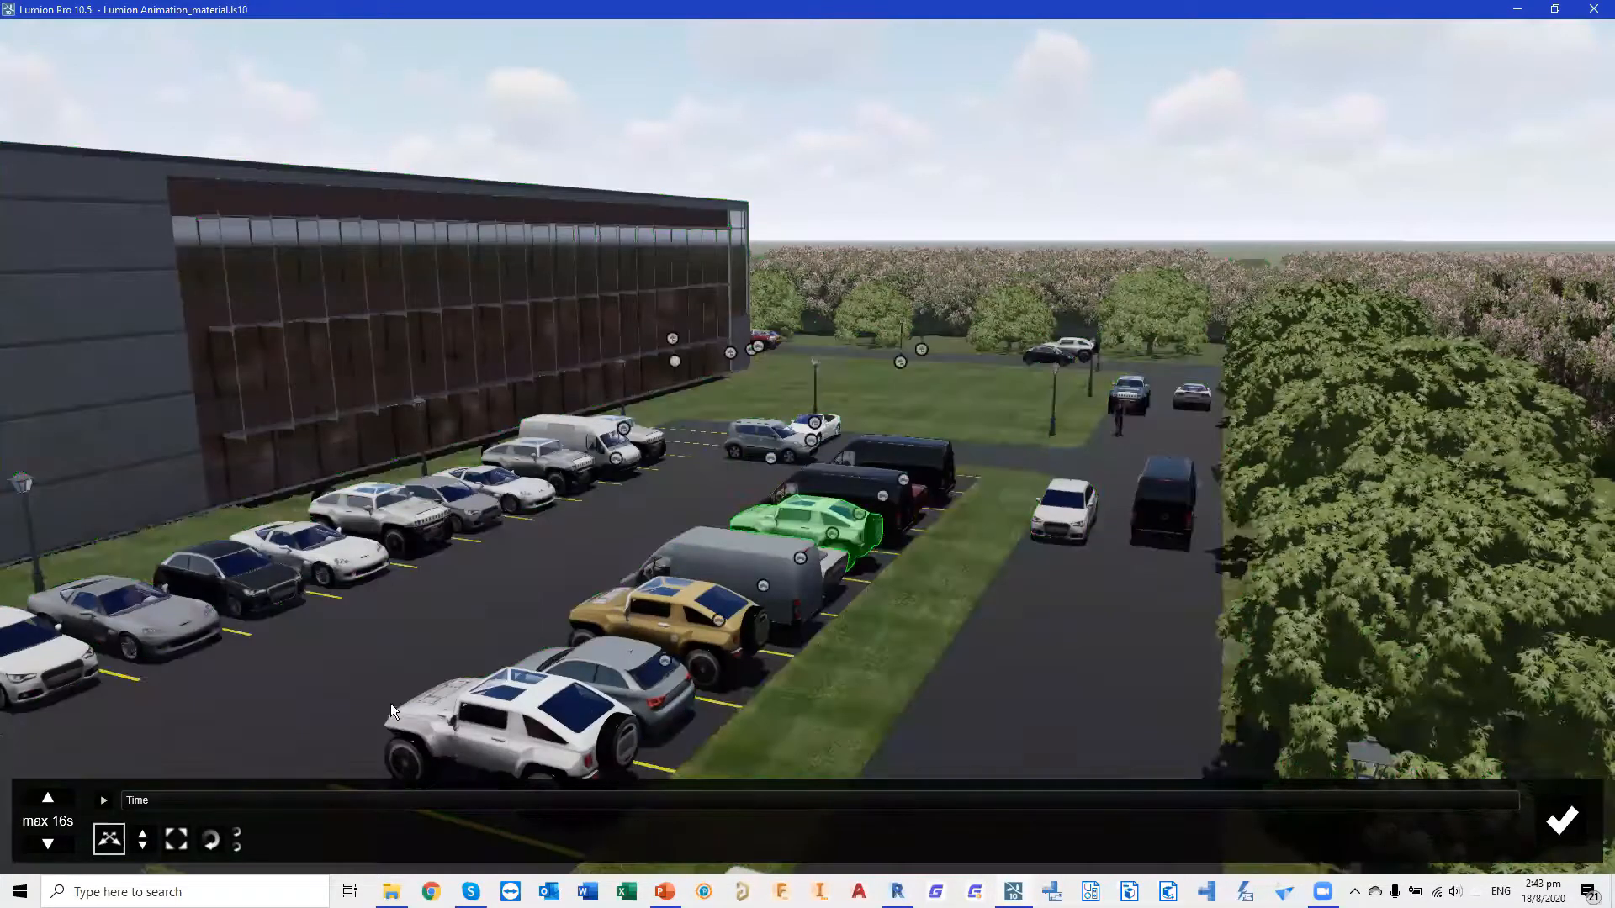
Add a heading keyframe at 7.0 seconds for the silver SUV standing in the car-park aisle
{"action": "left_click_drag", "start_coordinate": [180, 800], "coordinate": [663, 806]}
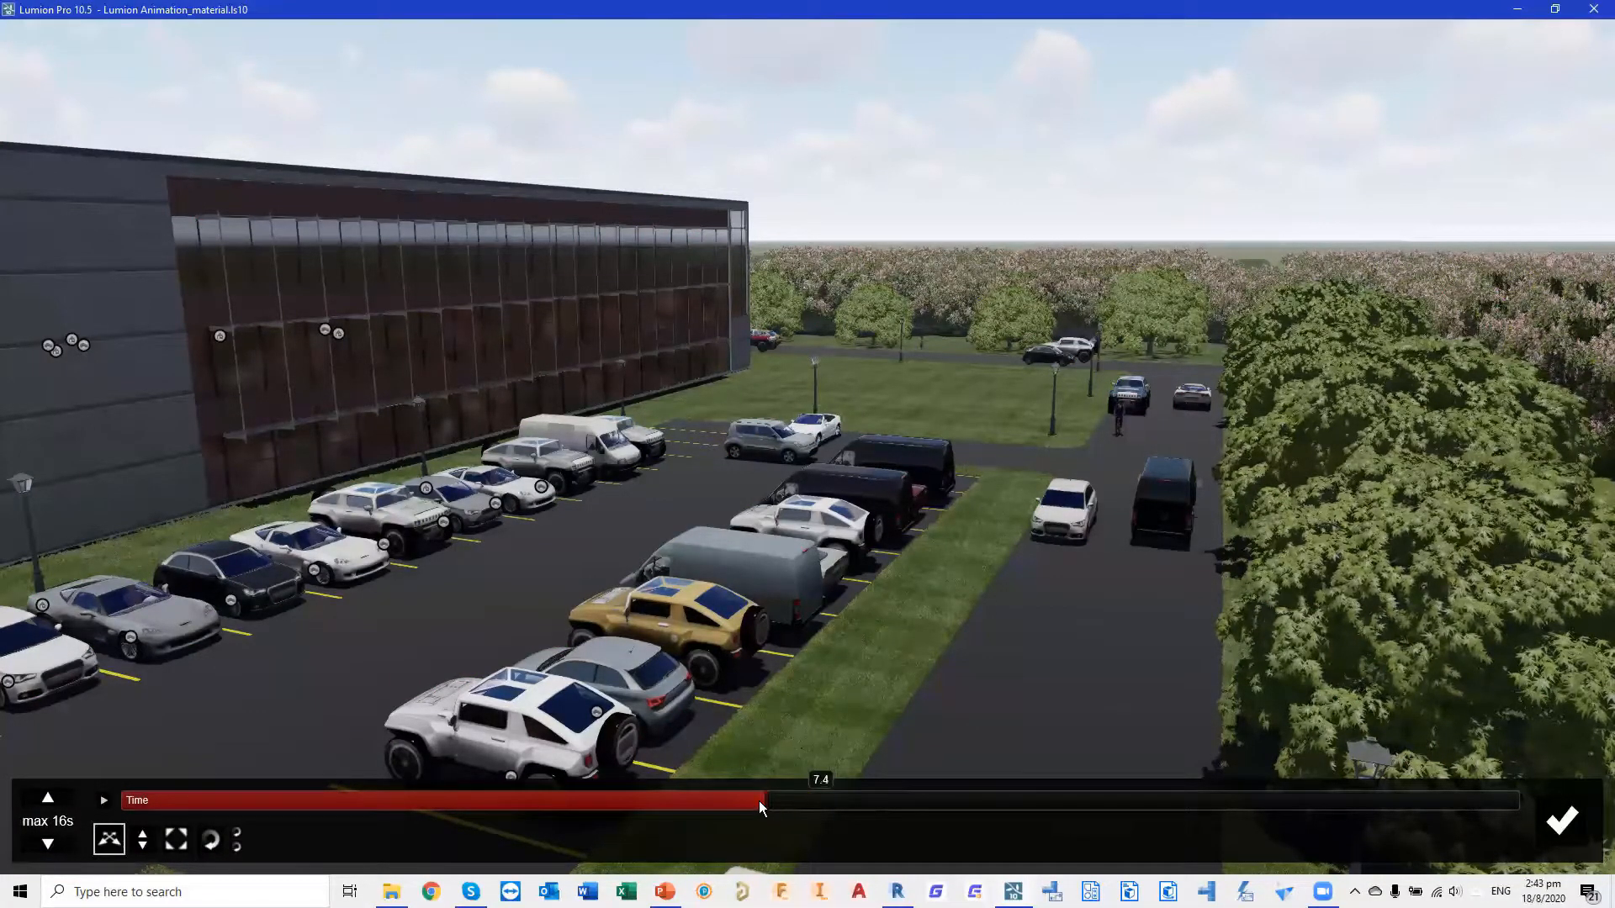
{"action": "left_click_drag", "start_coordinate": [737, 791], "coordinate": [731, 795]}
{"action": "right_click_drag", "start_coordinate": [875, 522], "coordinate": [250, 289]}
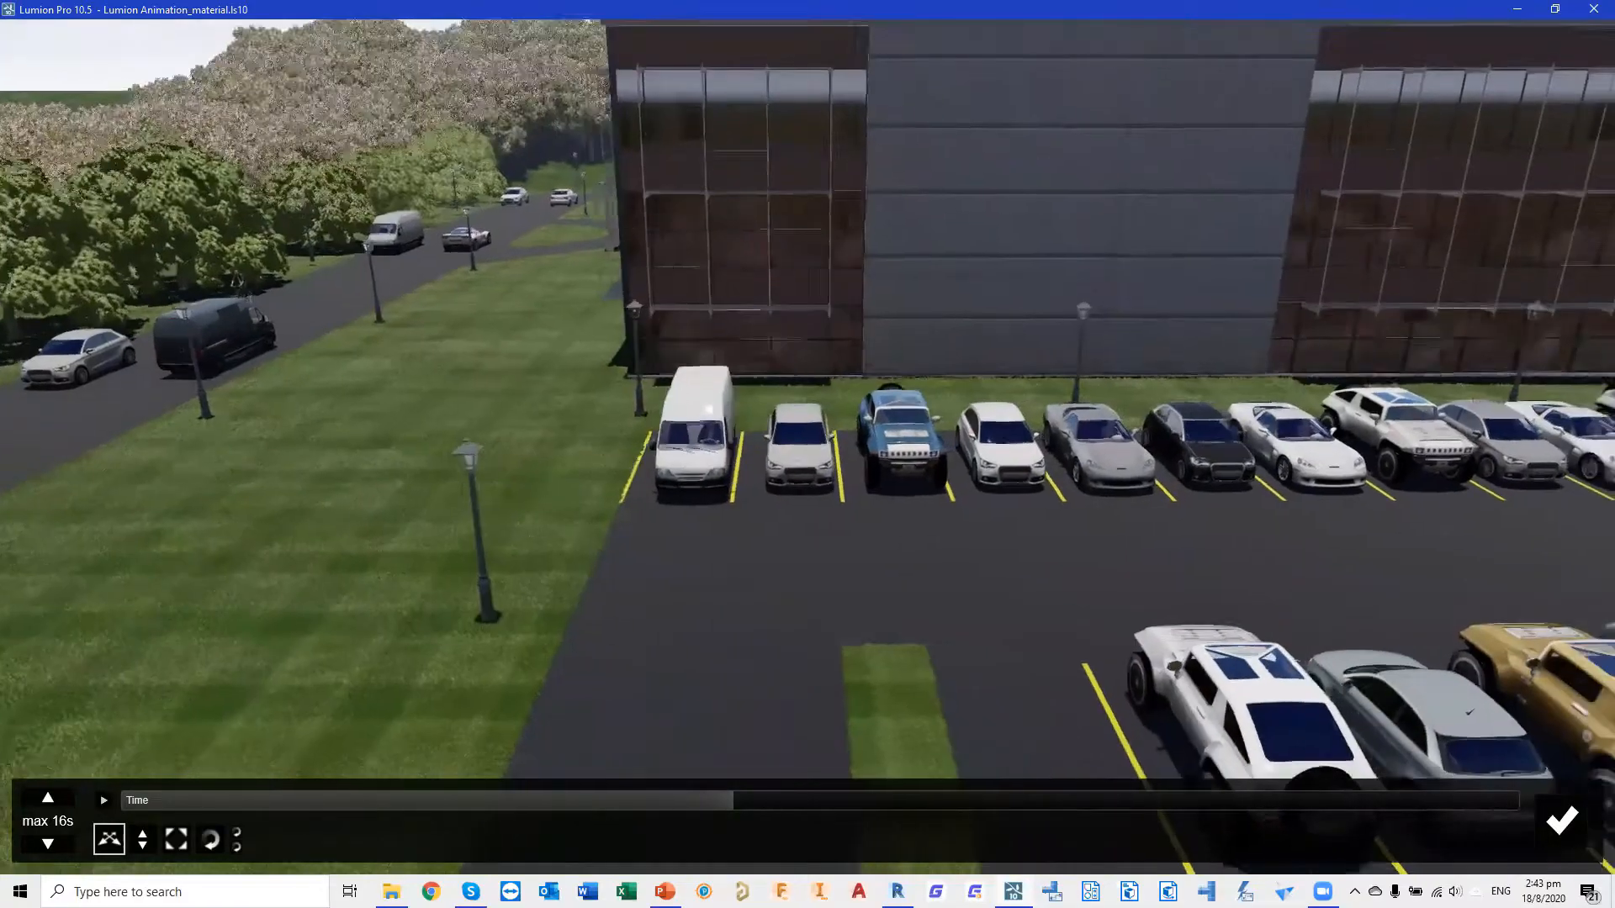
{"action": "key", "text": "d"}
{"action": "key", "text": "d"}
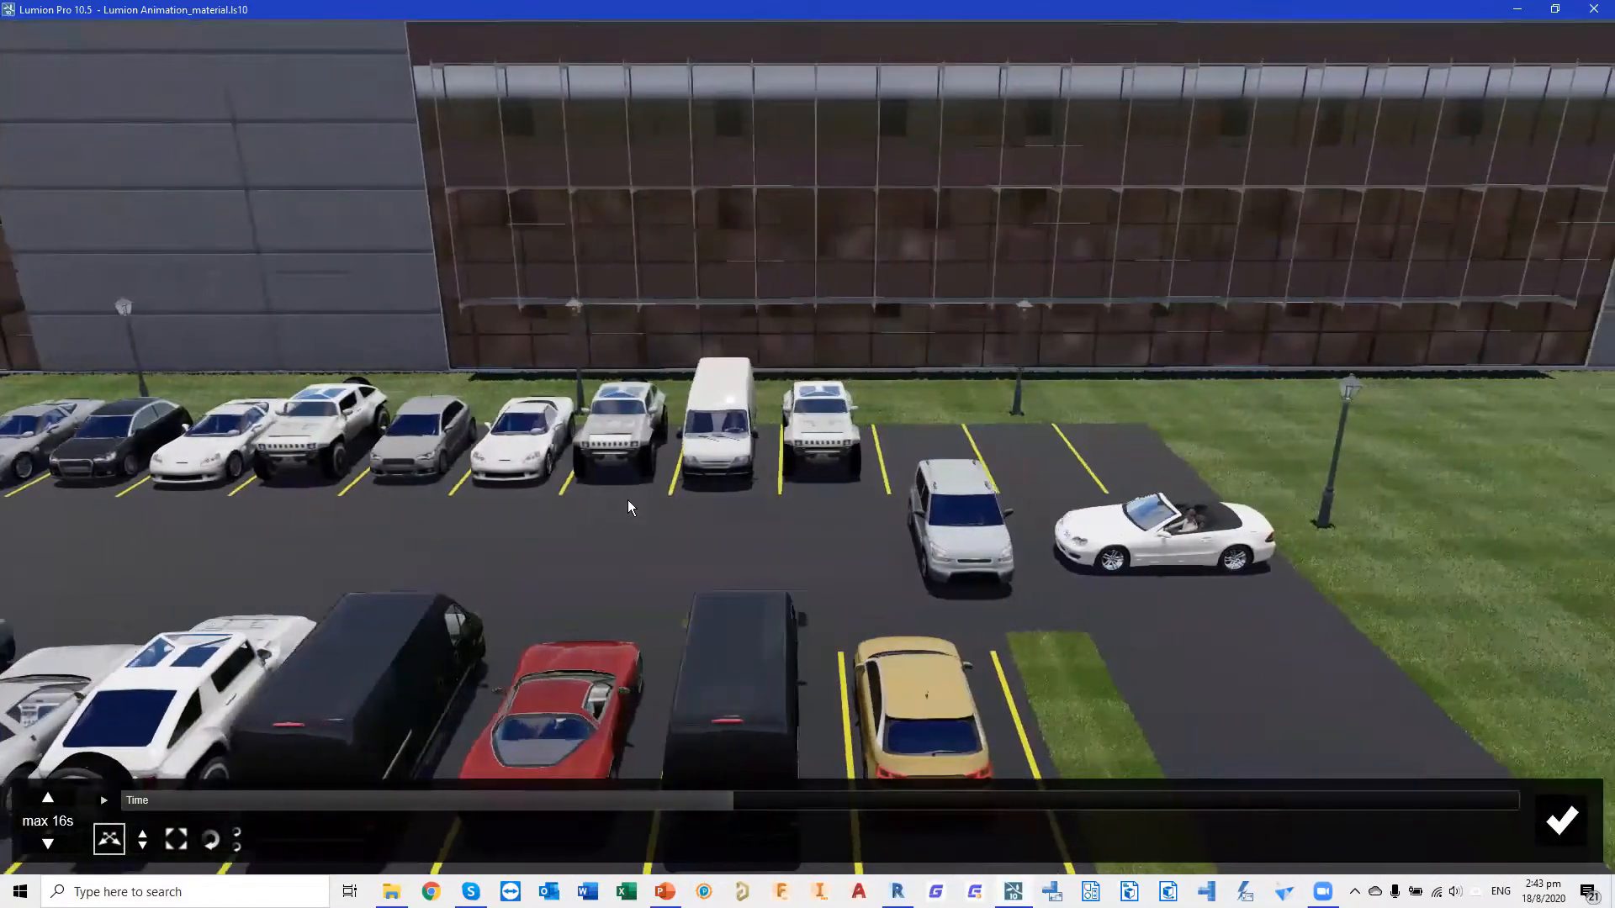
{"action": "key", "text": "d"}
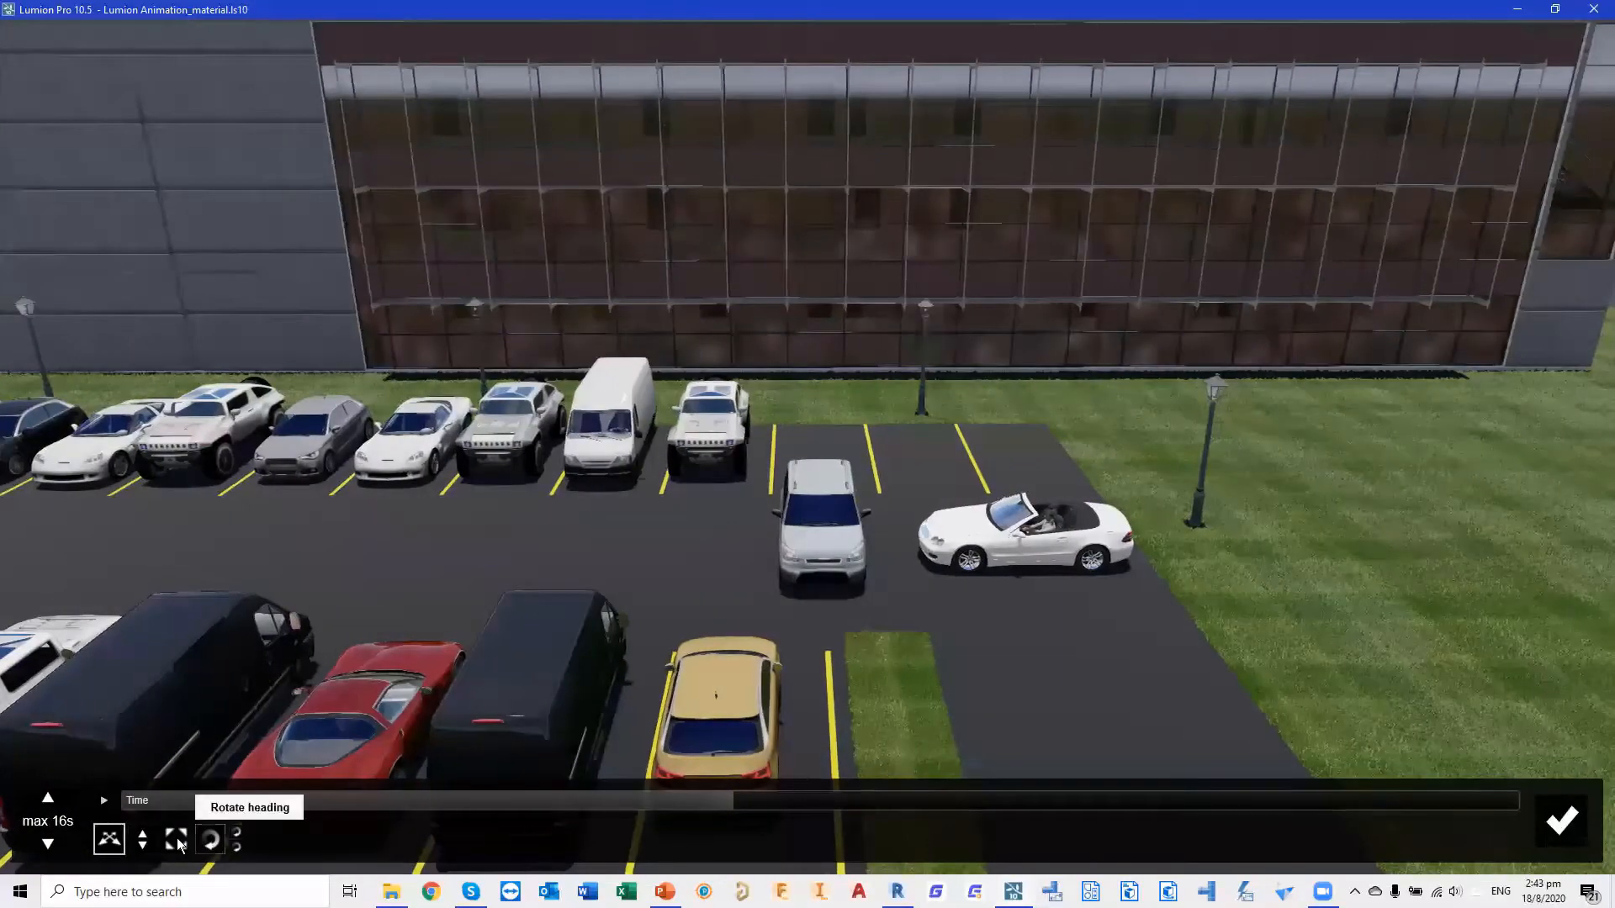
{"action": "left_click", "coordinate": [177, 840]}
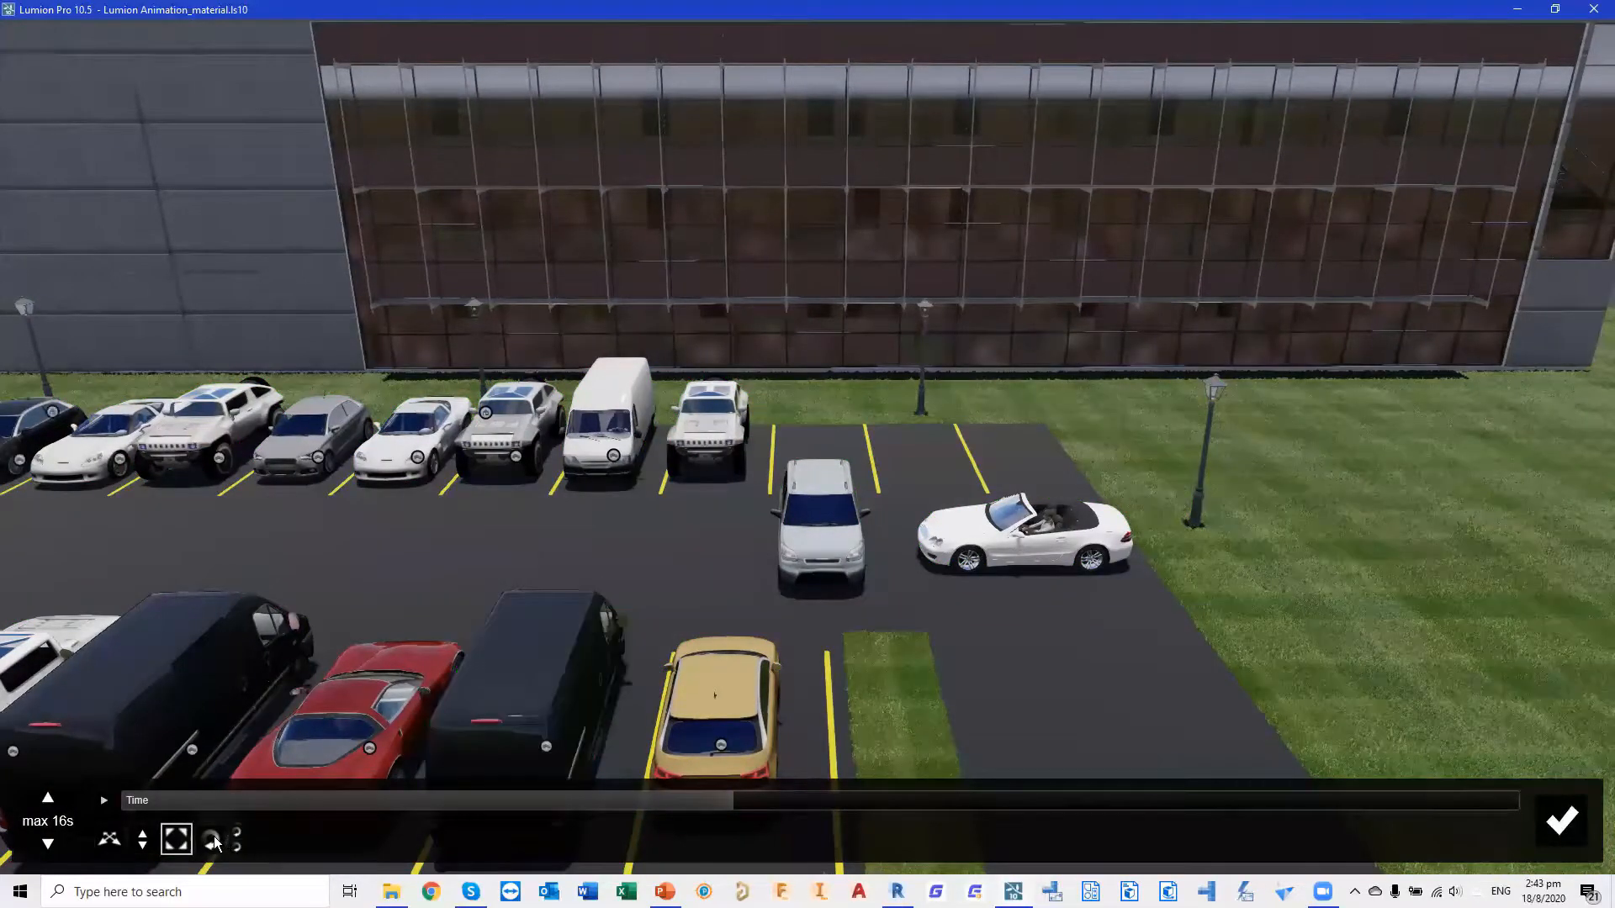
{"action": "left_click", "coordinate": [210, 840]}
{"action": "left_click_drag", "start_coordinate": [820, 555], "coordinate": [821, 596]}
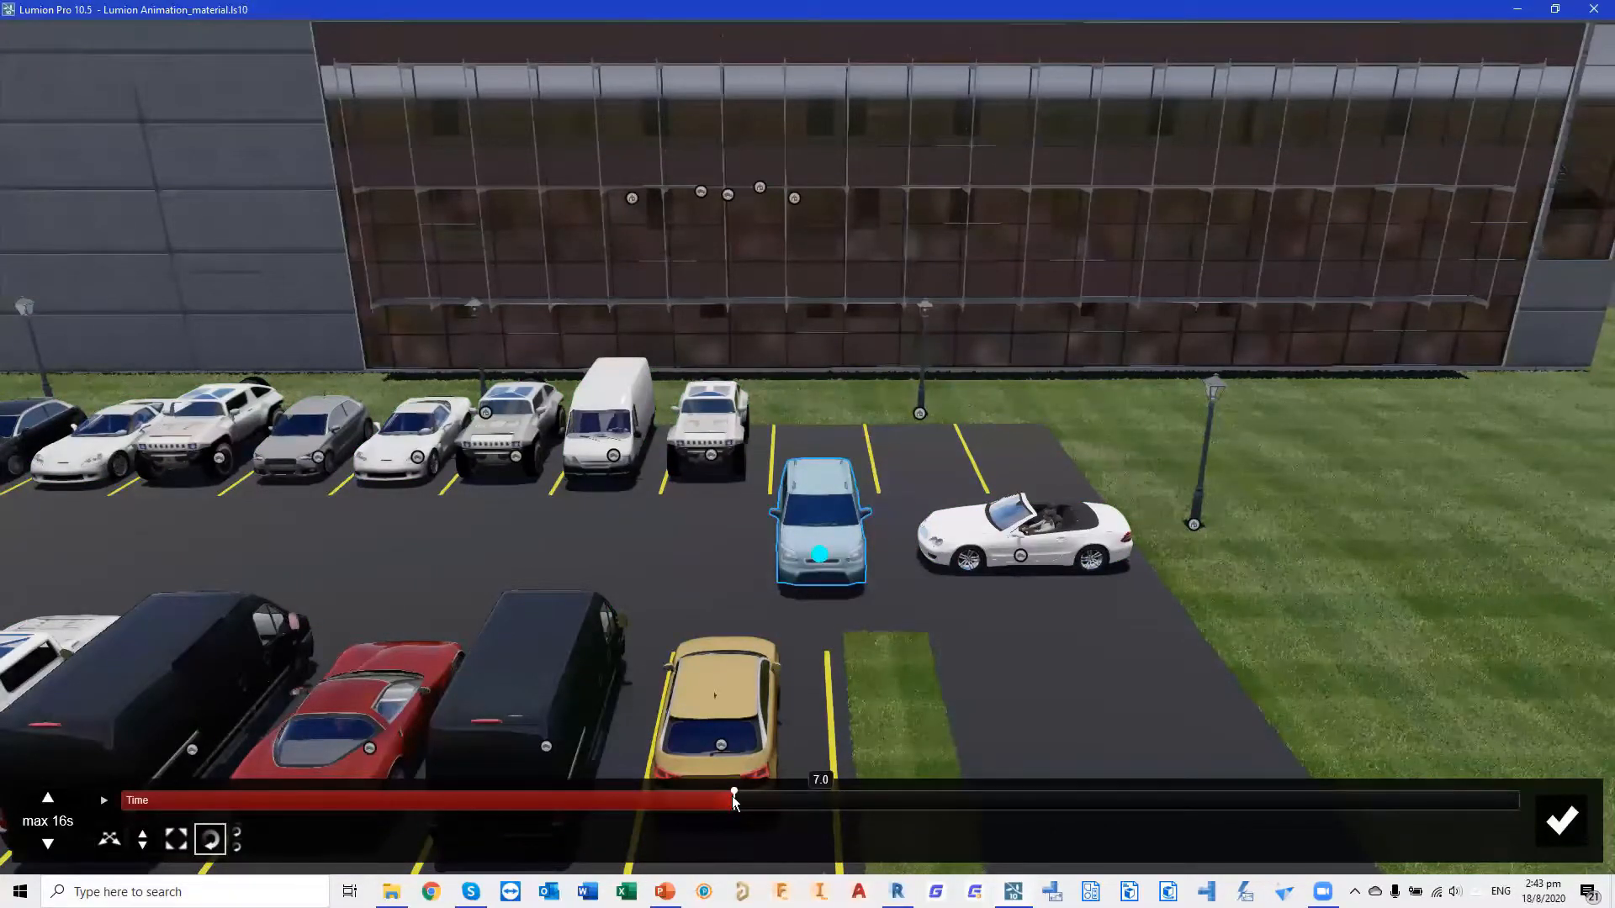
Move the silver SUV straight back into the empty parking bay behind it at 8.5 seconds
{"action": "left_click", "coordinate": [755, 798]}
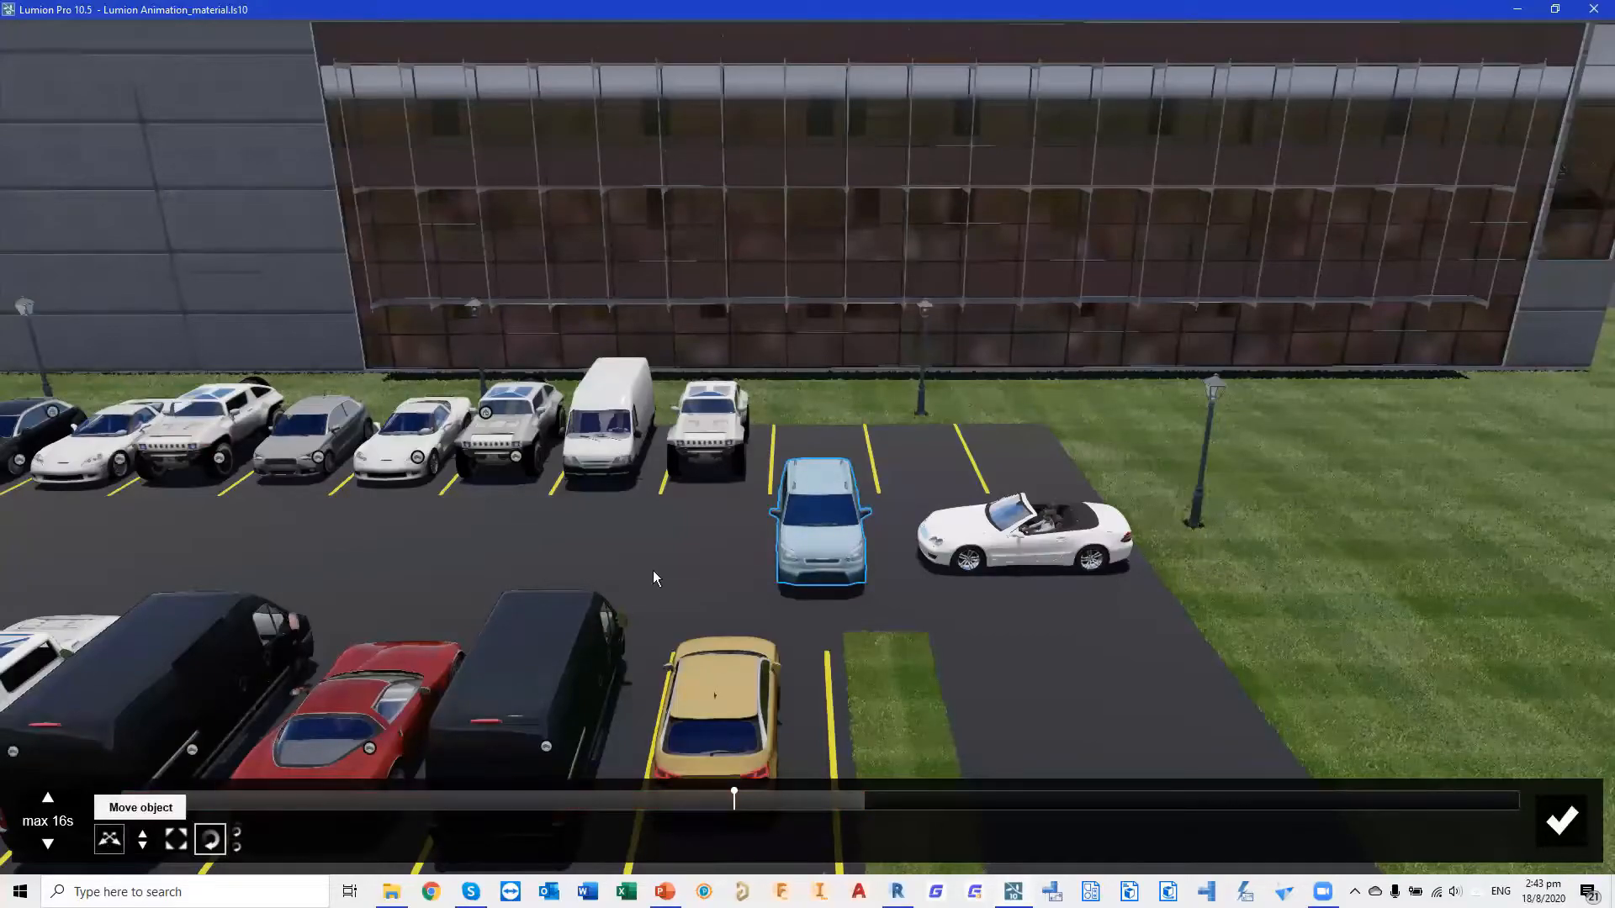
{"action": "left_click", "coordinate": [818, 556]}
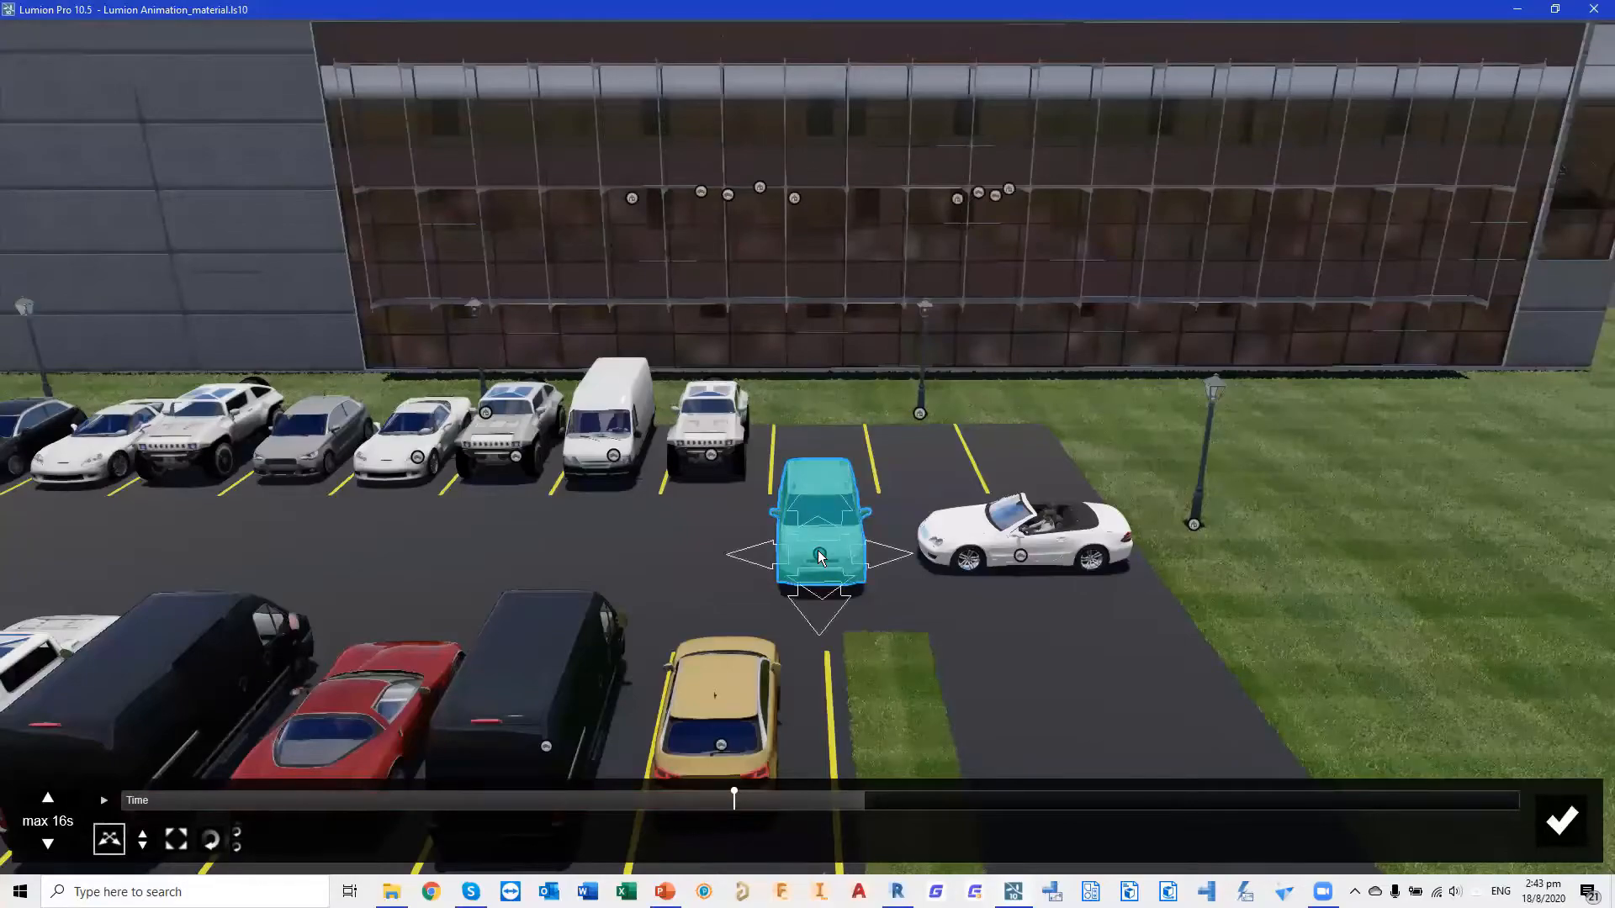
{"action": "left_click_drag", "start_coordinate": [821, 556], "coordinate": [821, 462]}
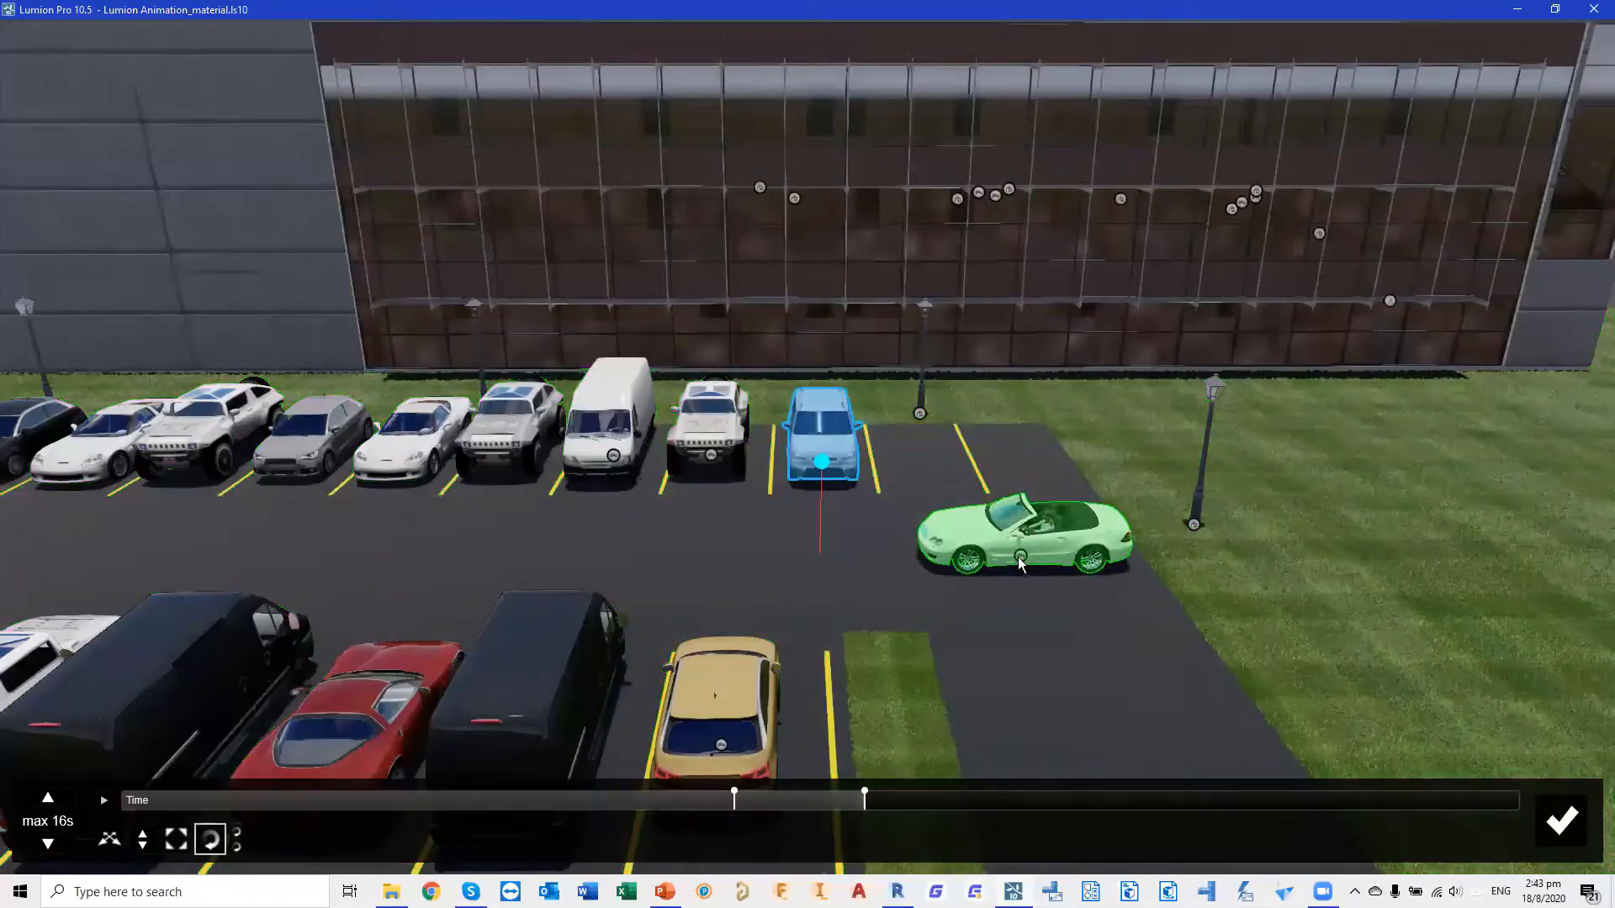
Add a heading keyframe at 8.5 seconds for the white convertible at the end of the car-park aisle
{"action": "left_click_drag", "start_coordinate": [1020, 559], "coordinate": [910, 562]}
{"action": "left_click_drag", "start_coordinate": [1131, 634], "coordinate": [1596, 735]}
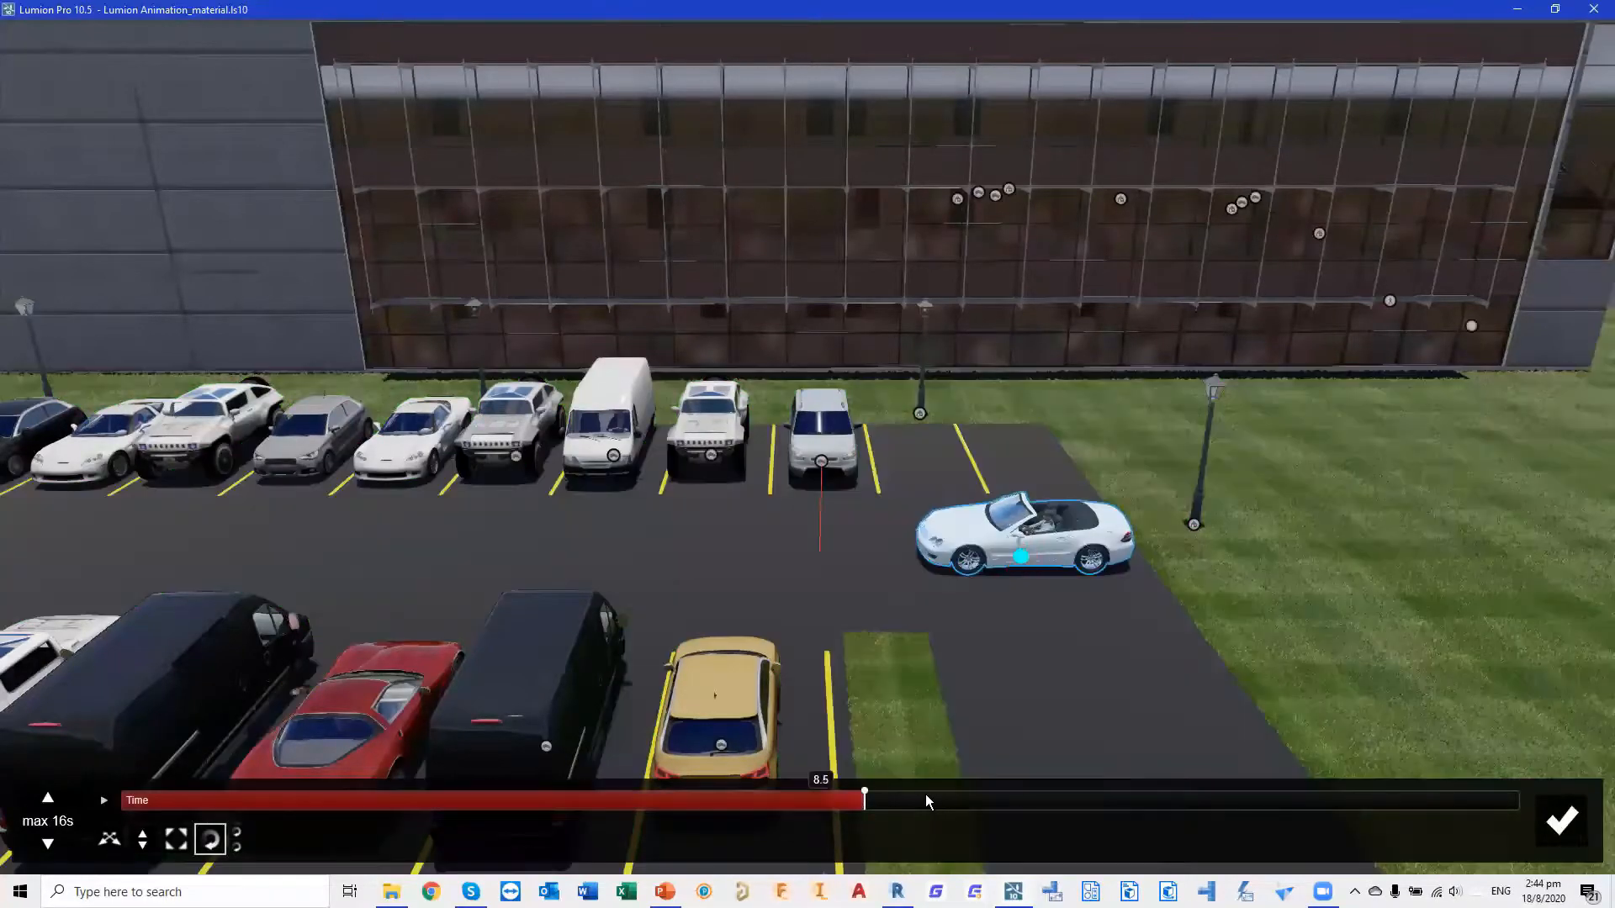
Move the white convertible along the car-park aisle to beside the empty bay at its far end, at about 13 seconds
{"action": "left_click", "coordinate": [907, 801]}
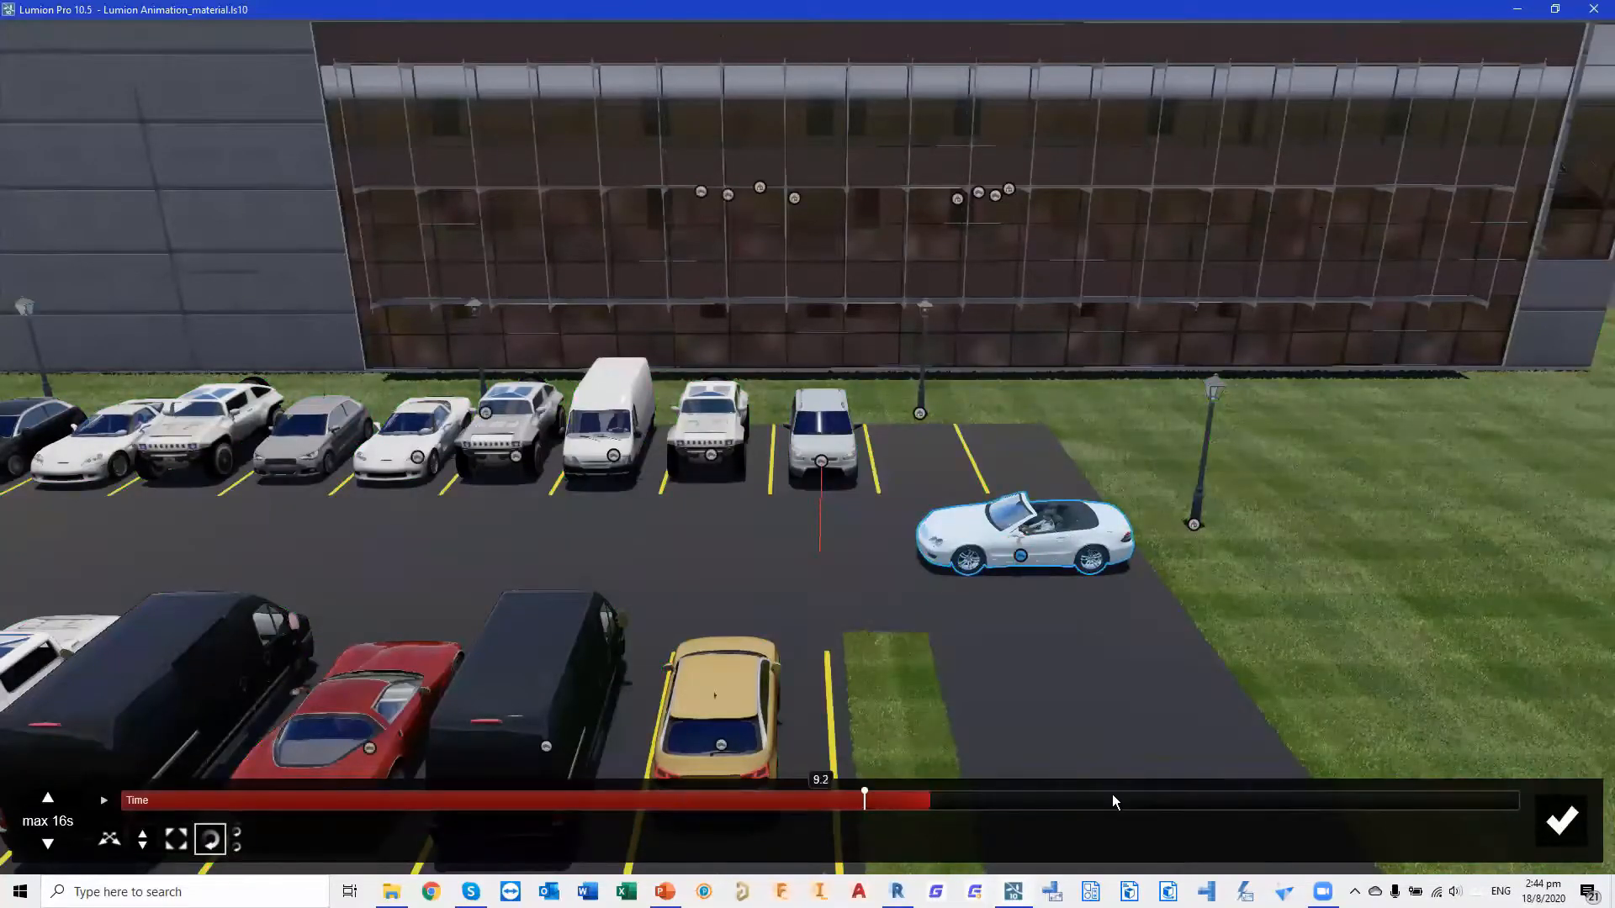
{"action": "left_click_drag", "start_coordinate": [1112, 795], "coordinate": [1210, 800]}
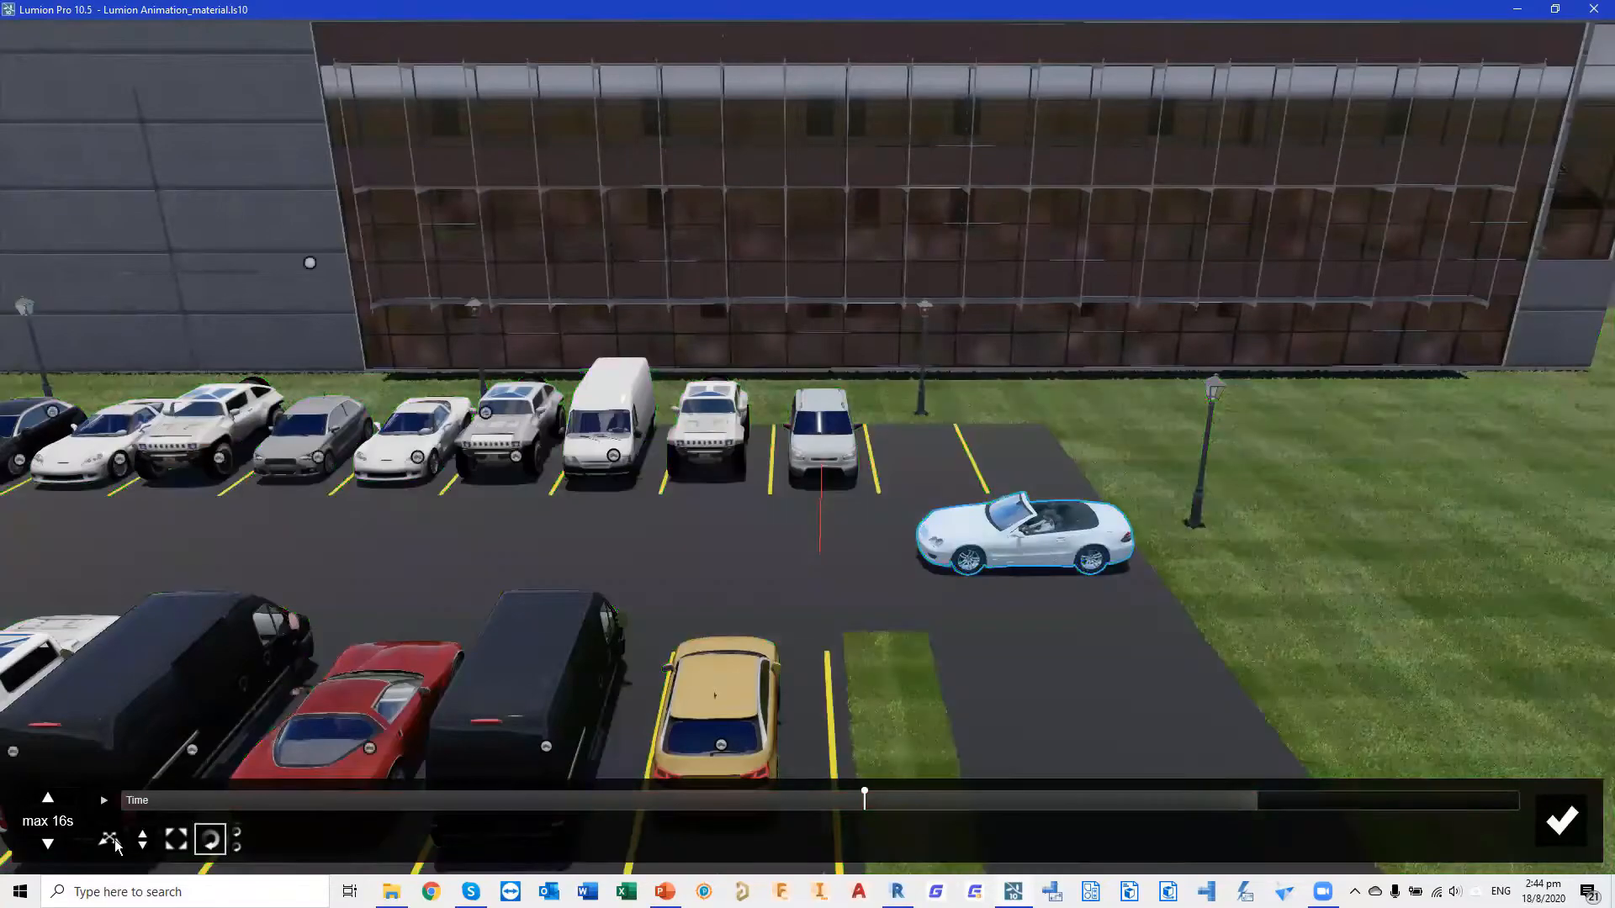
{"action": "left_click", "coordinate": [109, 838]}
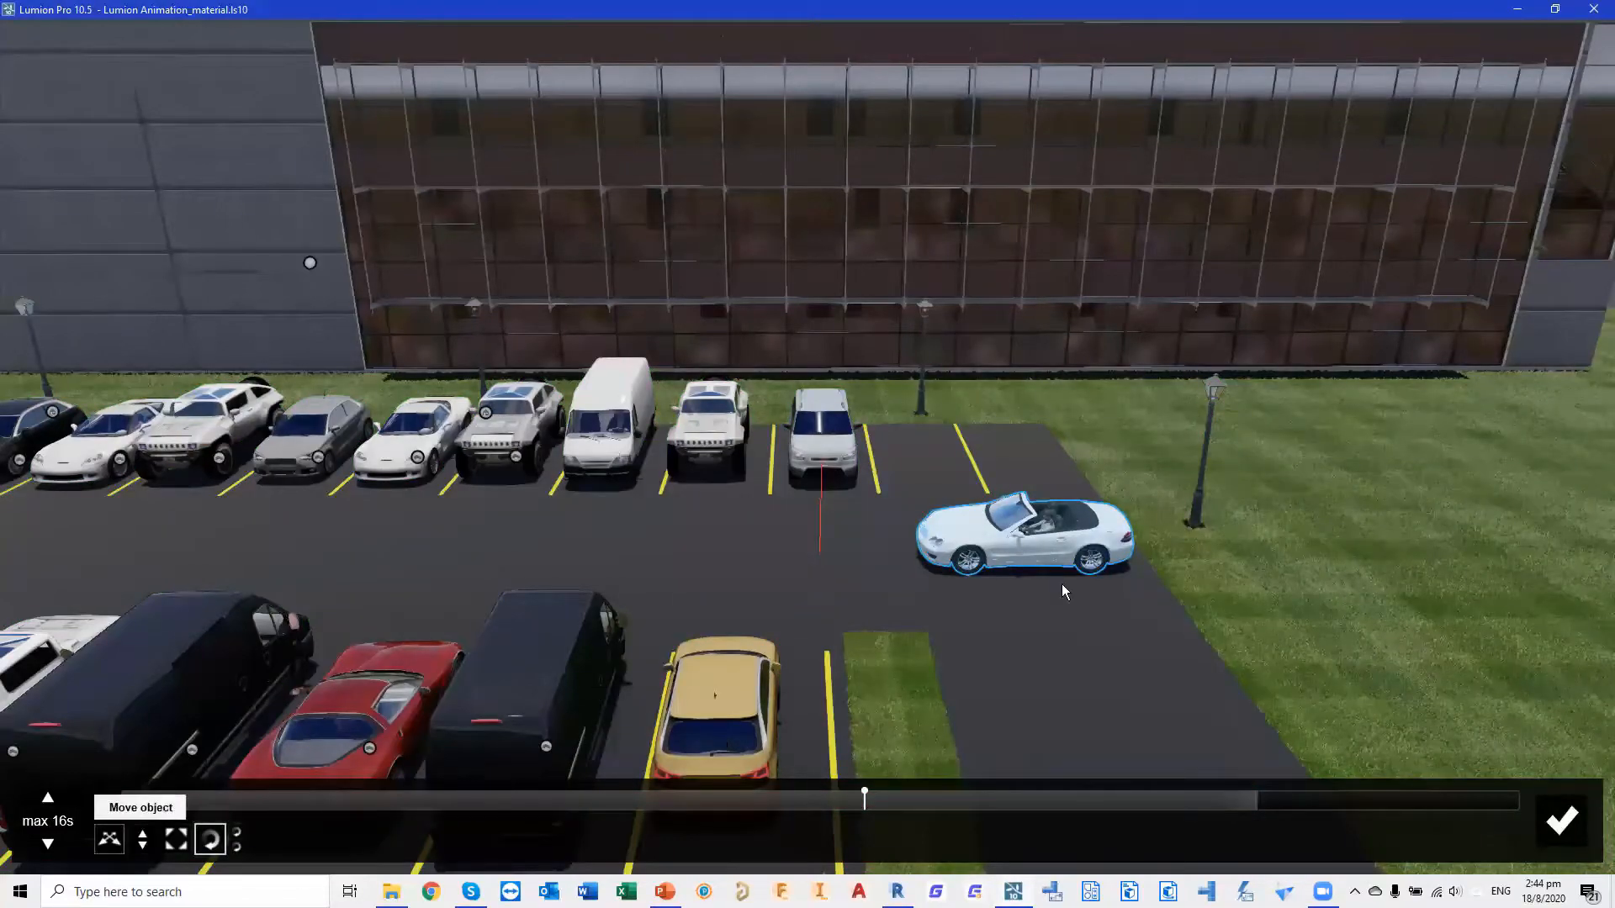
{"action": "left_click_drag", "start_coordinate": [1019, 561], "coordinate": [84, 549]}
{"action": "key", "text": "a"}
{"action": "key", "text": "a"}
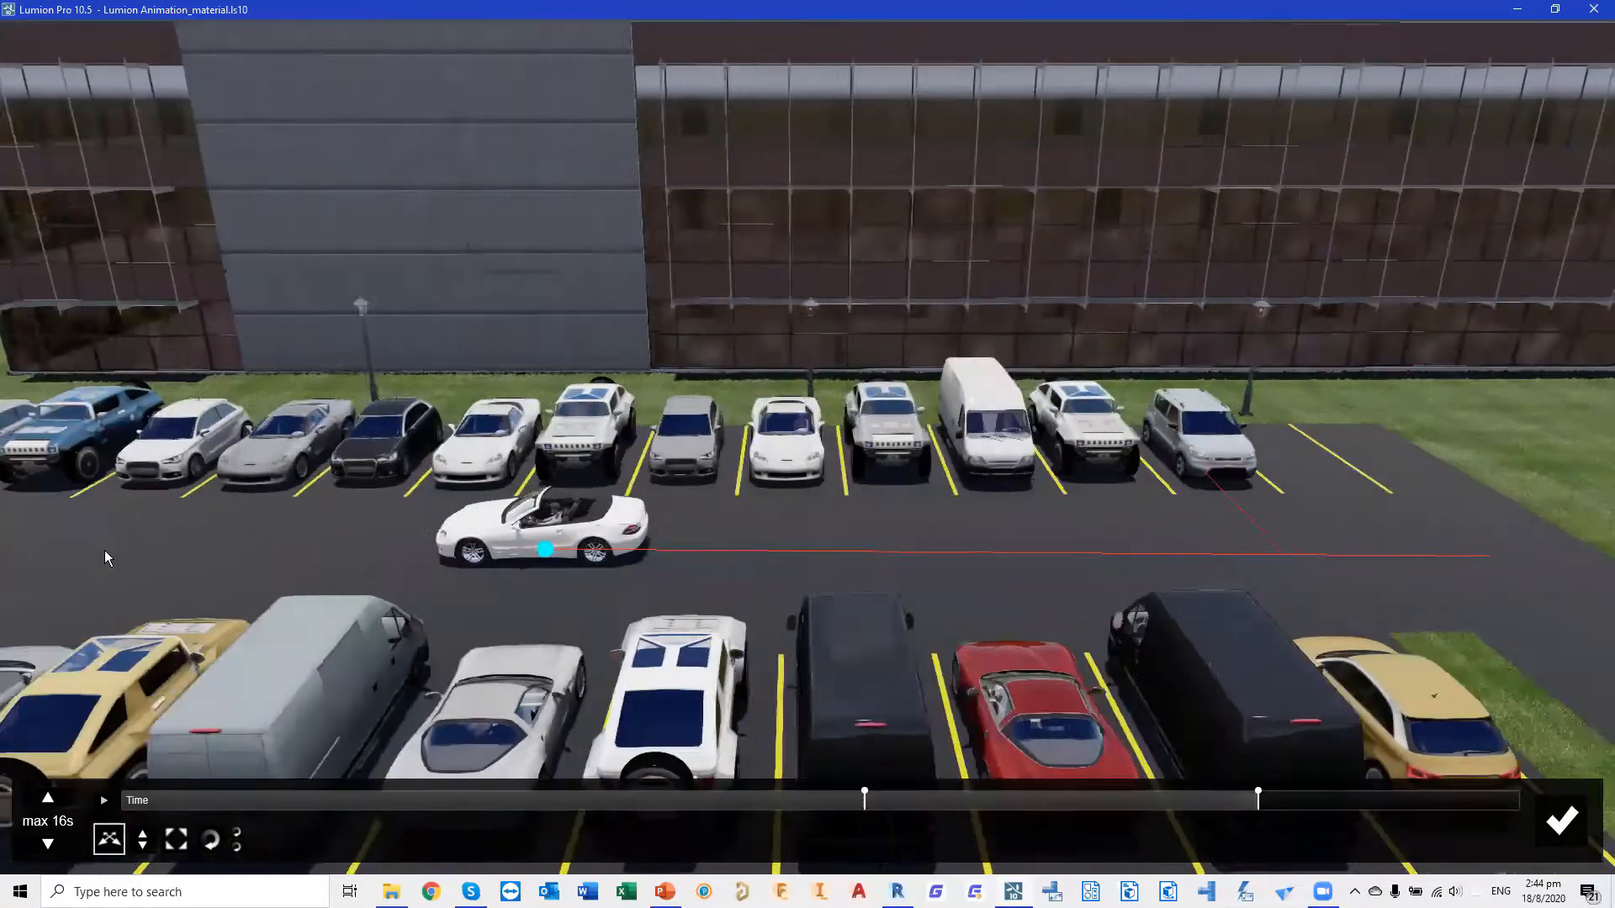
{"action": "key", "text": "a"}
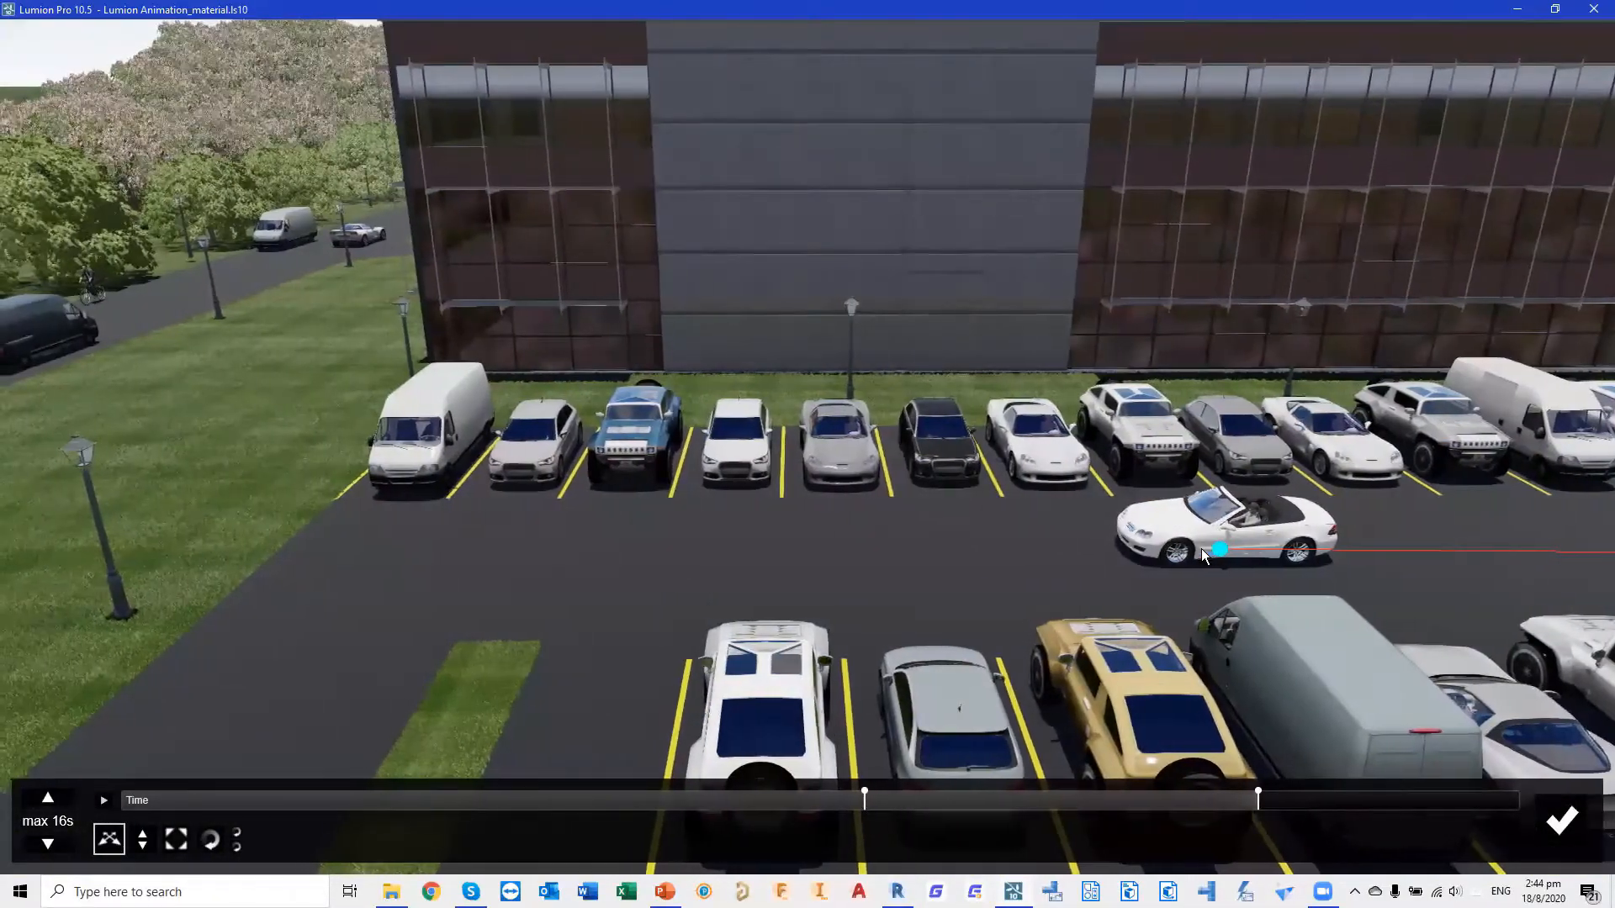
{"action": "left_click_drag", "start_coordinate": [1222, 550], "coordinate": [633, 580]}
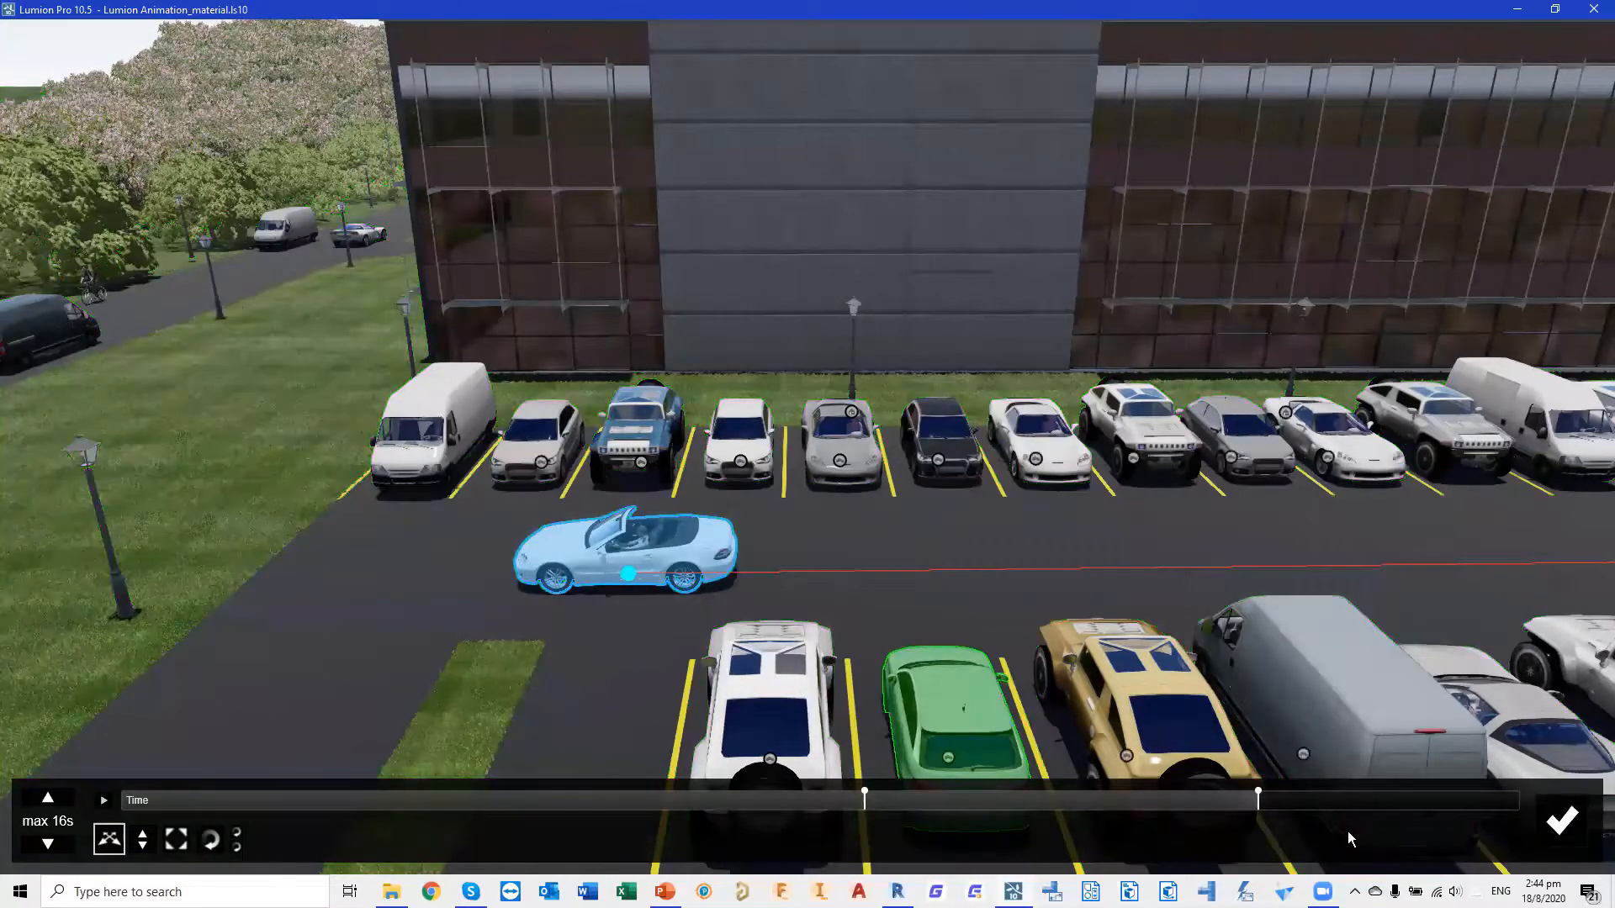
Turn the white convertible to face the building at about 14 seconds and reverse it into the empty bay beside the grass at 16 seconds
{"action": "left_click_drag", "start_coordinate": [1305, 799], "coordinate": [1336, 803]}
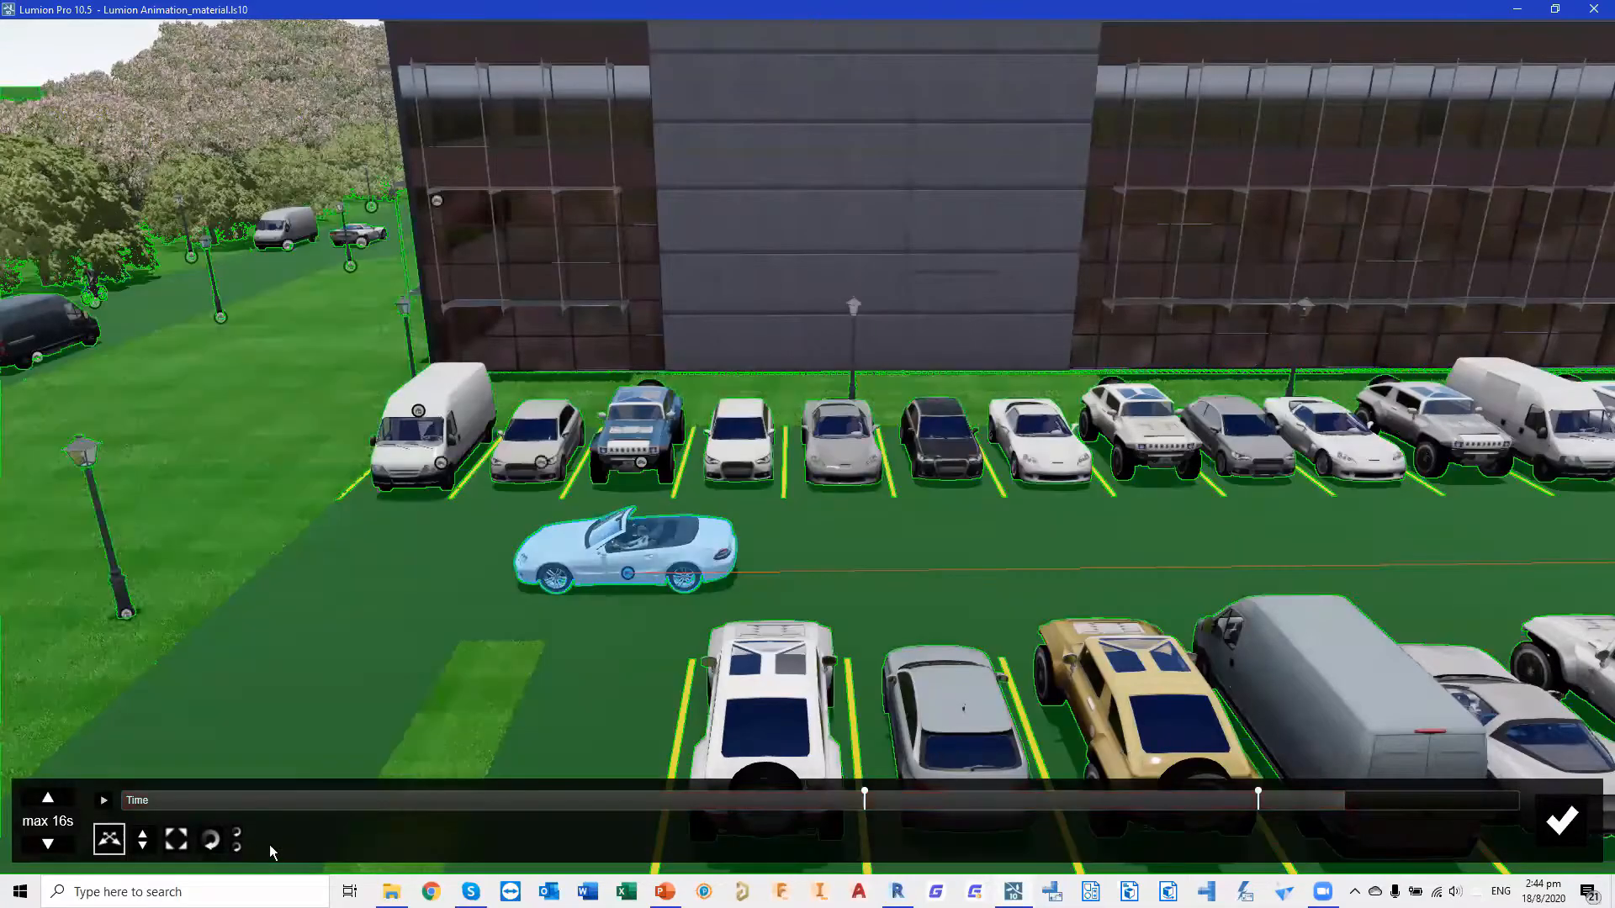
{"action": "left_click", "coordinate": [211, 839]}
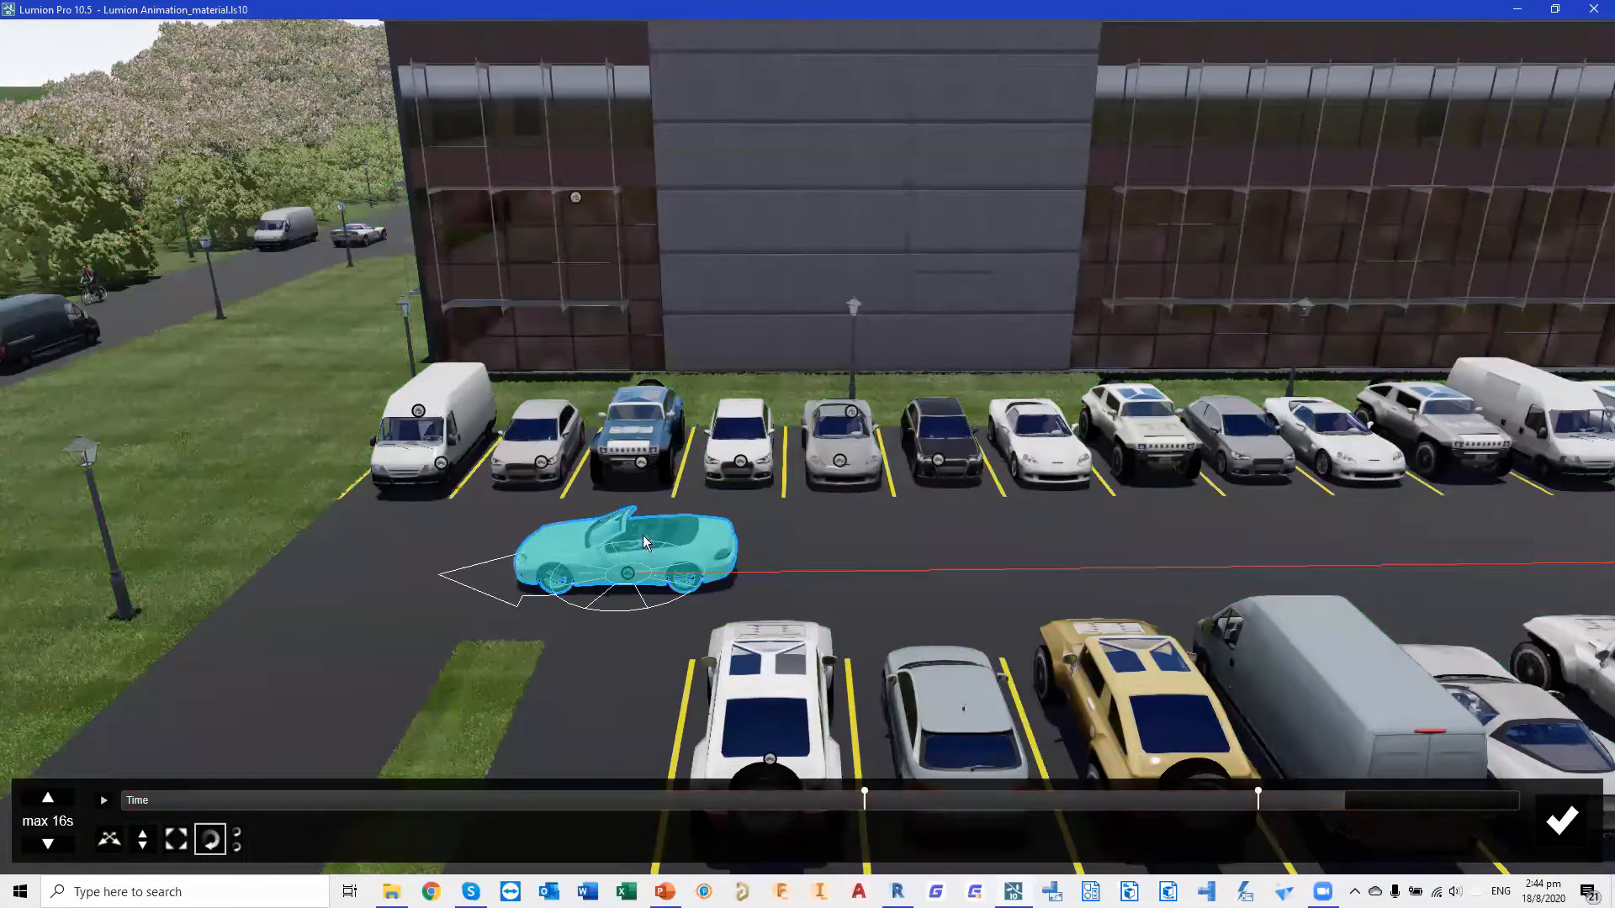
{"action": "left_click_drag", "start_coordinate": [639, 540], "coordinate": [663, 518]}
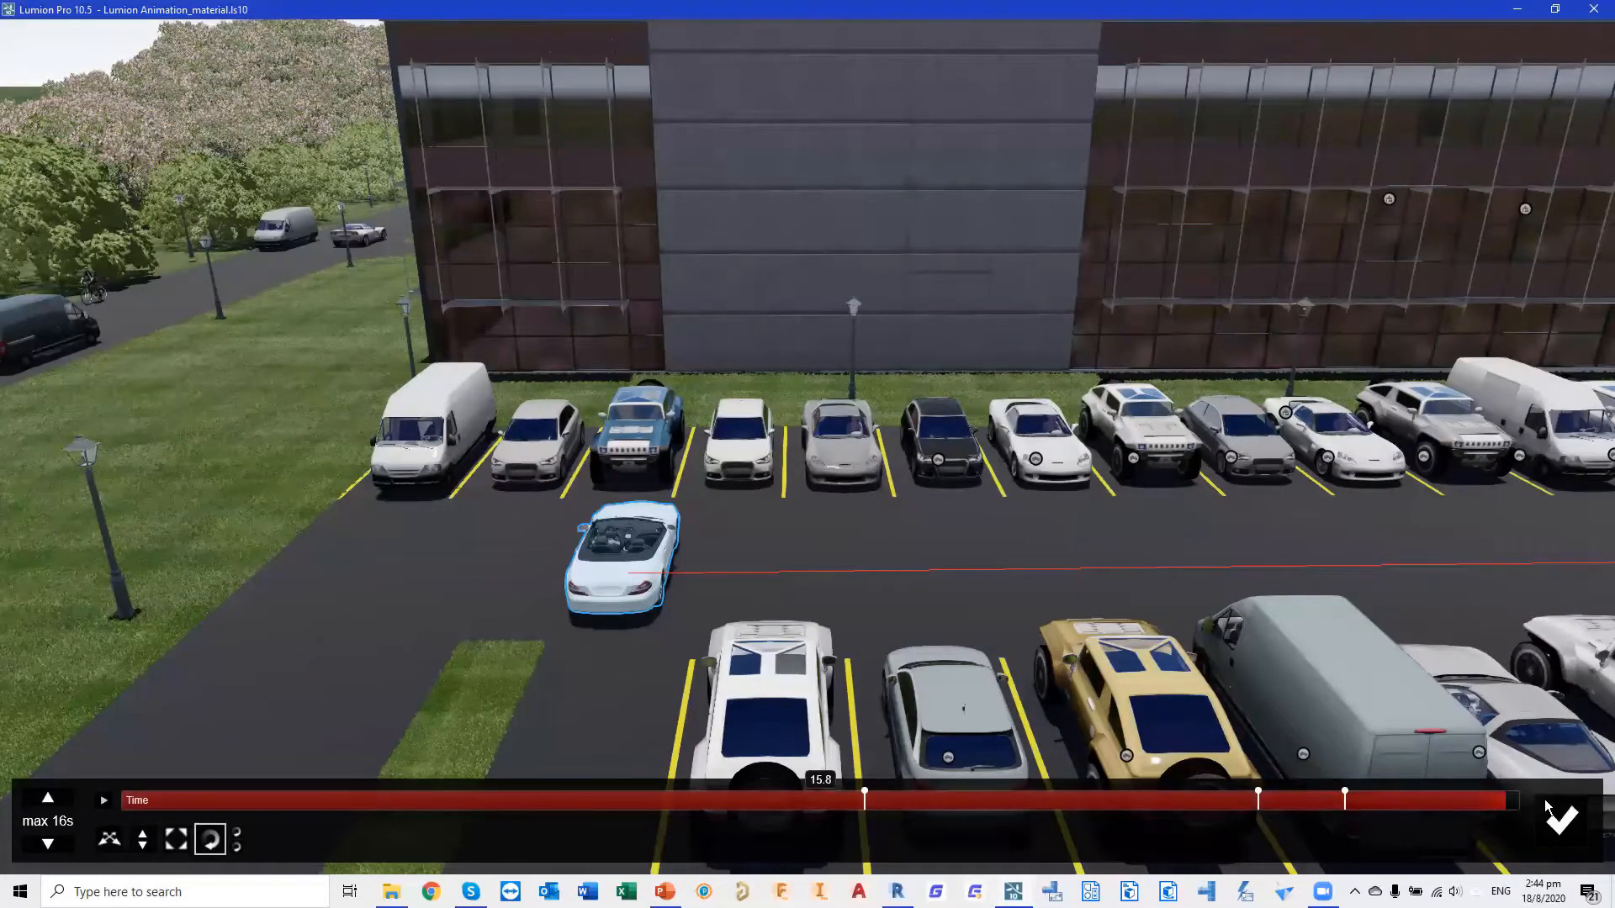
{"action": "left_click", "coordinate": [103, 841]}
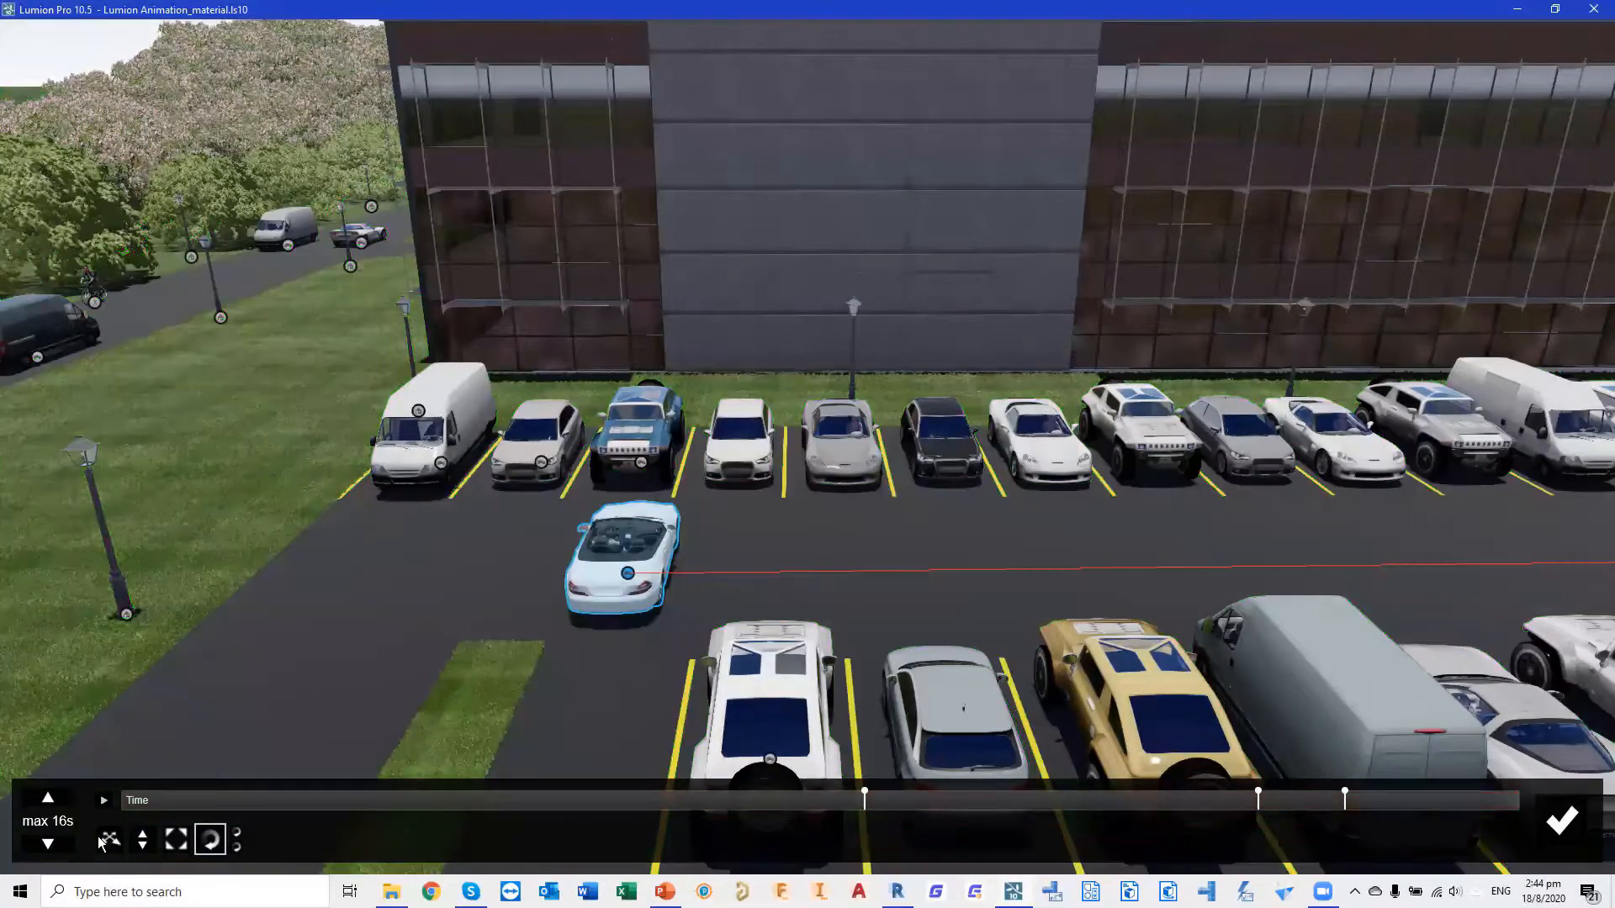
{"action": "left_click_drag", "start_coordinate": [628, 573], "coordinate": [580, 786]}
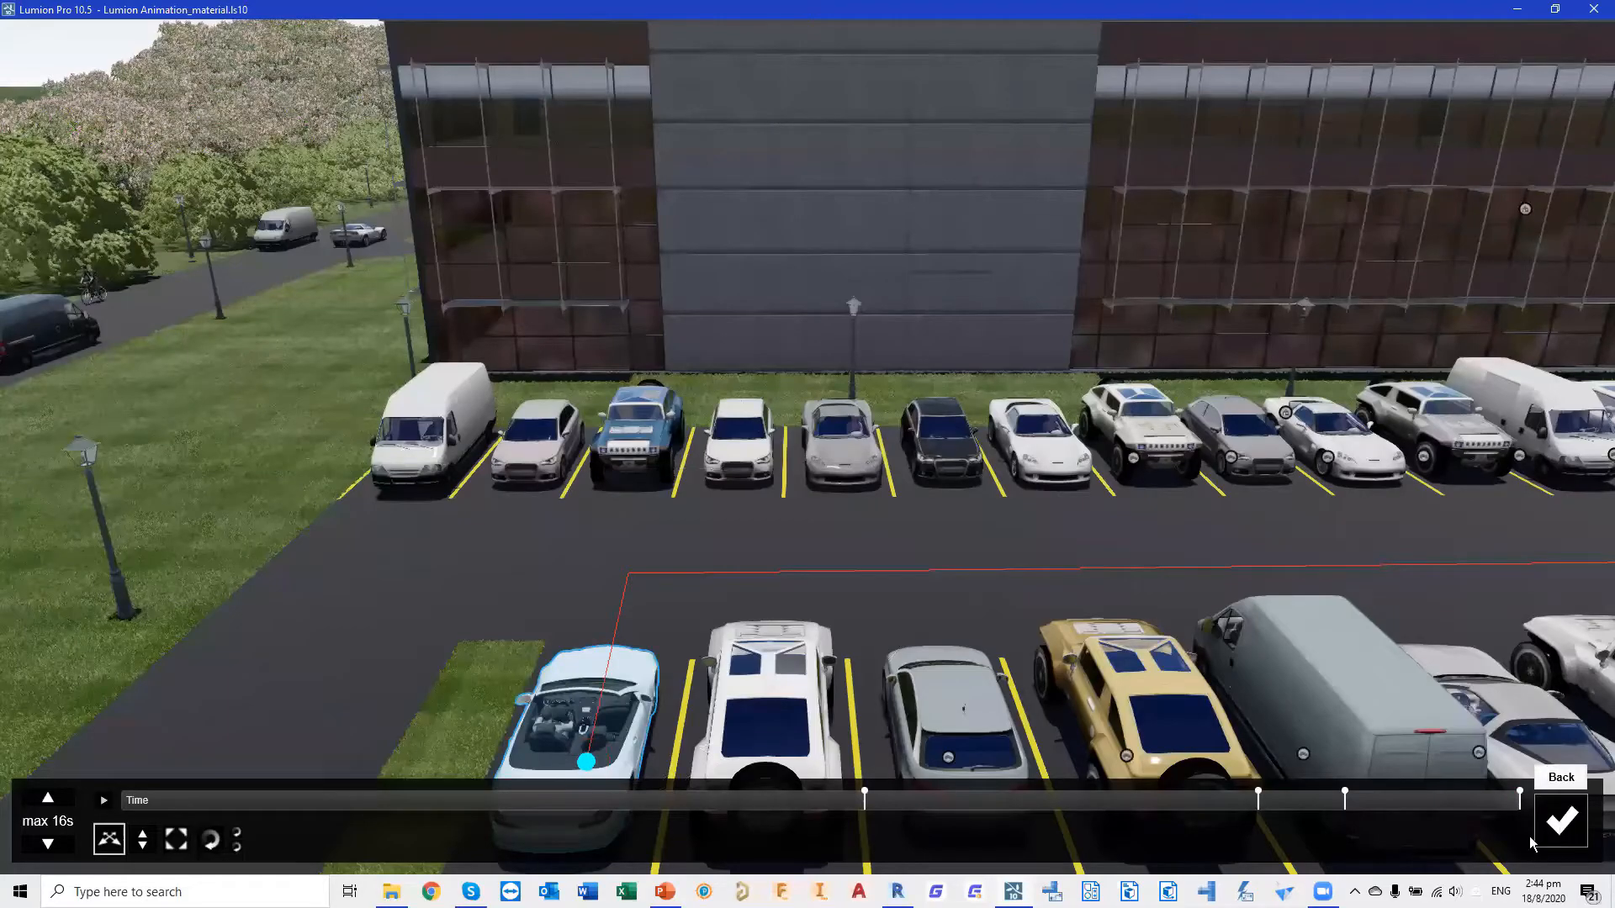
{"action": "left_click", "coordinate": [1536, 839]}
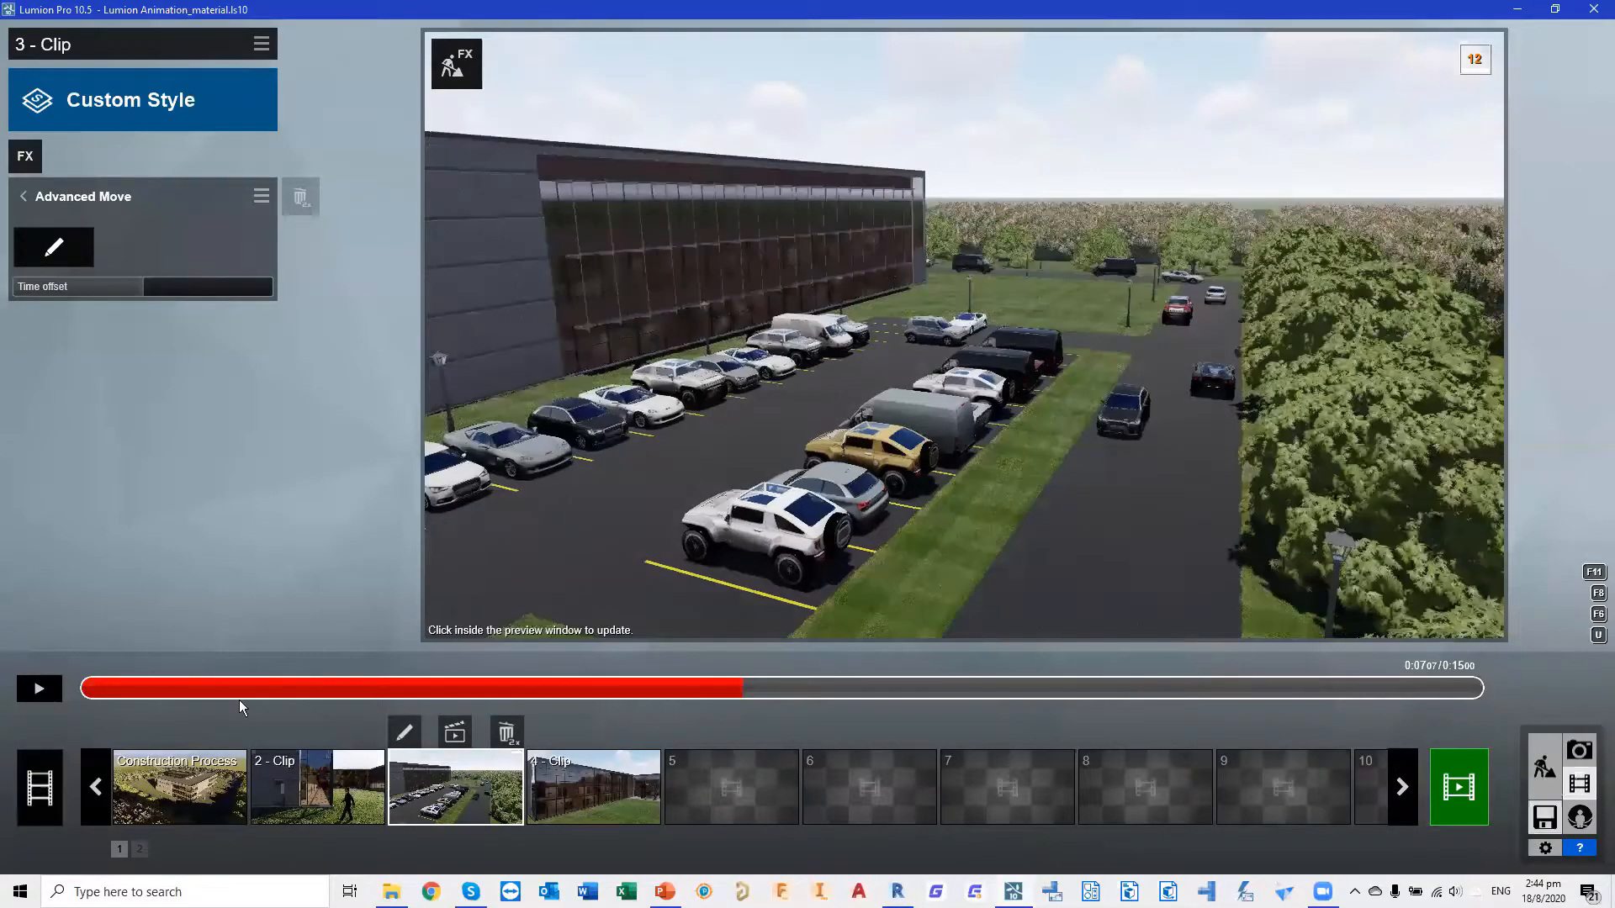
Play clip 3 from its start to check the traffic and car-park animation
{"action": "left_click_drag", "start_coordinate": [140, 692], "coordinate": [37, 686]}
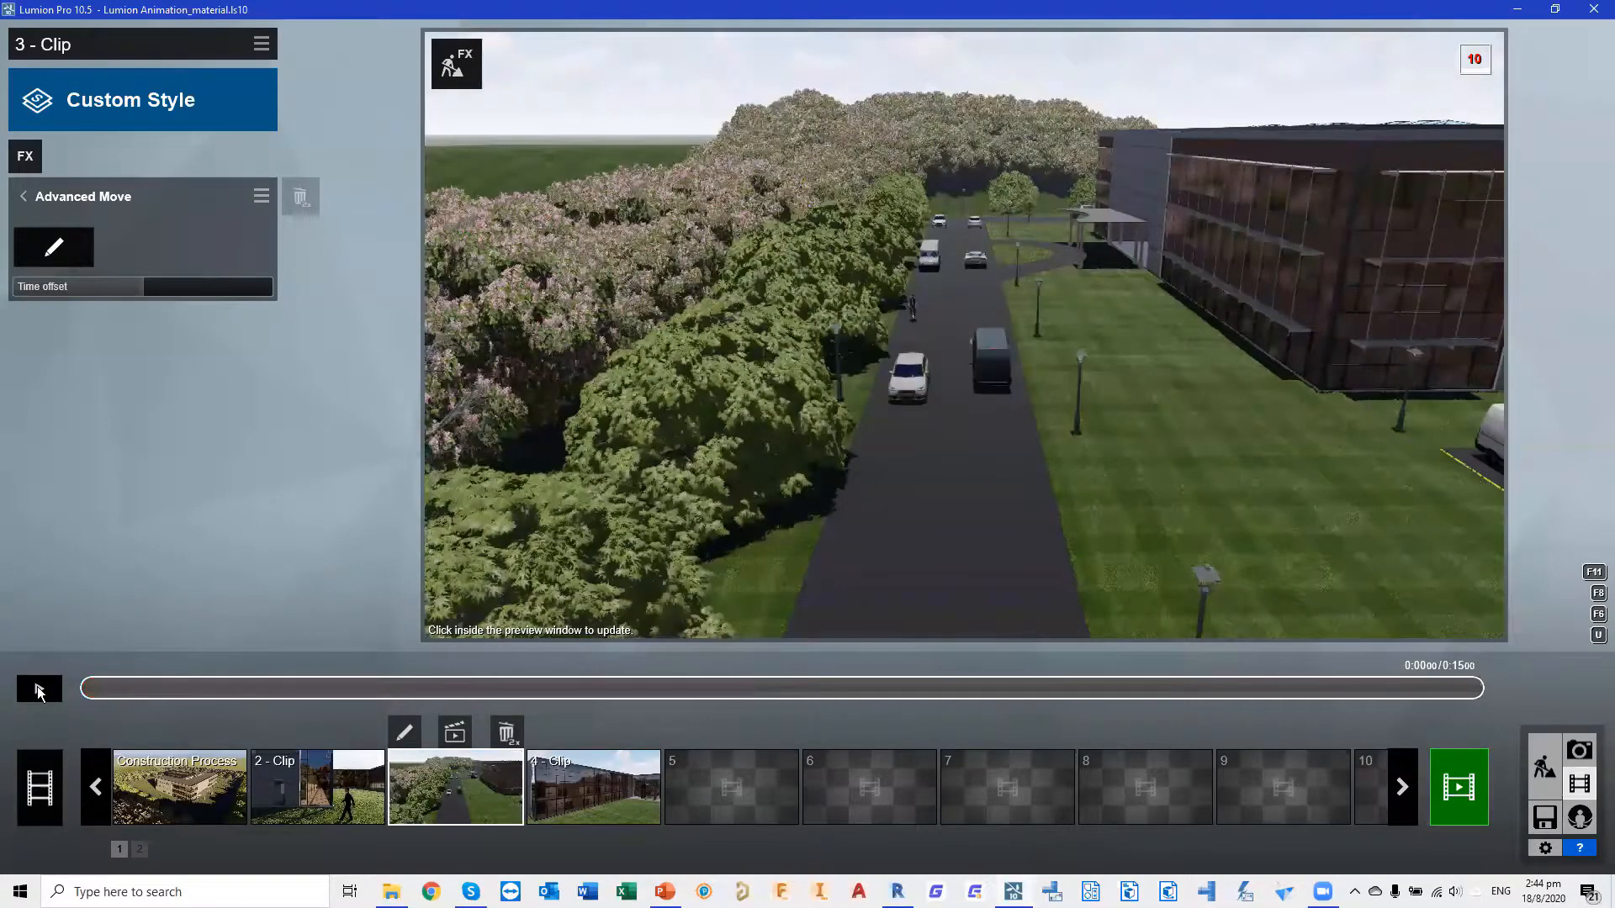
{"action": "left_click", "coordinate": [39, 688]}
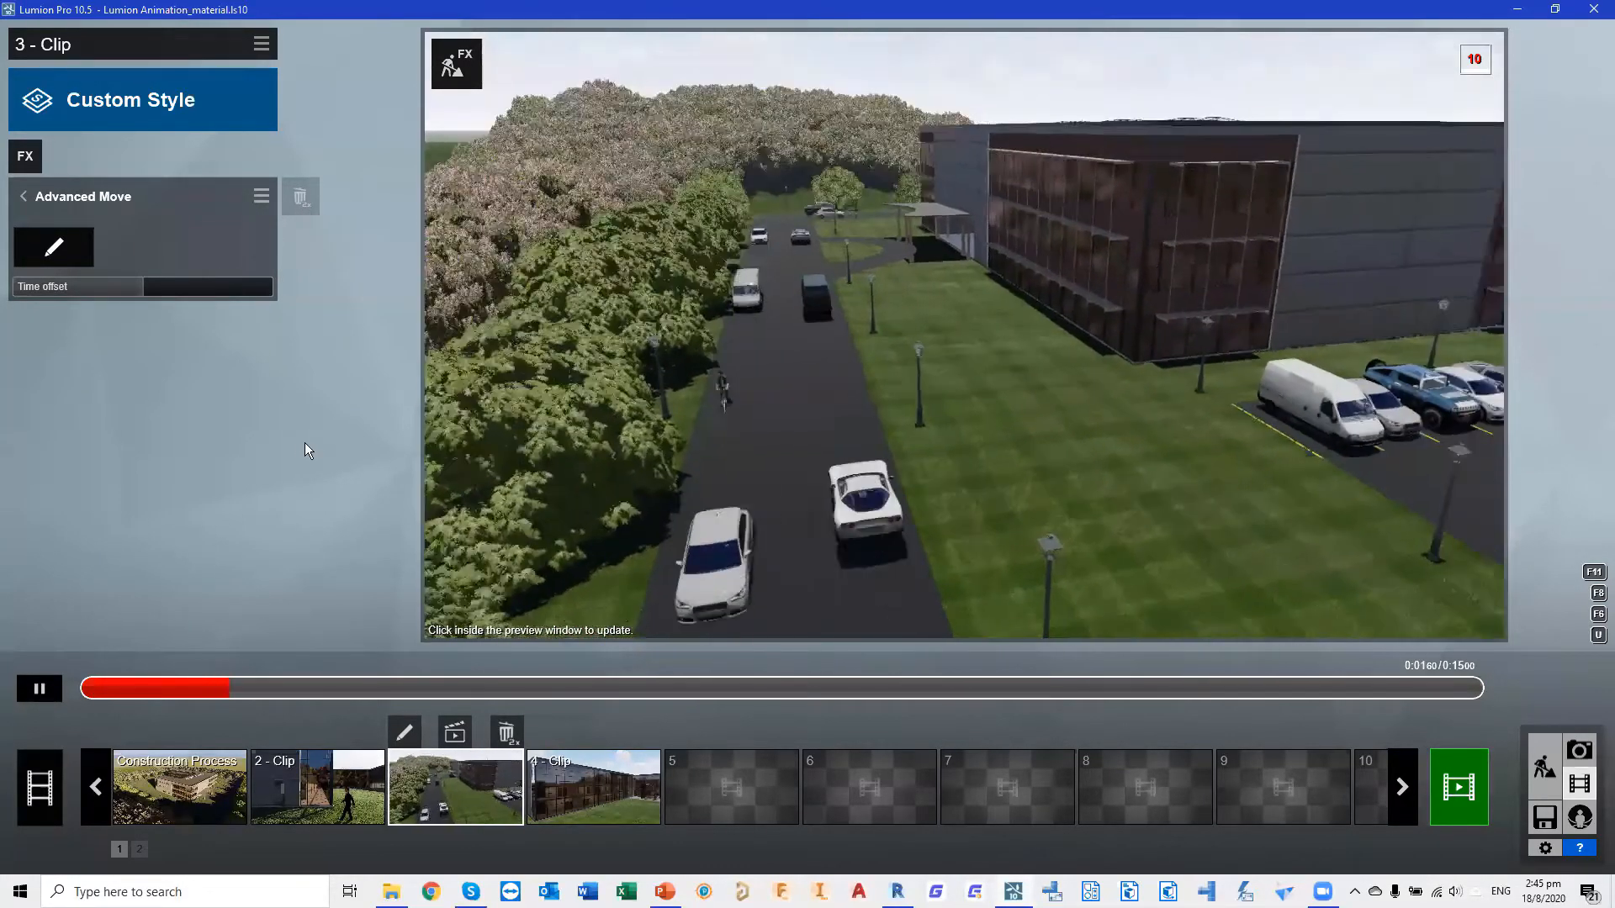
{"action": "left_click", "coordinate": [62, 698]}
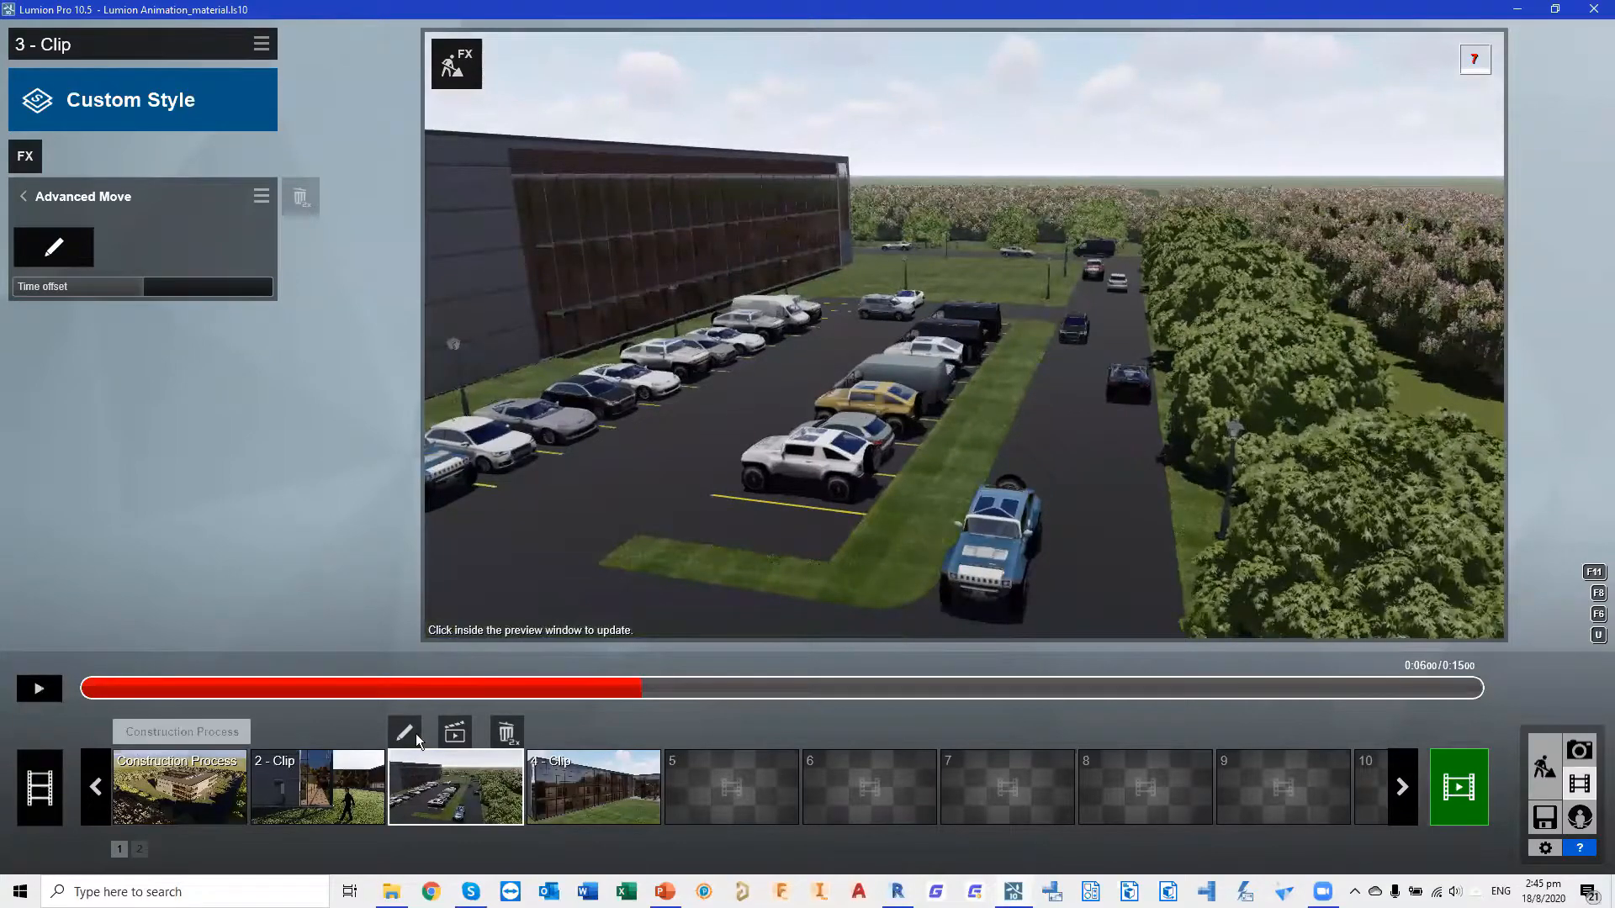
Set the length of clip 3 to 16 seconds and save the recording
{"action": "left_click", "coordinate": [404, 733]}
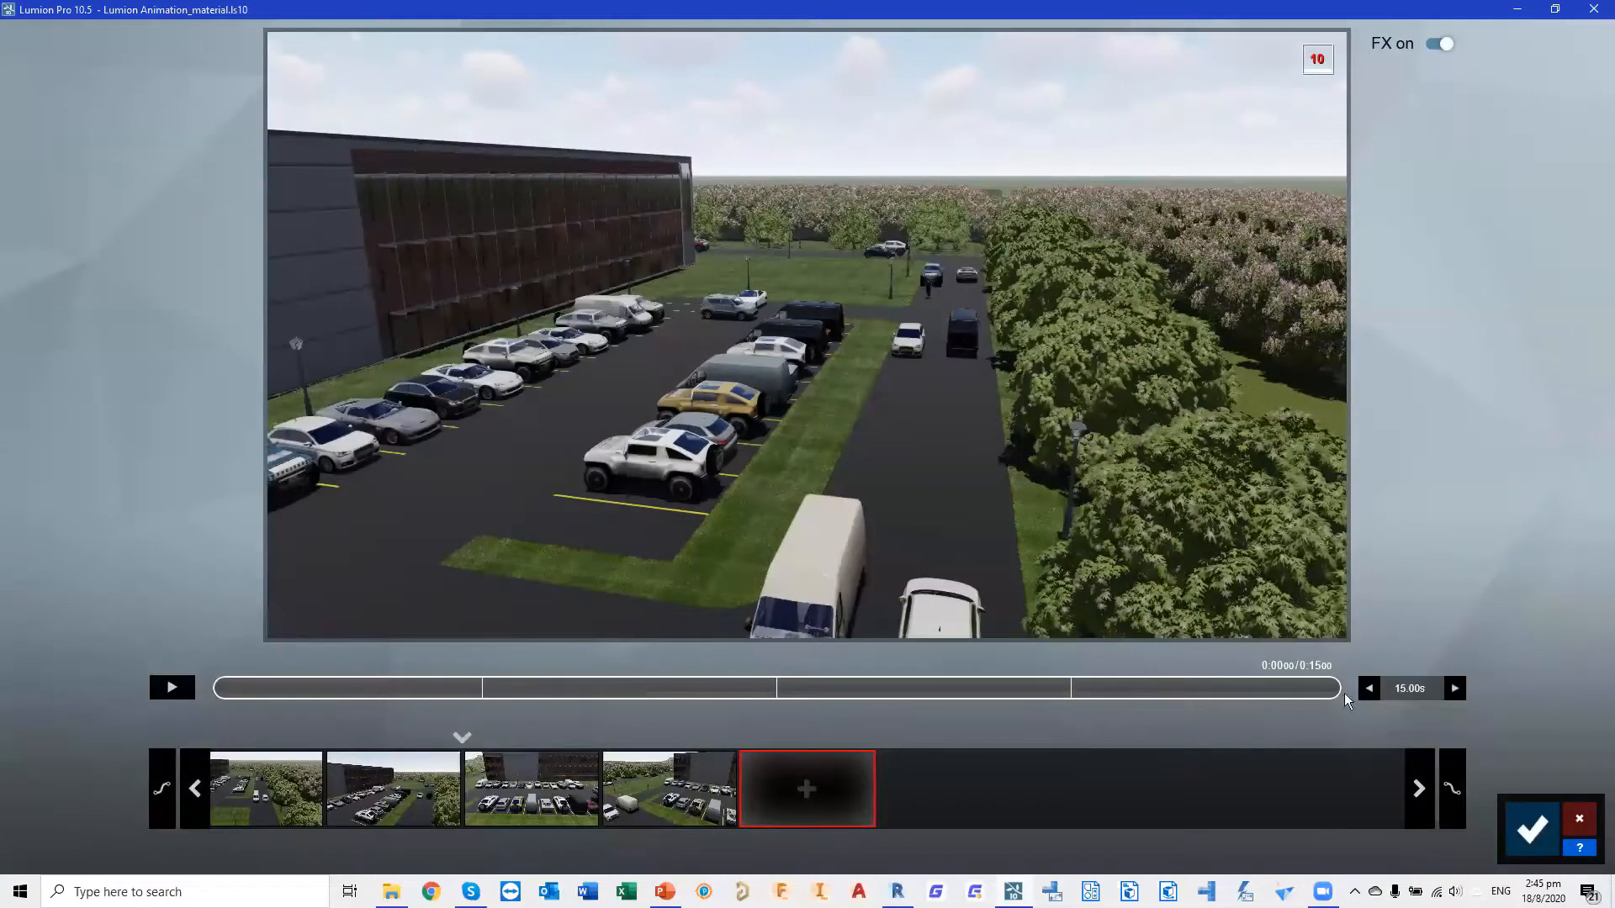
{"action": "left_click", "coordinate": [1415, 691]}
{"action": "type", "text": "1"}
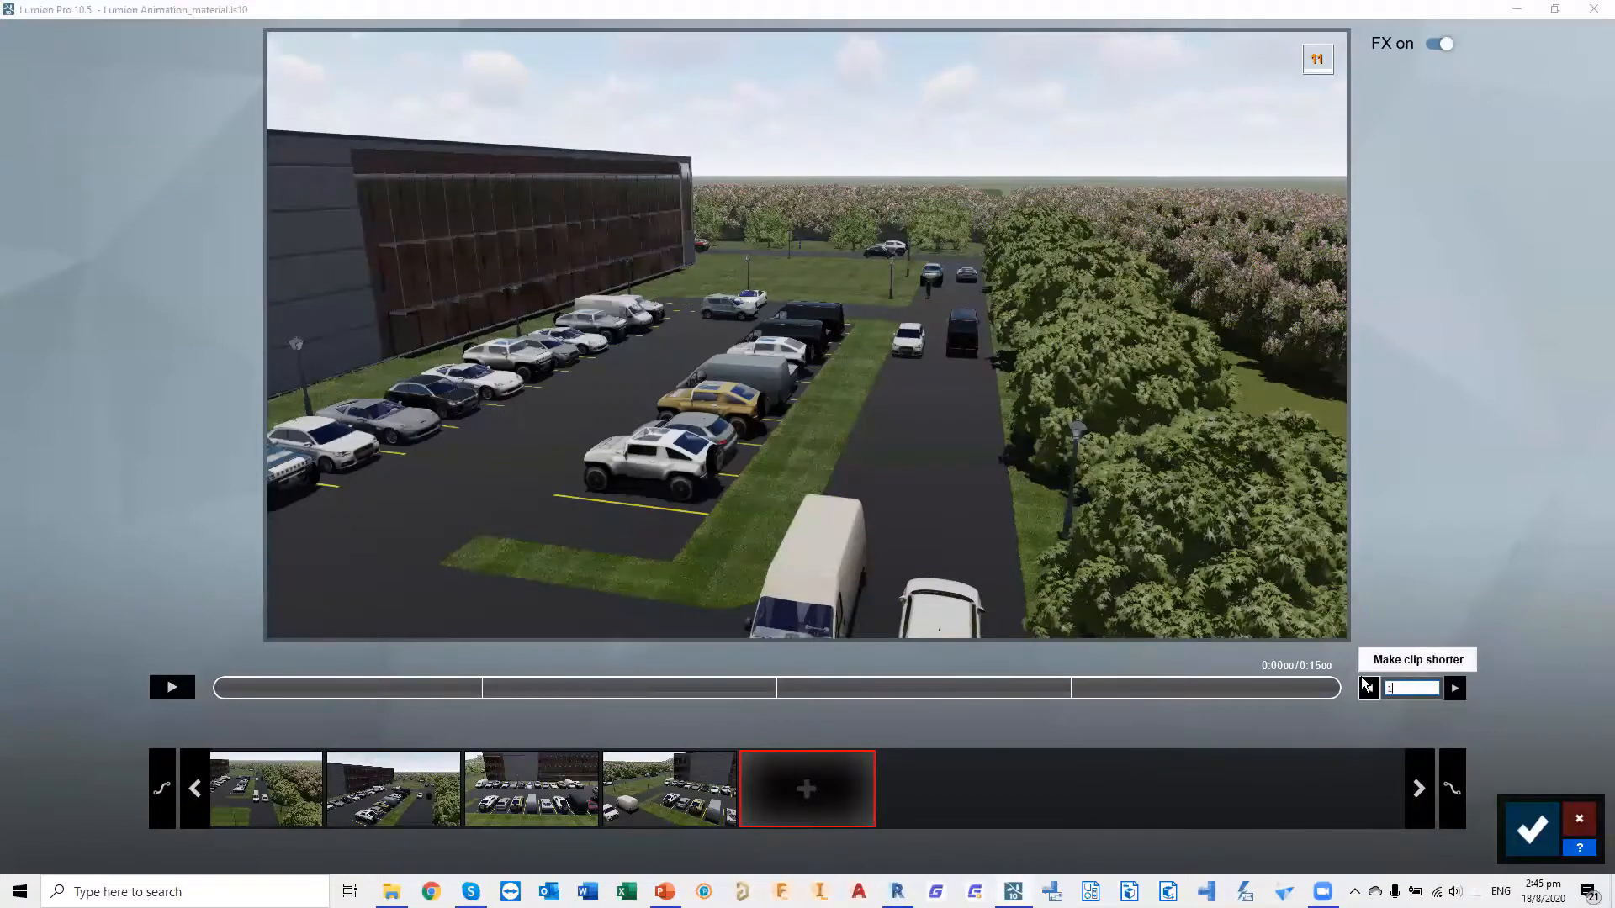
{"action": "type", "text": "6"}
{"action": "key", "text": "Return"}
{"action": "left_click", "coordinate": [1532, 830]}
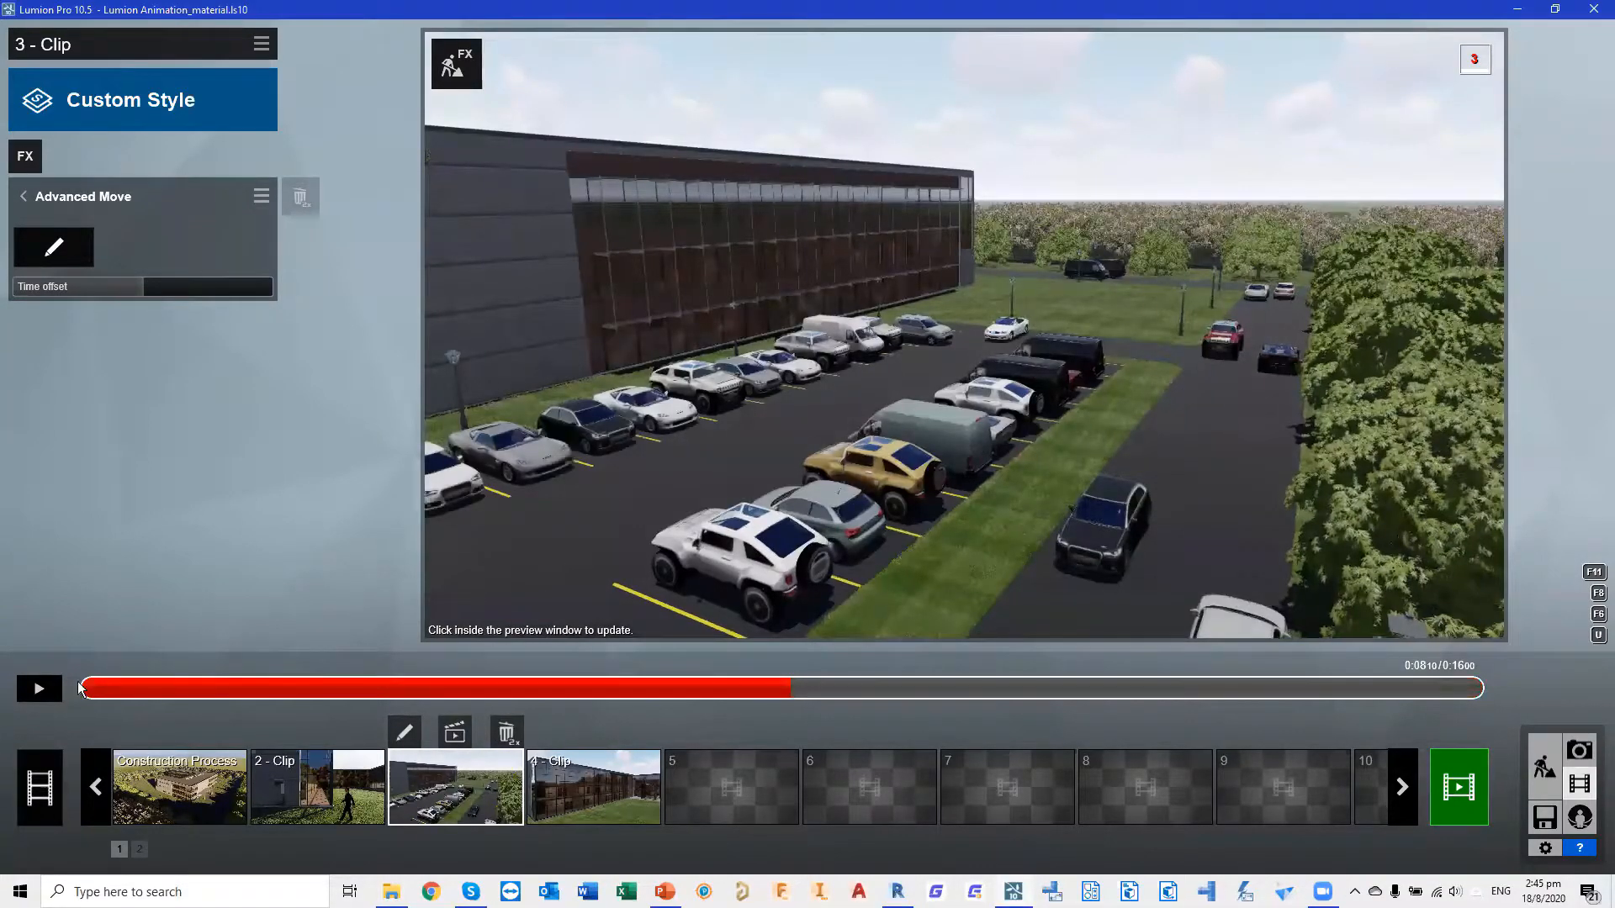
Play the lengthened clip 3 to review the traffic on the road
{"action": "left_click", "coordinate": [40, 688]}
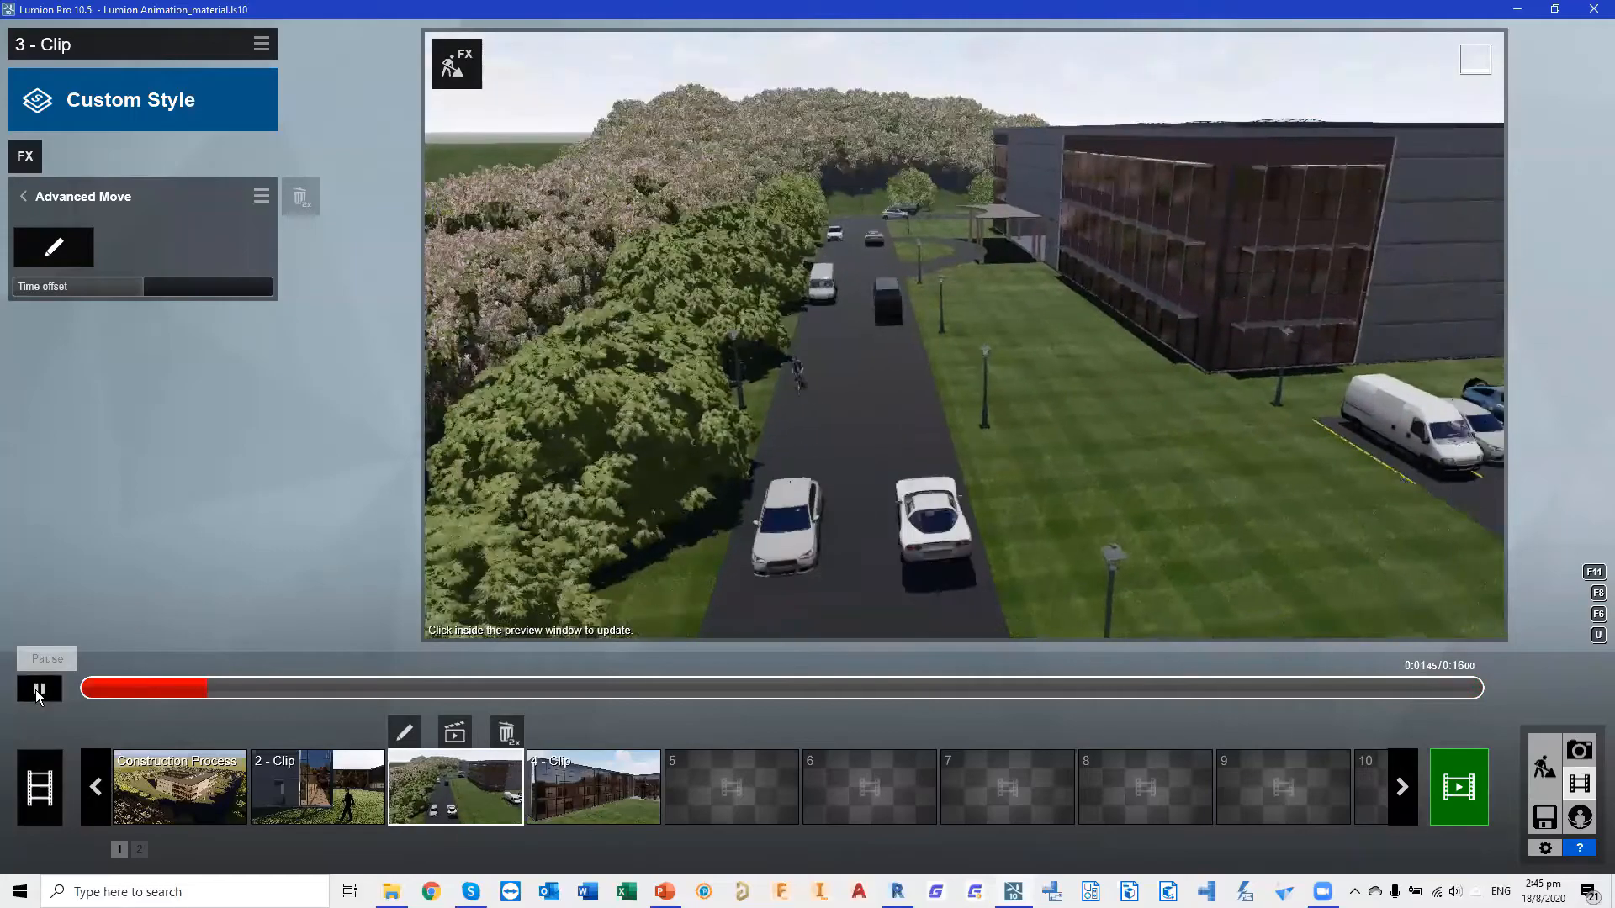
{"action": "left_click", "coordinate": [27, 155]}
{"action": "left_click", "coordinate": [476, 186]}
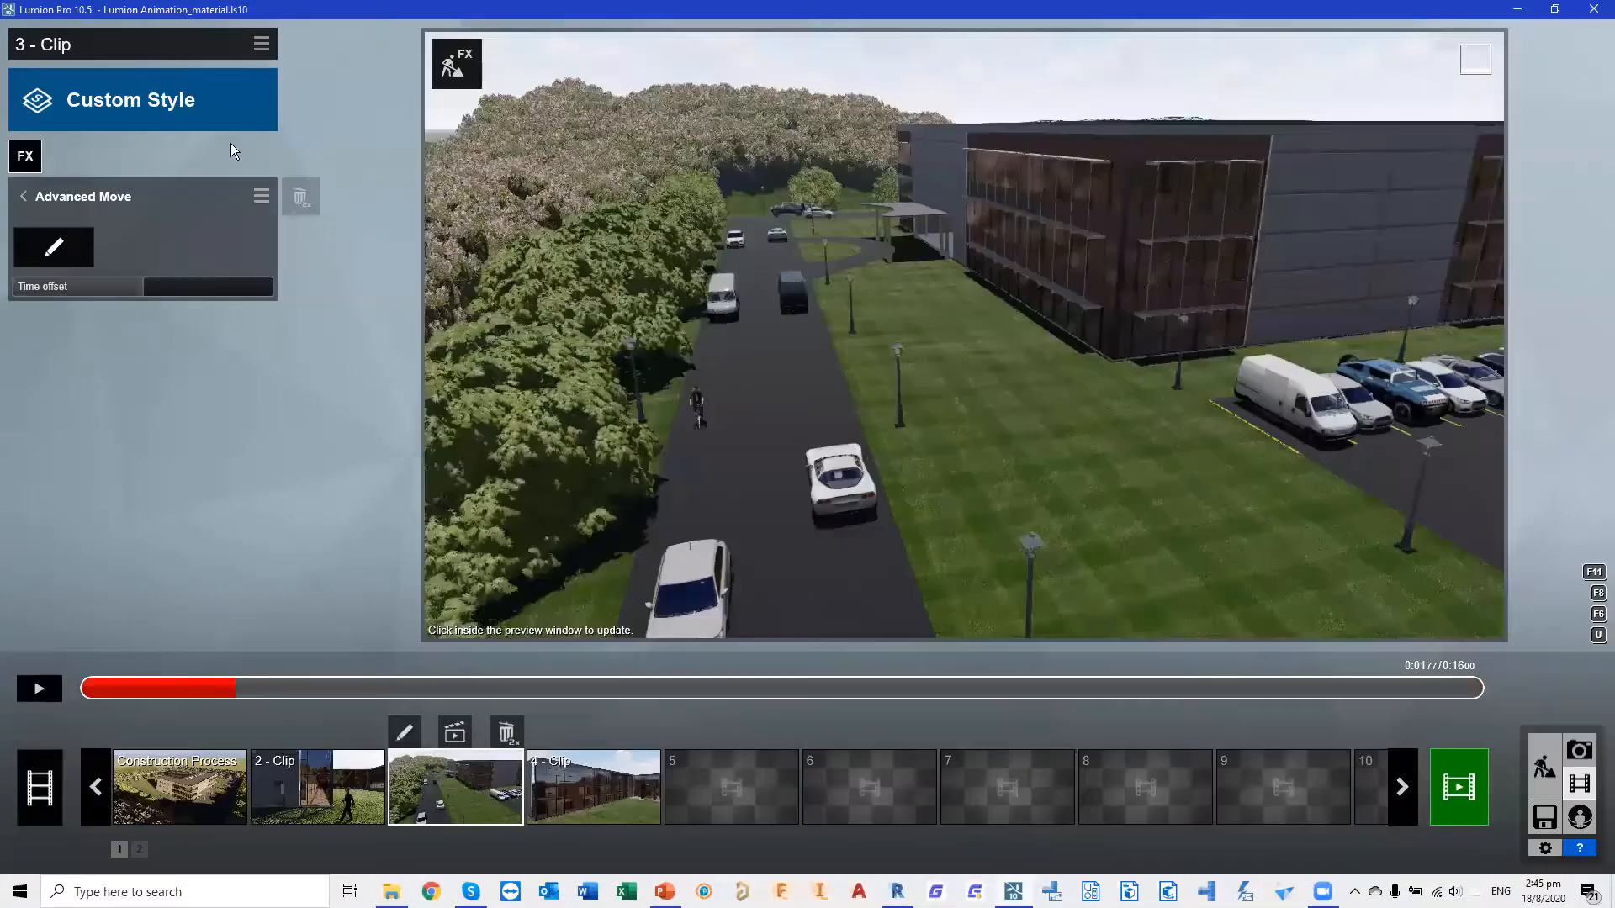
Apply the Daytime style to clip 3 and update the preview of a car-park frame
{"action": "left_click", "coordinate": [165, 105]}
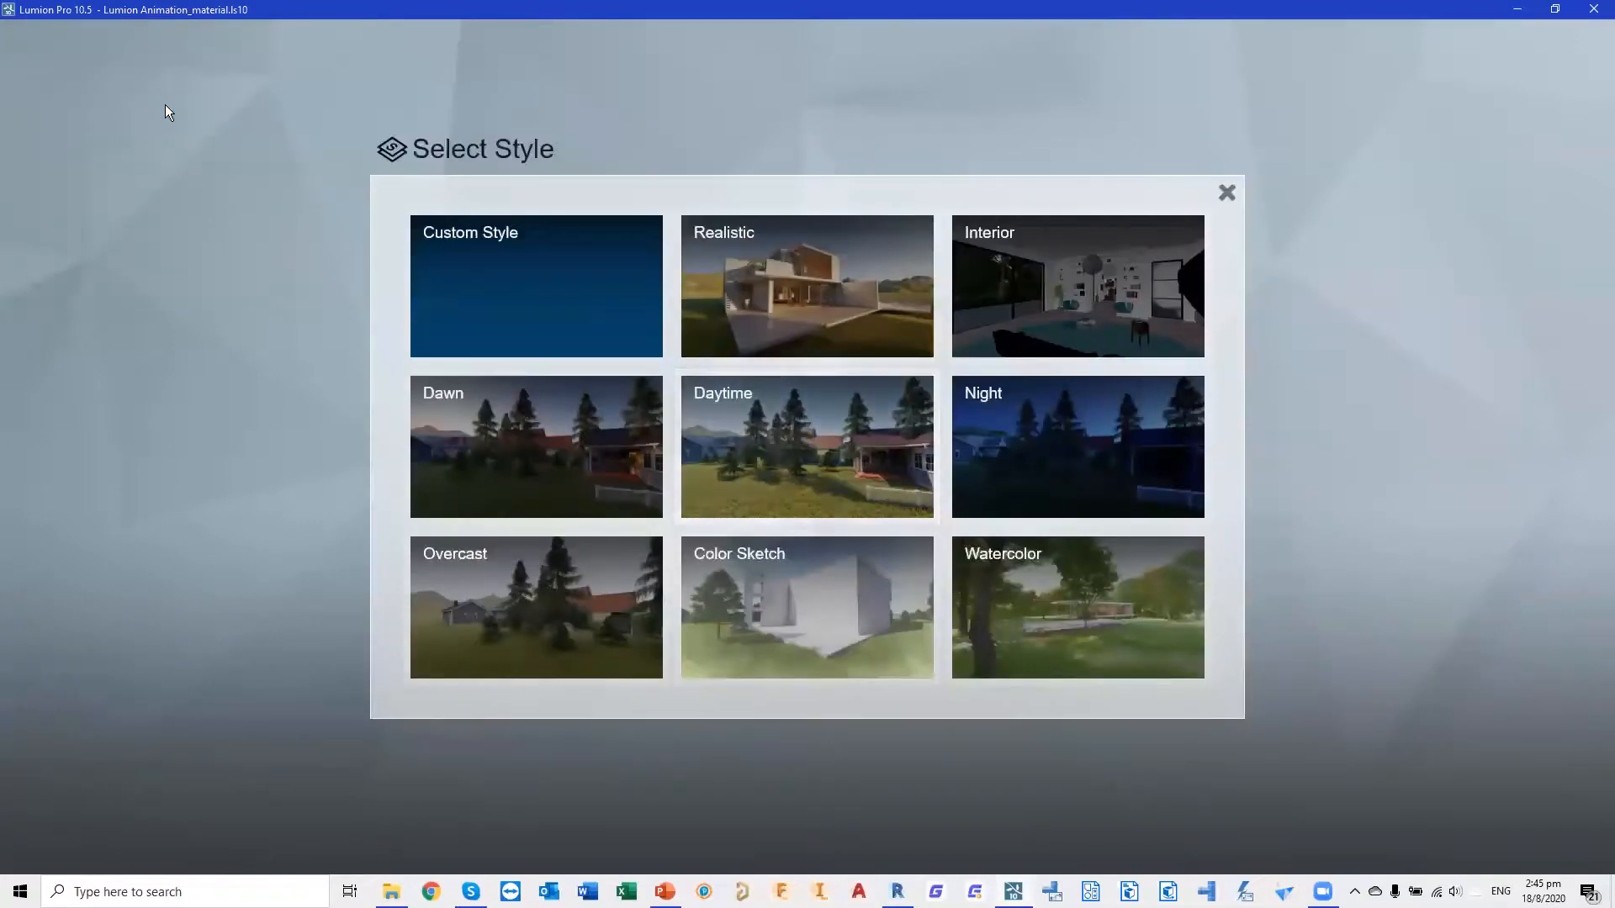
{"action": "left_click", "coordinate": [800, 450]}
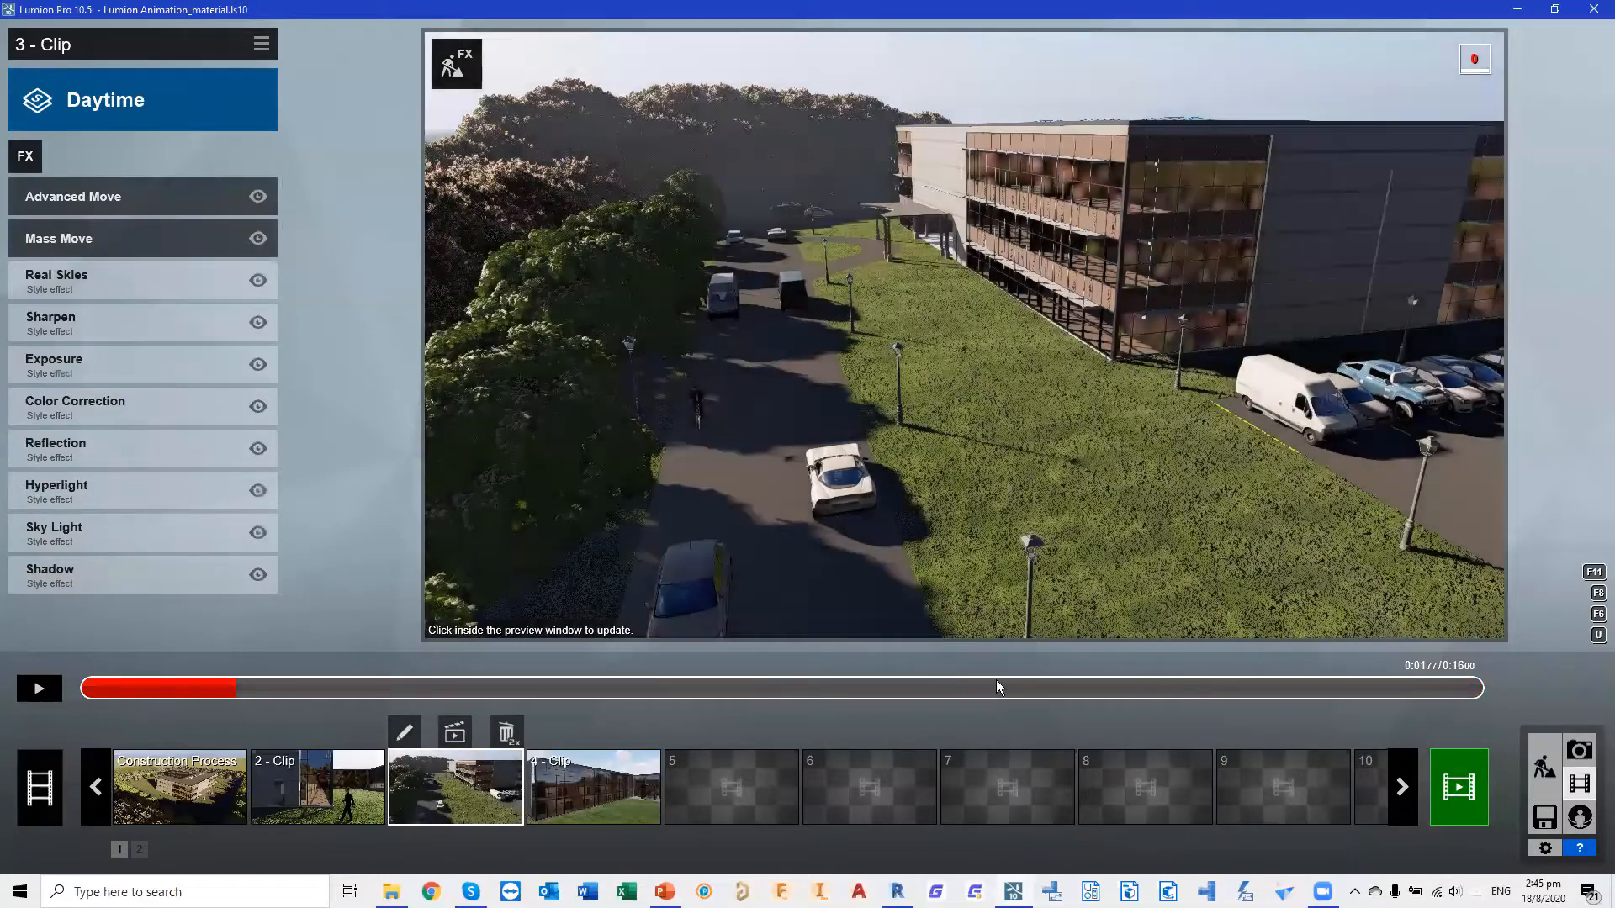
{"action": "left_click", "coordinate": [994, 687]}
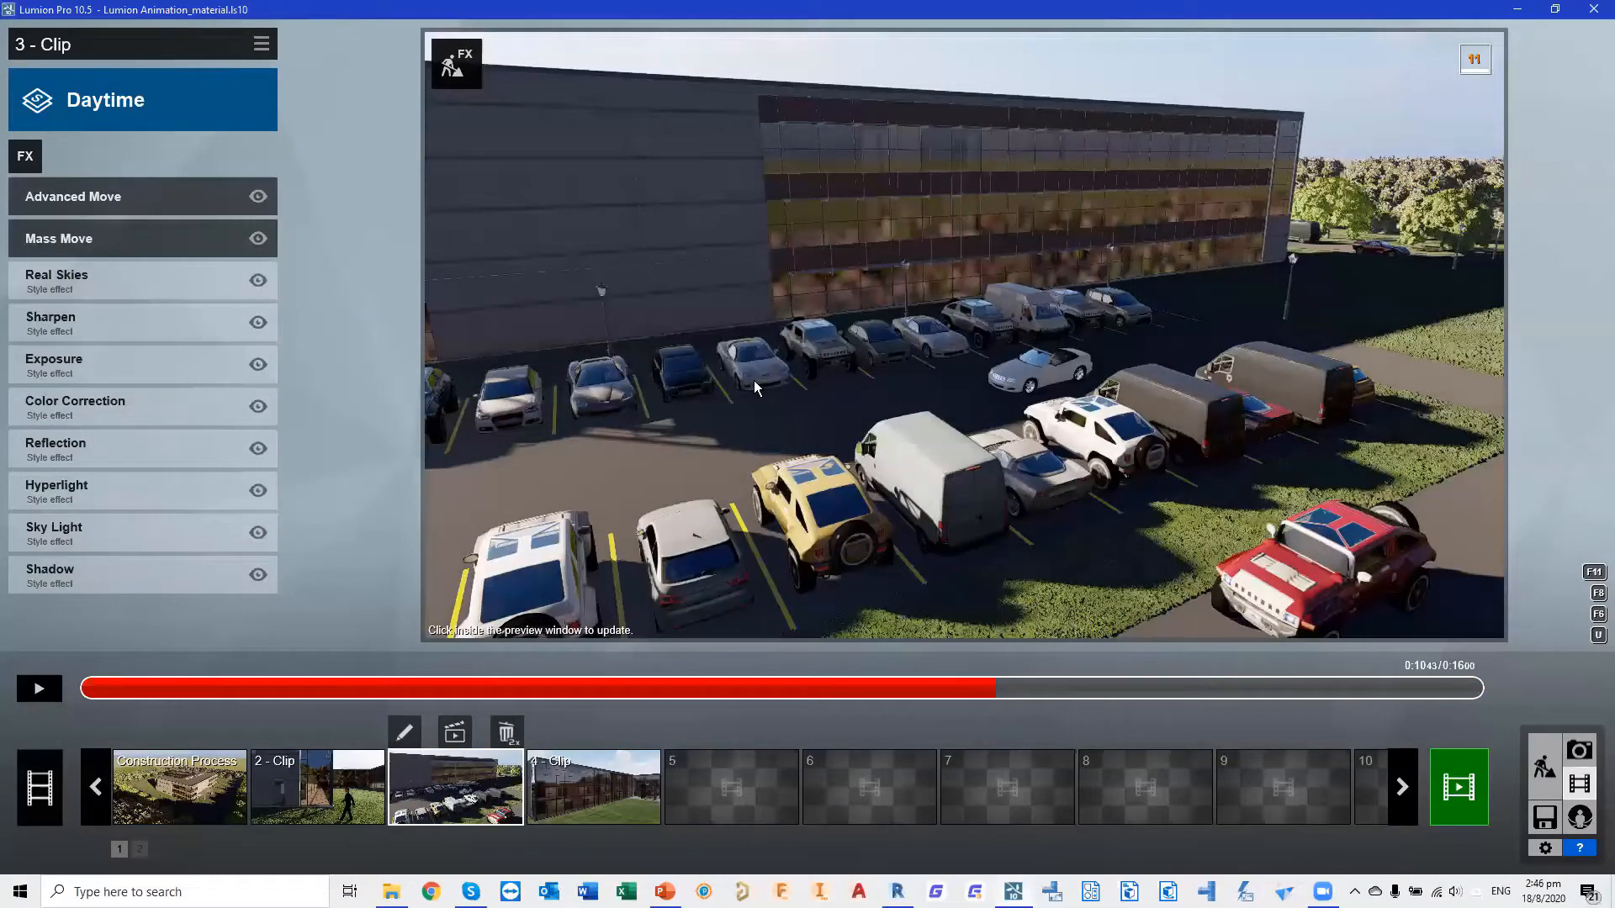
{"action": "left_click", "coordinate": [773, 397]}
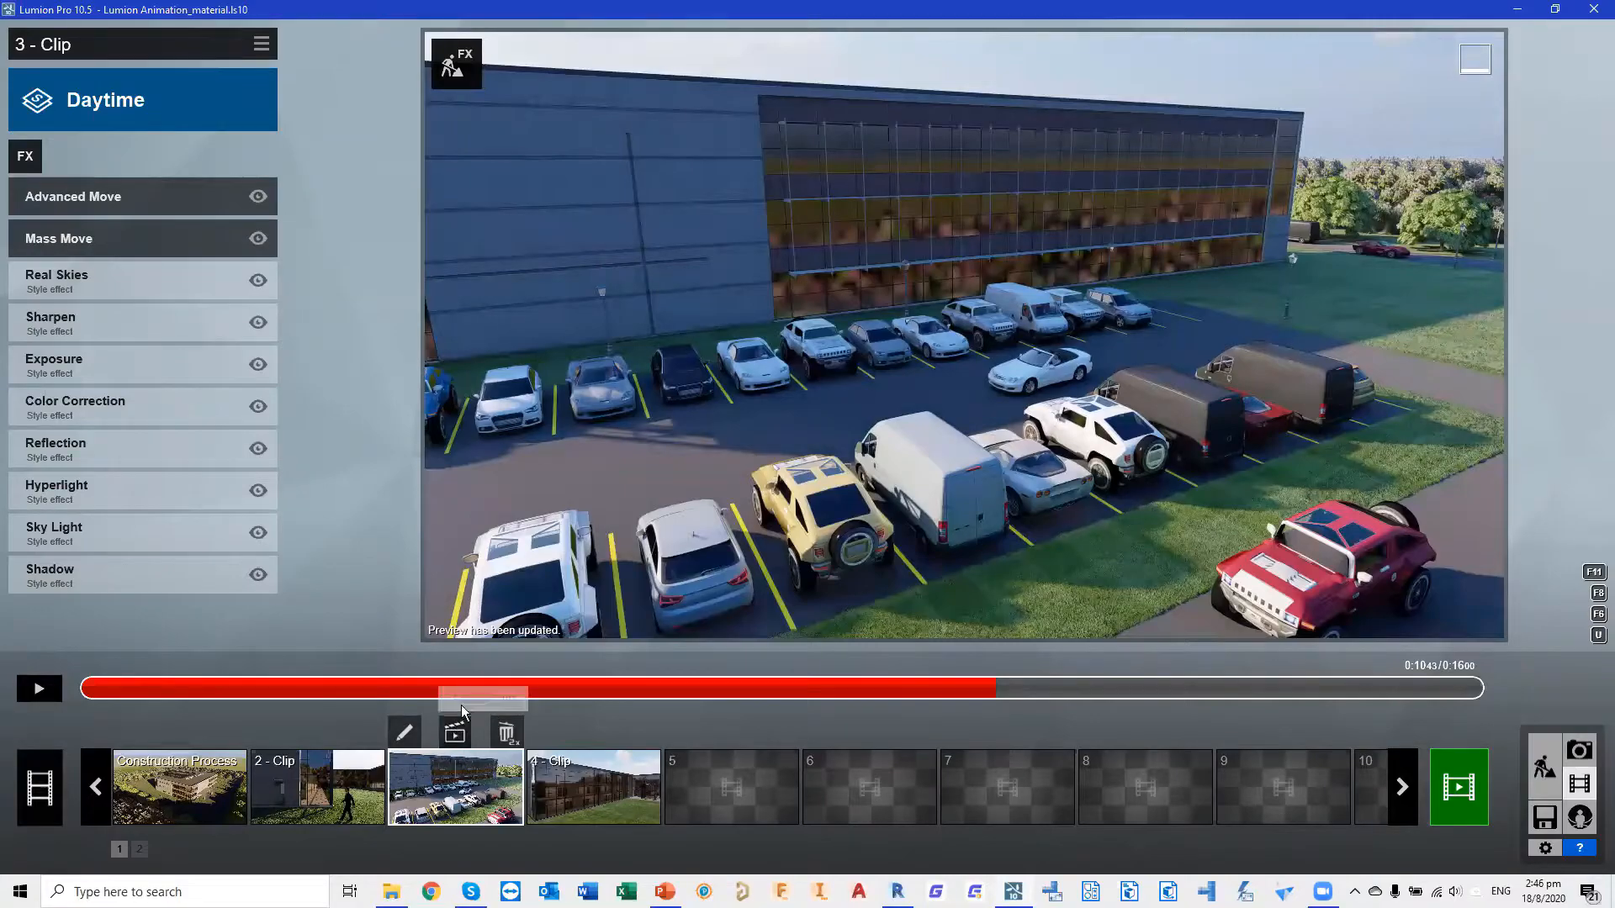
Review the output quality, frame rate and resolution options for rendering clip 3 without rendering it
{"action": "left_click", "coordinate": [455, 734]}
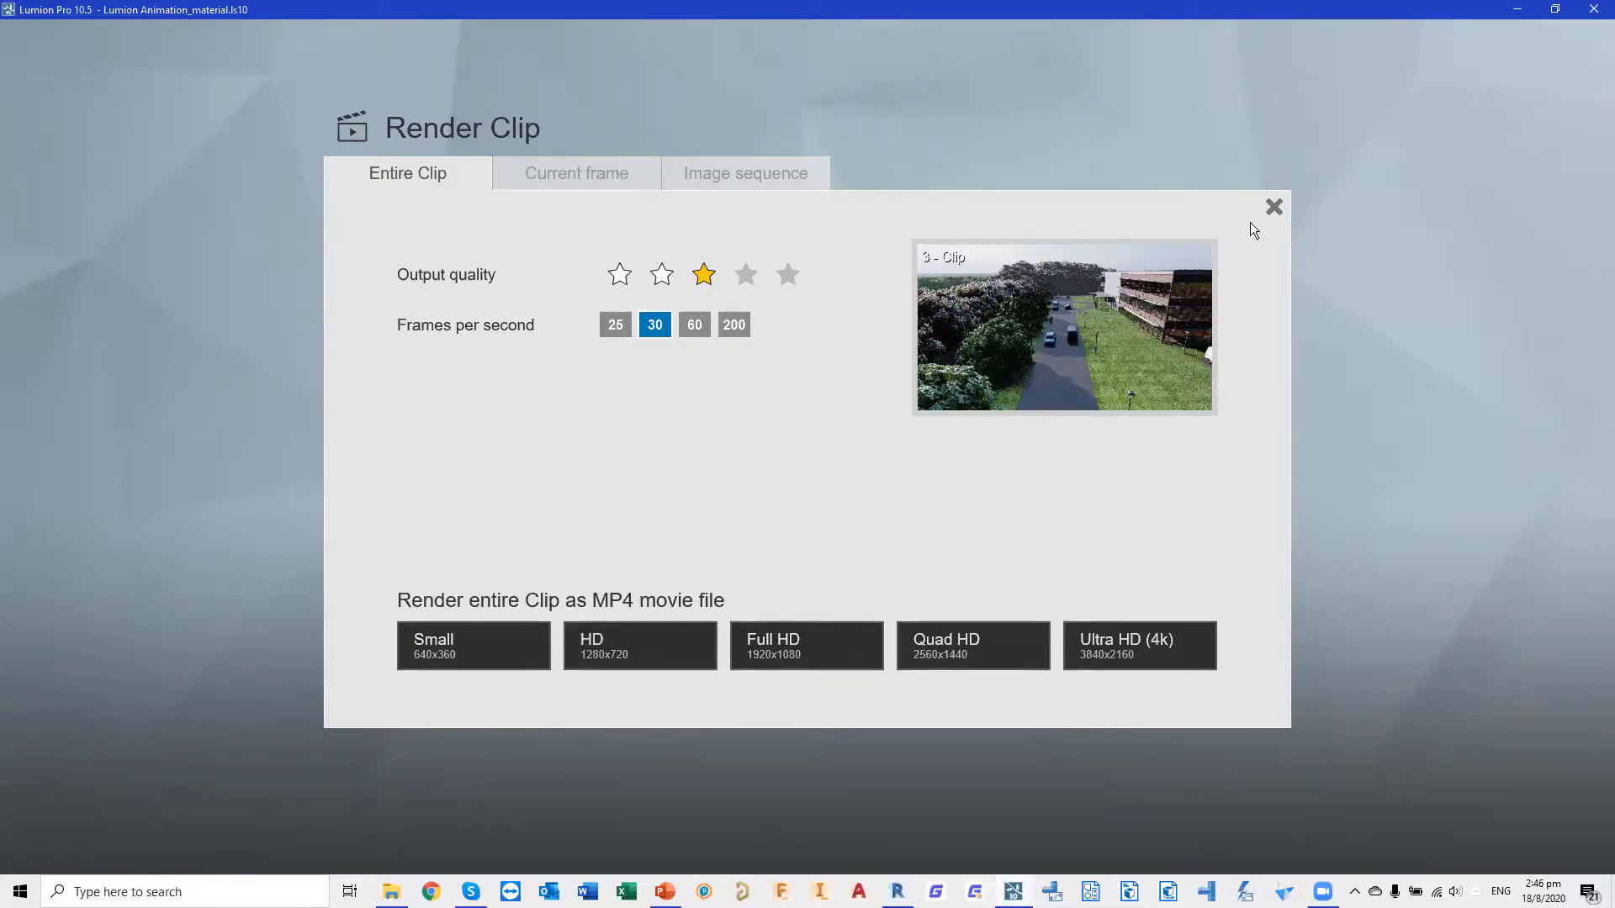
{"action": "left_click", "coordinate": [1273, 206]}
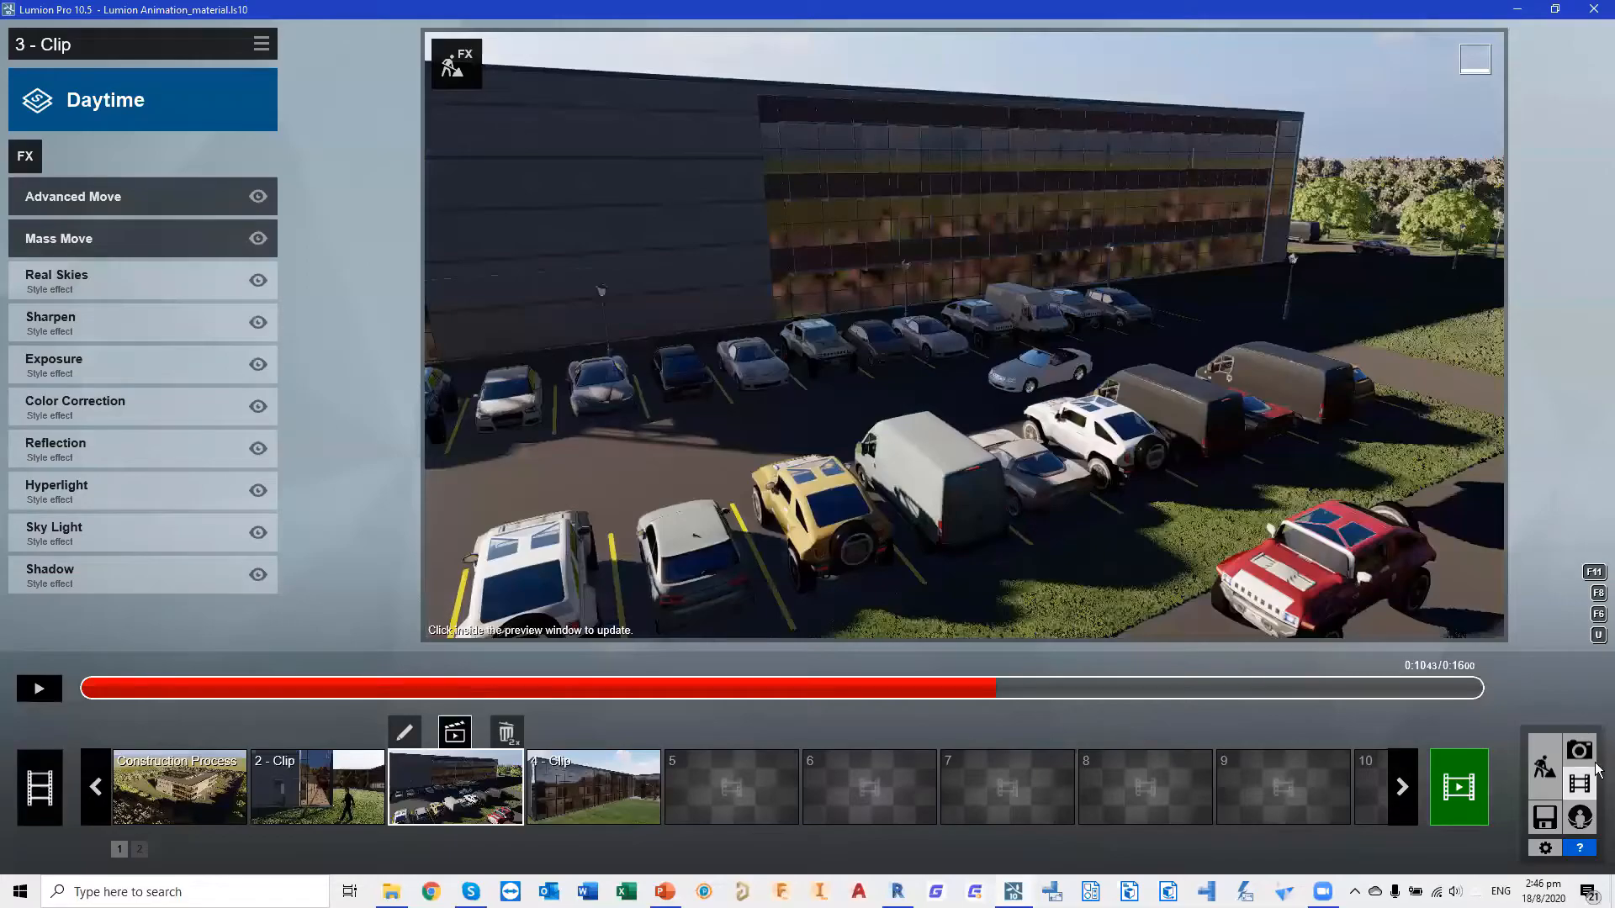
Switch to Build mode and bring the lawn courtyard between the building's glazed walls into view
{"action": "left_click", "coordinate": [1544, 768]}
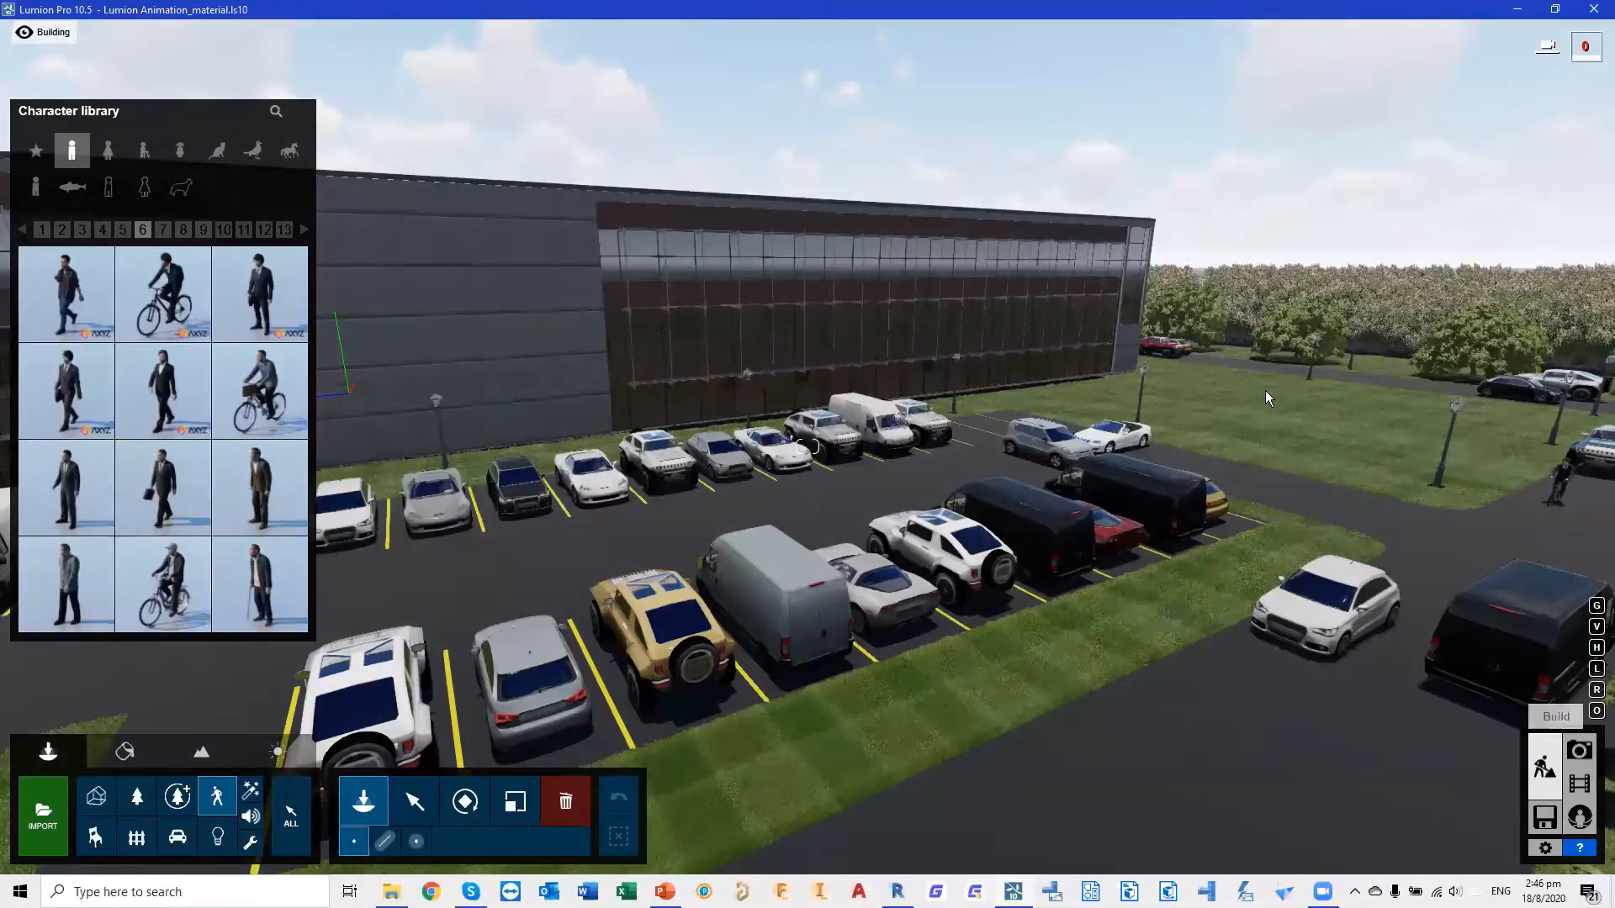
{"action": "right_click_drag", "start_coordinate": [1272, 412], "coordinate": [874, 357]}
{"action": "key", "text": "w"}
{"action": "key", "text": "shift+w"}
{"action": "key", "text": "shift+w"}
{"action": "key", "text": "w"}
{"action": "right_click_drag", "start_coordinate": [993, 471], "coordinate": [858, 450]}
{"action": "key", "text": "w"}
{"action": "key", "text": "w"}
{"action": "key", "text": "d"}
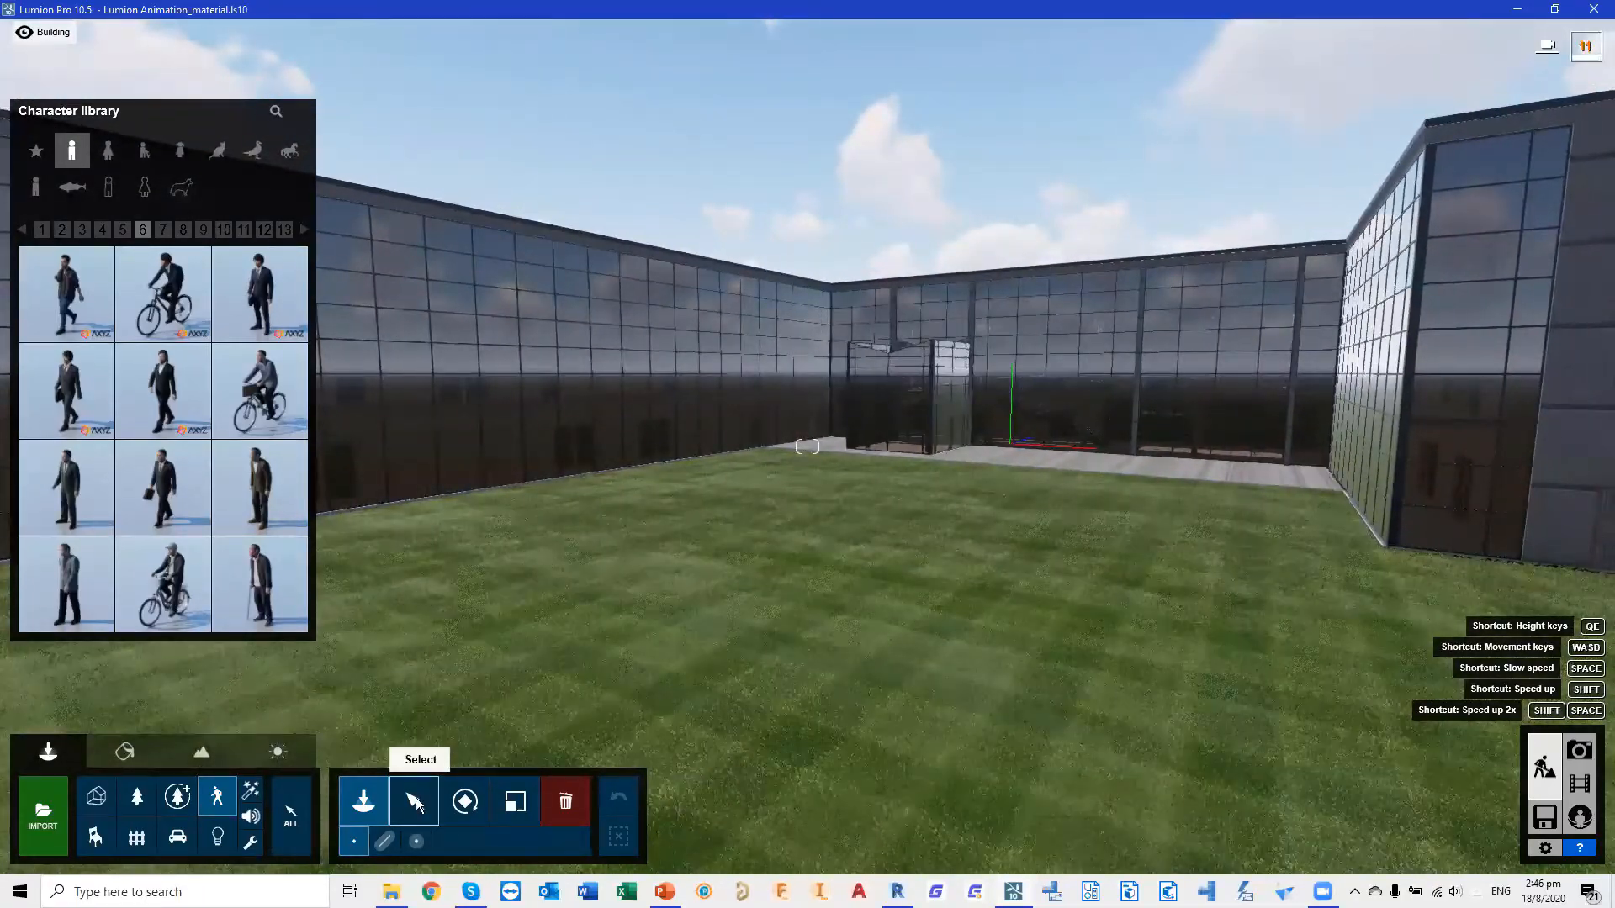
{"action": "left_click", "coordinate": [415, 799]}
{"action": "right_click_drag", "start_coordinate": [572, 379], "coordinate": [540, 392]}
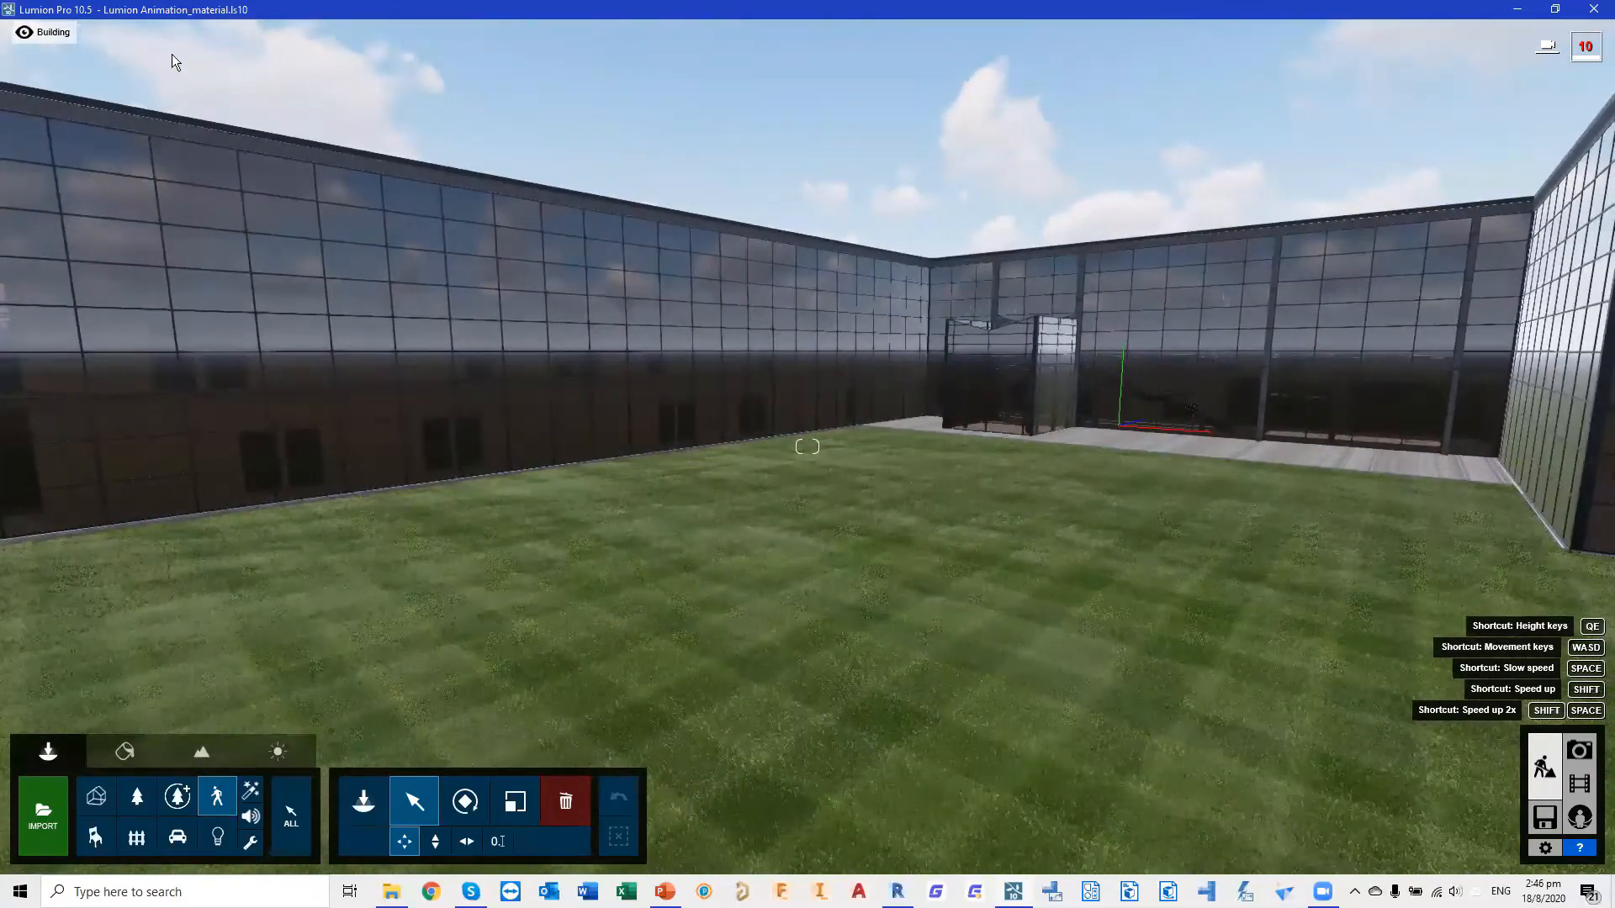
{"action": "mouse_move", "coordinate": [178, 33]}
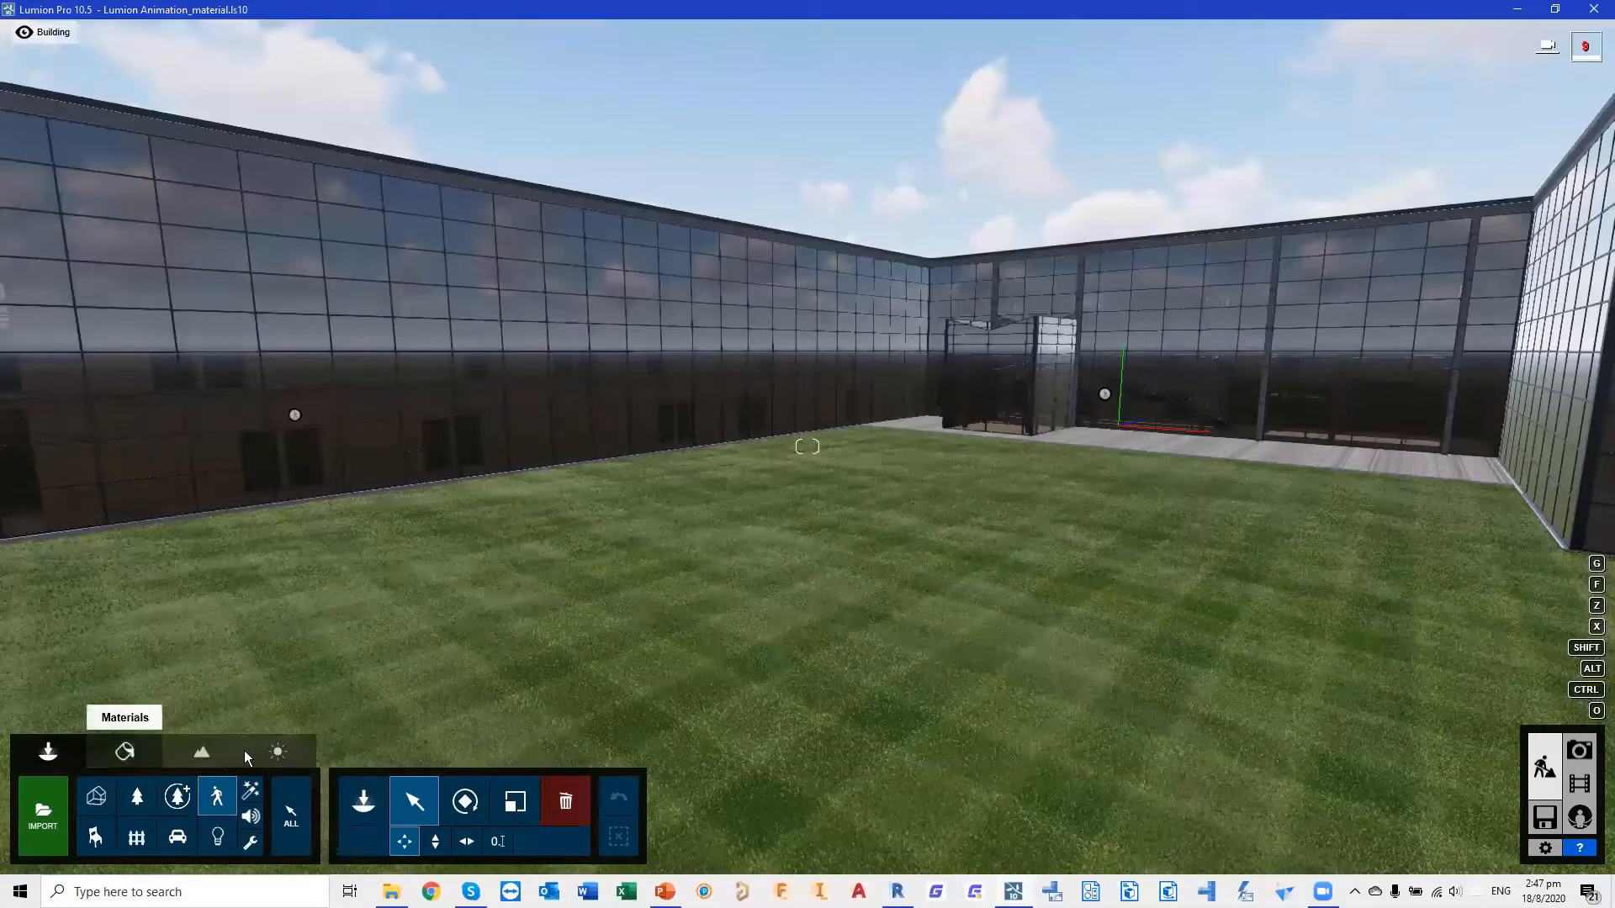
Lower the sun height in the Weather settings to turn the scene to night
{"action": "left_click", "coordinate": [278, 752]}
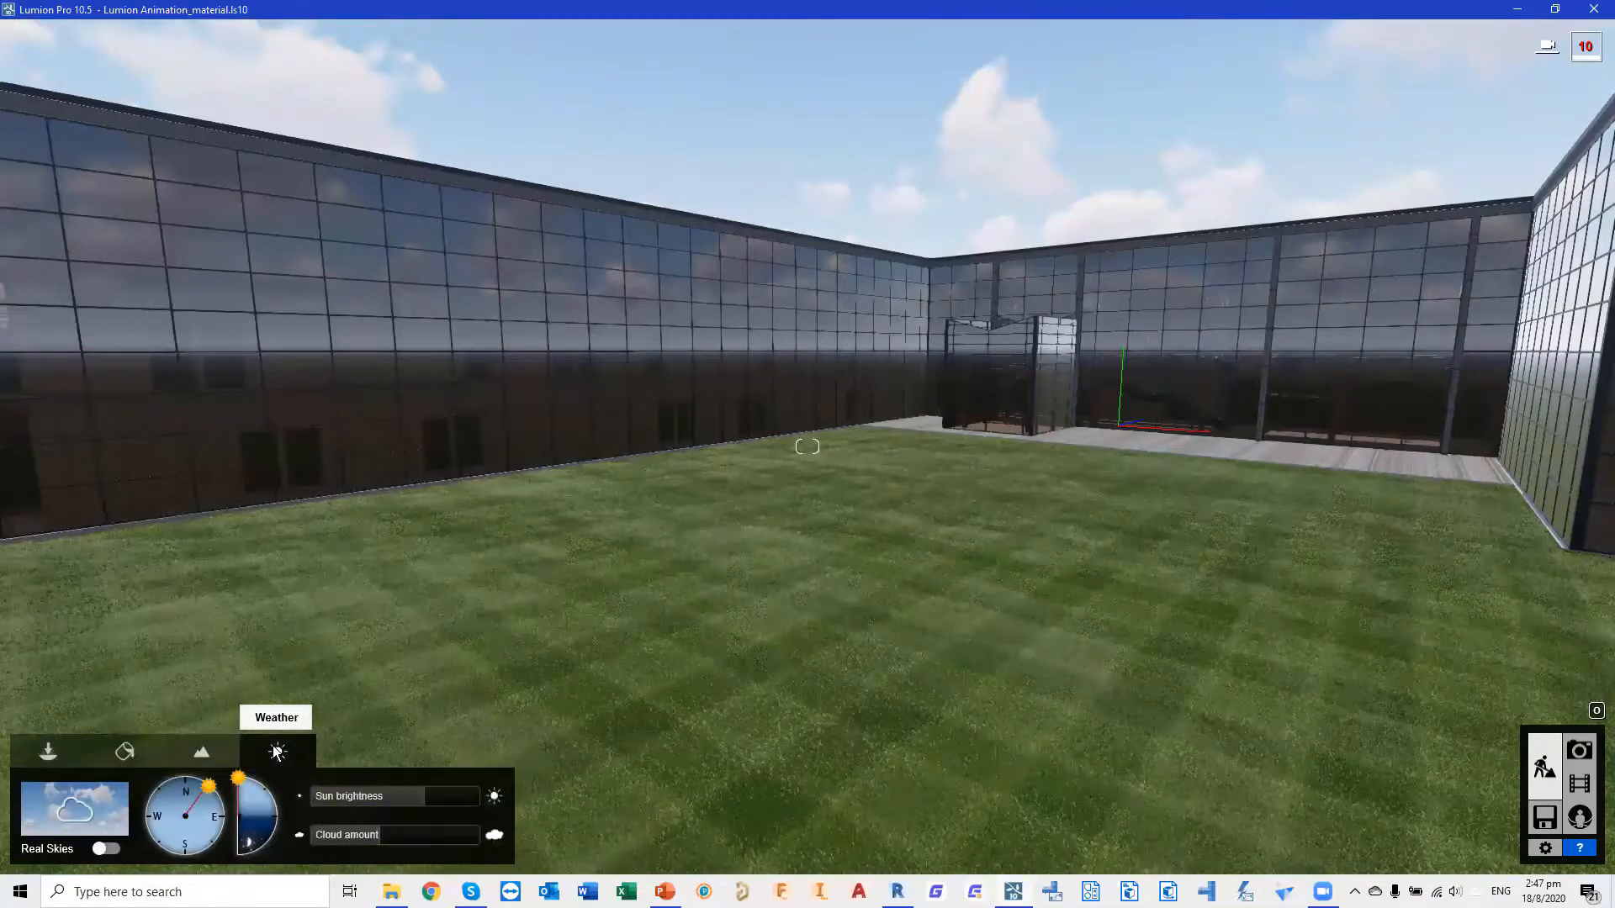
{"action": "left_click_drag", "start_coordinate": [241, 776], "coordinate": [229, 852]}
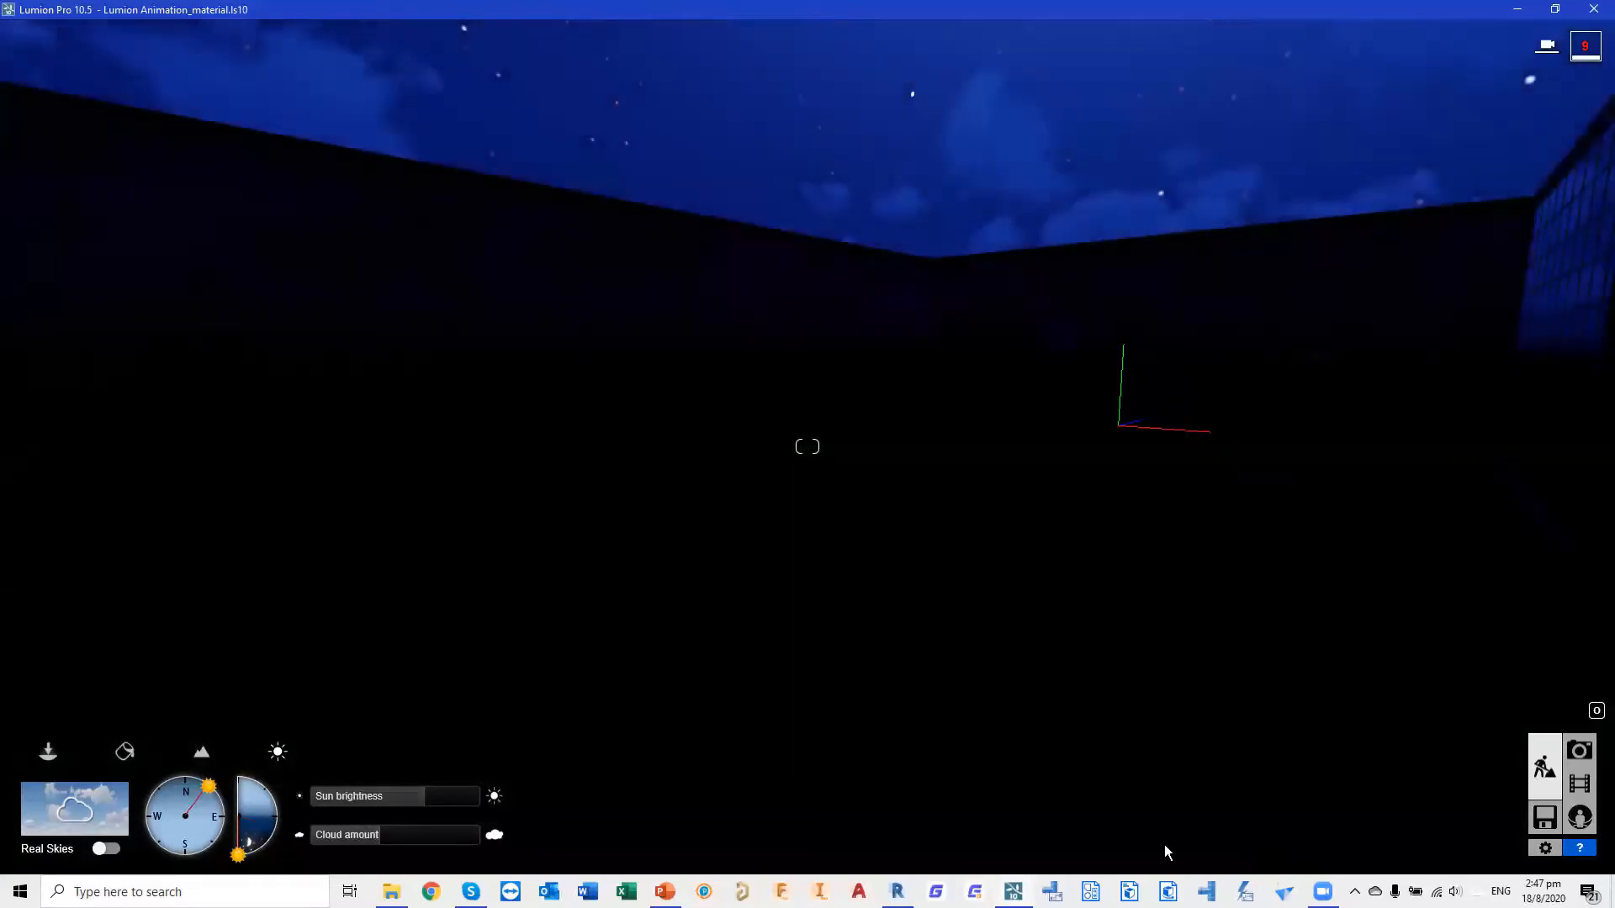
{"action": "right_click_drag", "start_coordinate": [1013, 530], "coordinate": [605, 479]}
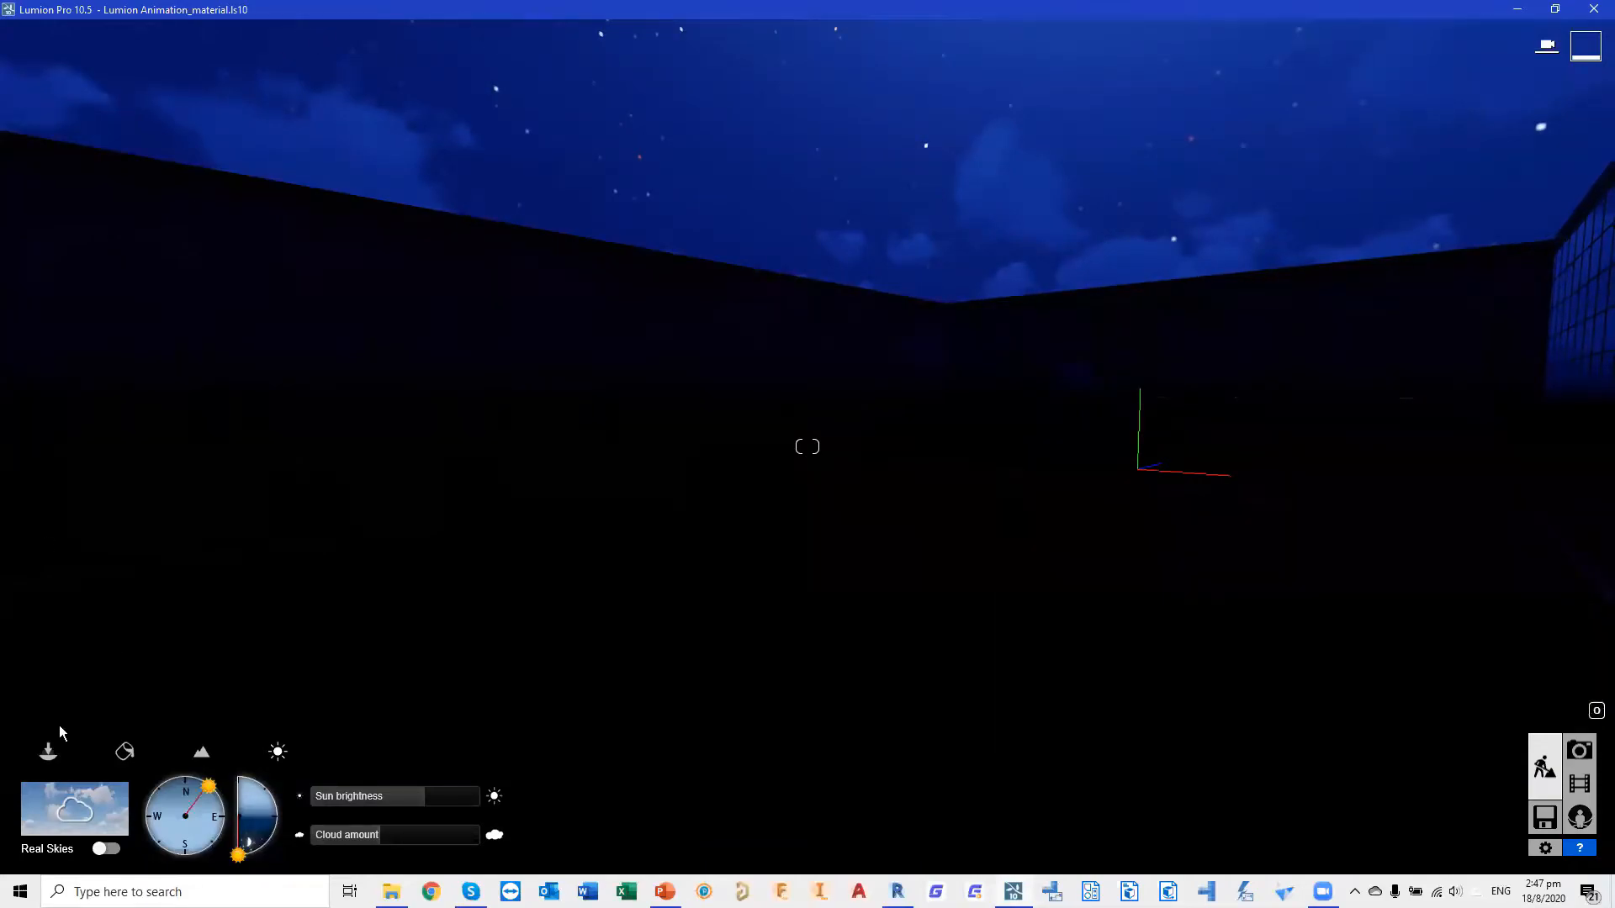
Show the Lights layer in the night scene
{"action": "left_click", "coordinate": [47, 753]}
{"action": "mouse_move", "coordinate": [240, 33]}
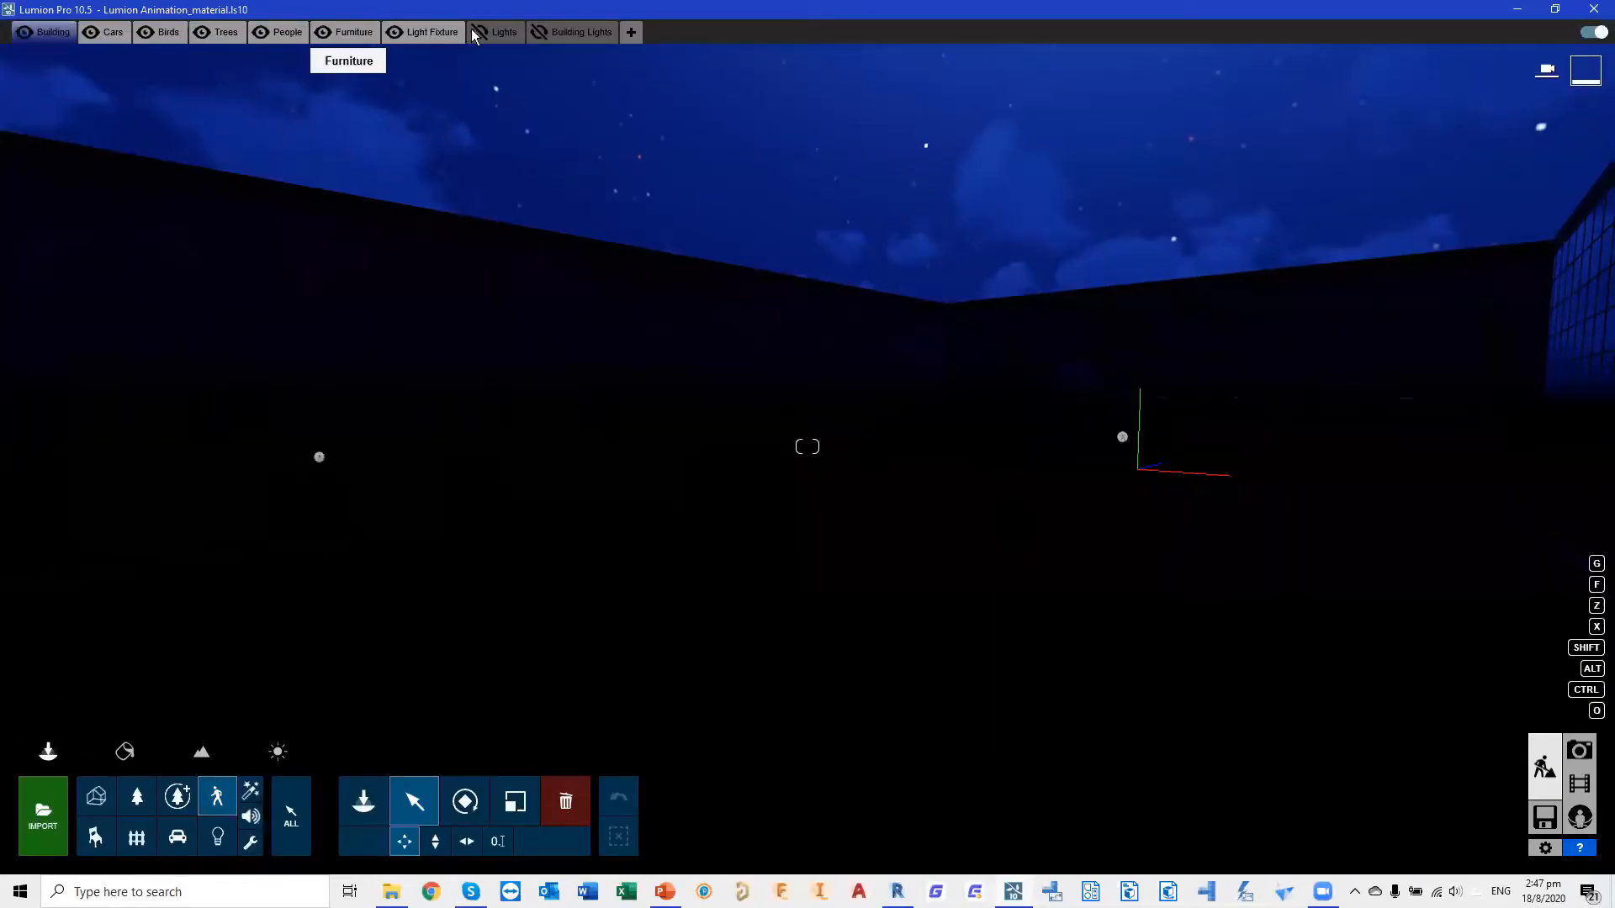
{"action": "left_click", "coordinate": [475, 27]}
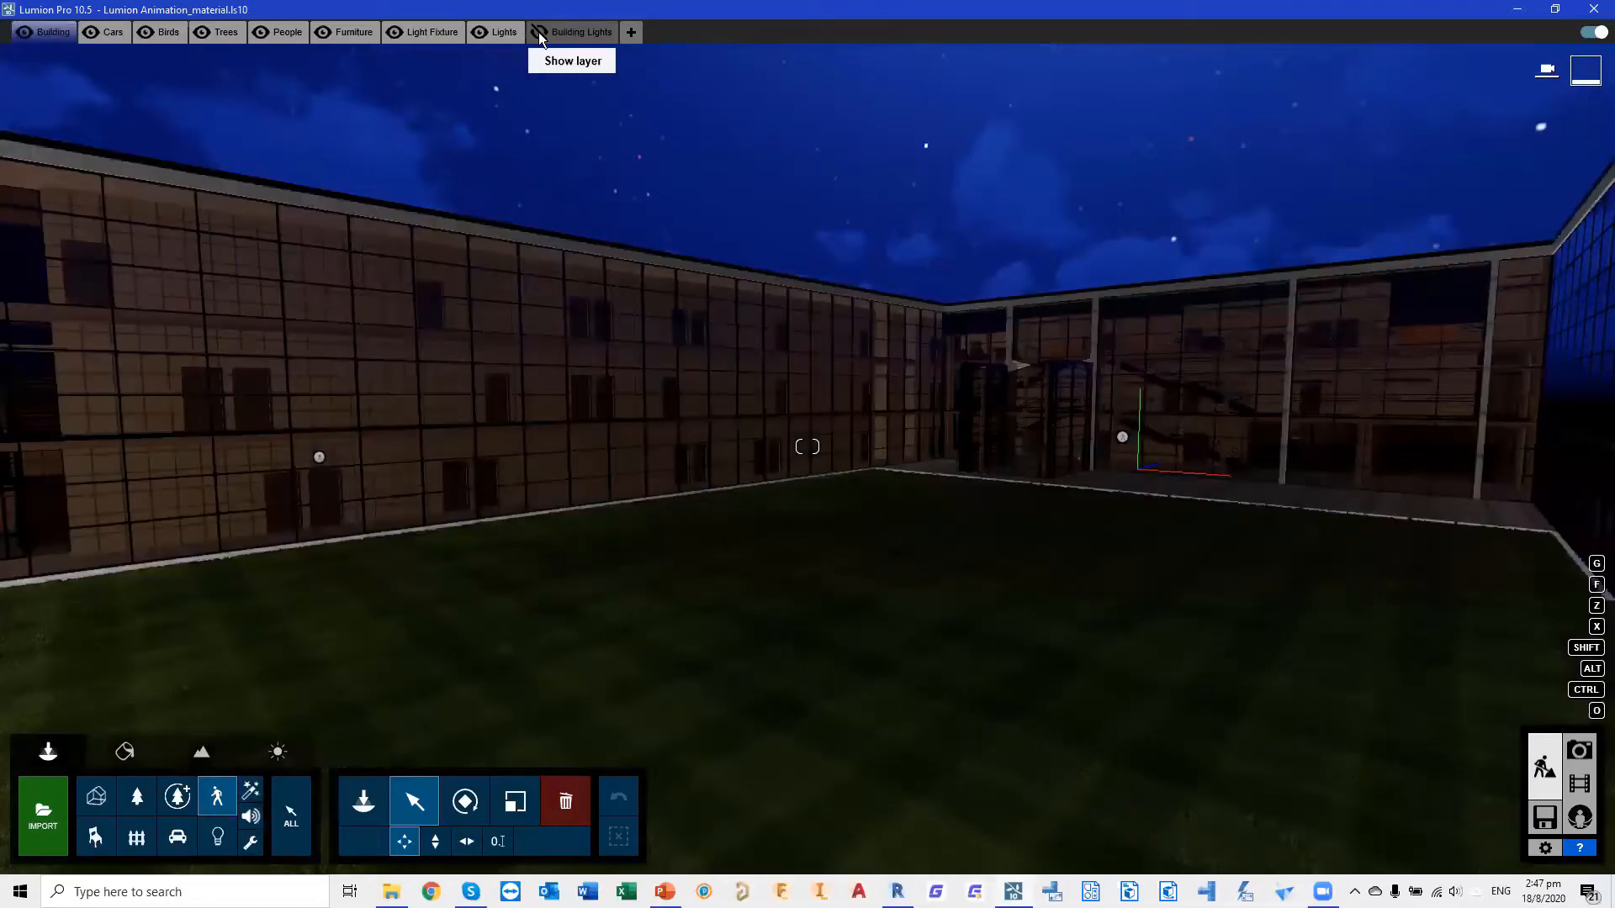
Show the Building Lights layer and enter the upper floor of the building block at the far end of the courtyard
{"action": "left_click", "coordinate": [539, 32]}
{"action": "mouse_move", "coordinate": [866, 295]}
{"action": "right_mouse_down"}
{"action": "mouse_move", "coordinate": [484, 298]}
{"action": "mouse_move", "coordinate": [863, 294]}
{"action": "right_mouse_up"}
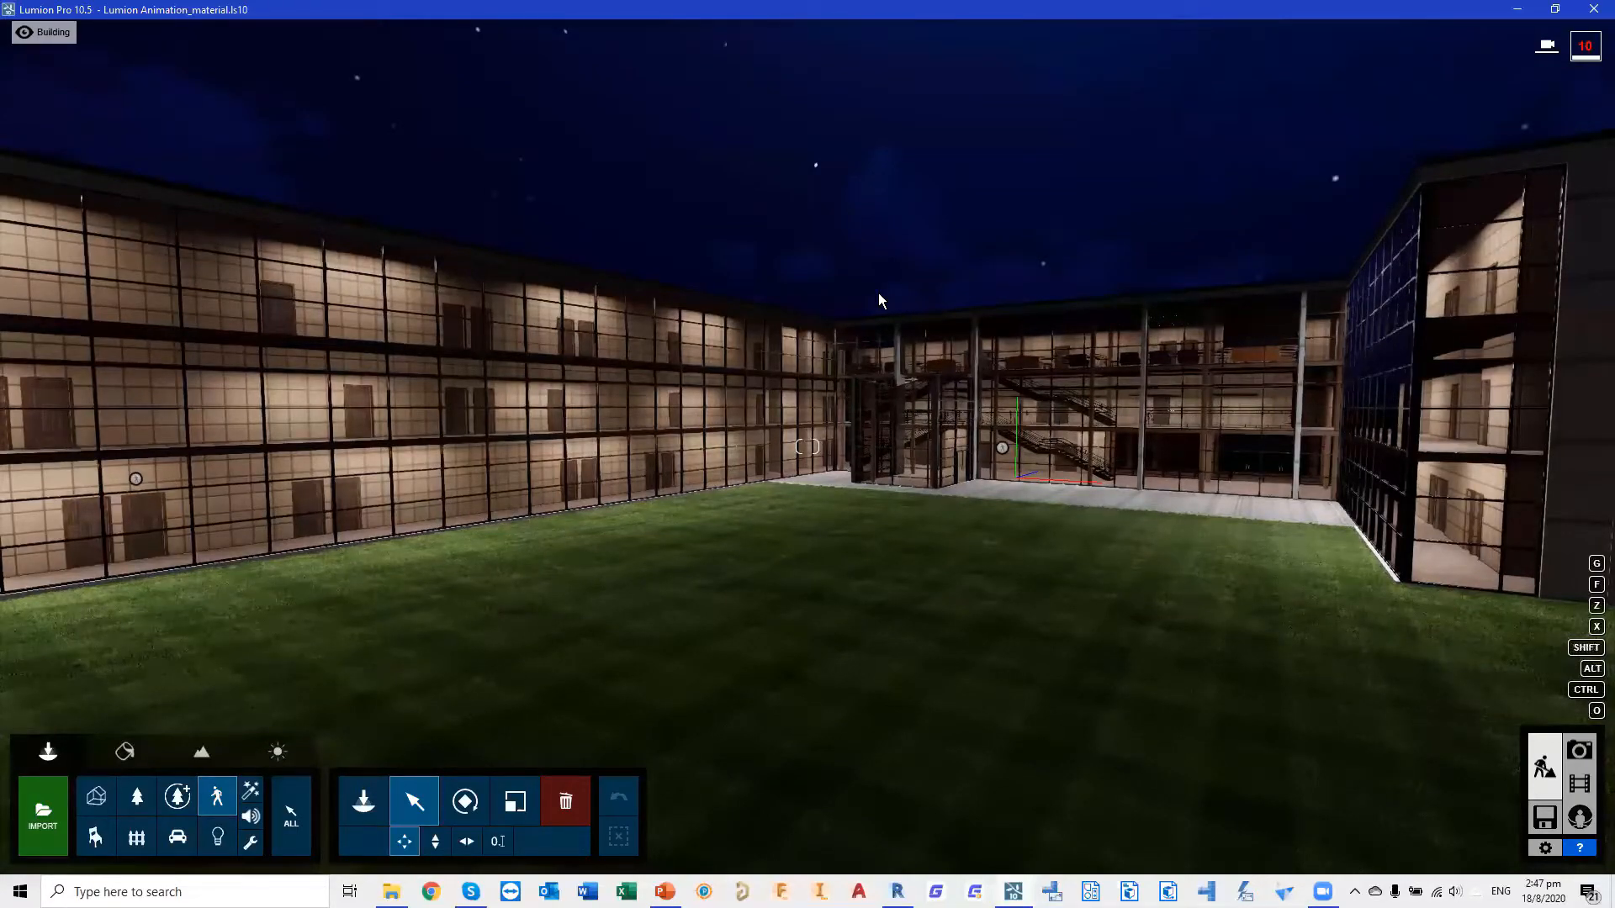
{"action": "right_click_drag", "start_coordinate": [1018, 488], "coordinate": [1267, 422]}
{"action": "key", "text": "w"}
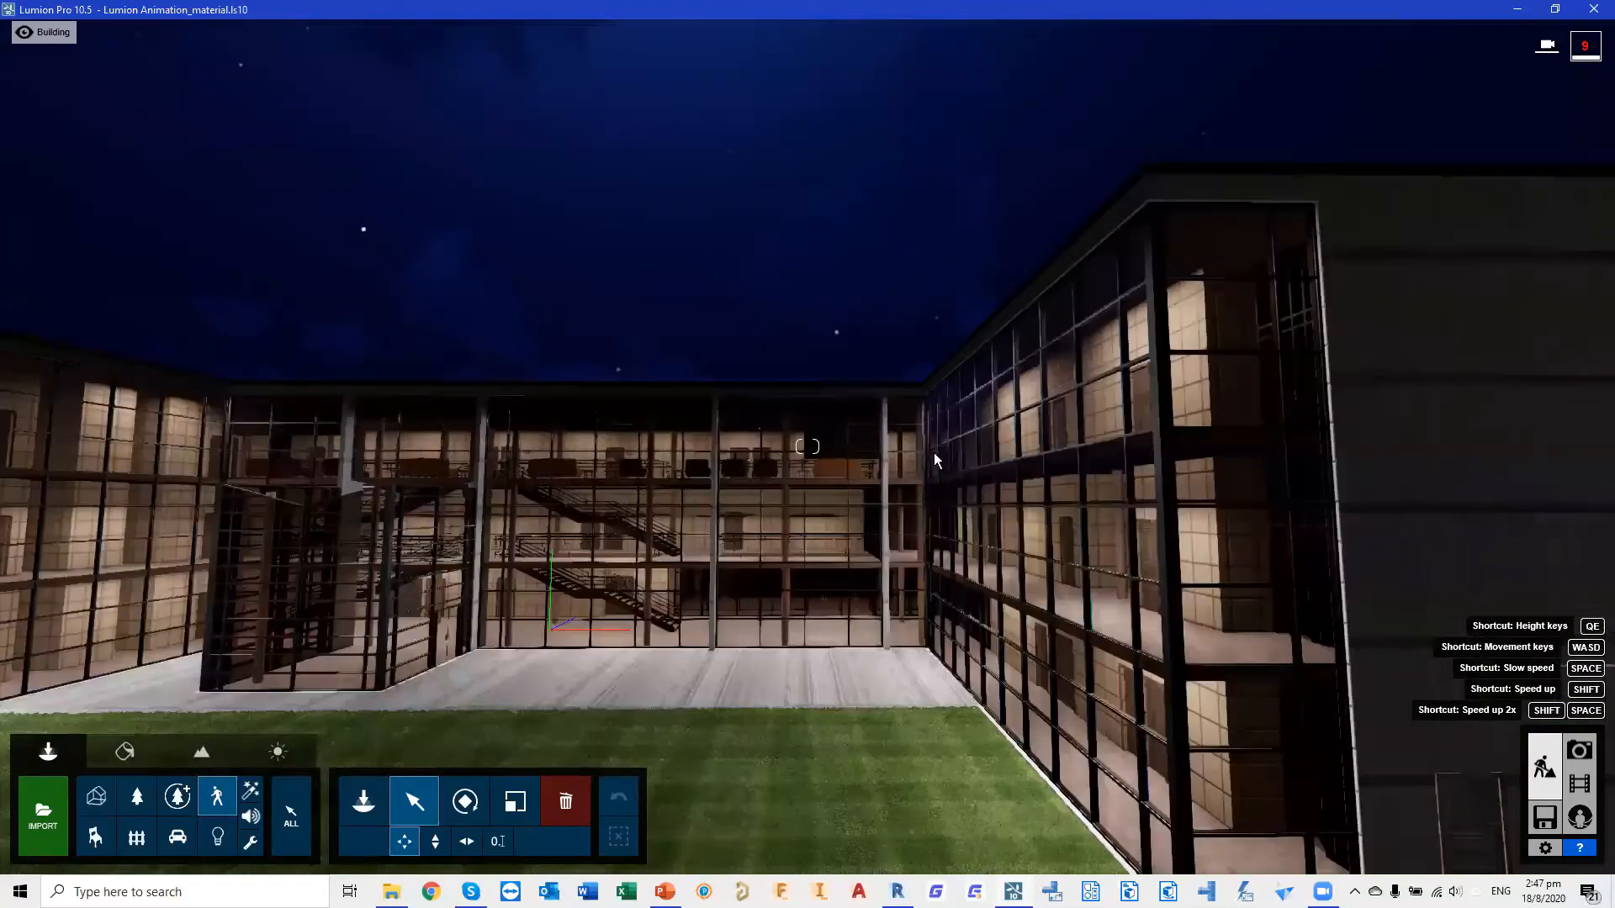
{"action": "key", "text": "w"}
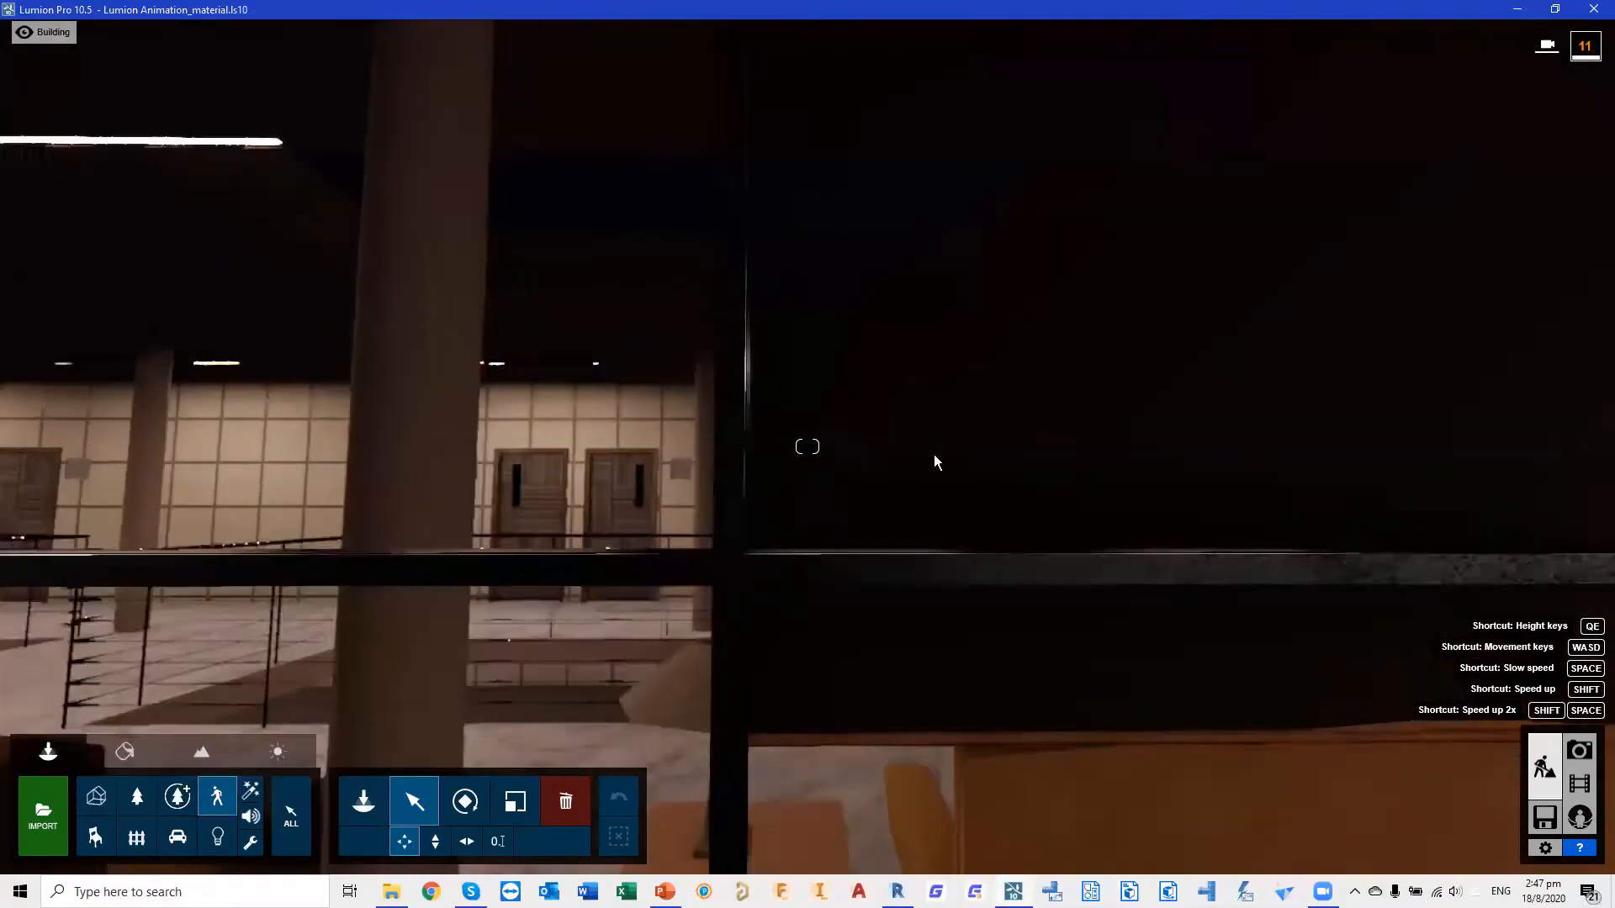
{"action": "key", "text": "w"}
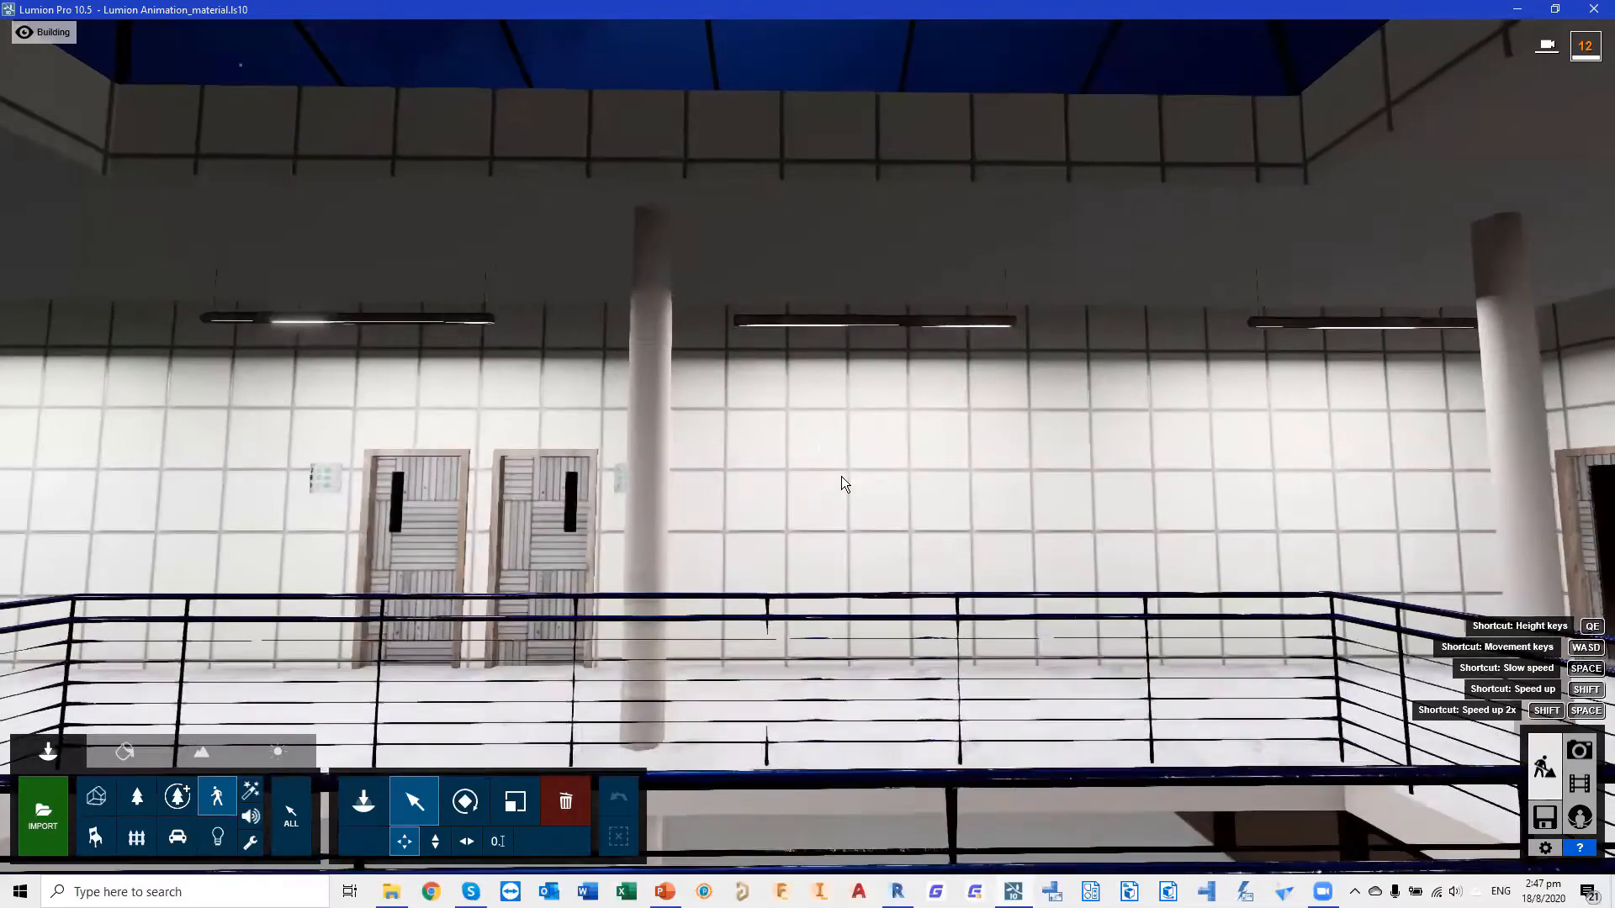
Examine the hanging light fixtures along the upper-floor lounge and bring the unlit one near the tiled wall into view
{"action": "right_click_drag", "start_coordinate": [841, 476], "coordinate": [688, 459]}
{"action": "key", "text": "w"}
{"action": "key", "text": "d"}
{"action": "key", "text": "a"}
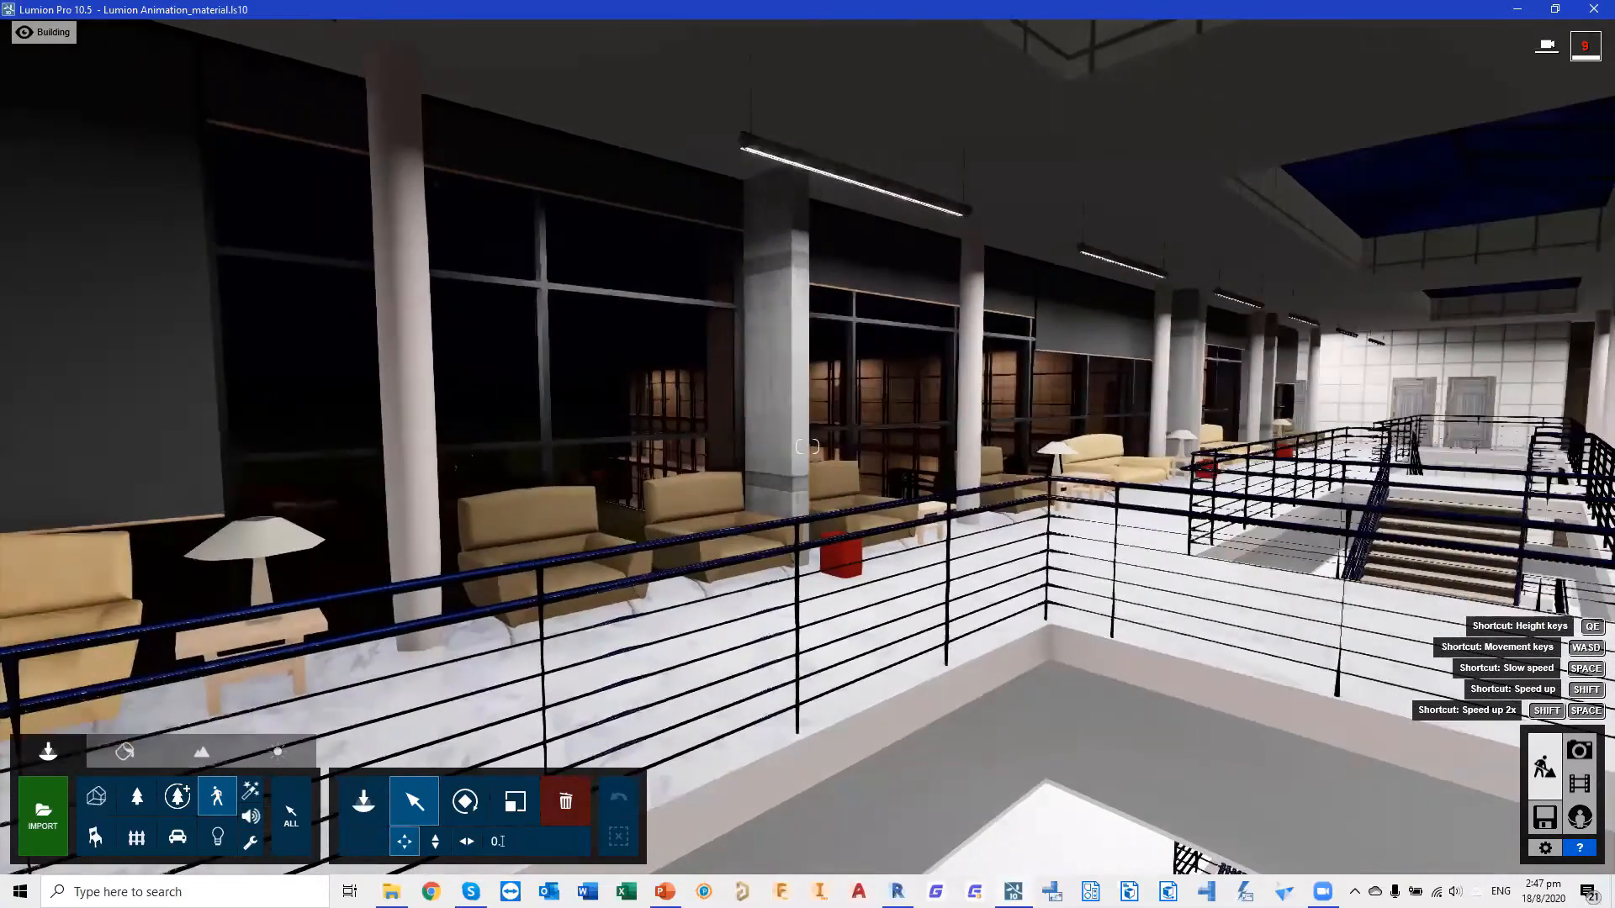
{"action": "key", "text": "a"}
{"action": "right_click_drag", "start_coordinate": [833, 472], "coordinate": [704, 455]}
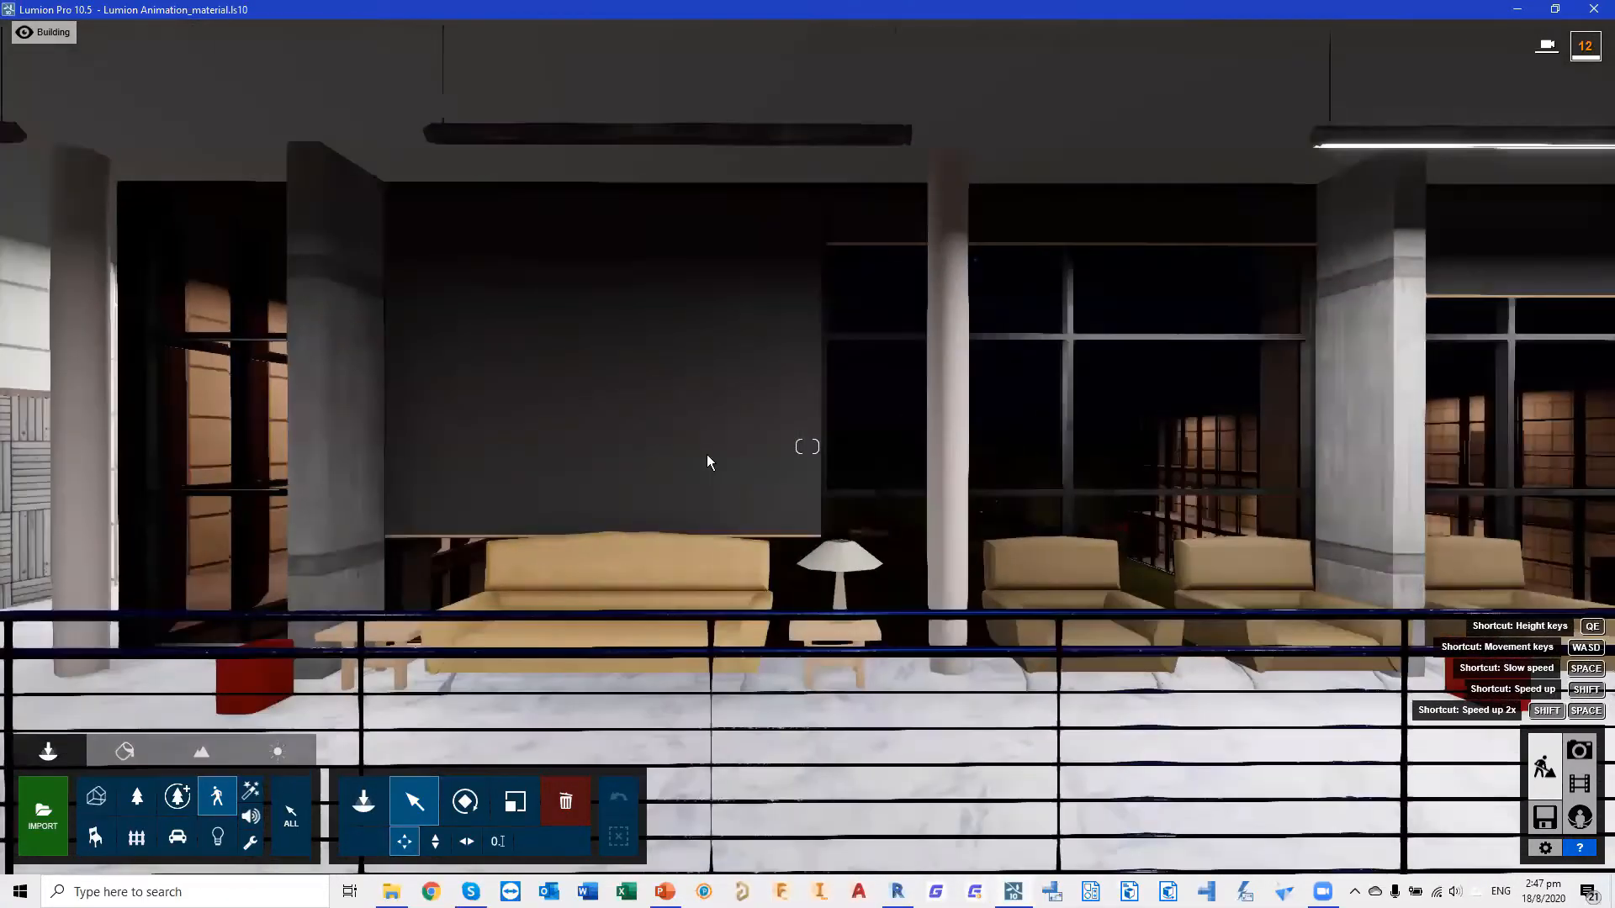
{"action": "key", "text": "a"}
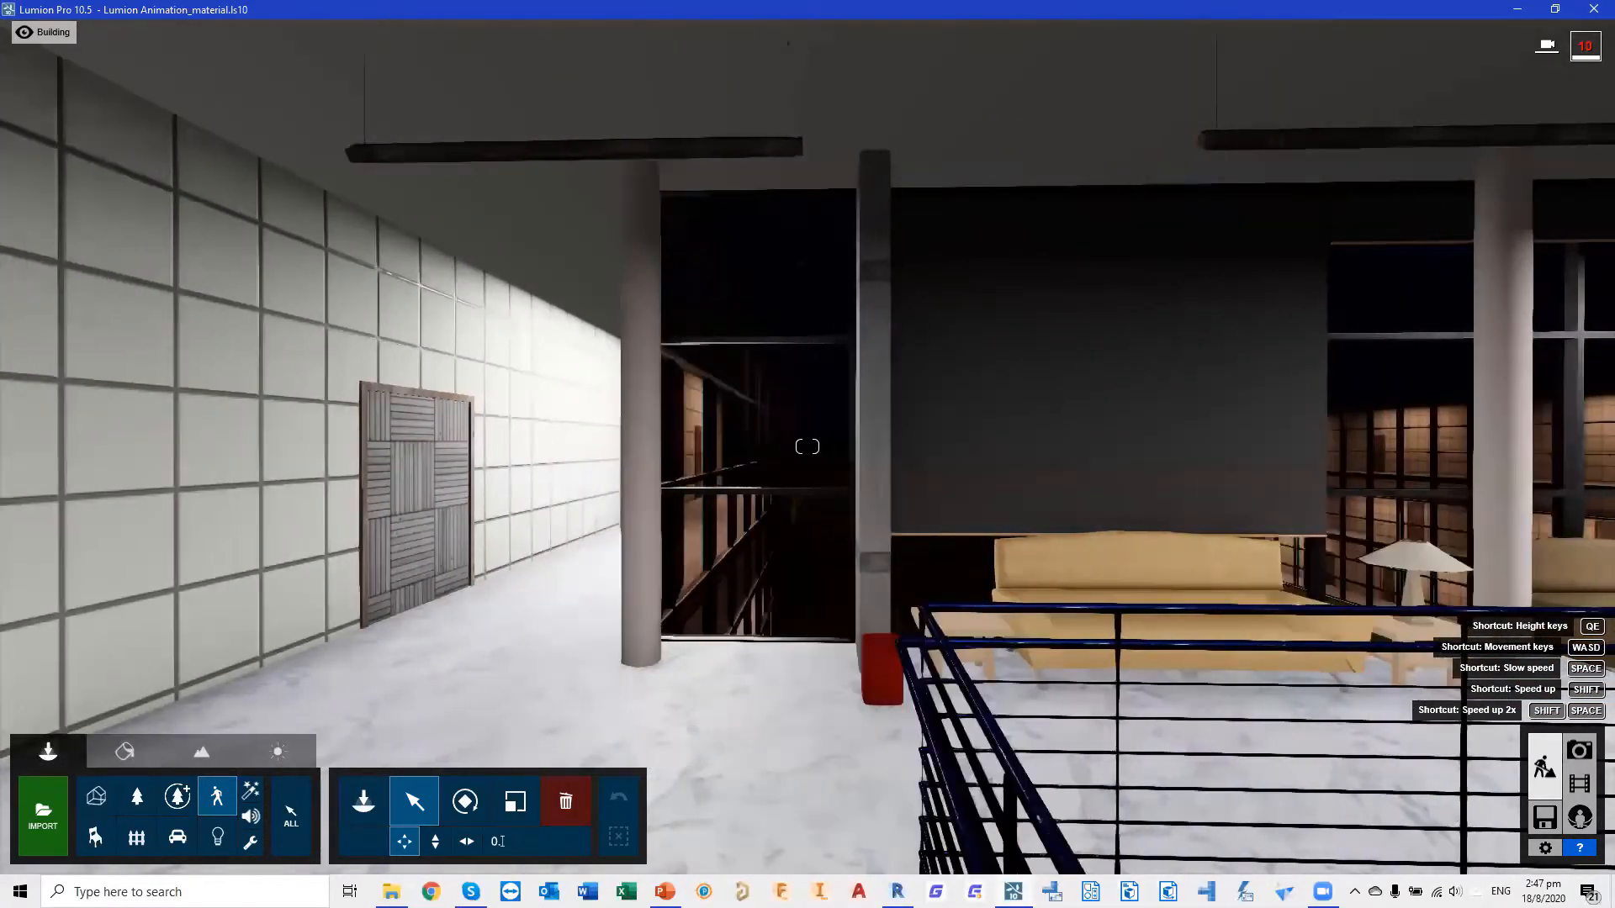
{"action": "key", "text": "d"}
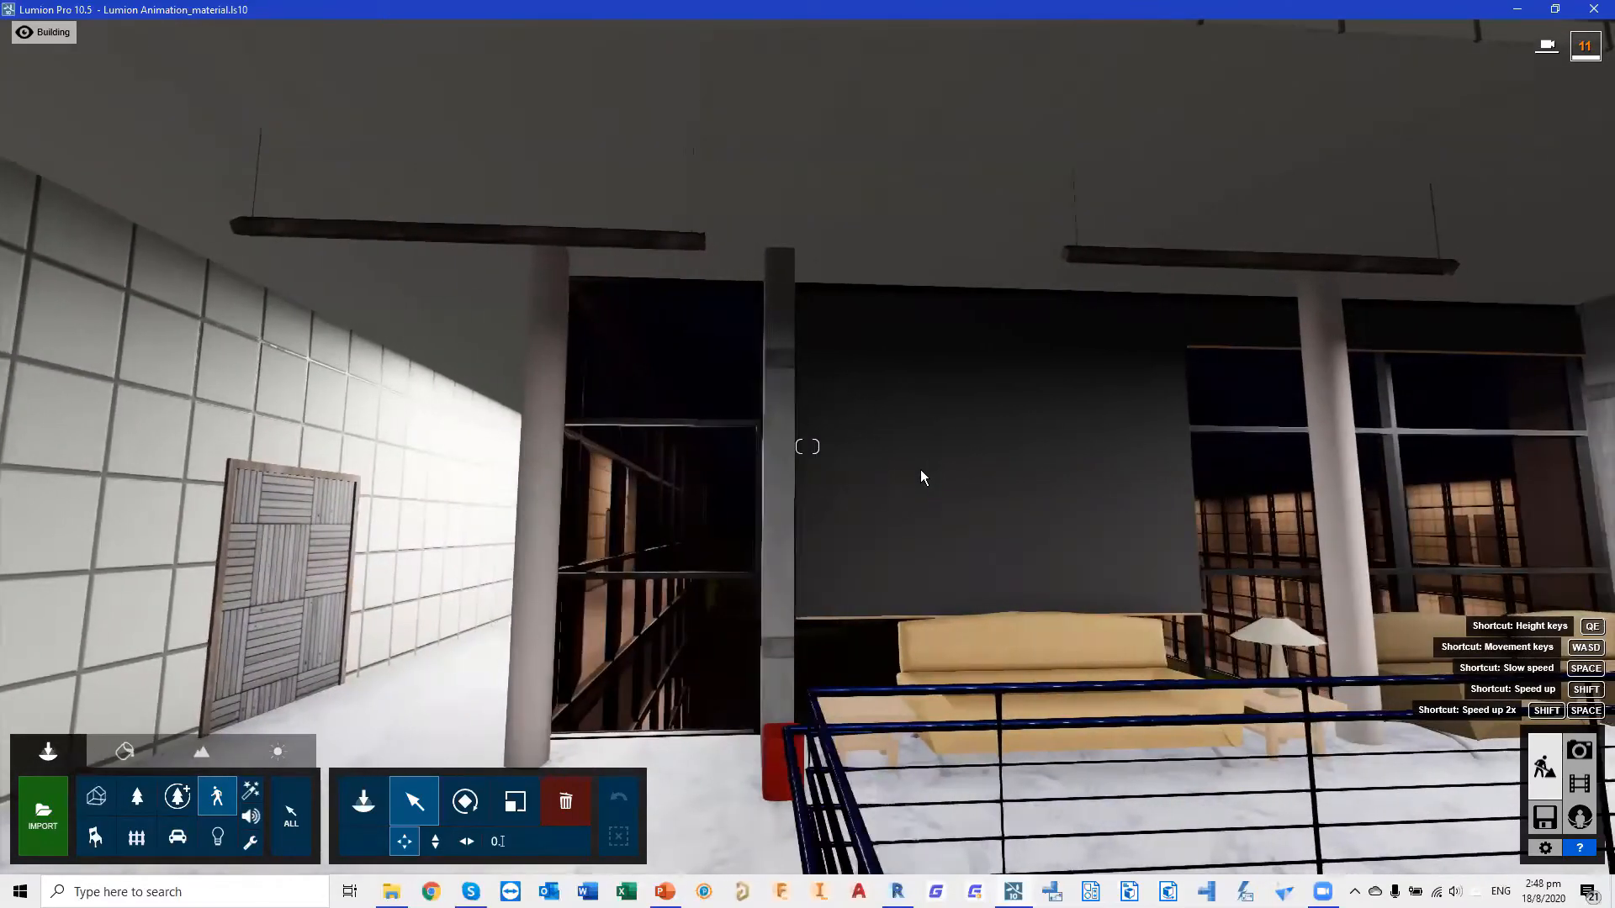
{"action": "key", "text": "w"}
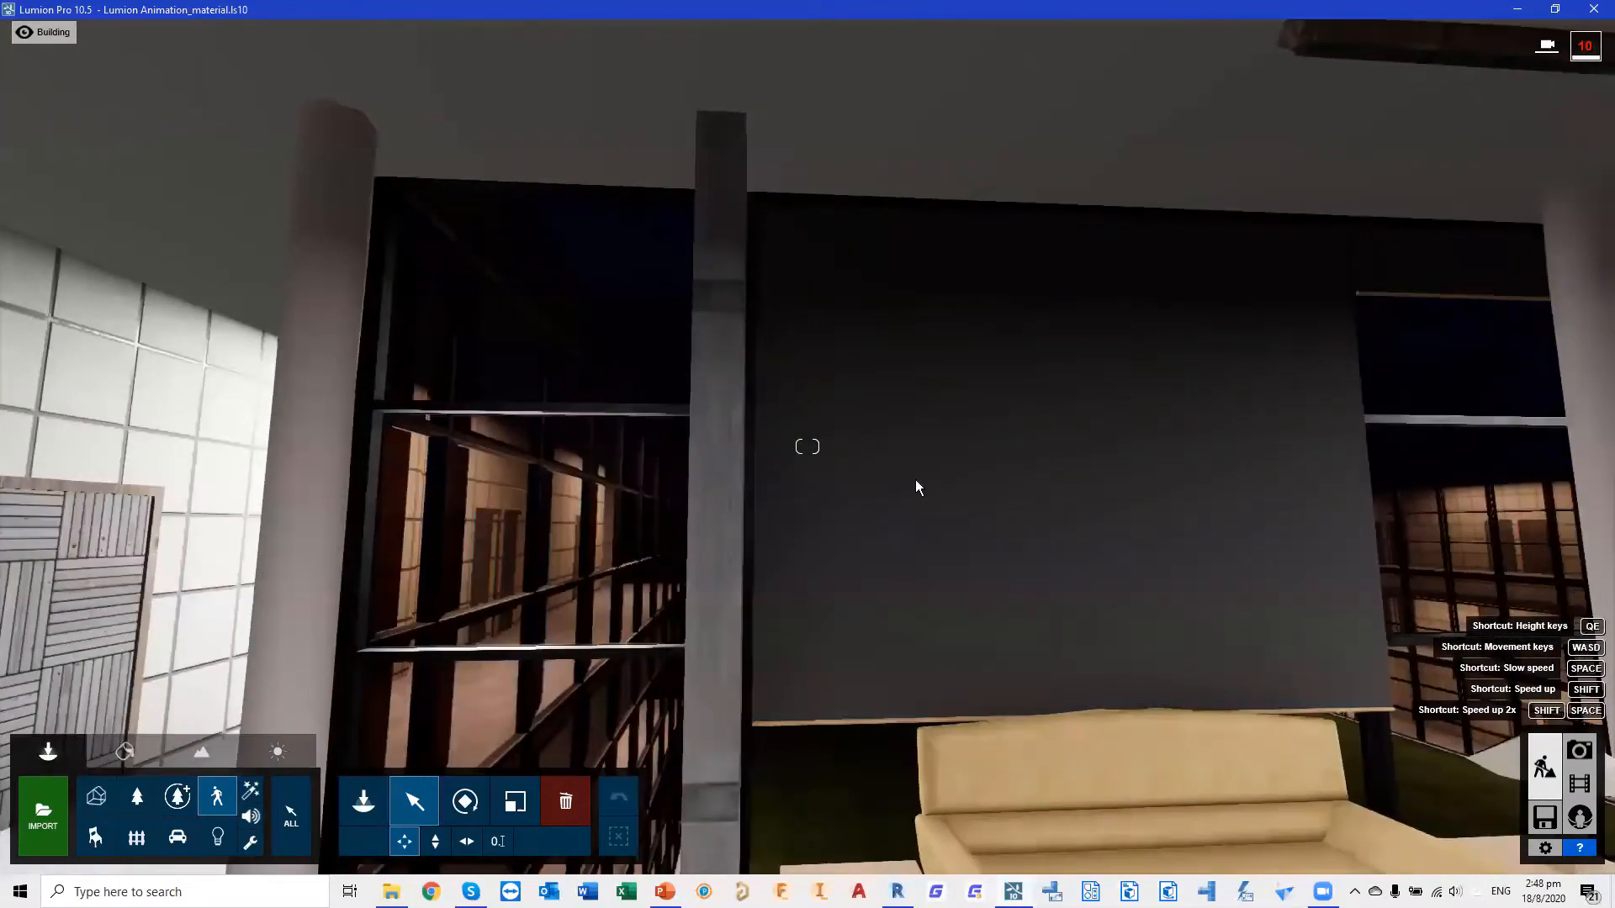
{"action": "right_click_drag", "start_coordinate": [914, 367], "coordinate": [911, 363]}
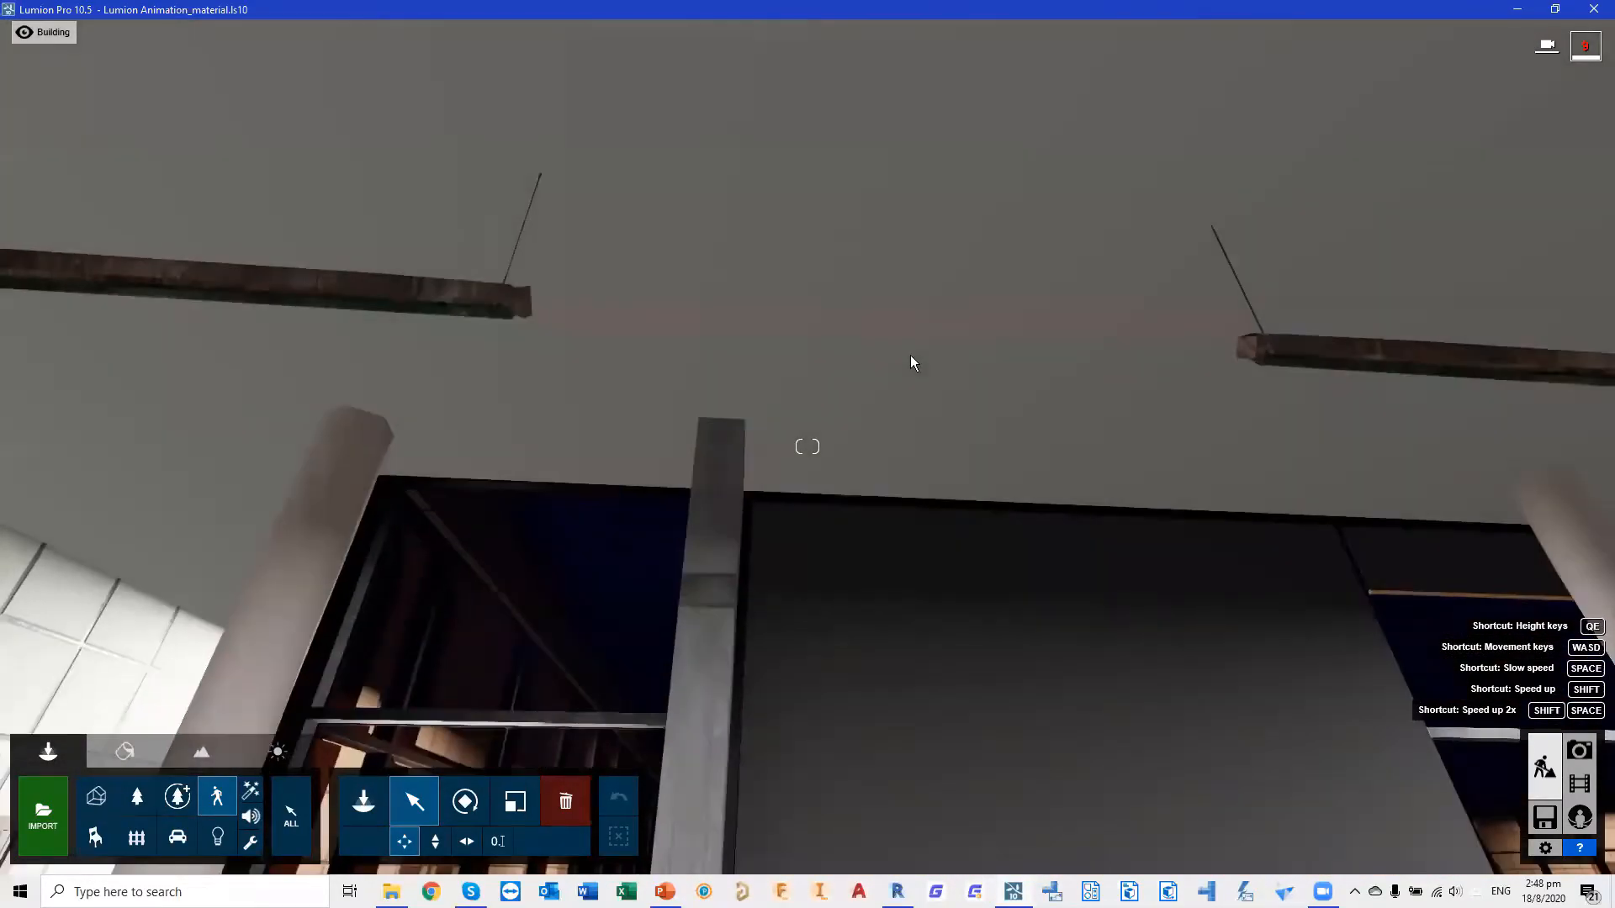
{"action": "key", "text": "a"}
{"action": "key", "text": "a"}
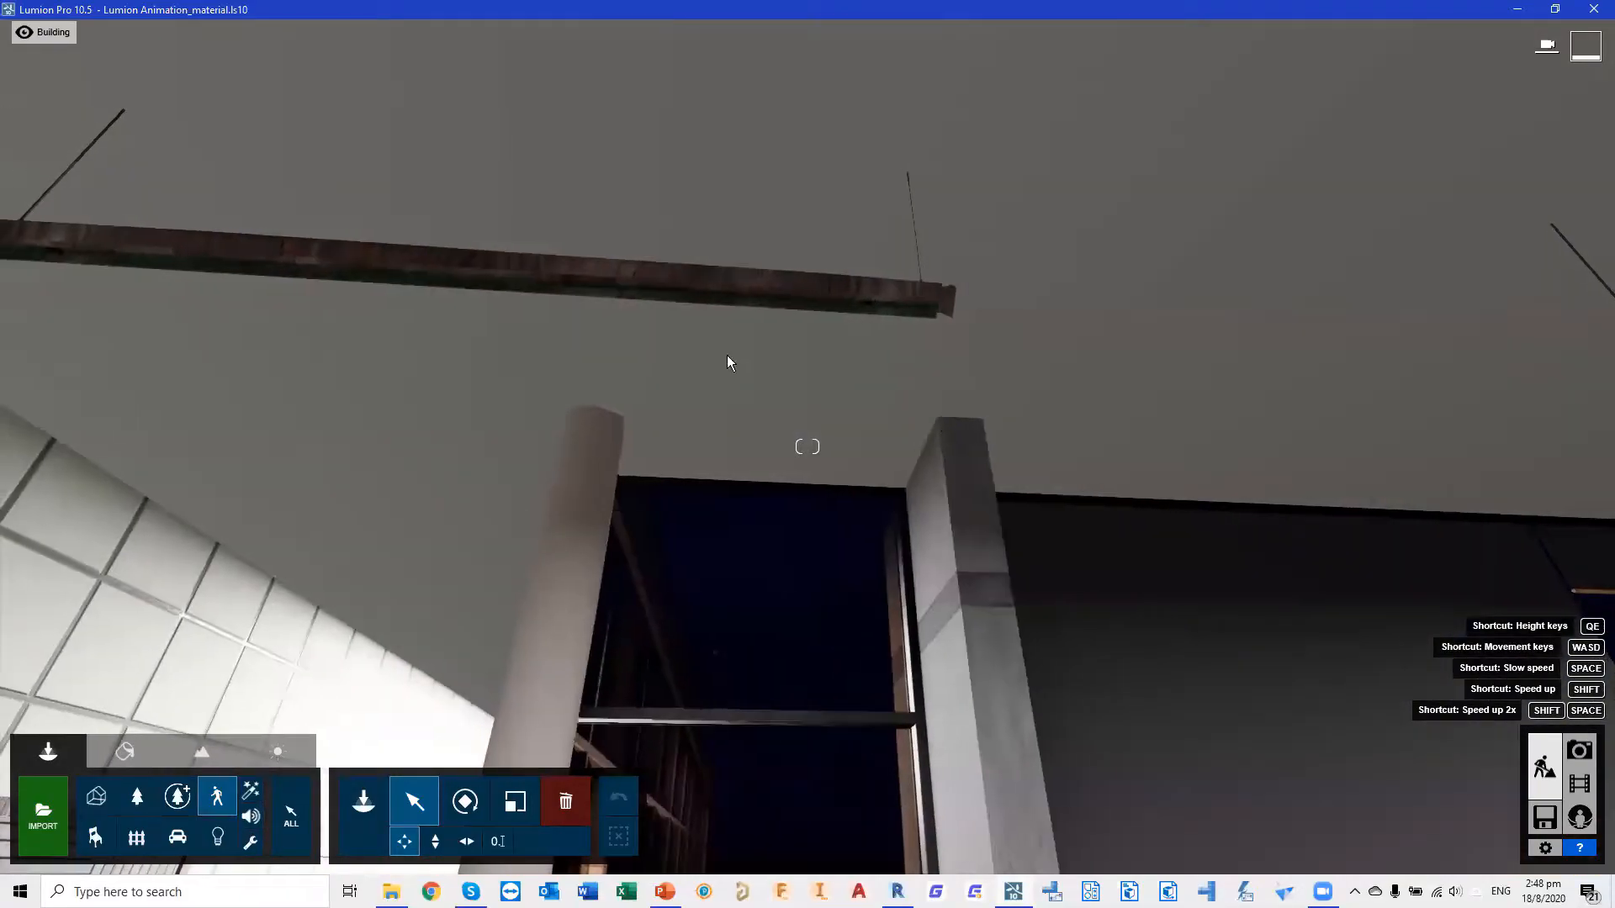
{"action": "key", "text": "d"}
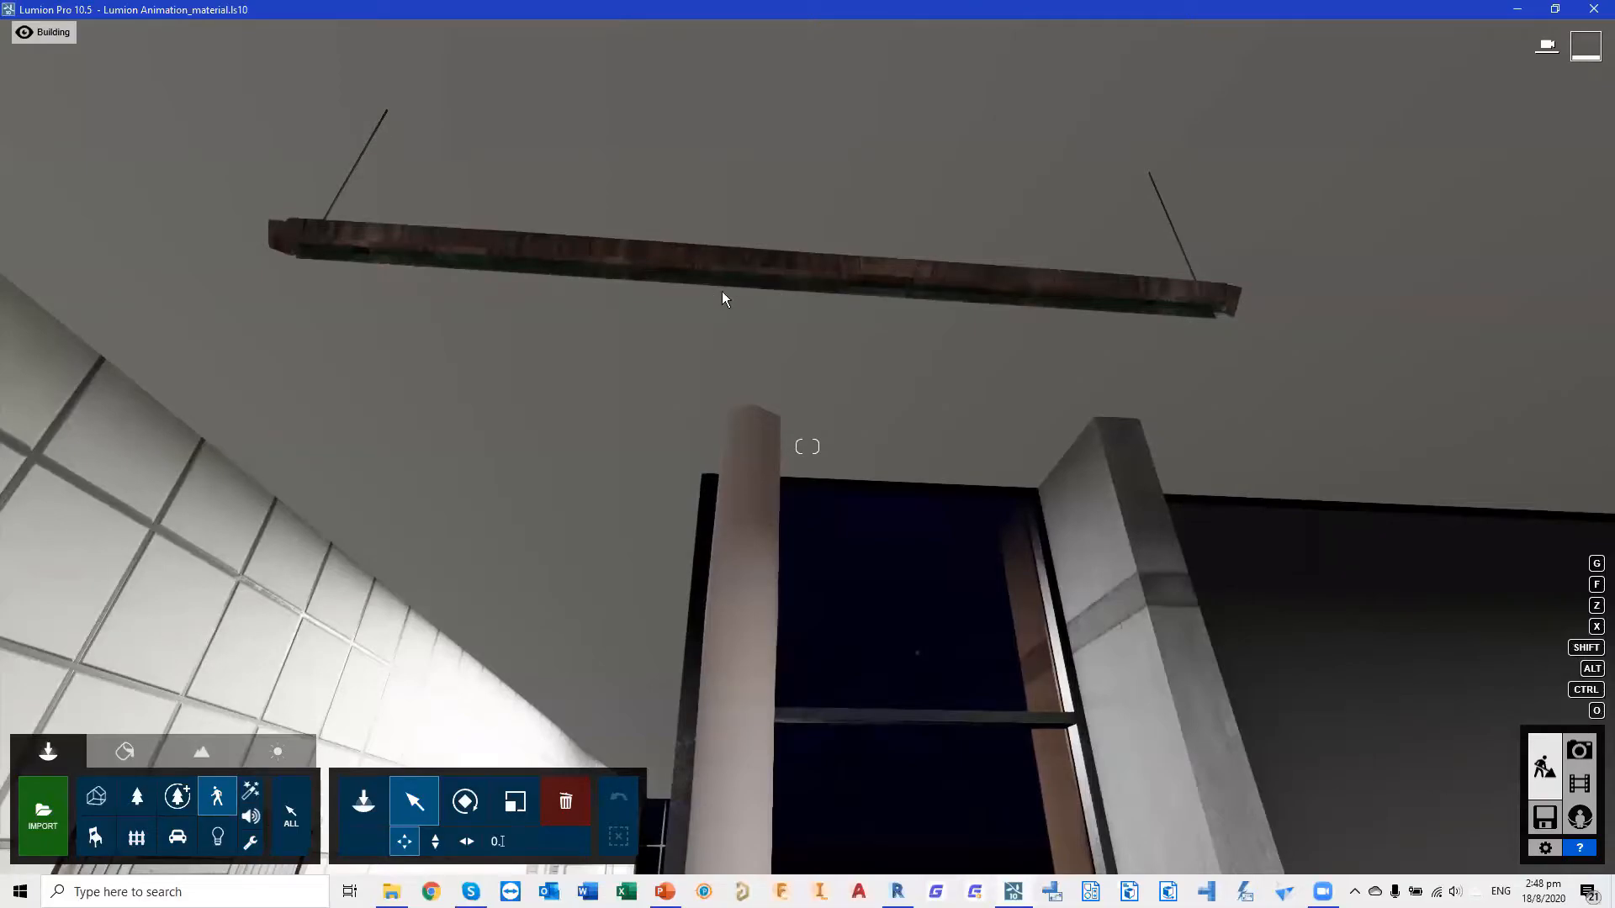
Place a Line Light from the Lights library at the middle of the unlit hanging fixture near the tiled wall
{"action": "left_click", "coordinate": [217, 837]}
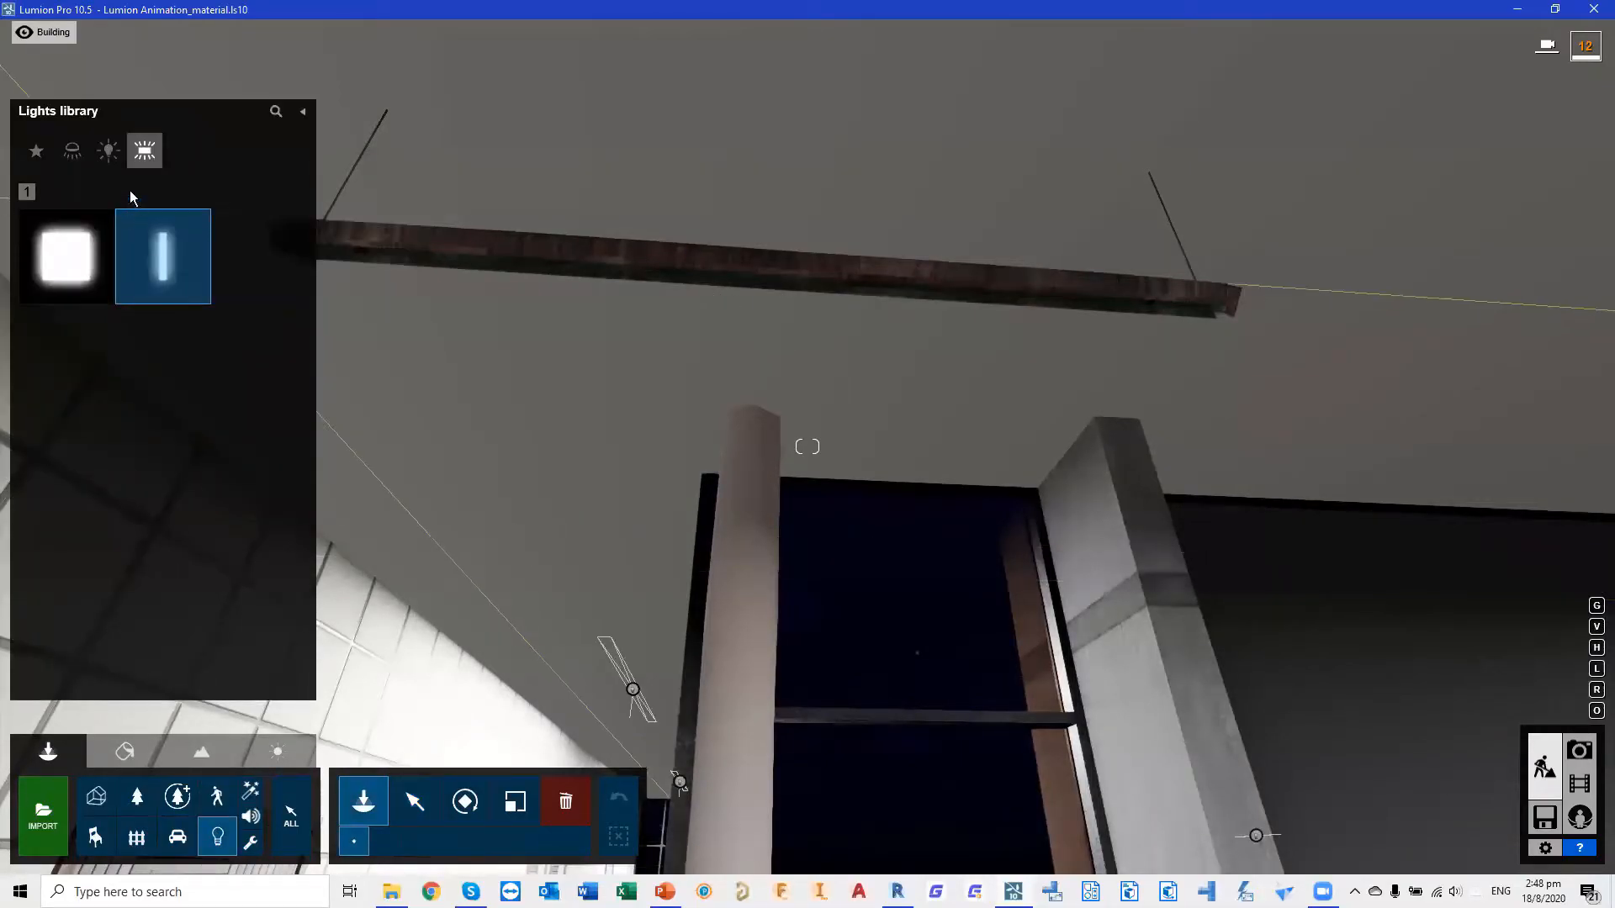
{"action": "mouse_move", "coordinate": [158, 258]}
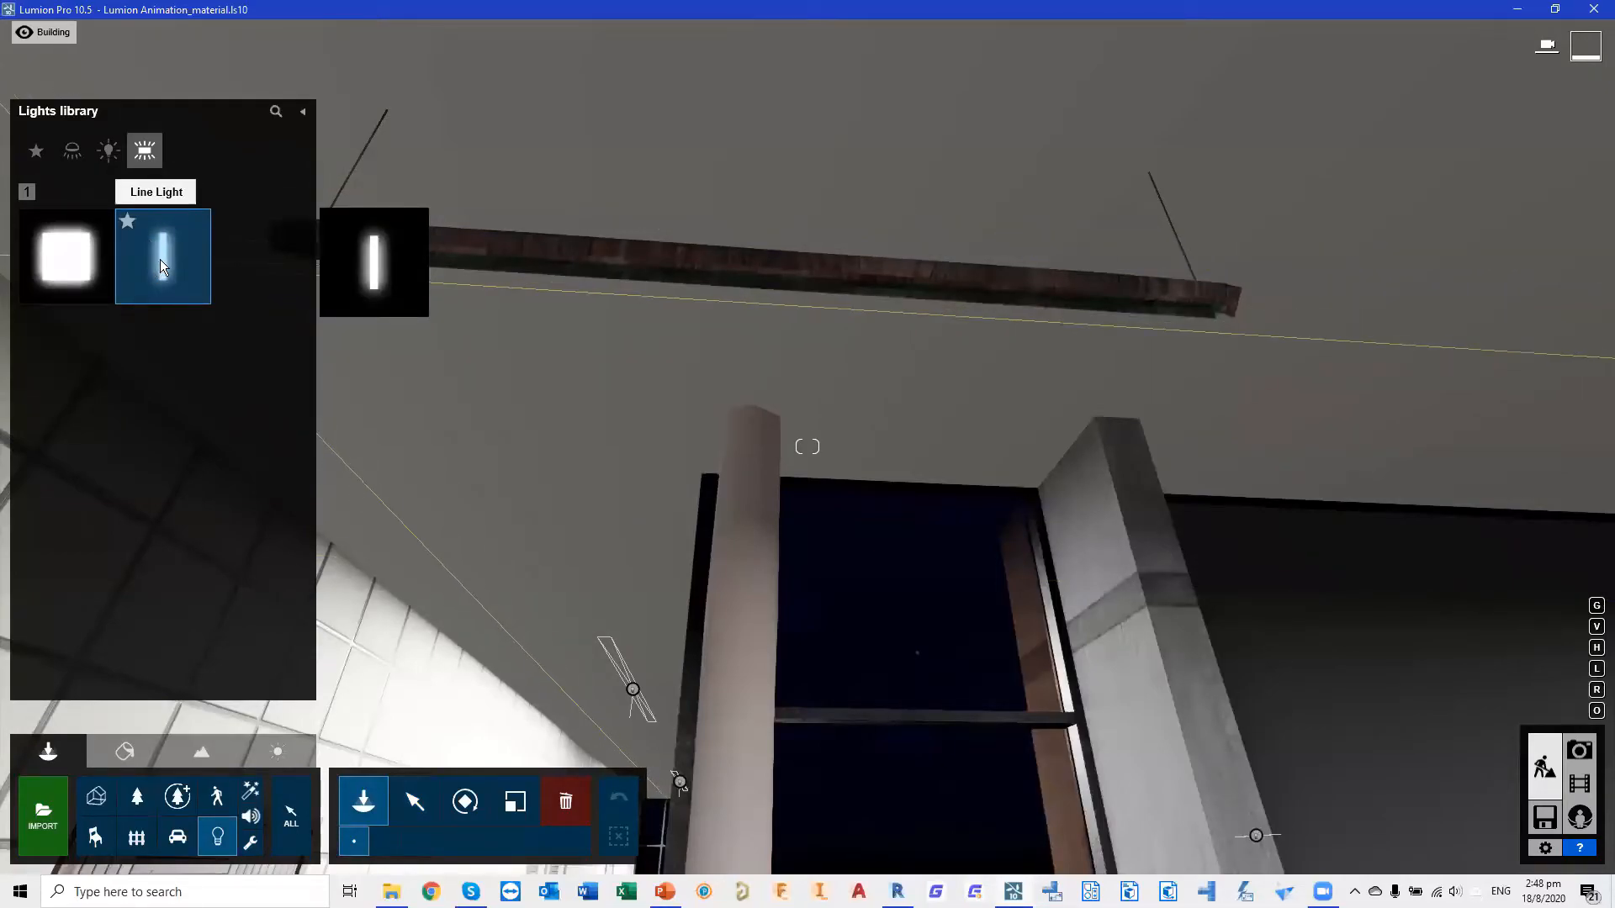
{"action": "left_click", "coordinate": [169, 249]}
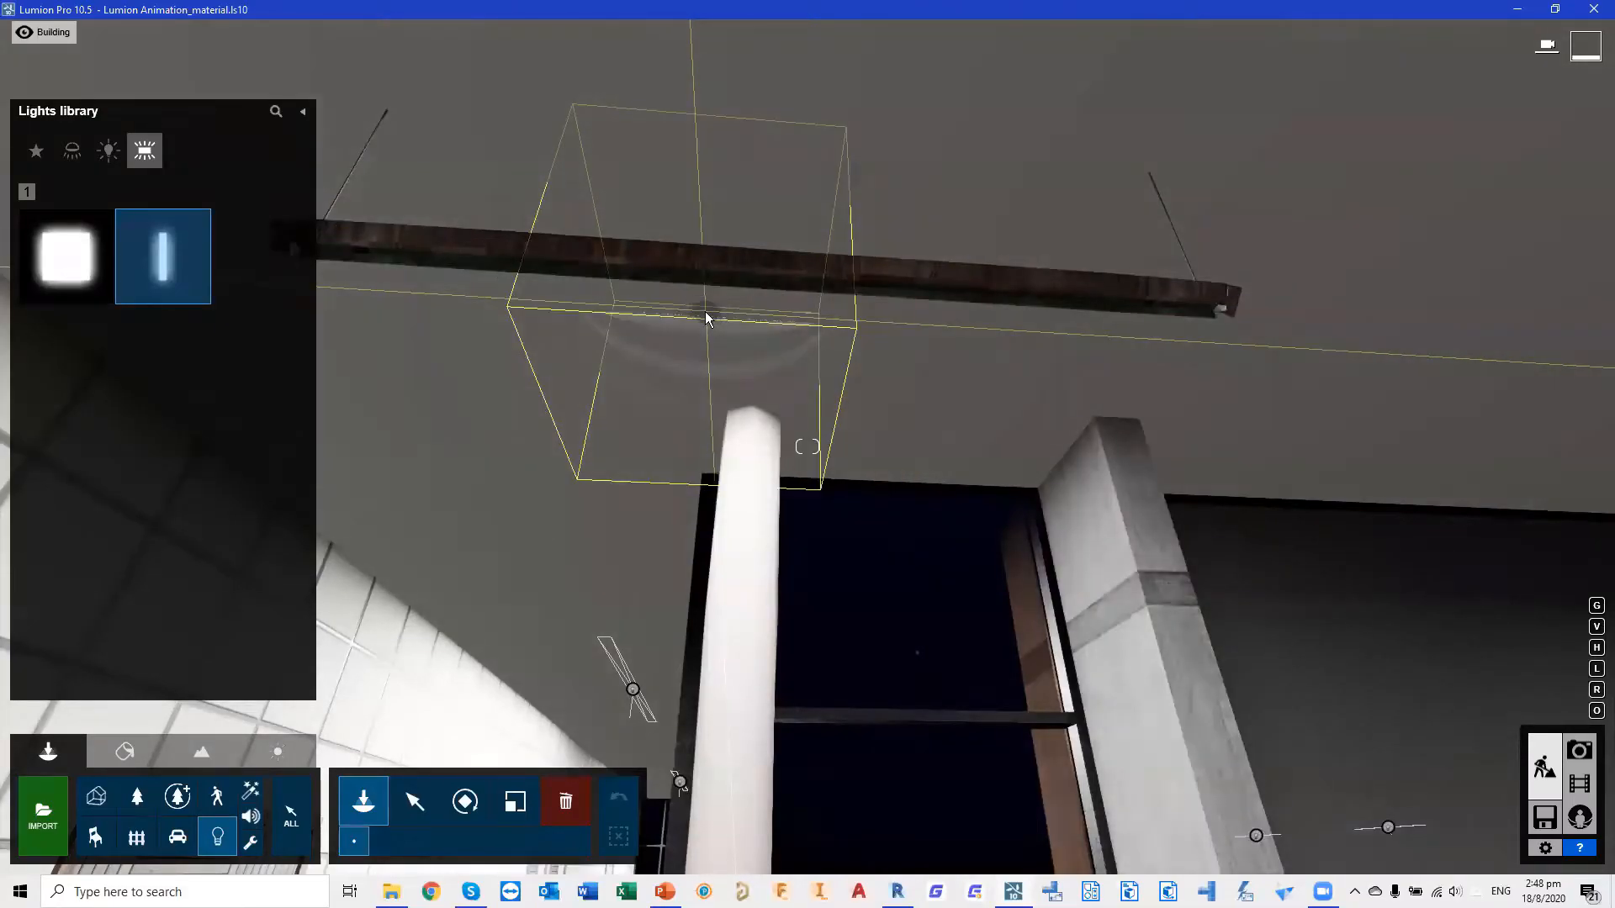
{"action": "key", "text": "s"}
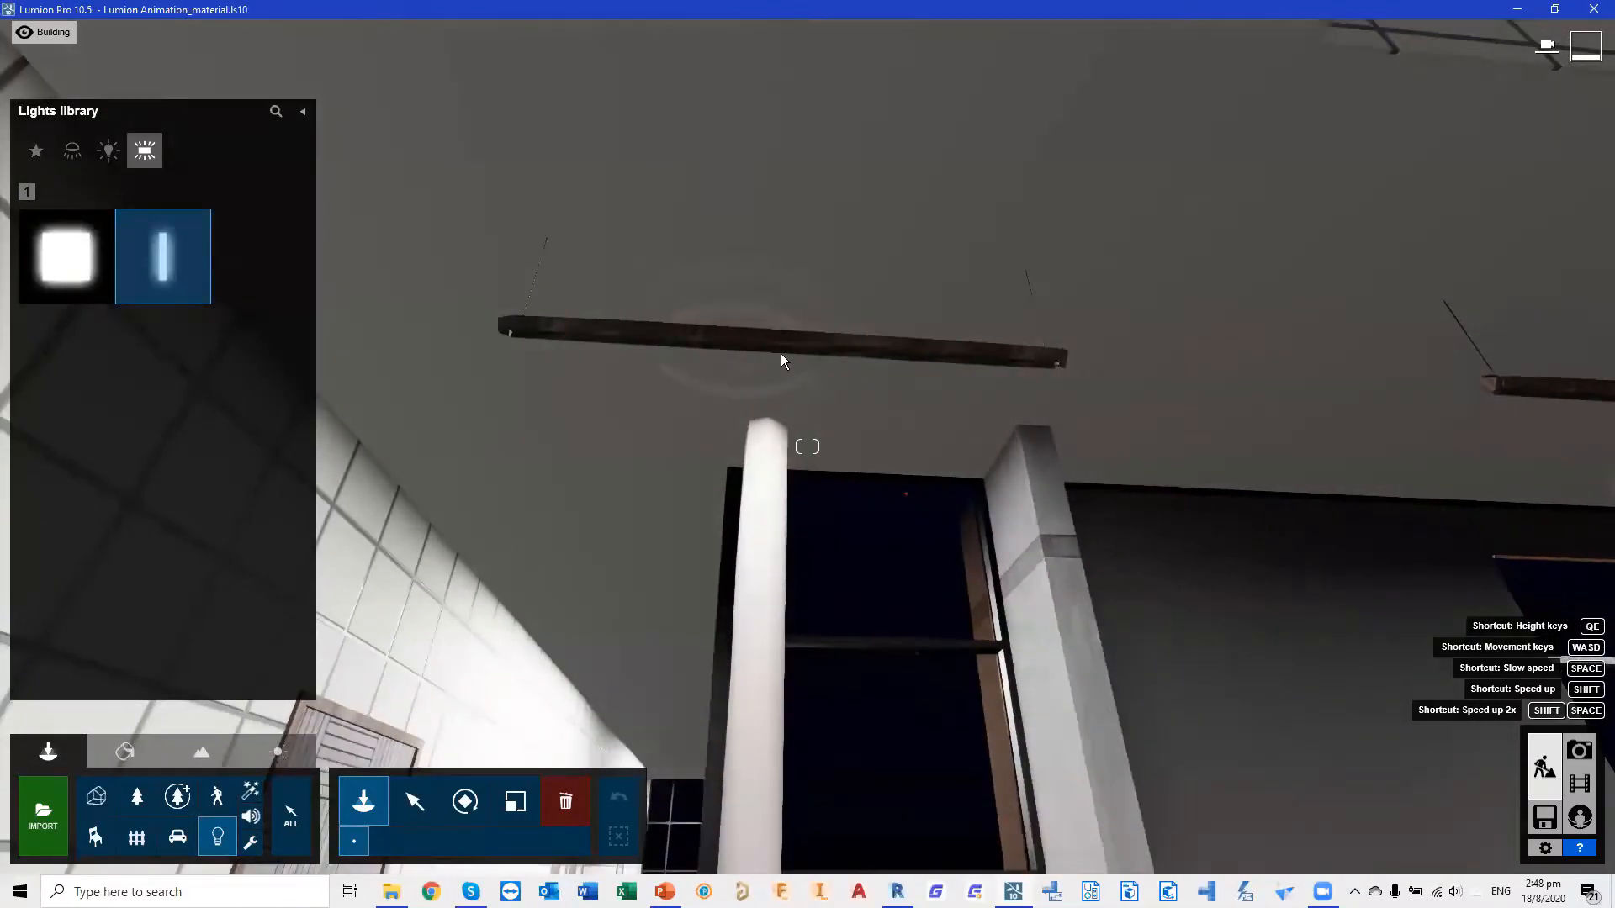
{"action": "left_click", "coordinate": [781, 355]}
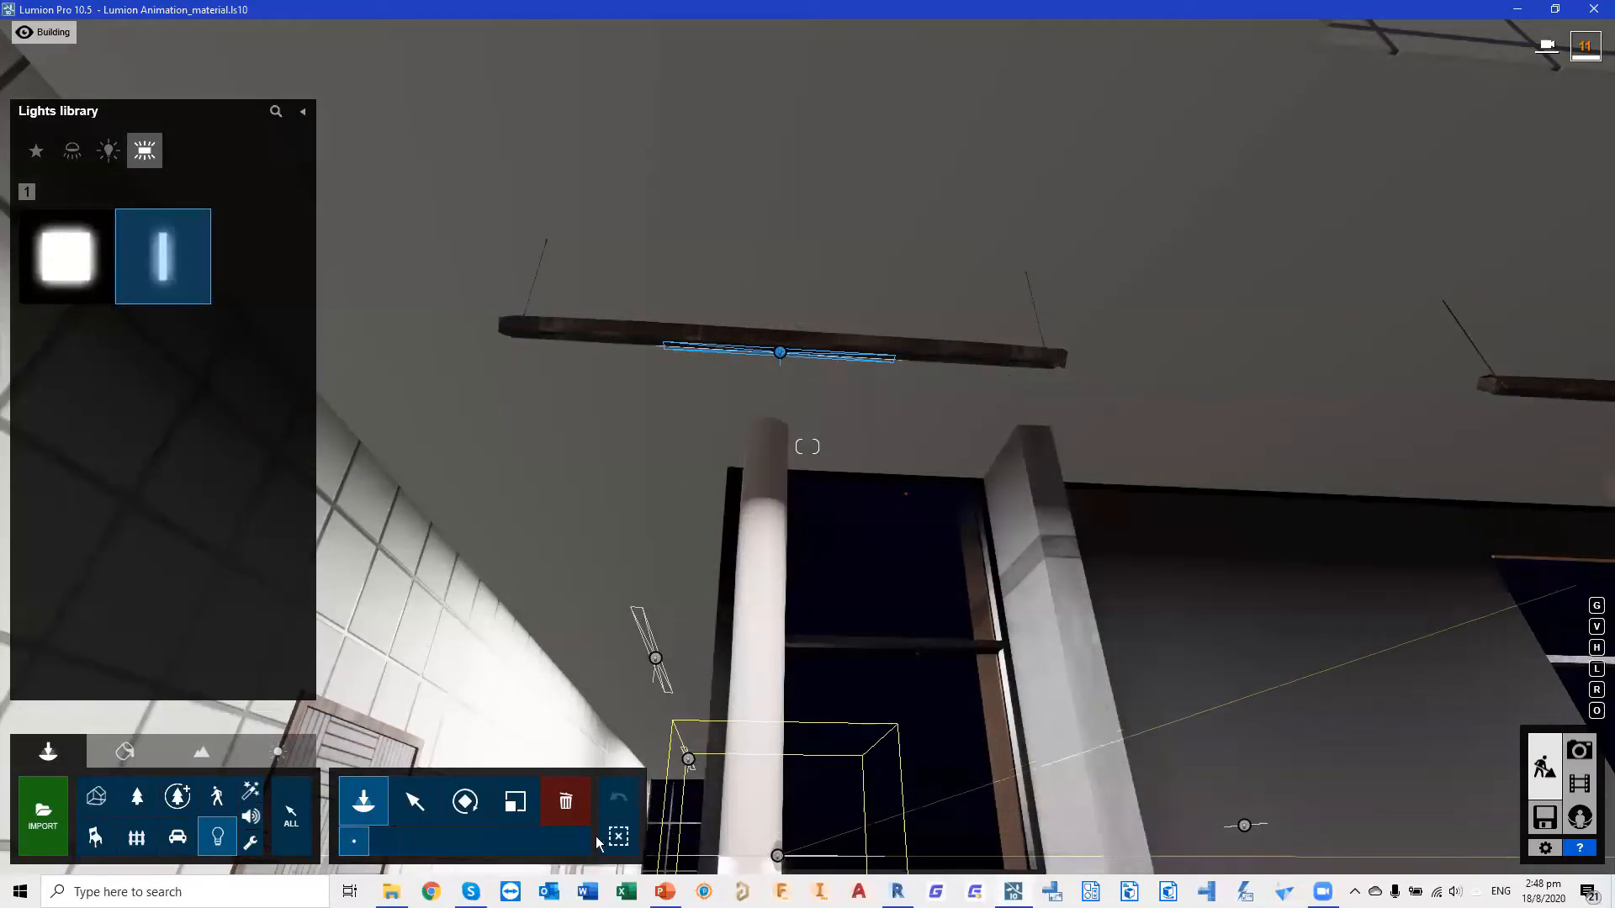
Widen the new Line Light to span its fixture, and turn on Show light source and Night activation
{"action": "left_click", "coordinate": [415, 802]}
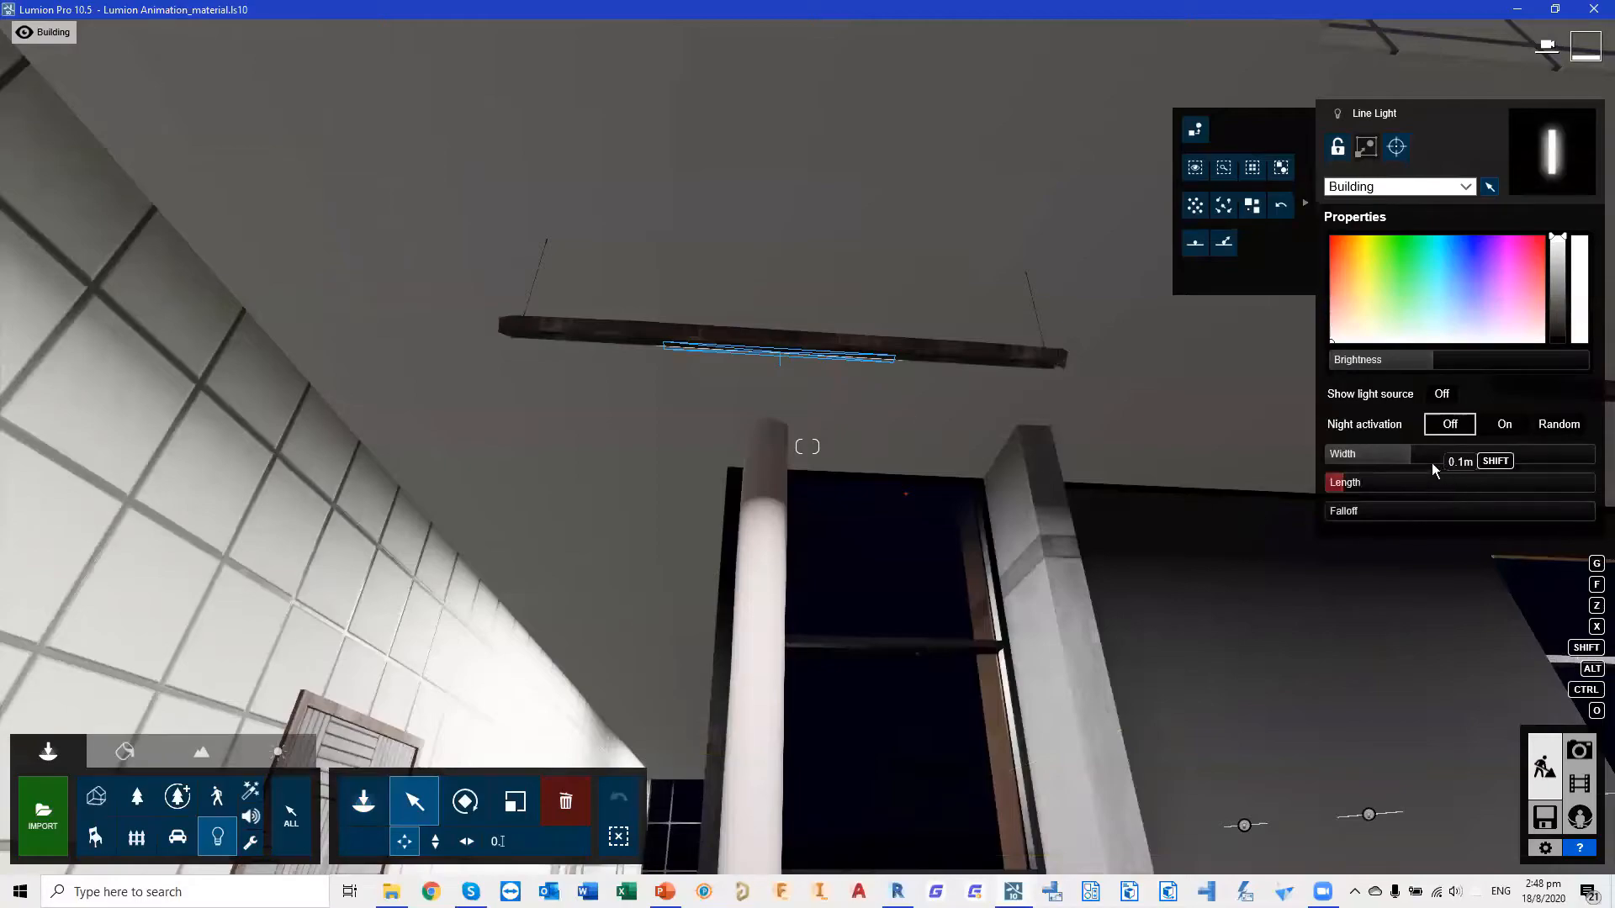
{"action": "left_click_drag", "start_coordinate": [1442, 454], "coordinate": [1460, 455]}
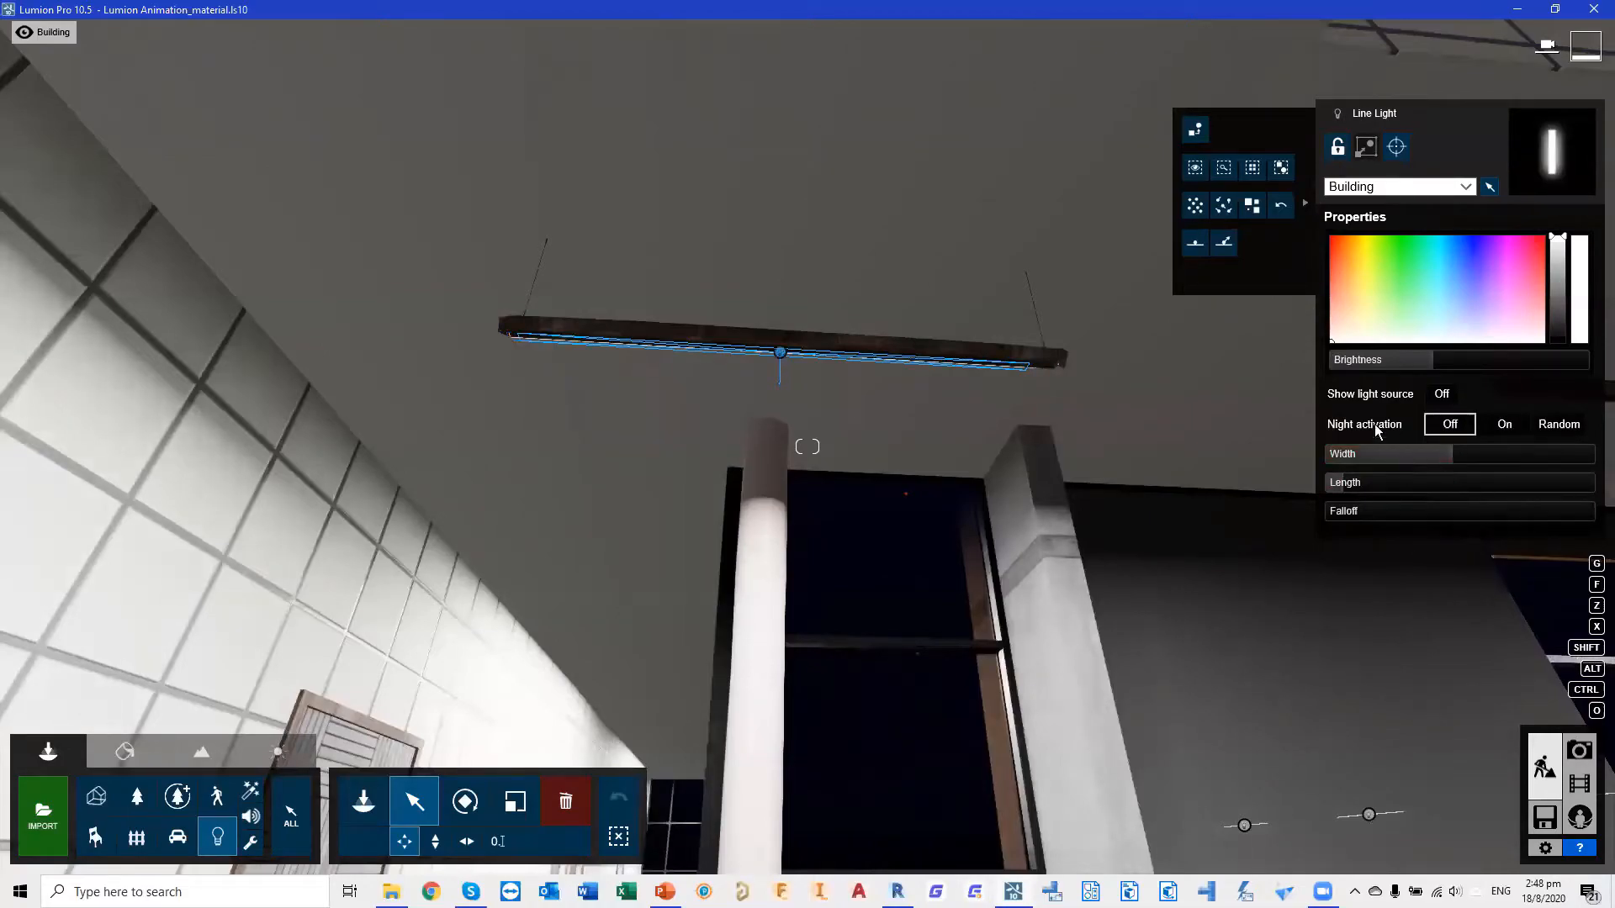
{"action": "left_click", "coordinate": [1442, 394]}
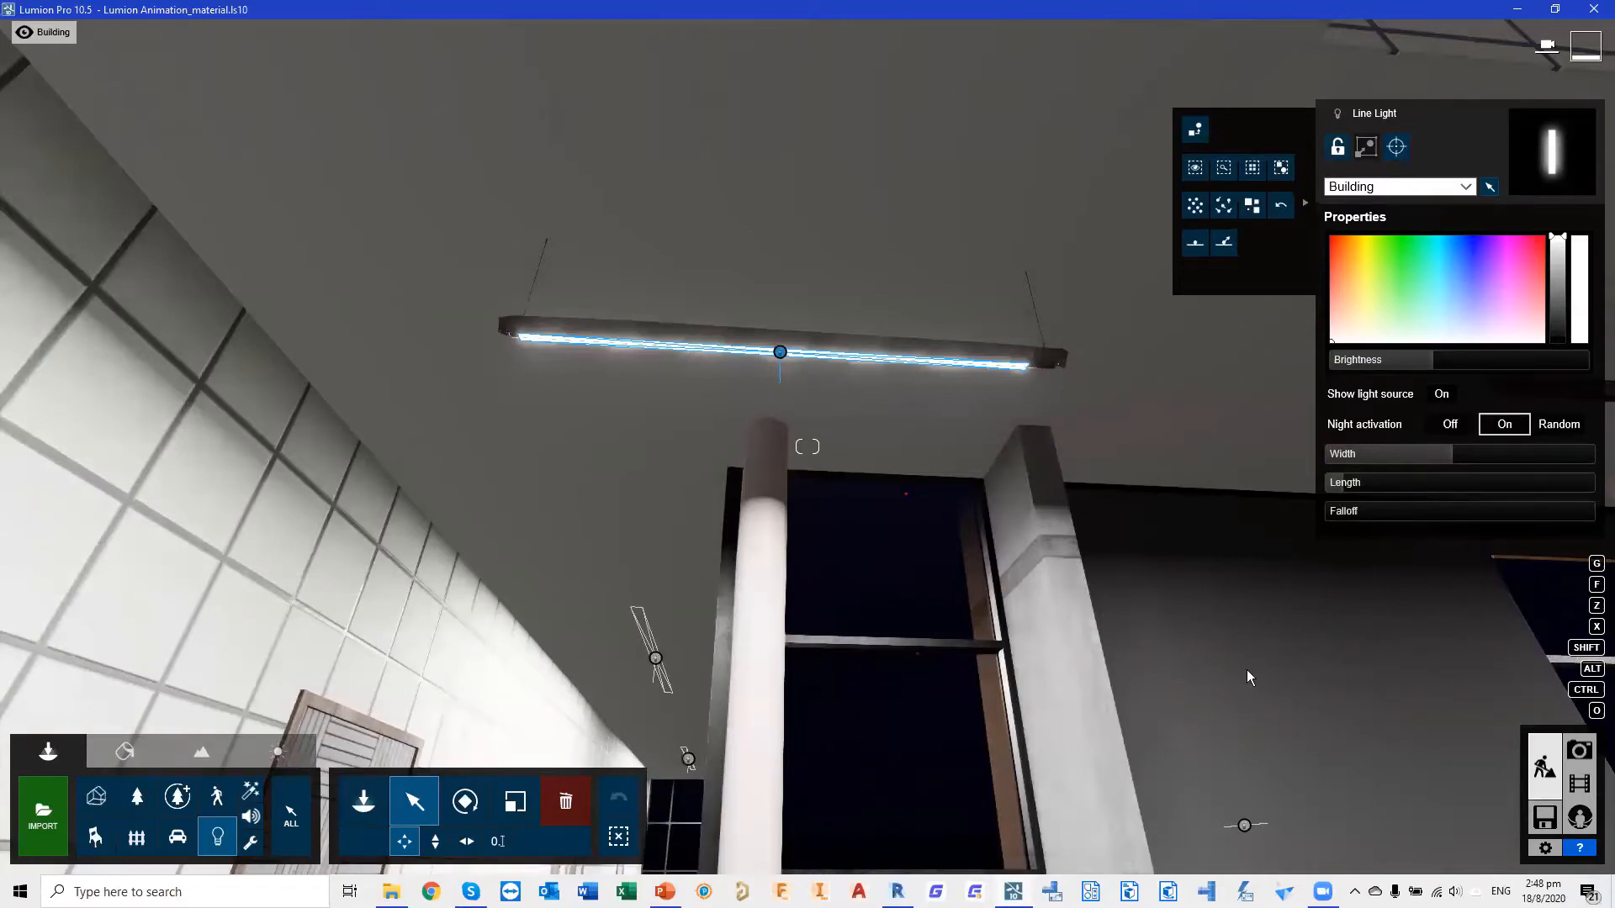
Copy the Line Light onto the neighbouring unlit hanging fixture in front of the dark panel
{"action": "key", "text": "d"}
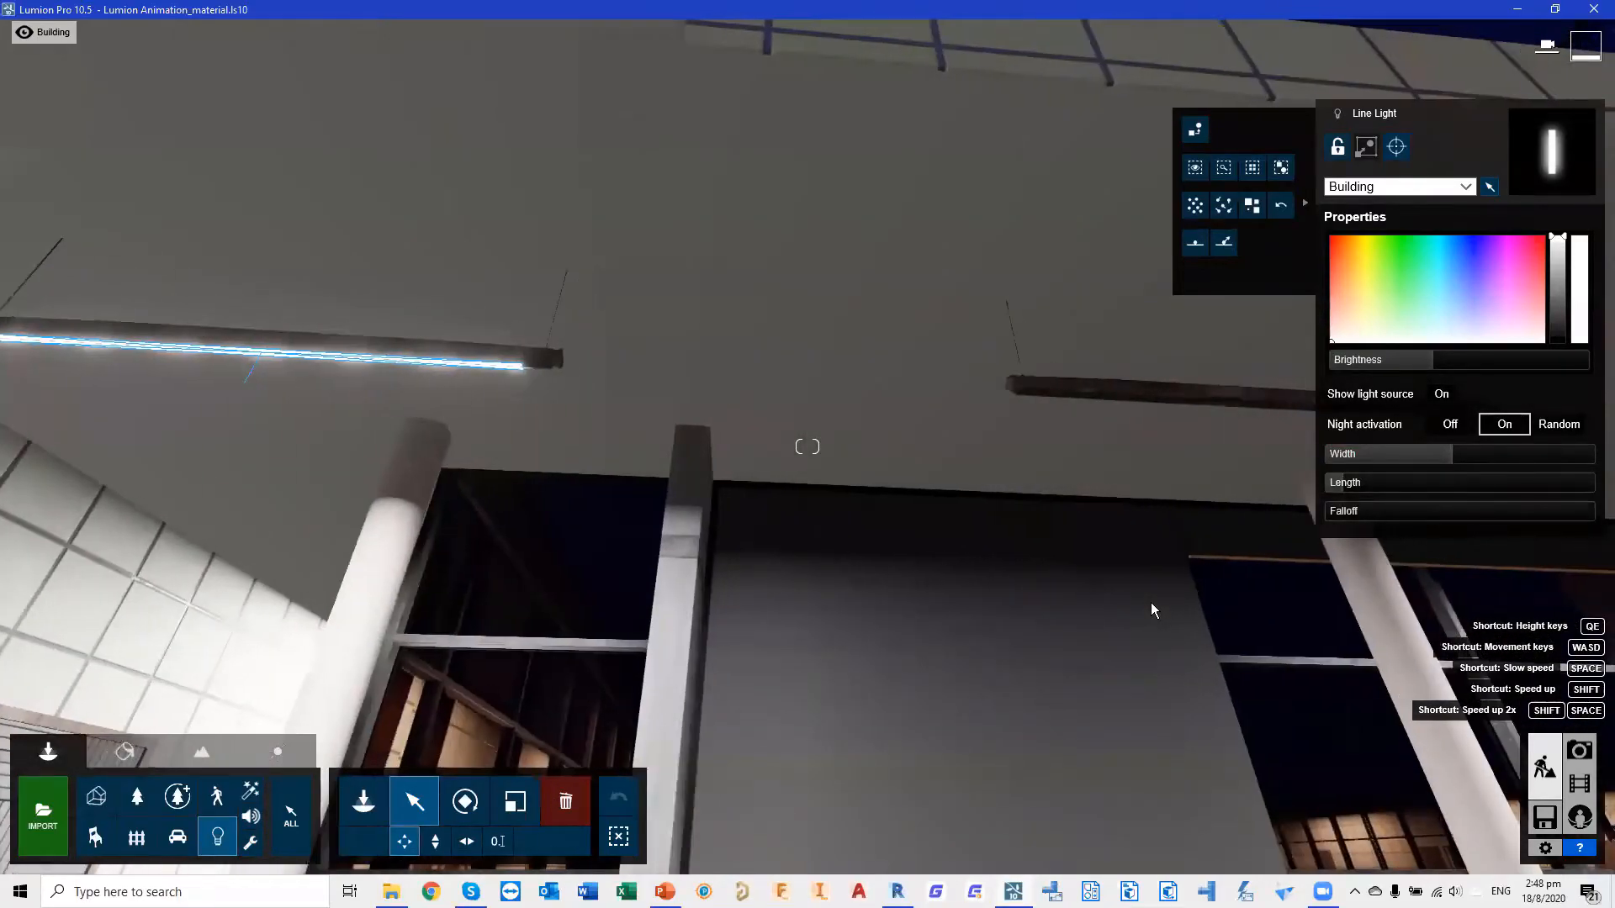
{"action": "key", "text": "d"}
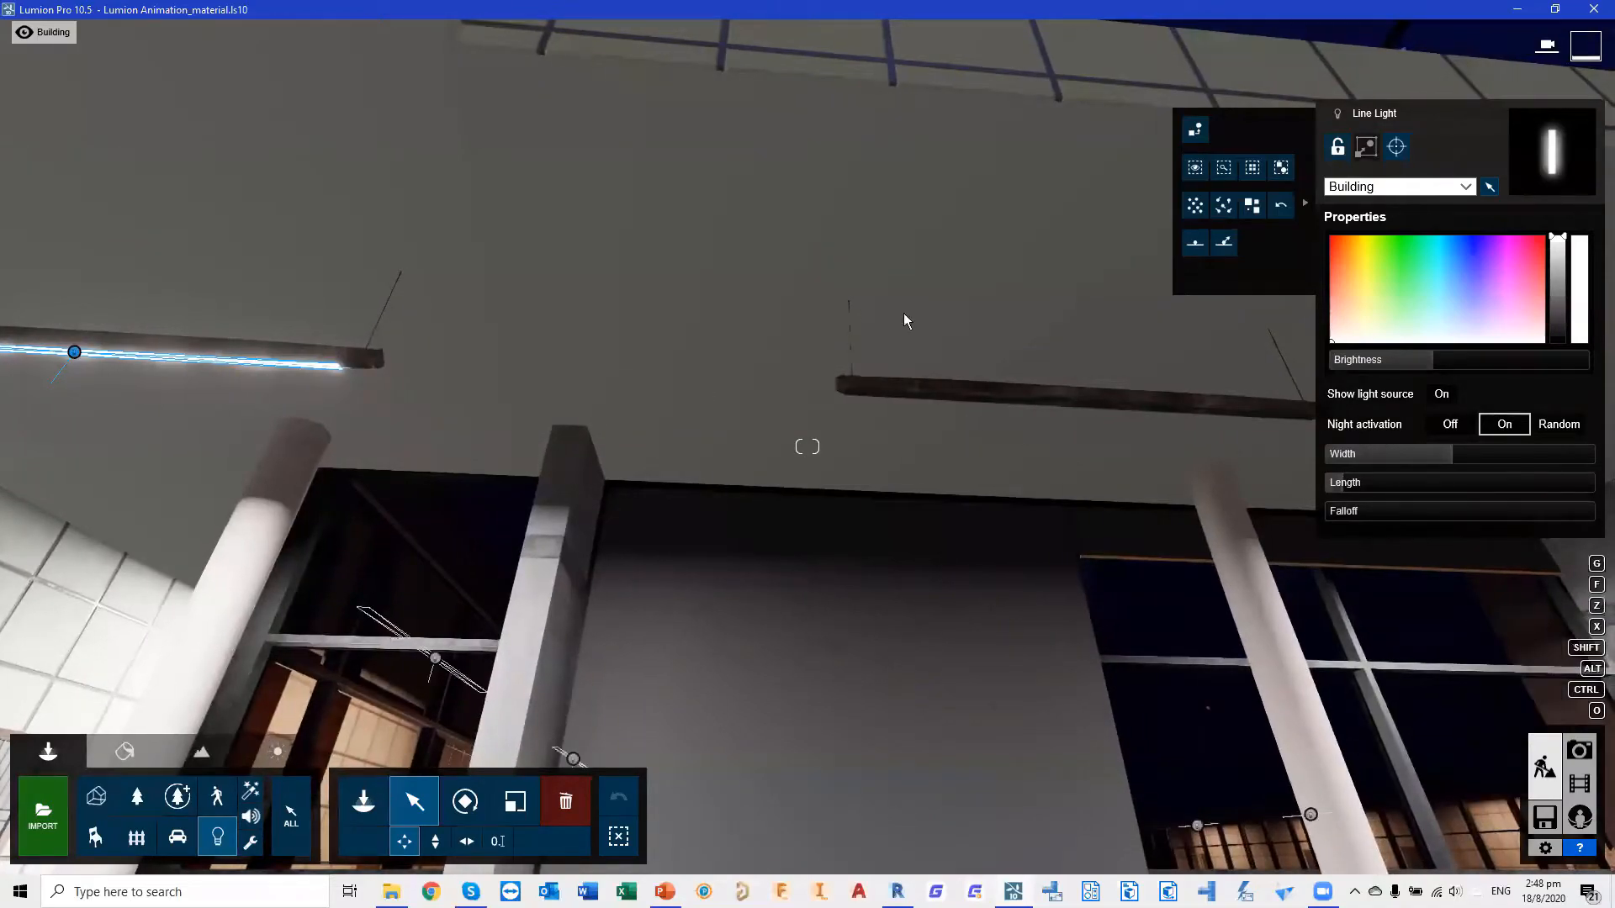
{"action": "left_click_drag", "start_coordinate": [93, 360], "coordinate": [1085, 411], "text": "alt"}
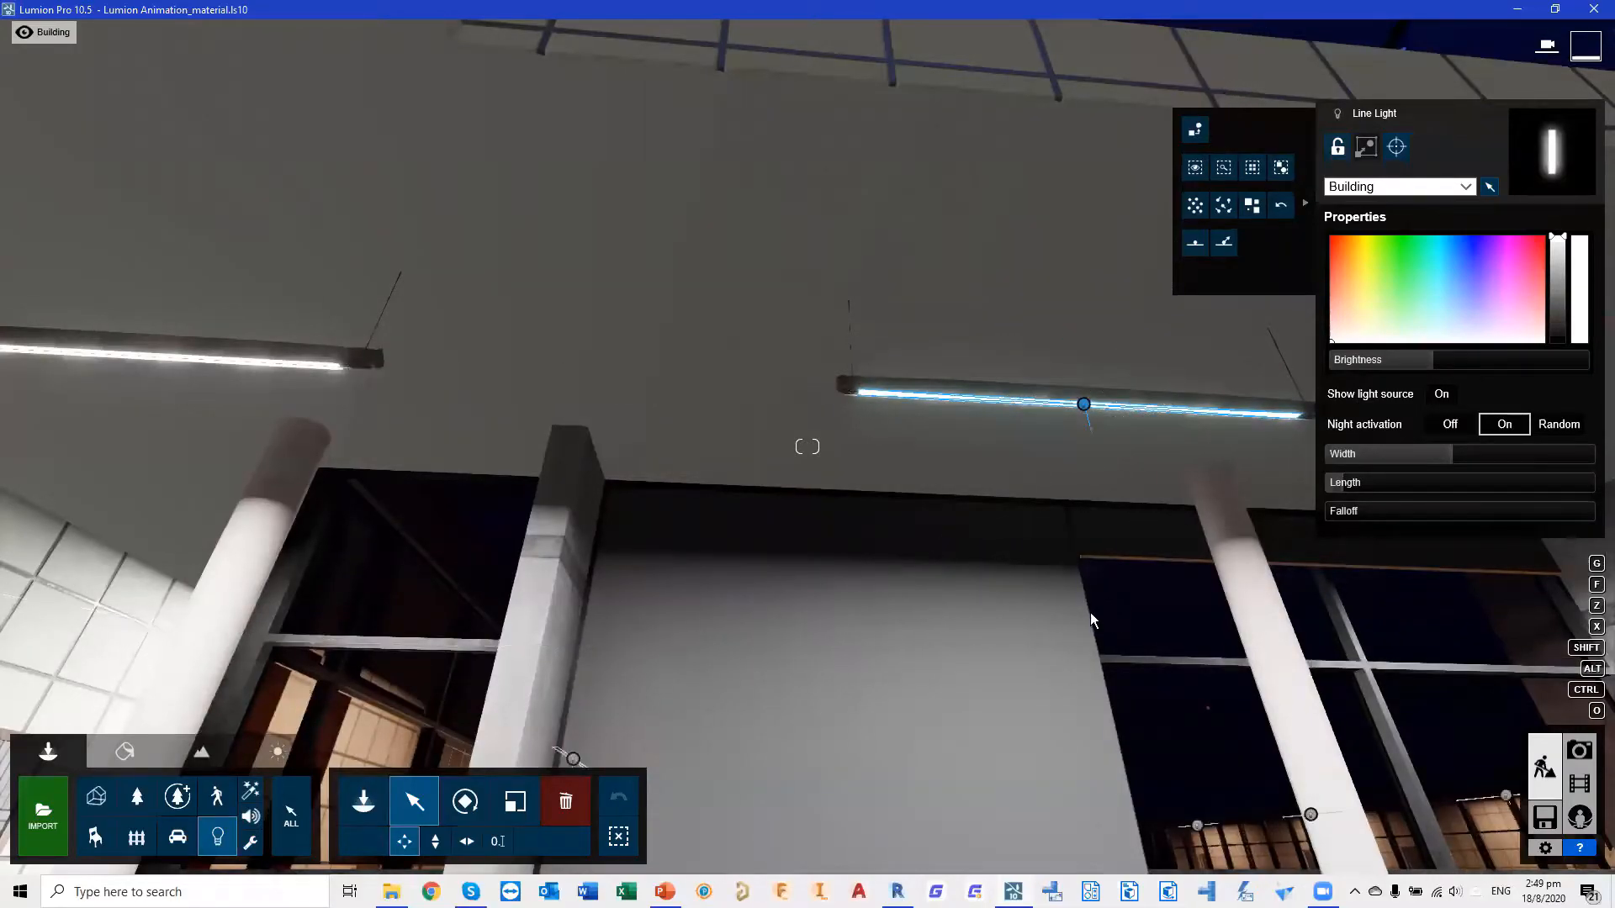
{"action": "right_click_drag", "start_coordinate": [830, 457], "coordinate": [858, 442]}
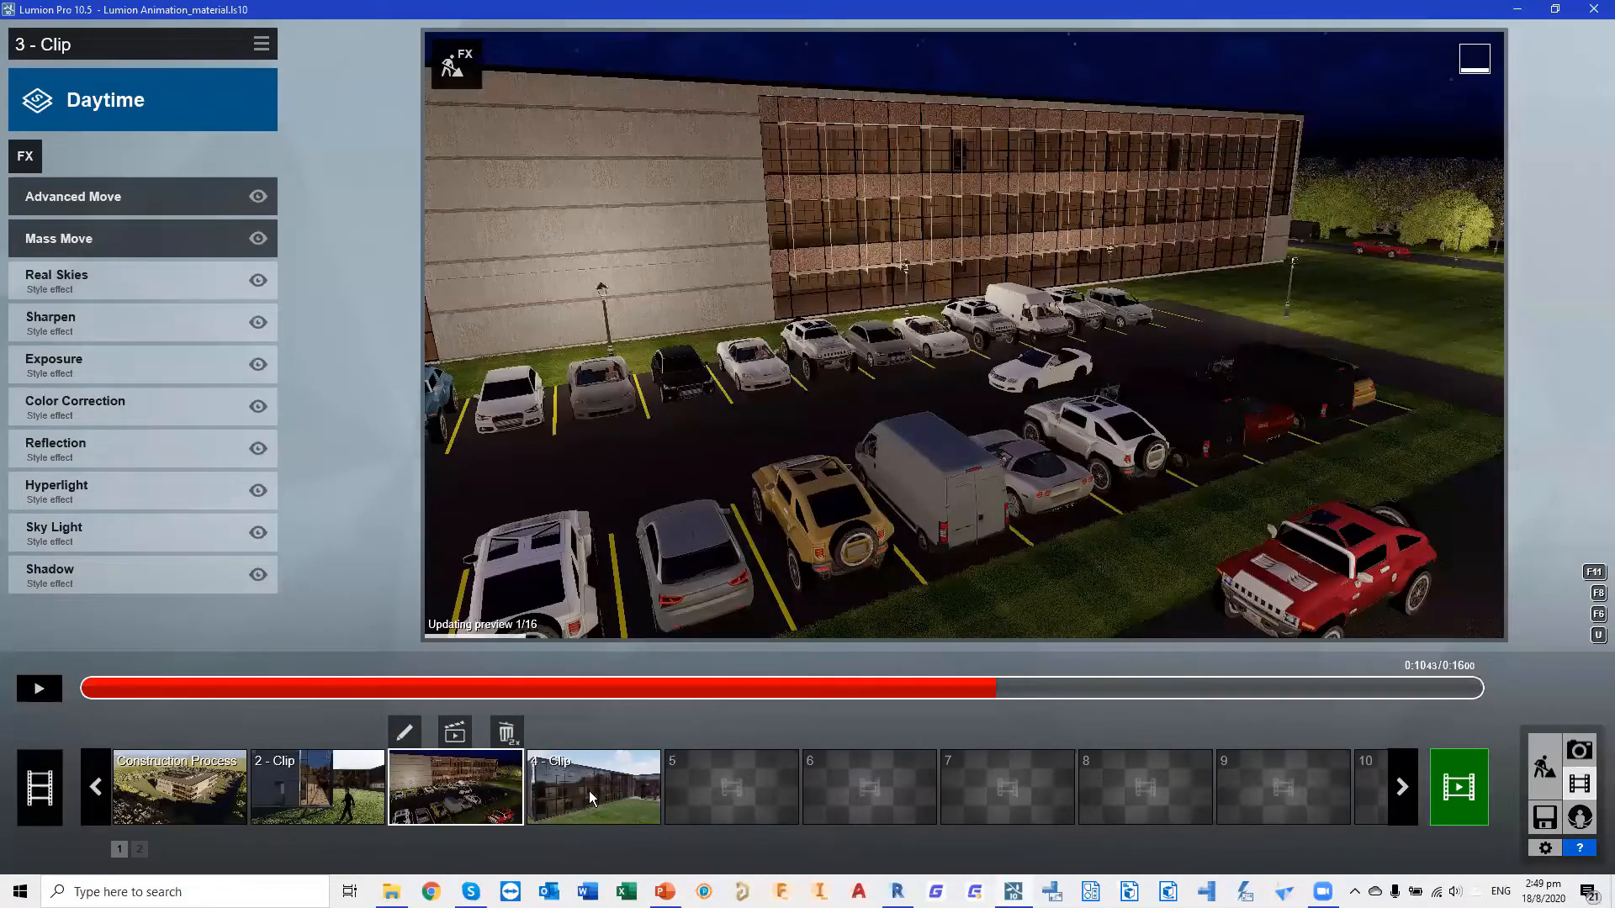
Open clip 4 for camera path editing and add a keyframe facing the glazed facade at the end of the courtyard
{"action": "left_click", "coordinate": [588, 790]}
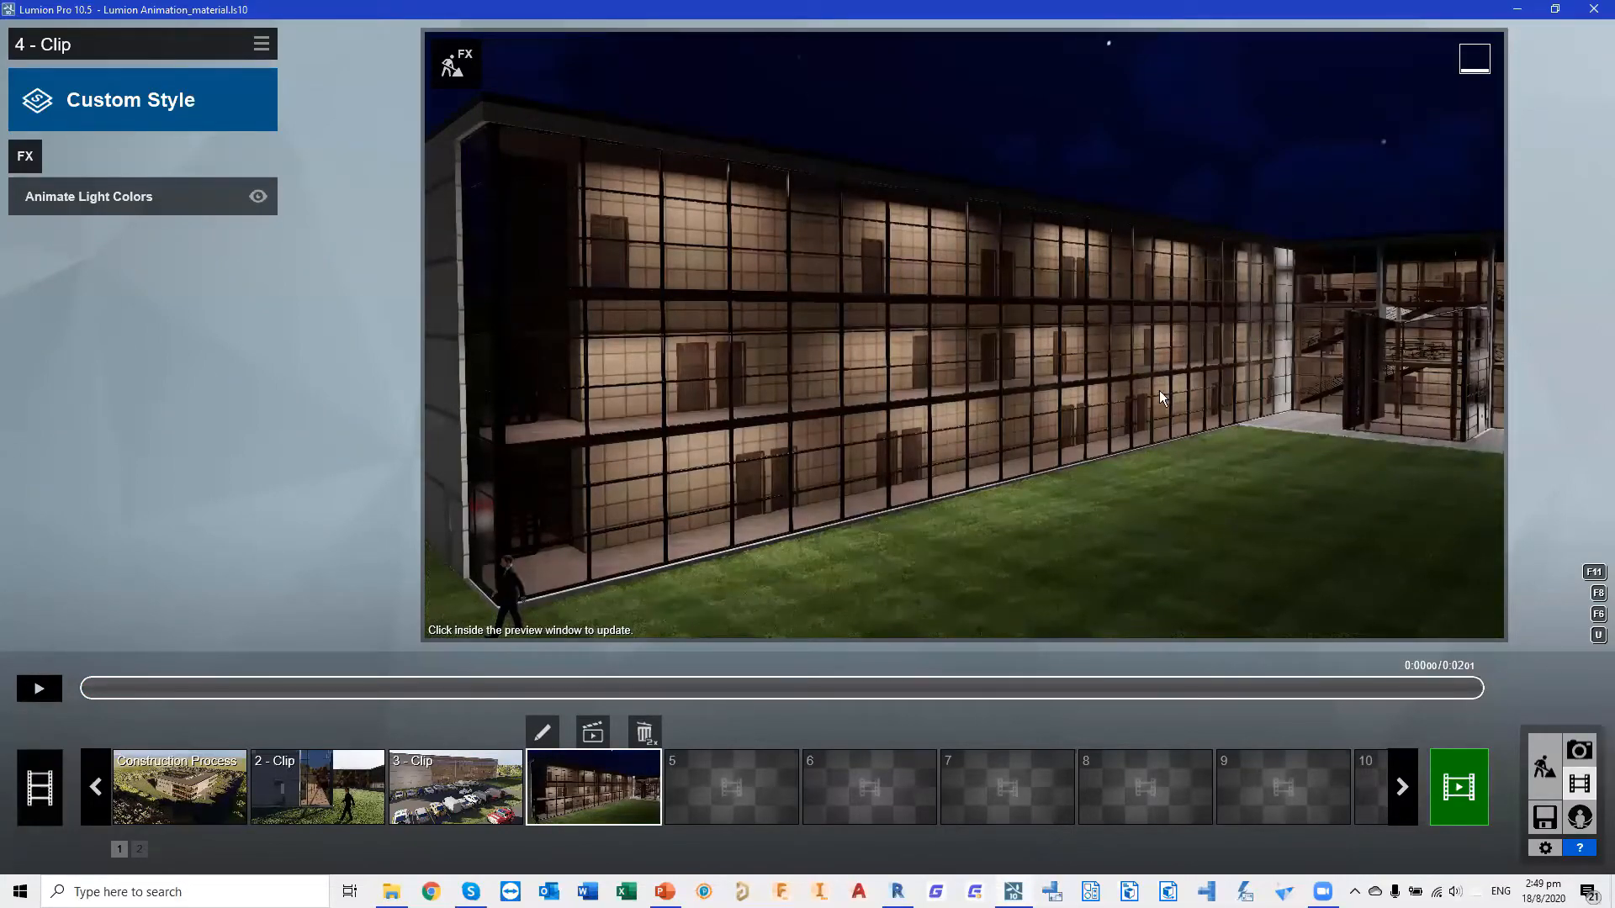
{"action": "left_click", "coordinate": [543, 737]}
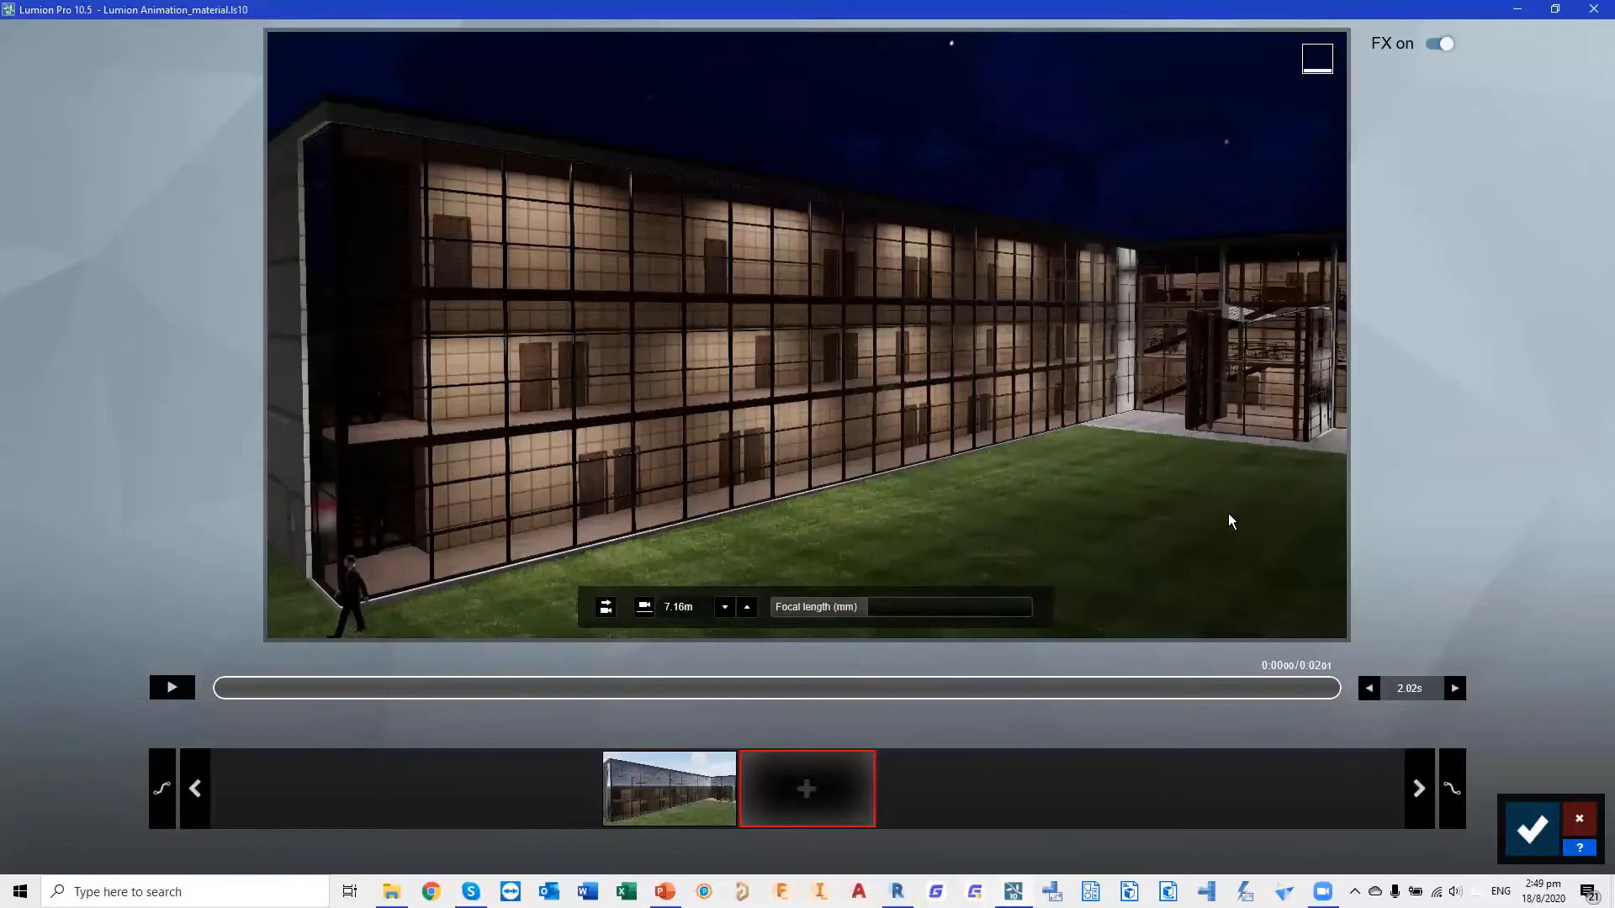
{"action": "key", "text": "w"}
{"action": "right_click_drag", "start_coordinate": [806, 334], "coordinate": [1211, 443]}
{"action": "key", "text": "a"}
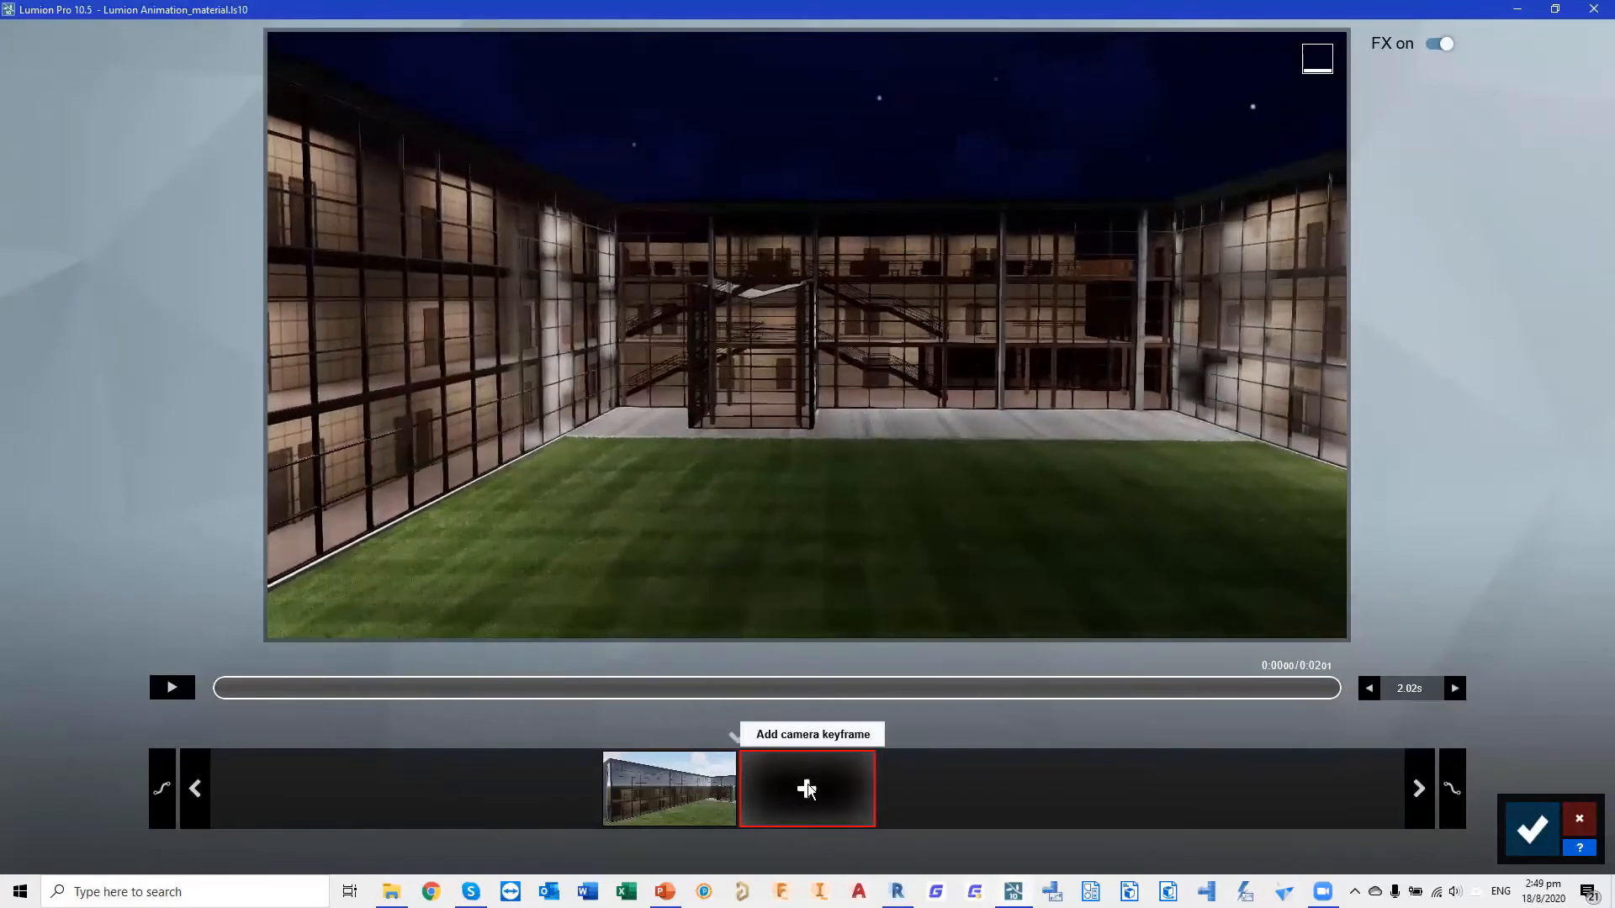
{"action": "left_click", "coordinate": [807, 788]}
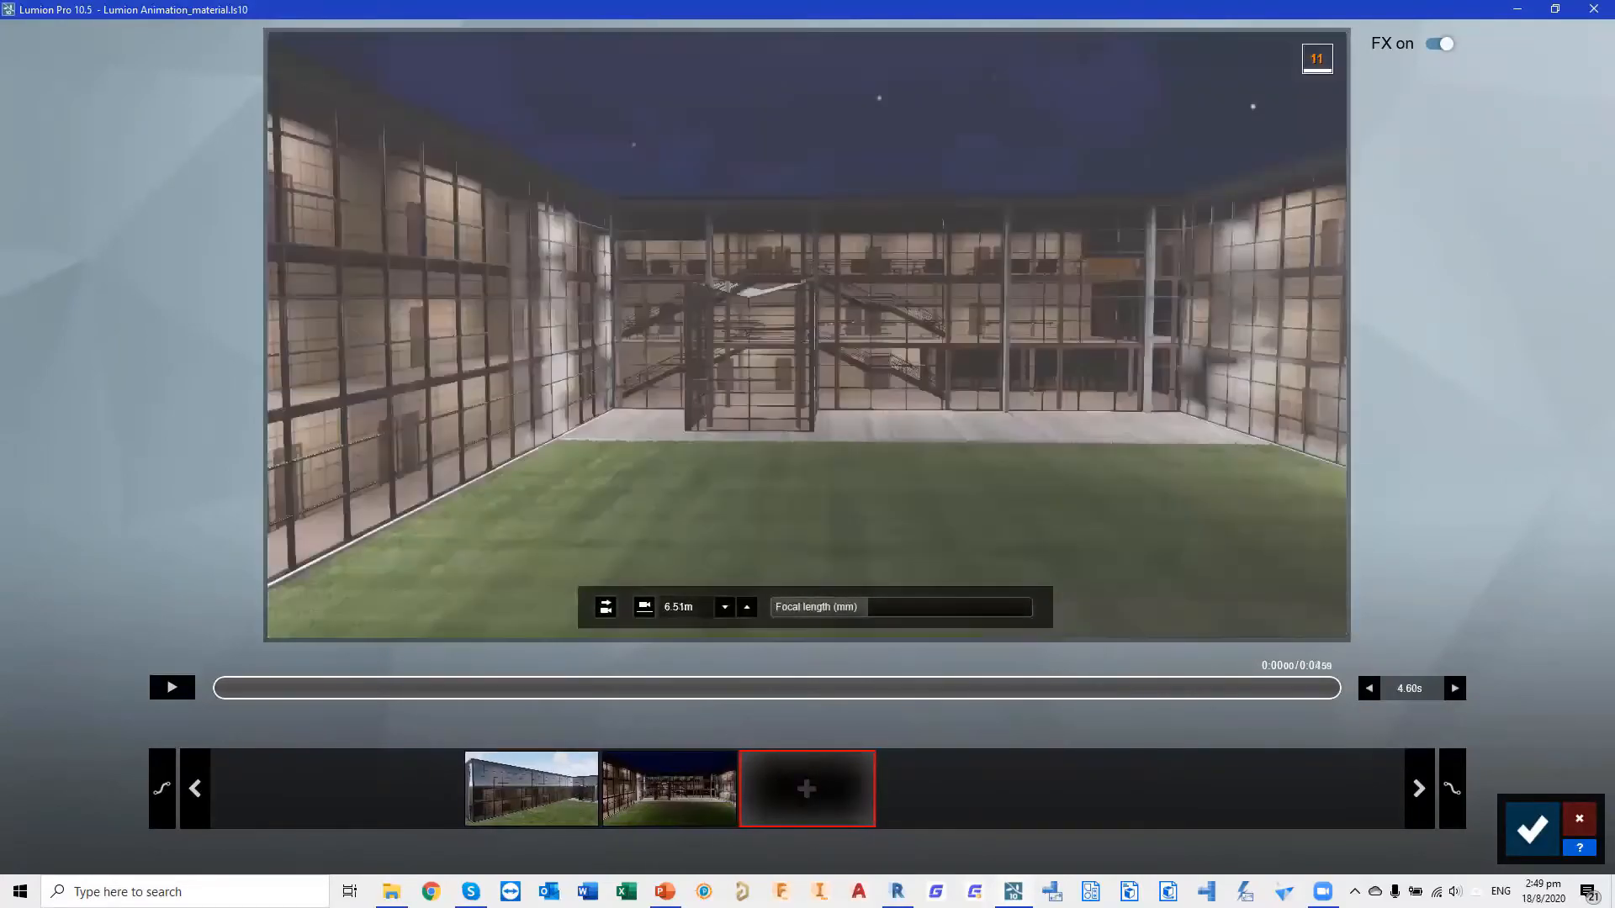
Add another camera keyframe aimed at the glazed wing beside the trees, set the clip length to 10 s and save the clip
{"action": "key", "text": "w"}
{"action": "right_click_drag", "start_coordinate": [1003, 431], "coordinate": [1203, 433]}
{"action": "key", "text": "a"}
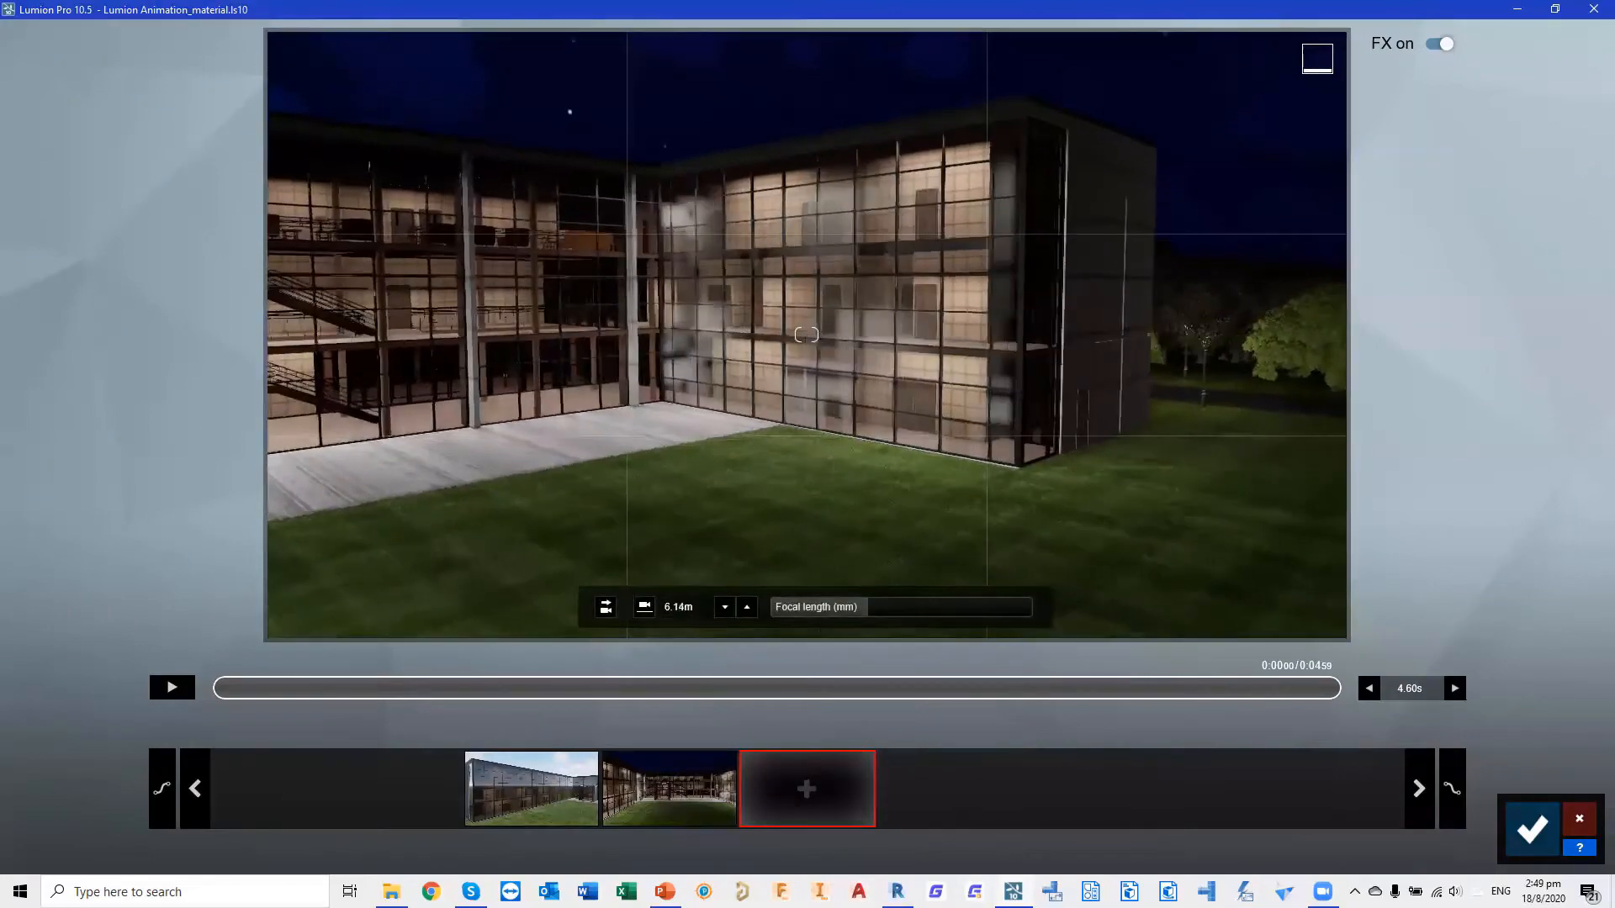
{"action": "left_click", "coordinate": [807, 788]}
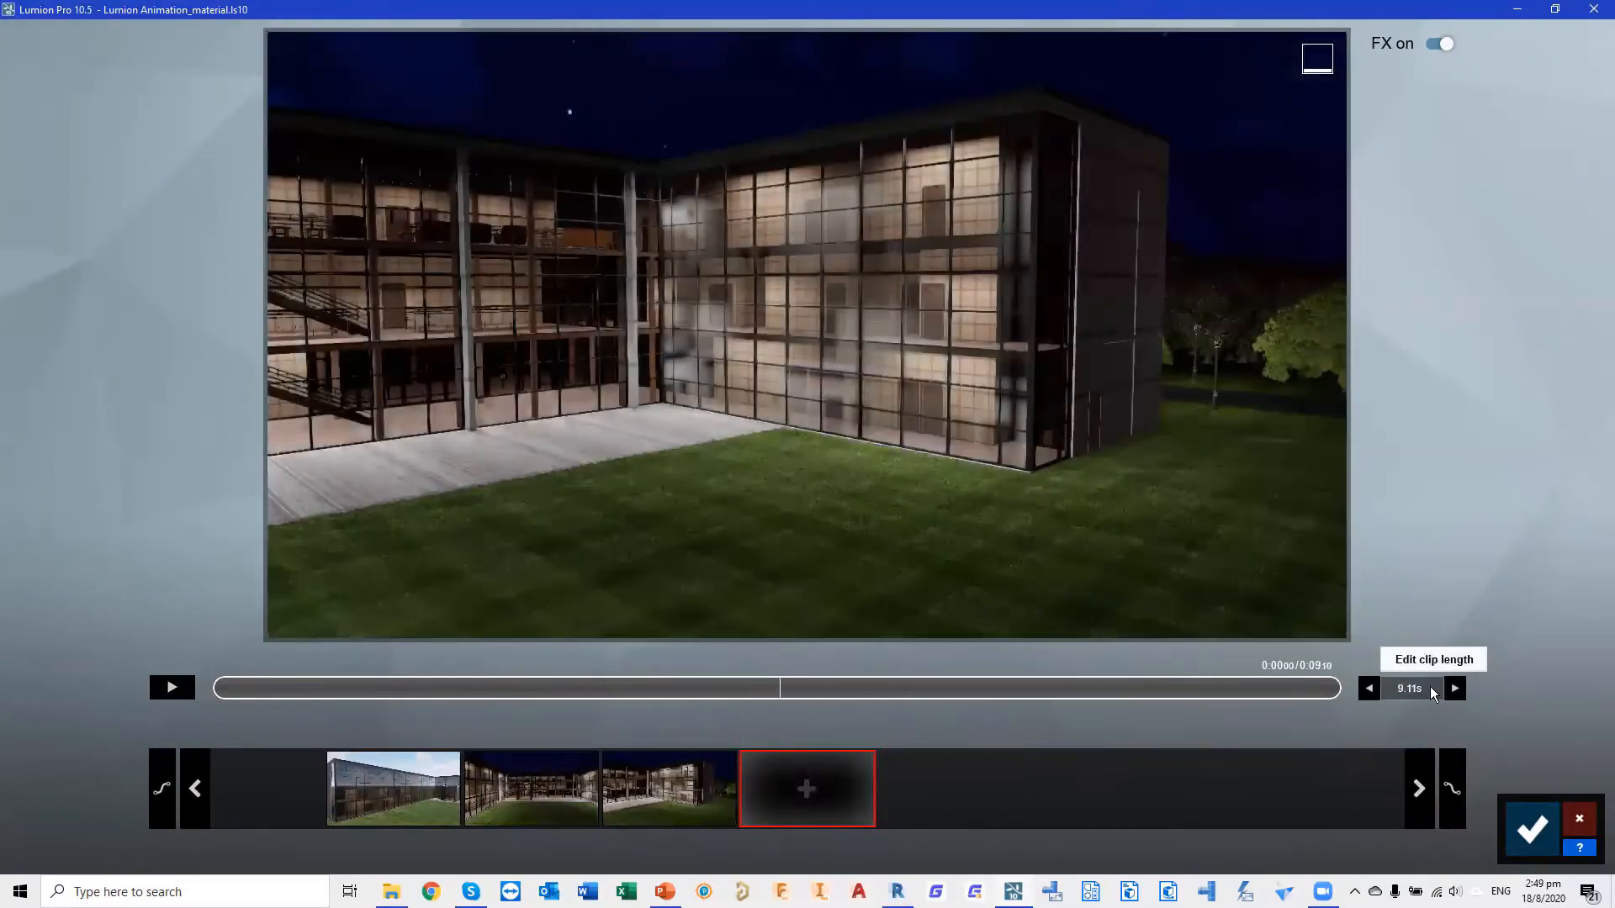
{"action": "left_click", "coordinate": [1424, 688]}
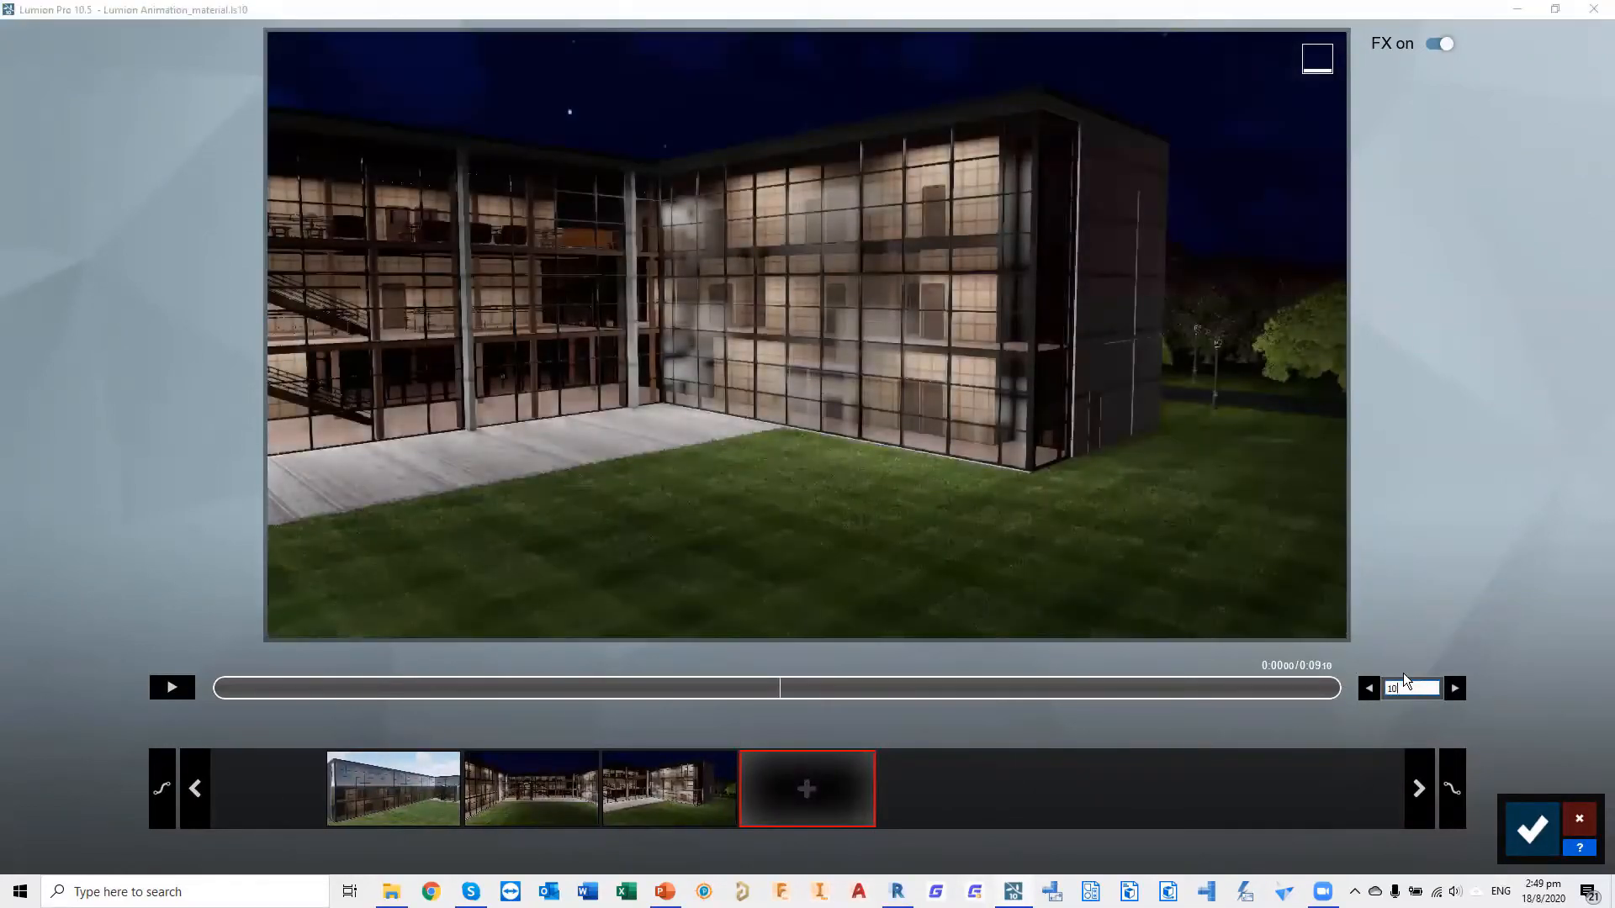
{"action": "left_click", "coordinate": [1520, 845]}
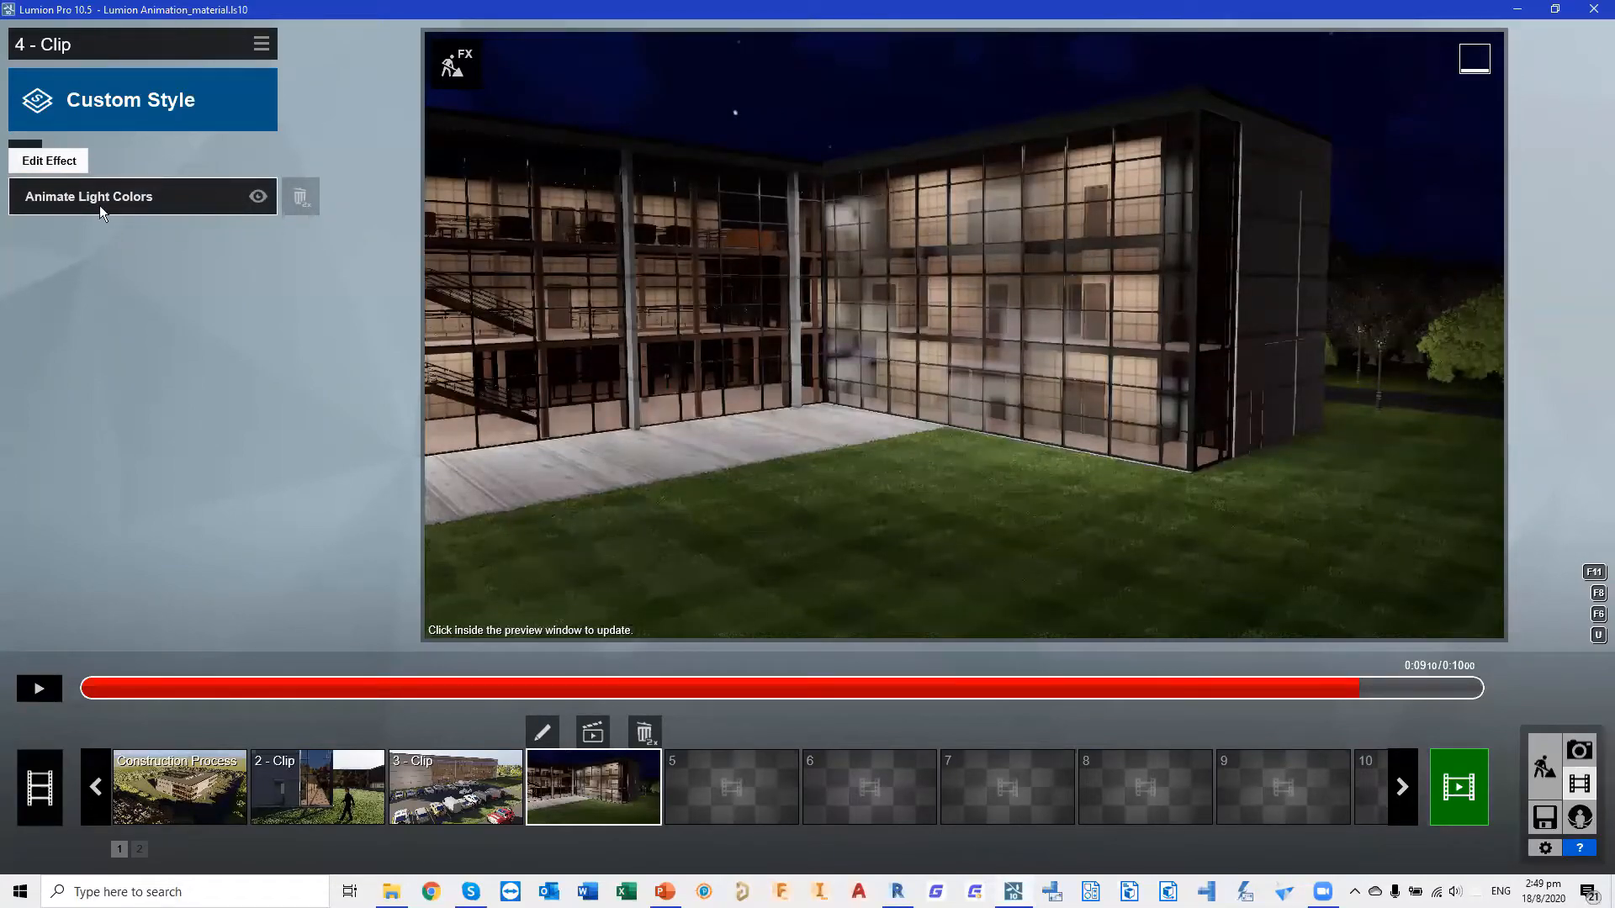
Open the light selection of the Animate Light Colors effect and add the two hanging line lights in front of the dark panel
{"action": "left_click", "coordinate": [126, 195]}
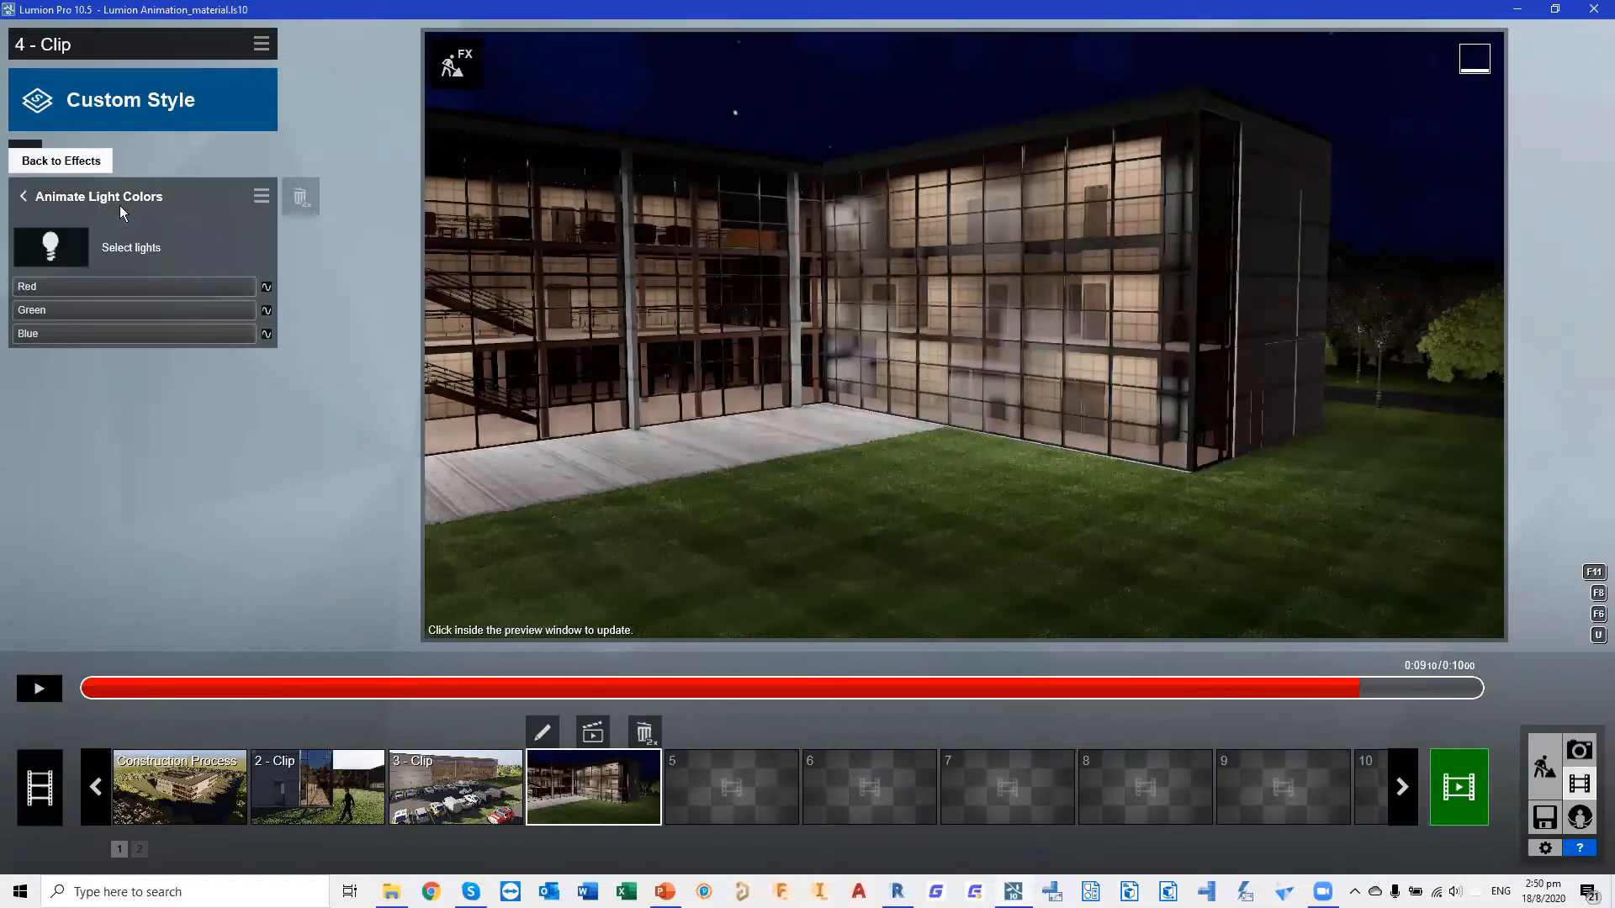
{"action": "left_click", "coordinate": [46, 247]}
{"action": "right_click_drag", "start_coordinate": [505, 261], "coordinate": [1239, 239]}
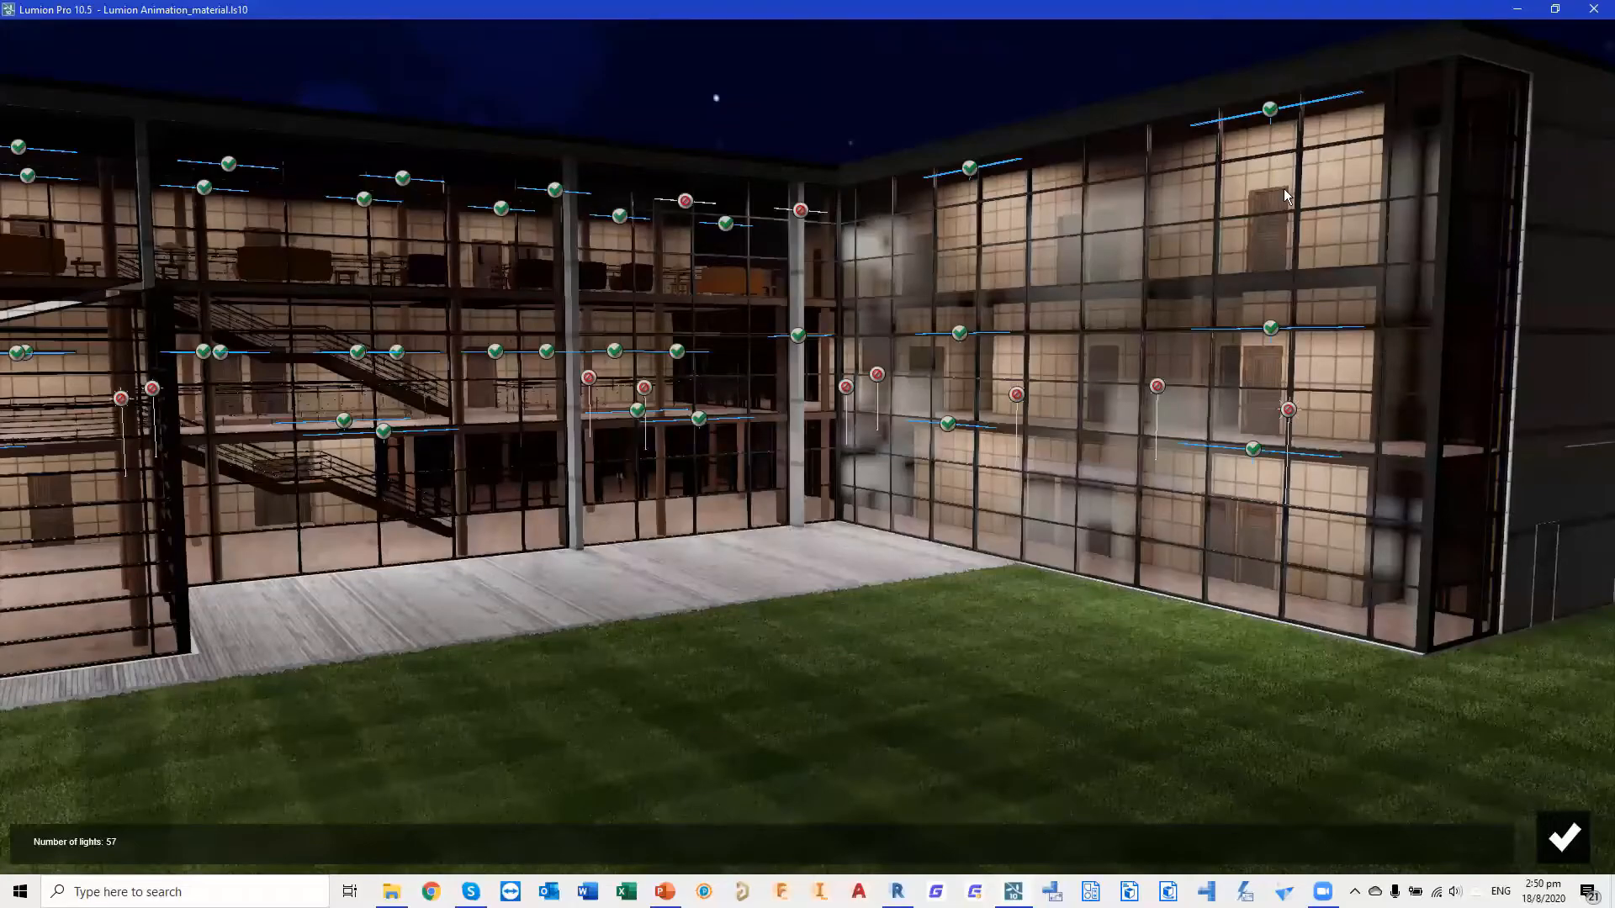
{"action": "right_click_drag", "start_coordinate": [1281, 188], "coordinate": [1413, 122]}
{"action": "right_click_drag", "start_coordinate": [816, 126], "coordinate": [666, 293]}
{"action": "key", "text": "w"}
{"action": "right_click_drag", "start_coordinate": [606, 231], "coordinate": [816, 503]}
{"action": "key", "text": "w"}
{"action": "key", "text": "w"}
{"action": "key", "text": "w"}
{"action": "key", "text": "w"}
{"action": "key", "text": "s"}
{"action": "key", "text": "s"}
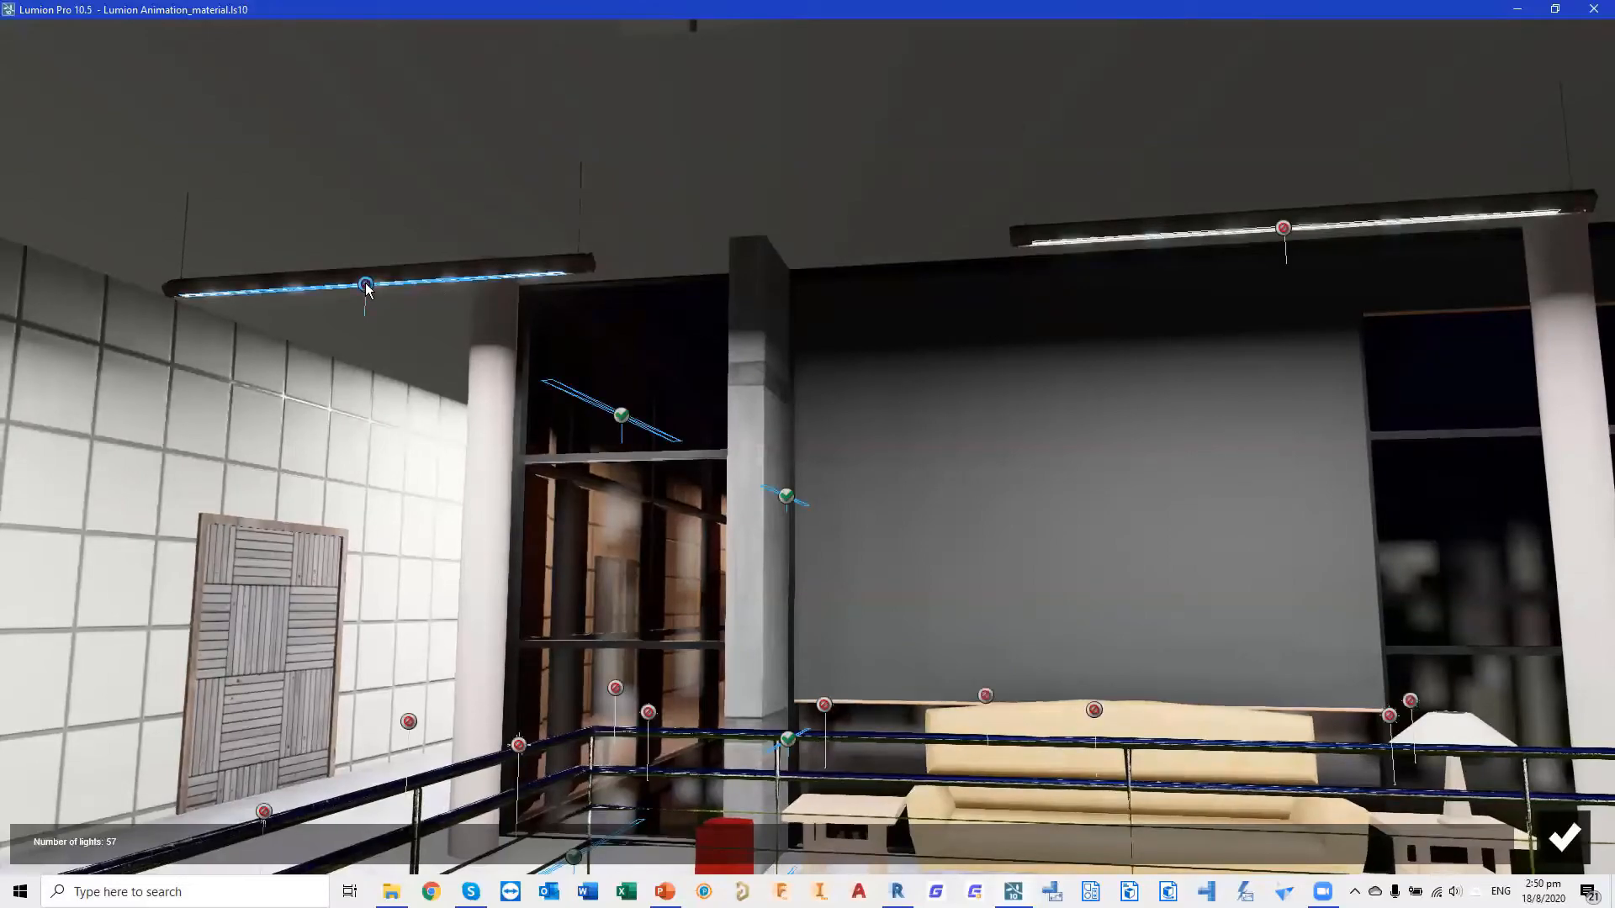
{"action": "left_click", "coordinate": [1283, 228]}
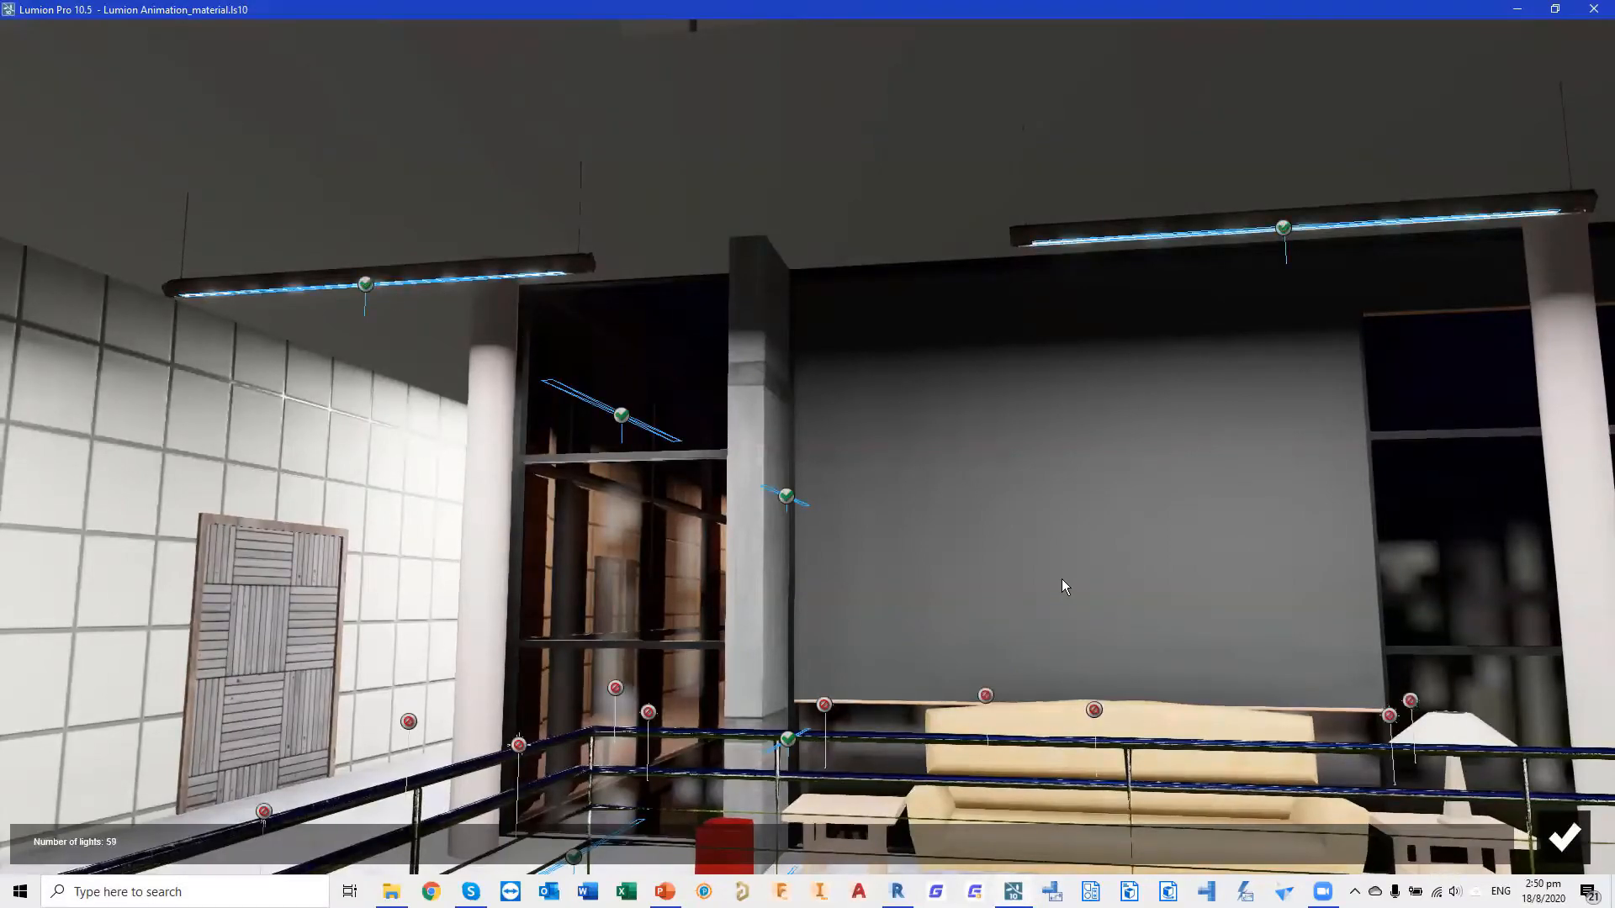
Check the interior and the outer facade for line lights missing from the selection, and confirm the light selection
{"action": "right_click_drag", "start_coordinate": [606, 581], "coordinate": [1031, 578]}
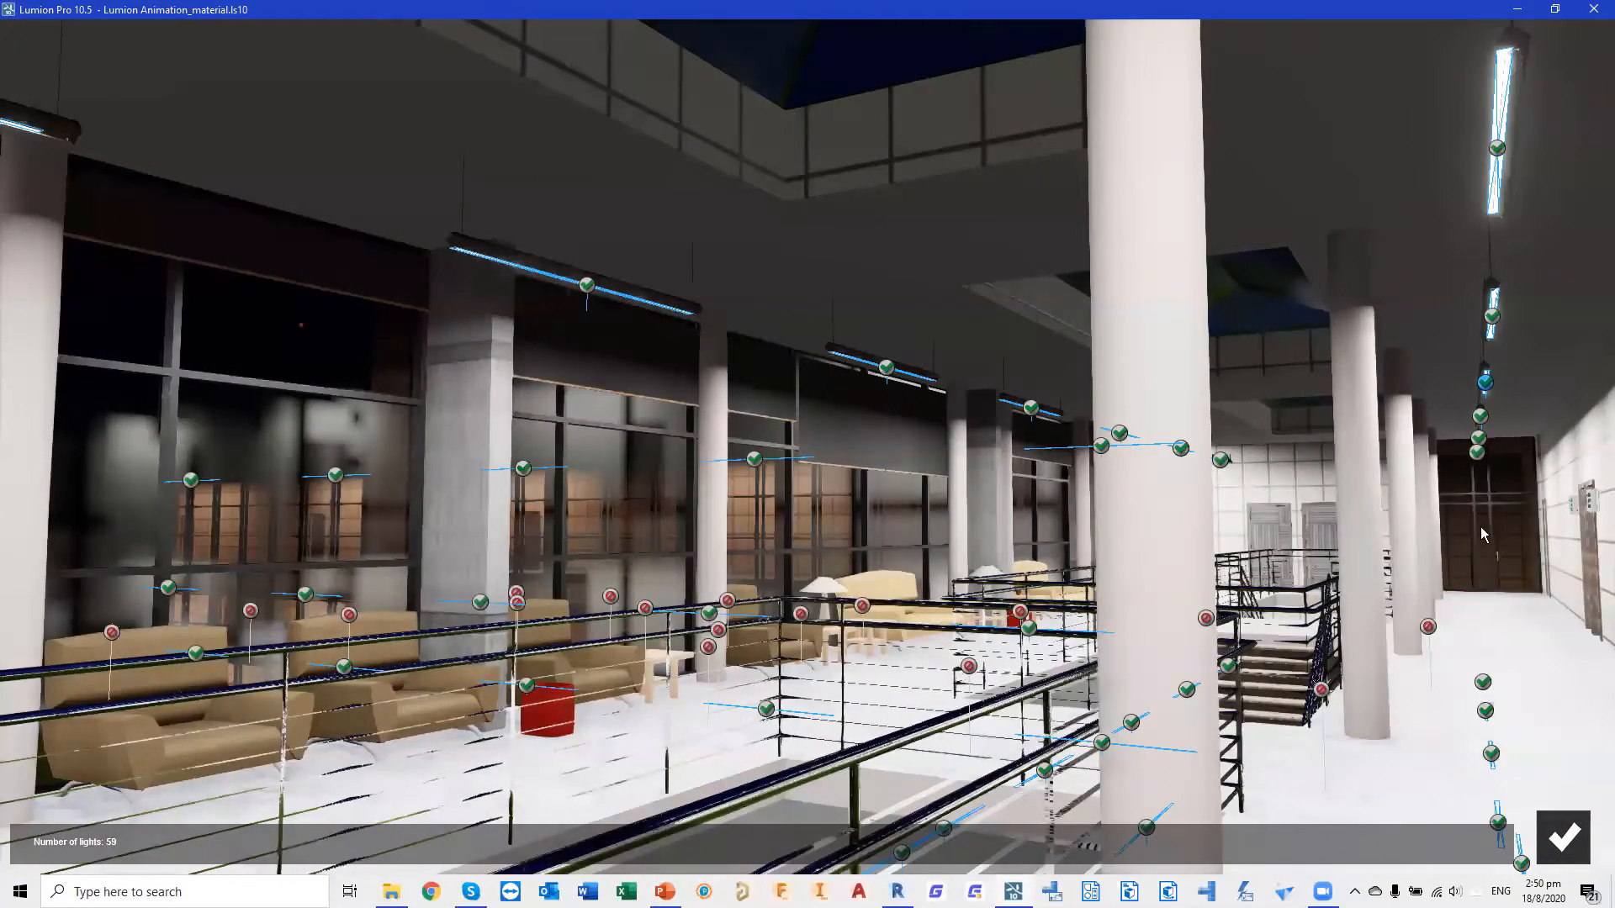
{"action": "right_click_drag", "start_coordinate": [572, 484], "coordinate": [454, 504]}
{"action": "key", "text": "w"}
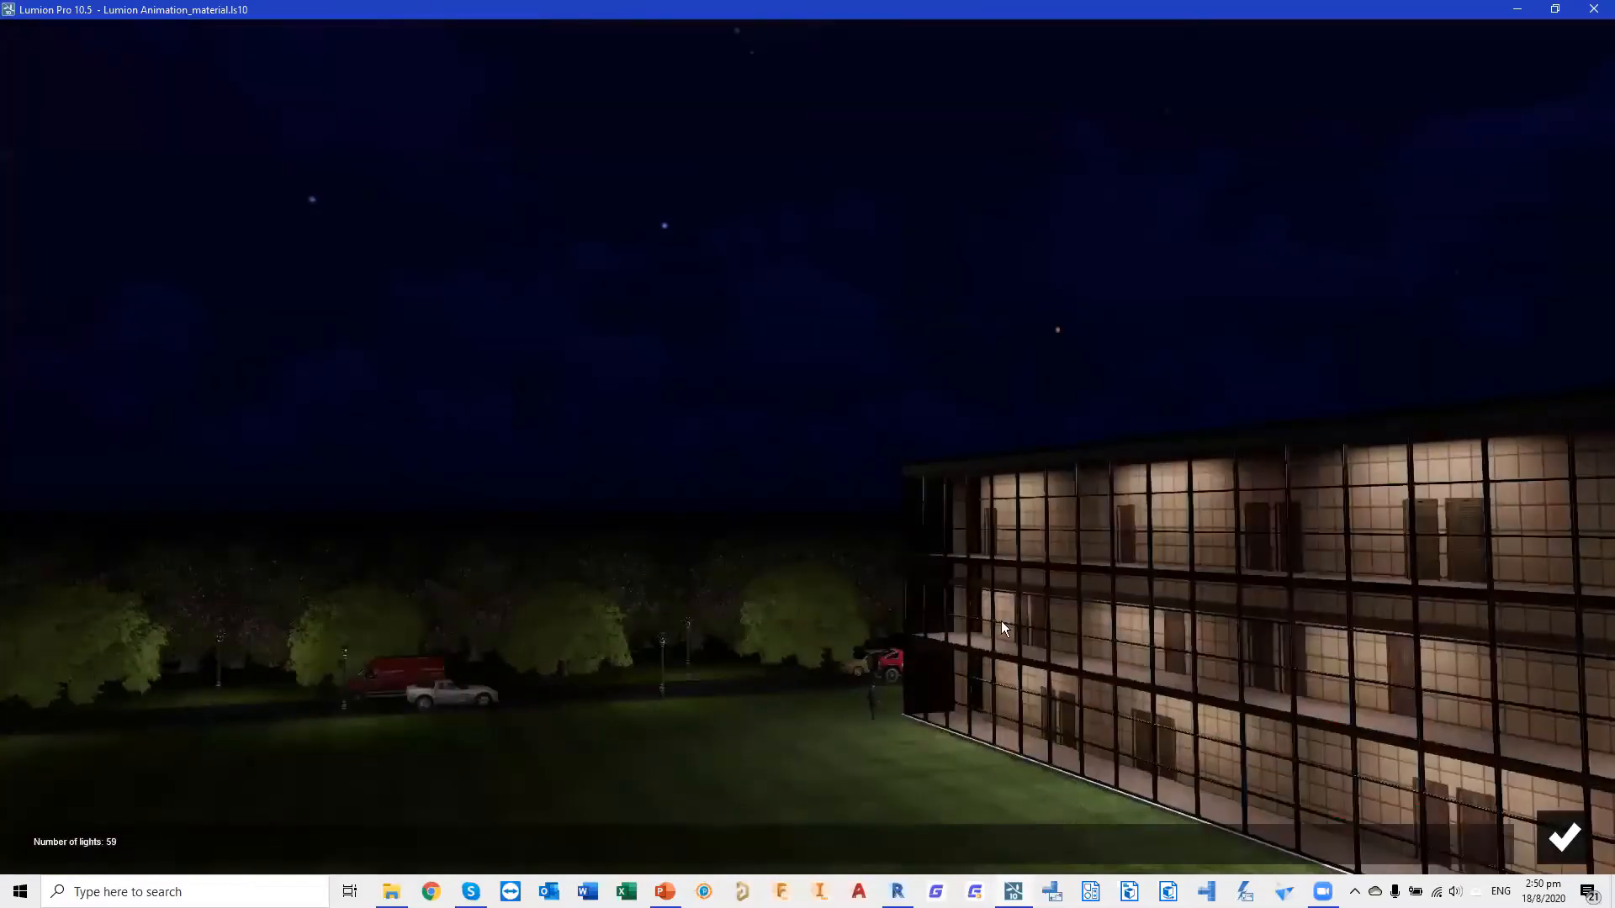
{"action": "key", "text": "w"}
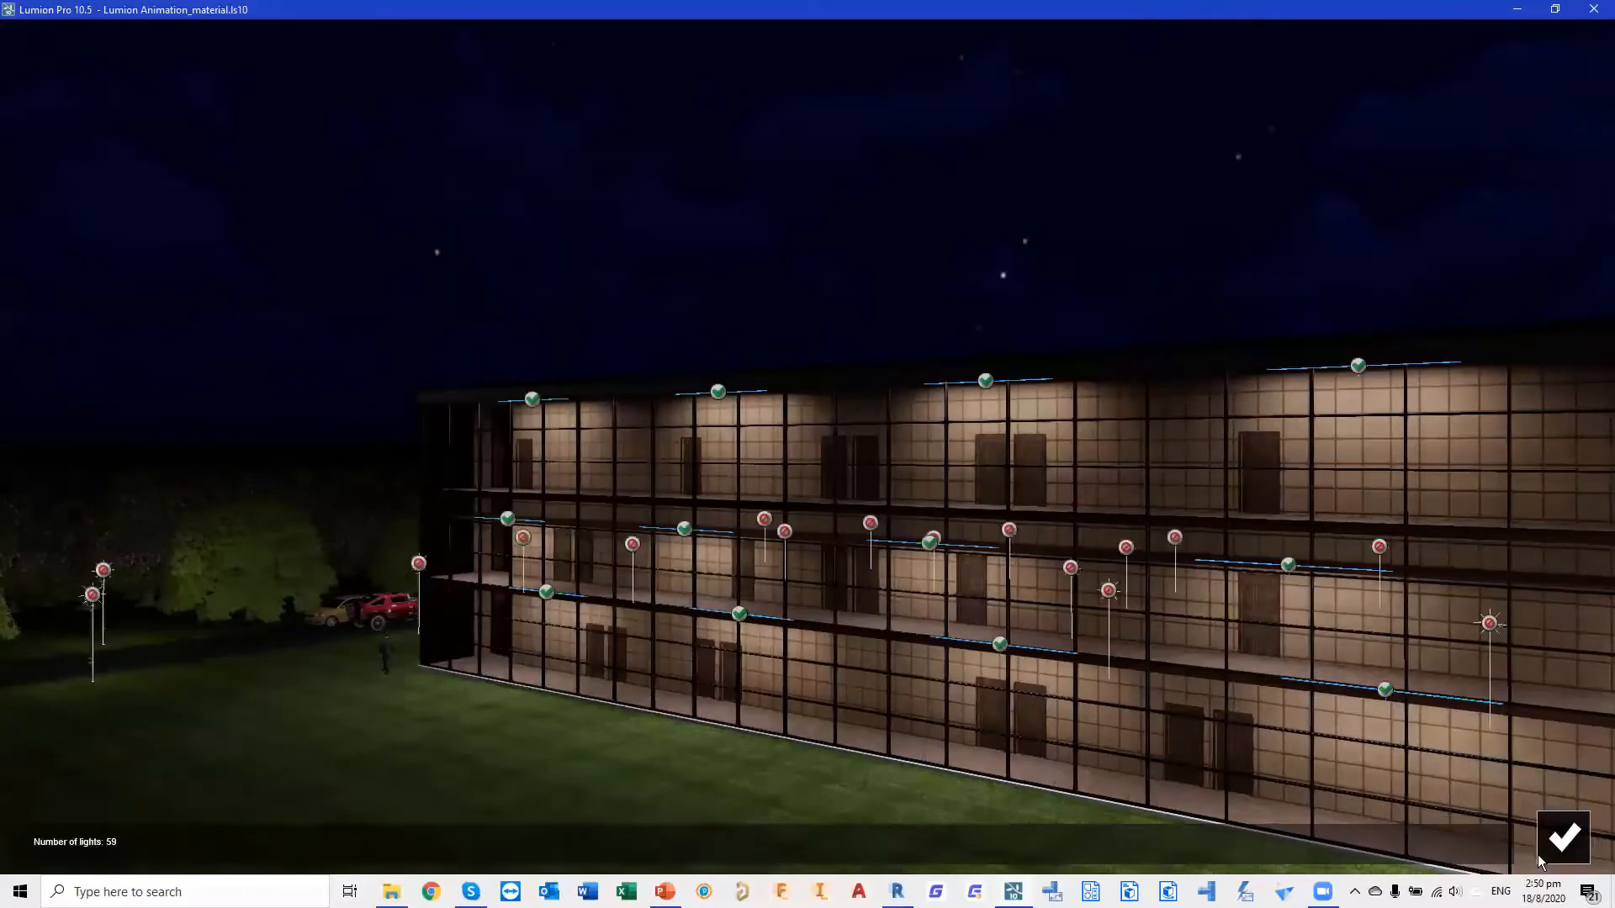
{"action": "left_click", "coordinate": [1539, 853]}
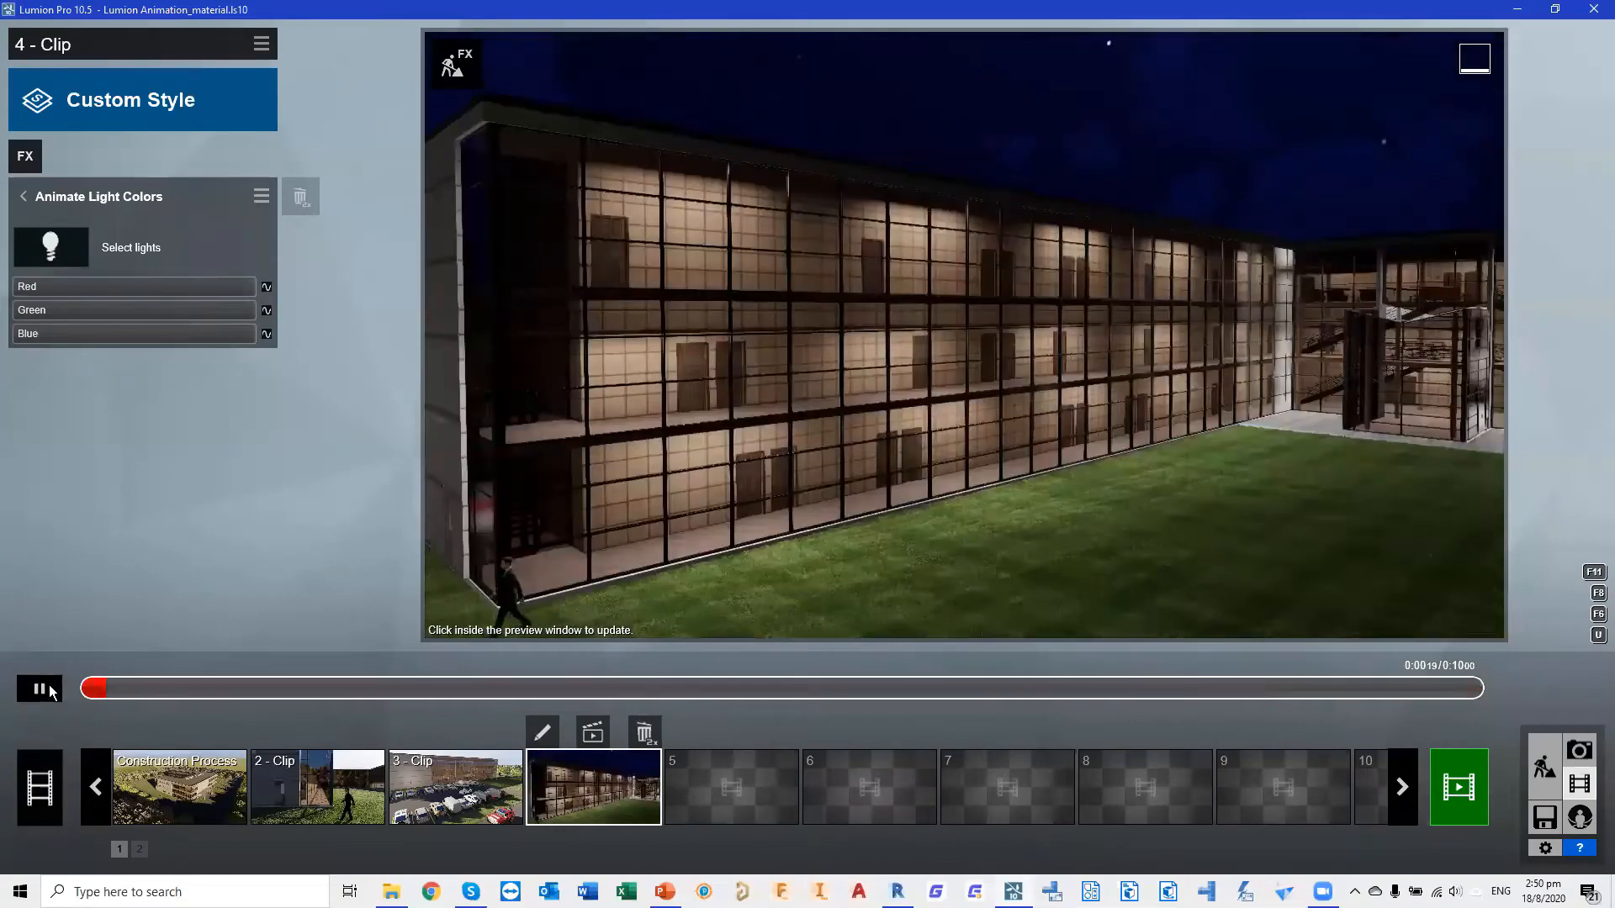
Create red, green and blue keyframes at the start of the clip and lower all three colours to about 0.3
{"action": "left_click", "coordinate": [39, 689]}
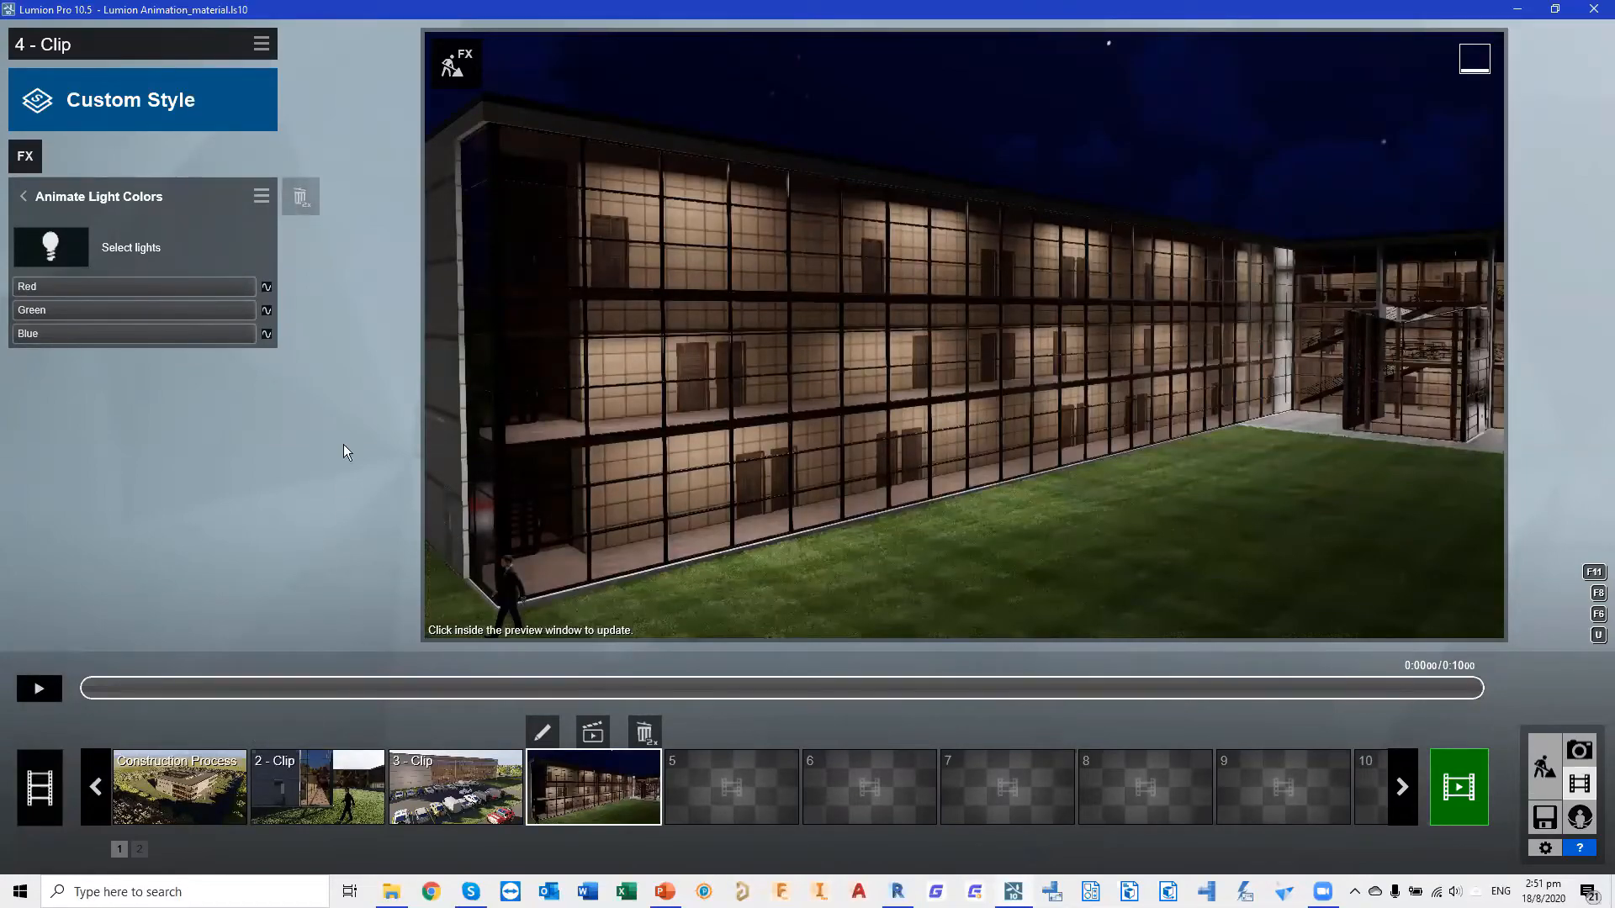
{"action": "left_click", "coordinate": [268, 309]}
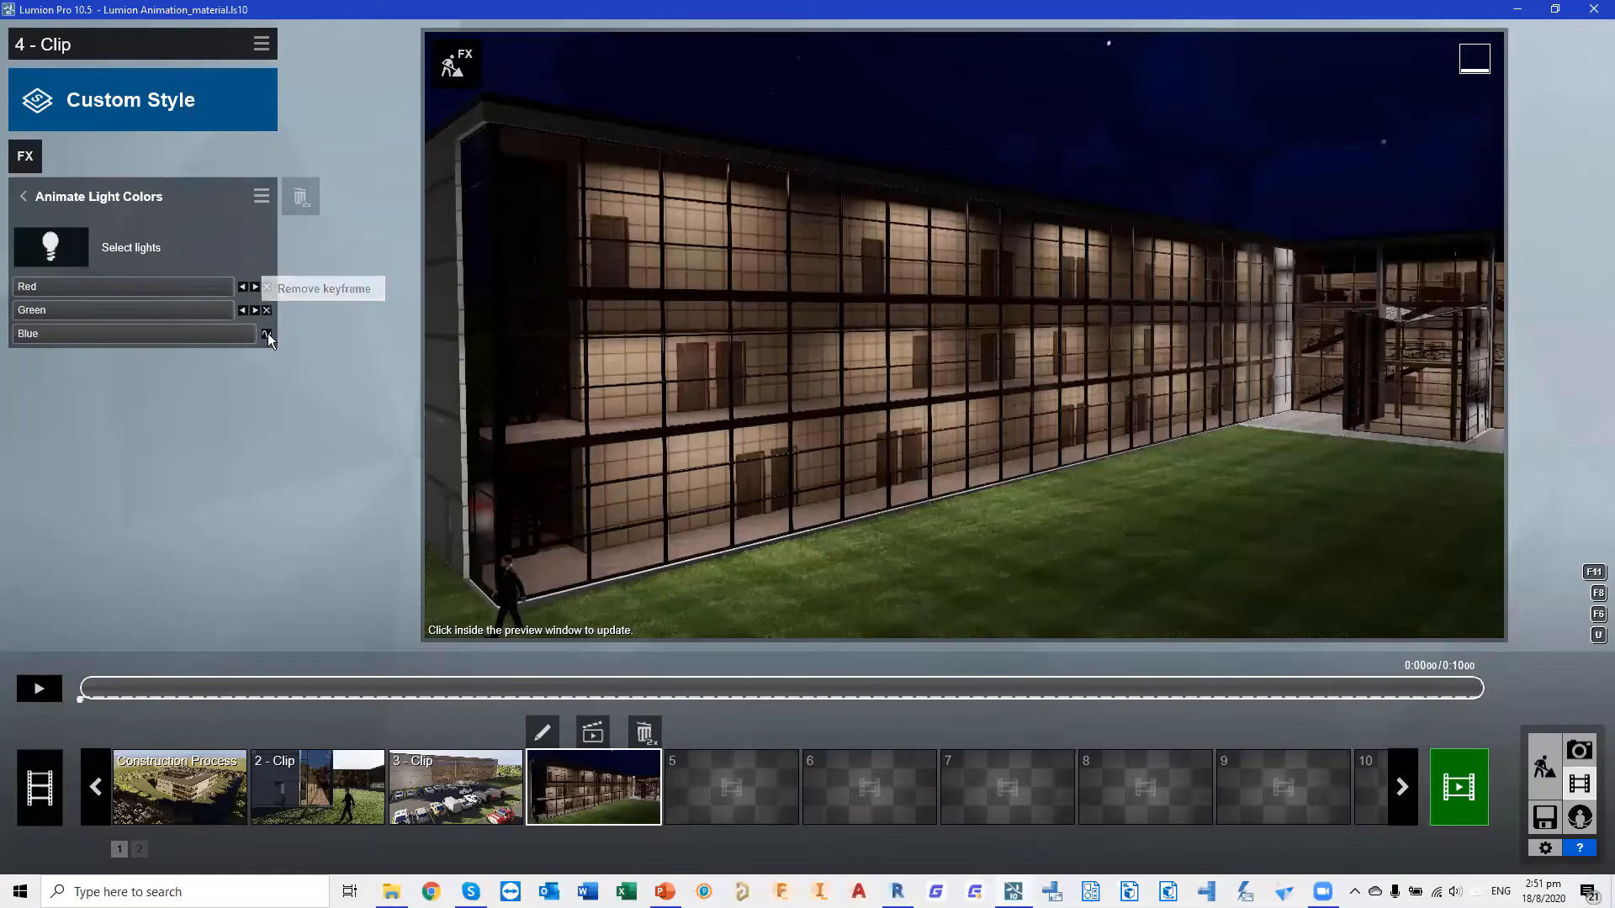
{"action": "left_click", "coordinate": [268, 333]}
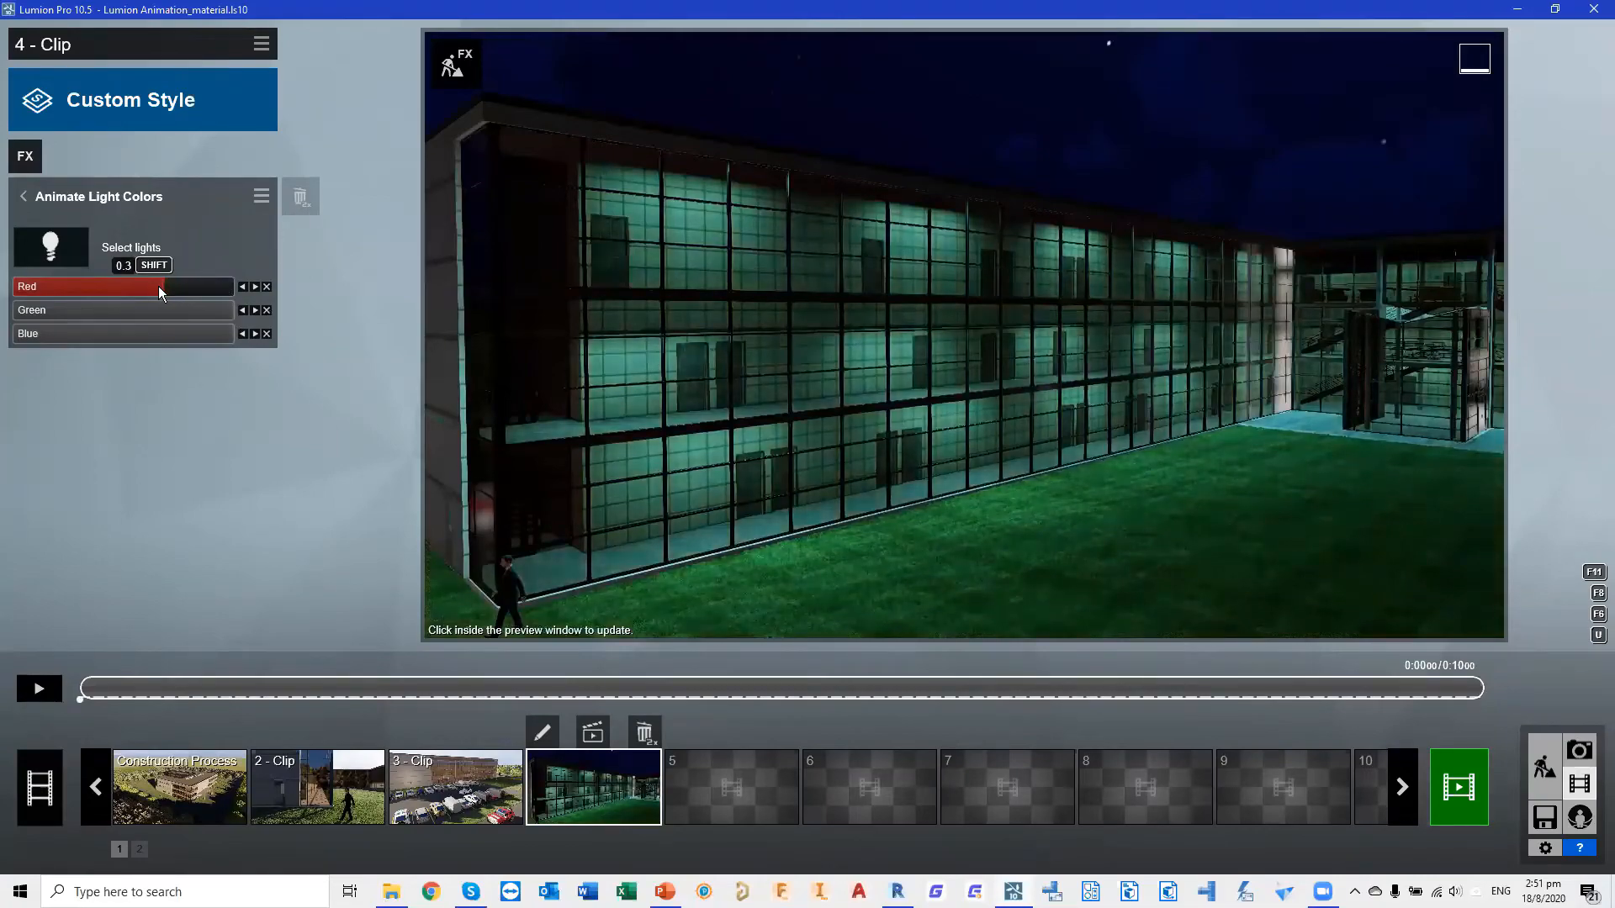
{"action": "left_click_drag", "start_coordinate": [206, 308], "coordinate": [162, 335]}
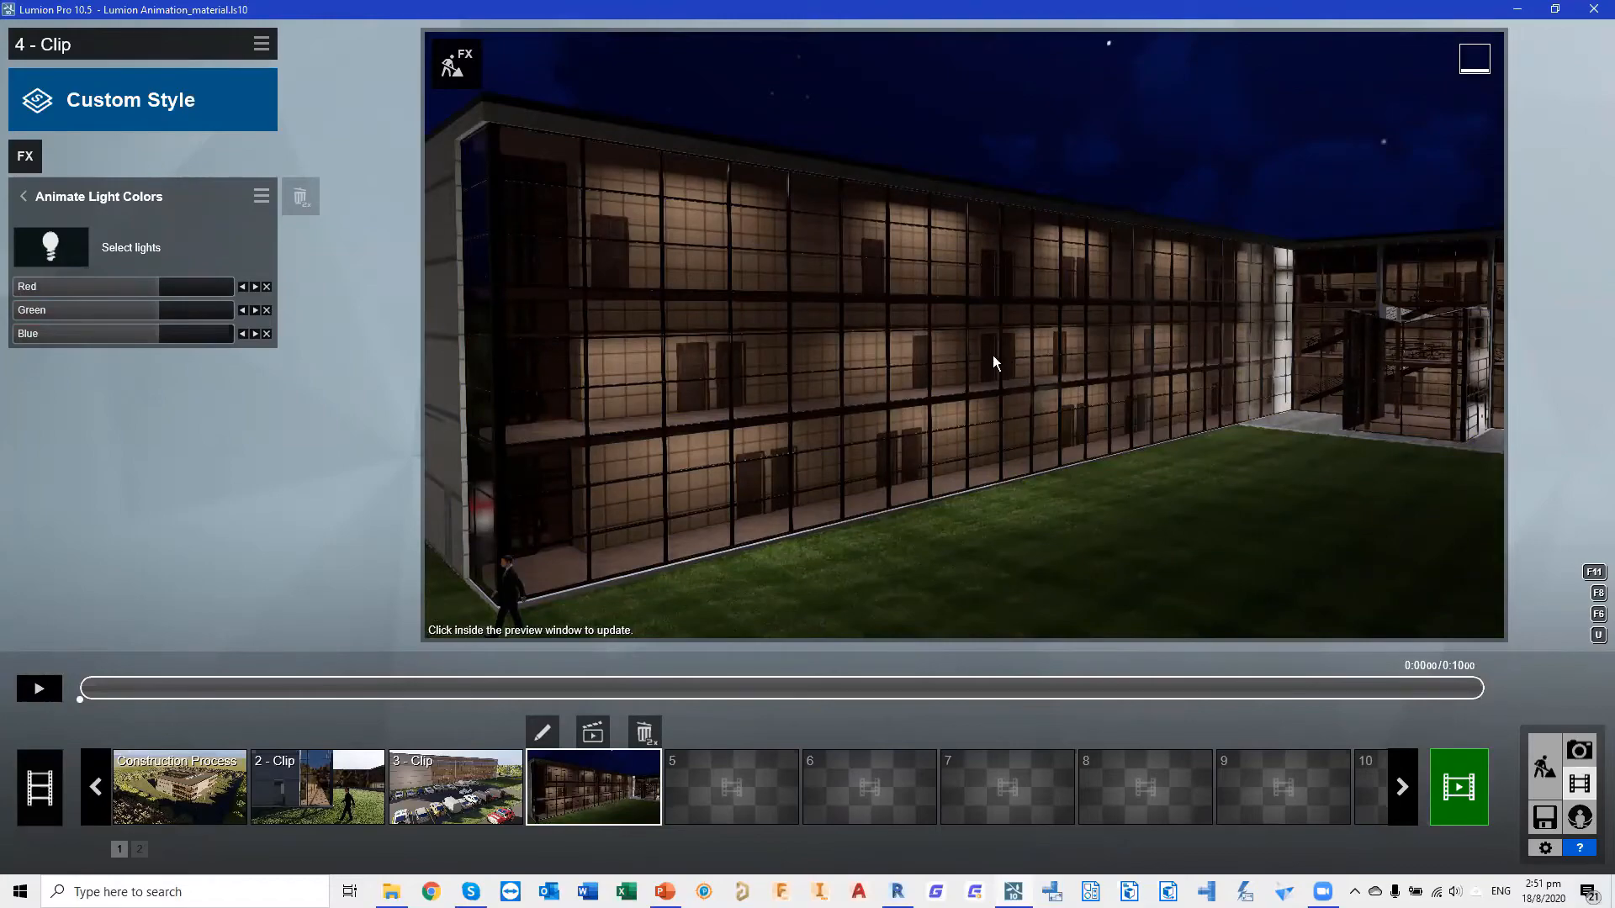
Create red, green and blue keyframes at about 2.5 s and set green and blue to 0 for red light
{"action": "left_click_drag", "start_coordinate": [124, 690], "coordinate": [431, 700]}
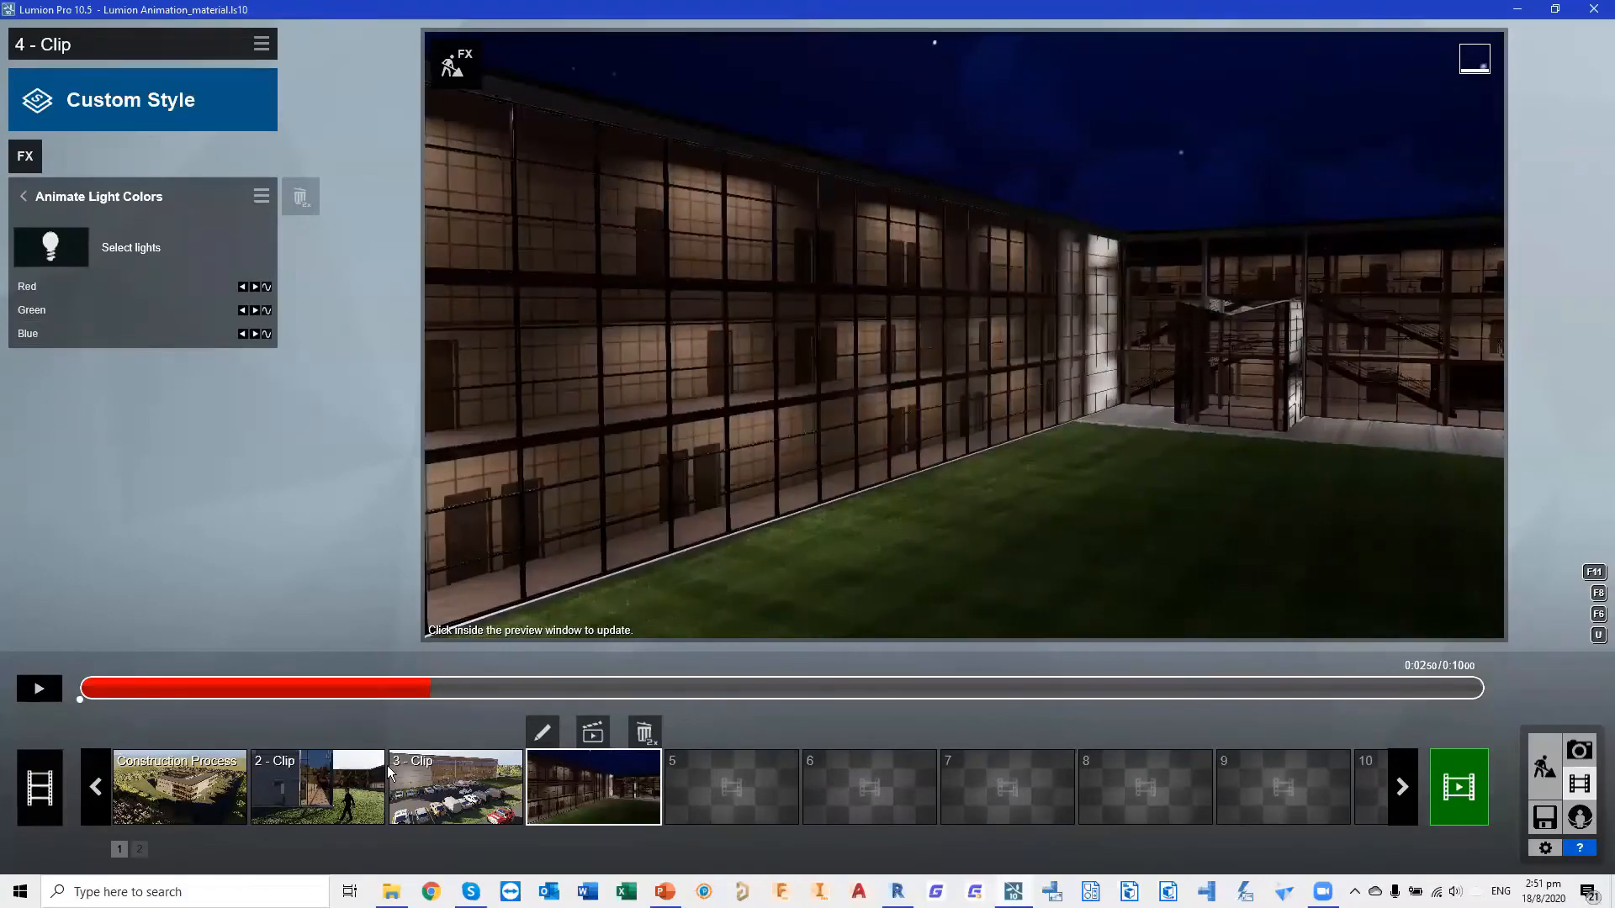
{"action": "left_click", "coordinate": [267, 287]}
{"action": "left_click", "coordinate": [267, 311]}
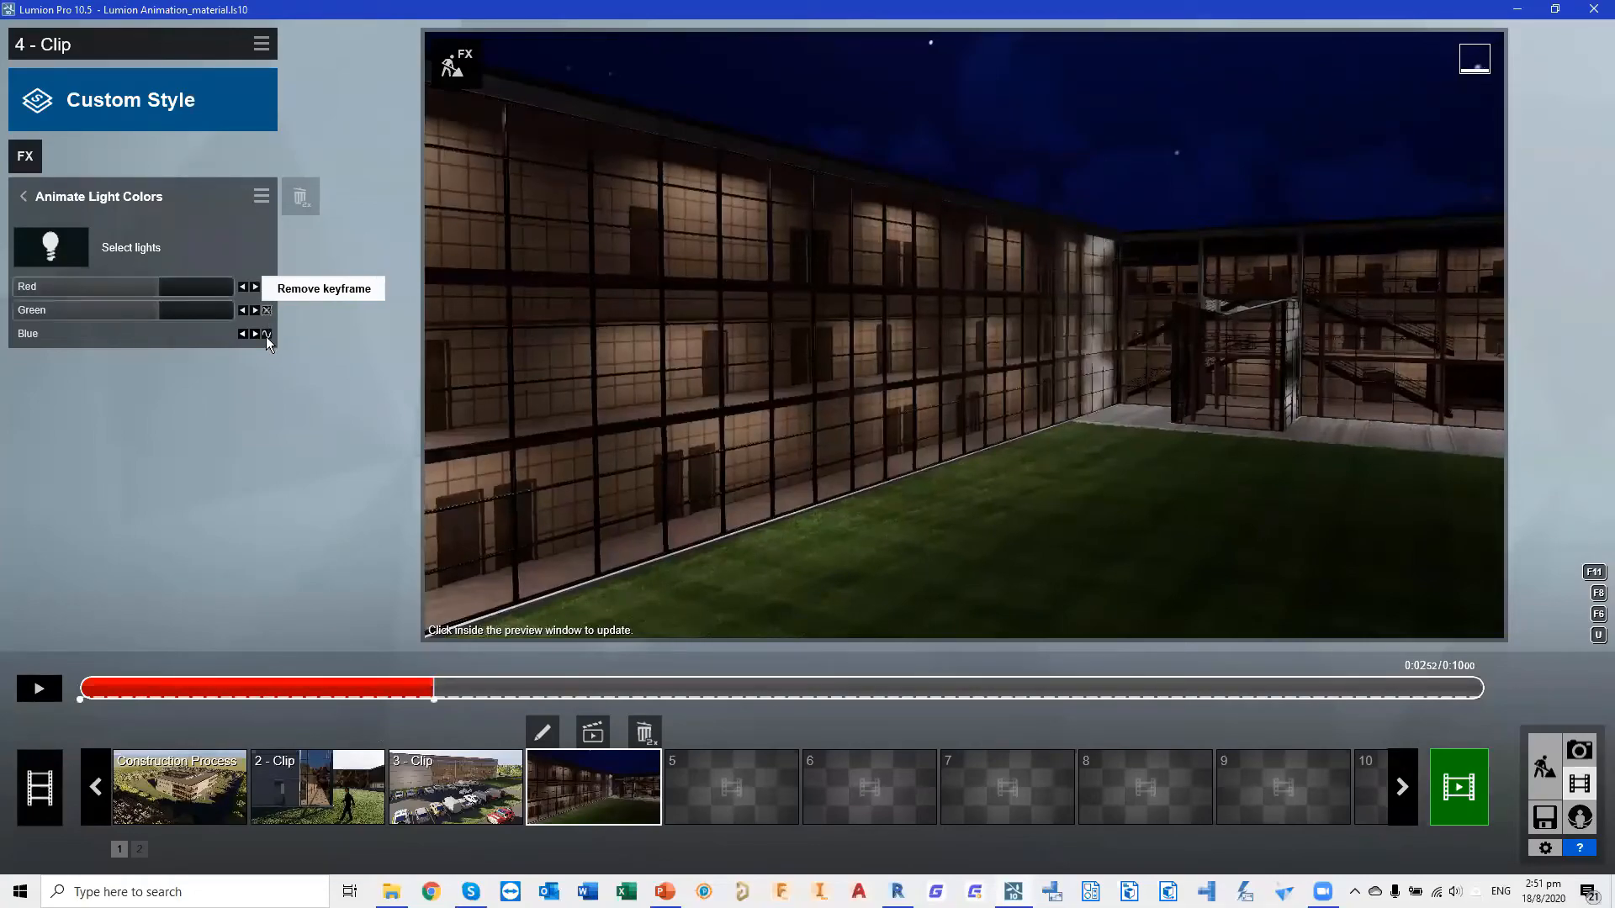
{"action": "left_click", "coordinate": [267, 335]}
{"action": "left_click_drag", "start_coordinate": [148, 309], "coordinate": [10, 311]}
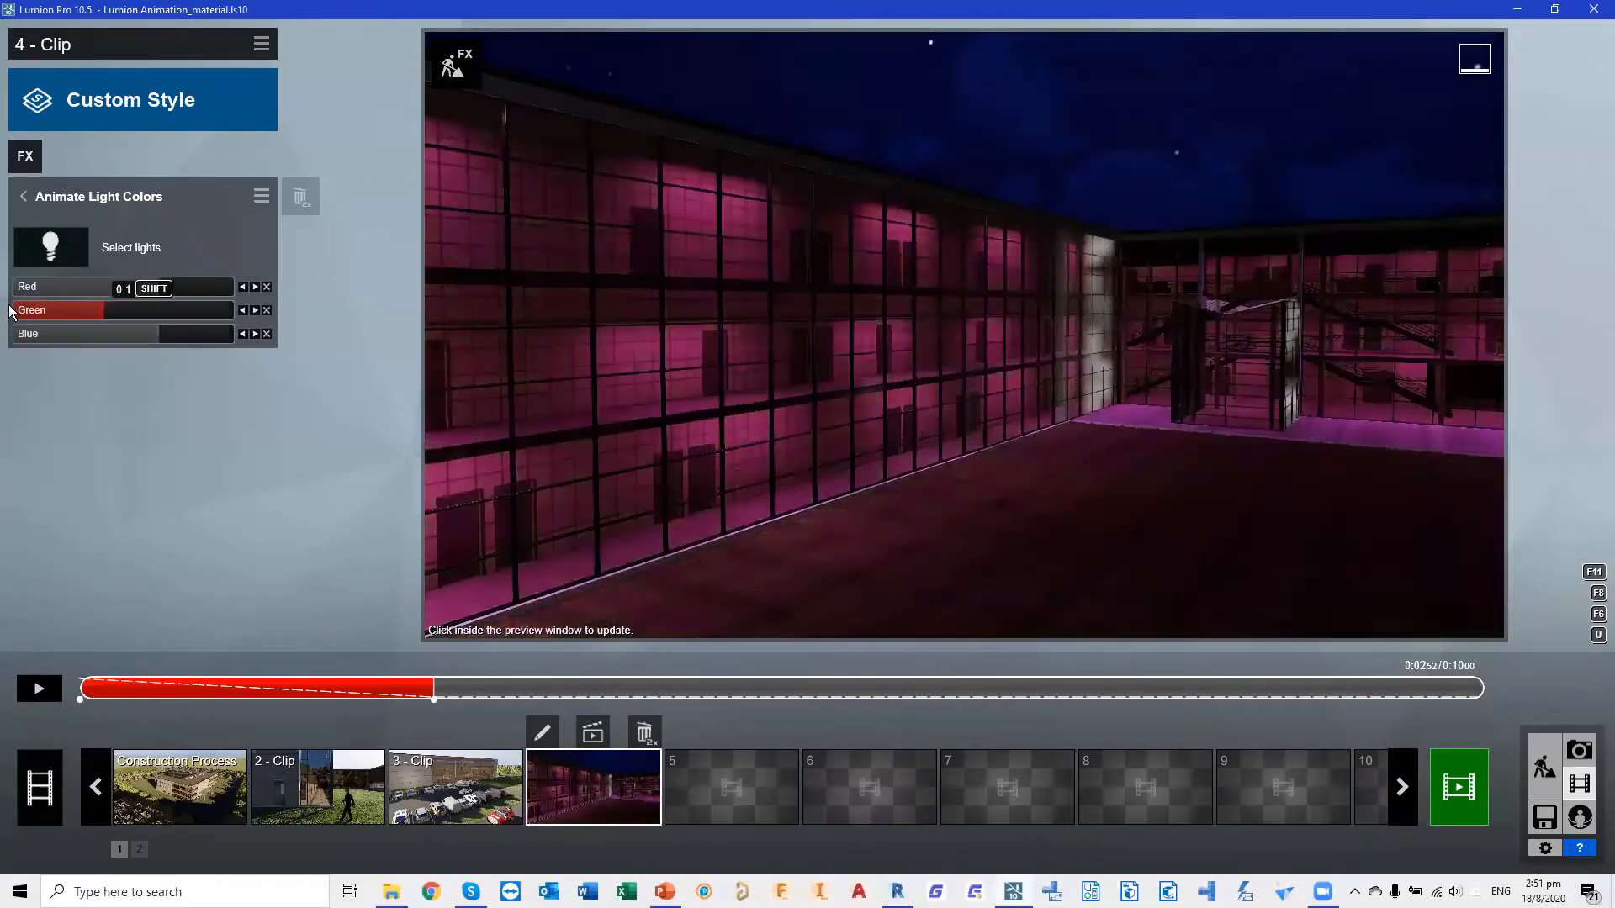
{"action": "left_click_drag", "start_coordinate": [157, 340], "coordinate": [12, 336]}
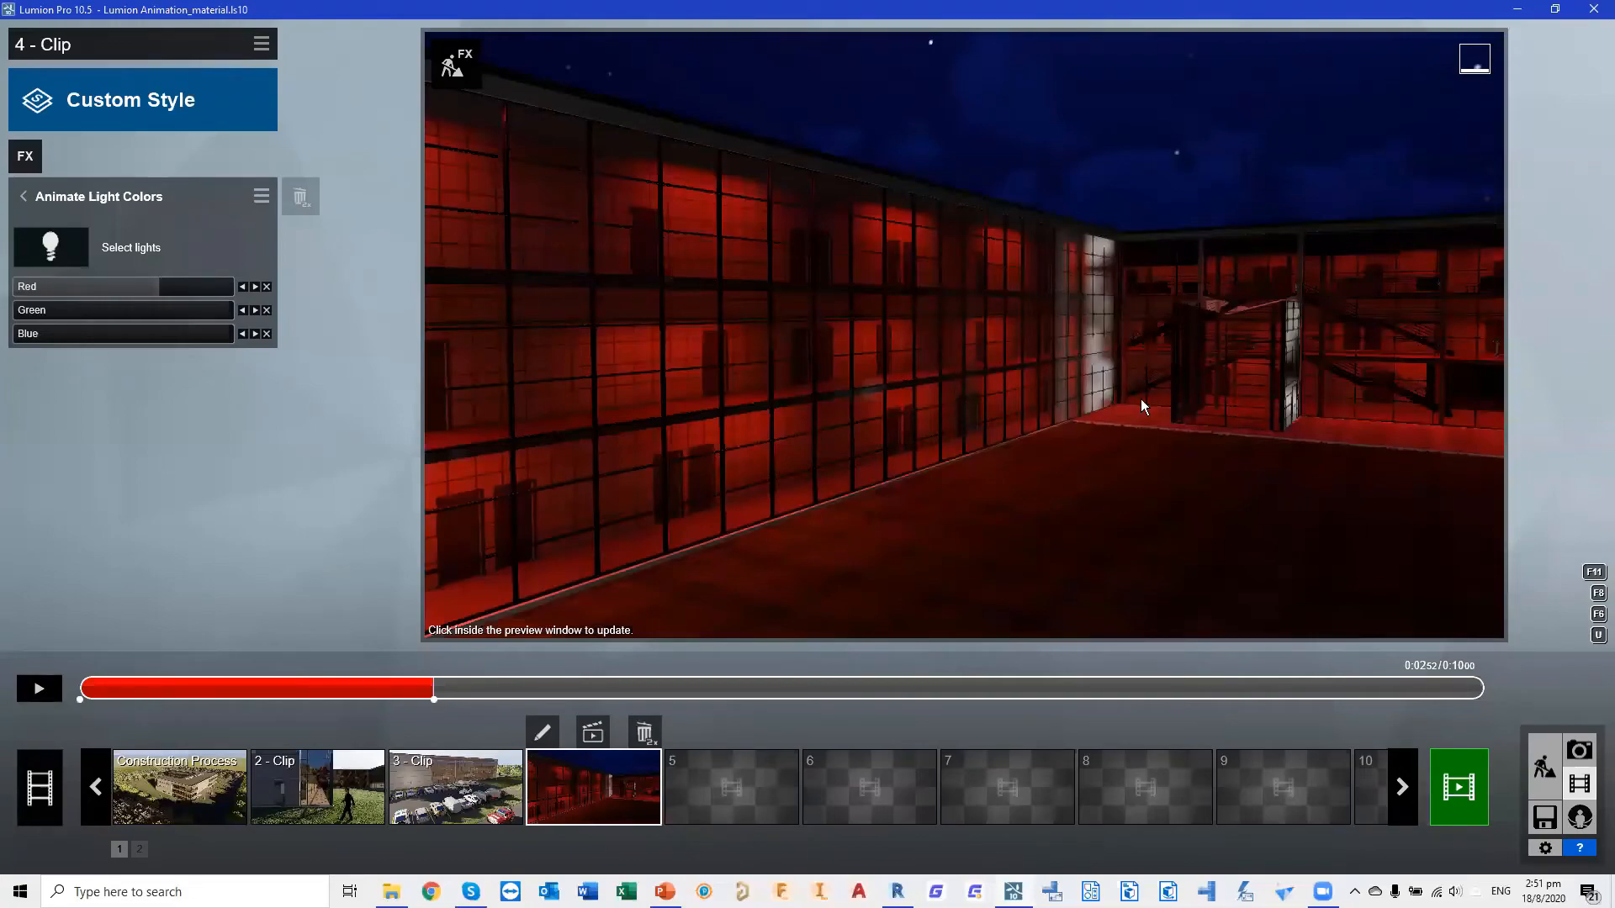
Create colour keyframes for all three channels at about 5 s, with red at 0 and green raised to about 0.3
{"action": "left_click_drag", "start_coordinate": [508, 688], "coordinate": [782, 695]}
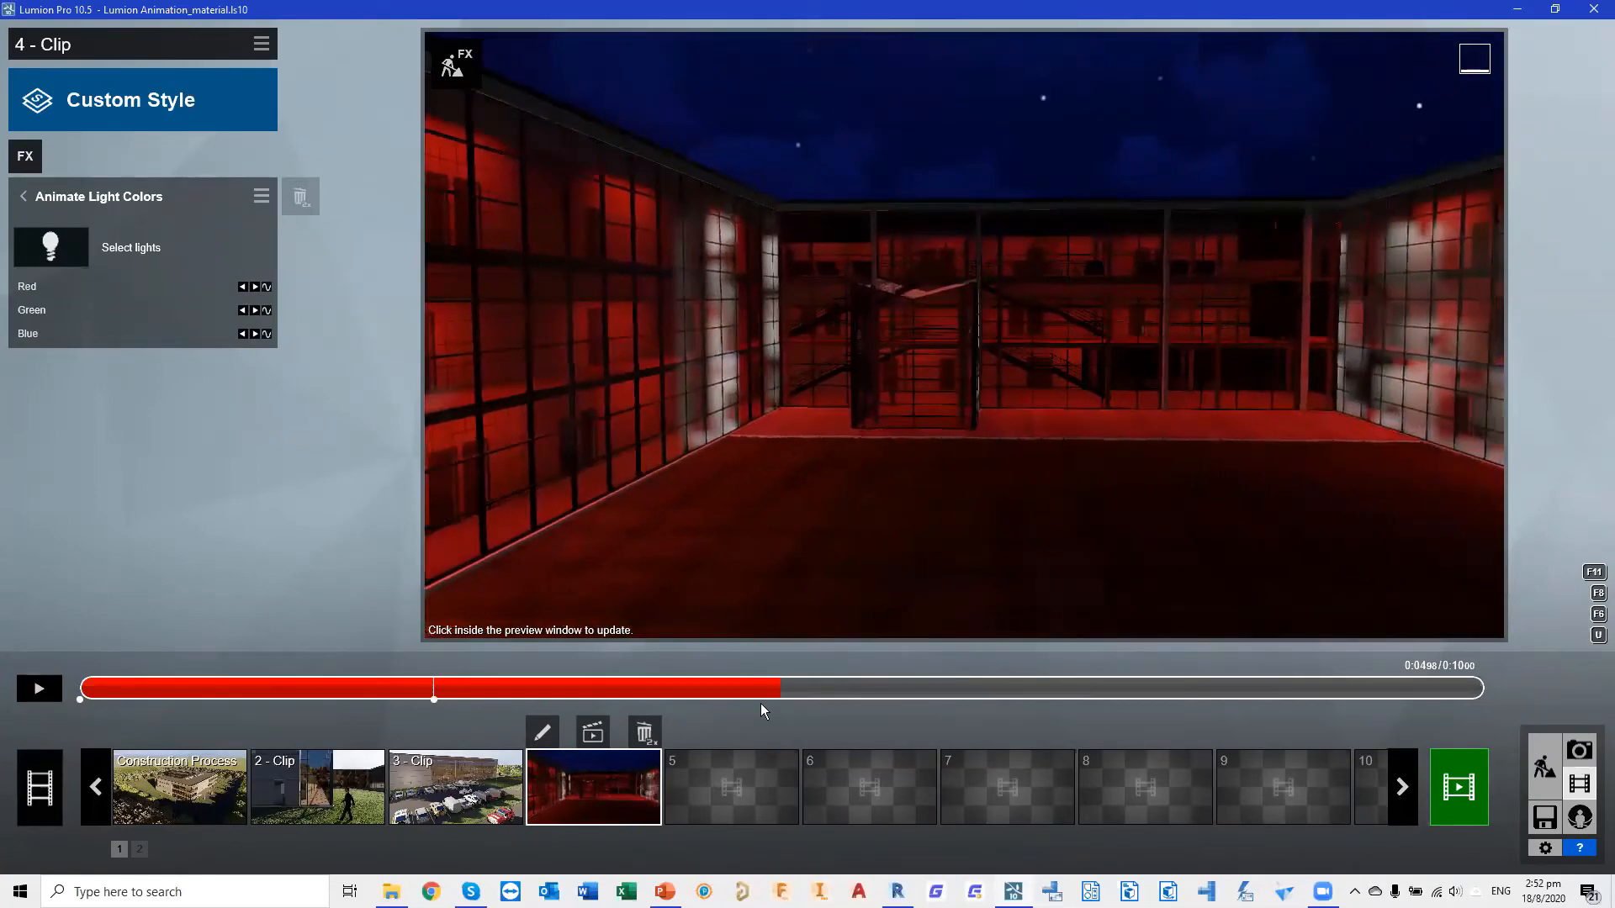
{"action": "left_click", "coordinate": [265, 287]}
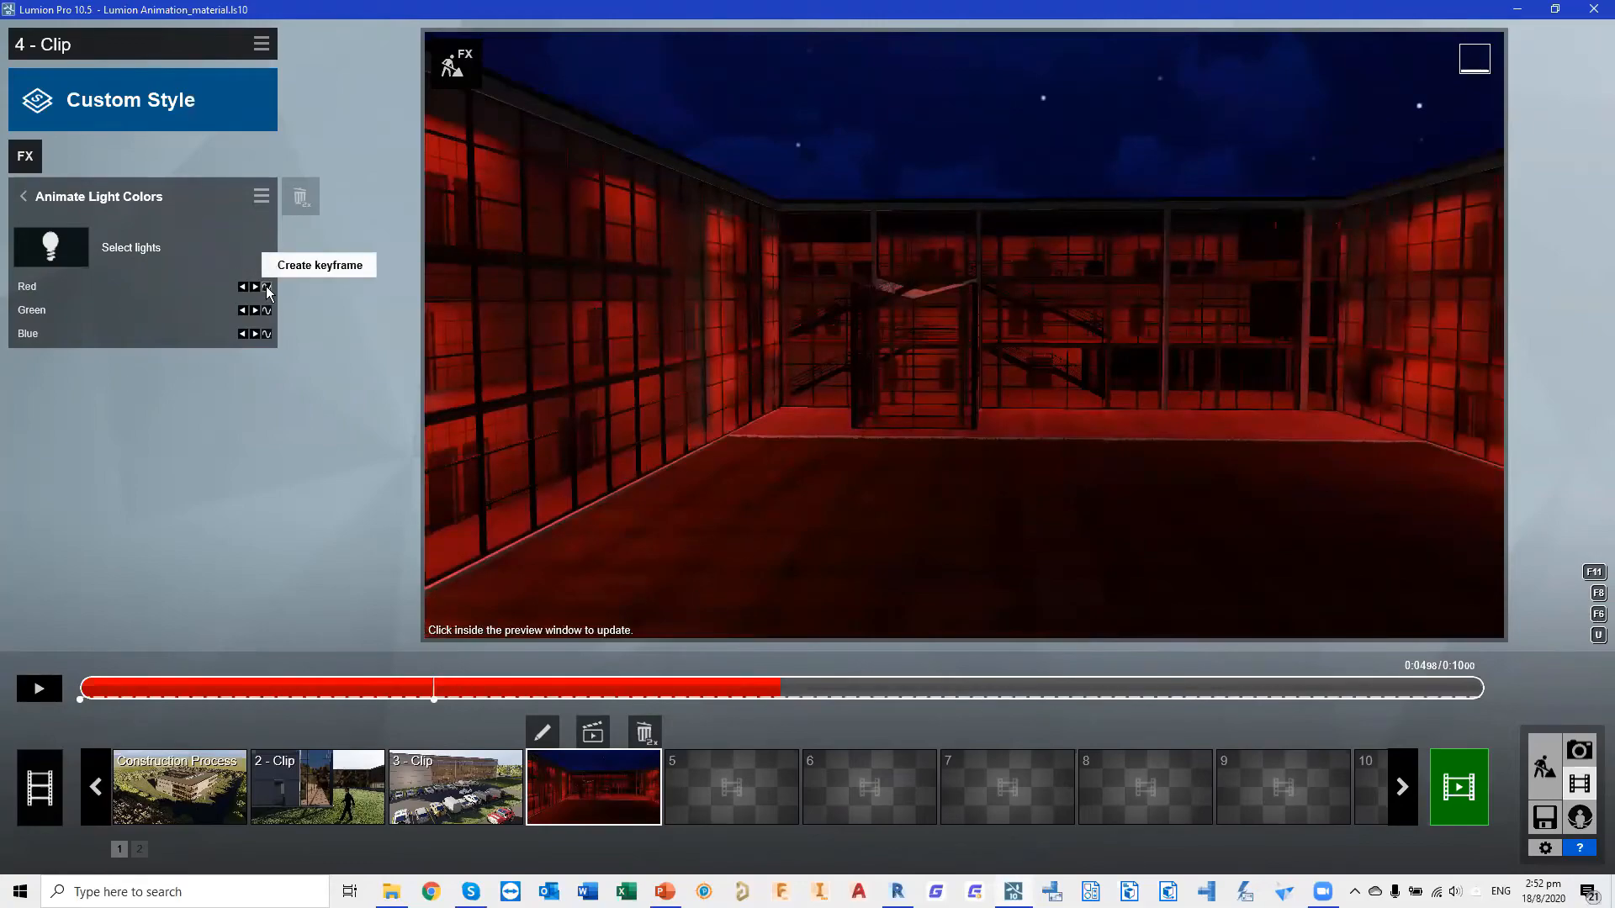
{"action": "left_click", "coordinate": [266, 311]}
{"action": "left_click", "coordinate": [267, 334]}
{"action": "mouse_move", "coordinate": [156, 287]}
{"action": "left_mouse_down"}
{"action": "mouse_move", "coordinate": [25, 287]}
{"action": "mouse_move", "coordinate": [160, 310]}
{"action": "left_mouse_up"}
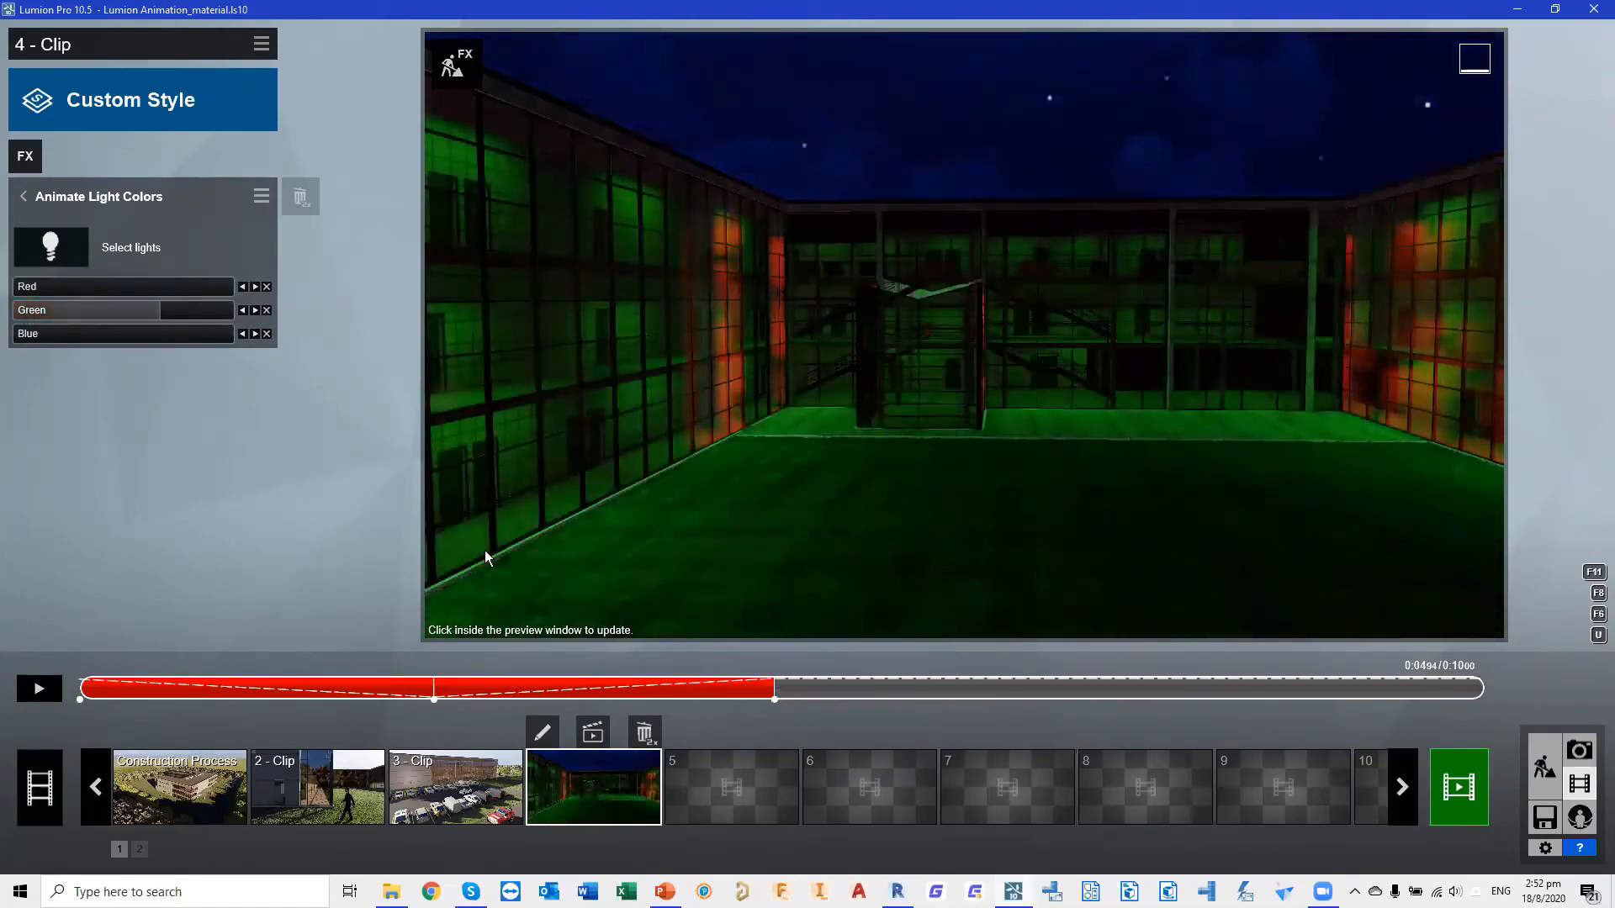
Create colour keyframes for all three channels at about 7.5 s, with green at 0 and blue raised to about 0.3
{"action": "left_click_drag", "start_coordinate": [849, 685], "coordinate": [1105, 700]}
{"action": "left_click_drag", "start_coordinate": [1117, 701], "coordinate": [1133, 704]}
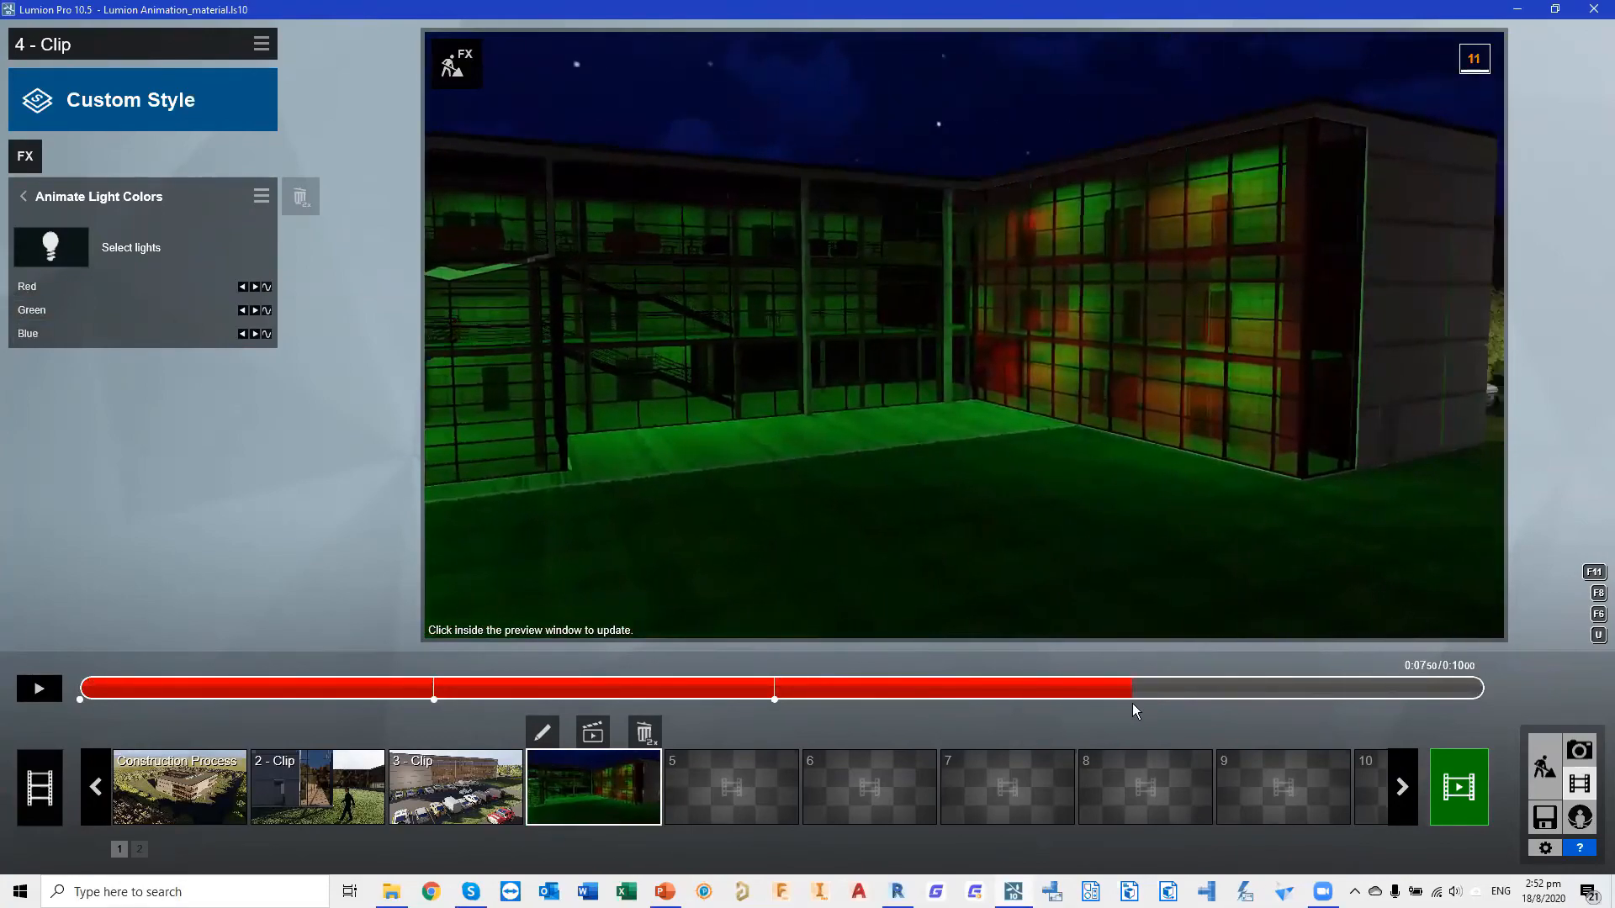
{"action": "left_click", "coordinate": [266, 287]}
{"action": "left_click", "coordinate": [266, 310]}
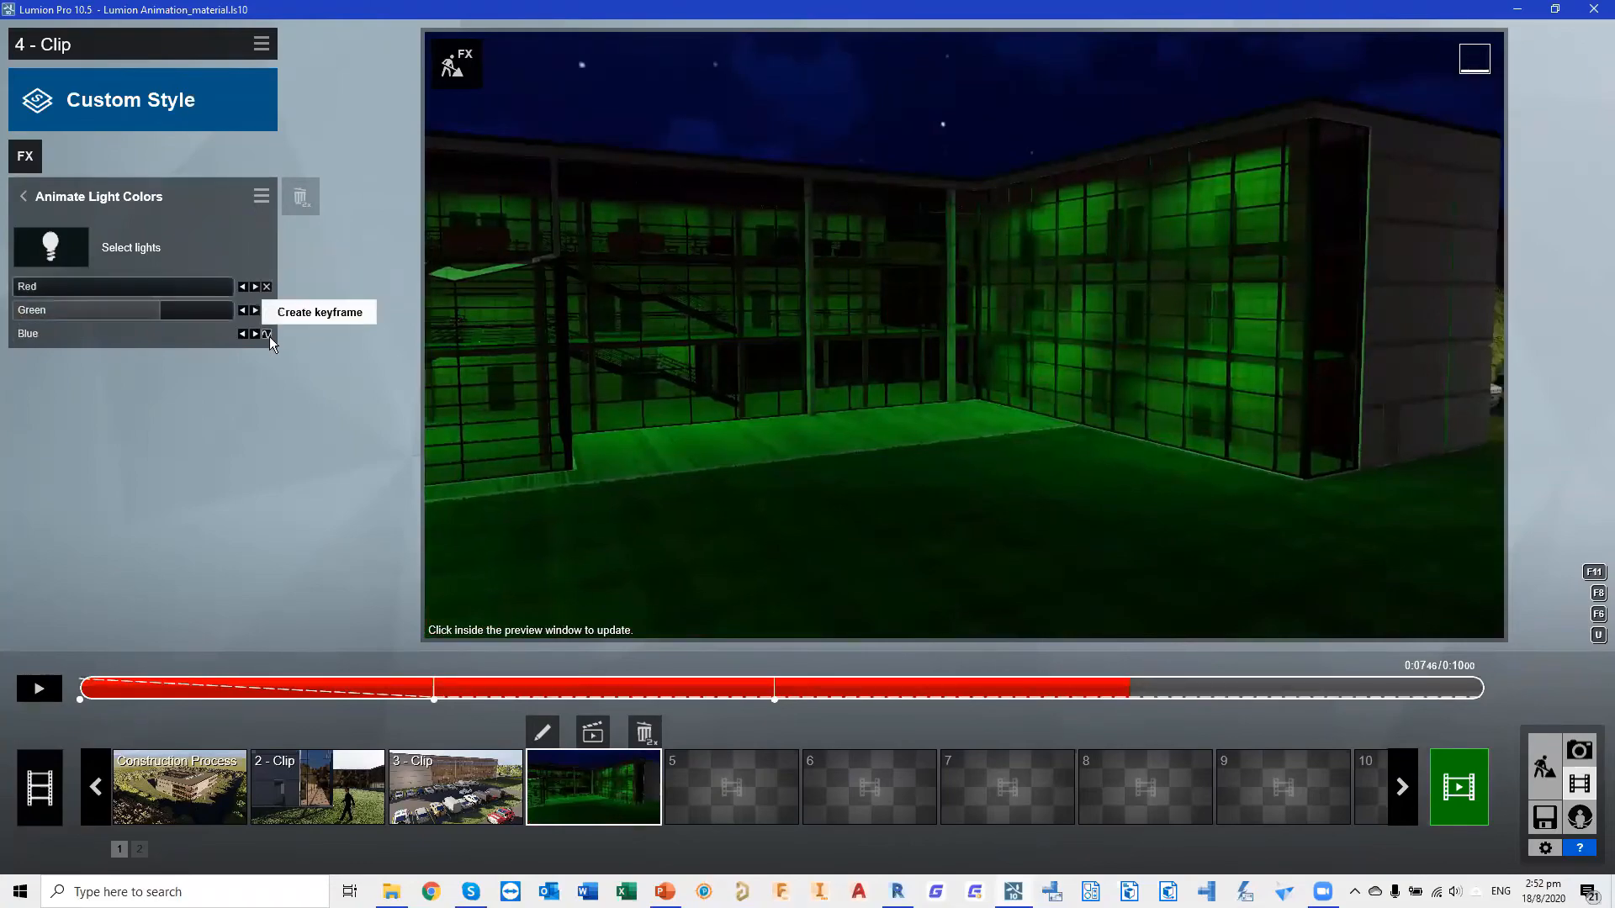
{"action": "left_click", "coordinate": [267, 333]}
{"action": "left_click_drag", "start_coordinate": [54, 312], "coordinate": [10, 317]}
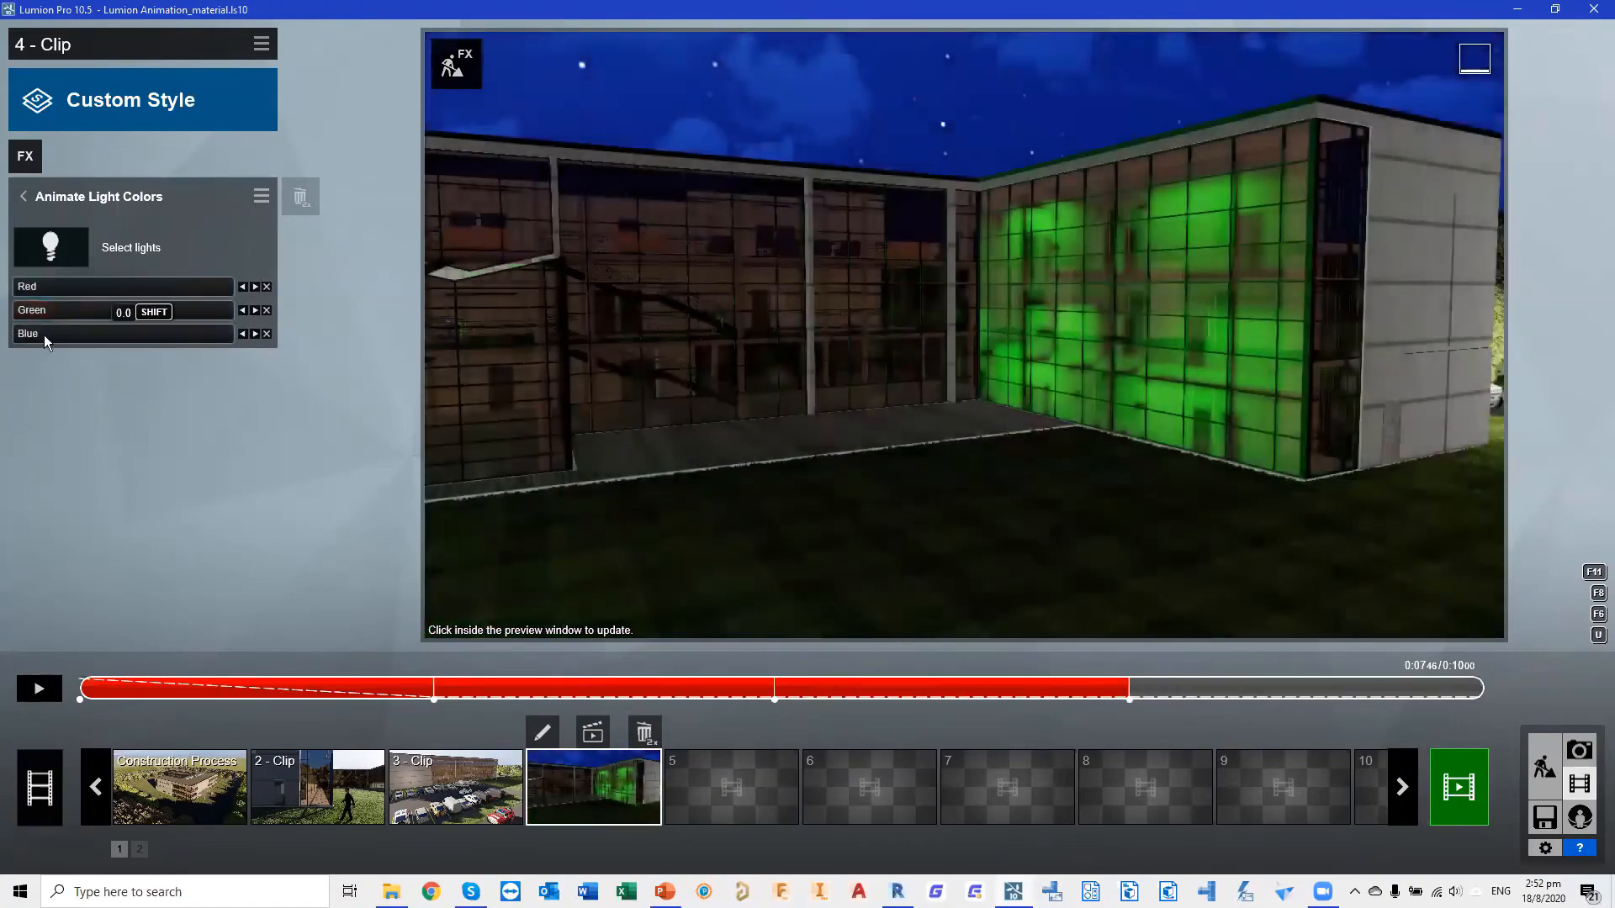
{"action": "left_click_drag", "start_coordinate": [124, 337], "coordinate": [158, 335]}
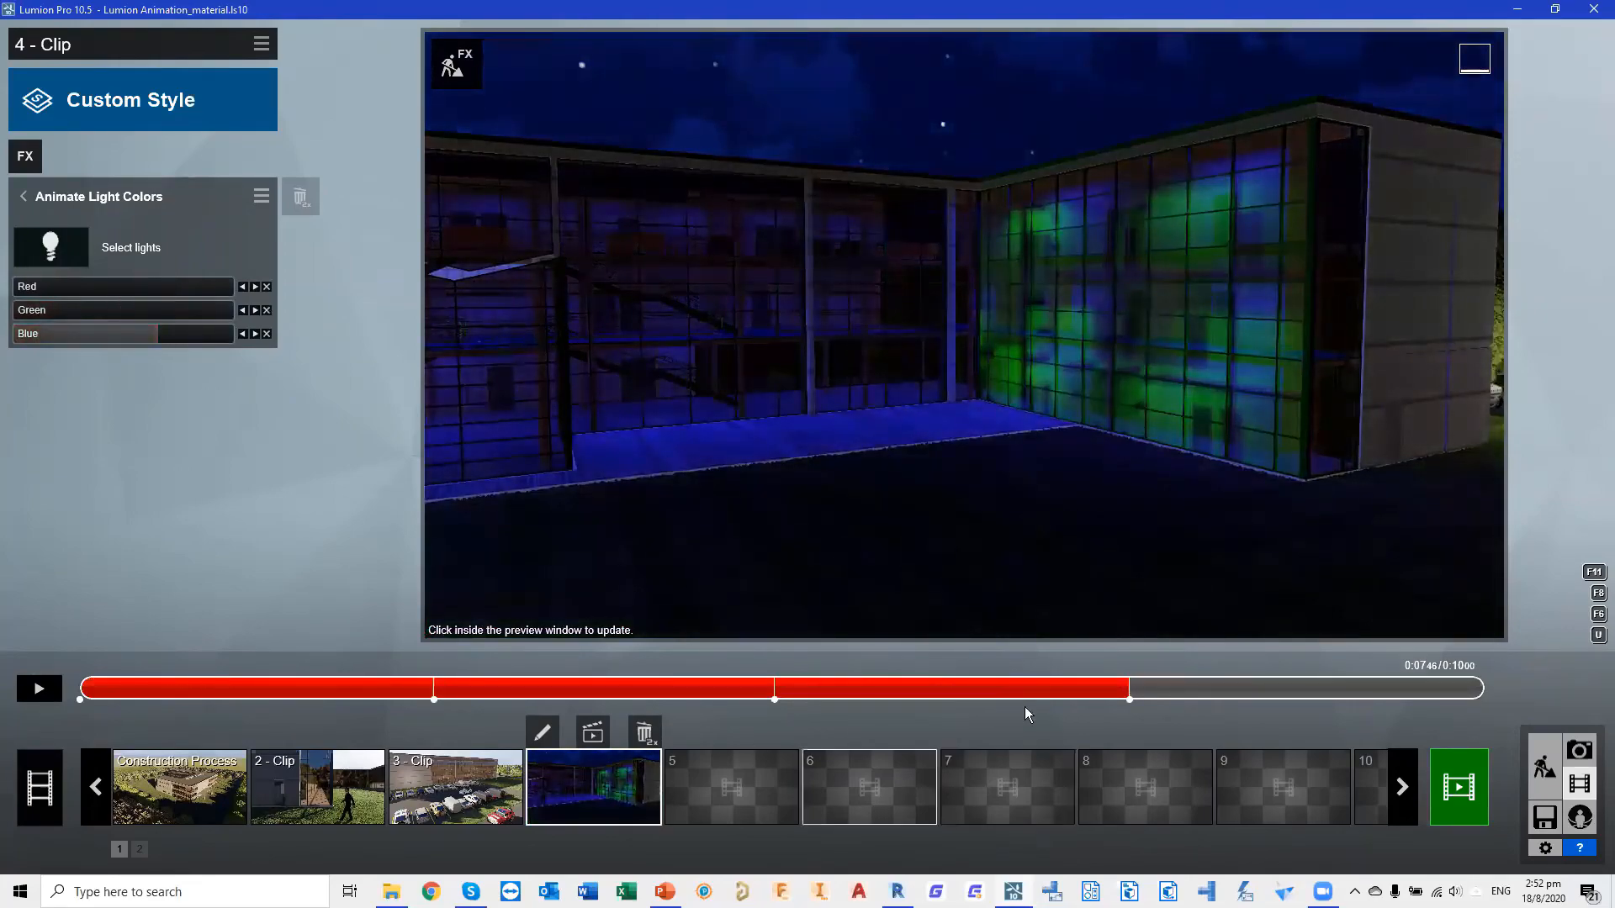
Create colour keyframes for all three channels at the 10 s clip end, with blue at 0 and red and green at about 0.3
{"action": "left_click_drag", "start_coordinate": [1156, 686], "coordinate": [1520, 686]}
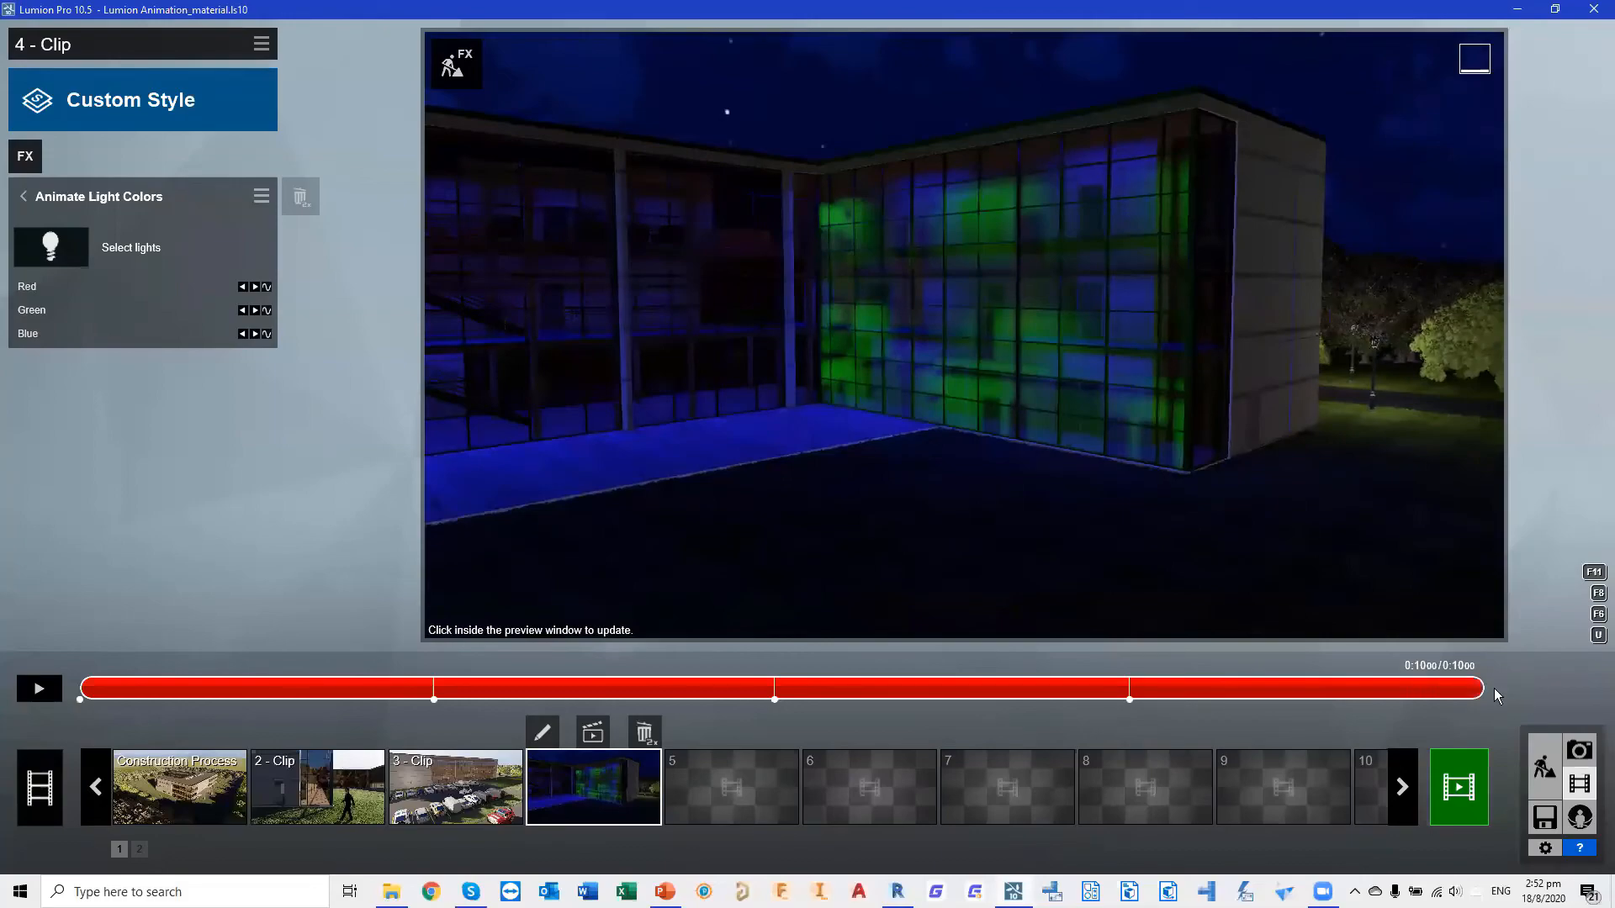
{"action": "left_click", "coordinate": [582, 629]}
{"action": "left_click", "coordinate": [266, 287]}
{"action": "left_click", "coordinate": [267, 288]}
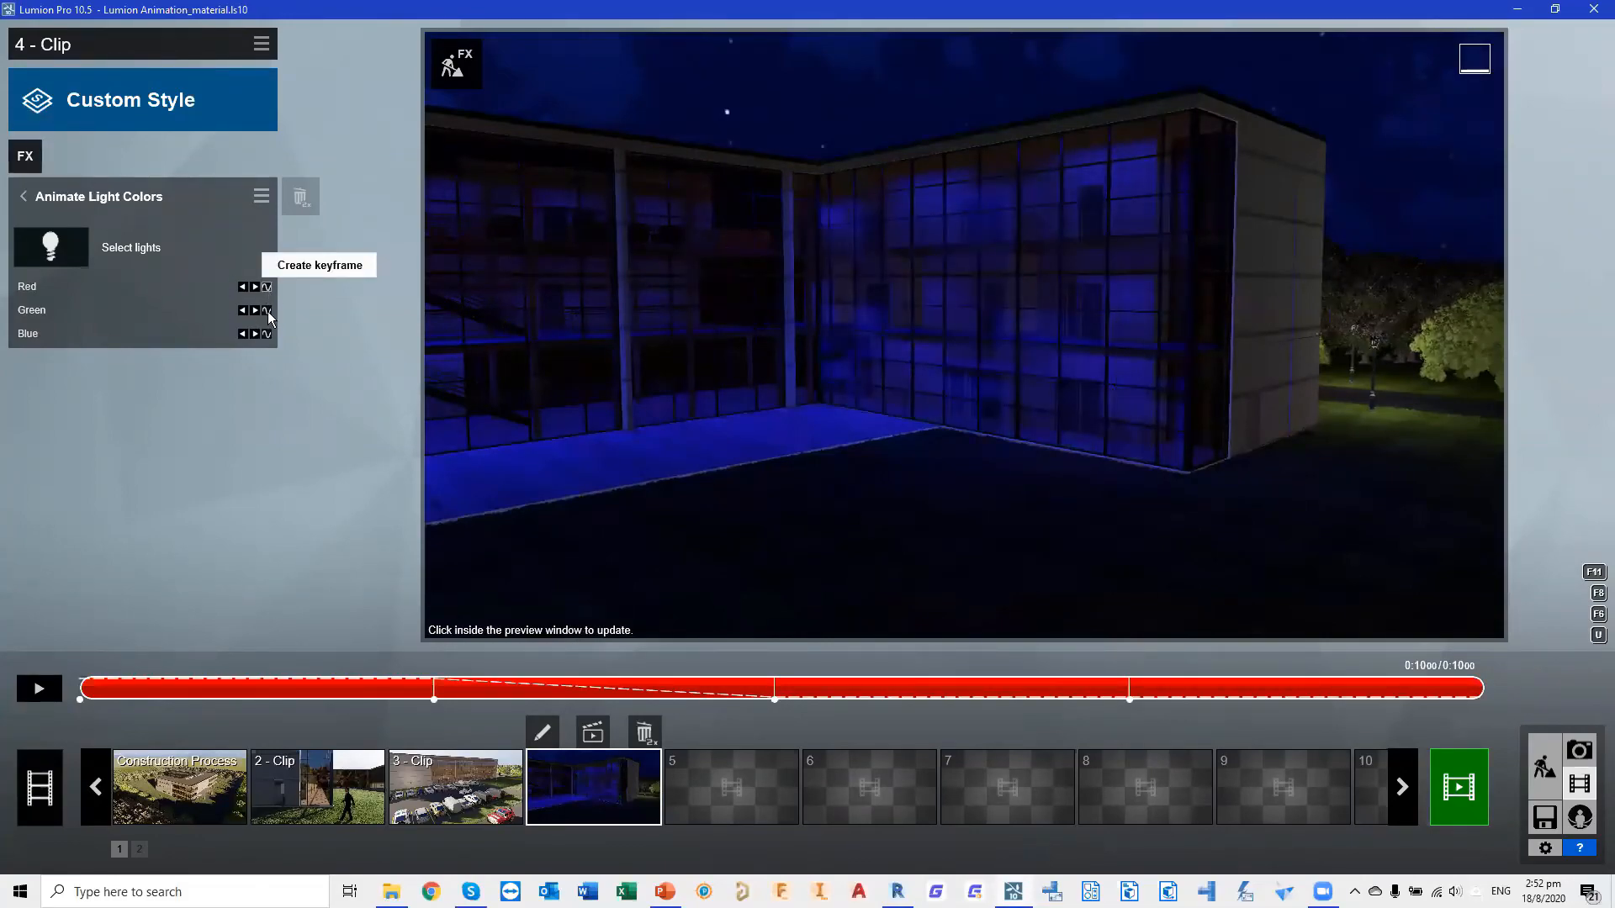
{"action": "left_click", "coordinate": [267, 311]}
{"action": "left_click", "coordinate": [266, 334]}
{"action": "left_click_drag", "start_coordinate": [205, 337], "coordinate": [13, 336]}
{"action": "left_click_drag", "start_coordinate": [90, 288], "coordinate": [40, 312]}
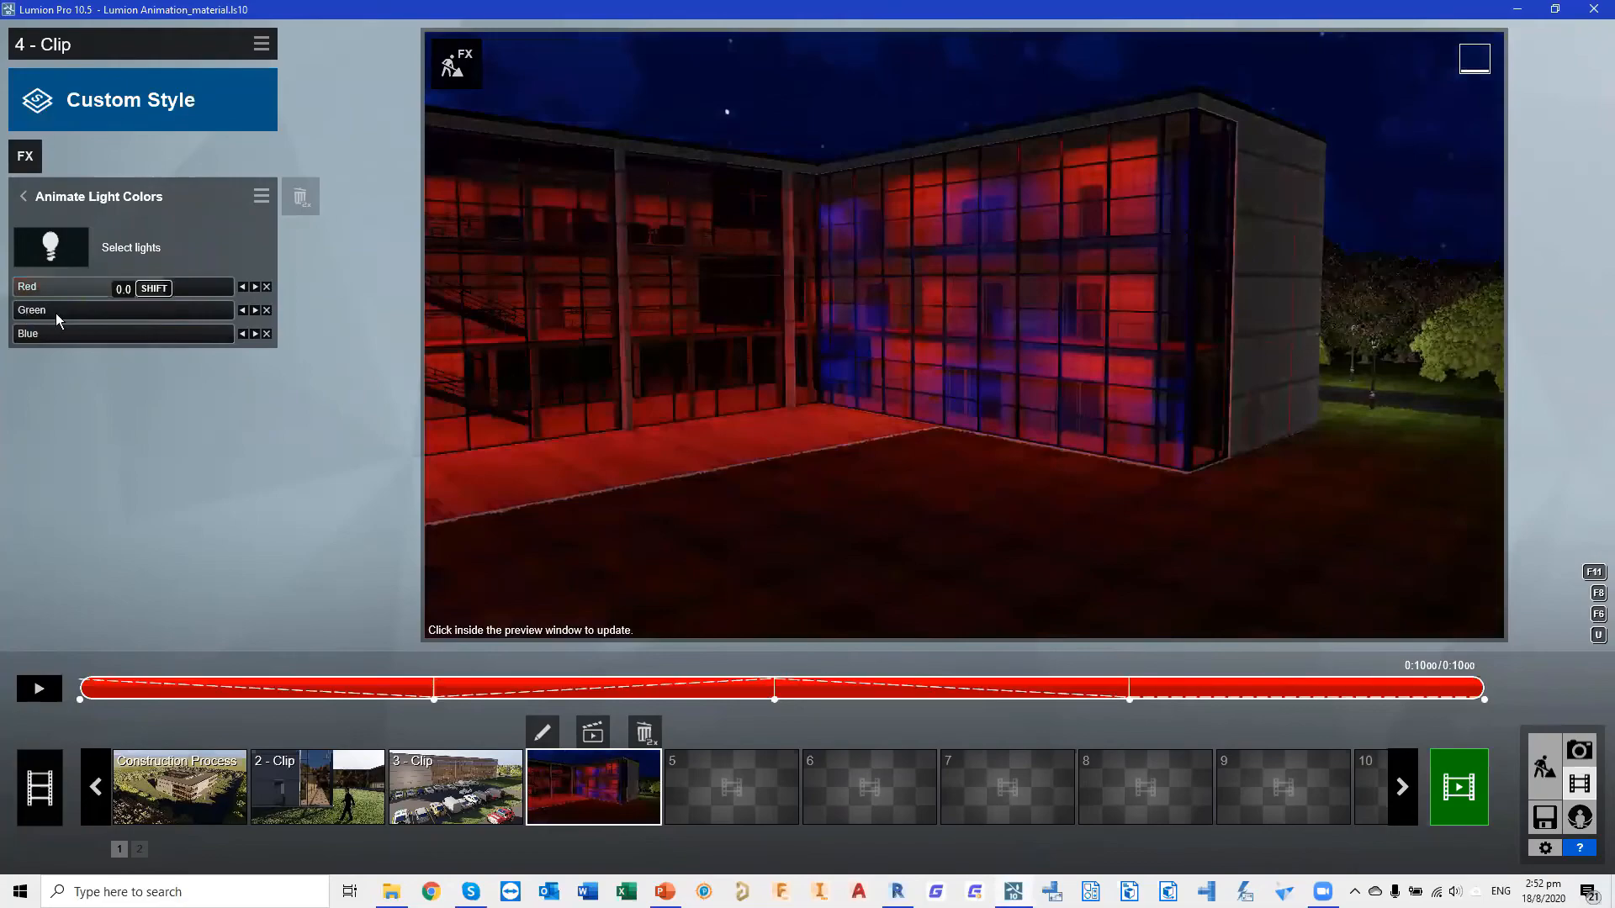
{"action": "left_click_drag", "start_coordinate": [144, 313], "coordinate": [161, 311]}
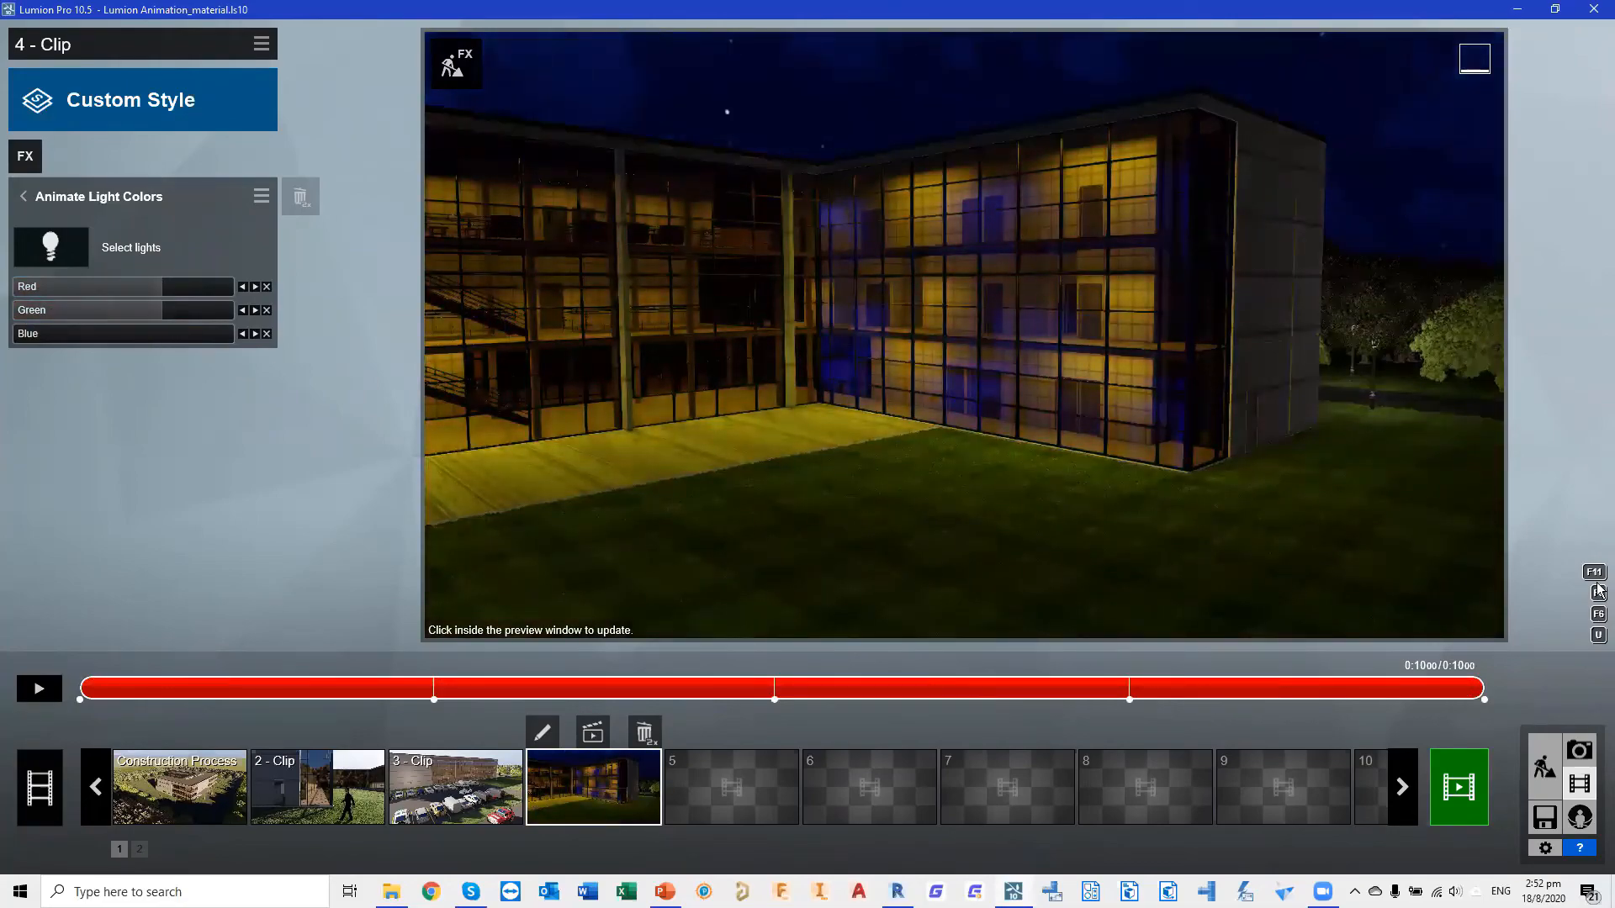
Play the opening seconds of clip 4 to preview the light colour animation, and stop playback
{"action": "left_click", "coordinate": [39, 689]}
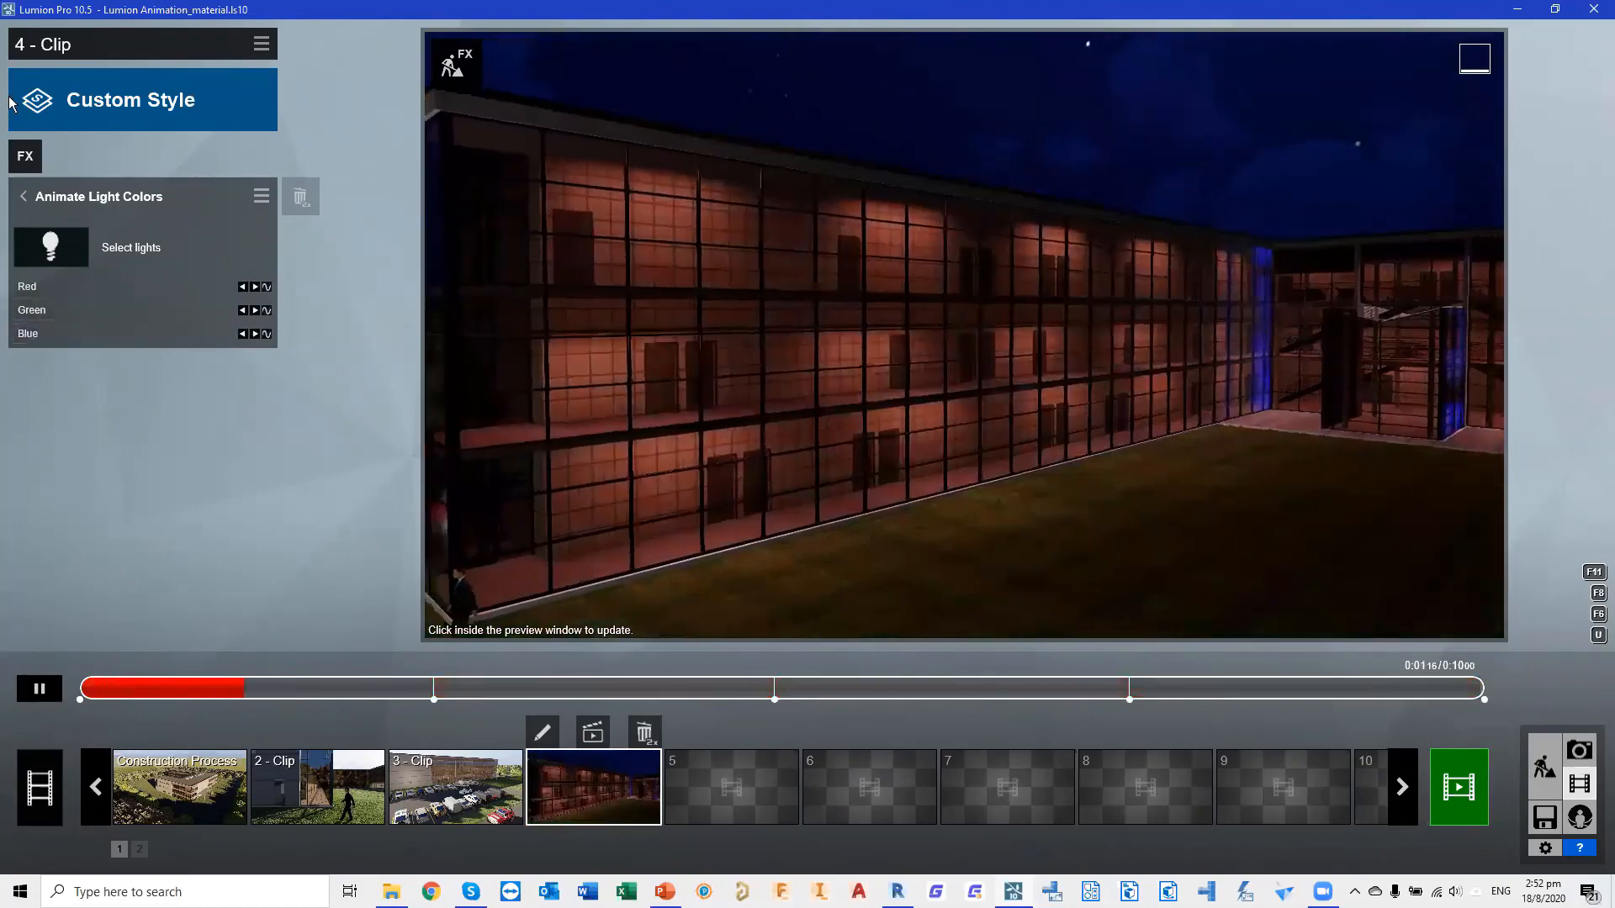
{"action": "left_click", "coordinate": [40, 688]}
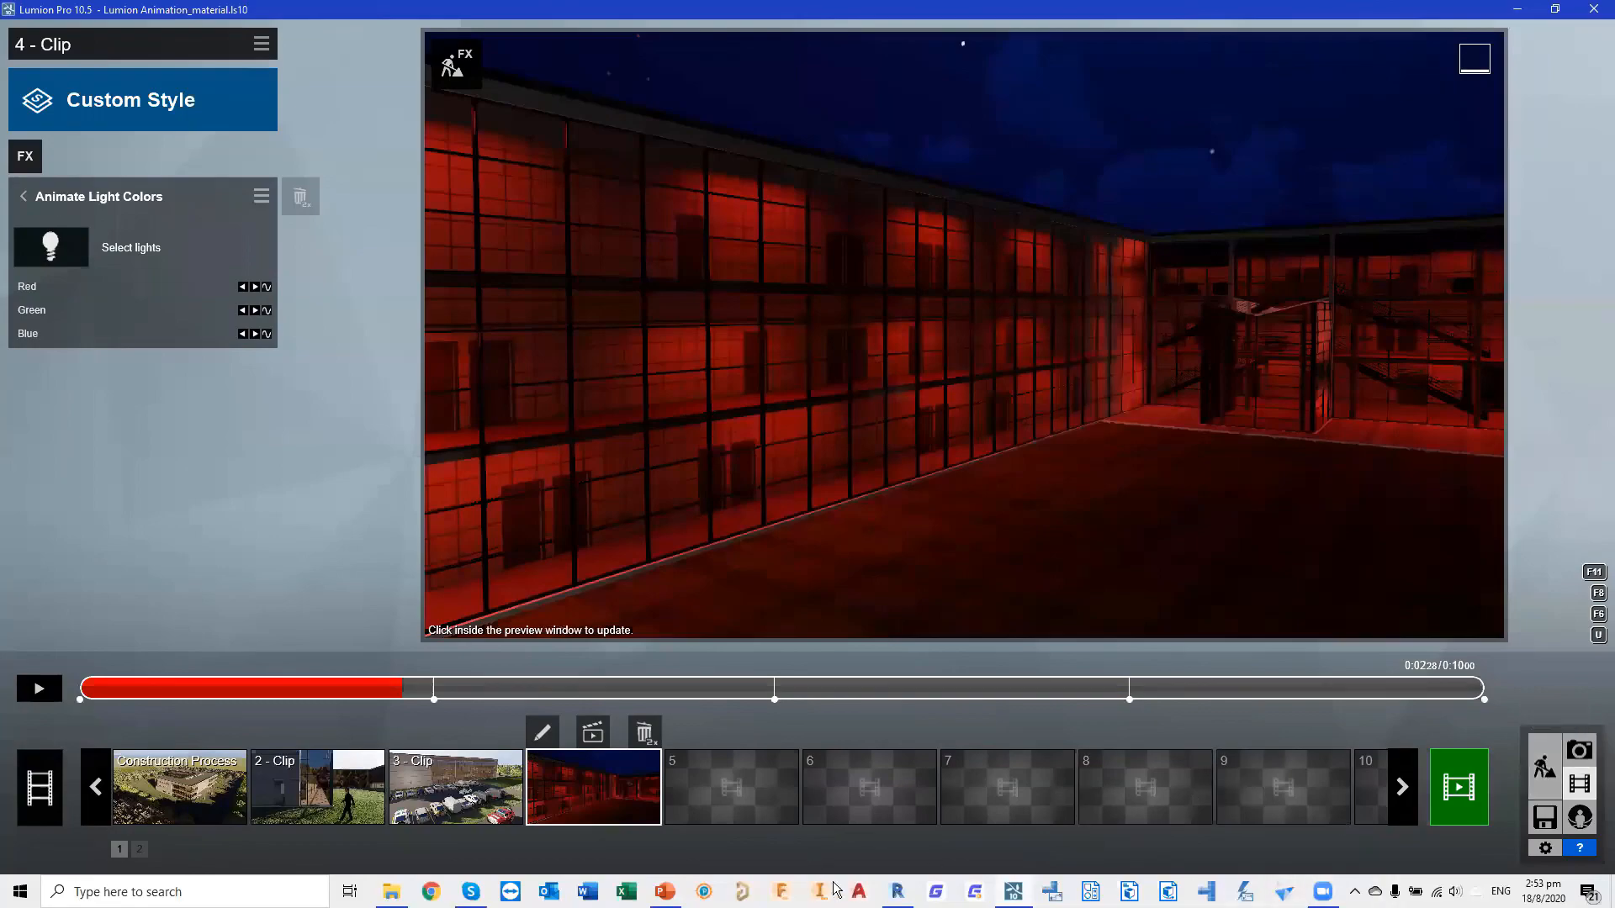
Switch to the PowerPoint presentation and show the Q & A slide
{"action": "key", "text": "alt+Tab"}
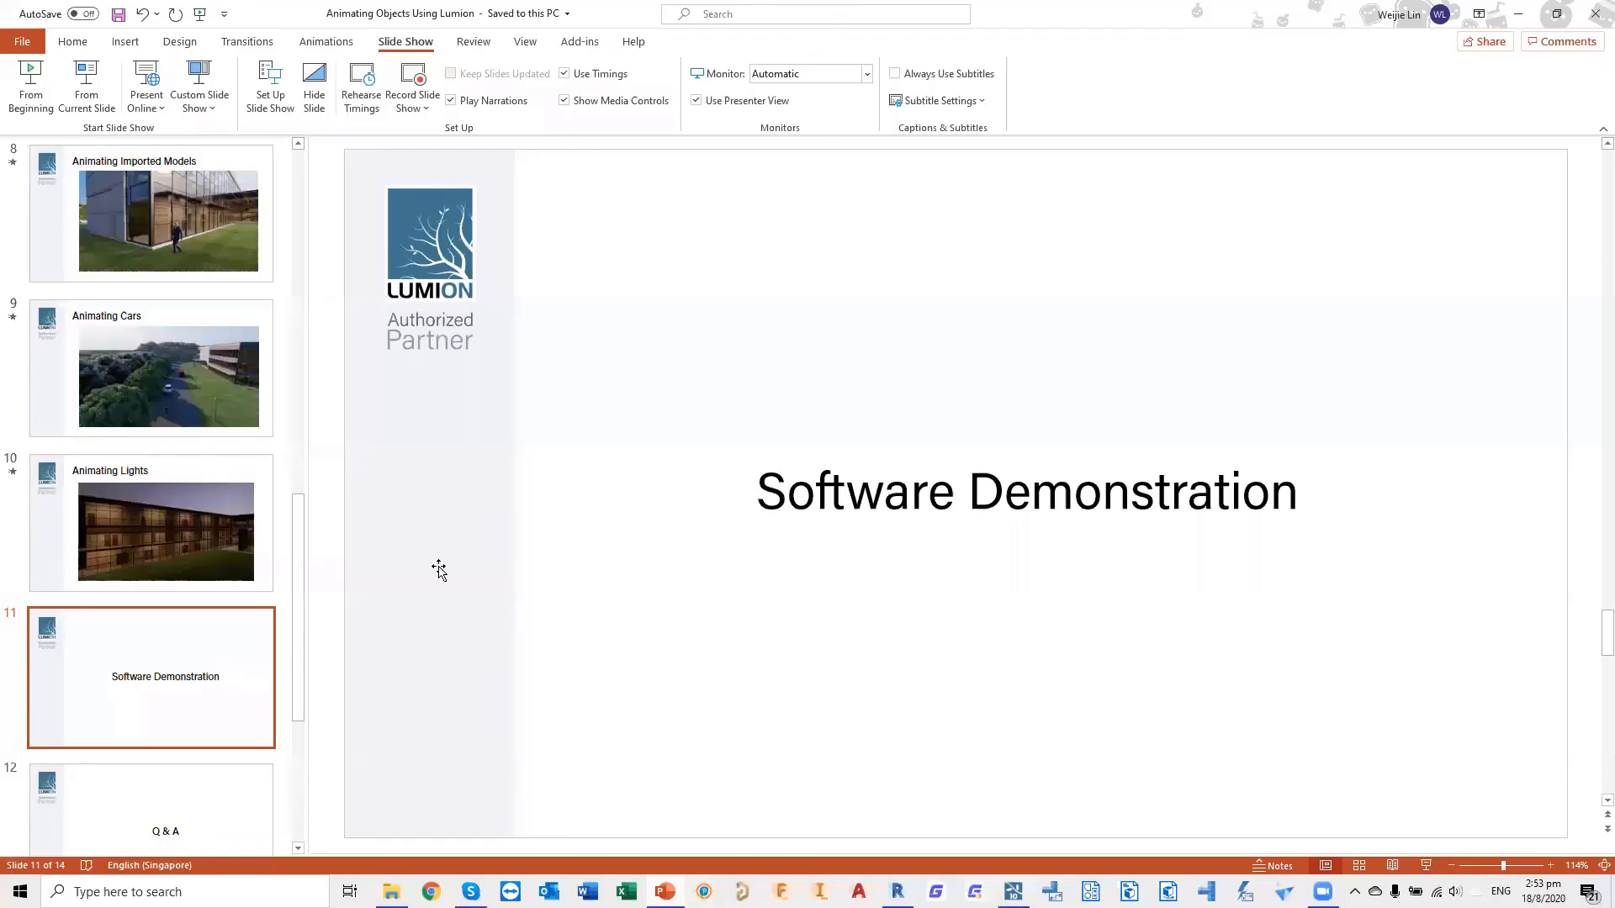
{"action": "left_click", "coordinate": [165, 798]}
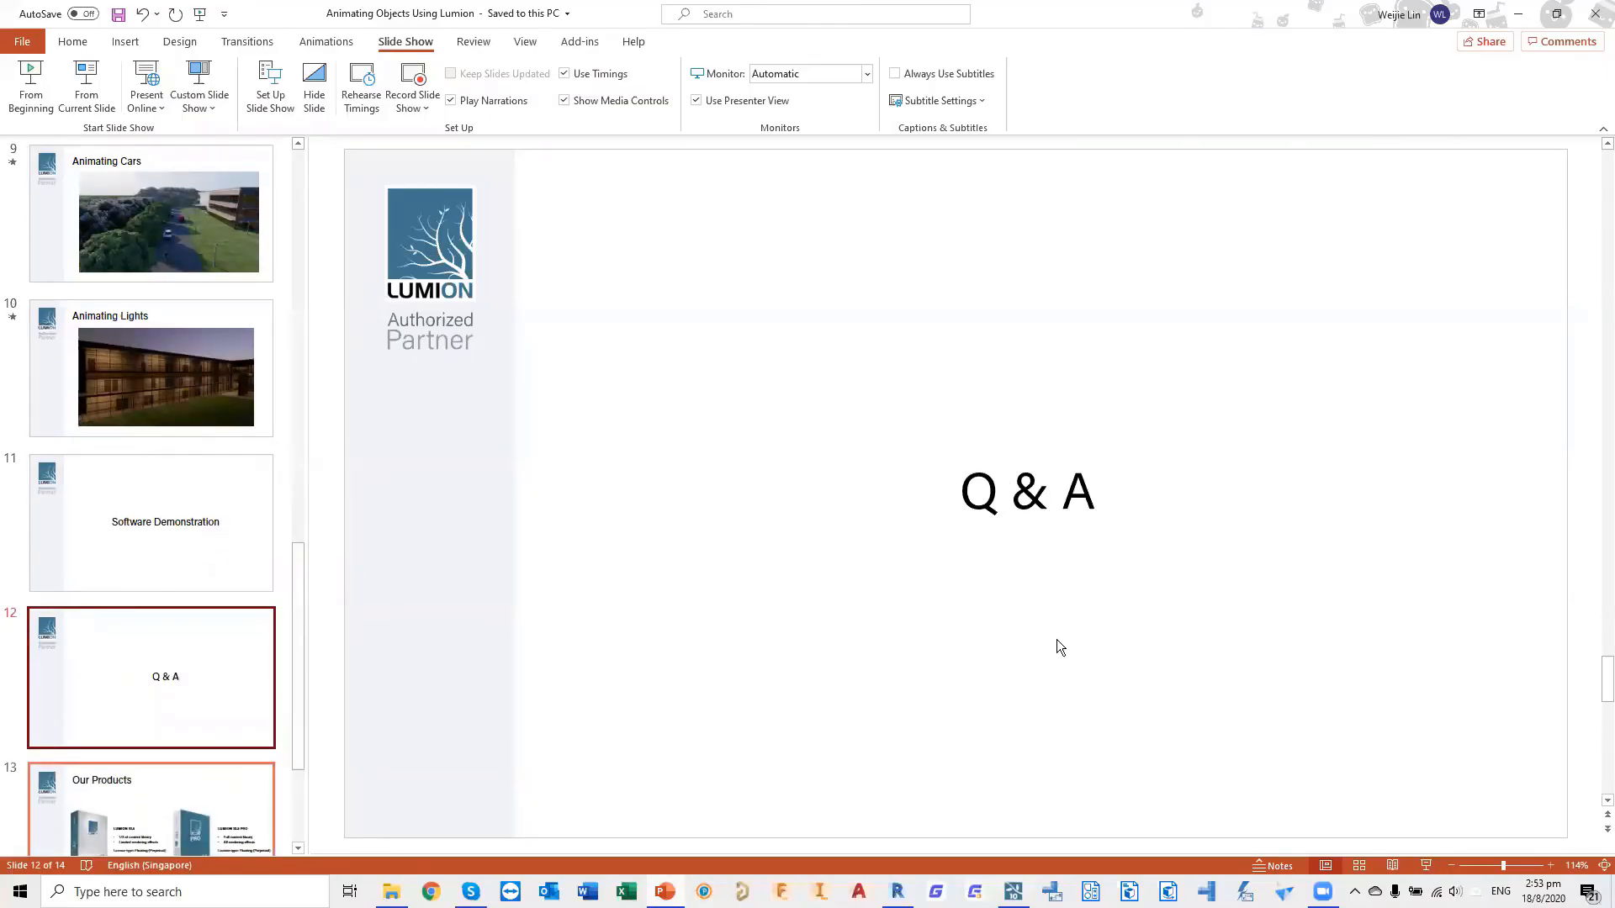